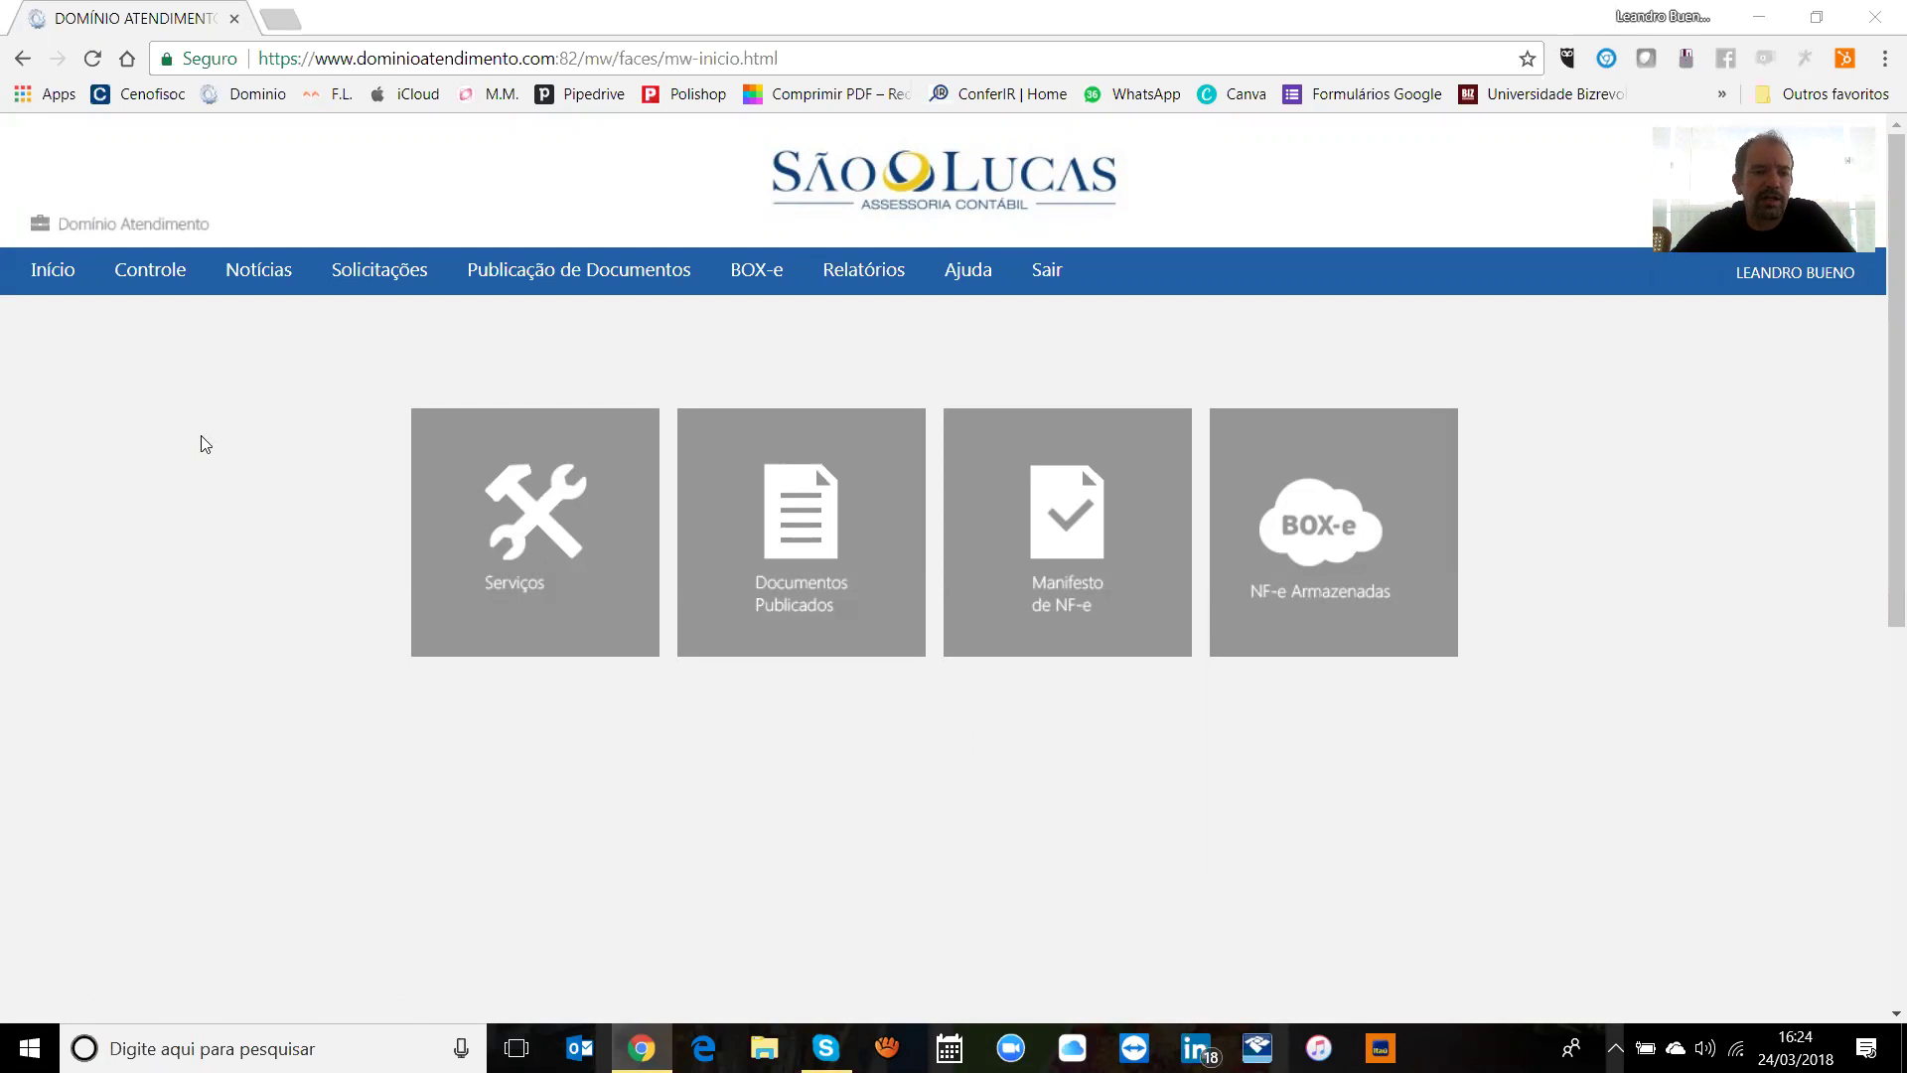
# Step: End the session from Início with Sair and follow 'Clique aqui!' back to the login page
pyautogui.click(53, 270)
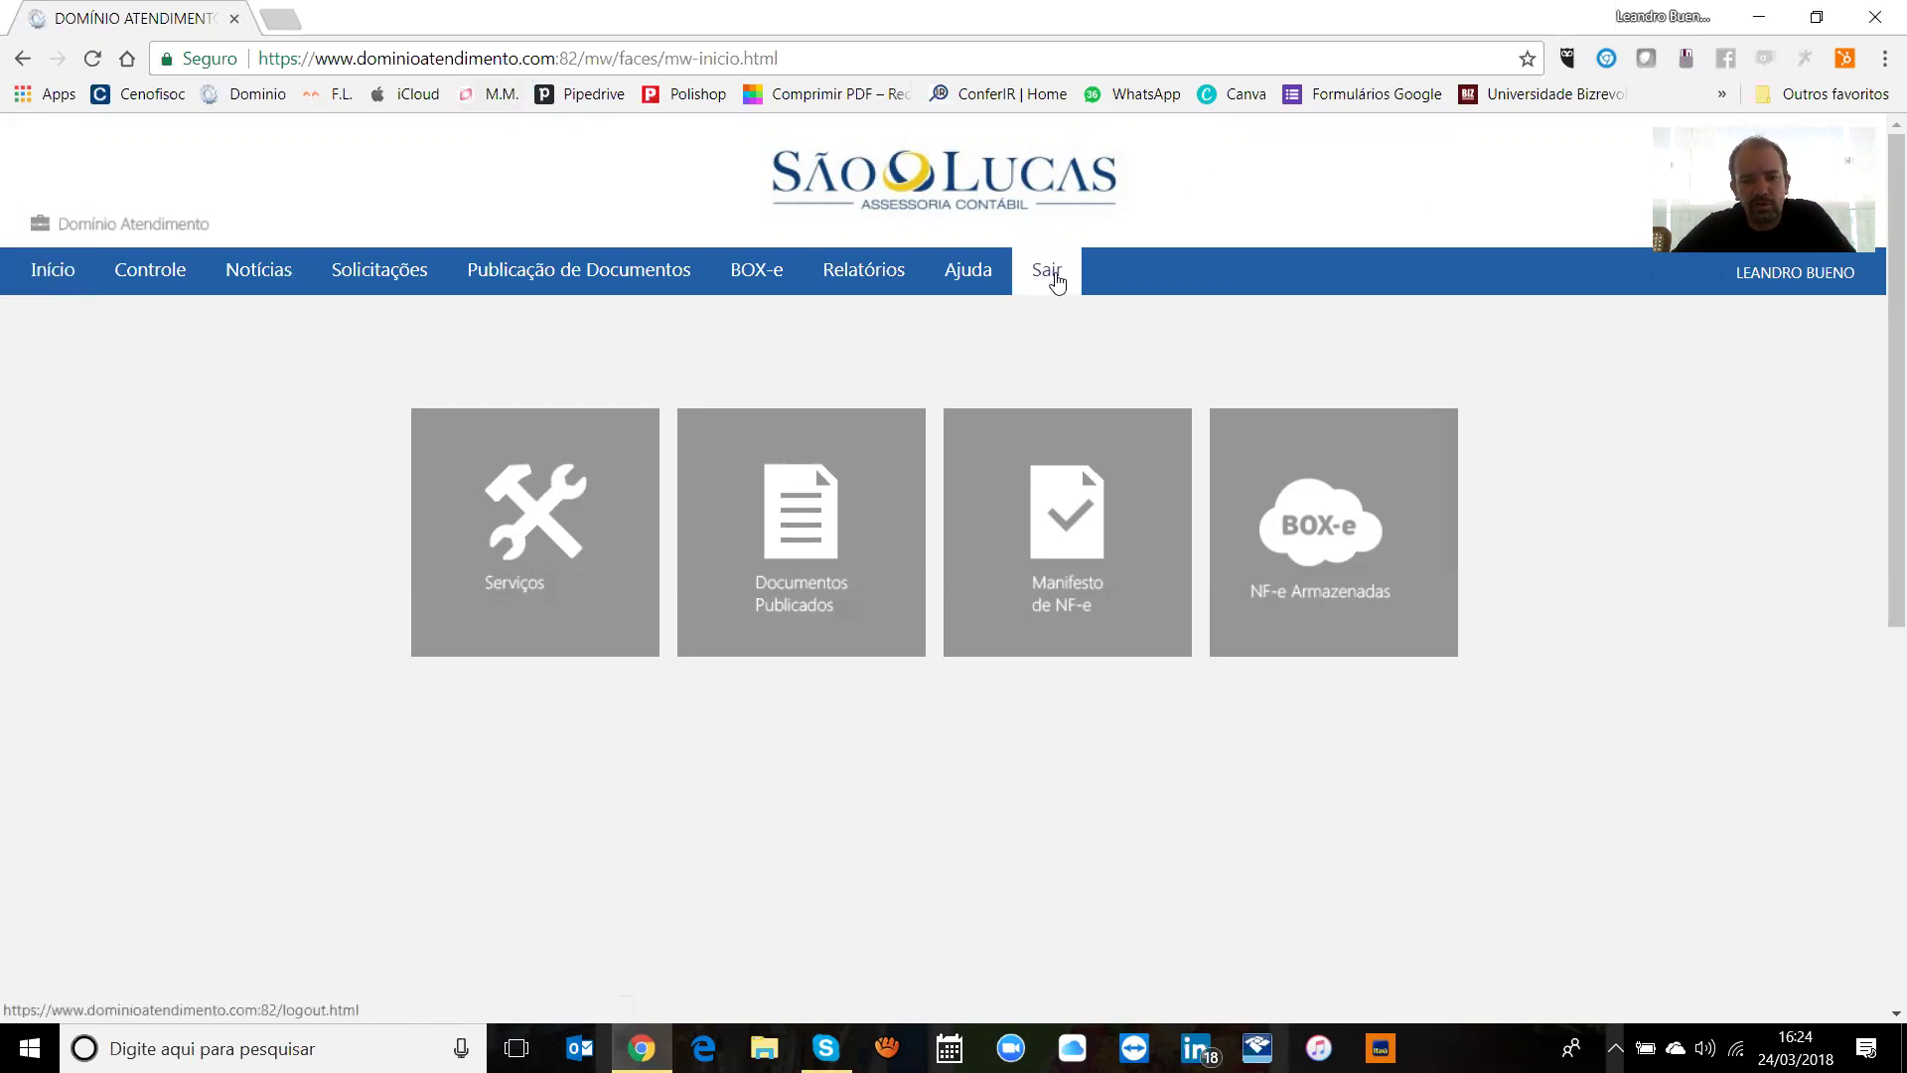
pyautogui.click(1049, 269)
pyautogui.click(857, 538)
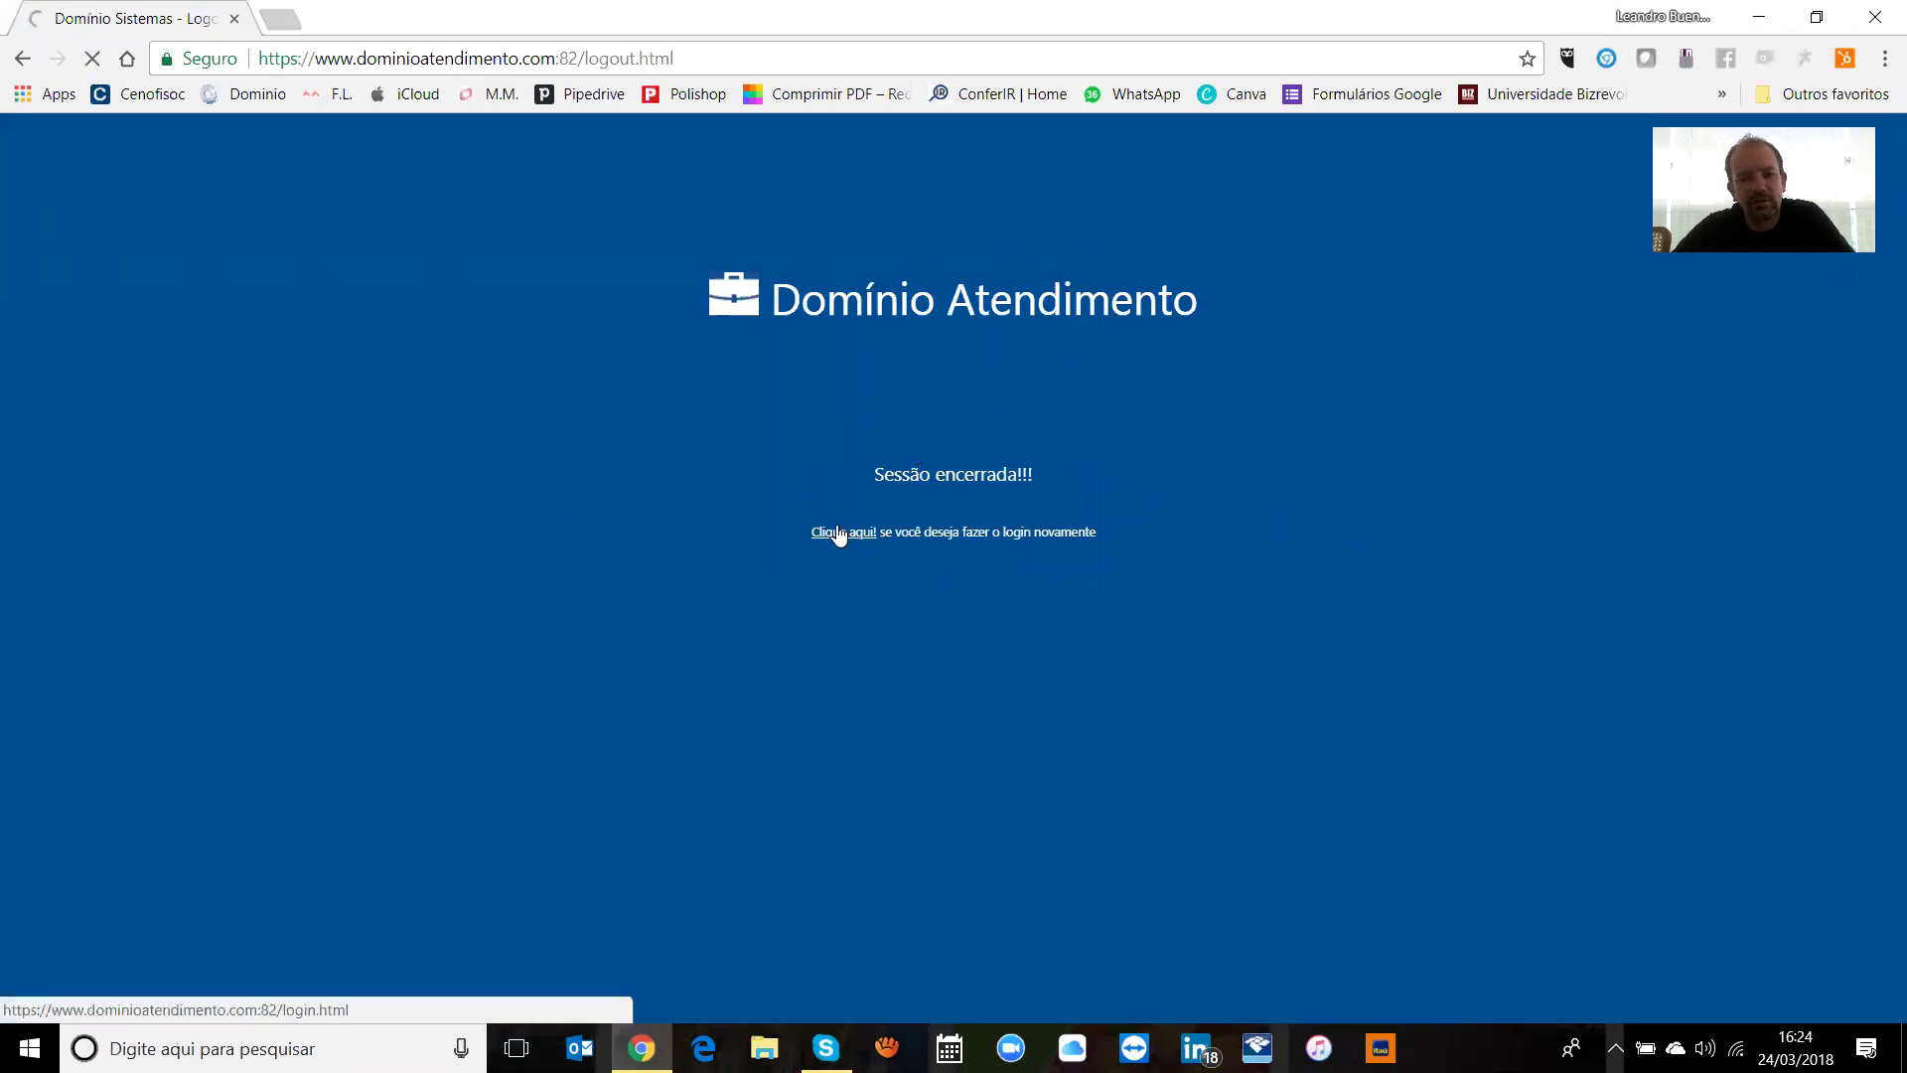
pyautogui.click(286, 20)
# Step: Load the São Lucas Assessoria website and go to its Área do Cliente login
pyautogui.write('saoluc')
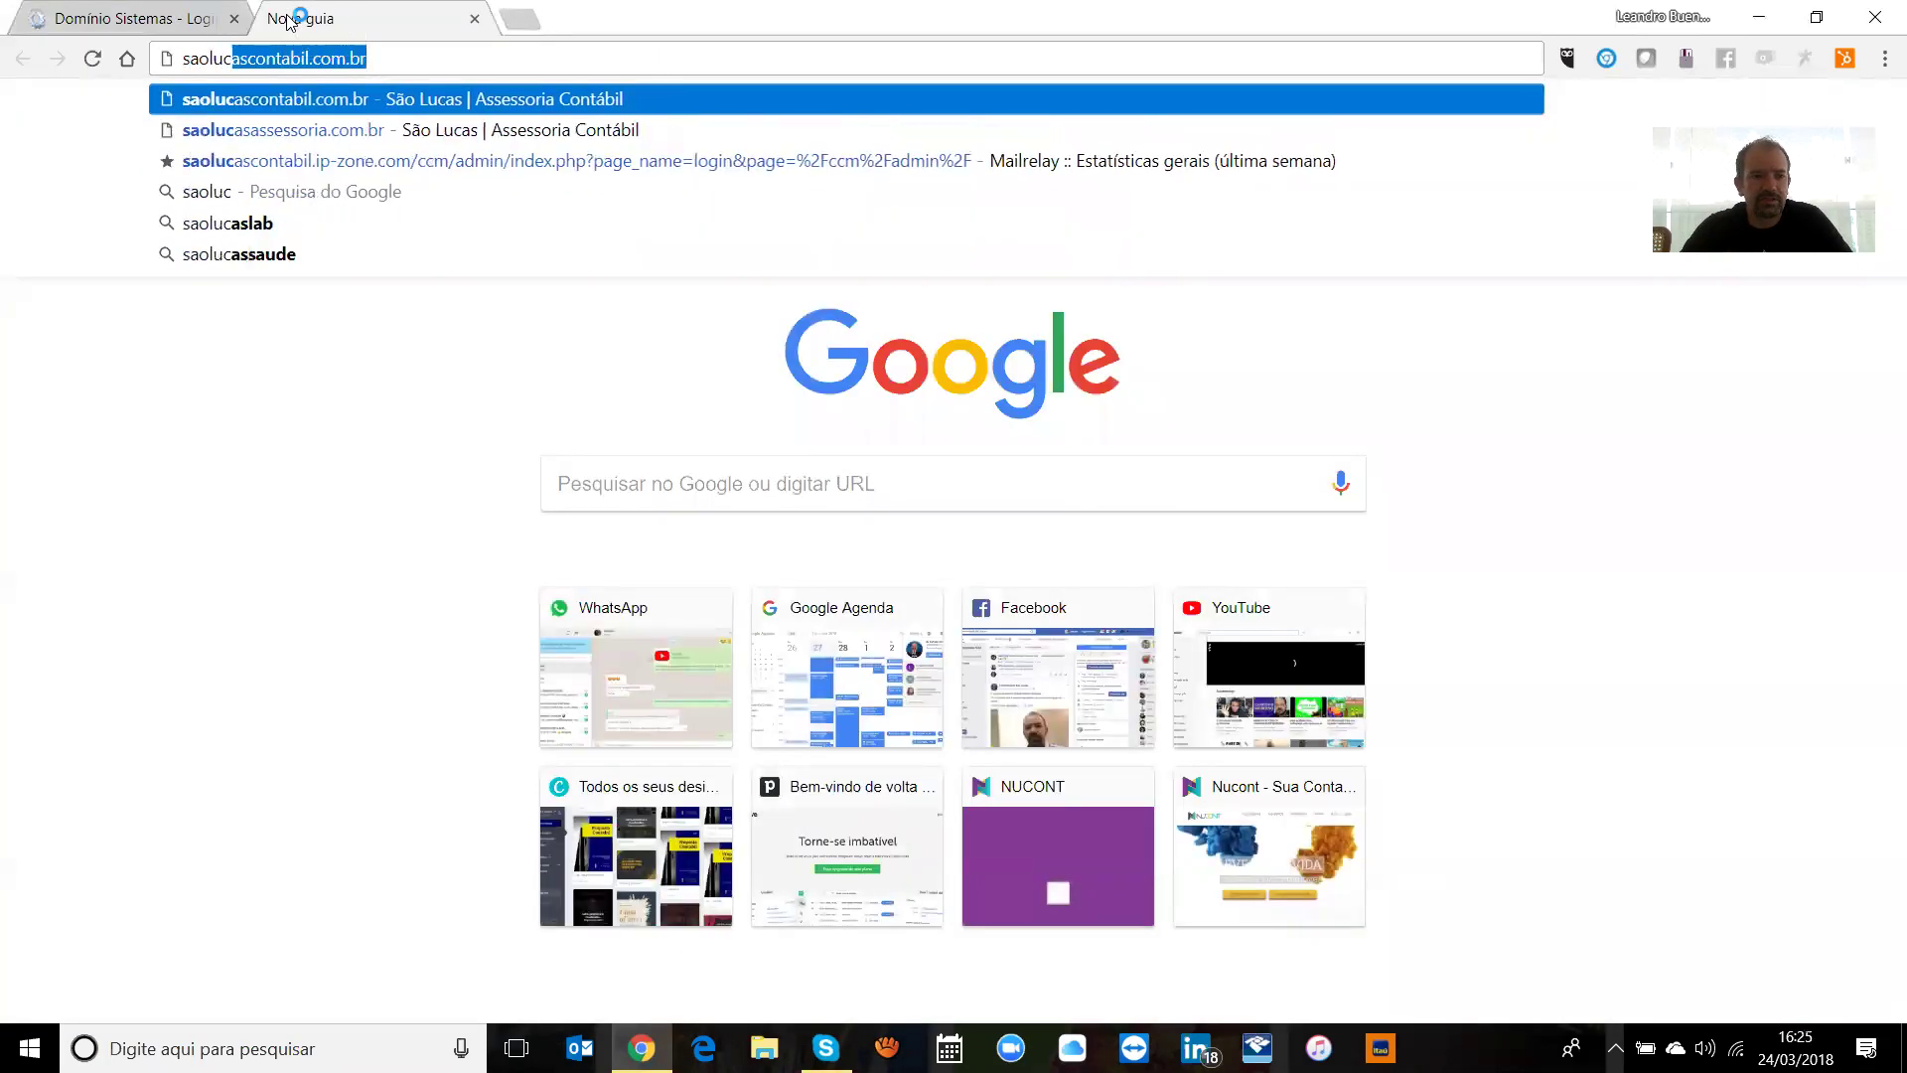
pyautogui.press('Return')
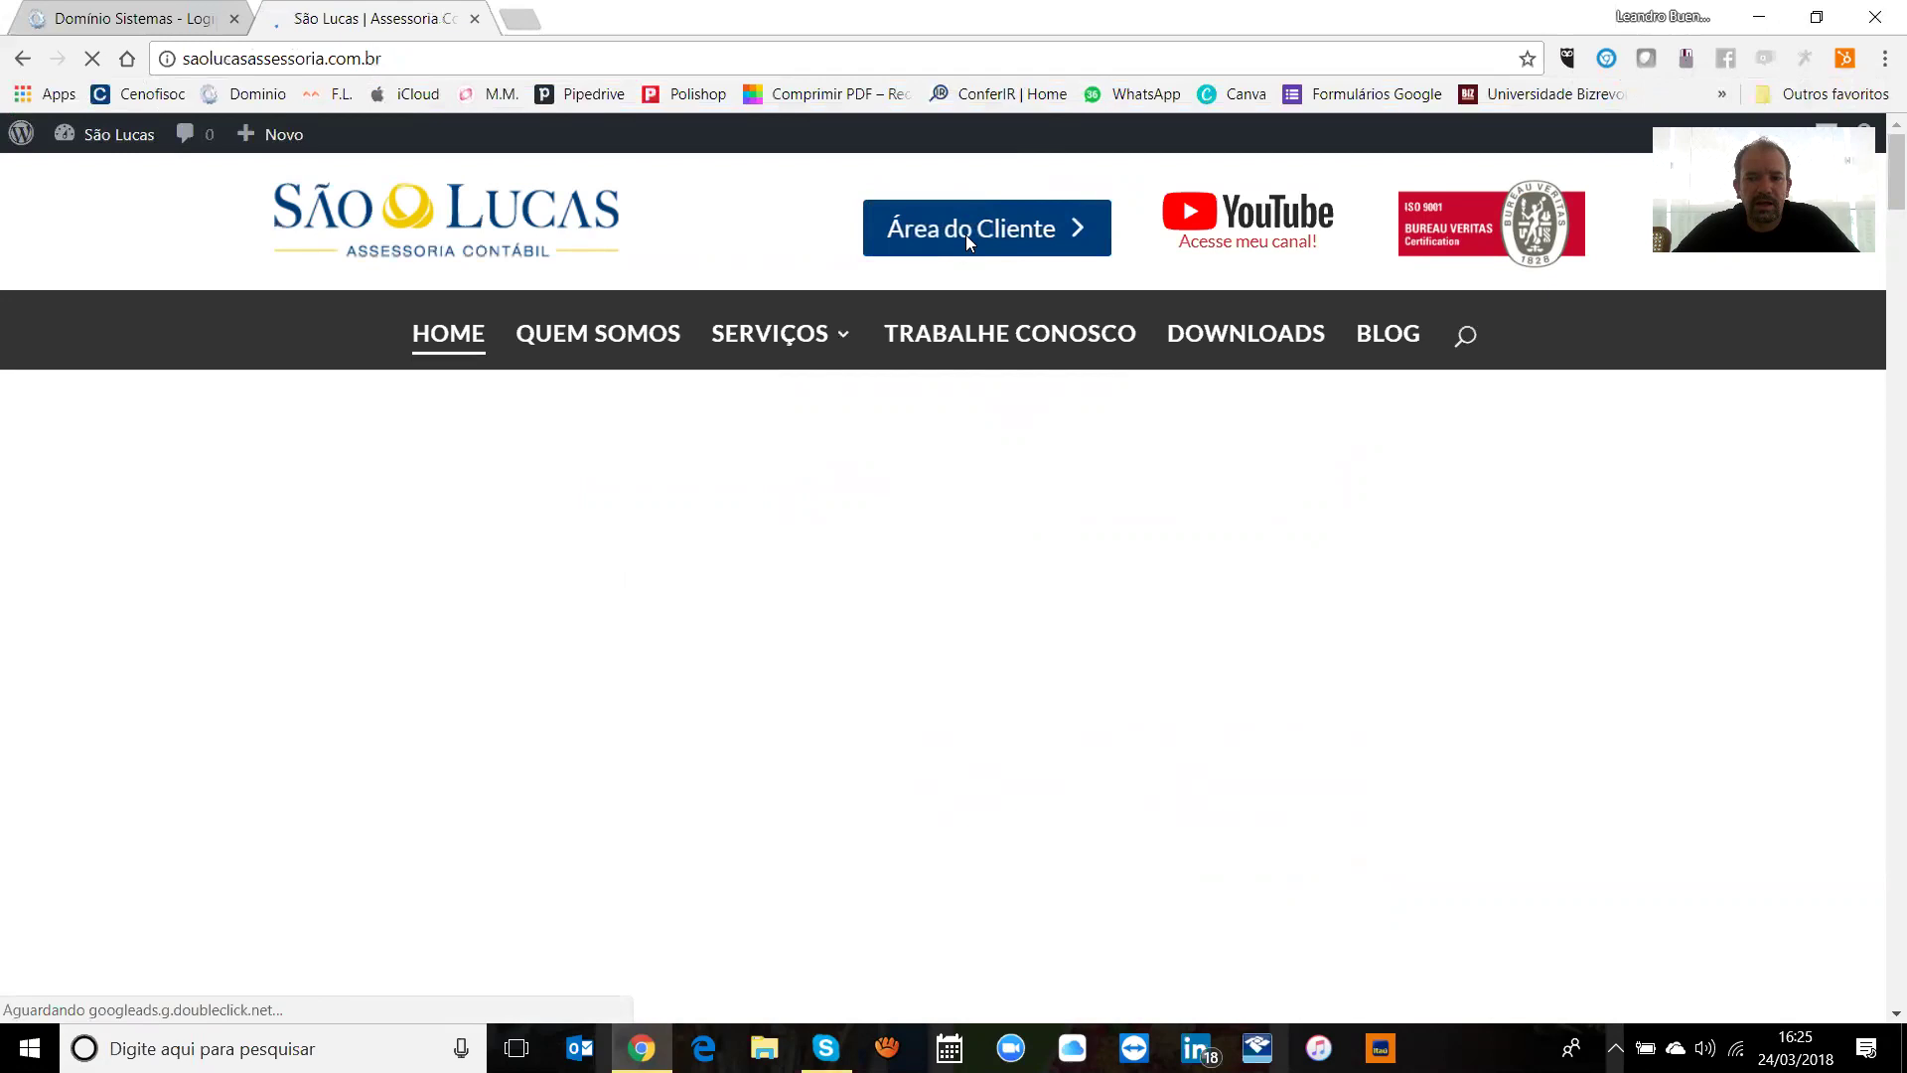
pyautogui.click(967, 235)
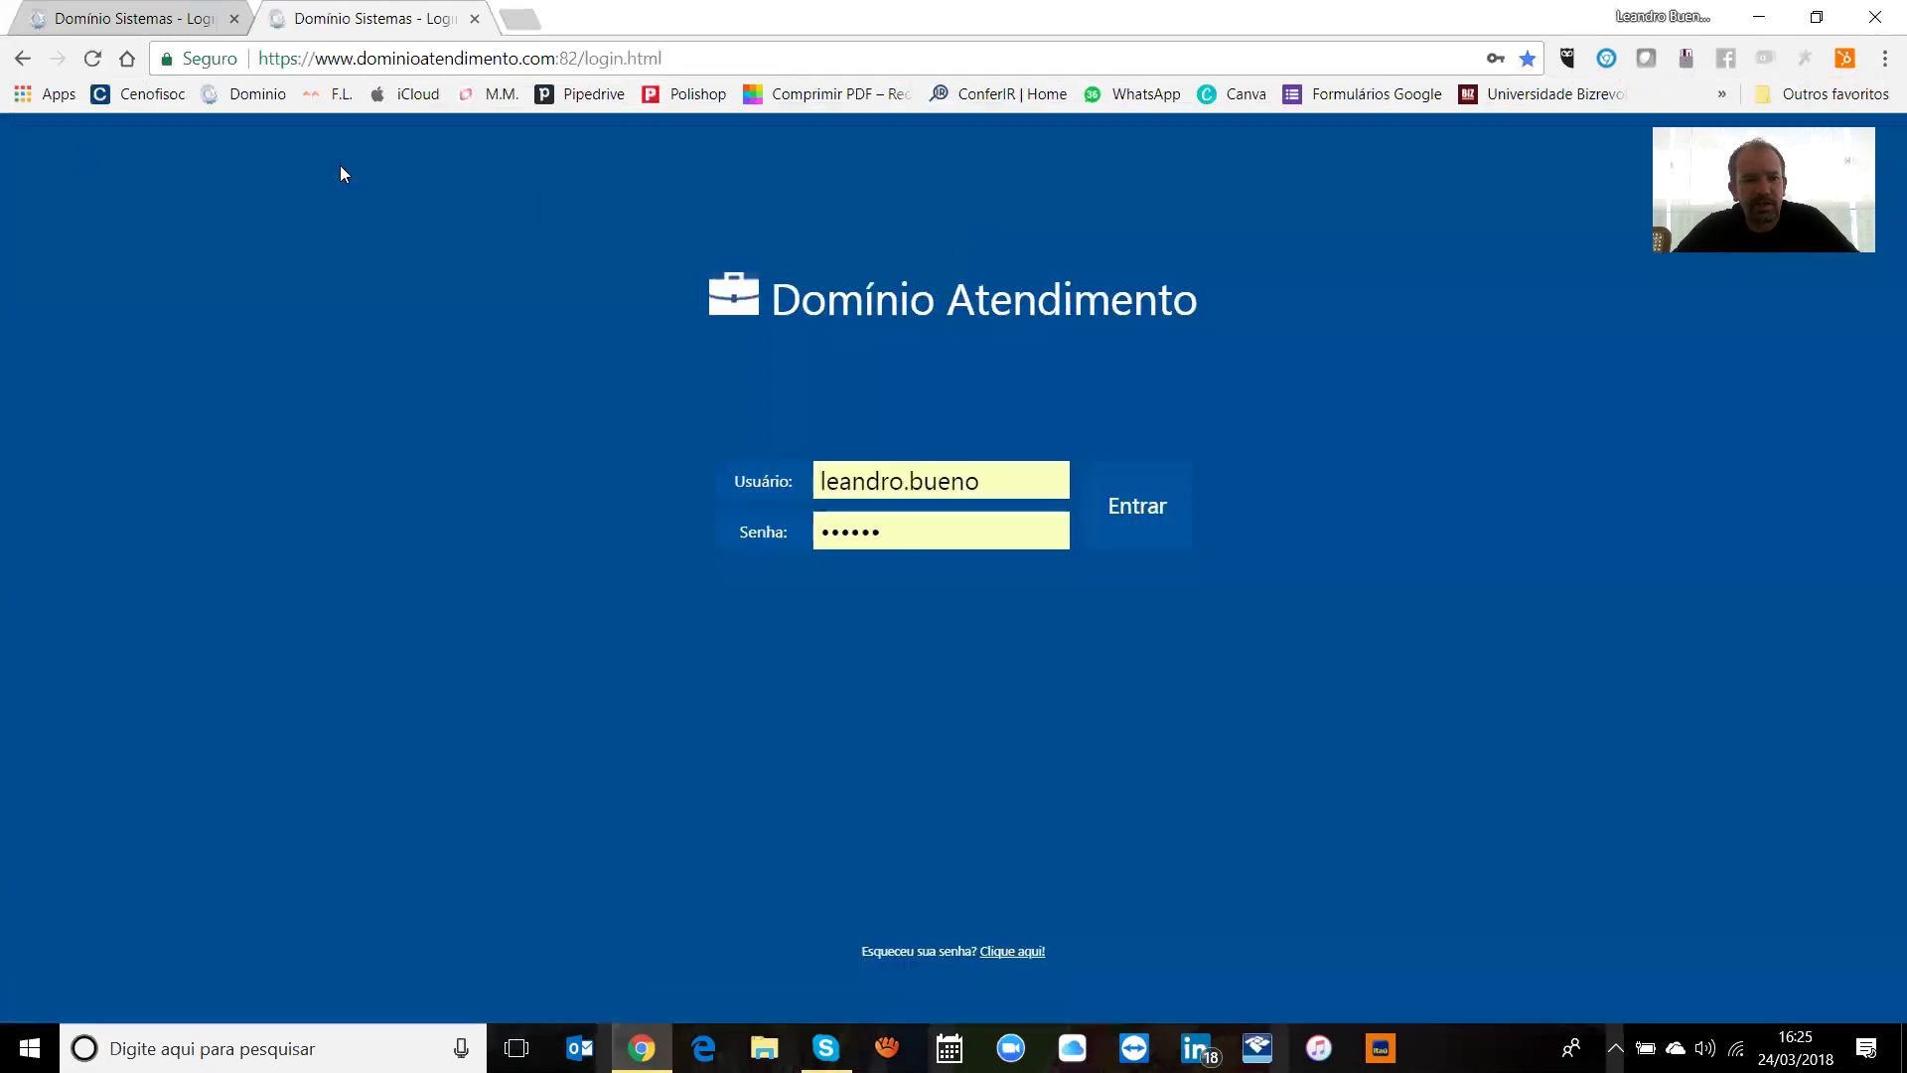
# Step: Sign in with the other saved username suggestion and the account password
pyautogui.tripleClick(1017, 481)
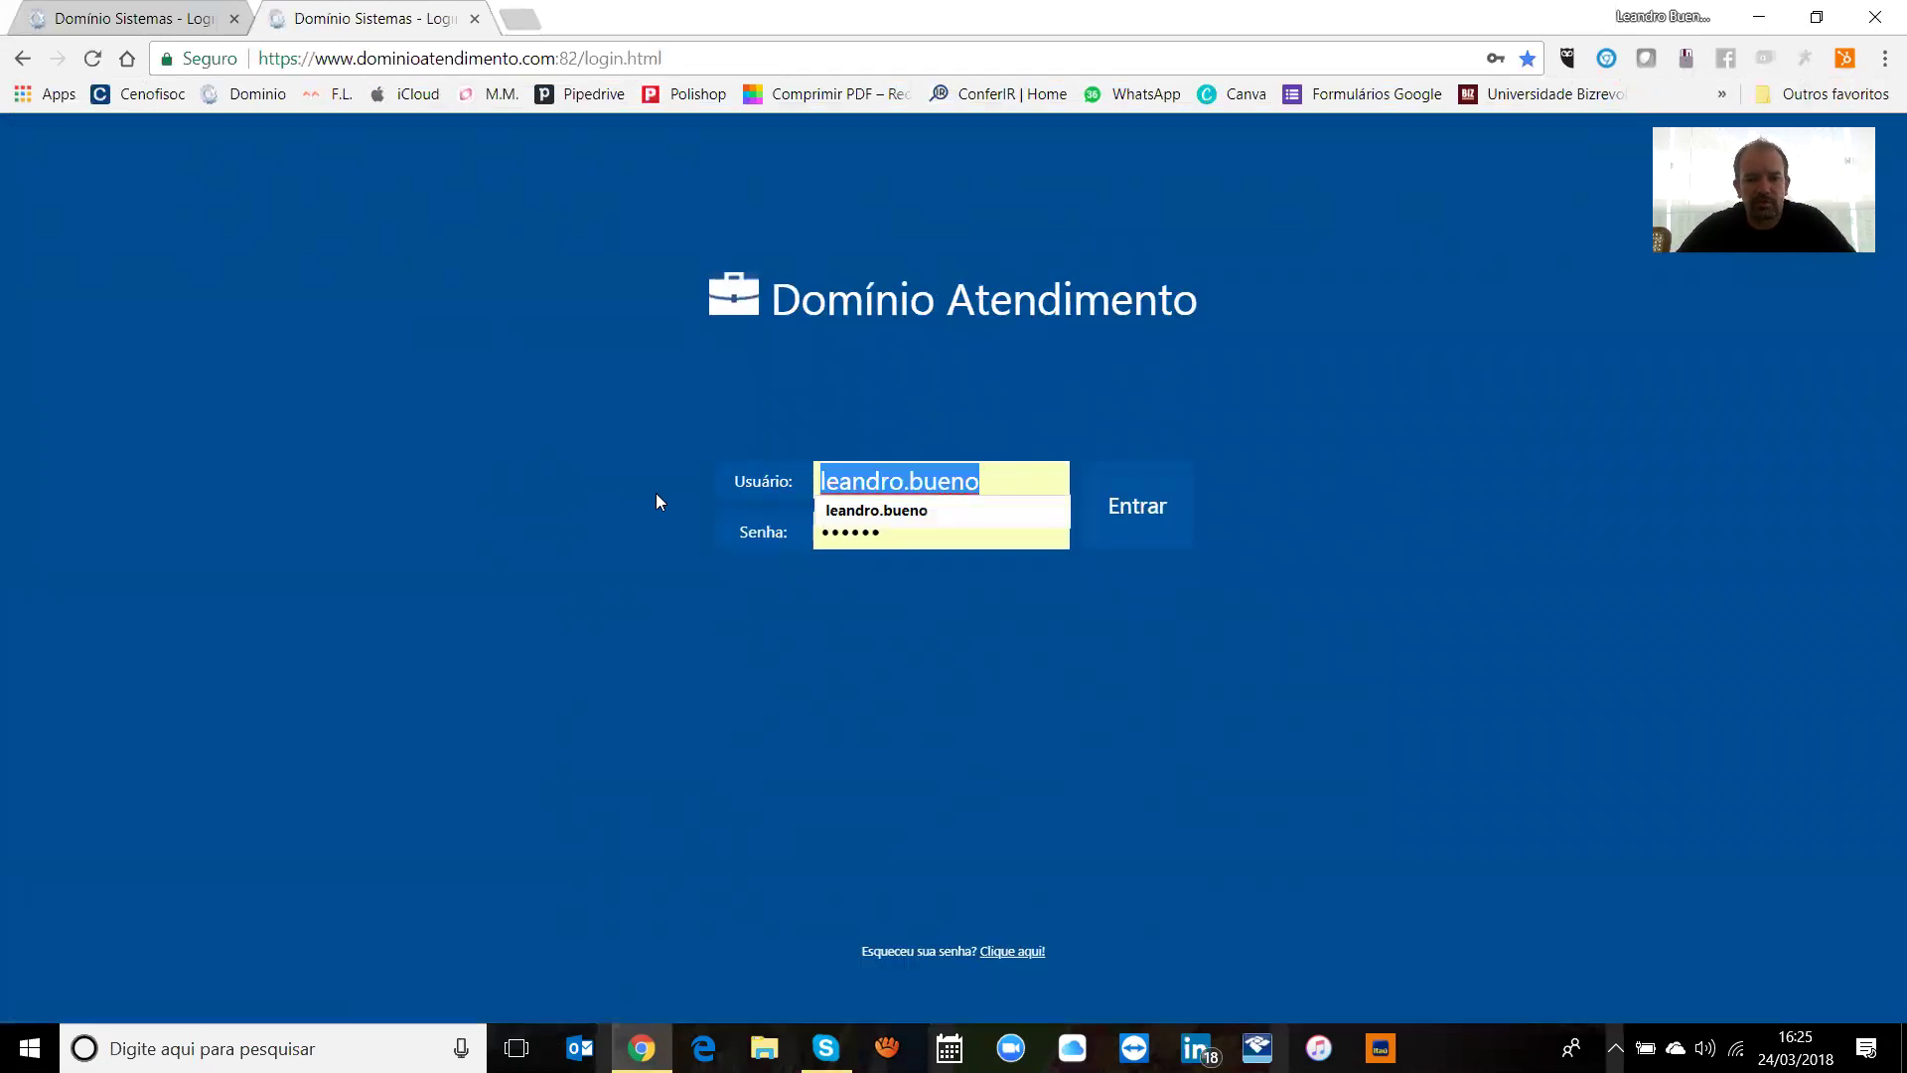
pyautogui.write('leandro.s')
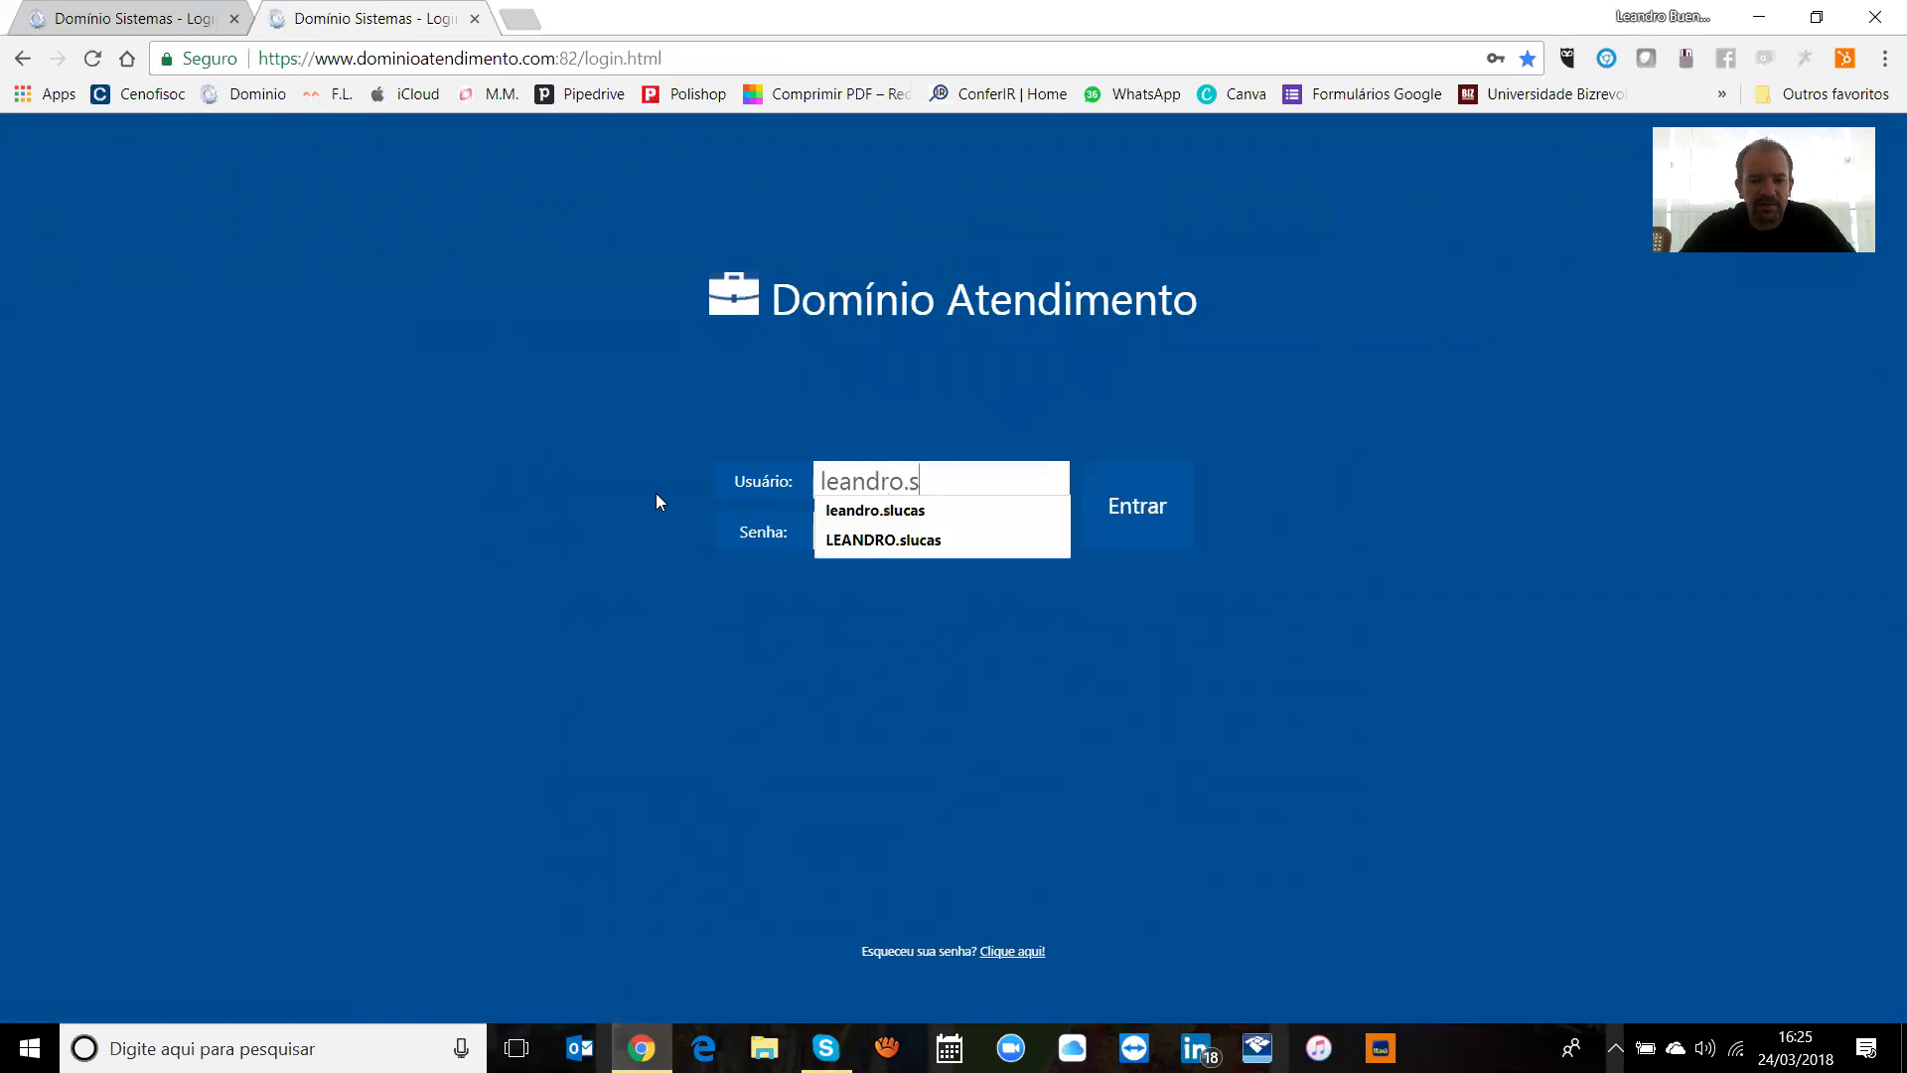
pyautogui.click(852, 510)
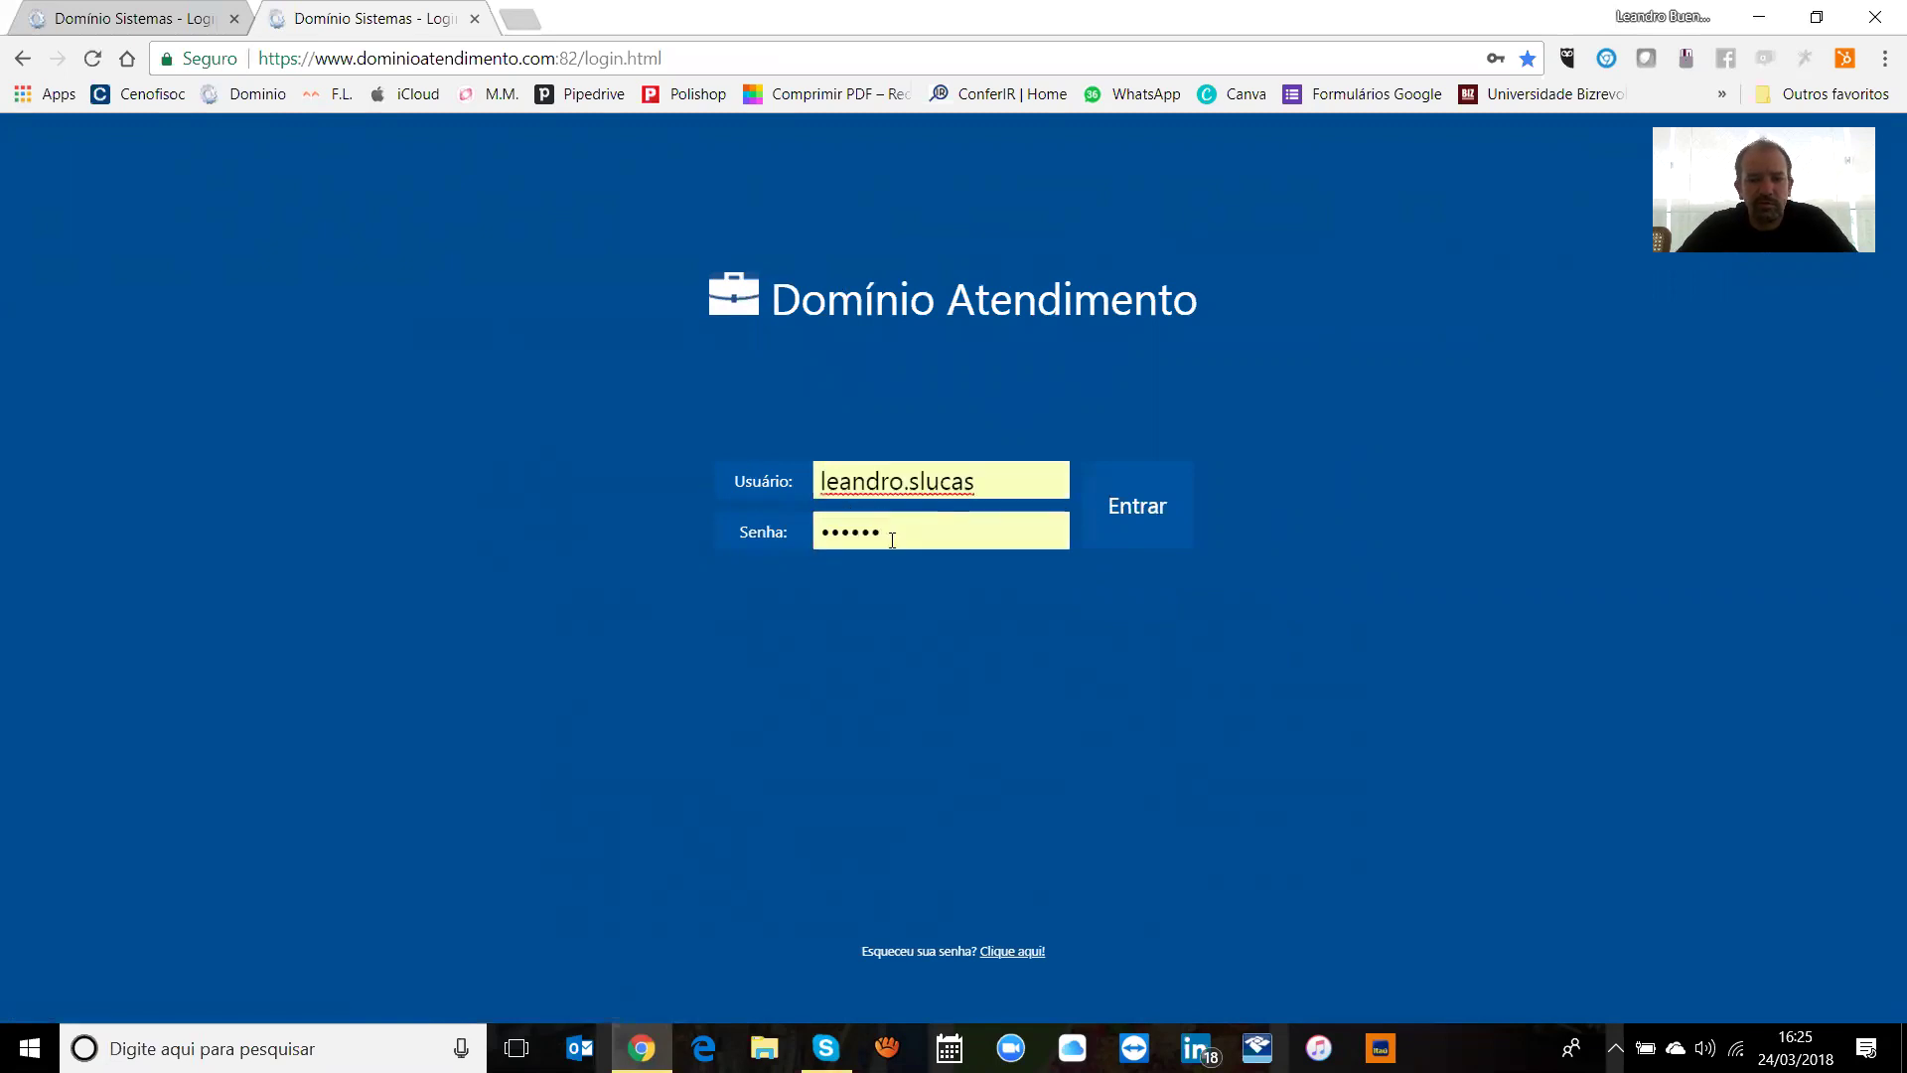
pyautogui.press('Tab')
pyautogui.write('*********')
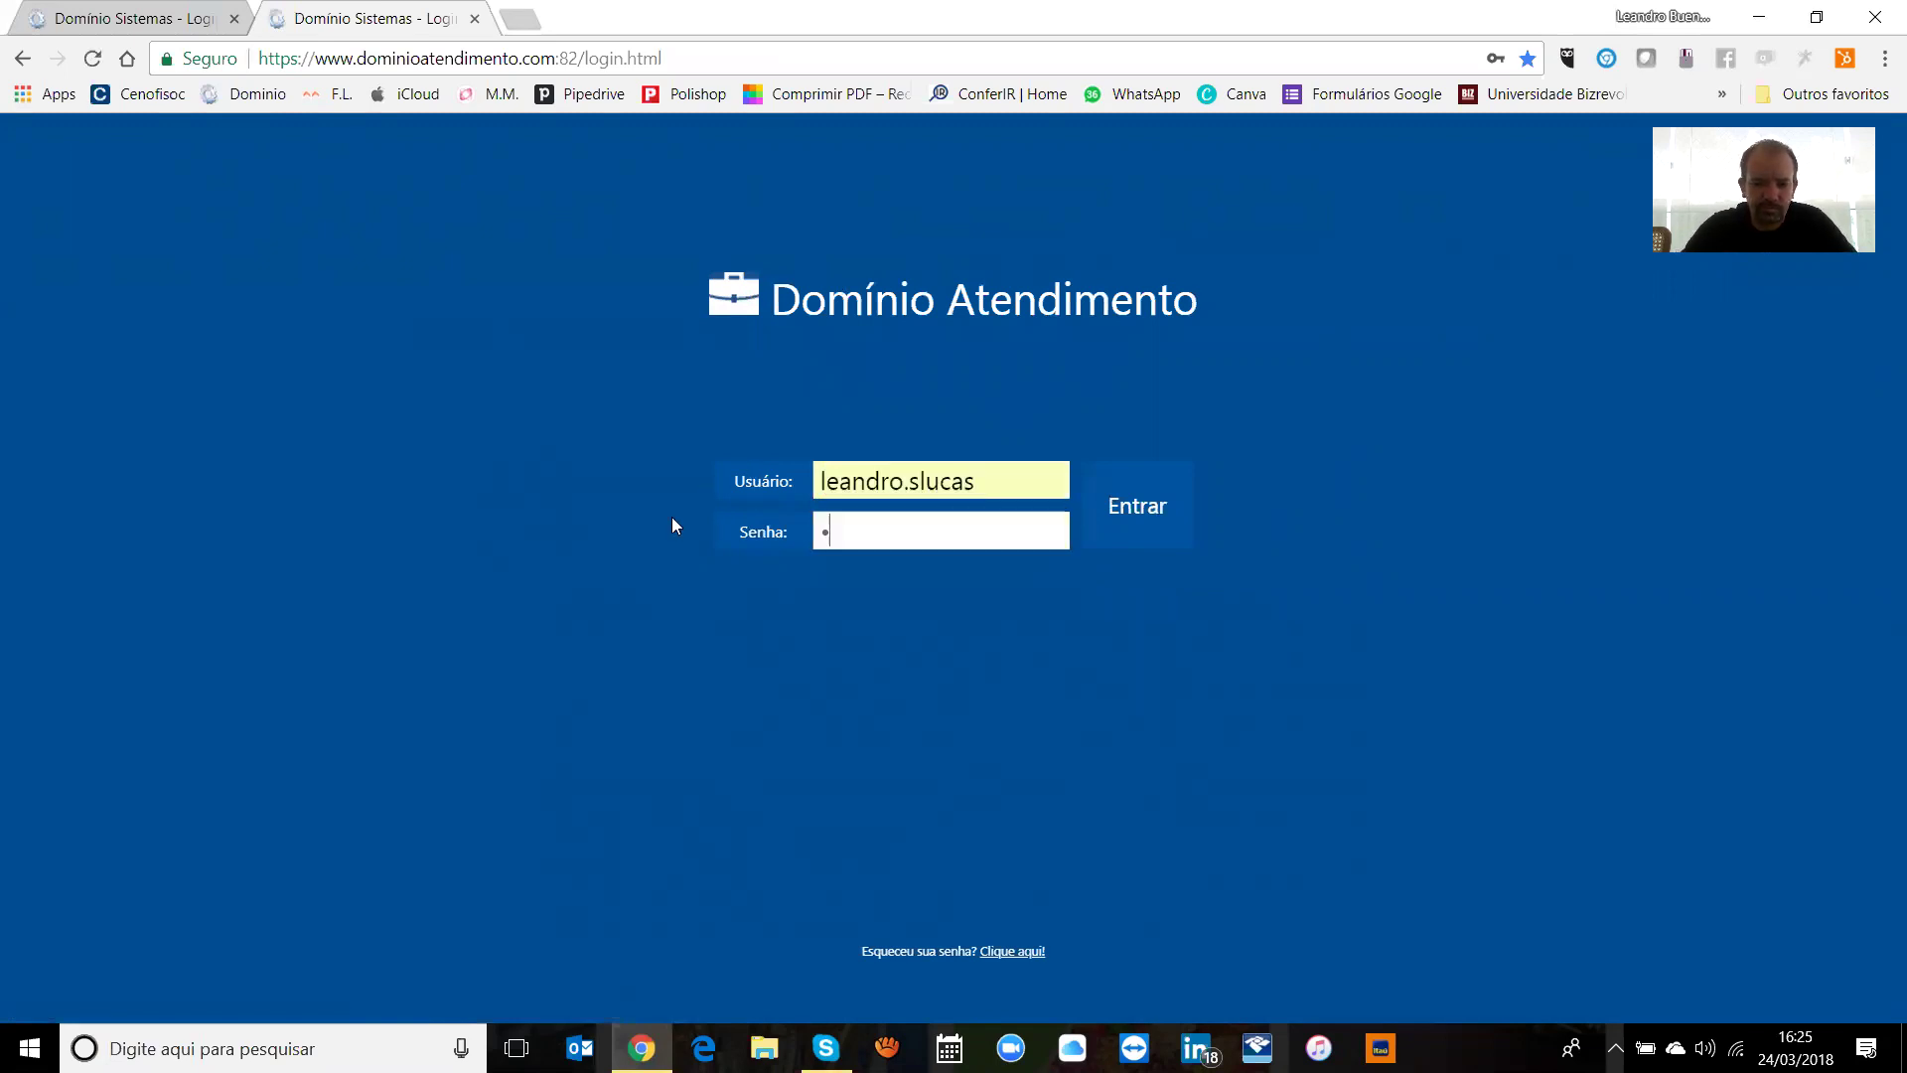
pyautogui.write('*')
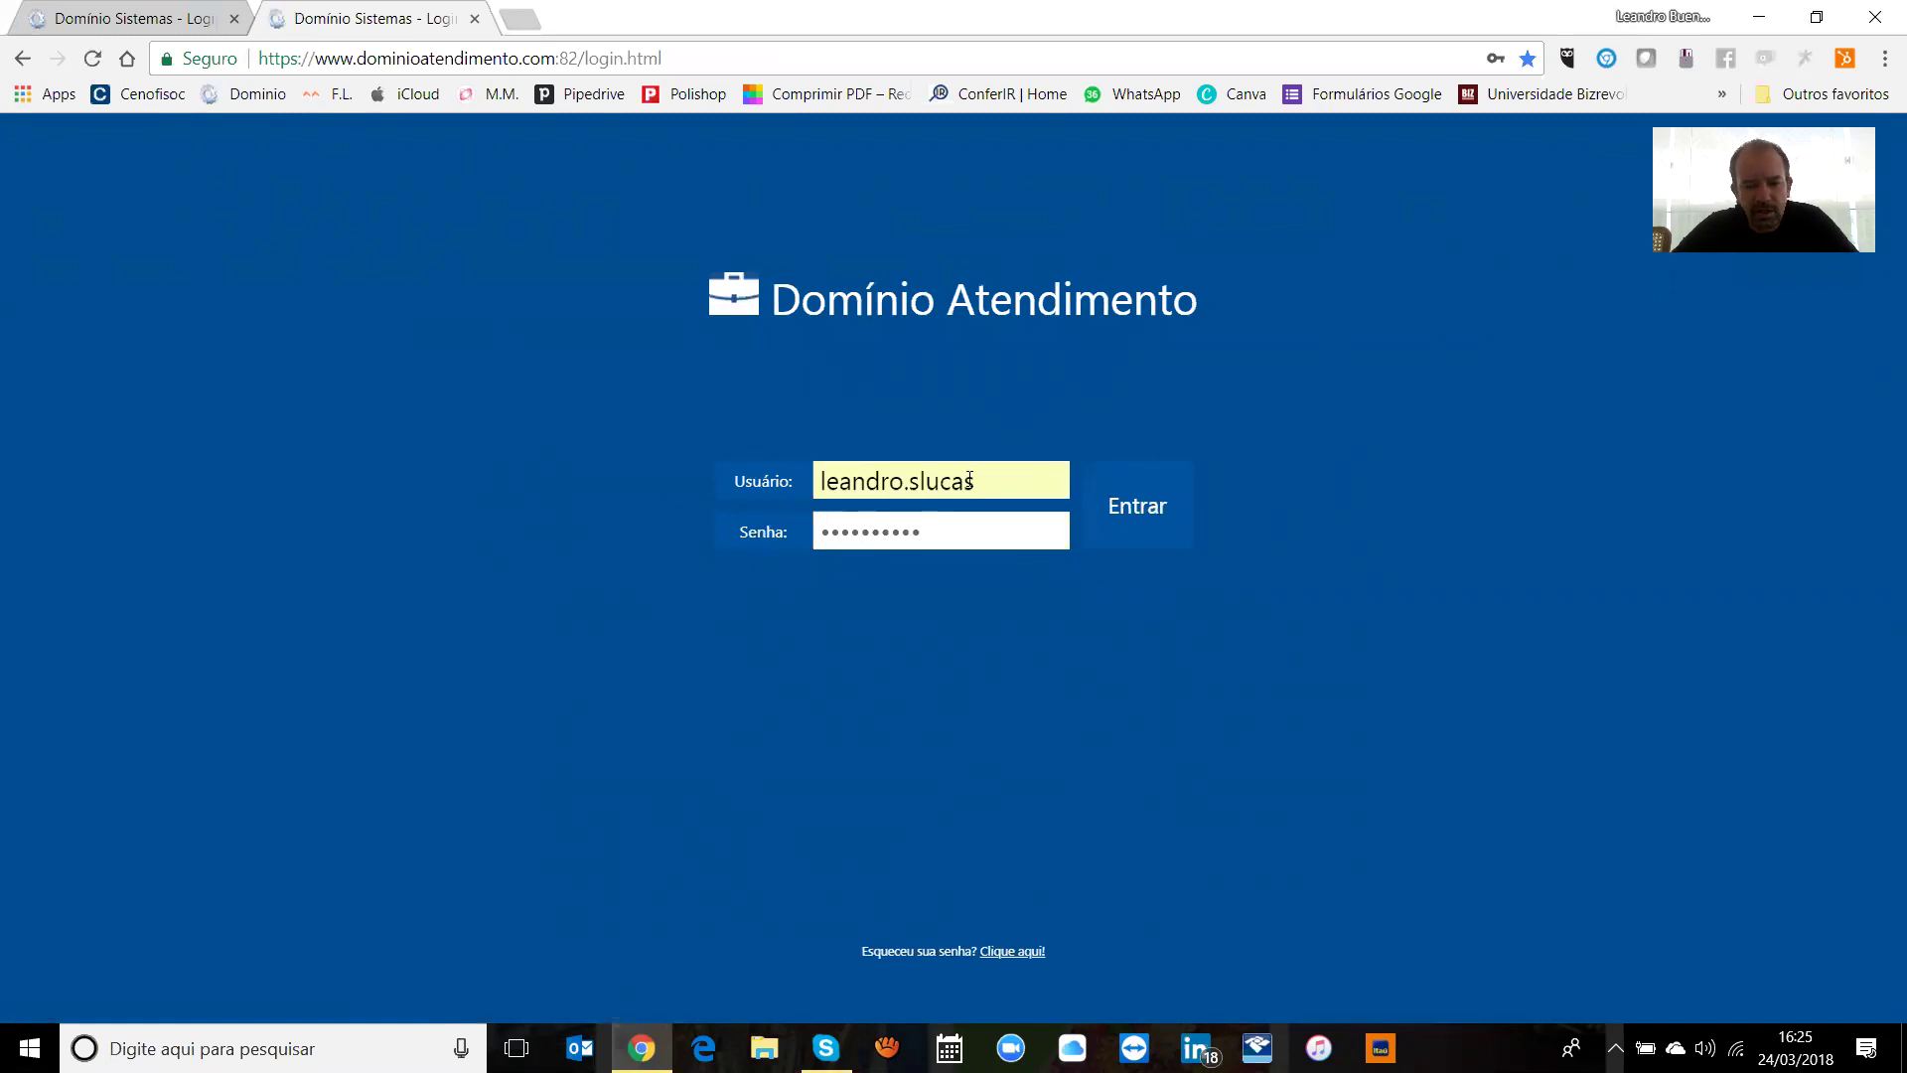
pyautogui.click(1107, 485)
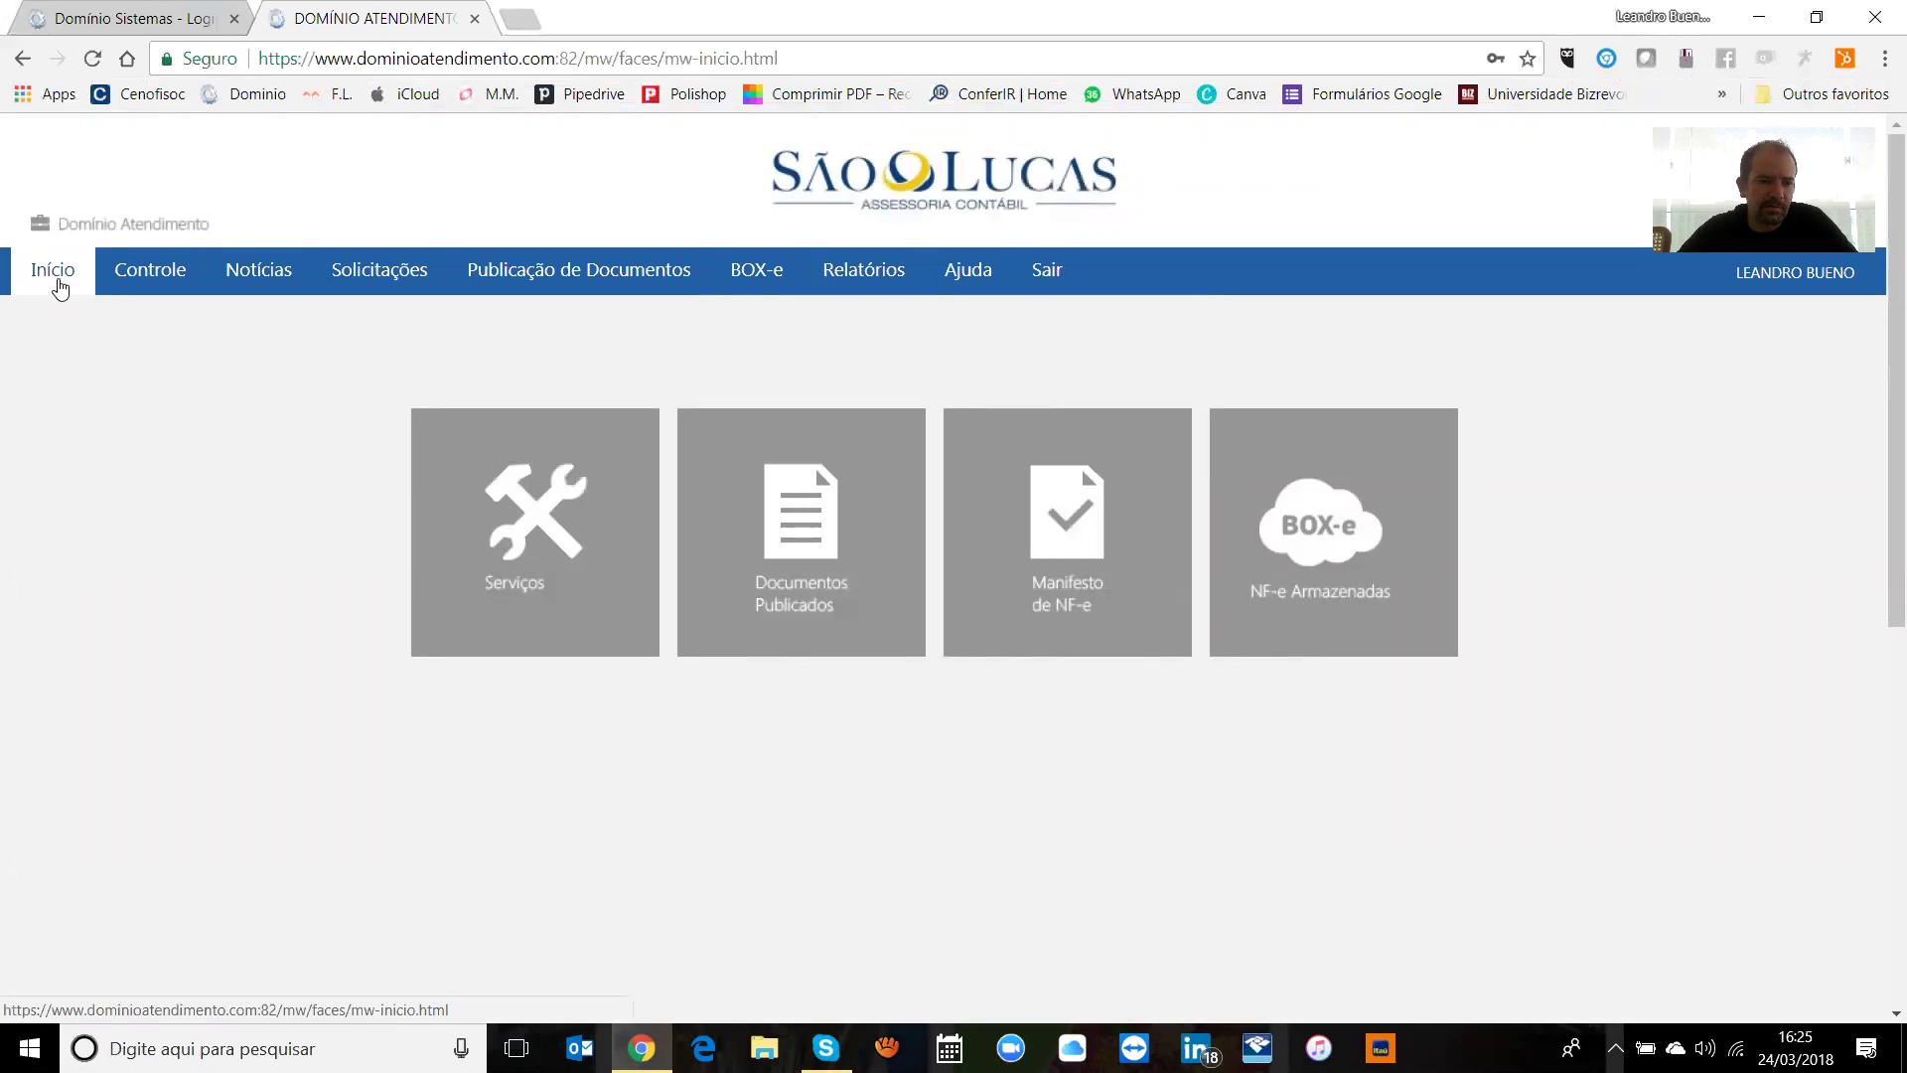
# Step: Open the Controle > Usuários listing and start the Inclusão de Usuários form
pyautogui.moveTo(166, 278)
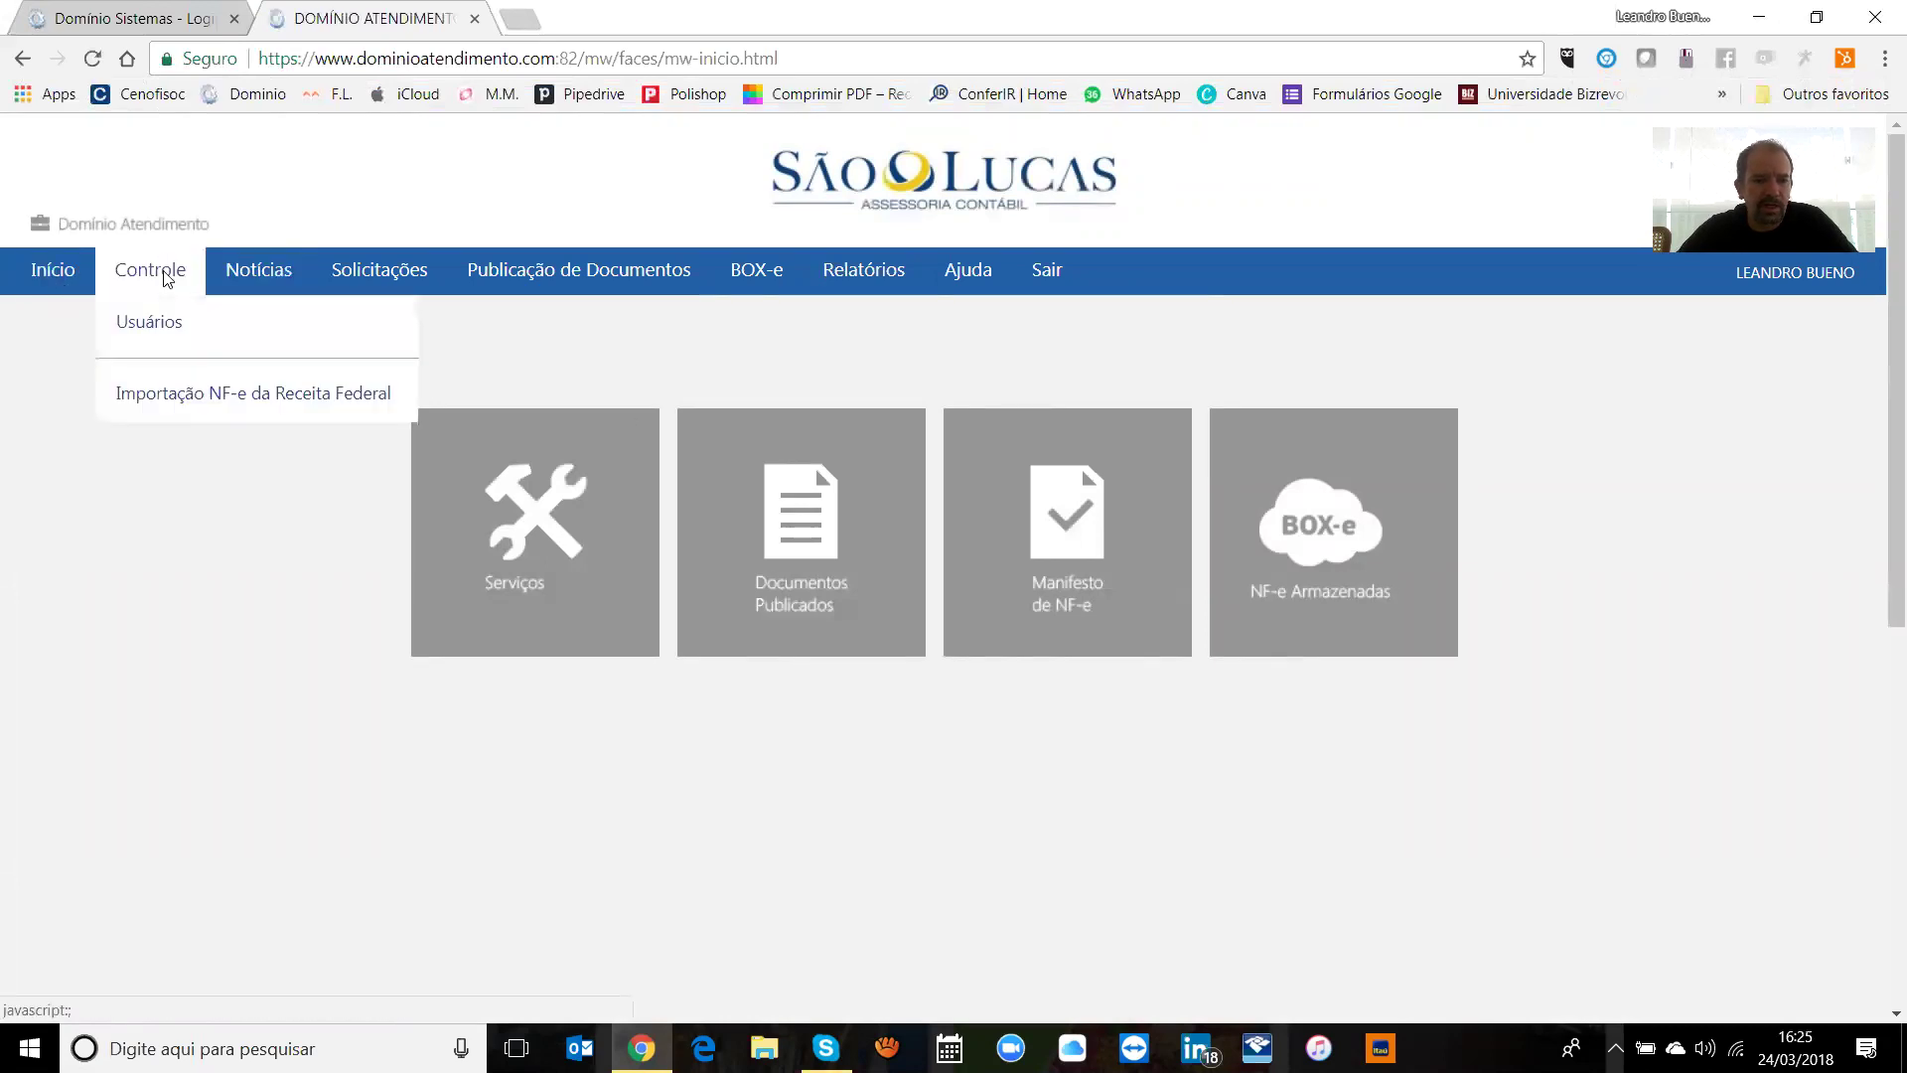
pyautogui.click(171, 333)
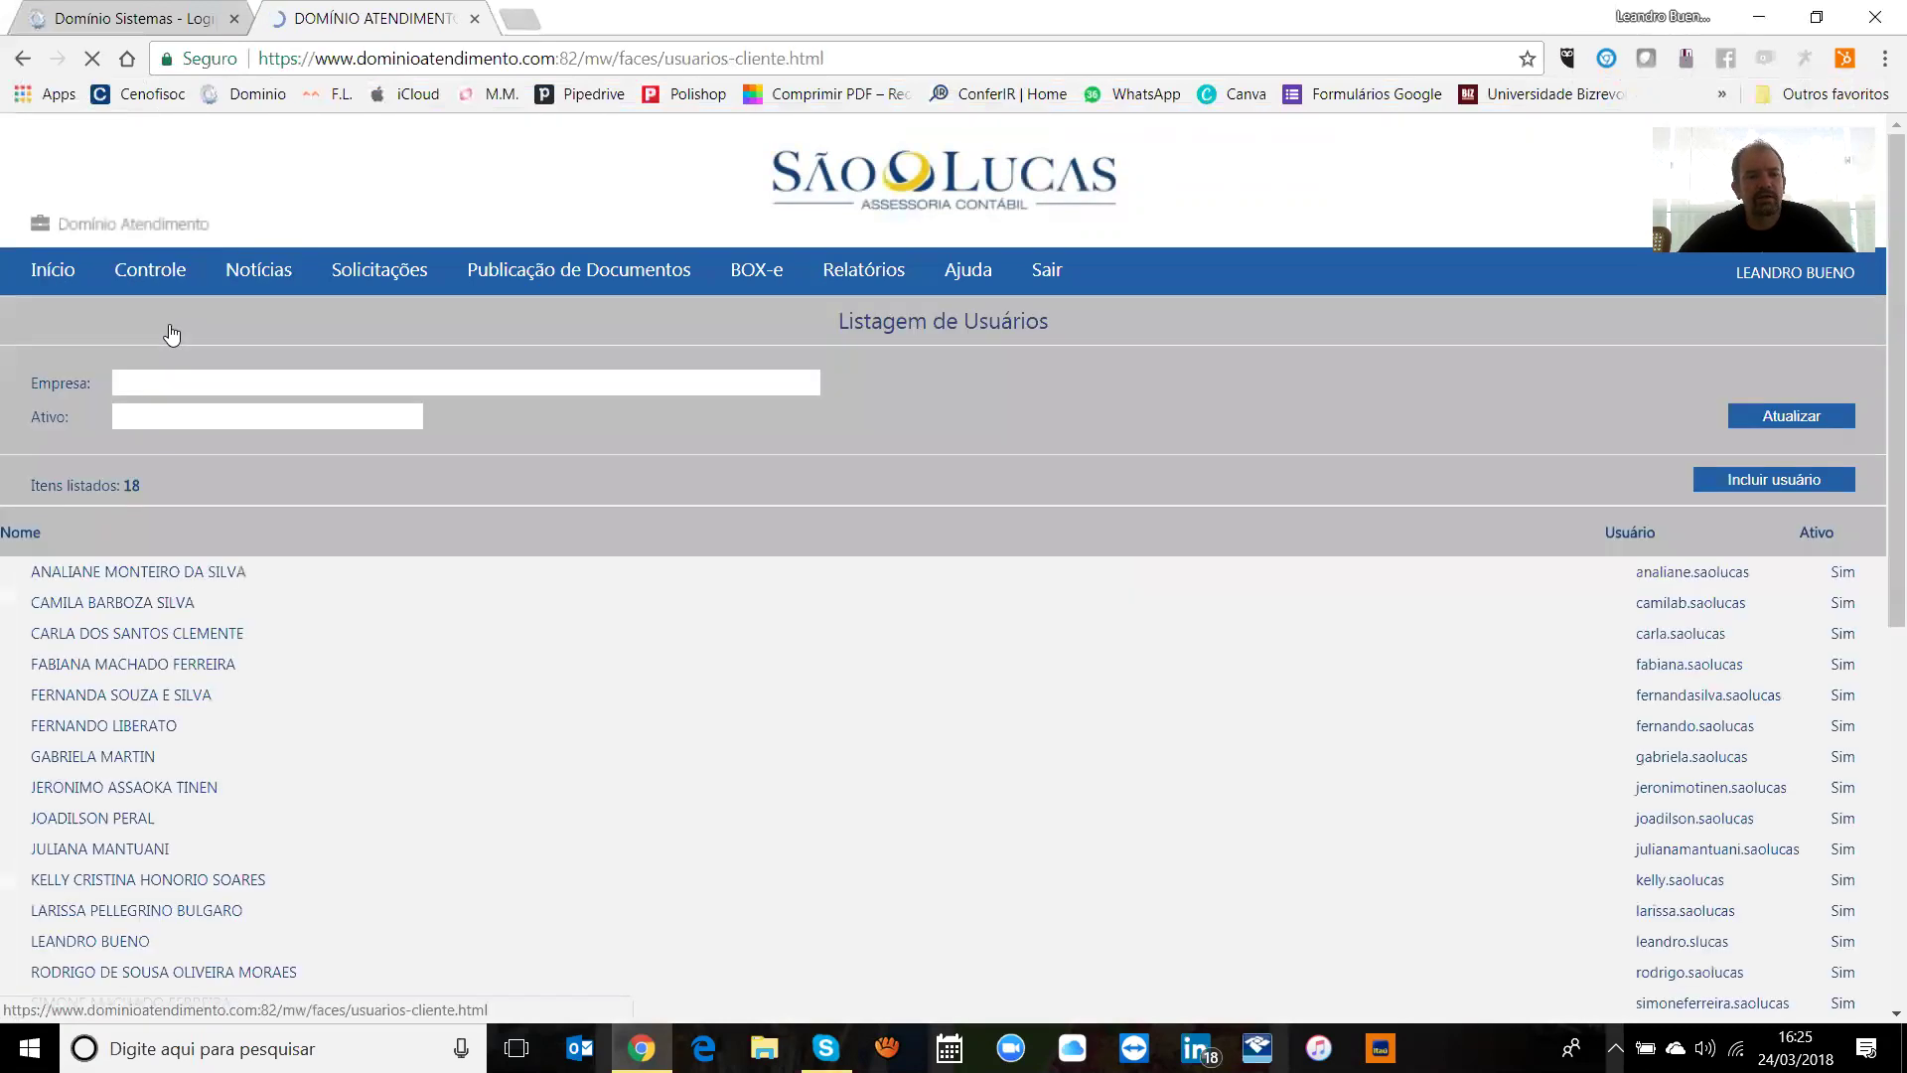
pyautogui.moveTo(1877, 541)
pyautogui.mouseDown()
pyautogui.moveTo(1877, 754)
pyautogui.moveTo(1879, 536)
pyautogui.mouseUp()
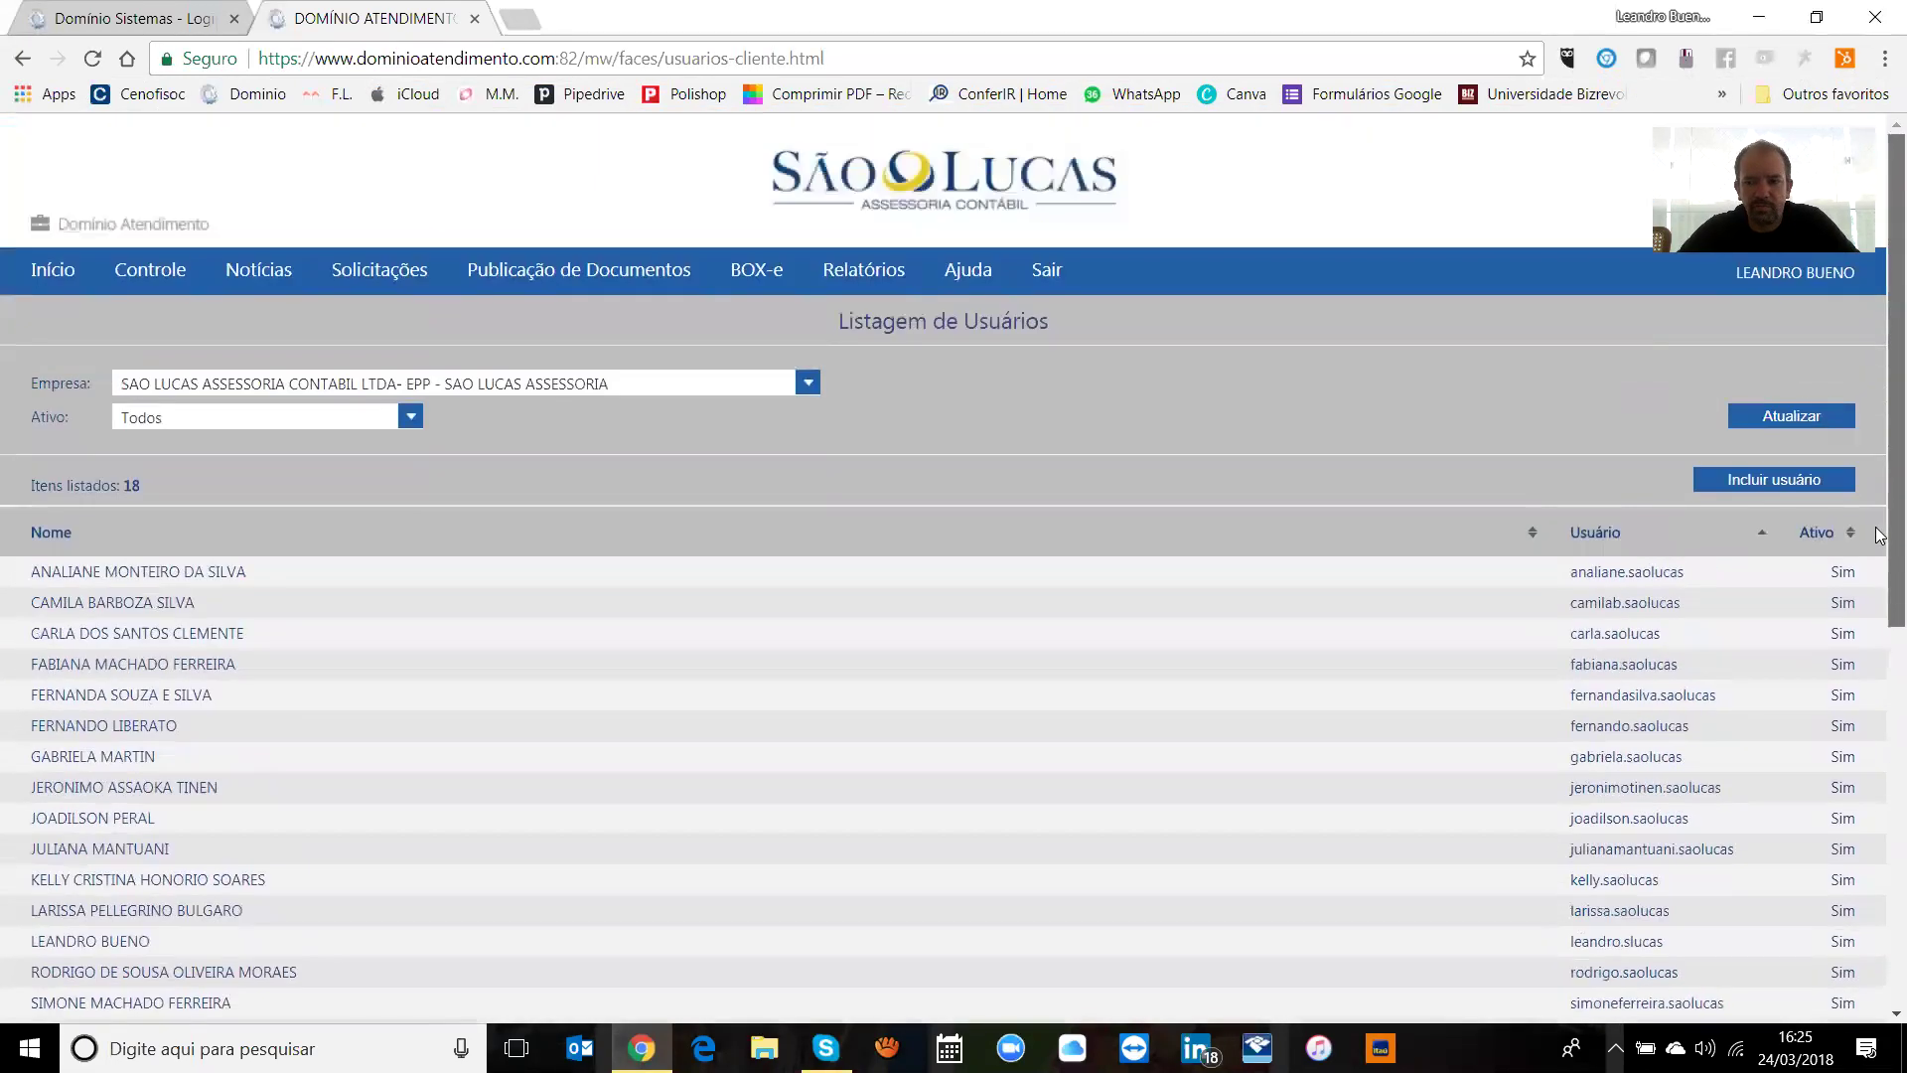
pyautogui.click(1788, 477)
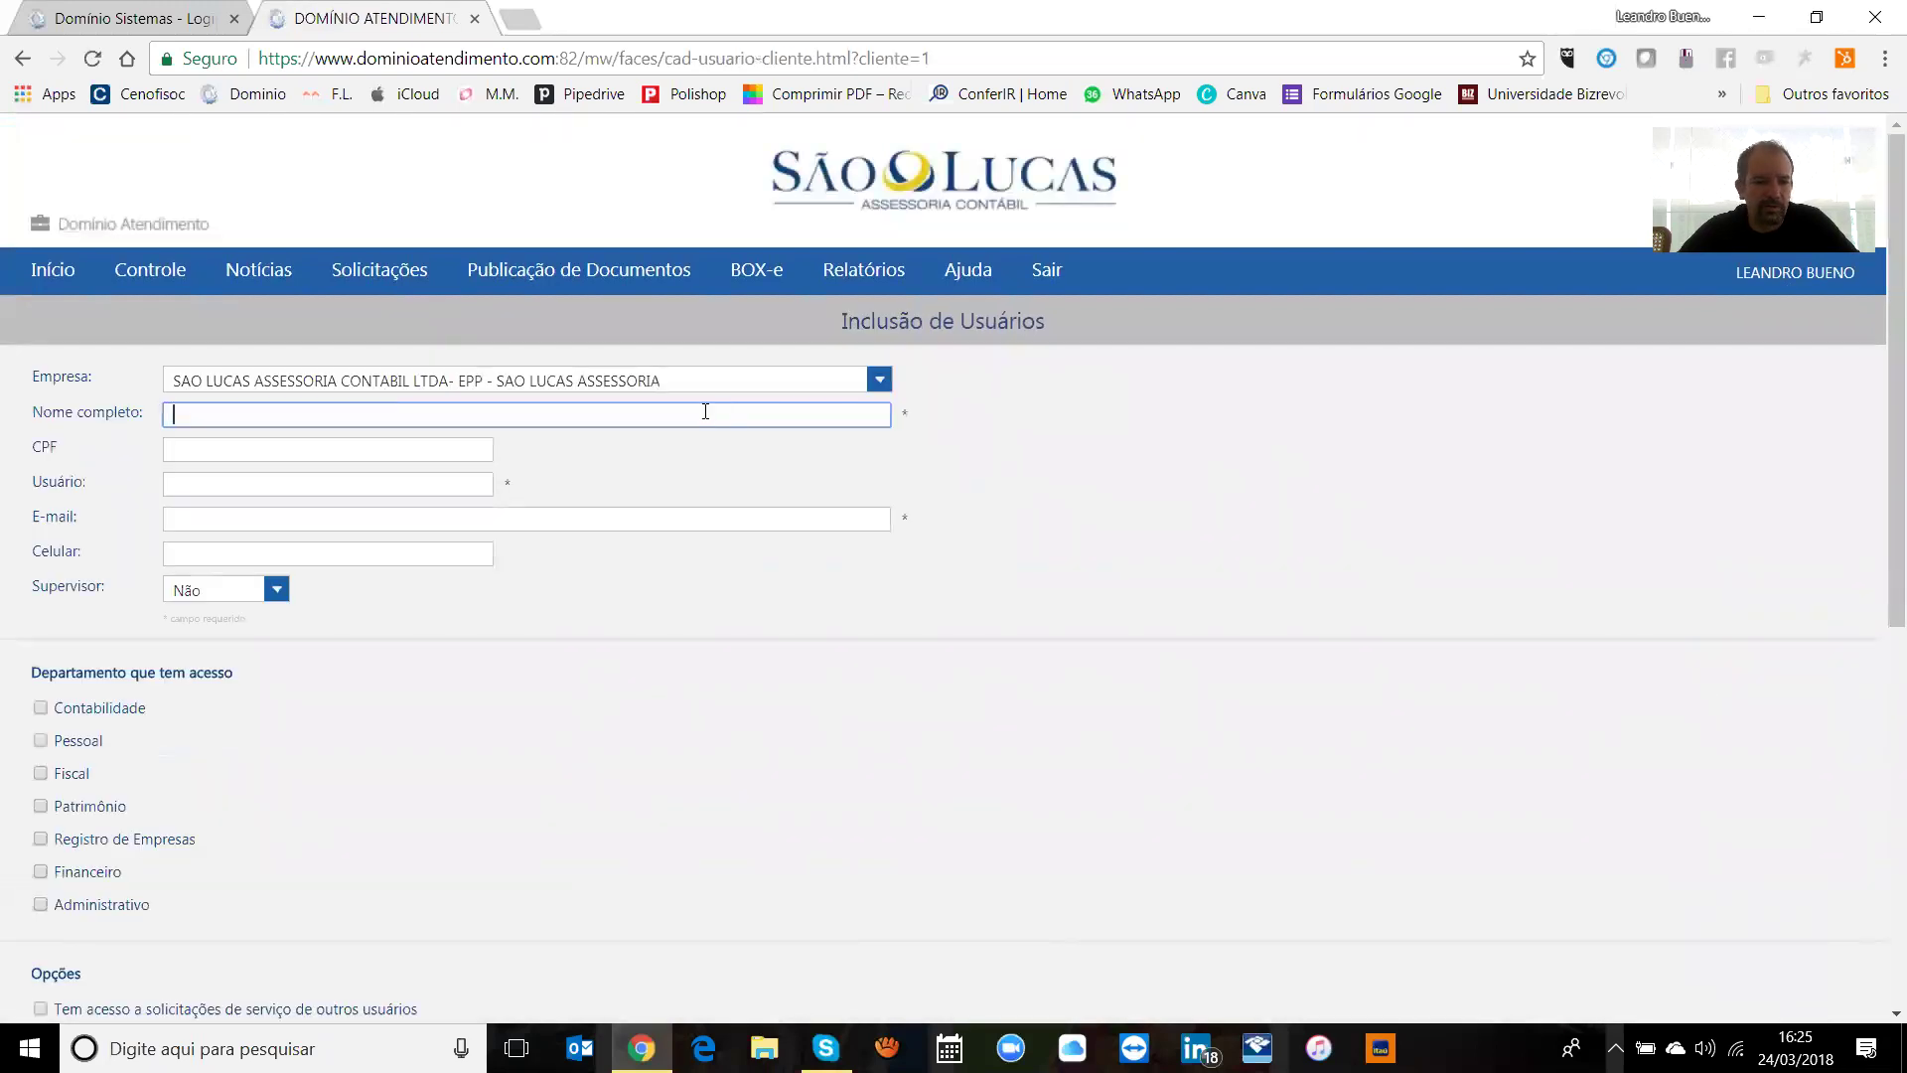
# Step: Keep the current company and enter the new user's full name and CPF
pyautogui.click(874, 381)
pyautogui.click(872, 382)
pyautogui.click(449, 413)
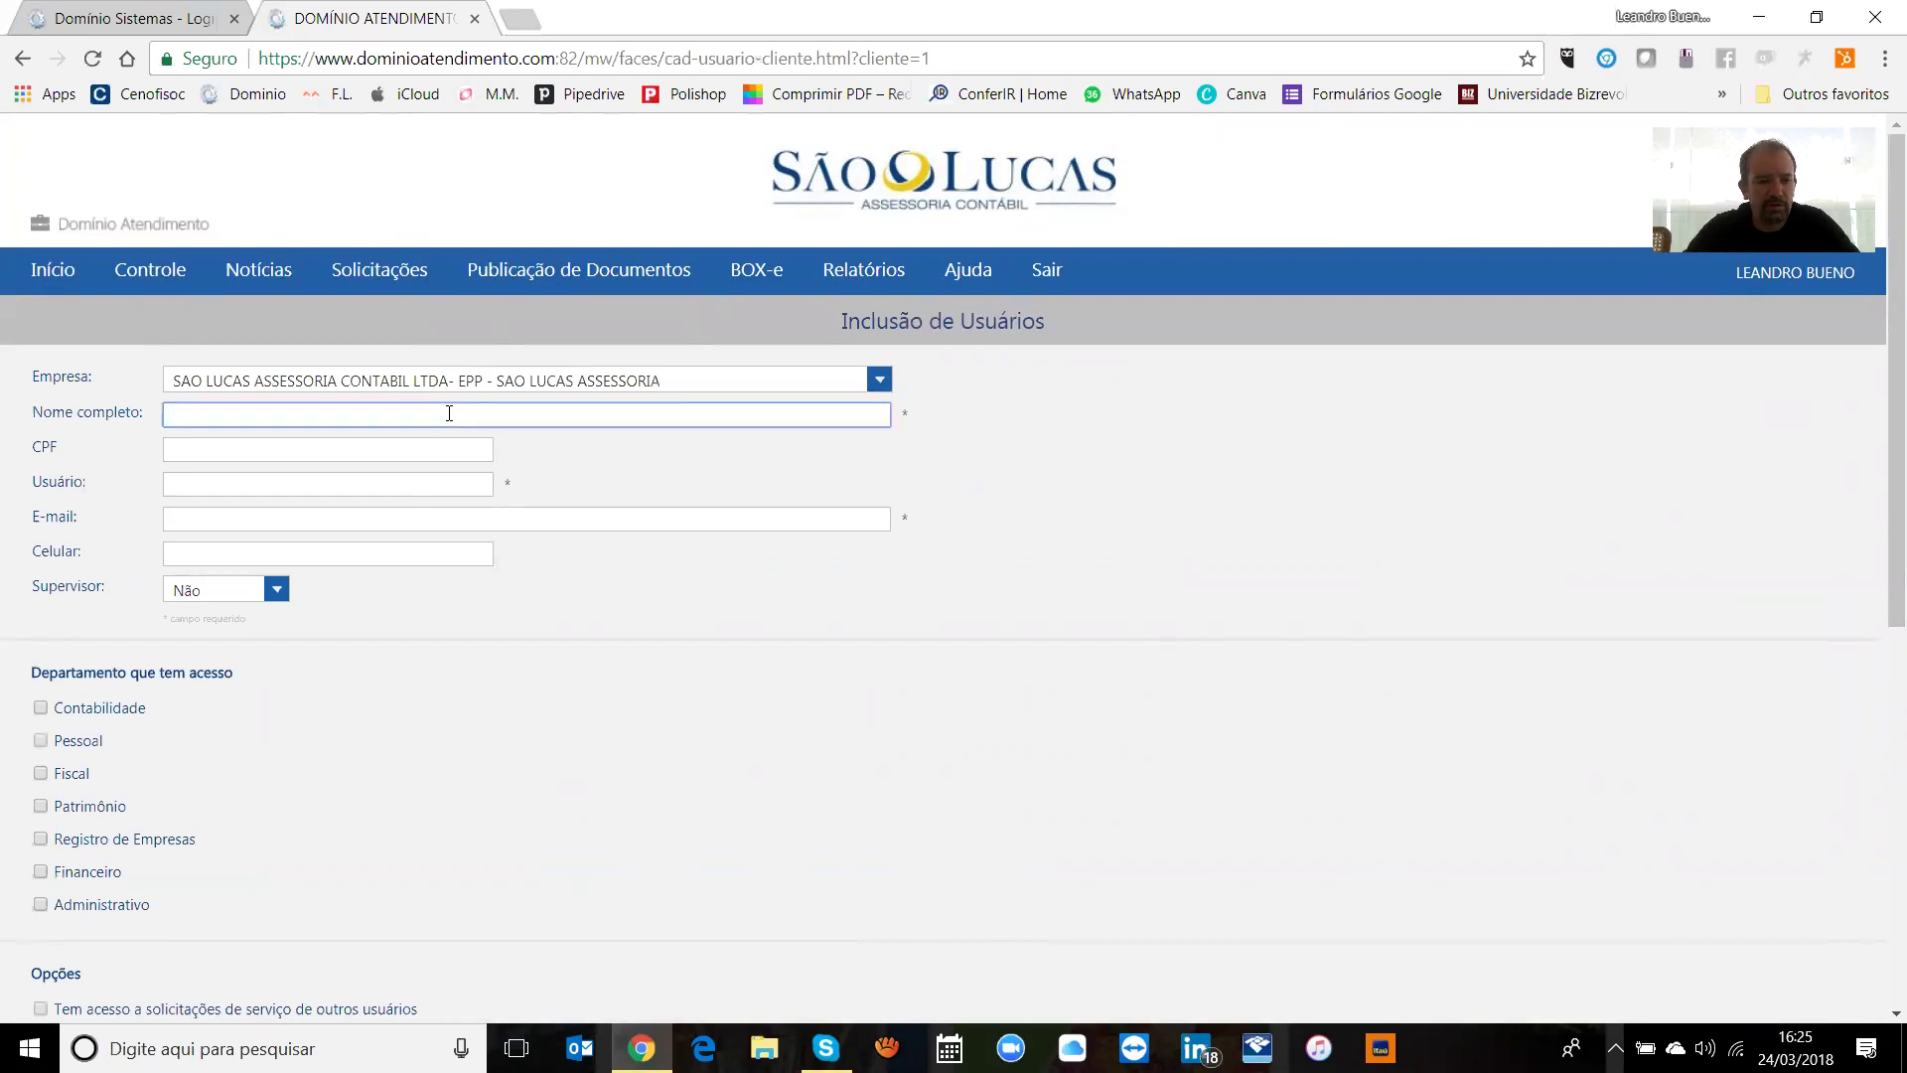
pyautogui.write('Joao da Silva')
pyautogui.press('Tab')
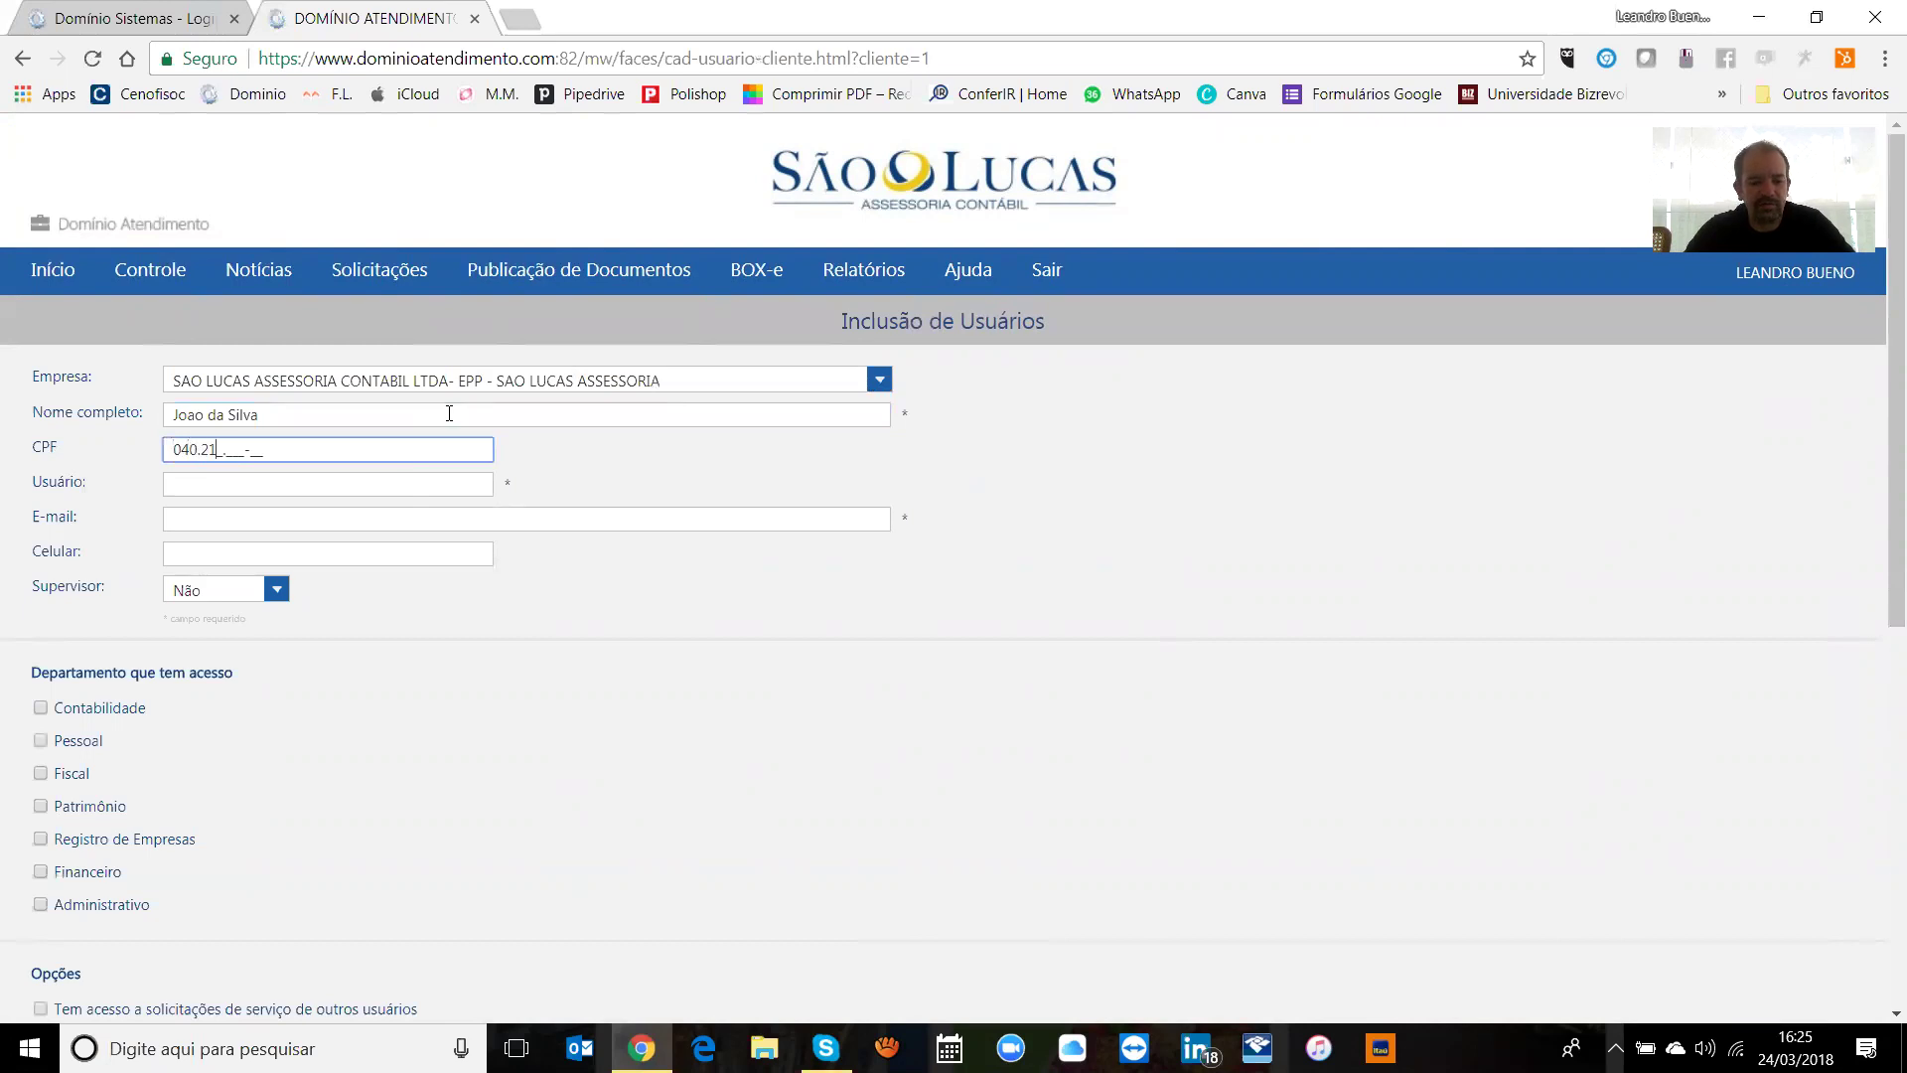
pyautogui.press('Tab')
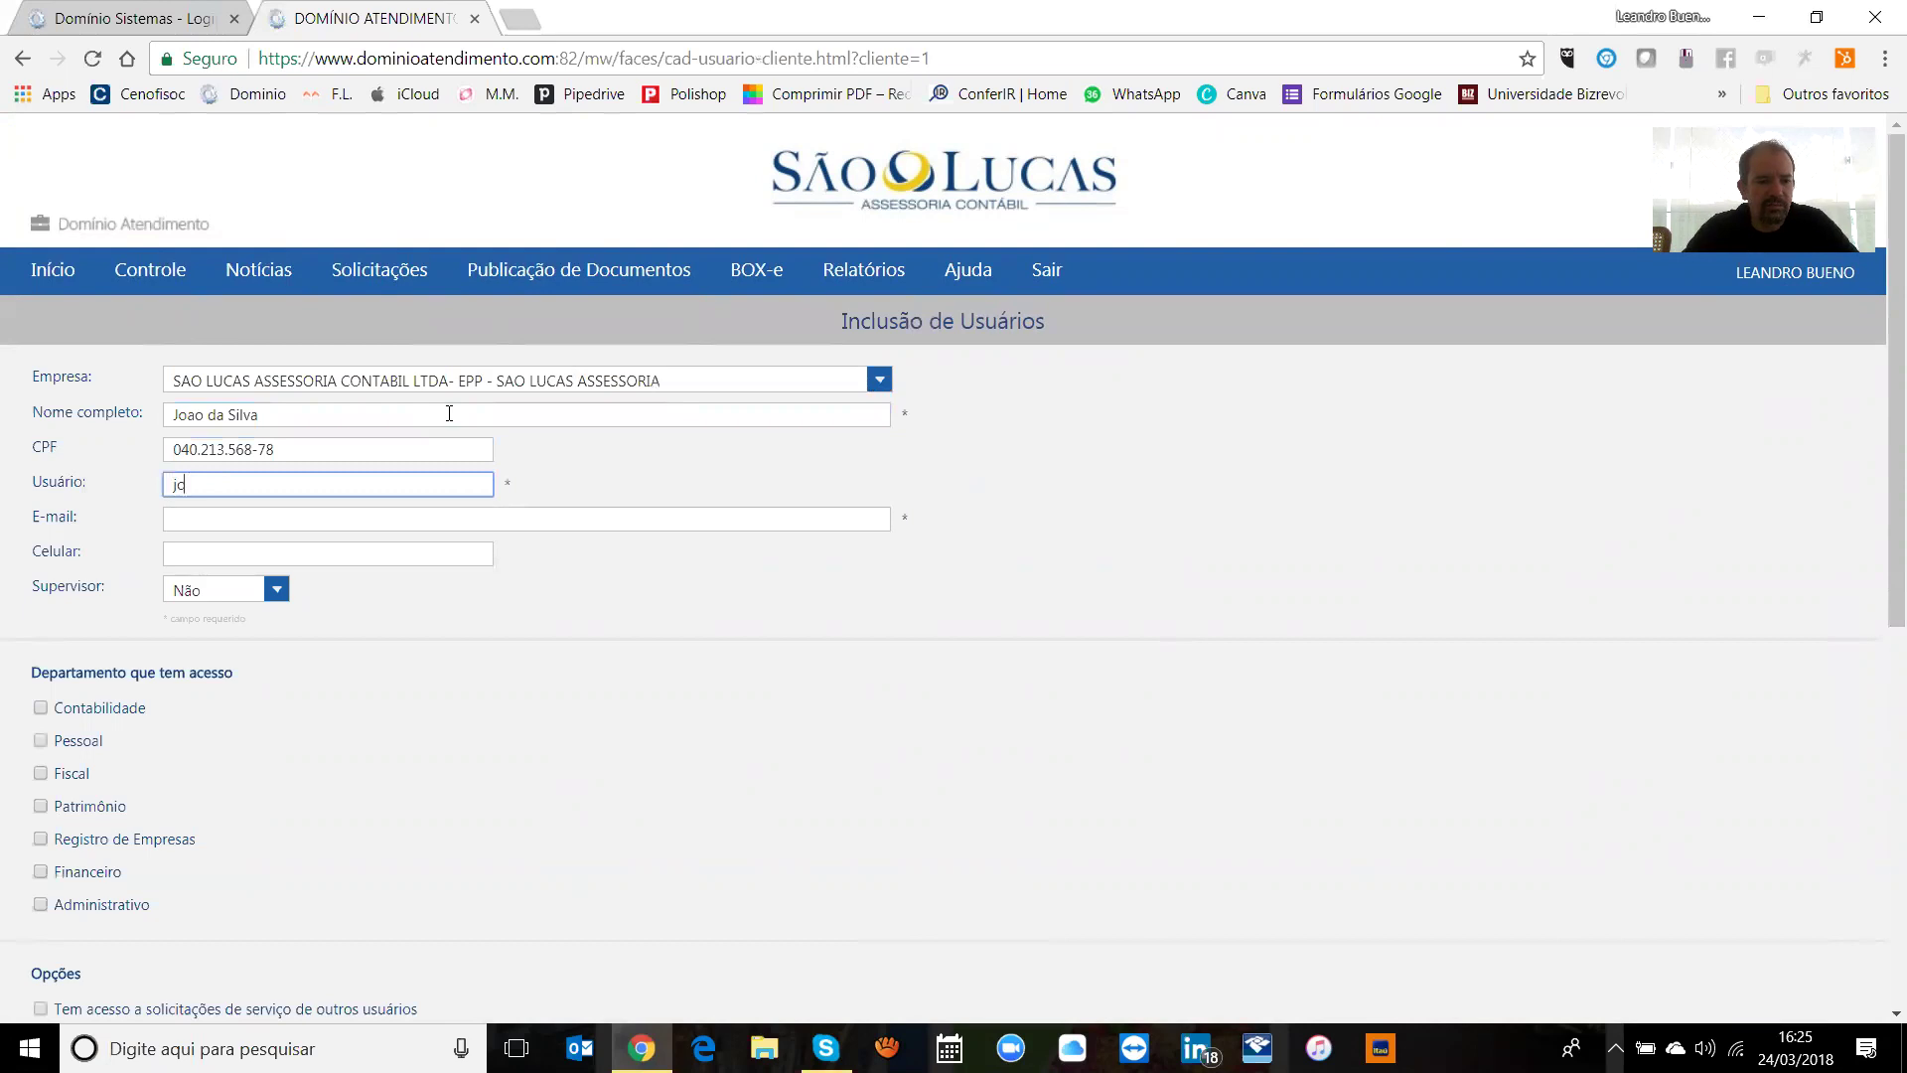
# Step: Fill in the new user's username, ending in '.nomedasuaempresa', and e-mail address
pyautogui.write('joao.sa')
pyautogui.press('BackSpace')
pyautogui.press('BackSpace')
pyautogui.write('xpto')
pyautogui.press('BackSpace')
pyautogui.press('BackSpace')
pyautogui.press('BackSpace')
pyautogui.press('BackSpace')
pyautogui.press('BackSpace')
pyautogui.write('.mercadinh')
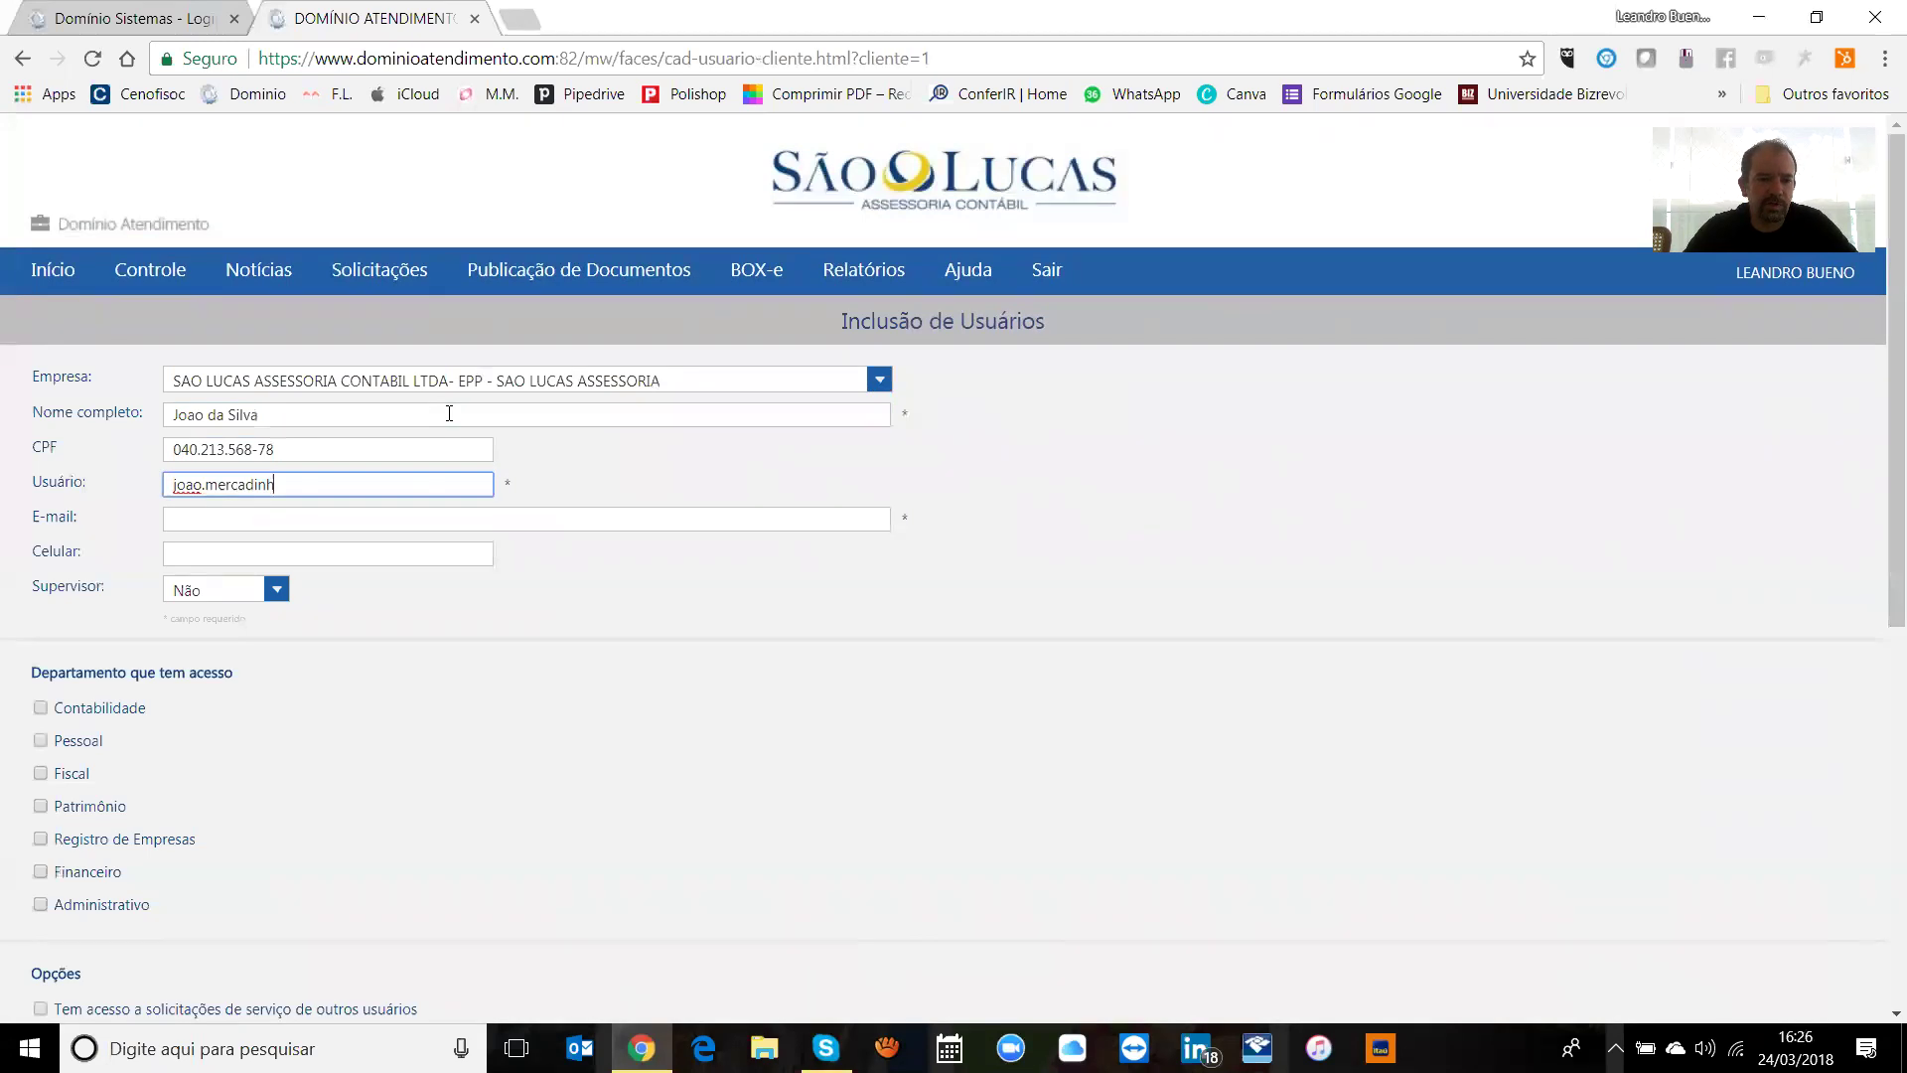
pyautogui.press('BackSpace')
pyautogui.press('BackSpace')
pyautogui.press('BackSpace')
pyautogui.press('BackSpace')
pyautogui.press('BackSpace')
pyautogui.press('BackSpace')
pyautogui.press('BackSpace')
pyautogui.press('BackSpace')
pyautogui.write('.nome')
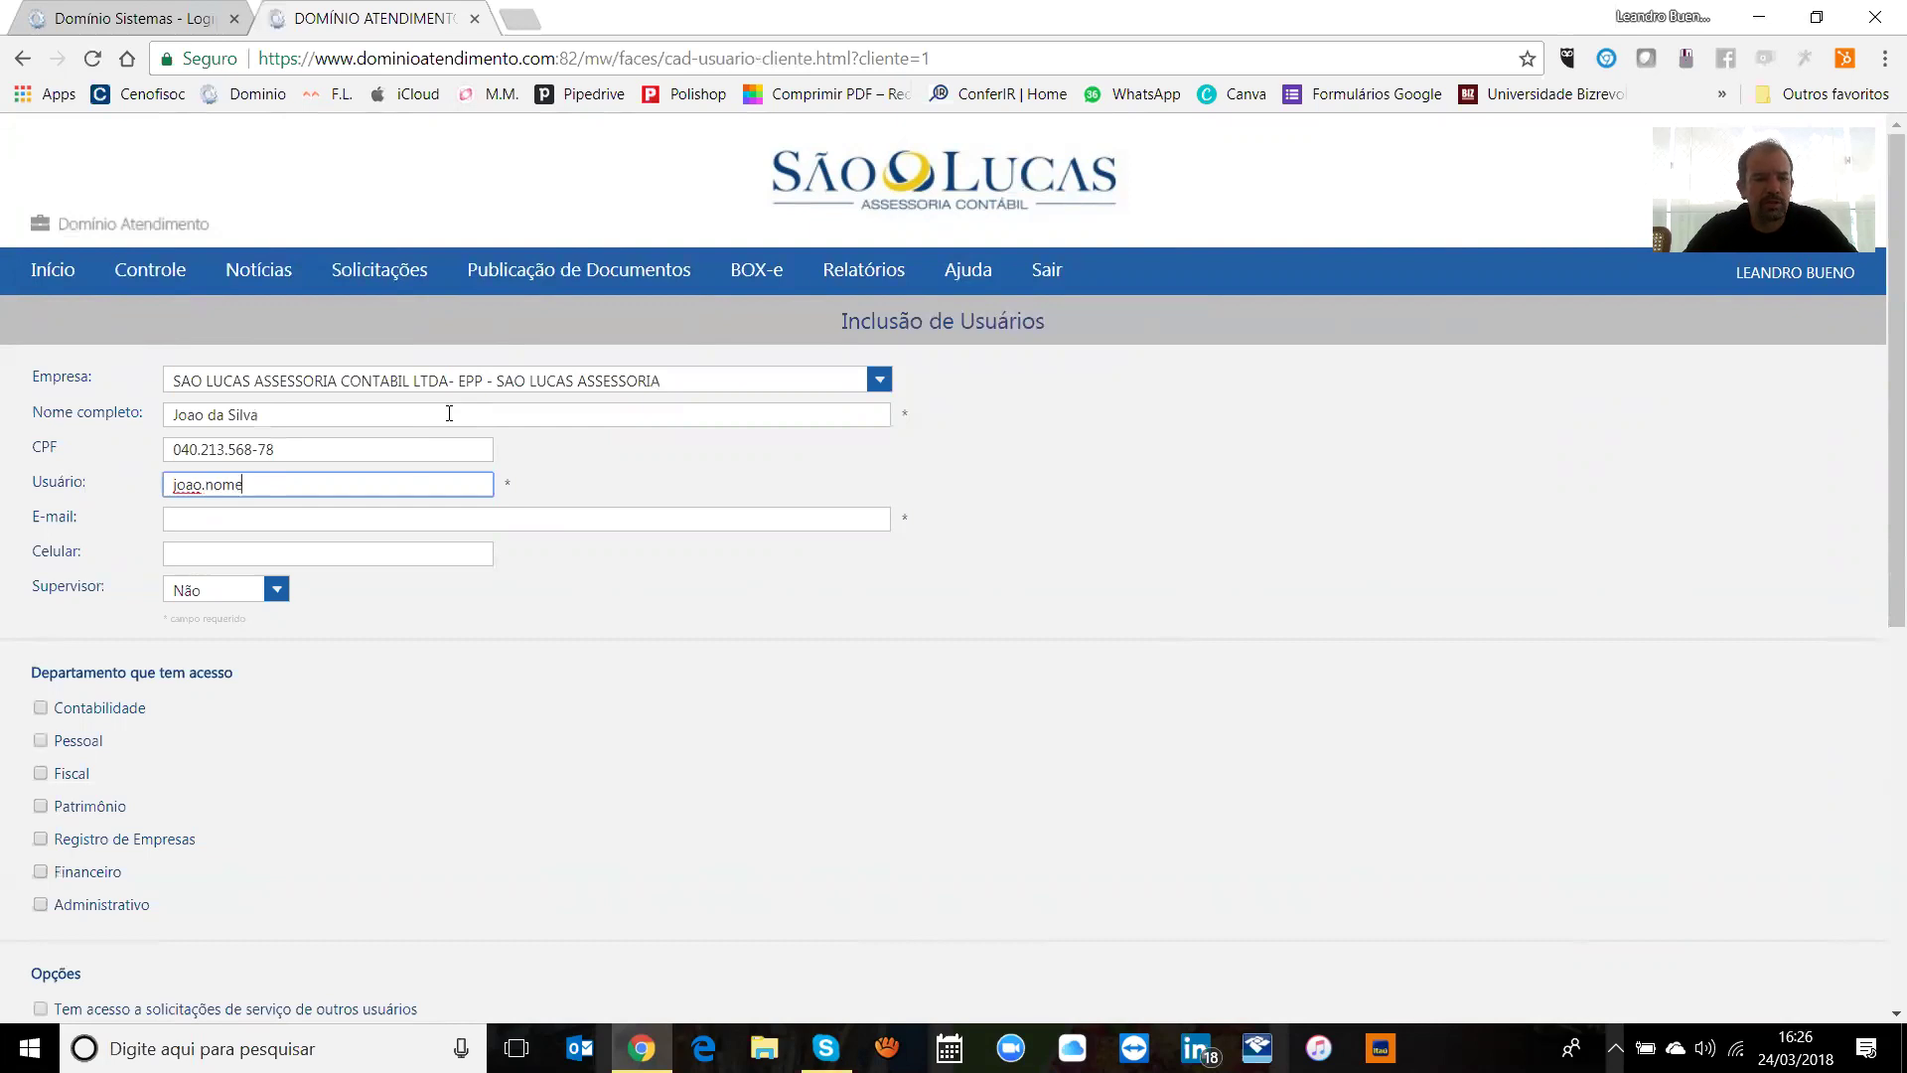
pyautogui.write('dasuaempresa')
pyautogui.press('Tab')
pyautogui.write('joao')
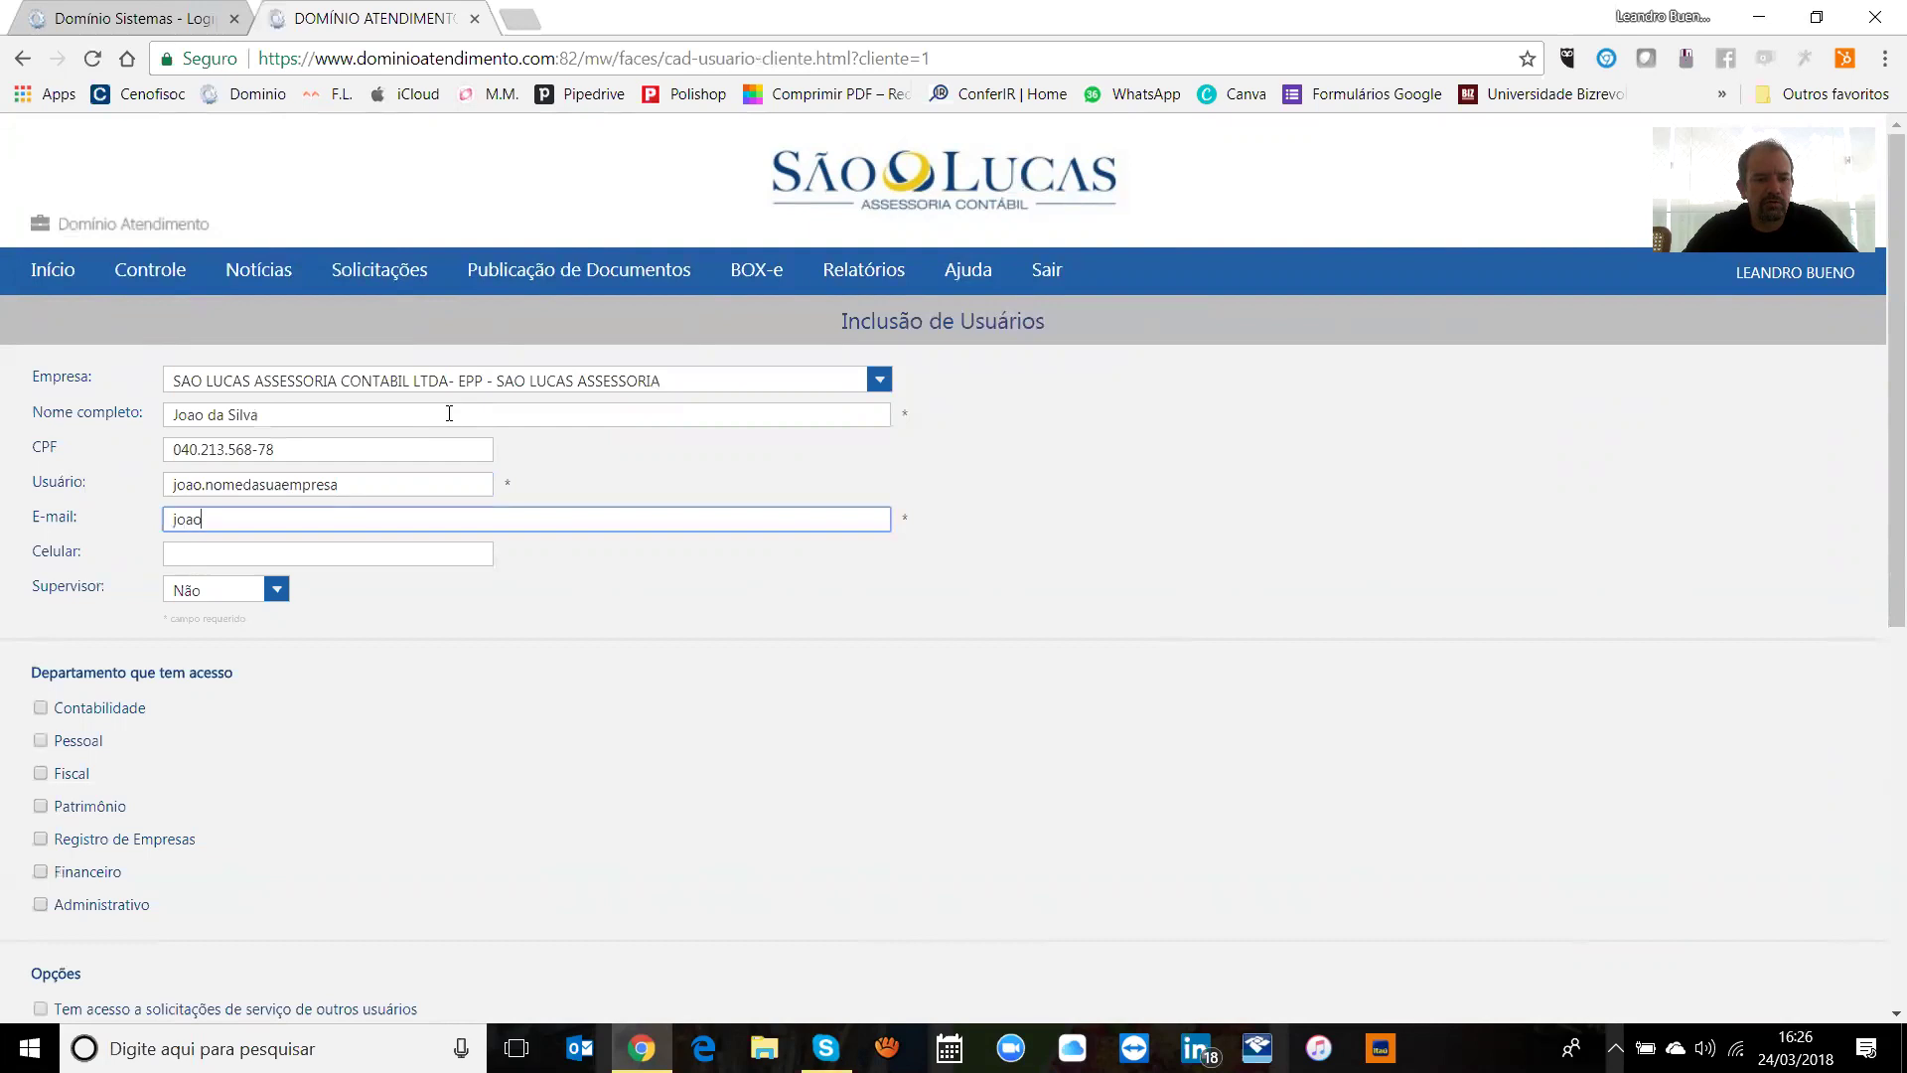
pyautogui.write('@nomedasuempresa.com.br')
# Step: Enter the user's mobile number and leave Supervisor at Não
pyautogui.press('Tab')
pyautogui.write('110')
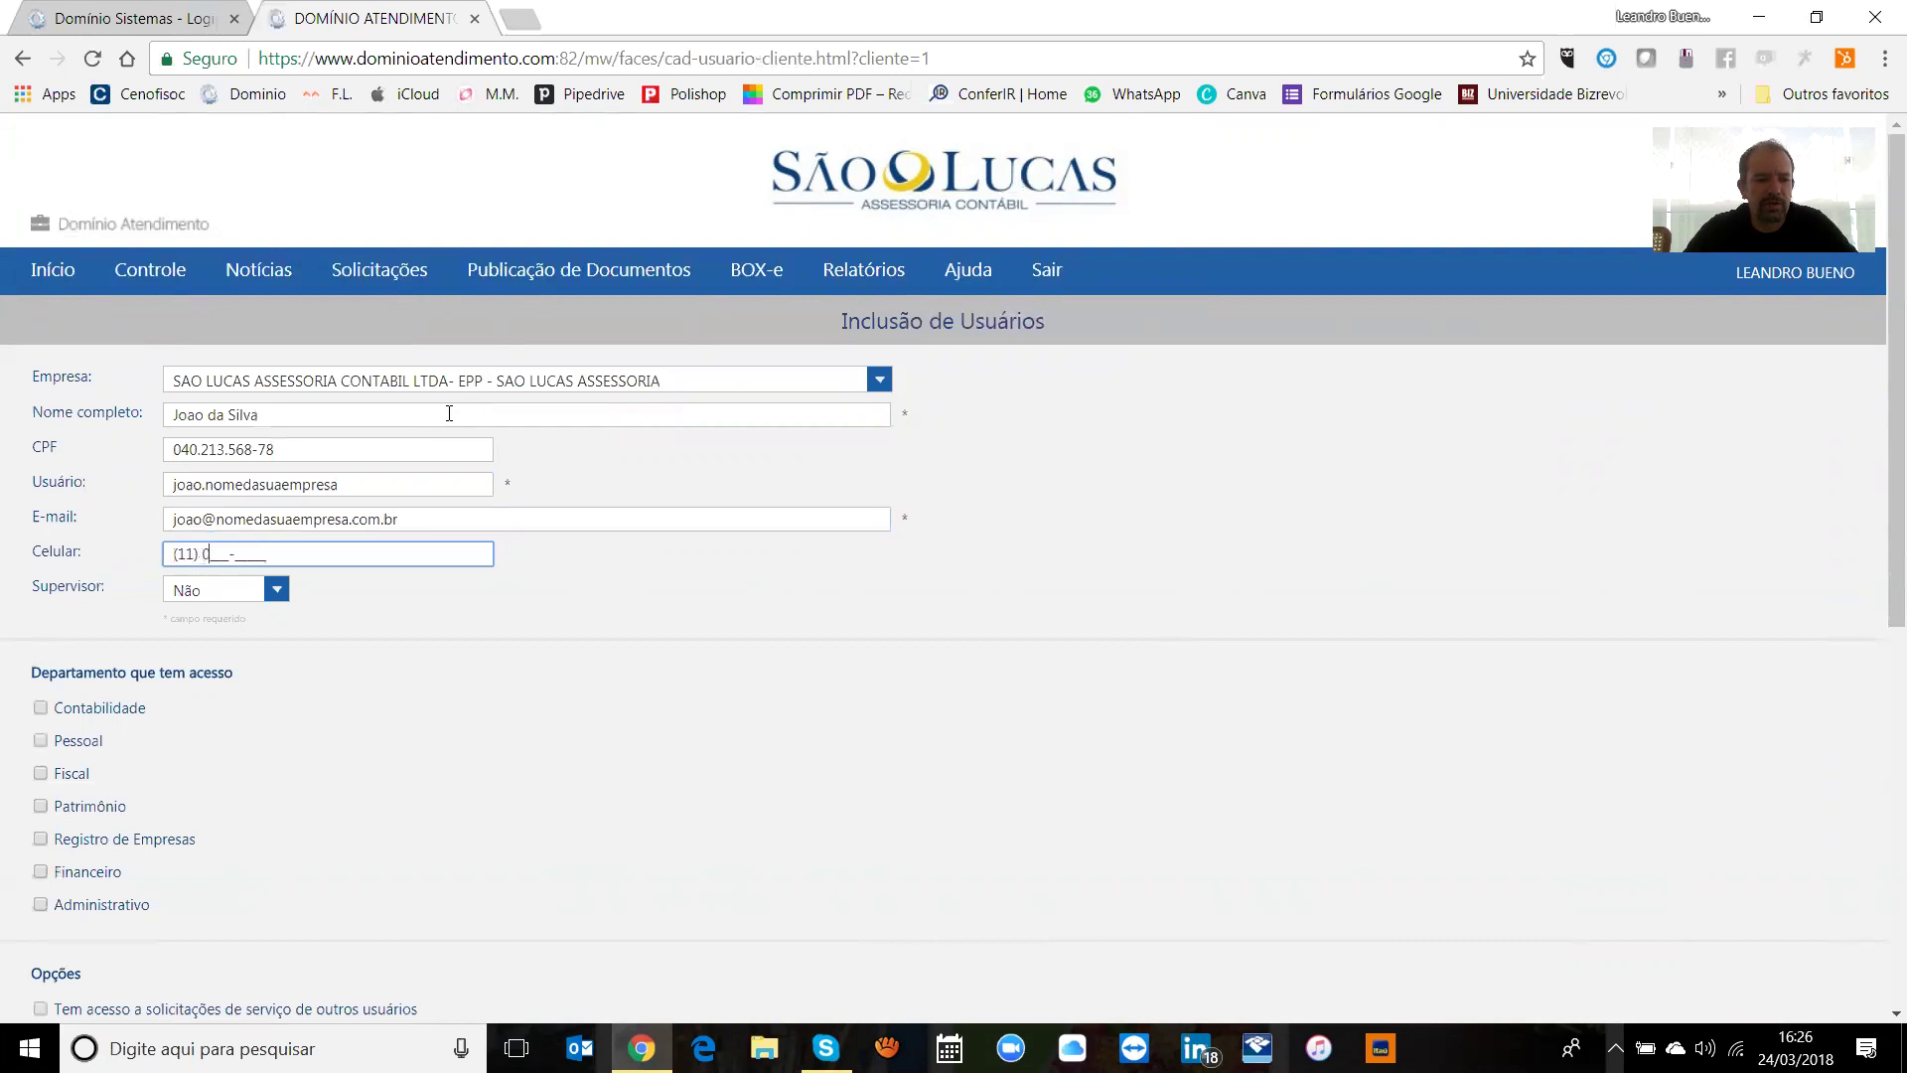
pyautogui.write('9999999999')
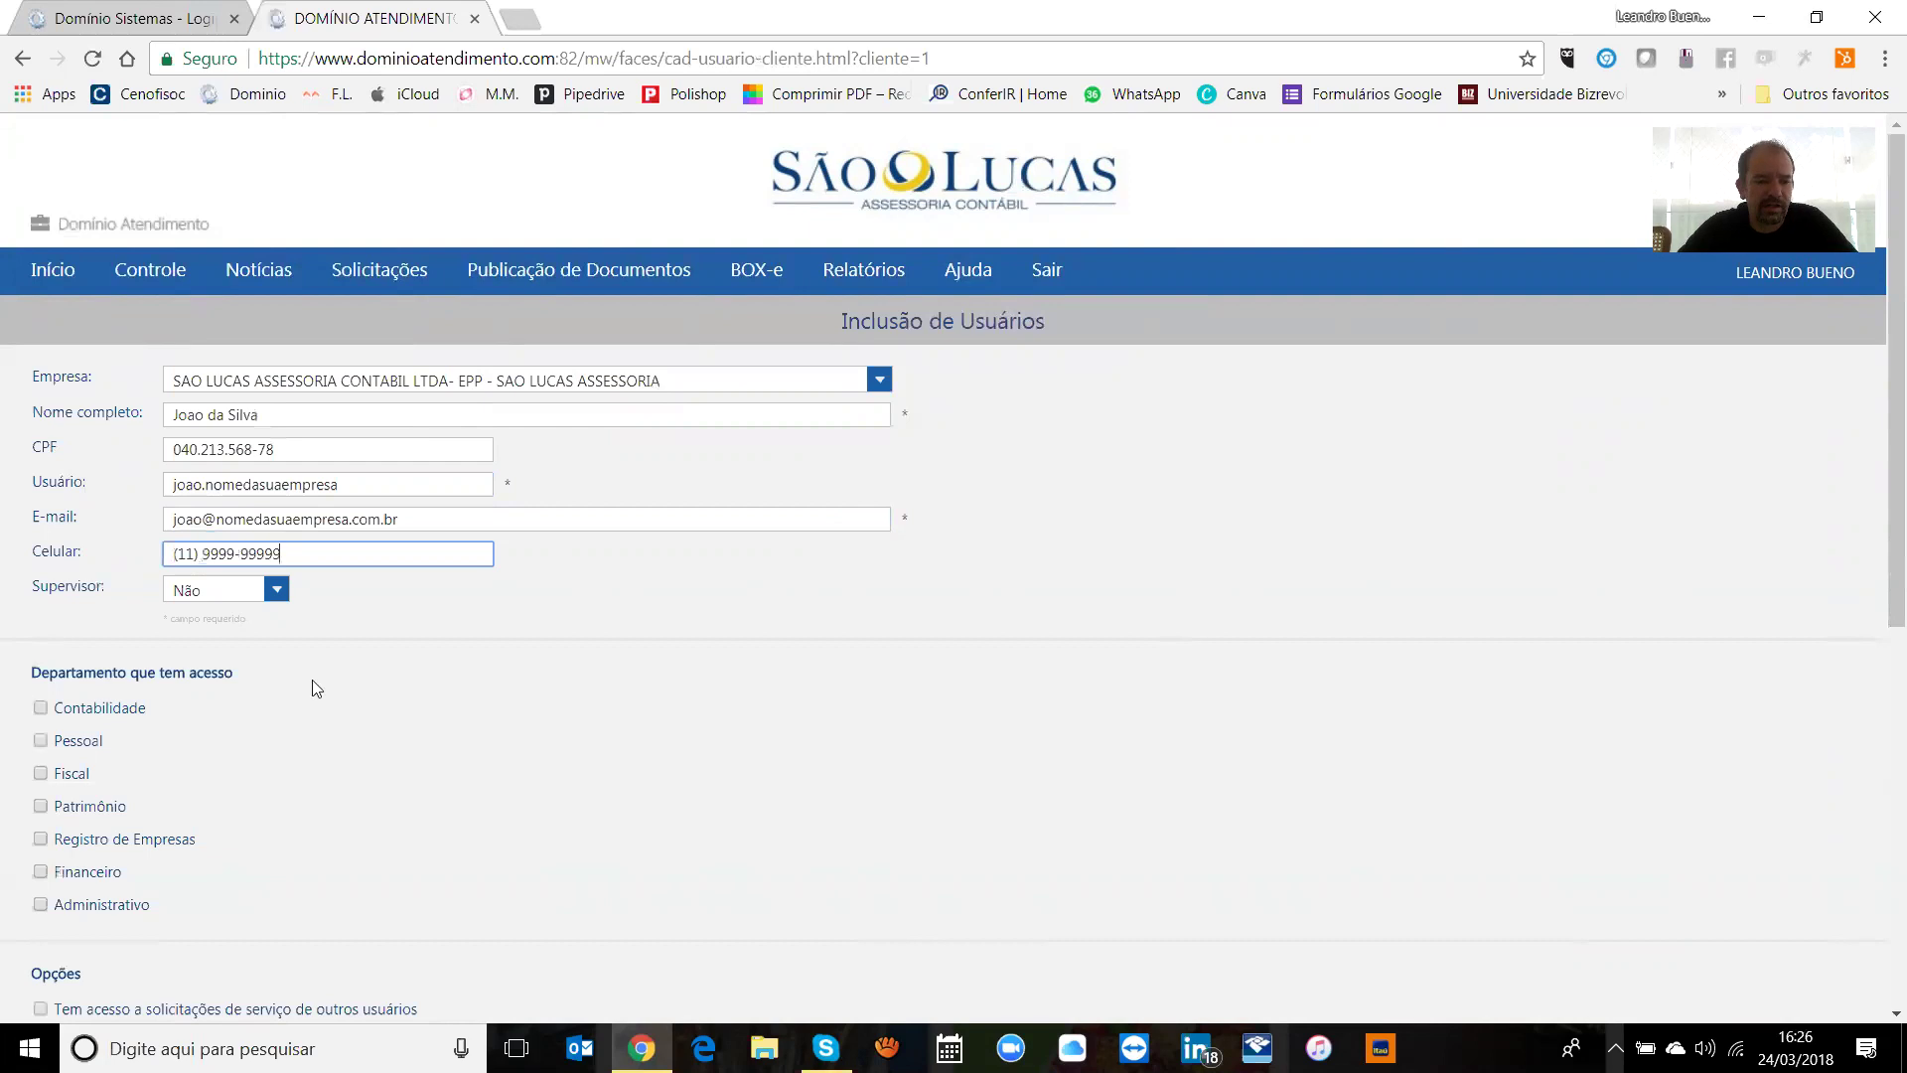
pyautogui.click(268, 590)
pyautogui.click(195, 629)
pyautogui.click(212, 594)
pyautogui.click(192, 609)
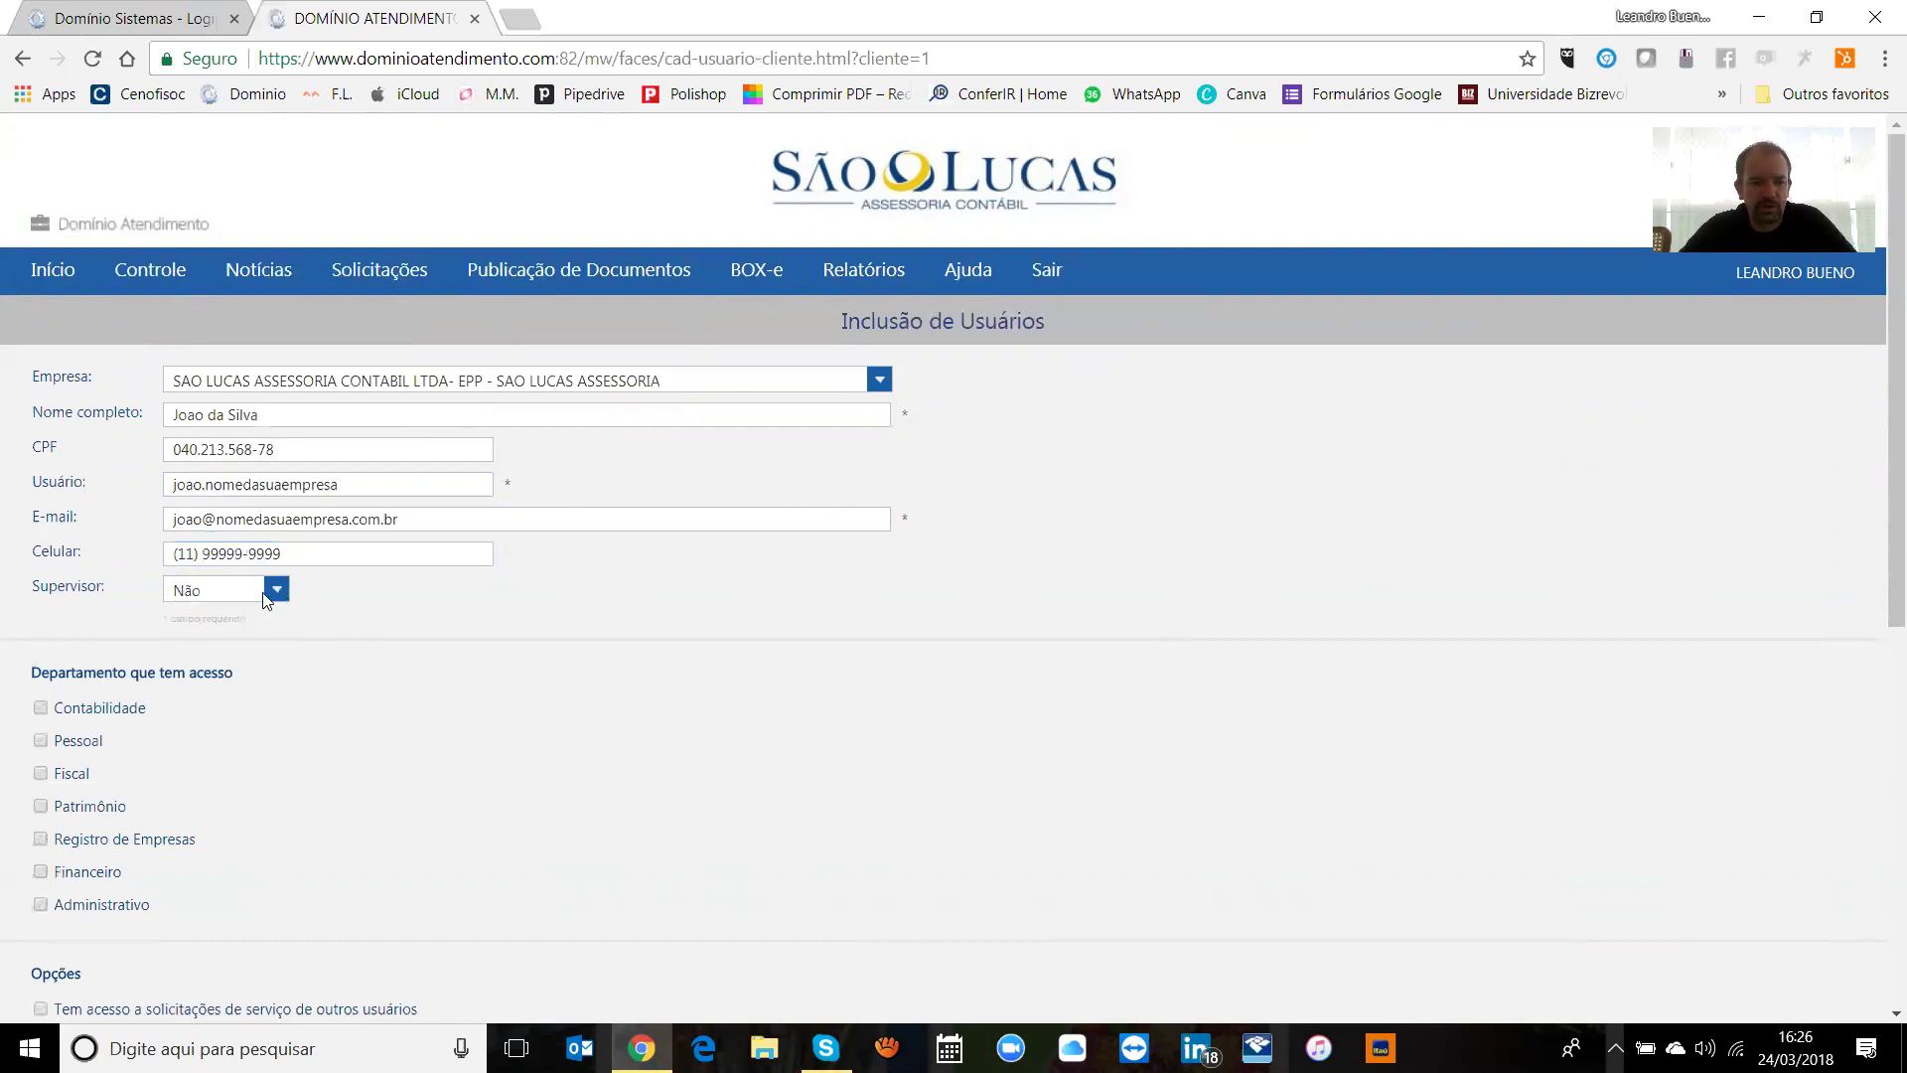
# Step: Toggle department access checkboxes and switch Supervisor to Sim and back to Não
pyautogui.moveTo(1881, 474); pyautogui.dragTo(1880, 611)
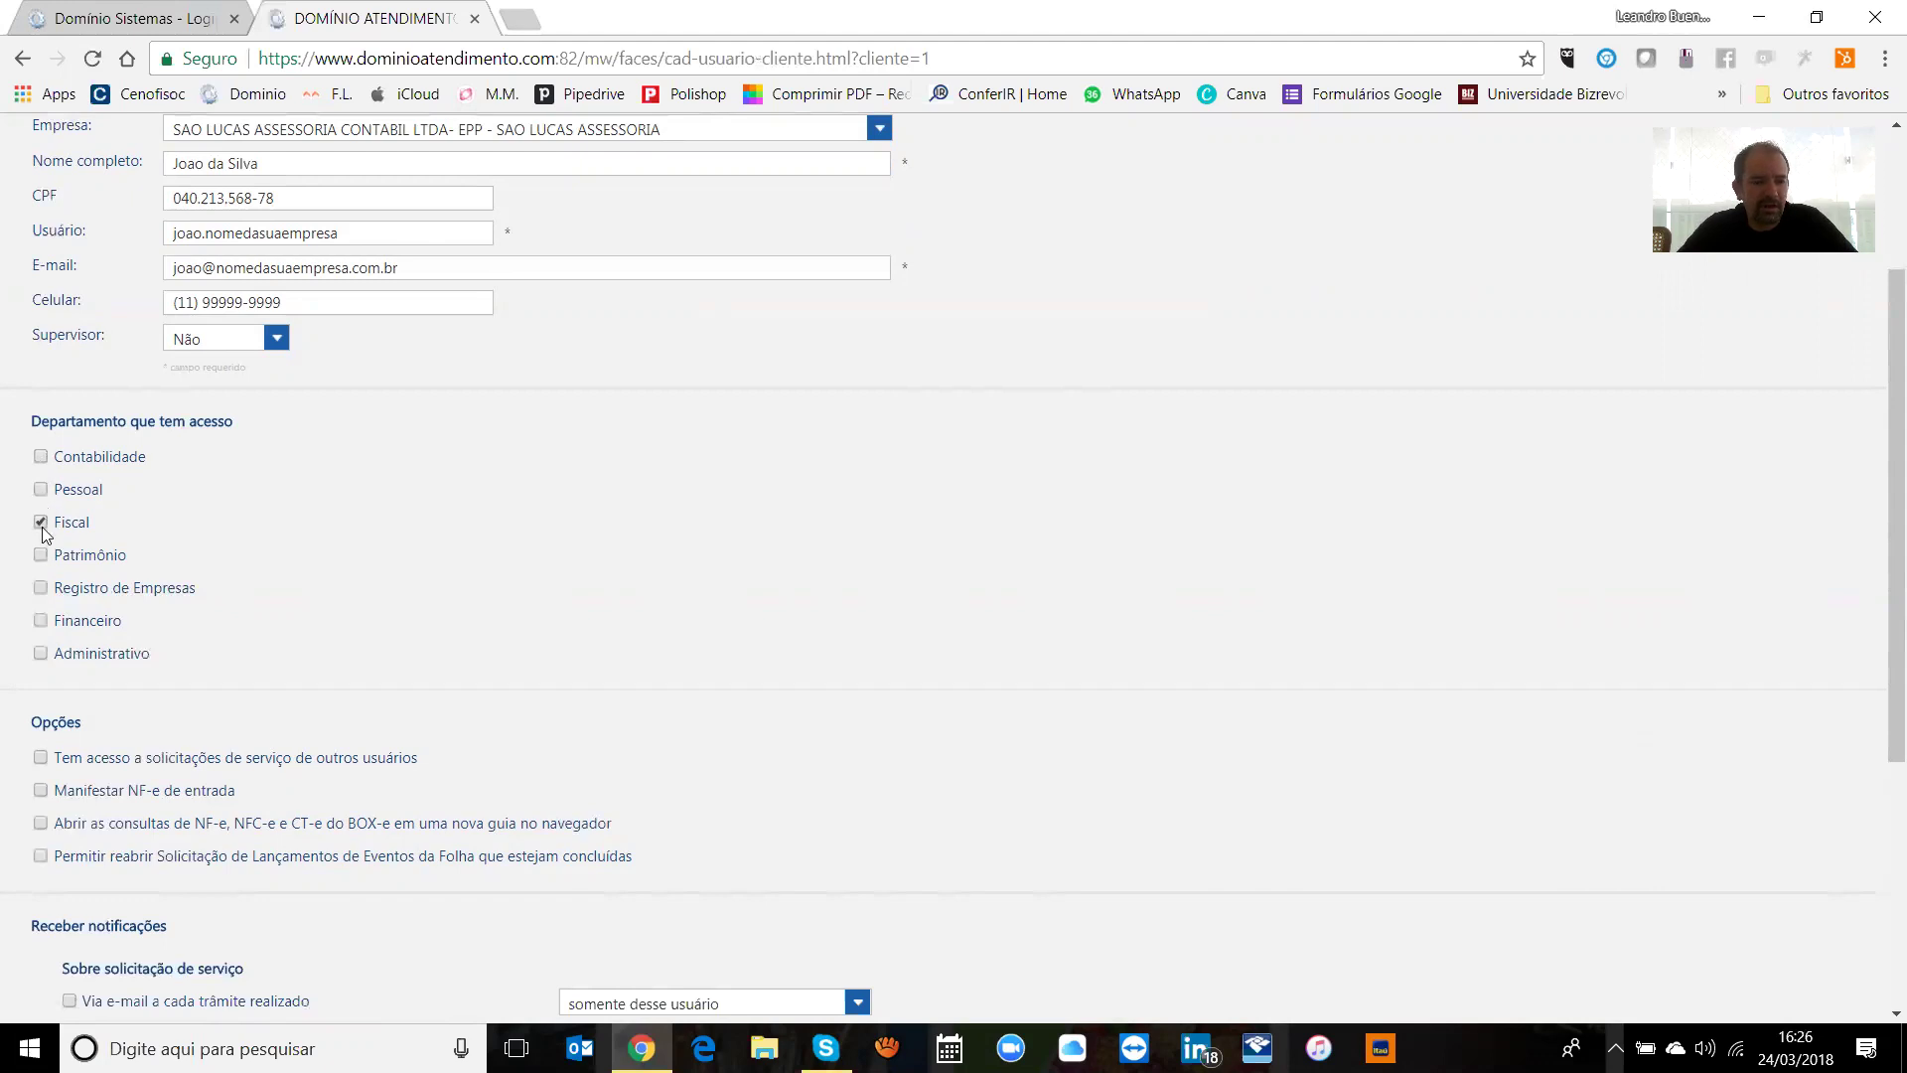
pyautogui.click(41, 488)
pyautogui.click(41, 521)
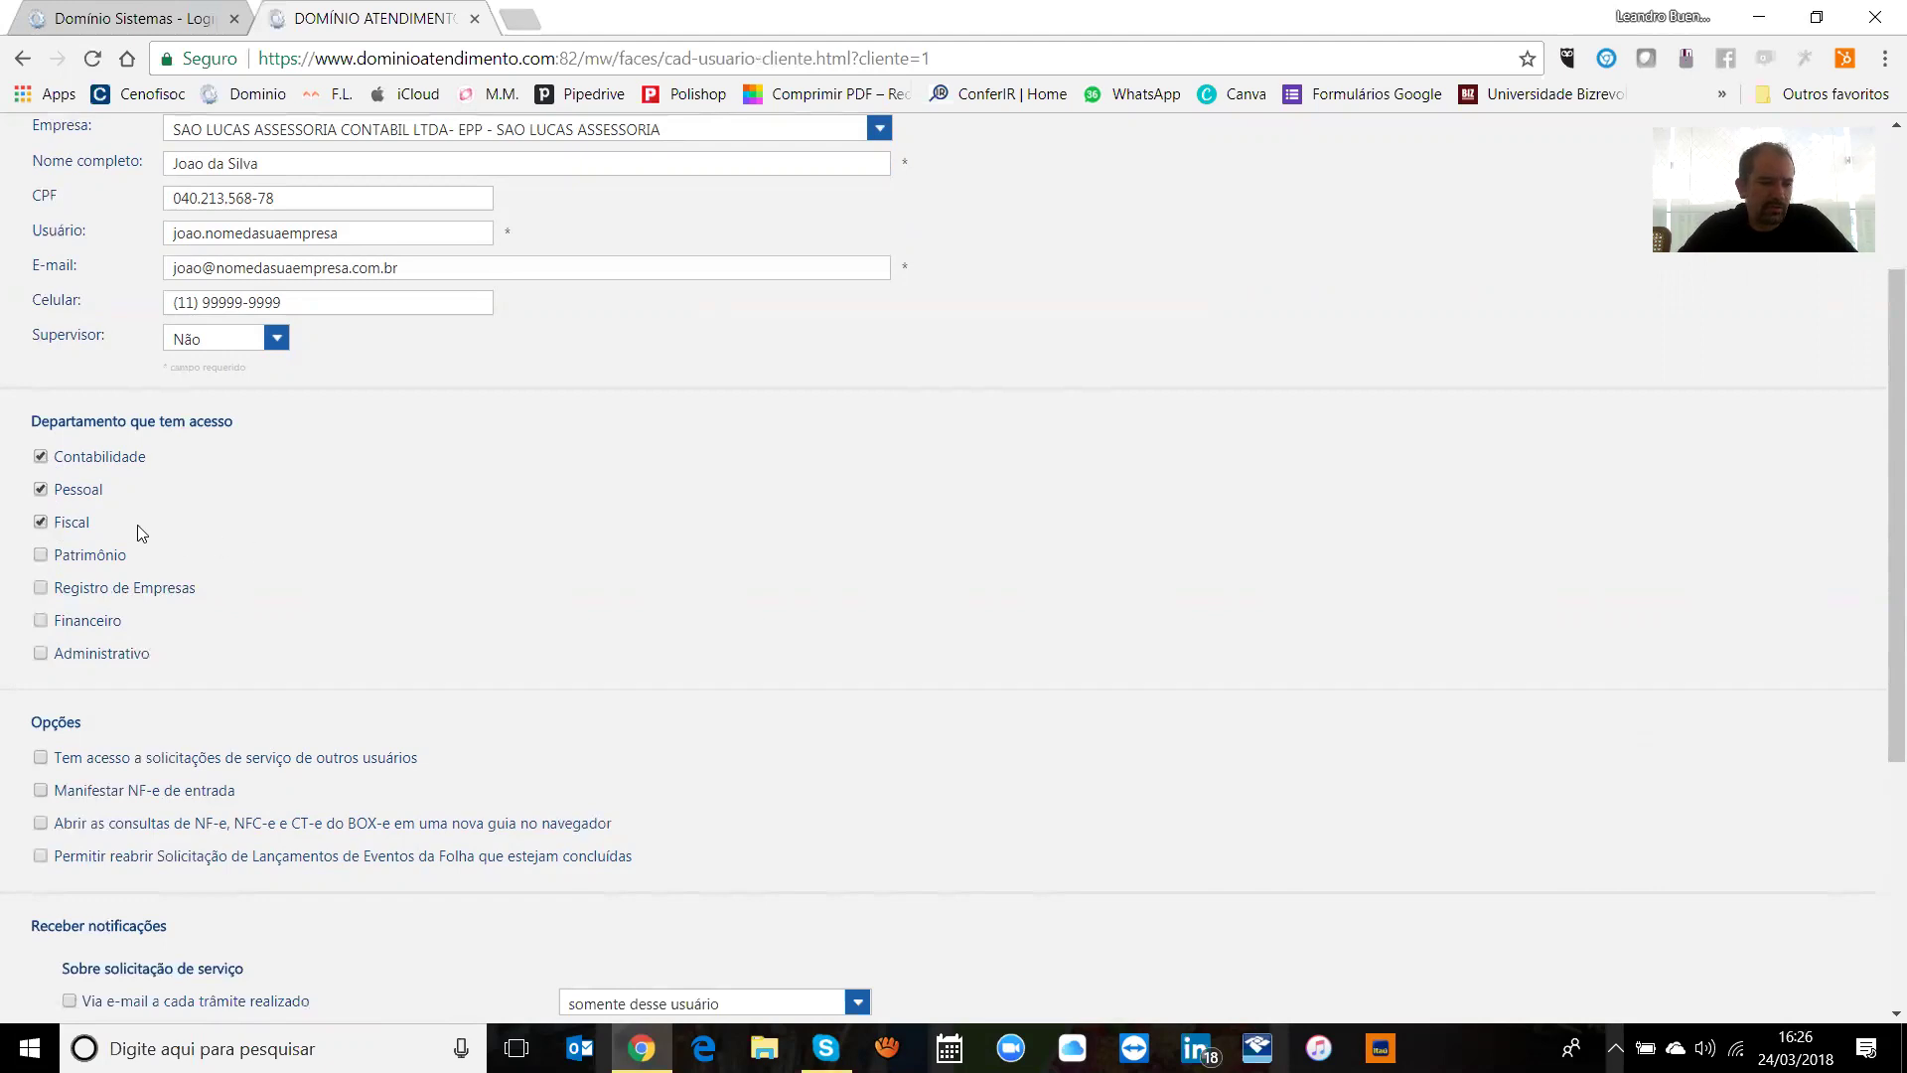
pyautogui.click(256, 343)
pyautogui.click(211, 379)
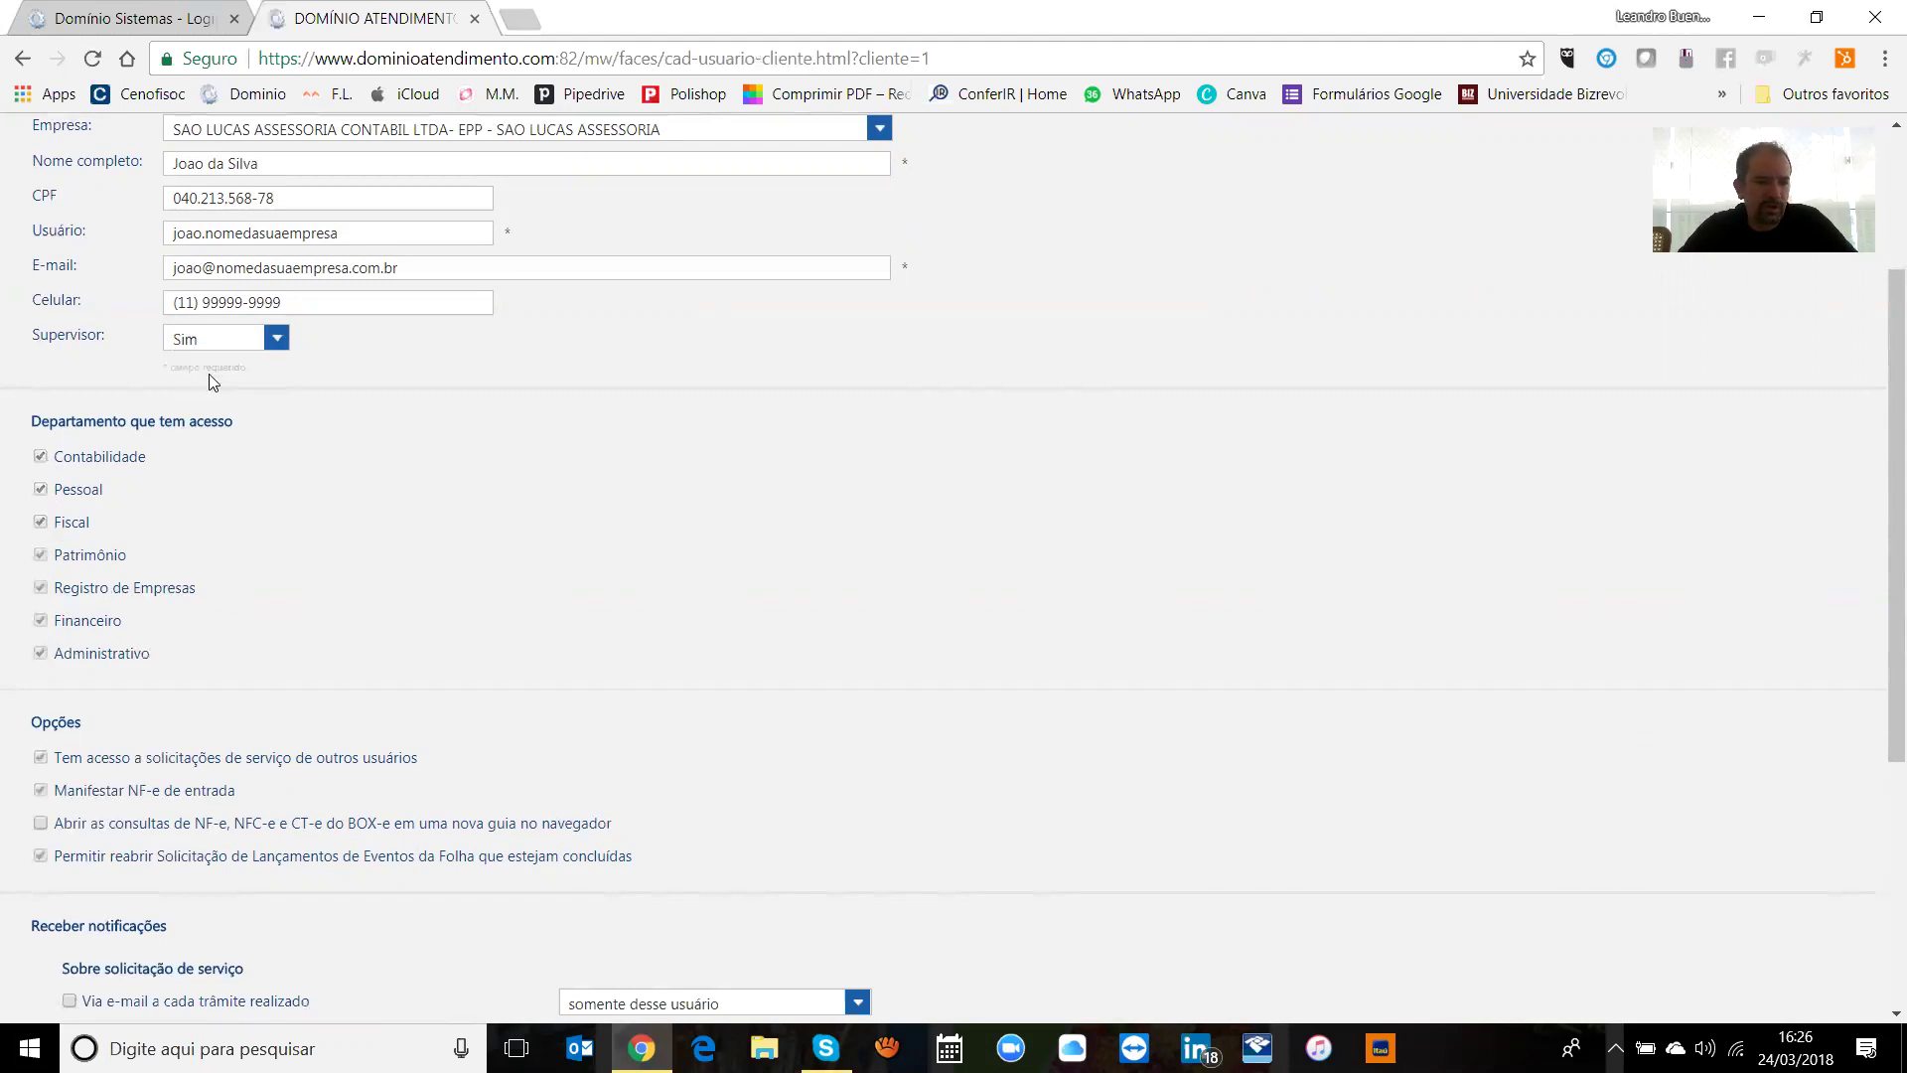
pyautogui.click(252, 340)
pyautogui.click(212, 362)
# Step: Clear Contabilidade and Financeiro access so only Pessoal stays ticked
pyautogui.click(42, 457)
pyautogui.click(43, 490)
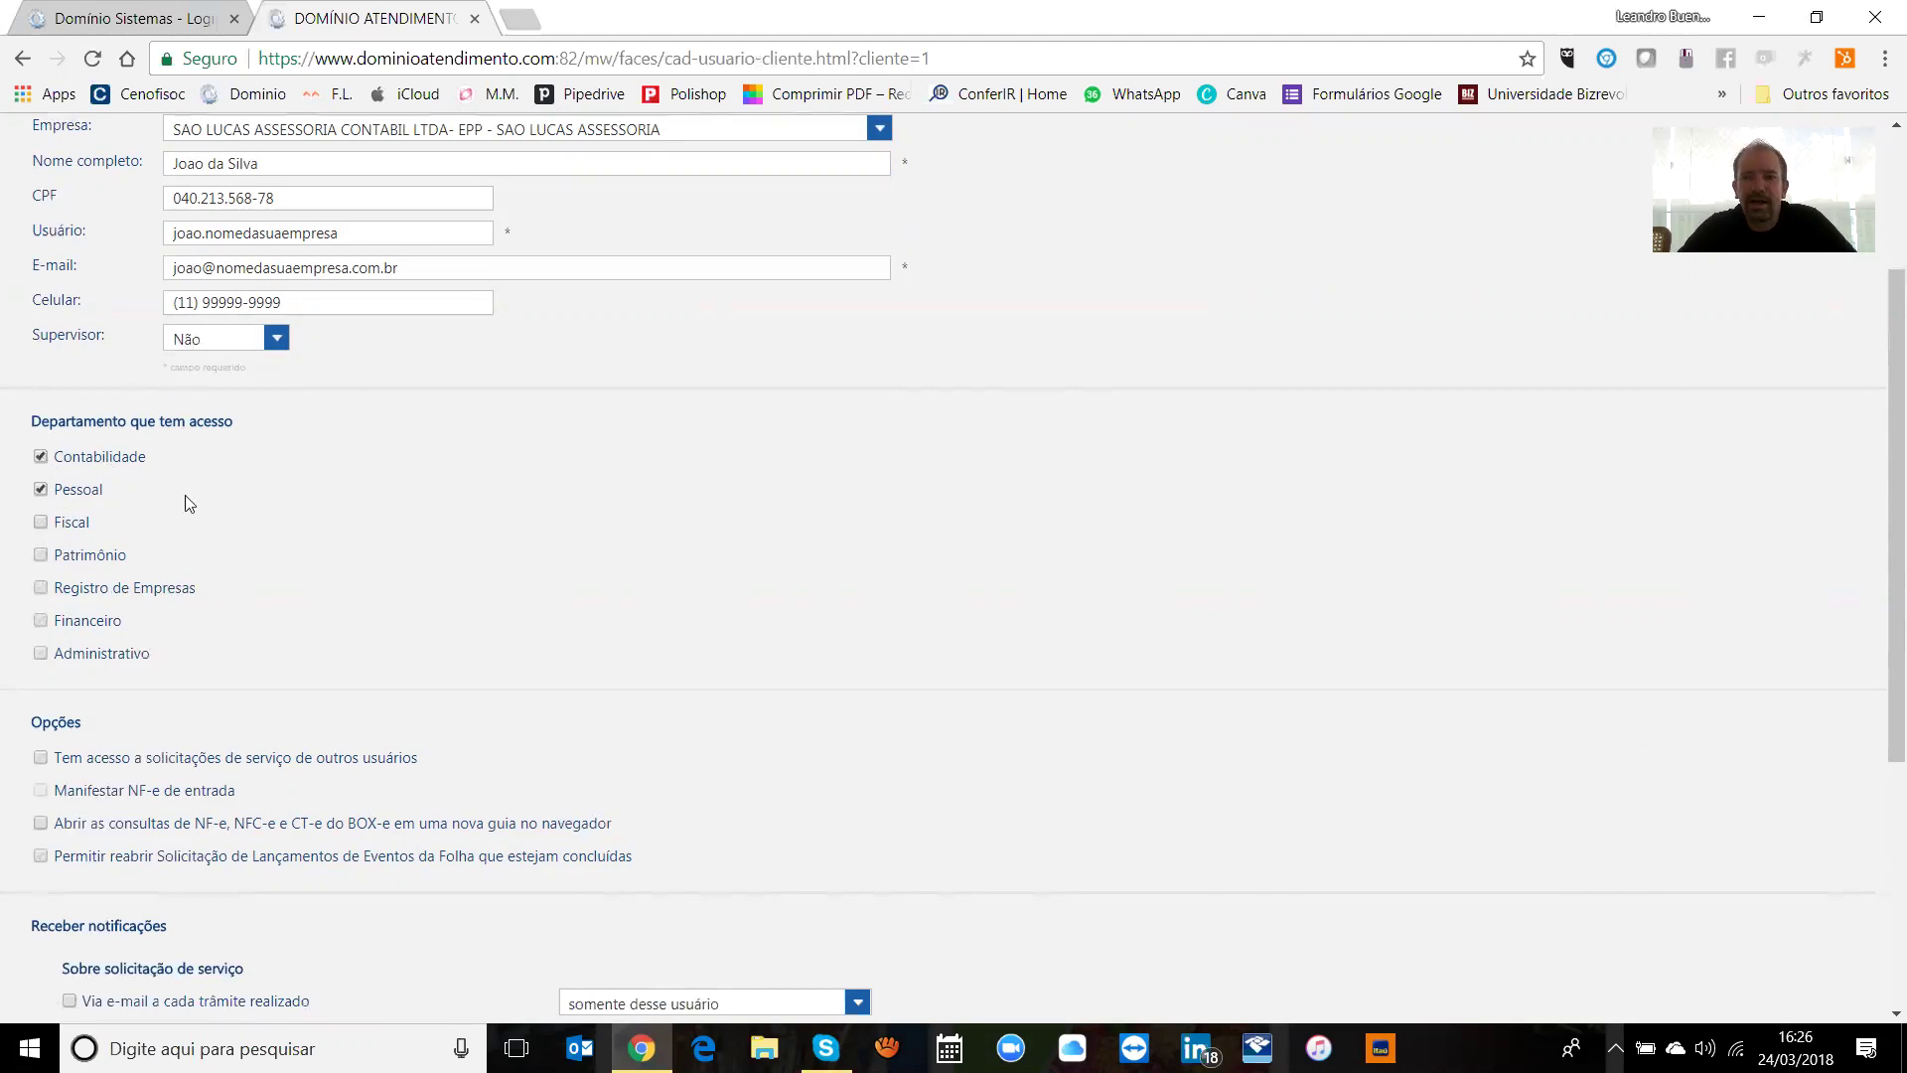
pyautogui.click(42, 458)
pyautogui.click(41, 489)
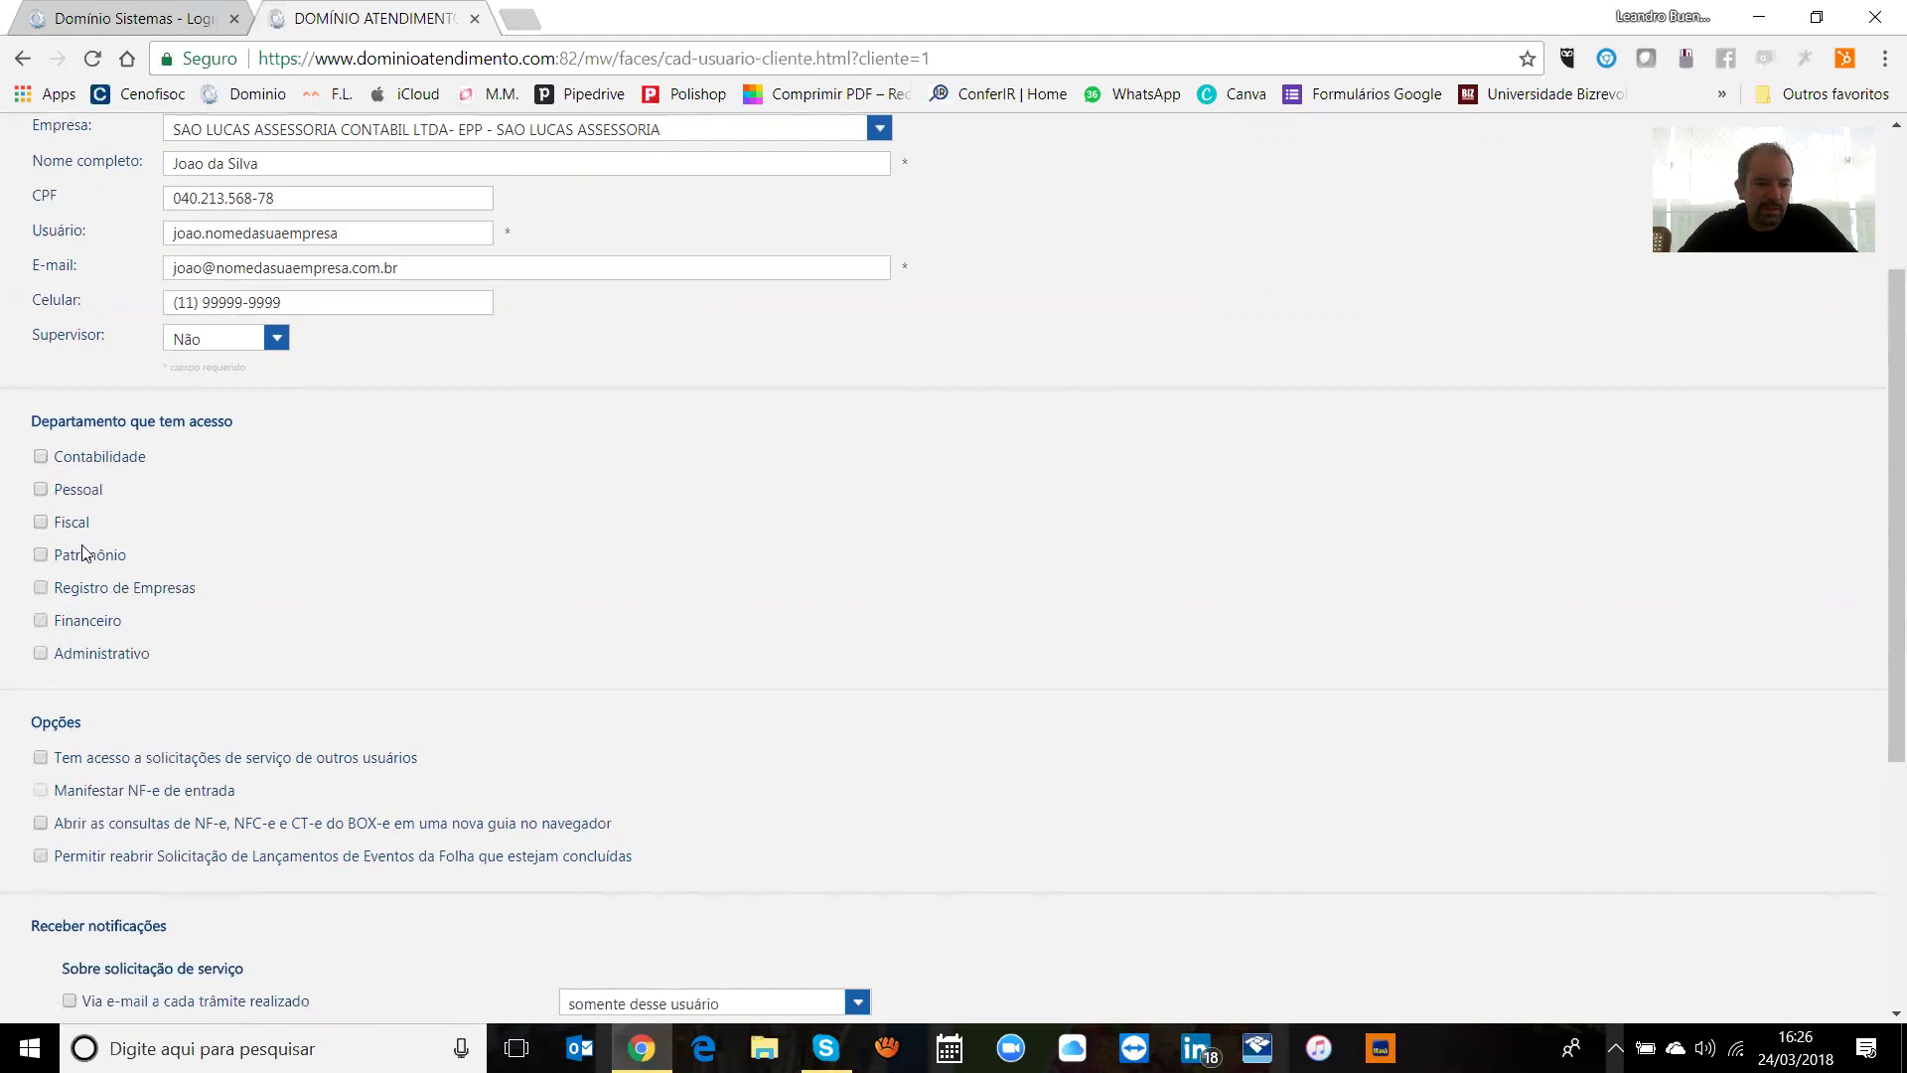
pyautogui.click(40, 621)
pyautogui.tripleClick(57, 459)
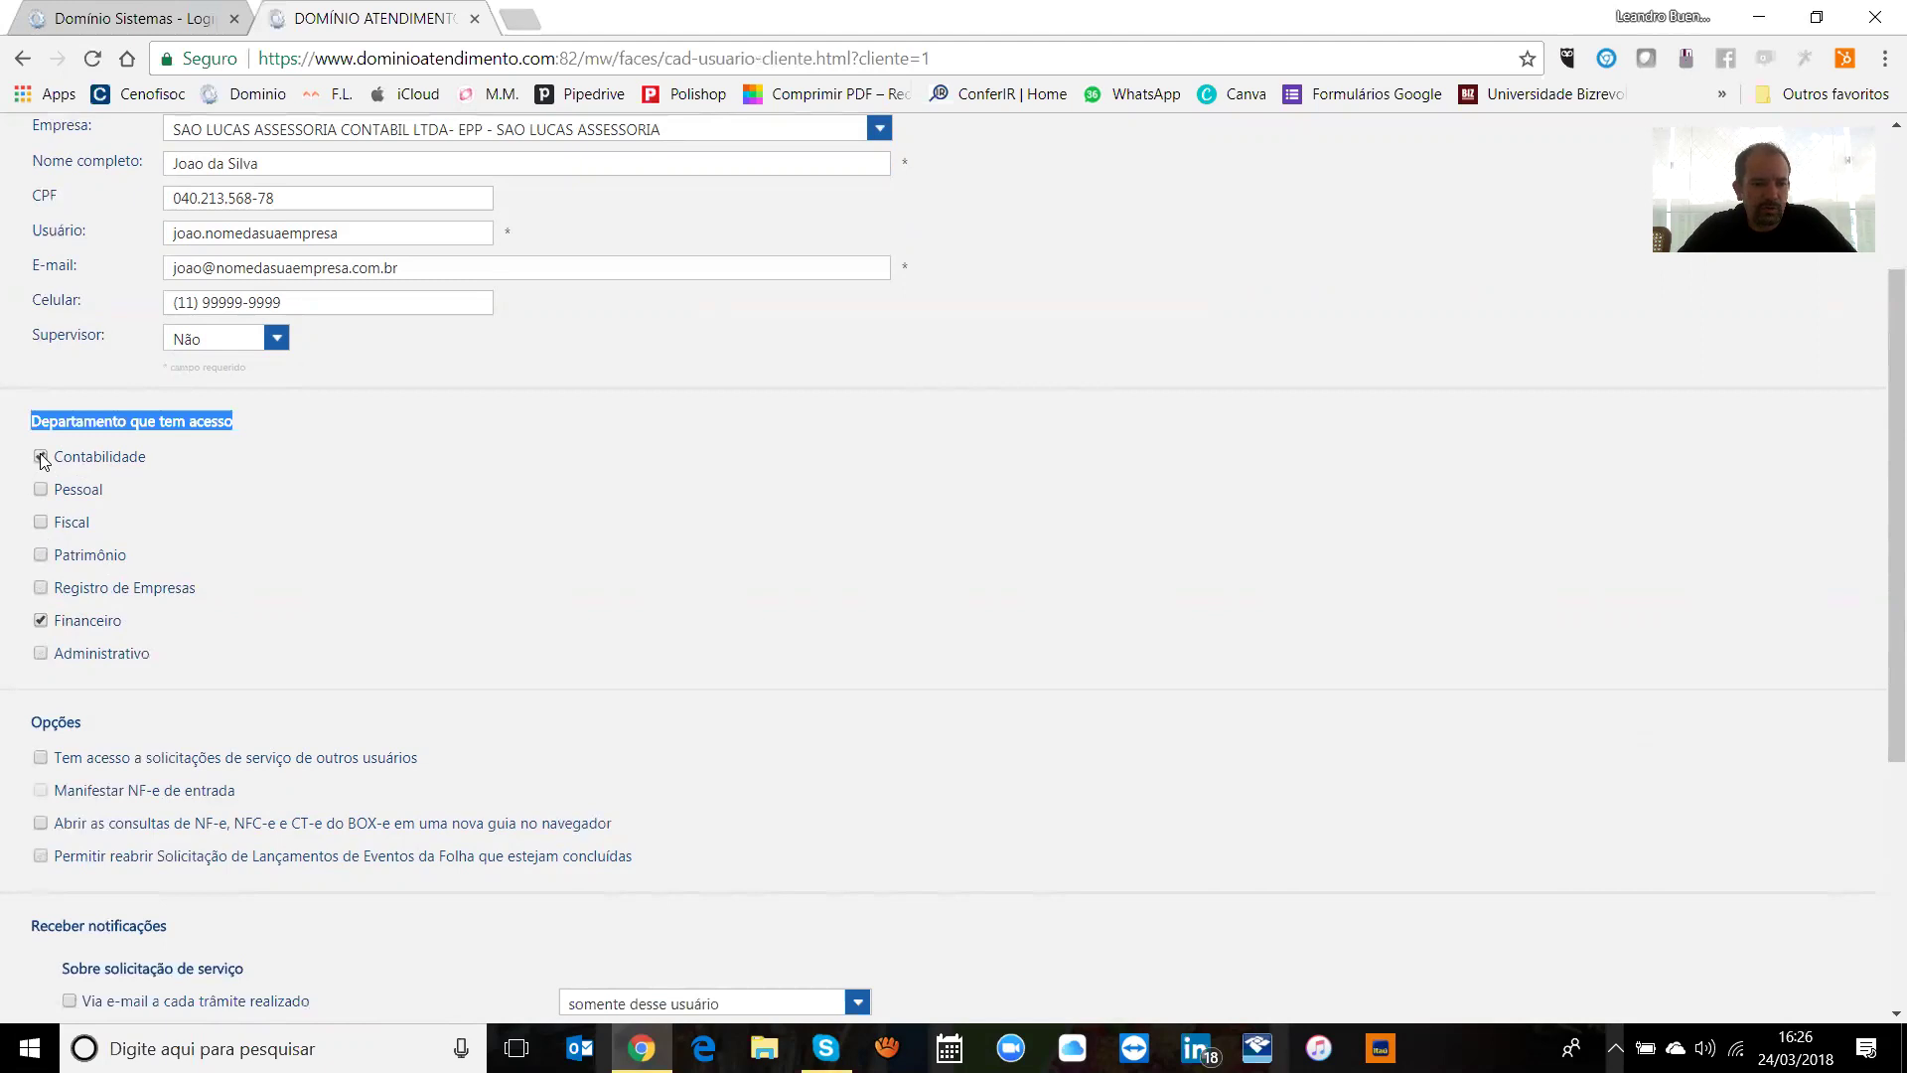
pyautogui.click(217, 426)
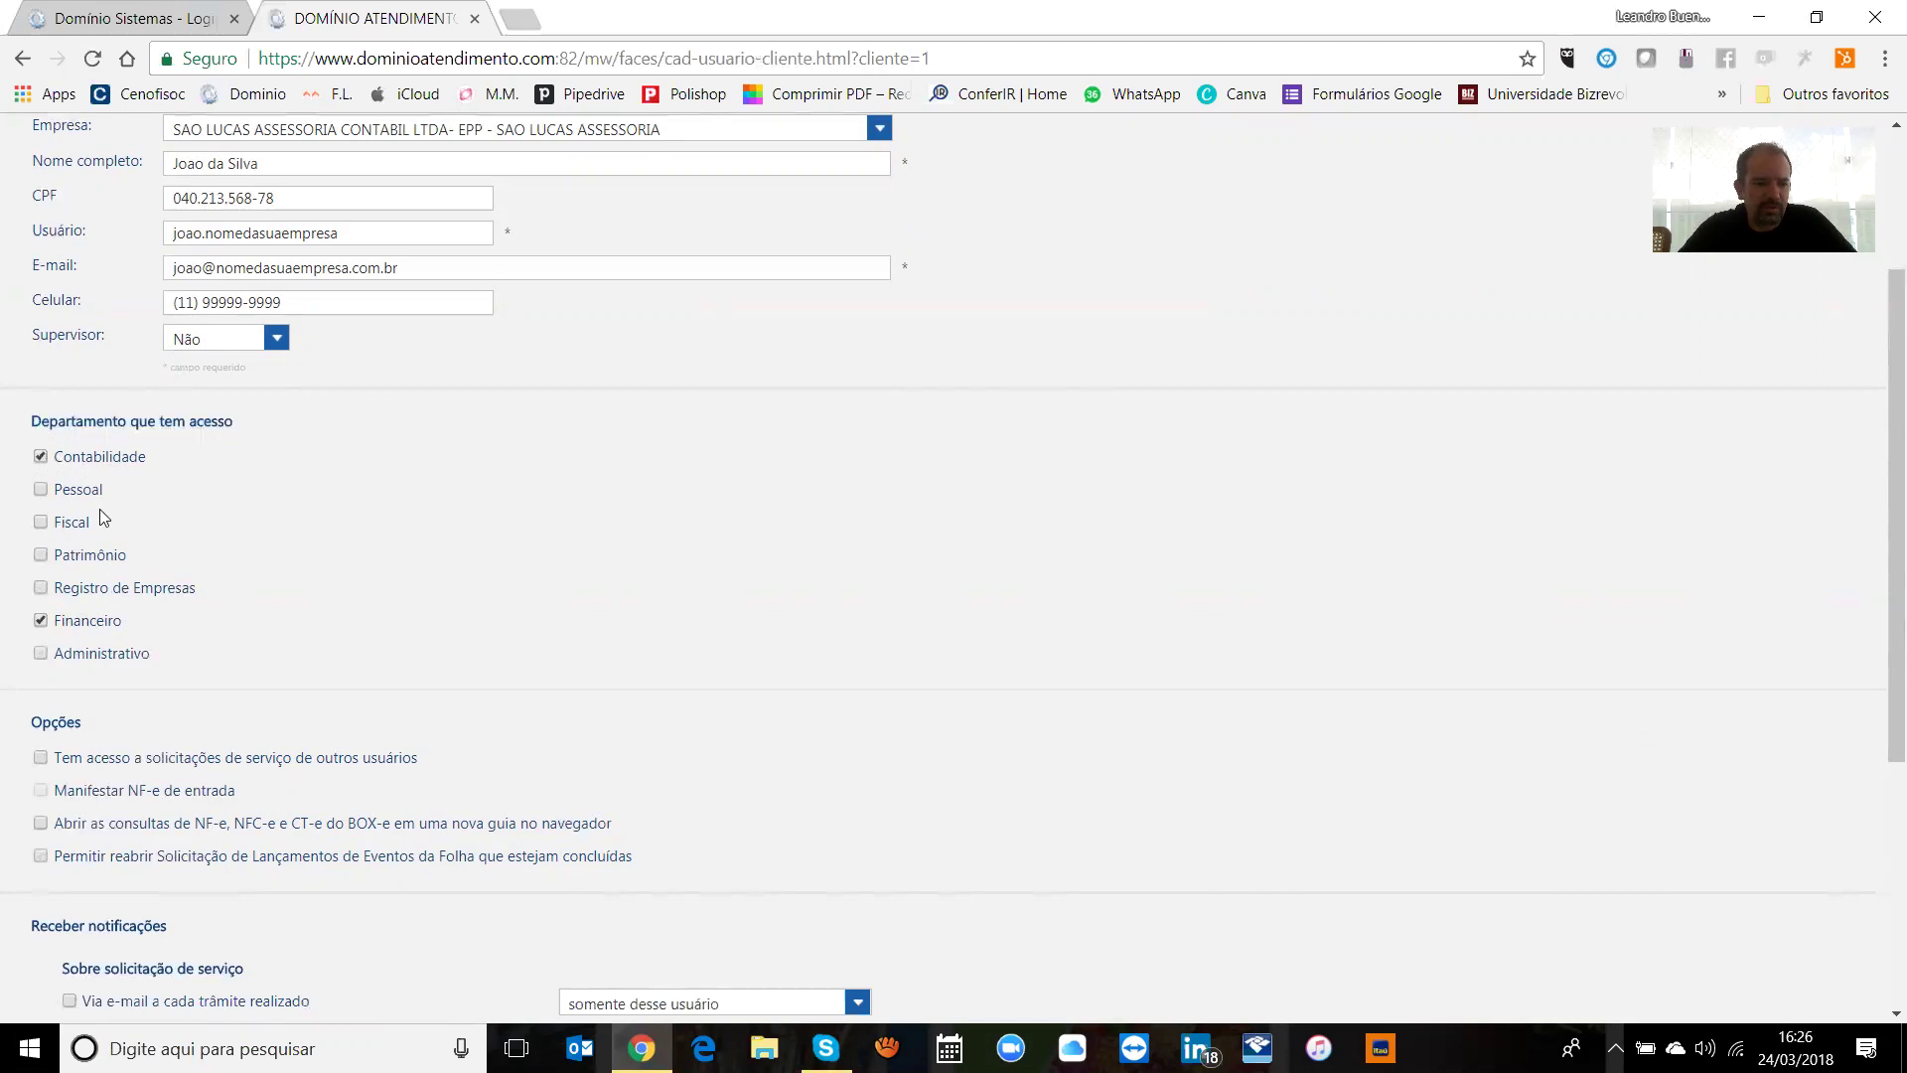
pyautogui.click(41, 457)
pyautogui.click(41, 621)
pyautogui.click(41, 456)
pyautogui.click(58, 459)
pyautogui.click(41, 489)
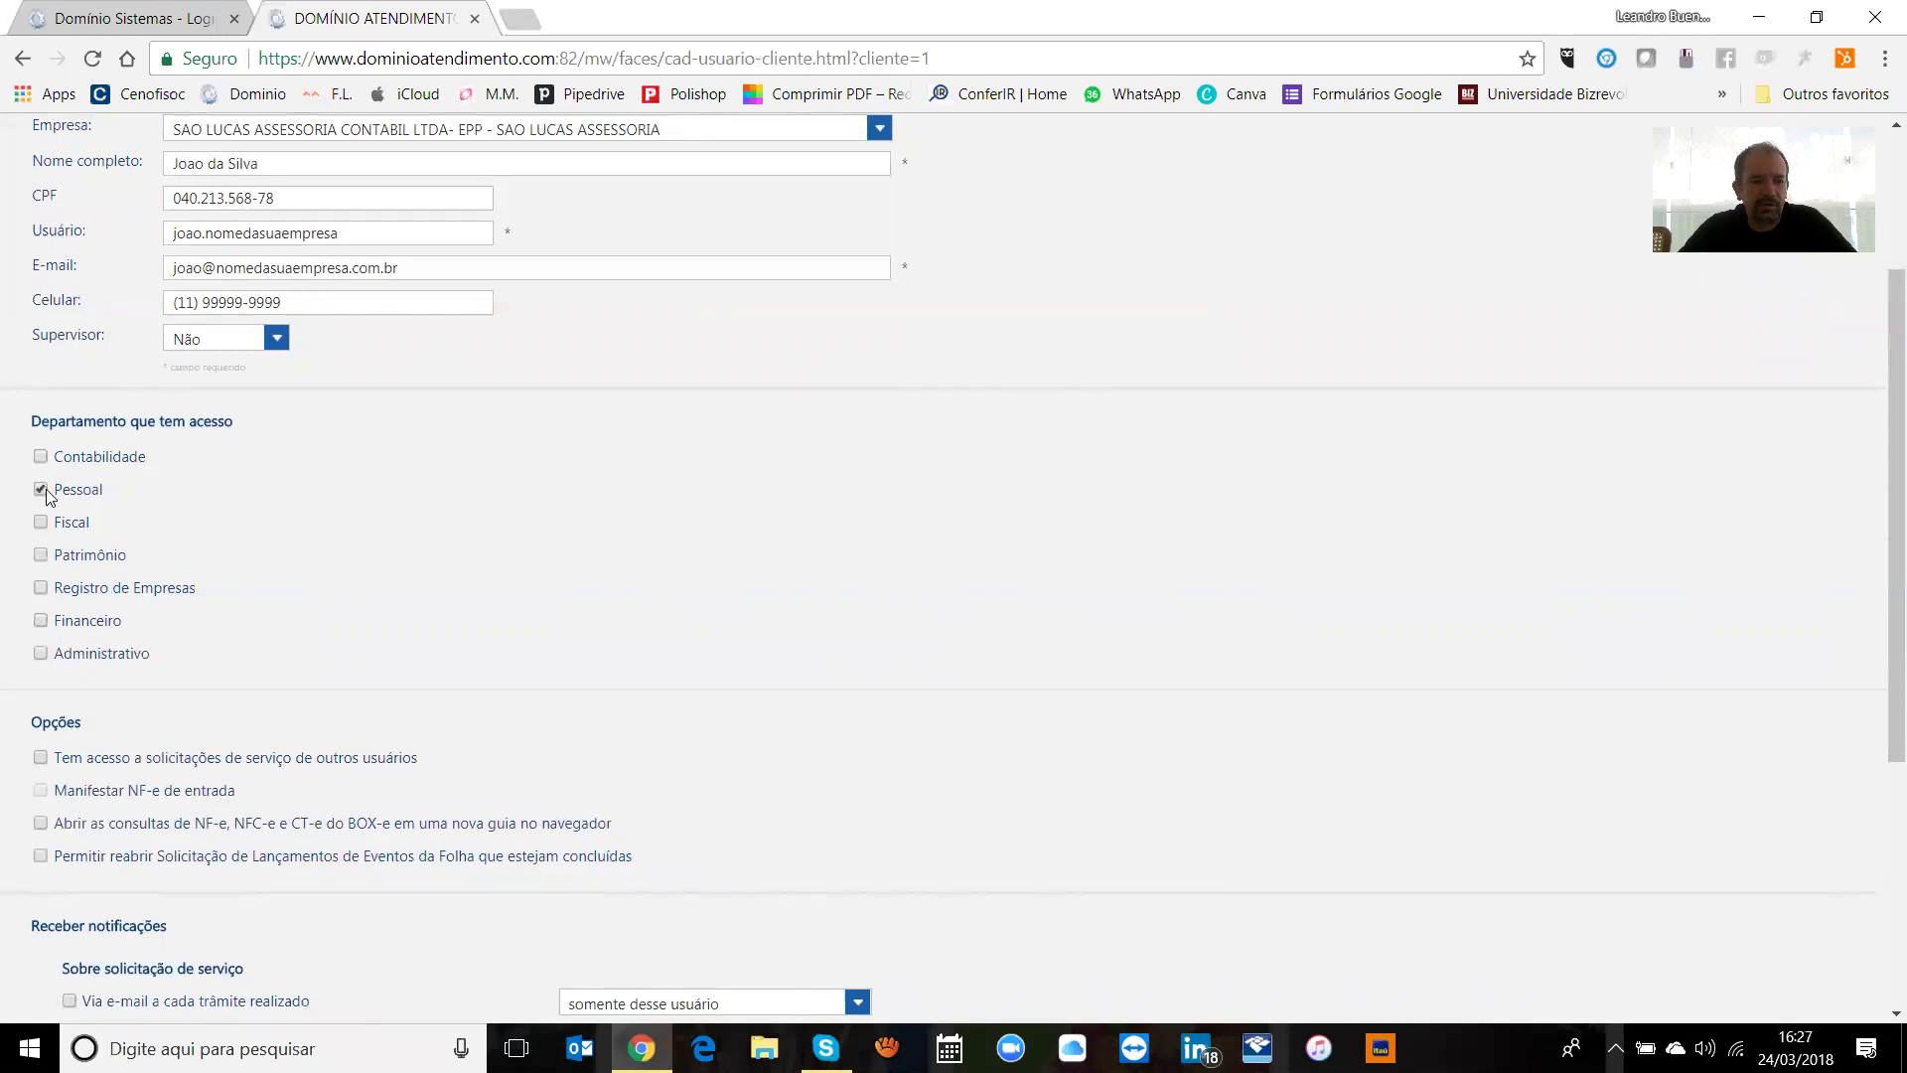
pyautogui.scroll(-3, 1878, 502)
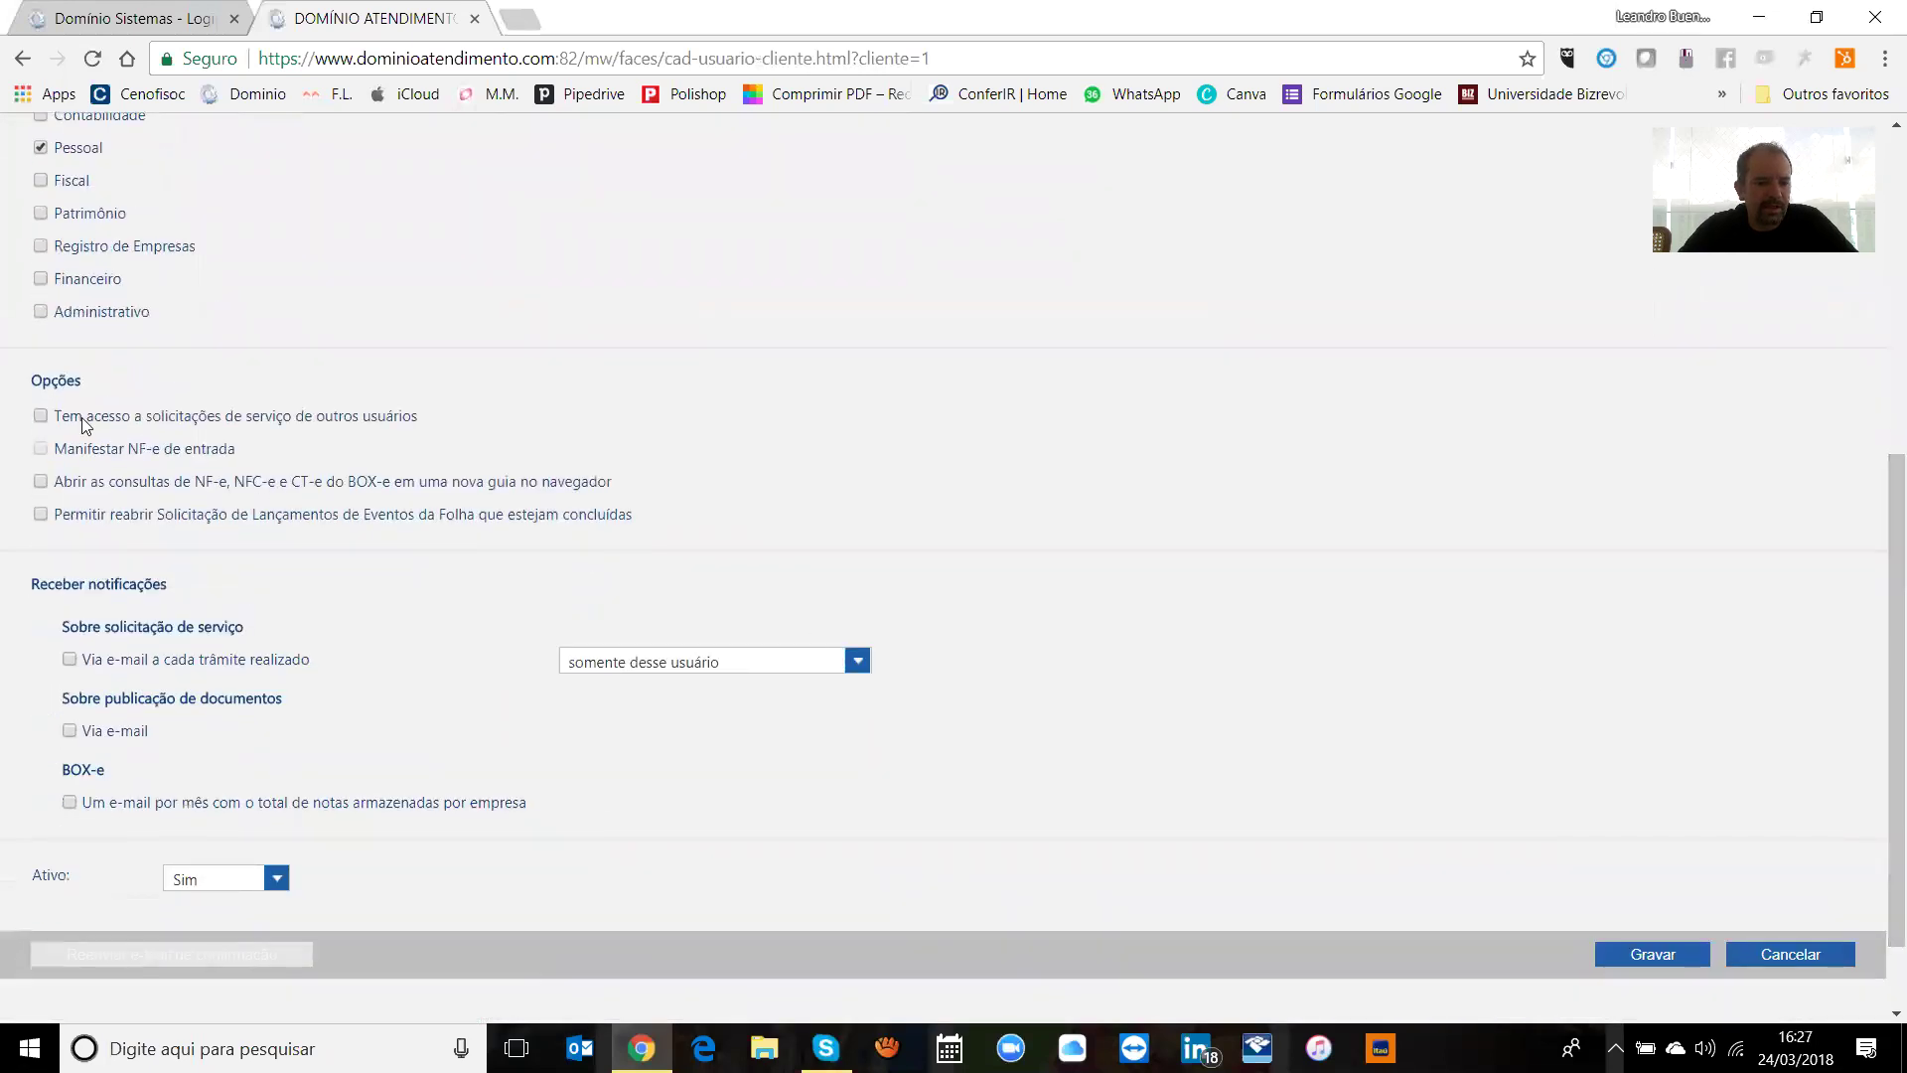
pyautogui.click(40, 416)
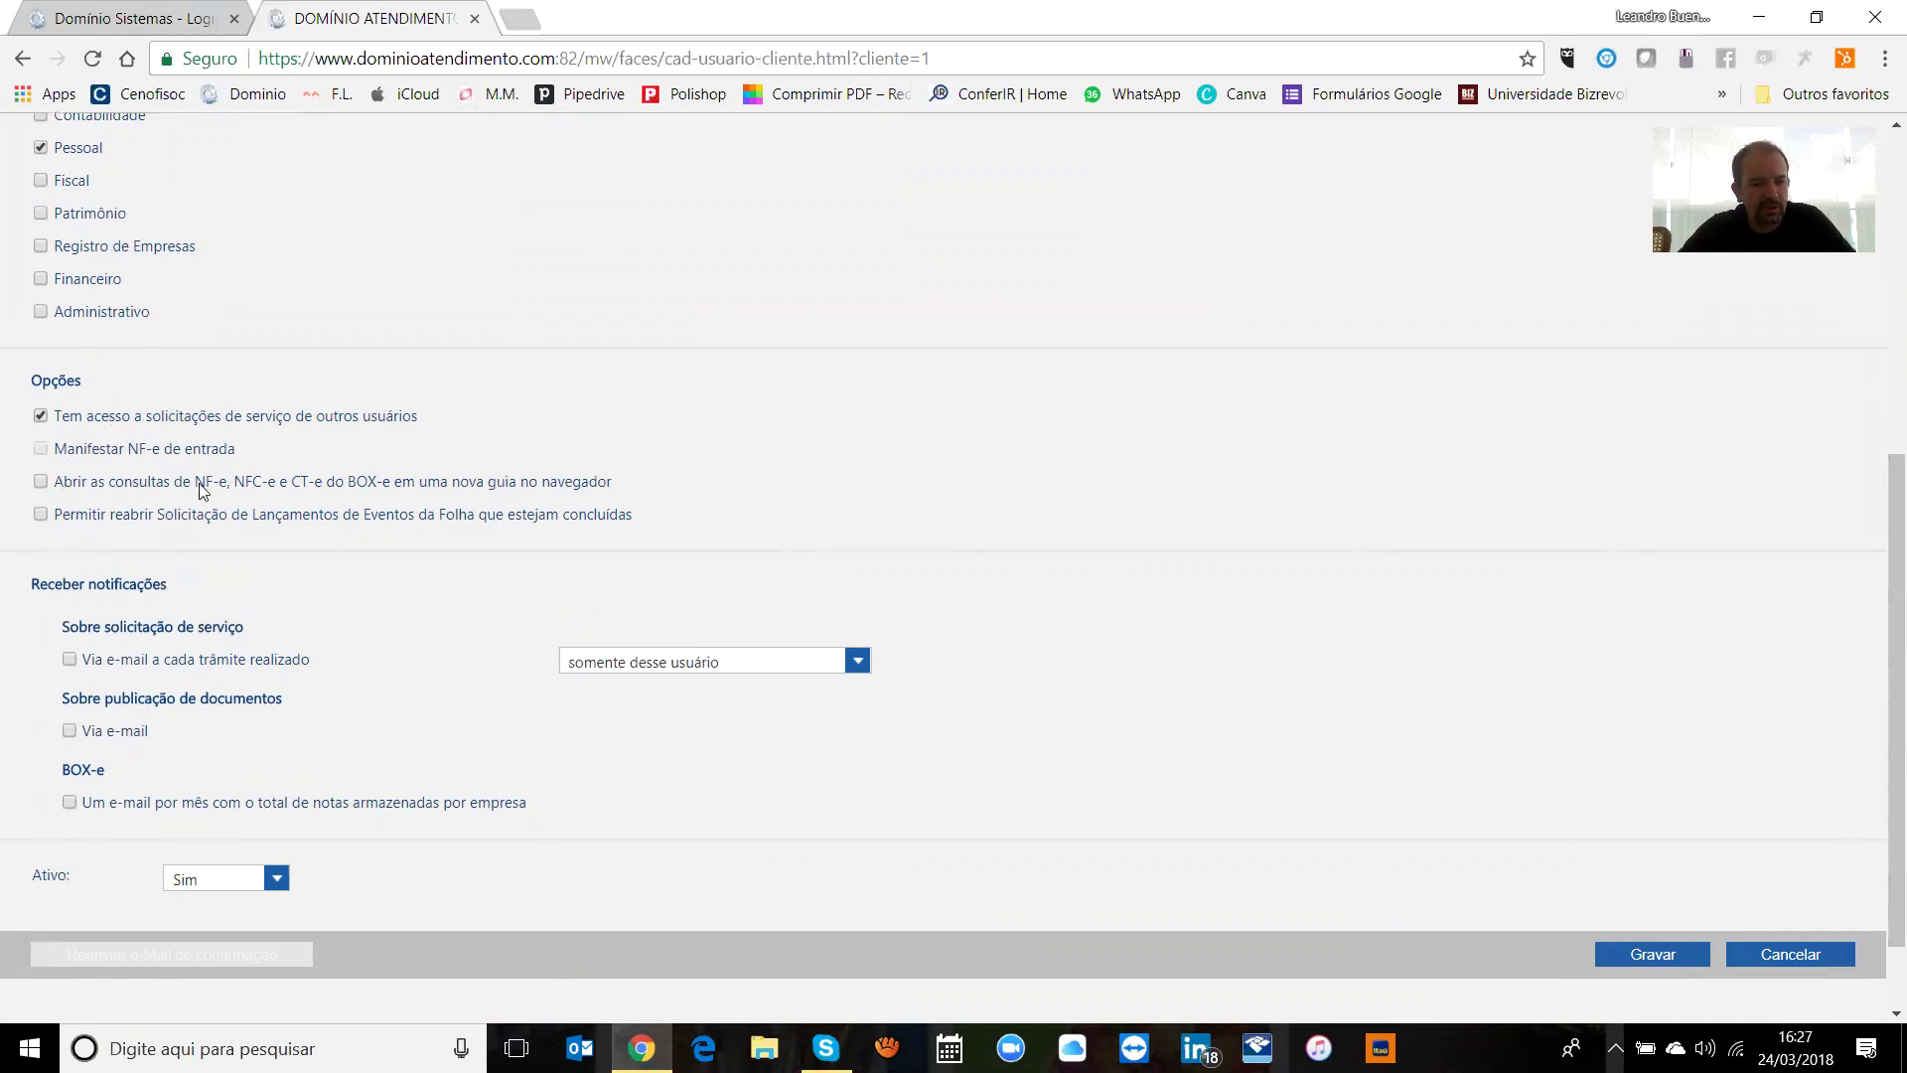
pyautogui.click(131, 519)
pyautogui.click(69, 660)
pyautogui.click(783, 663)
pyautogui.click(783, 663)
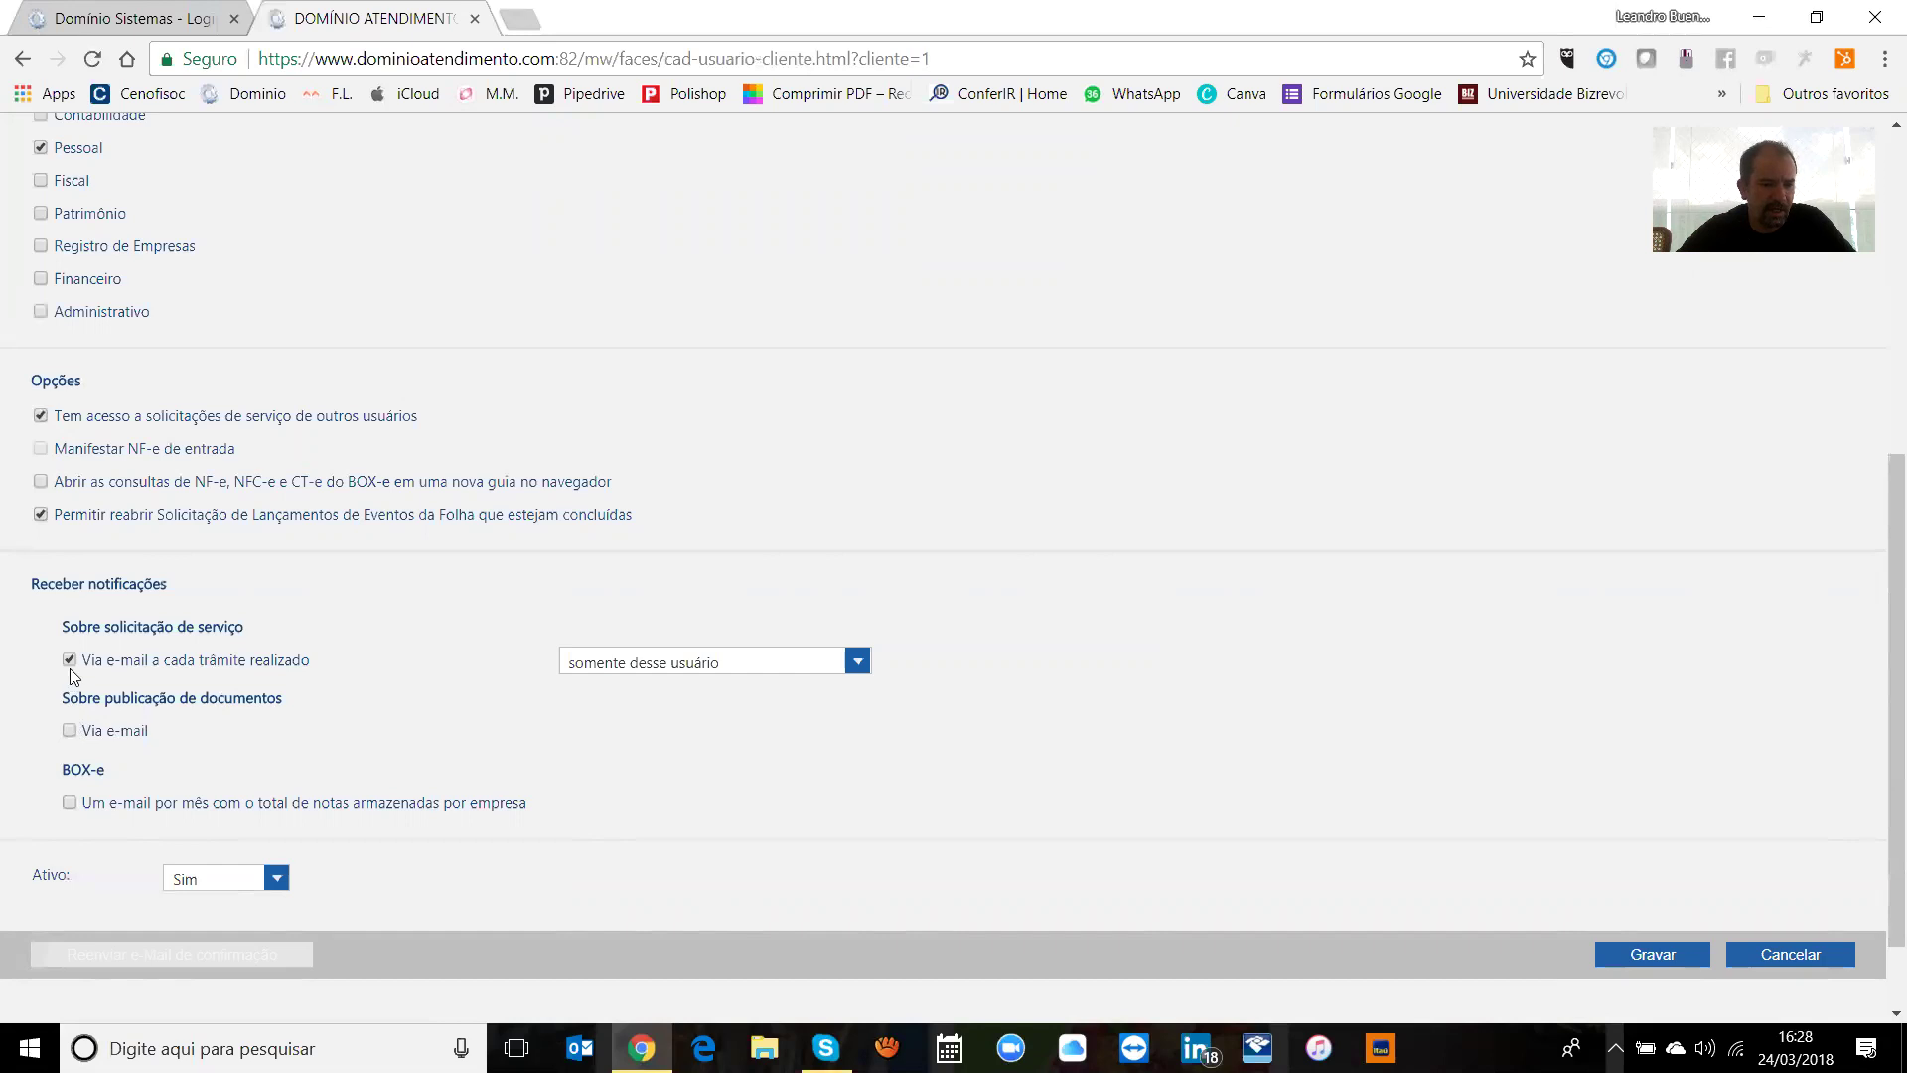
pyautogui.click(80, 518)
pyautogui.click(70, 414)
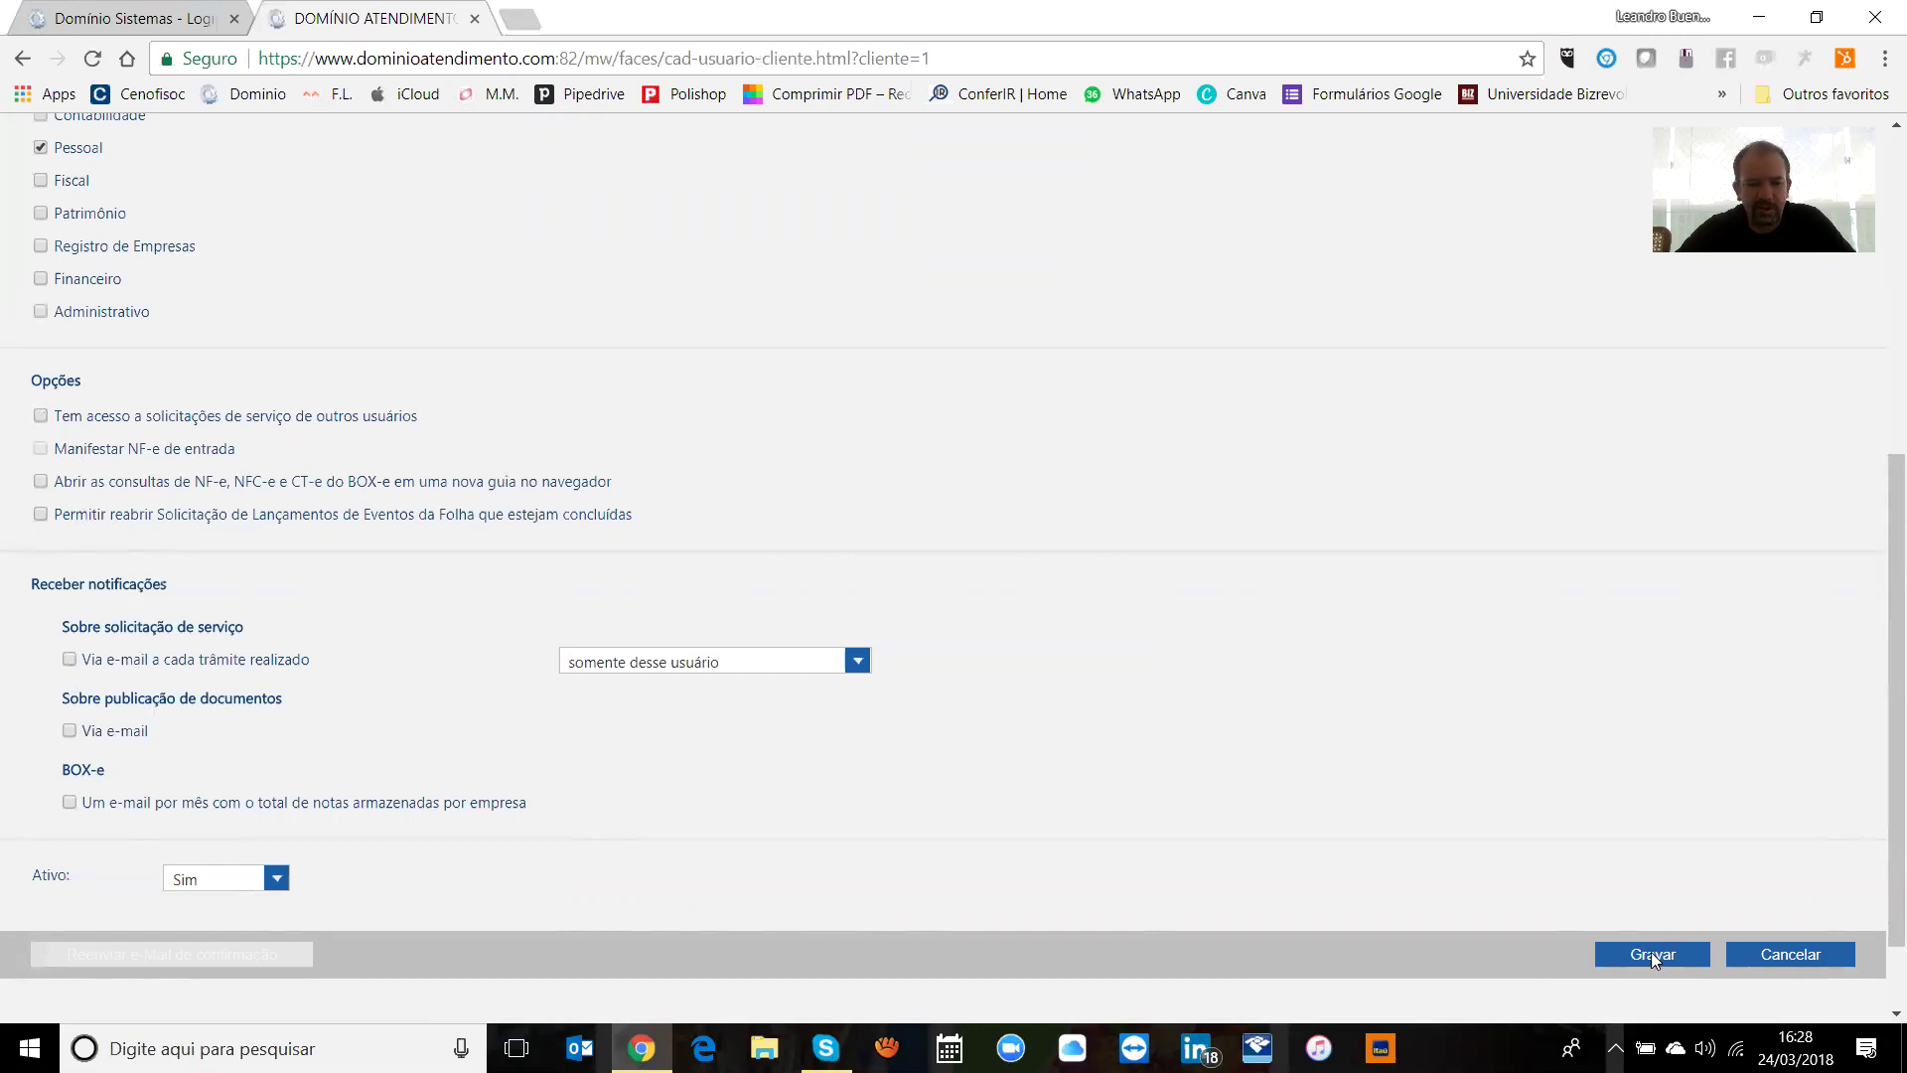
# Step: Return Ativo to Sim, then cancel the form back to Listagem de Usuários
pyautogui.click(271, 881)
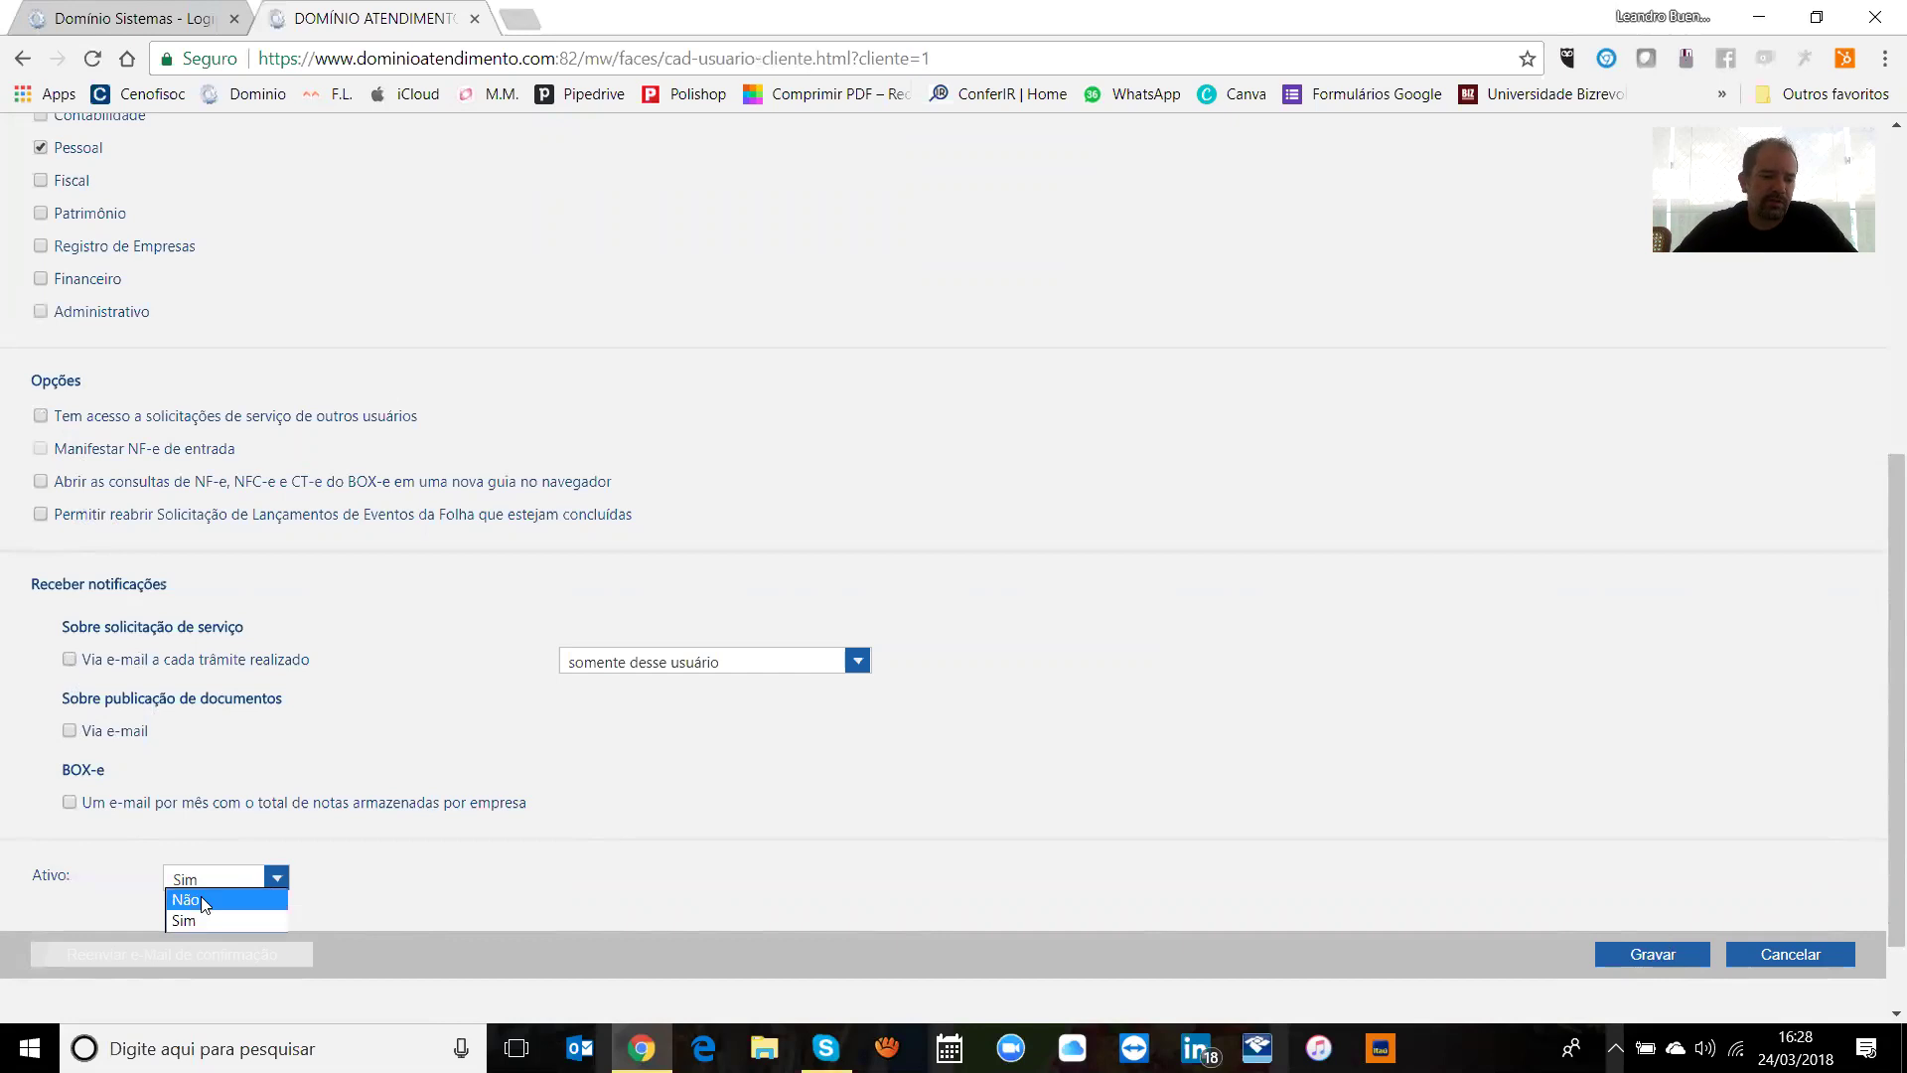
pyautogui.click(204, 902)
pyautogui.click(253, 890)
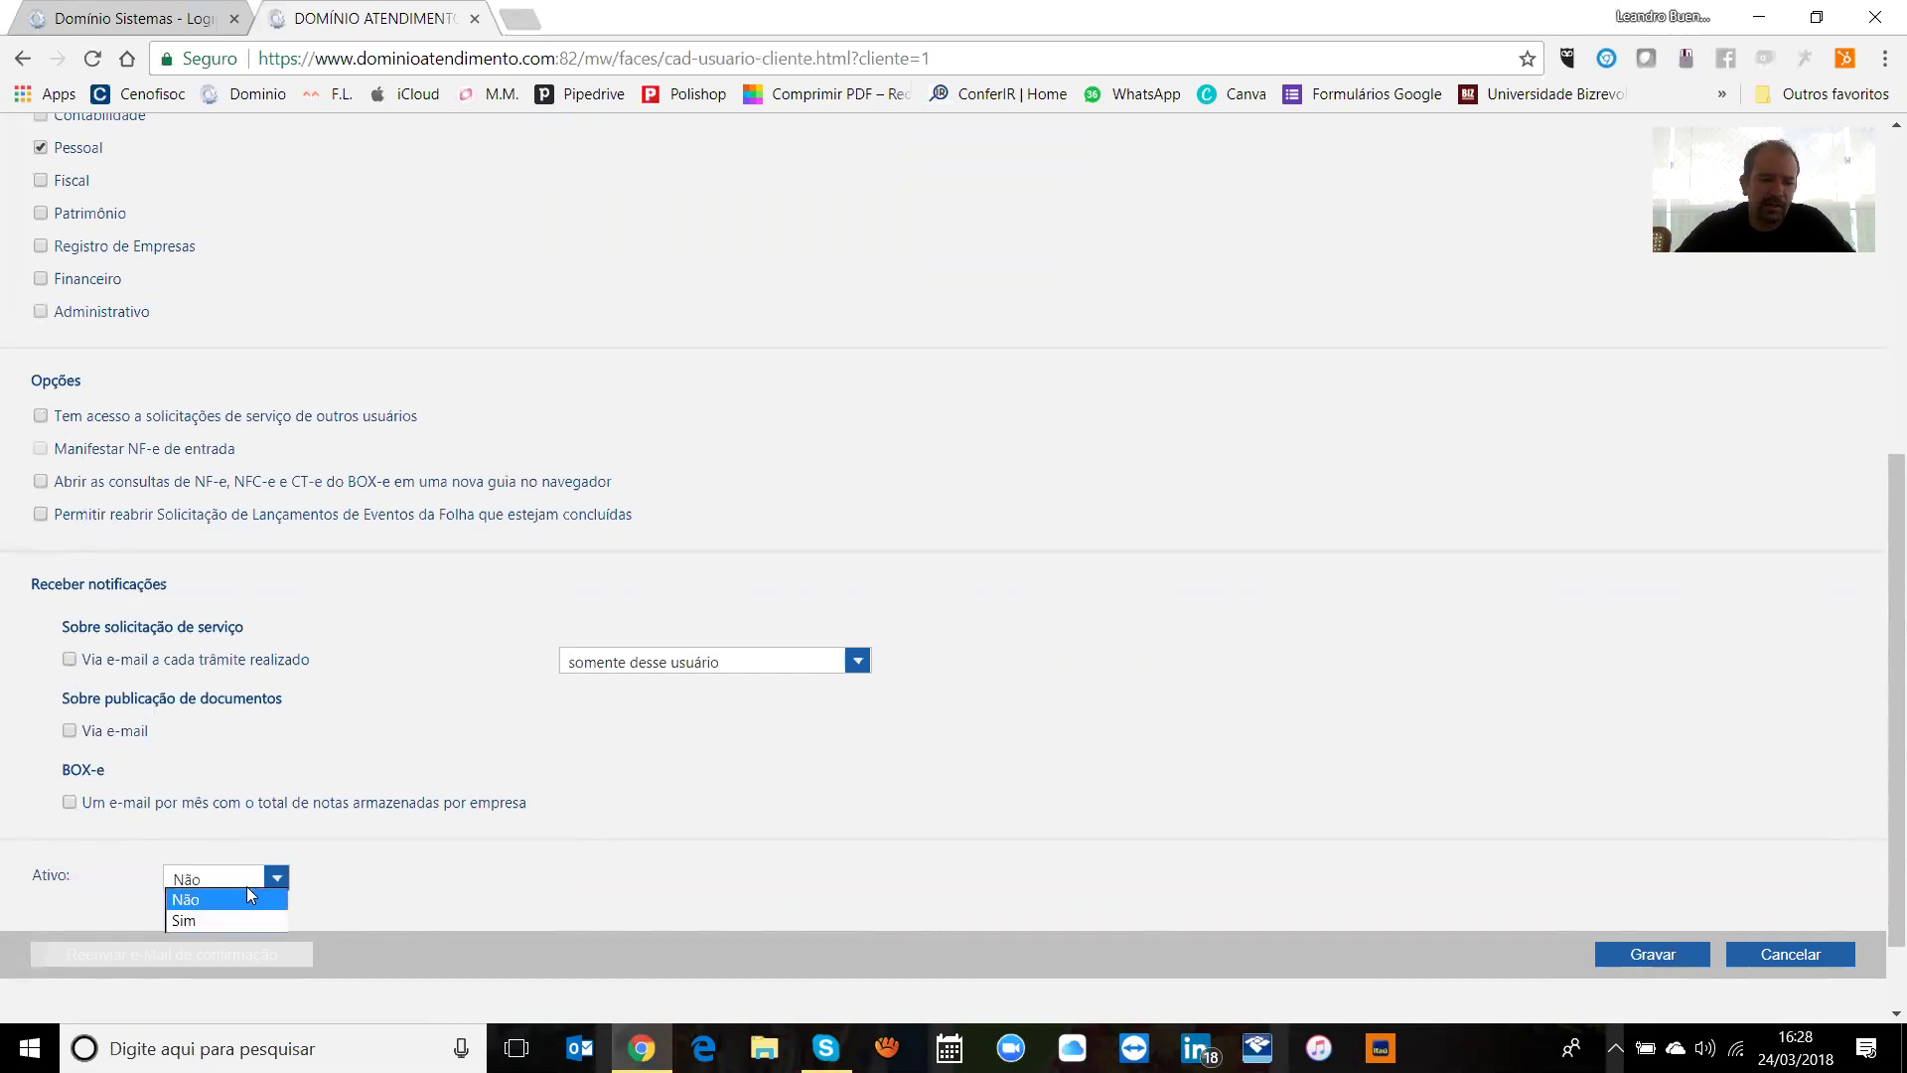
pyautogui.click(237, 900)
pyautogui.click(244, 880)
pyautogui.click(214, 922)
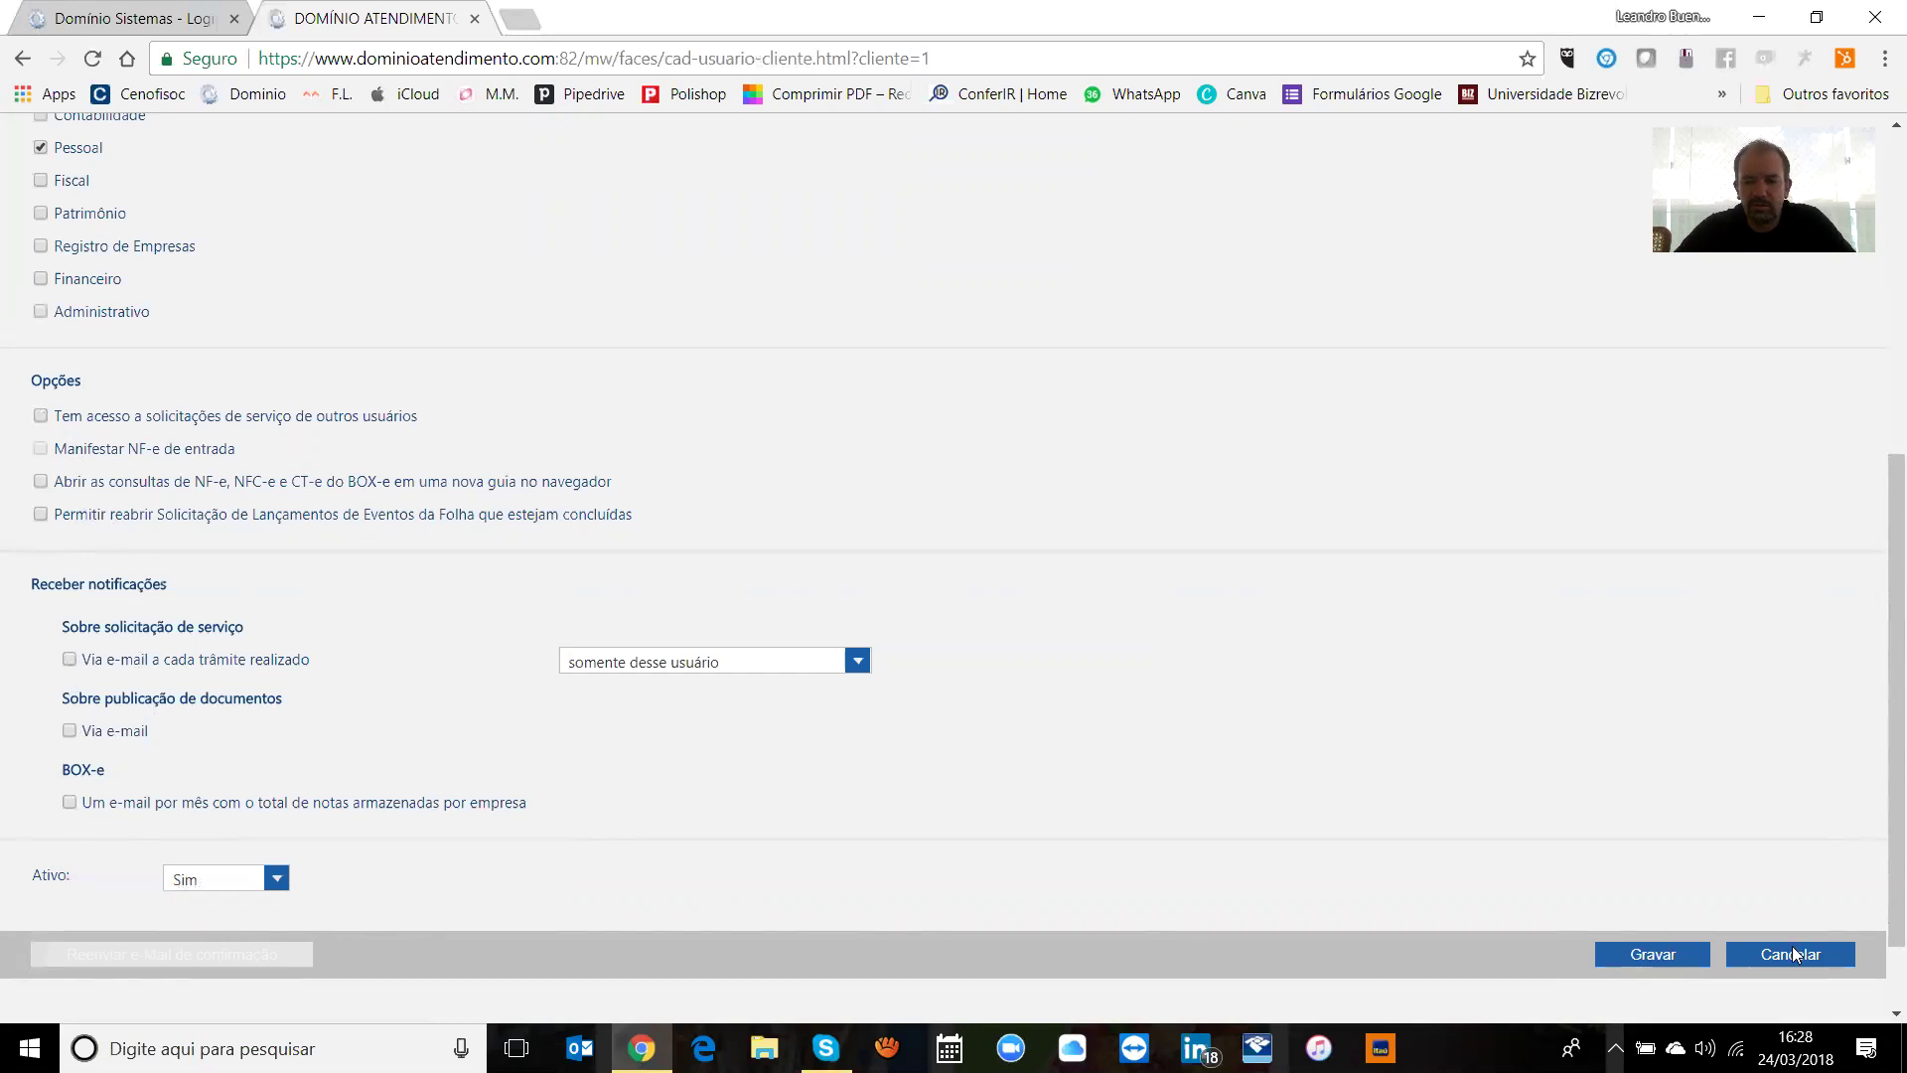
pyautogui.click(1794, 953)
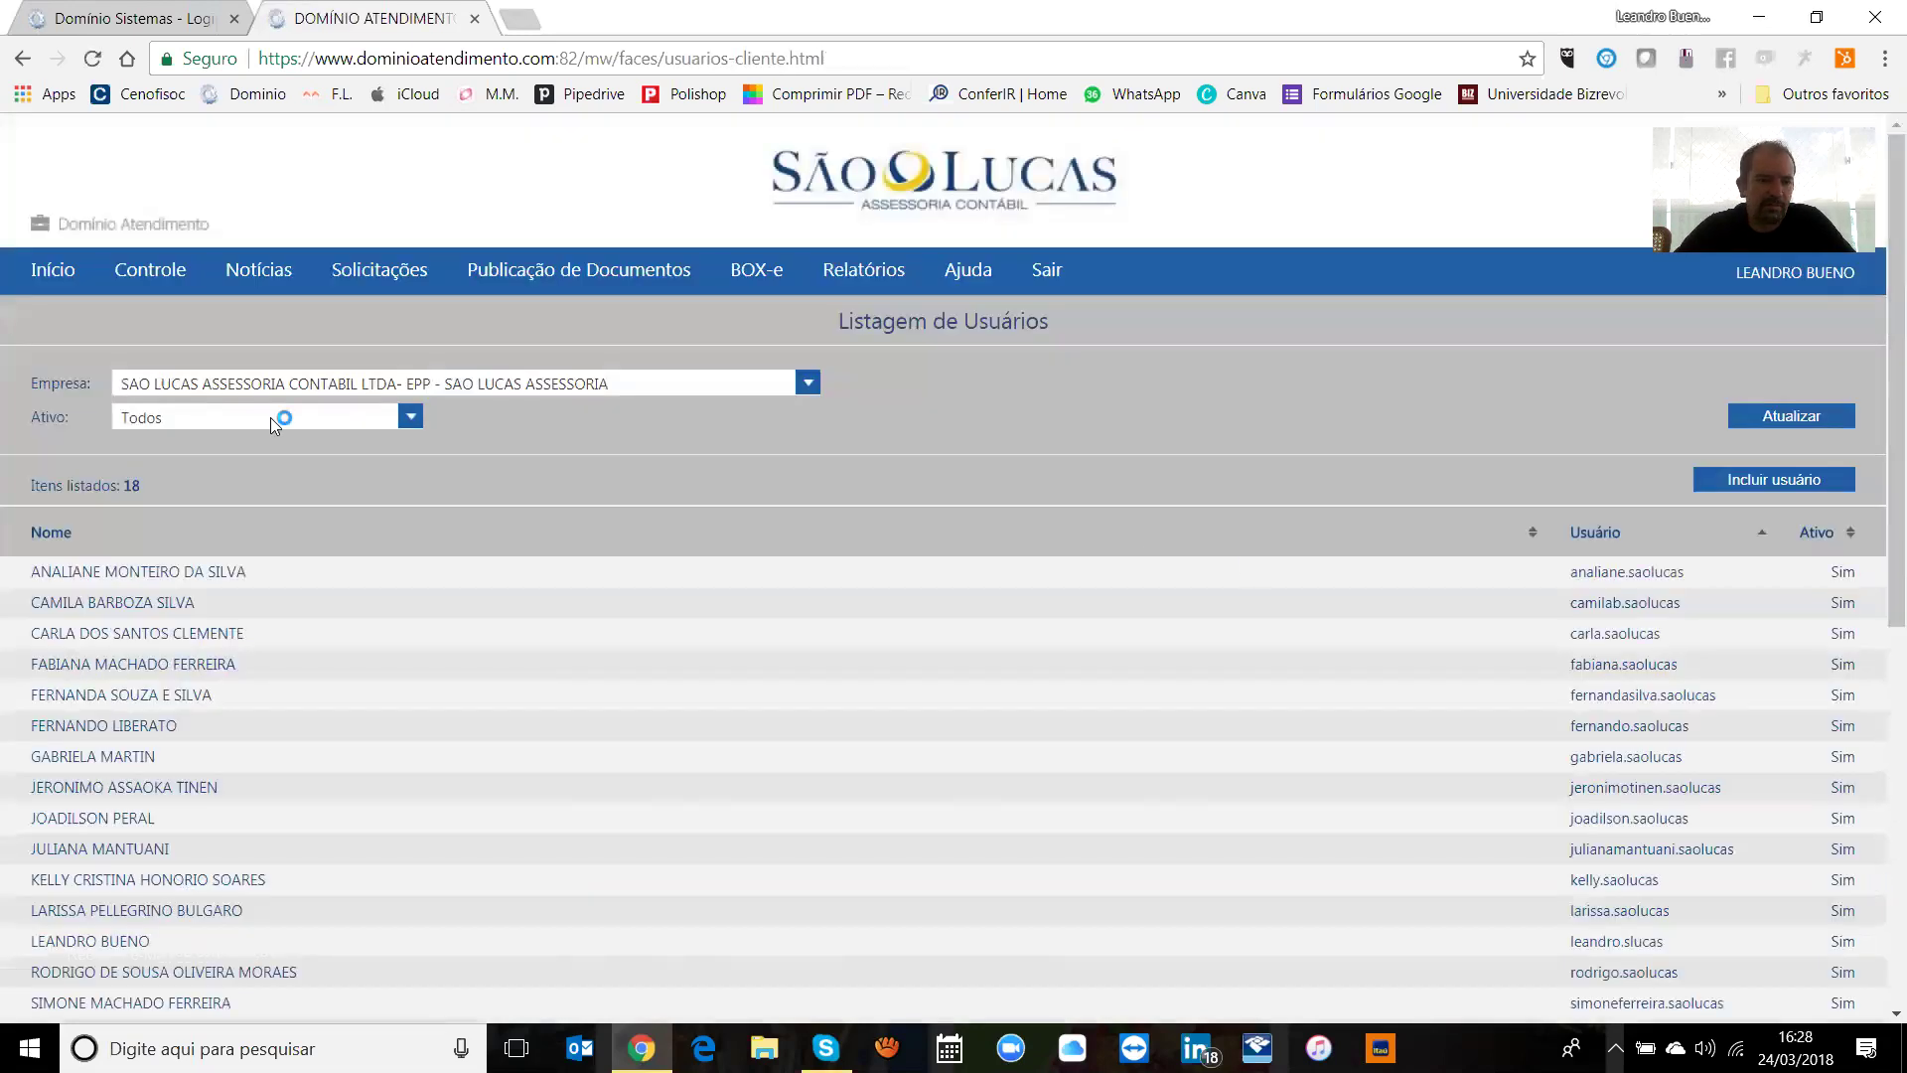
# Step: Go to Início and visit the Controle > Importação NF-e da Receita Federal page
pyautogui.moveTo(140, 266)
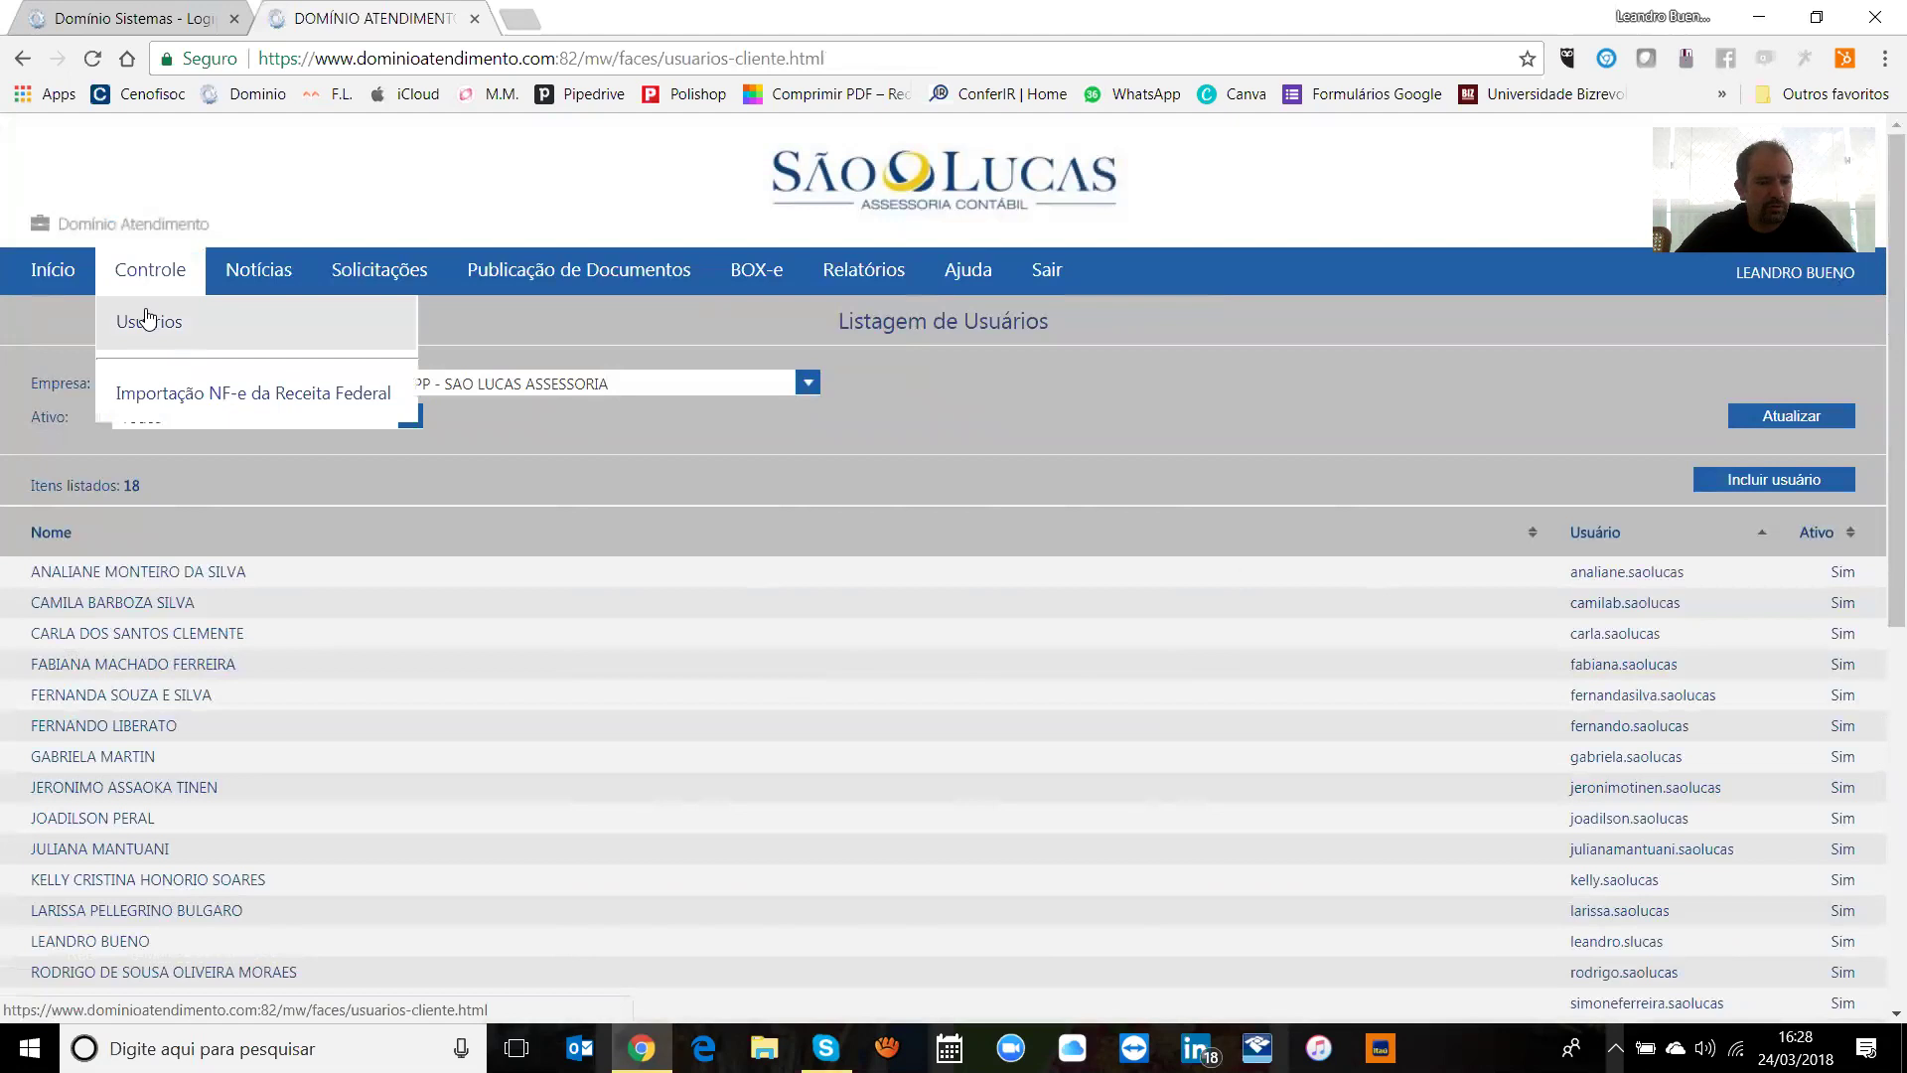
pyautogui.click(66, 273)
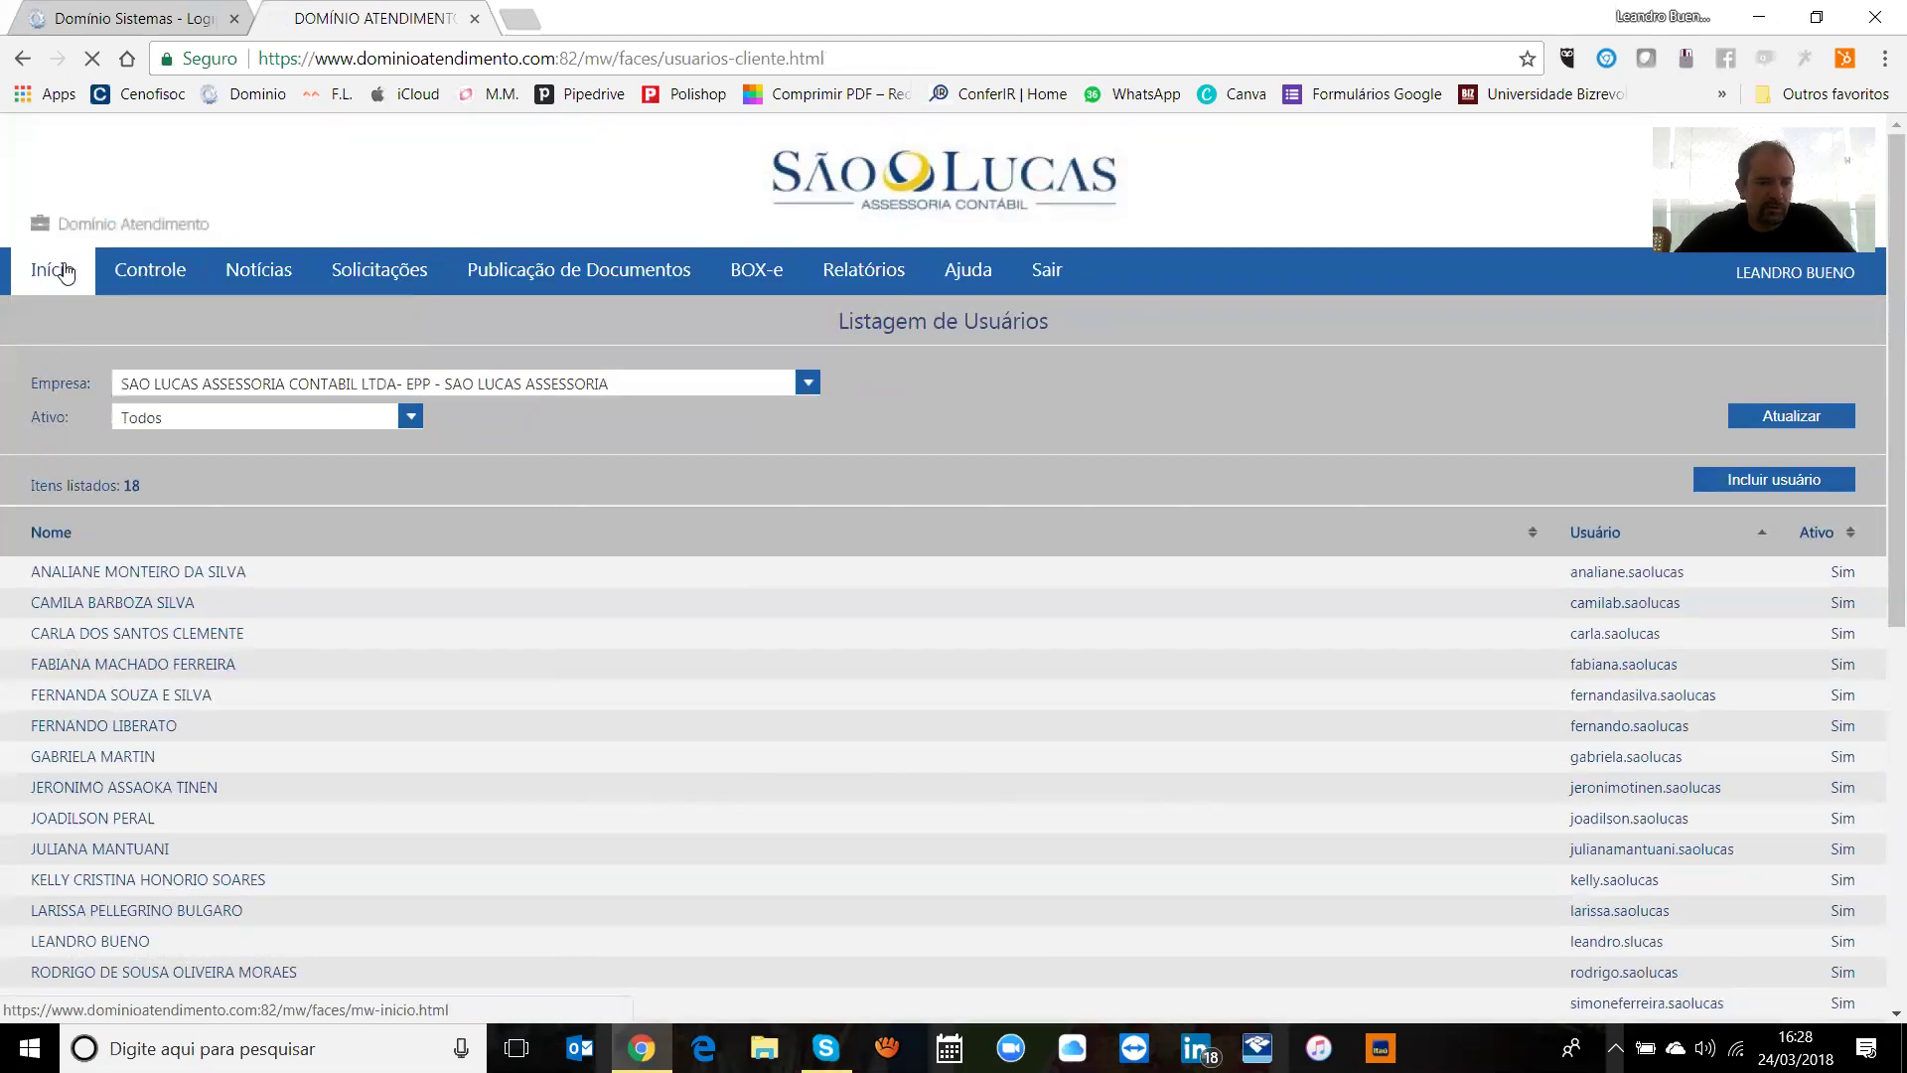
pyautogui.moveTo(140, 270)
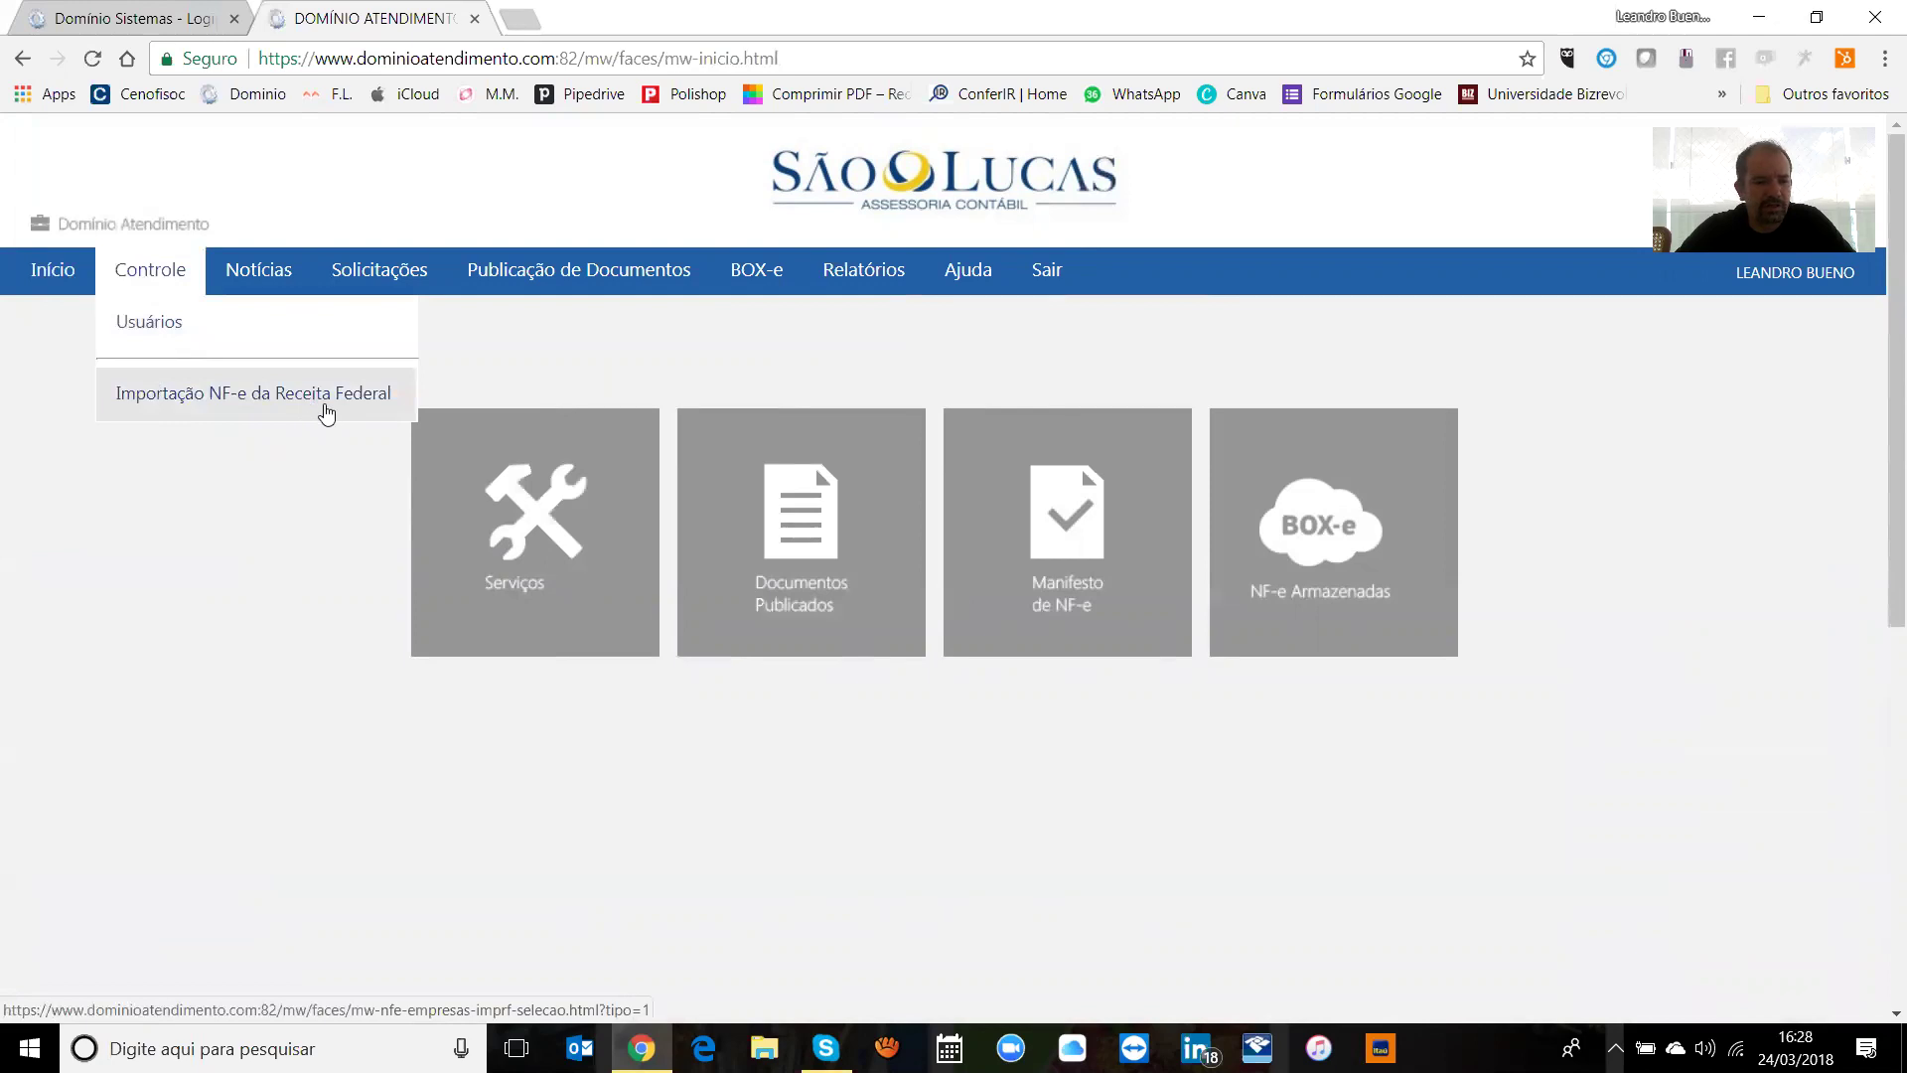
pyautogui.click(326, 413)
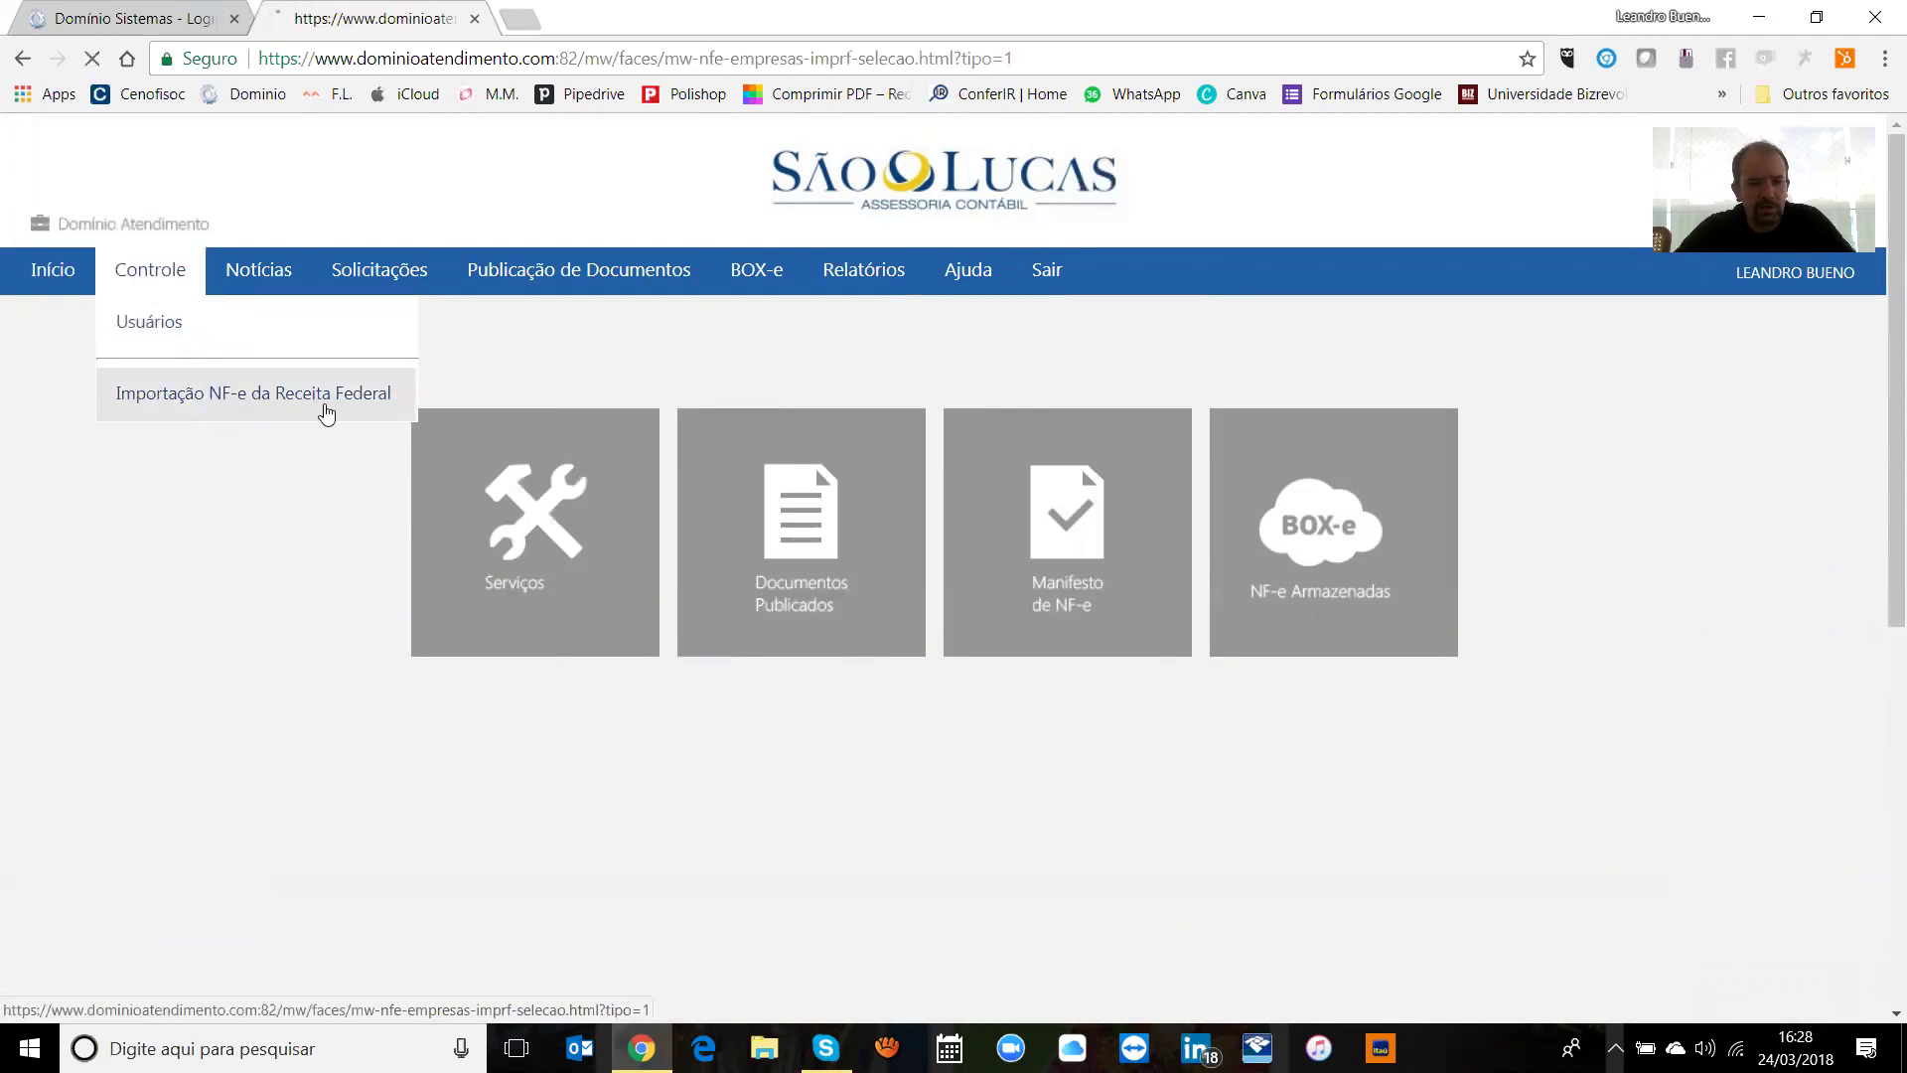
pyautogui.click(399, 379)
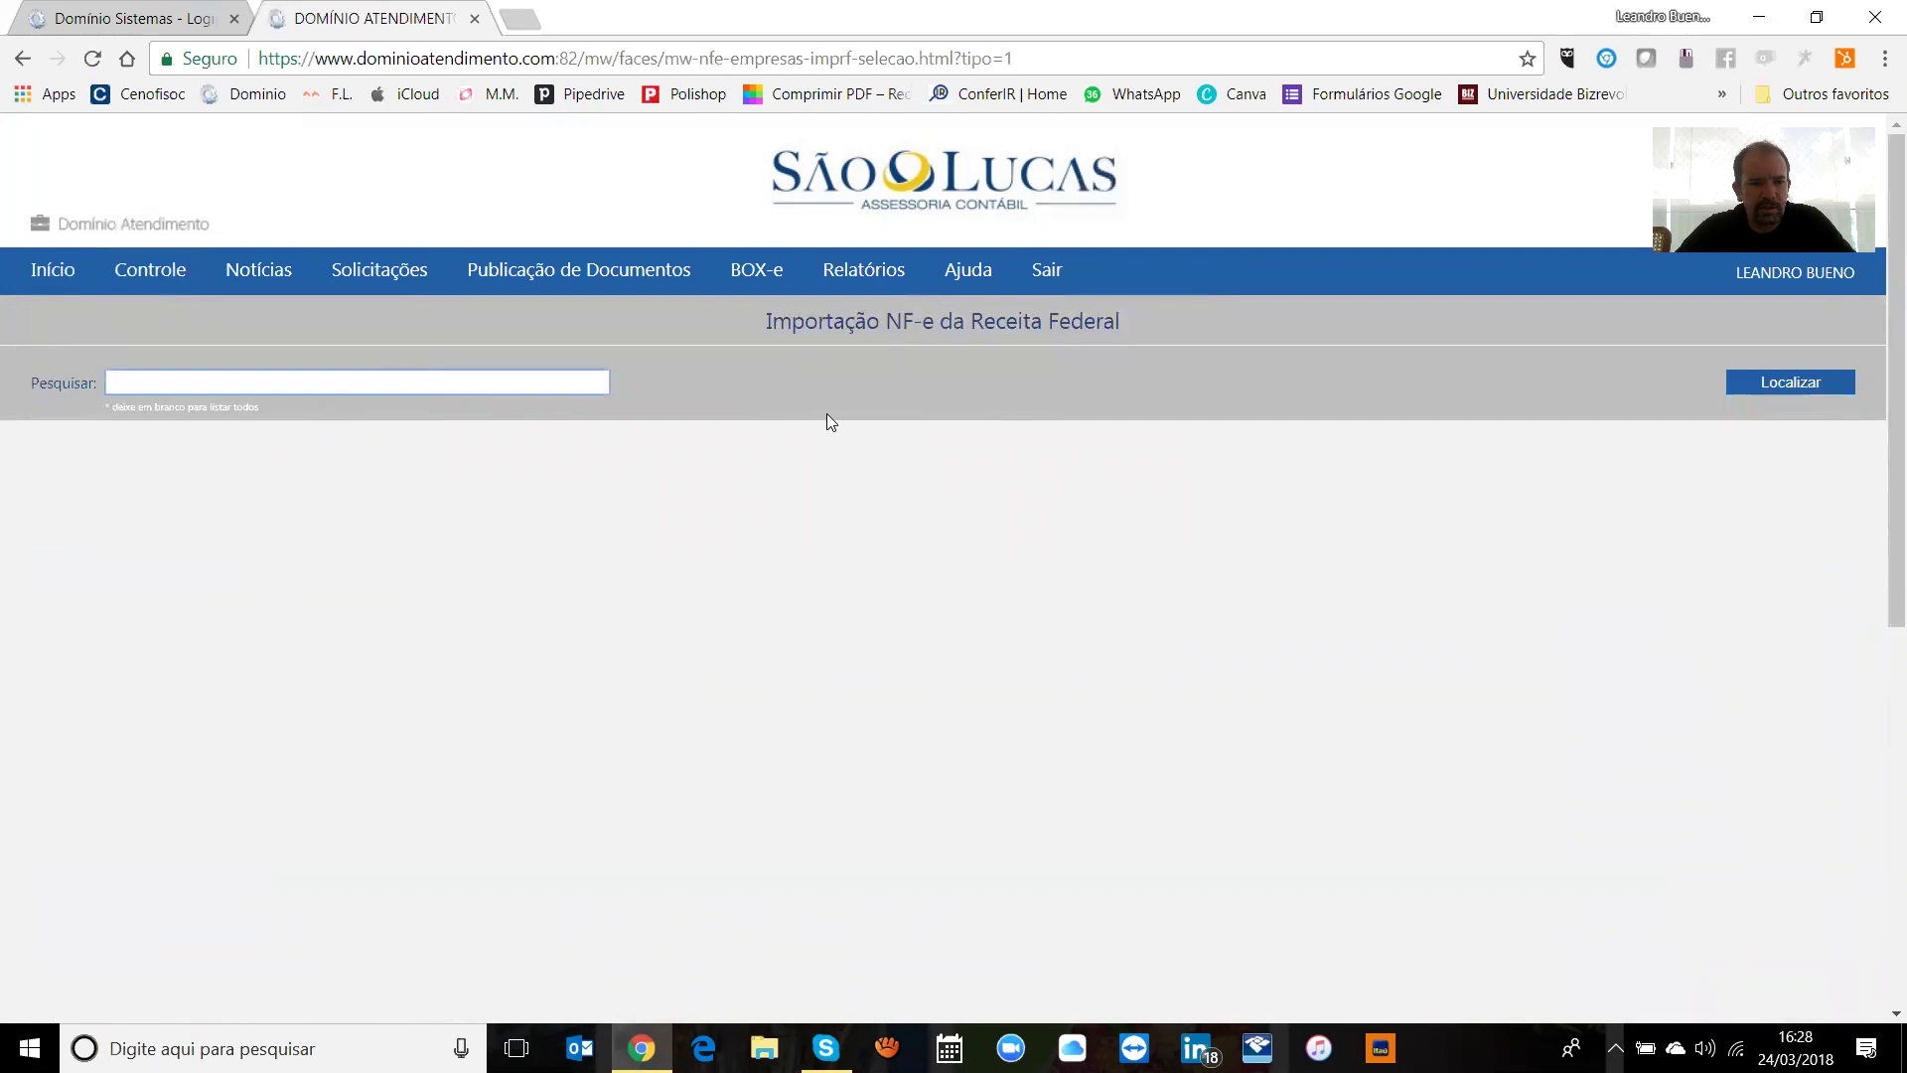
# Step: Return to Início and open the Últimas Notícias page
pyautogui.click(55, 274)
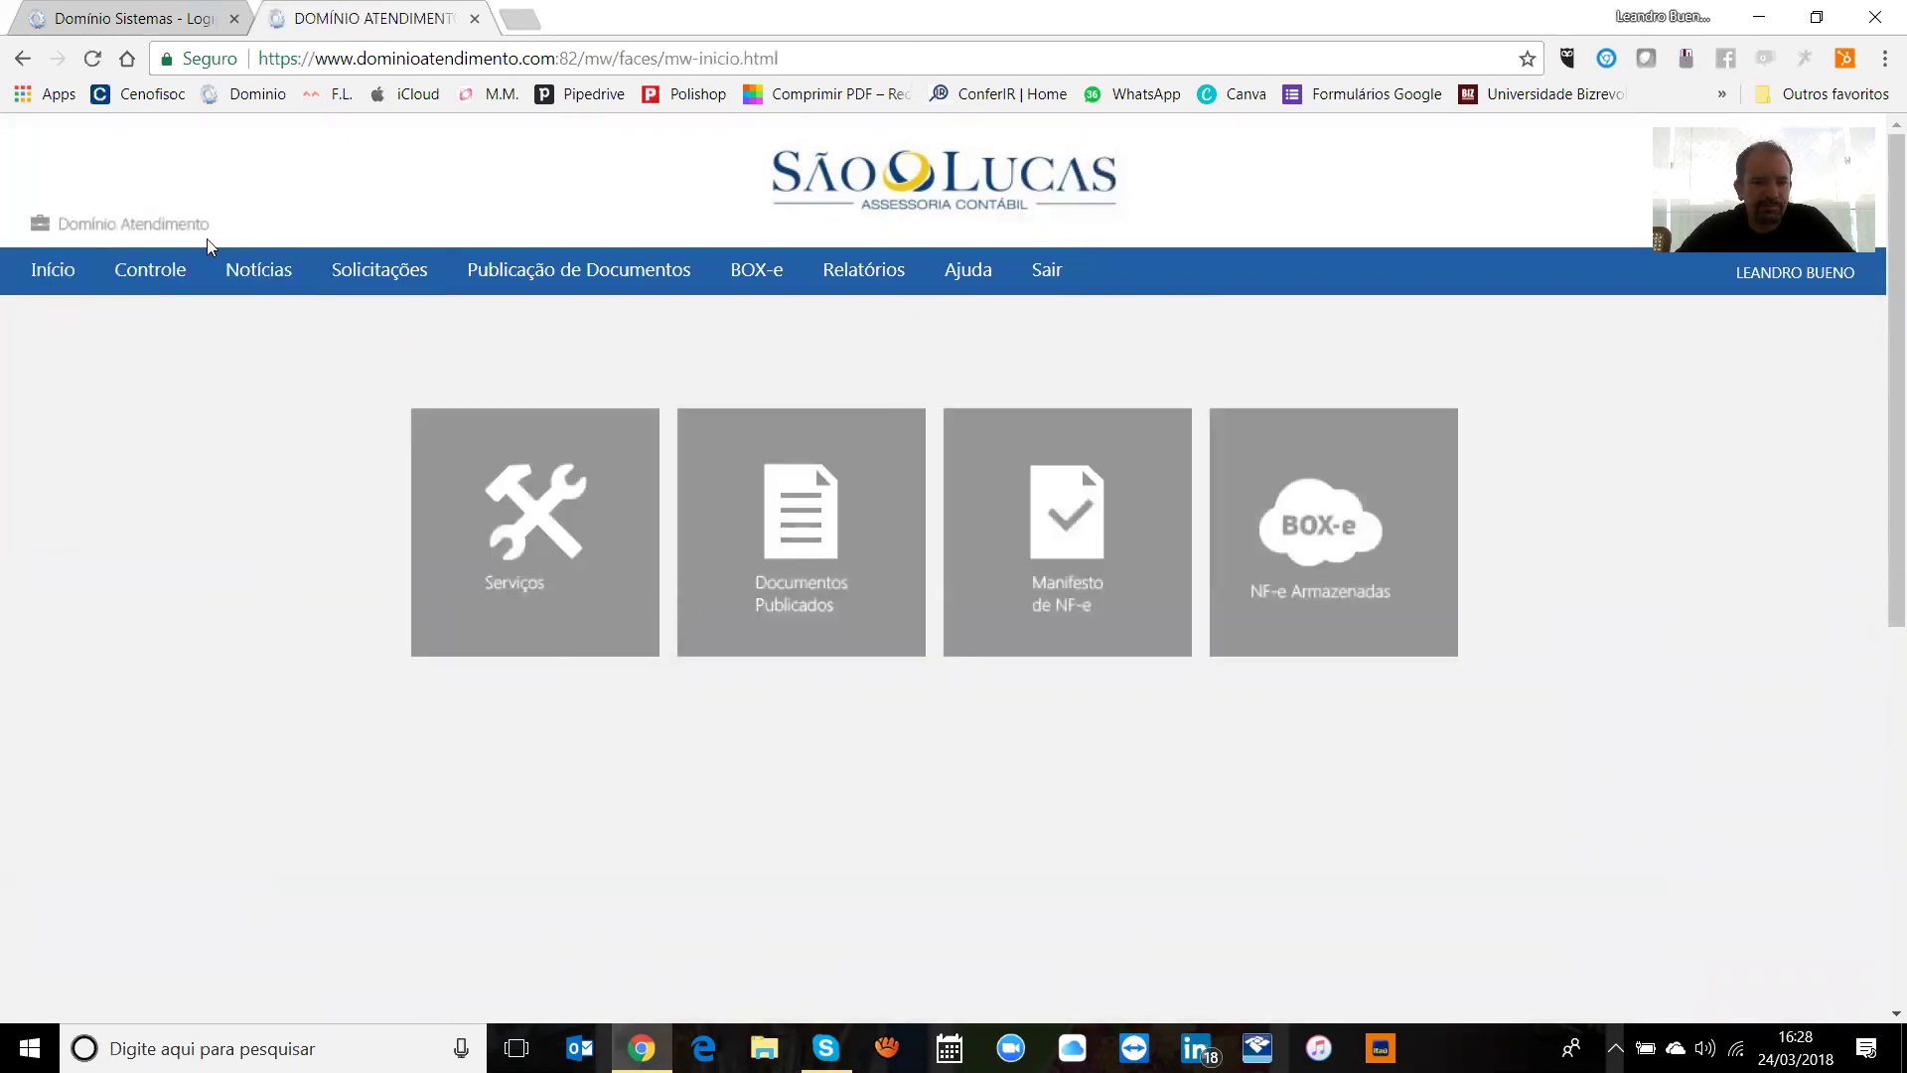
pyautogui.click(159, 278)
pyautogui.click(256, 279)
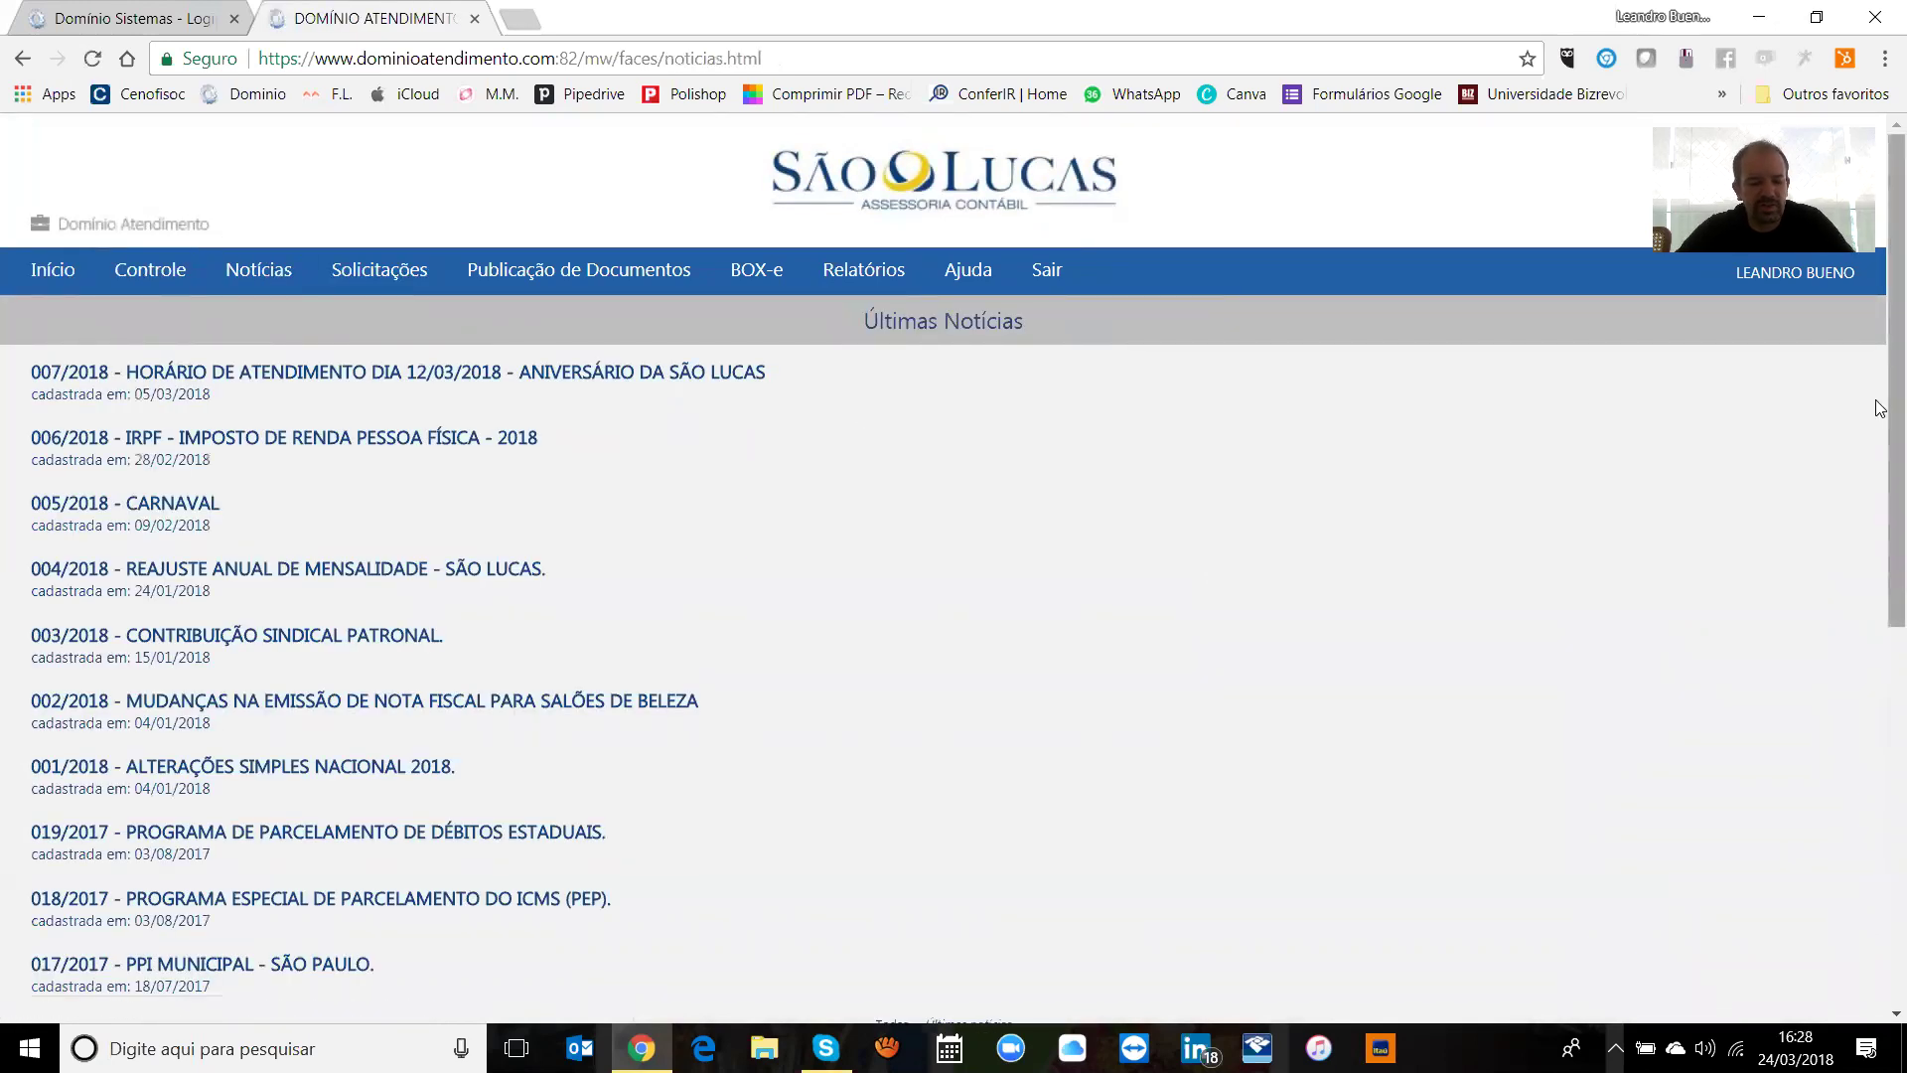
# Step: Scroll through the Últimas Notícias list, from 007/2018 down to the 2017 items
pyautogui.scroll(-1, 1880, 407)
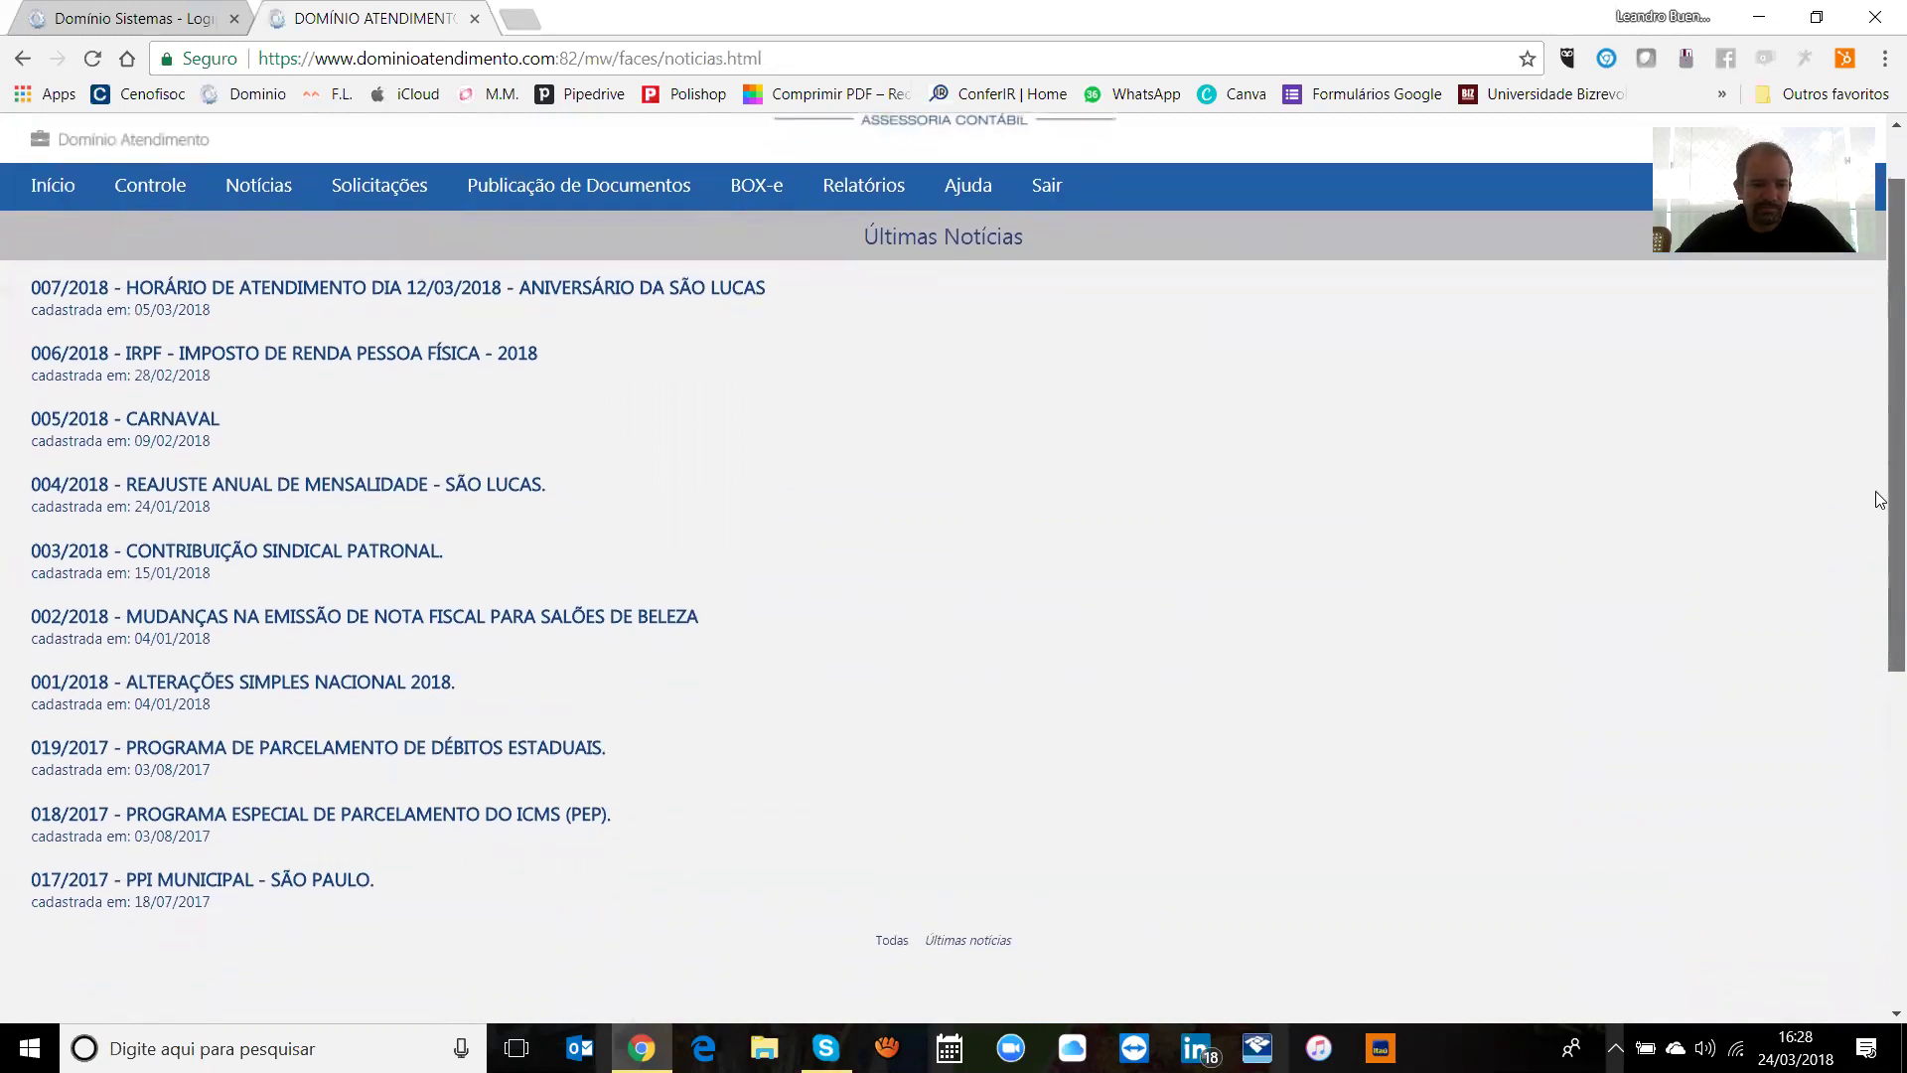
pyautogui.scroll(1, 1880, 459)
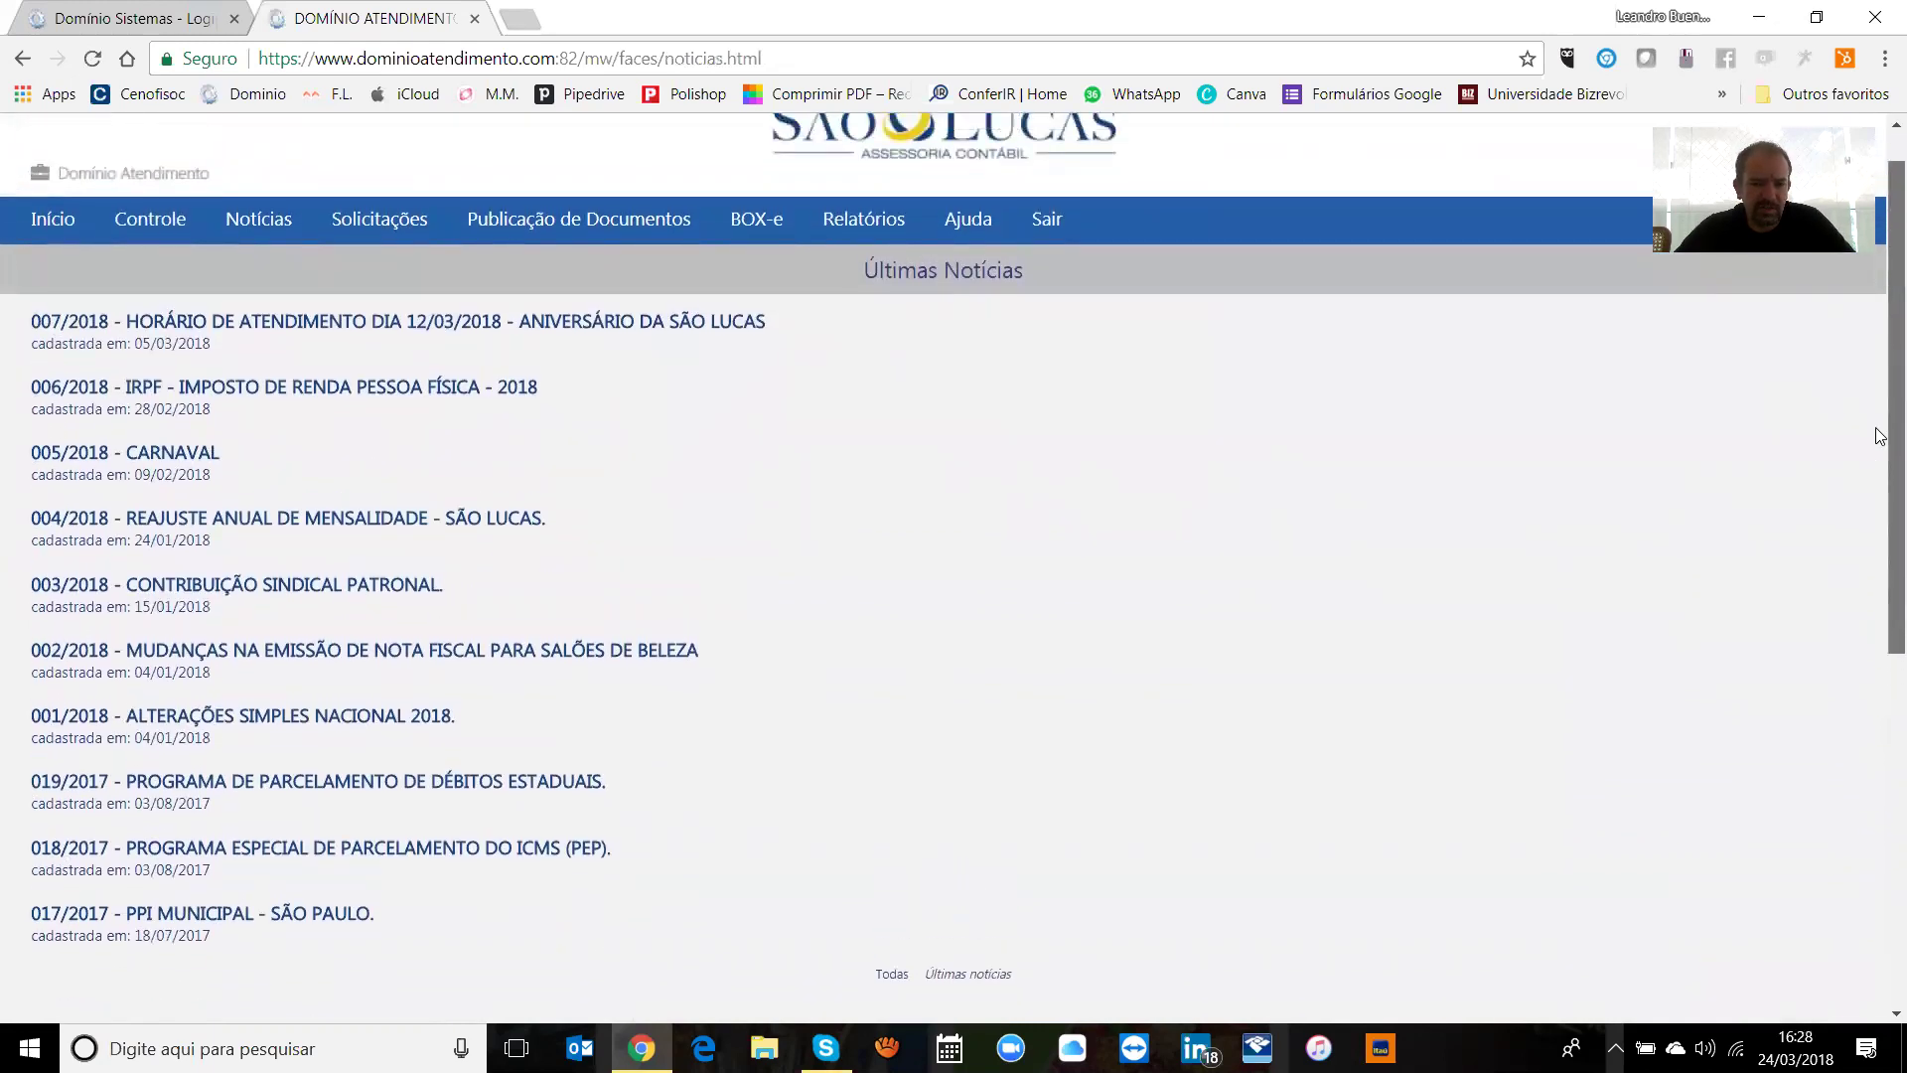
pyautogui.scroll(-2, 1880, 497)
pyautogui.scroll(1, 1880, 507)
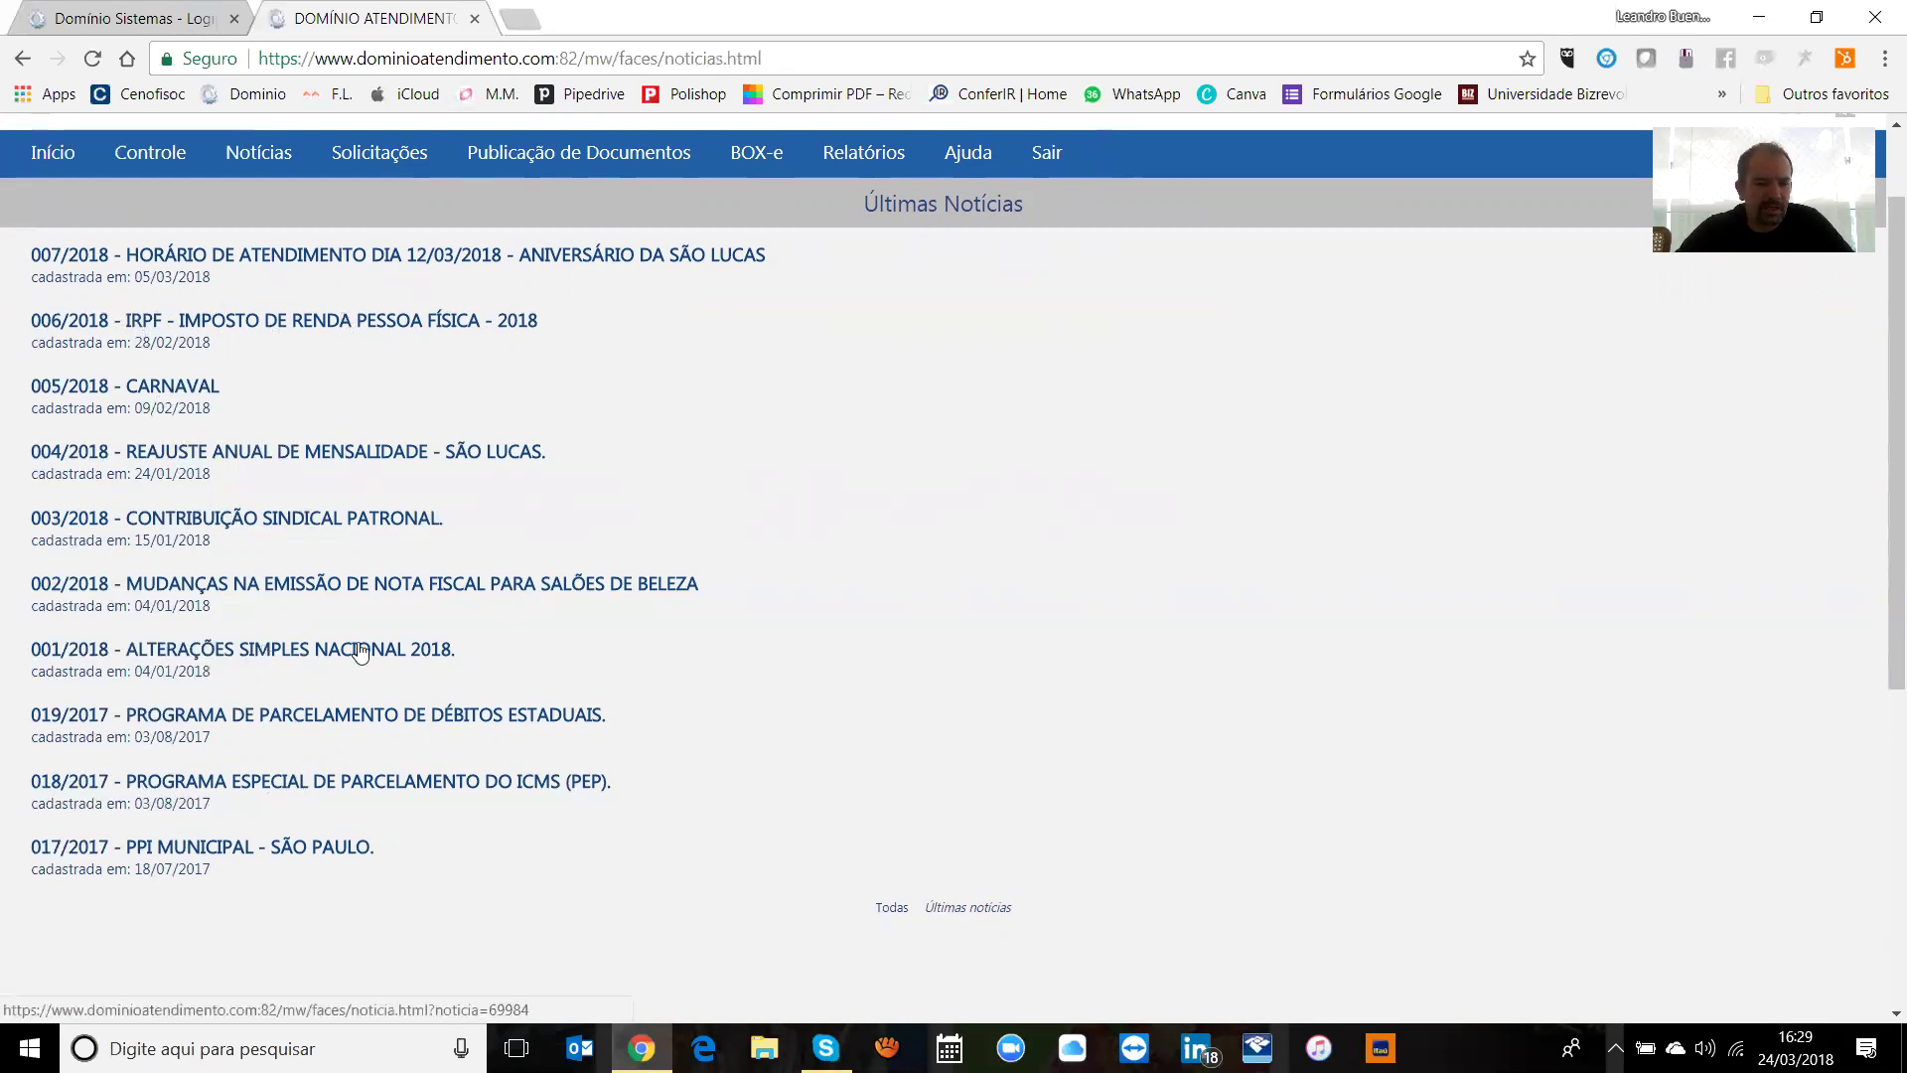
pyautogui.moveTo(1880, 511); pyautogui.dragTo(1881, 392)
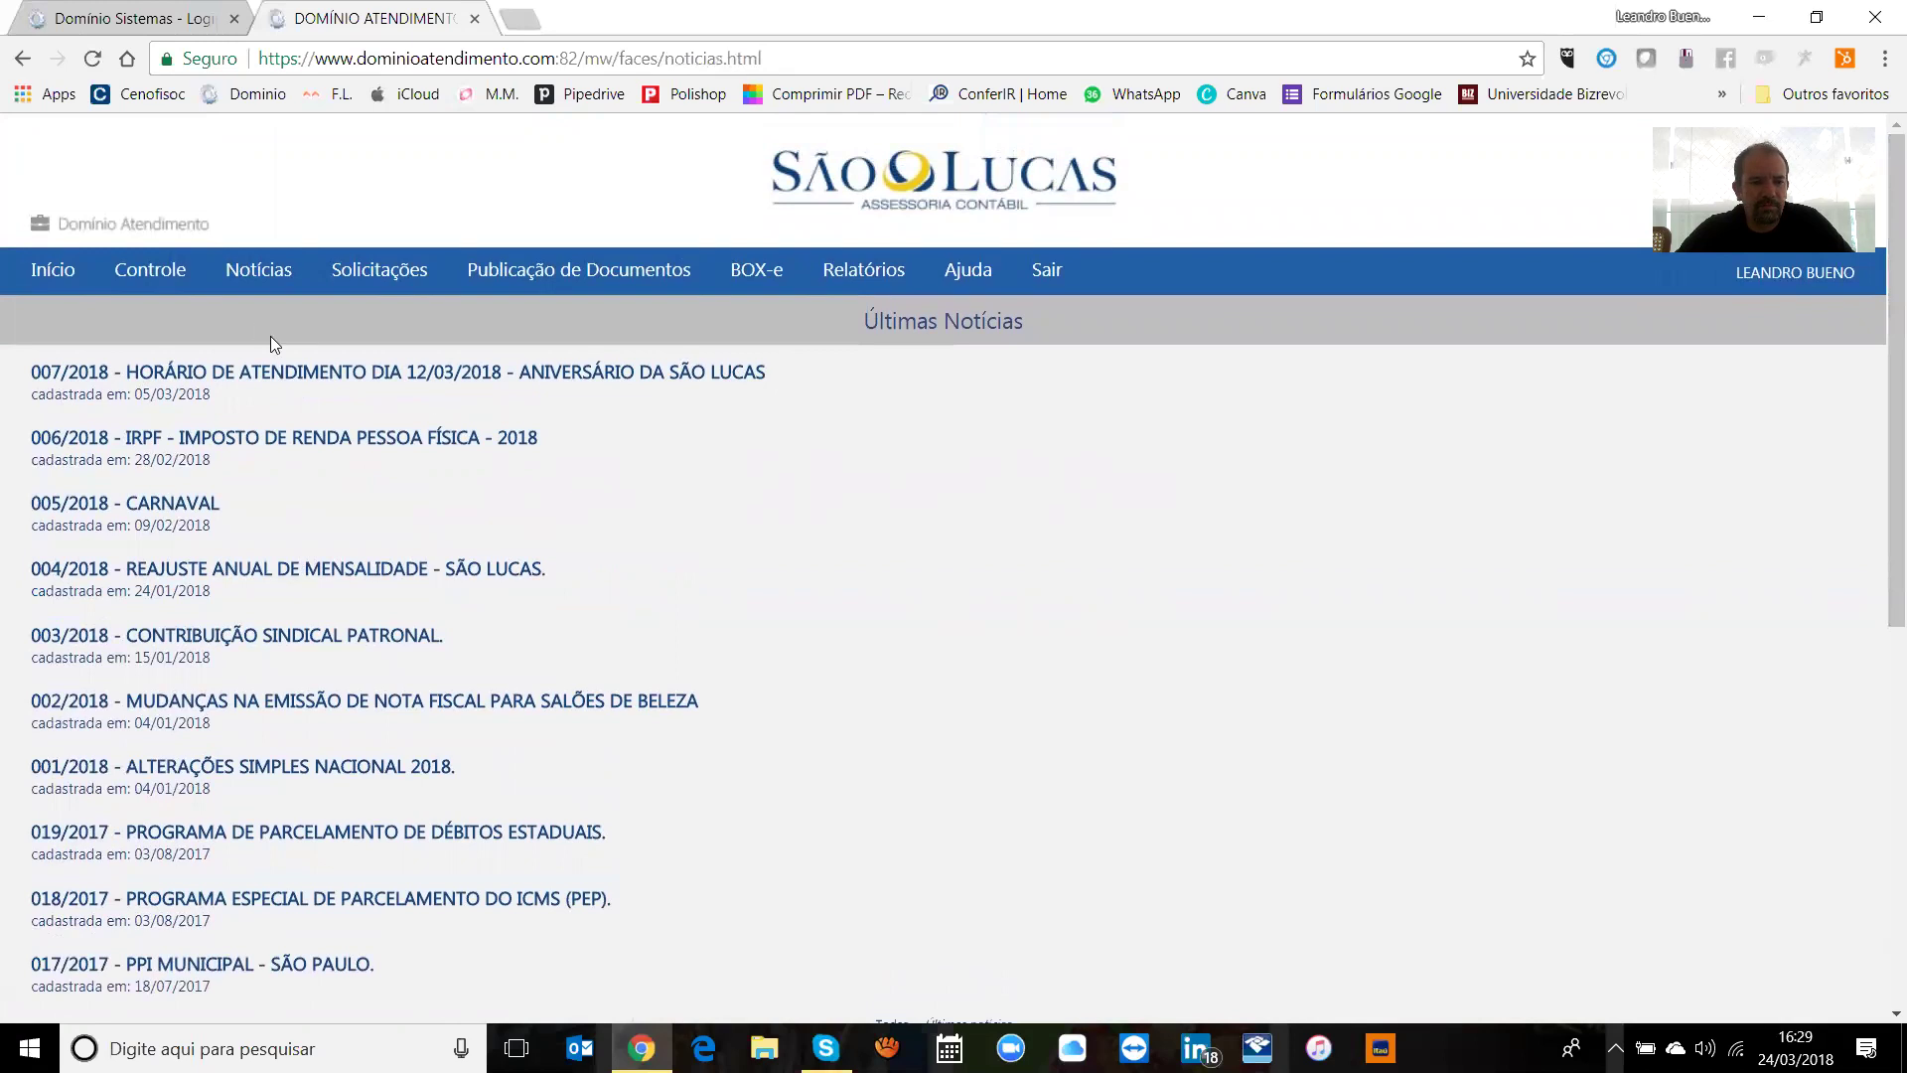
# Step: Open the Solicitações > Serviços listing filtered to Situação Todas
pyautogui.click(359, 274)
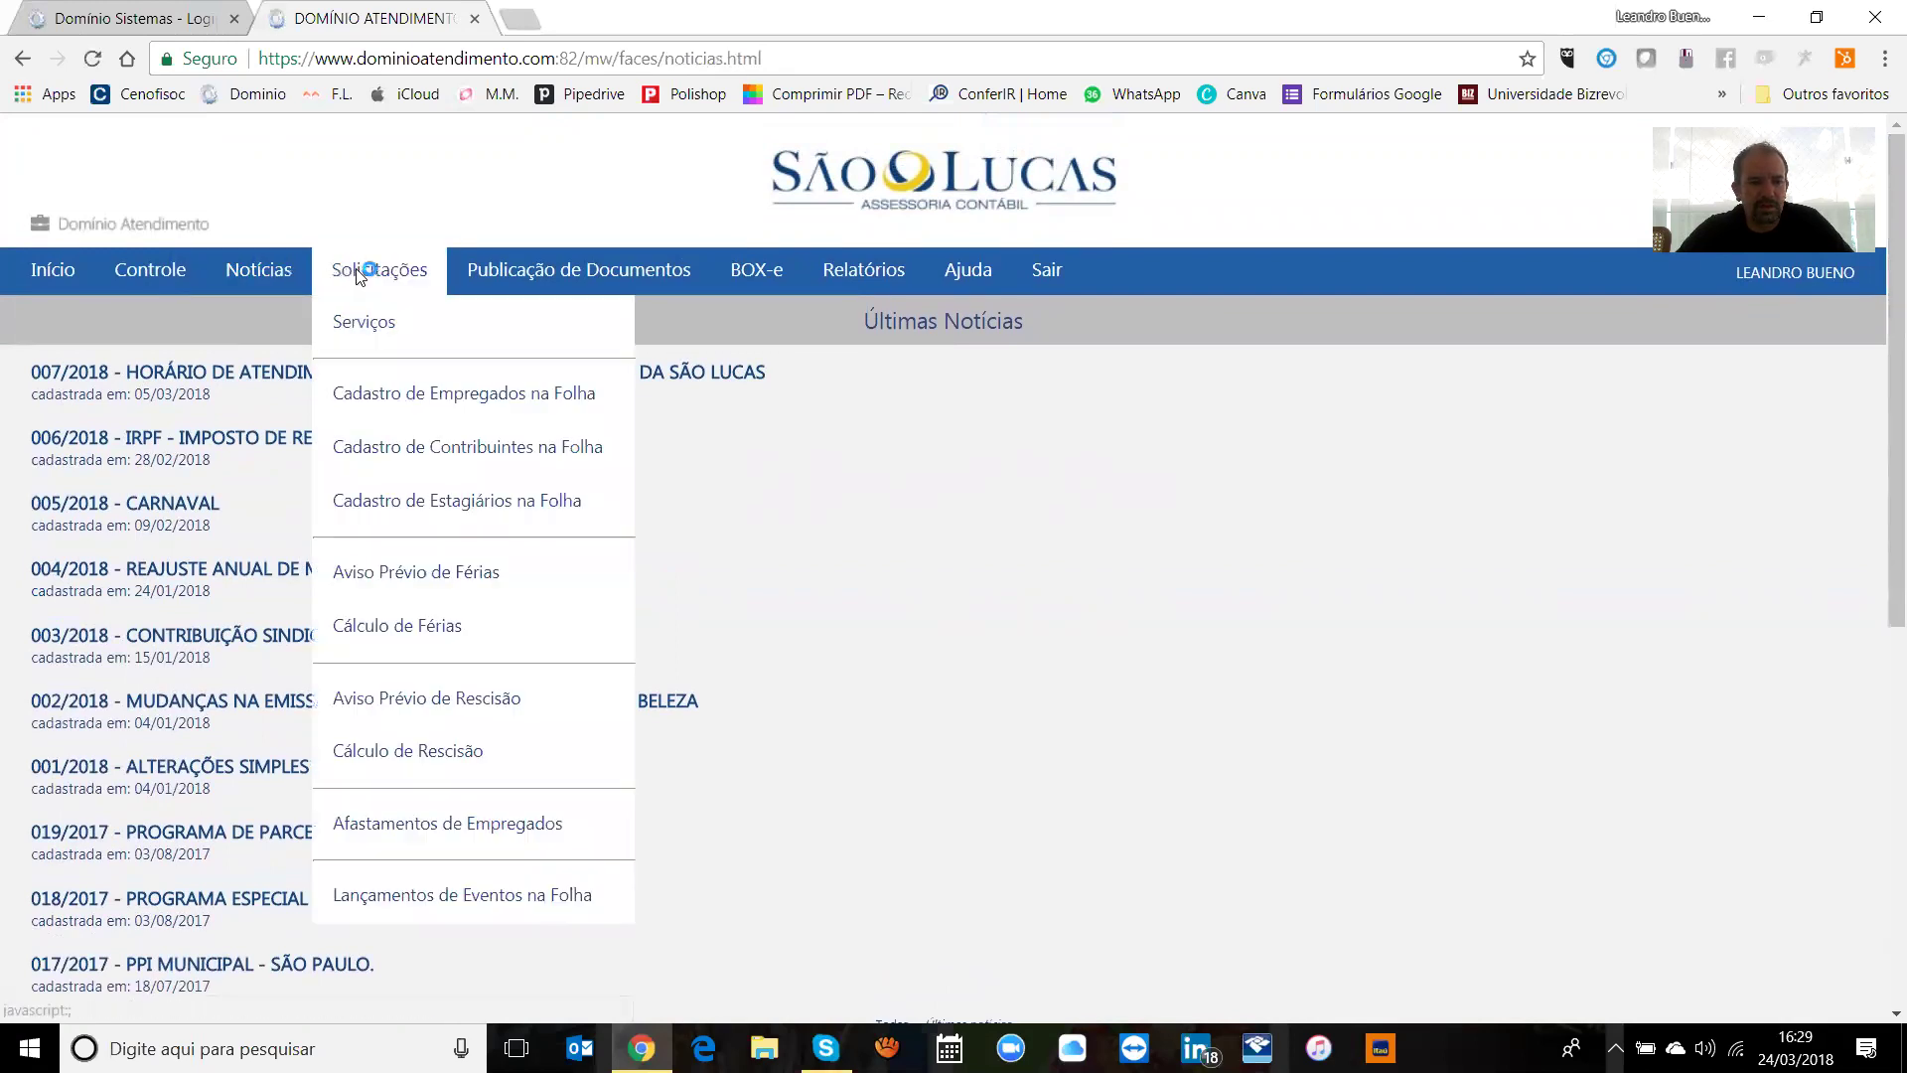
pyautogui.click(355, 271)
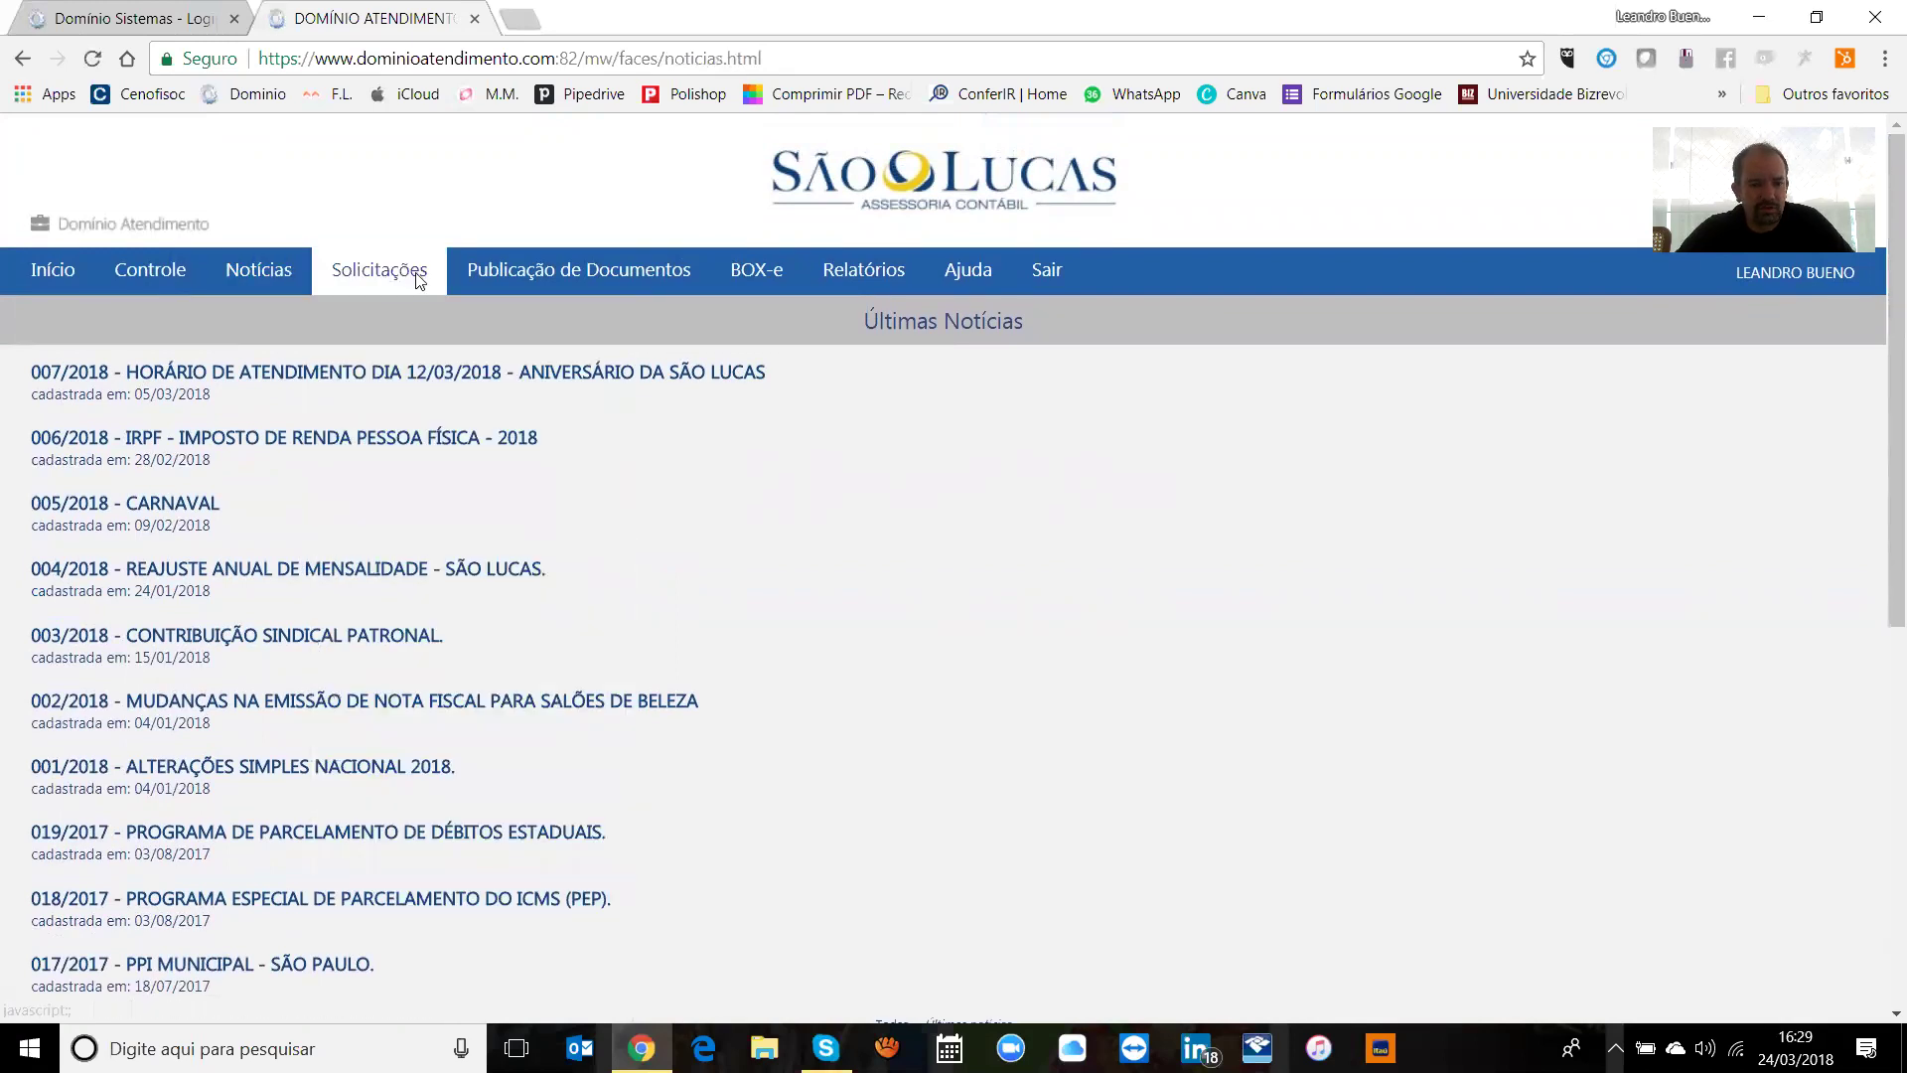
pyautogui.click(413, 282)
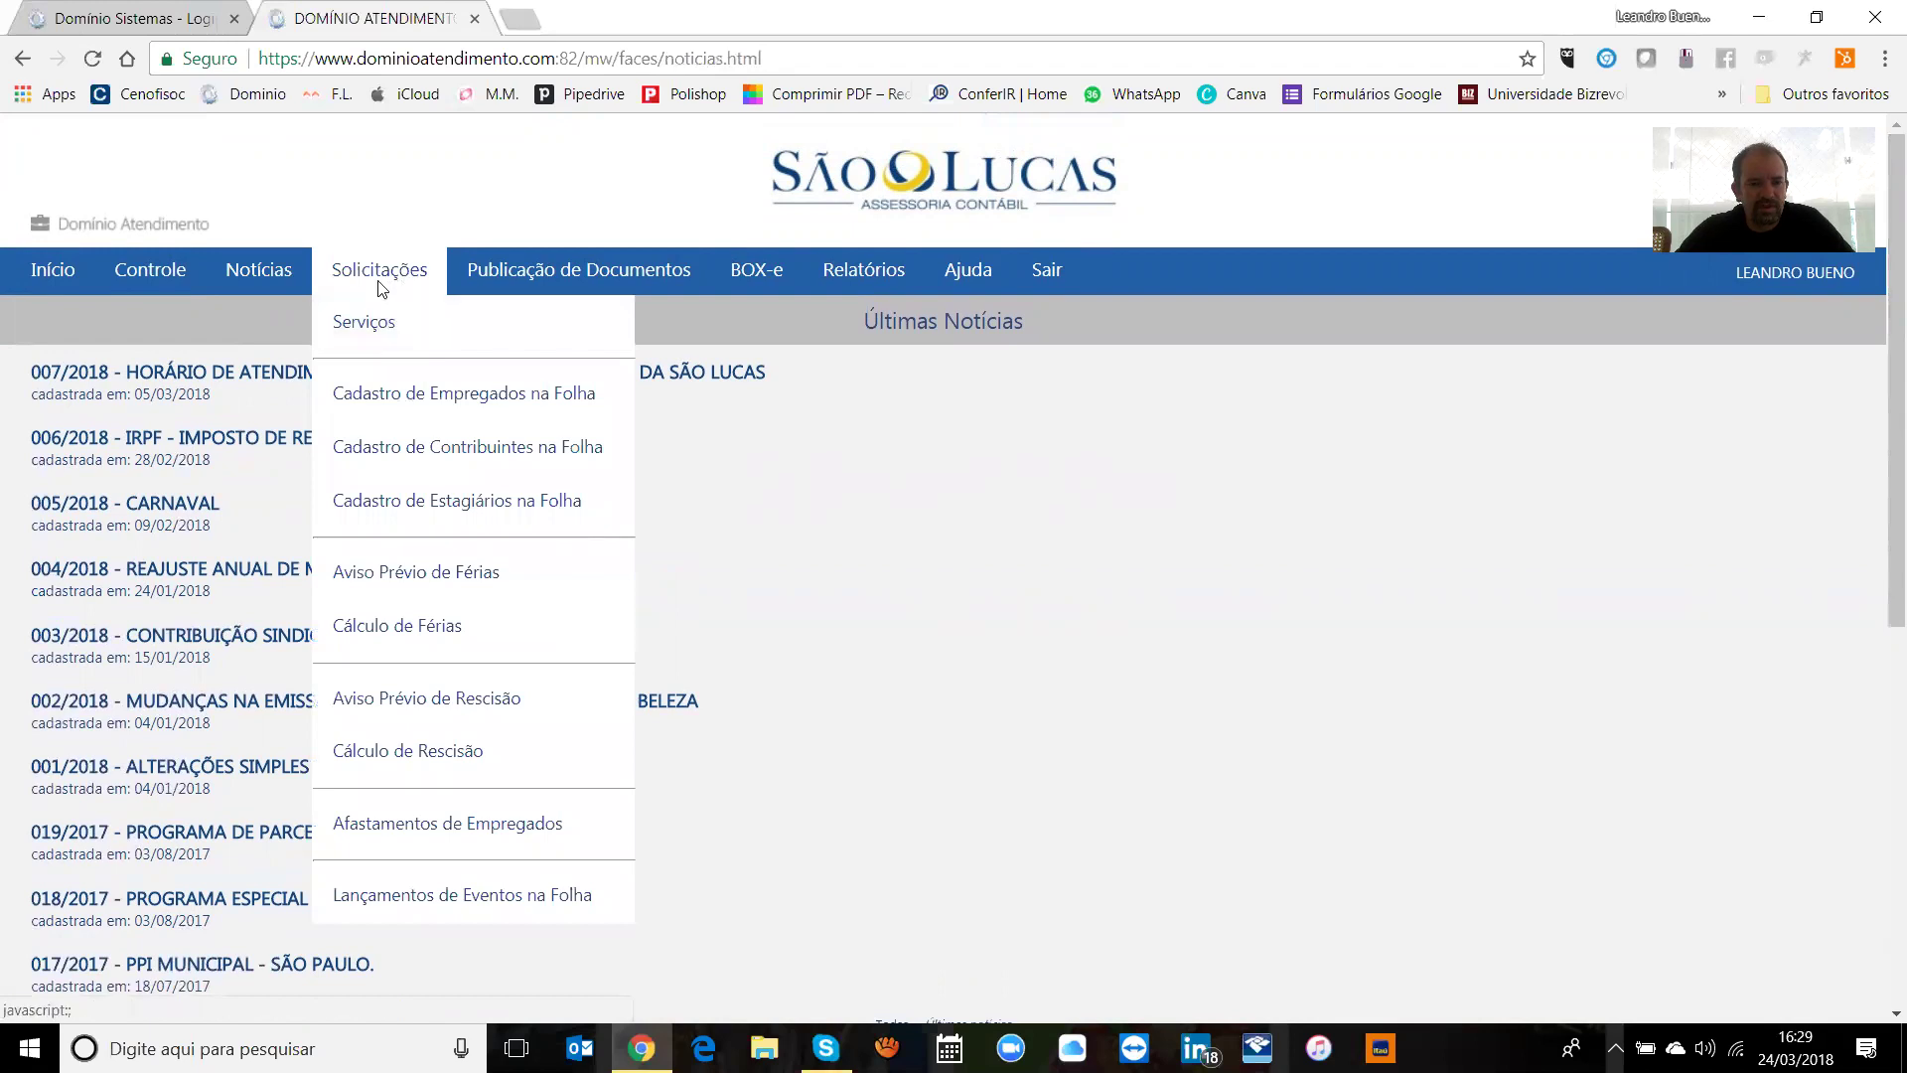
pyautogui.click(378, 338)
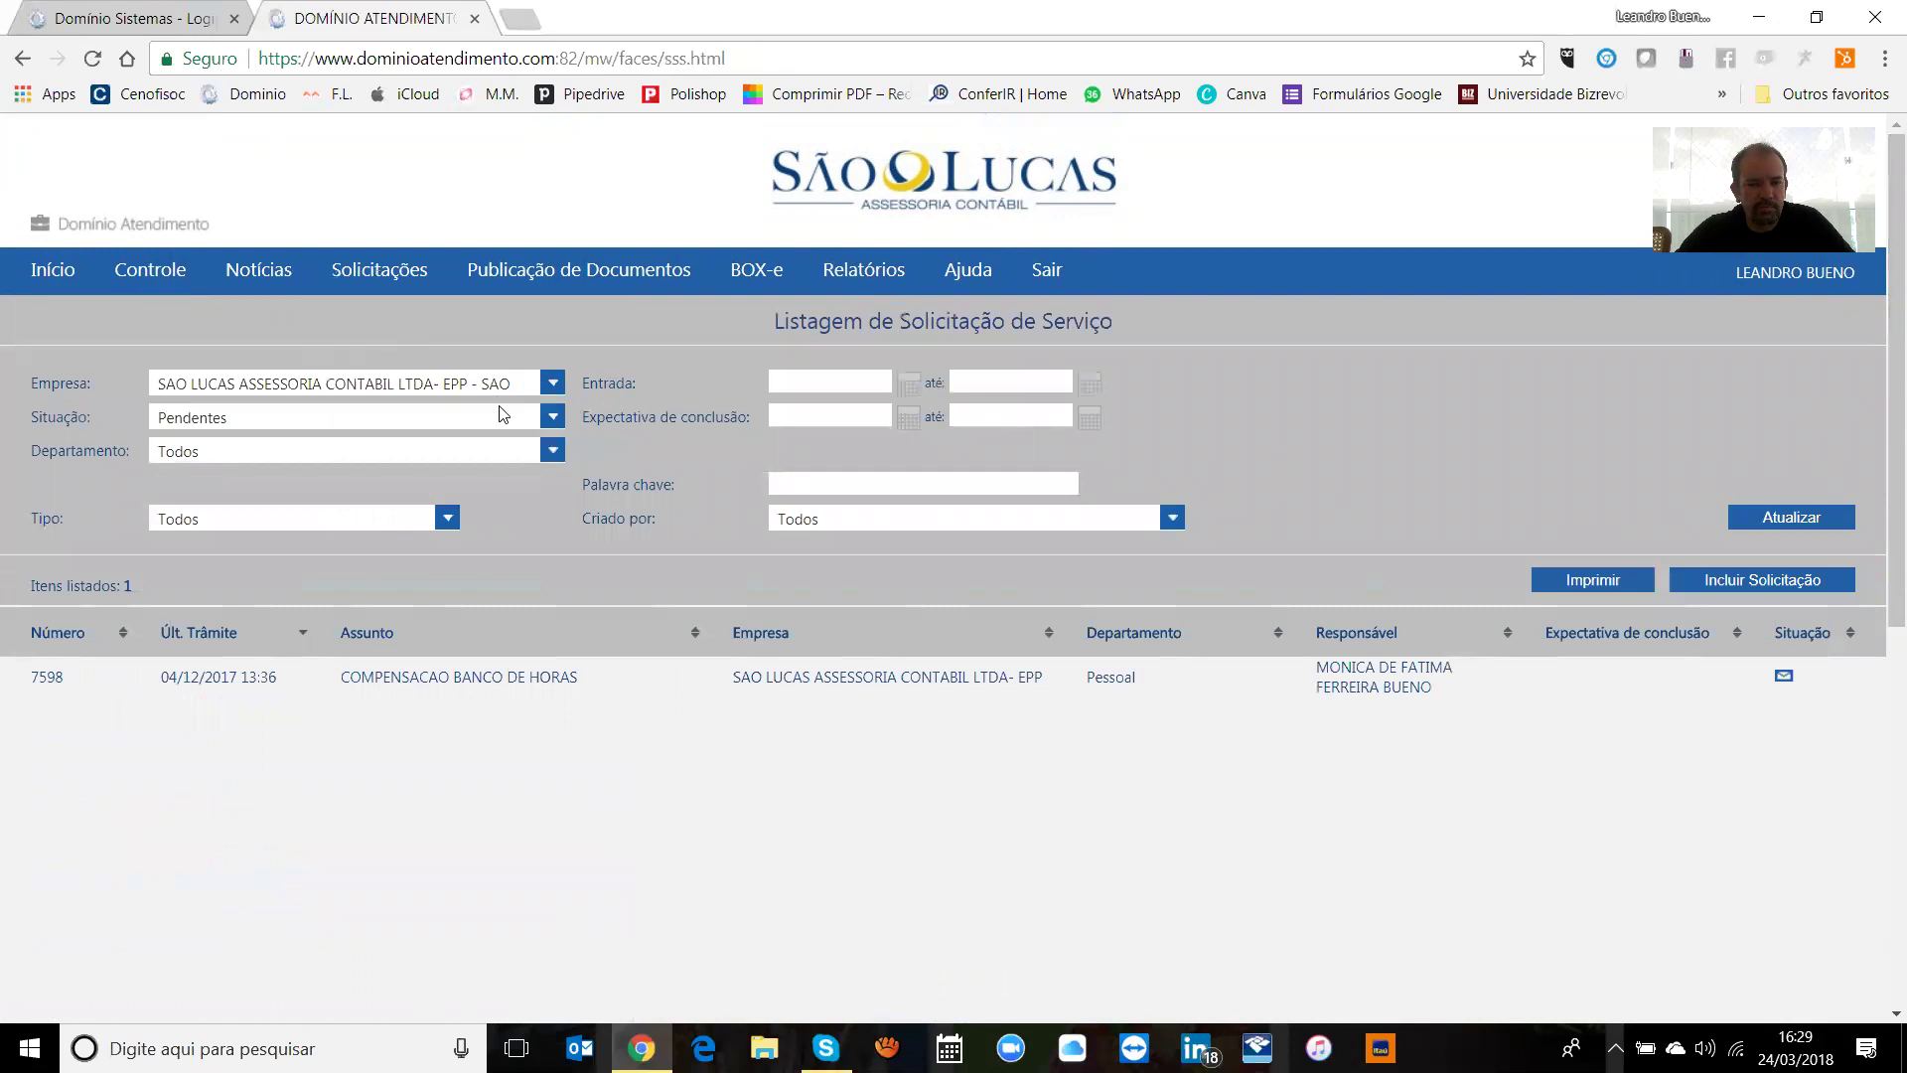
pyautogui.click(557, 416)
pyautogui.click(437, 438)
# Step: Start a new service request for Contabilidade with subject 'Balancete de Fevereiro de 2018'
pyautogui.click(1756, 578)
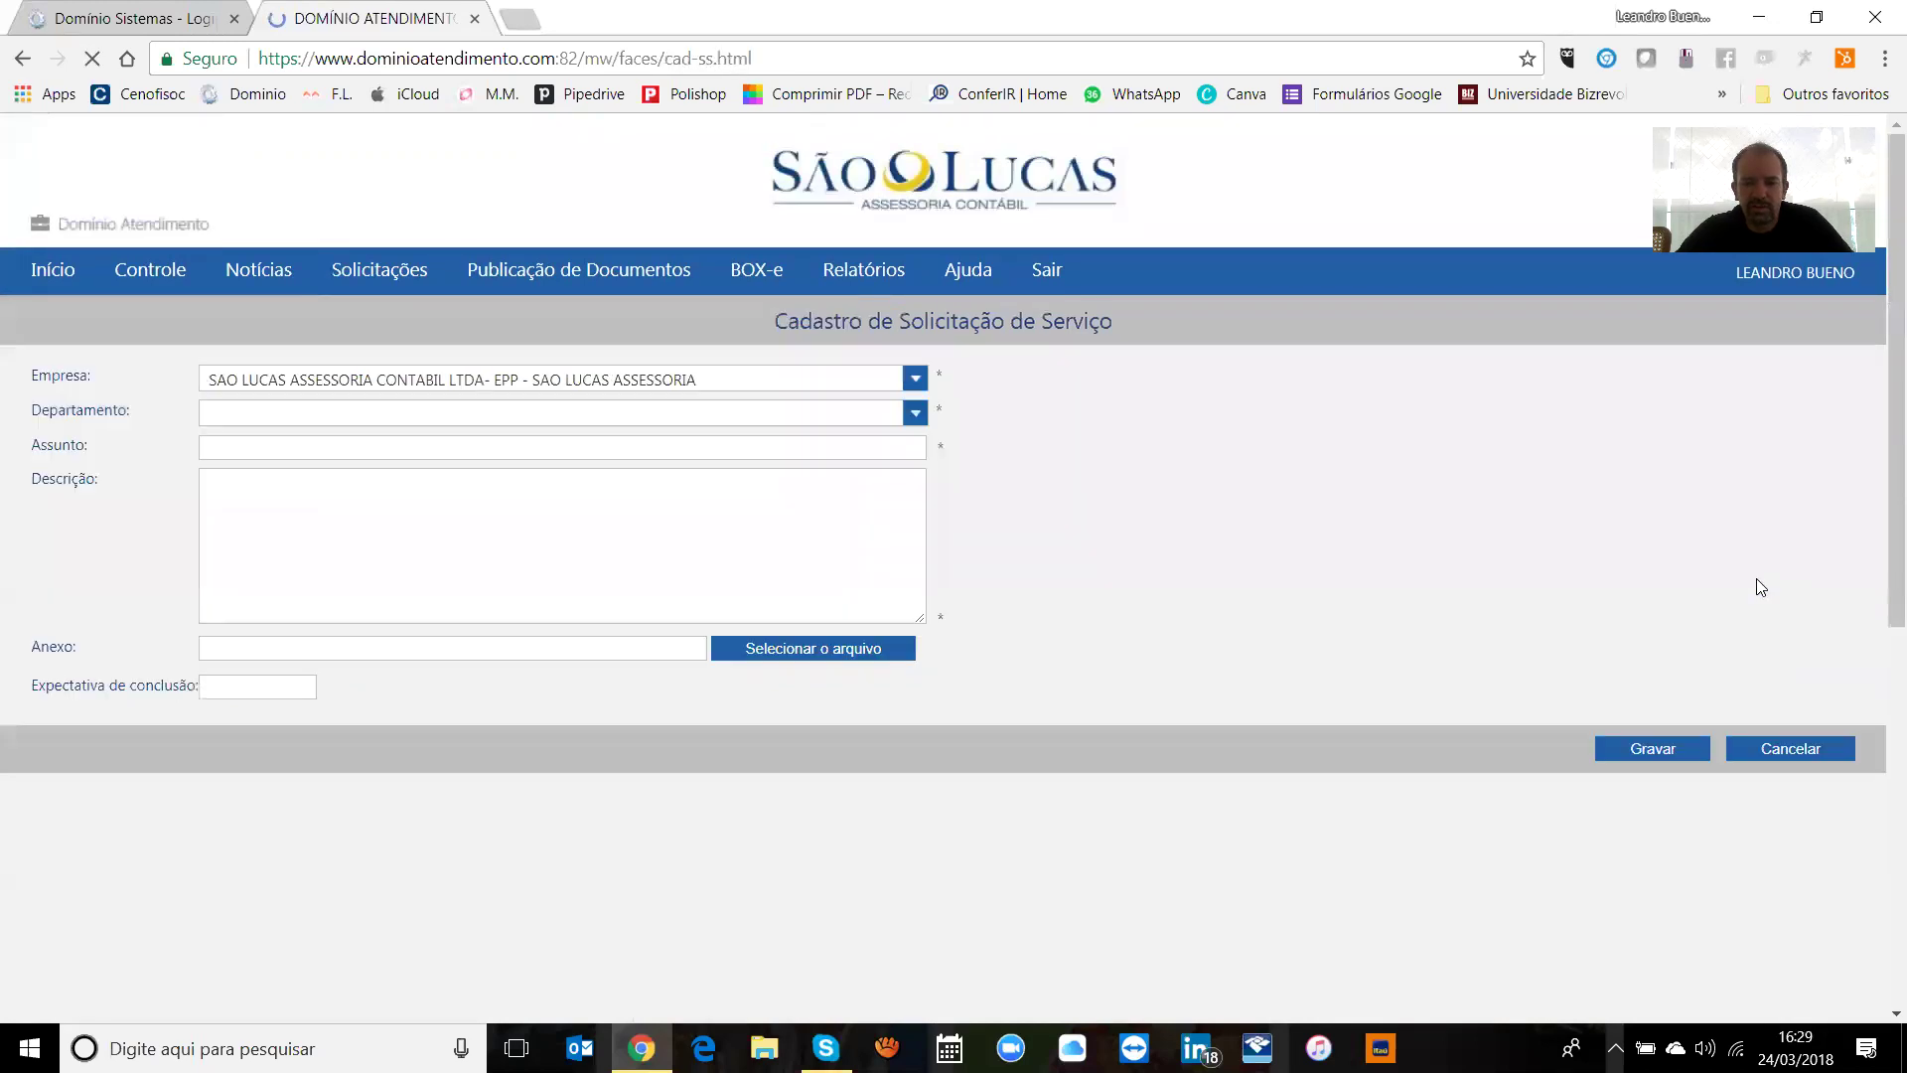
pyautogui.click(645, 414)
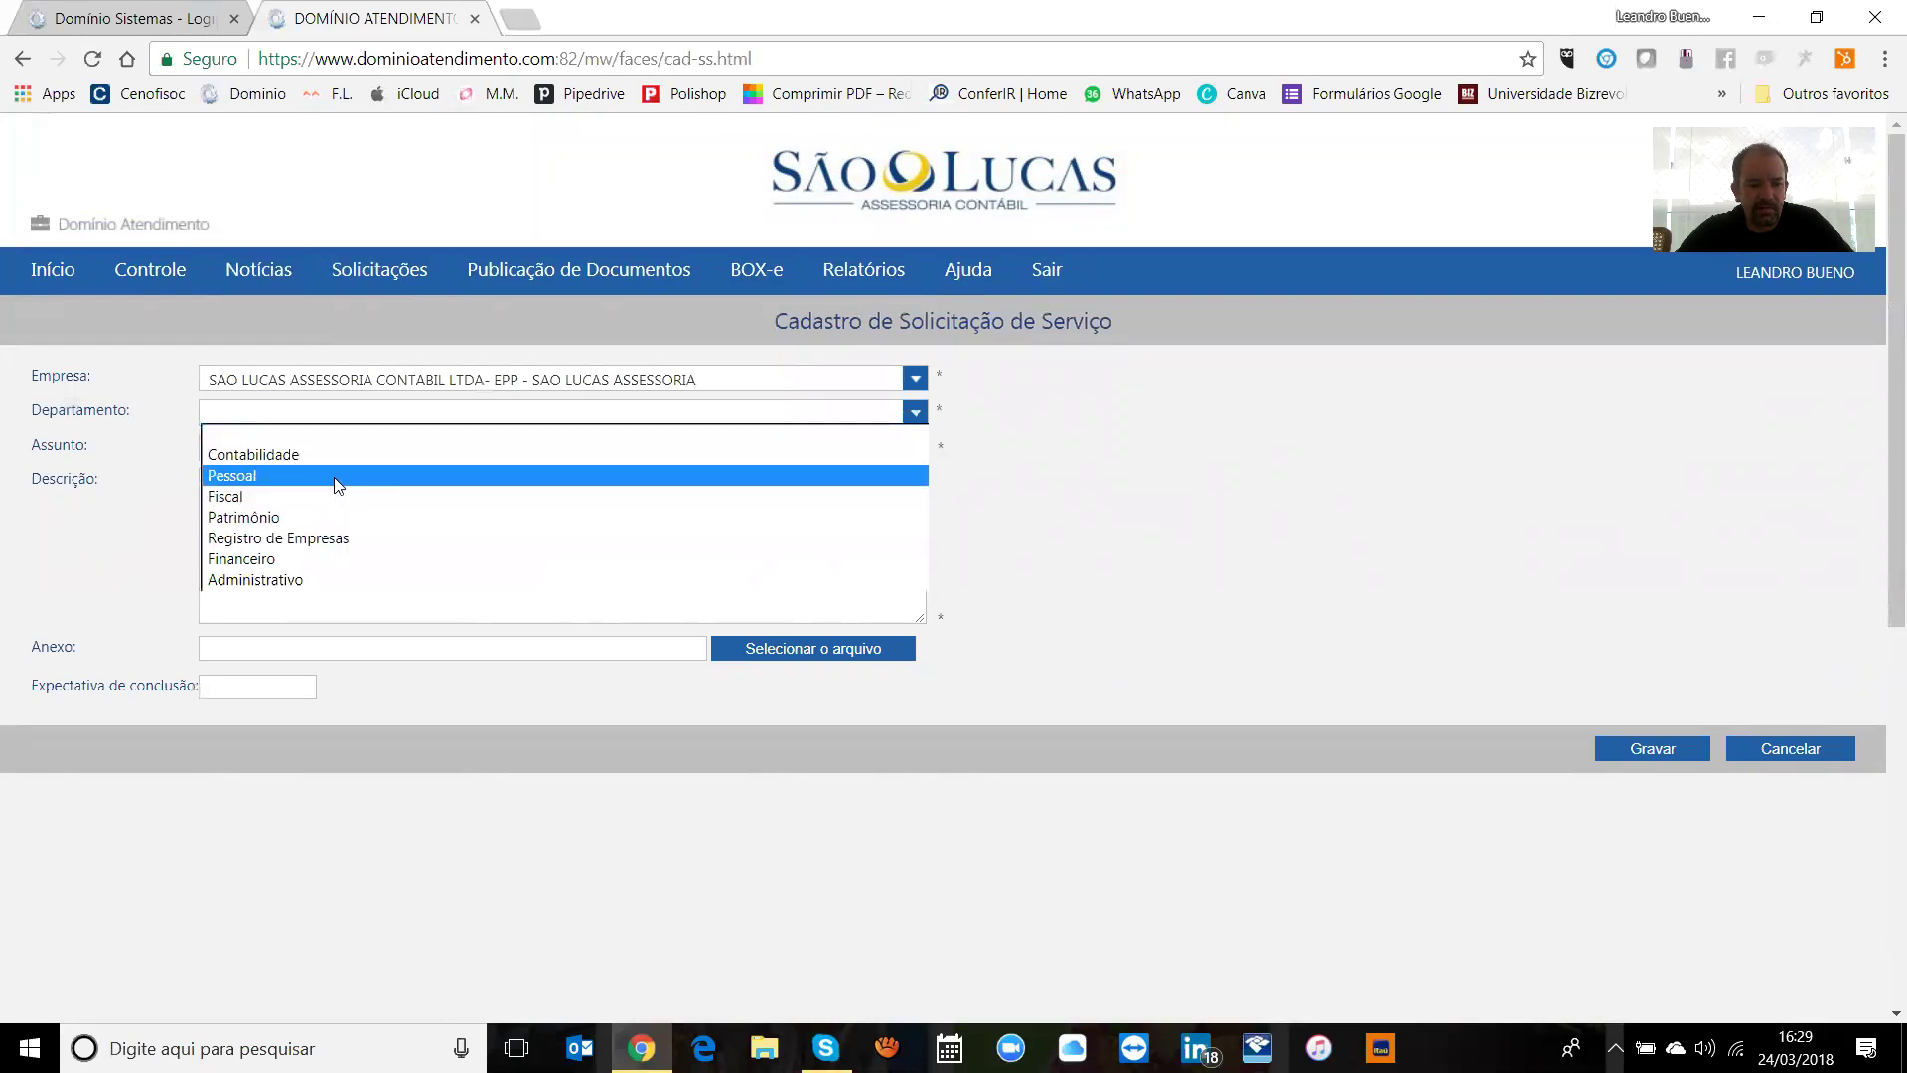
pyautogui.click(274, 455)
pyautogui.click(284, 452)
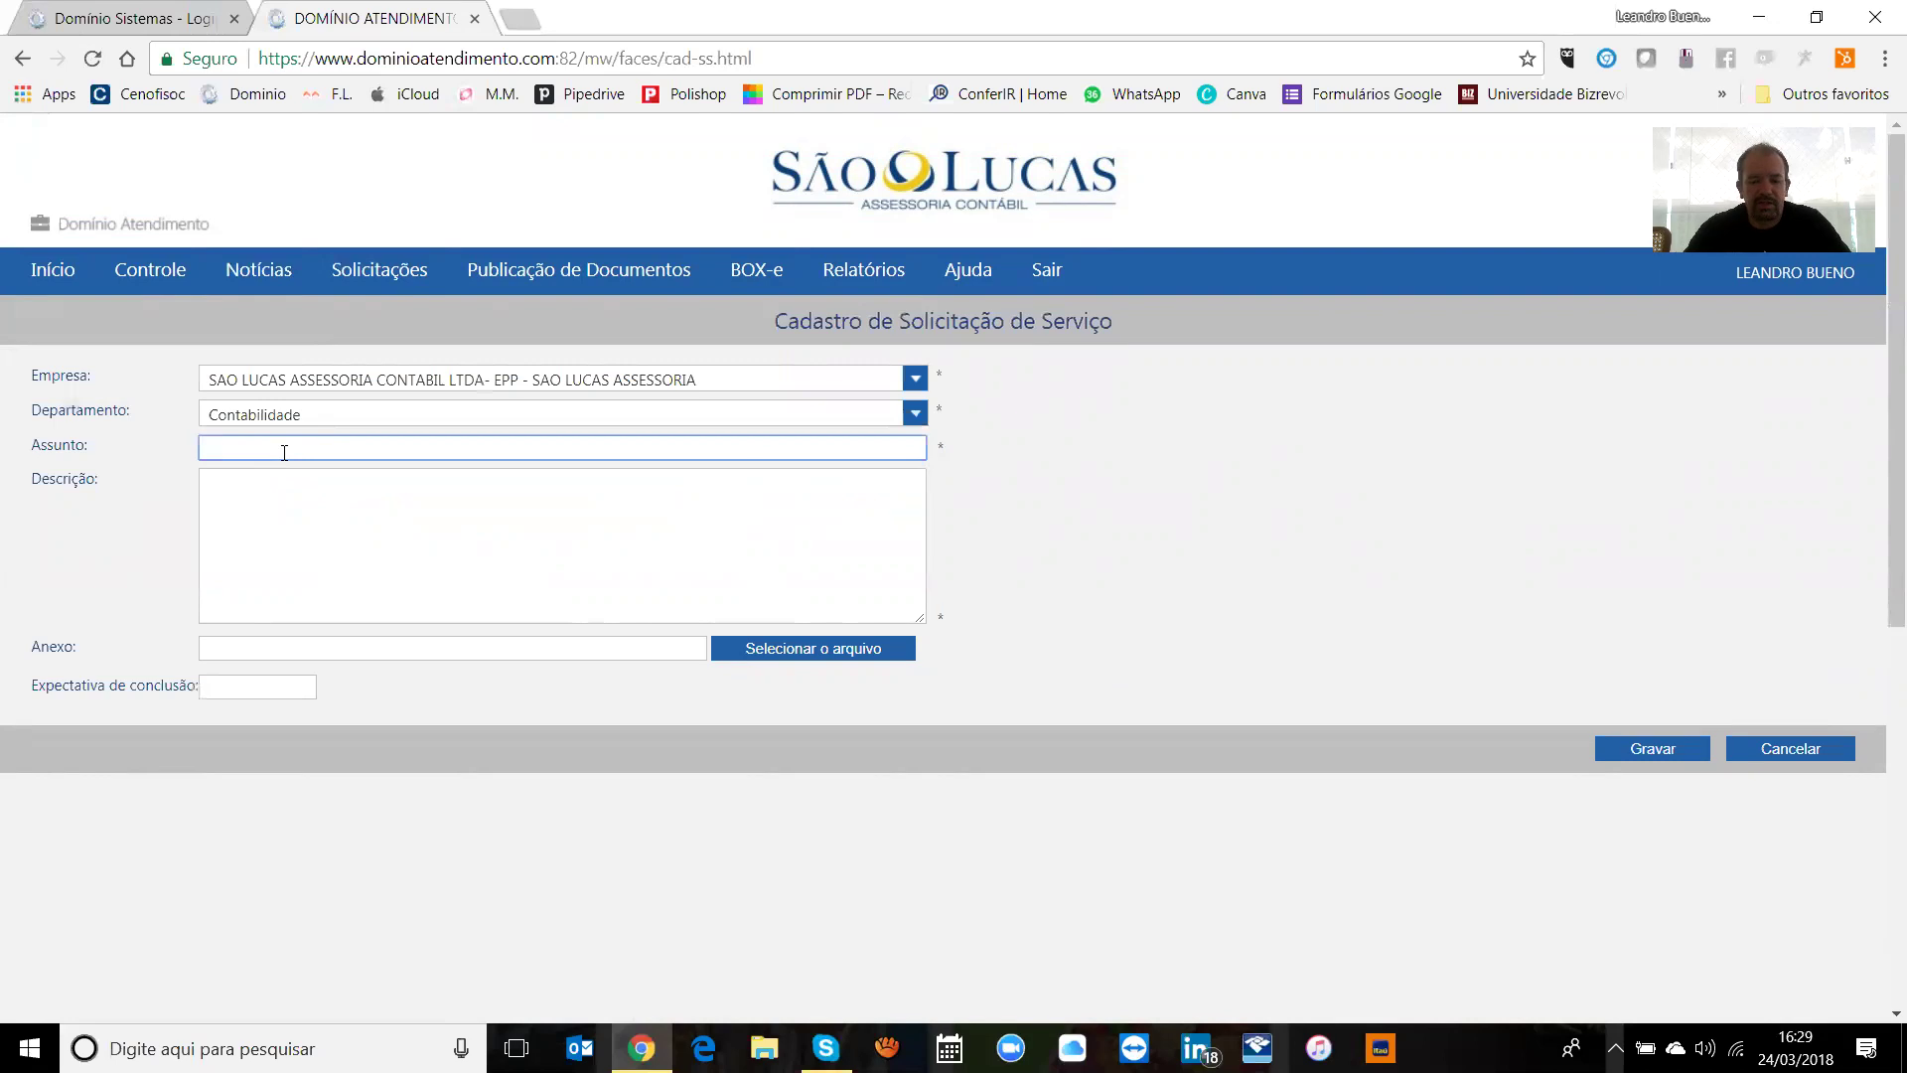
pyautogui.write('Balanço')
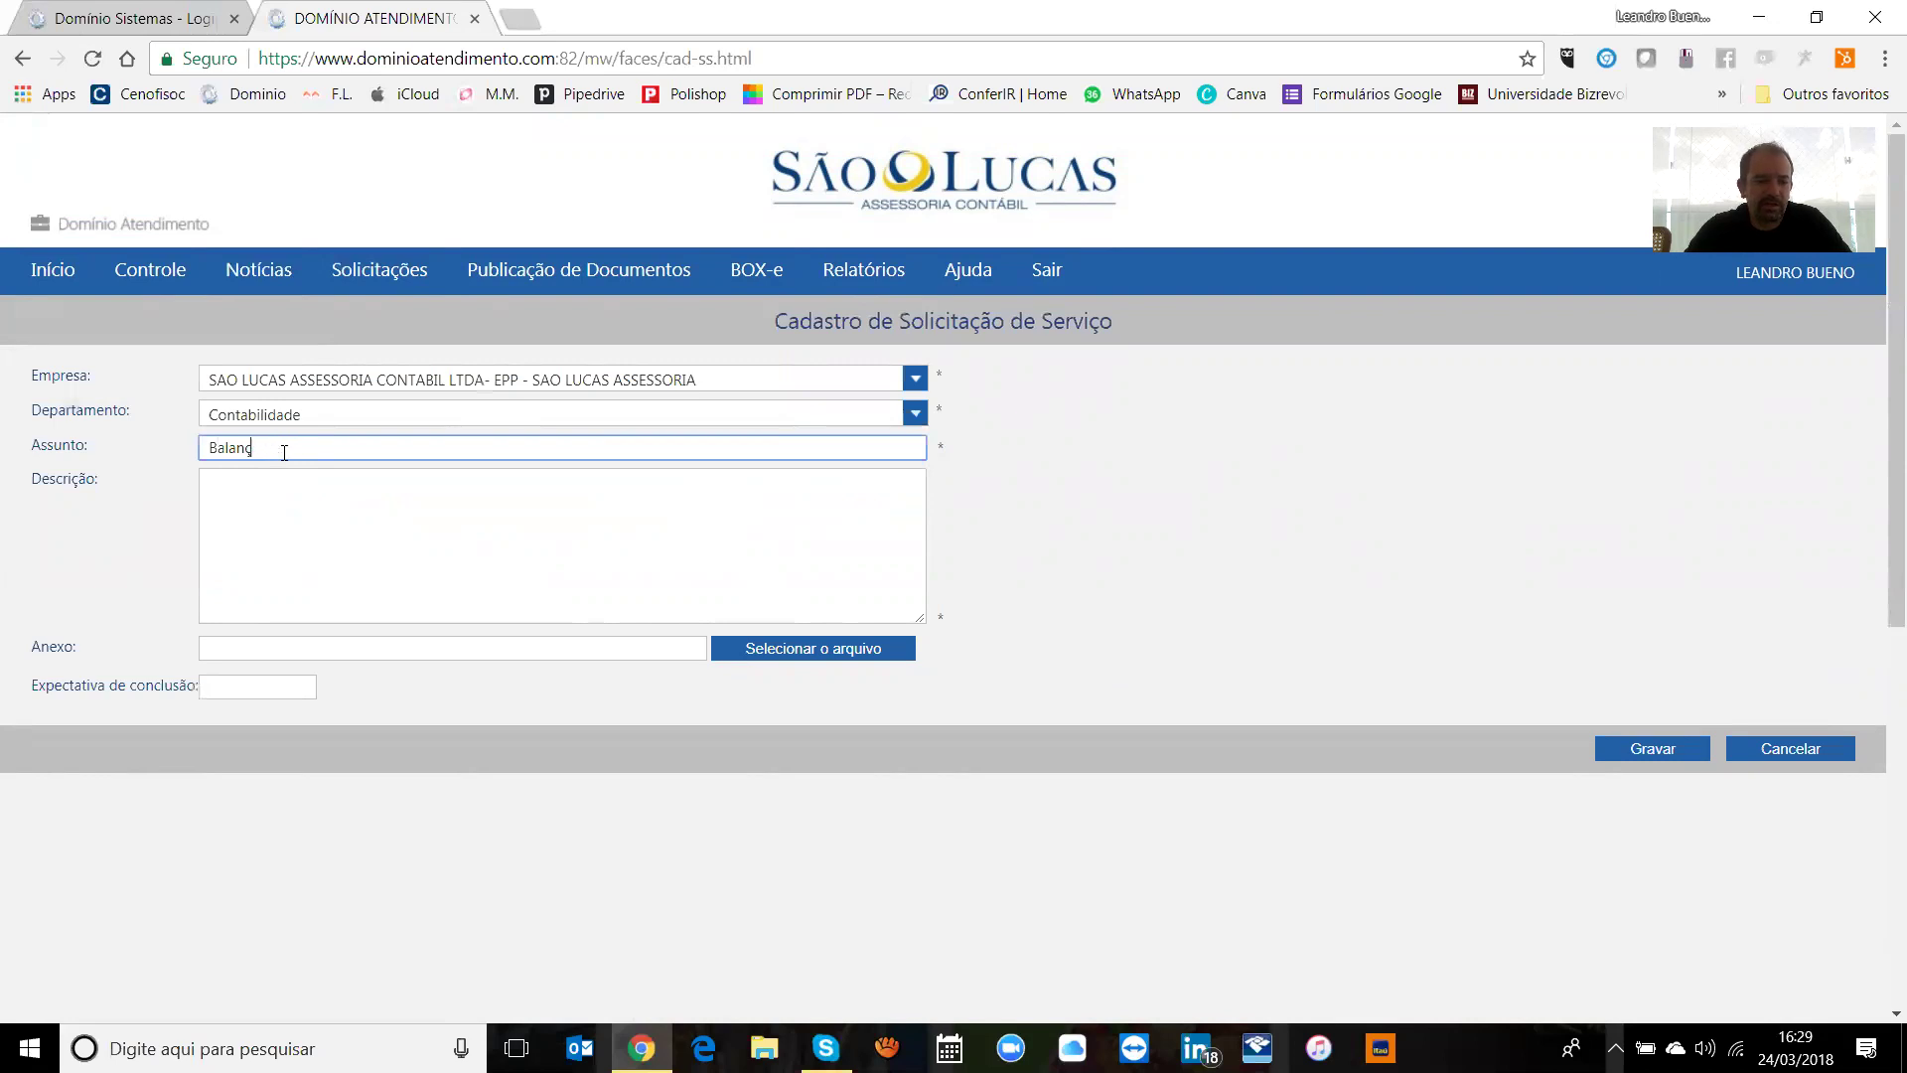
pyautogui.write('ete de Fevereiro de 2018')
# Step: Write the request description and set the expected completion date to 31/03/2018
pyautogui.click(276, 526)
pyautogui.write('favor encaminahr balancete')
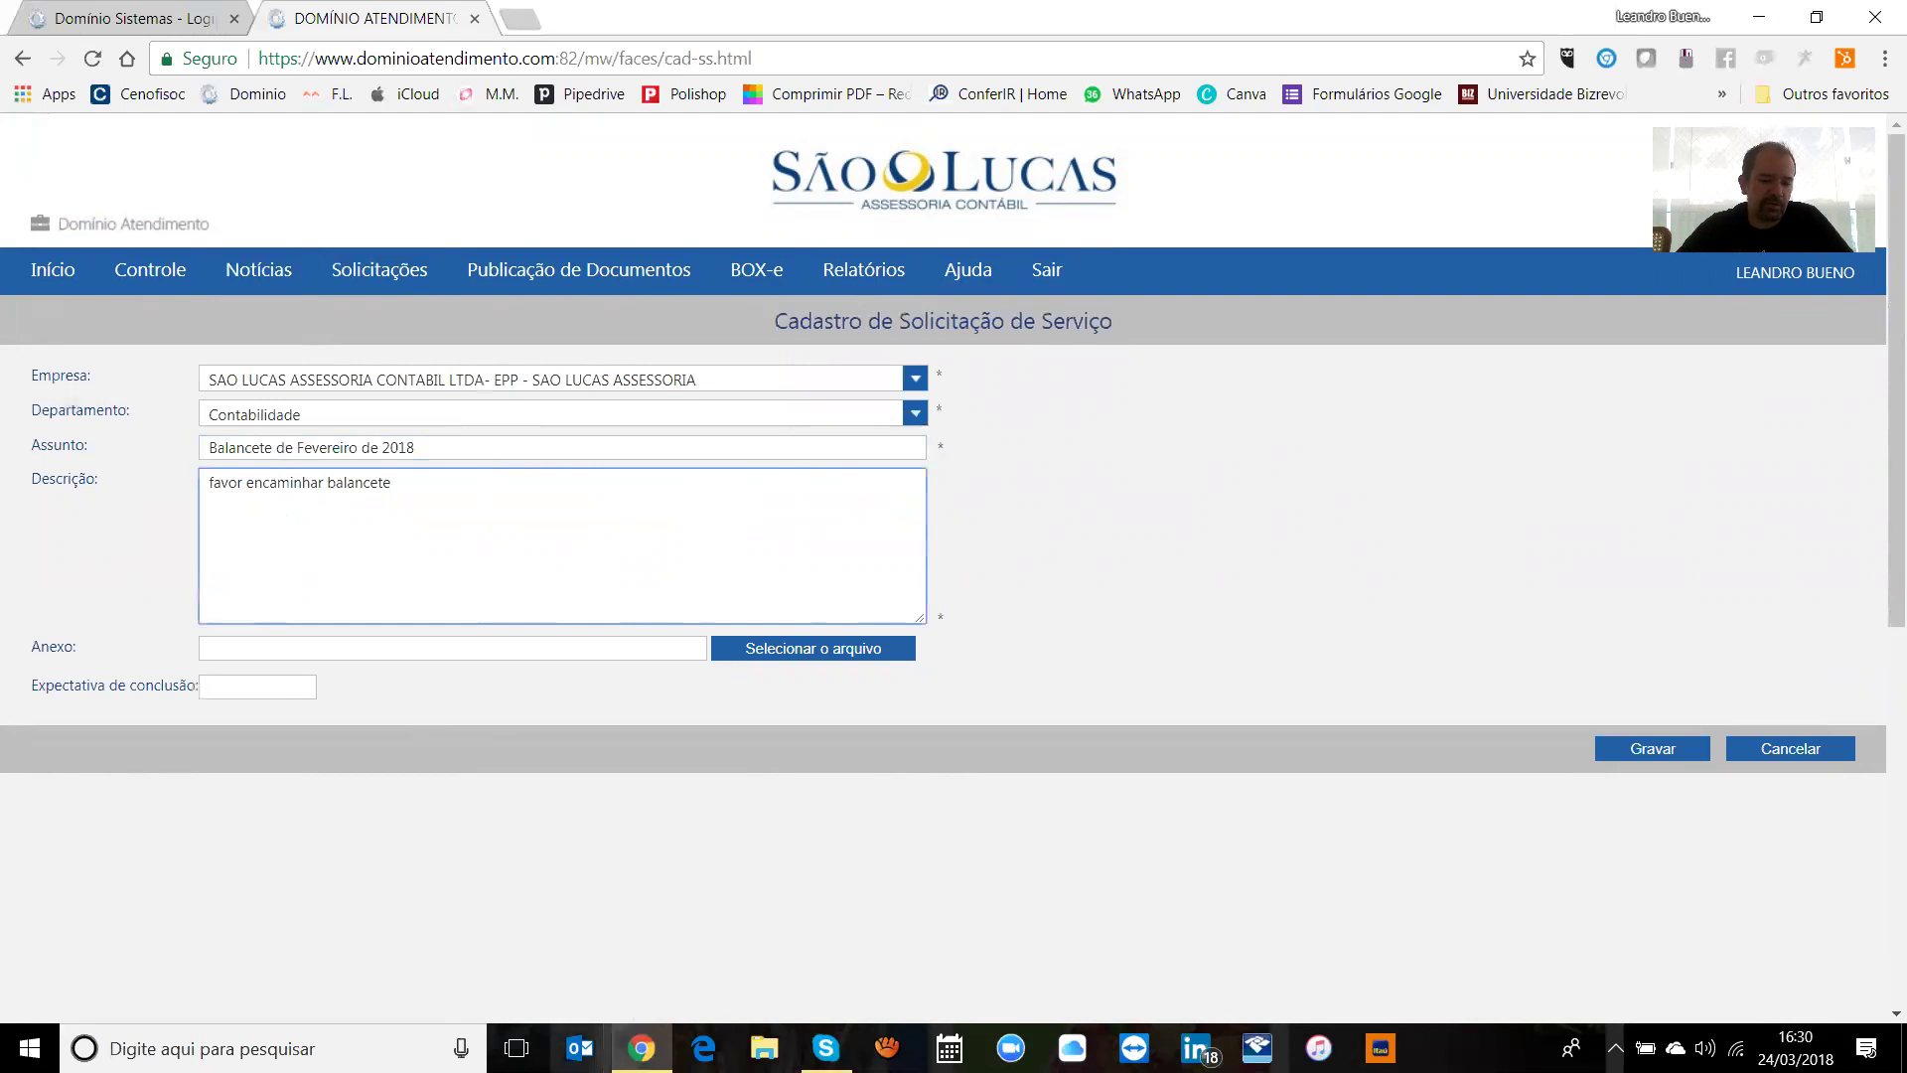
pyautogui.click(580, 1048)
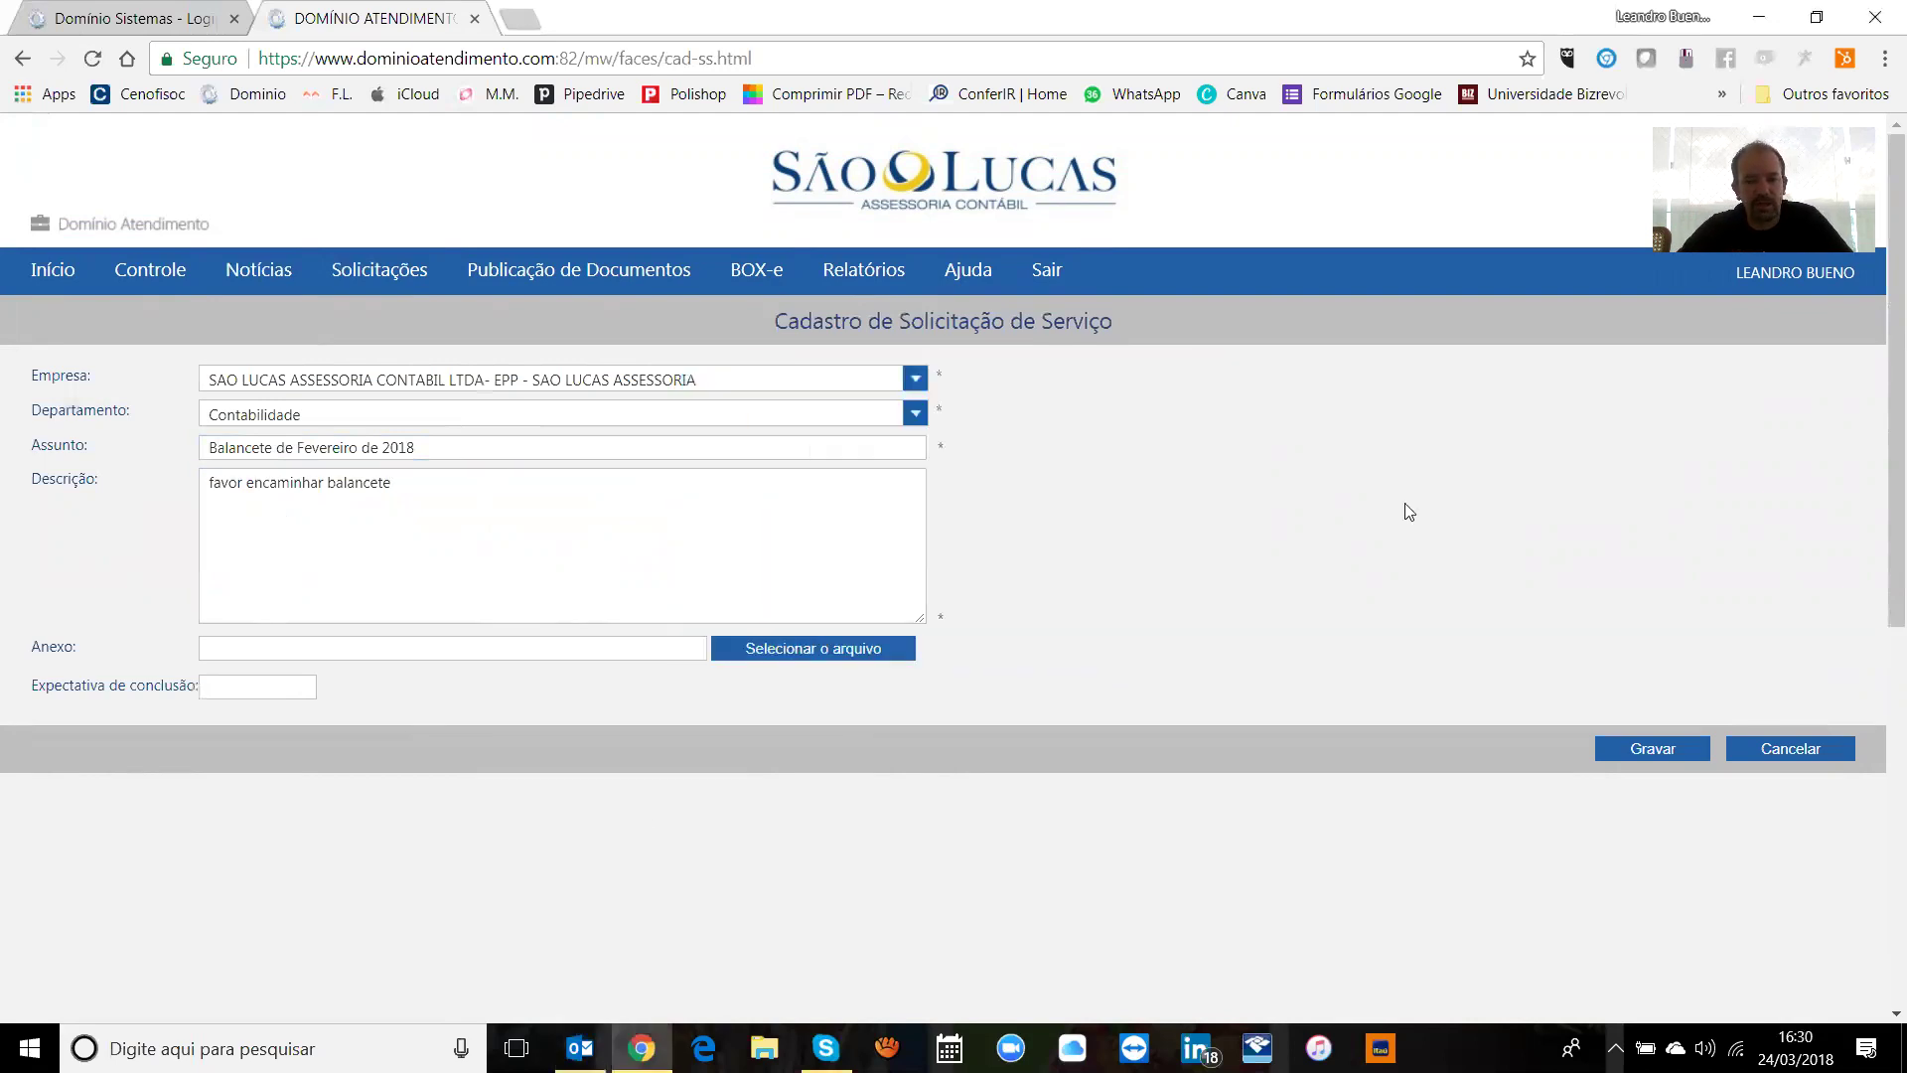
pyautogui.click(281, 685)
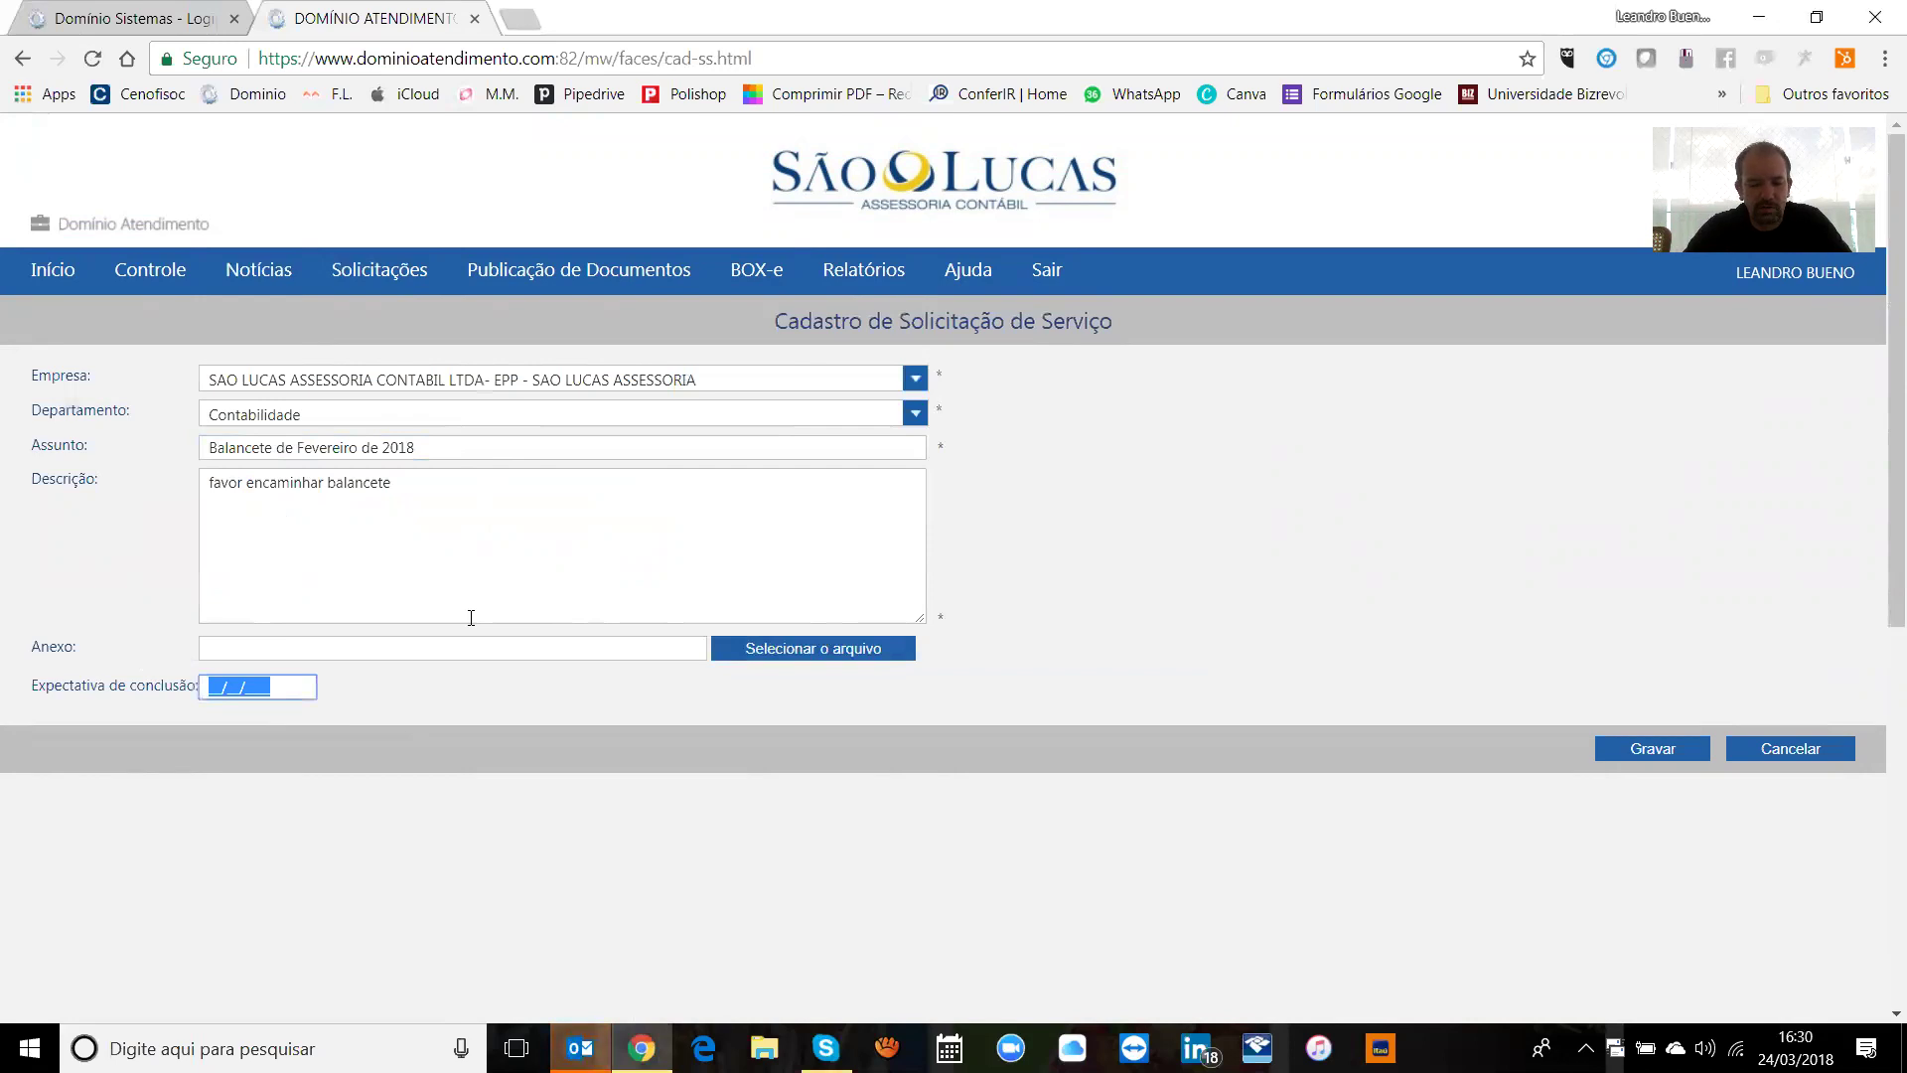
pyautogui.write('31/03/20')
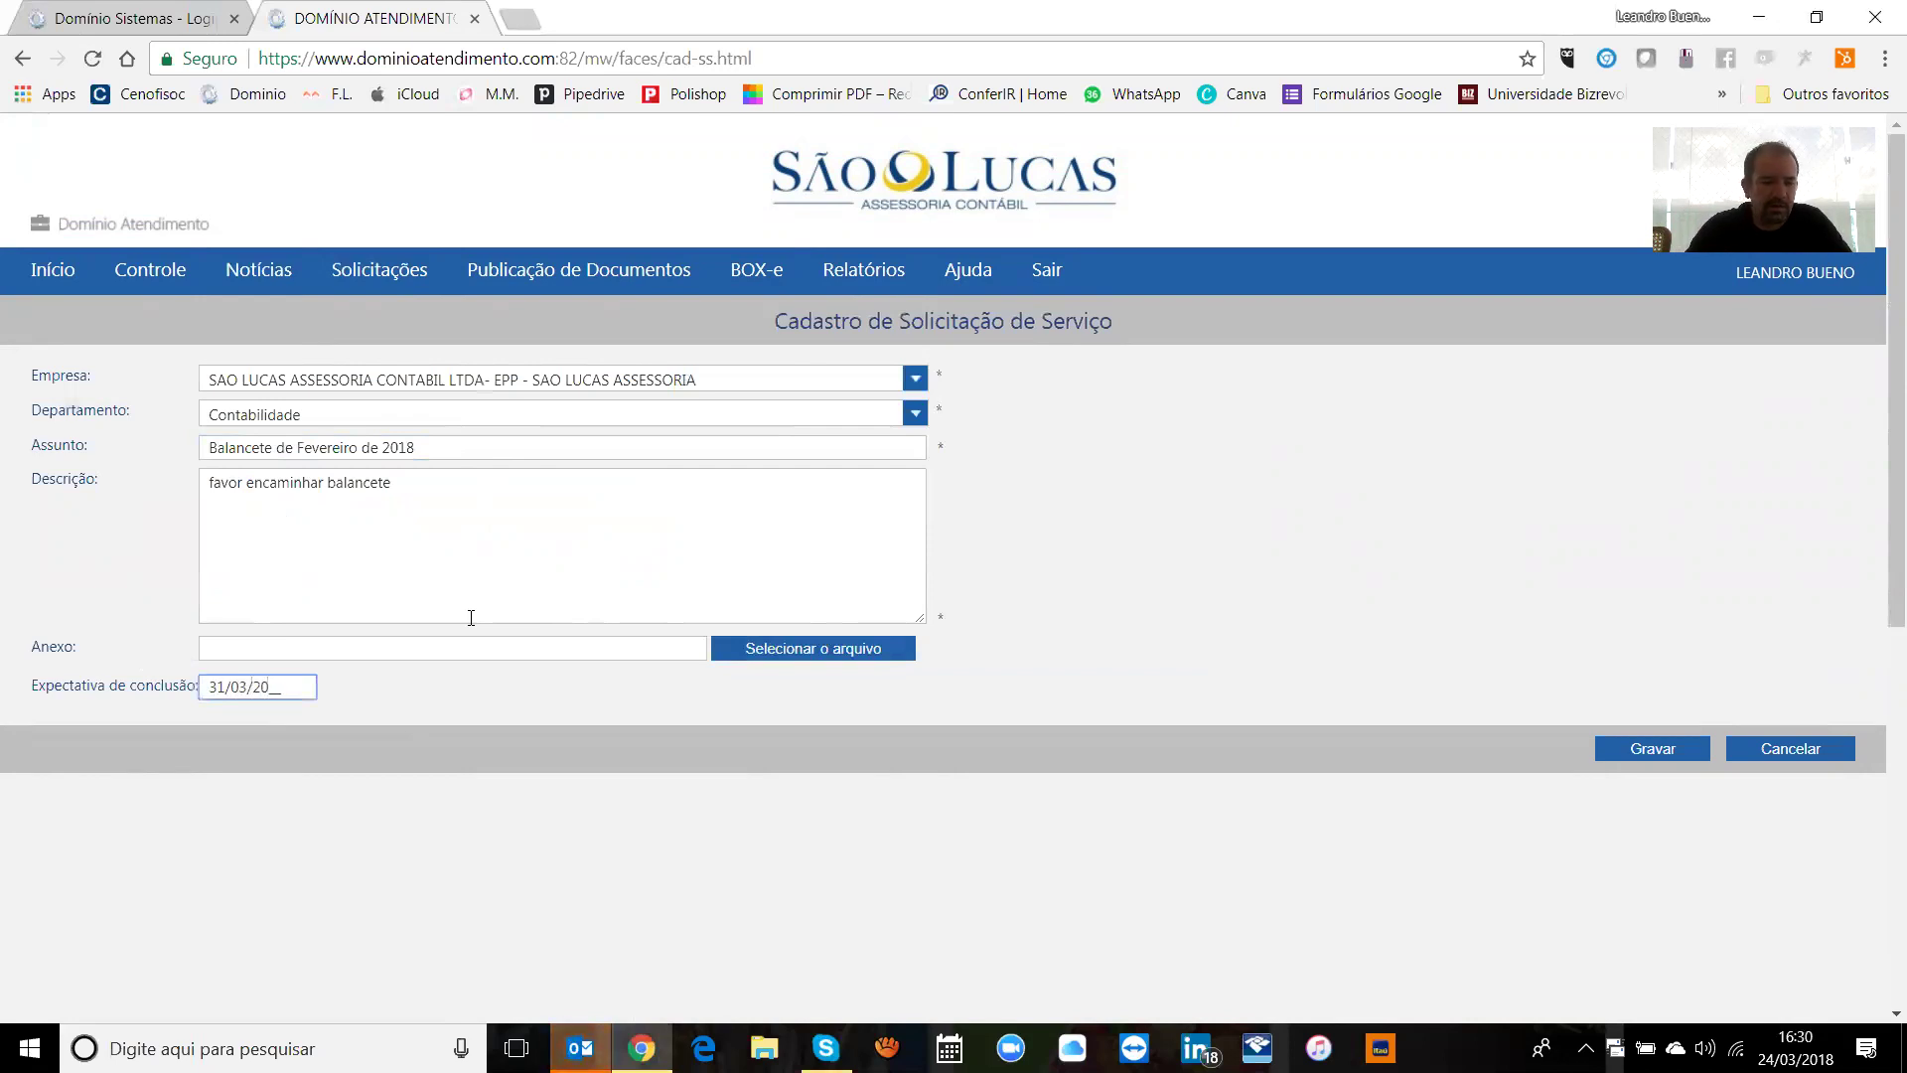
pyautogui.write('18')
pyautogui.press('Tab')
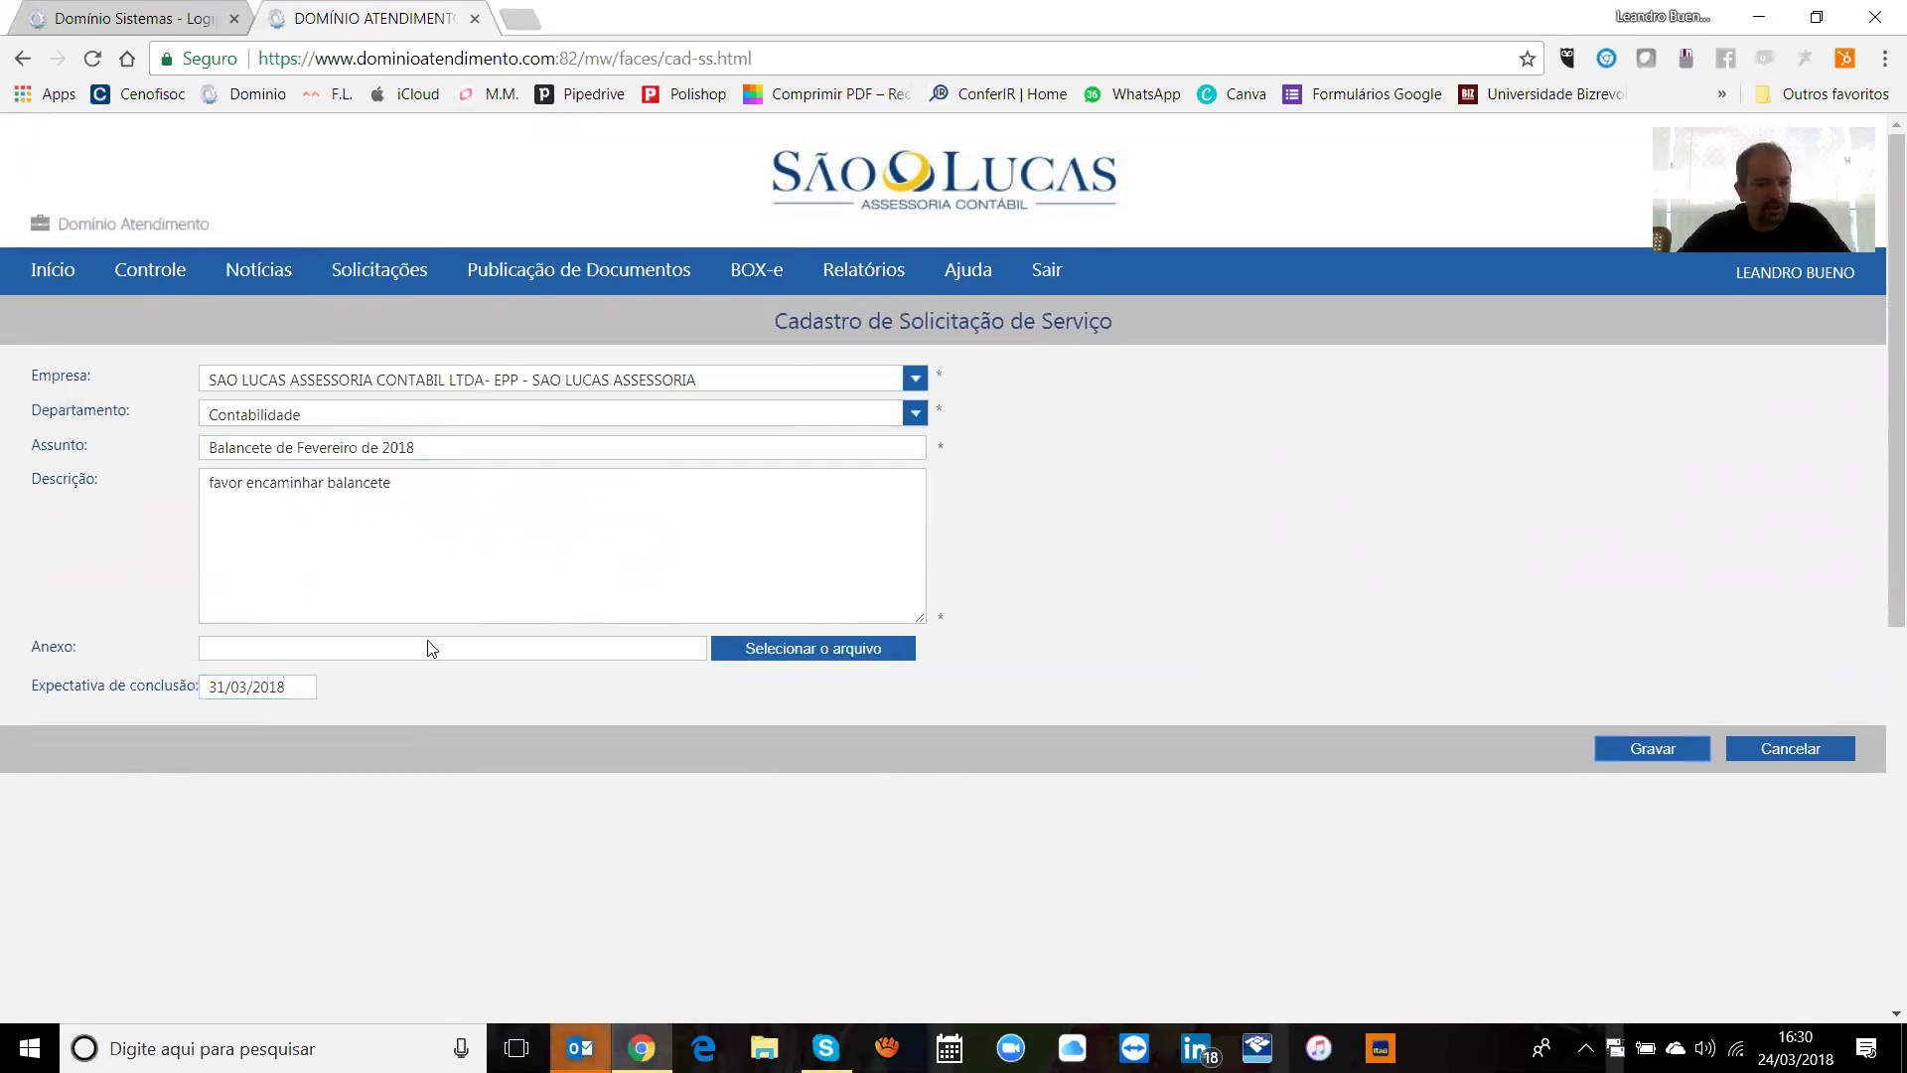
# Step: Attach IRPF 2018-2.pdf from the desktop to the service request as irpf20182.pdf
pyautogui.click(824, 652)
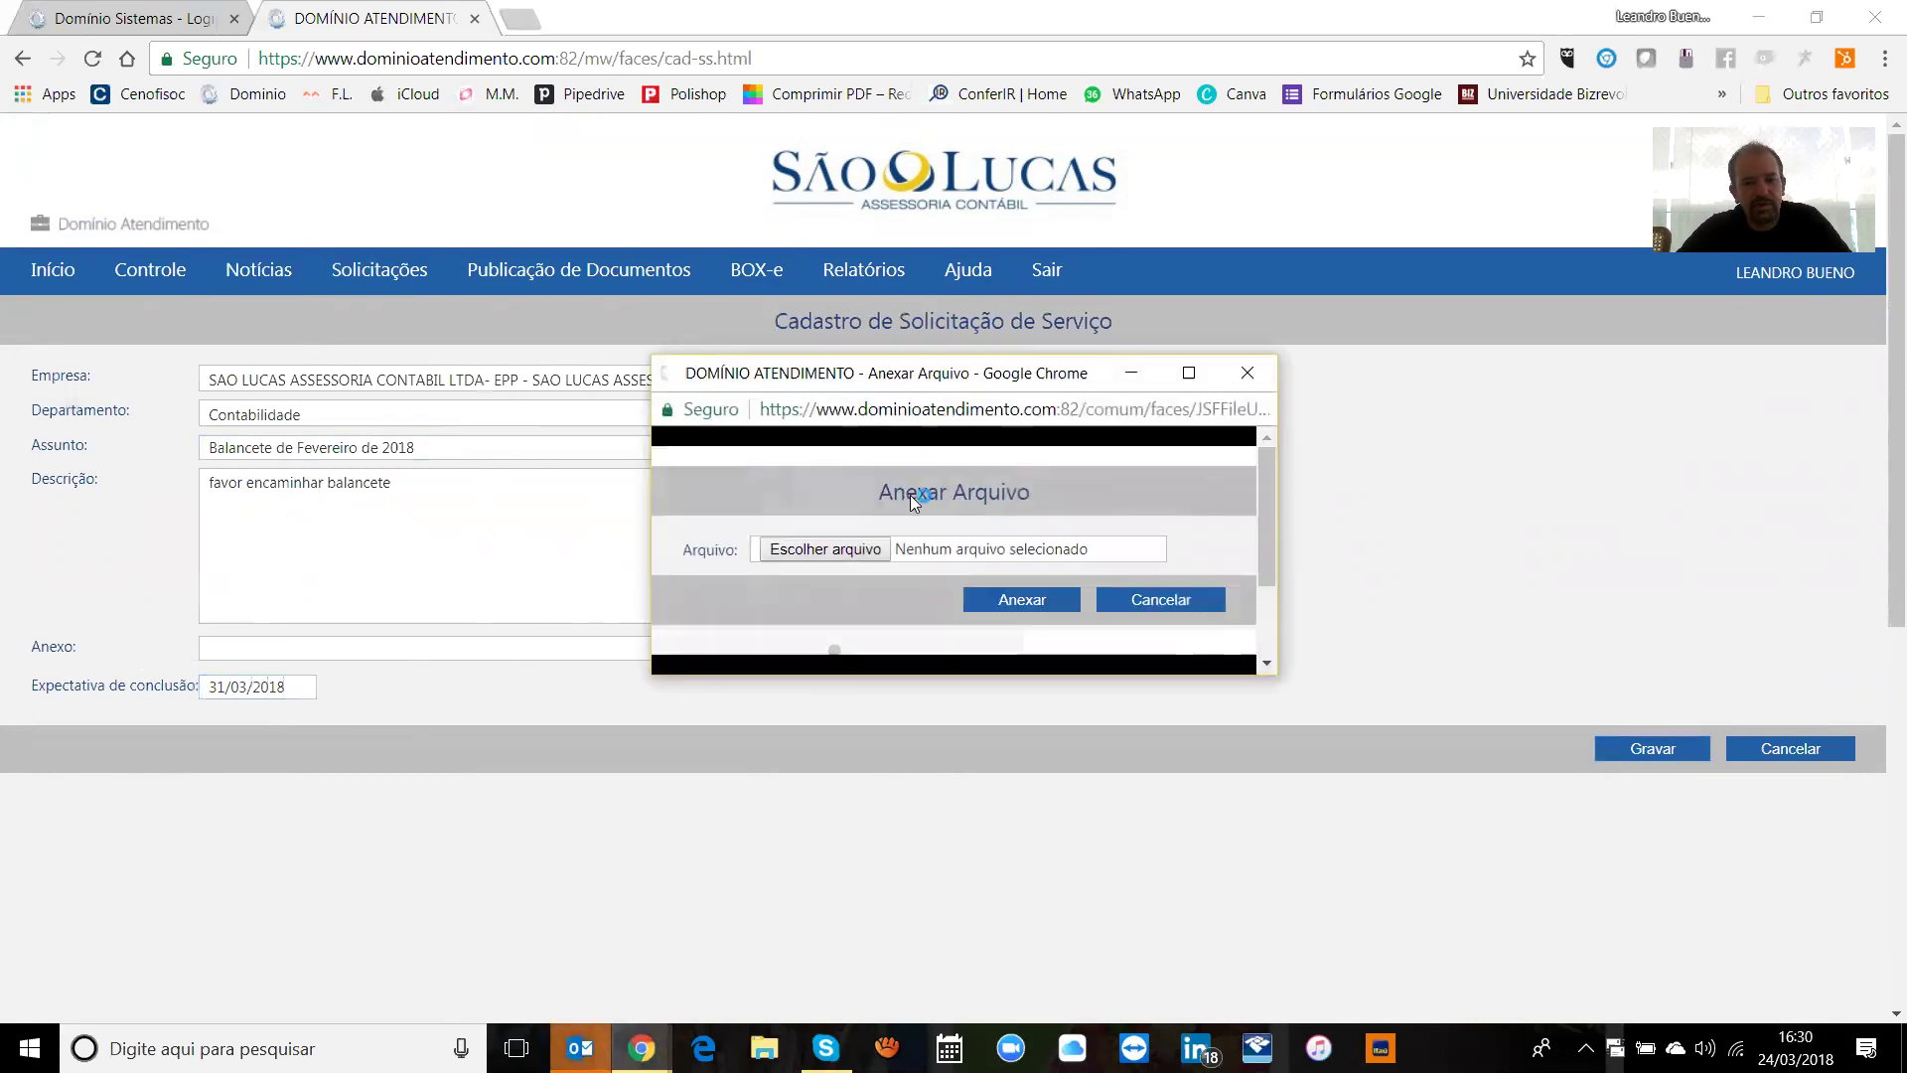
pyautogui.click(860, 554)
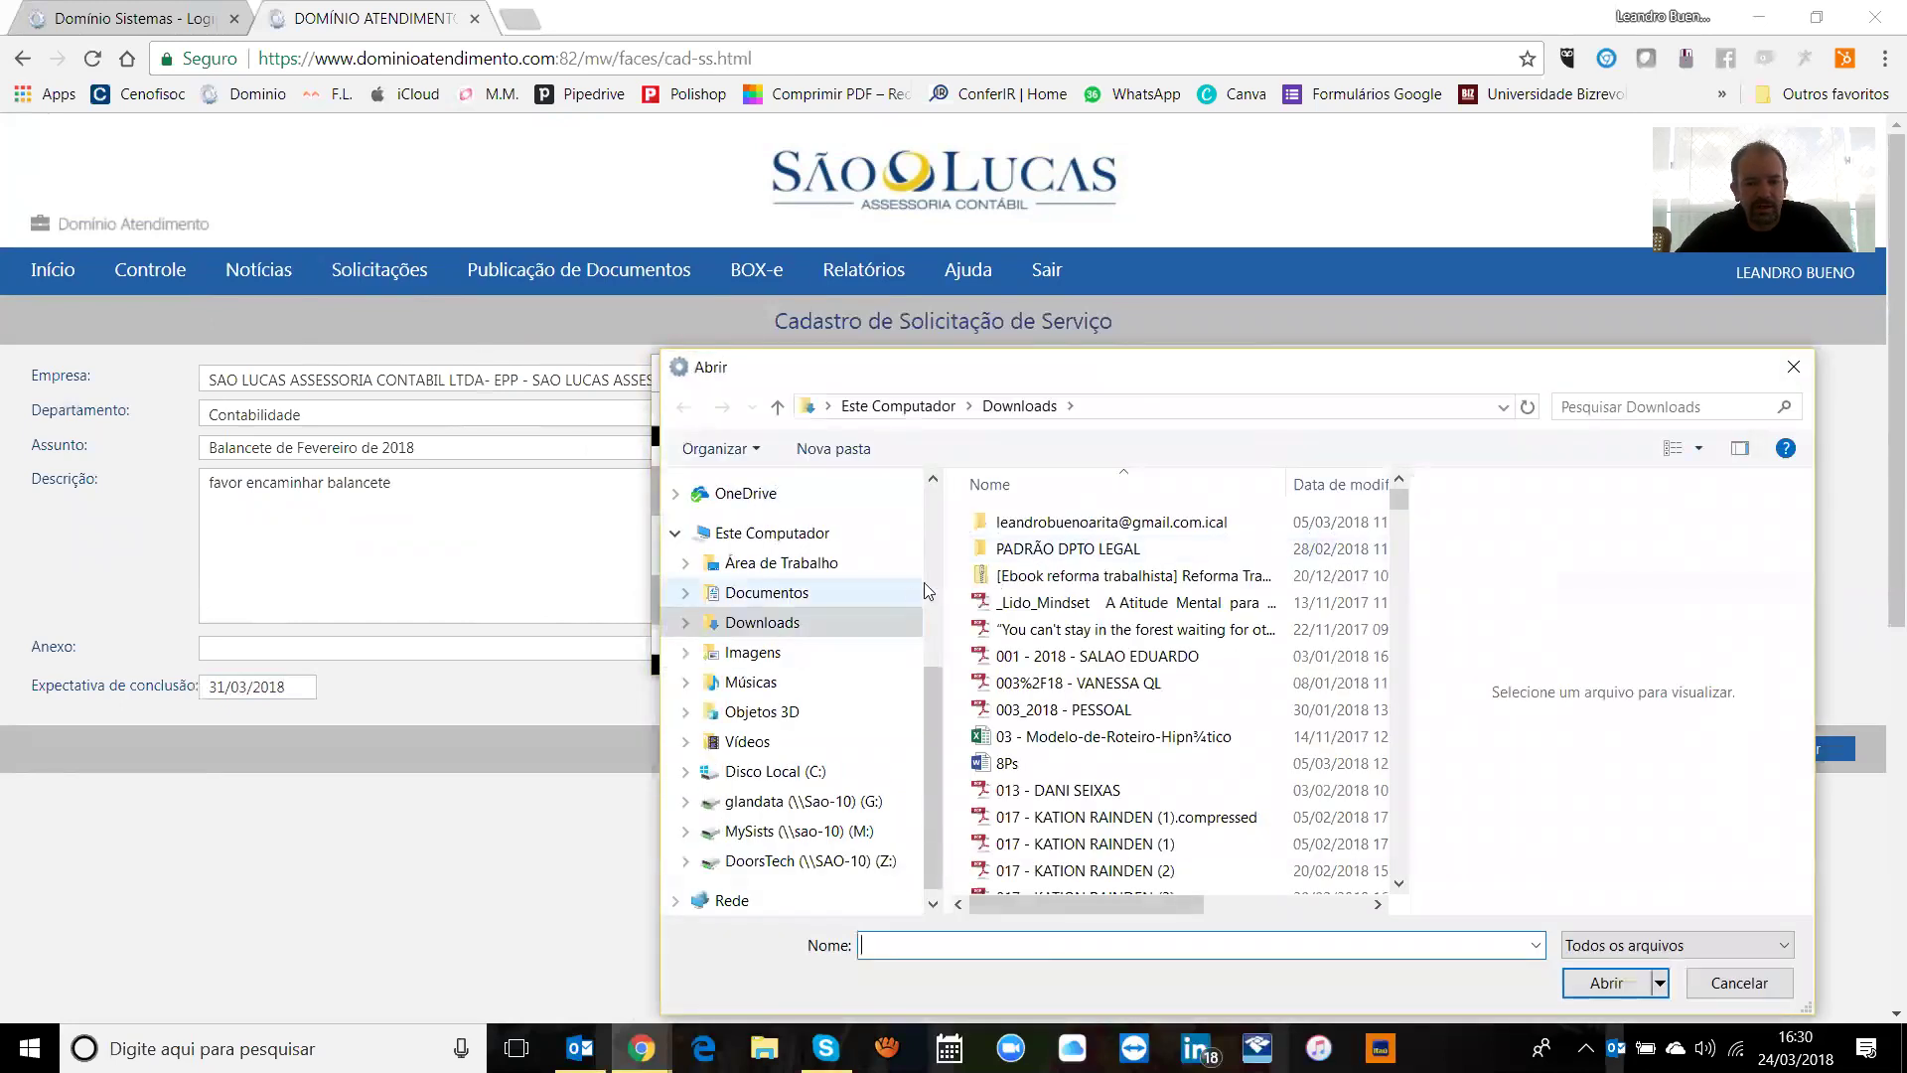
pyautogui.click(823, 564)
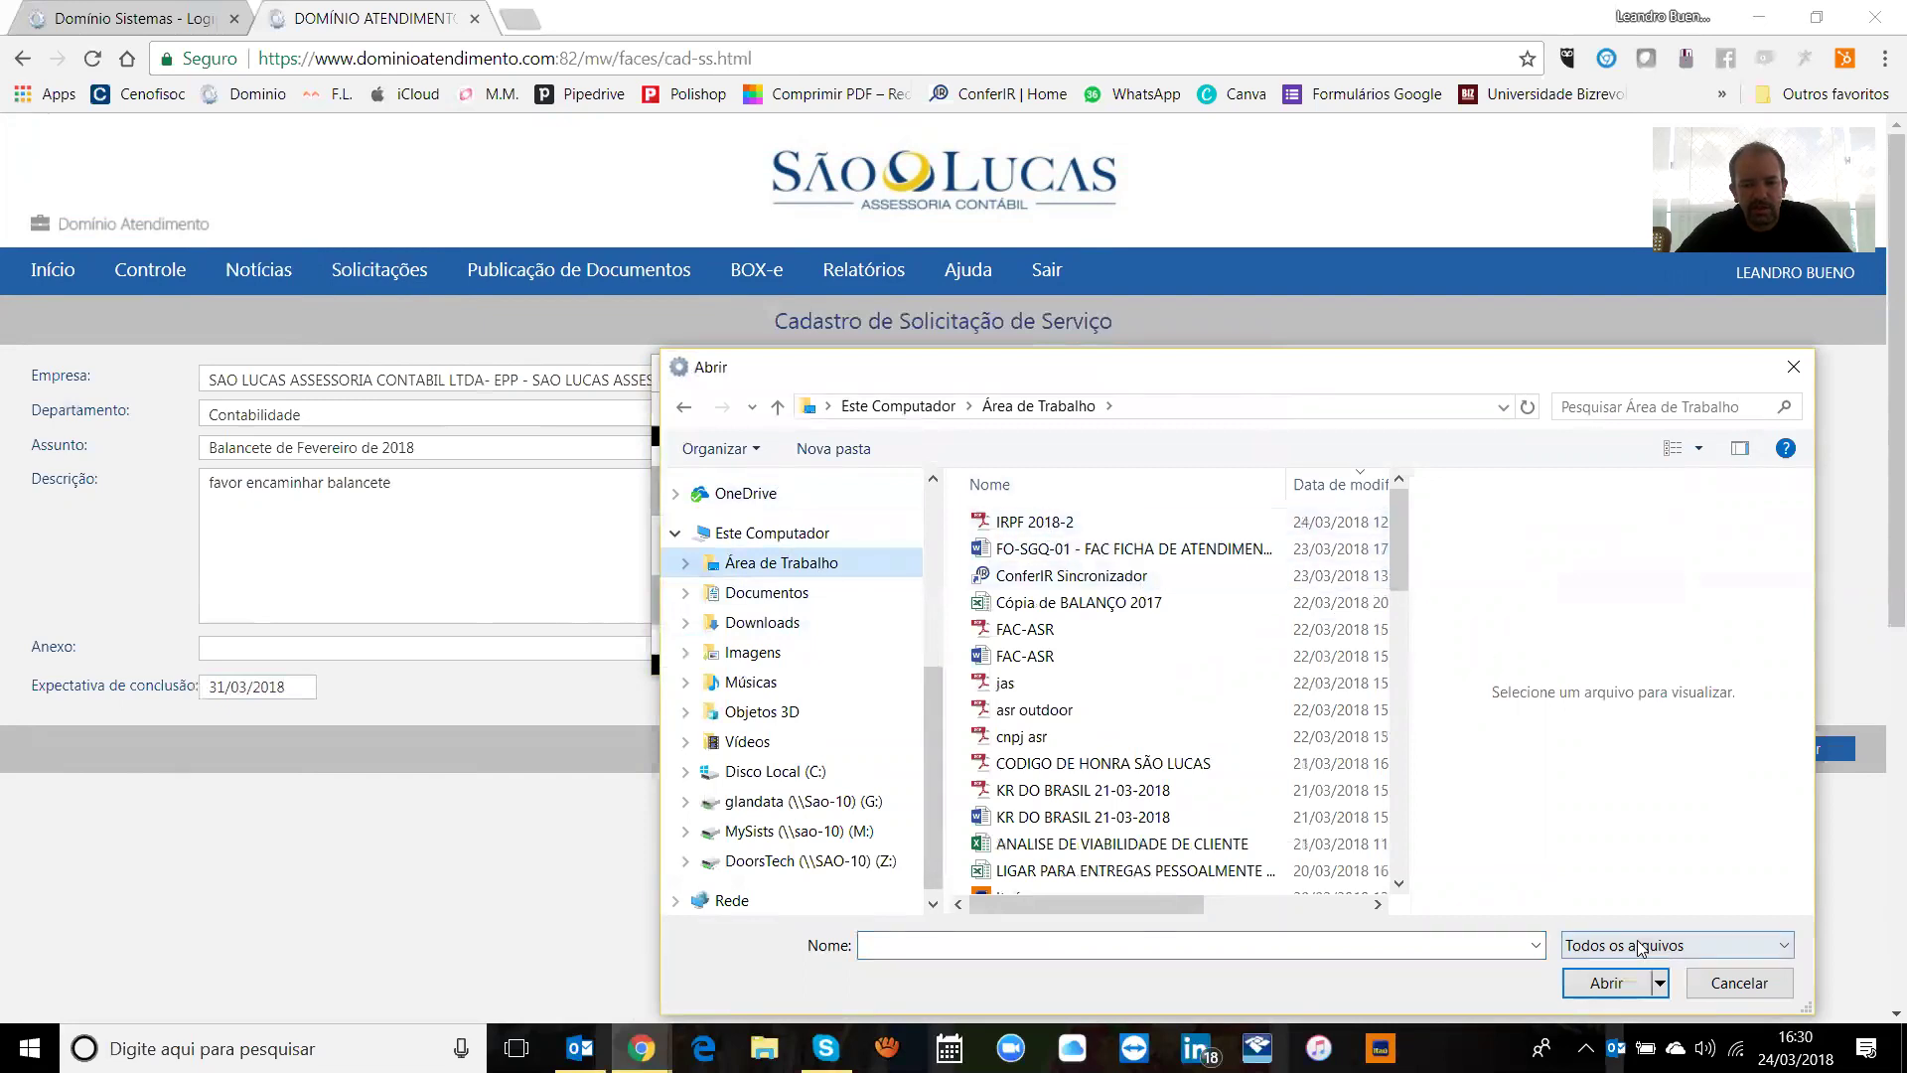
pyautogui.doubleClick(1050, 518)
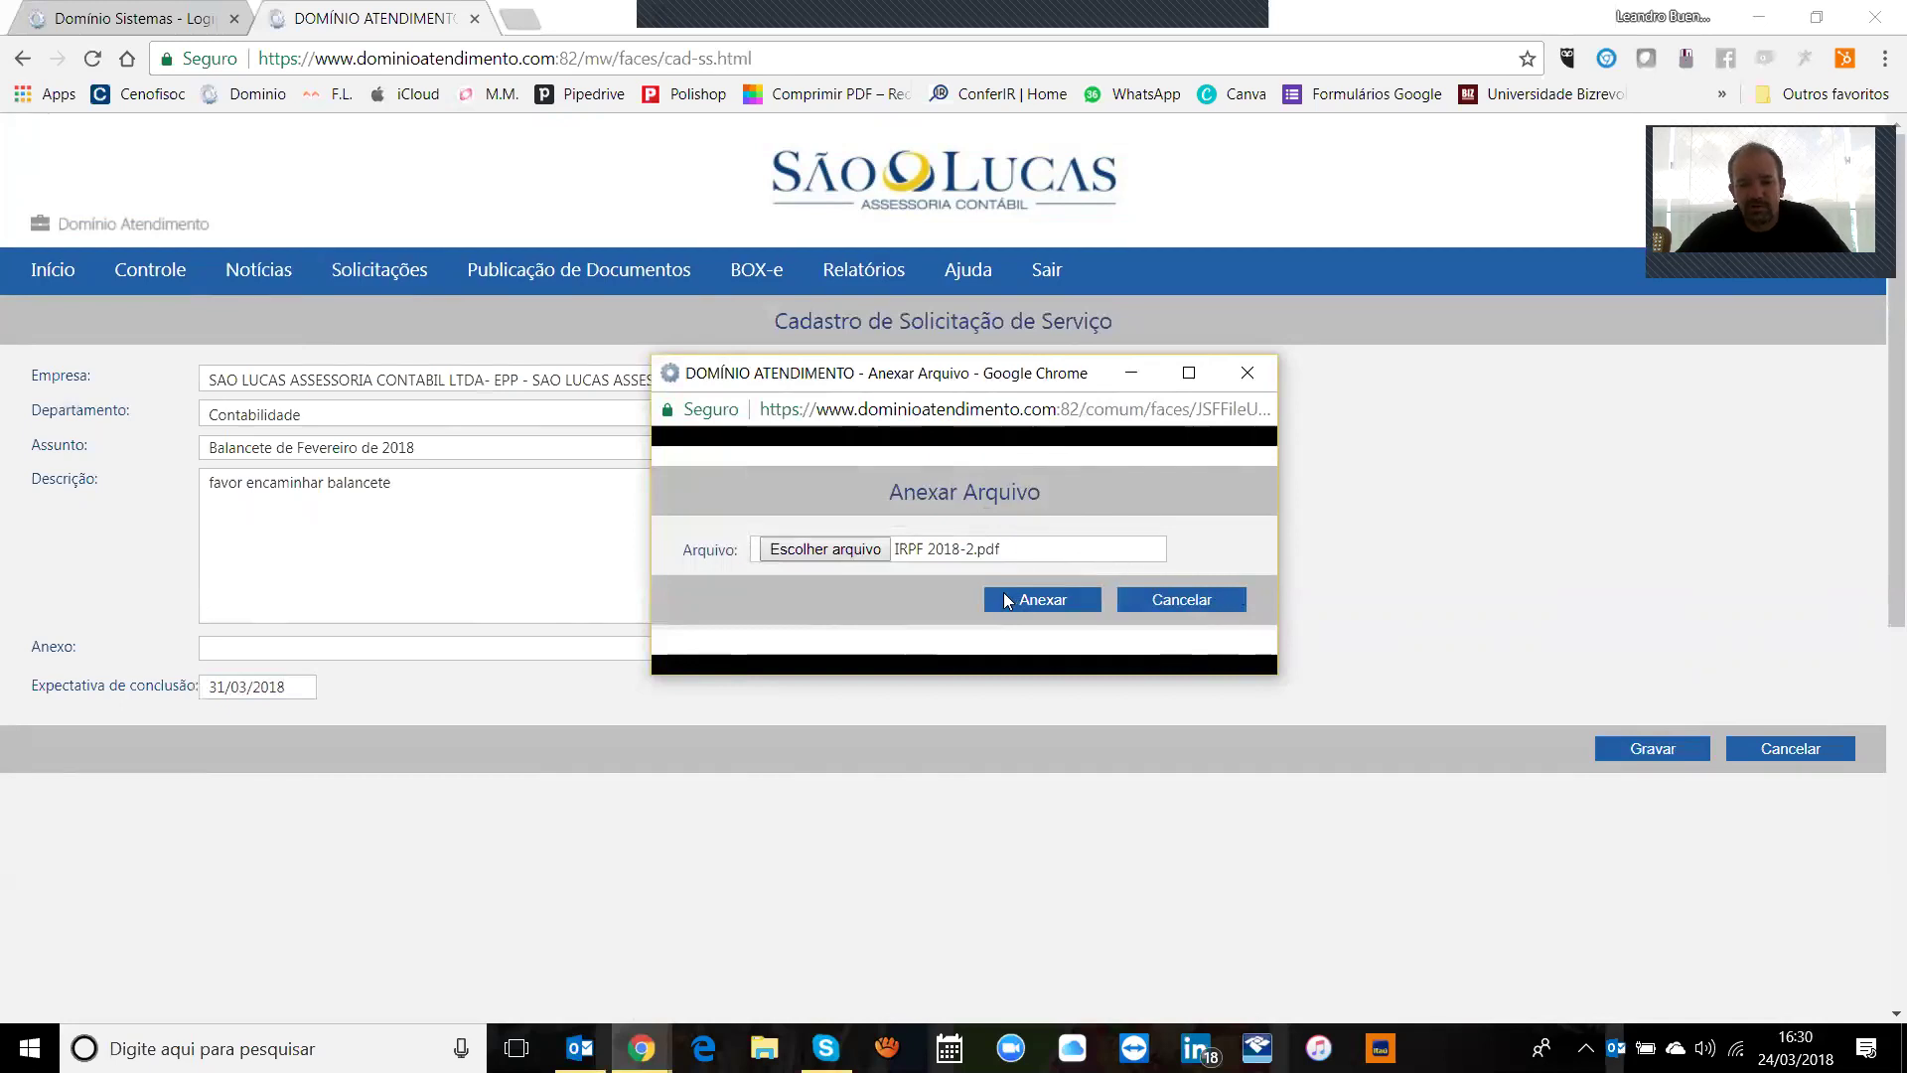
pyautogui.click(1055, 600)
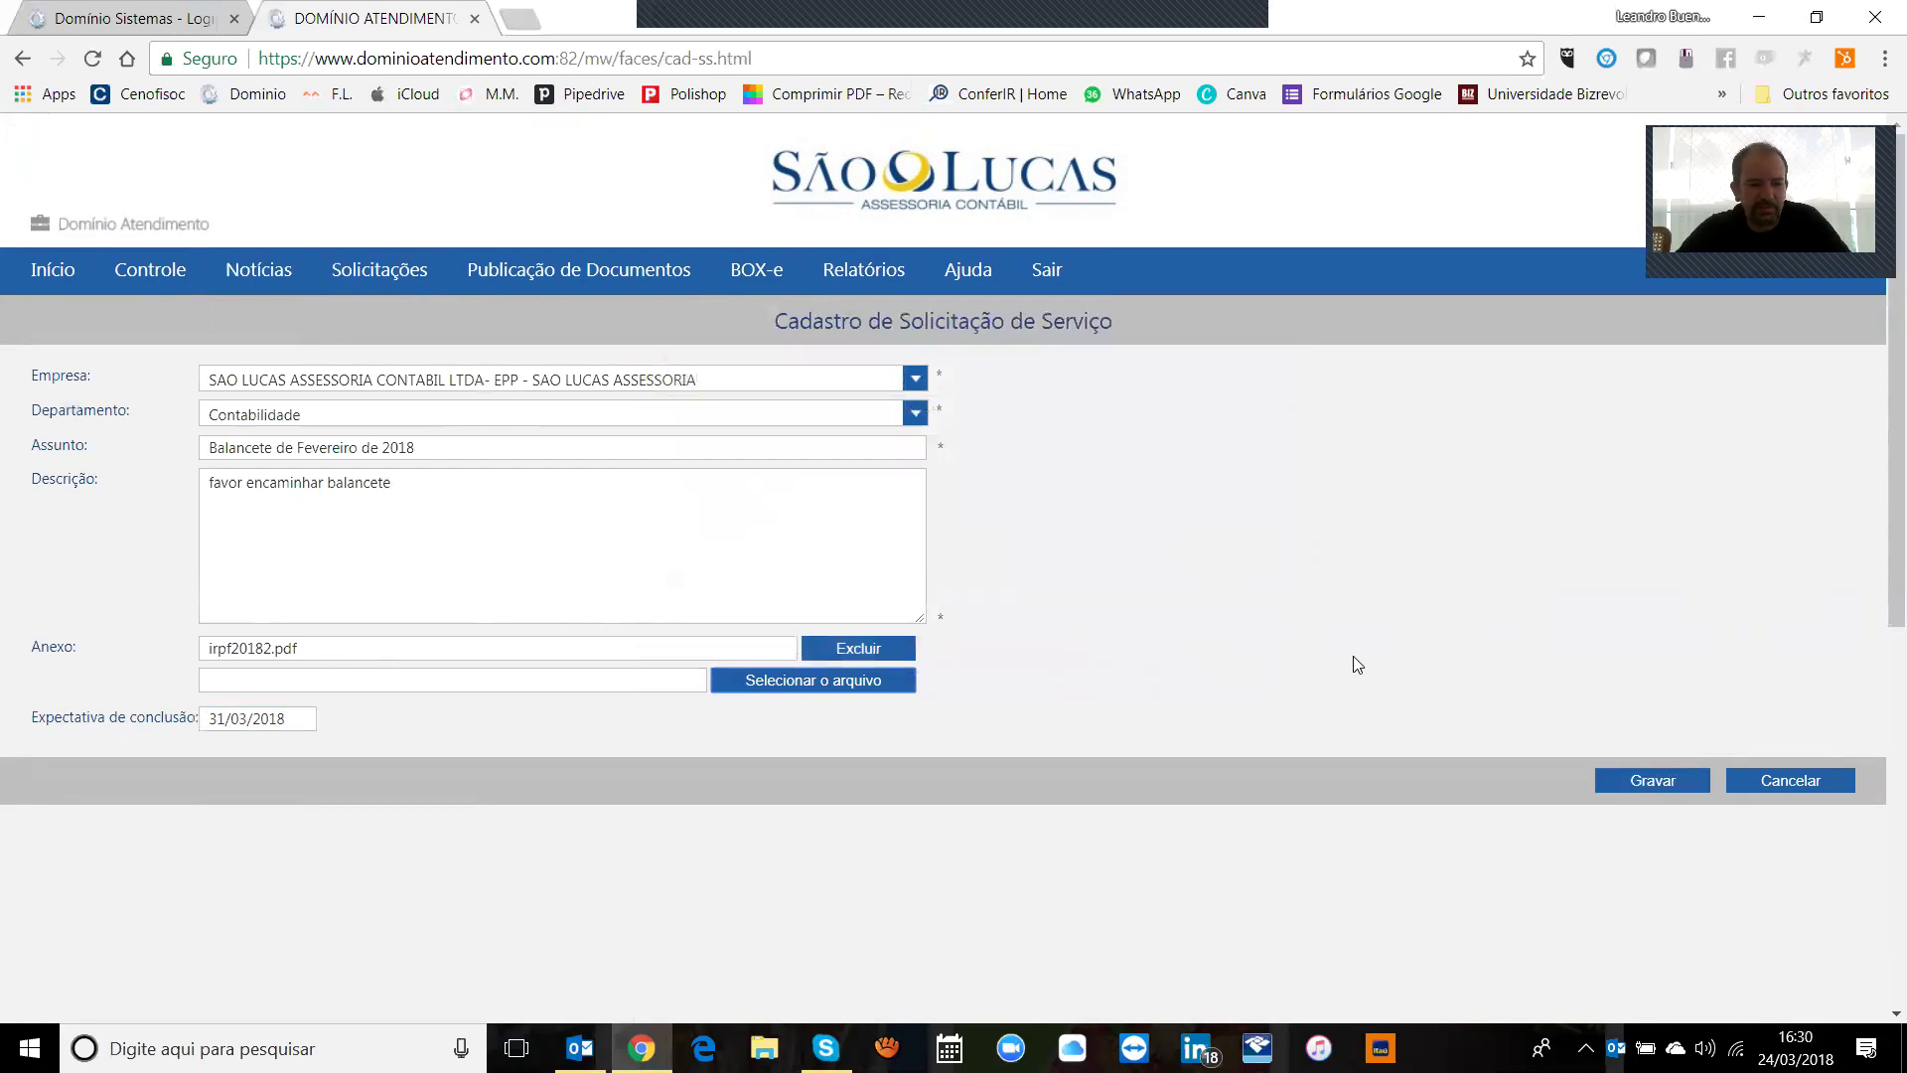
# Step: Save the Balancete de Fevereiro de 2018 request with Gravar
pyautogui.click(1665, 780)
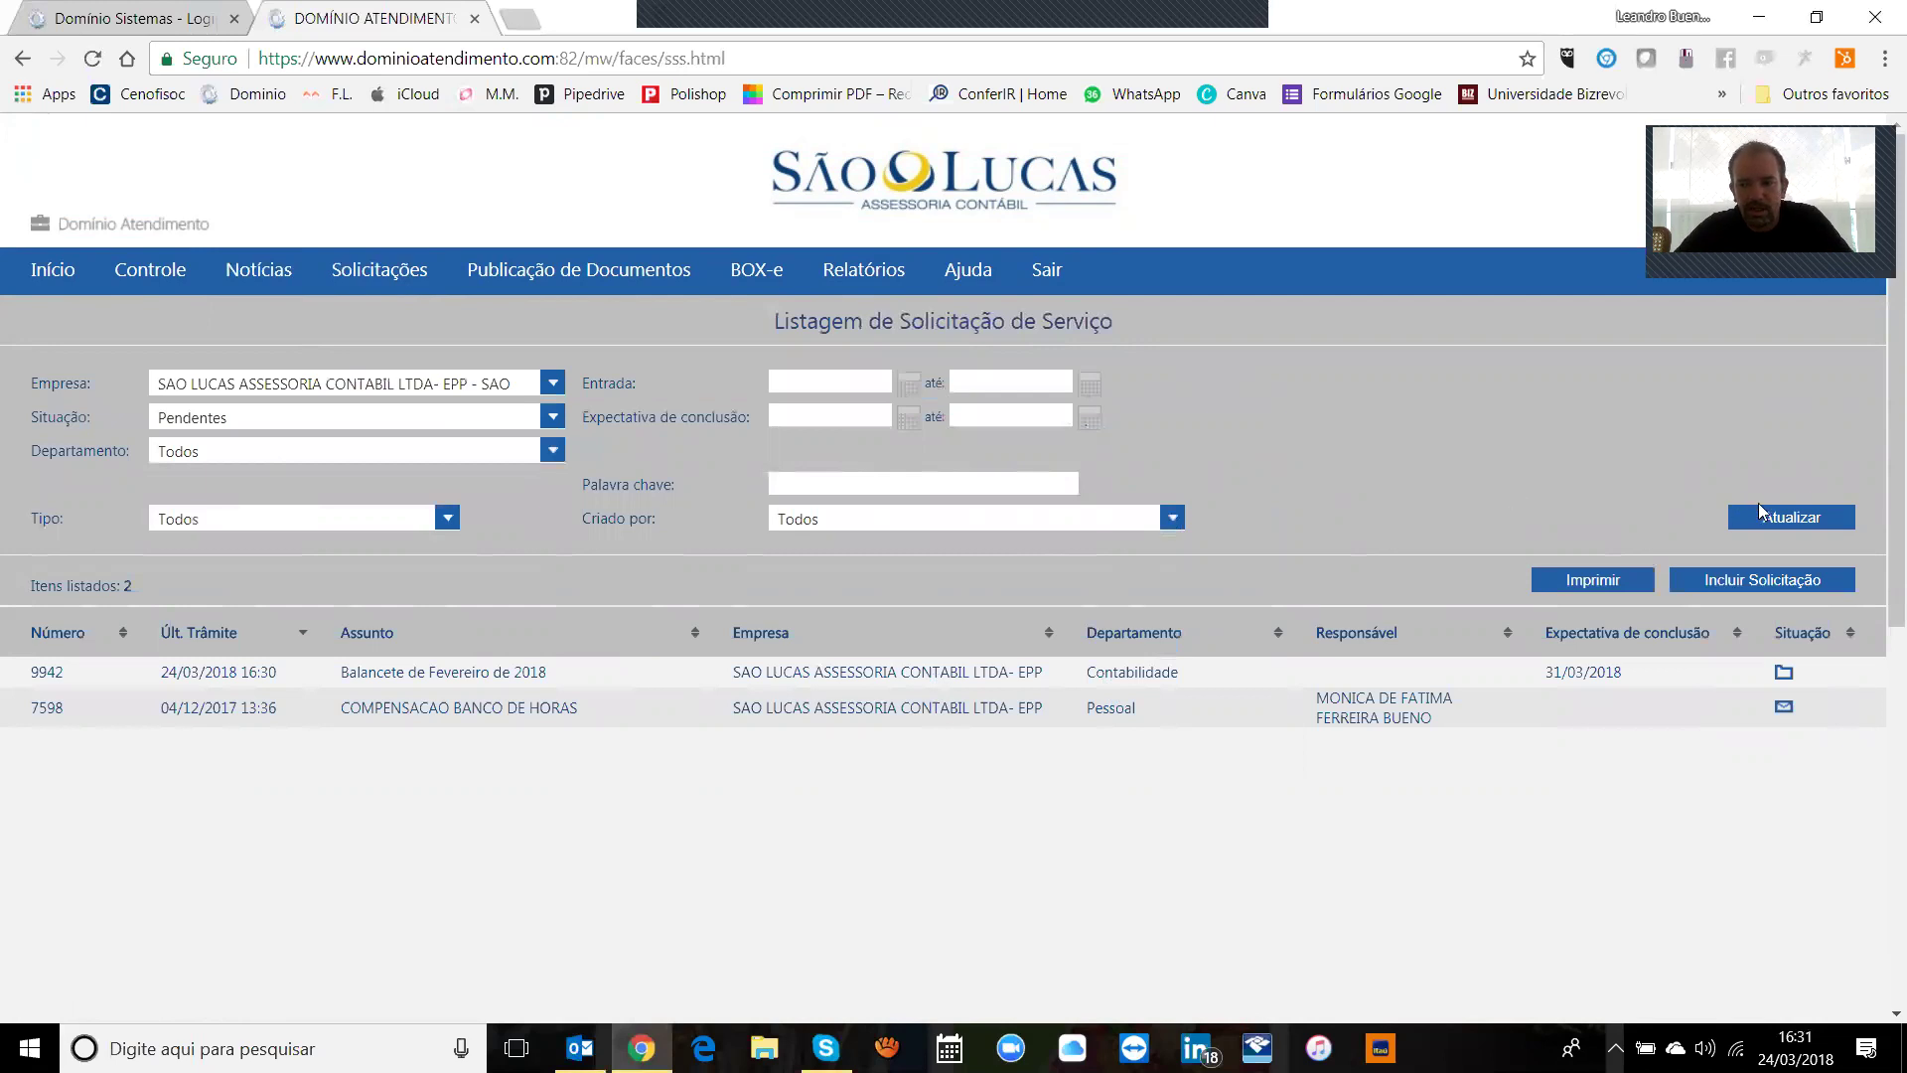
# Step: Open request 9942 and check its Sem análise status in the status legend
pyautogui.click(428, 673)
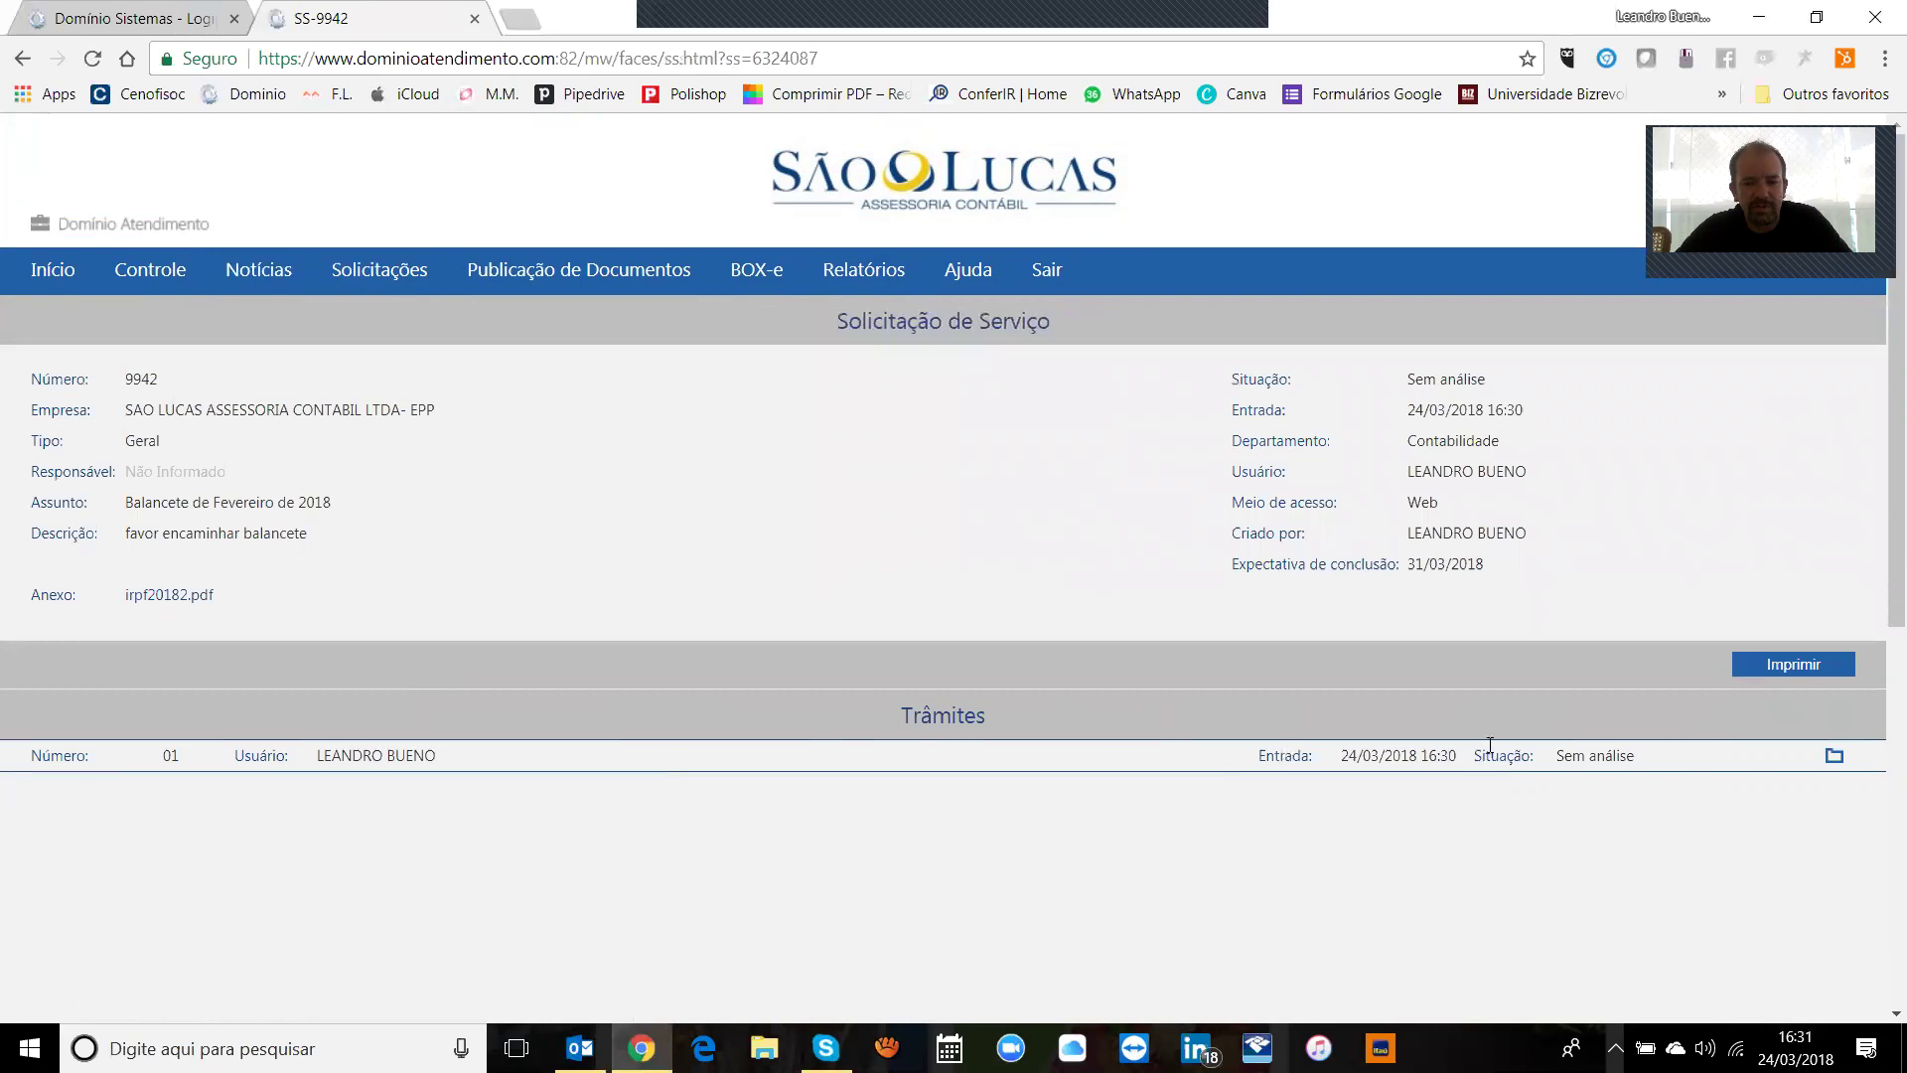
pyautogui.moveTo(1552, 760); pyautogui.dragTo(1644, 788)
pyautogui.click(1644, 788)
pyautogui.click(1835, 756)
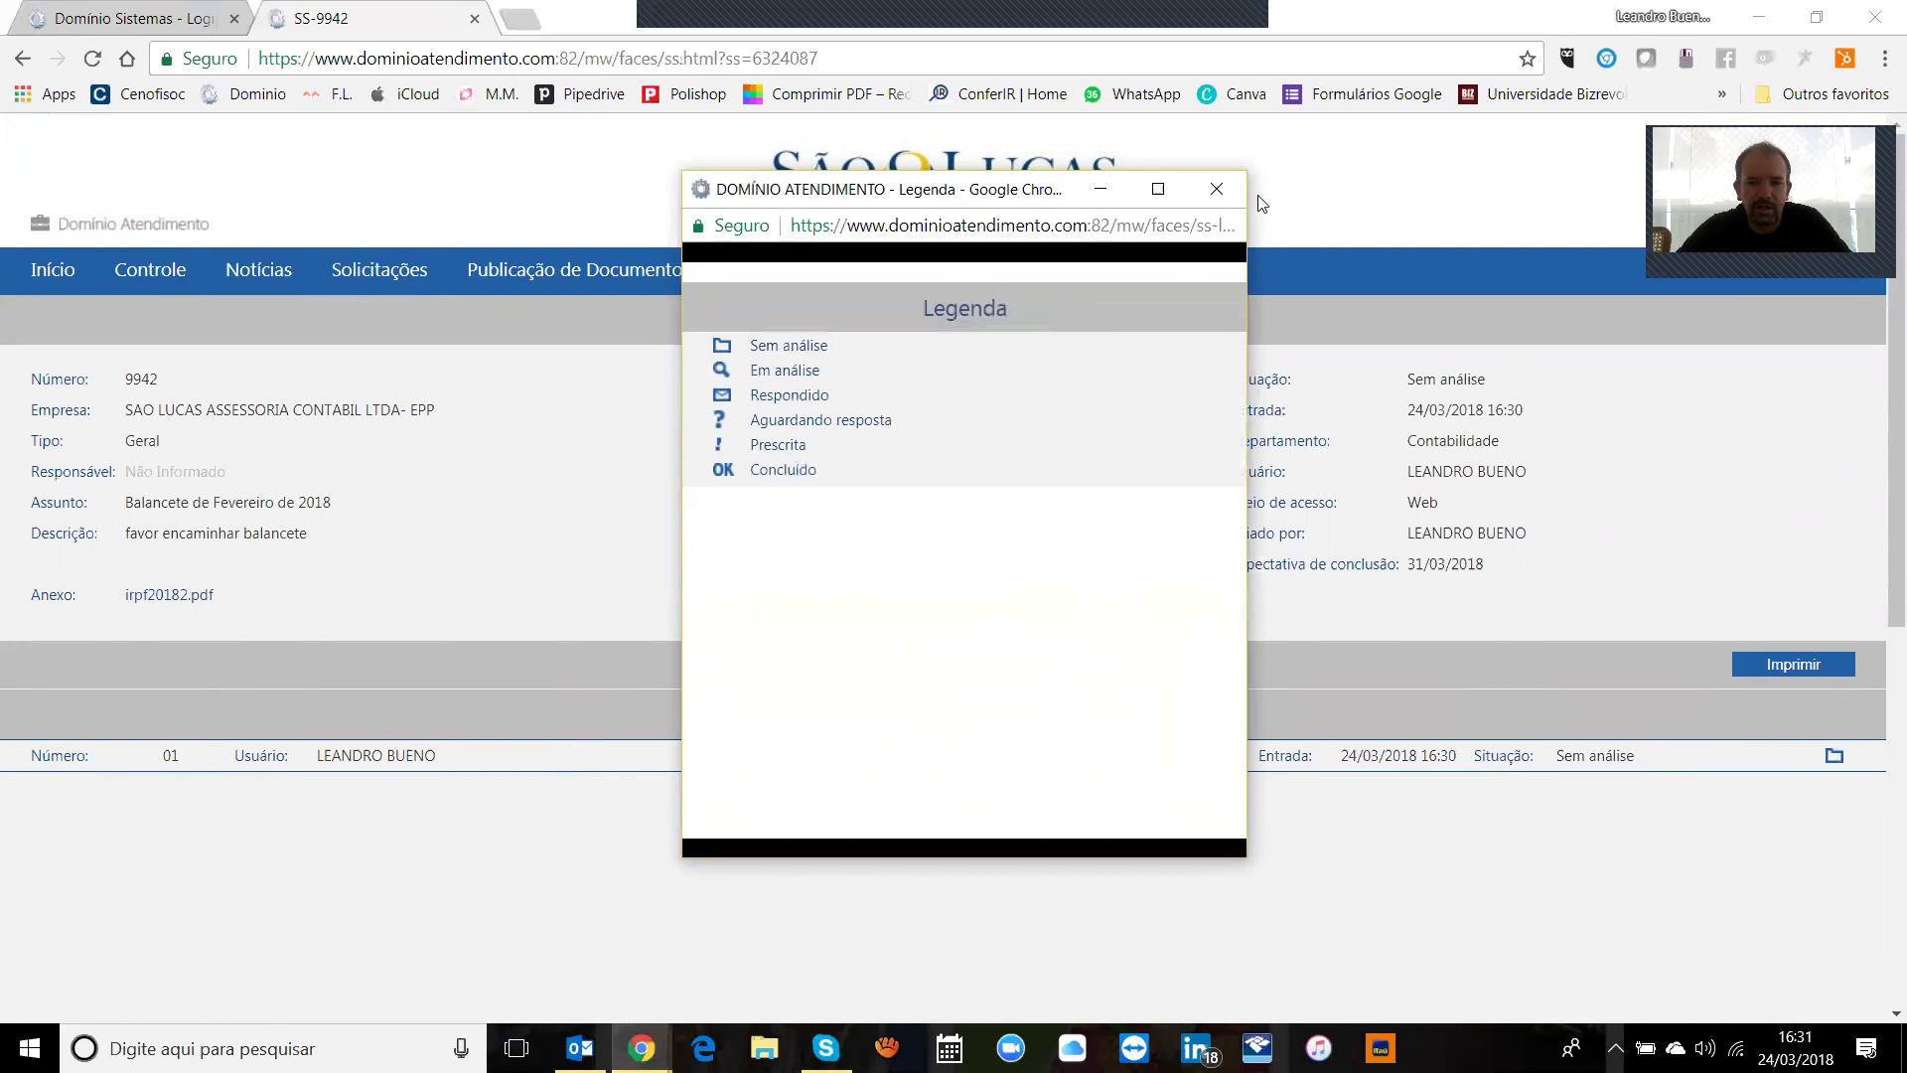
pyautogui.click(1216, 189)
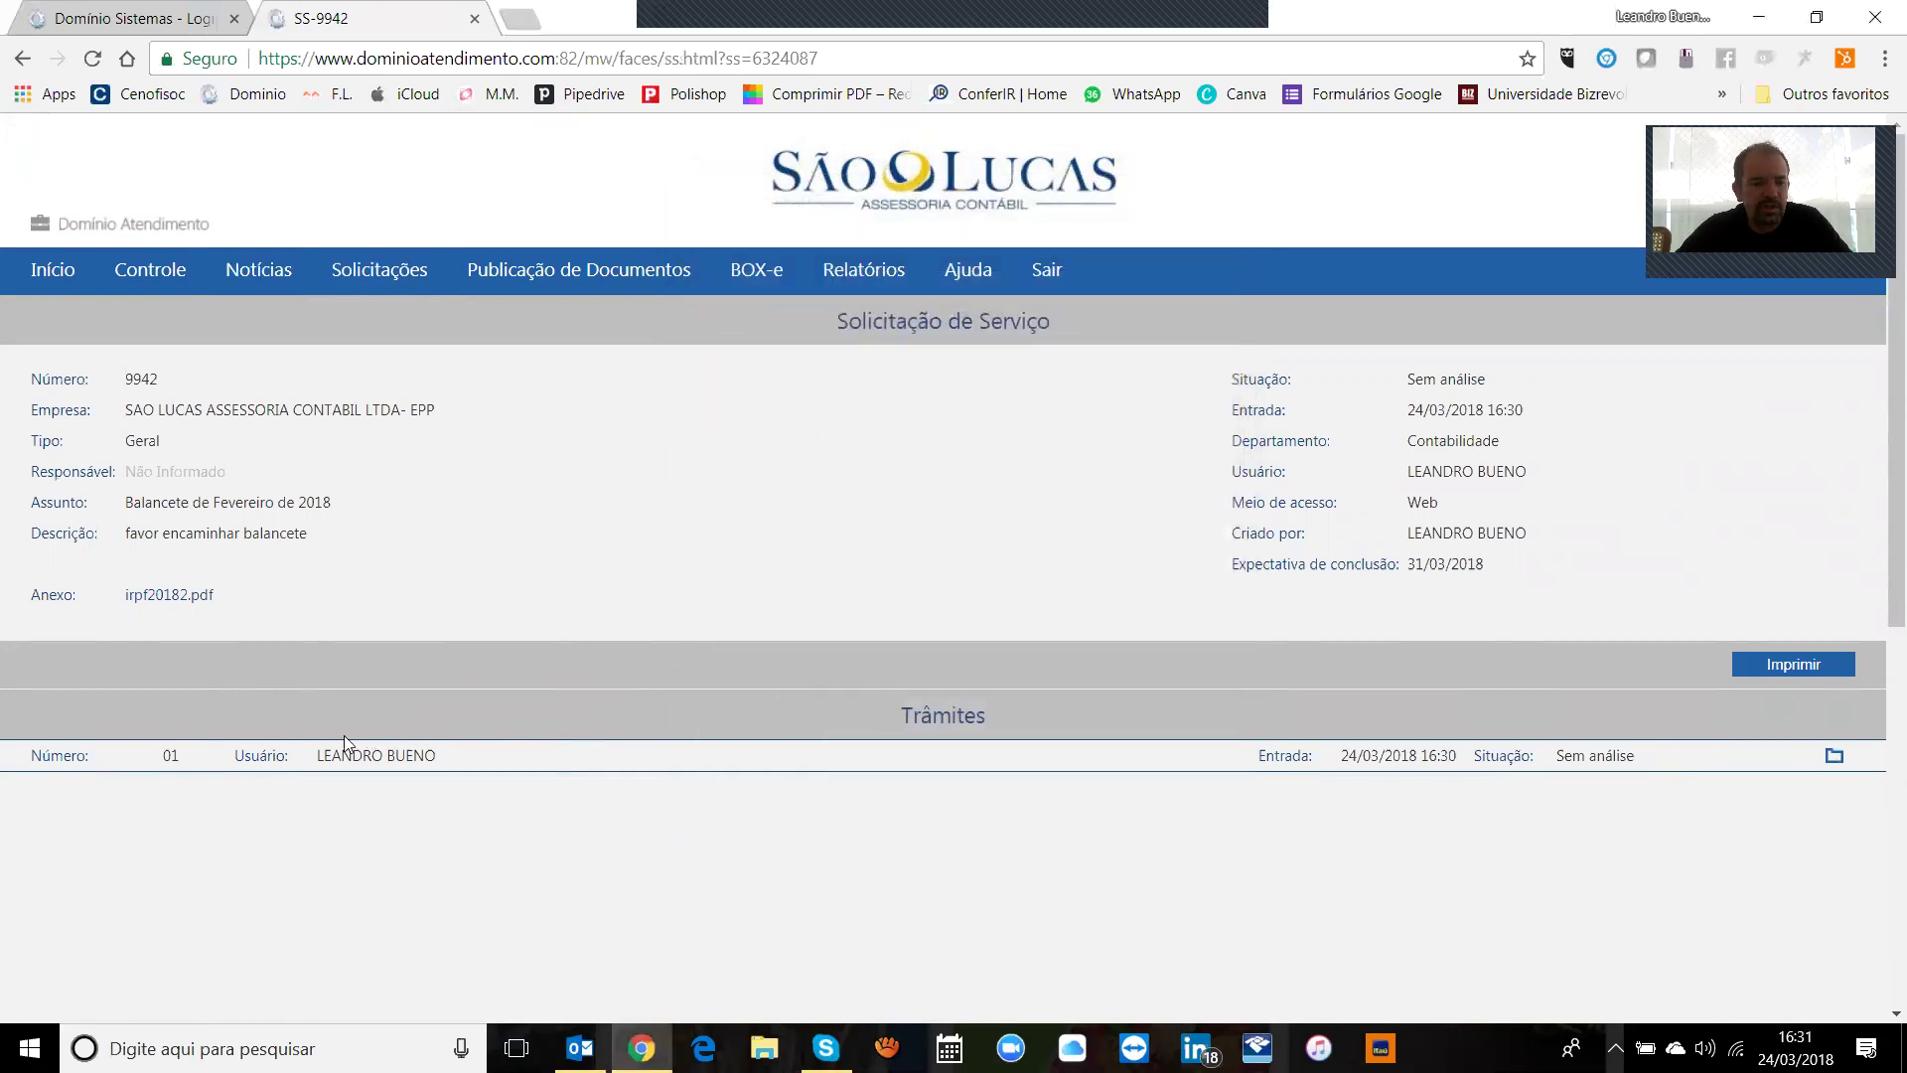
# Step: View the attached irpf20182.pdf, then return to the service request list
pyautogui.moveTo(334, 752); pyautogui.dragTo(405, 755)
pyautogui.click(343, 621)
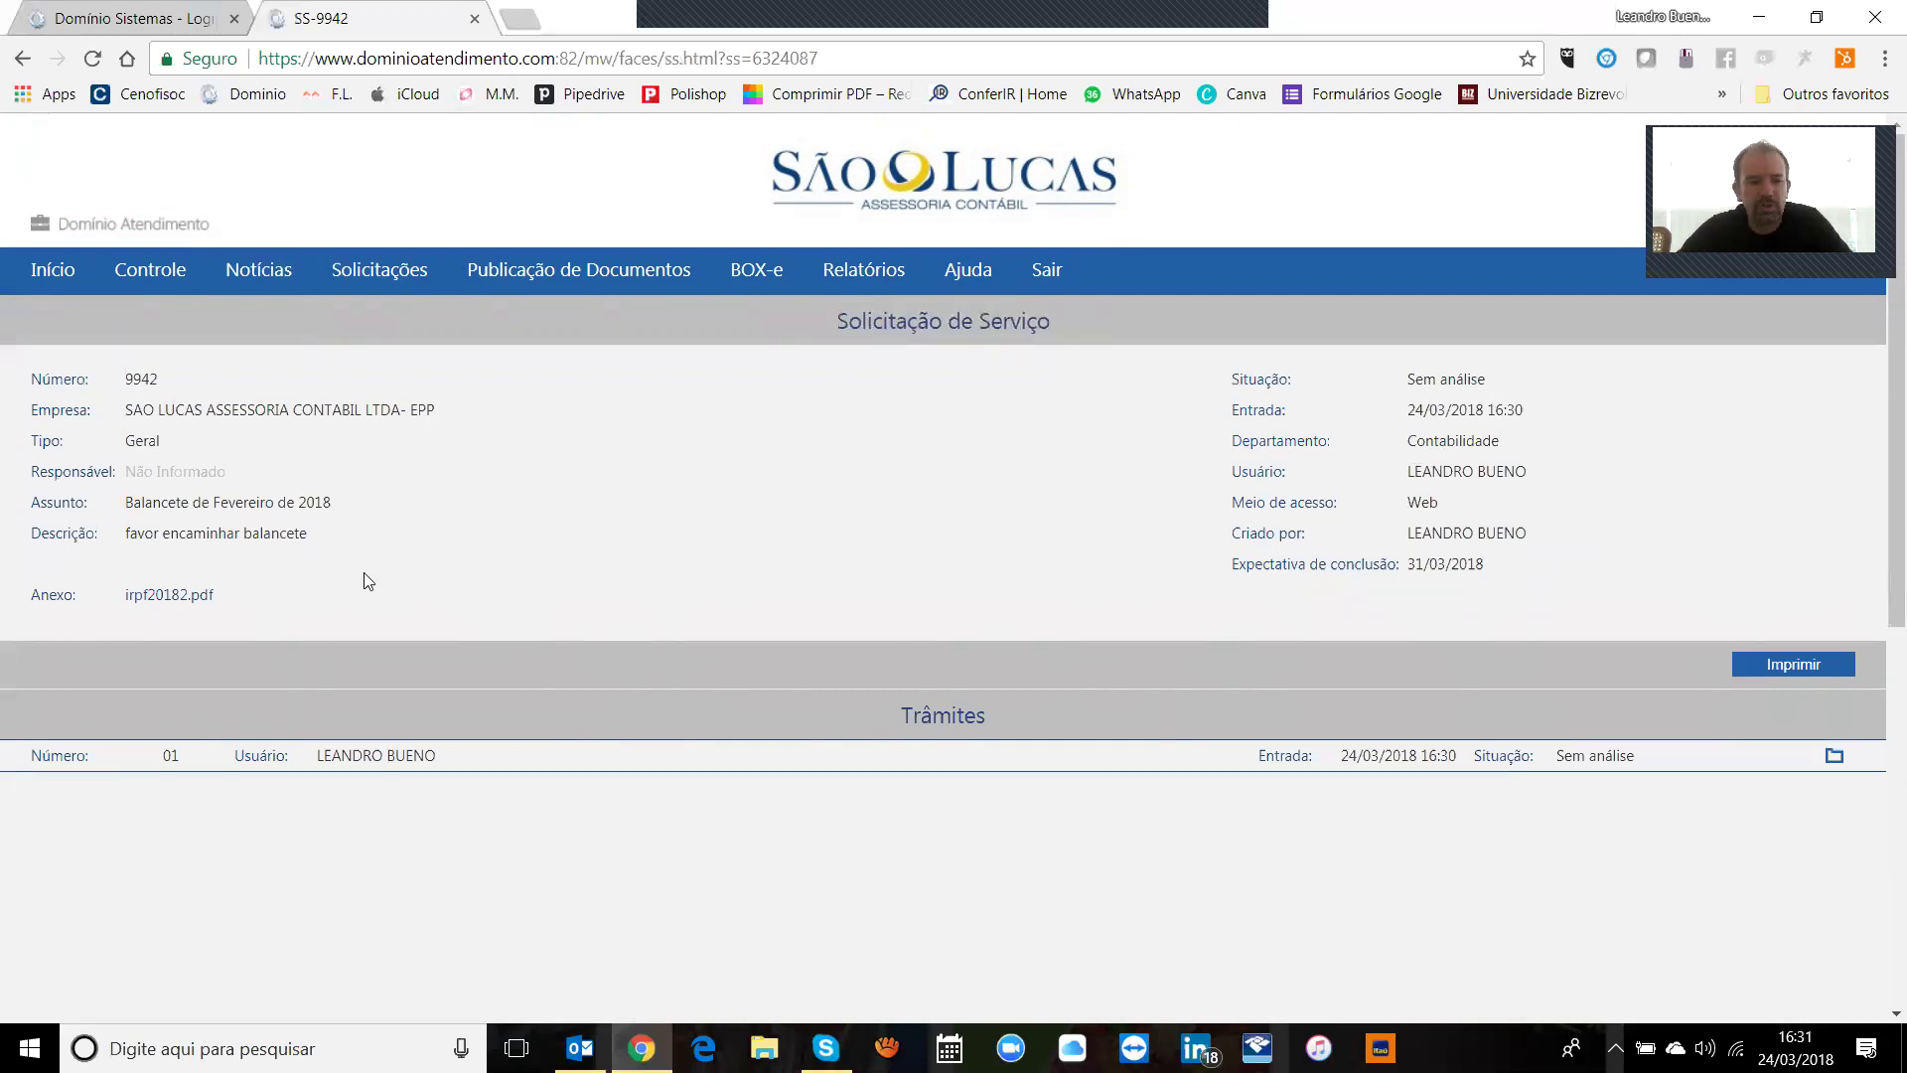
pyautogui.click(183, 596)
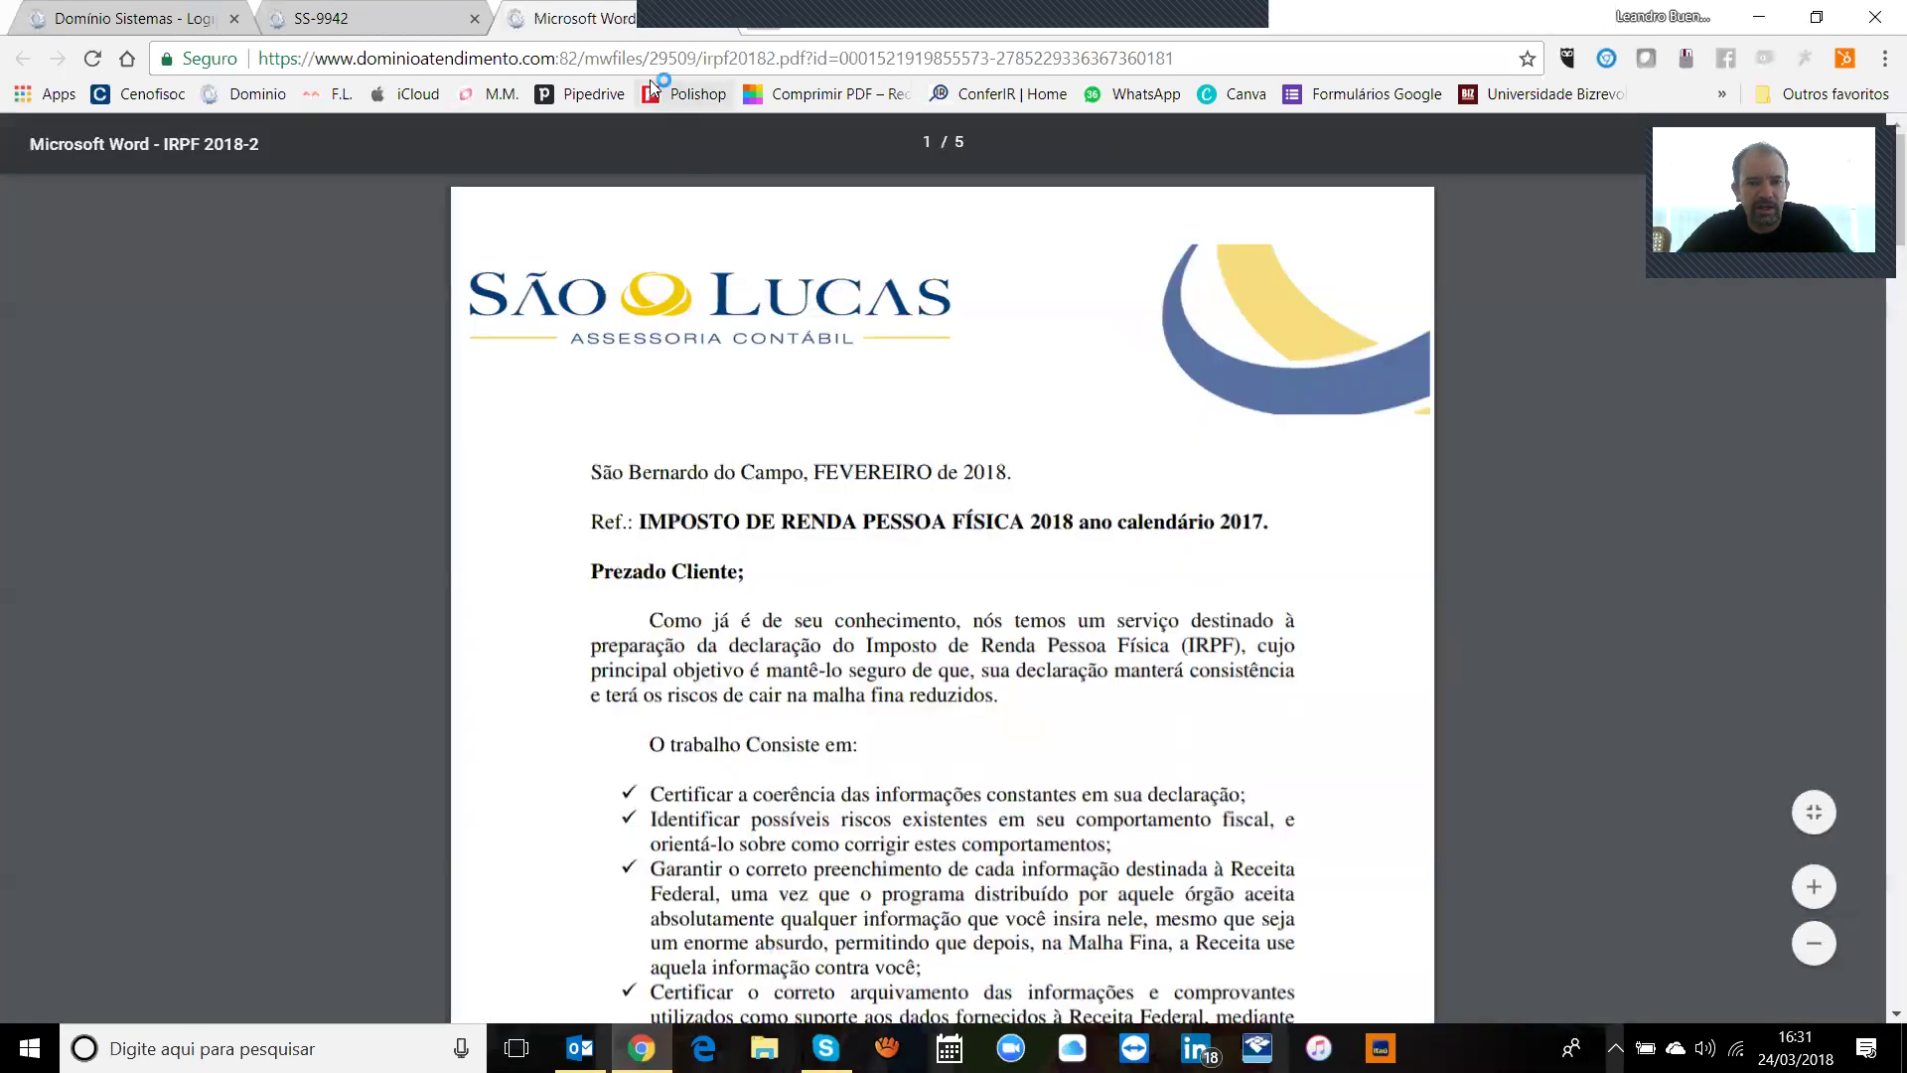
pyautogui.click(418, 9)
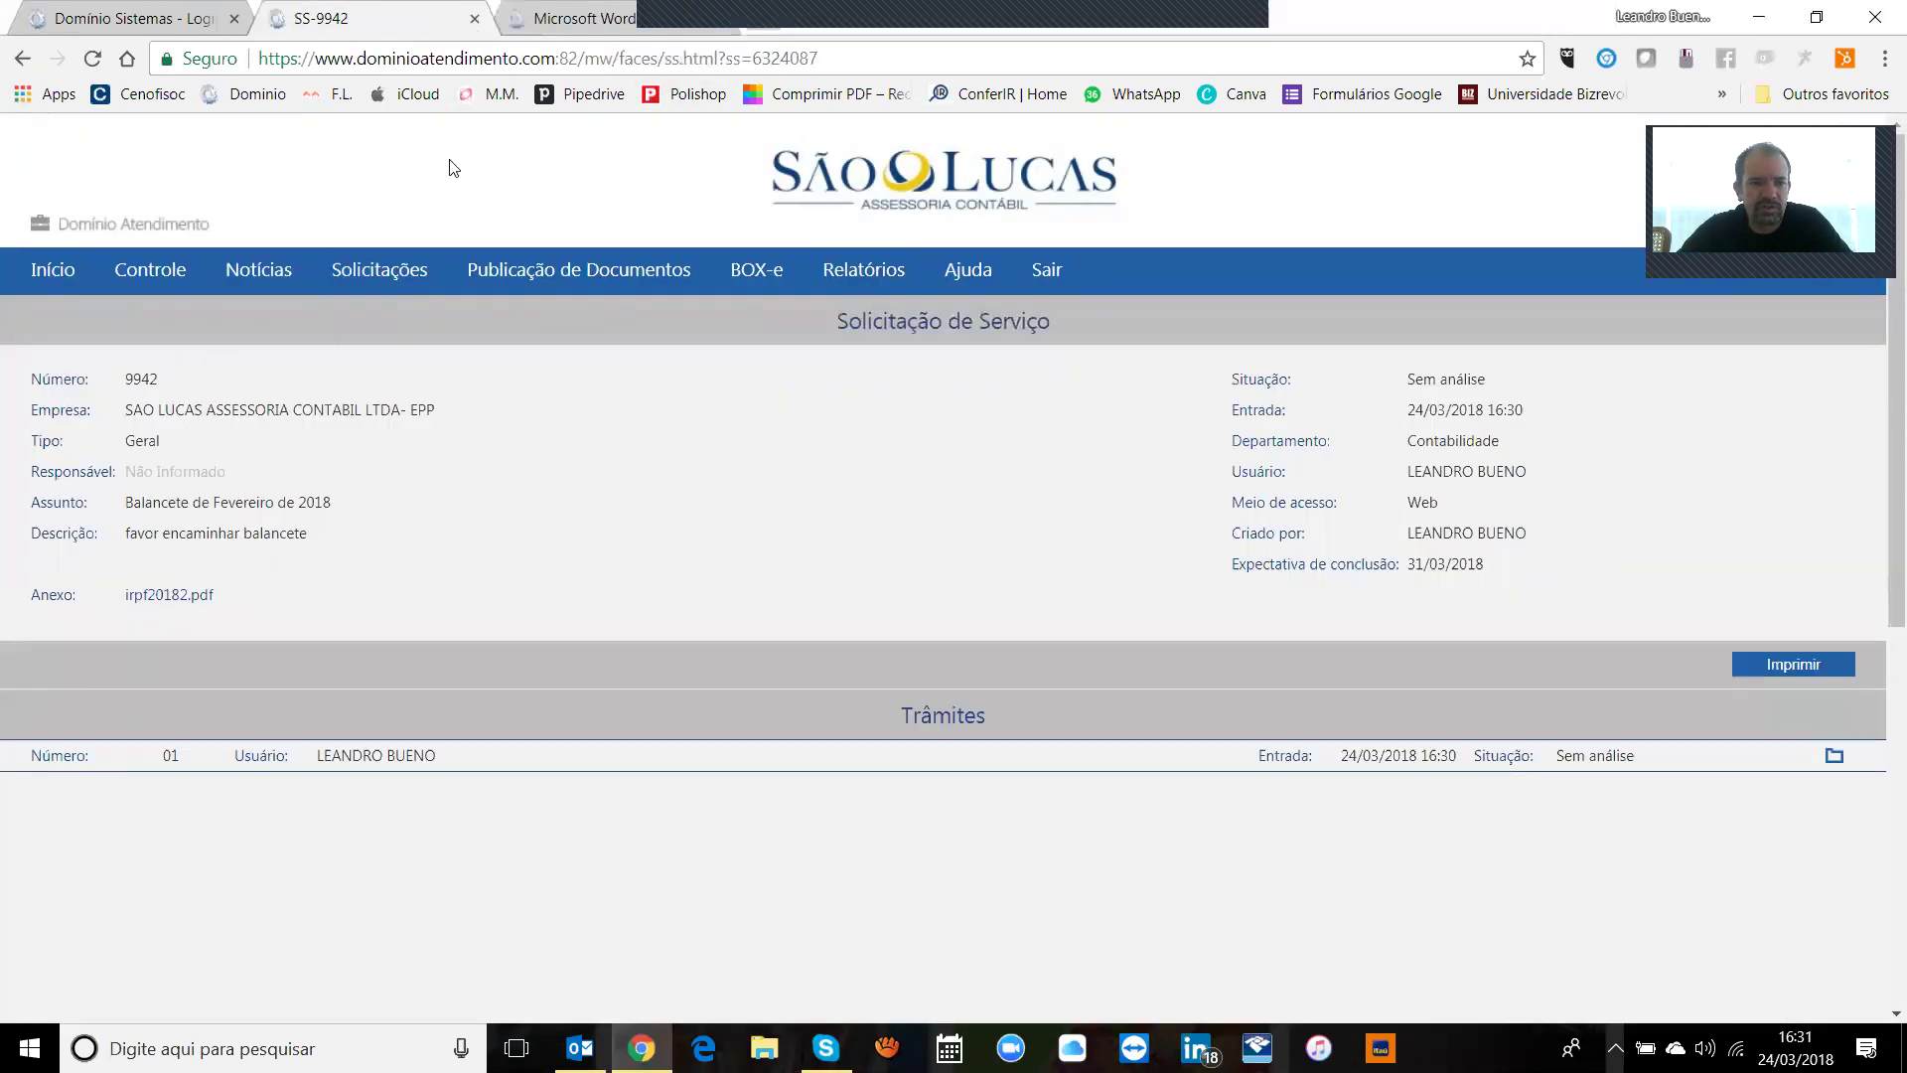
pyautogui.moveTo(359, 285)
pyautogui.click(365, 320)
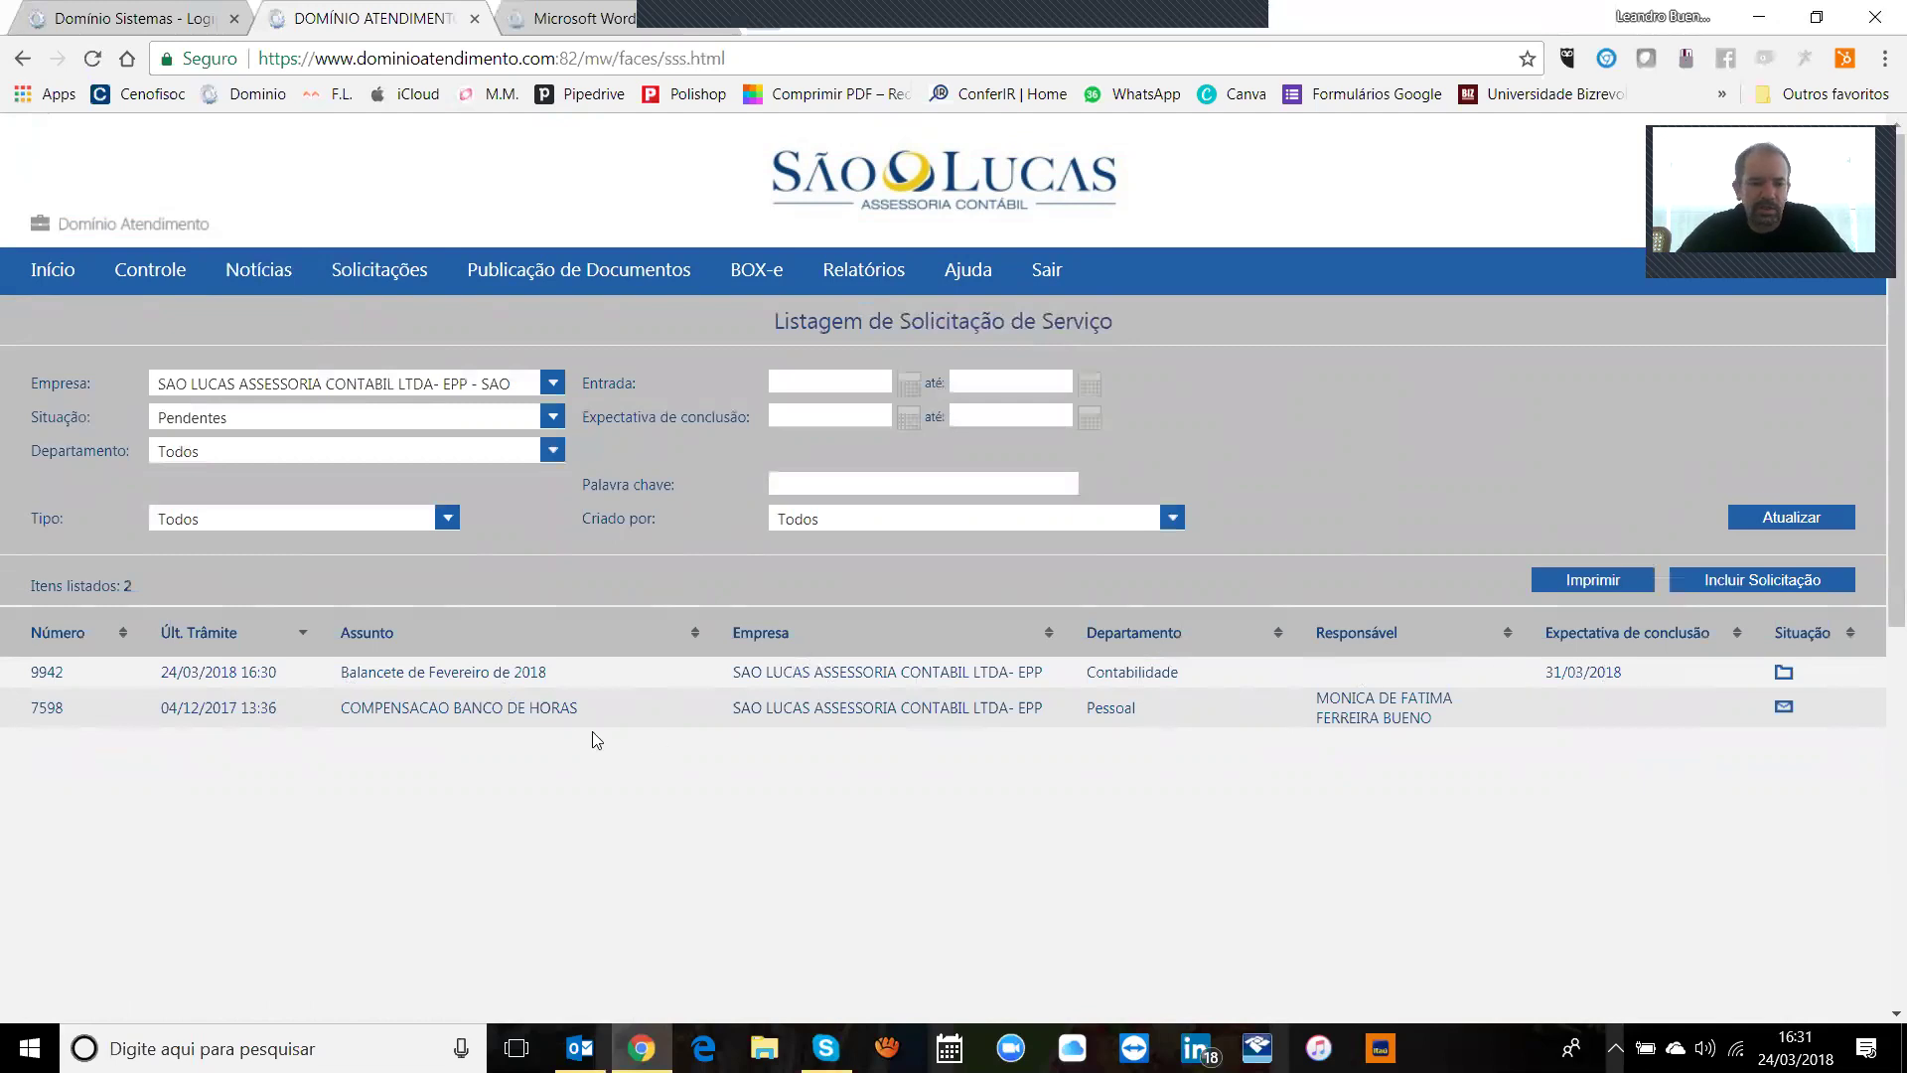
# Step: Open request 7598 COMPENSACAO BANCO DE HORAS and preview its printable version
pyautogui.click(495, 711)
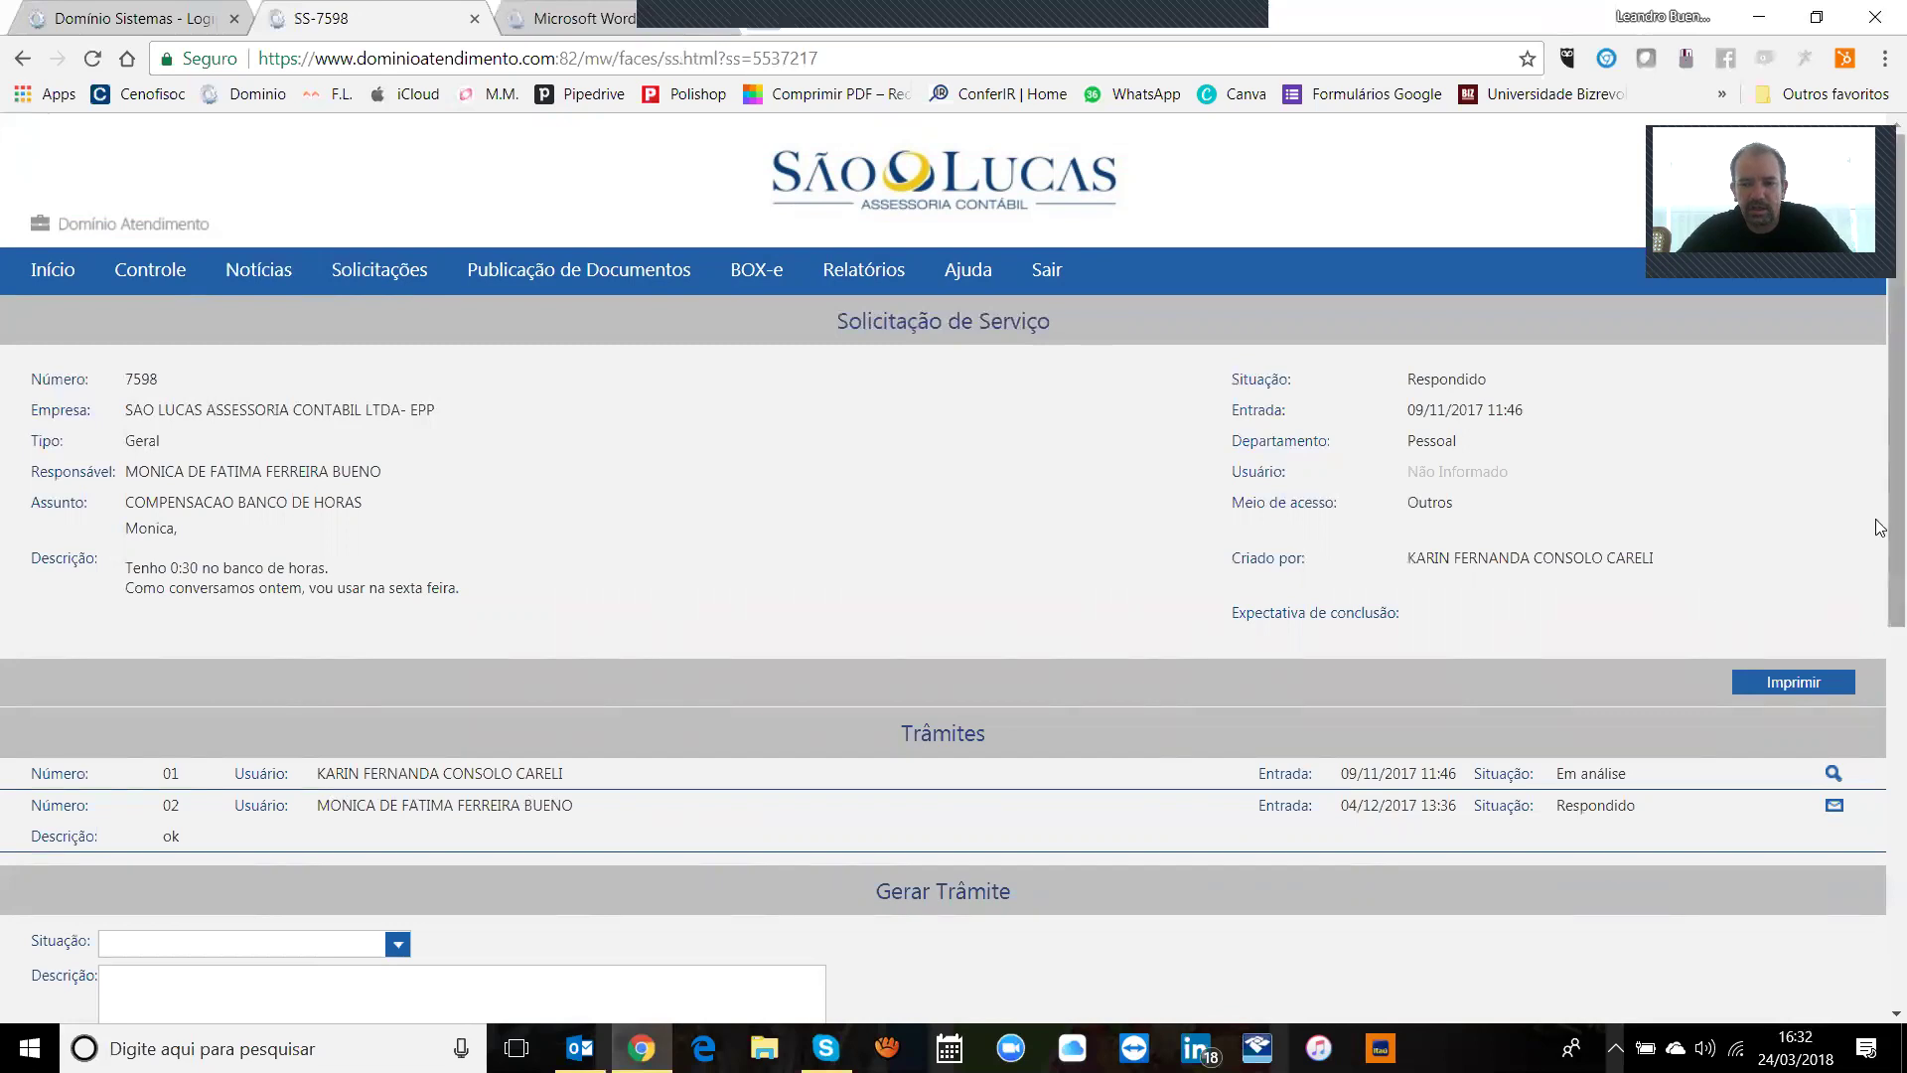
pyautogui.moveTo(1881, 526)
pyautogui.mouseDown()
pyautogui.moveTo(1881, 721)
pyautogui.moveTo(1880, 533)
pyautogui.mouseUp()
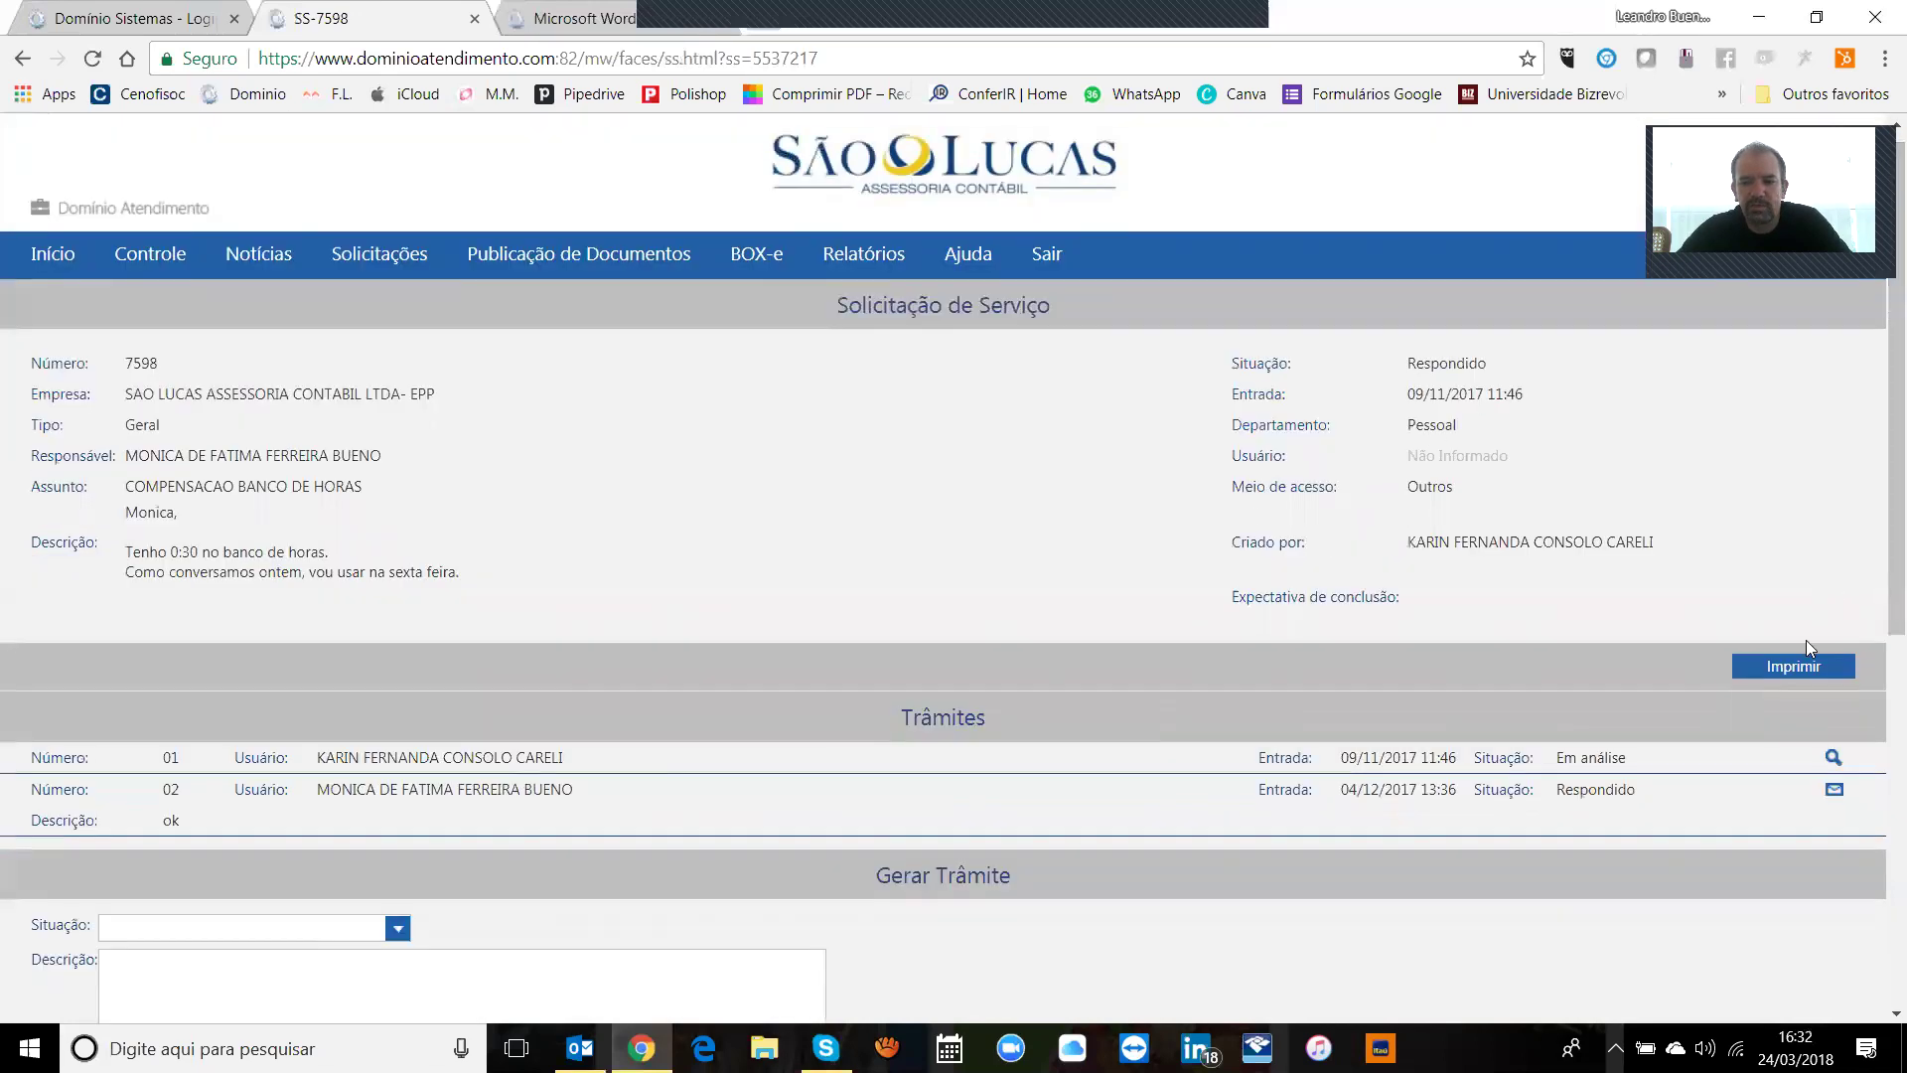
pyautogui.click(1797, 666)
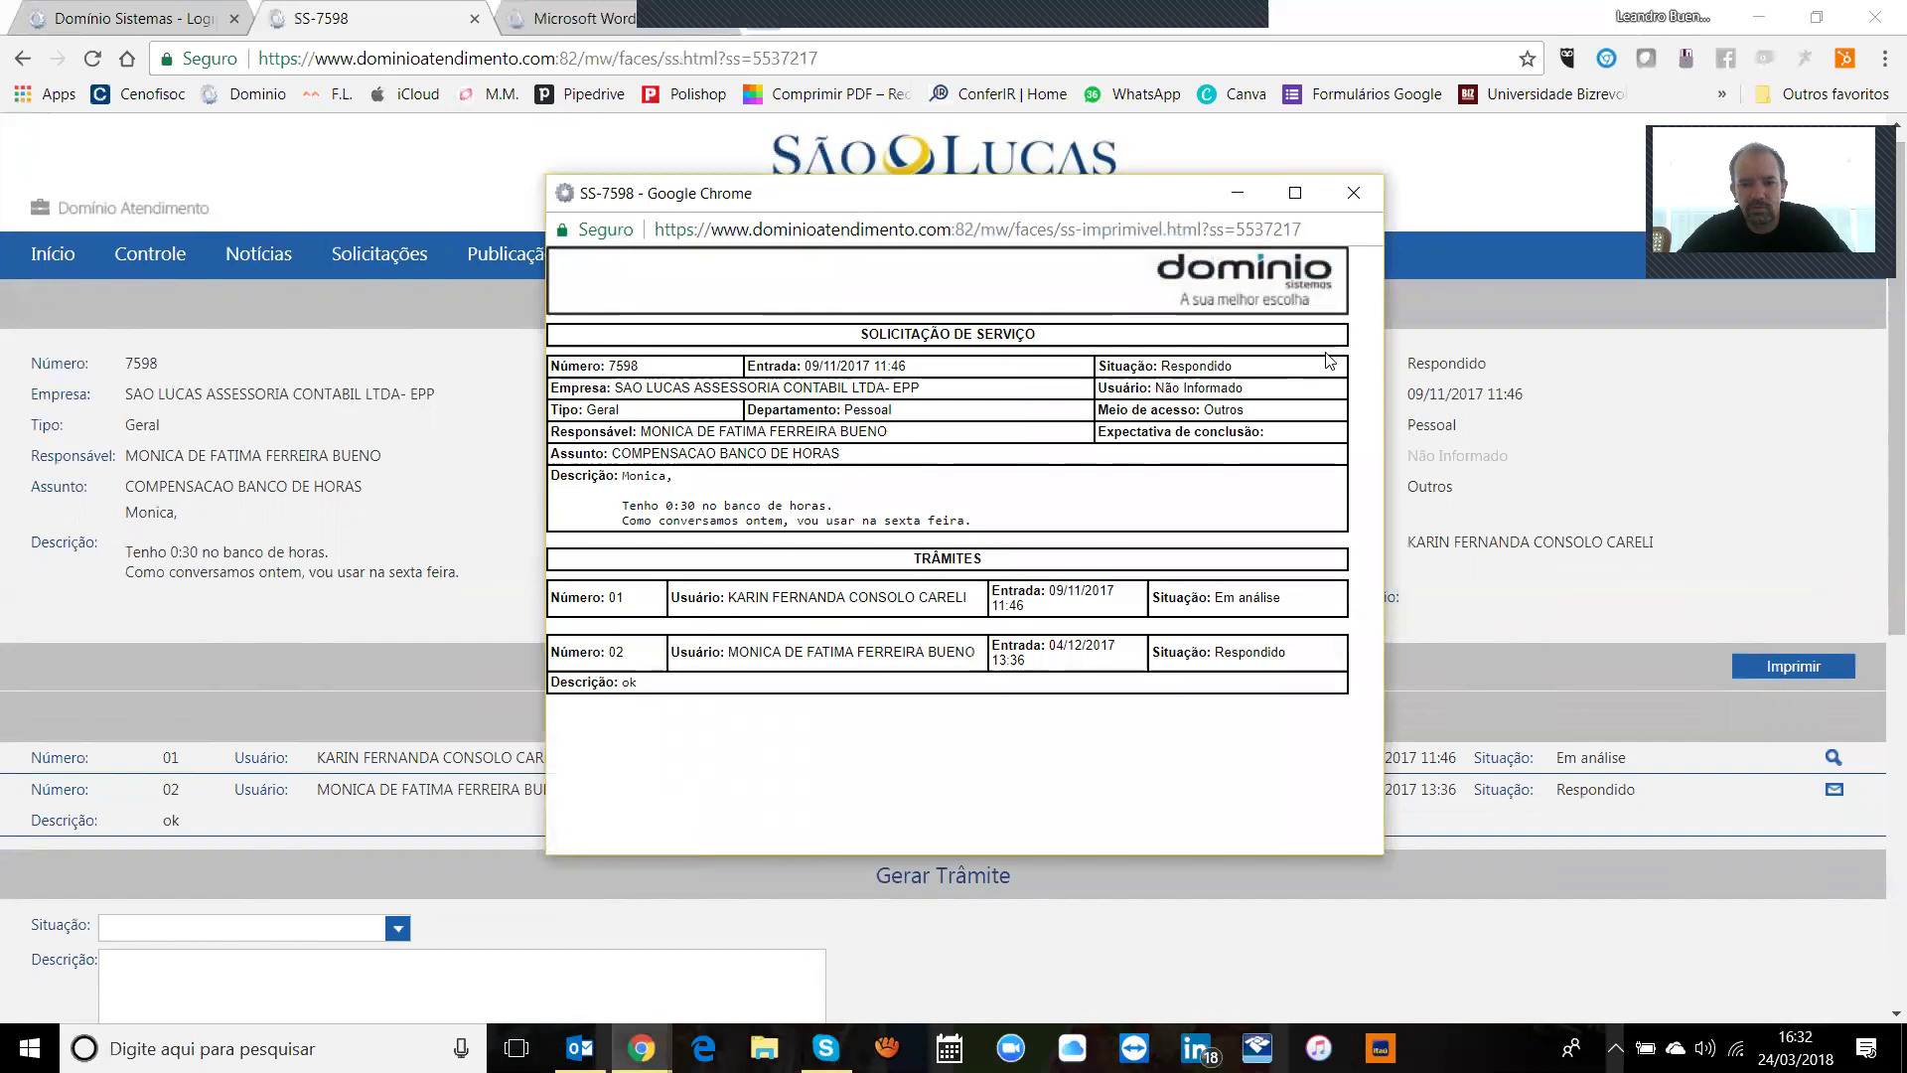
pyautogui.click(1353, 192)
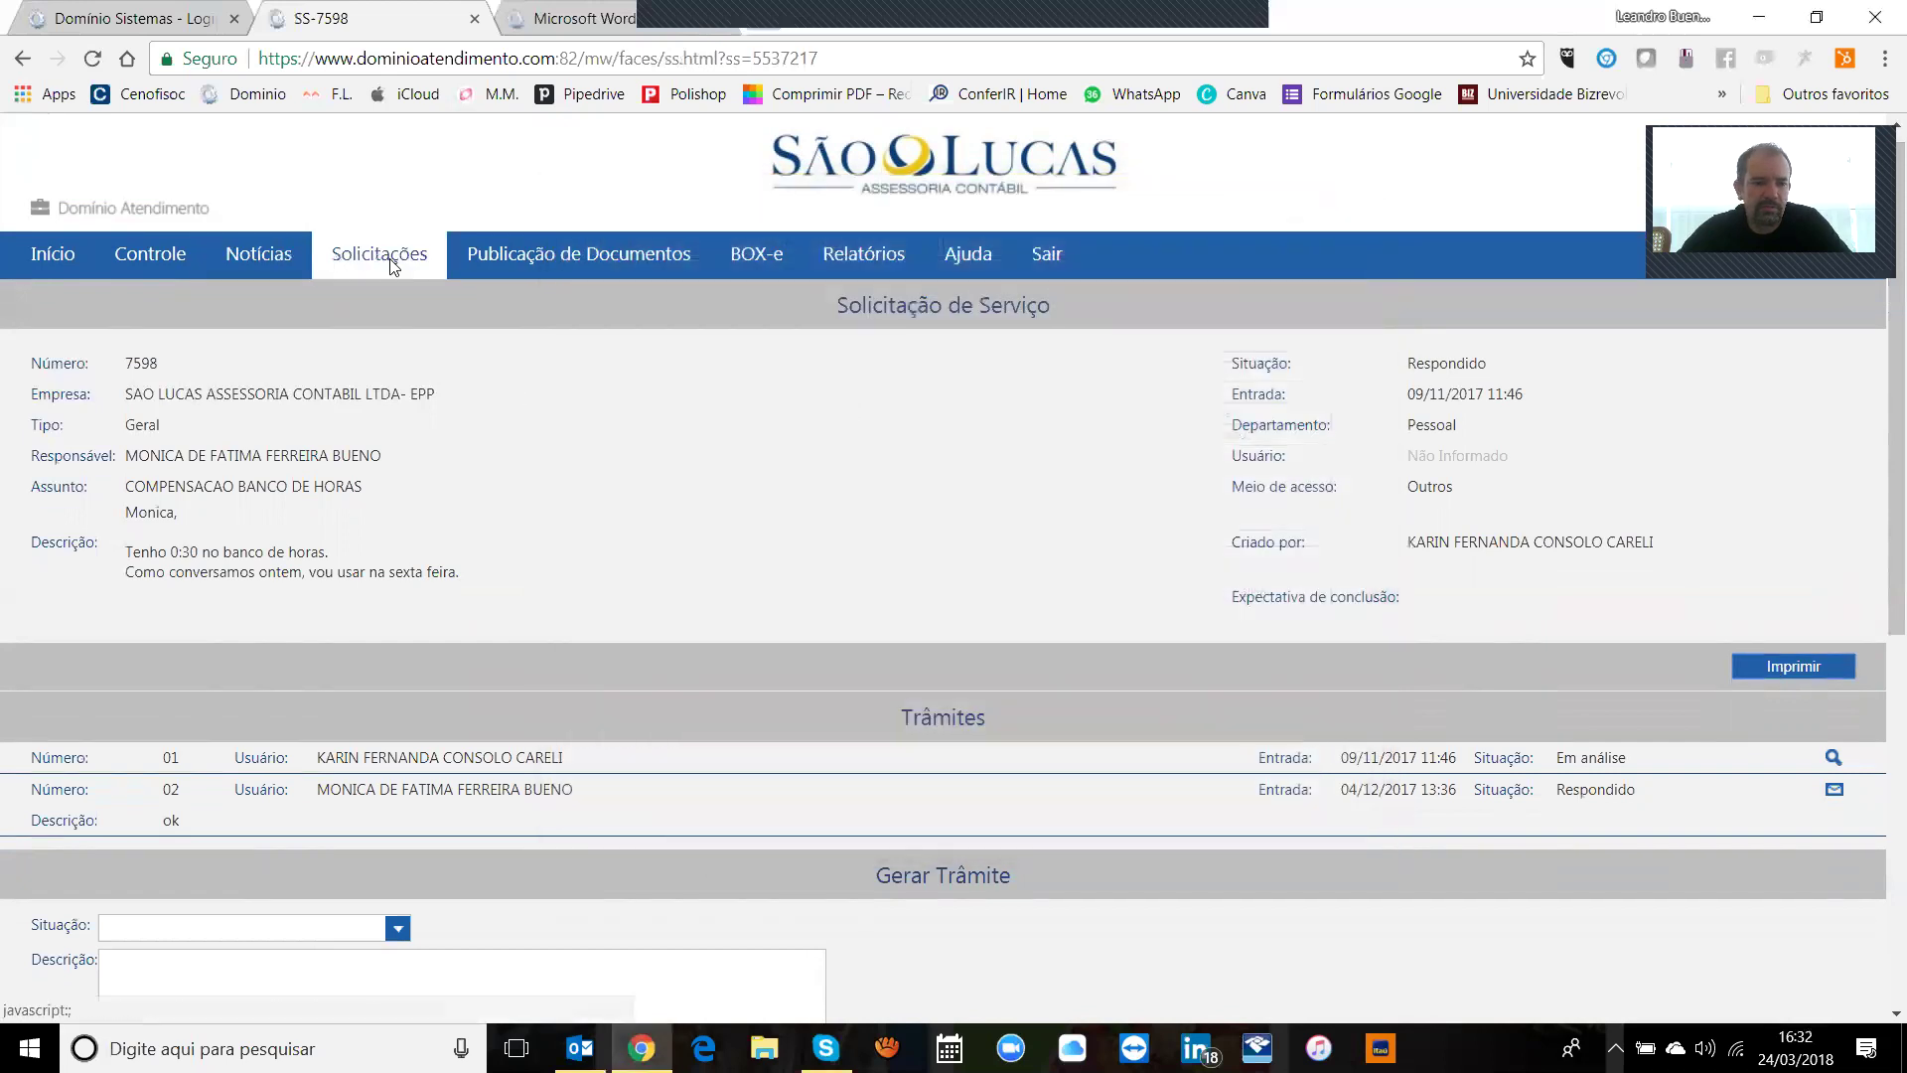
# Step: Filter the service request list to Situação Todas and start a new request
pyautogui.moveTo(383, 262)
pyautogui.click(394, 308)
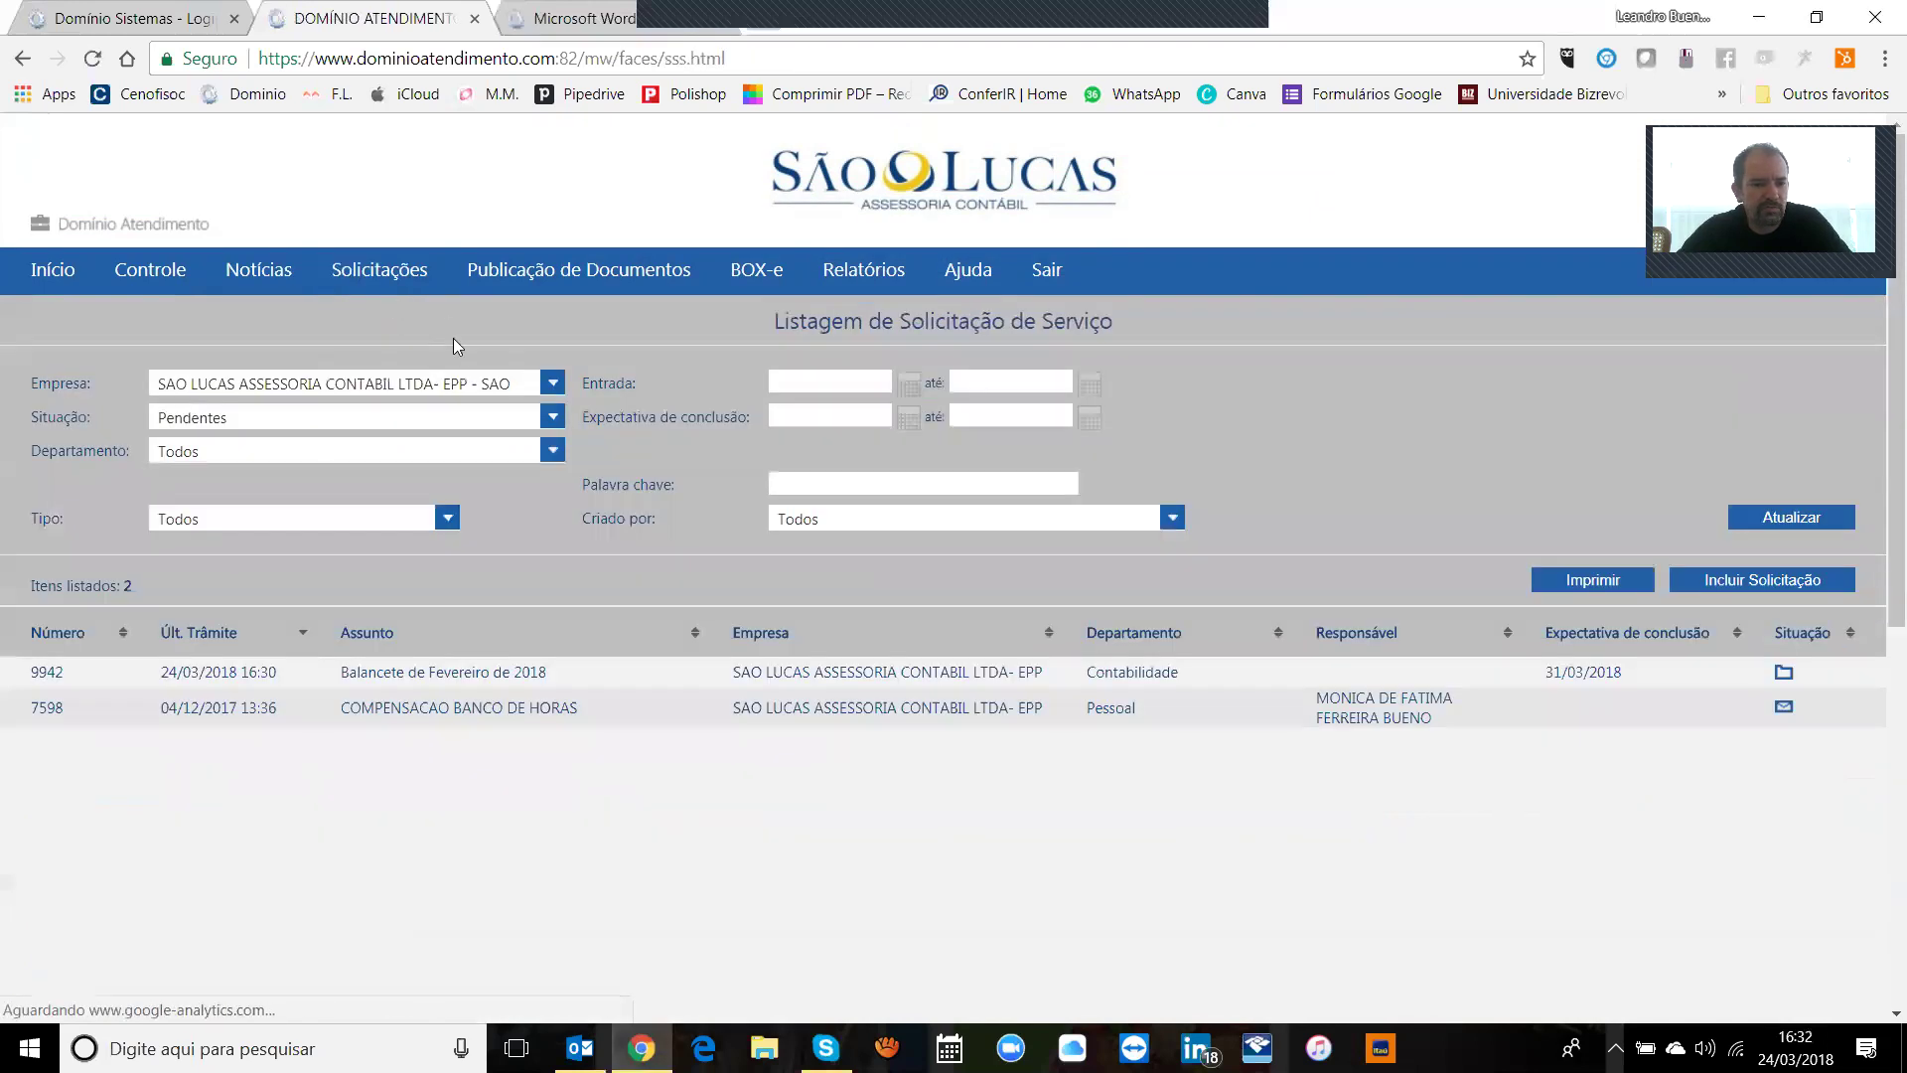
pyautogui.click(544, 421)
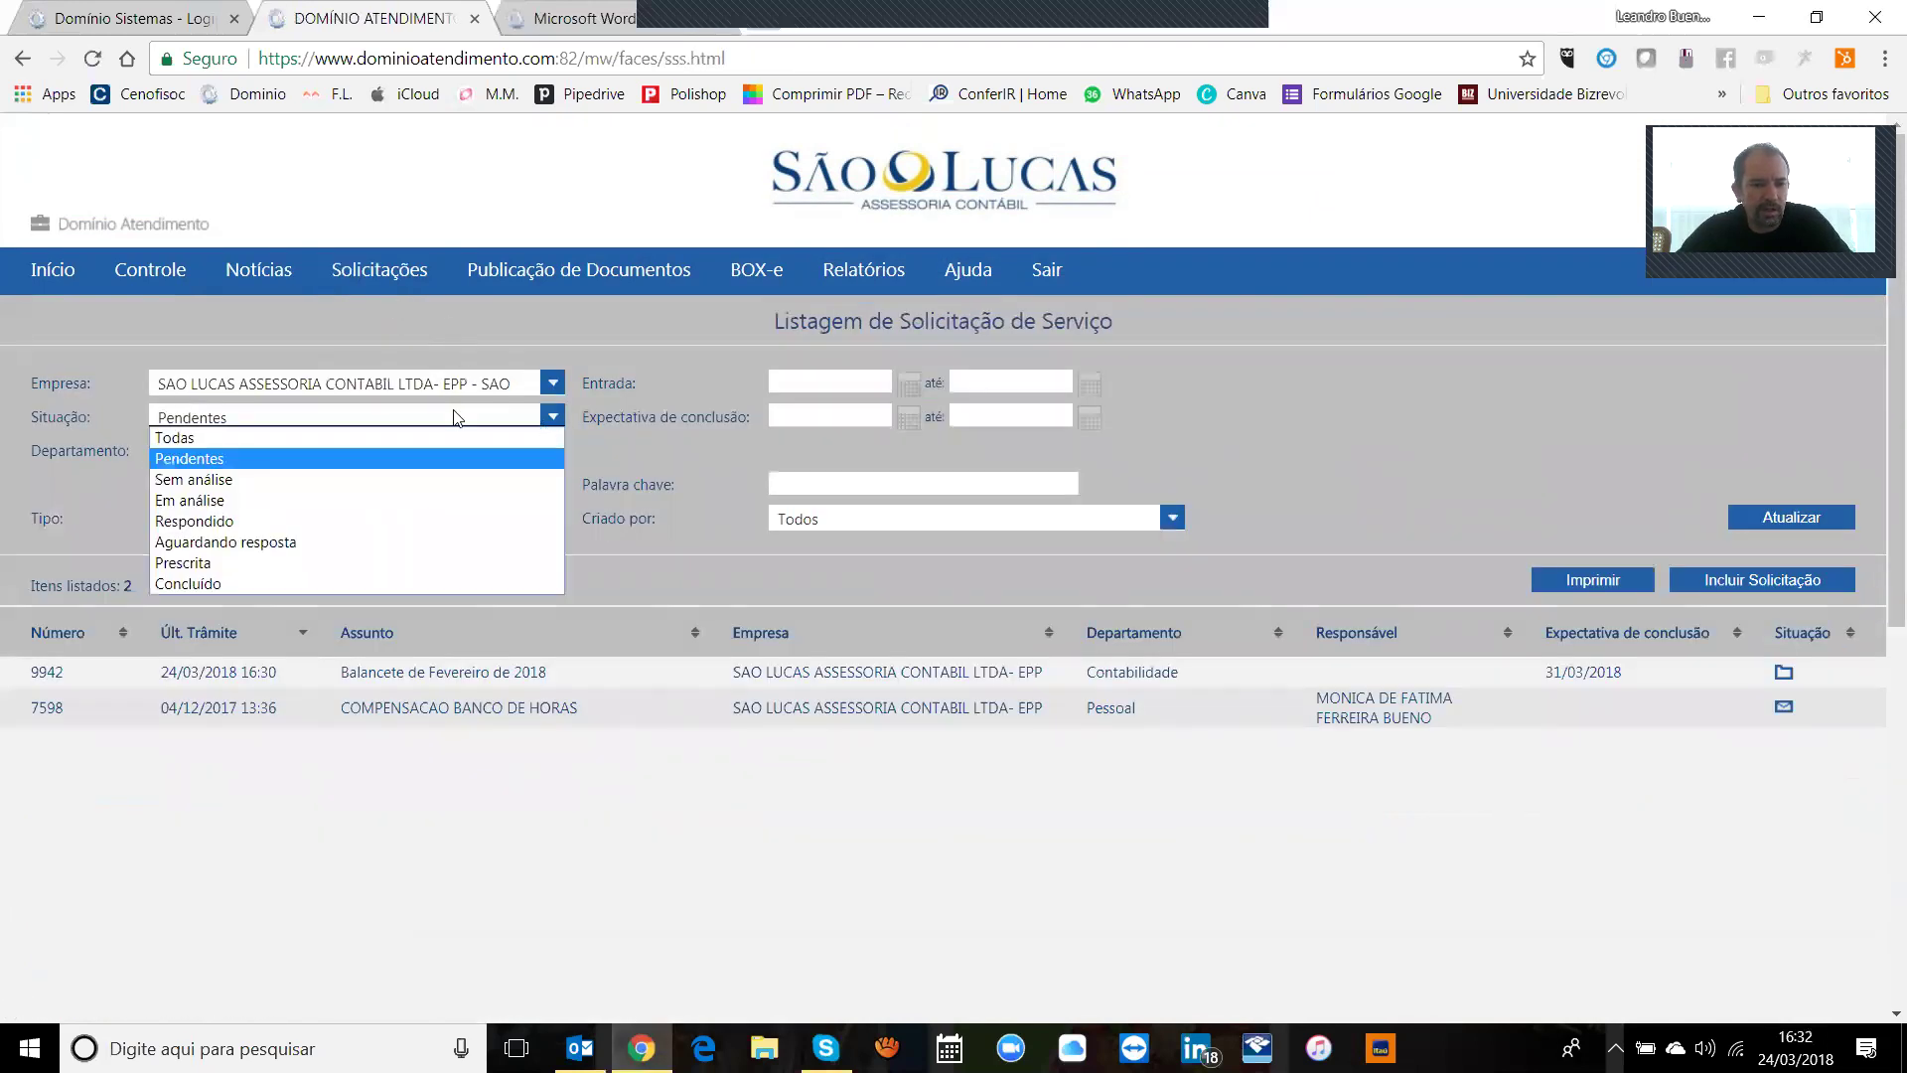
pyautogui.click(423, 437)
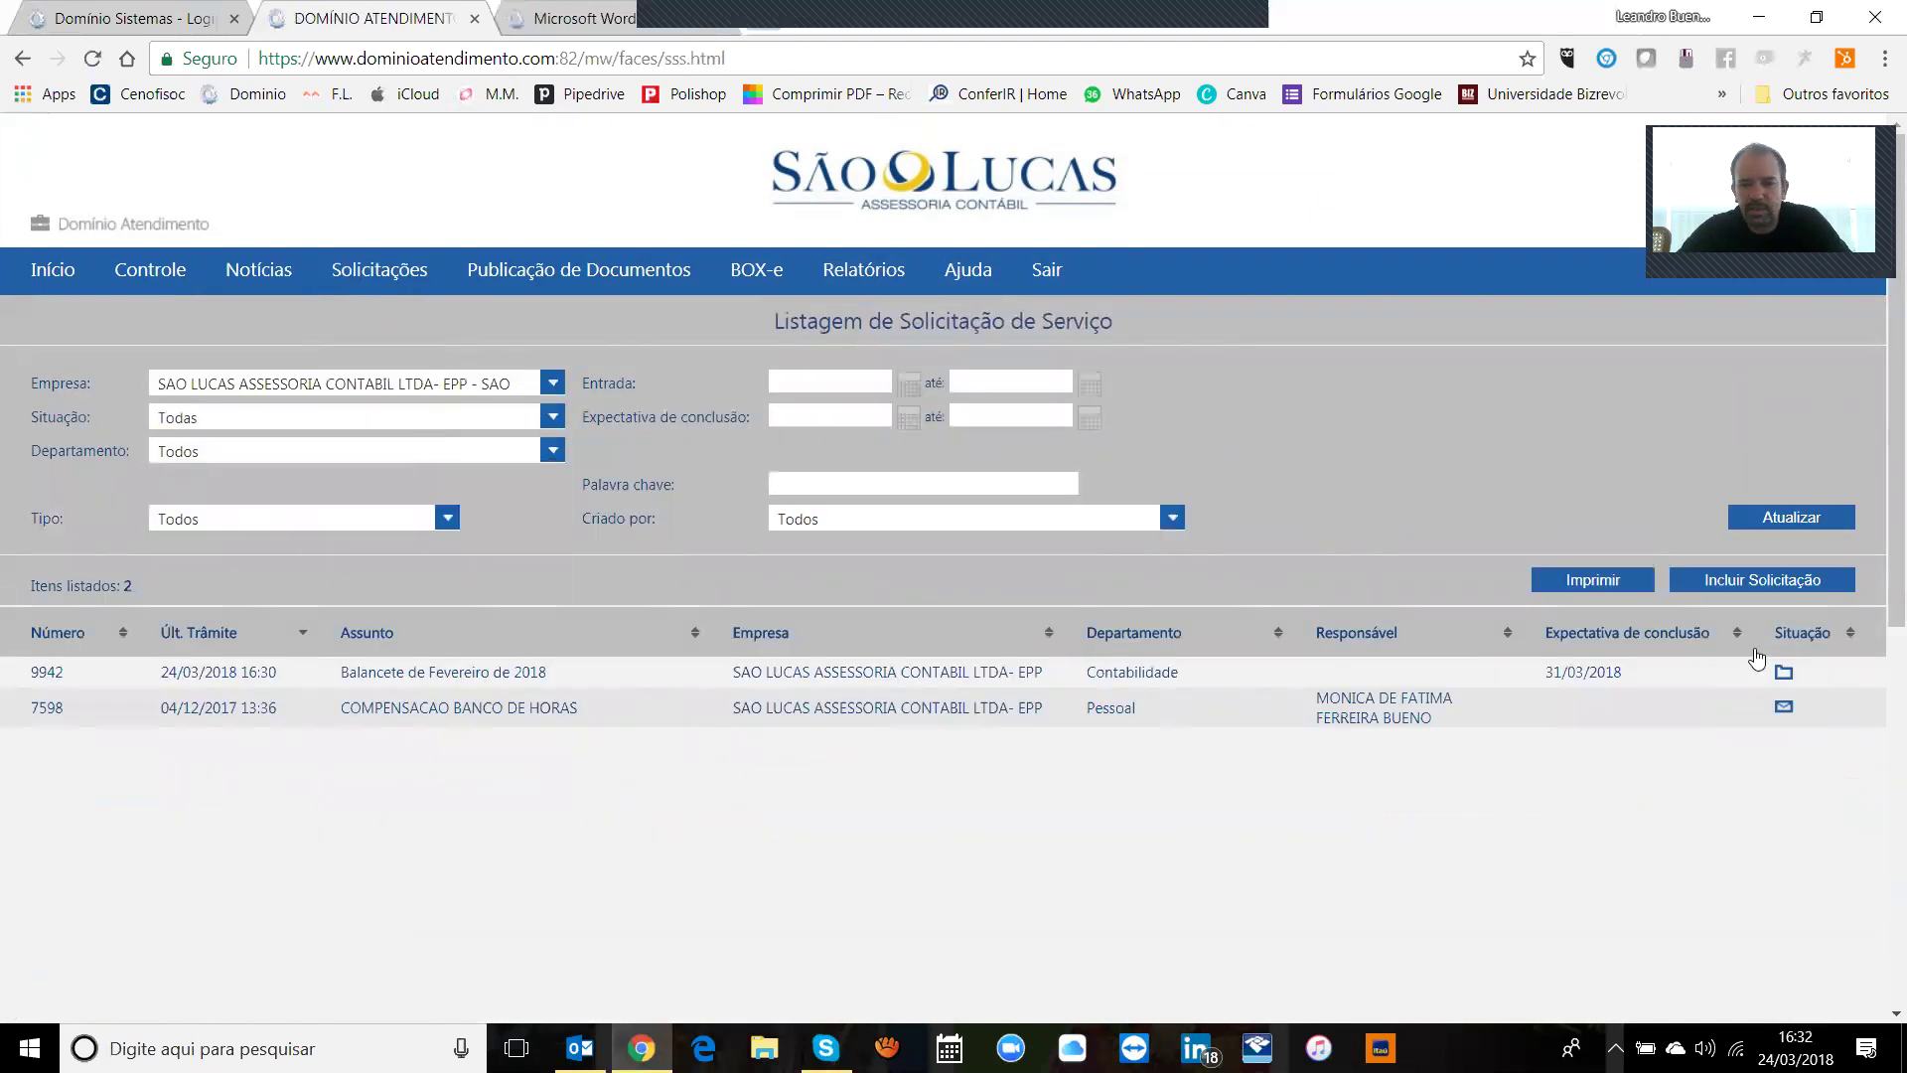
pyautogui.click(1783, 581)
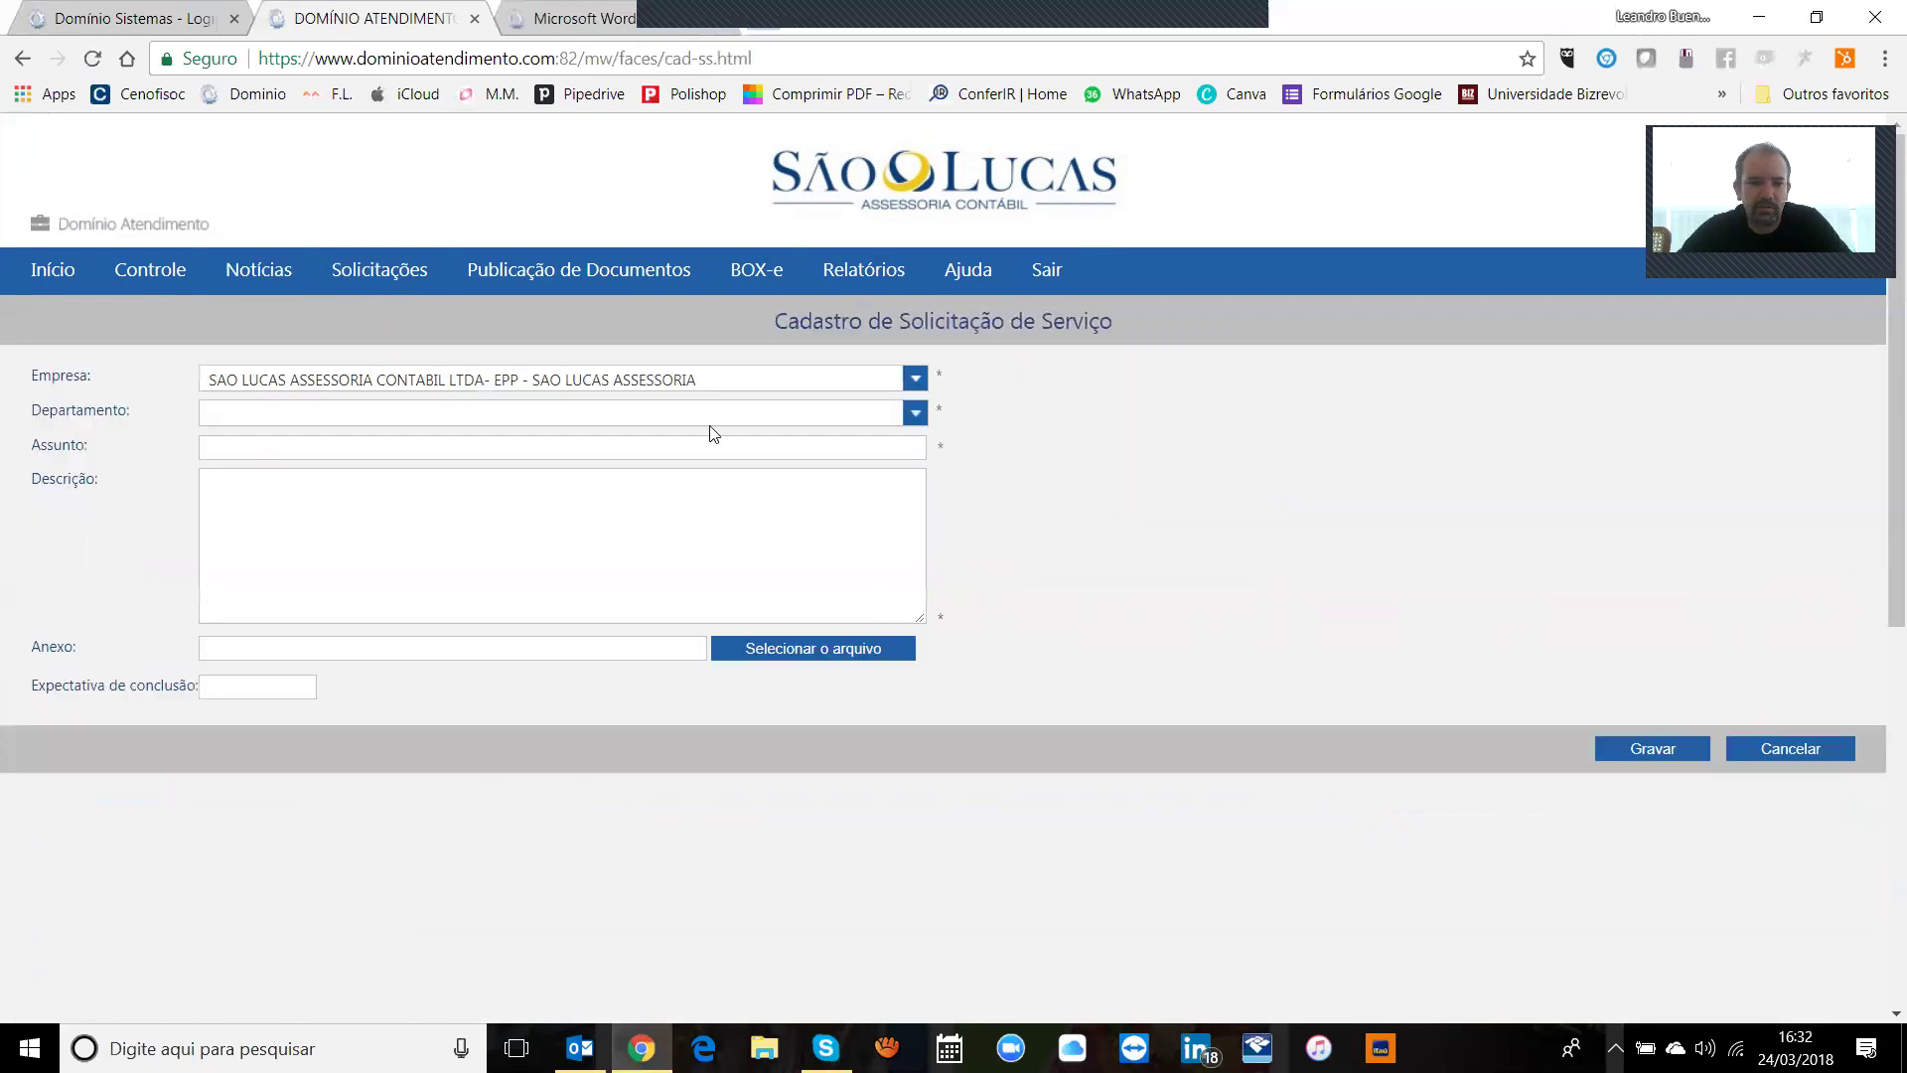
# Step: Set the request's department to Administrativo instead of Contabilidade
pyautogui.click(686, 413)
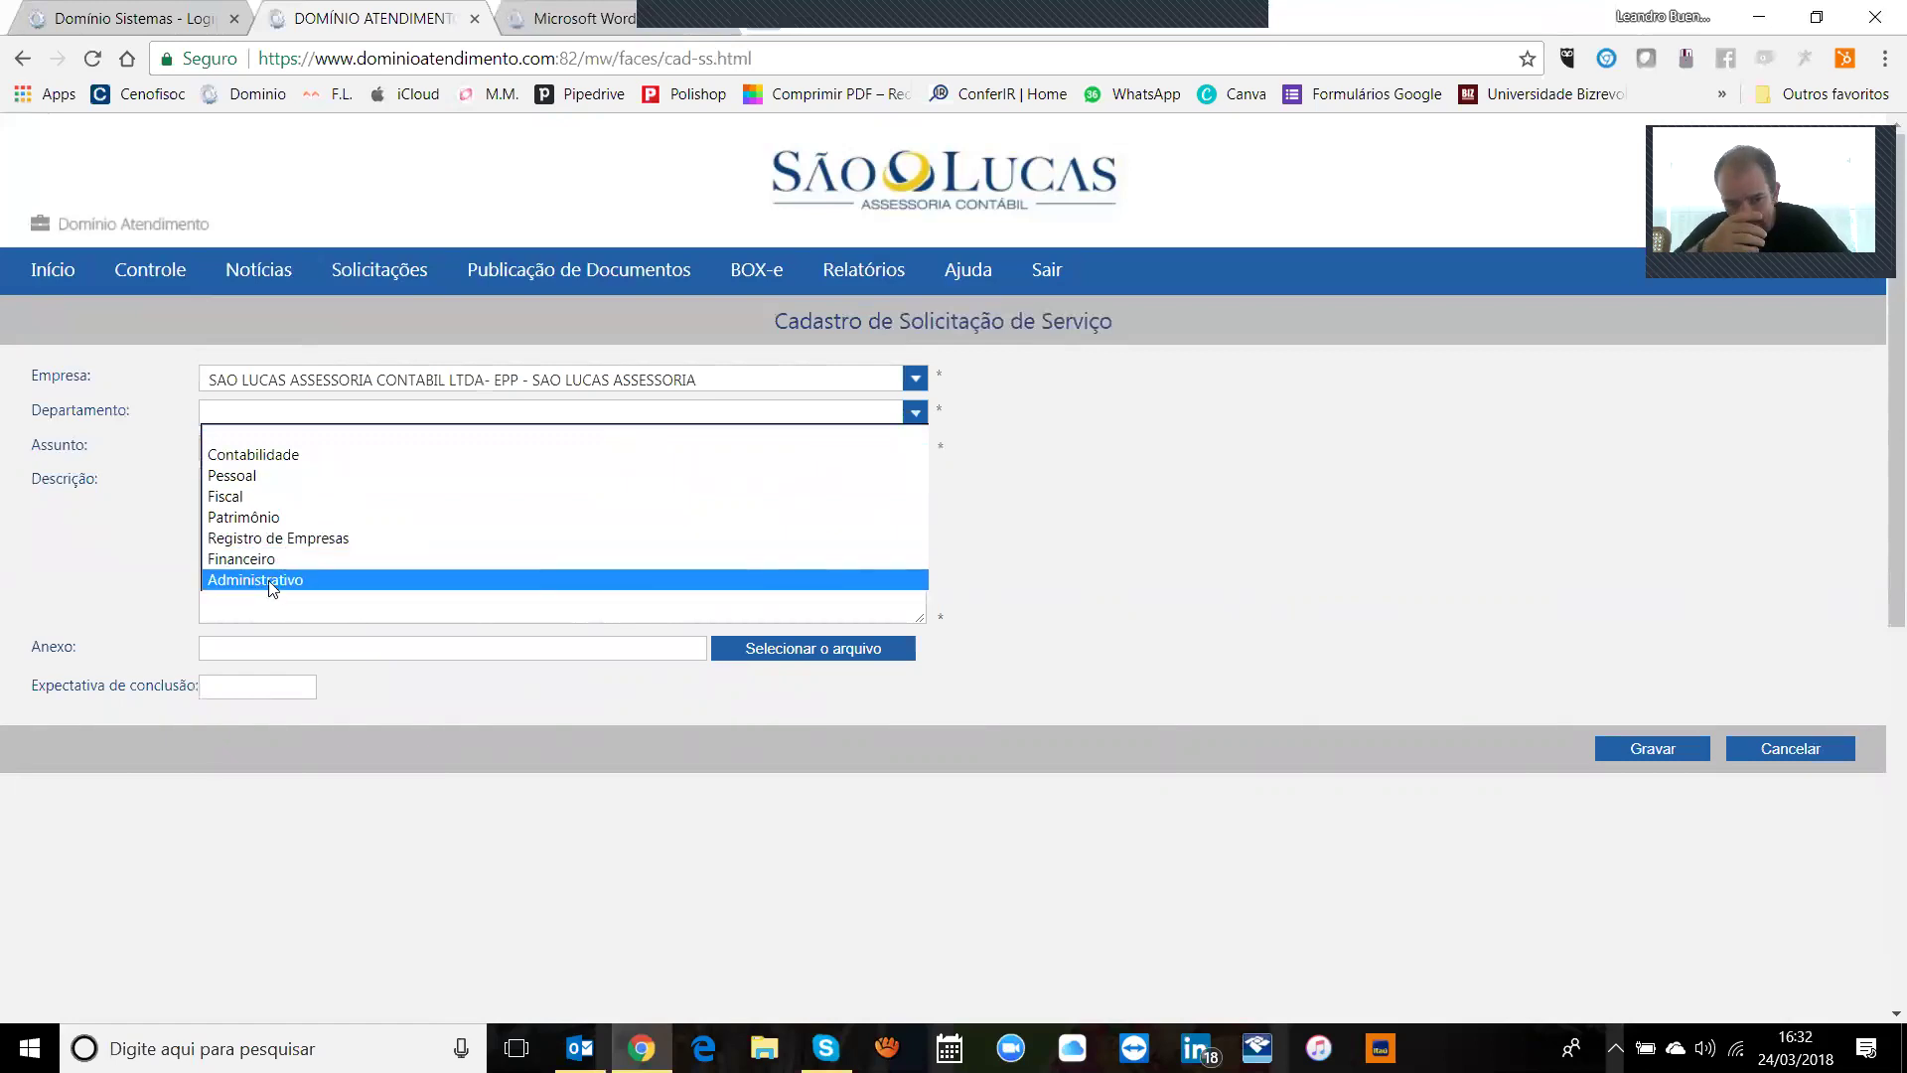
pyautogui.click(262, 454)
pyautogui.click(286, 448)
pyautogui.write('folha de appagamento')
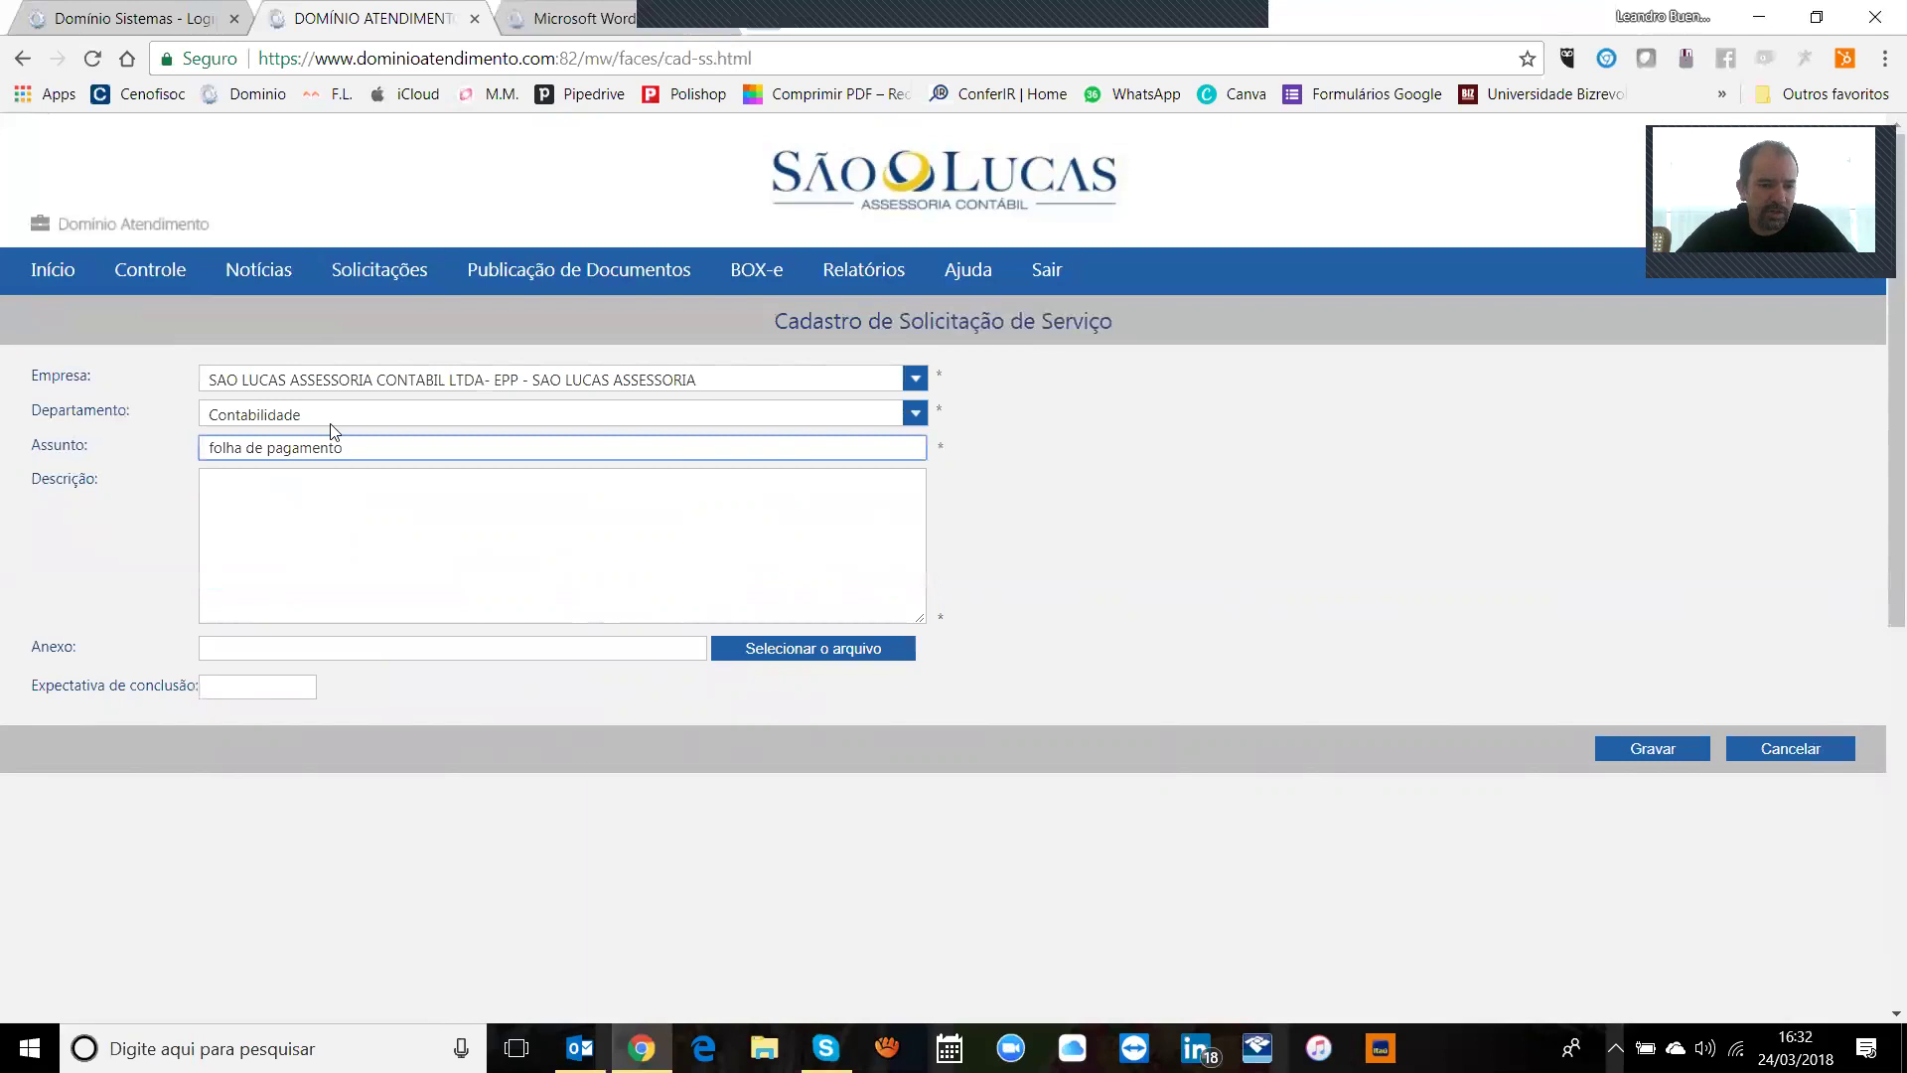
pyautogui.click(338, 416)
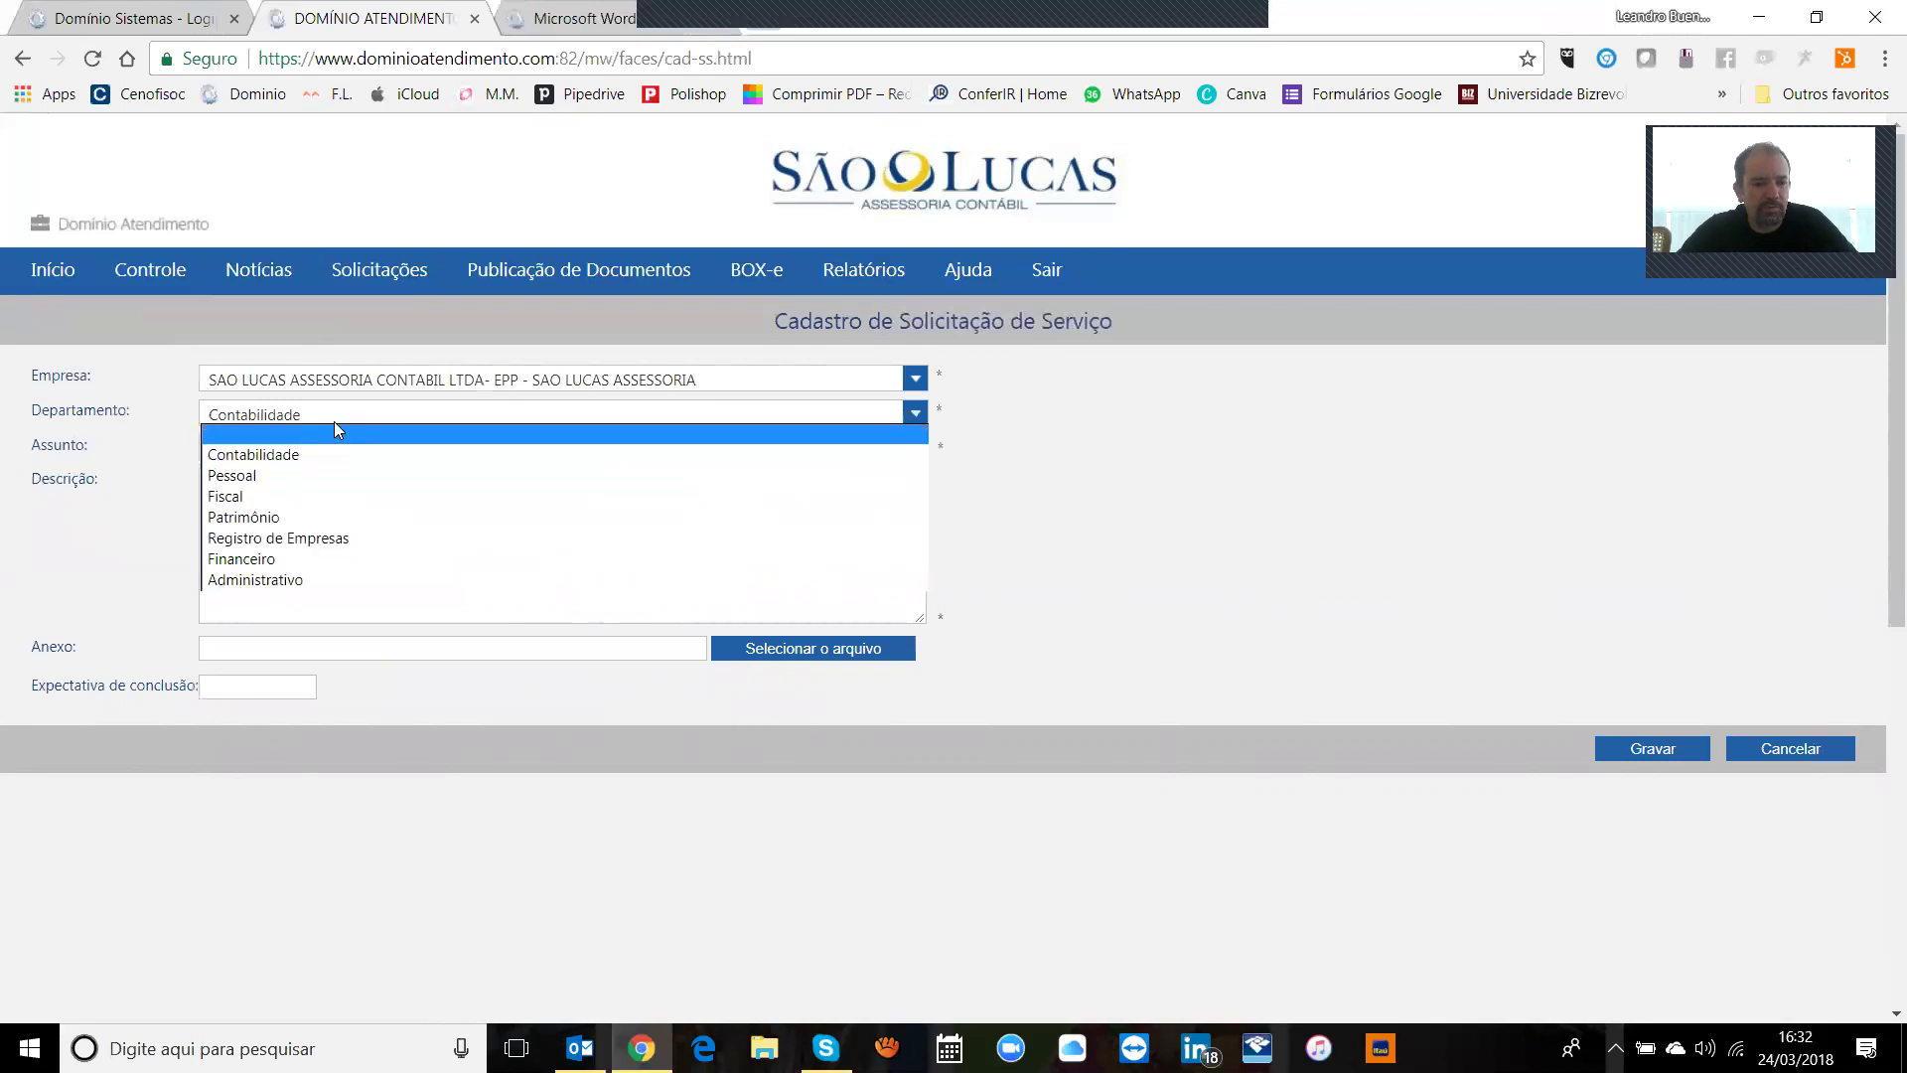
pyautogui.click(349, 415)
pyautogui.click(350, 415)
pyautogui.click(340, 427)
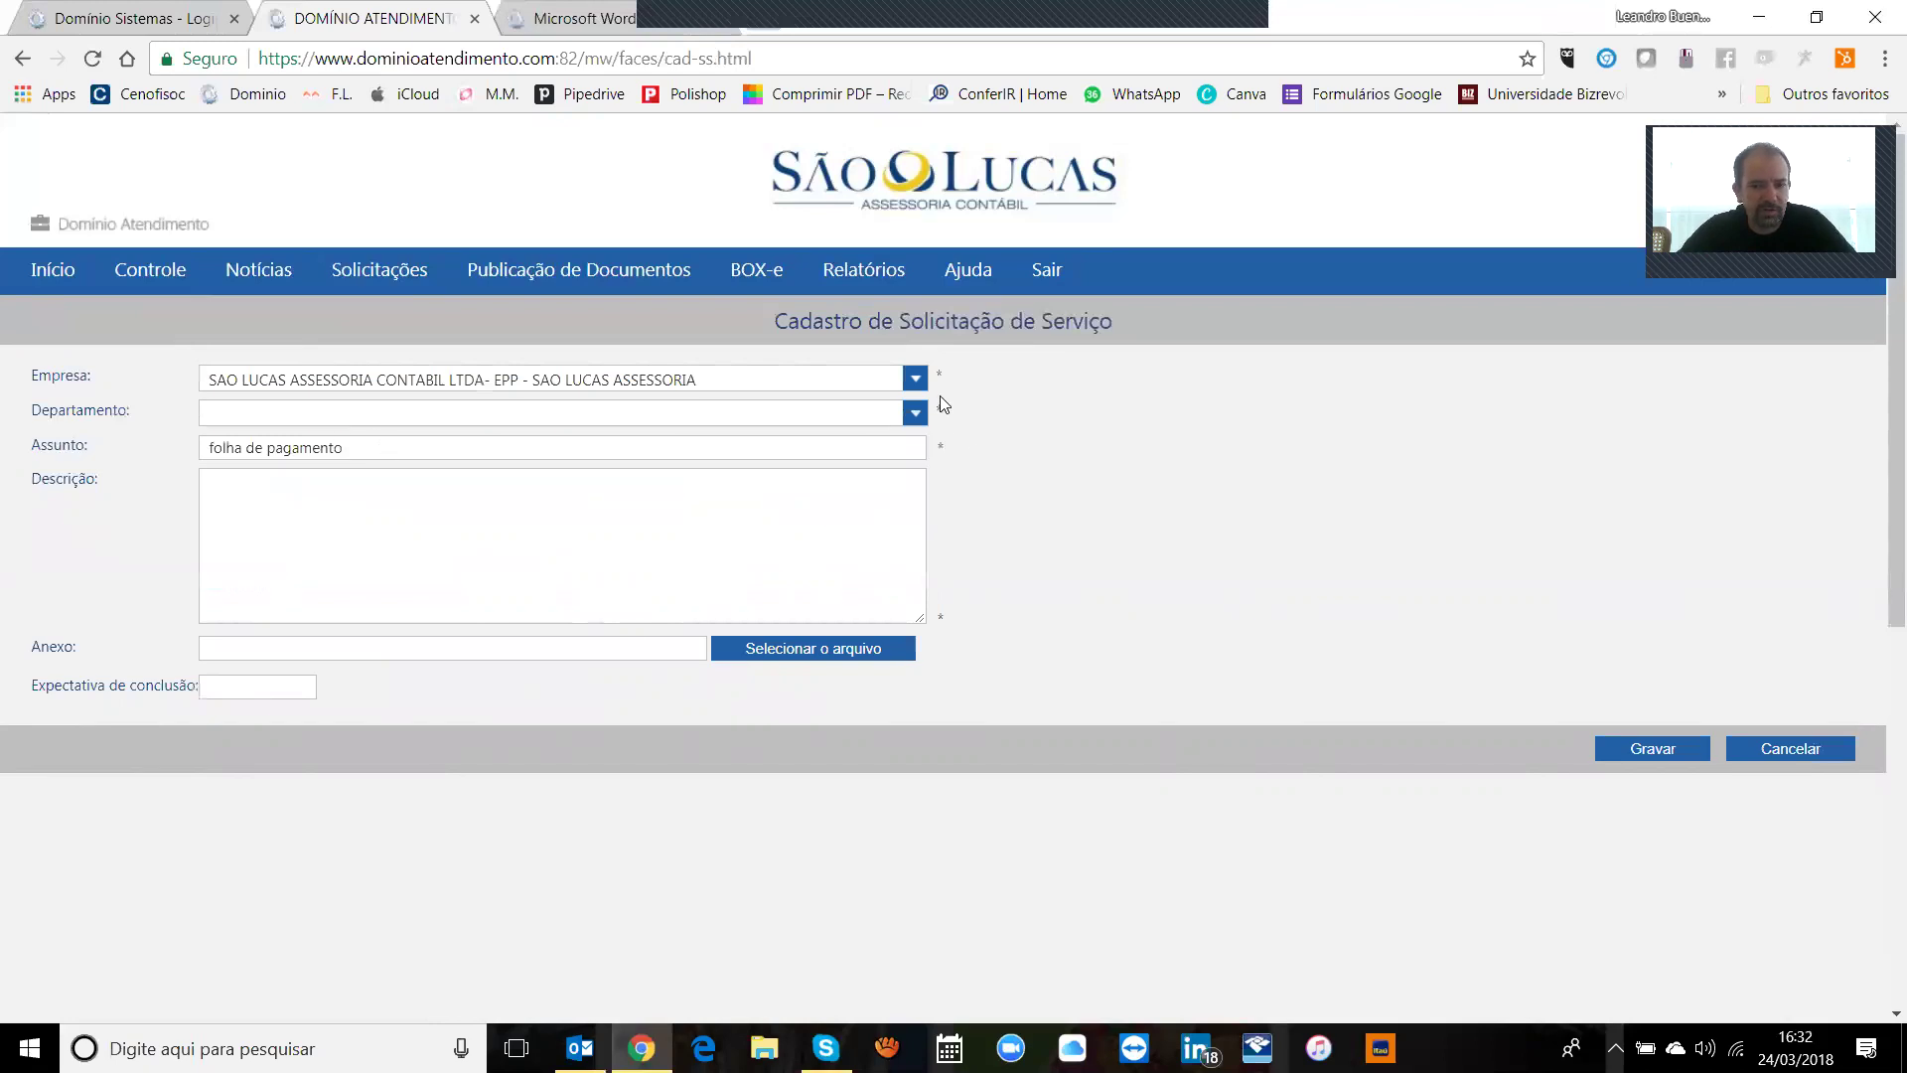
pyautogui.click(892, 411)
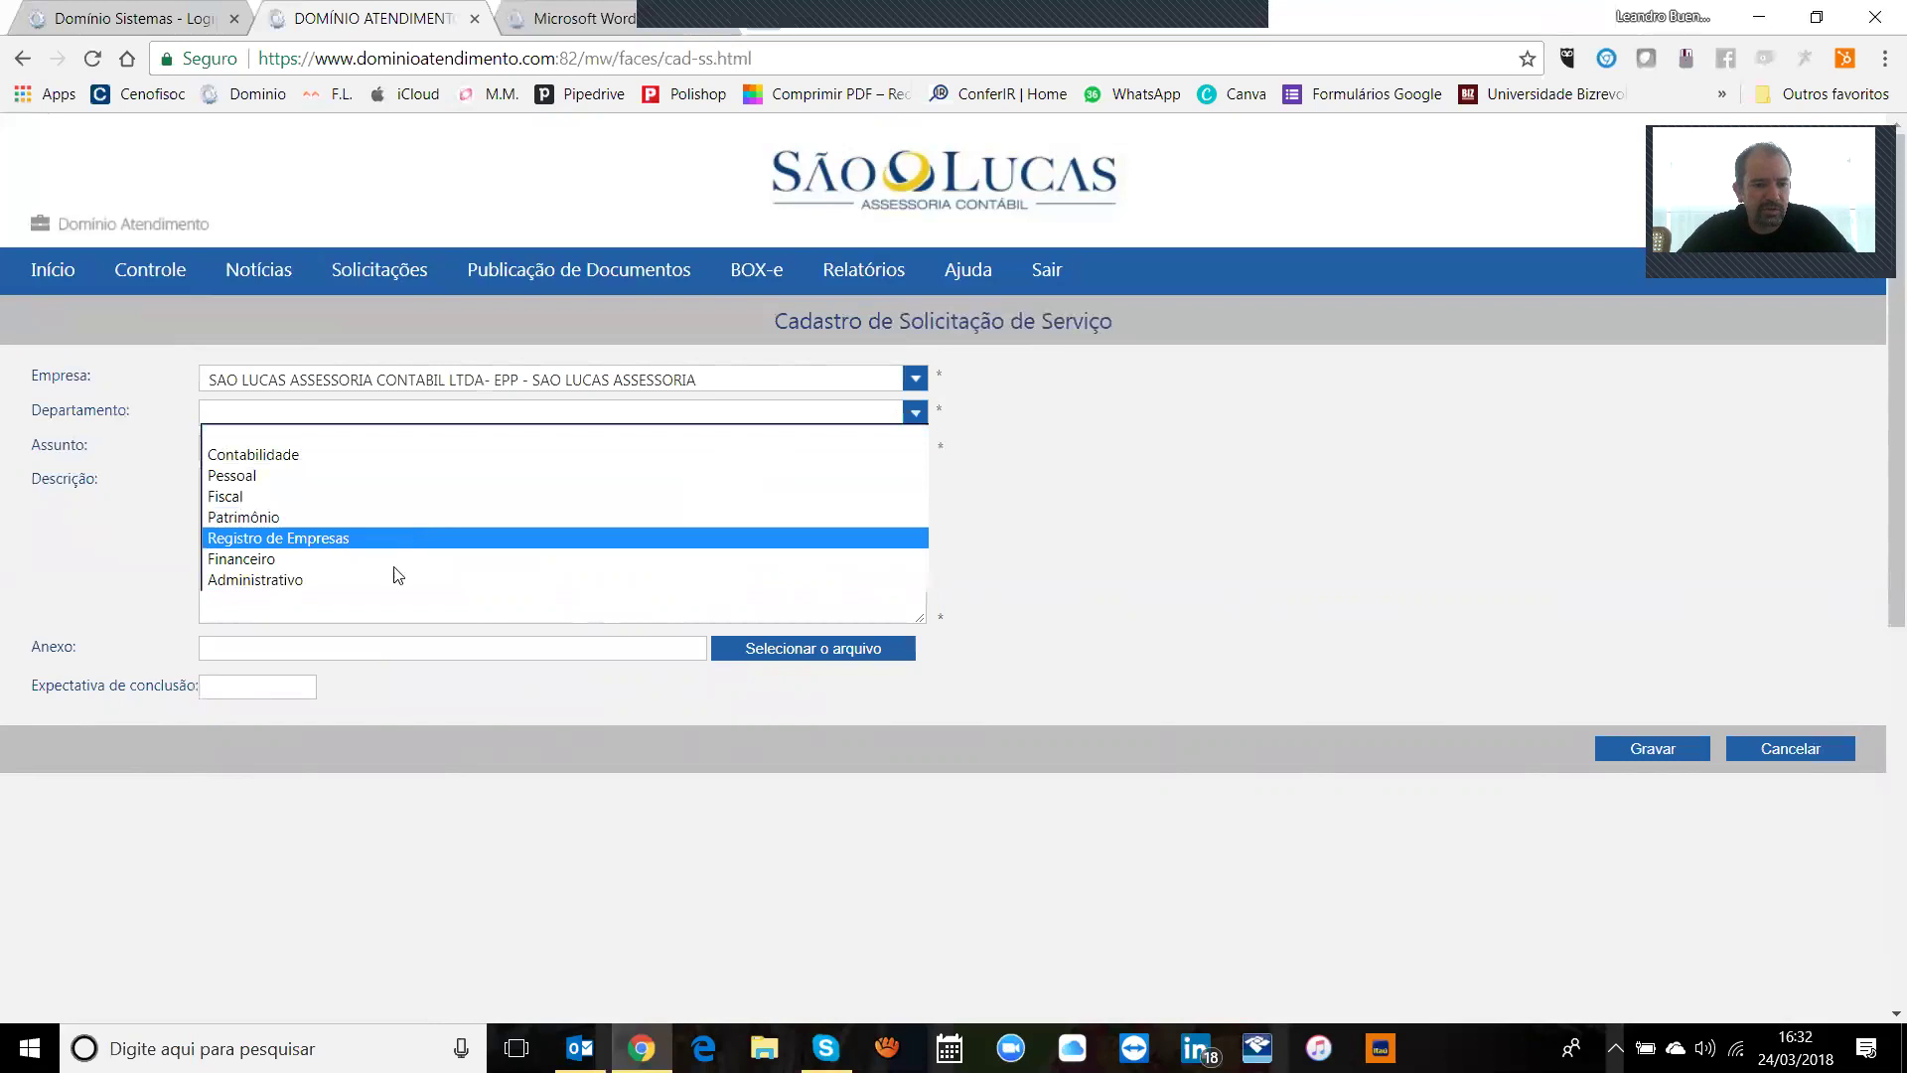
pyautogui.click(327, 582)
# Step: Set the subject to 'contrato social' with a description asking for the company's contrato social
pyautogui.tripleClick(366, 451)
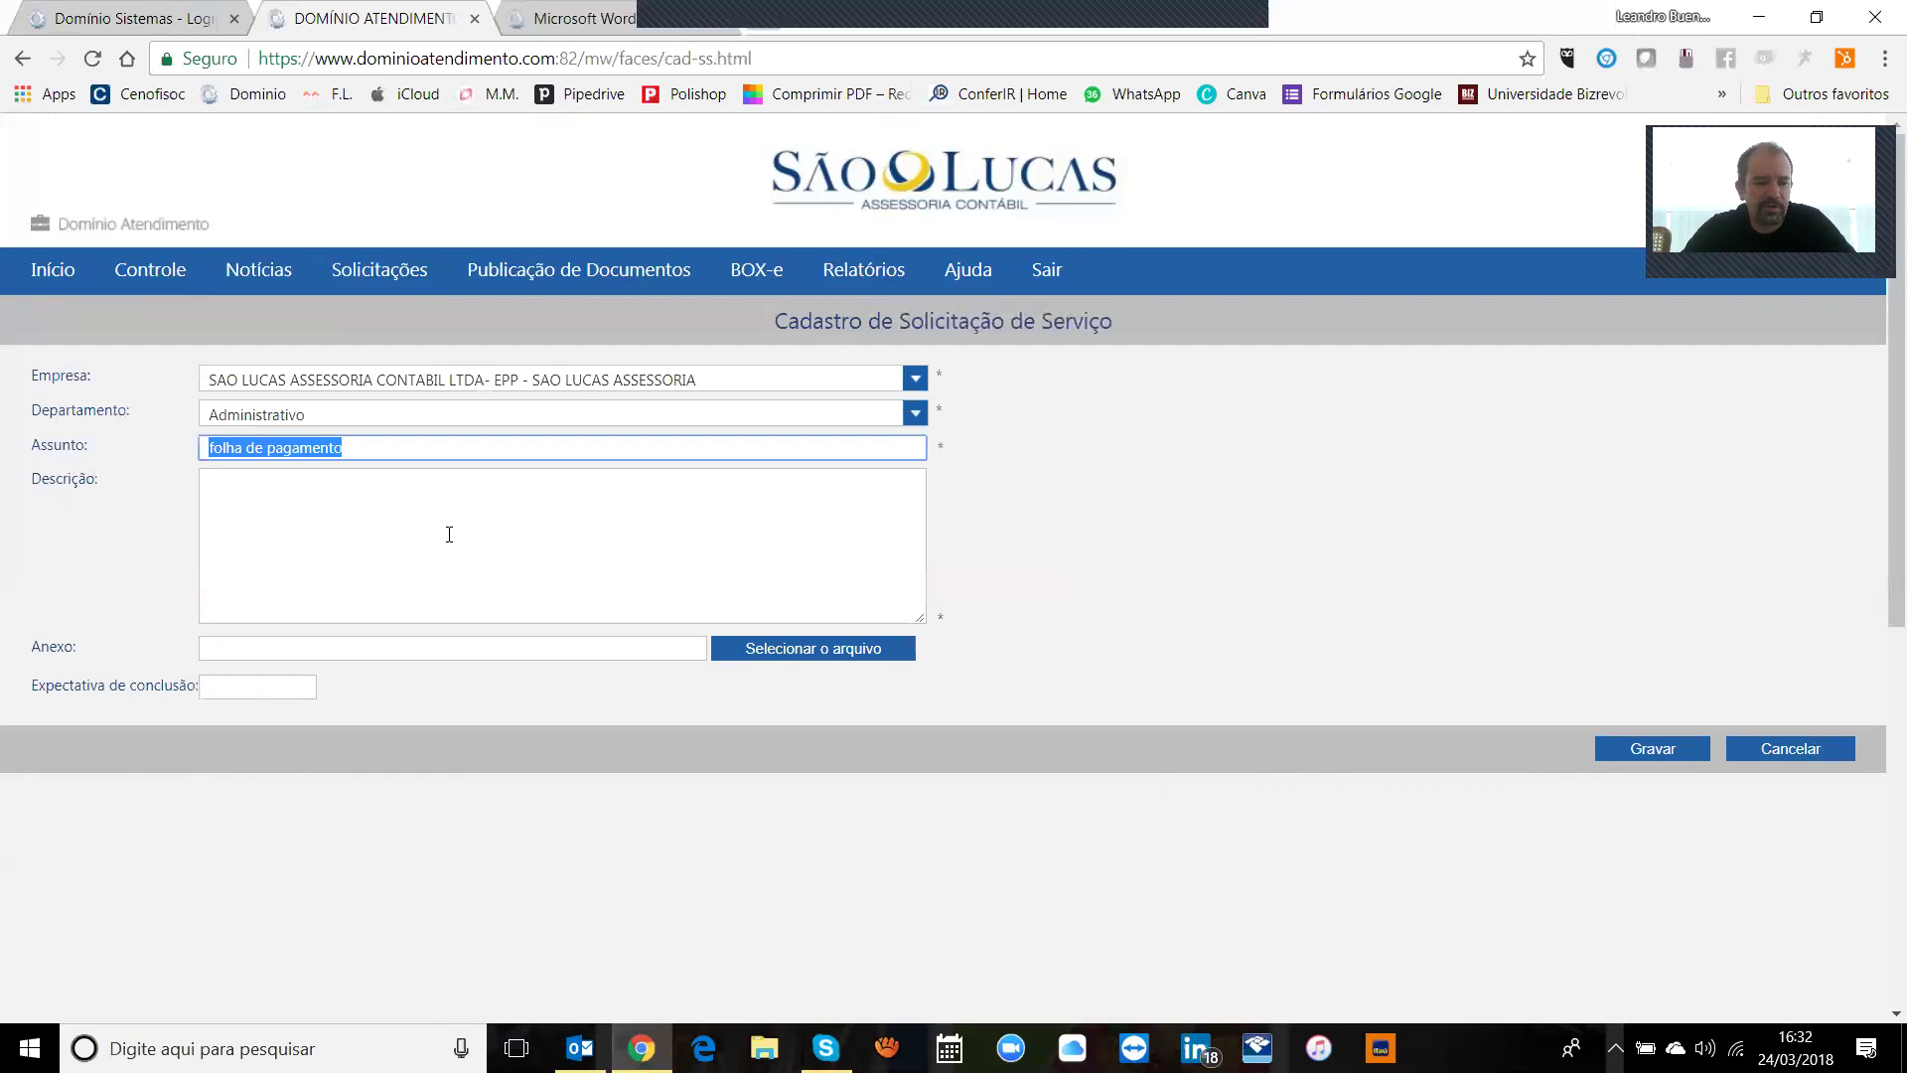
pyautogui.write('contrato social')
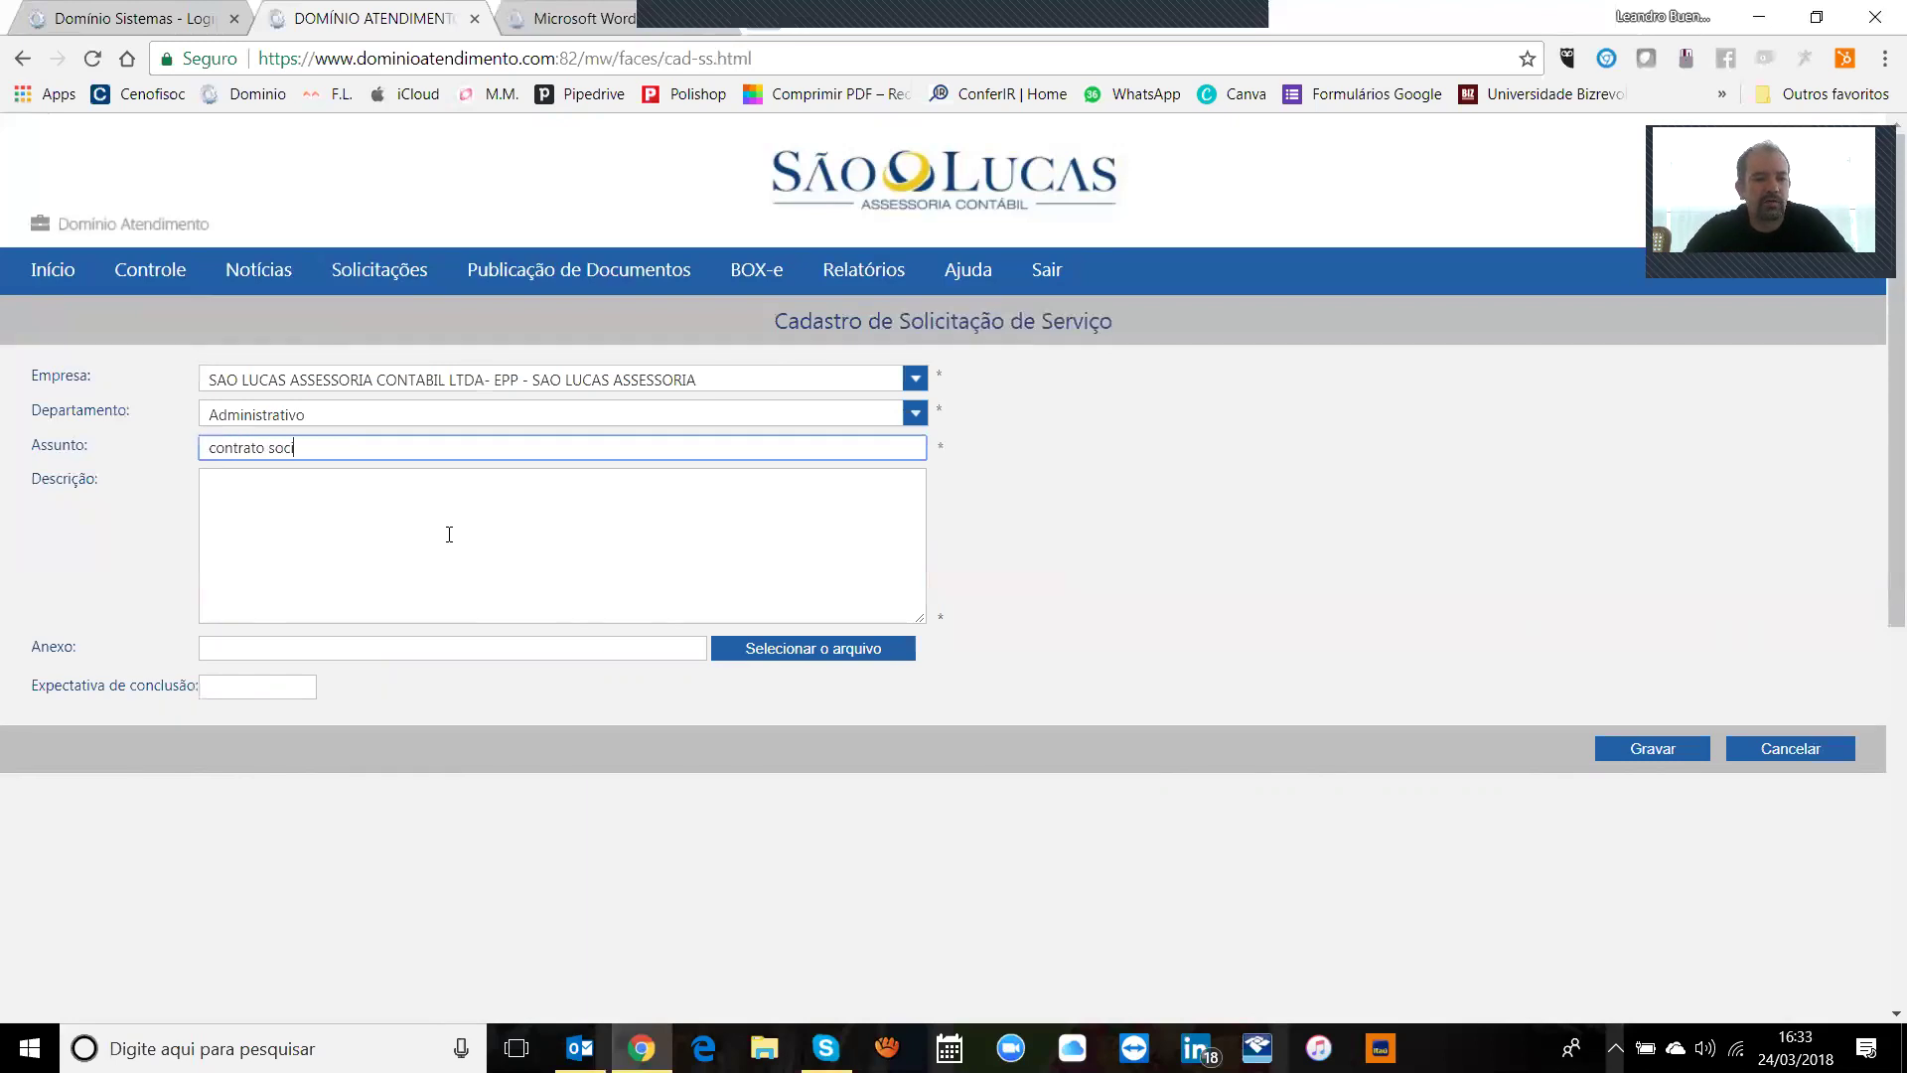
pyautogui.click(449, 535)
pyautogui.write('favor ')
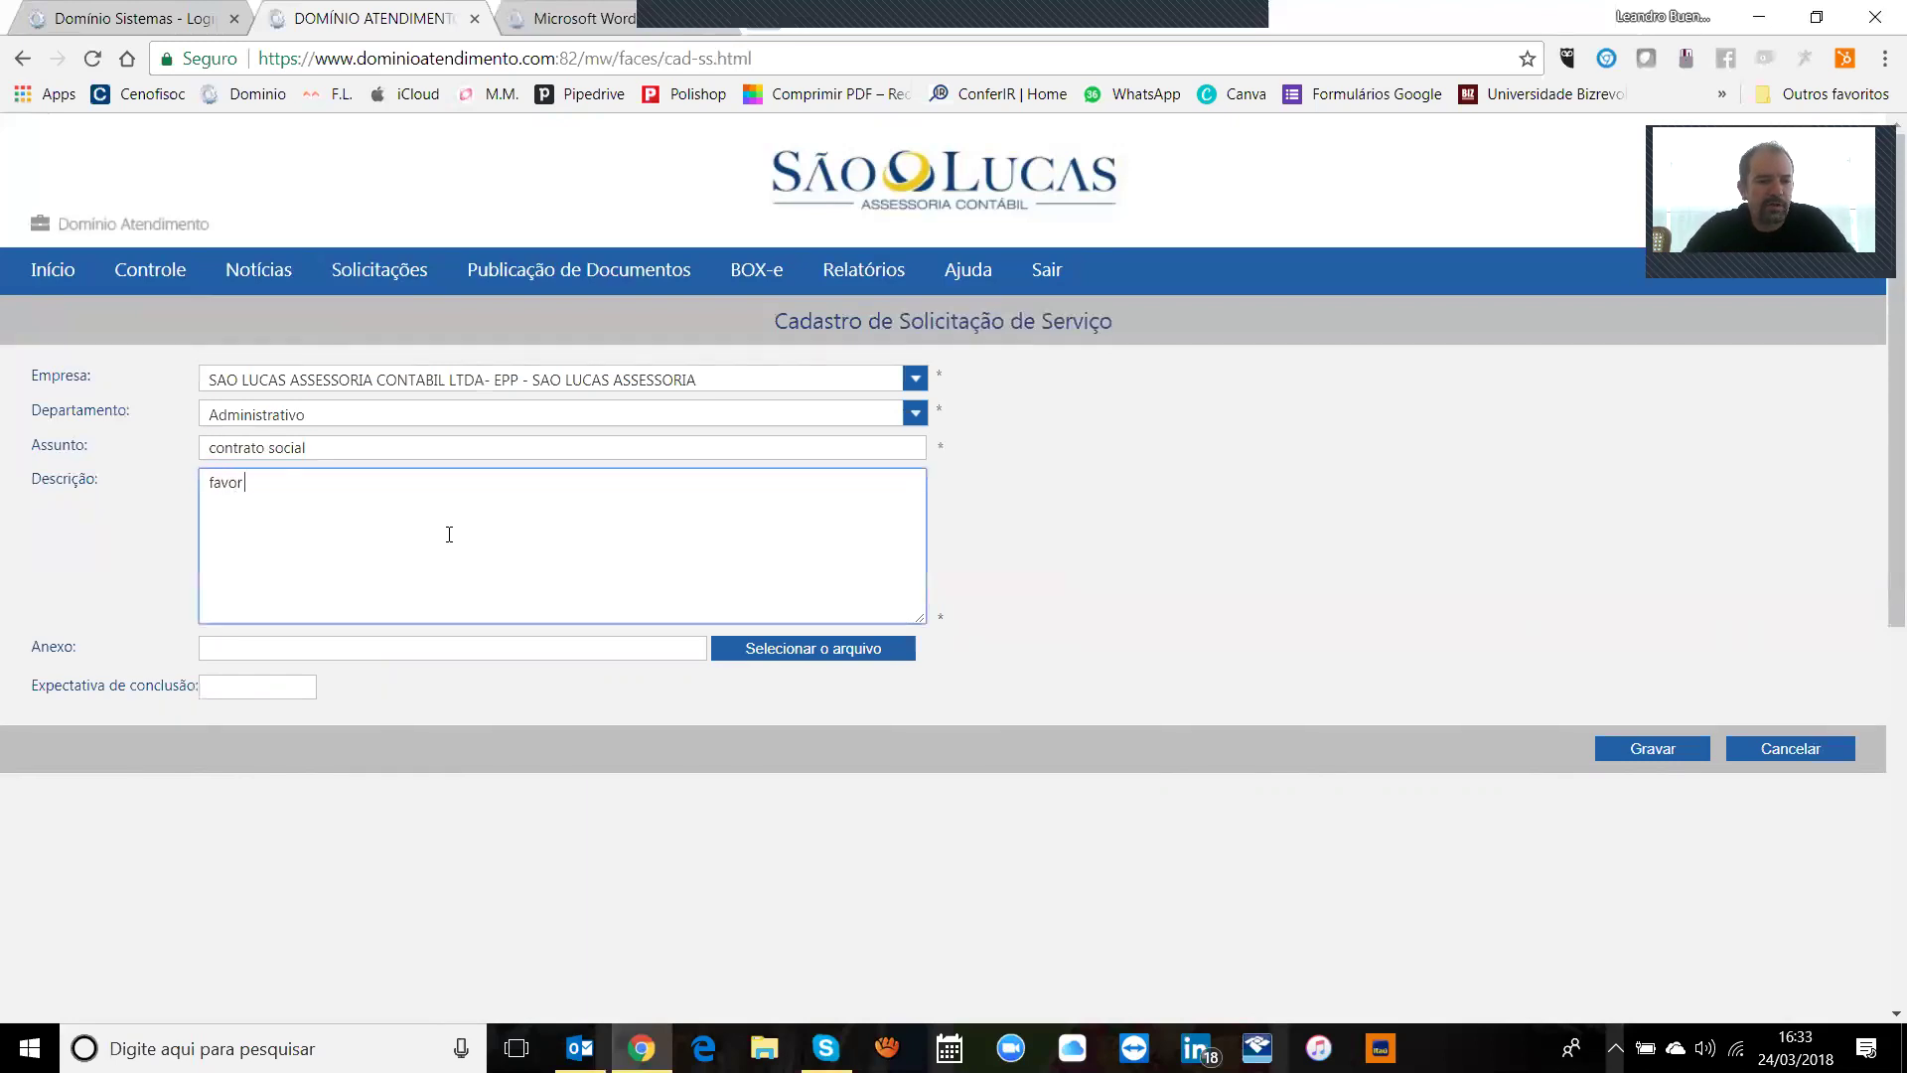
pyautogui.write('encaminahr o contrat')
pyautogui.press('BackSpace')
pyautogui.press('BackSpace')
pyautogui.press('BackSpace')
pyautogui.press('BackSpace')
pyautogui.press('BackSpace')
pyautogui.press('BackSpace')
pyautogui.press('BackSpace')
pyautogui.press('BackSpace')
pyautogui.press('BackSpace')
pyautogui.press('BackSpace')
pyautogui.press('BackSpace')
pyautogui.press('BackSpace')
pyautogui.write('har o contrato social da minha empresa')
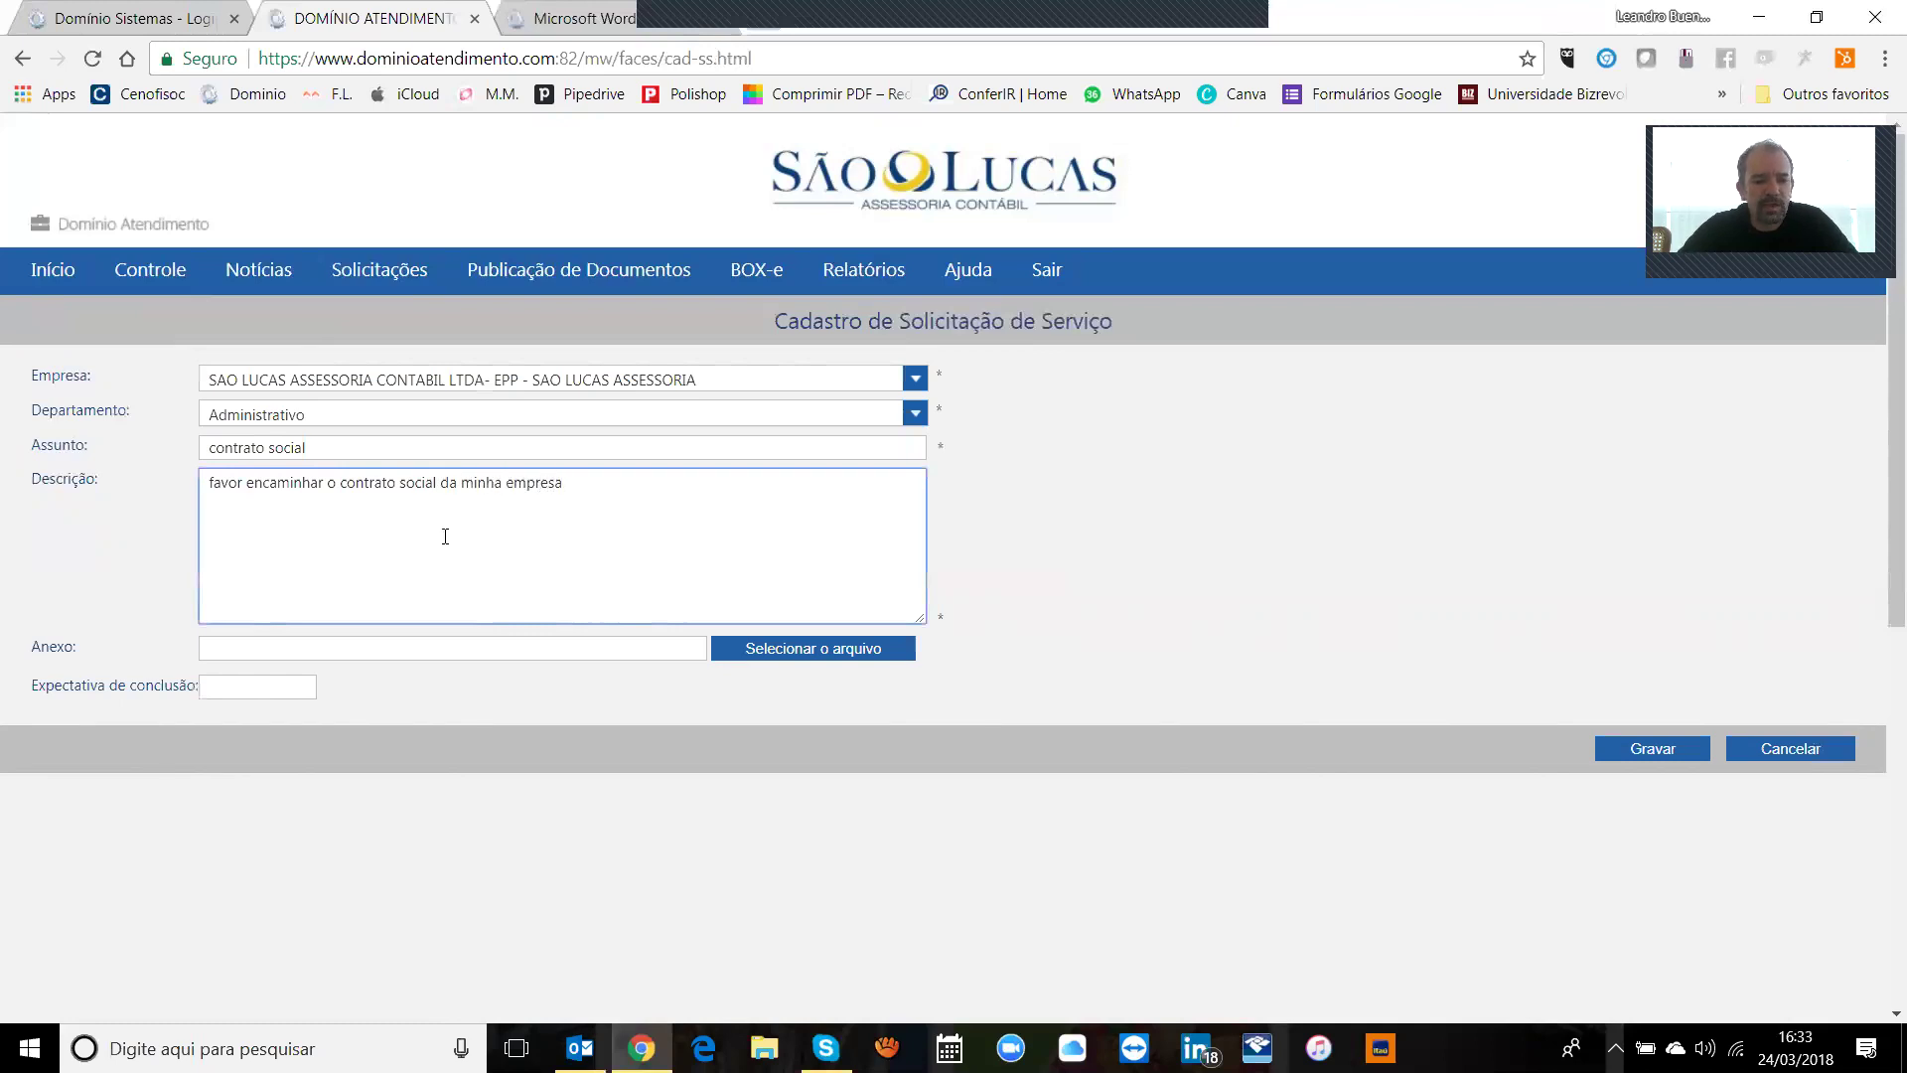
# Step: Enter 25/03/2018 as the expected completion date
pyautogui.click(309, 681)
pyautogui.moveTo(309, 681); pyautogui.dragTo(60, 692)
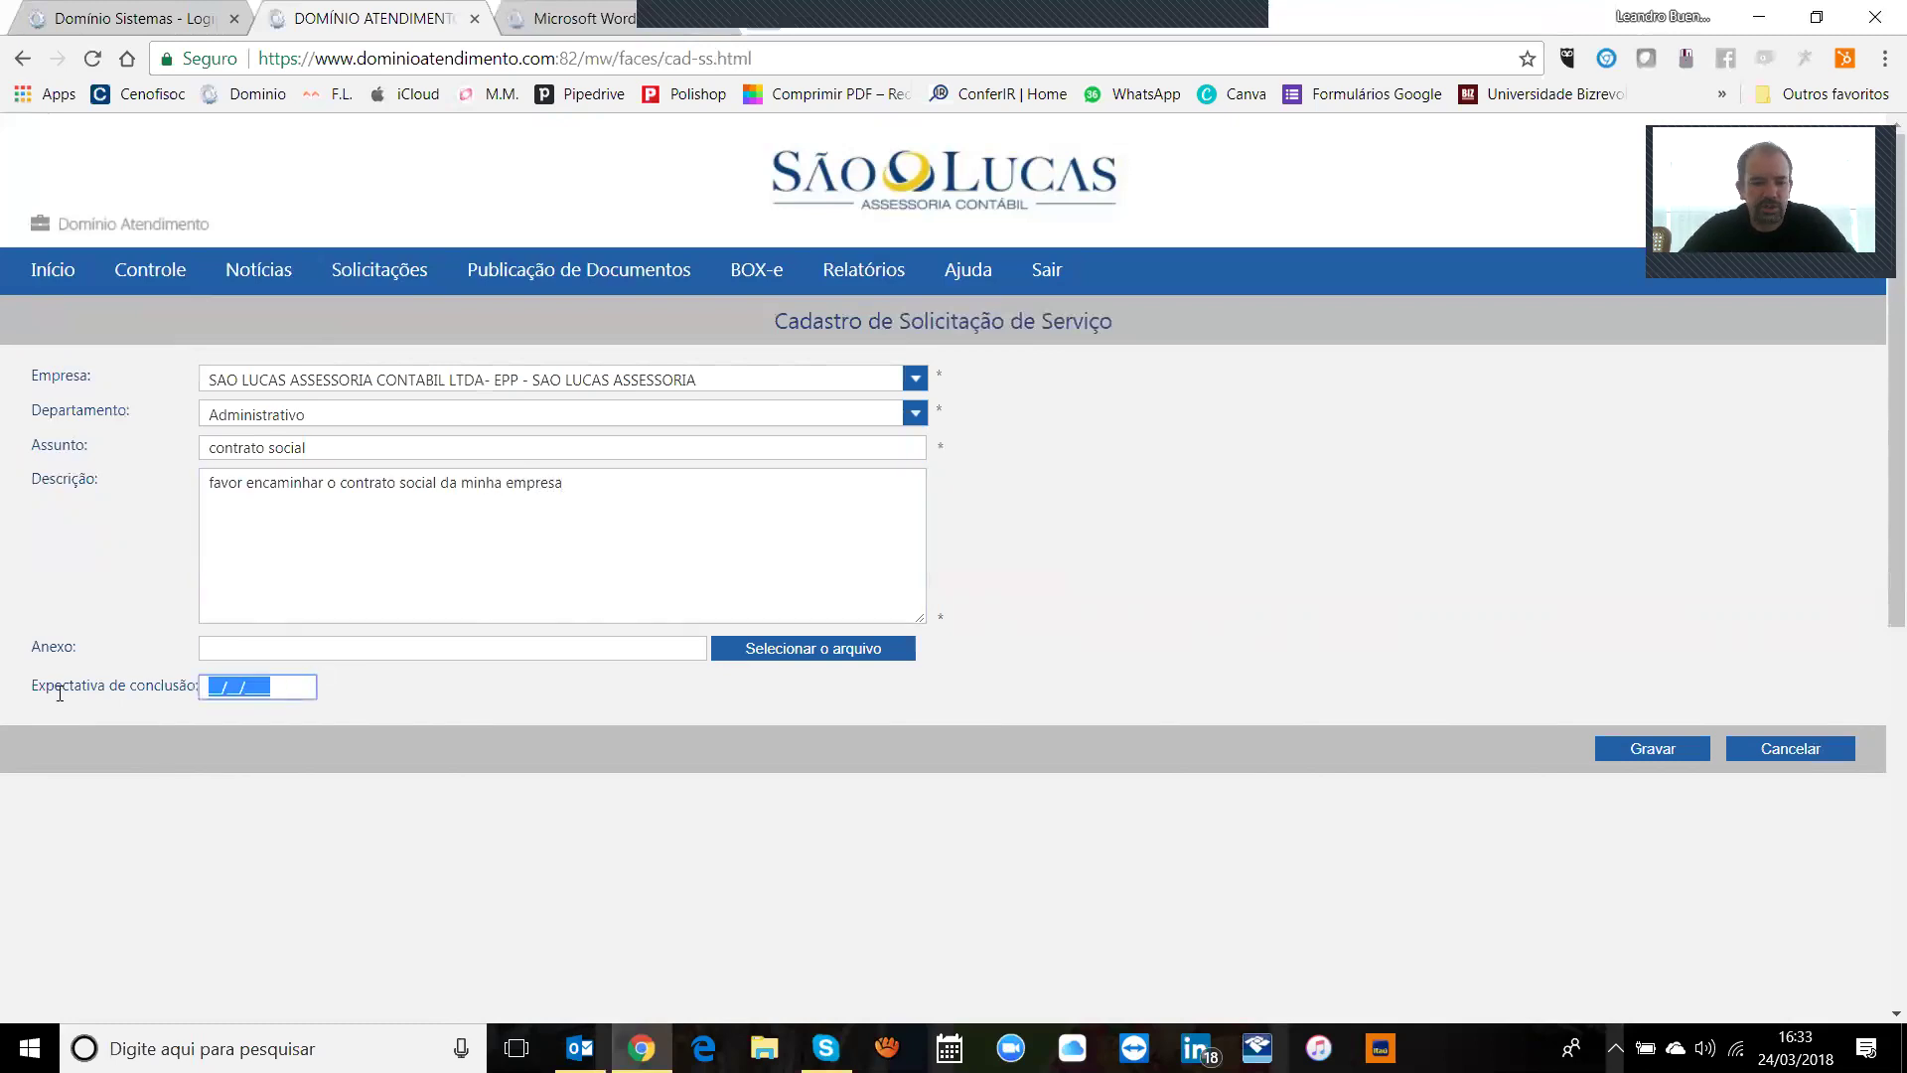
pyautogui.write('25032018')
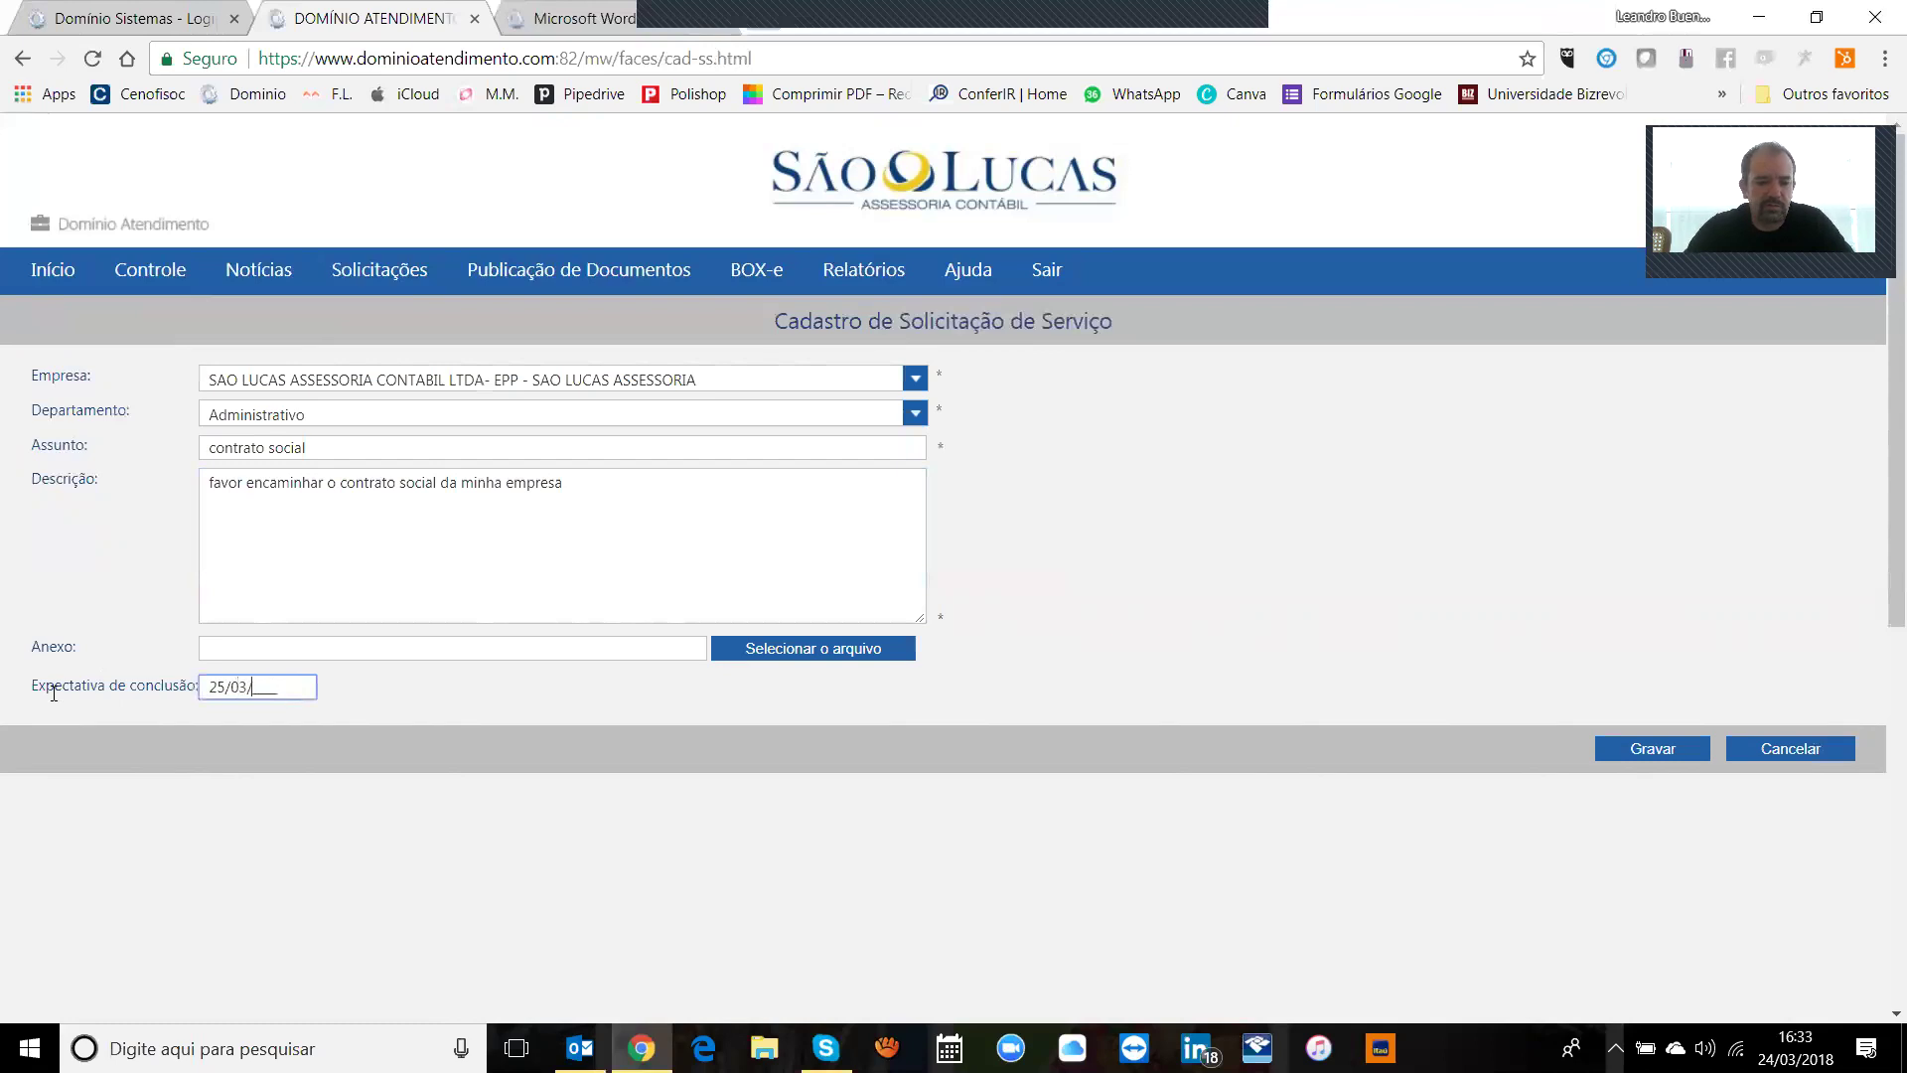
pyautogui.press('Tab')
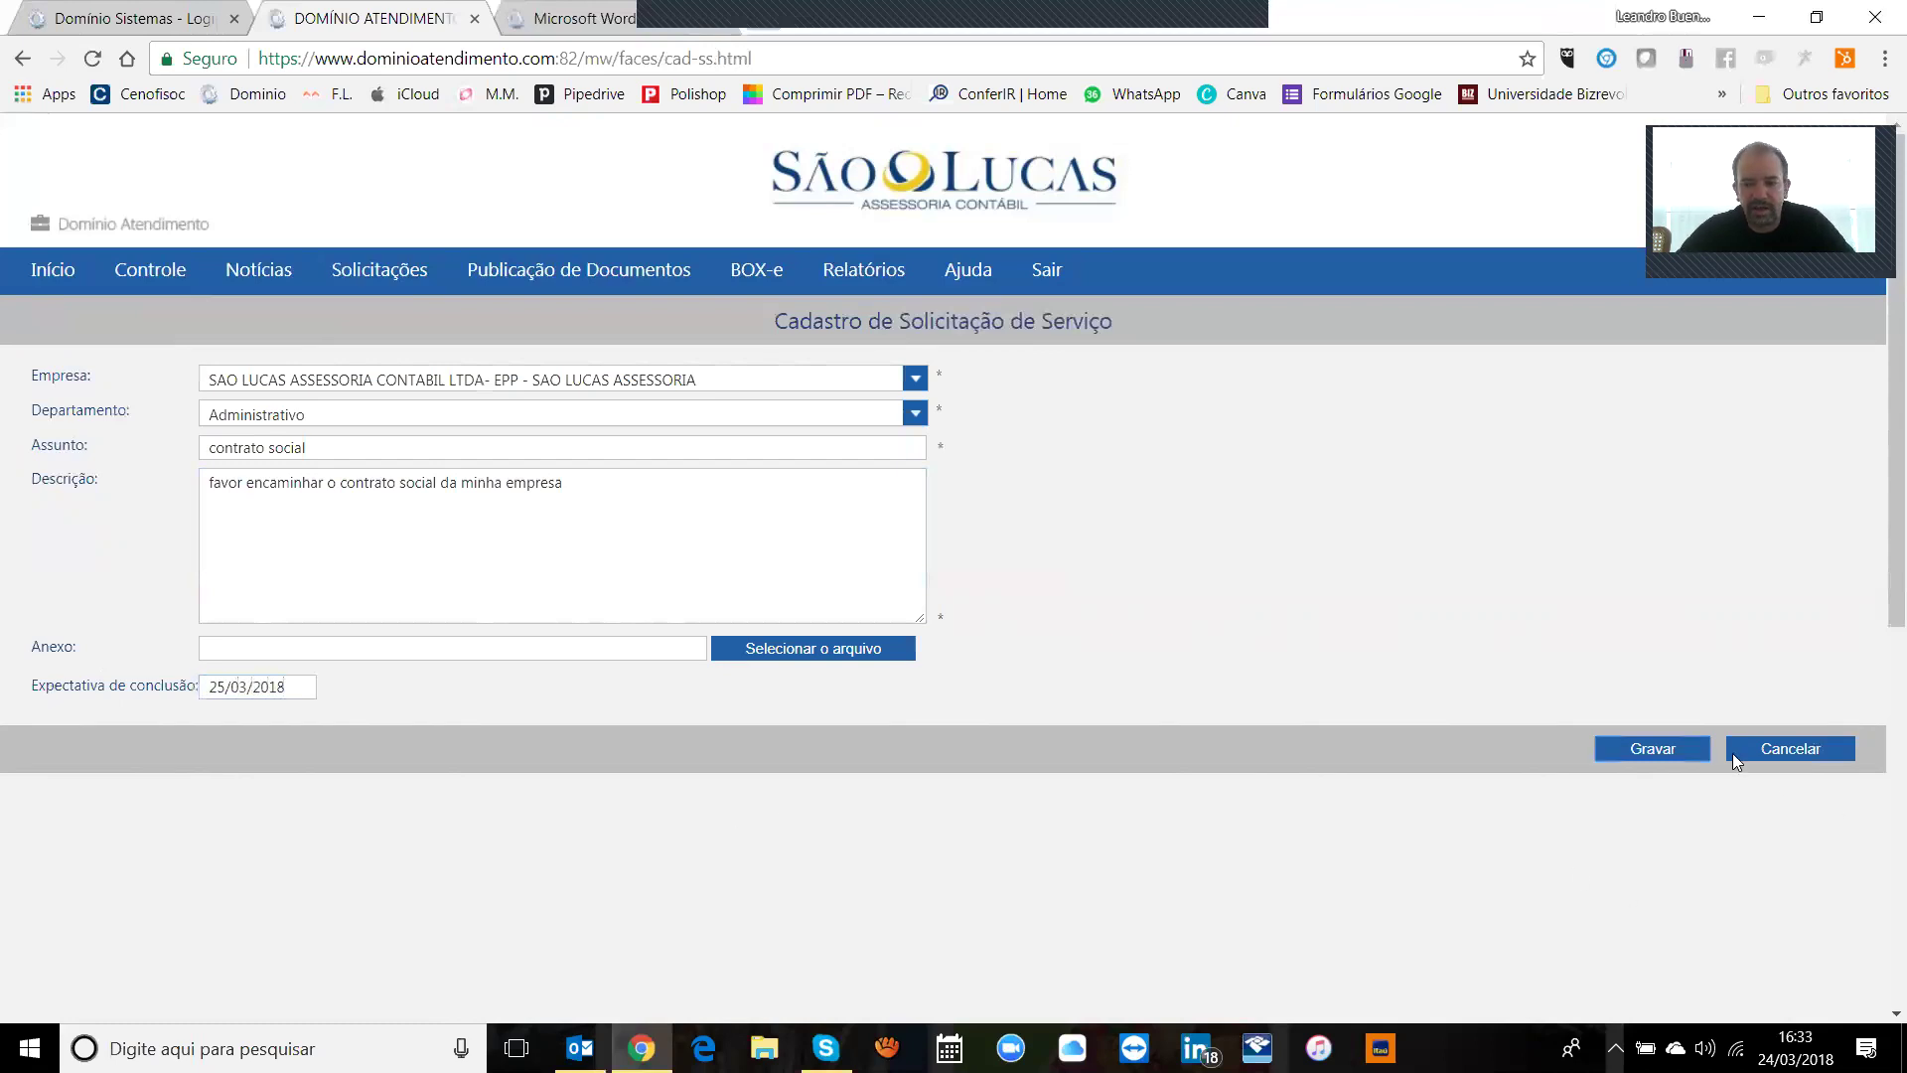
# Step: Save the contrato social request, then open and cancel a new blank request form
pyautogui.click(1667, 747)
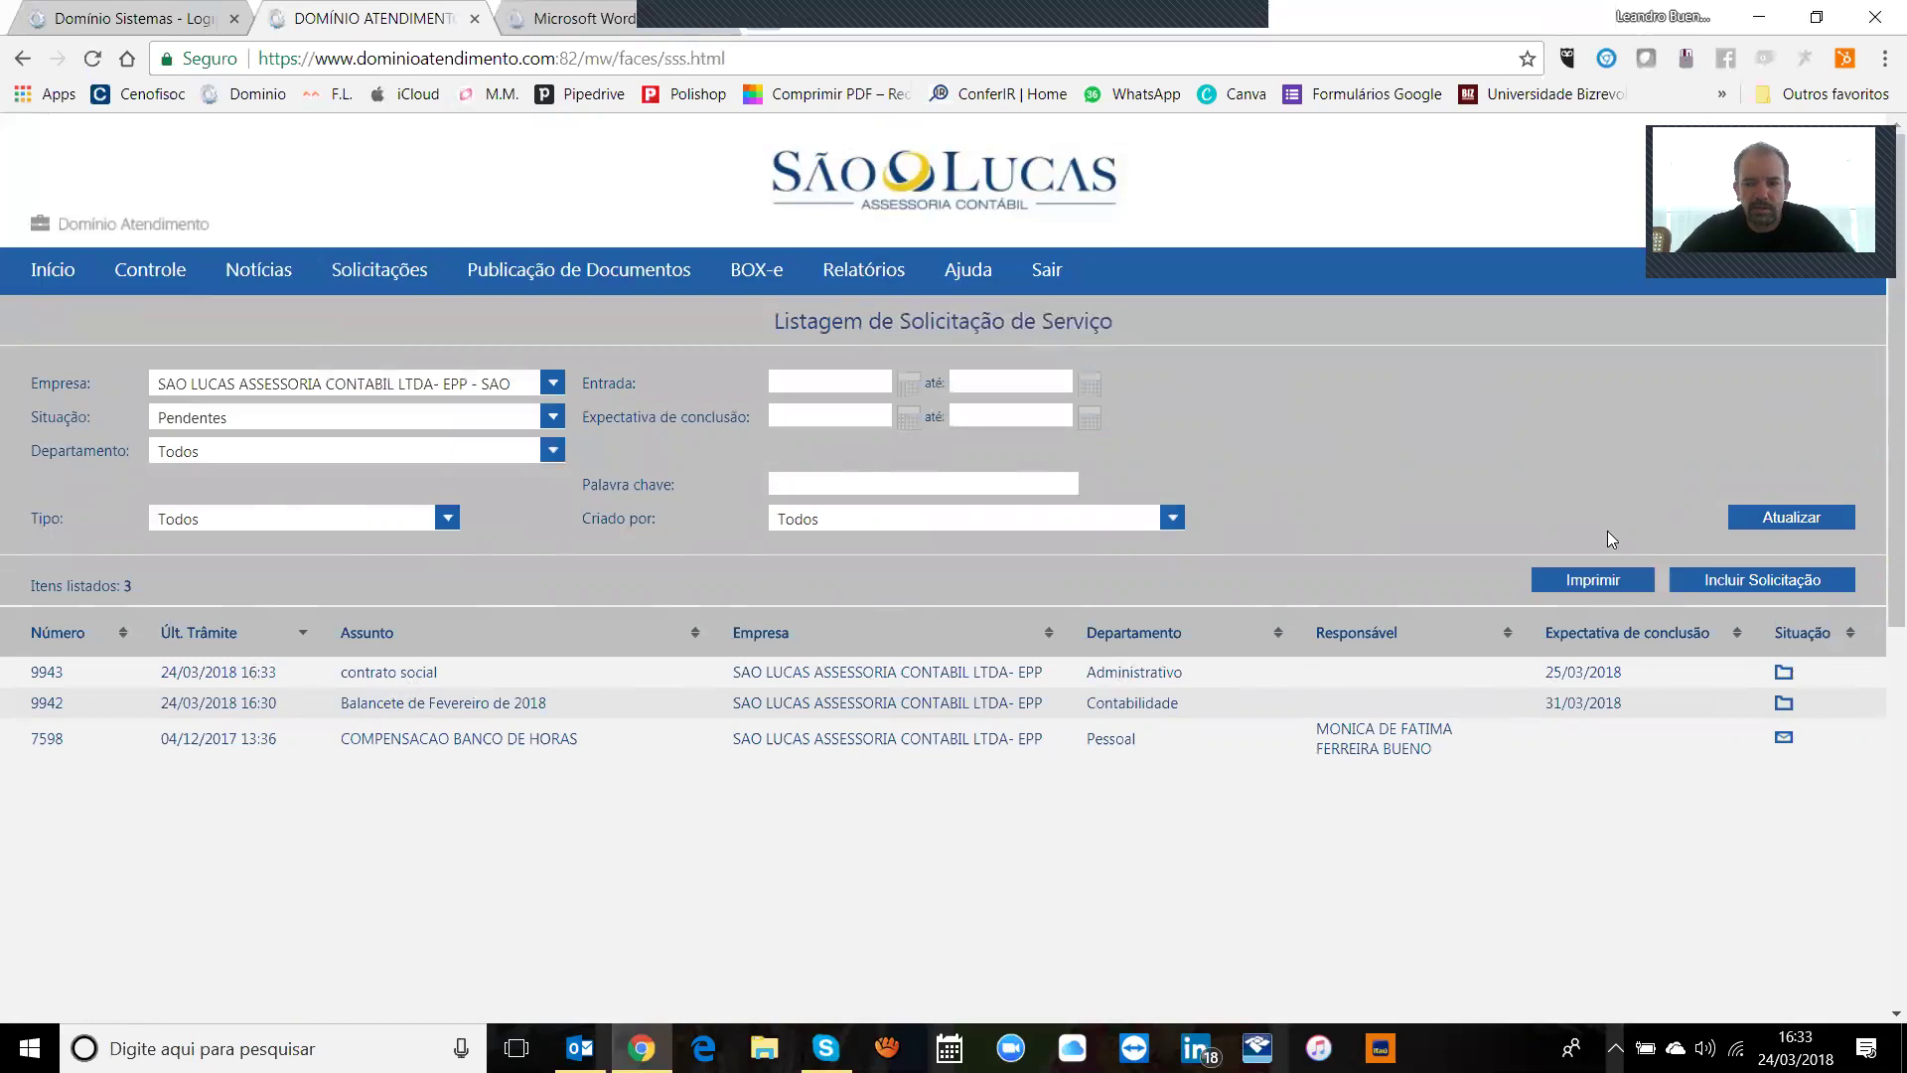
pyautogui.click(1713, 584)
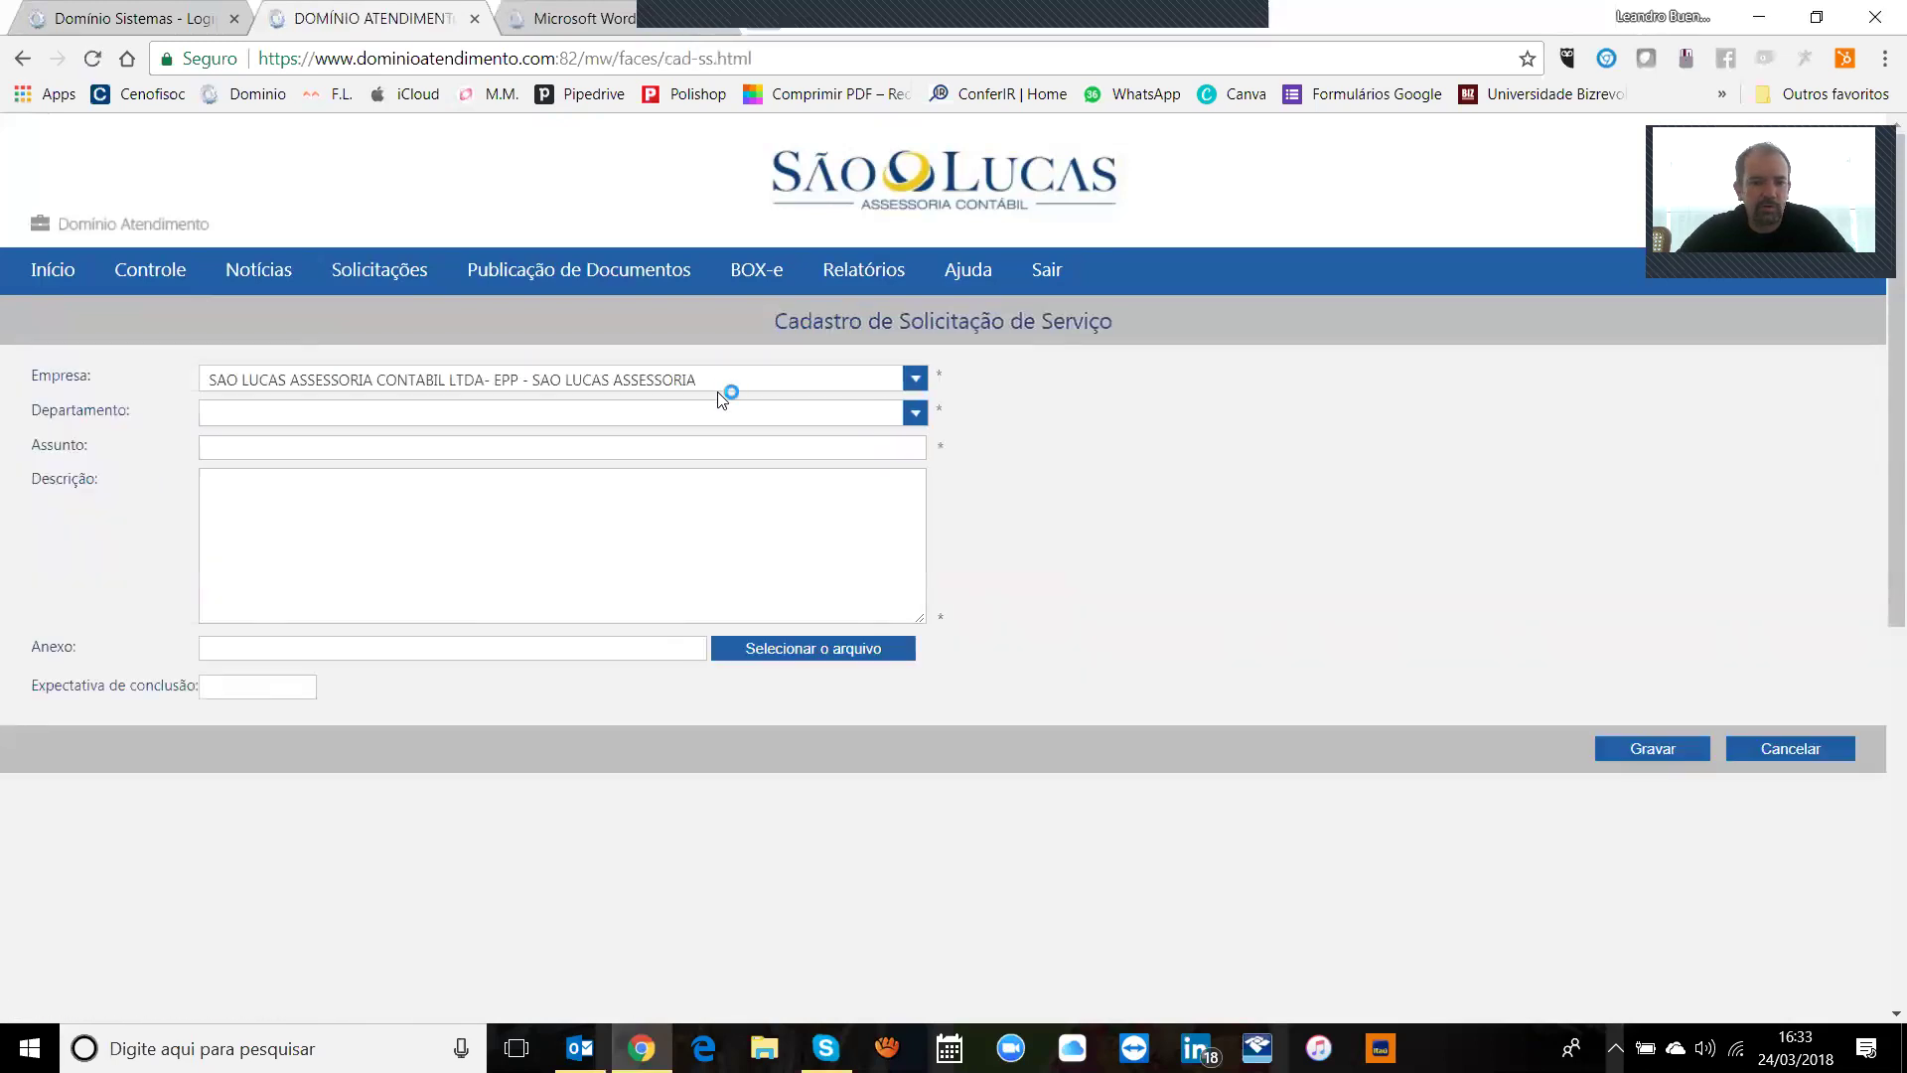
pyautogui.click(727, 411)
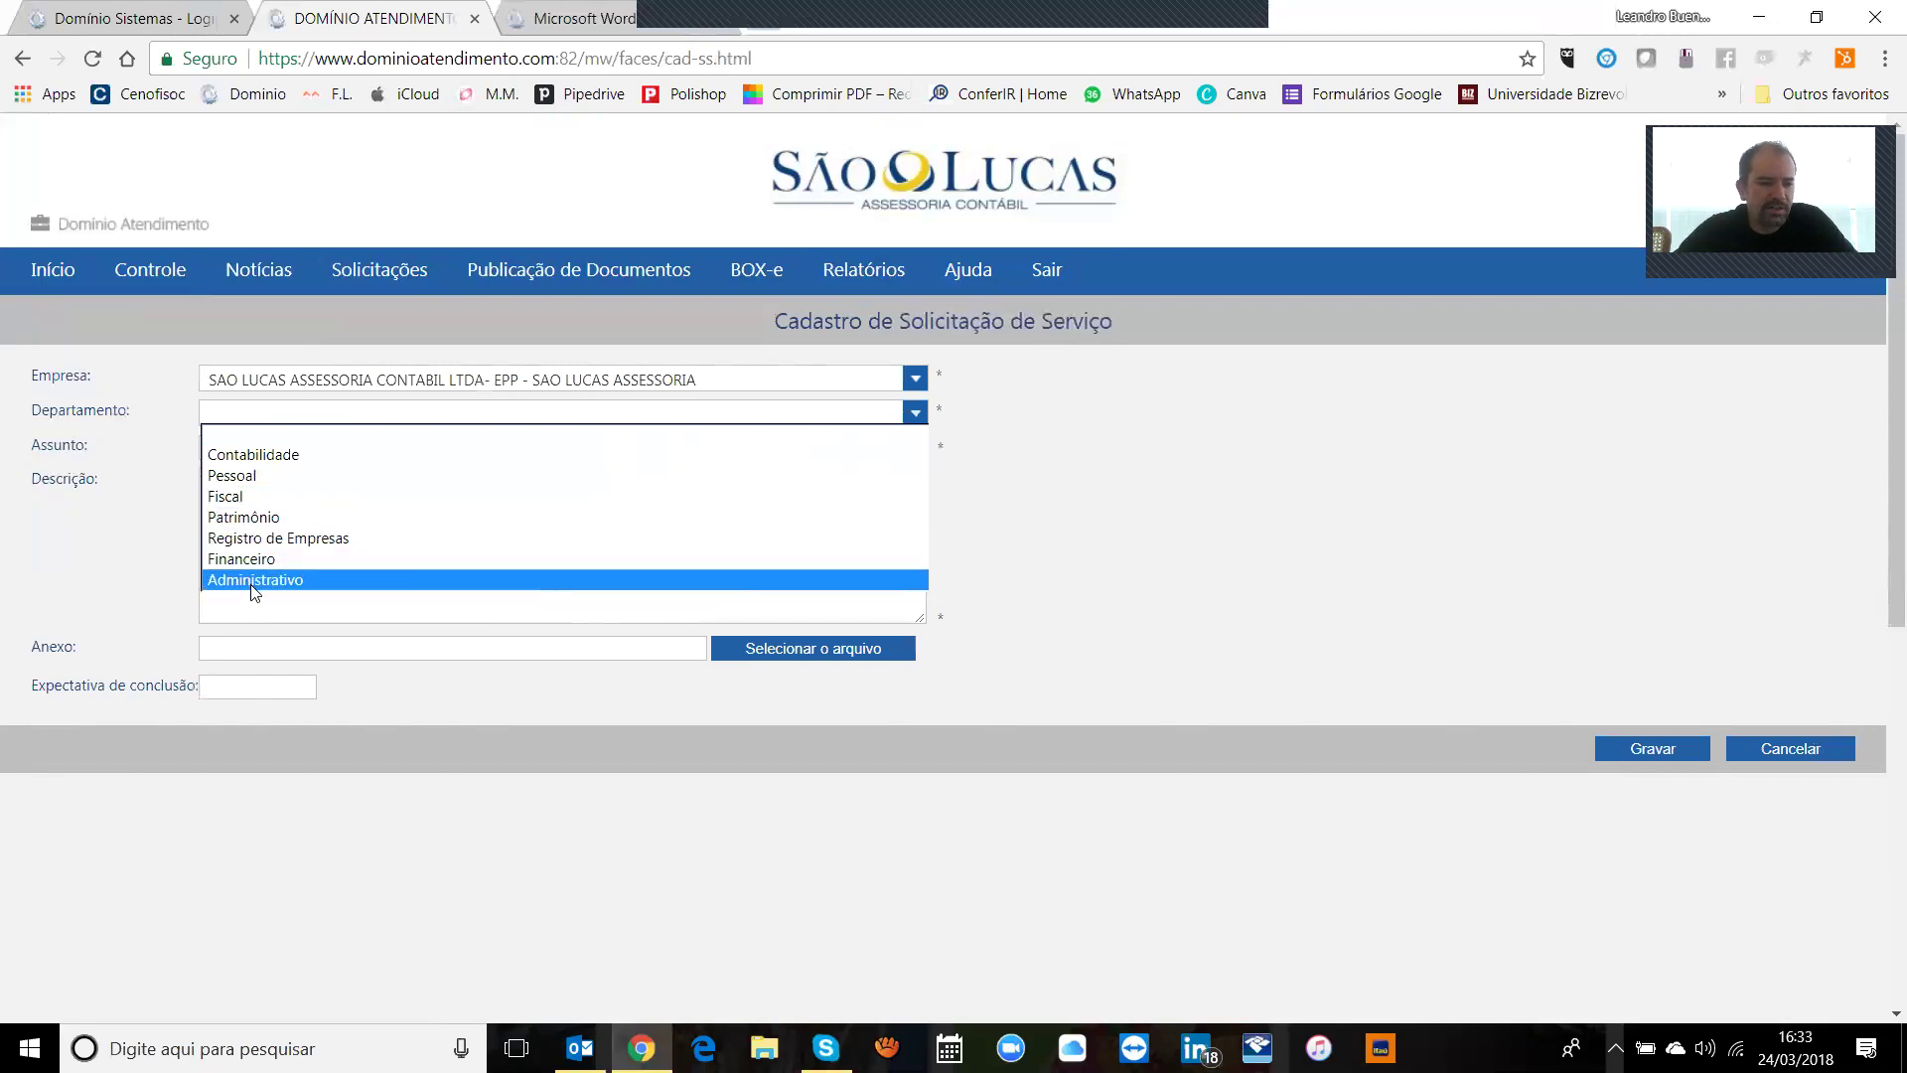
pyautogui.click(256, 581)
pyautogui.click(360, 414)
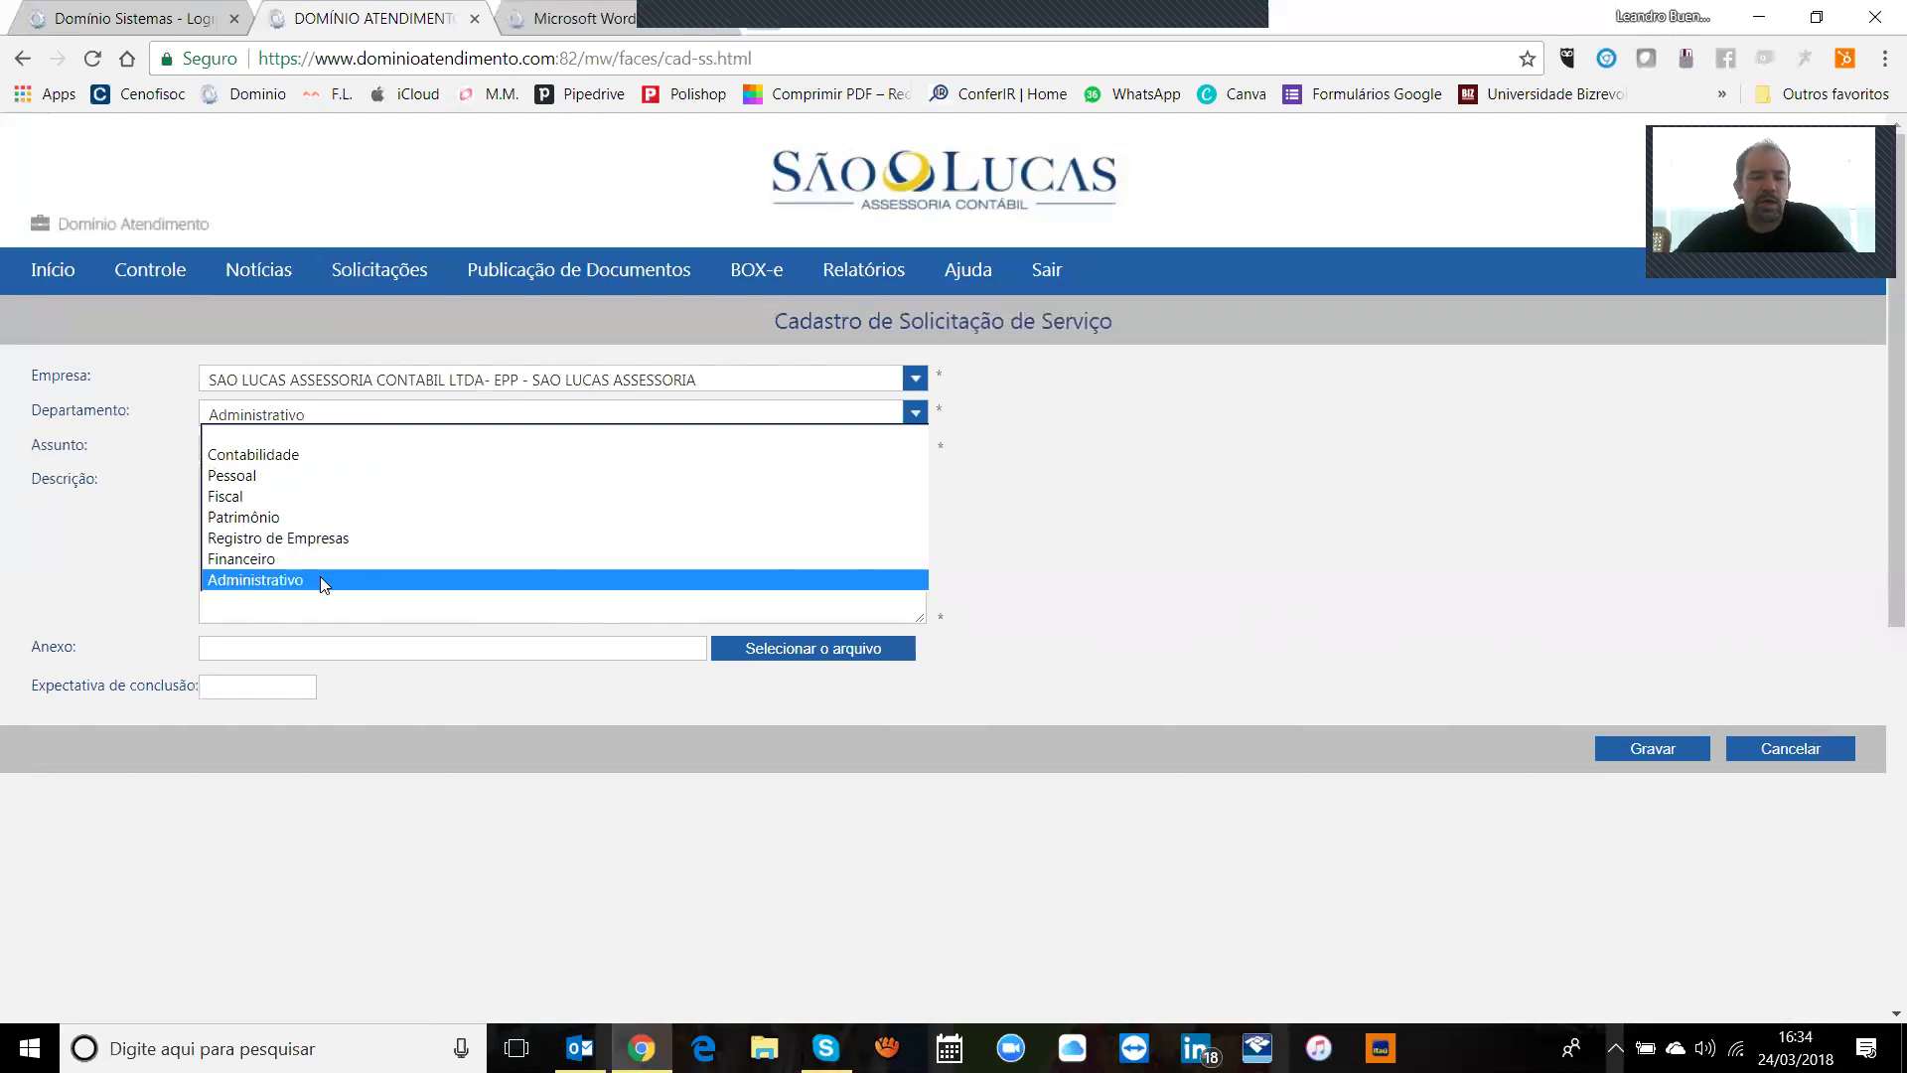
pyautogui.click(282, 434)
pyautogui.click(342, 530)
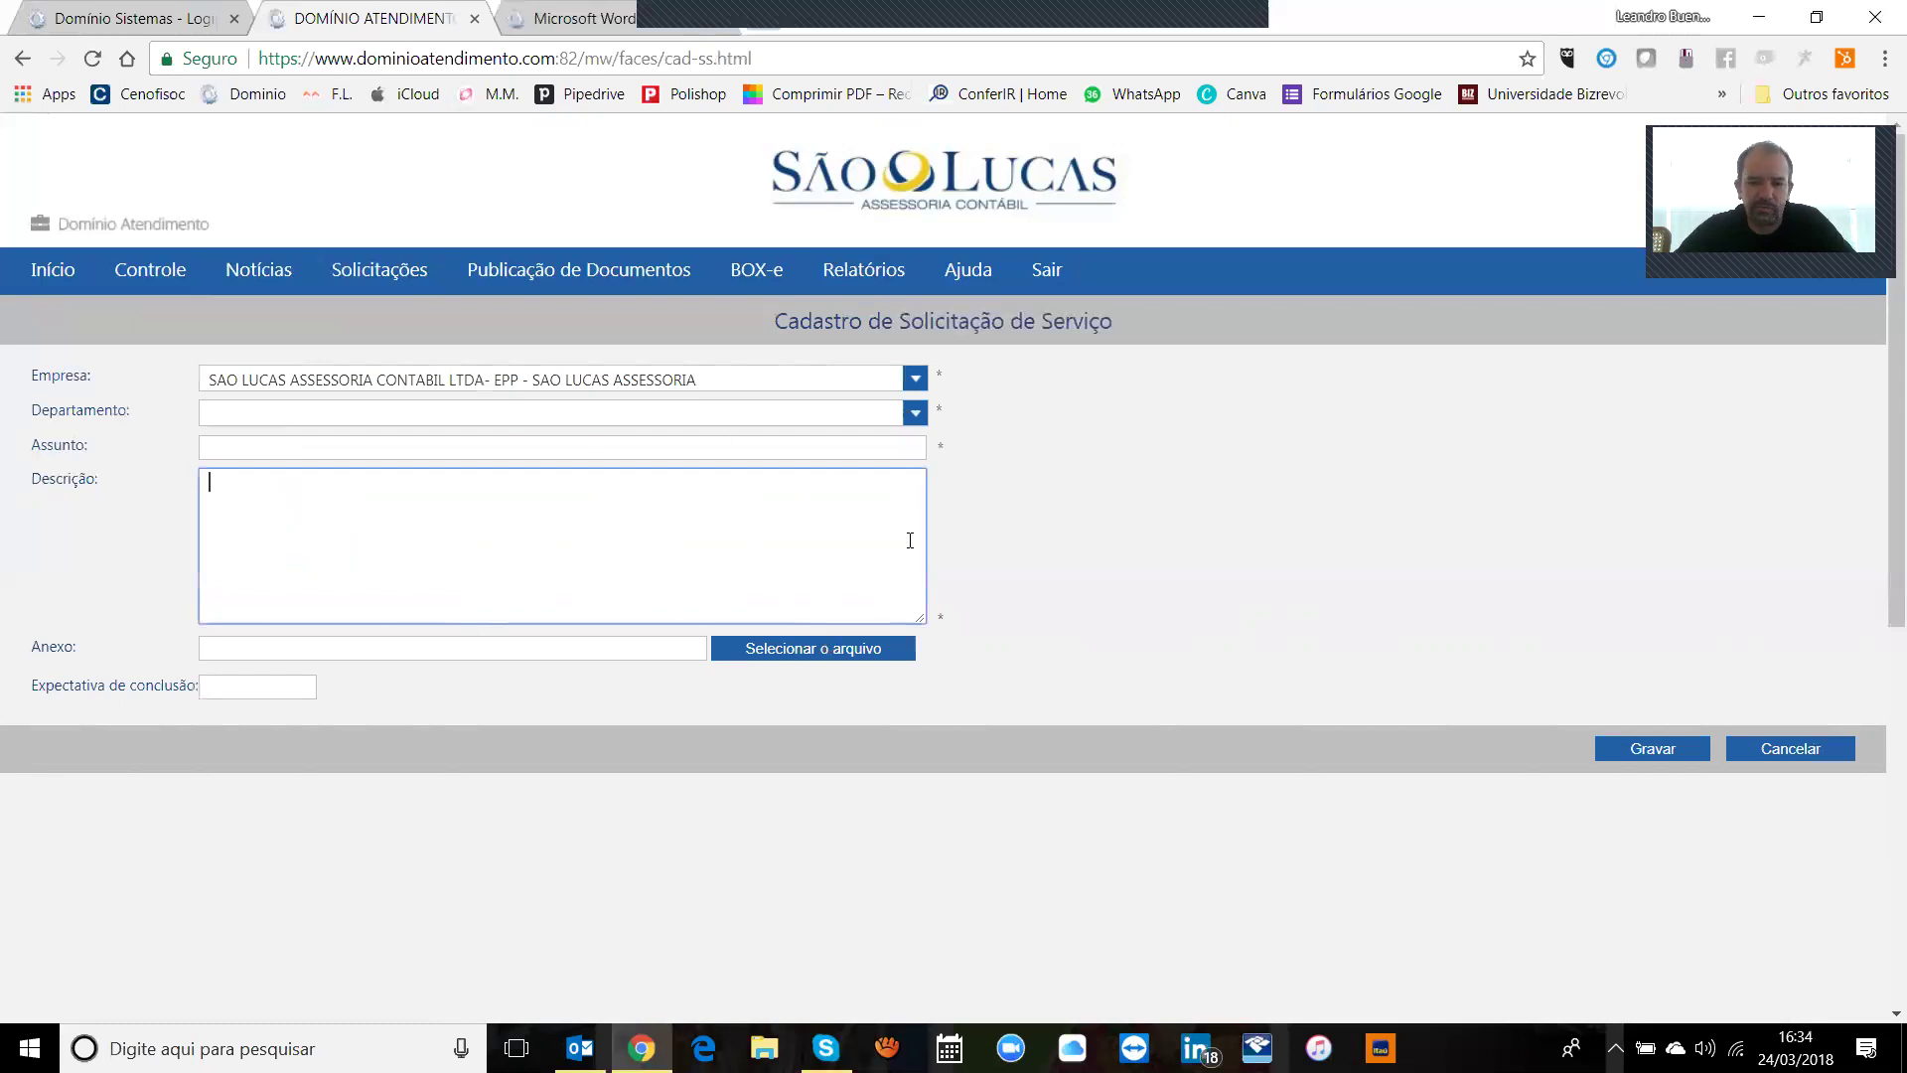
pyautogui.click(1822, 751)
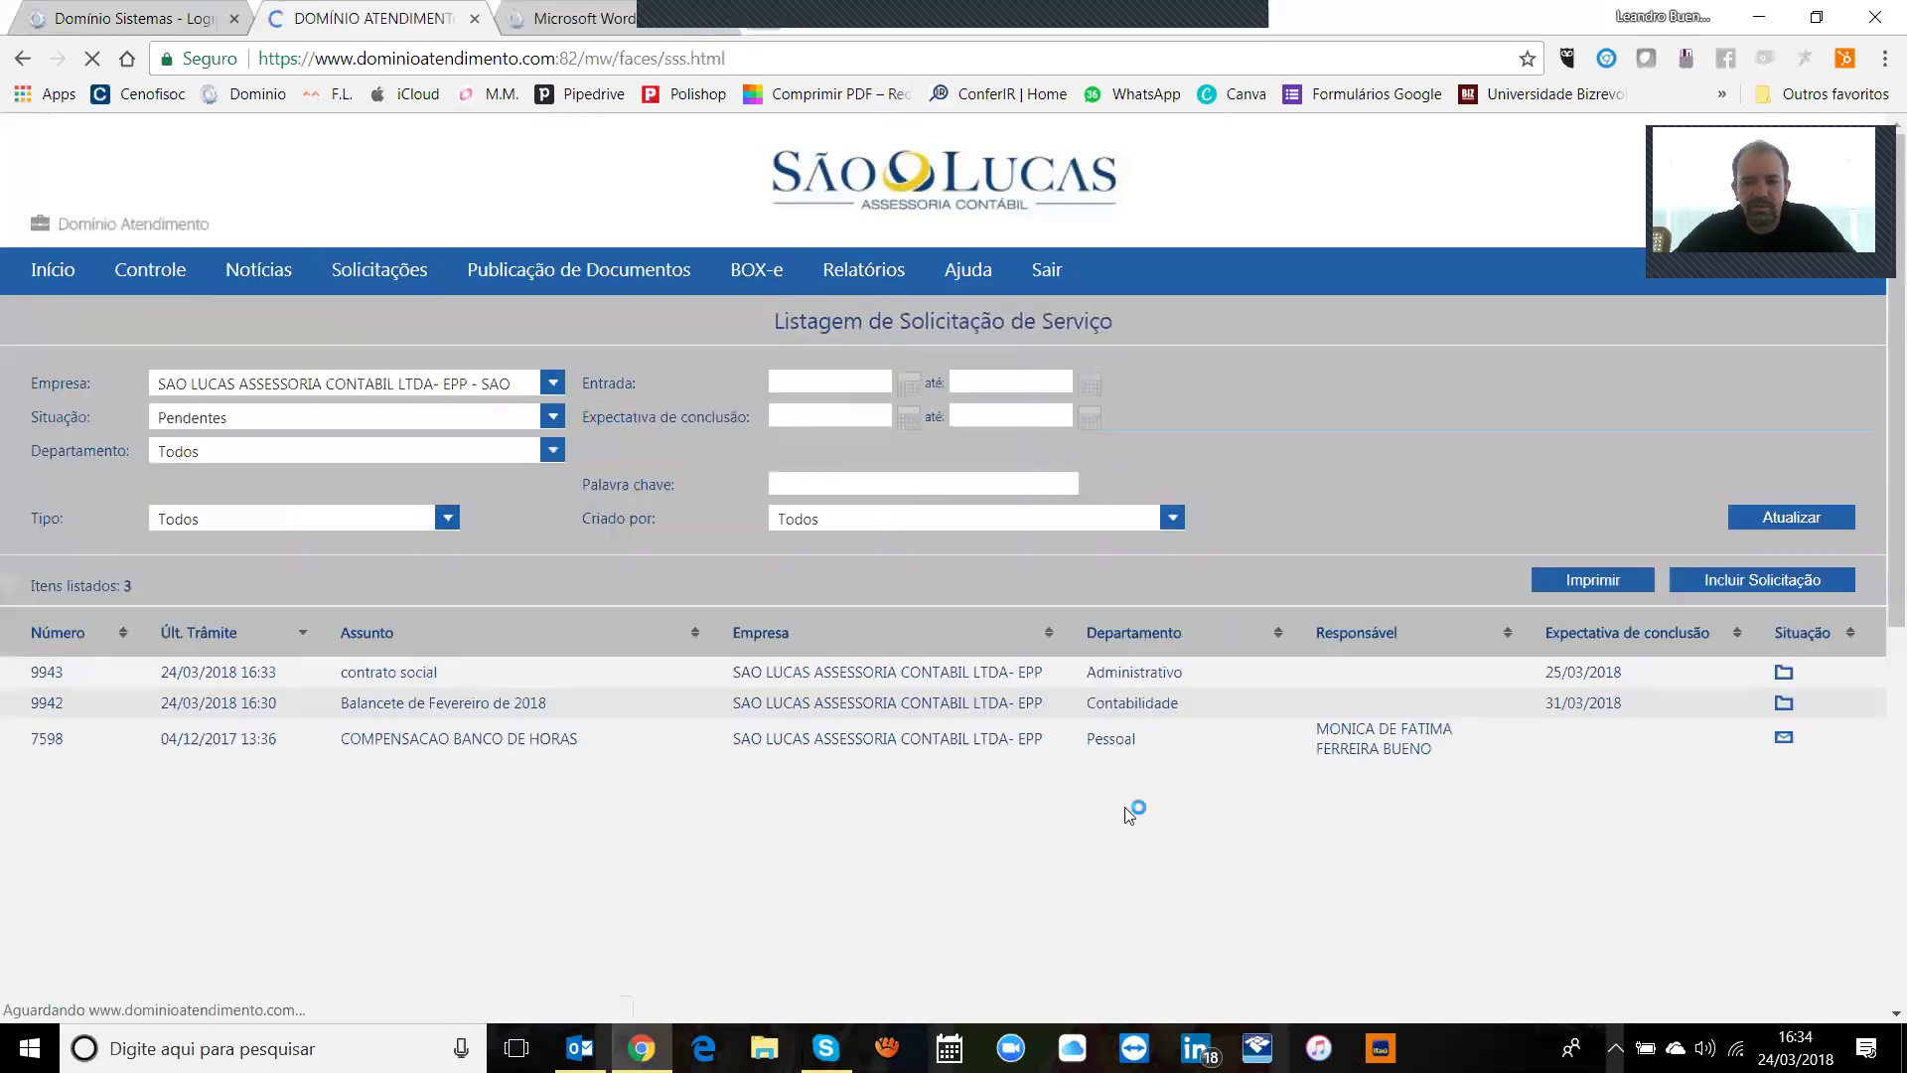
# Step: Reload the service request listing and check its date filters without setting dates
pyautogui.click(376, 271)
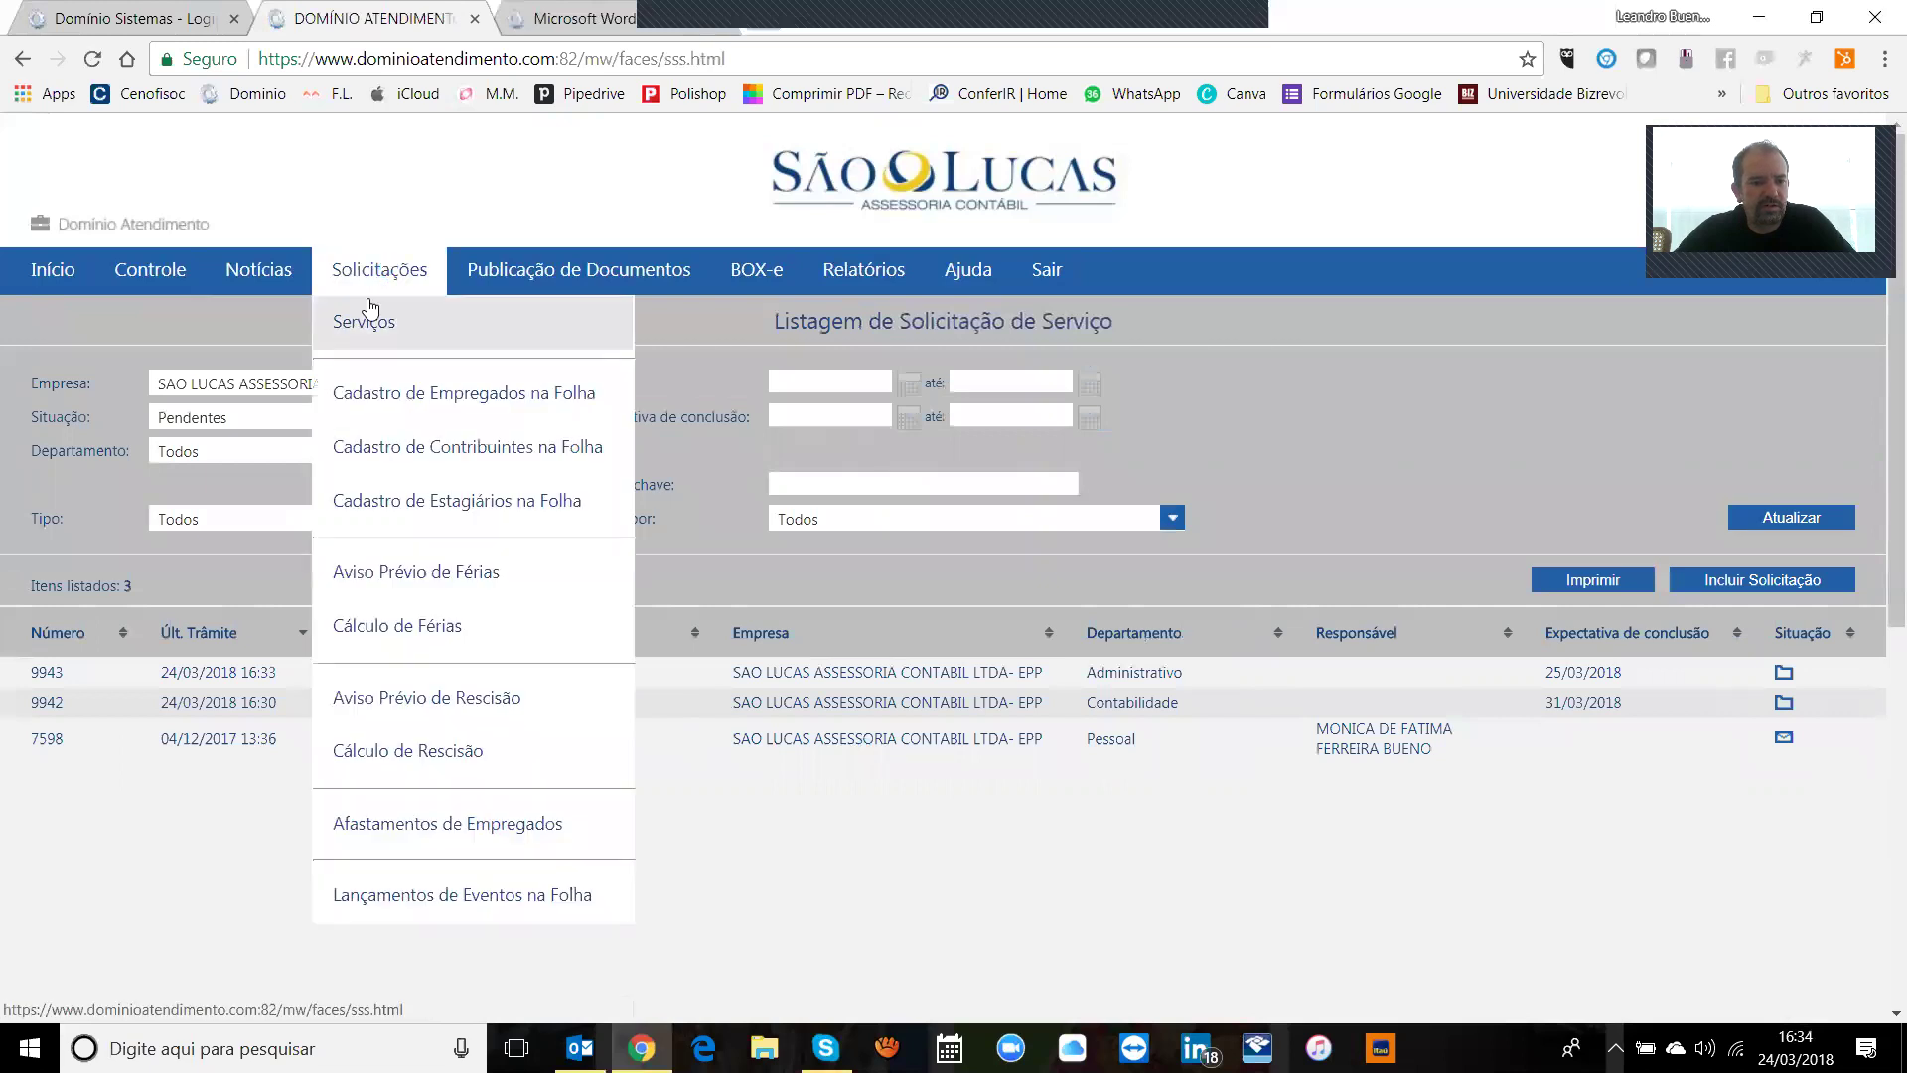
pyautogui.click(367, 321)
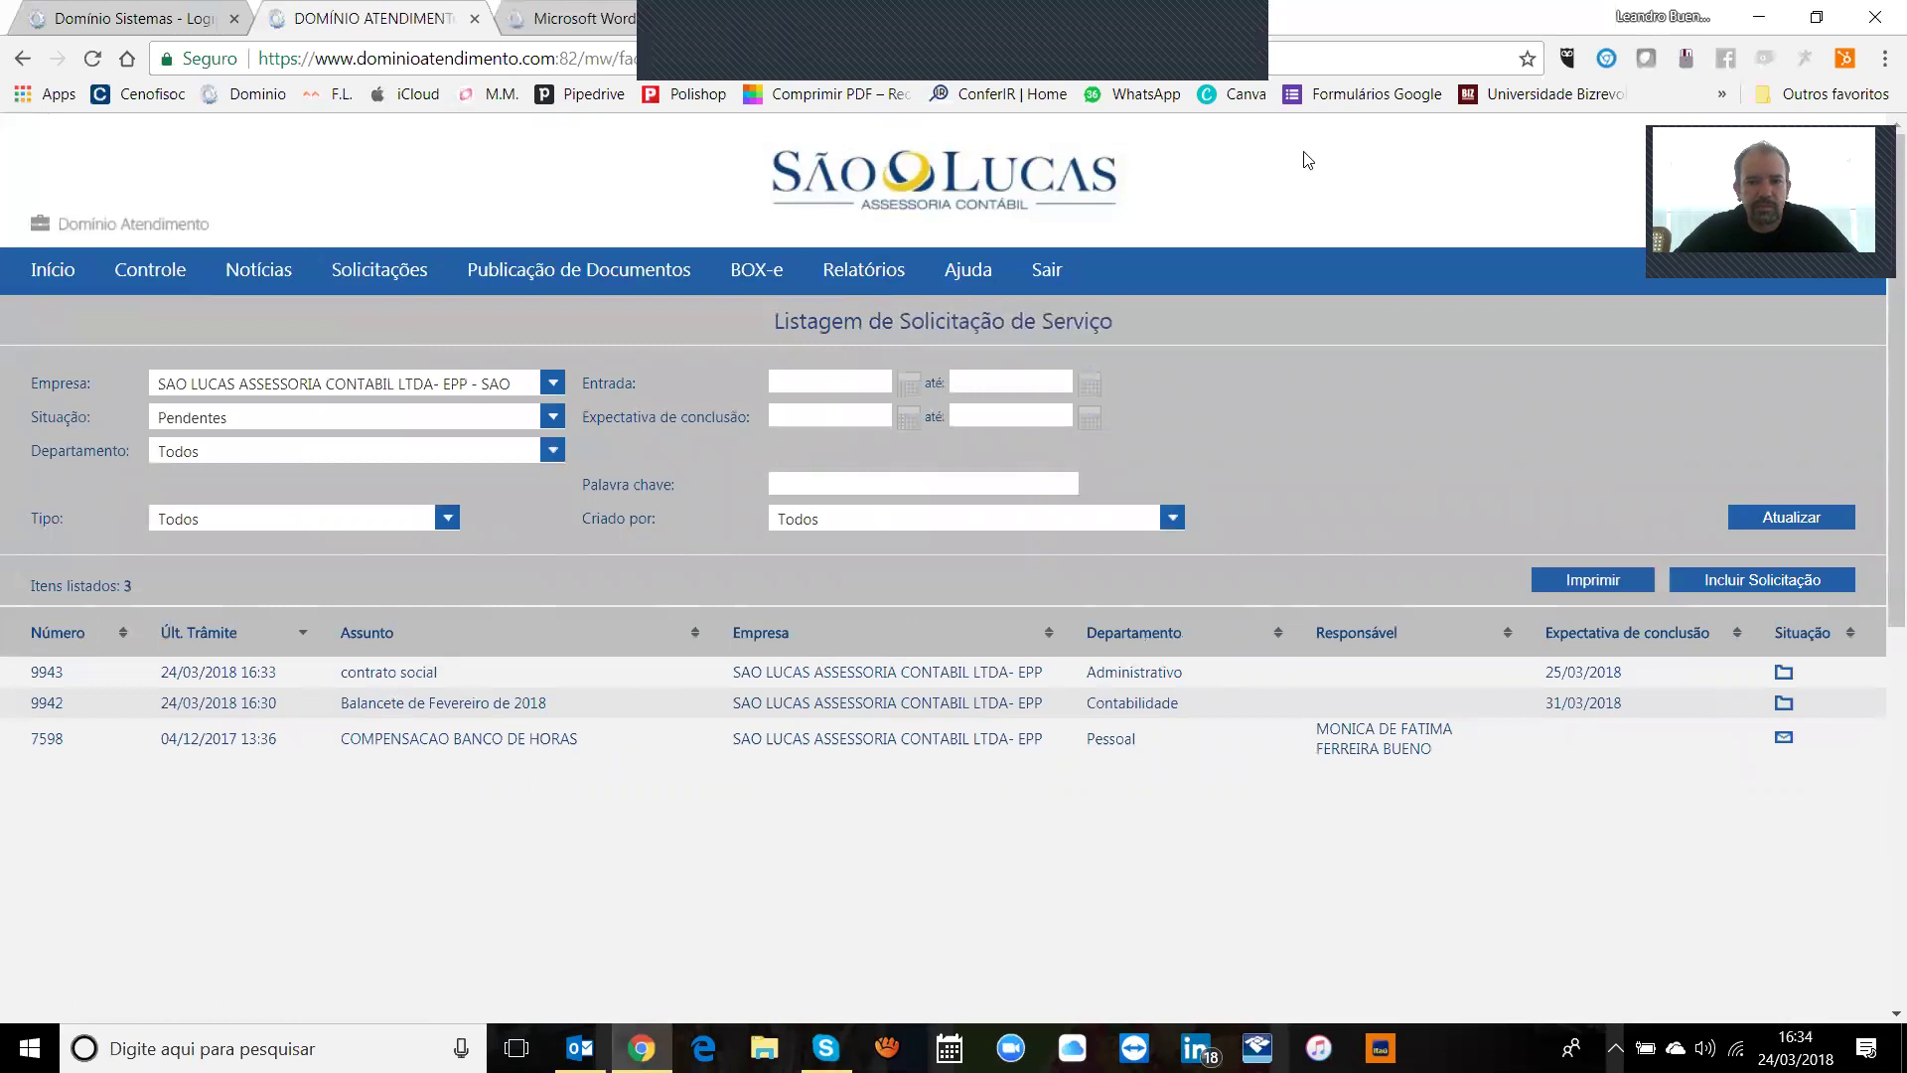
pyautogui.click(908, 383)
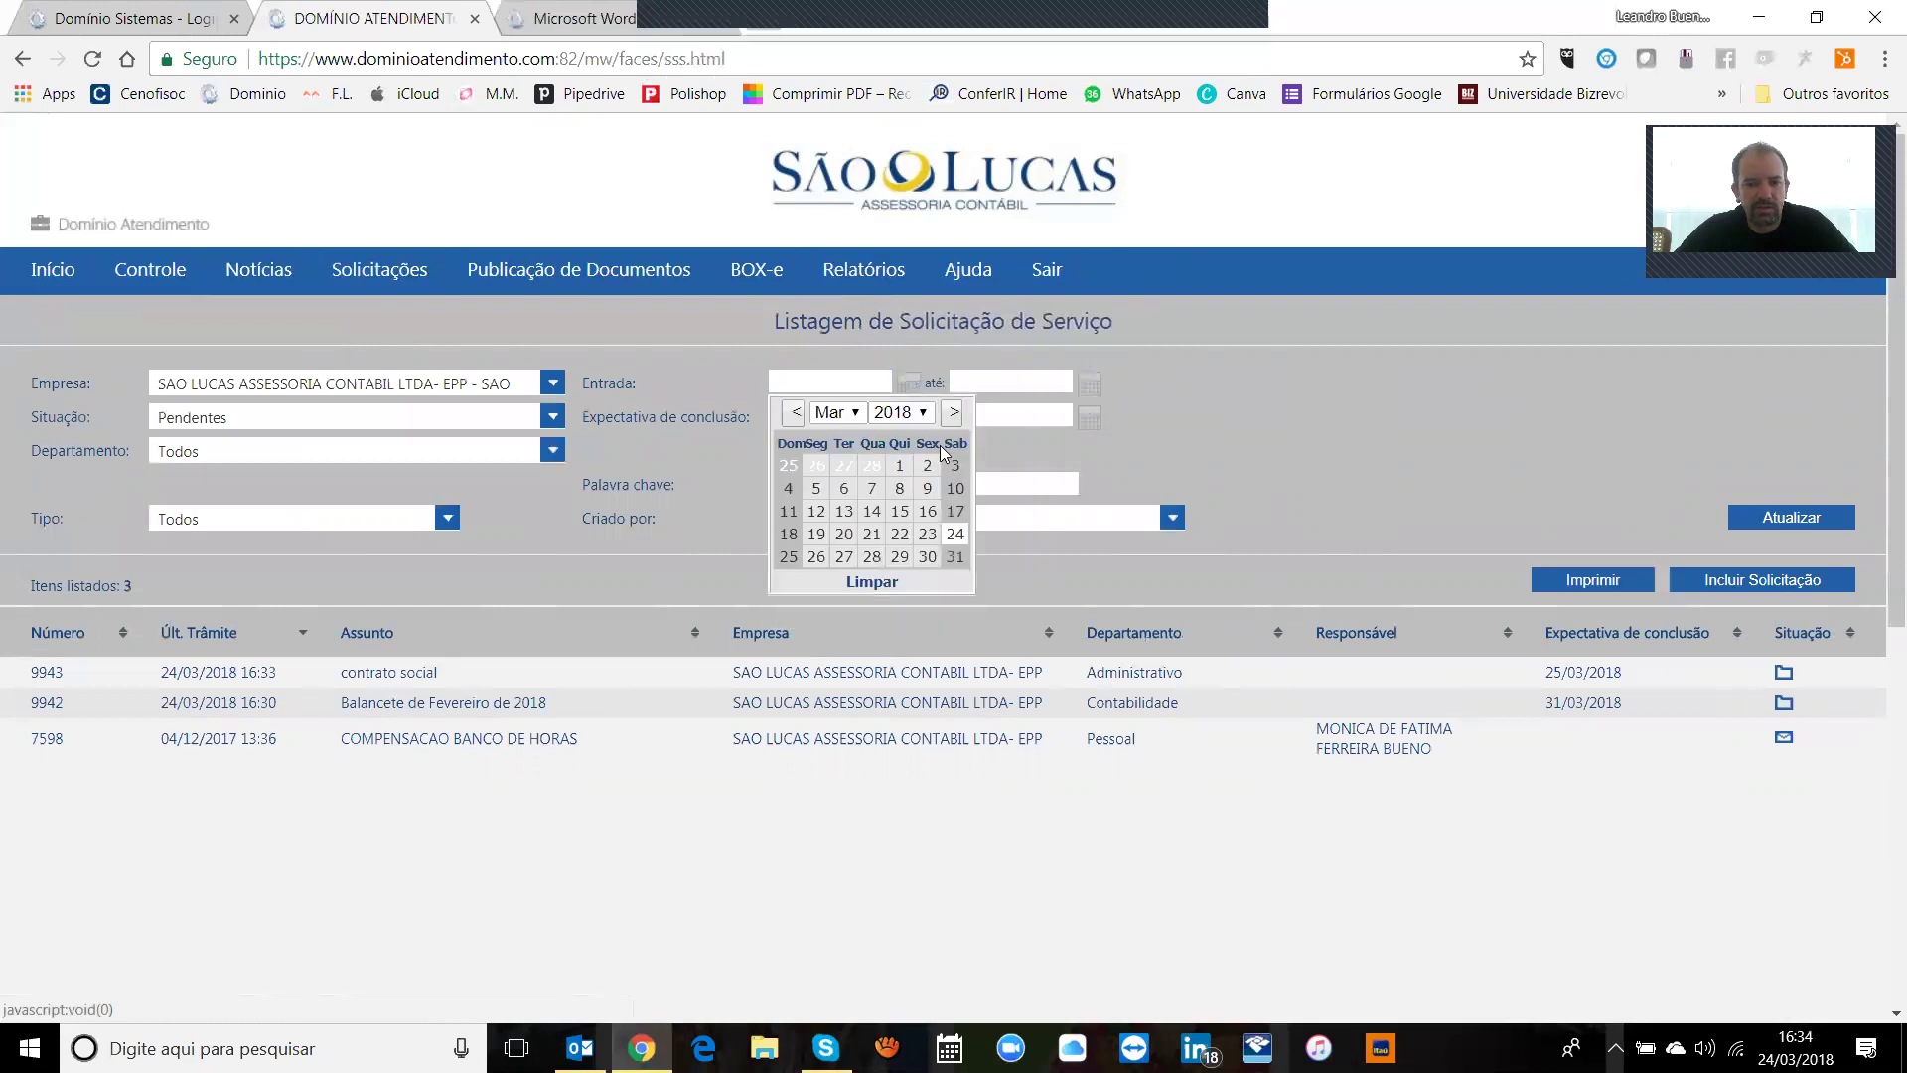
pyautogui.click(1289, 397)
pyautogui.click(810, 416)
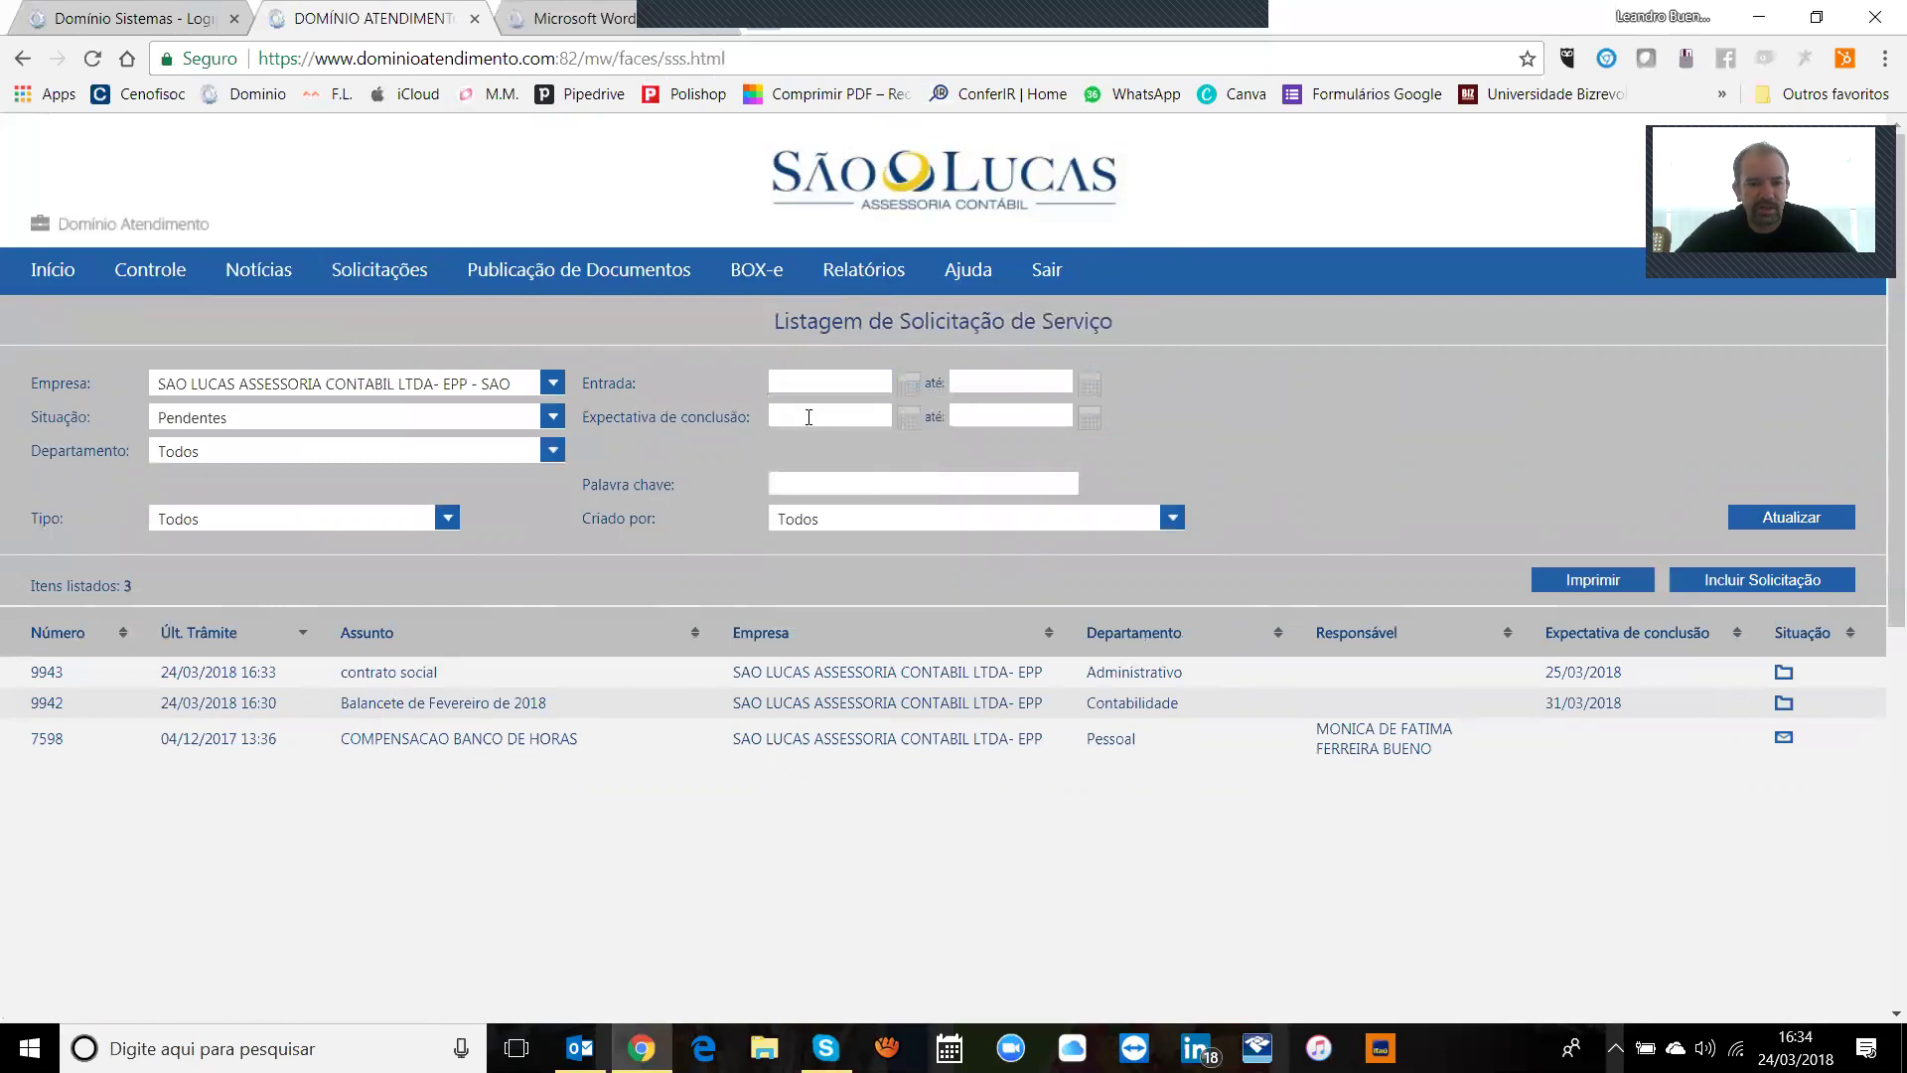
# Step: Filter the list by Em análise, then Sem análise, and finally Todas
pyautogui.click(533, 418)
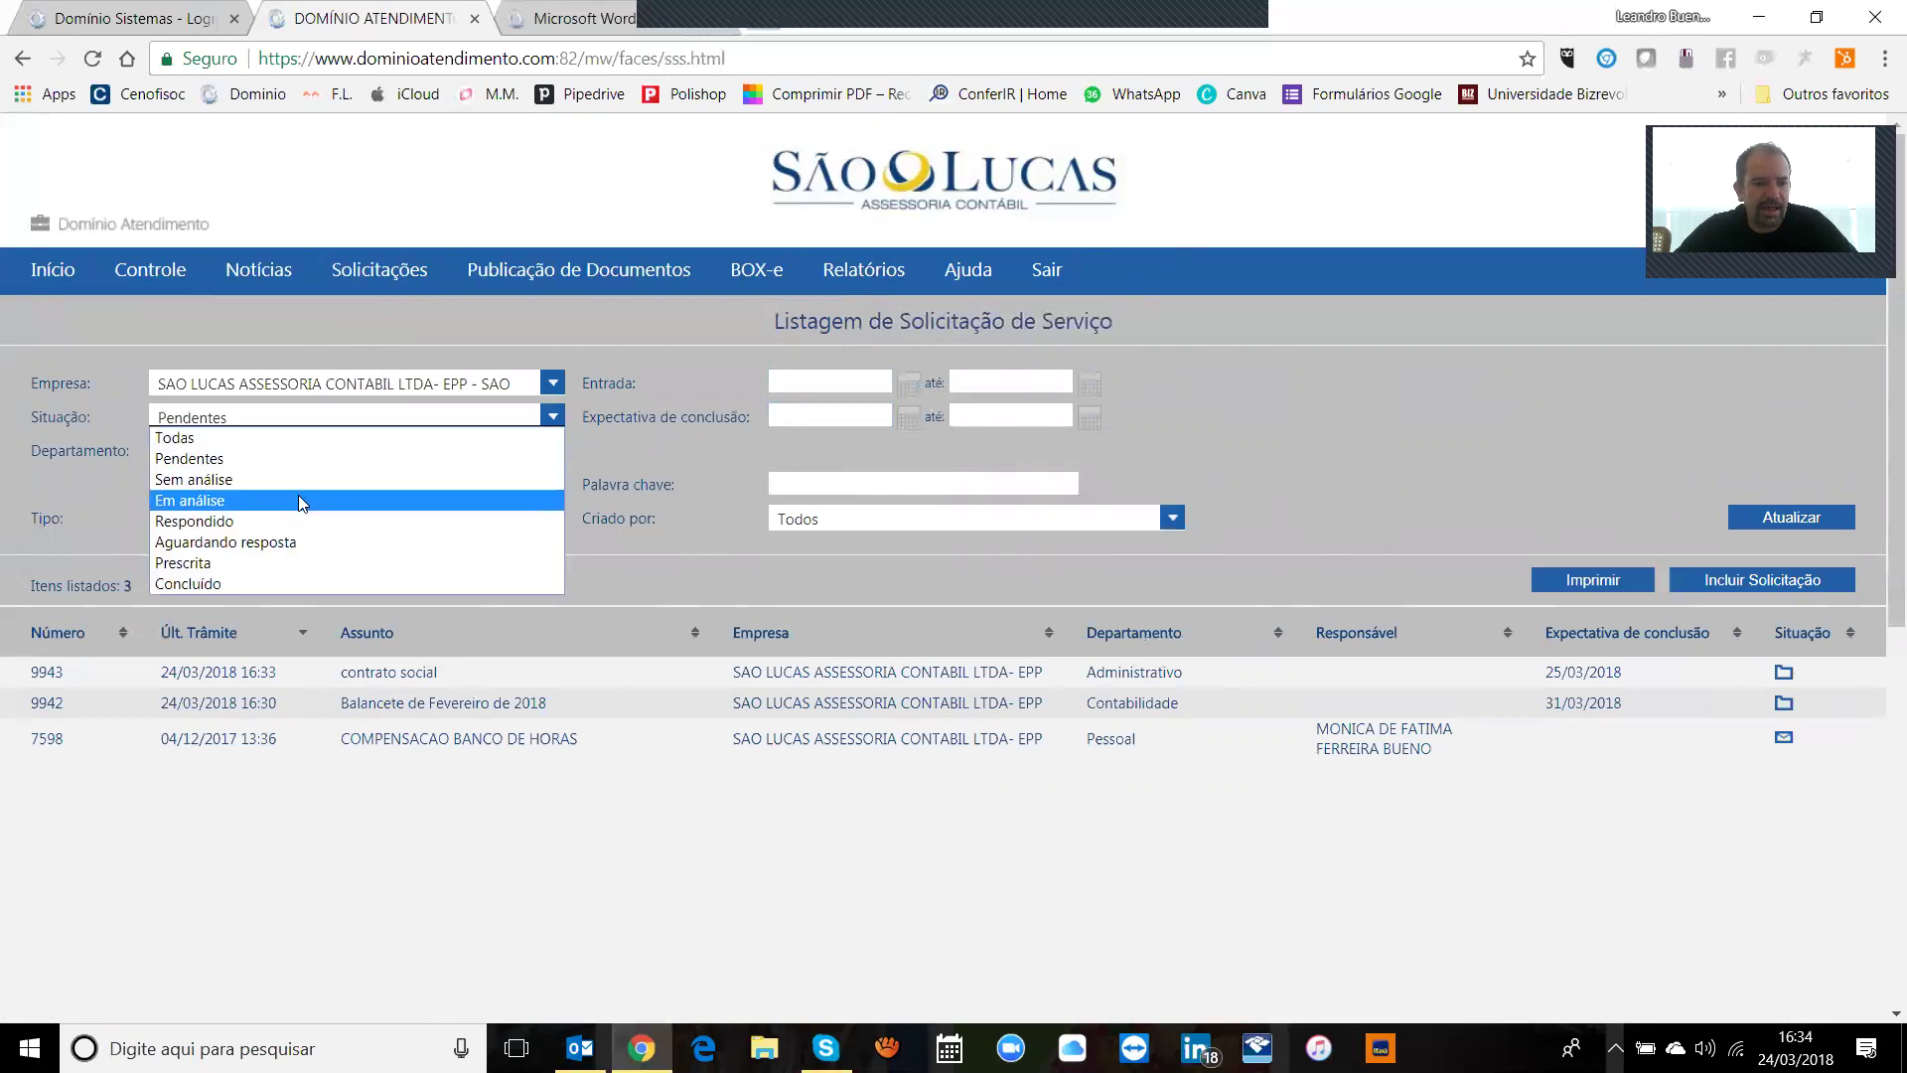
pyautogui.click(302, 502)
pyautogui.click(1784, 515)
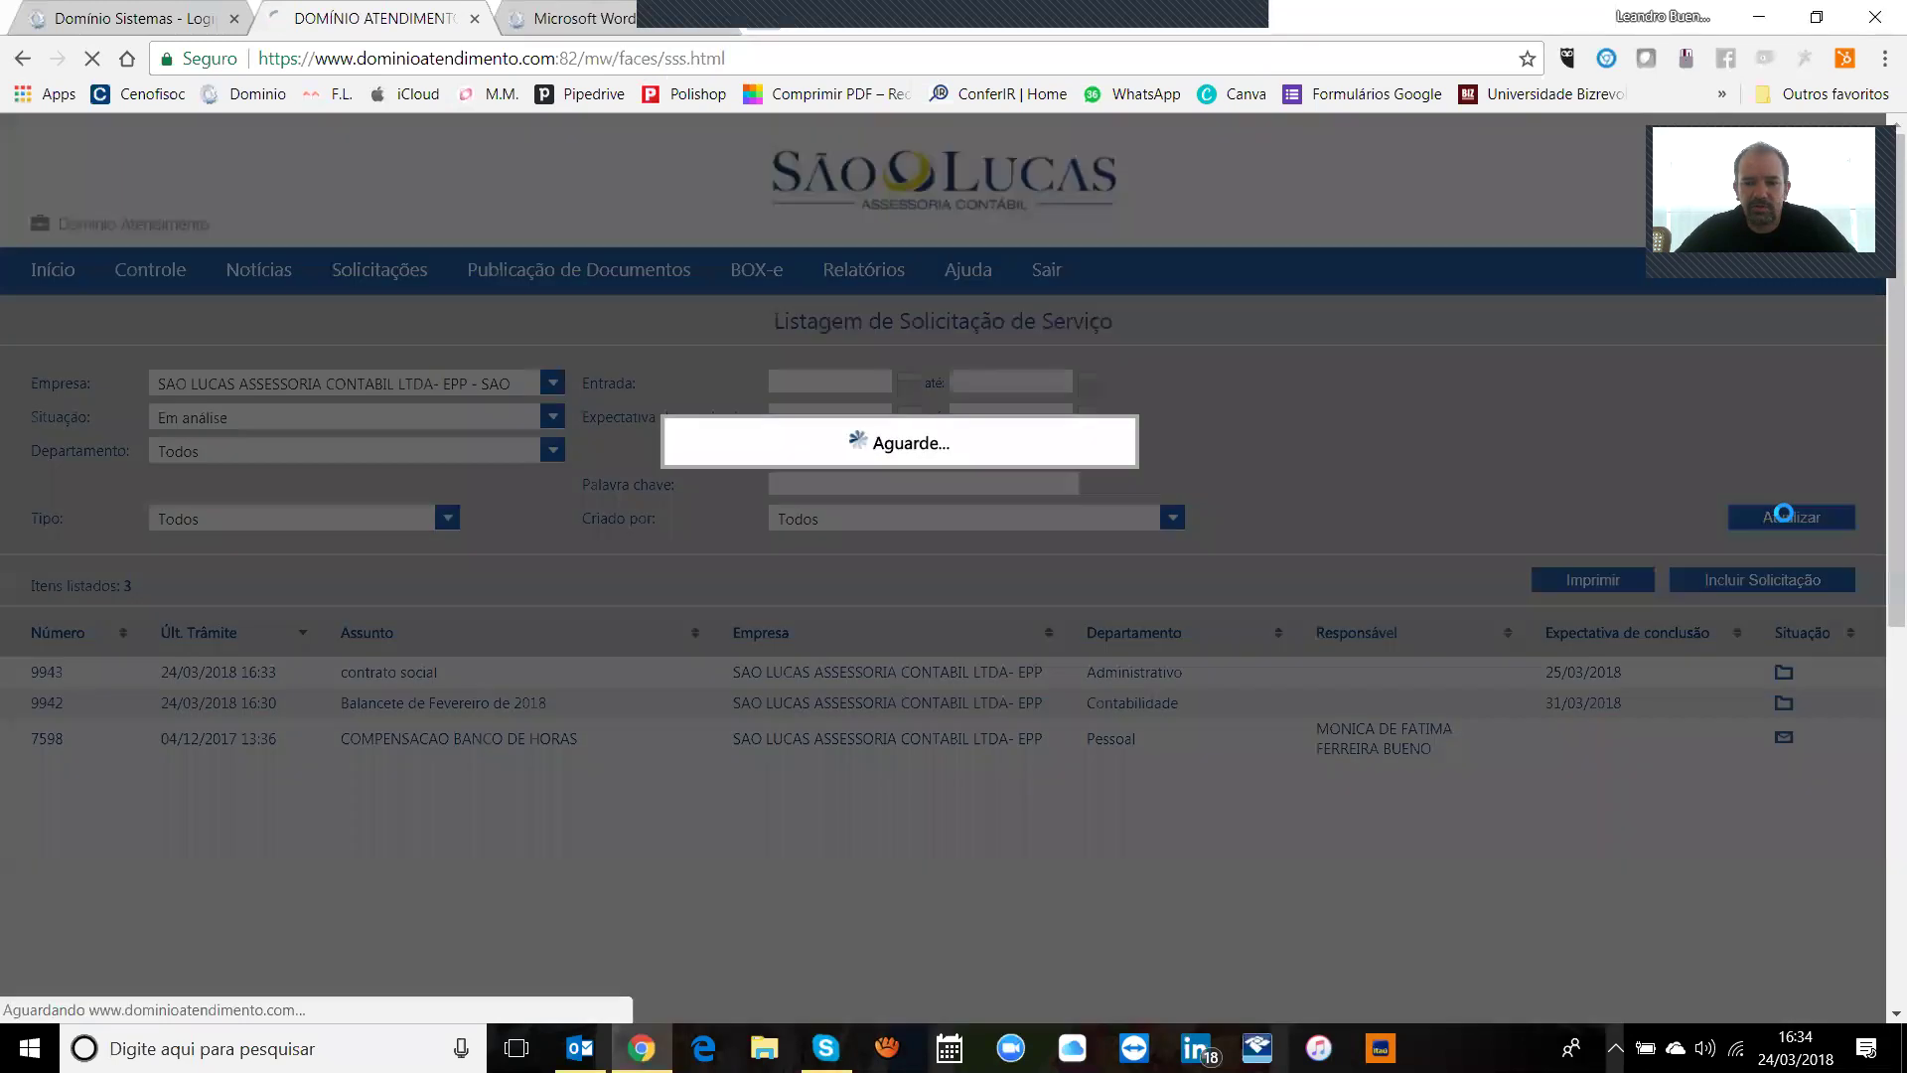
pyautogui.click(399, 418)
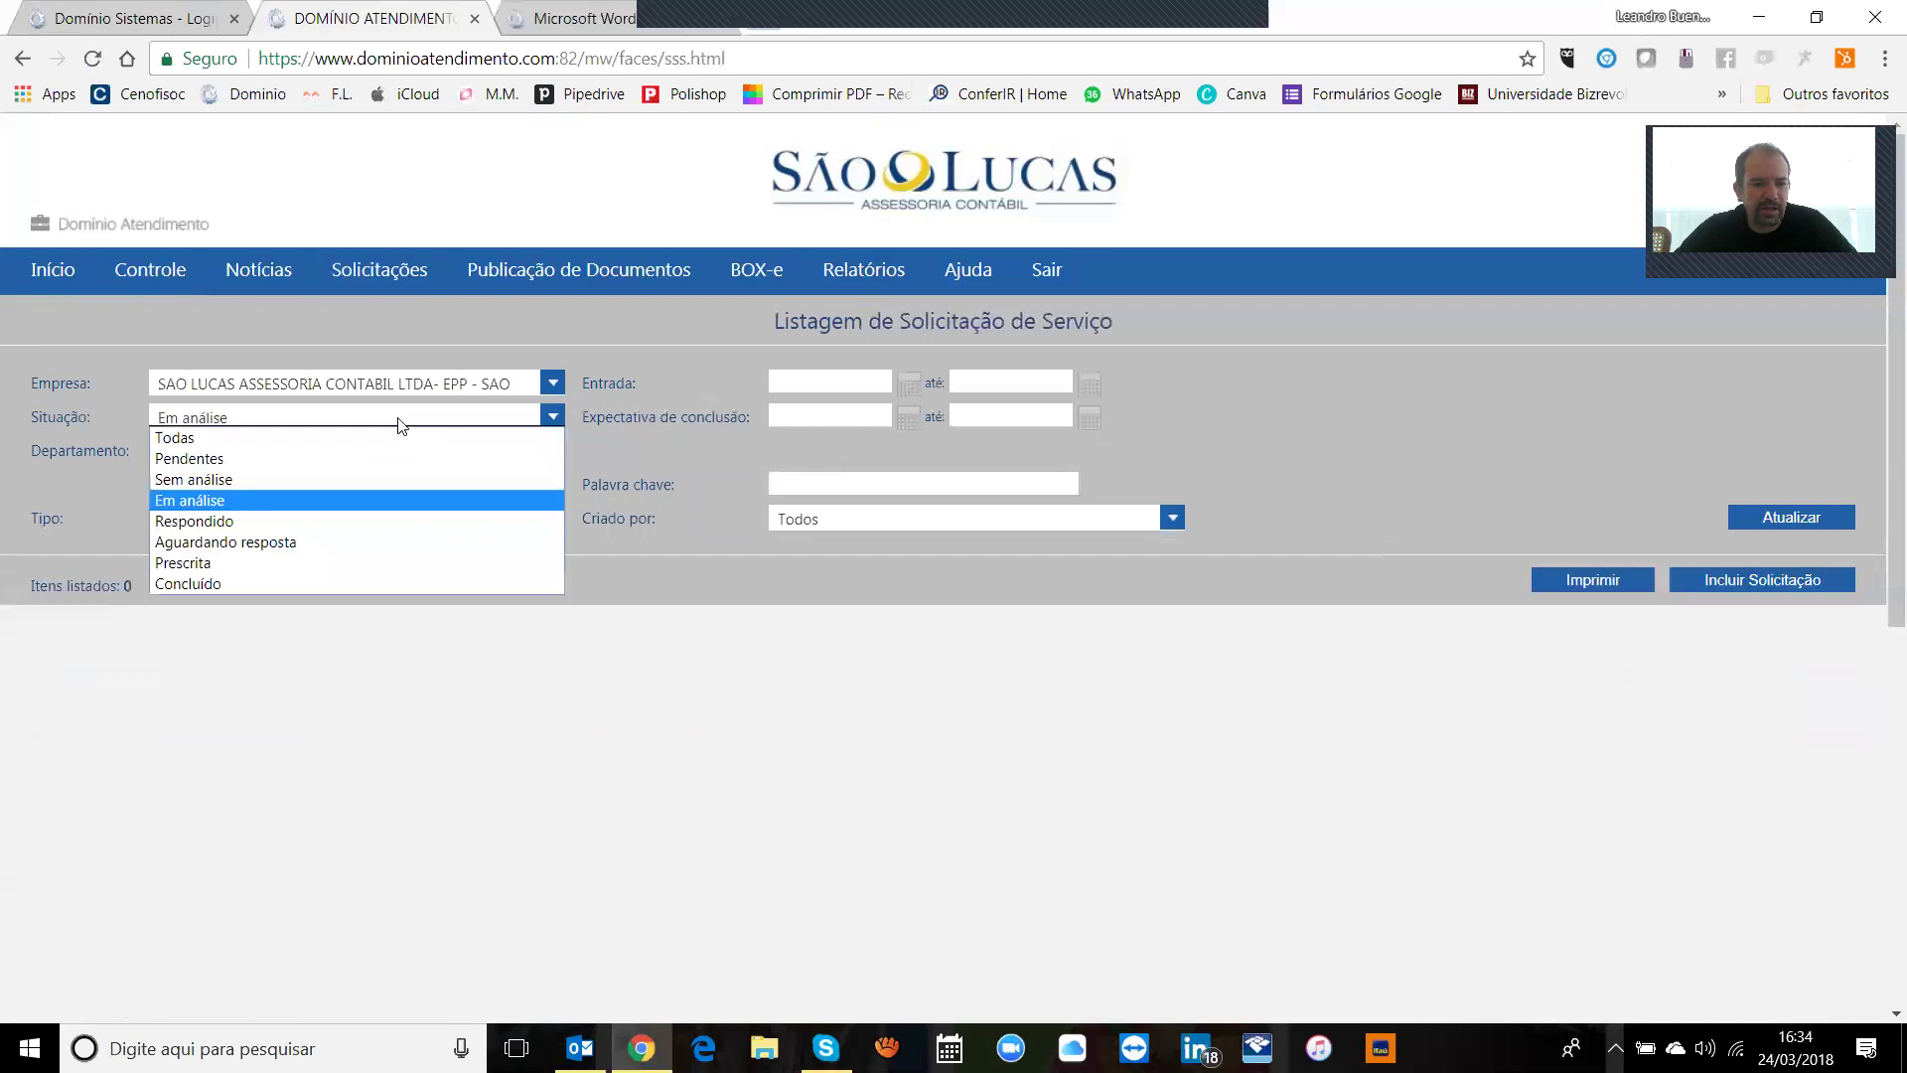
pyautogui.click(288, 479)
pyautogui.click(1846, 521)
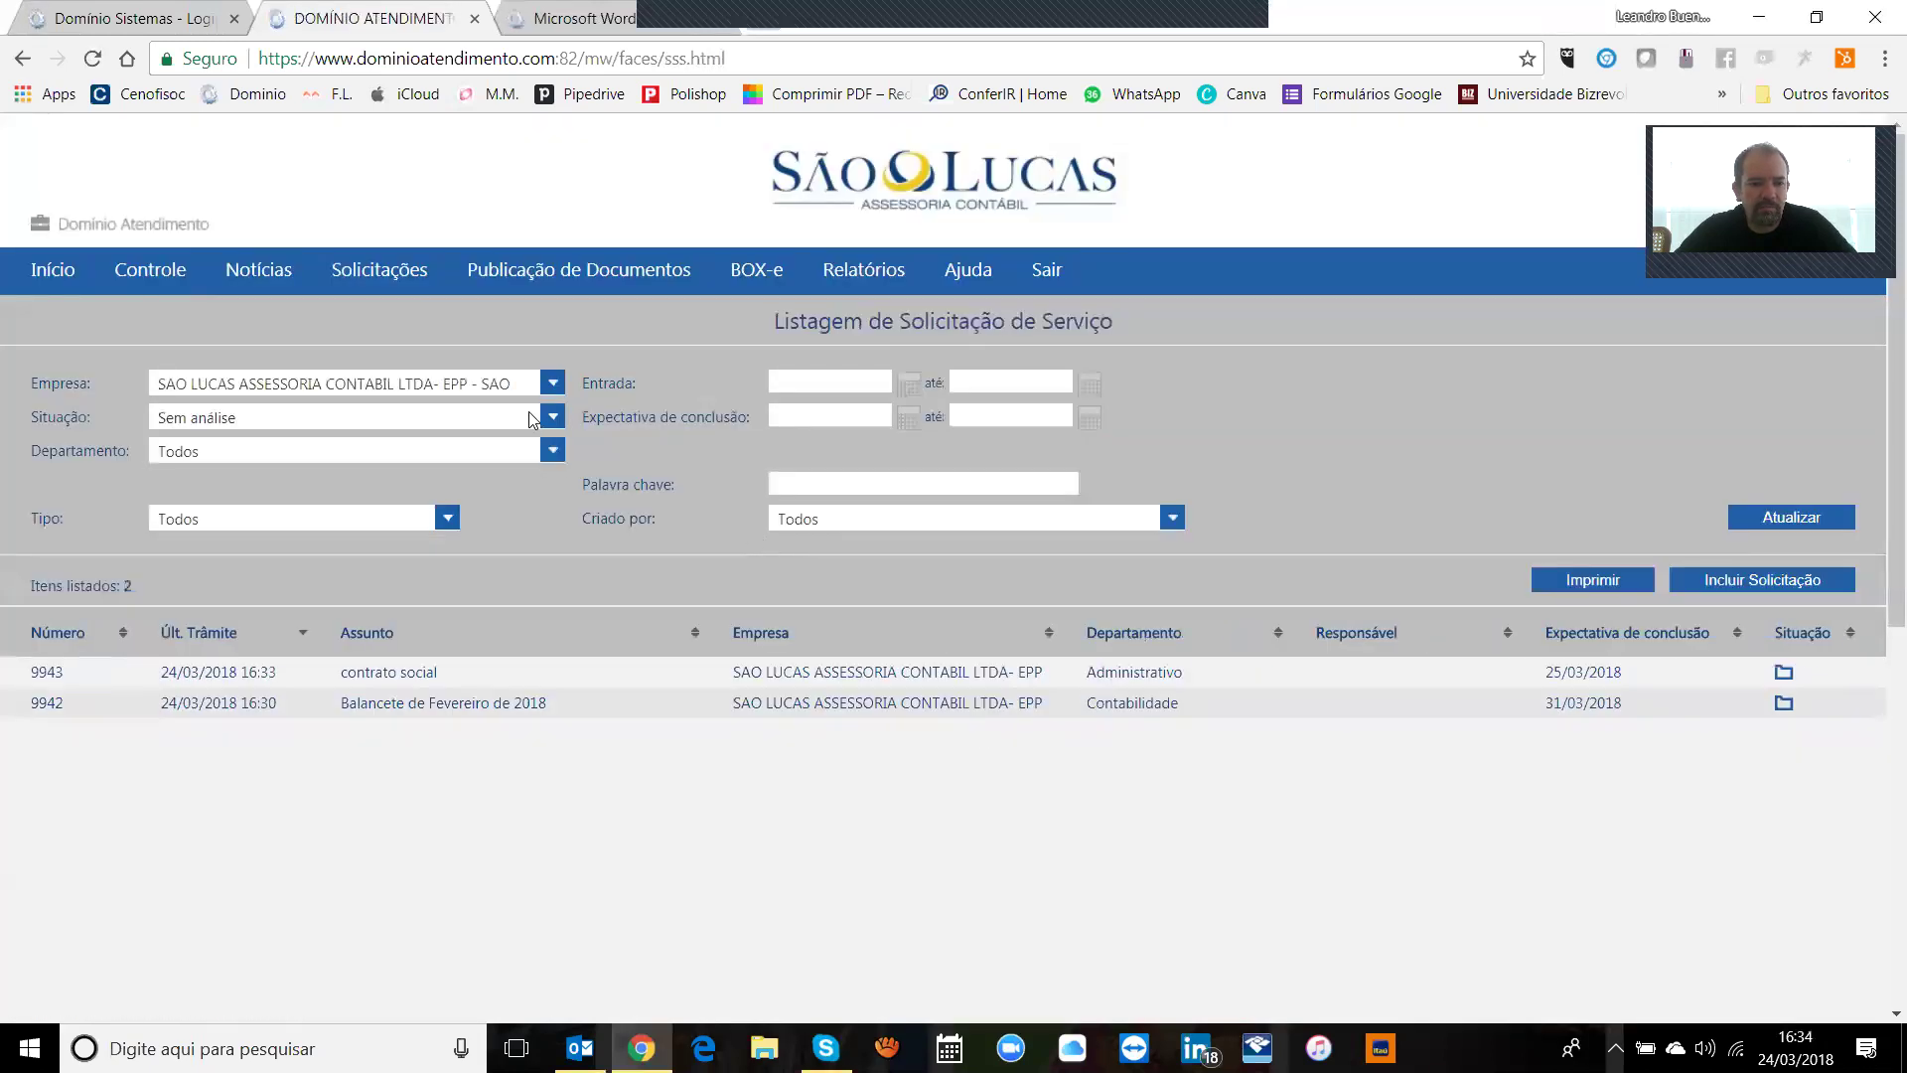
pyautogui.click(532, 418)
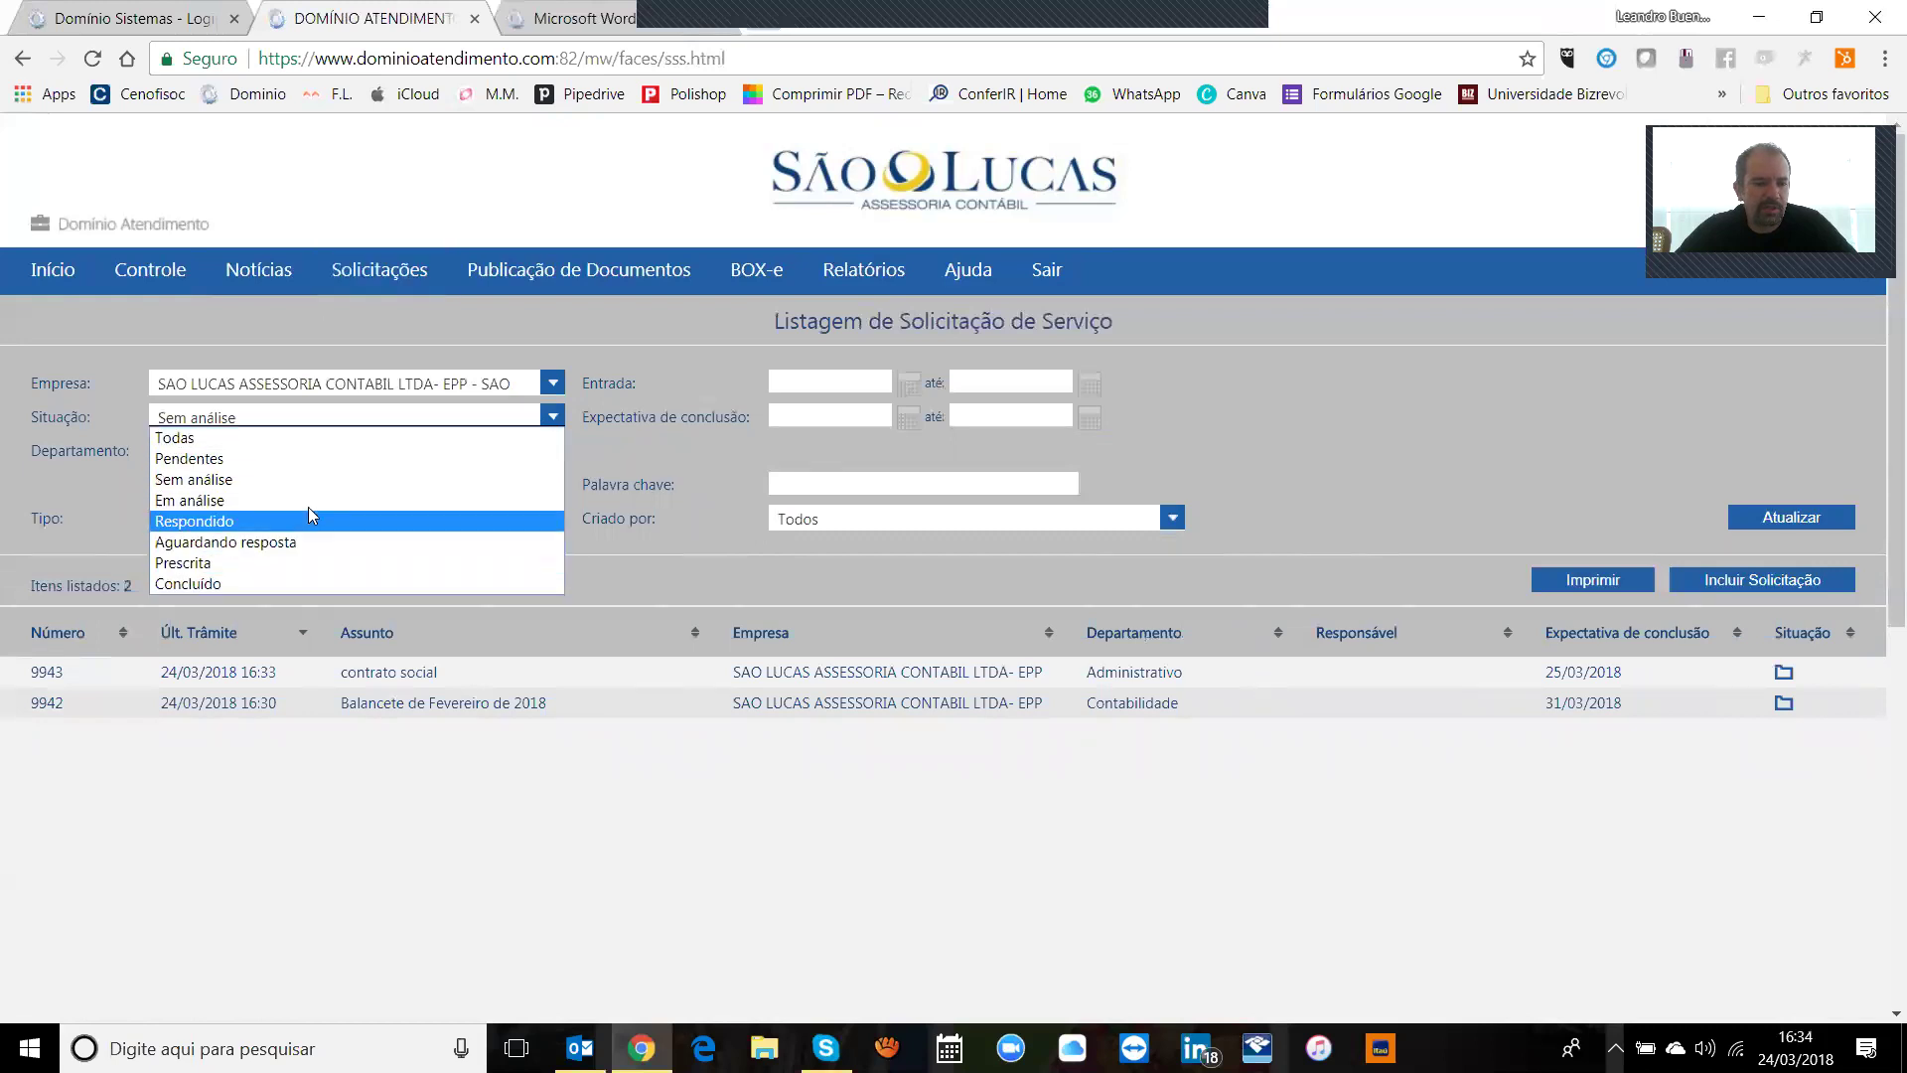
pyautogui.click(233, 438)
pyautogui.click(1804, 510)
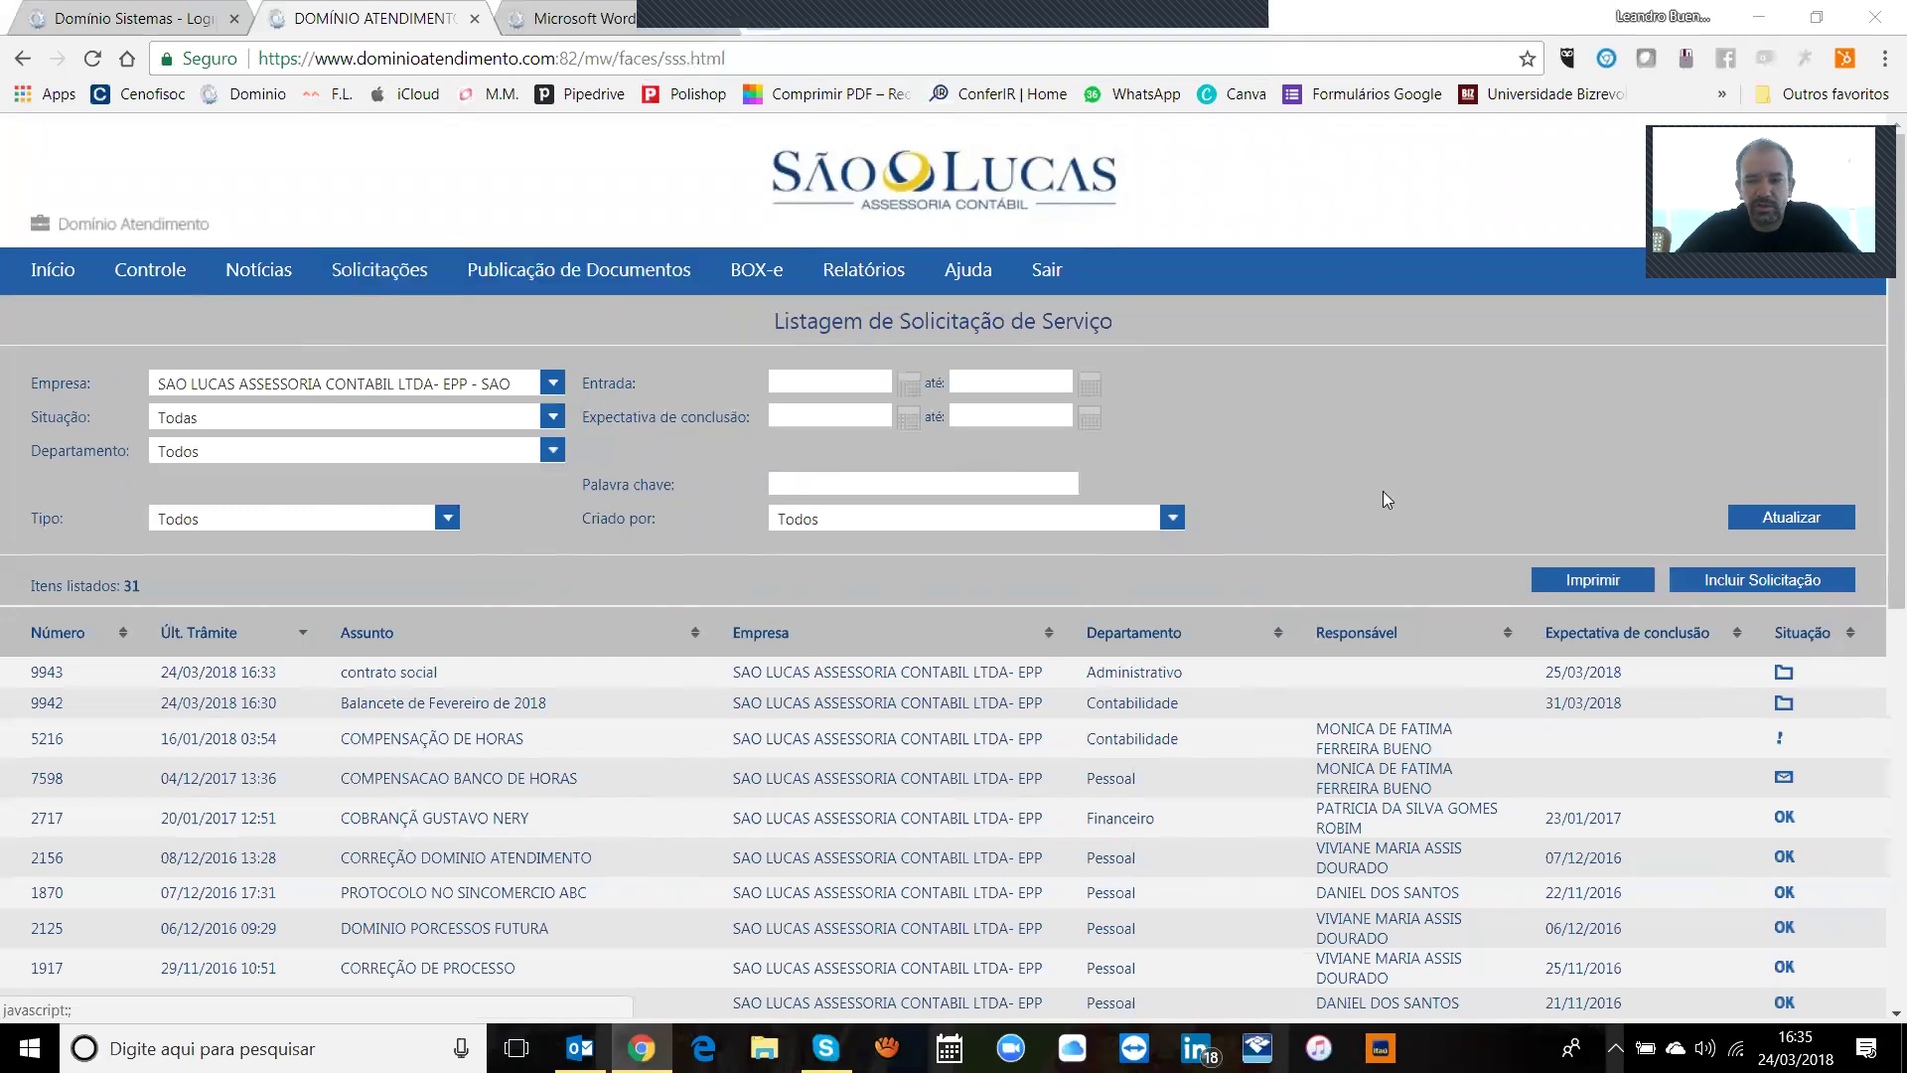
# Step: Preview the Relatório de Solicitações de Serviços listing the 31 requests, then close it
pyautogui.click(1619, 578)
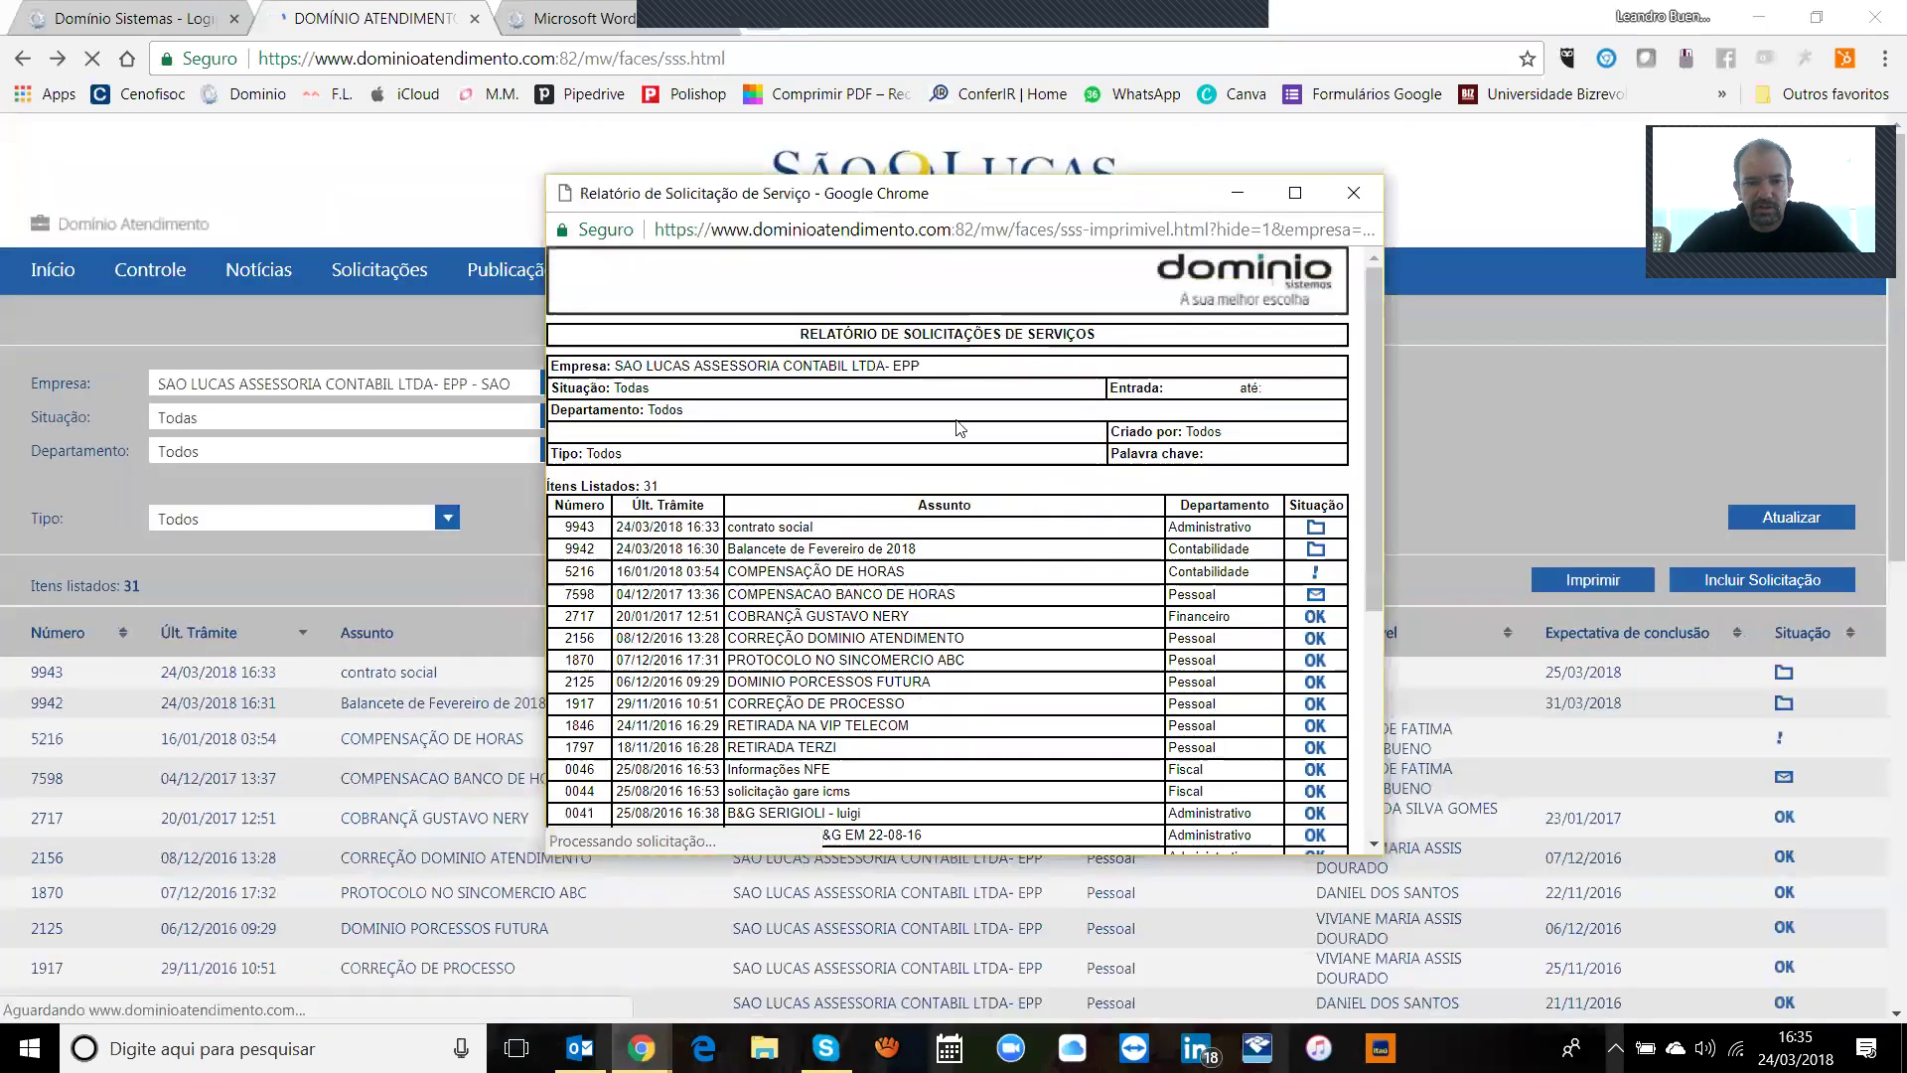
pyautogui.scroll(-4, 1367, 538)
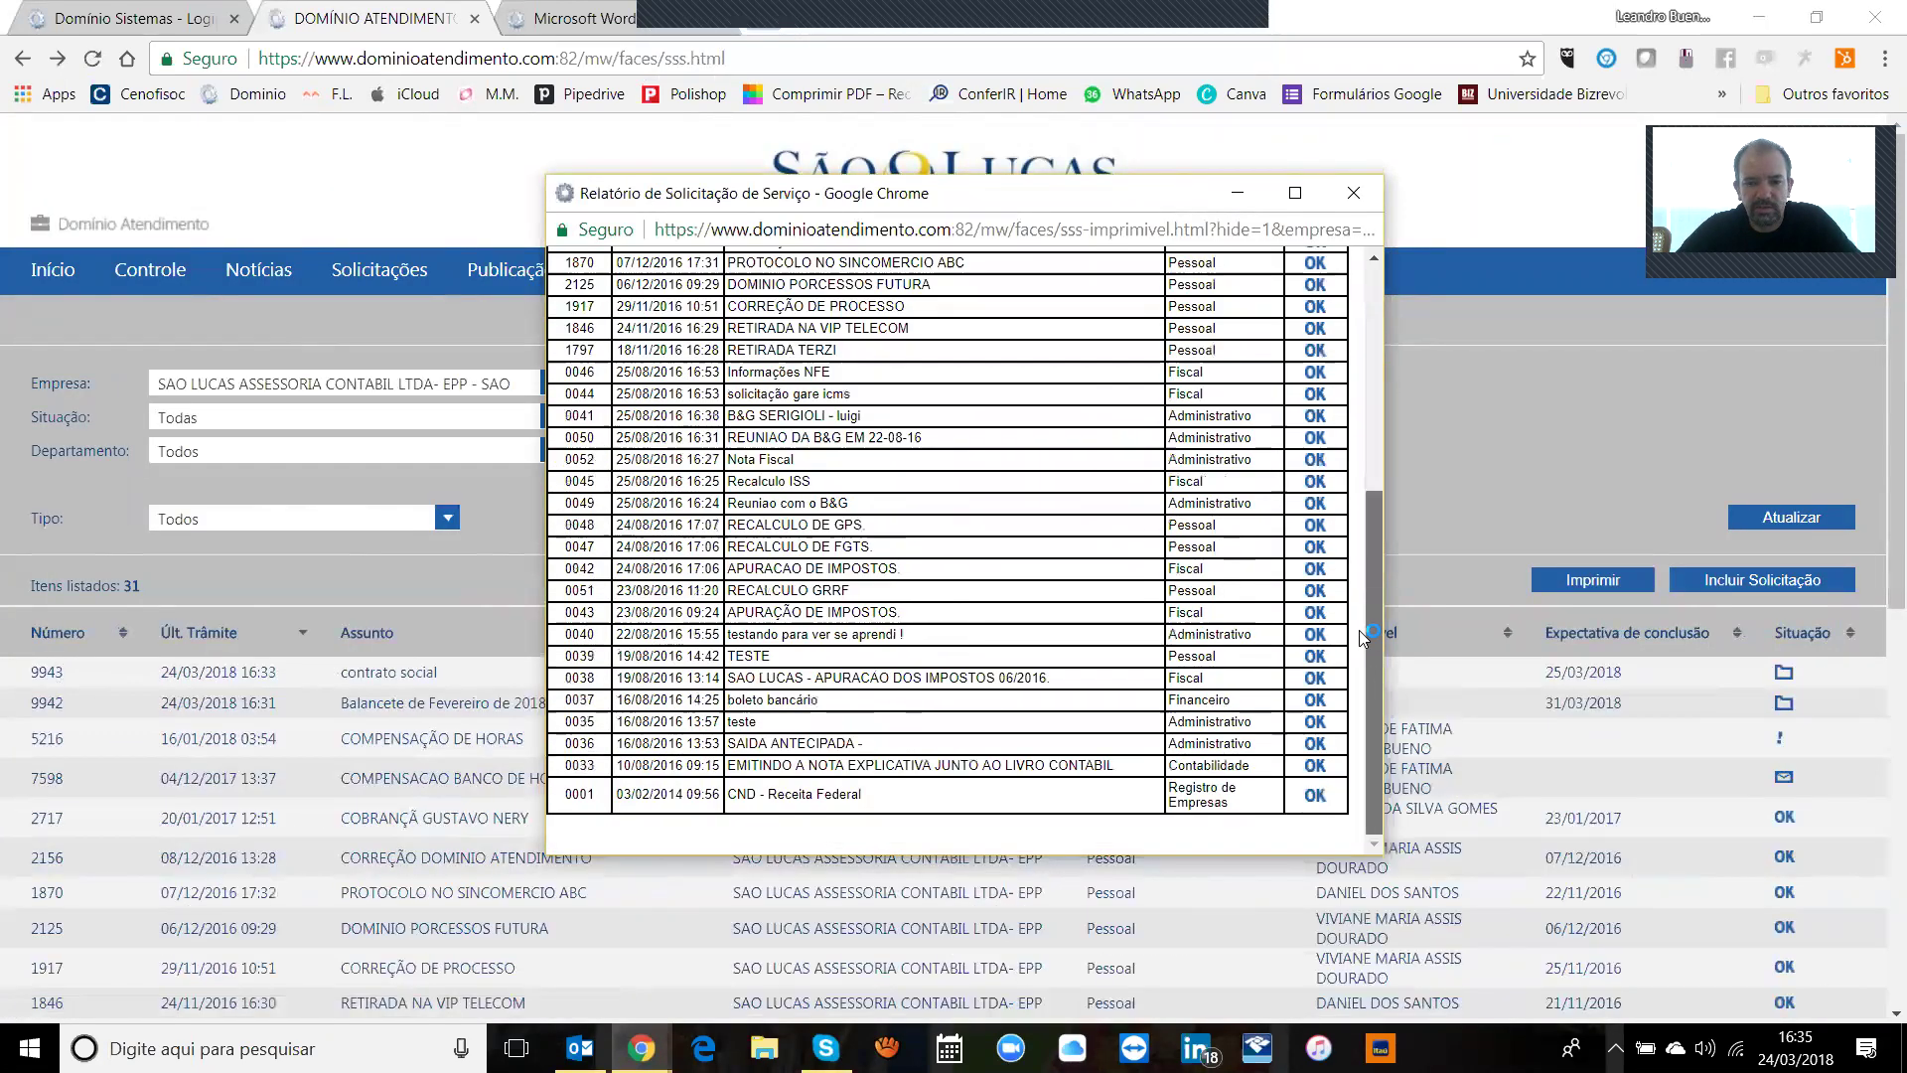
pyautogui.scroll(4, 1359, 630)
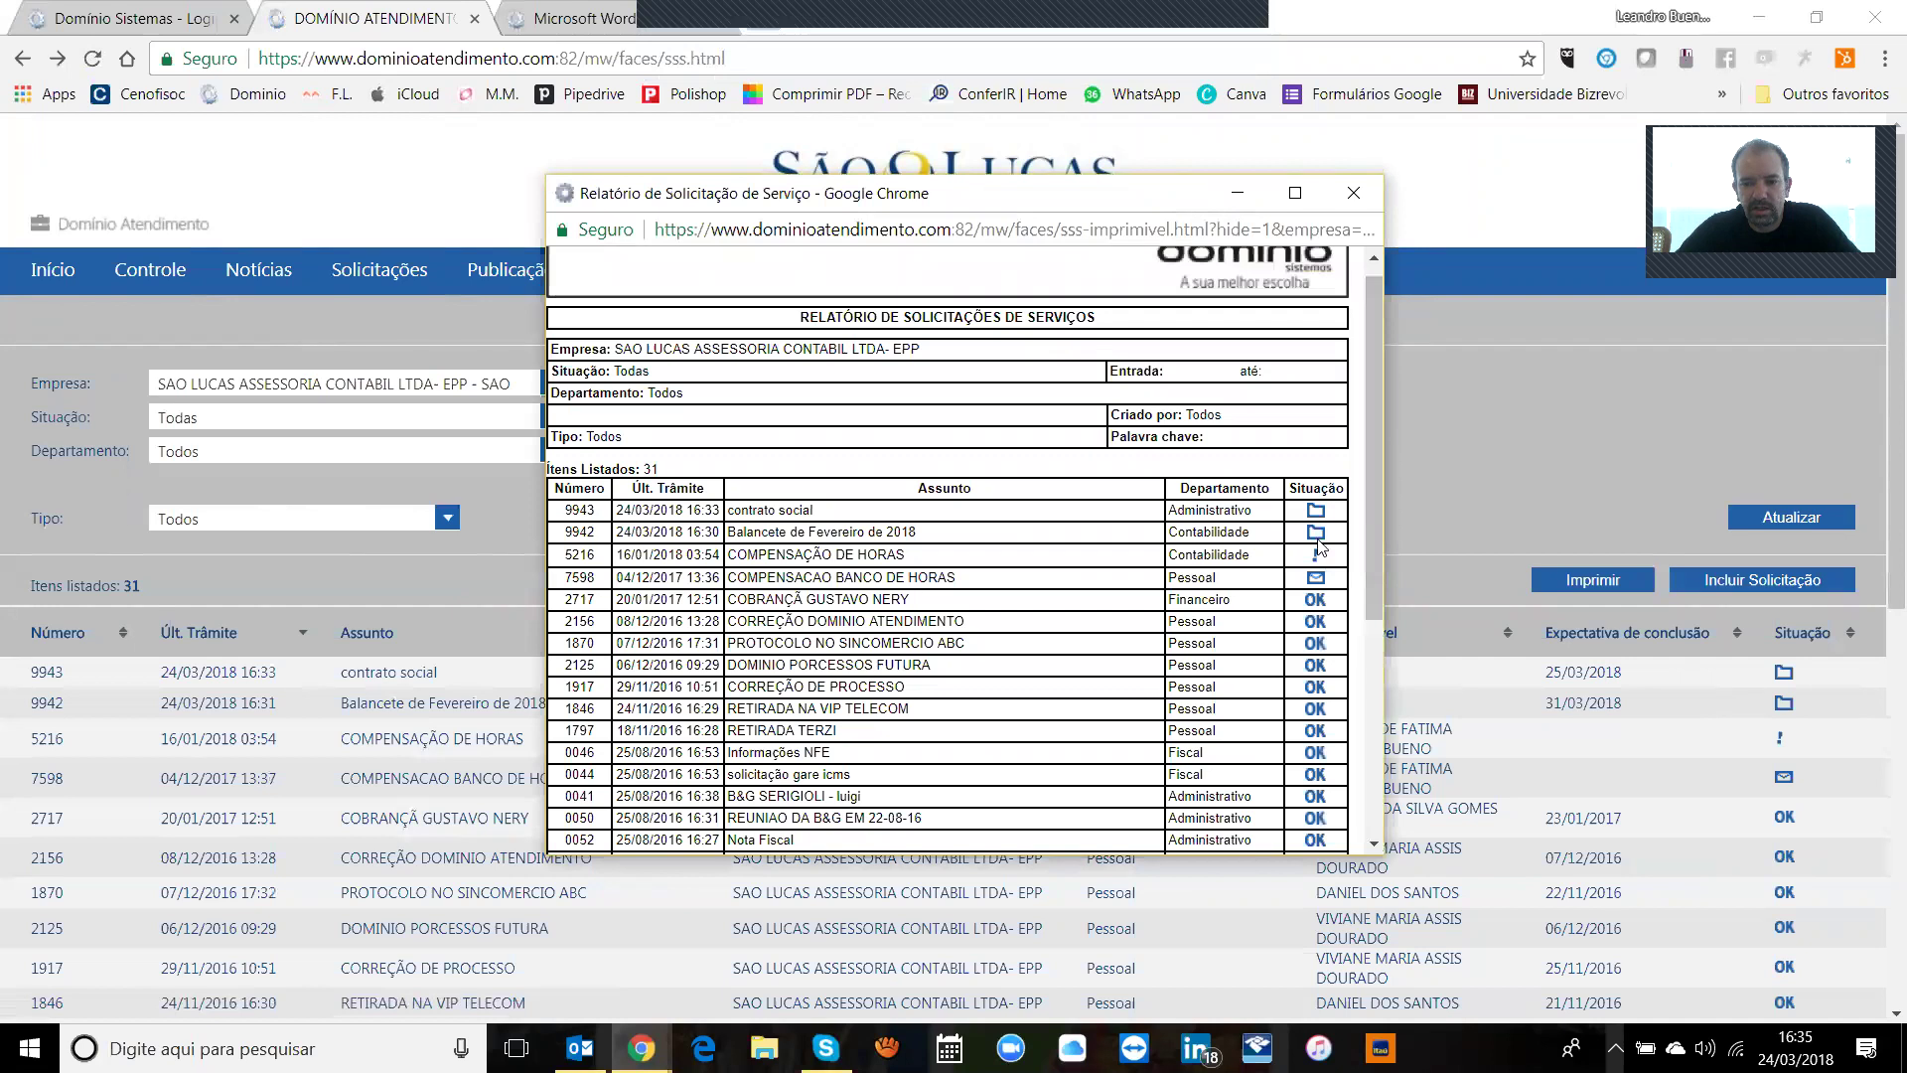
pyautogui.click(1354, 193)
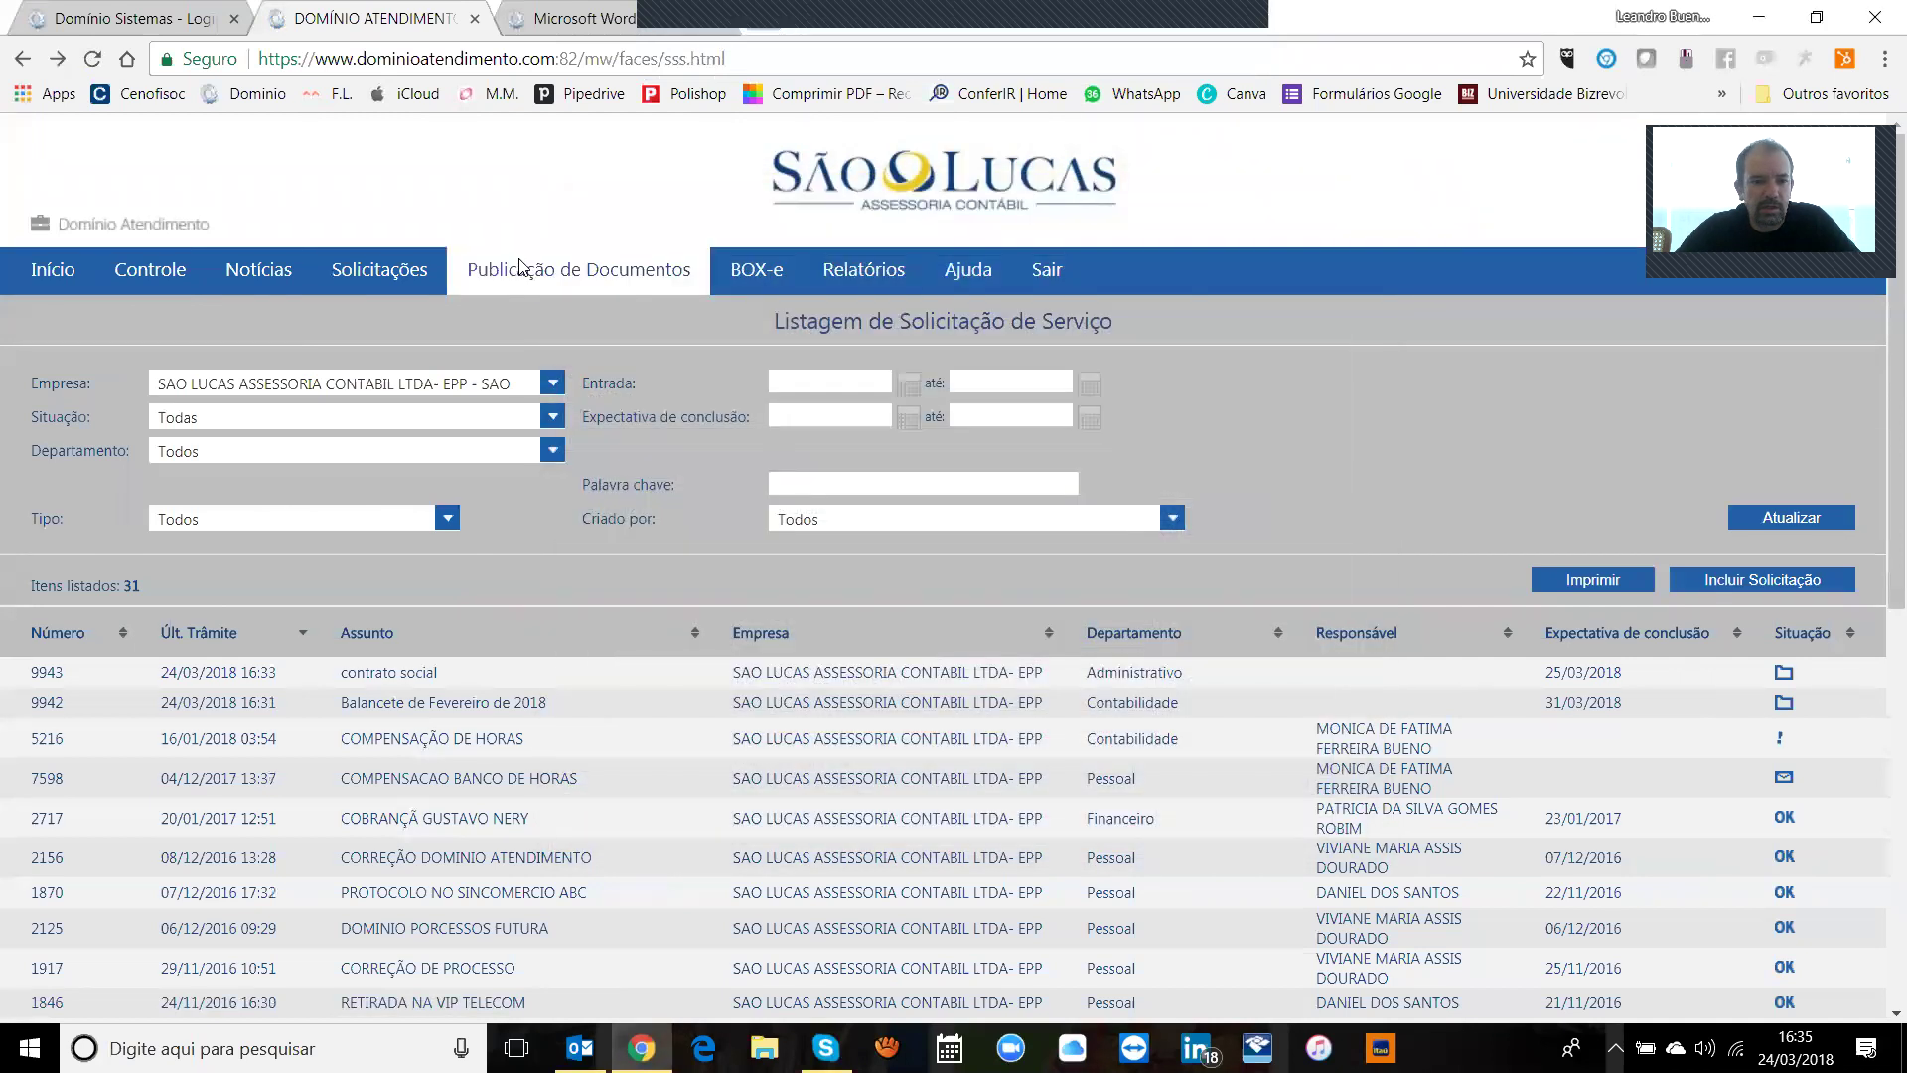
pyautogui.moveTo(365, 272)
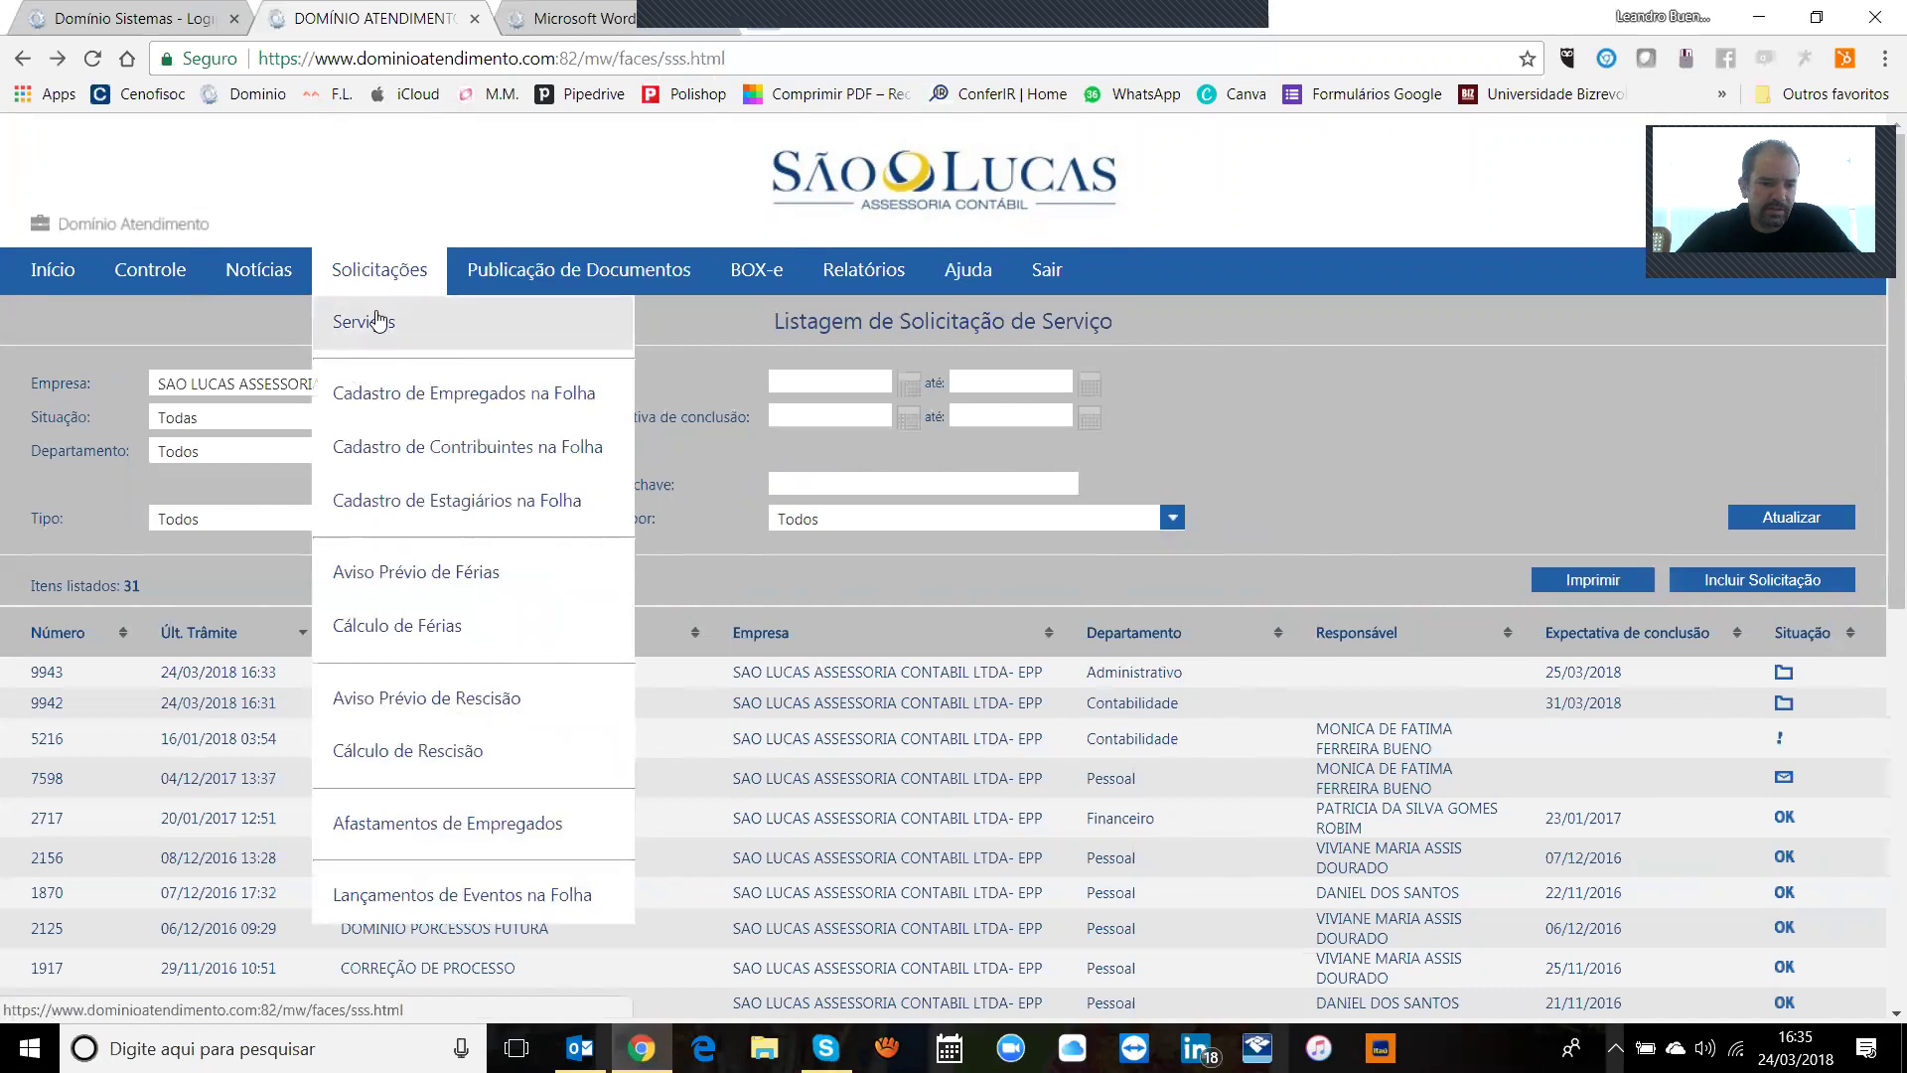
# Step: Open the employee registration requests listing and start a new Cadastro de Empregado request
pyautogui.click(435, 397)
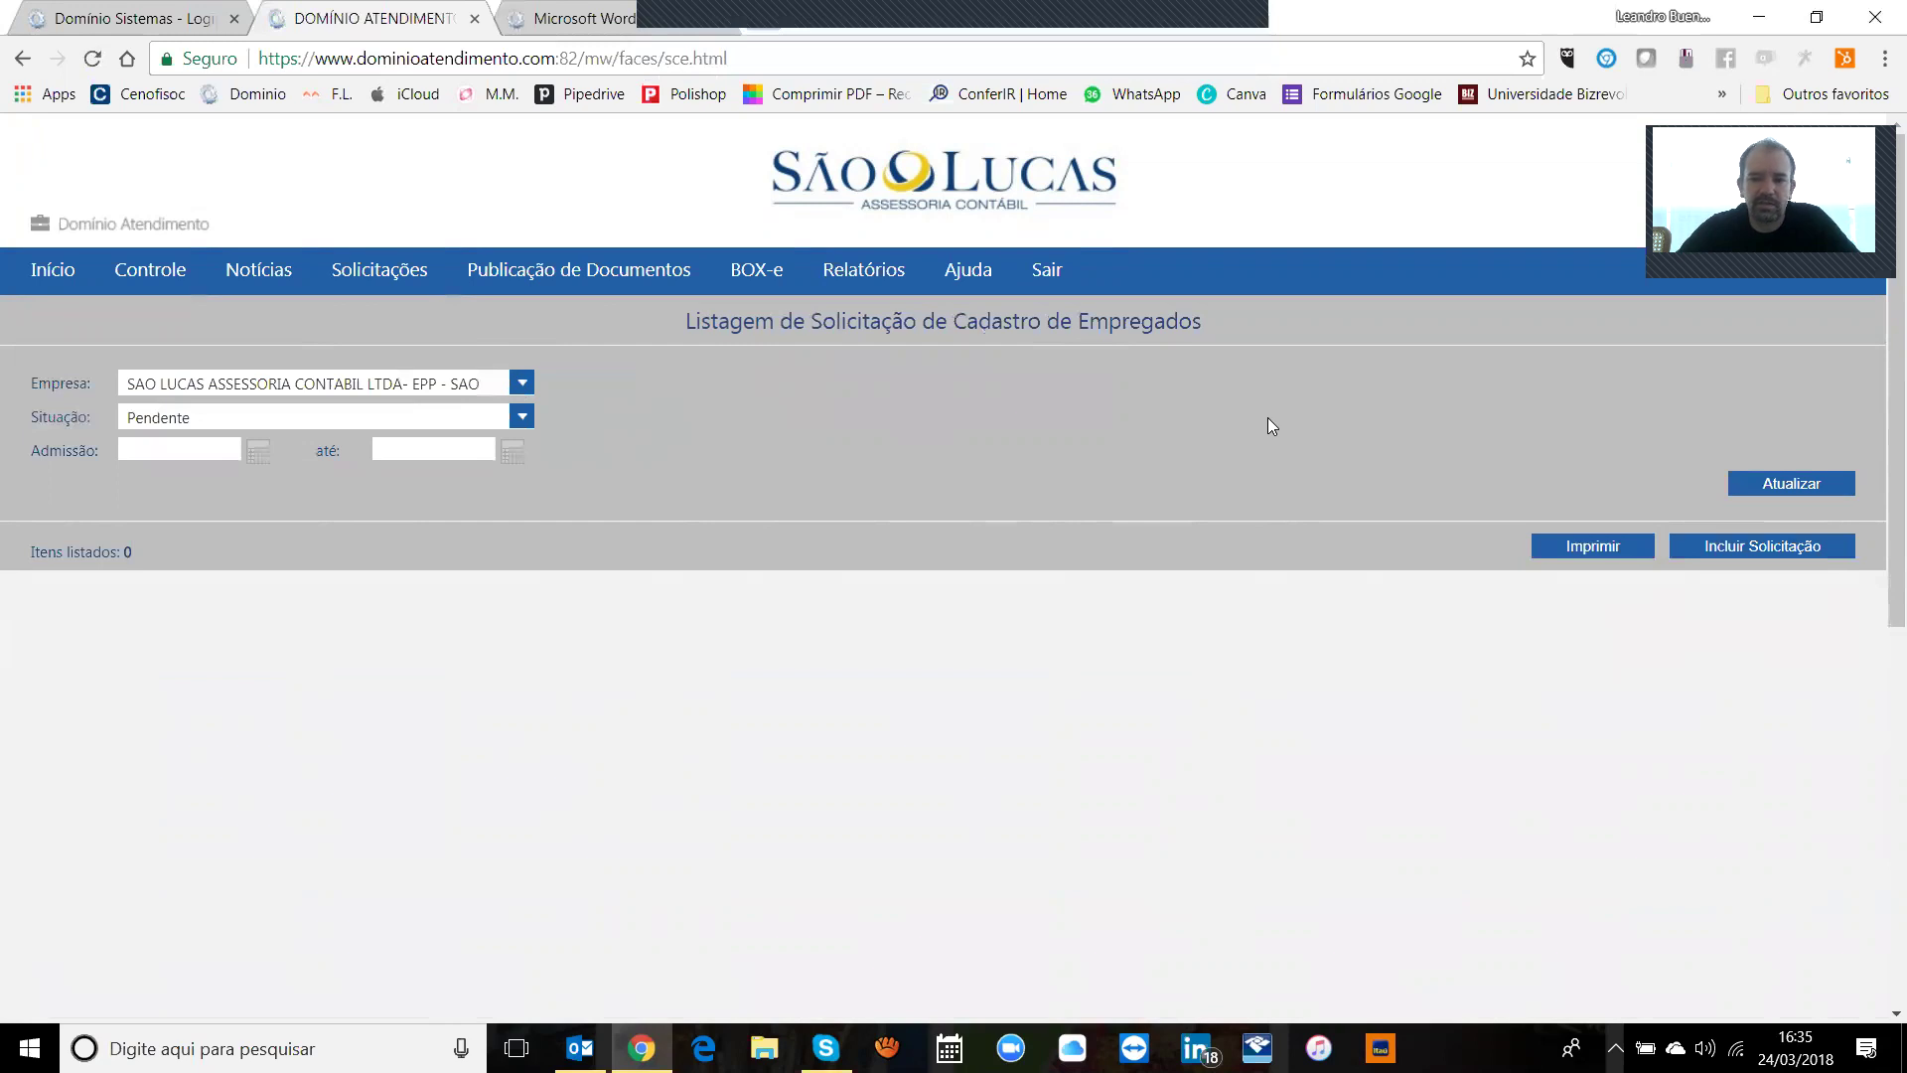
pyautogui.click(1796, 546)
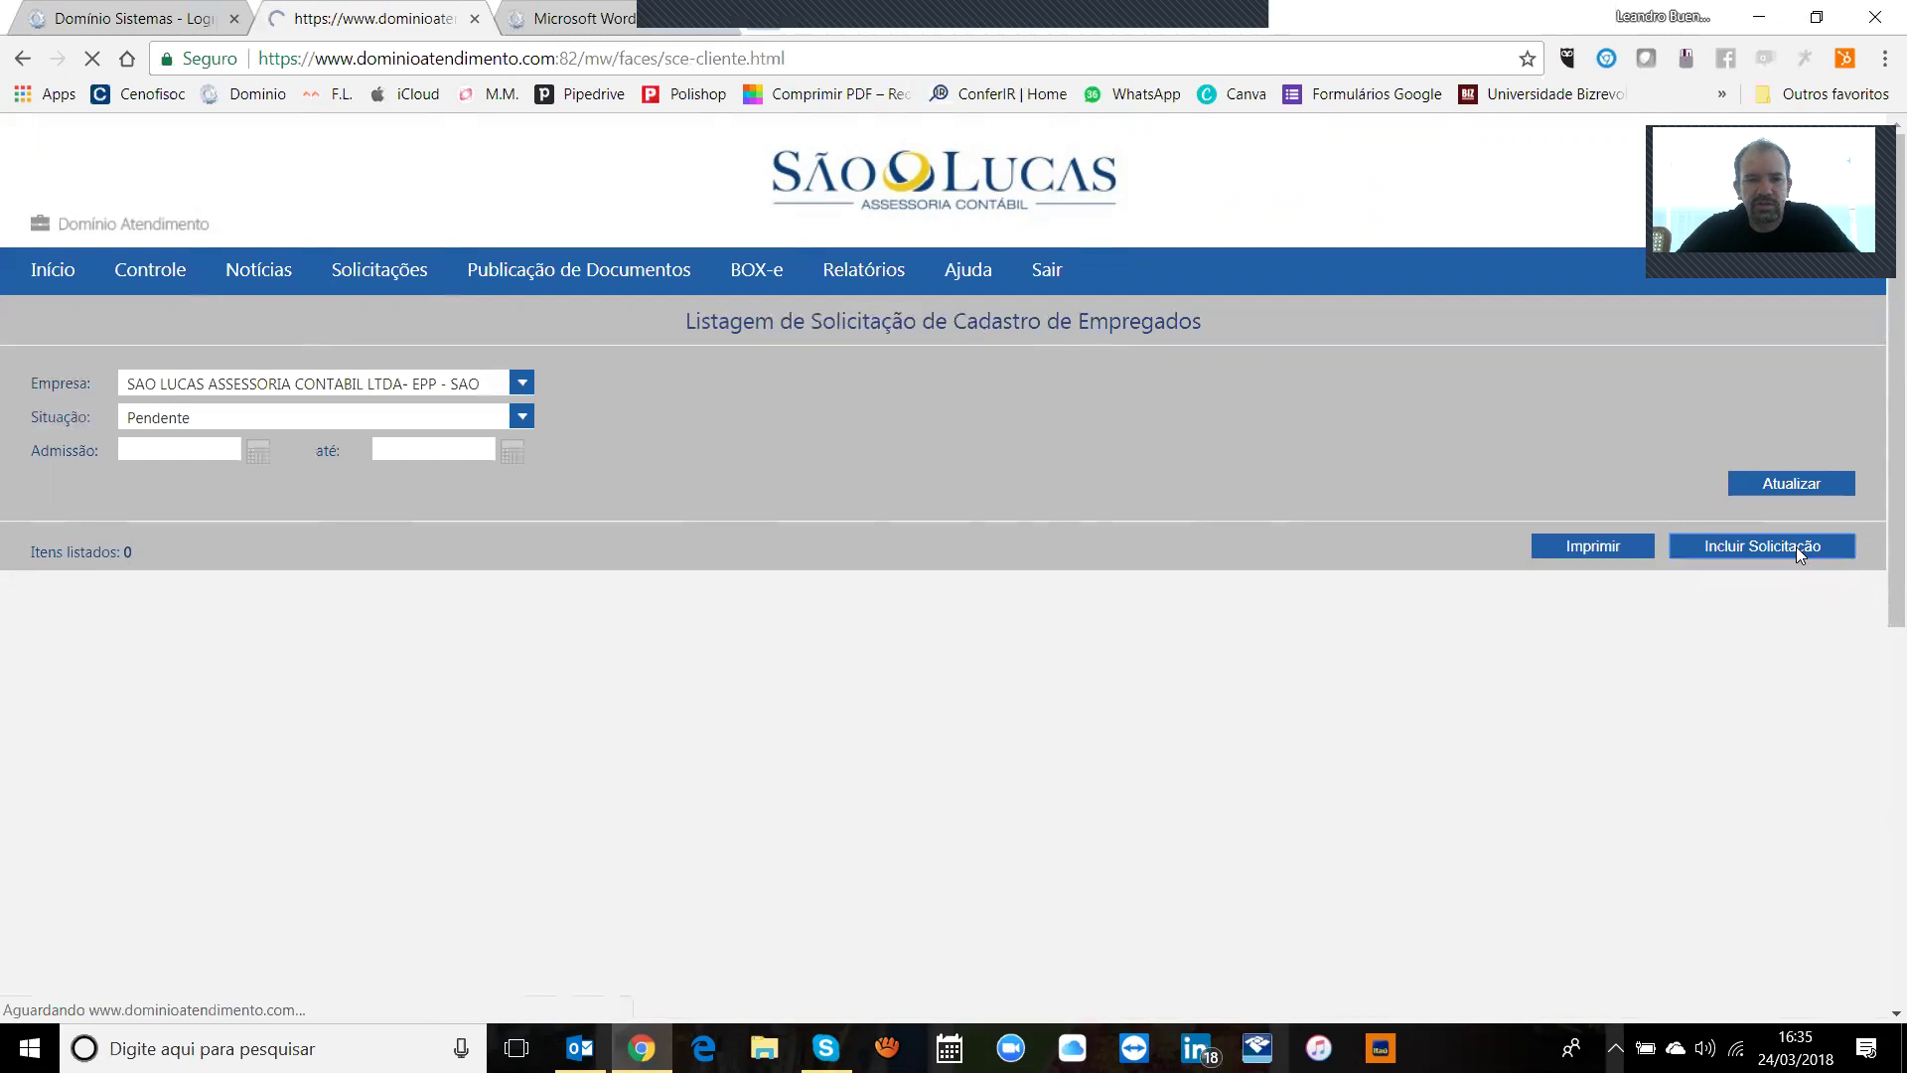
# Step: Enter the employee's CPF and full name
pyautogui.click(497, 413)
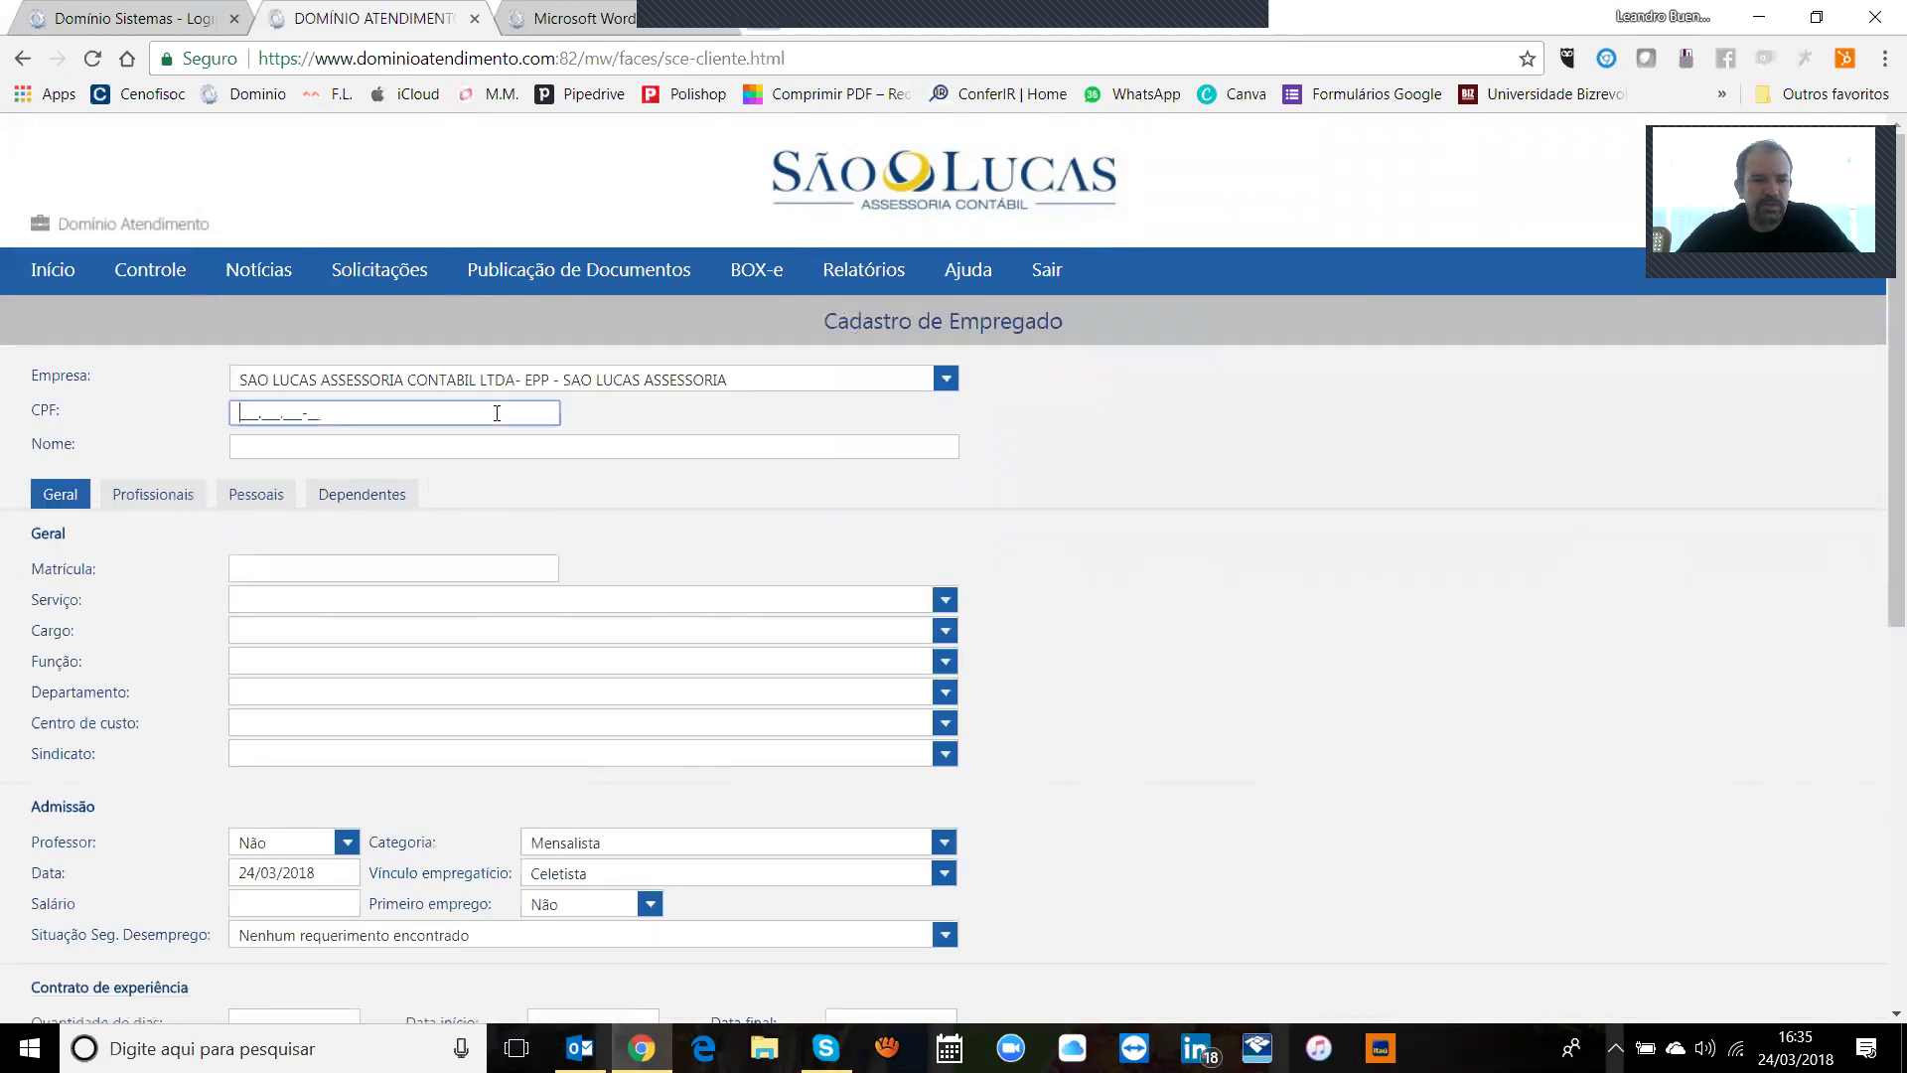
pyautogui.write('192.___.___-__')
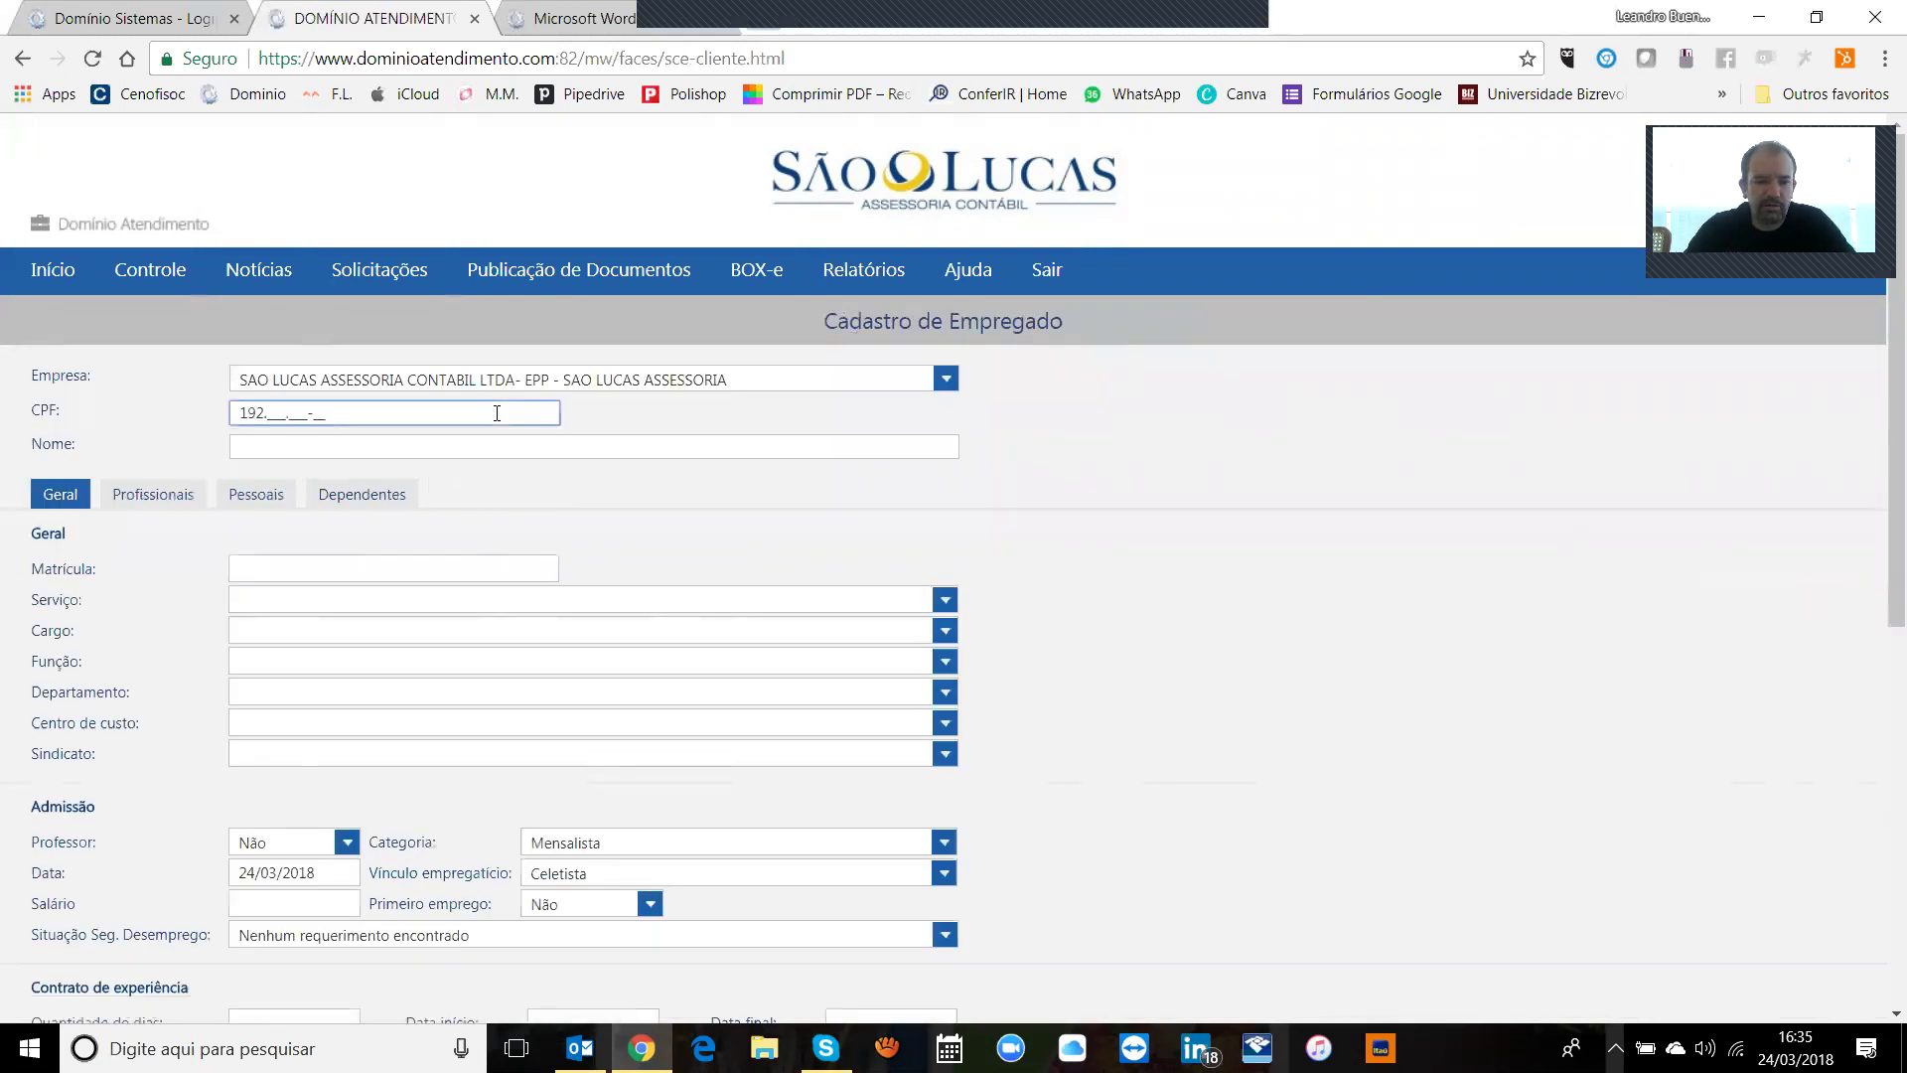
pyautogui.press('BackSpace')
pyautogui.press('BackSpace')
pyautogui.write('999.999.999-99')
pyautogui.press('Tab')
pyautogui.write('joao da silva')
pyautogui.press('Tab')
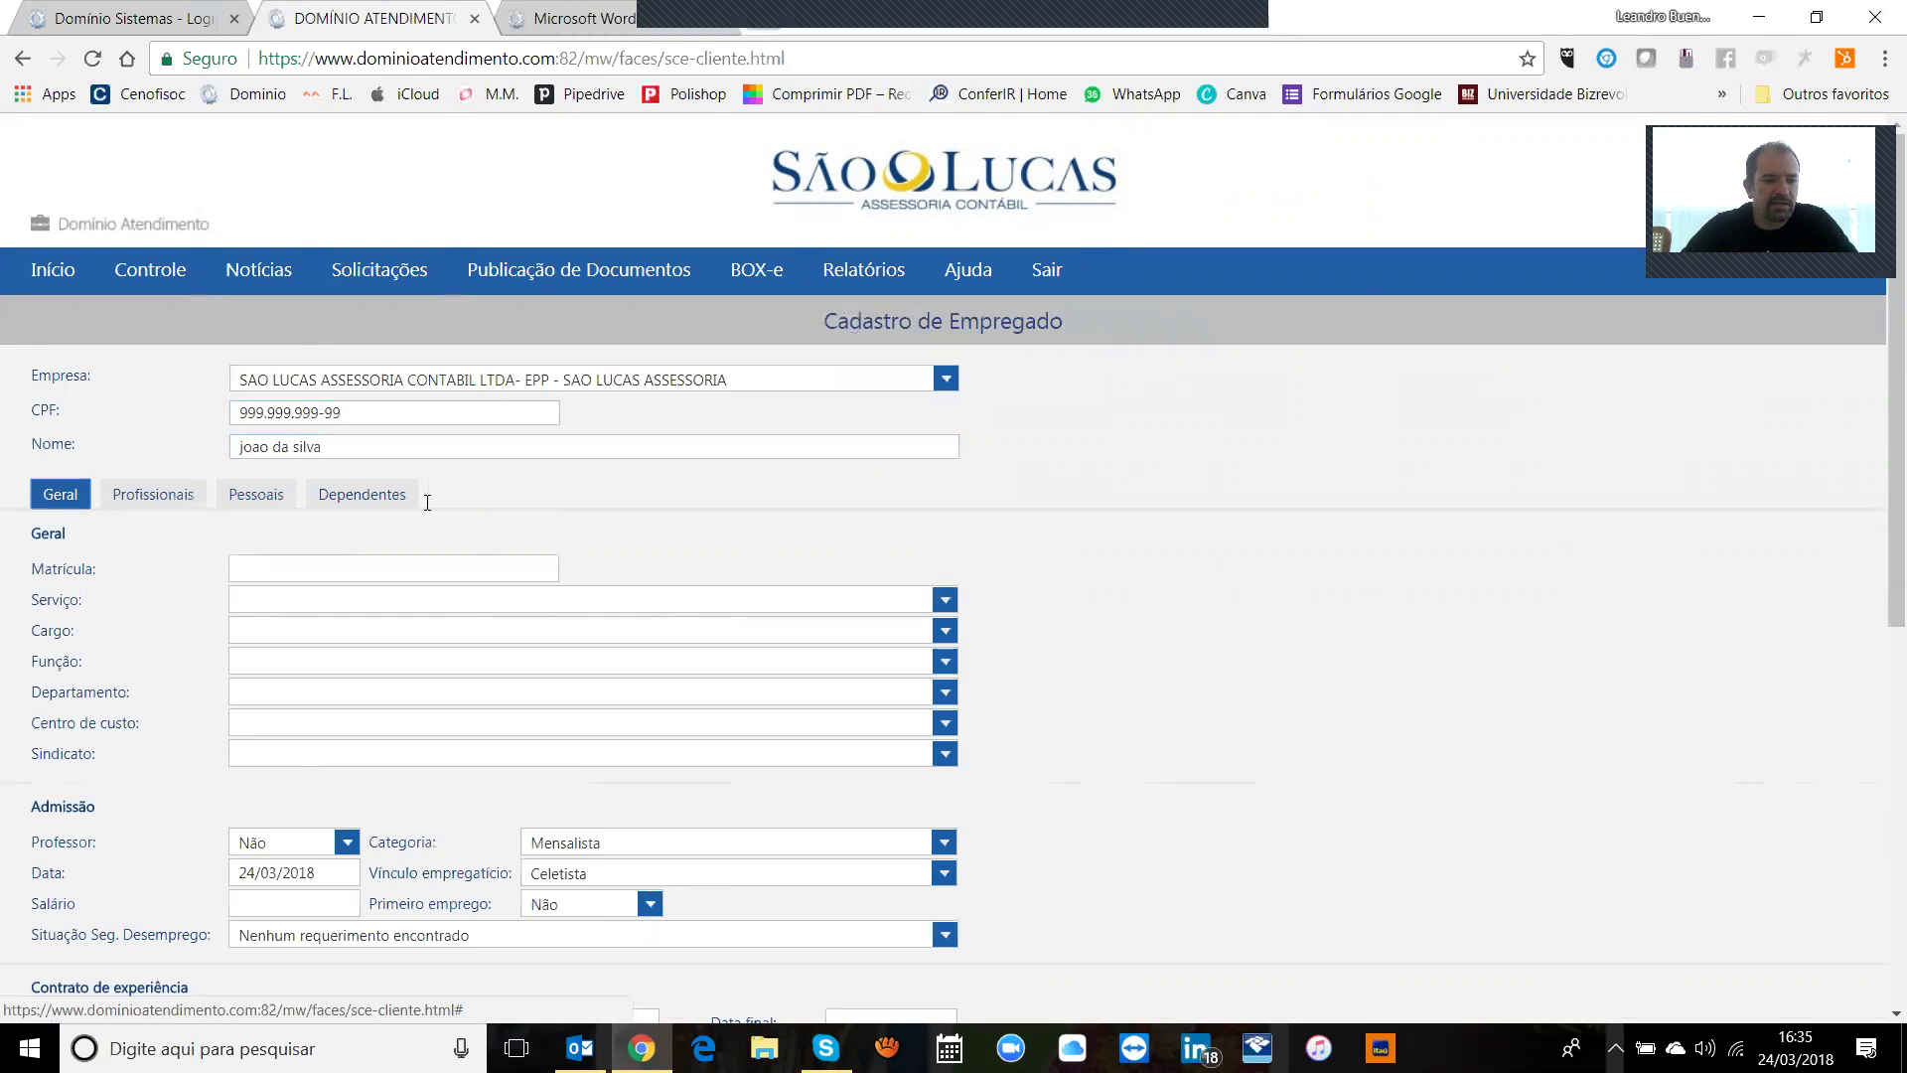
# Step: Leave the Serviço field blank after briefly choosing São Lucas
pyautogui.click(474, 568)
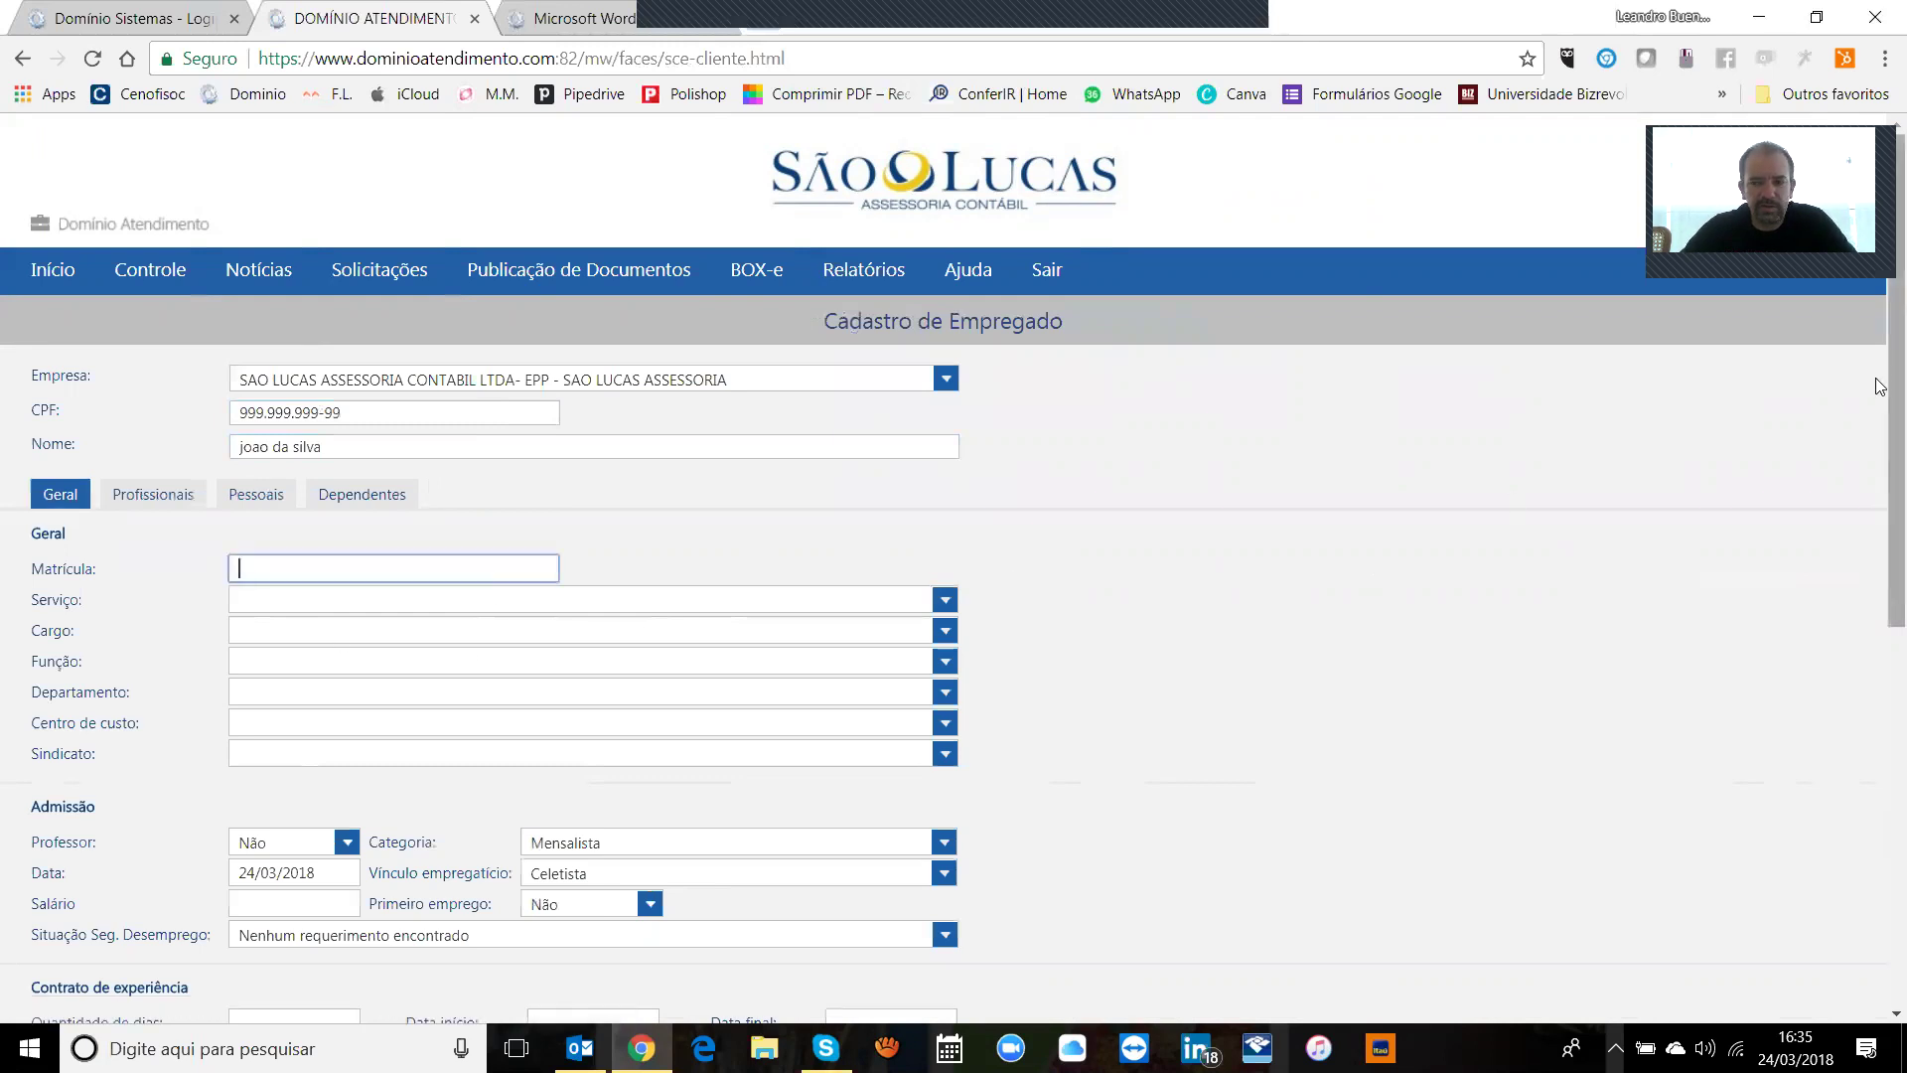
pyautogui.scroll(-2, 1880, 477)
pyautogui.scroll(-2, 1880, 478)
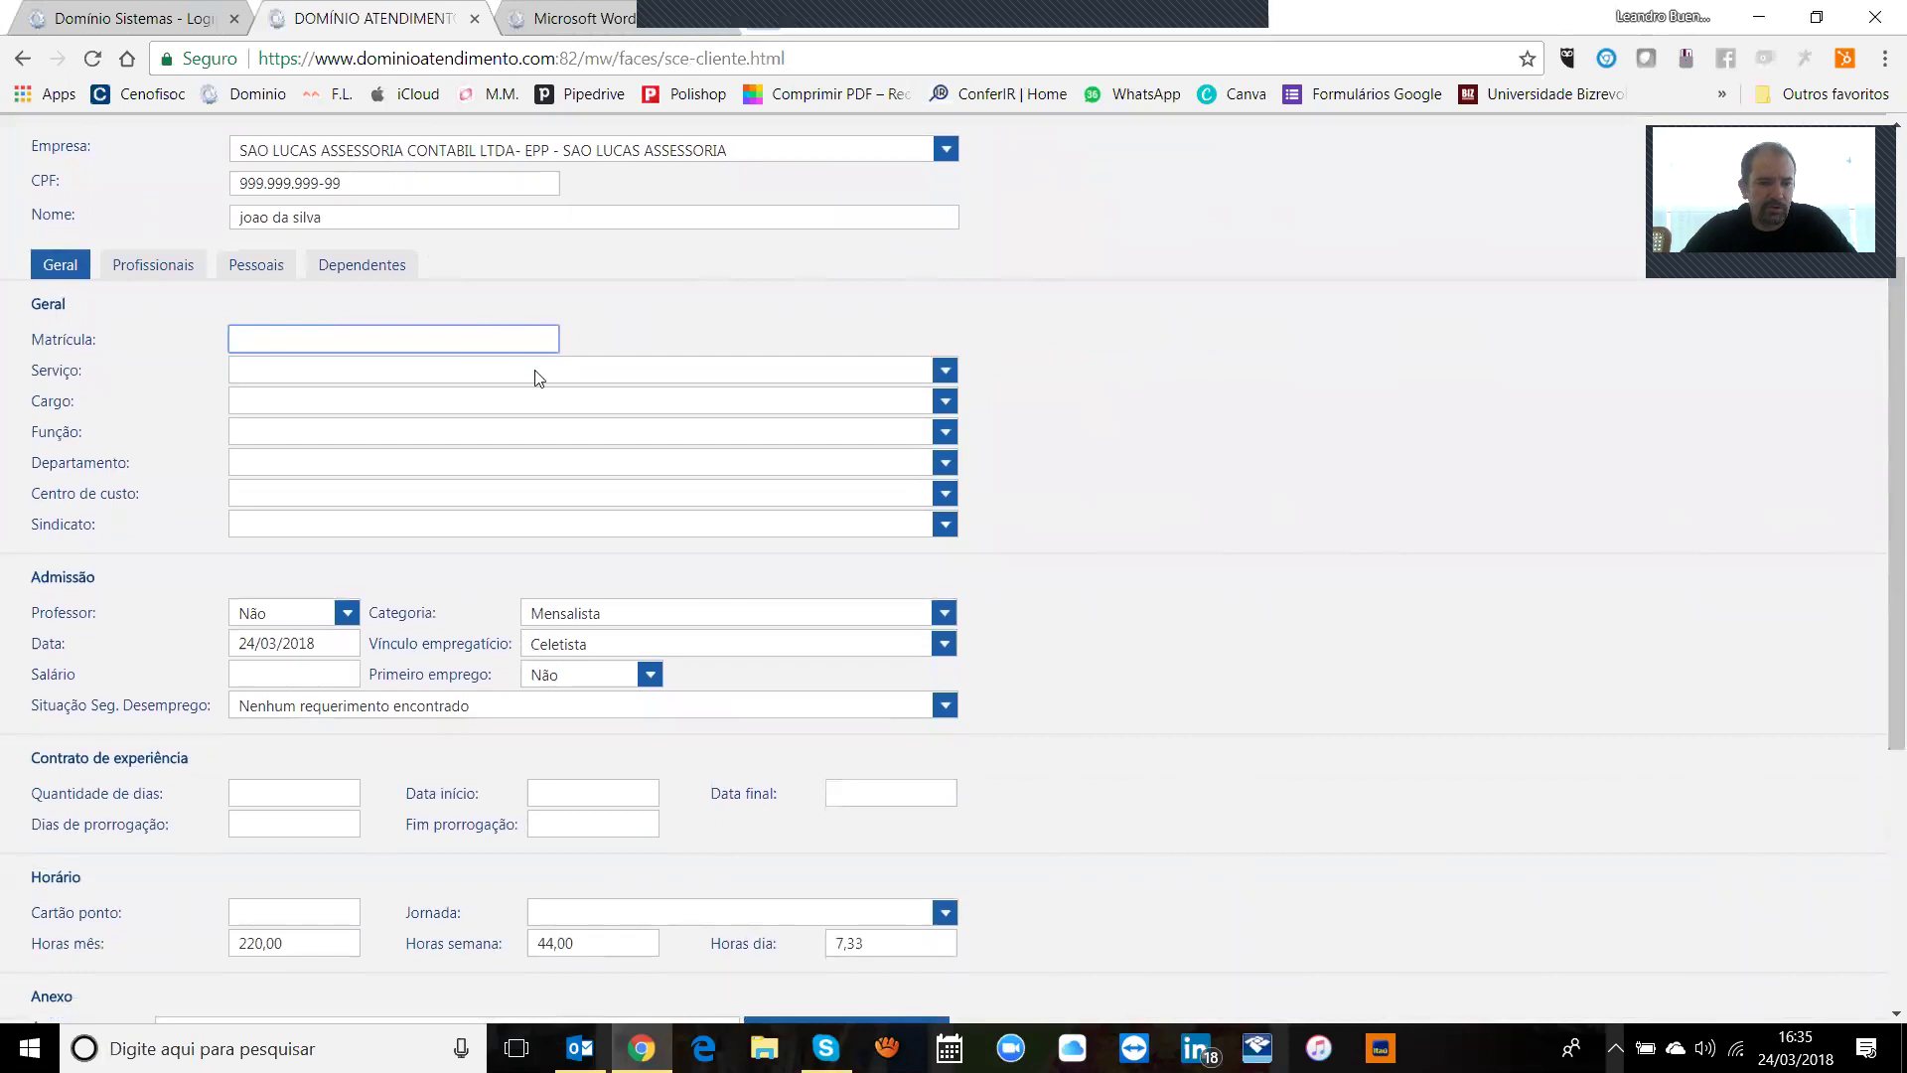
pyautogui.click(564, 367)
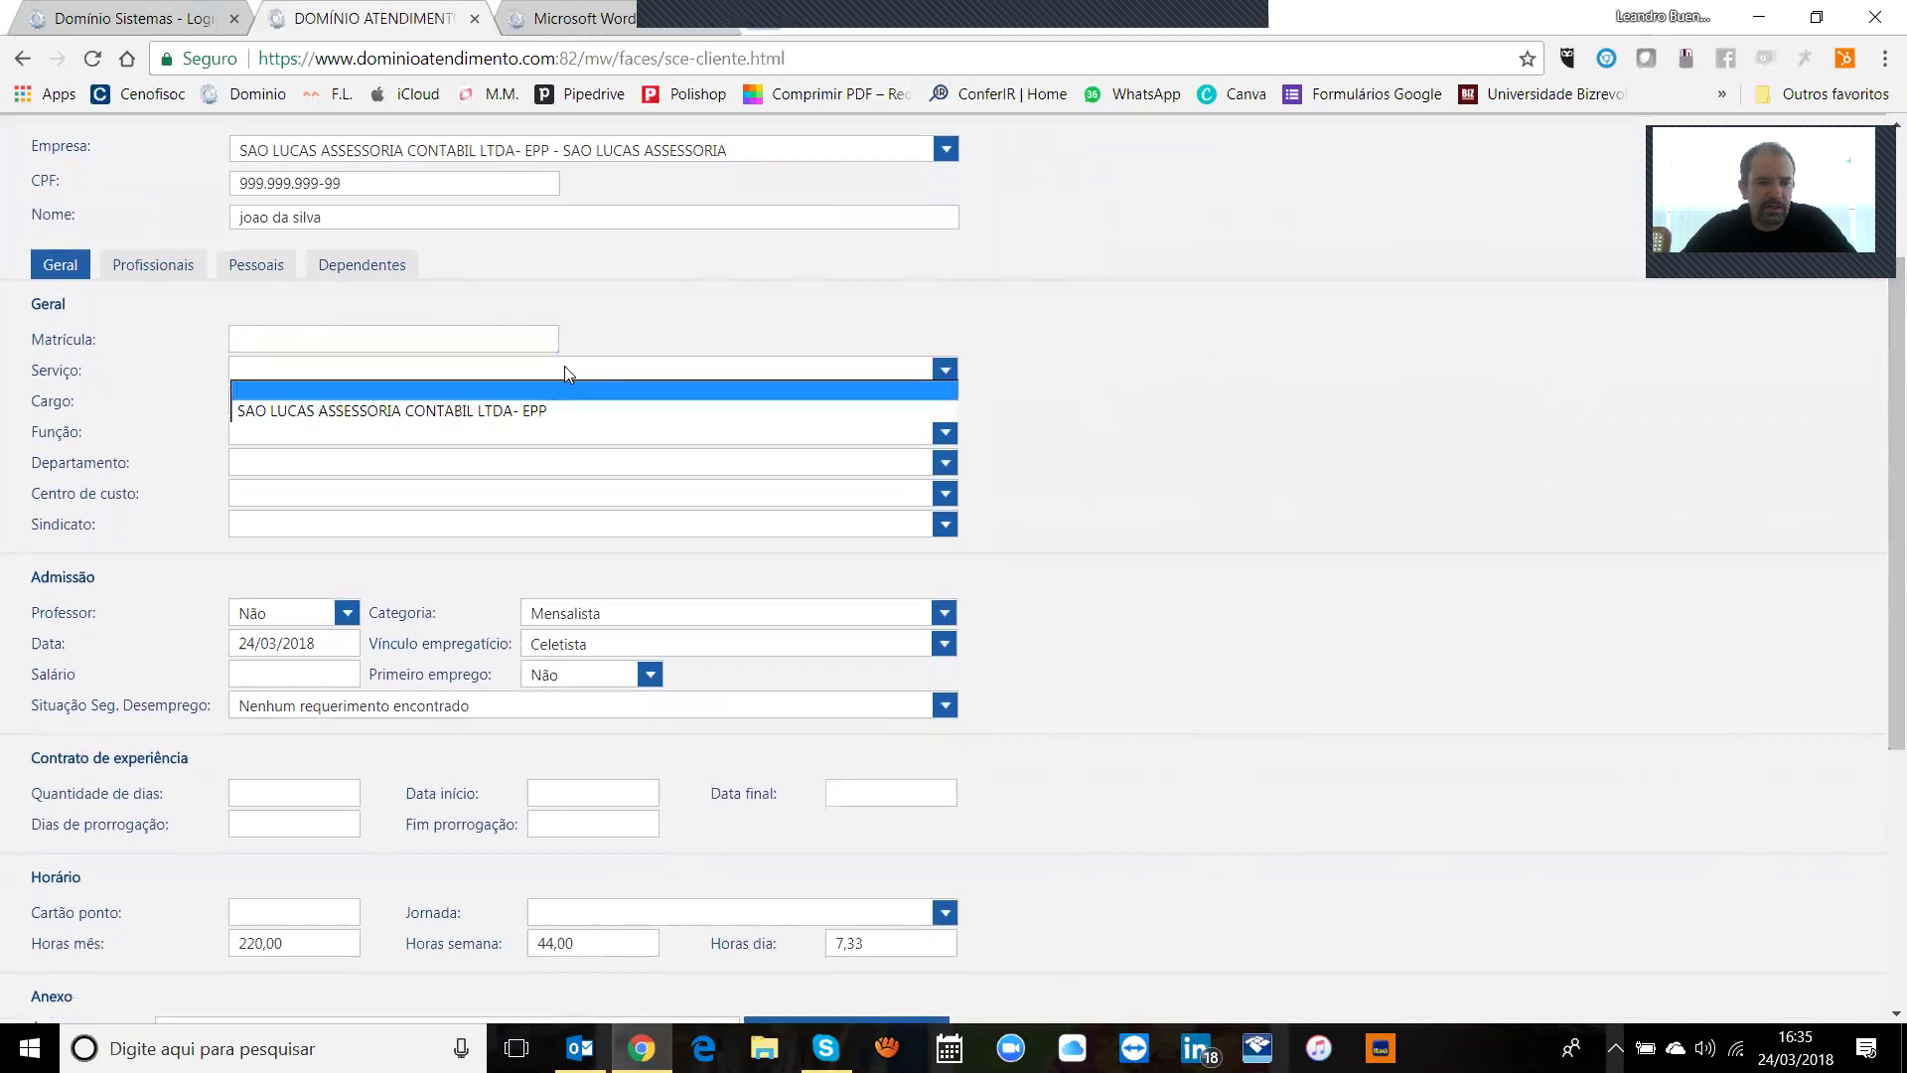
pyautogui.click(491, 411)
pyautogui.click(481, 375)
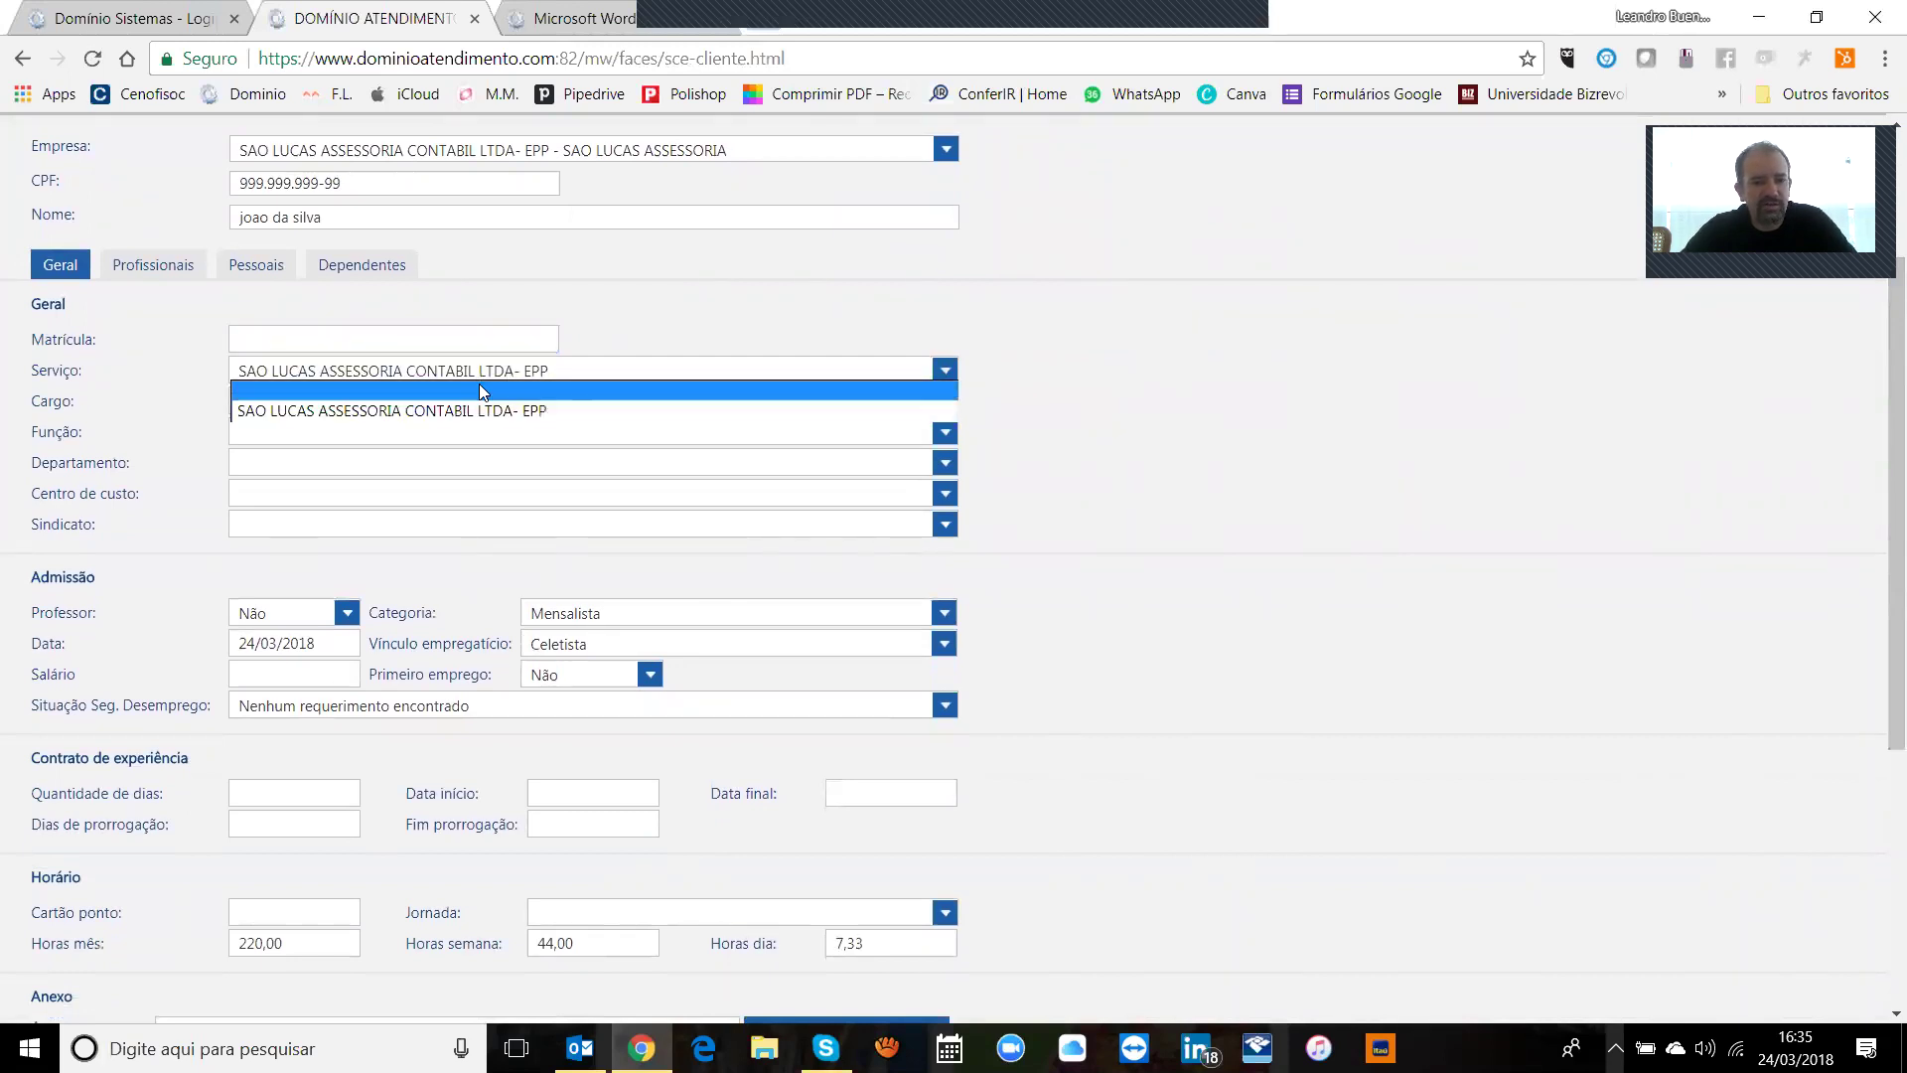
pyautogui.click(482, 391)
# Step: Set the cargo to AUXILIAR DE PRDUÇÃO by searching 'auxiliar'
pyautogui.click(511, 400)
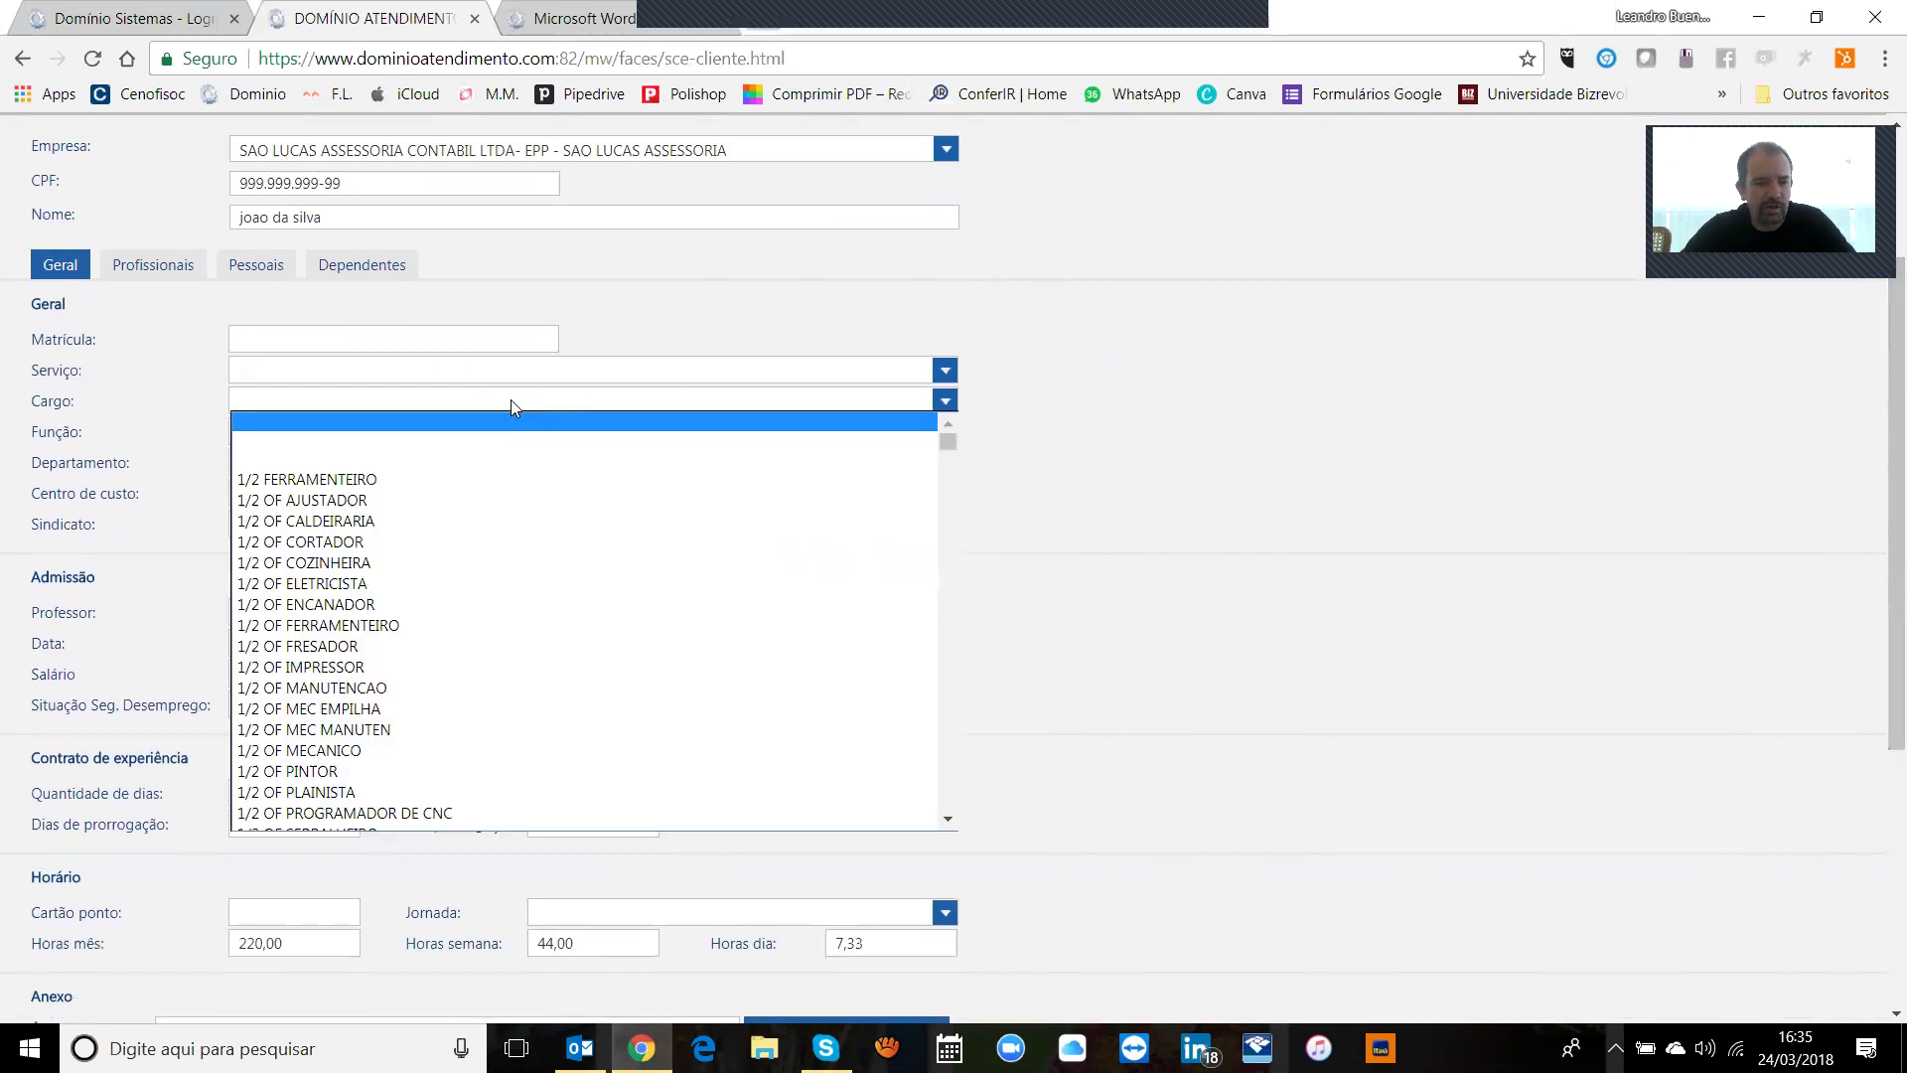
pyautogui.moveTo(945, 438)
pyautogui.mouseDown()
pyautogui.moveTo(941, 827)
pyautogui.moveTo(972, 426)
pyautogui.mouseUp()
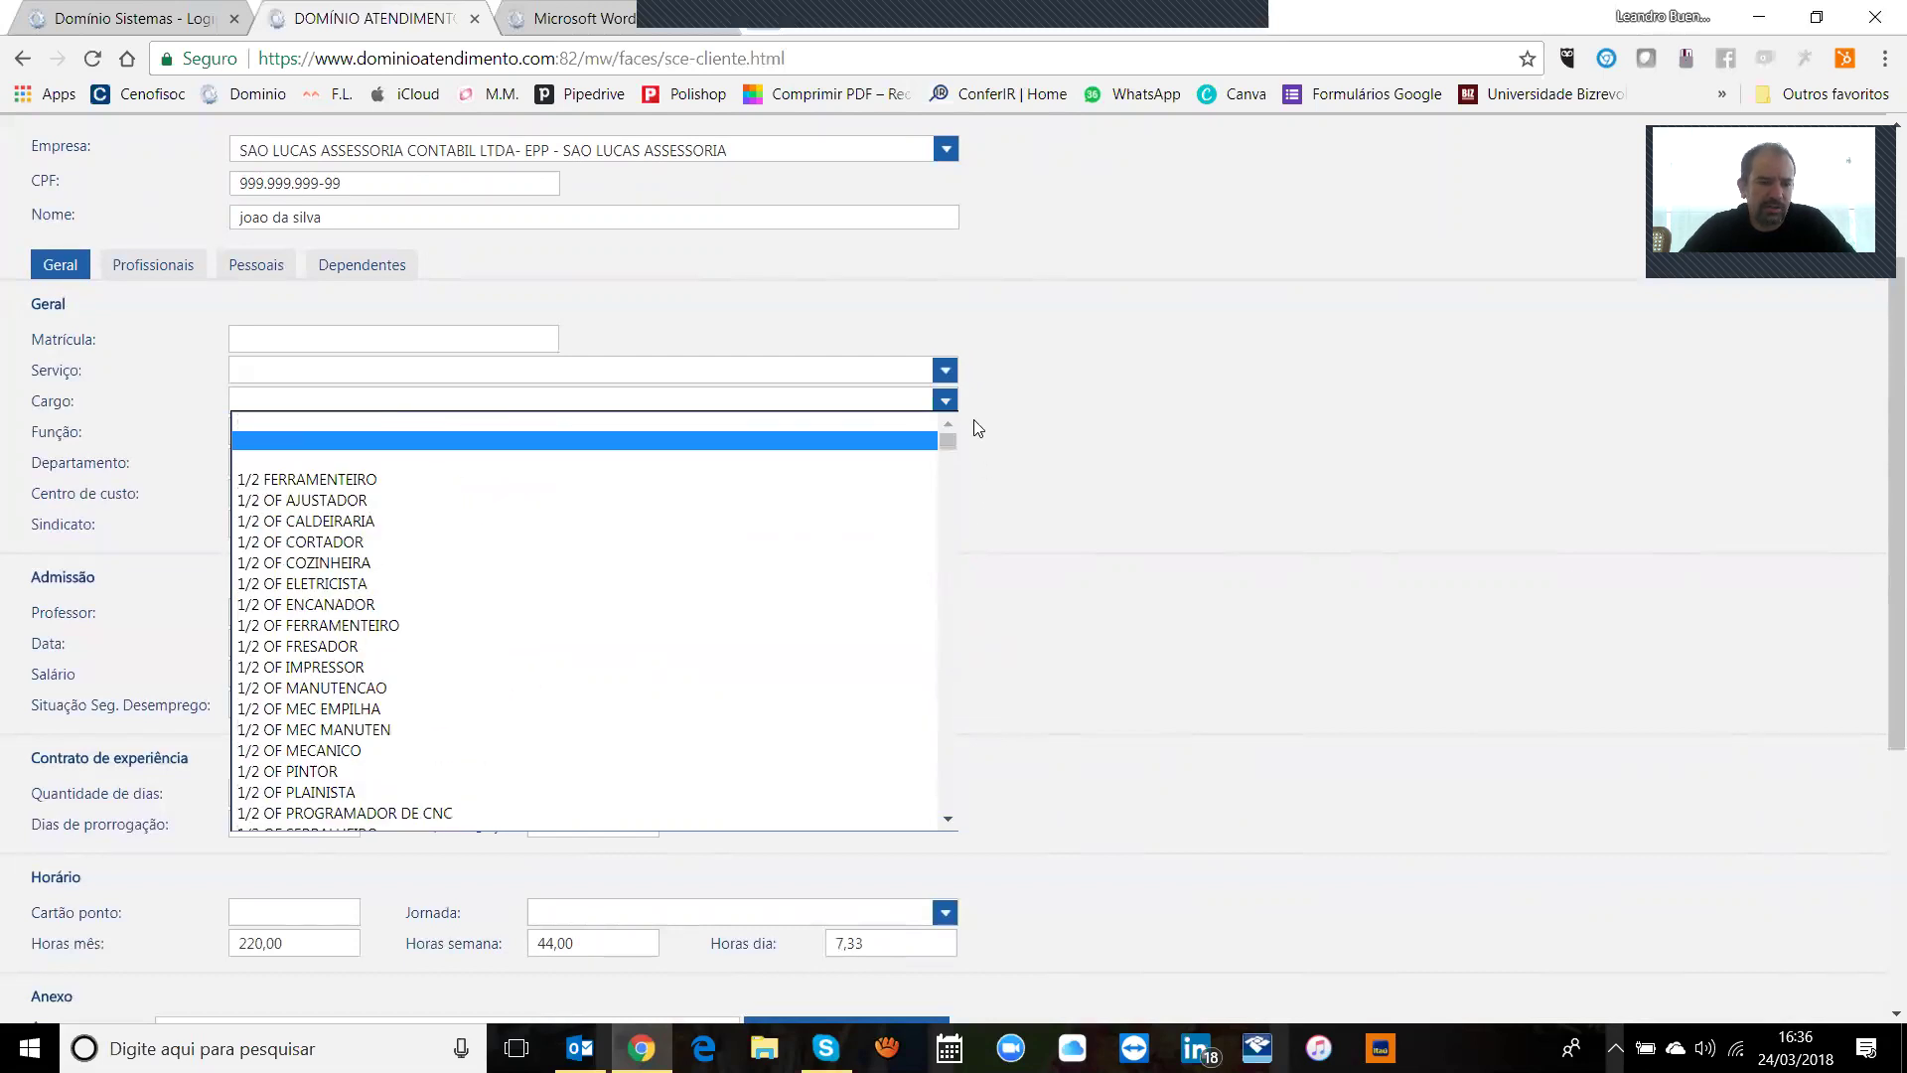
pyautogui.write('auxiliar')
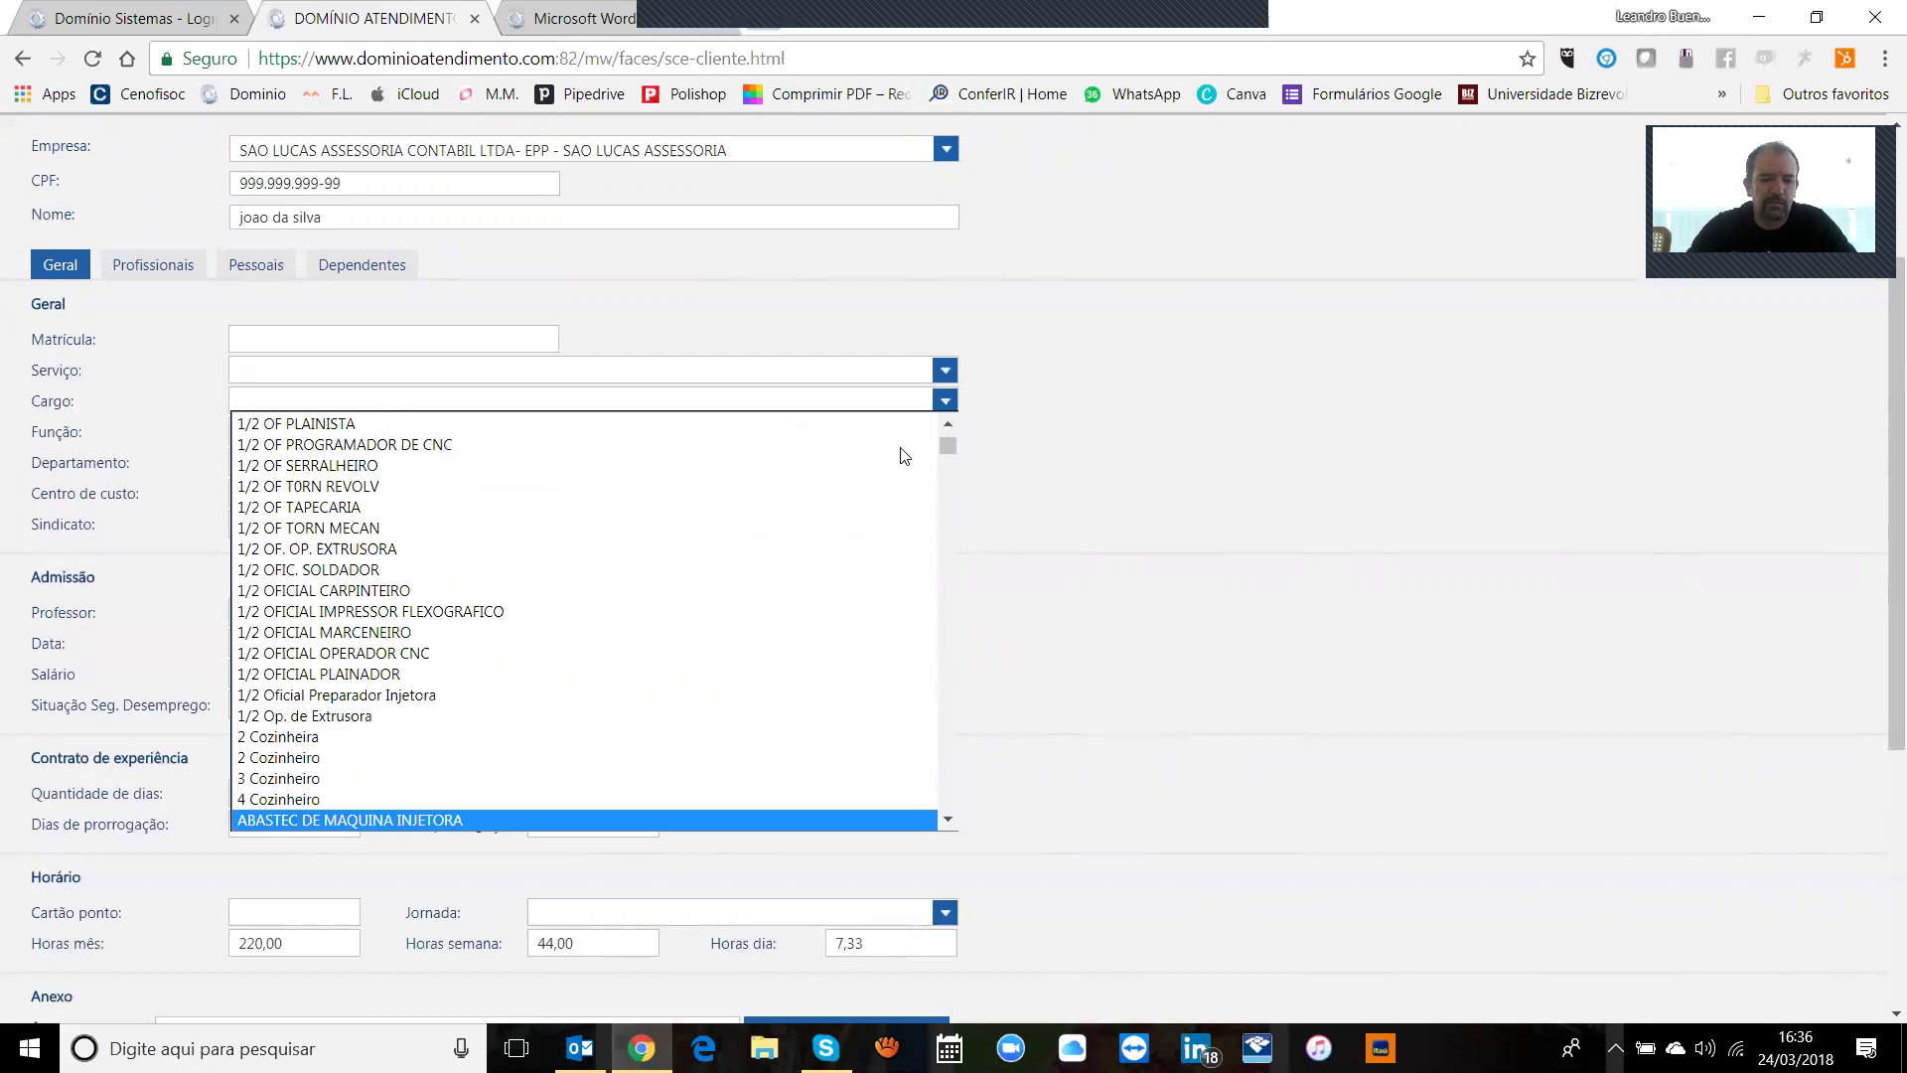
pyautogui.press('Down')
pyautogui.press('Down')
pyautogui.press('Down')
pyautogui.press('Down')
pyautogui.press('Down')
pyautogui.press('Down')
pyautogui.press('Down')
pyautogui.press('Down')
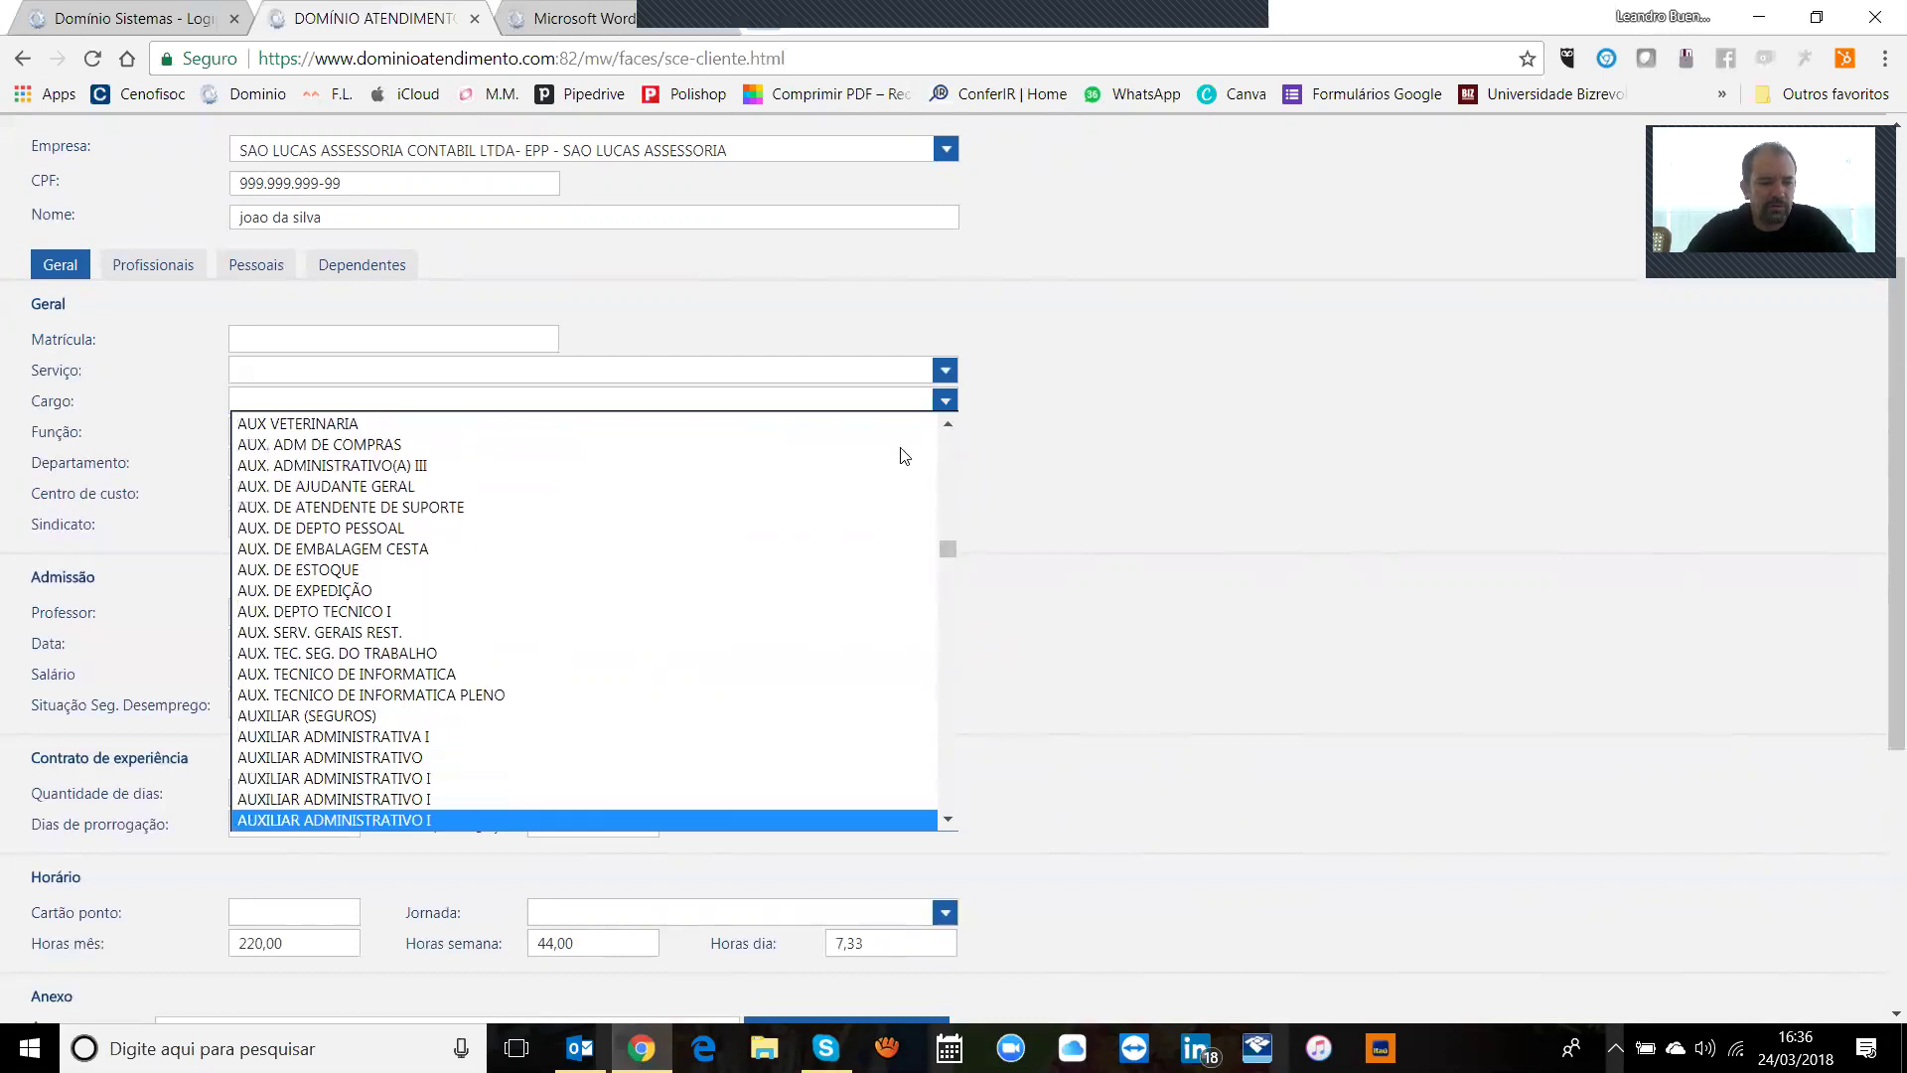
pyautogui.press('Down')
pyautogui.press('Down')
pyautogui.press('Down')
pyautogui.press('Down')
pyautogui.press('Down')
pyautogui.press('Down')
pyautogui.press('Down')
pyautogui.press('Down')
pyautogui.press('Down')
pyautogui.press('Down')
pyautogui.press('Down')
pyautogui.press('Down')
pyautogui.press('Down')
pyautogui.press('Down')
pyautogui.press('Down')
pyautogui.press('Down')
pyautogui.press('Down')
pyautogui.press('Down')
pyautogui.press('Down')
pyautogui.press('Down')
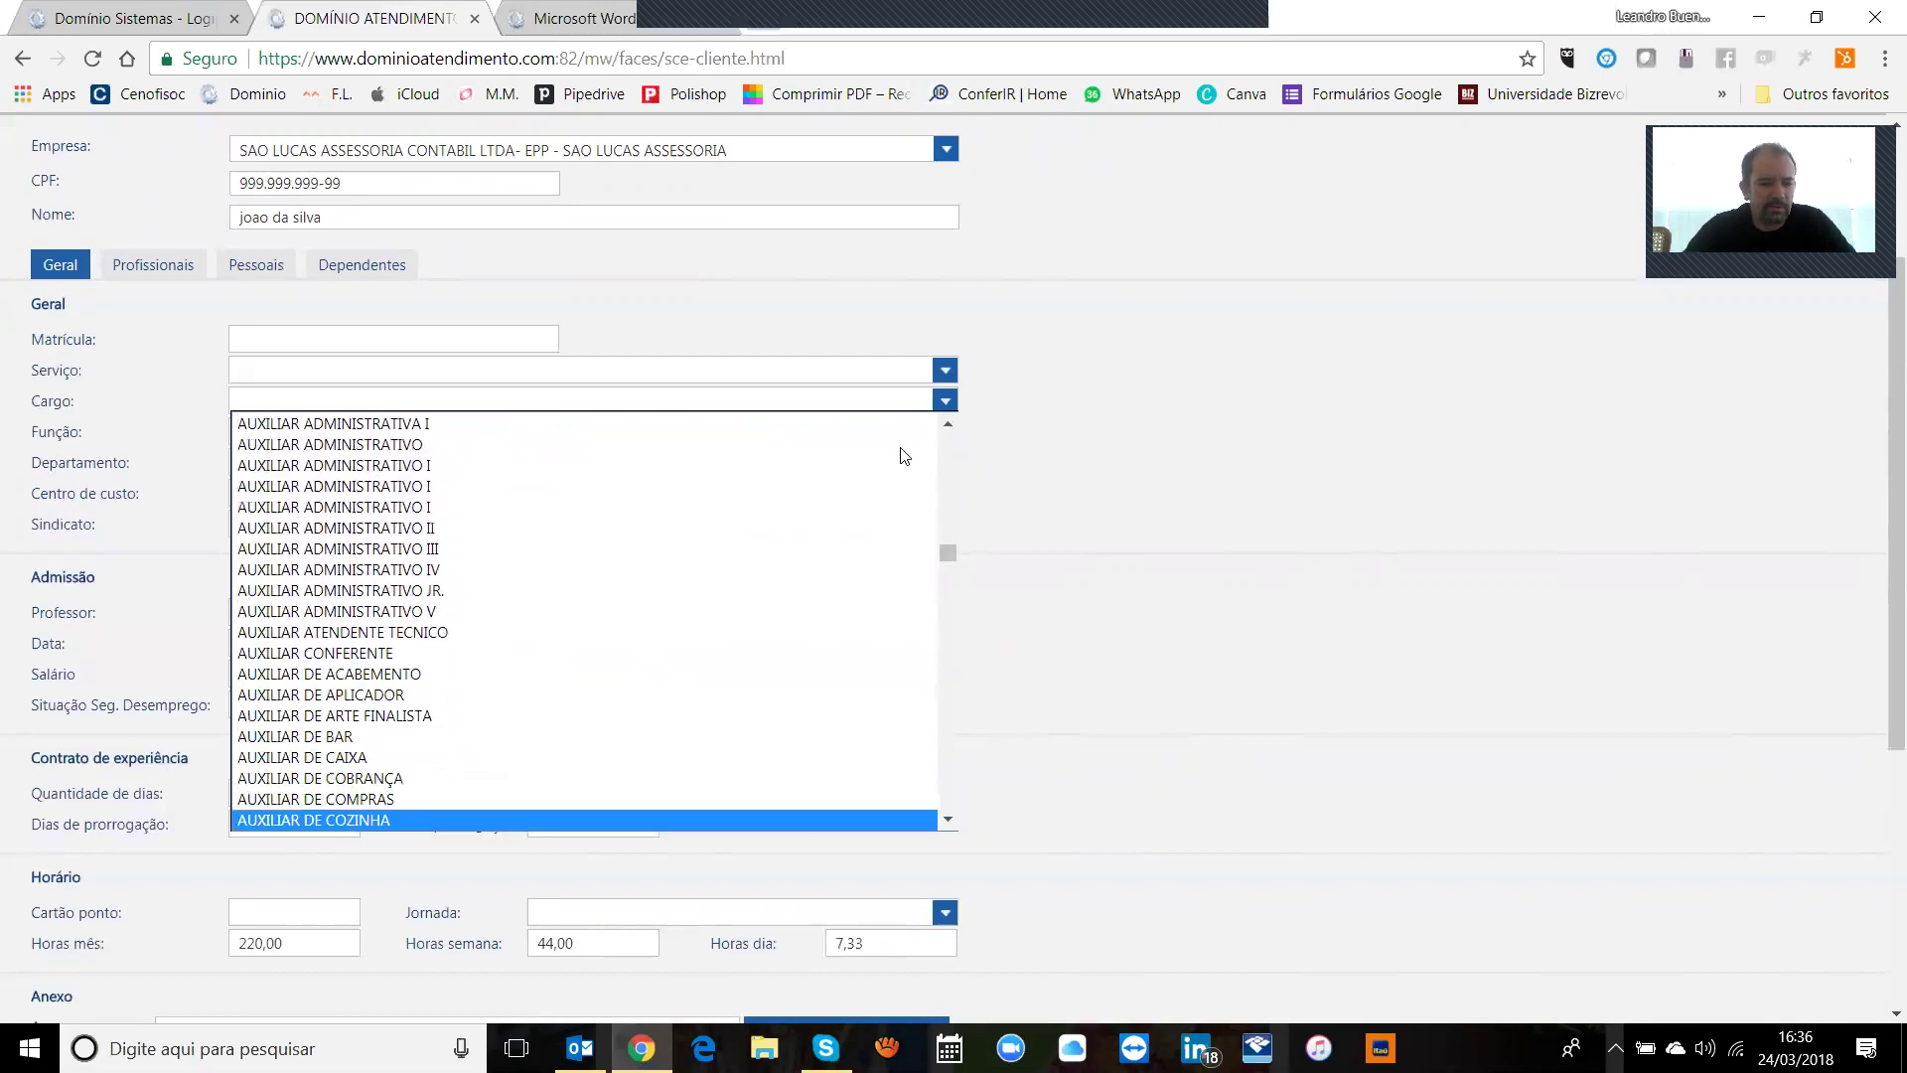
pyautogui.press('Down')
pyautogui.press('Down')
pyautogui.press('Down')
pyautogui.press('Down')
pyautogui.press('Down')
pyautogui.press('Up')
pyautogui.press('Up')
pyautogui.press('Up')
pyautogui.press('Up')
pyautogui.press('Up')
pyautogui.press('Up')
pyautogui.press('Up')
pyautogui.press('Up')
pyautogui.press('Up')
pyautogui.press('Up')
pyautogui.press('Up')
pyautogui.press('Up')
pyautogui.press('Up')
pyautogui.press('Up')
pyautogui.press('Up')
pyautogui.press('Down')
pyautogui.press('Down')
pyautogui.press('Down')
pyautogui.press('Down')
pyautogui.press('Down')
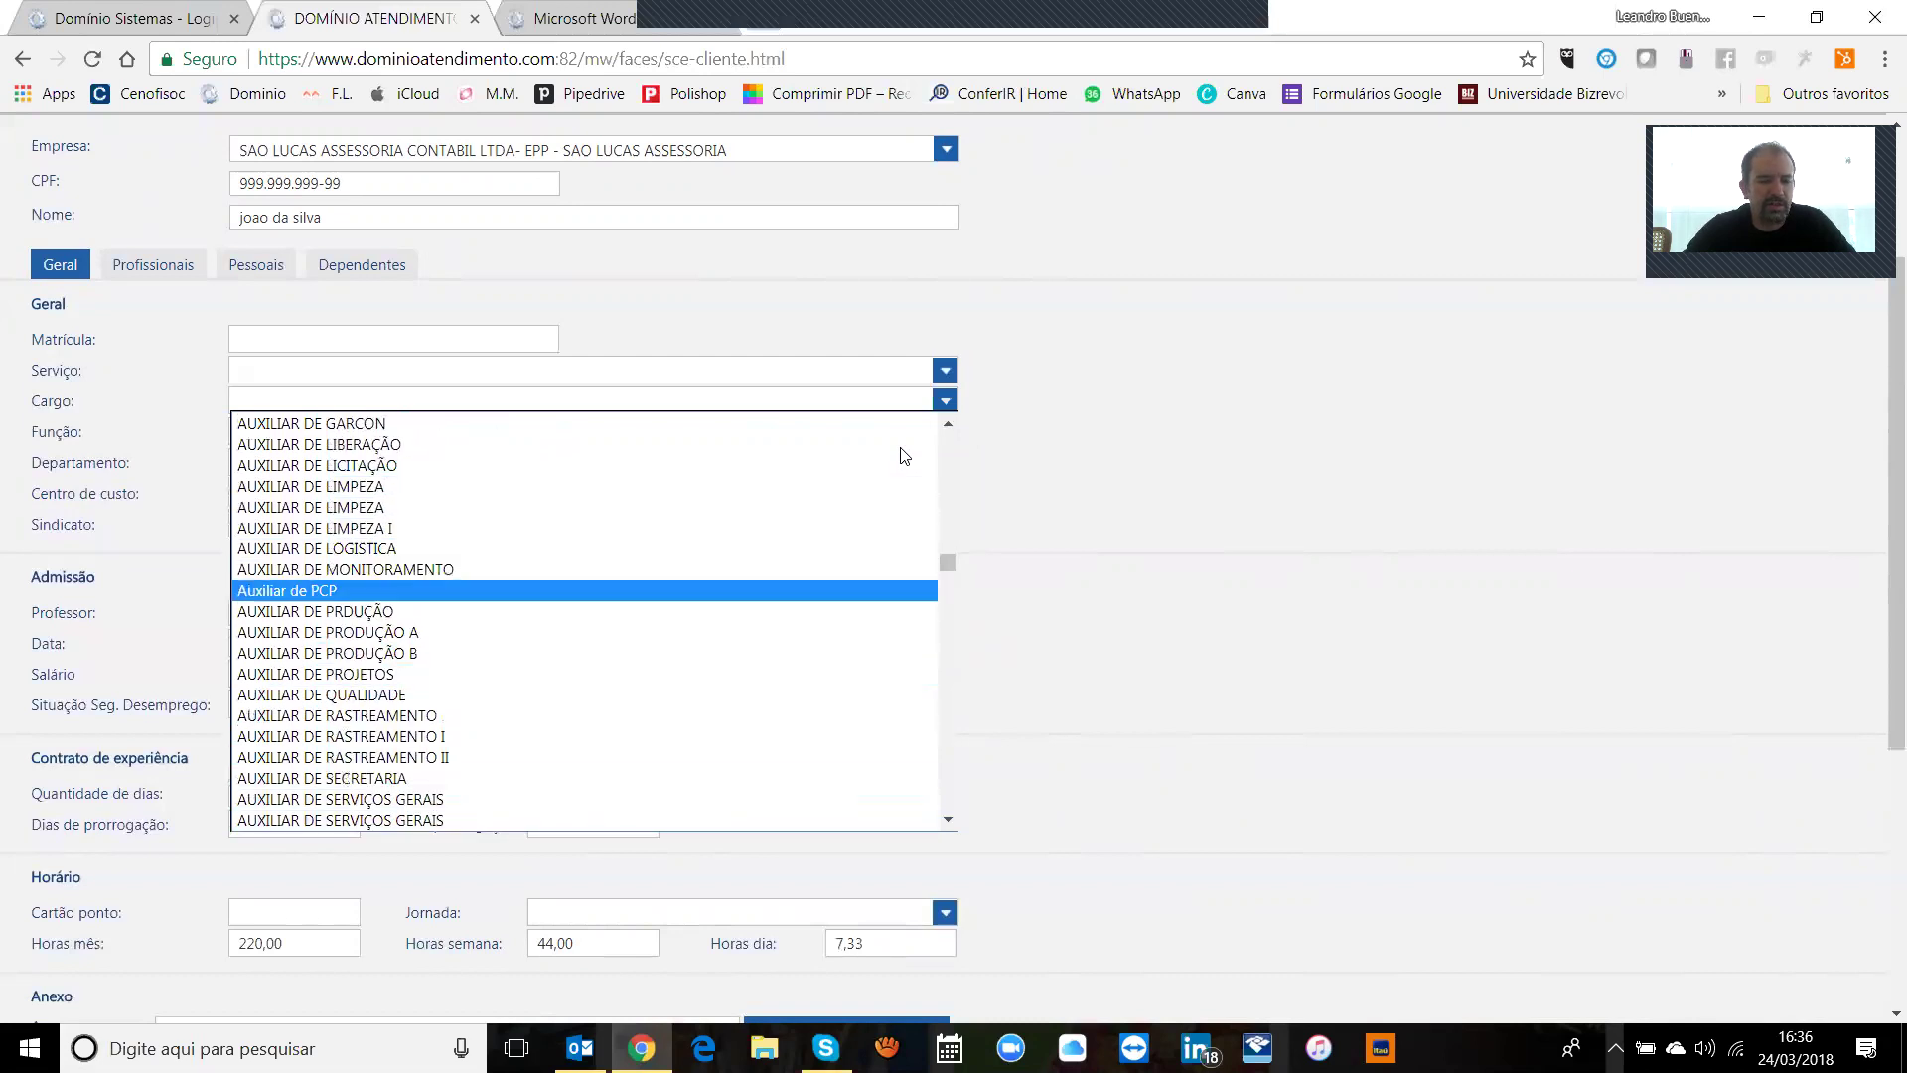
pyautogui.press('Down')
pyautogui.press('Return')
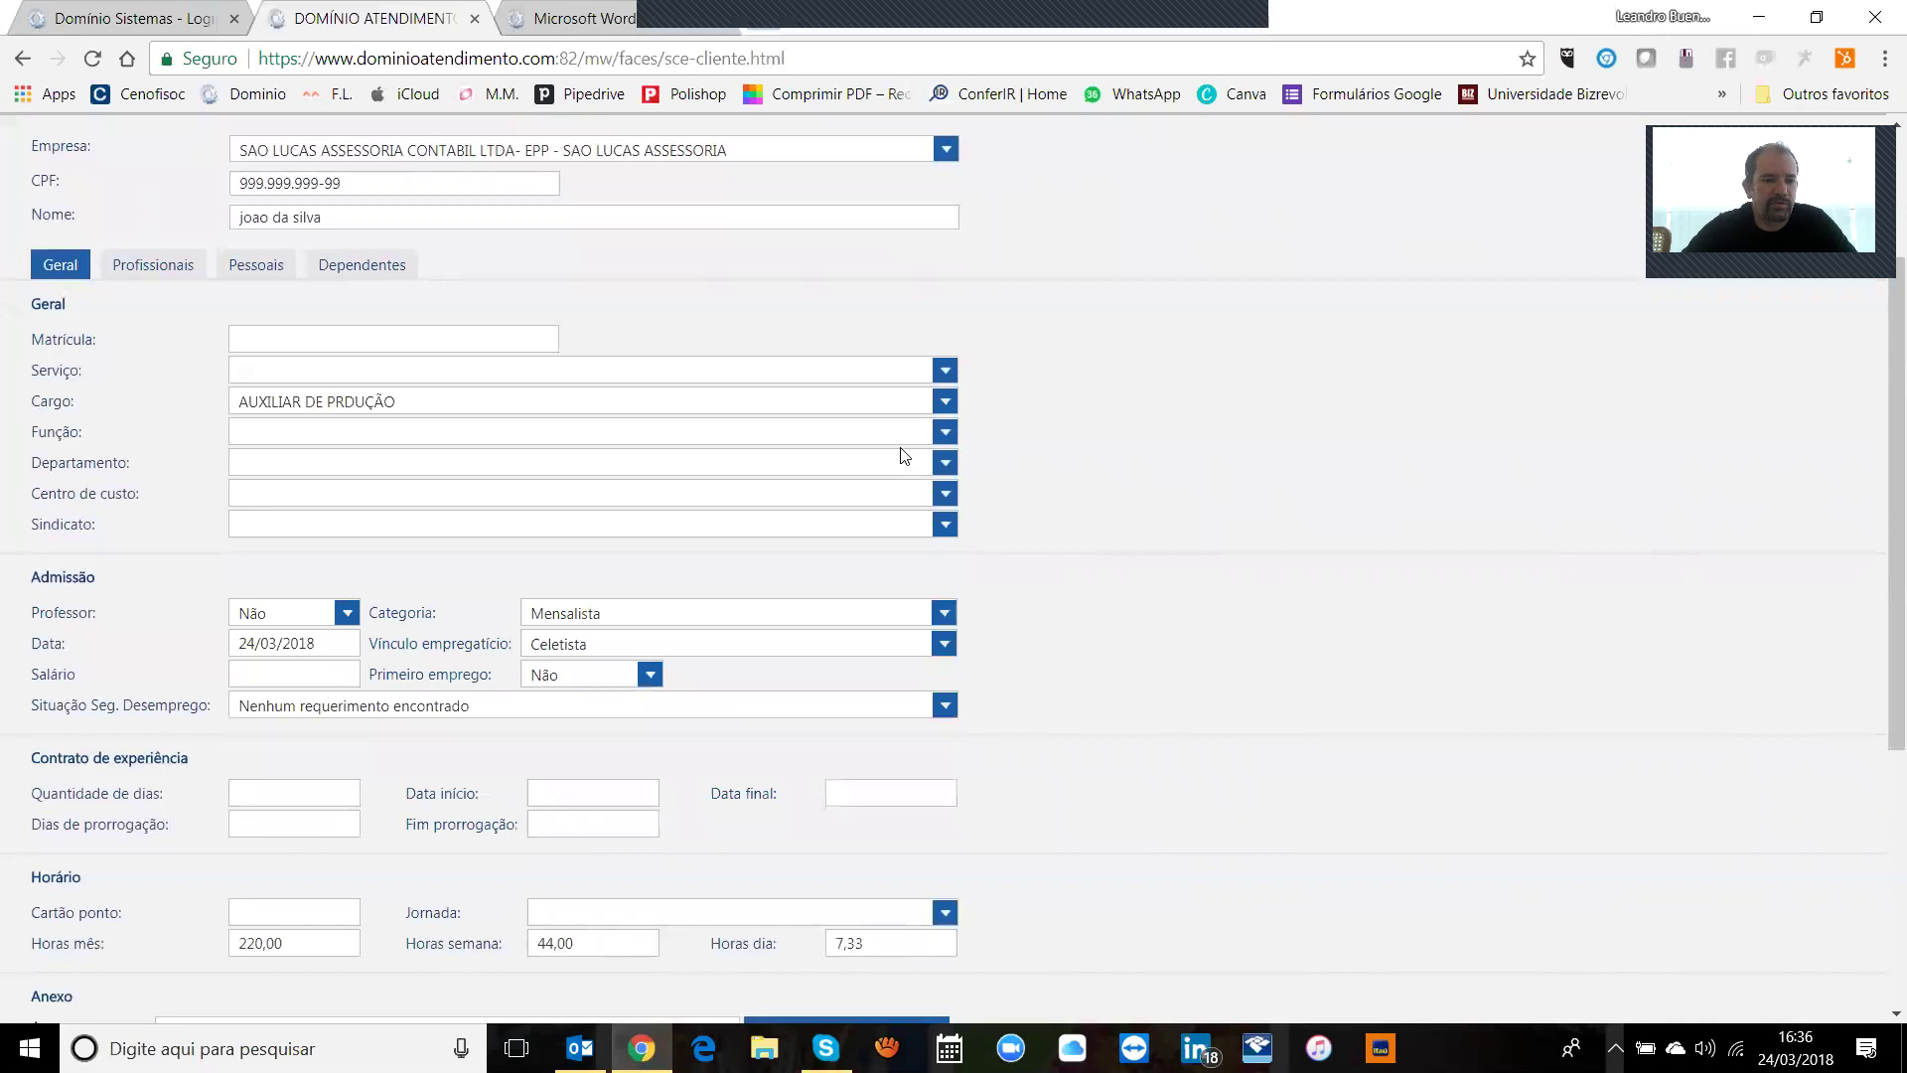
# Step: Leave function, department, cost centre and union empty
pyautogui.click(780, 433)
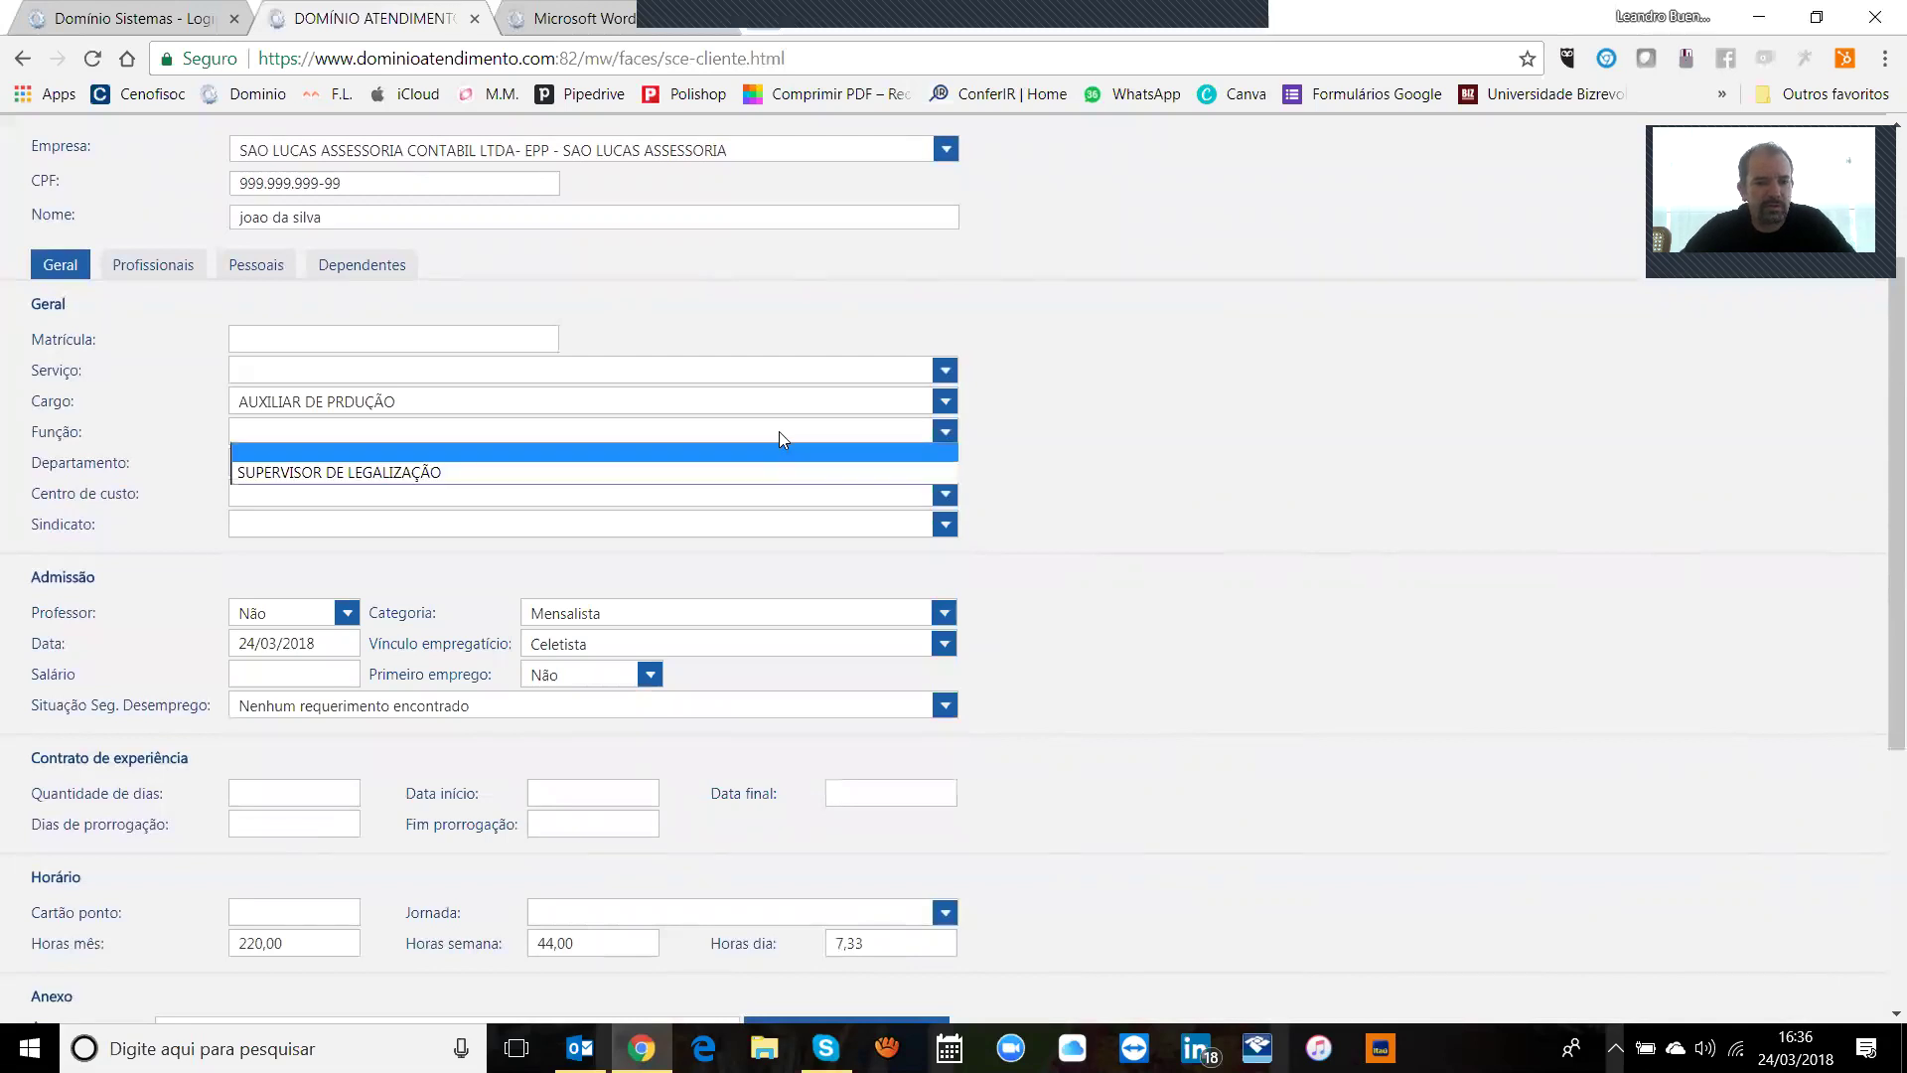
pyautogui.click(541, 449)
pyautogui.click(463, 463)
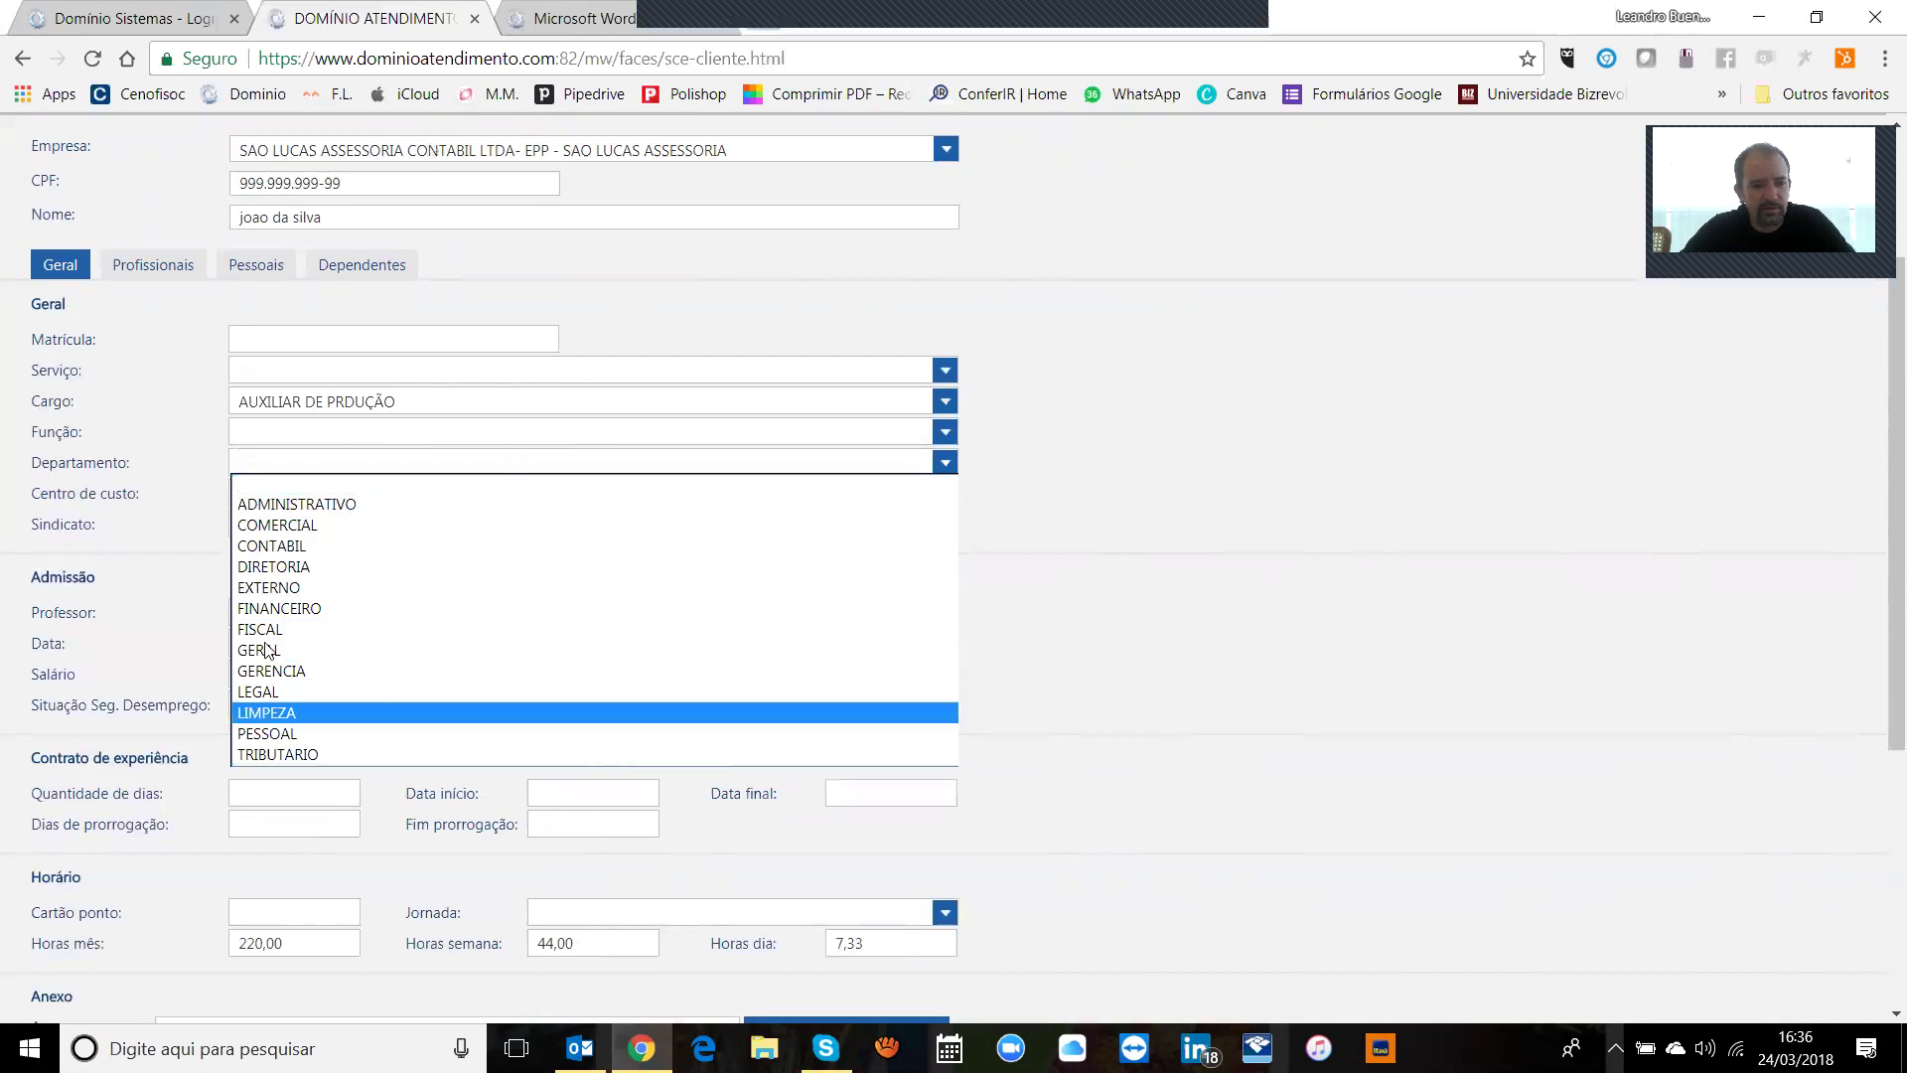
pyautogui.click(341, 466)
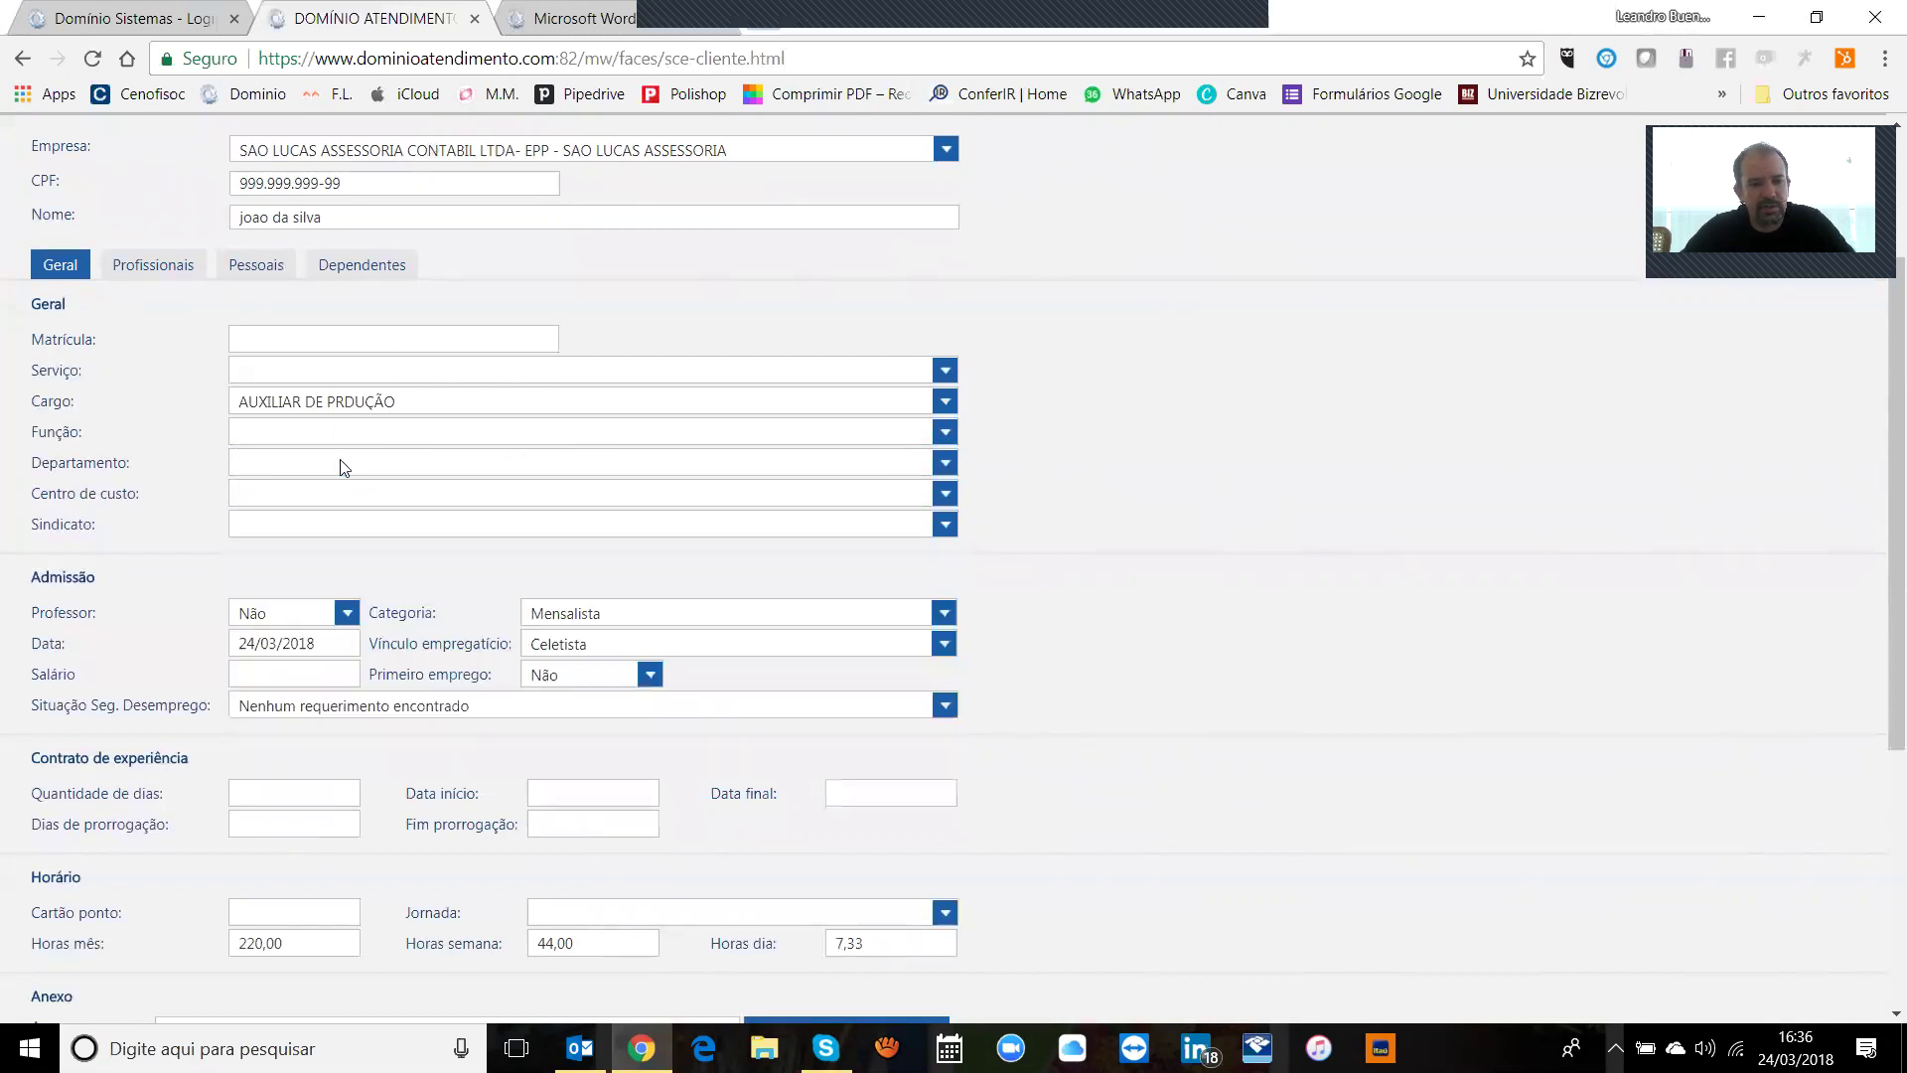
pyautogui.click(761, 512)
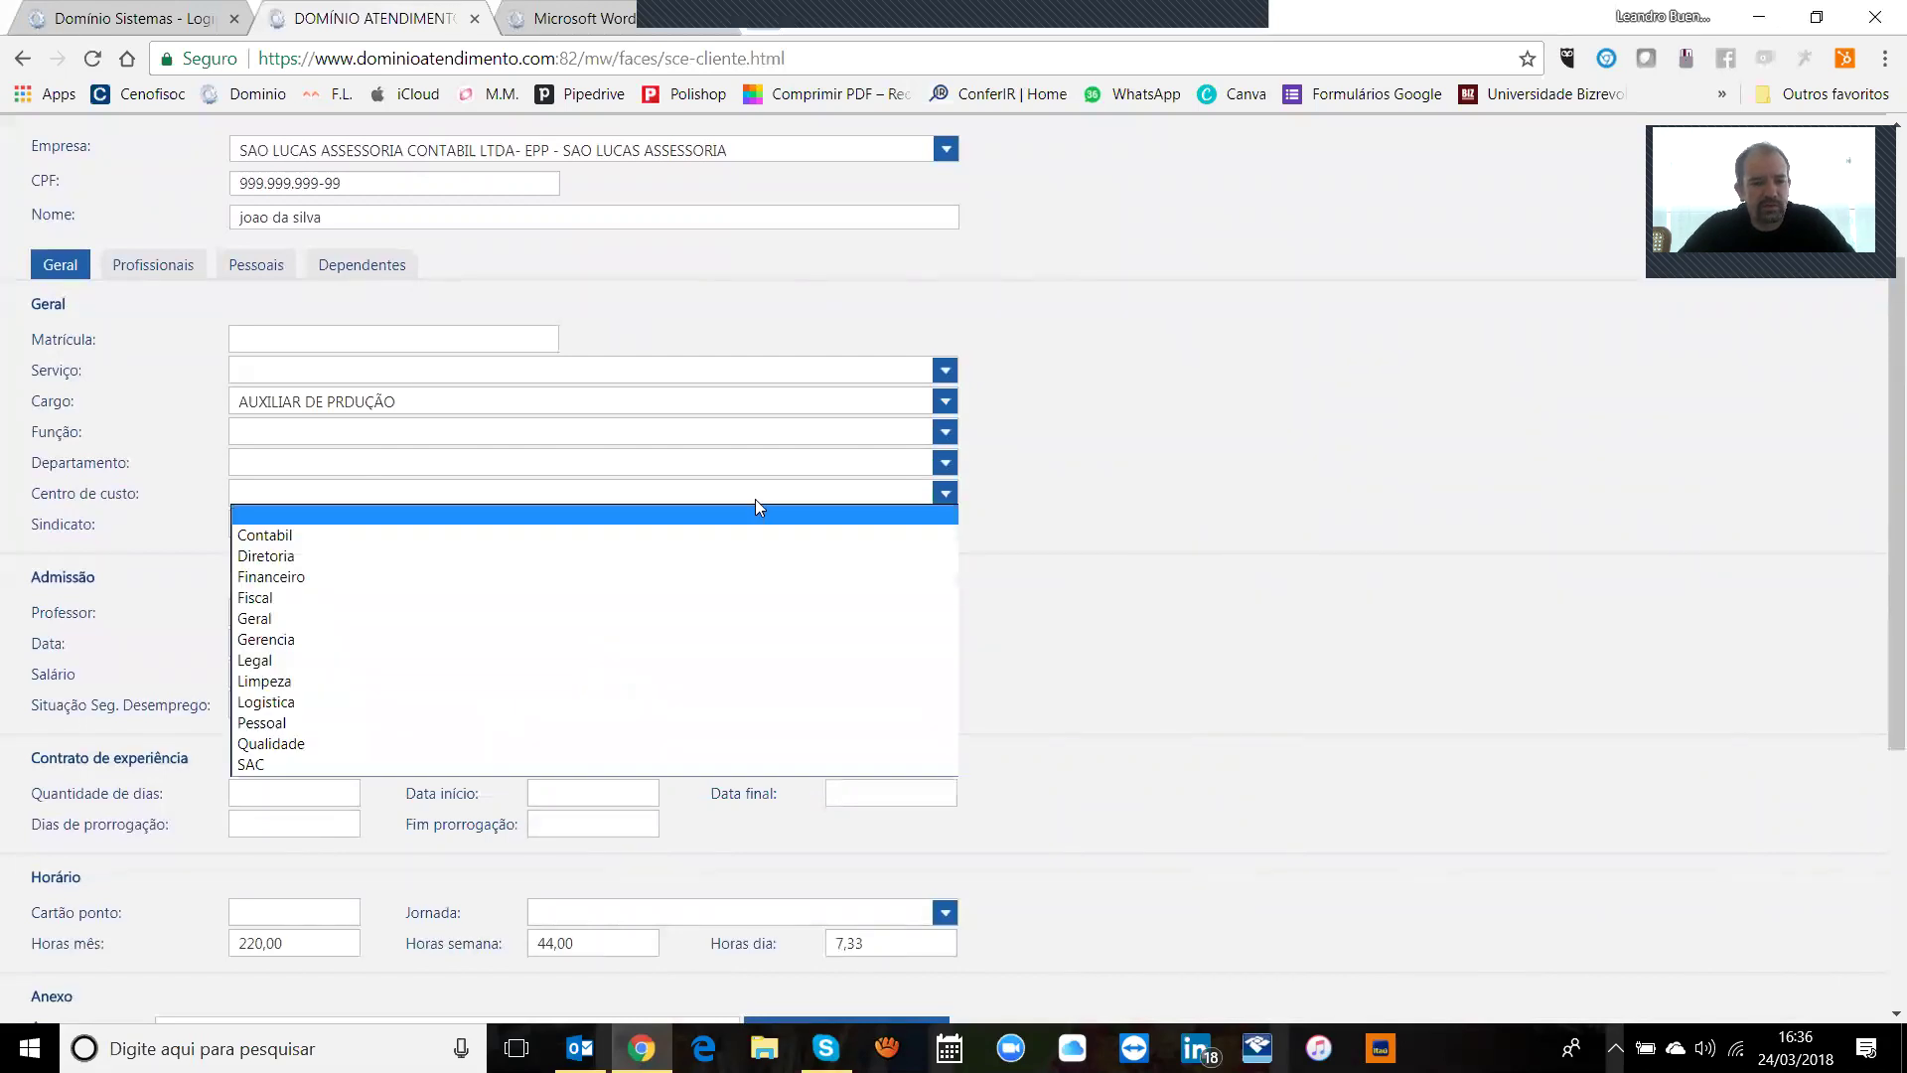
pyautogui.click(755, 508)
pyautogui.click(778, 524)
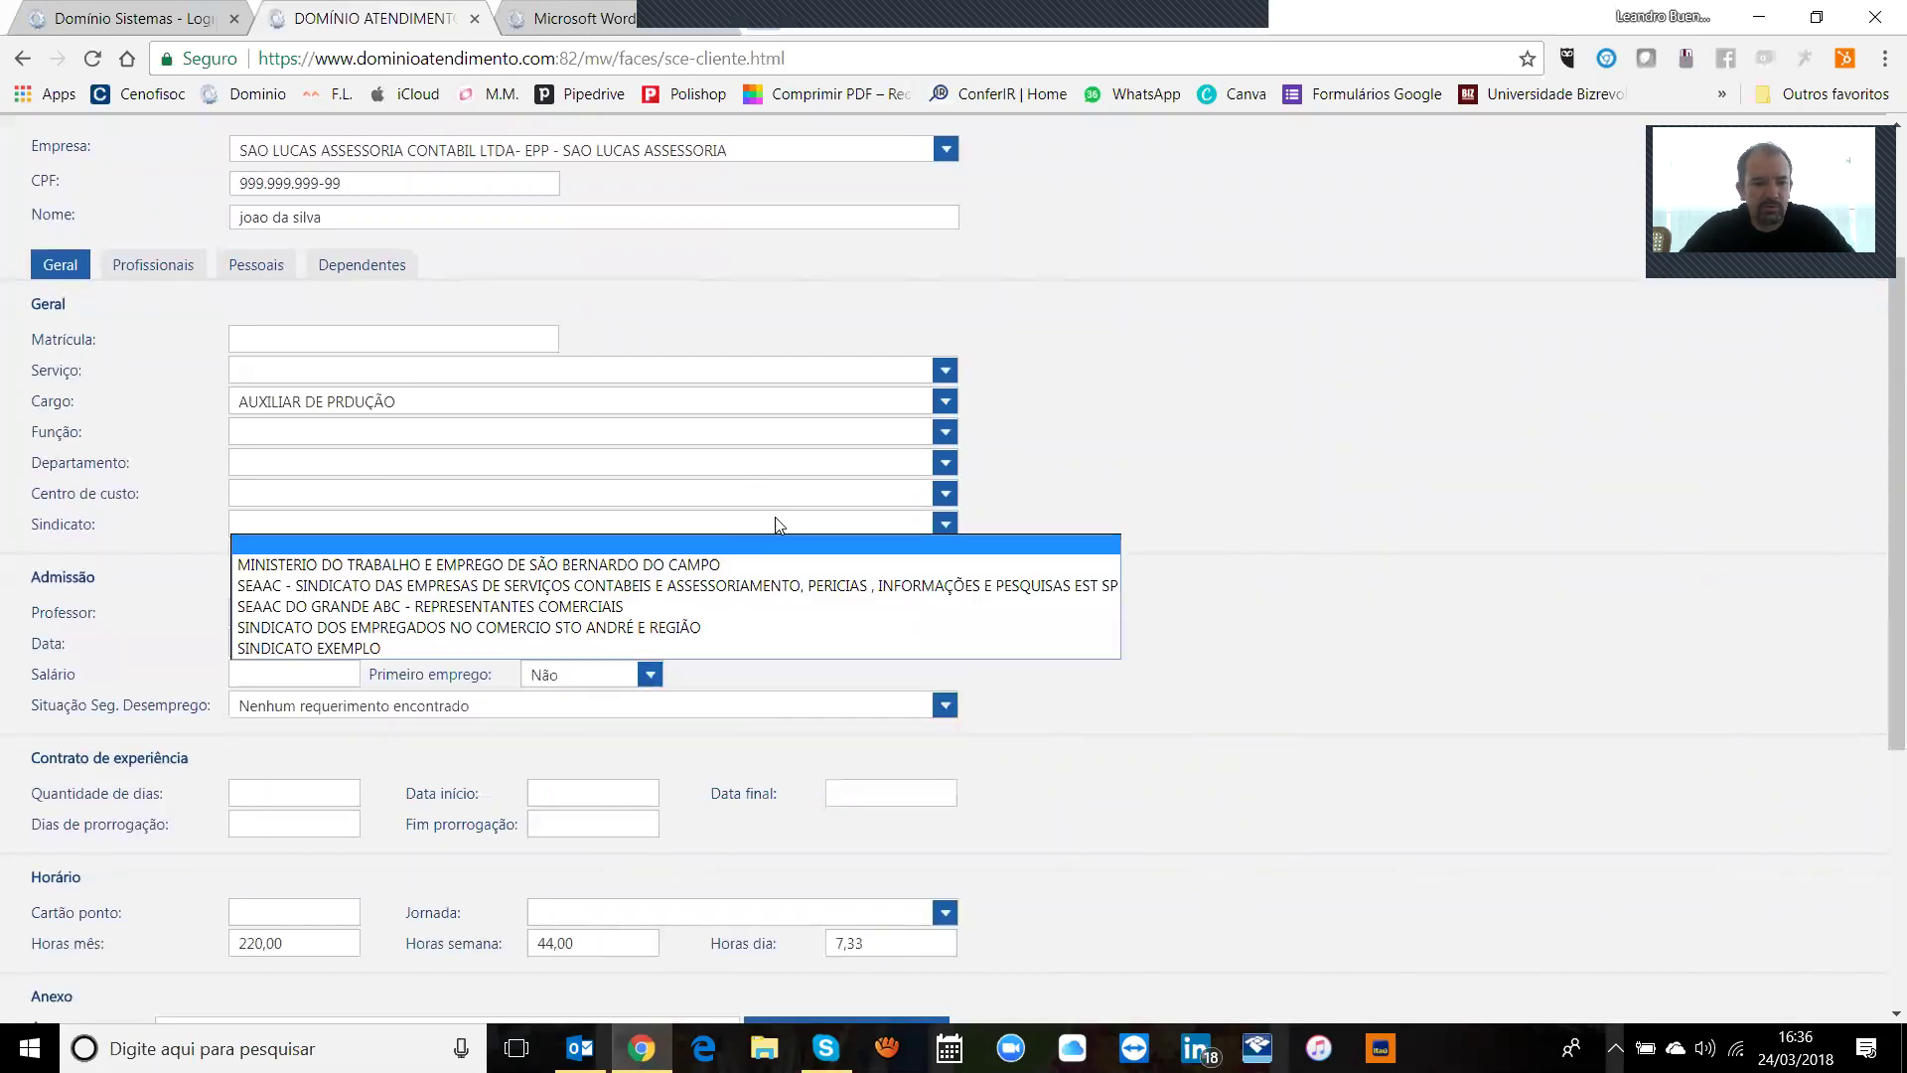
pyautogui.click(659, 537)
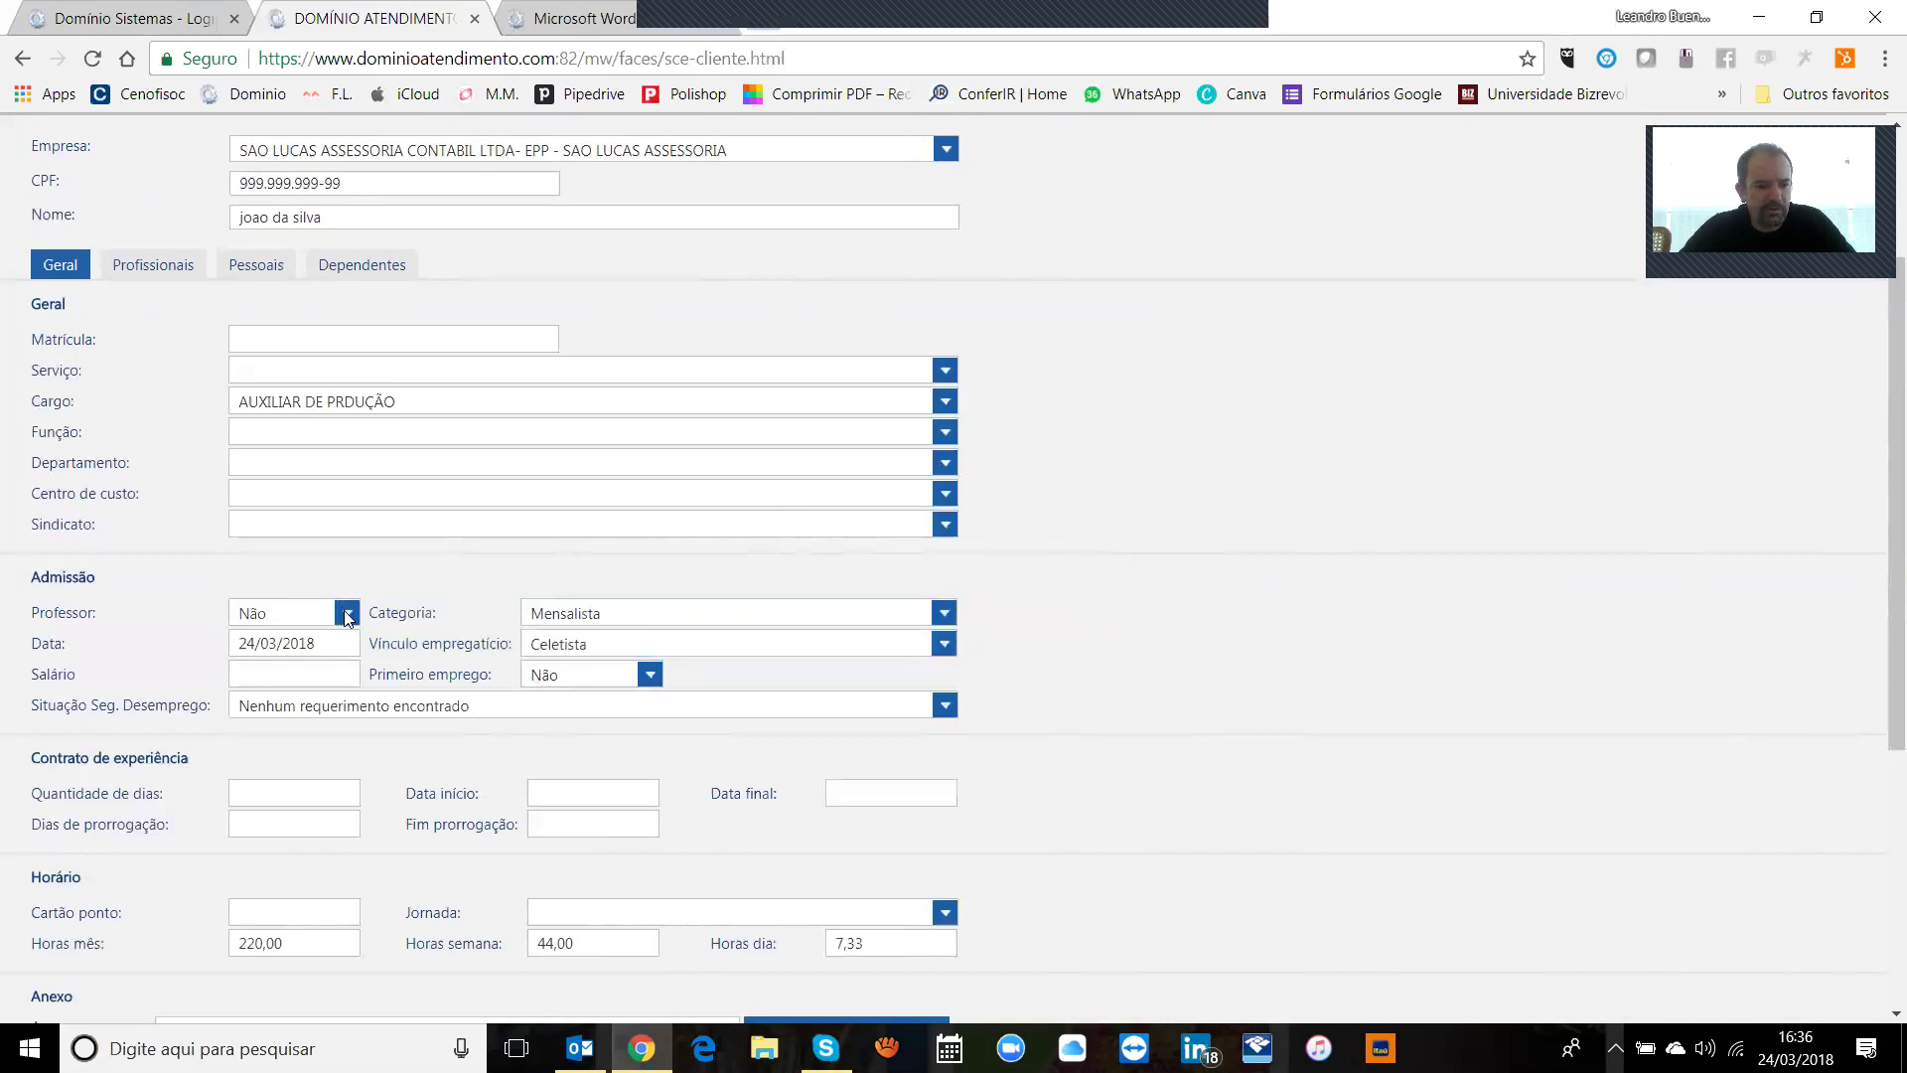
# Step: Set category Mensalista, Celetista relationship, salary 1.000,00 and first job Não
pyautogui.click(569, 614)
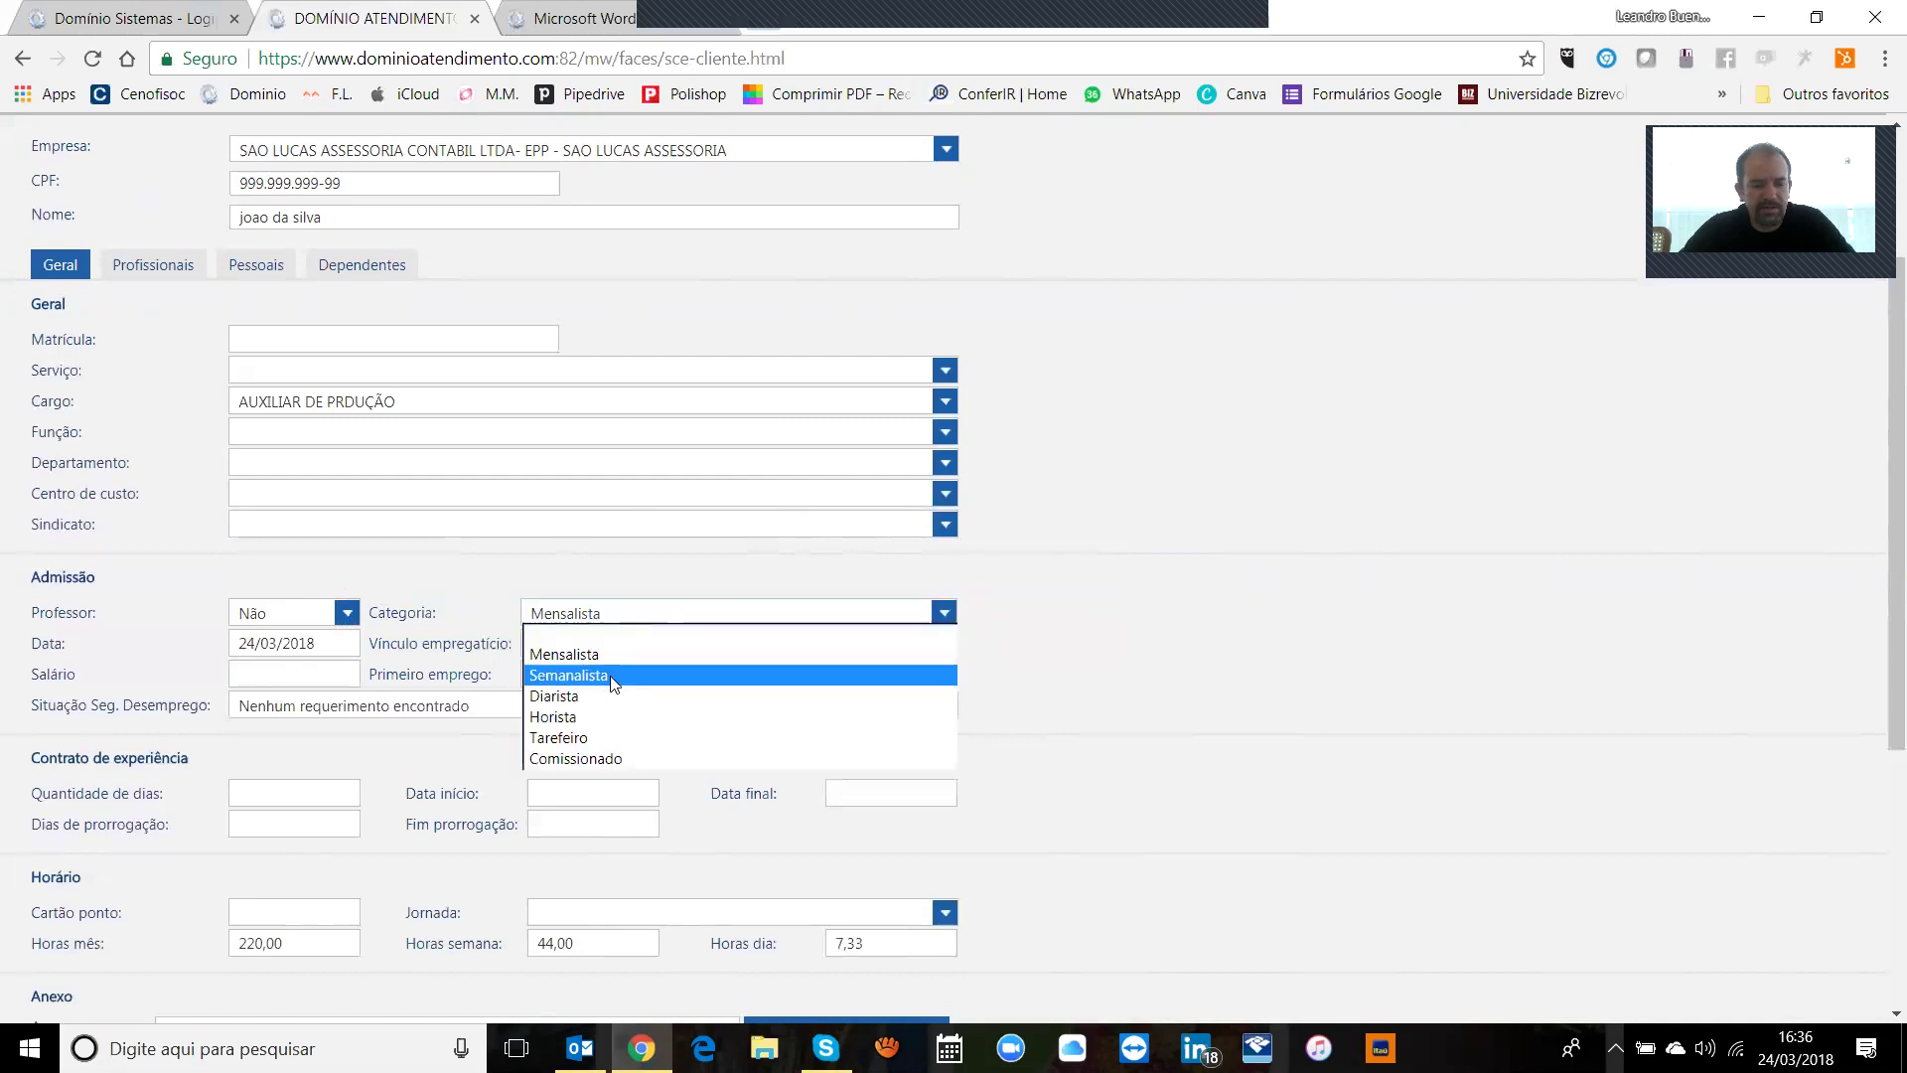
pyautogui.click(1093, 692)
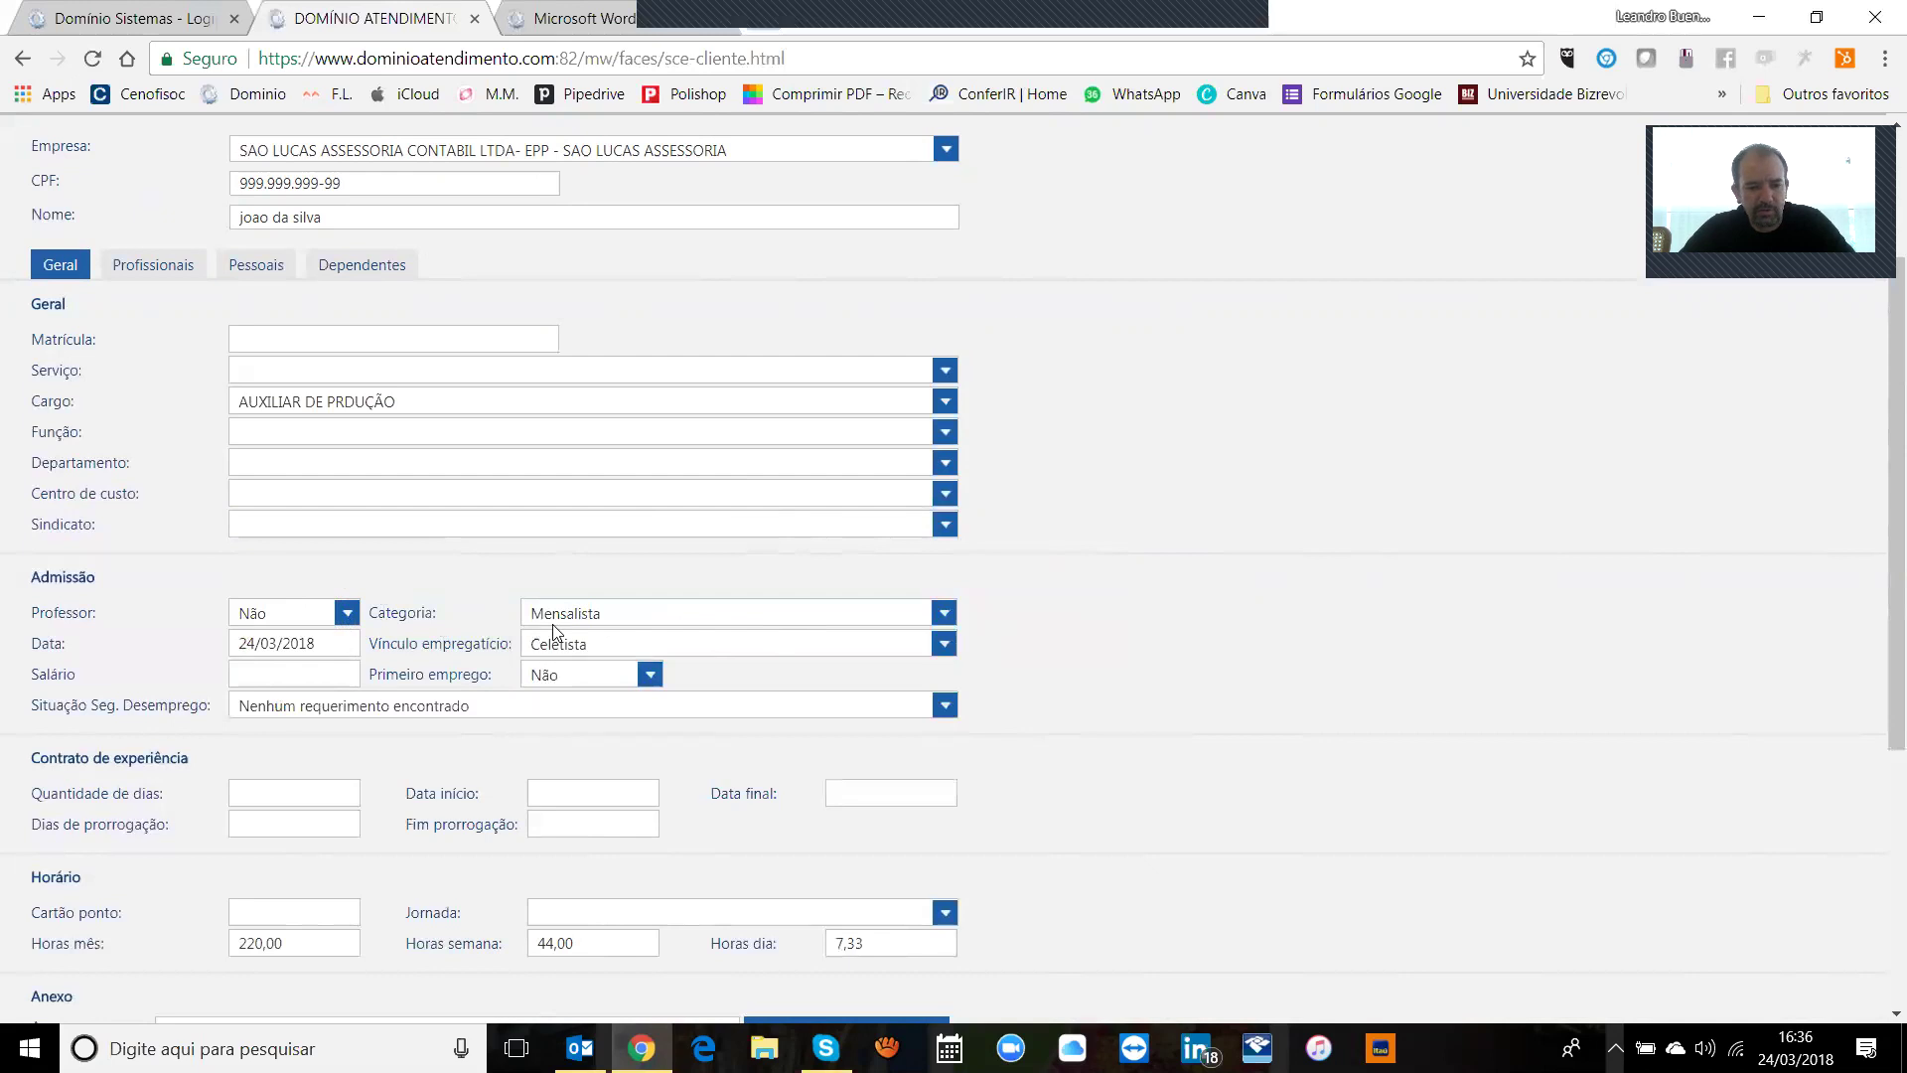
pyautogui.moveTo(324, 655); pyautogui.dragTo(221, 653)
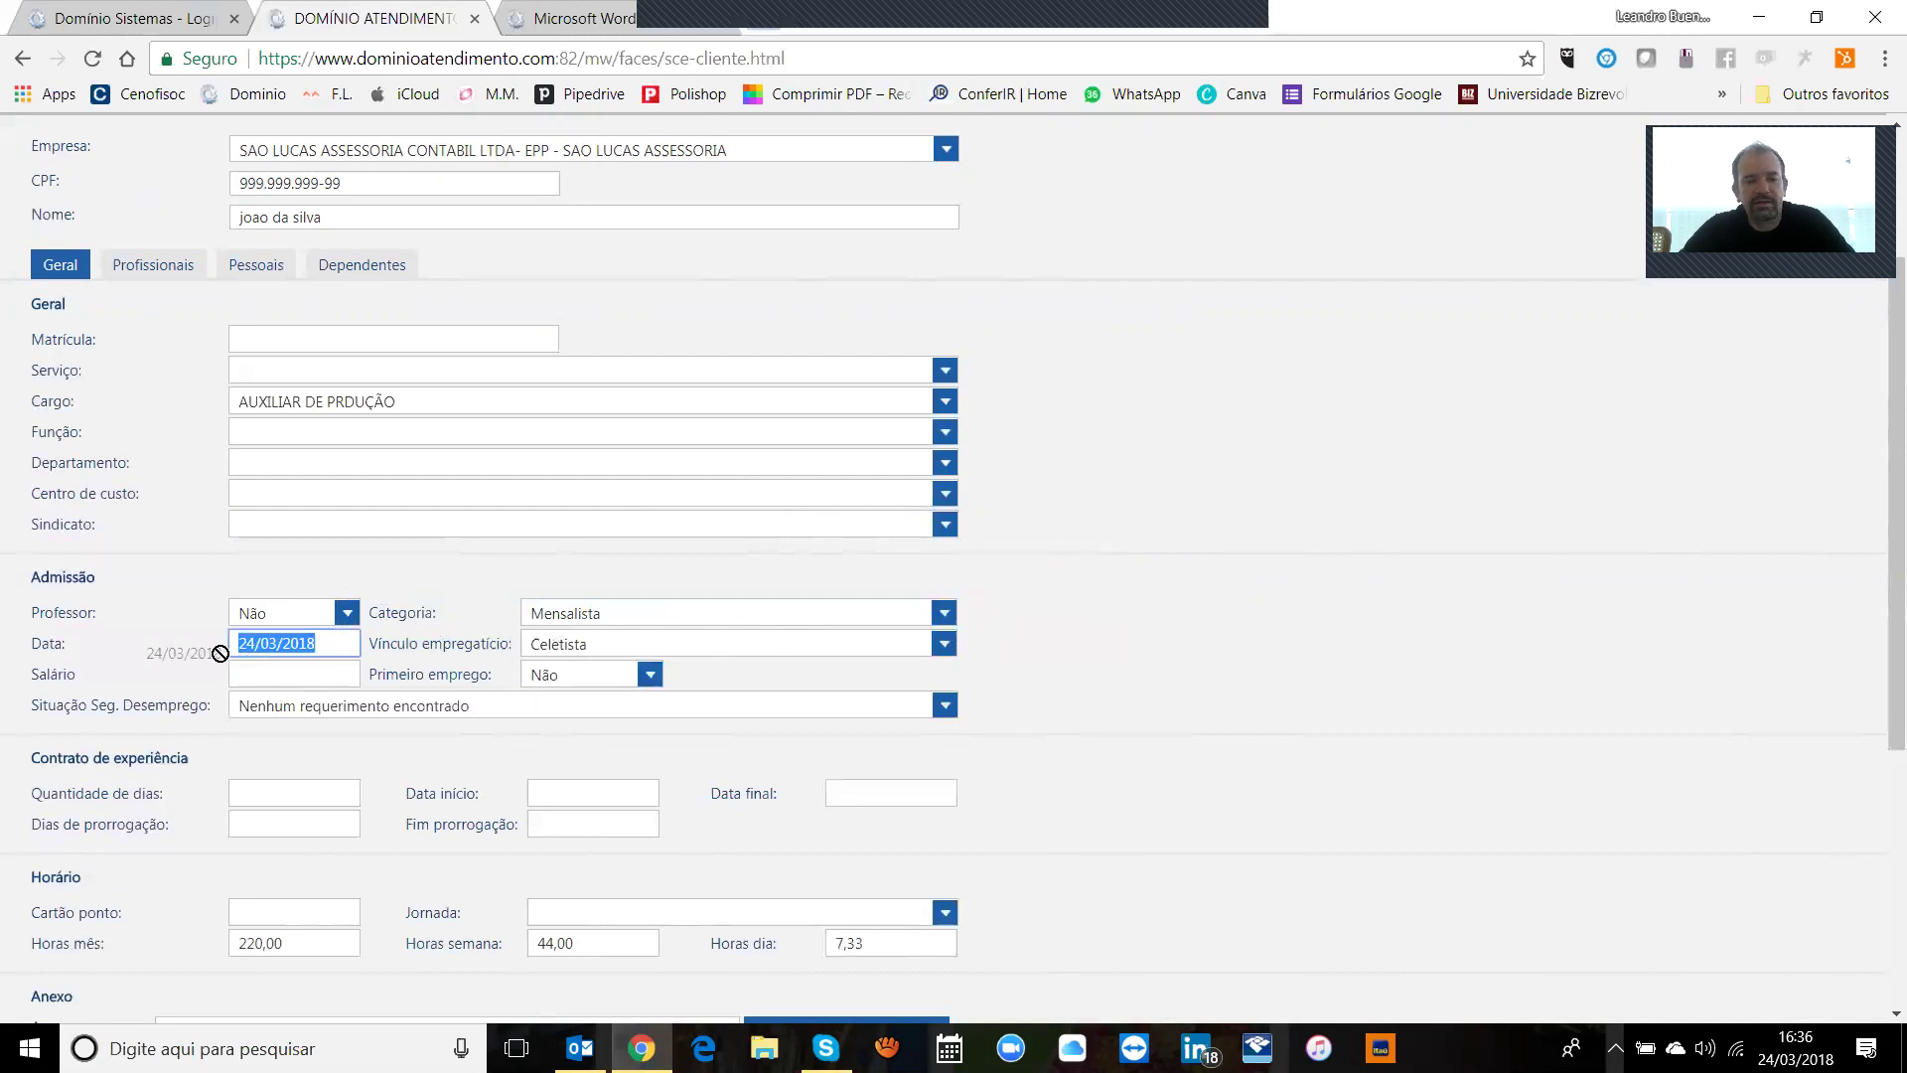
pyautogui.click(653, 649)
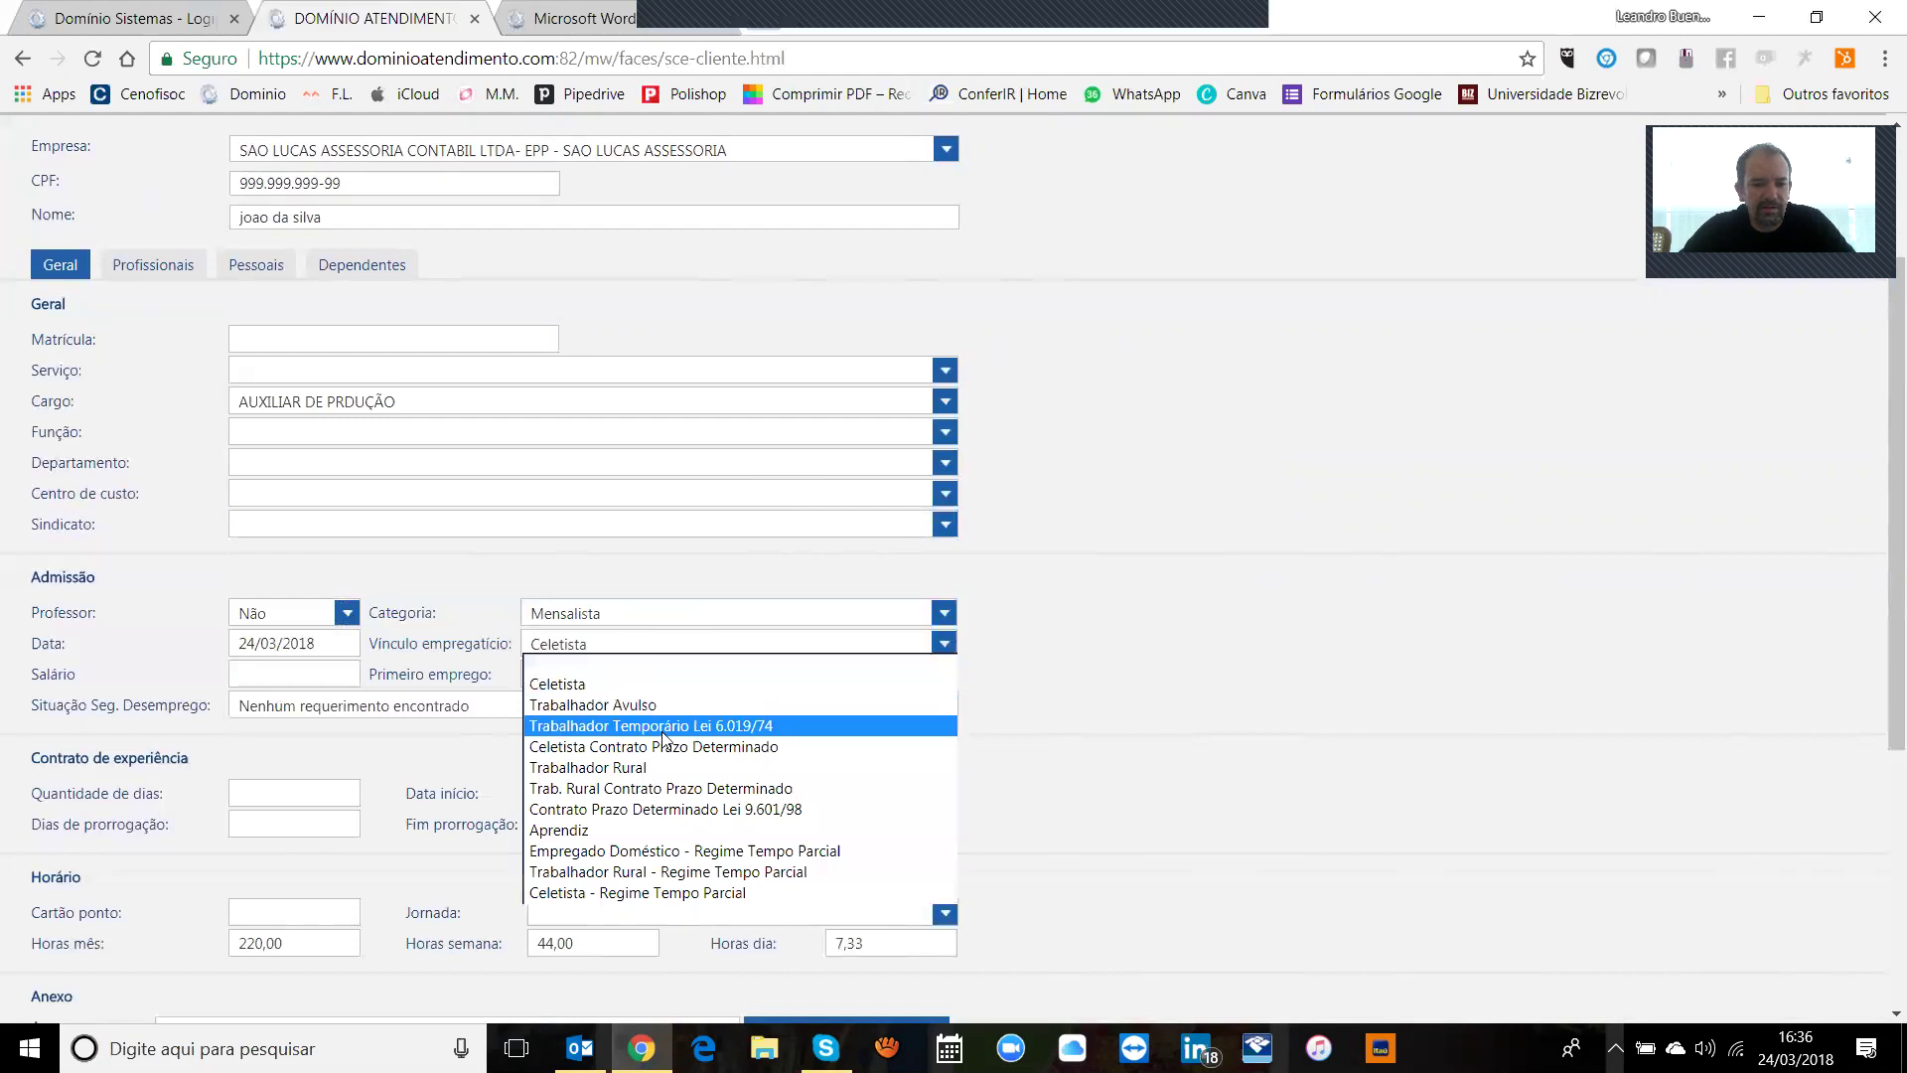
pyautogui.click(800, 685)
pyautogui.click(300, 674)
pyautogui.write('1000,00')
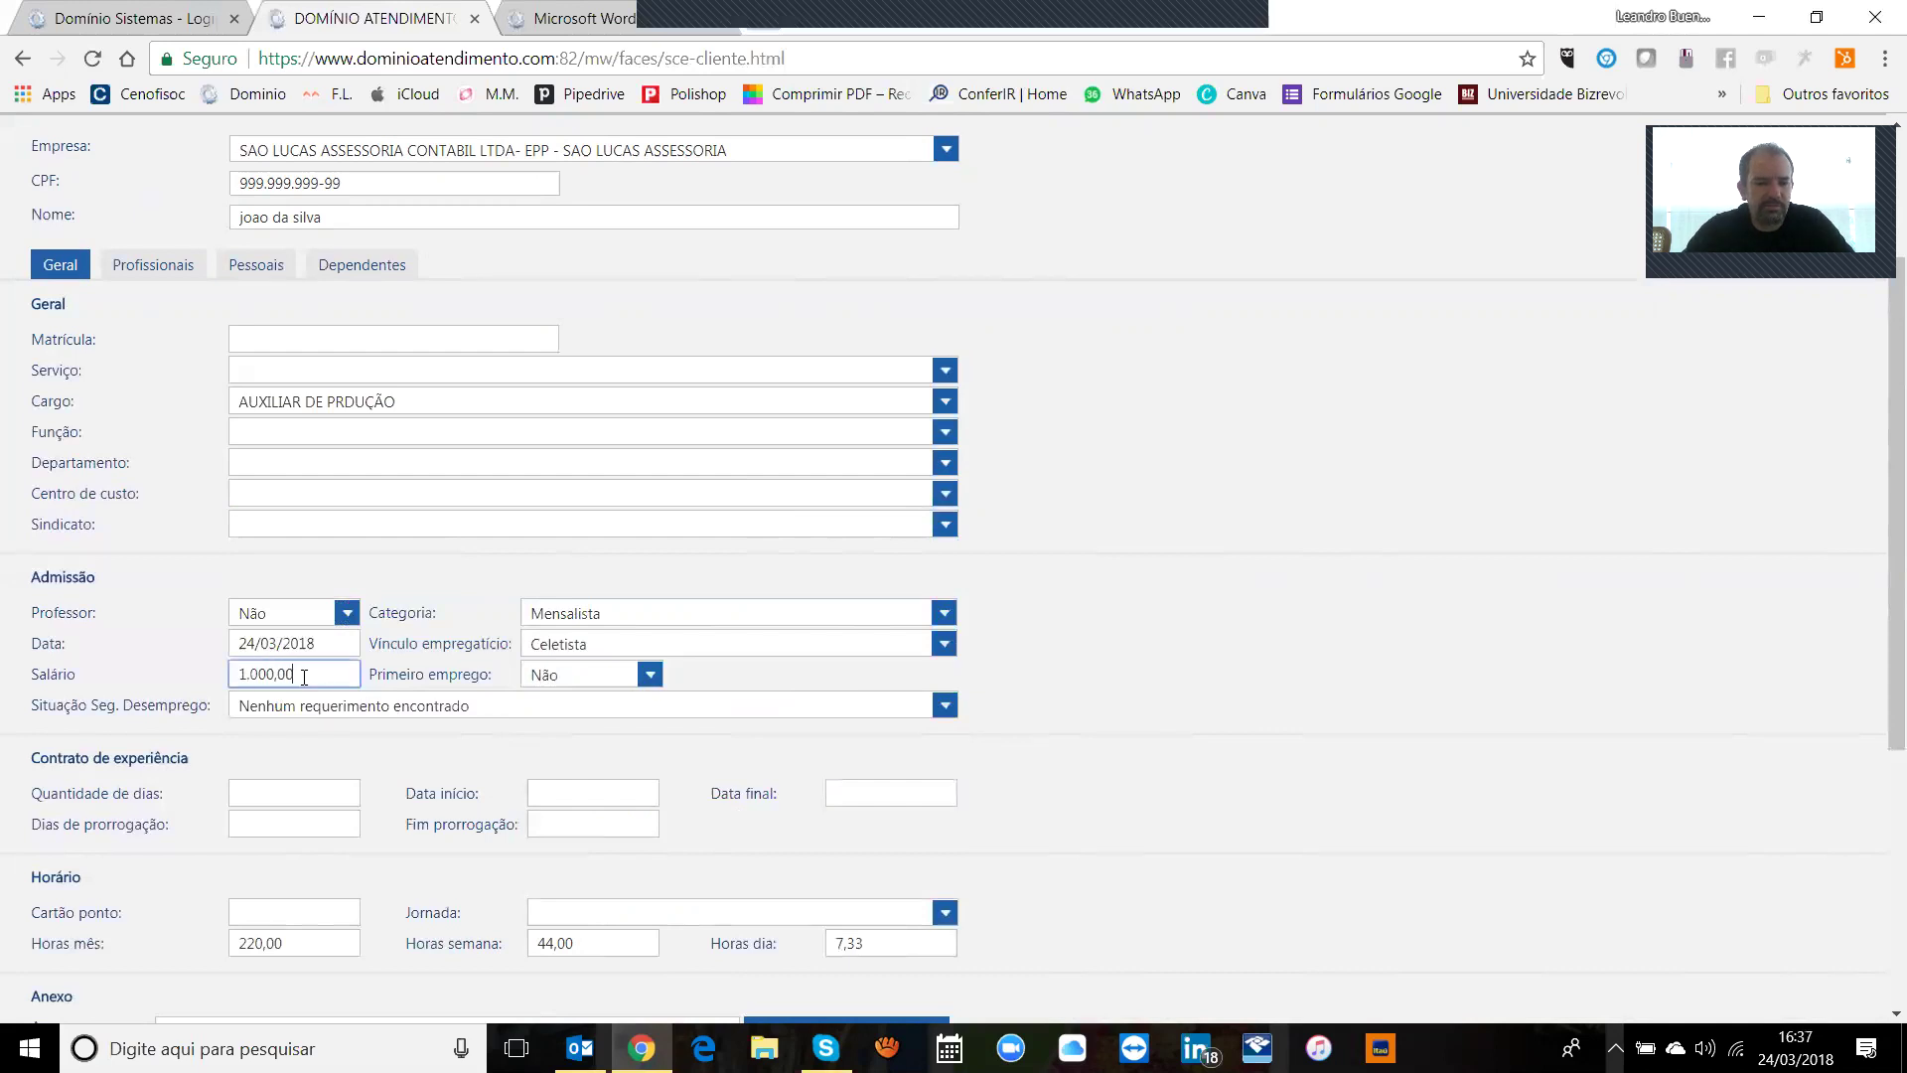
pyautogui.click(650, 679)
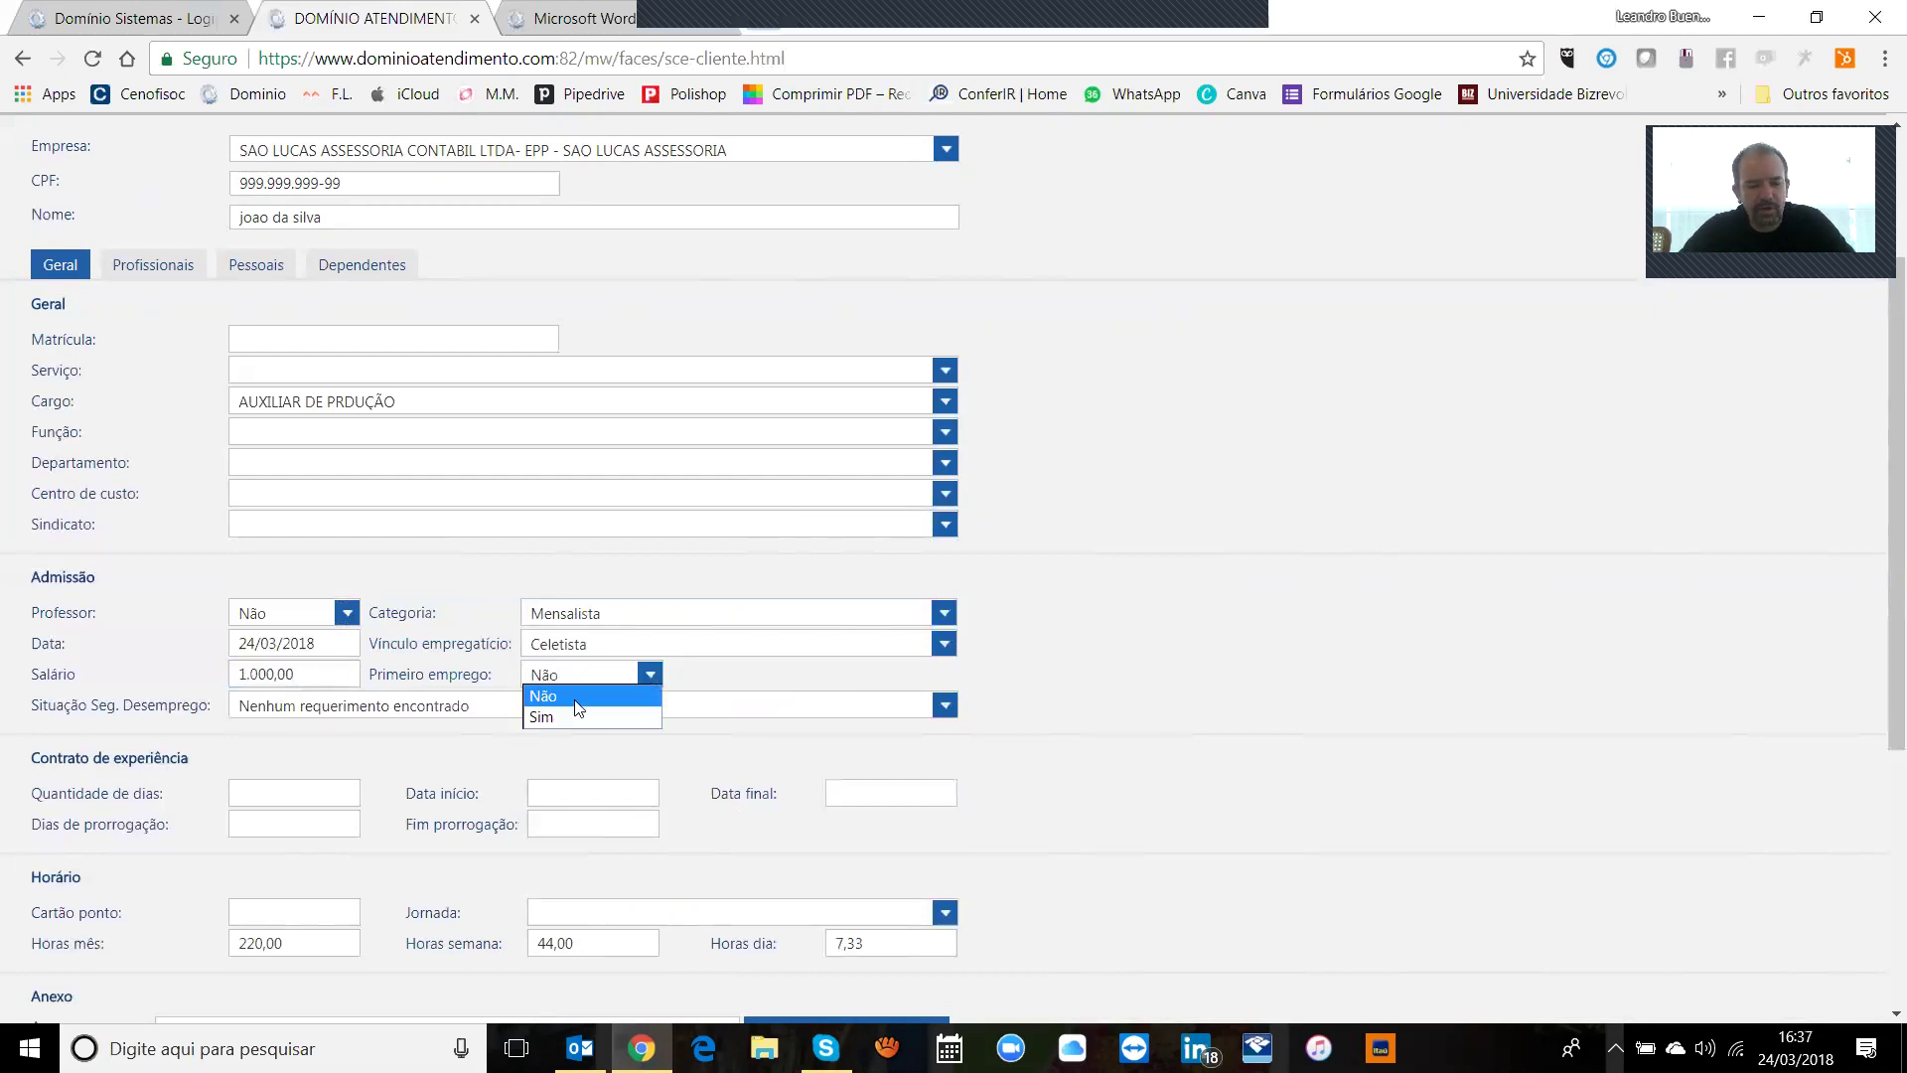
pyautogui.click(544, 702)
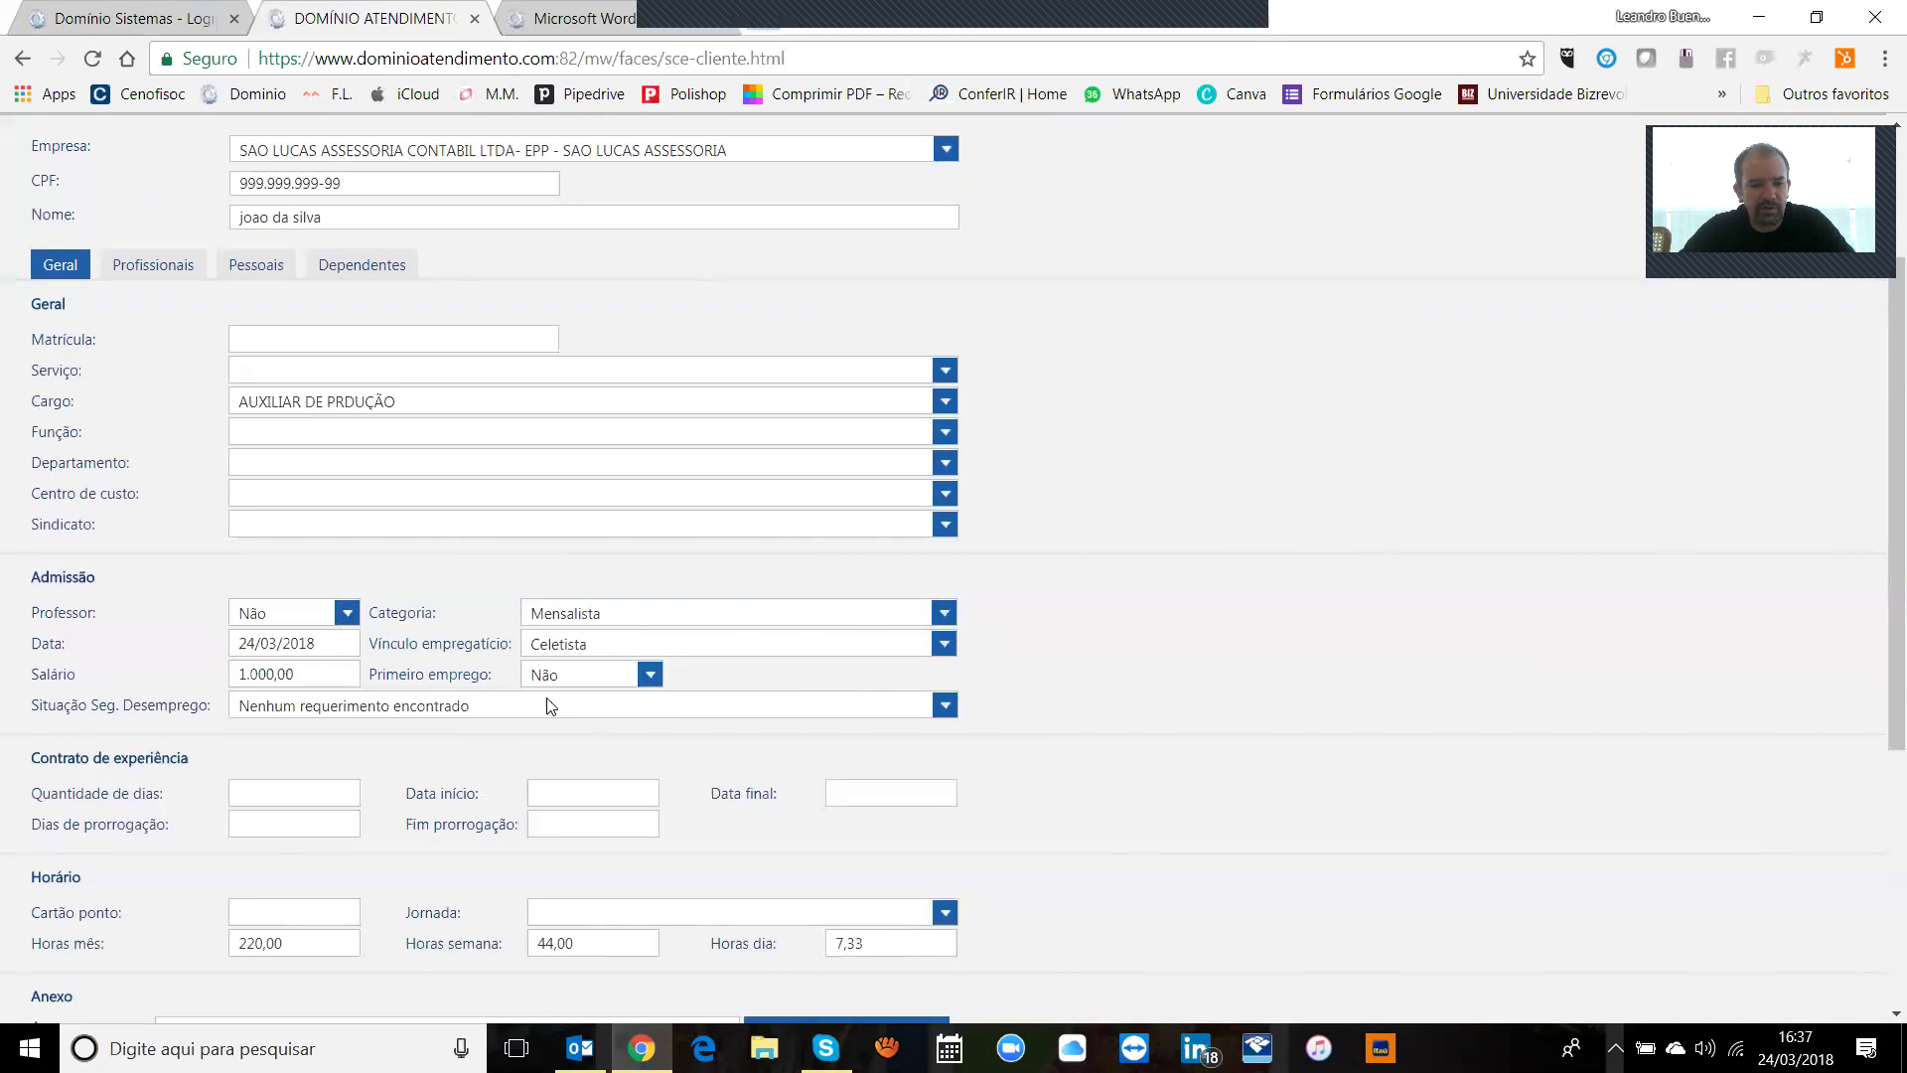
# Step: Keep the unemployment-insurance status as 'Nenhum requerimento encontrado'
pyautogui.click(774, 713)
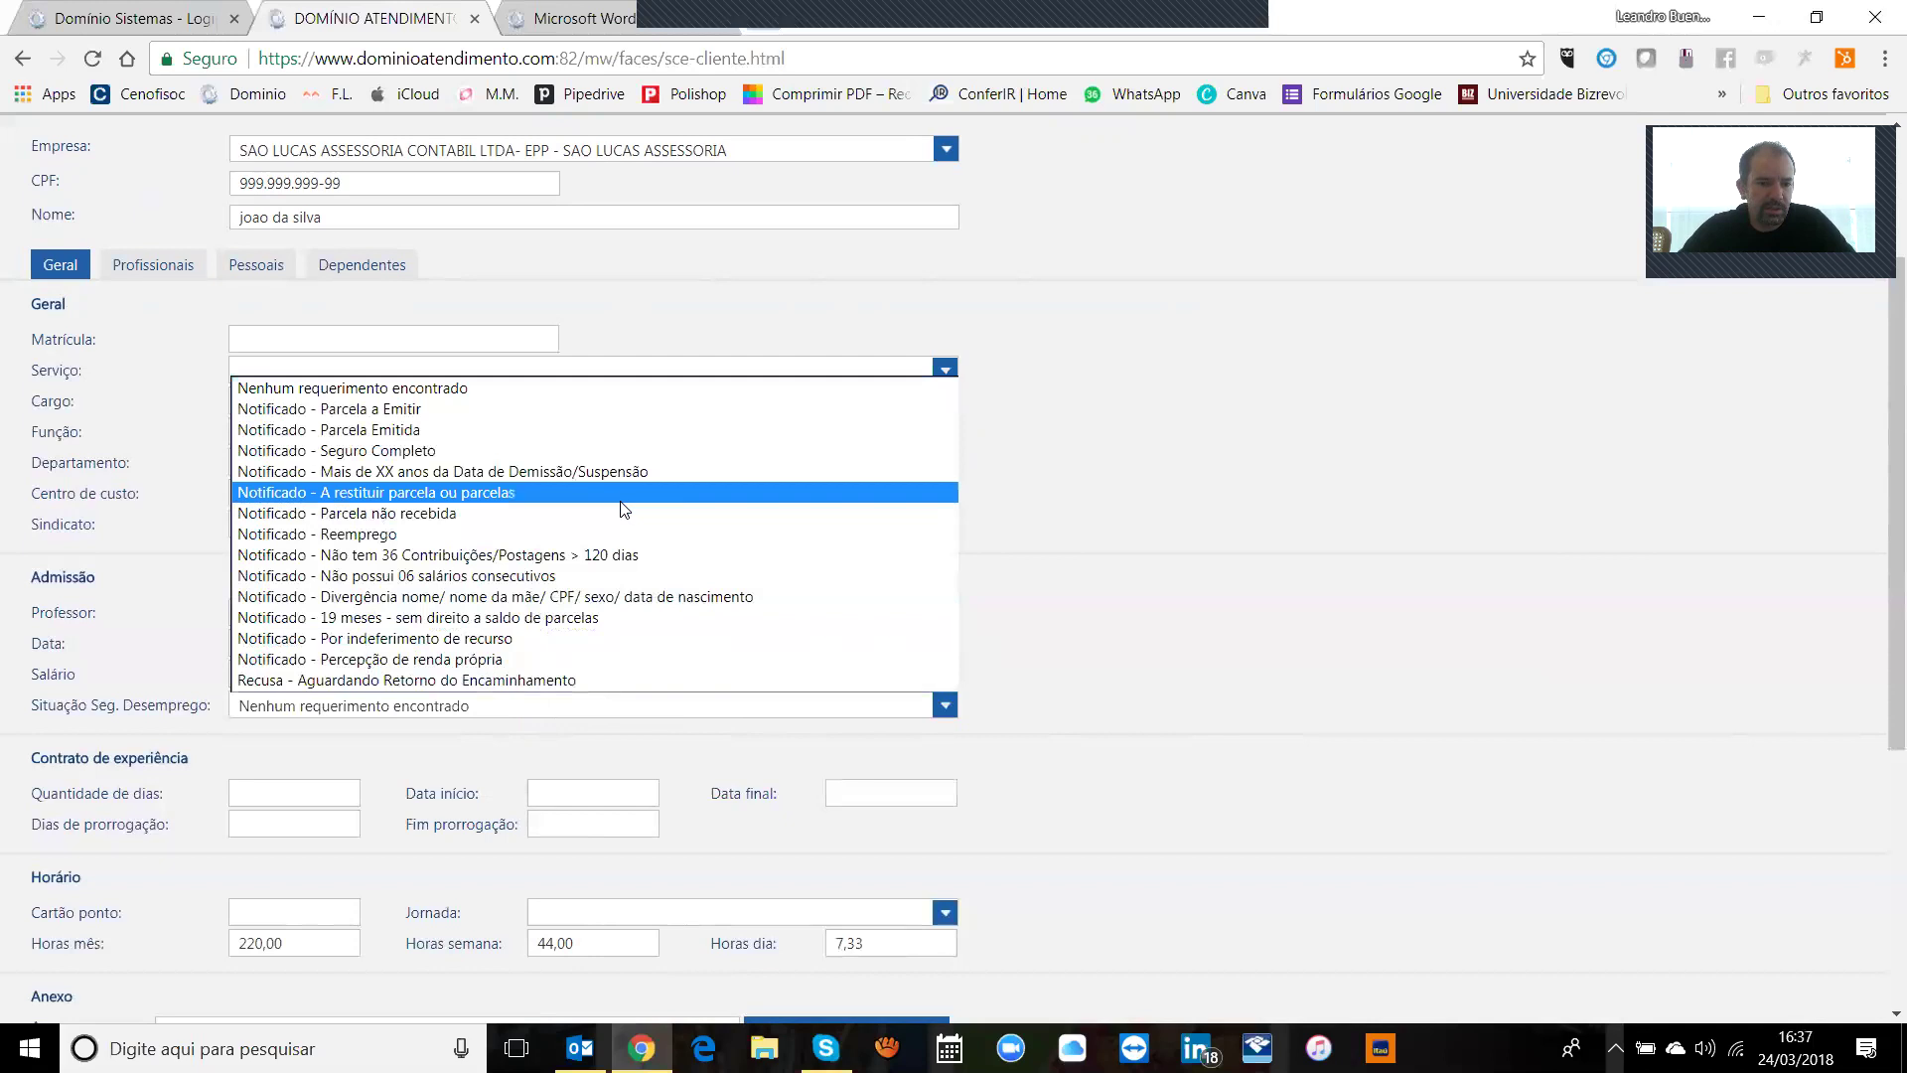
pyautogui.click(478, 390)
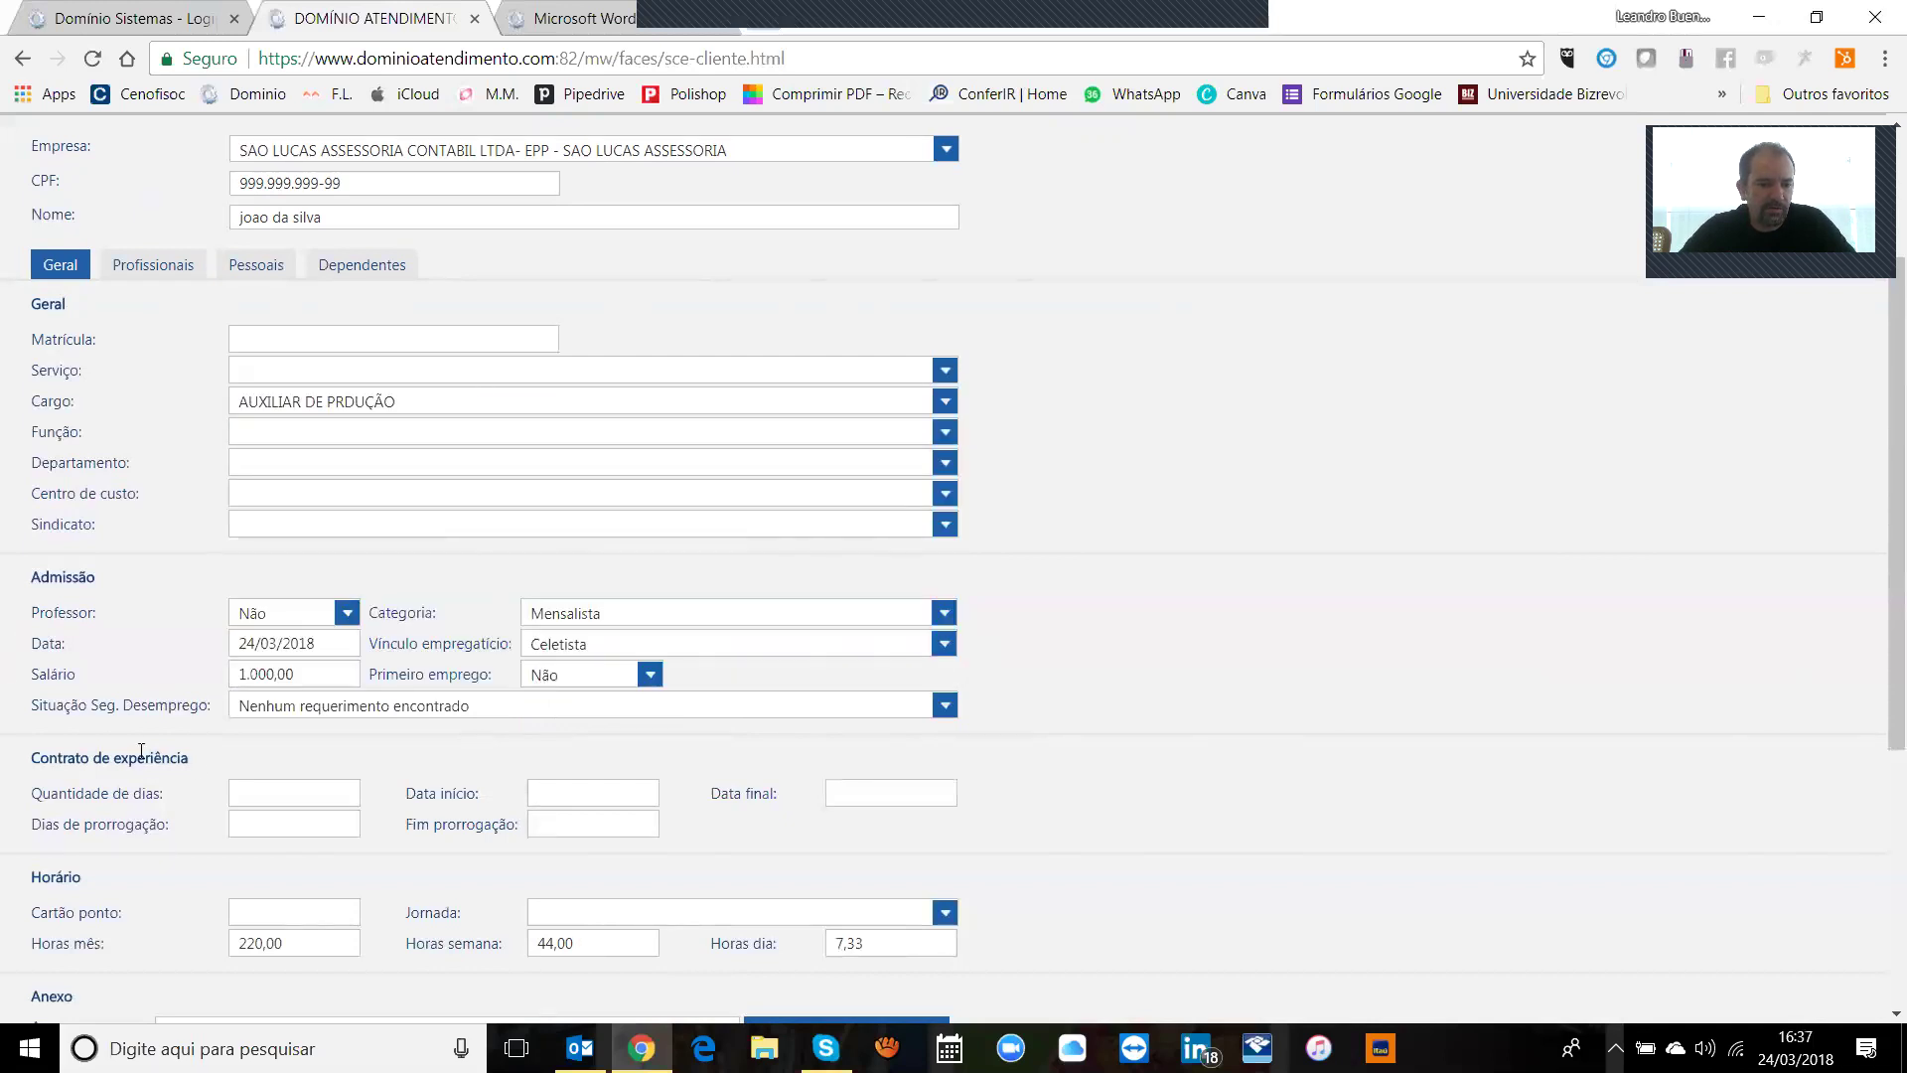
pyautogui.click(336, 711)
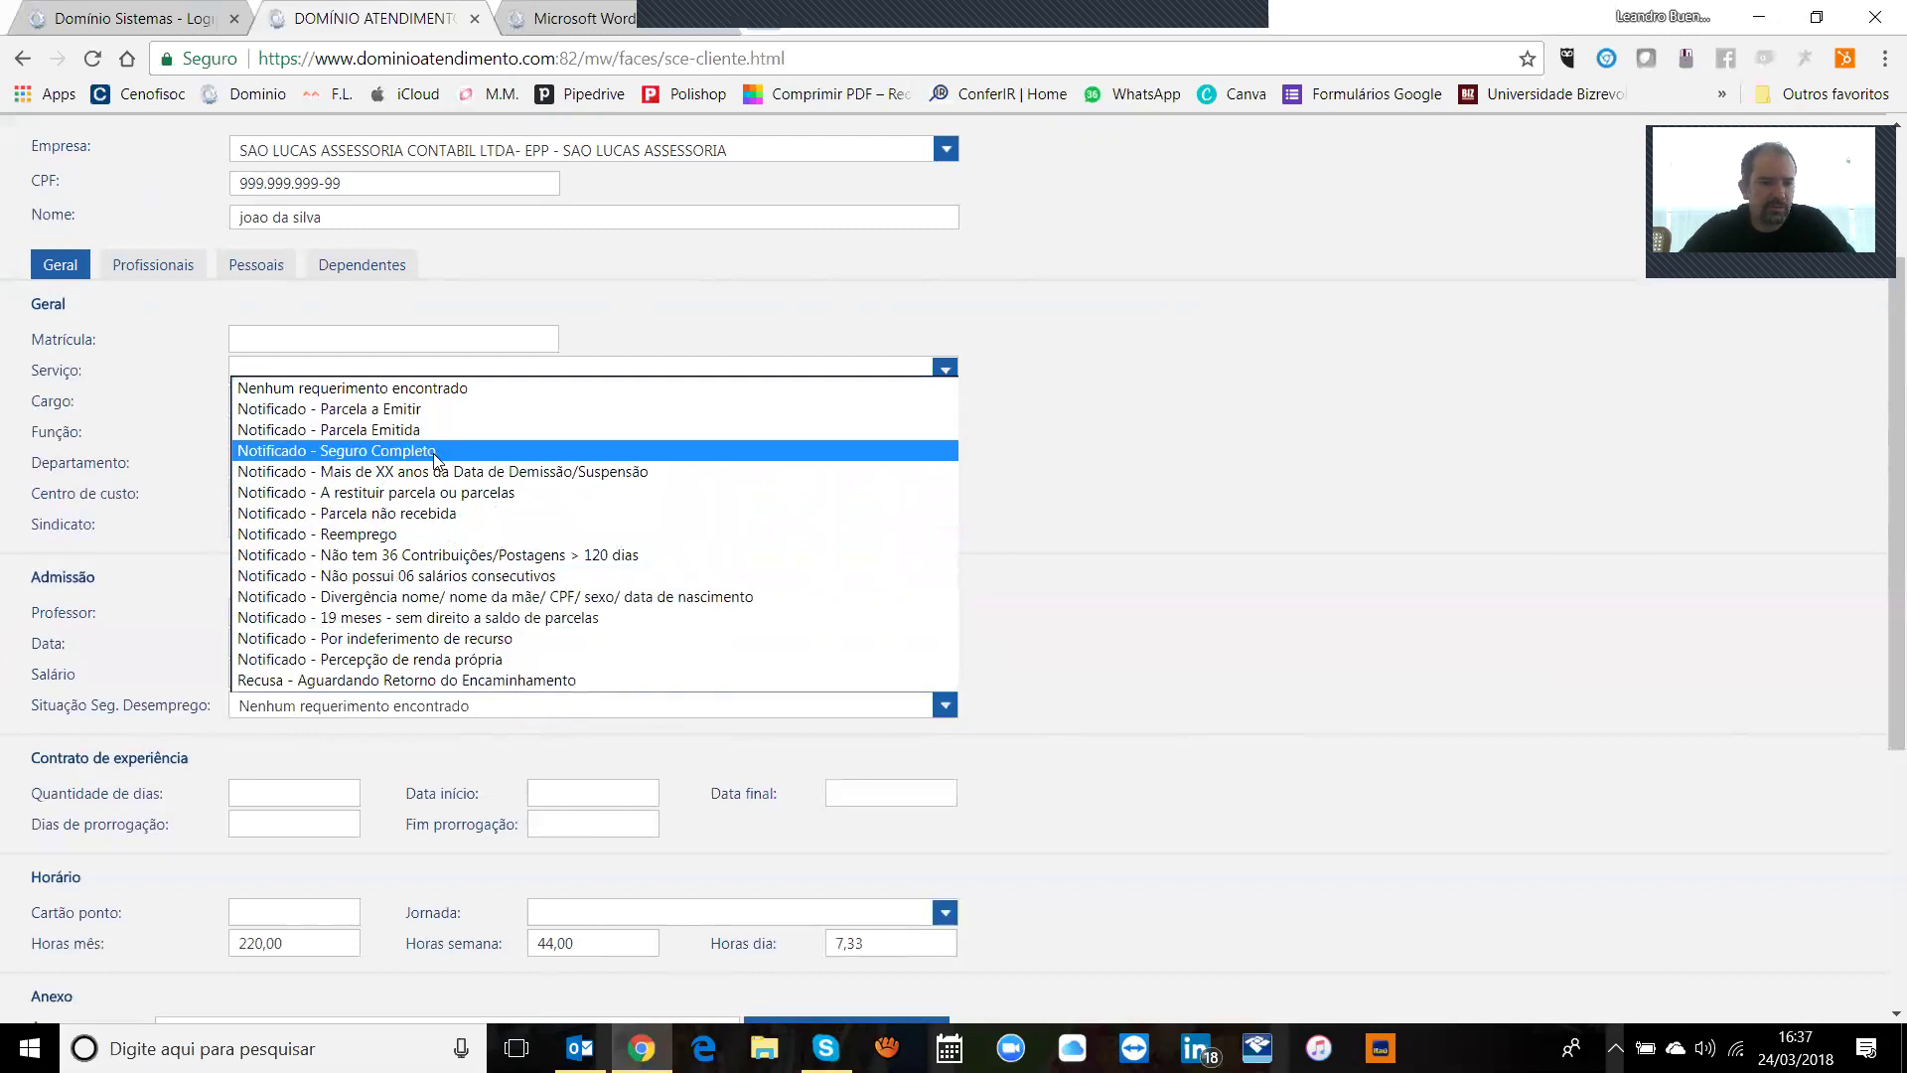
pyautogui.click(423, 388)
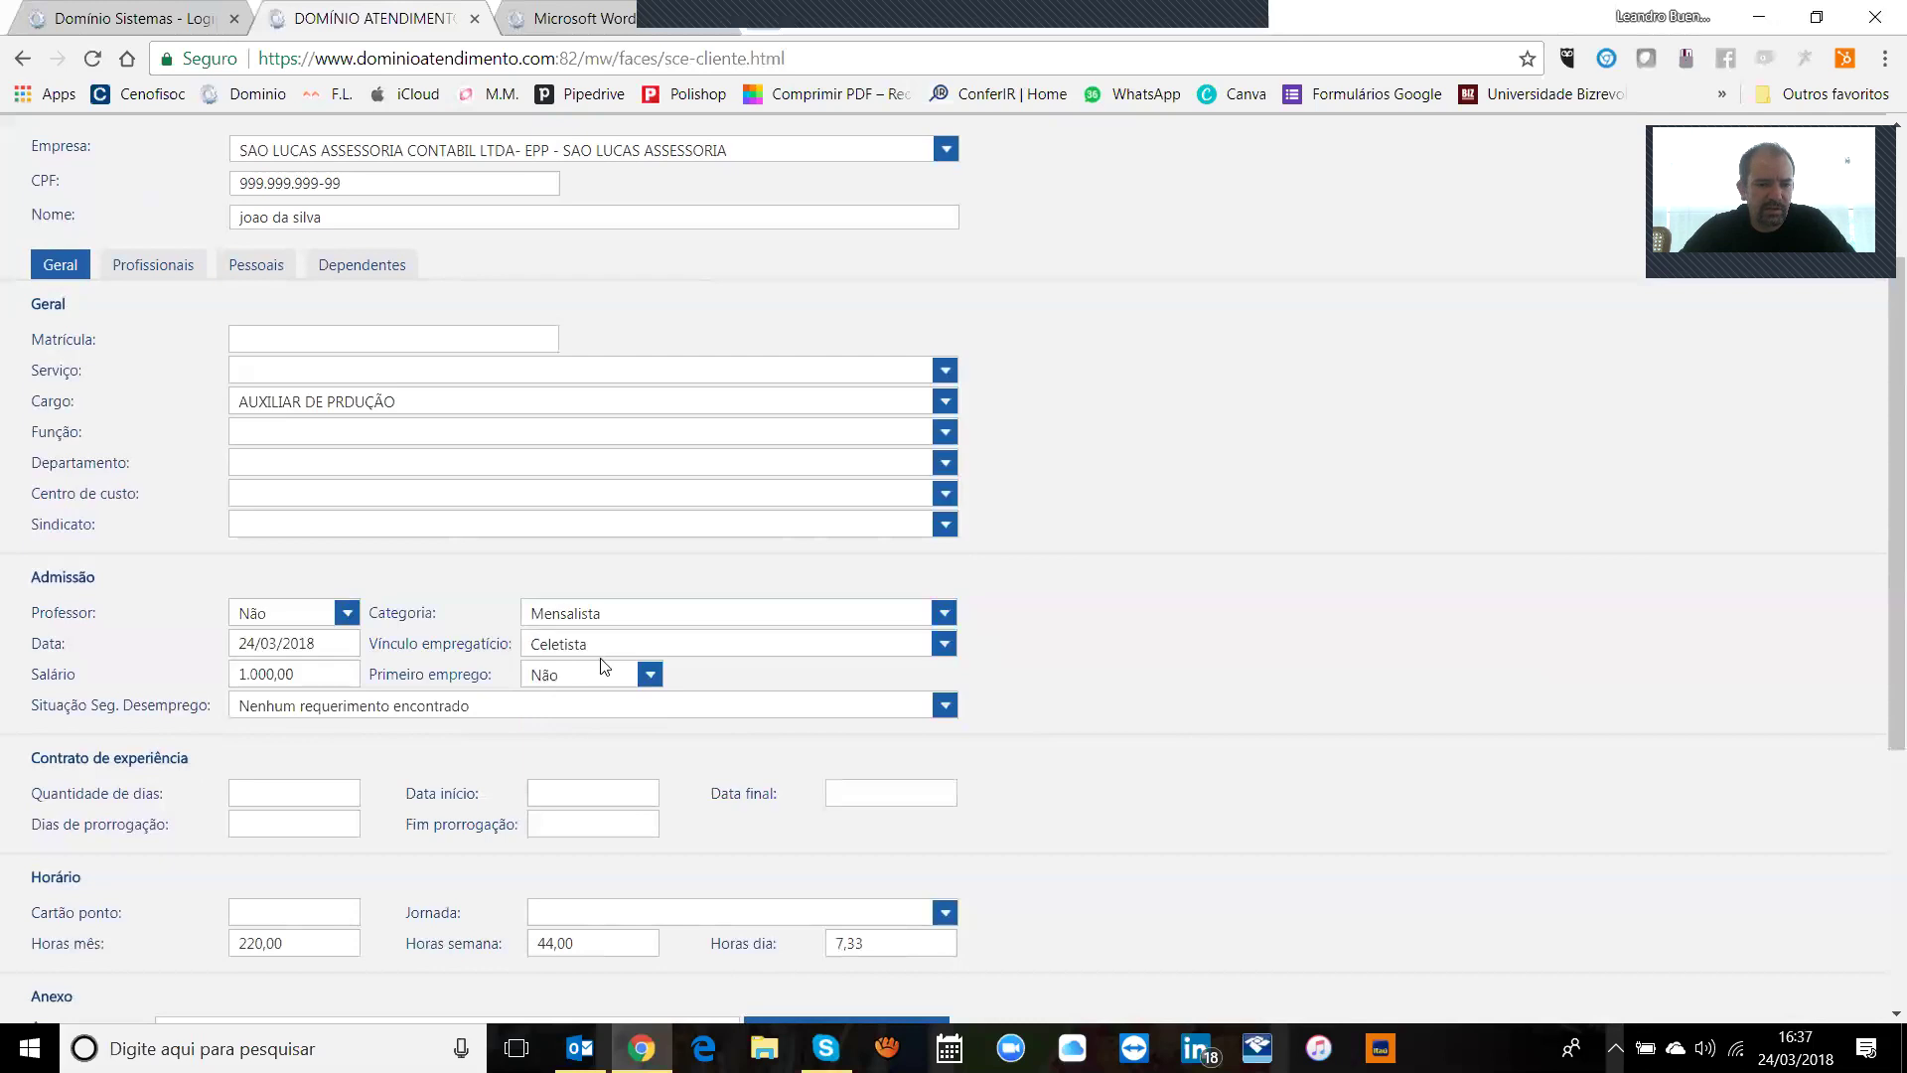
pyautogui.moveTo(1881, 626); pyautogui.dragTo(1881, 763)
# Step: Set the experience contract to 45 days with a 45-day extension
pyautogui.click(269, 526)
pyautogui.write('45')
pyautogui.press('Tab')
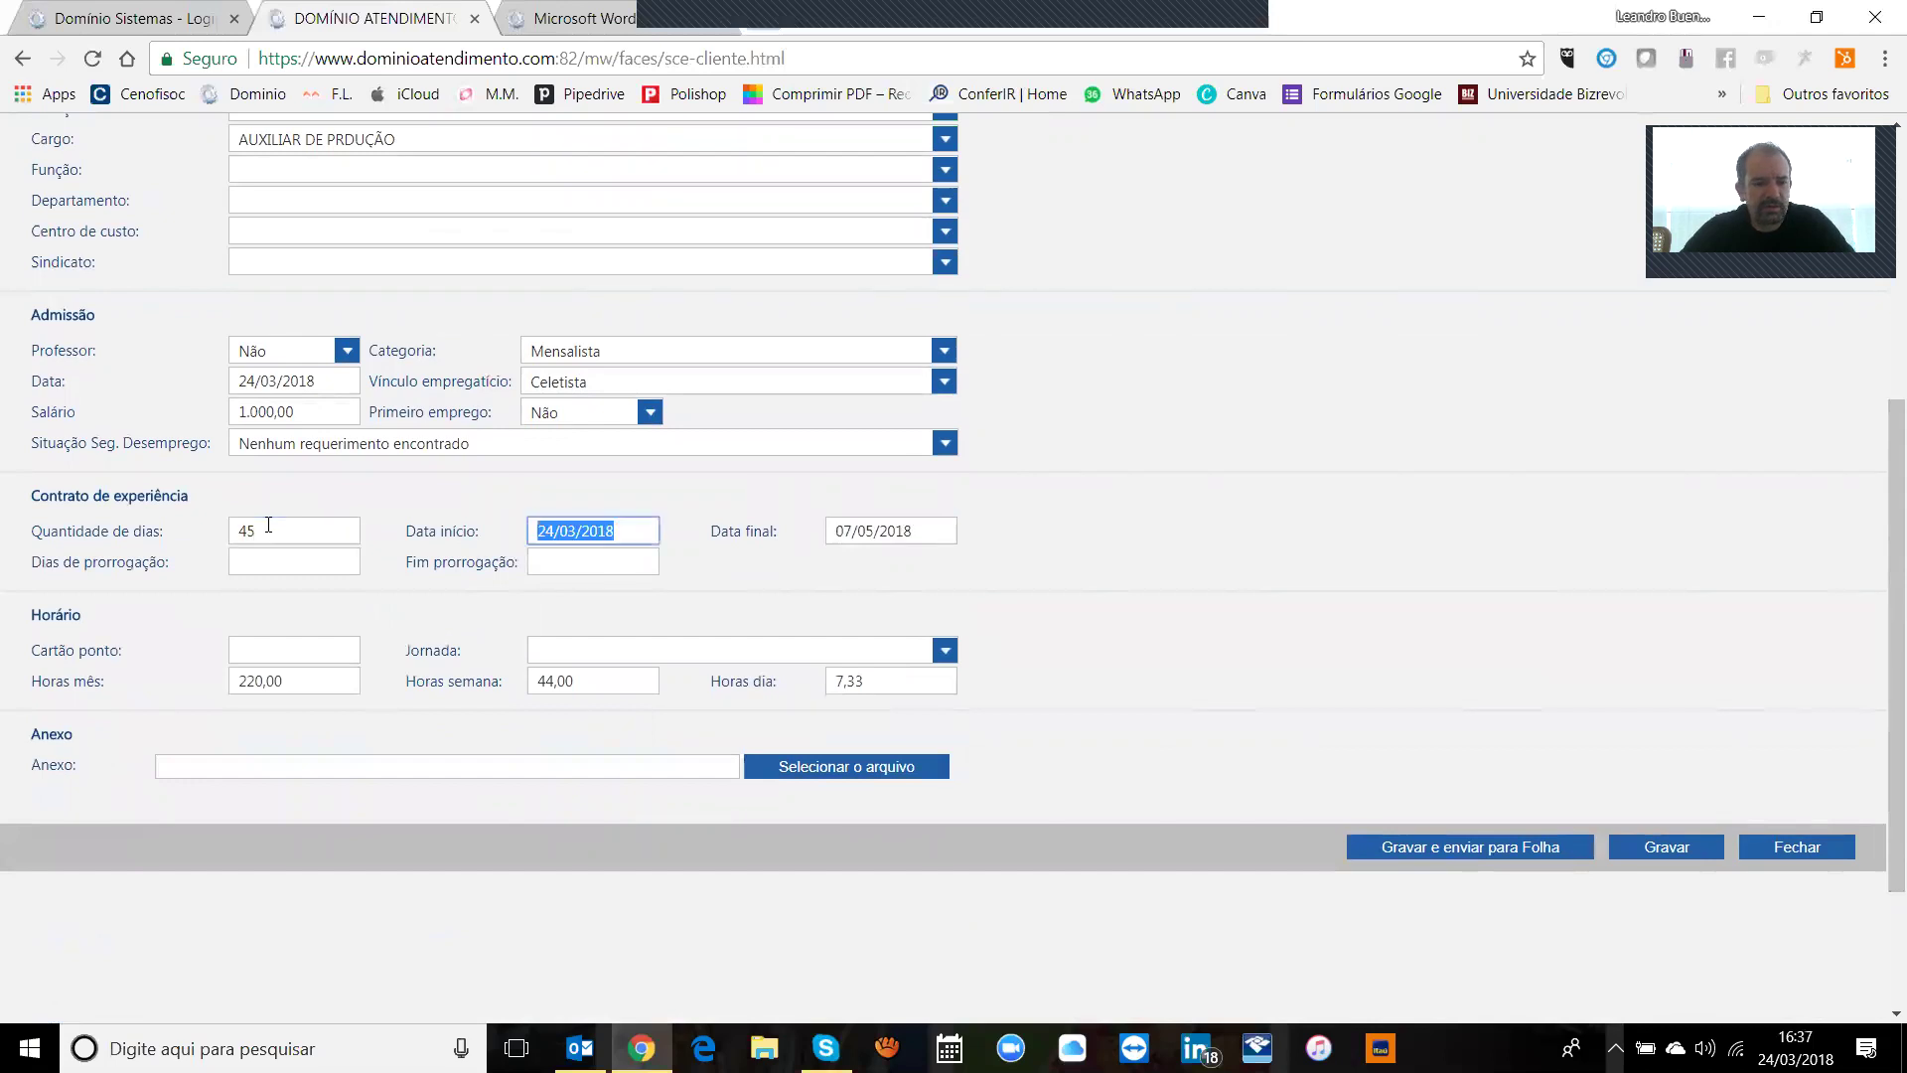
pyautogui.press('Tab')
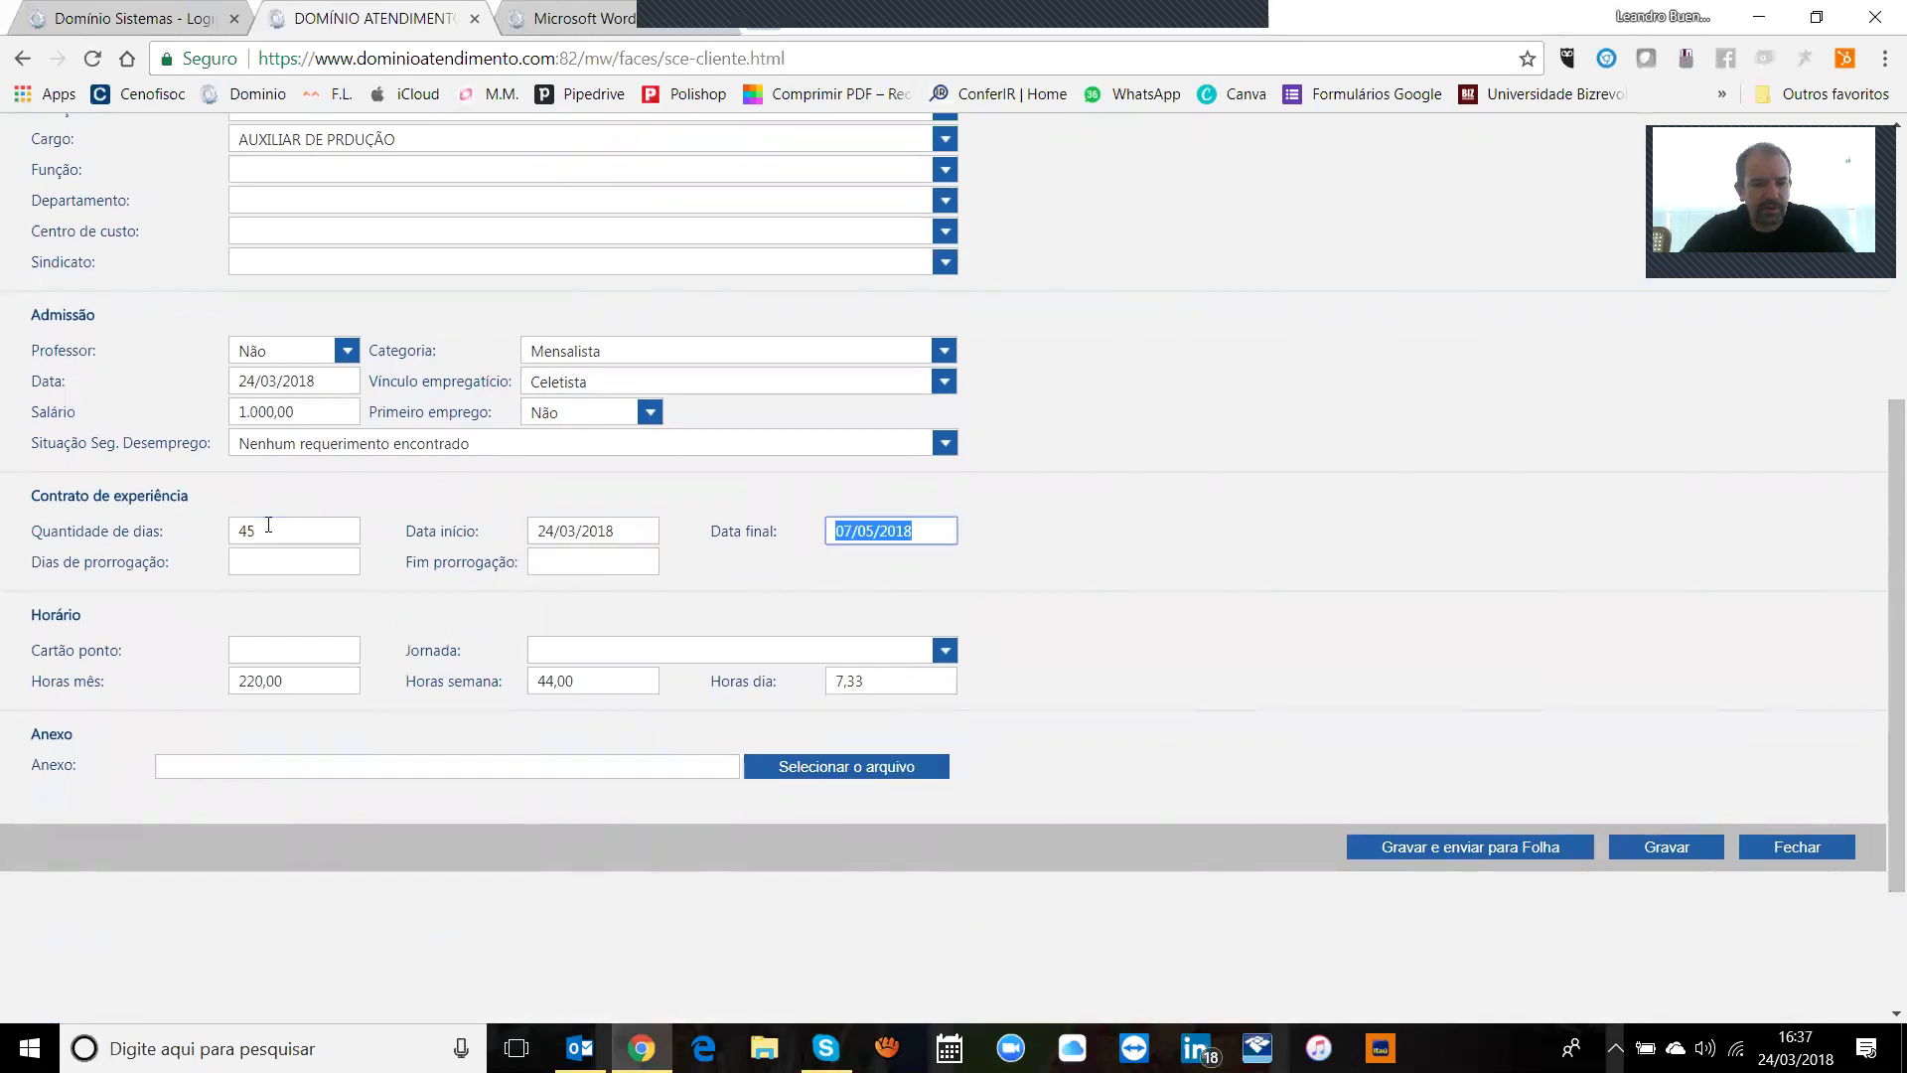
pyautogui.press('Tab')
pyautogui.write('45')
pyautogui.press('Tab')
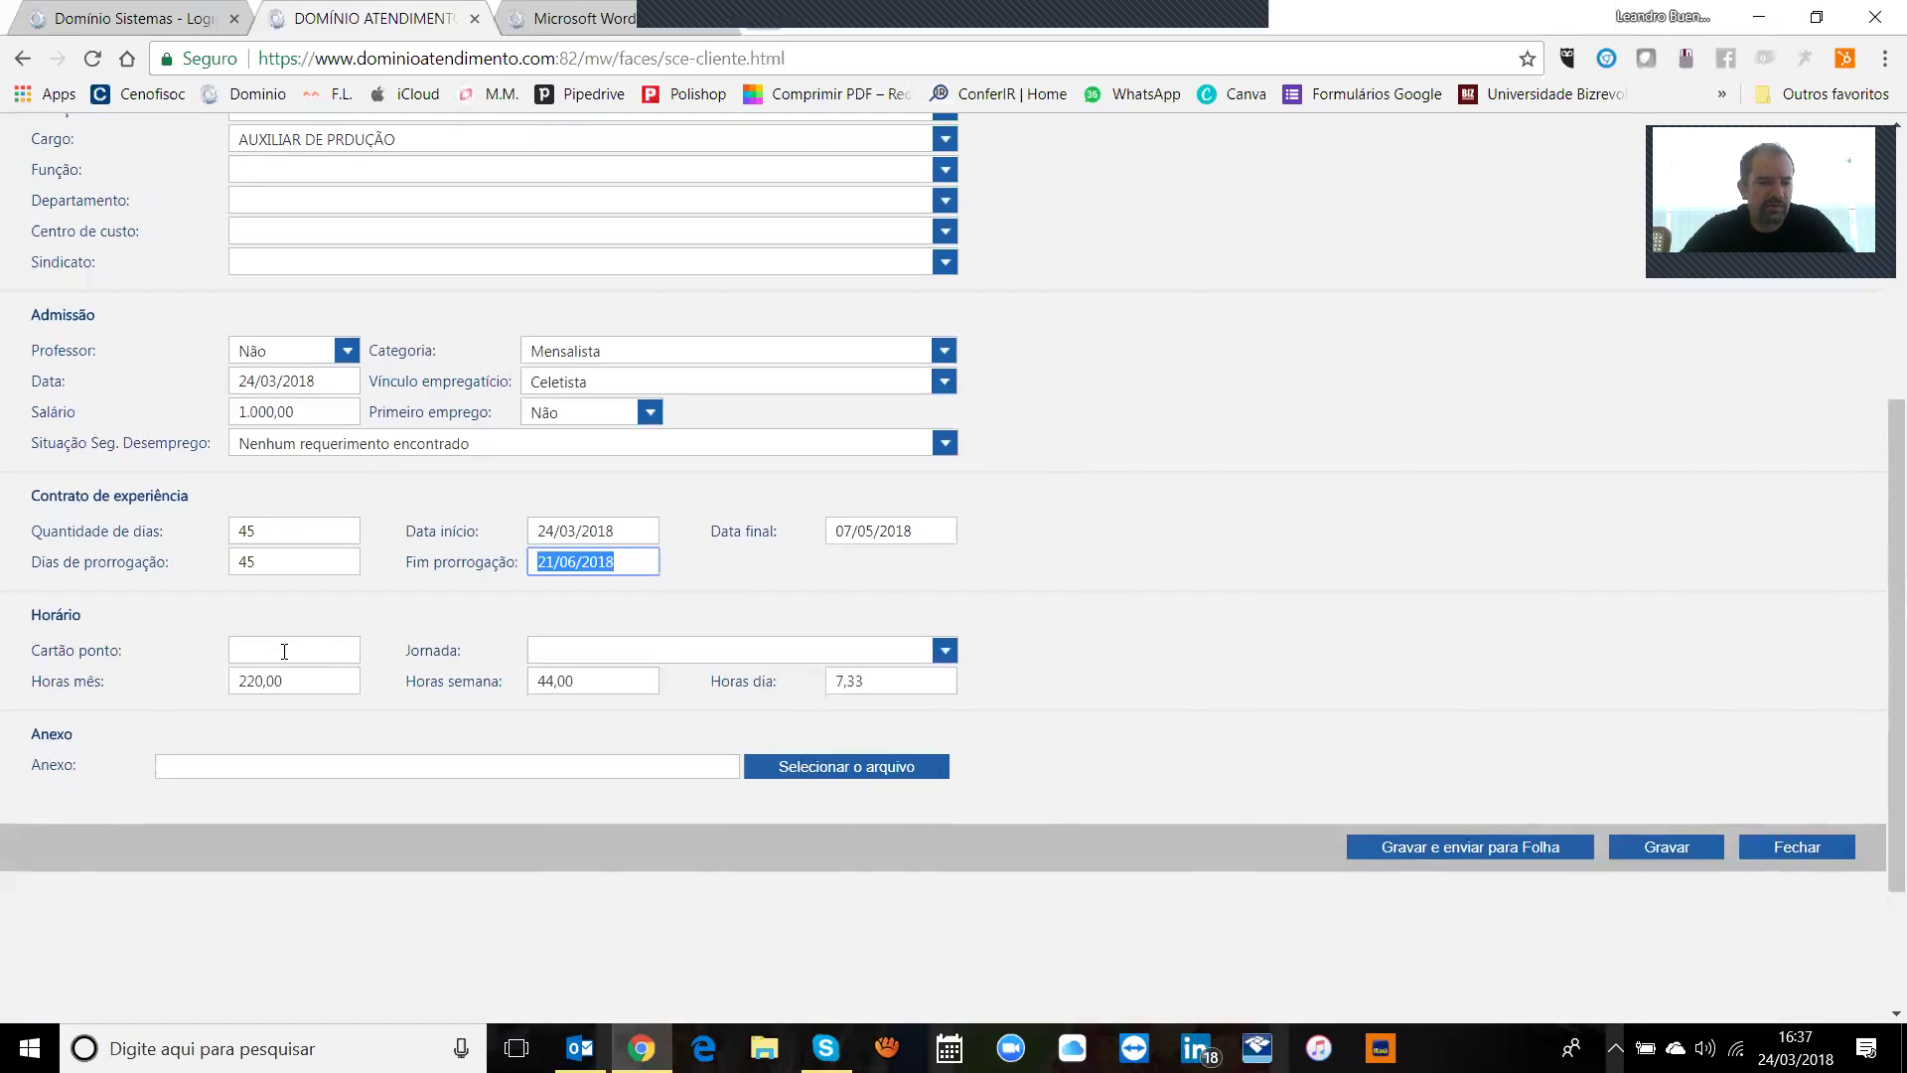
pyautogui.press('Tab')
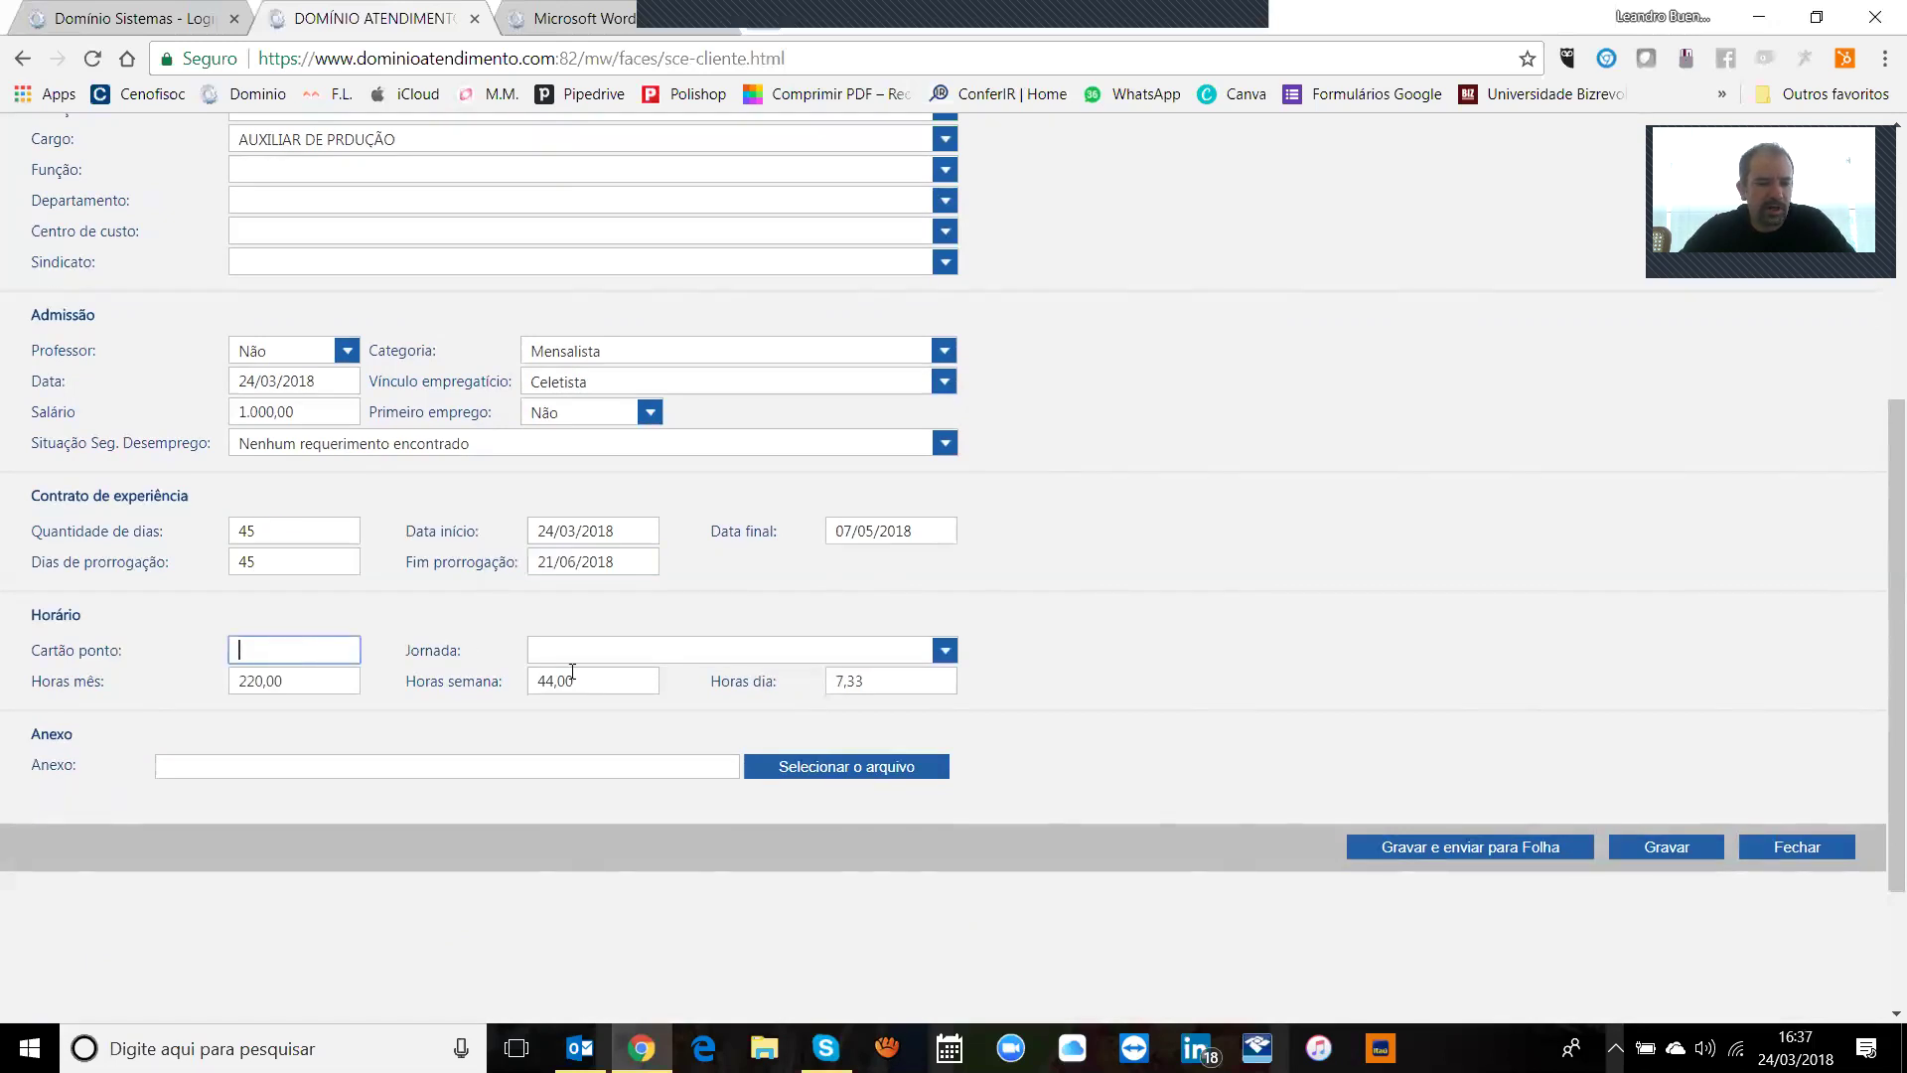
# Step: Assign the '08:00 AS 18:00 INTERVALO 1' work schedule as Jornada
pyautogui.click(620, 652)
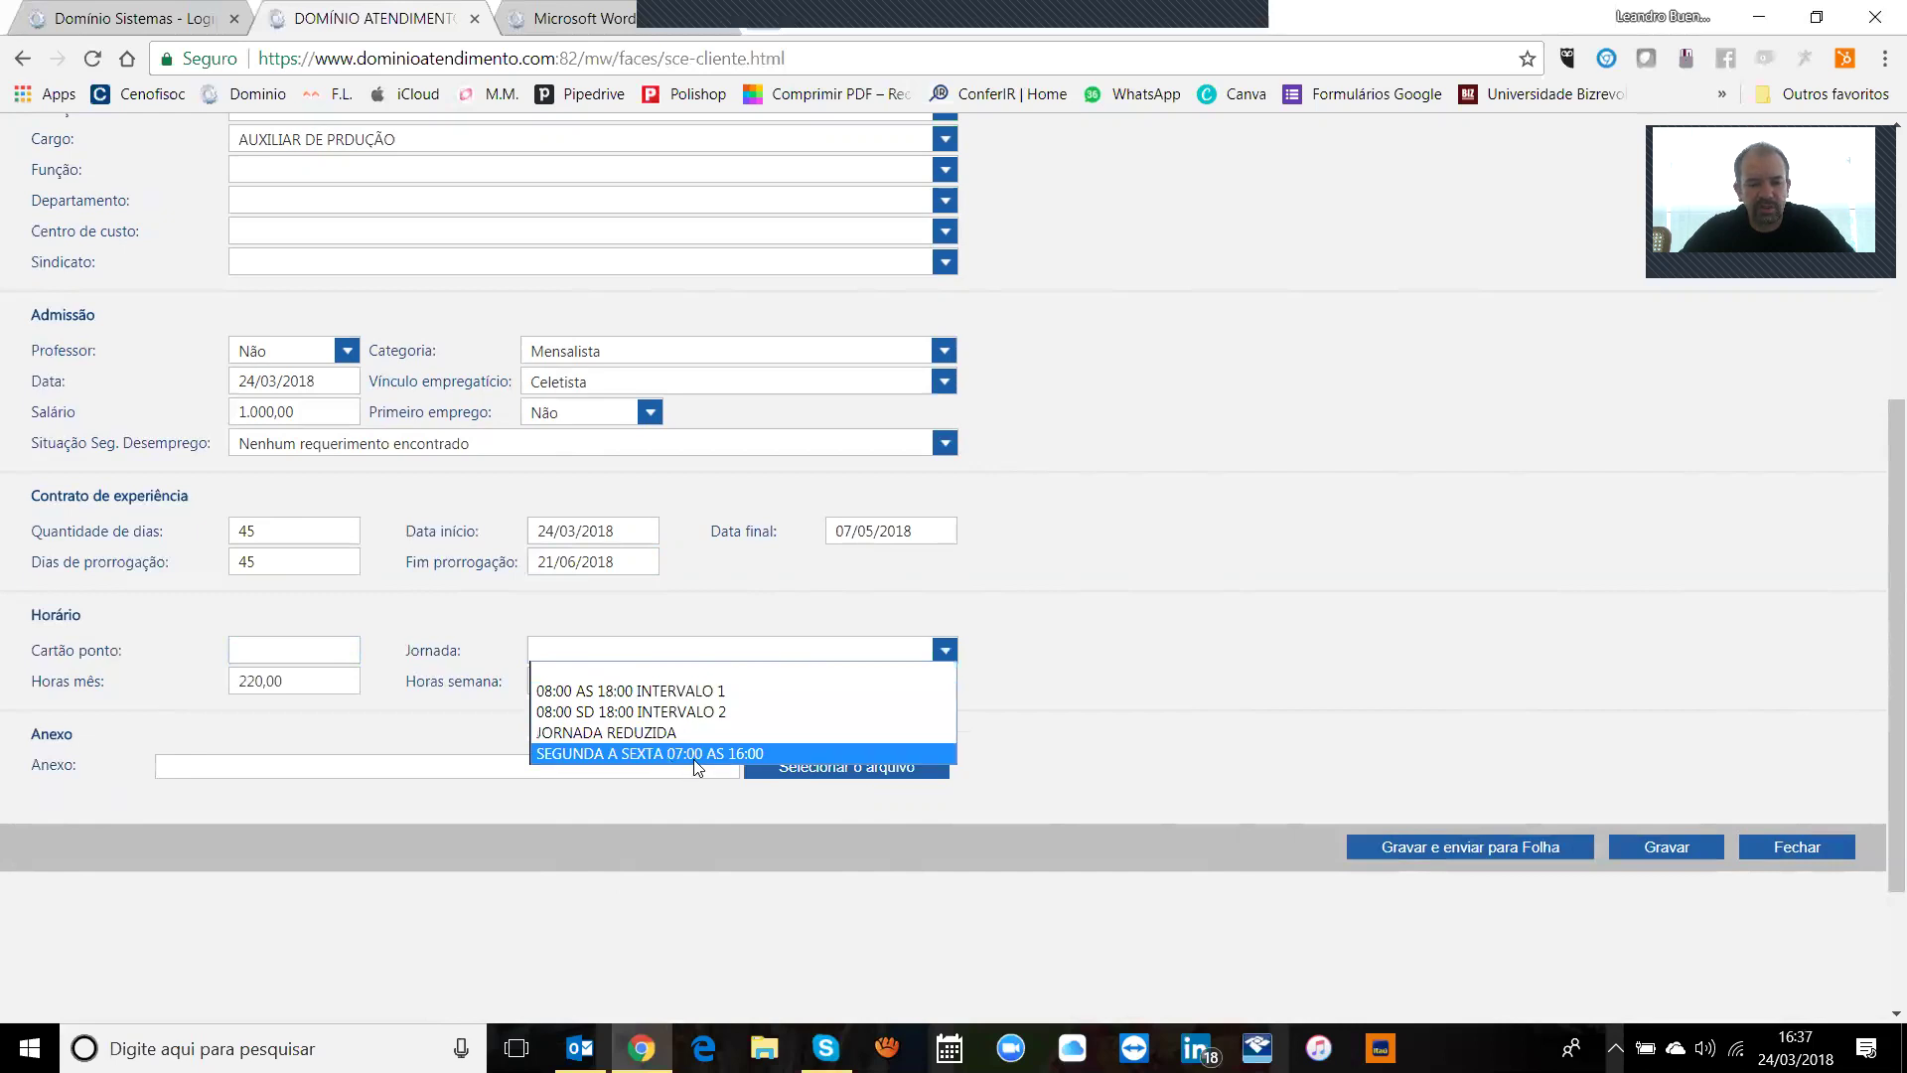
pyautogui.click(1041, 690)
pyautogui.click(661, 648)
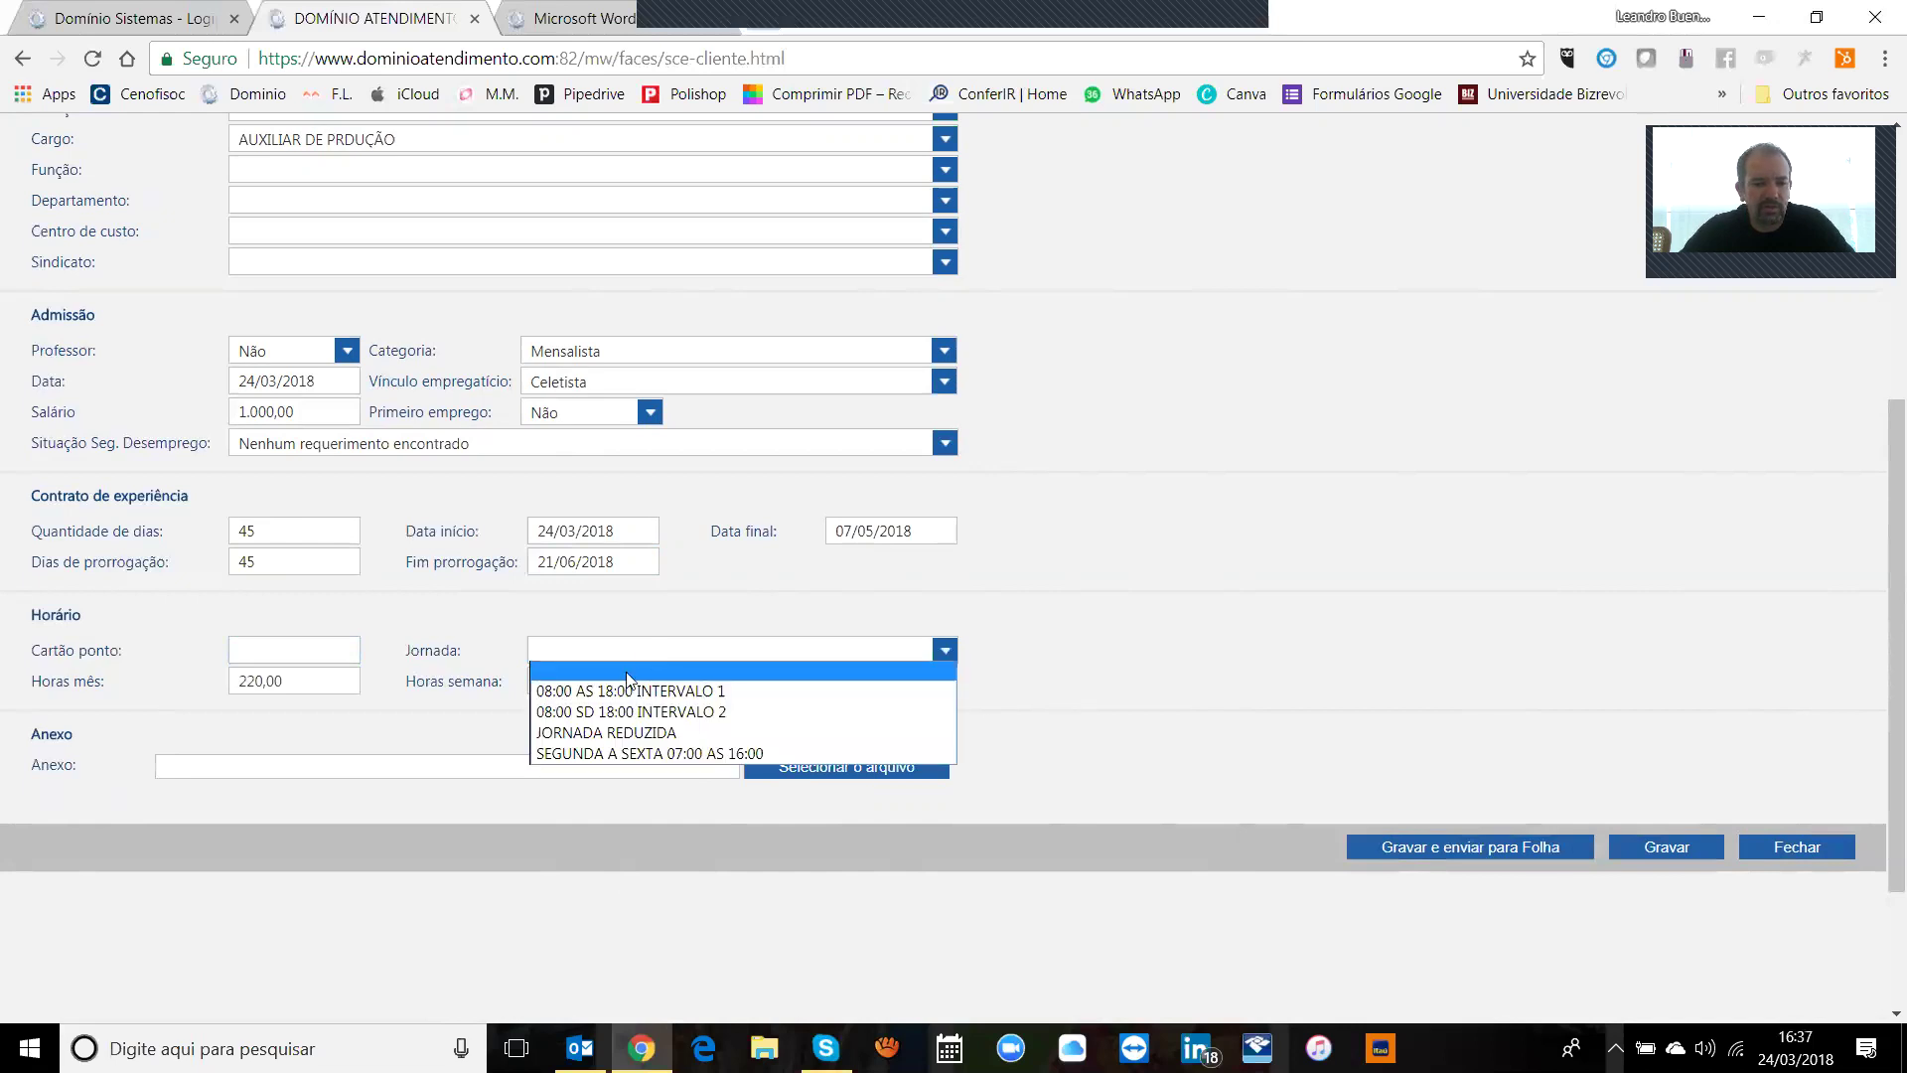
pyautogui.click(626, 692)
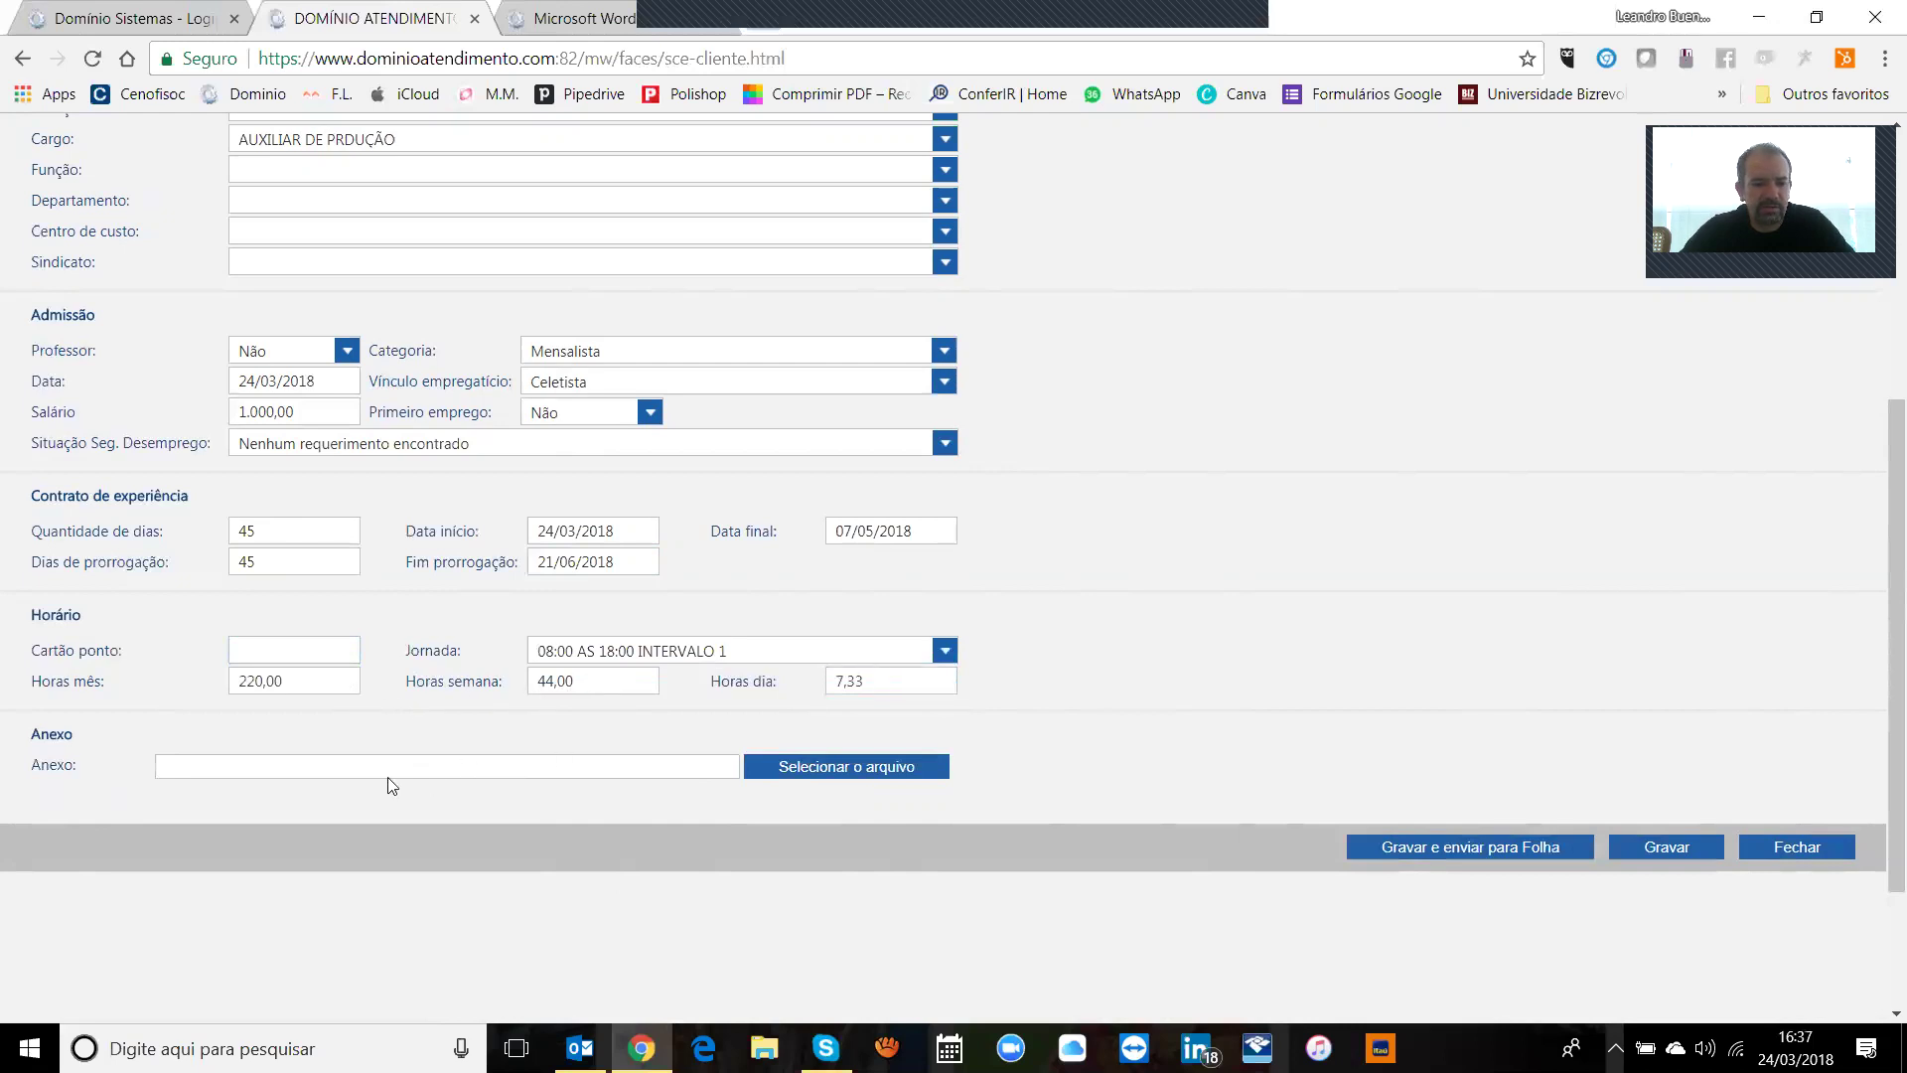
# Step: Cancel the attachment and file-browser windows without attaching anything, then go to Profissionais
pyautogui.click(801, 769)
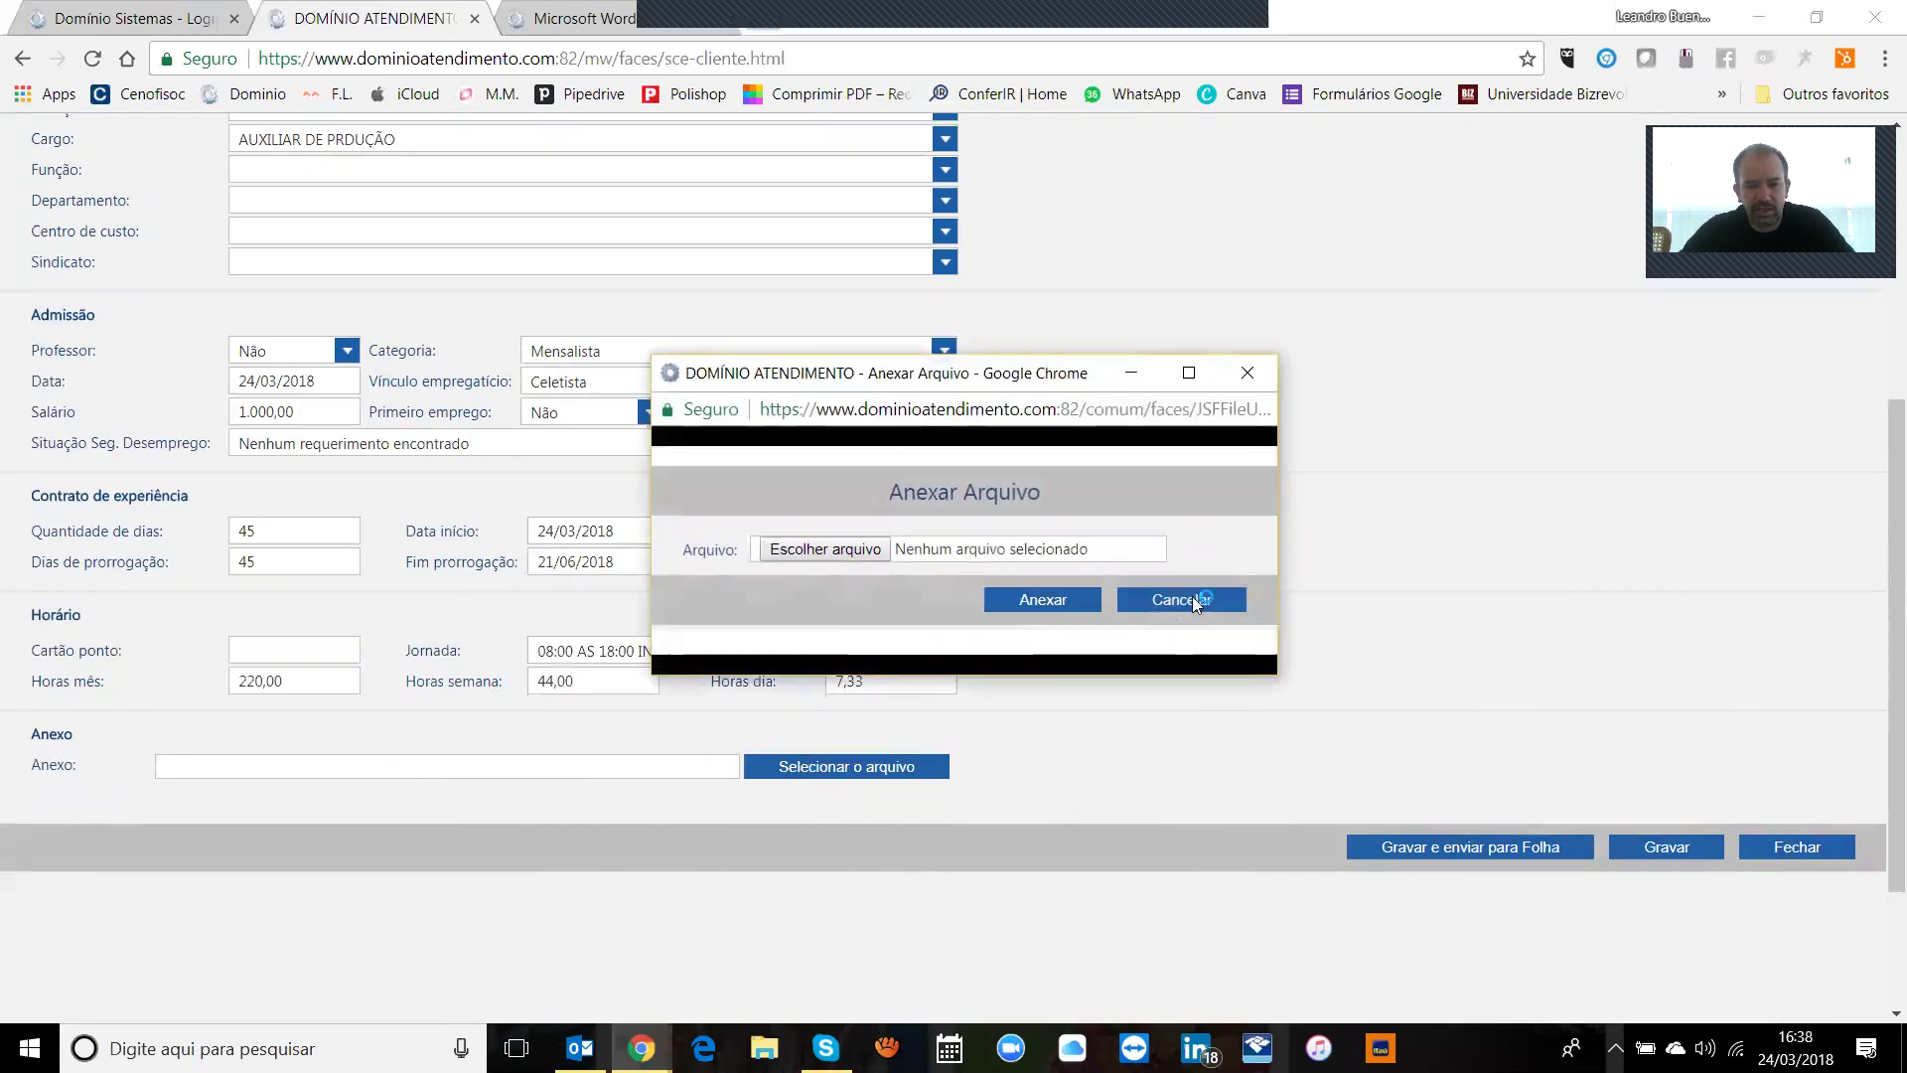
pyautogui.click(1198, 599)
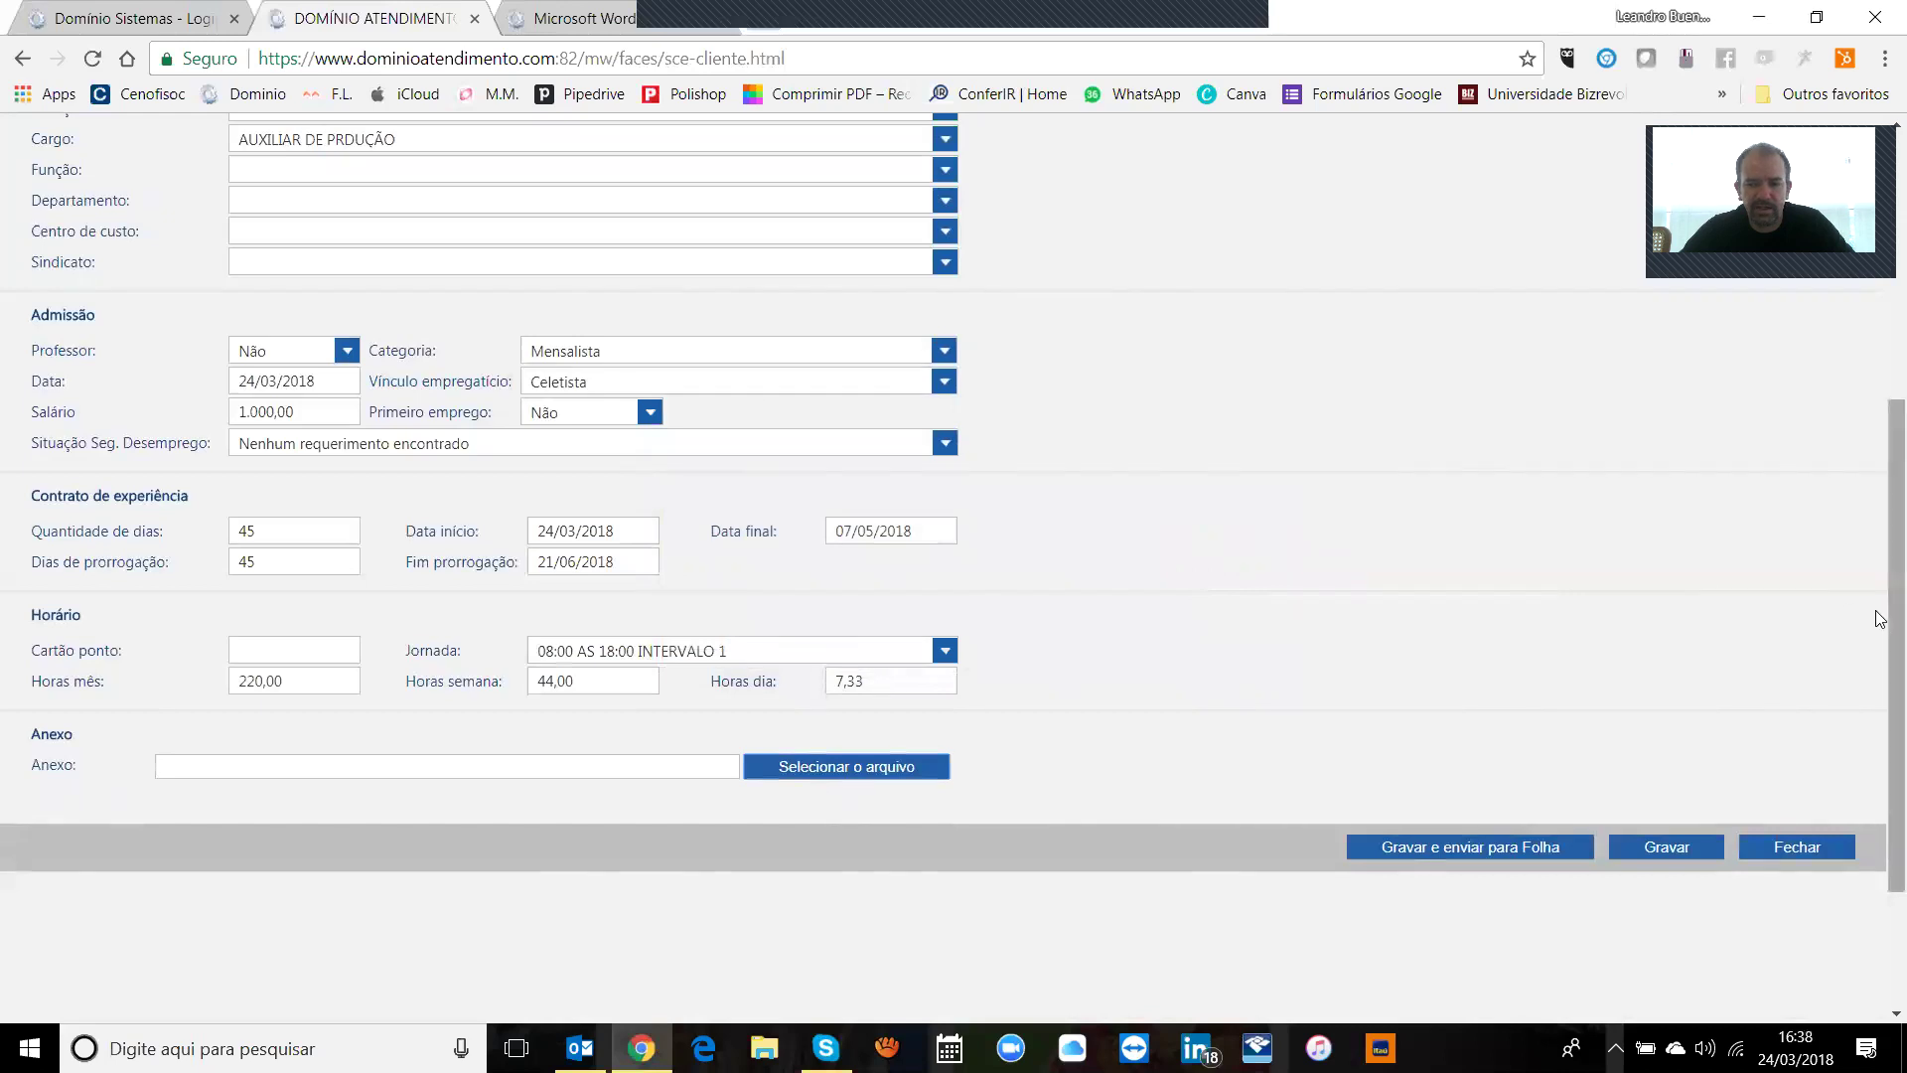
pyautogui.moveTo(1878, 616); pyautogui.dragTo(1880, 416)
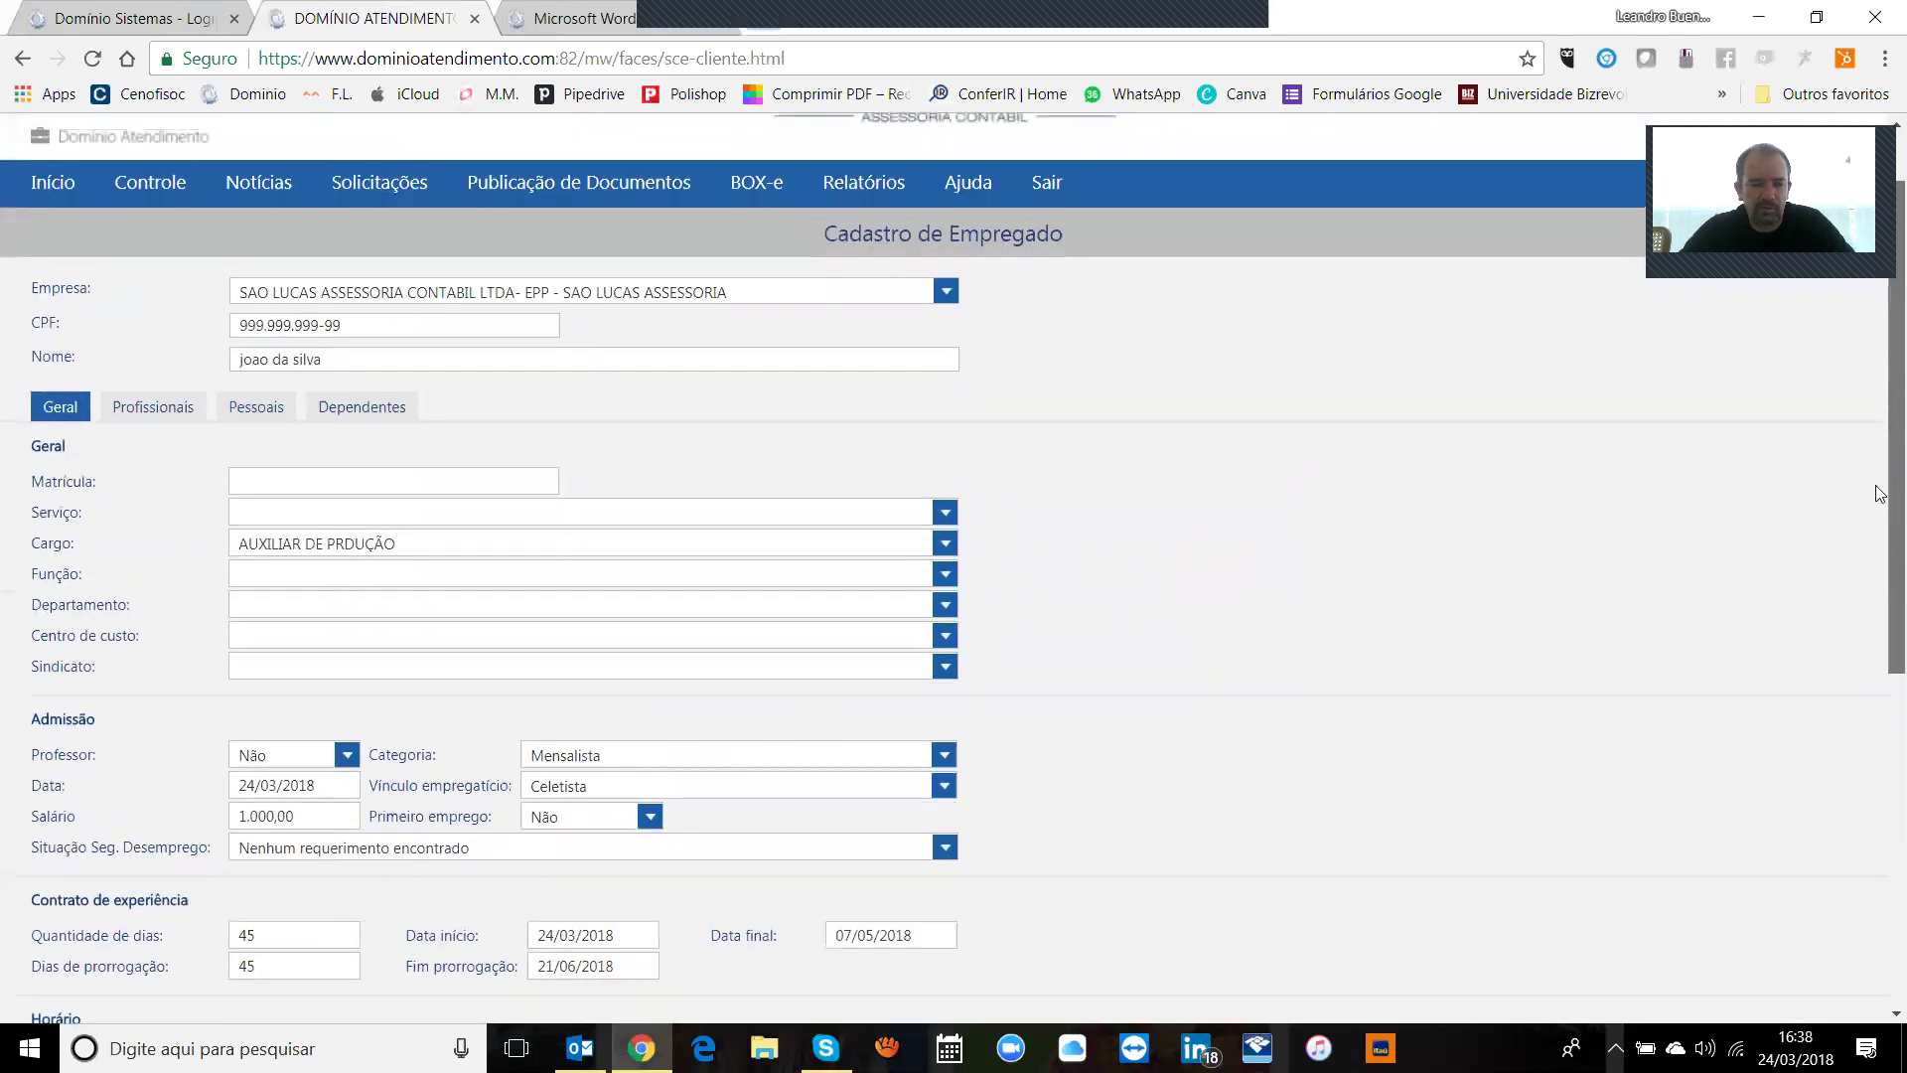
pyautogui.scroll(-3, 1762, 596)
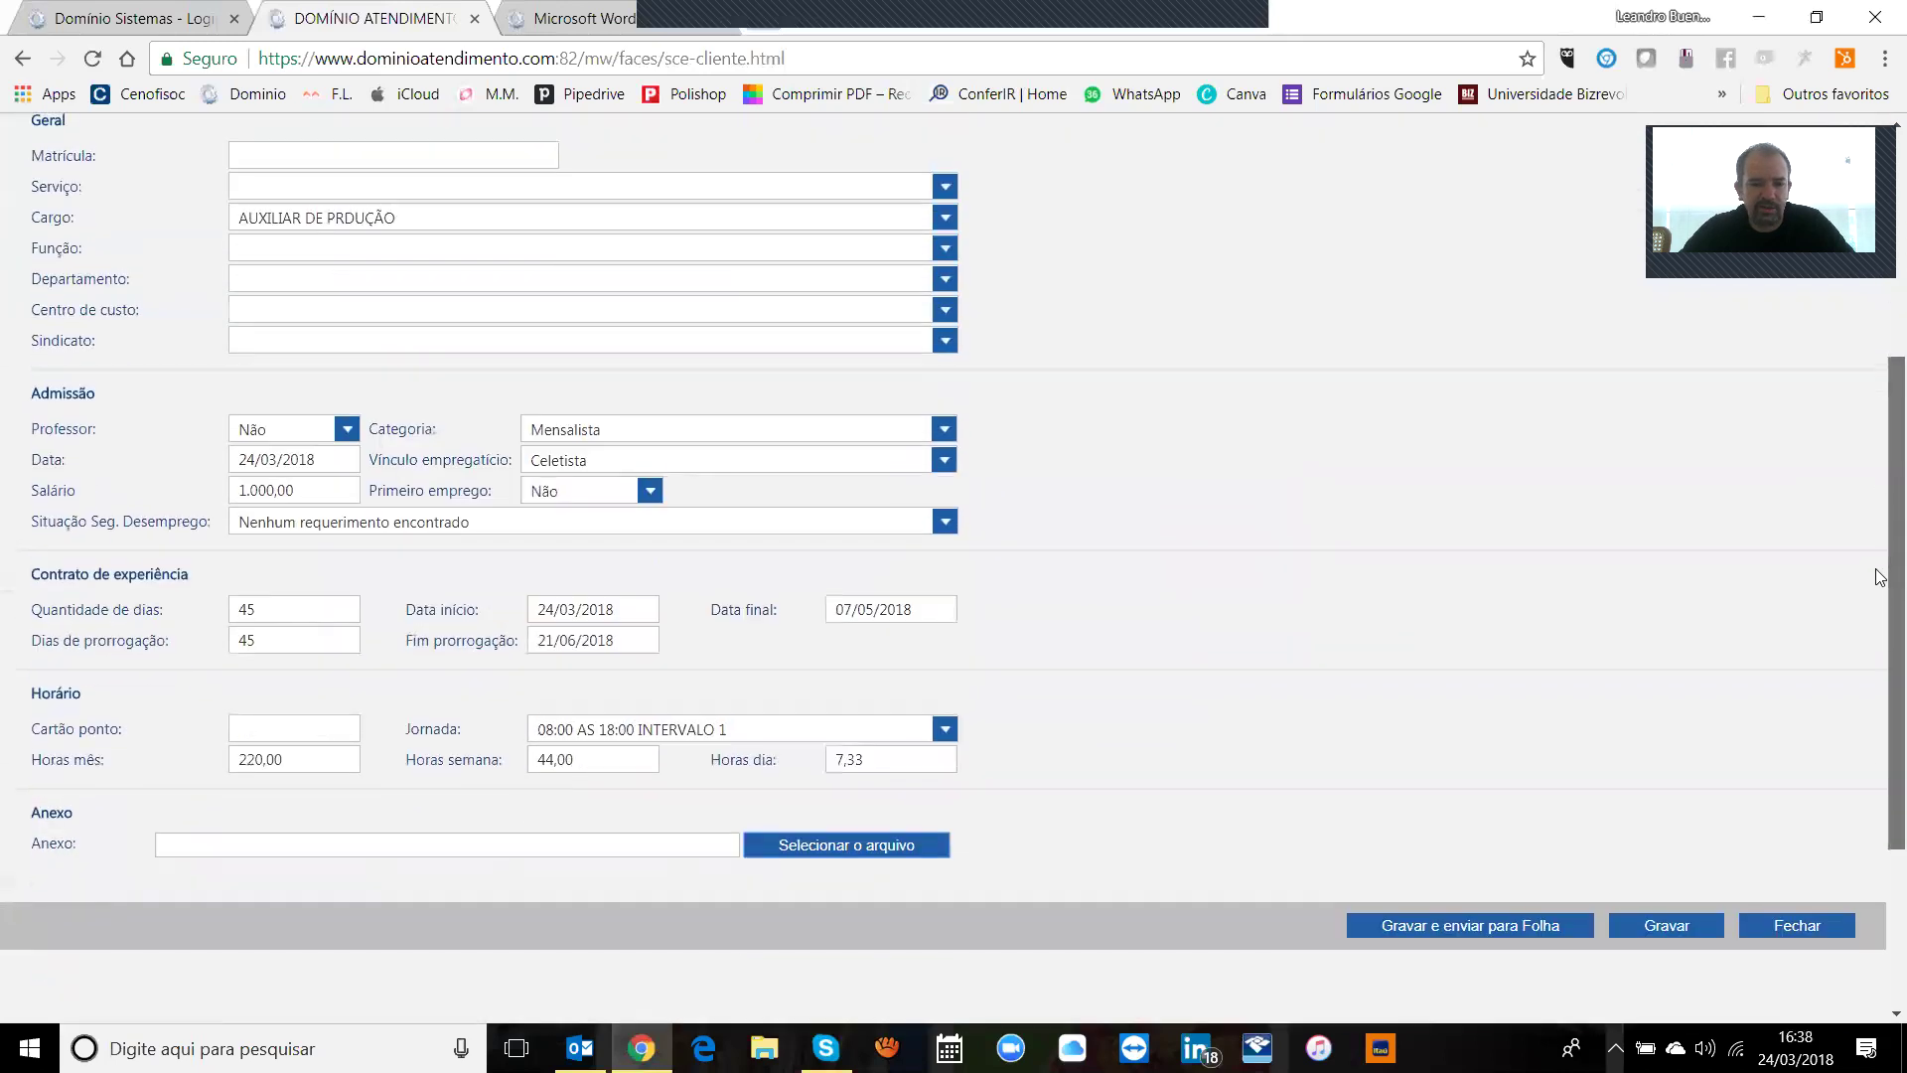
pyautogui.click(837, 845)
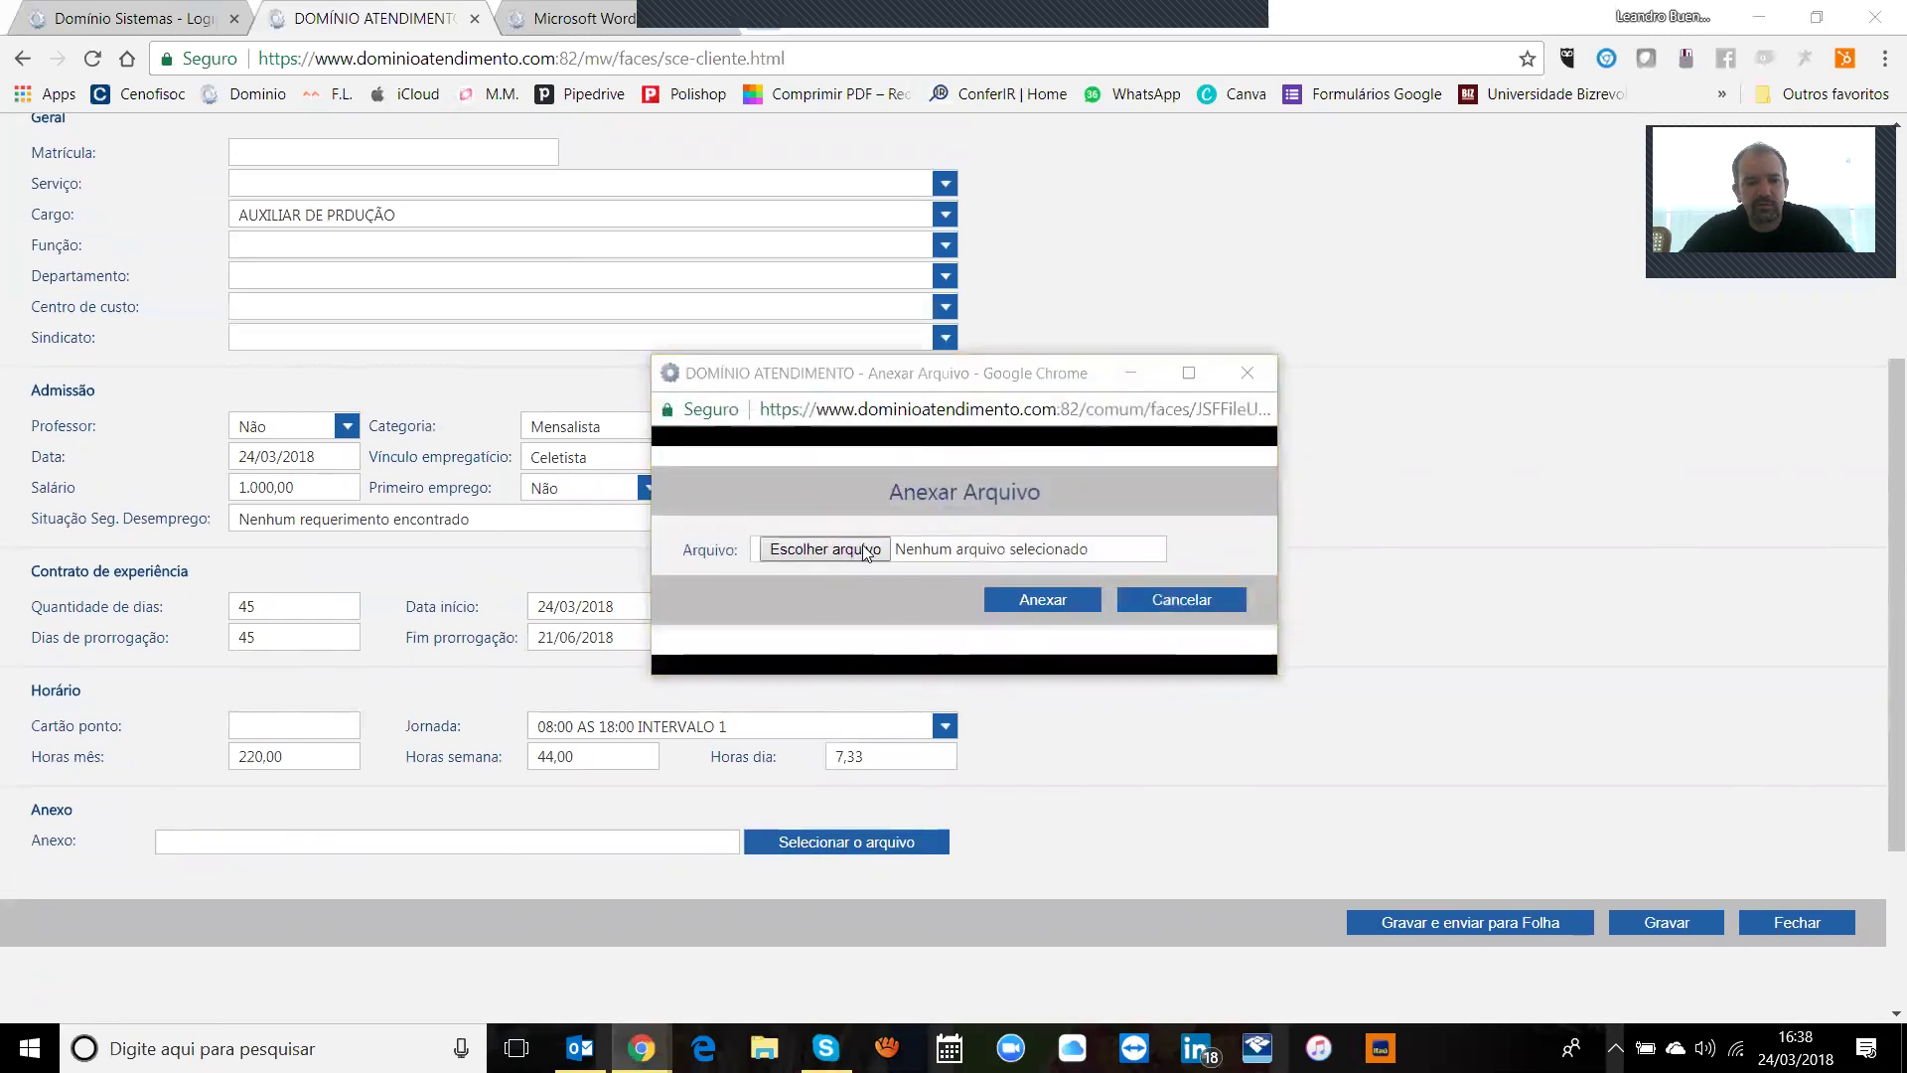
pyautogui.click(863, 548)
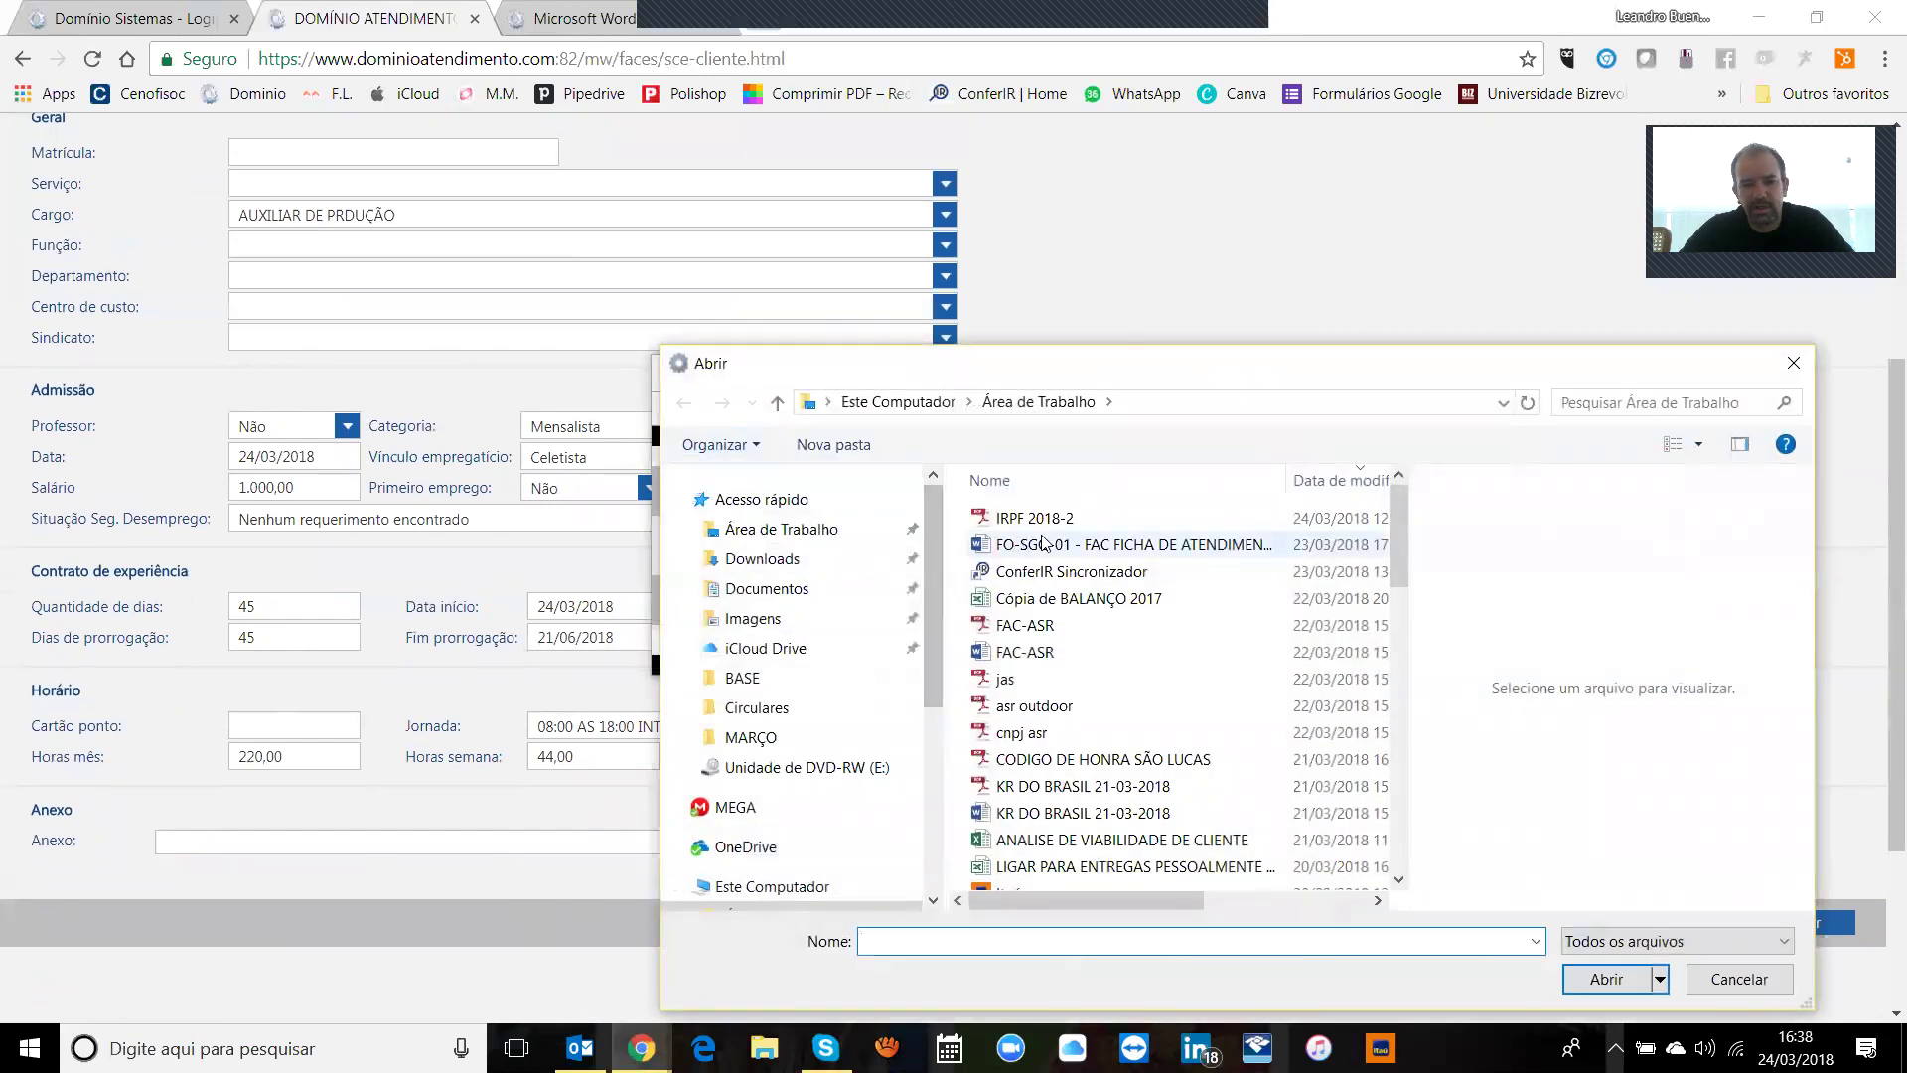
pyautogui.click(1778, 983)
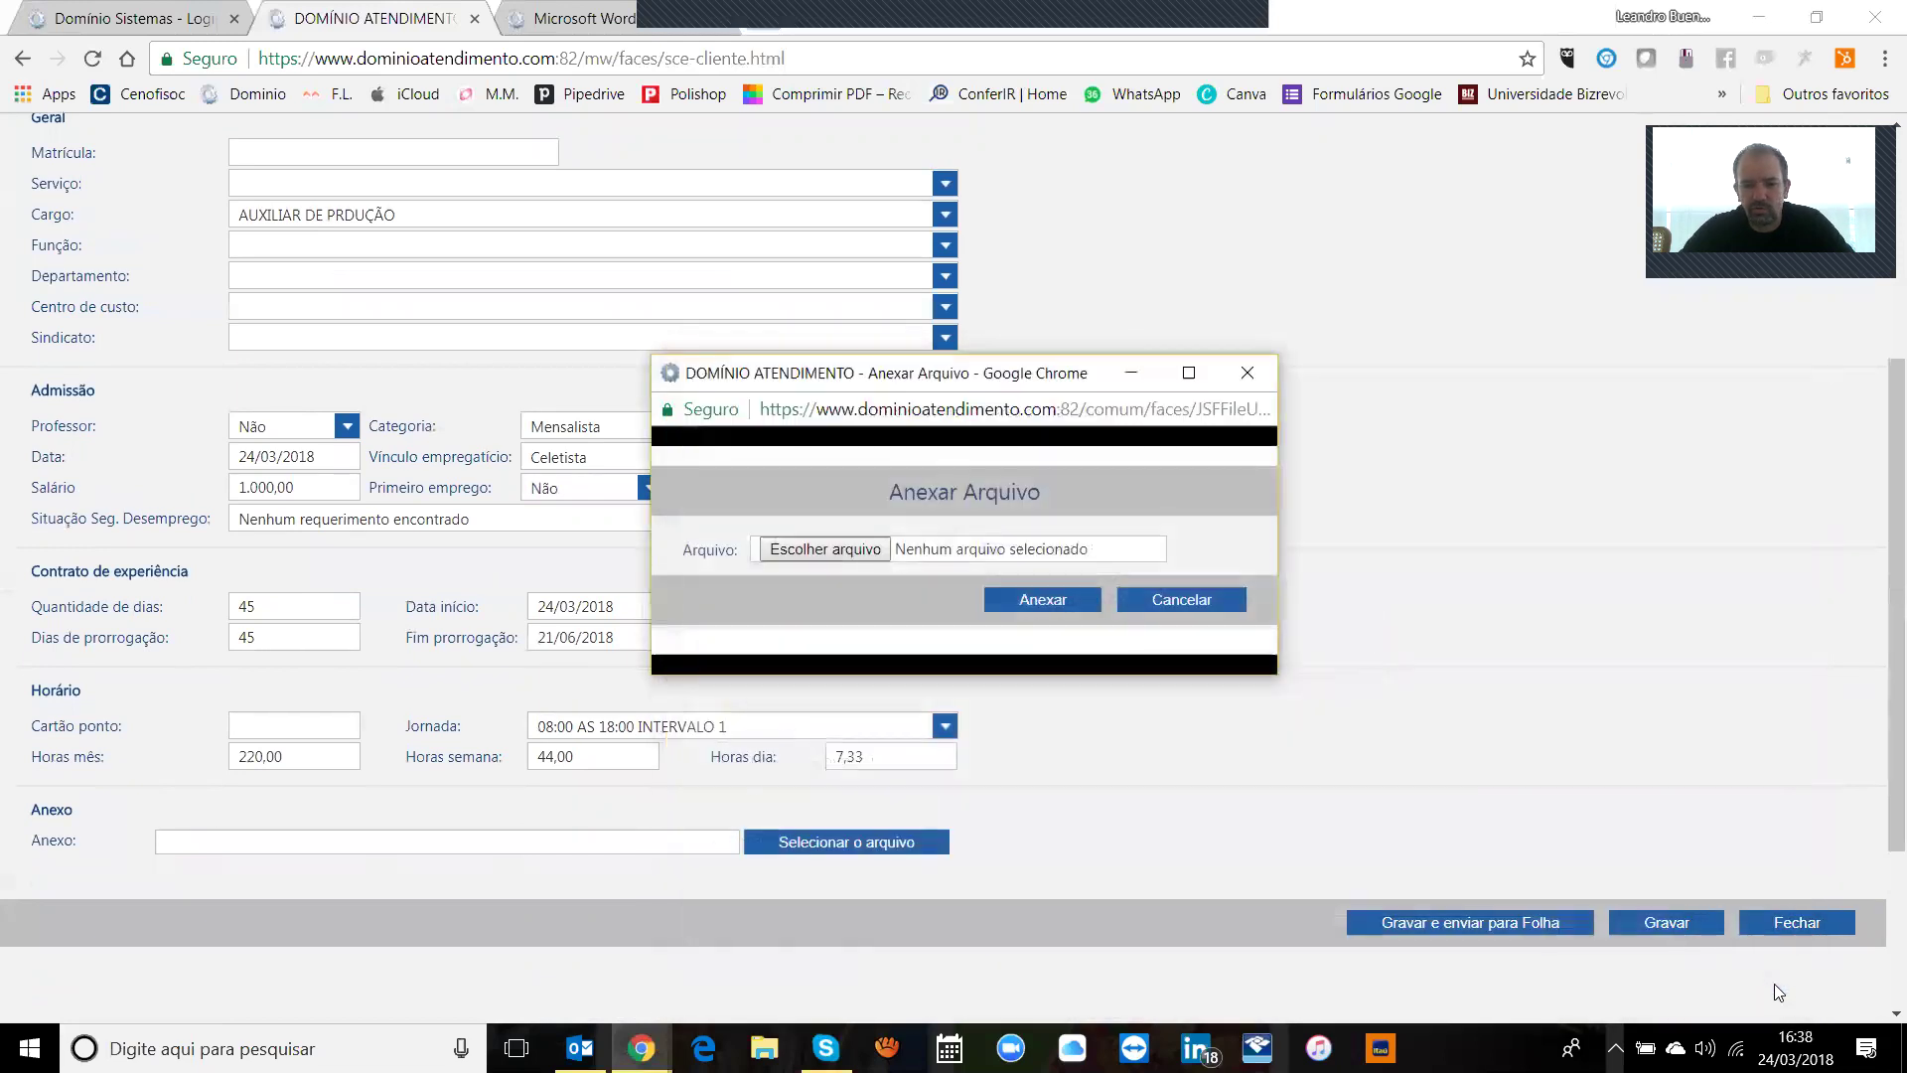
pyautogui.click(1179, 600)
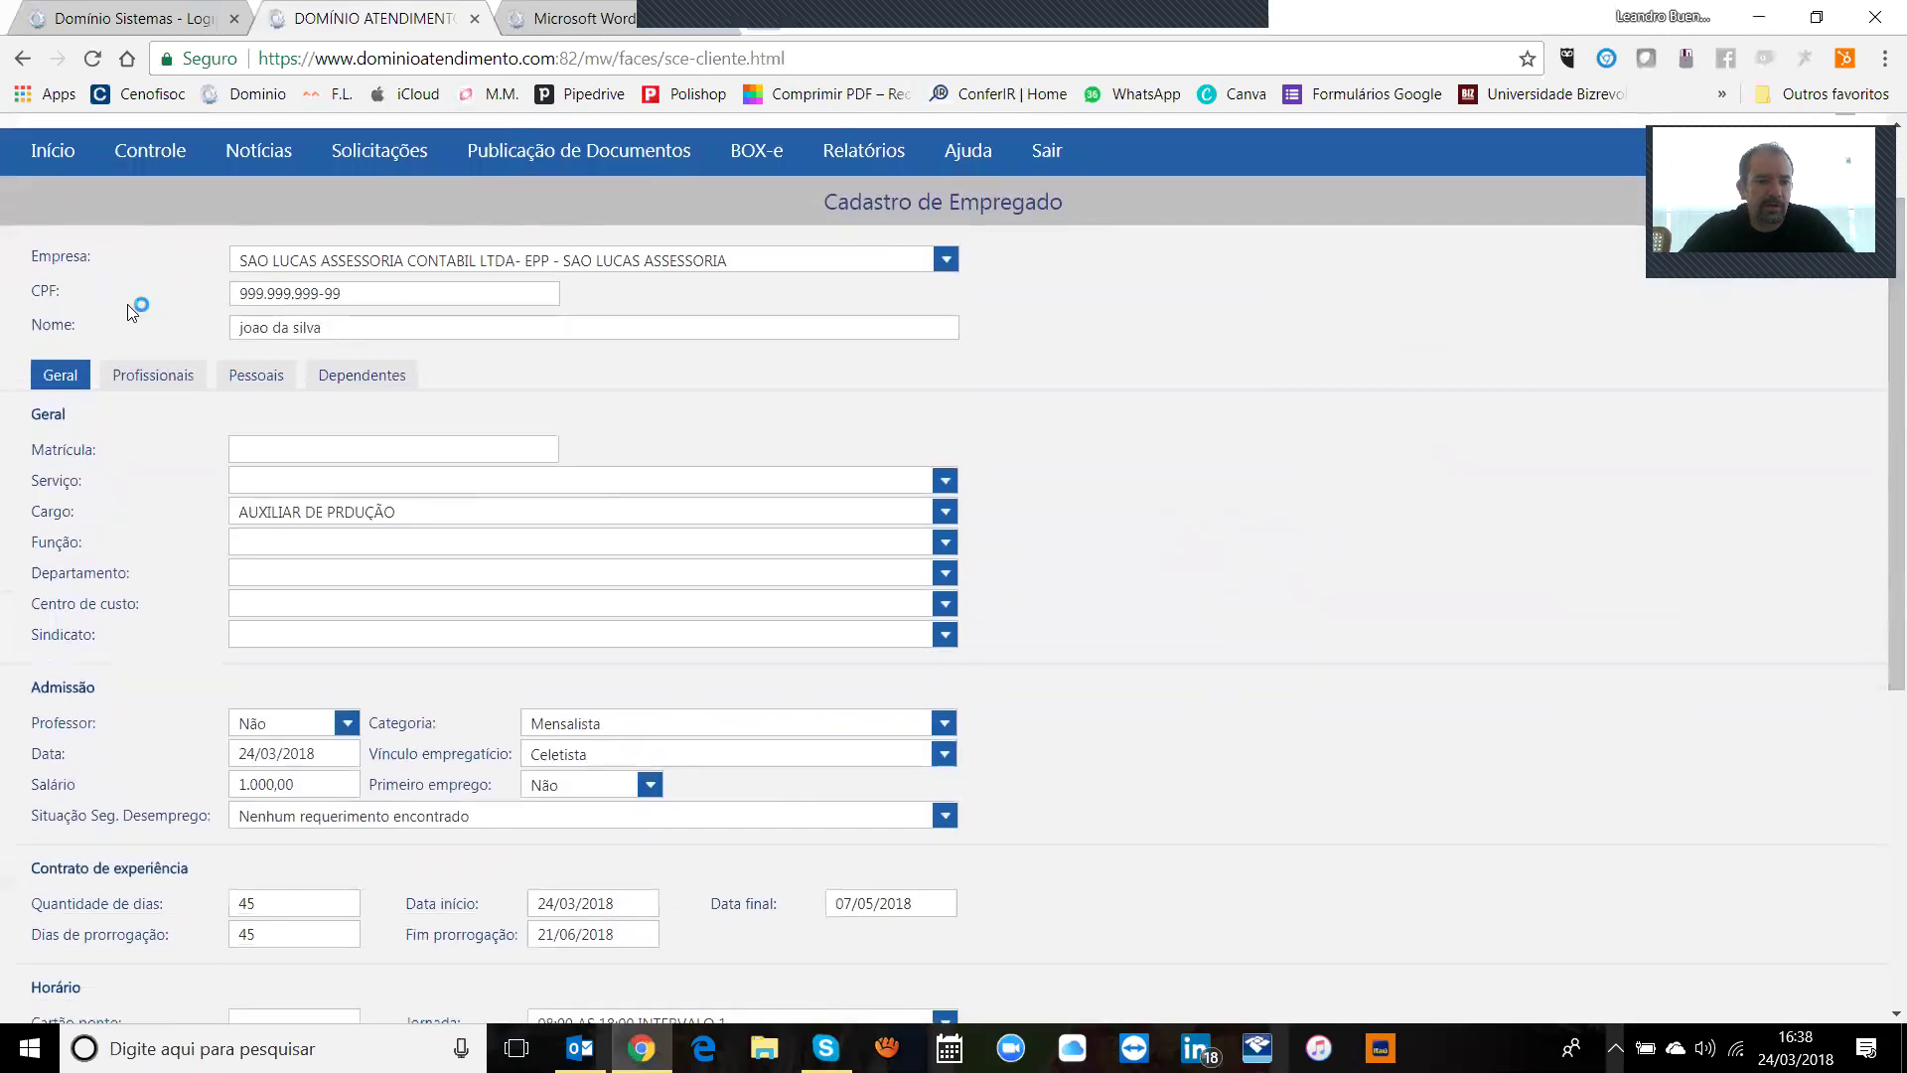
pyautogui.click(144, 384)
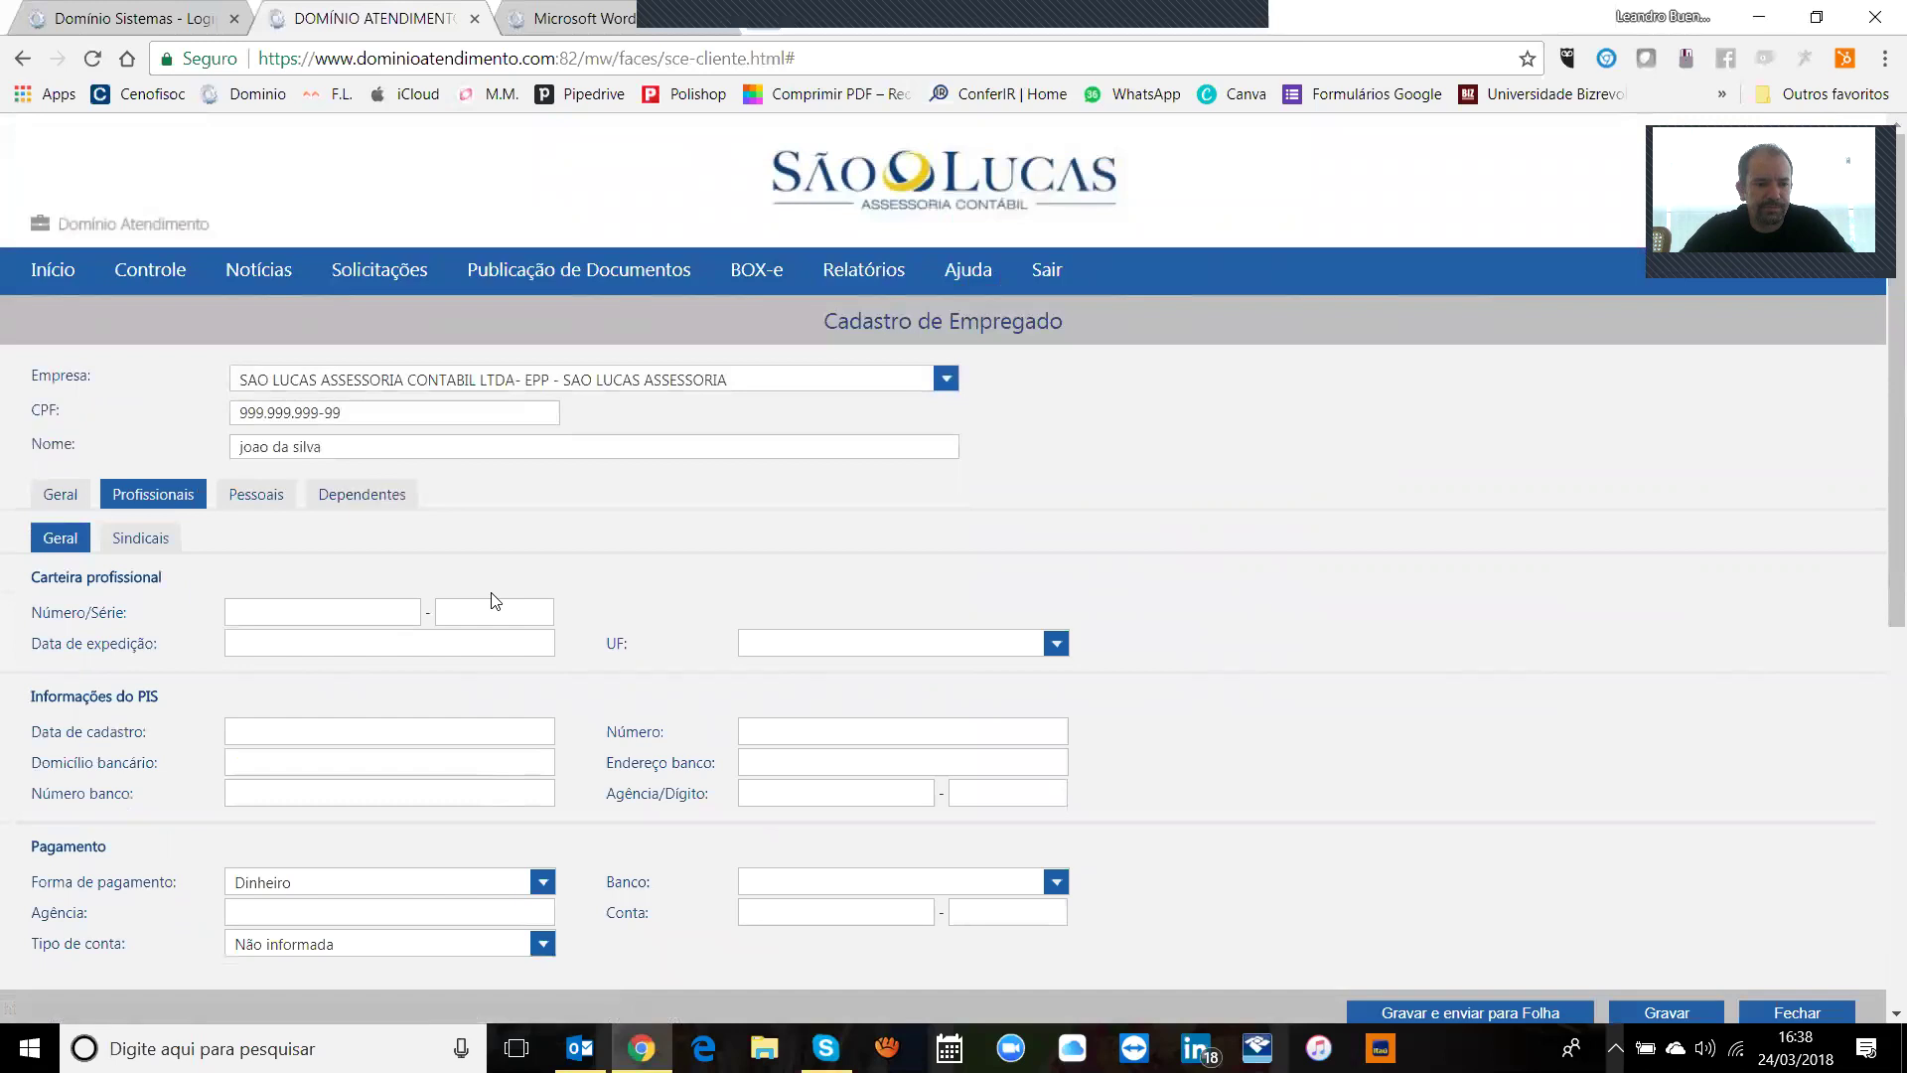
# Step: Set the payment method to Crédito em conta, leaving work card and PIS blank
pyautogui.click(354, 622)
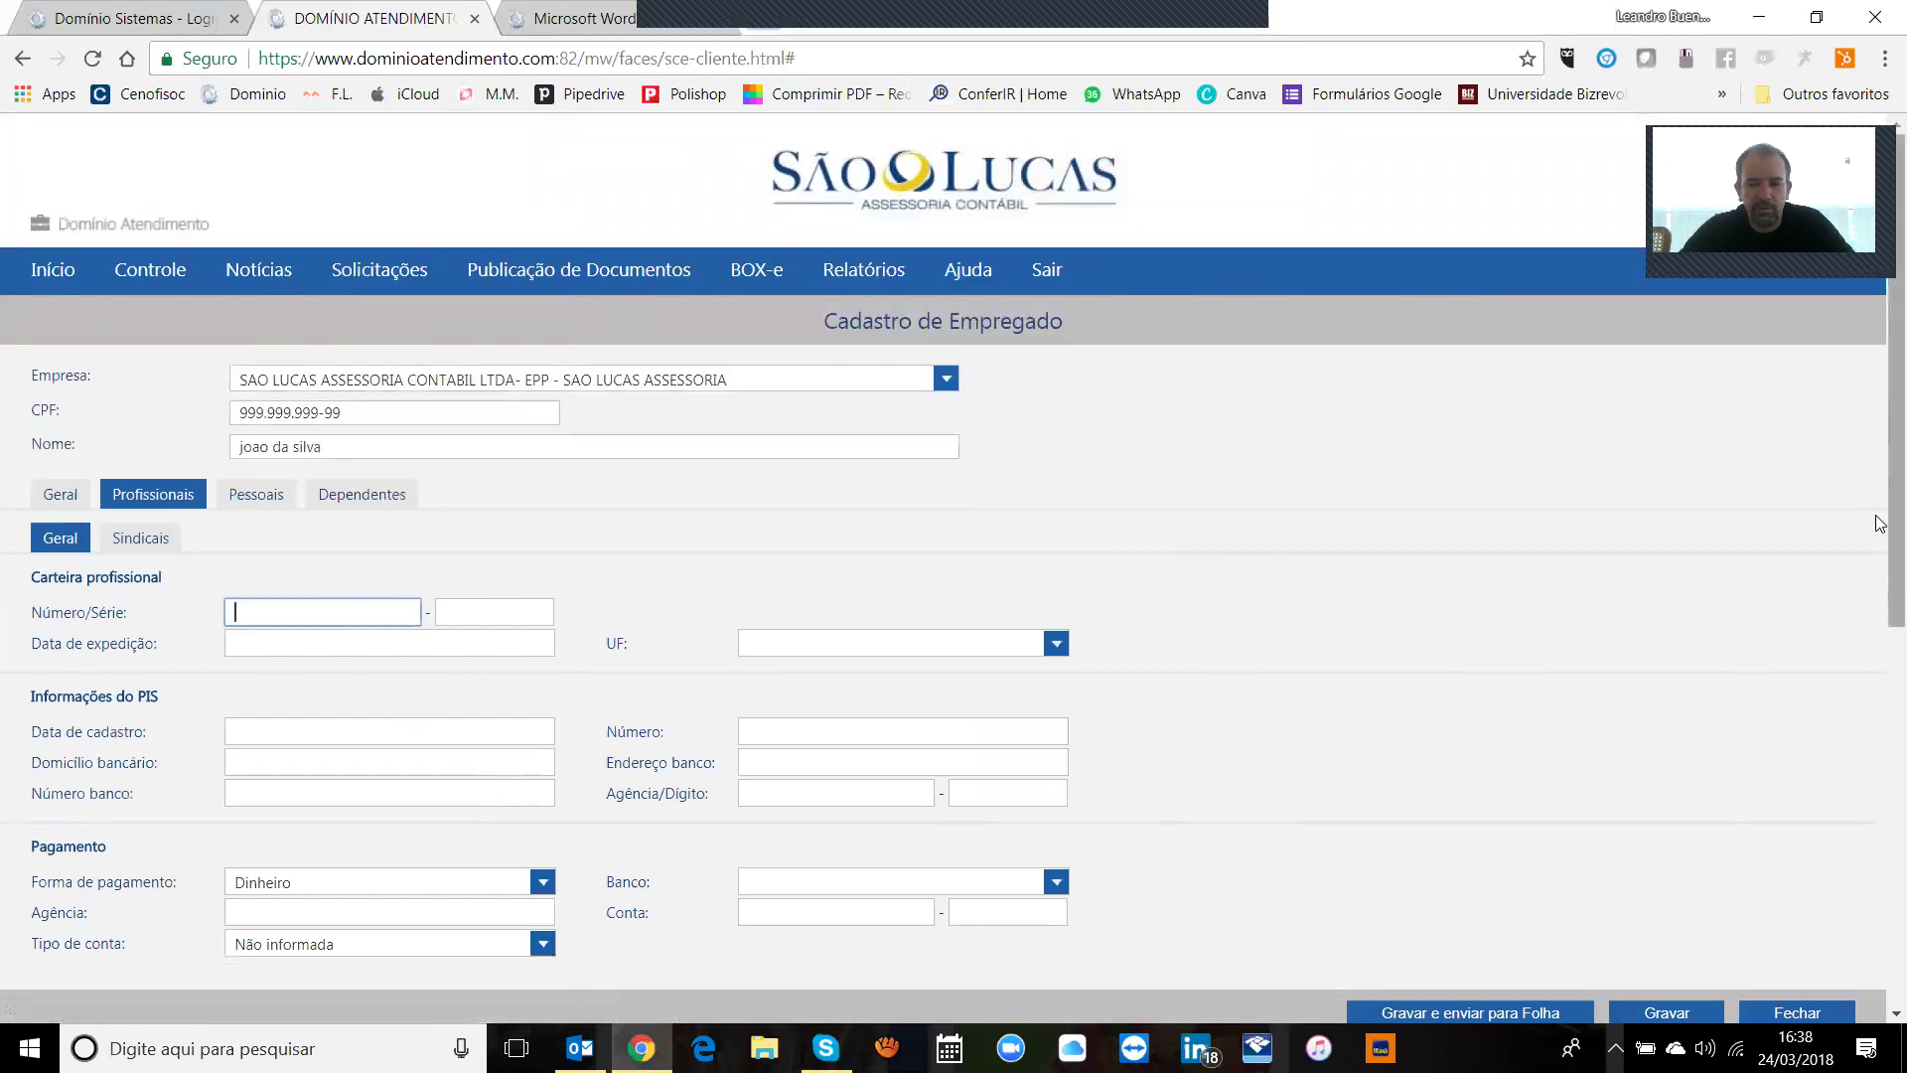
pyautogui.scroll(-2, 1877, 536)
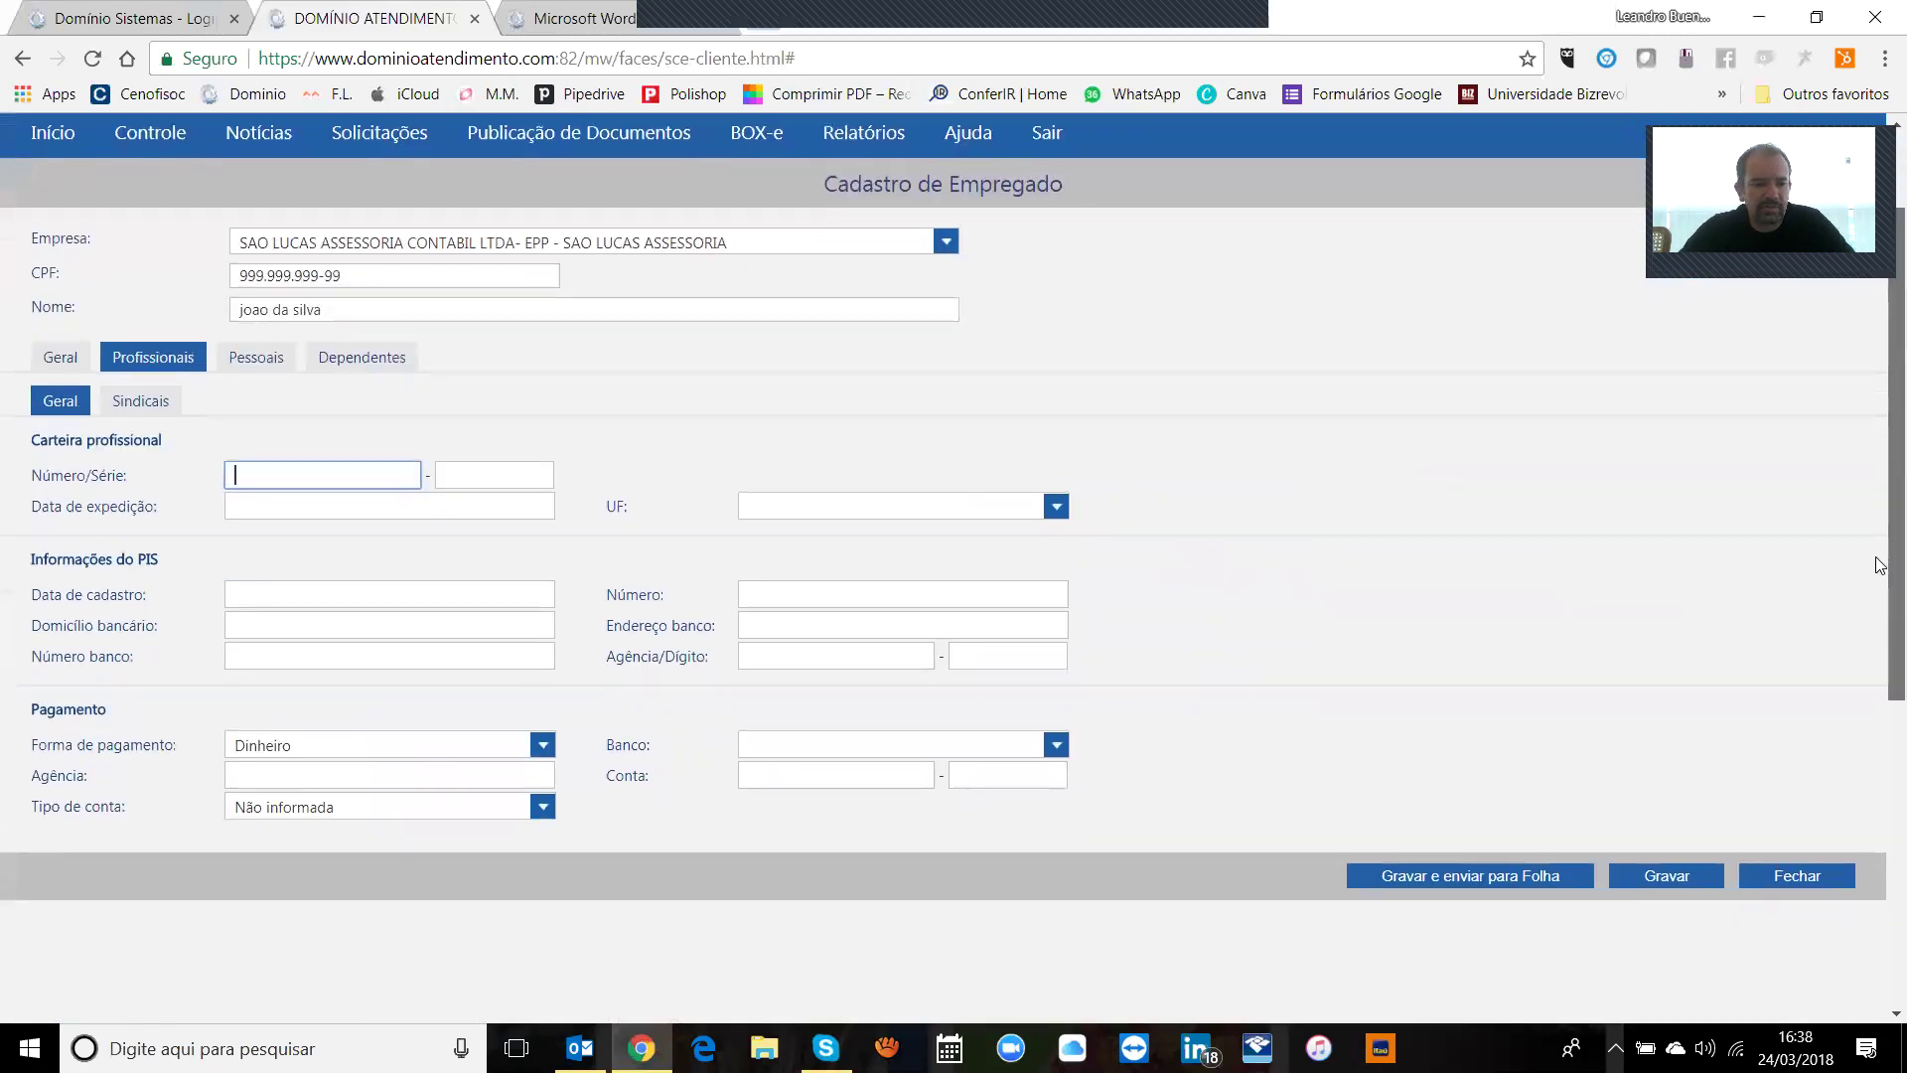
pyautogui.scroll(-1, 1877, 571)
pyautogui.click(500, 675)
pyautogui.click(360, 736)
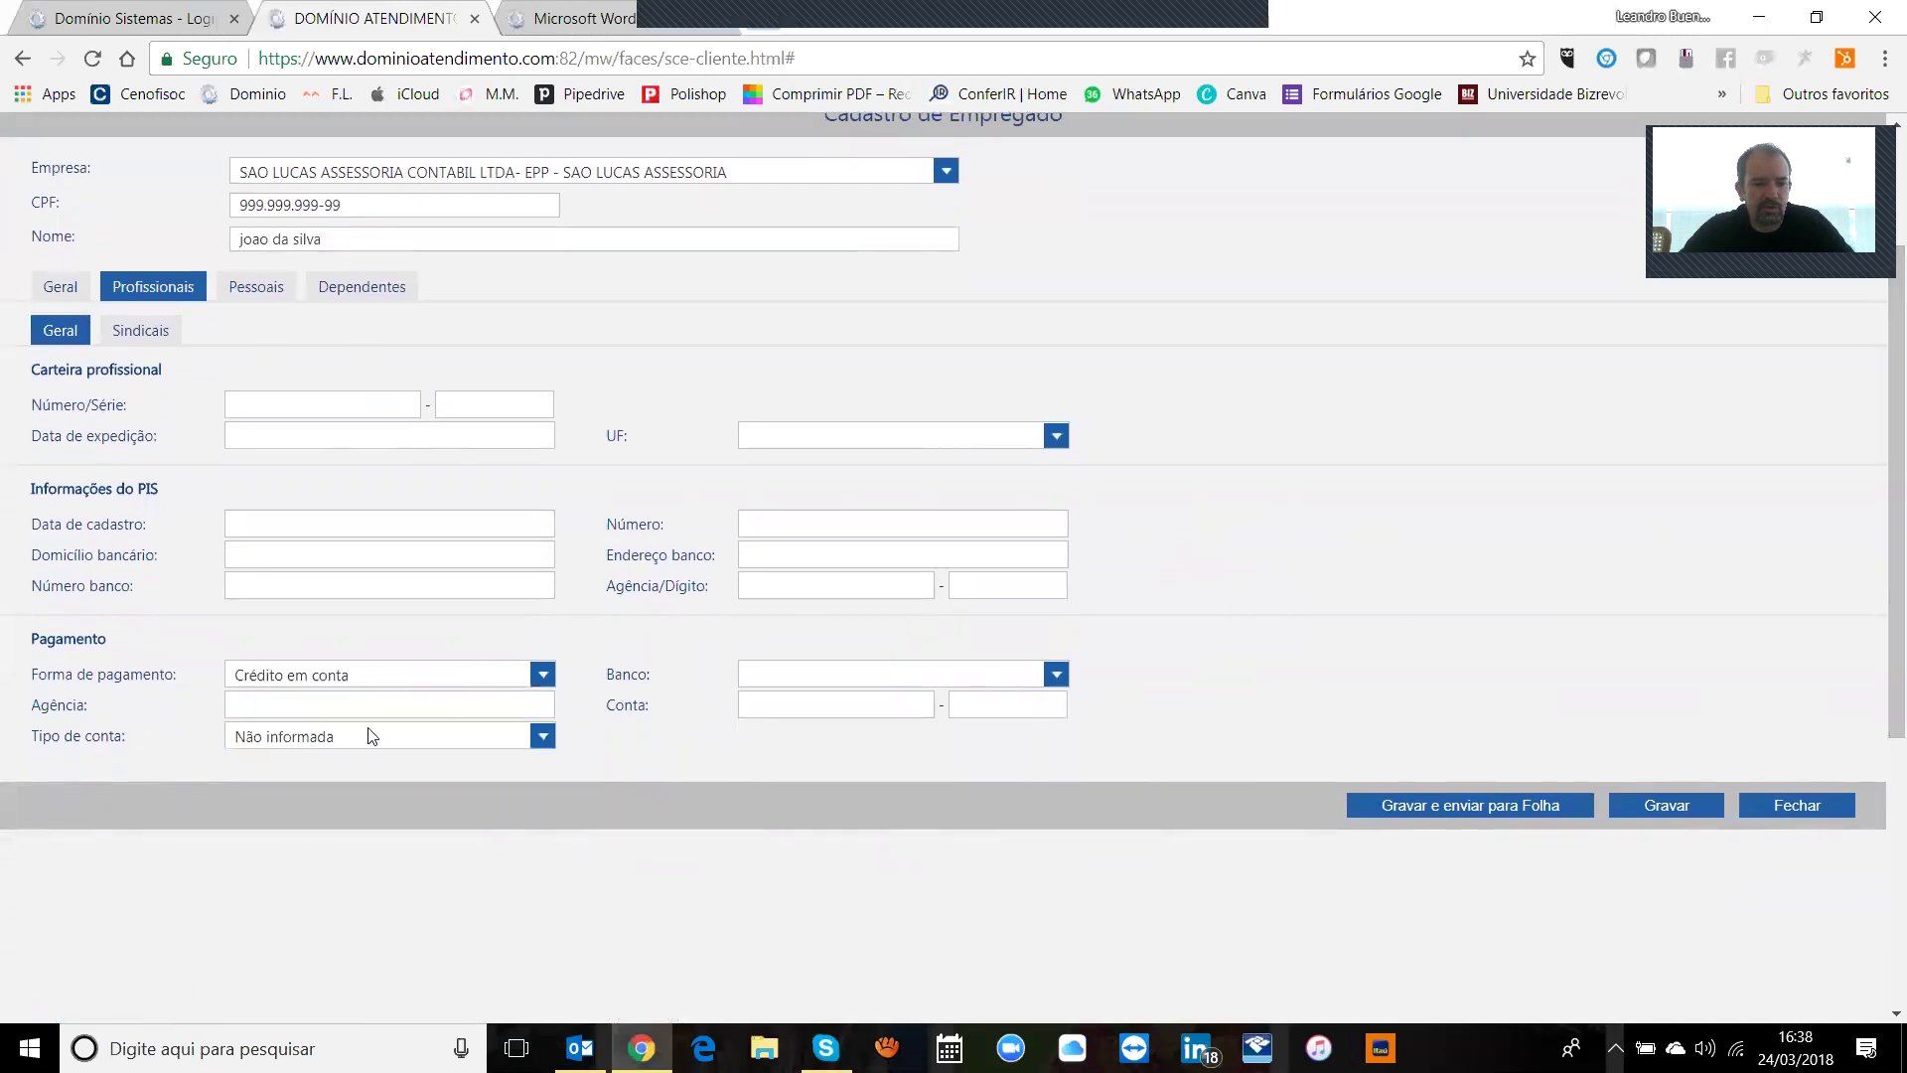
pyautogui.click(459, 674)
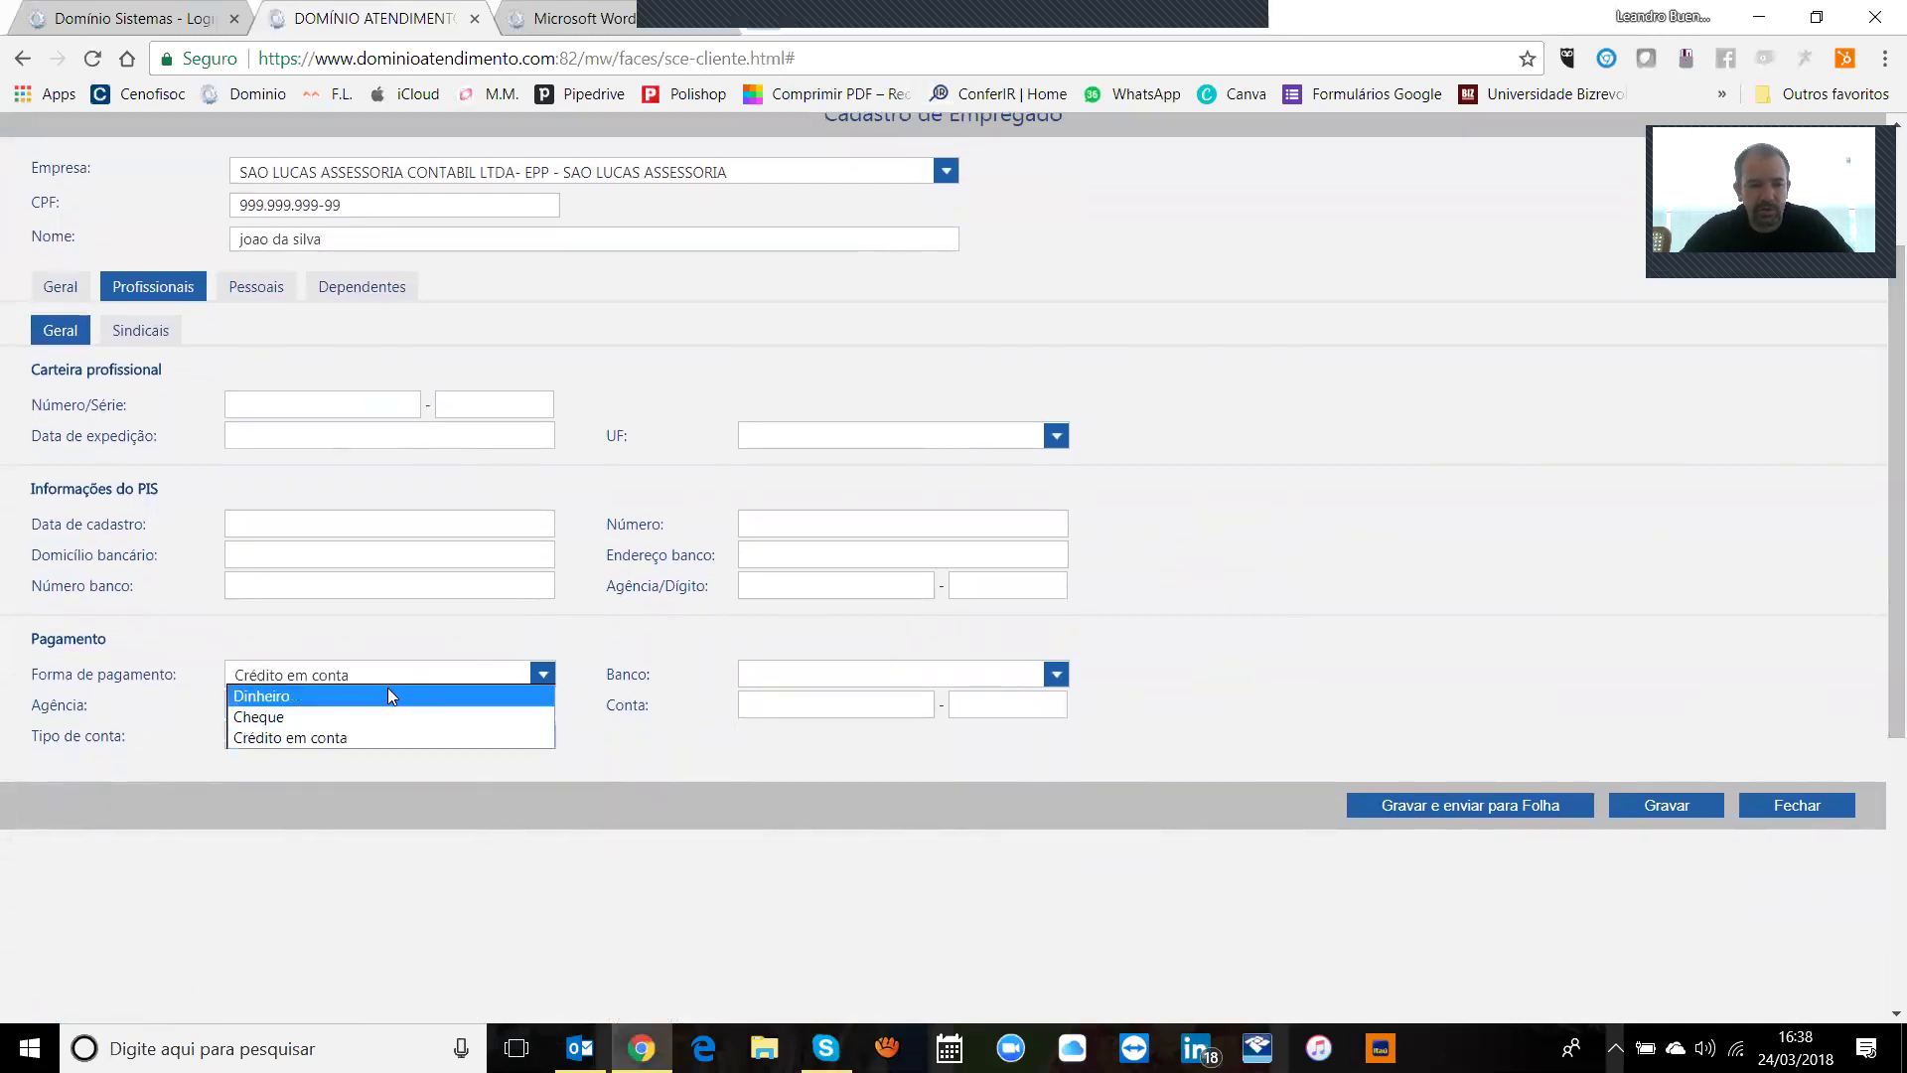
pyautogui.click(392, 738)
pyautogui.click(310, 527)
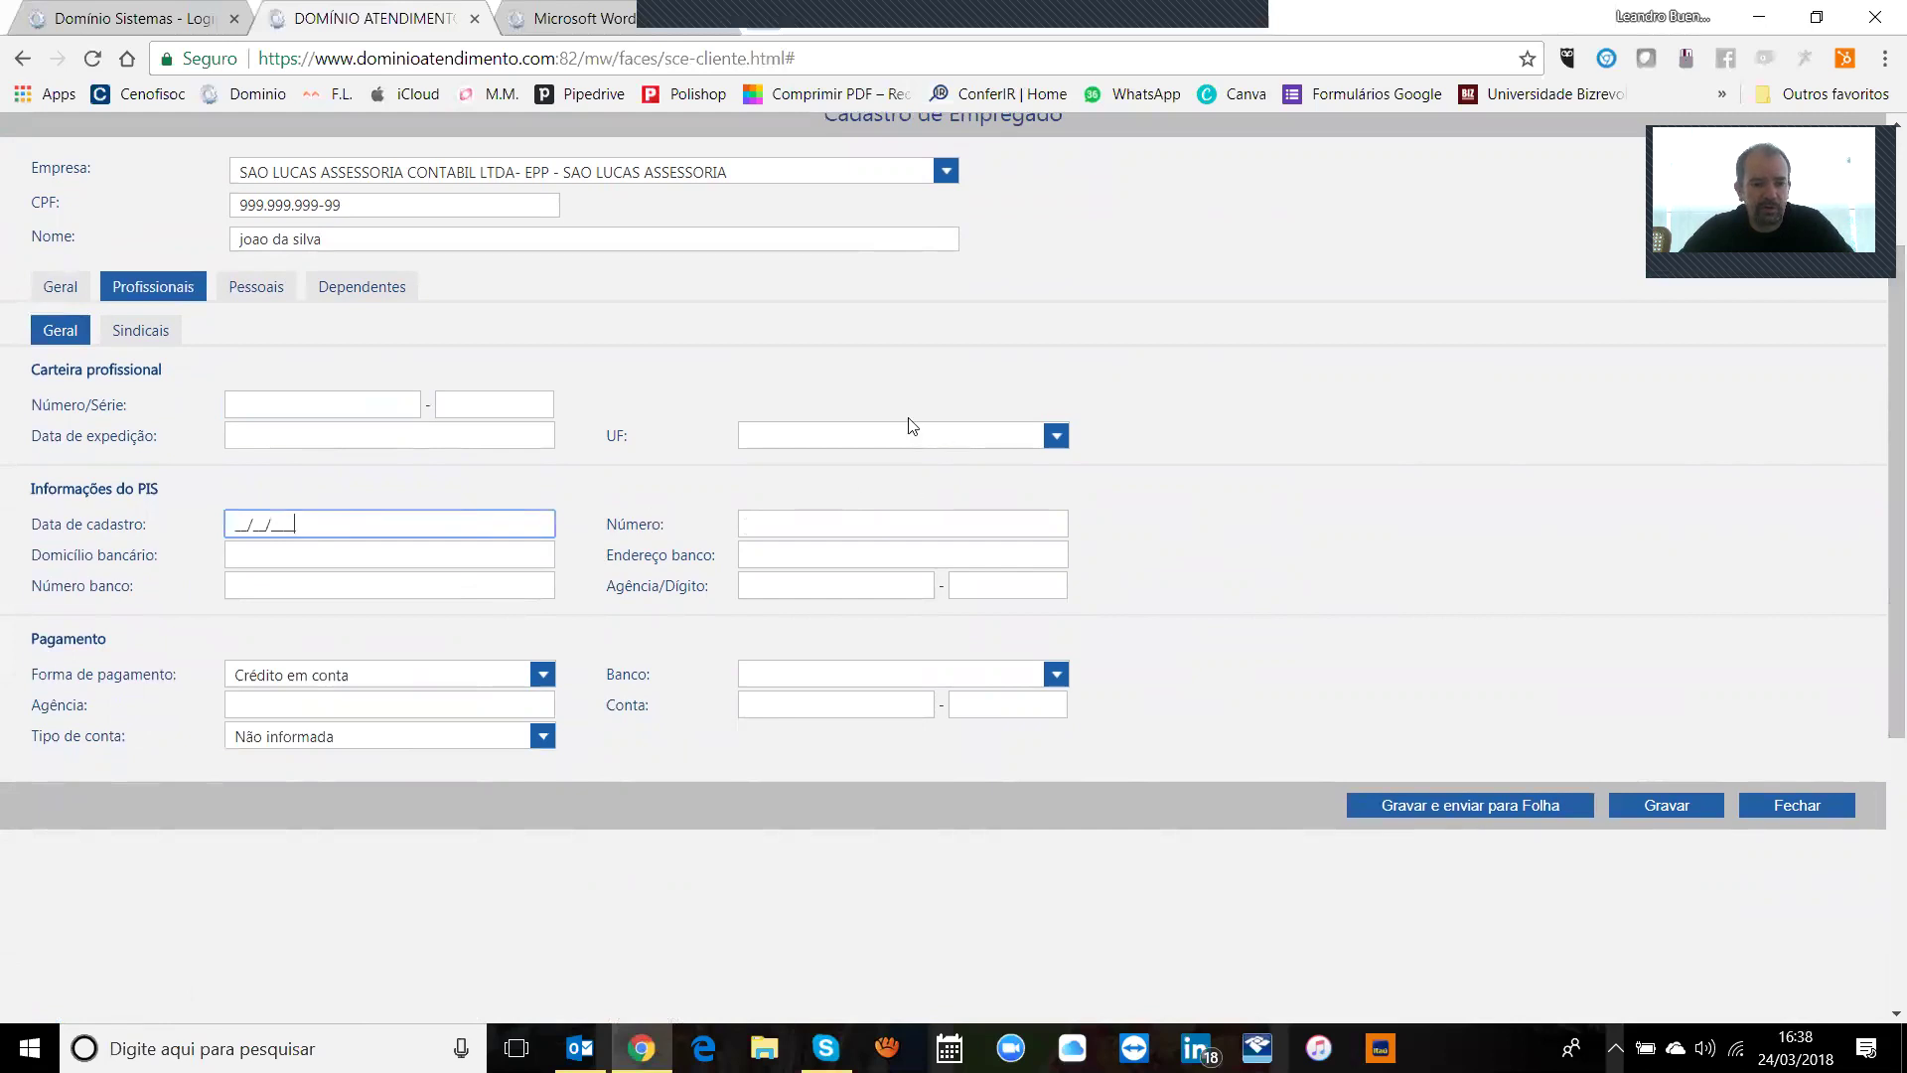
# Step: In the union details, keep unionised and union contribution both set to Não
pyautogui.click(157, 333)
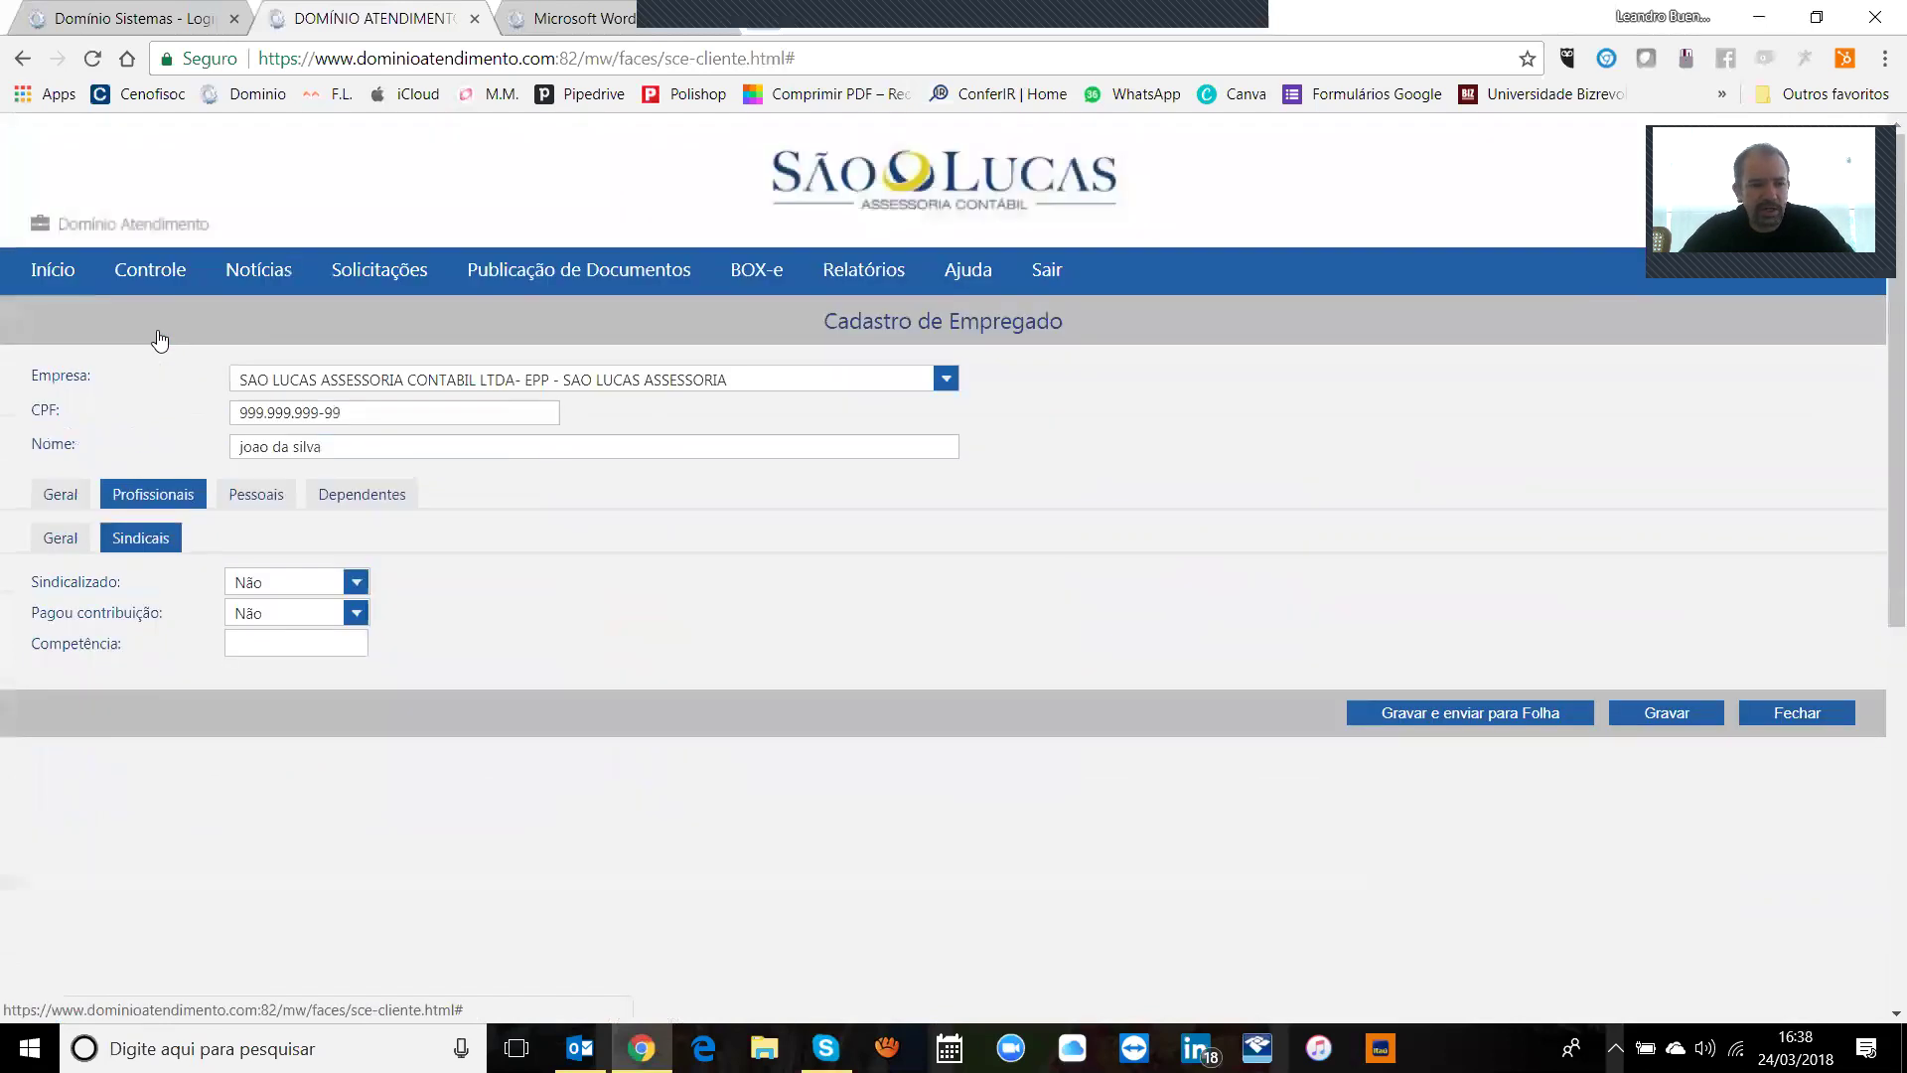
pyautogui.click(328, 582)
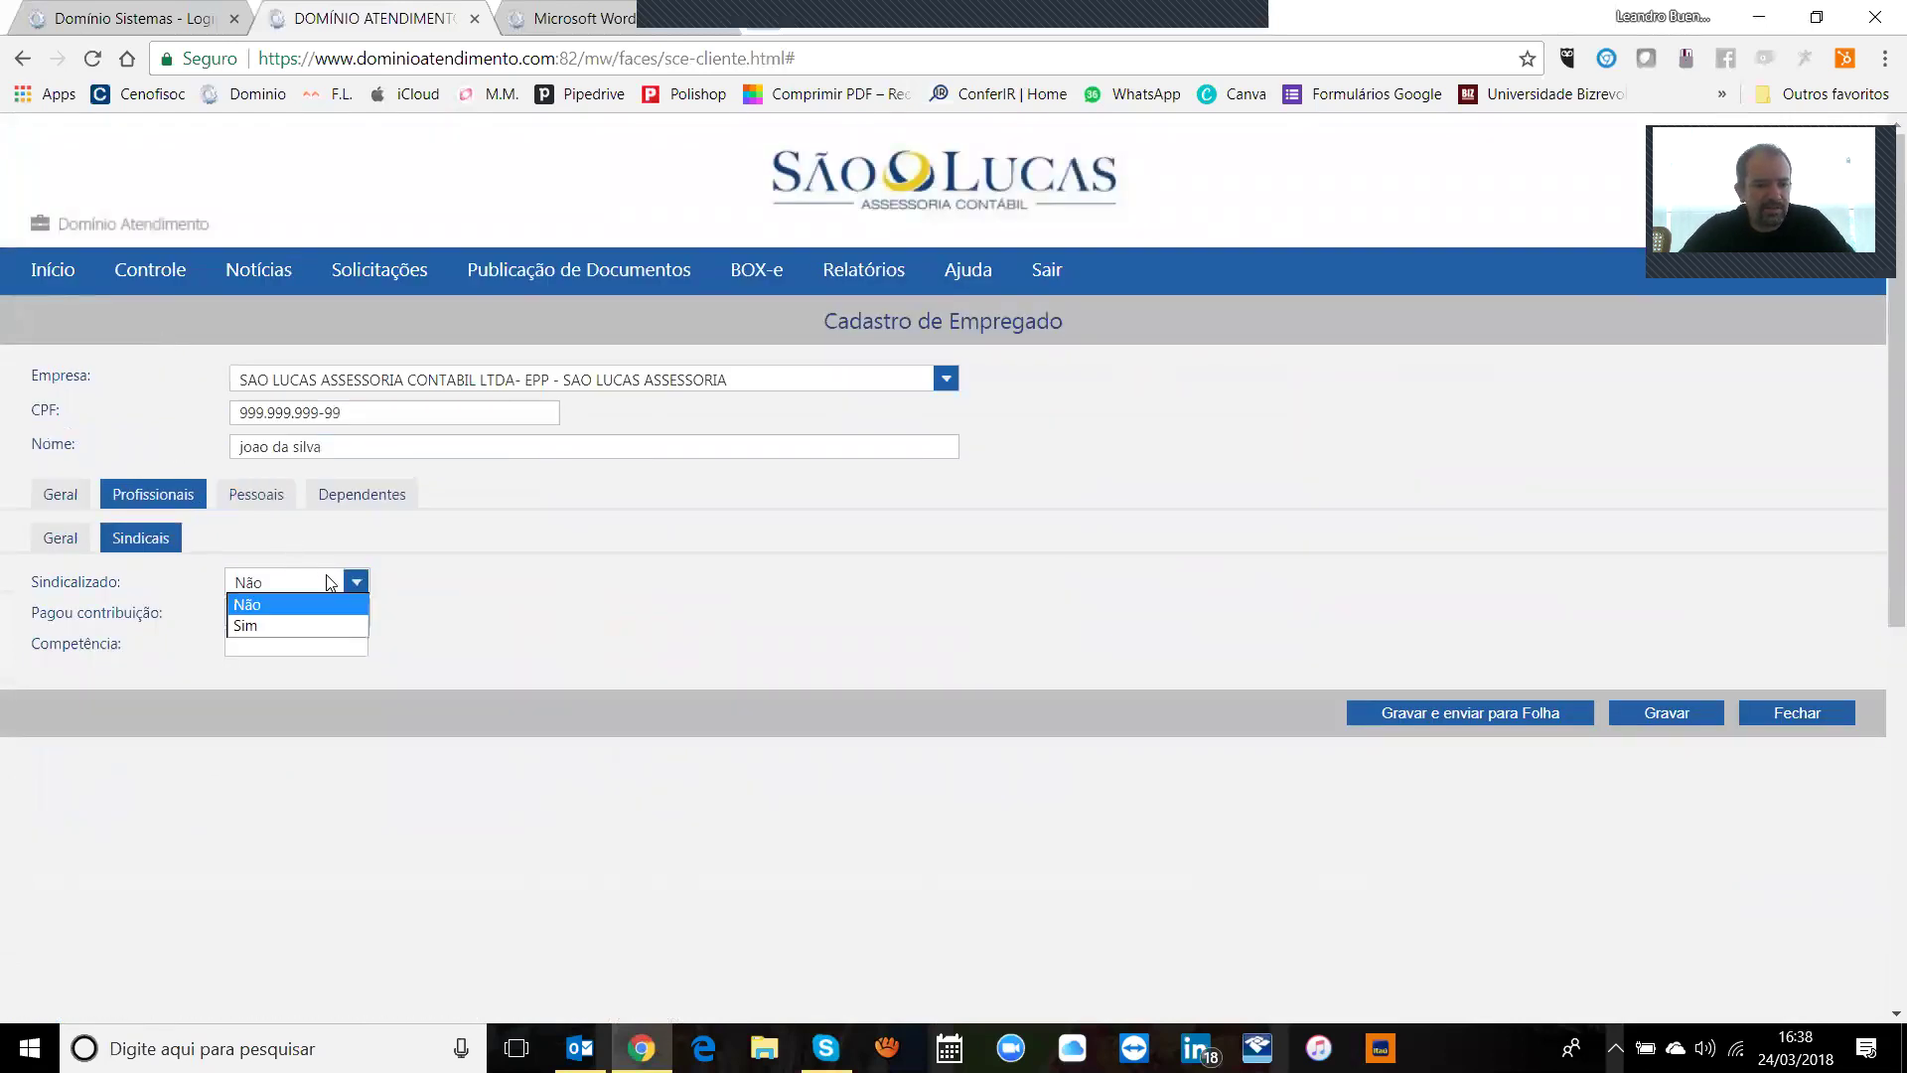
pyautogui.click(328, 582)
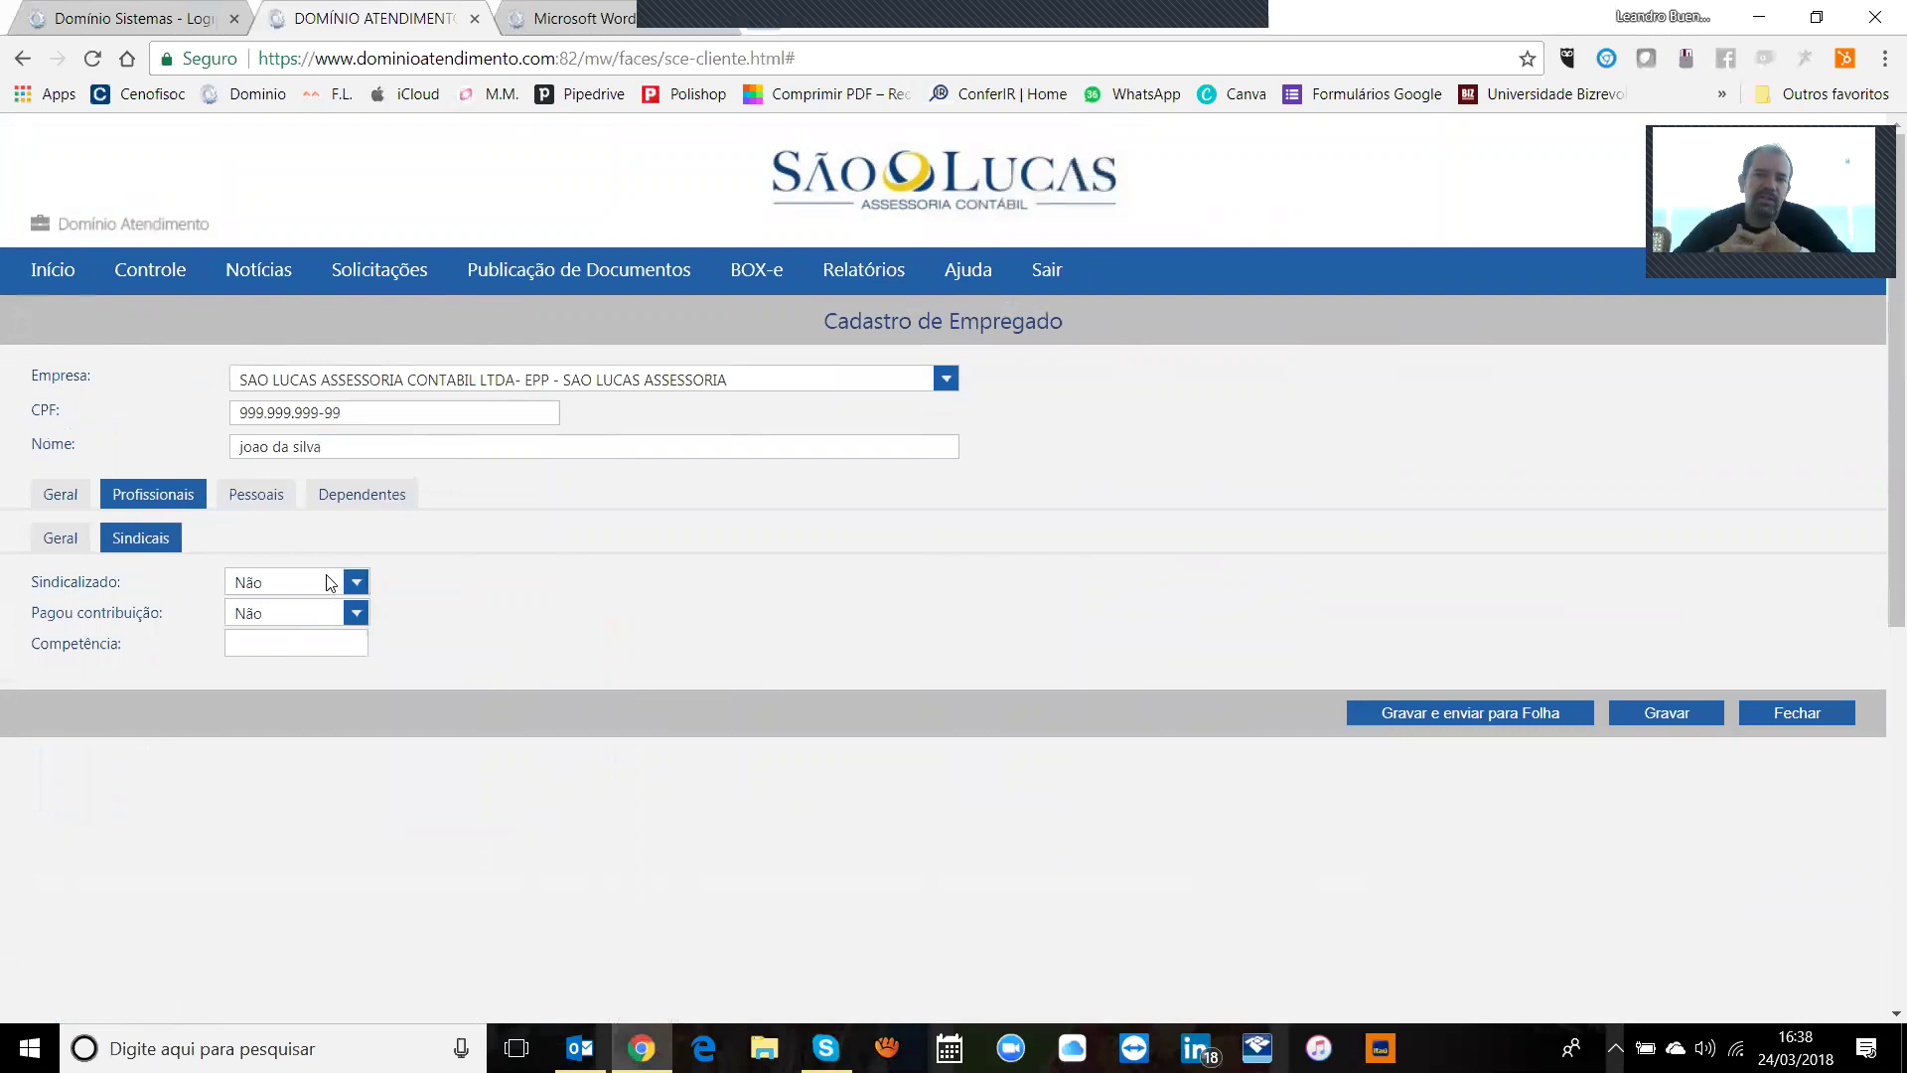
pyautogui.click(329, 582)
pyautogui.click(329, 582)
pyautogui.click(348, 613)
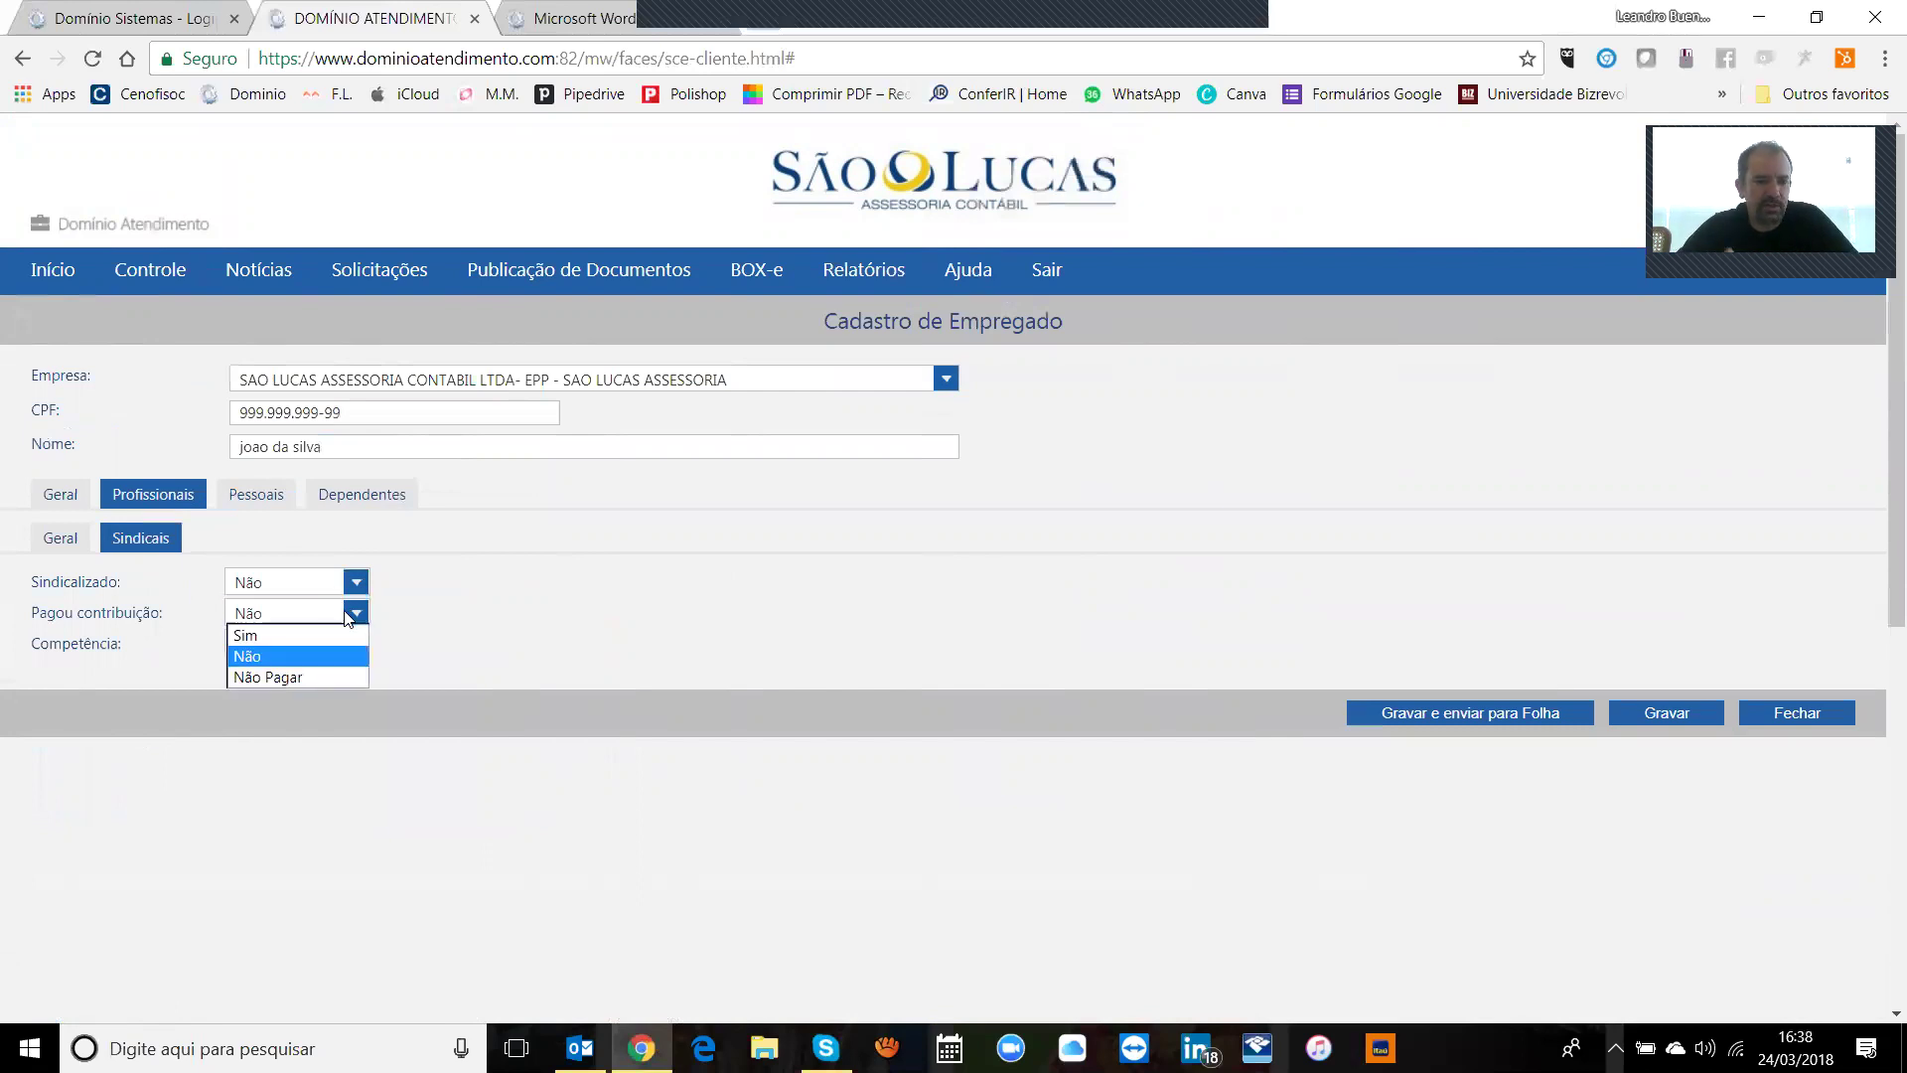
pyautogui.click(349, 620)
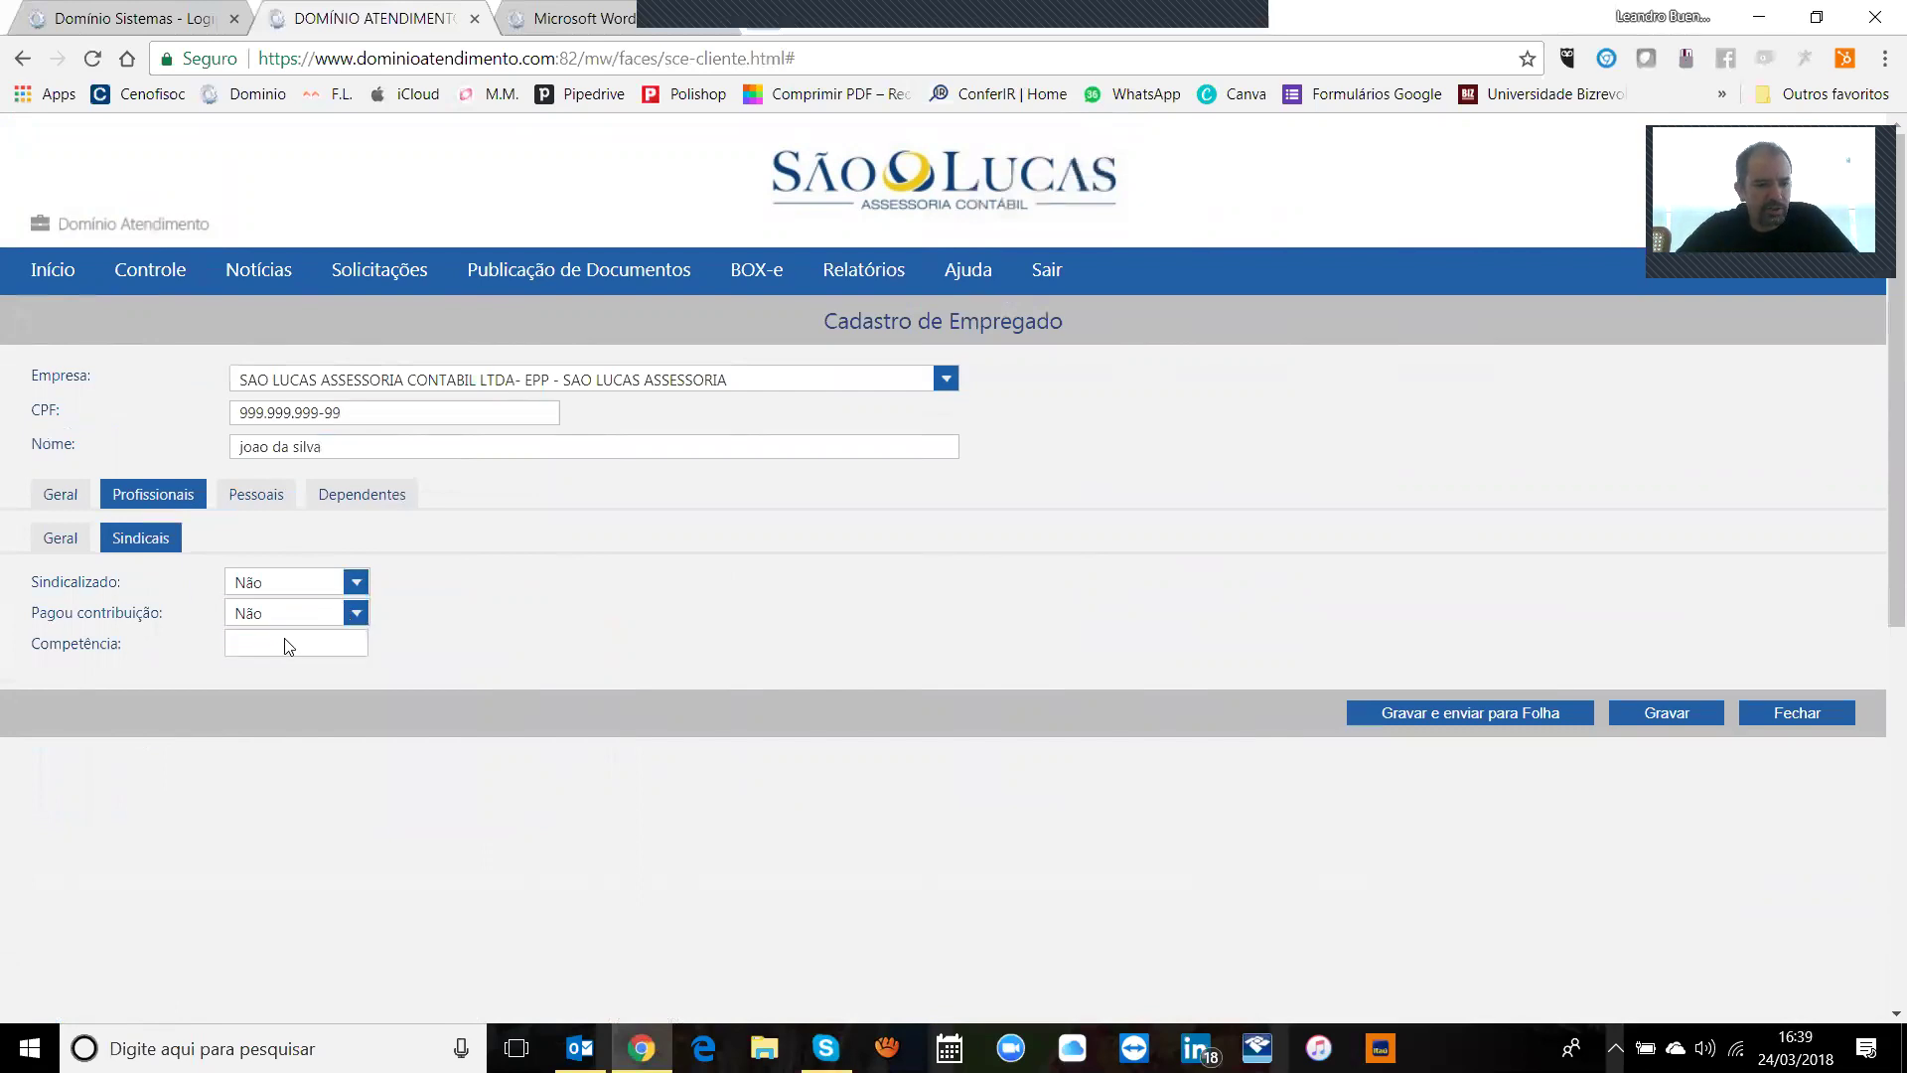
# Step: Navigate back to the Pessoais section to show the Endereço fields
pyautogui.click(257, 504)
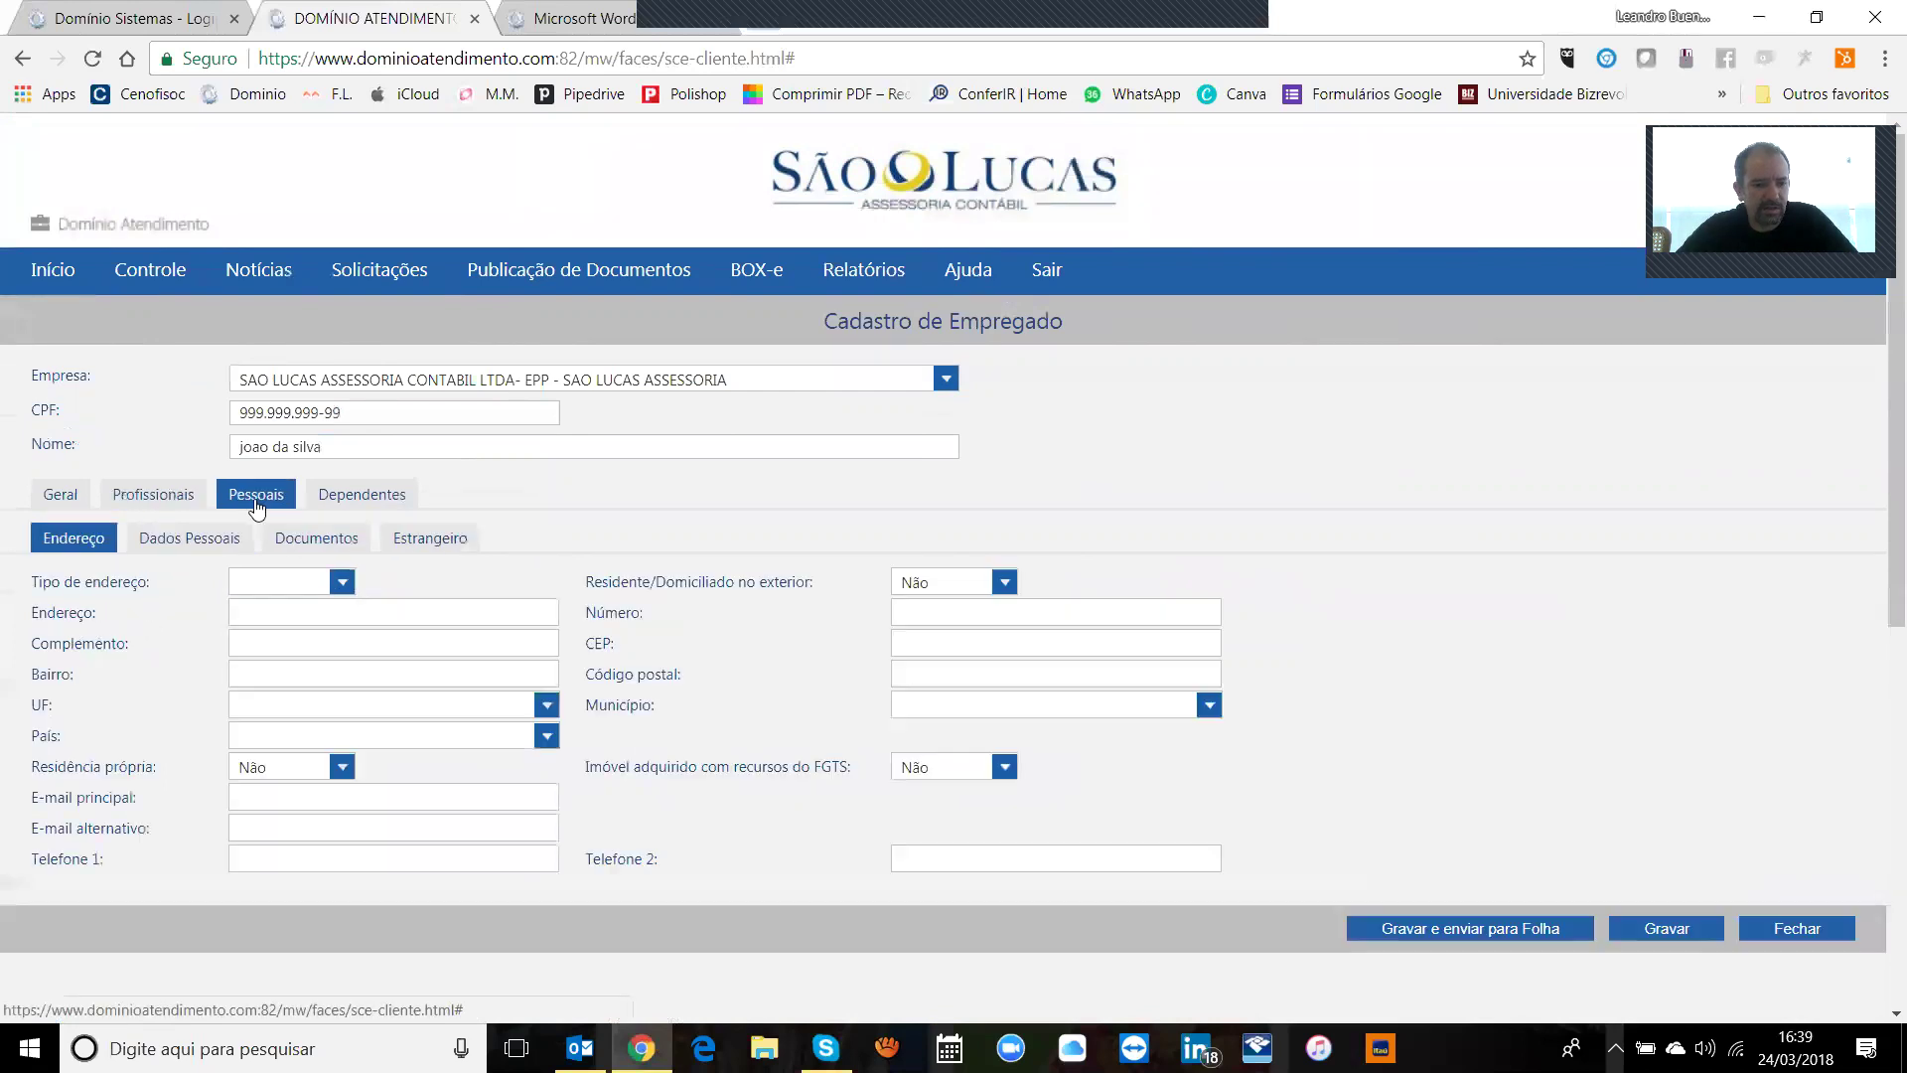
pyautogui.click(151, 494)
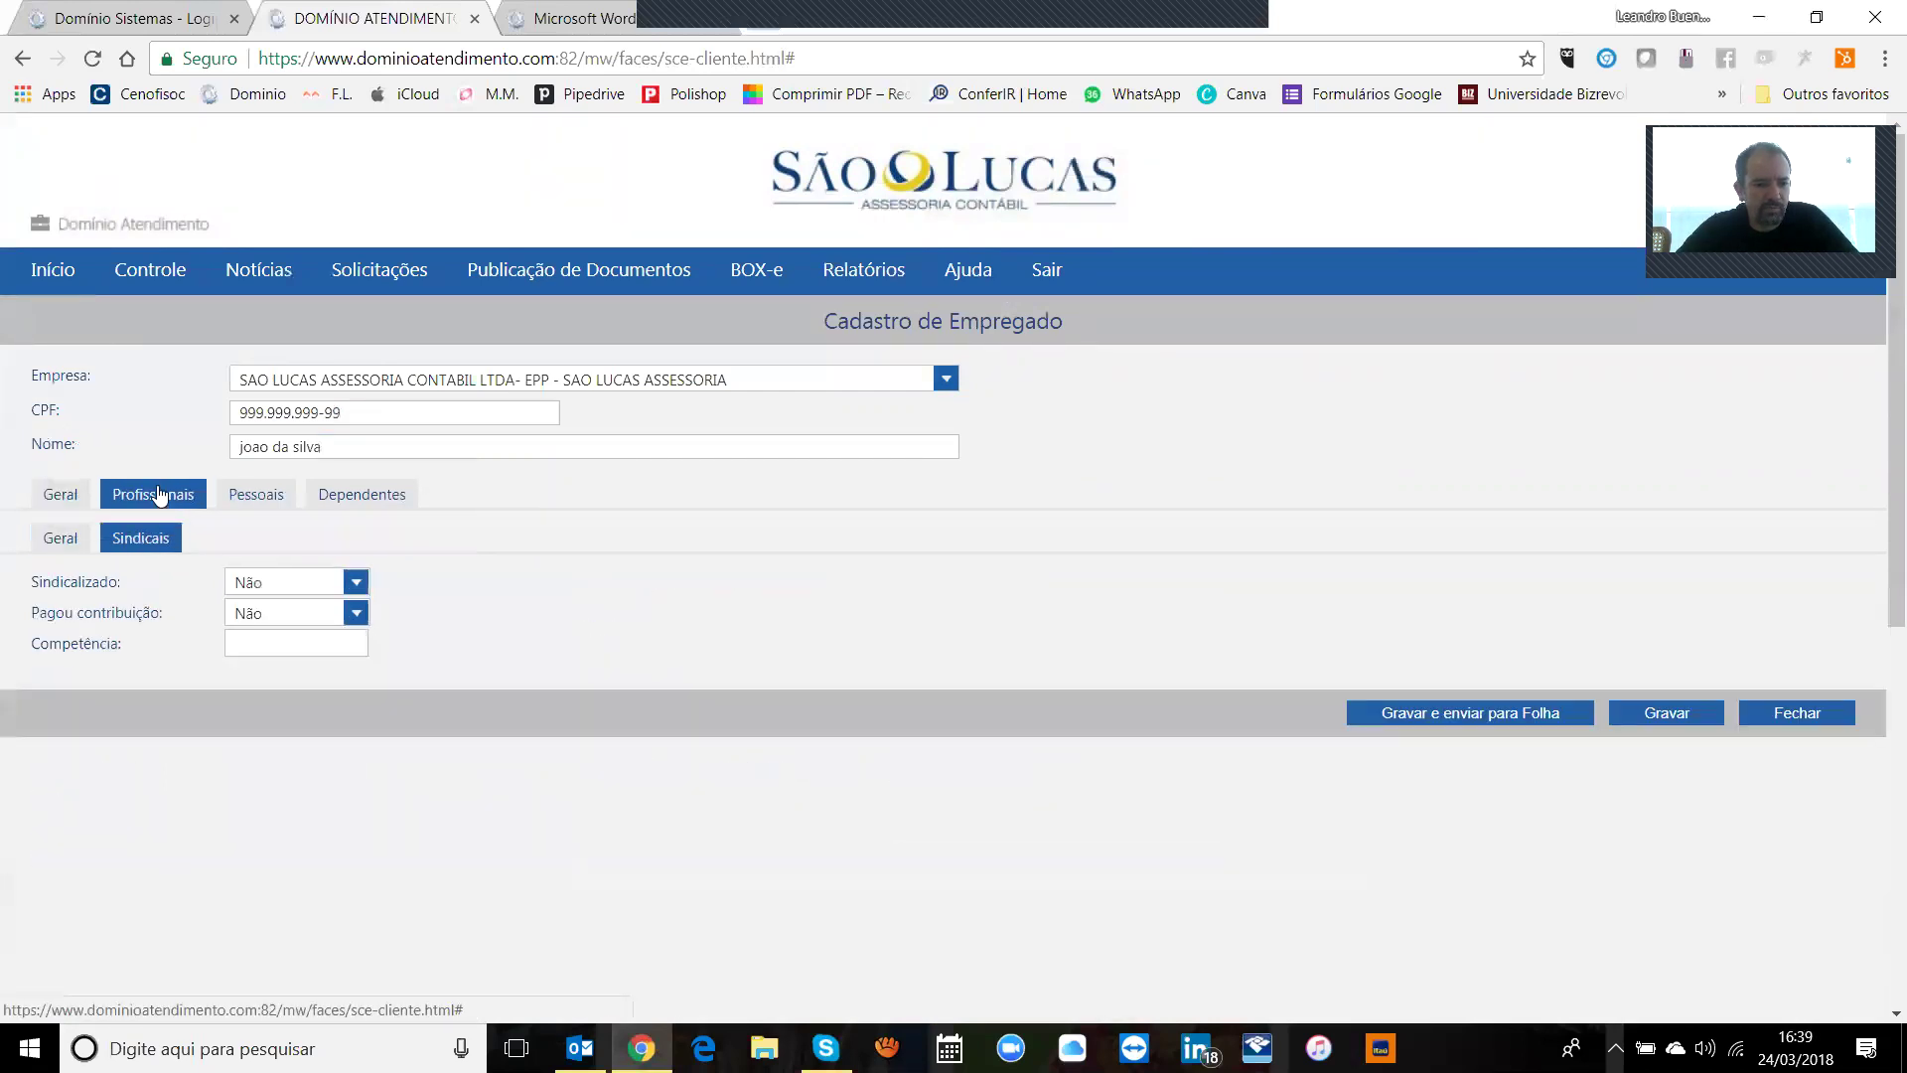
pyautogui.click(69, 544)
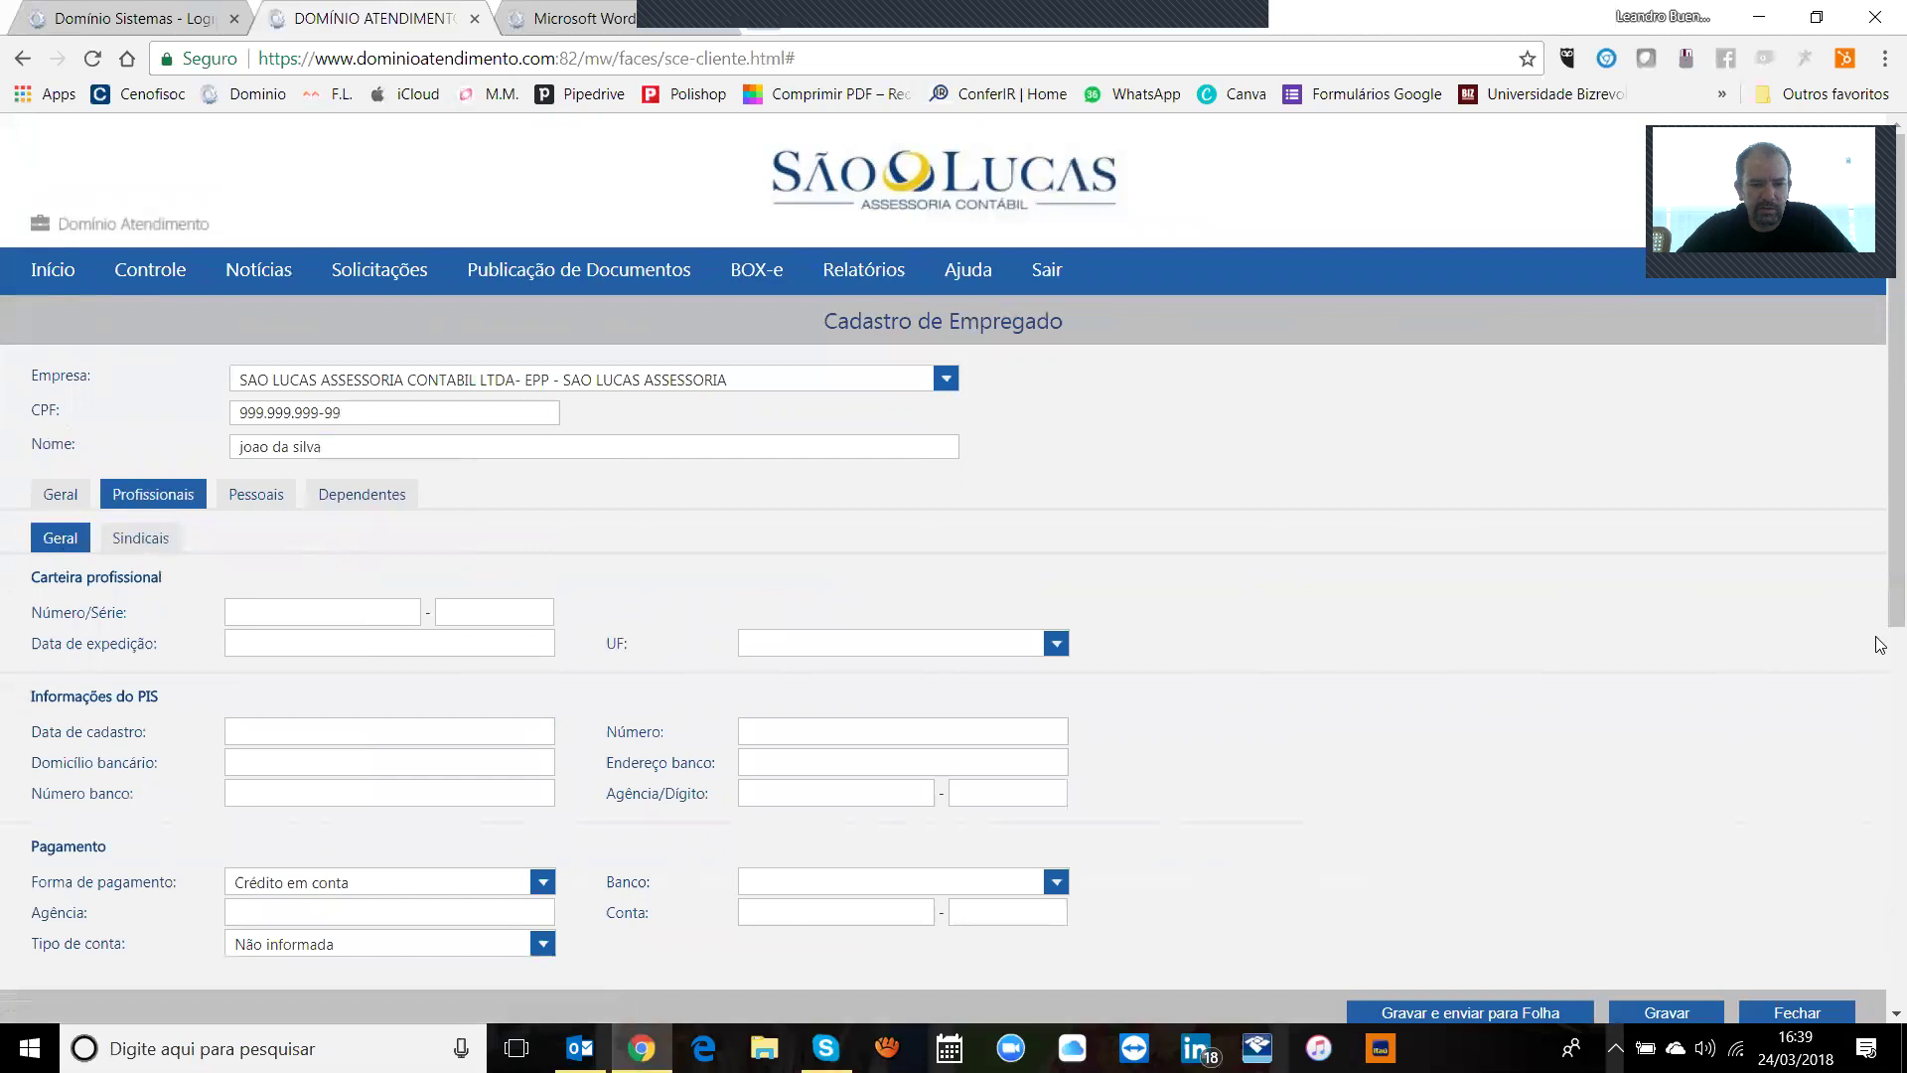
pyautogui.scroll(-2, 1879, 596)
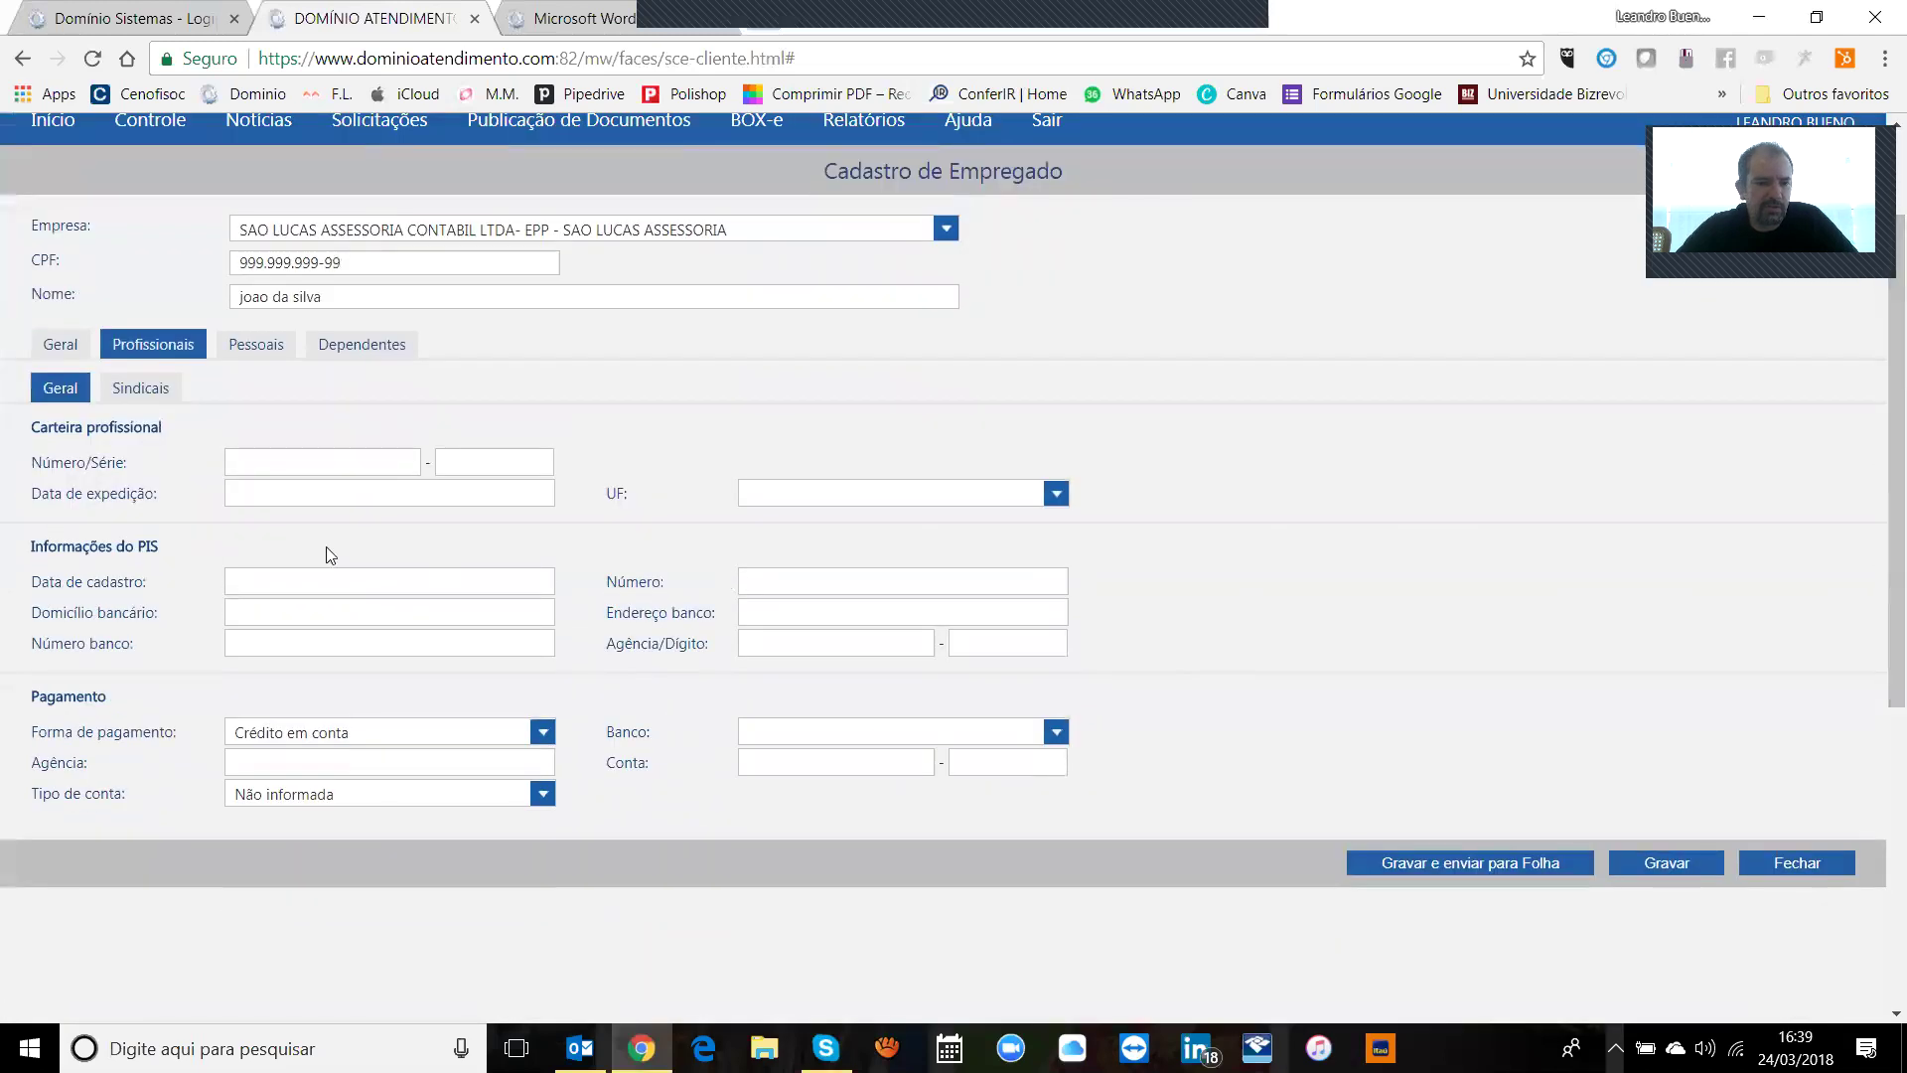
pyautogui.click(256, 347)
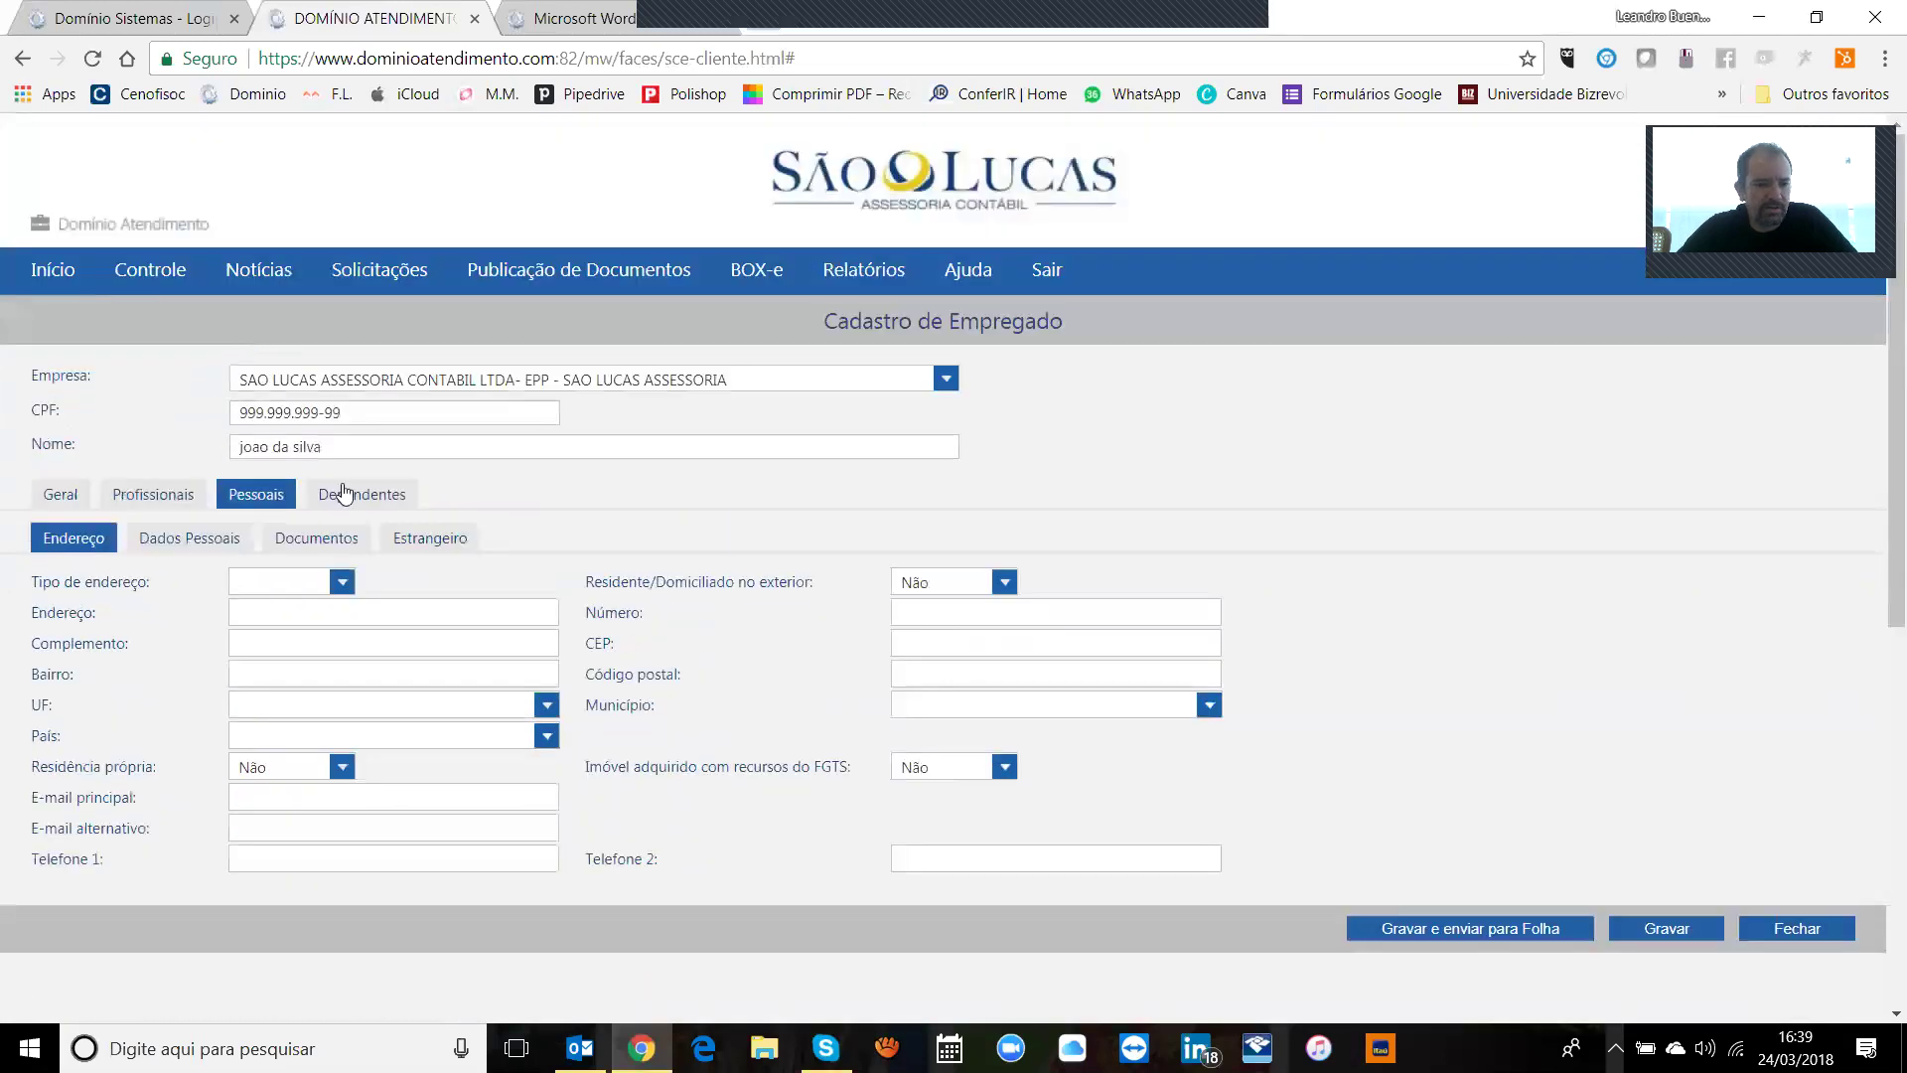
# Step: Set the address type to Avenida
pyautogui.click(309, 583)
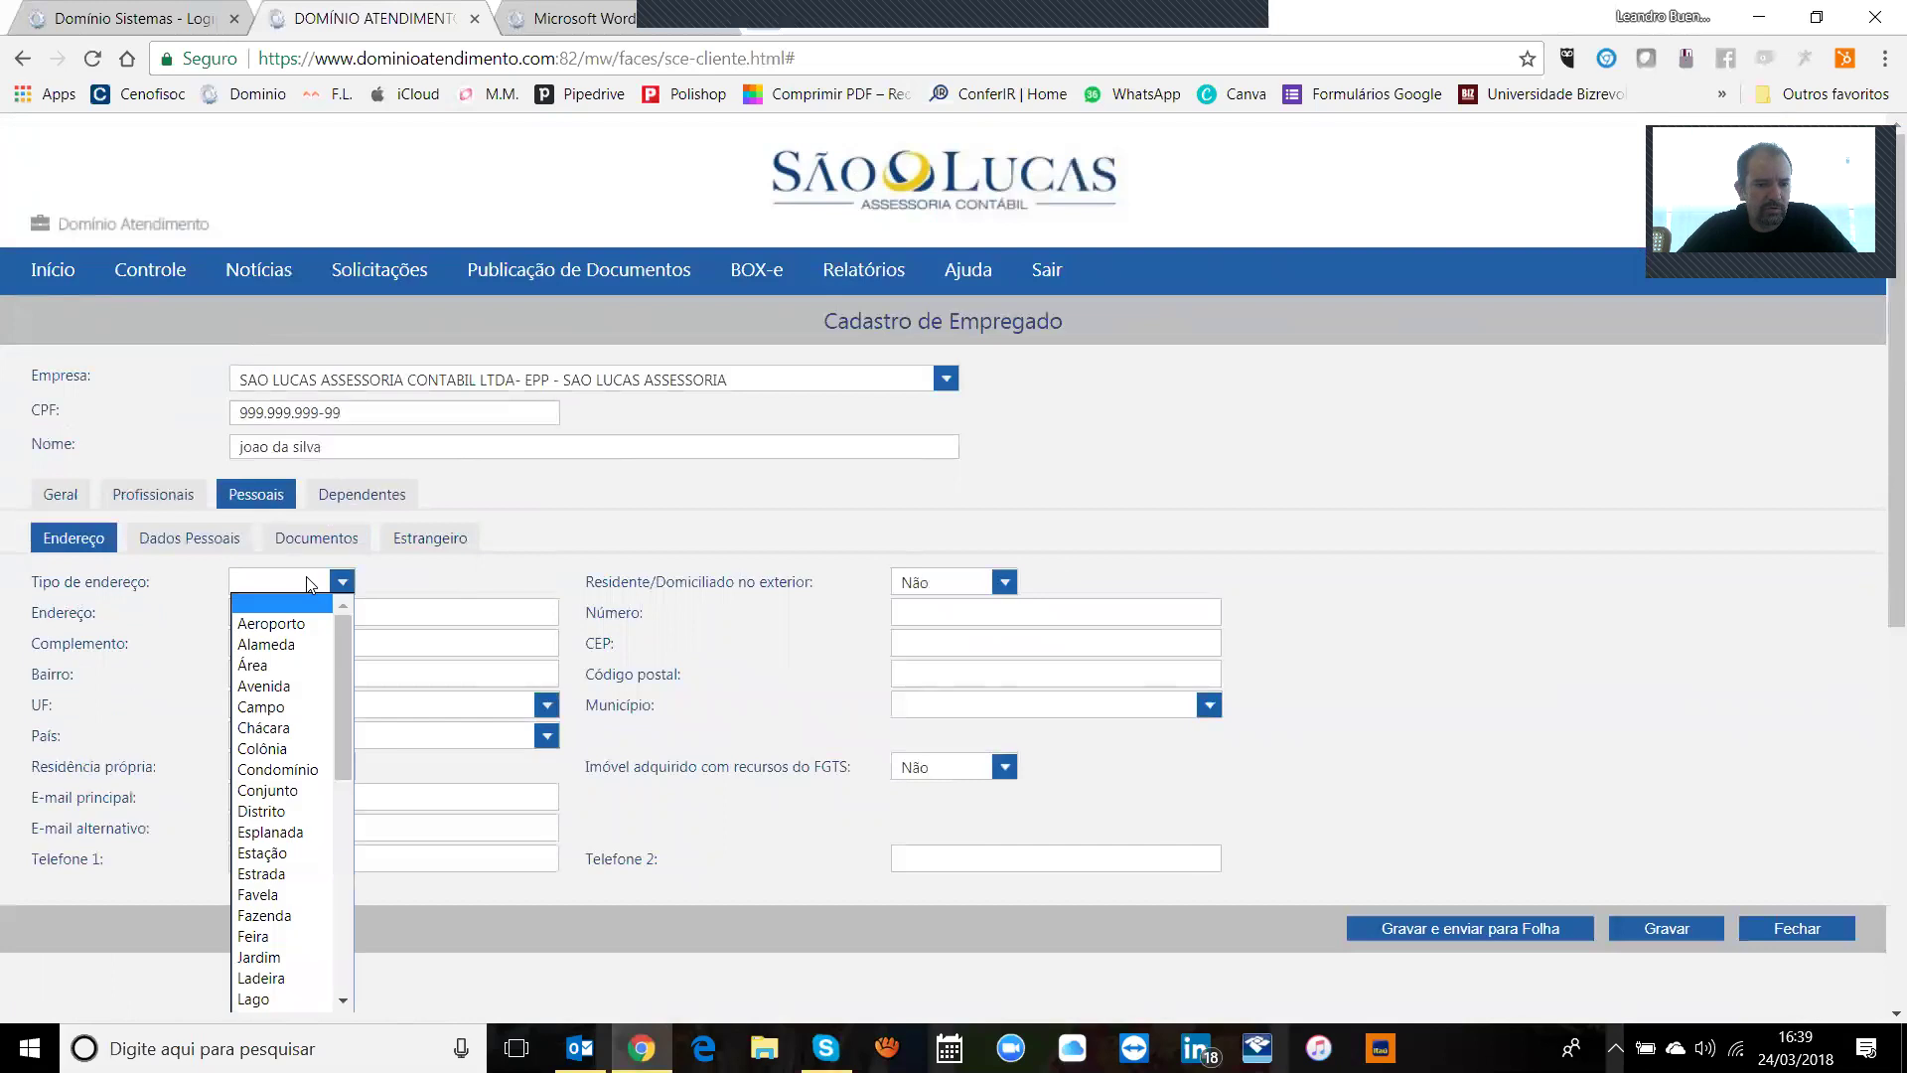
pyautogui.click(291, 665)
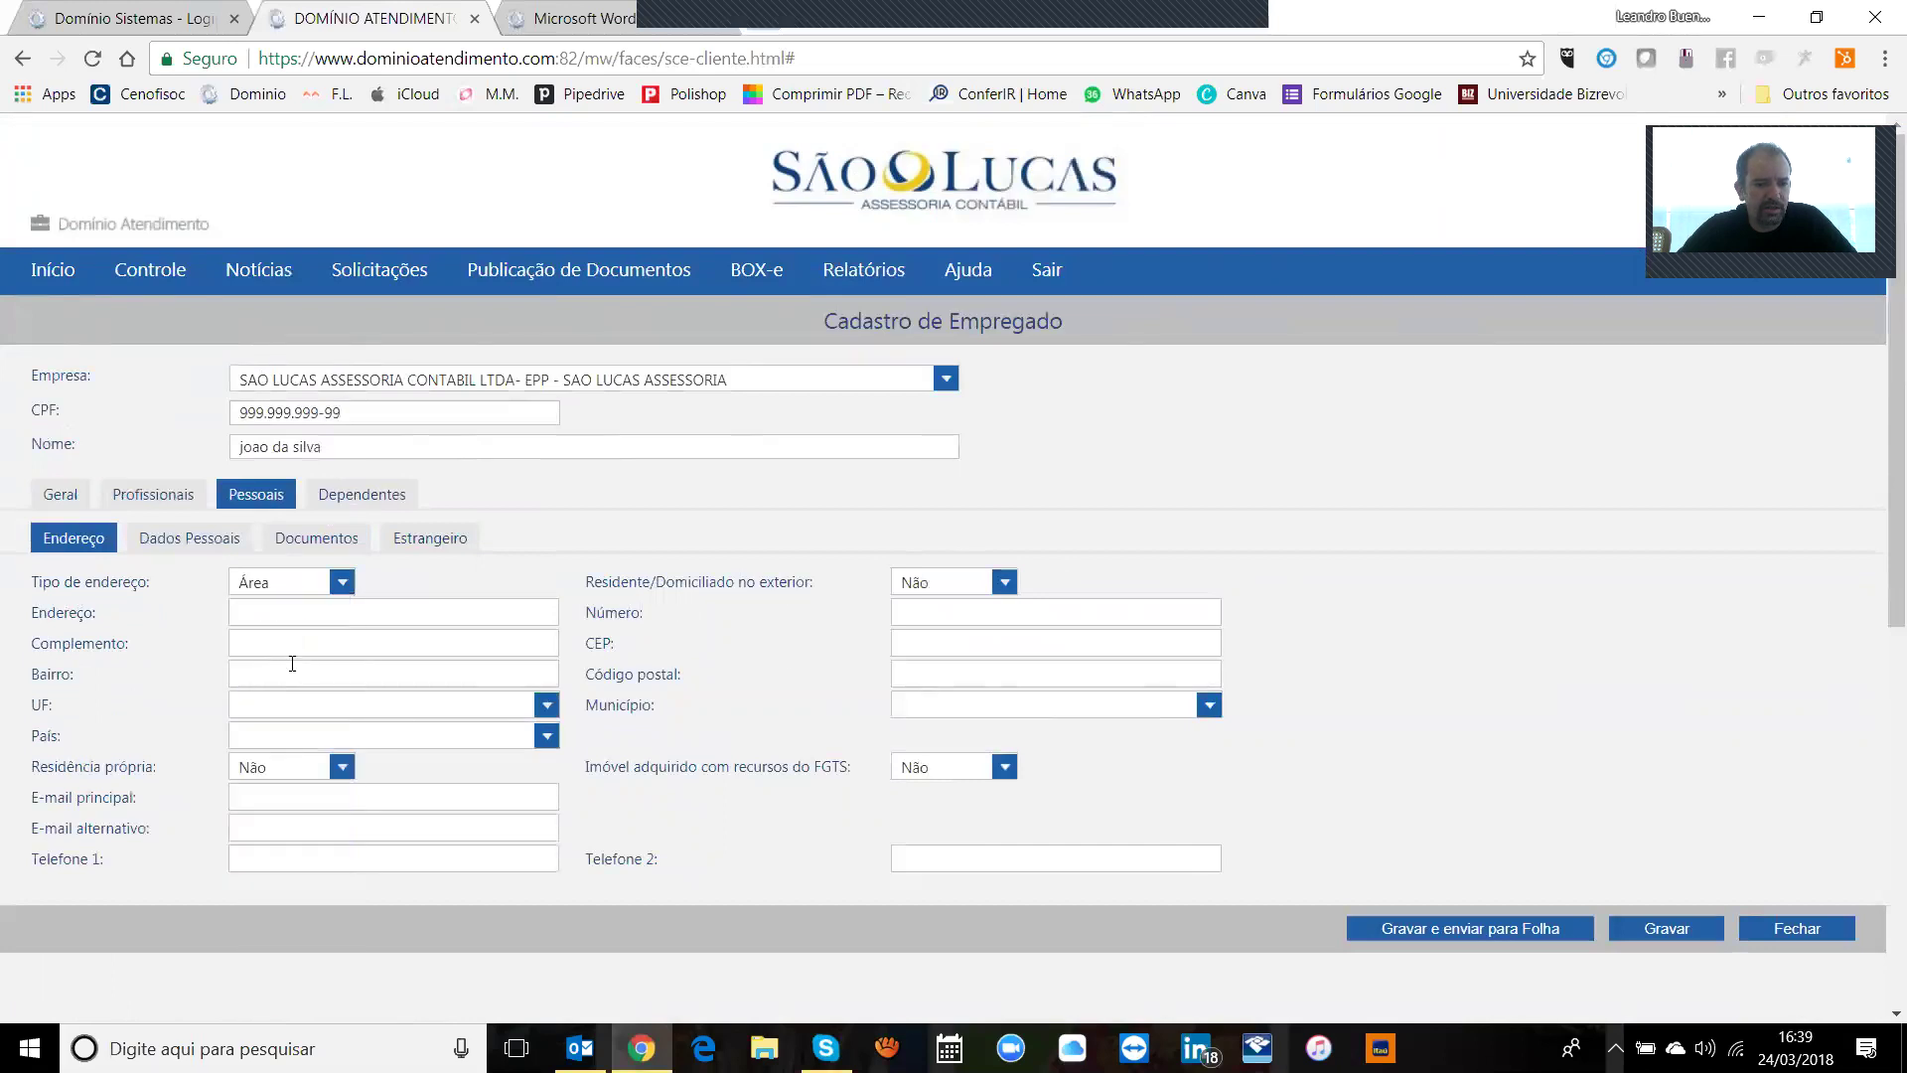
pyautogui.click(298, 582)
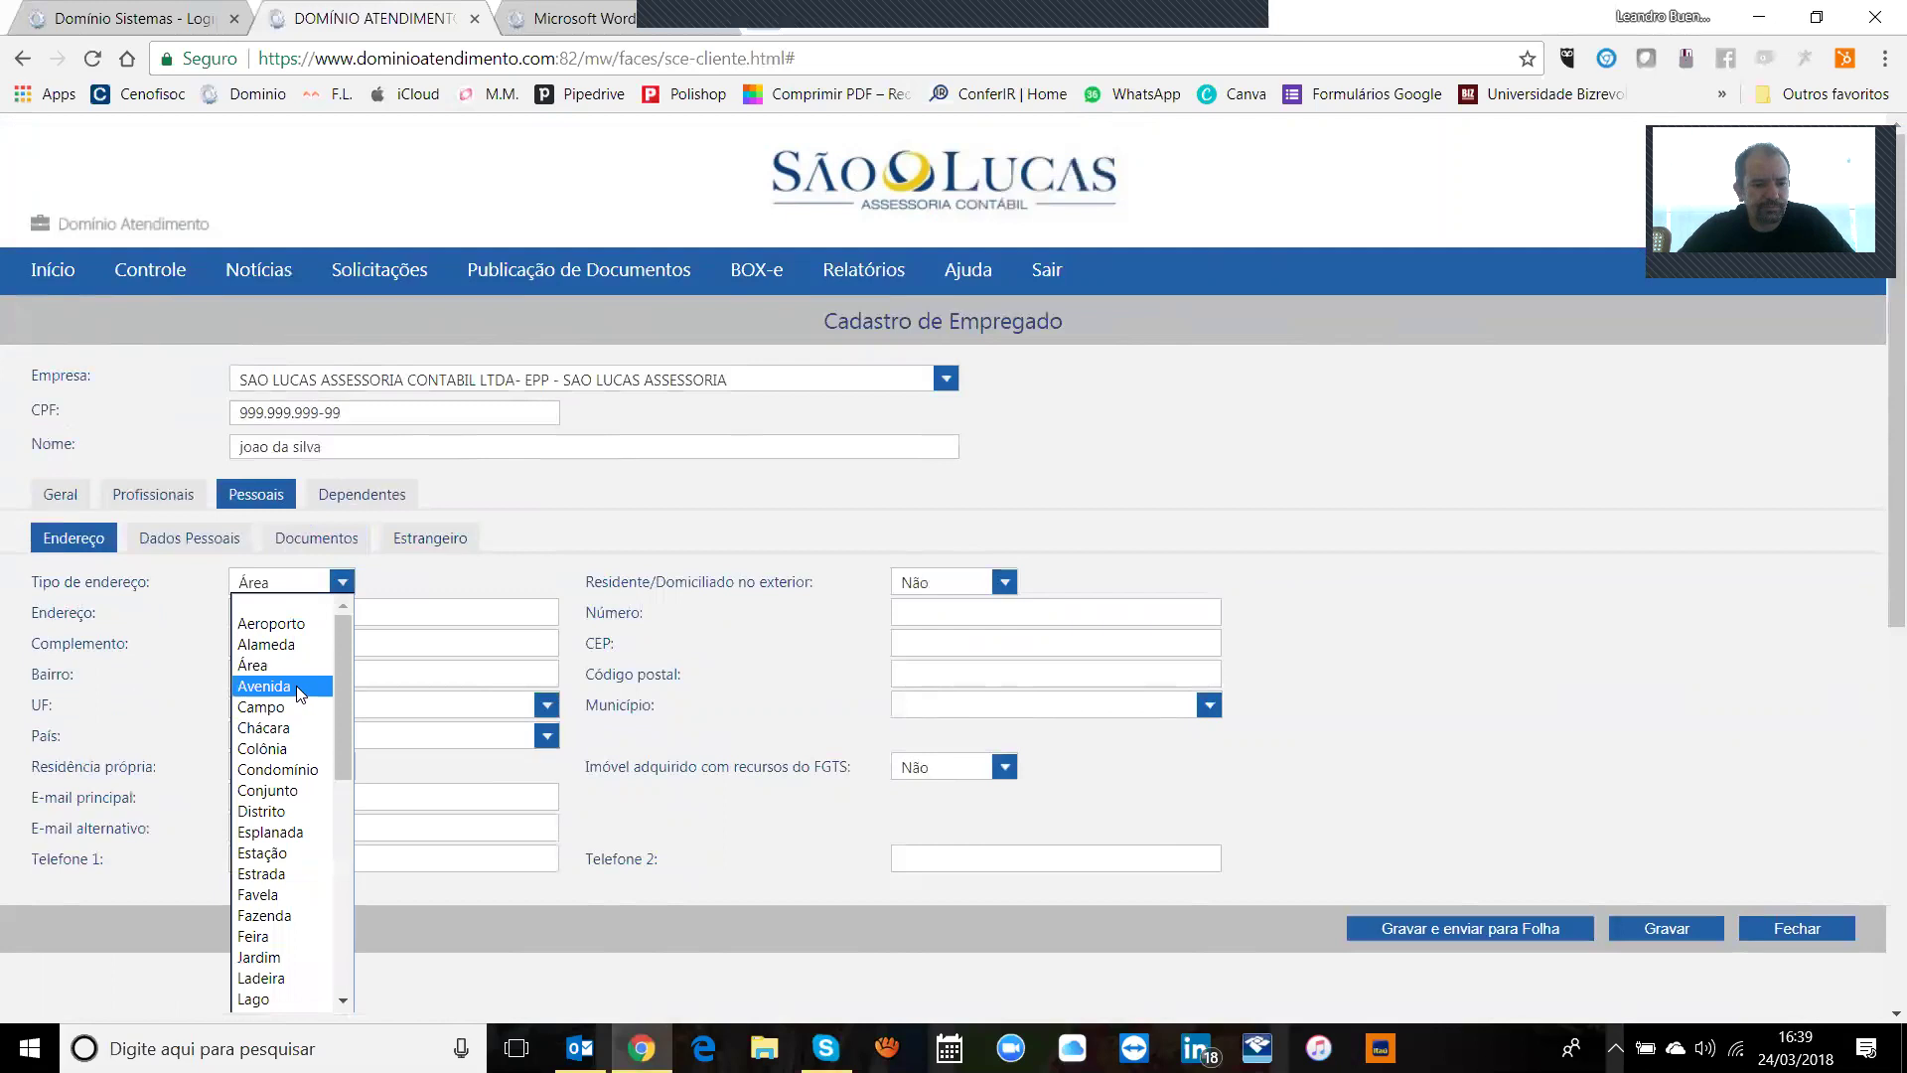
pyautogui.click(296, 686)
# Step: Enter the employee's street, house number, complement, CEP and neighbourhood
pyautogui.click(388, 613)
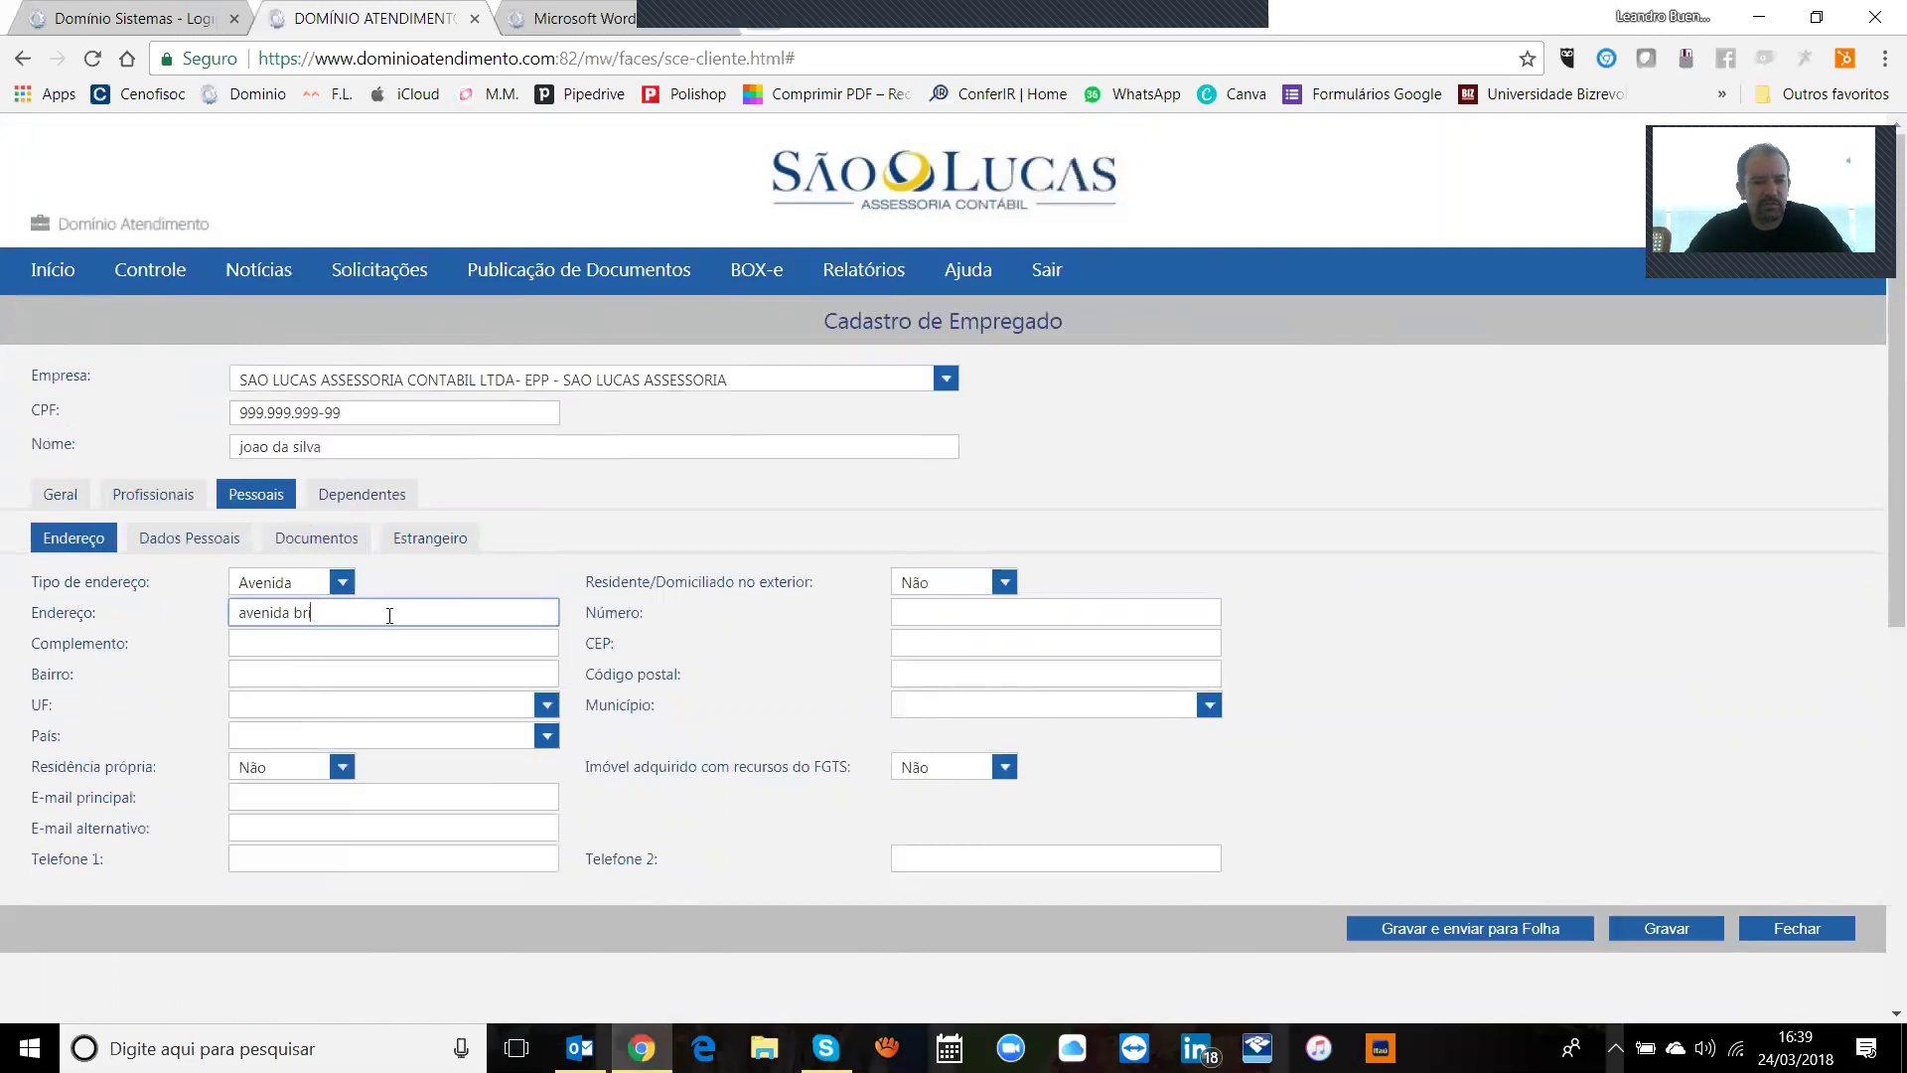
pyautogui.press('Tab')
pyautogui.write('100')
pyautogui.press('Tab')
pyautogui.write('apto 100')
pyautogui.press('Tab')
pyautogui.write('09.890-000')
pyautogui.press('Tab')
pyautogui.write('centro')
pyautogui.press('Tab')
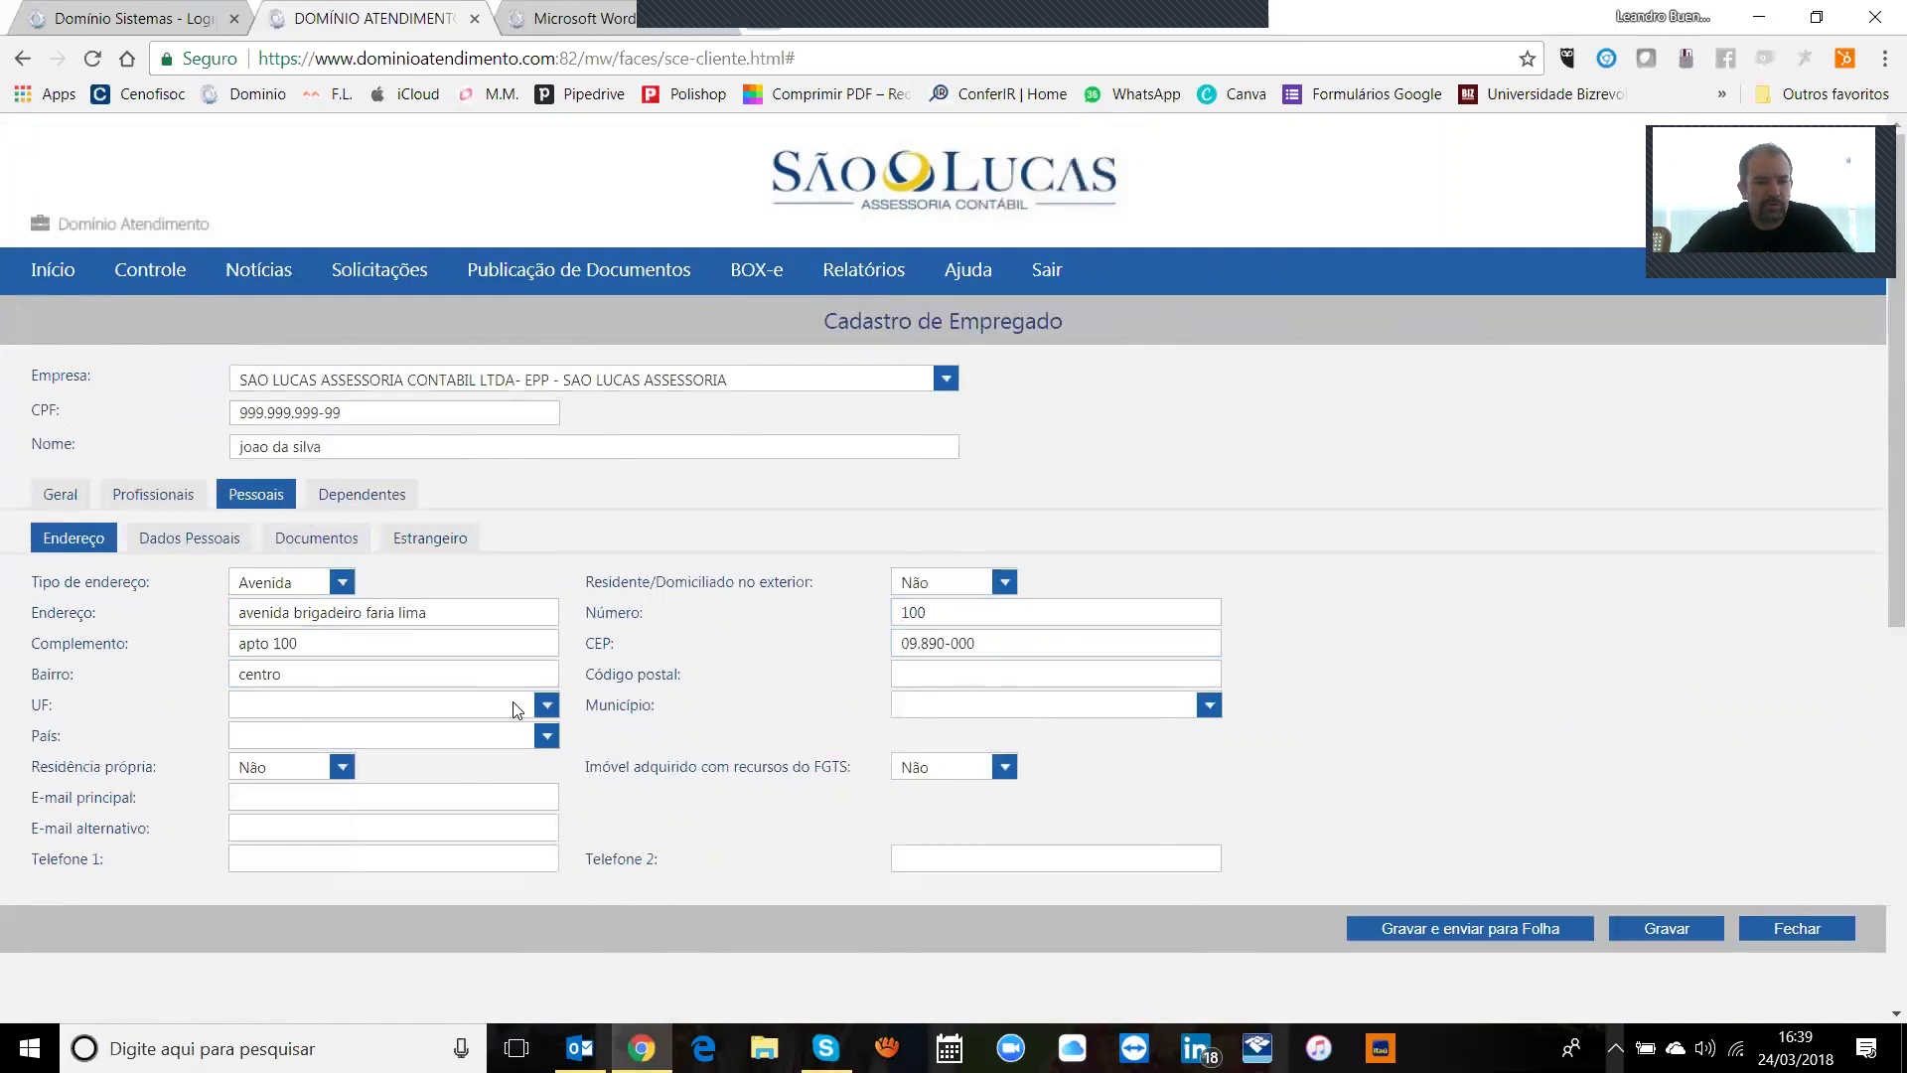
# Step: Choose state SP and municipality SAO BERNARDO DO CAMPO
pyautogui.click(545, 707)
pyautogui.moveTo(550, 513); pyautogui.dragTo(546, 650)
pyautogui.click(447, 660)
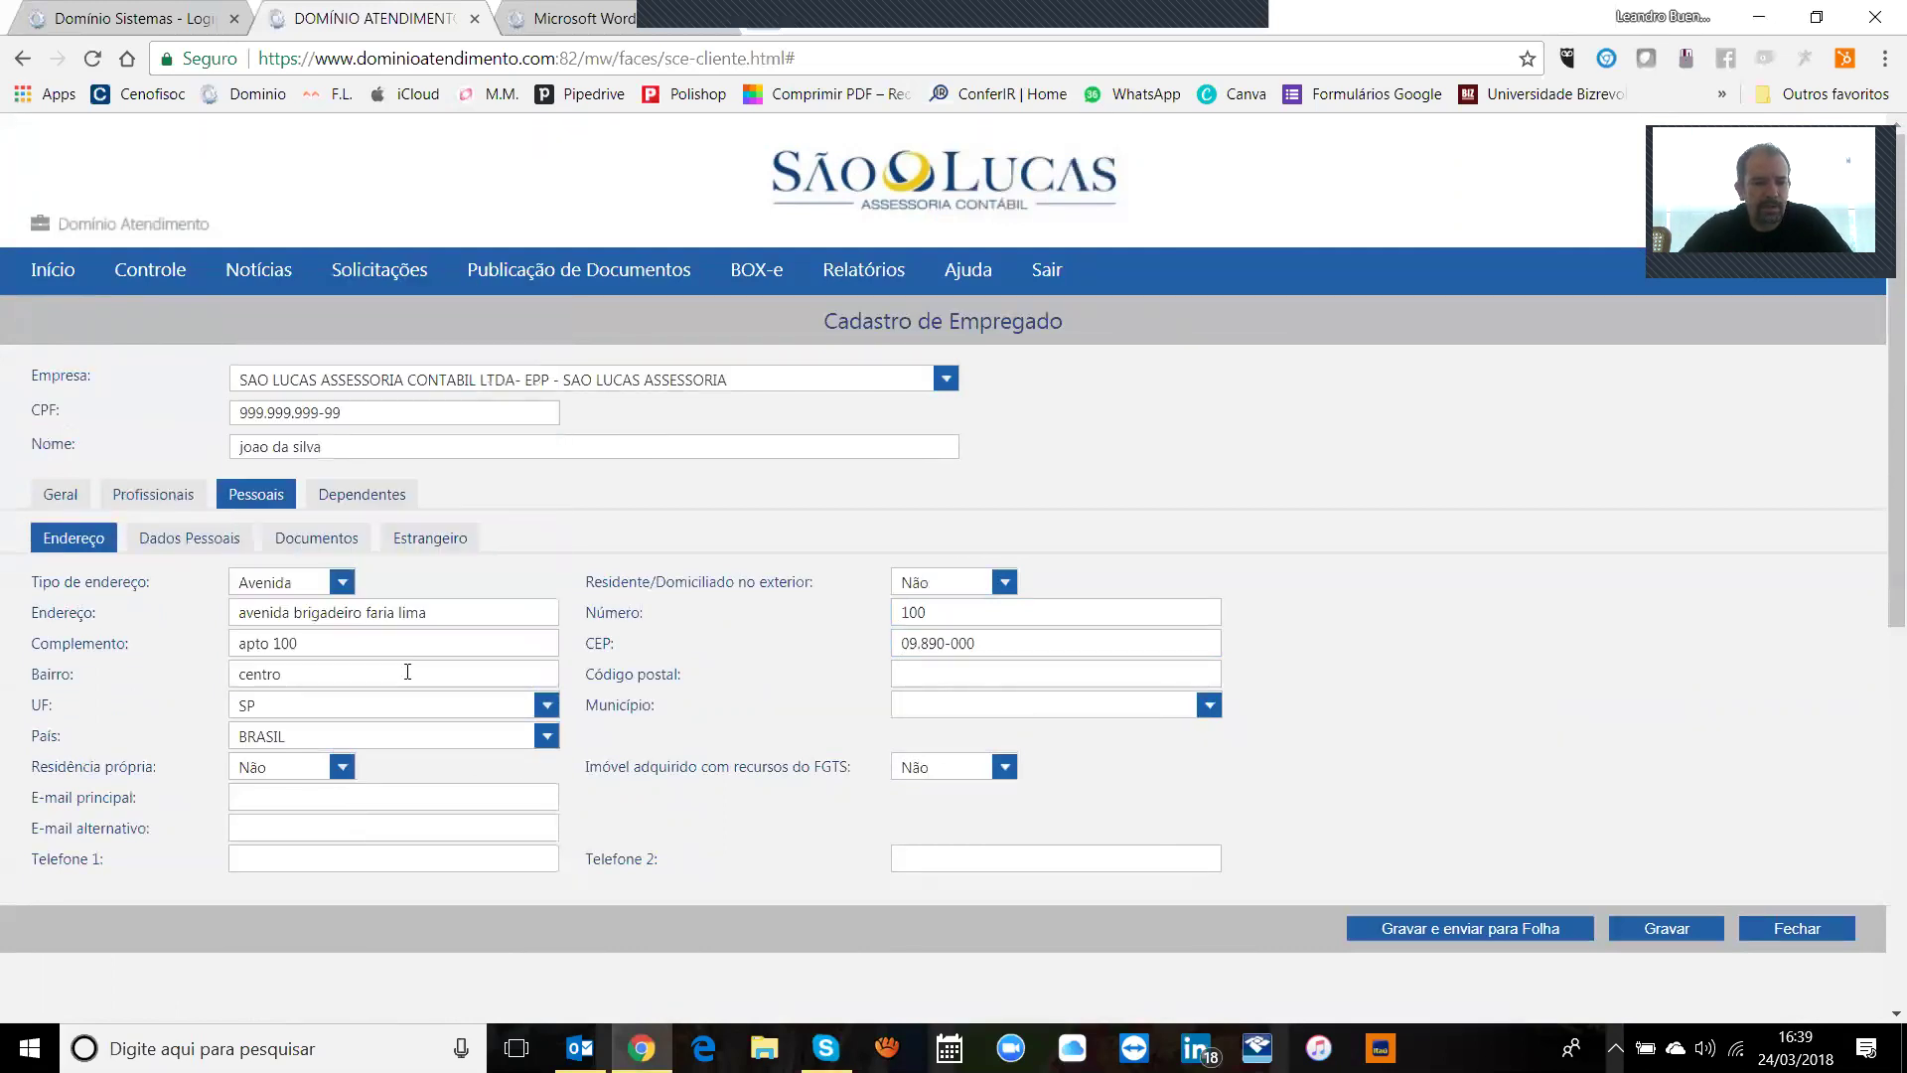
pyautogui.click(946, 706)
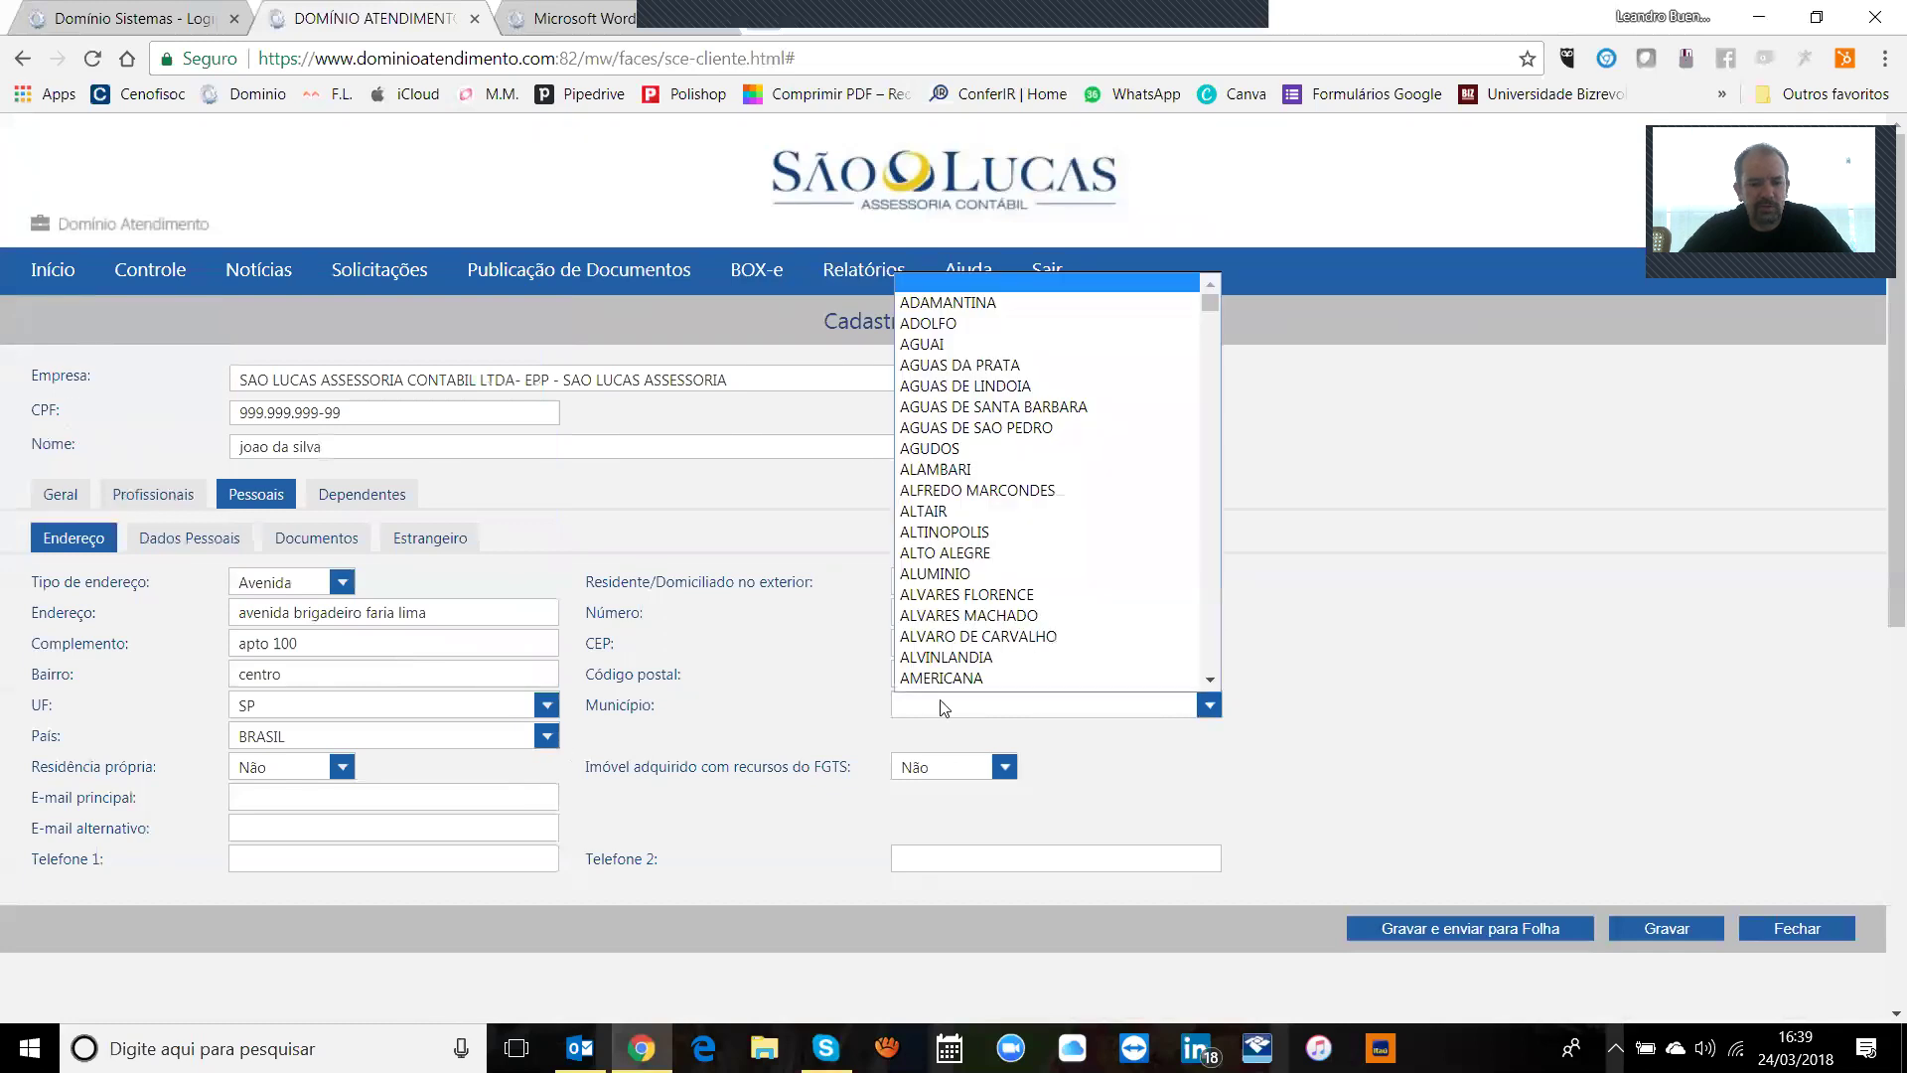
pyautogui.write('sao')
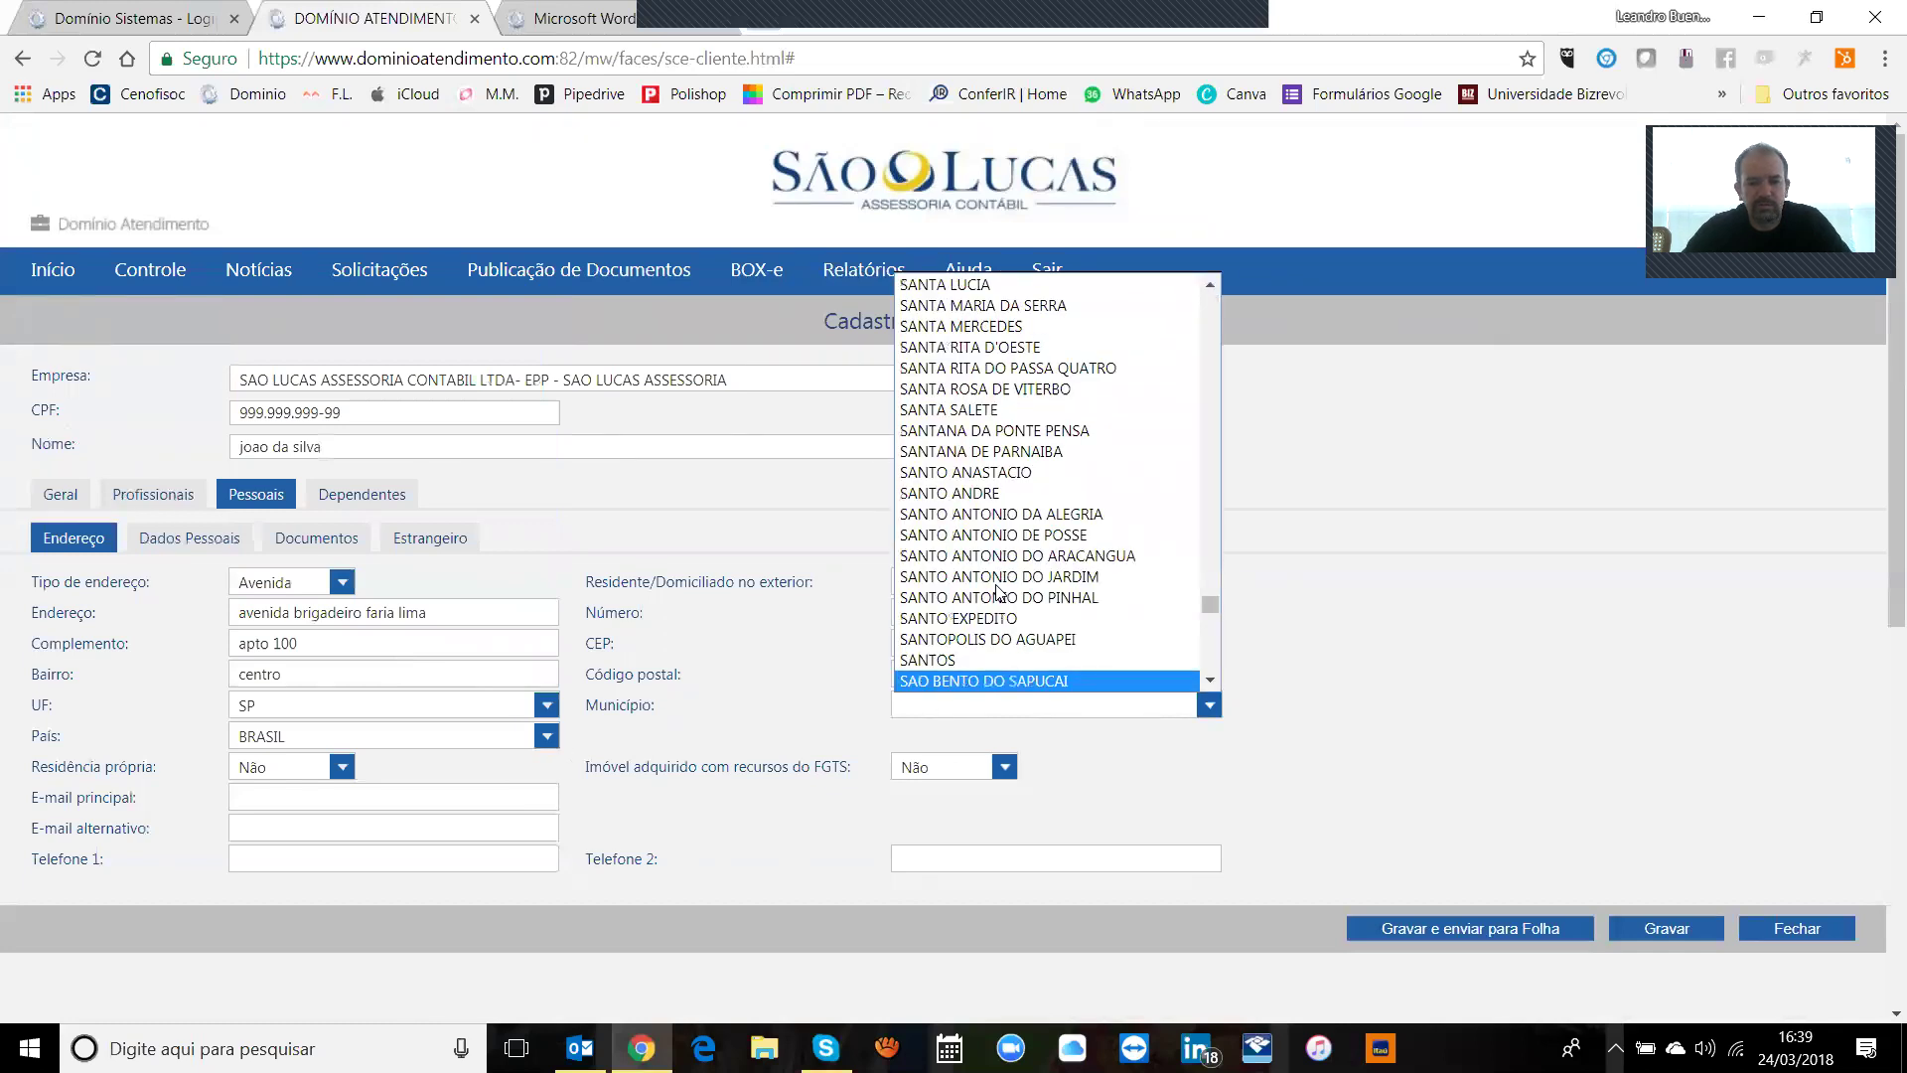
pyautogui.press('Down')
pyautogui.press('Return')
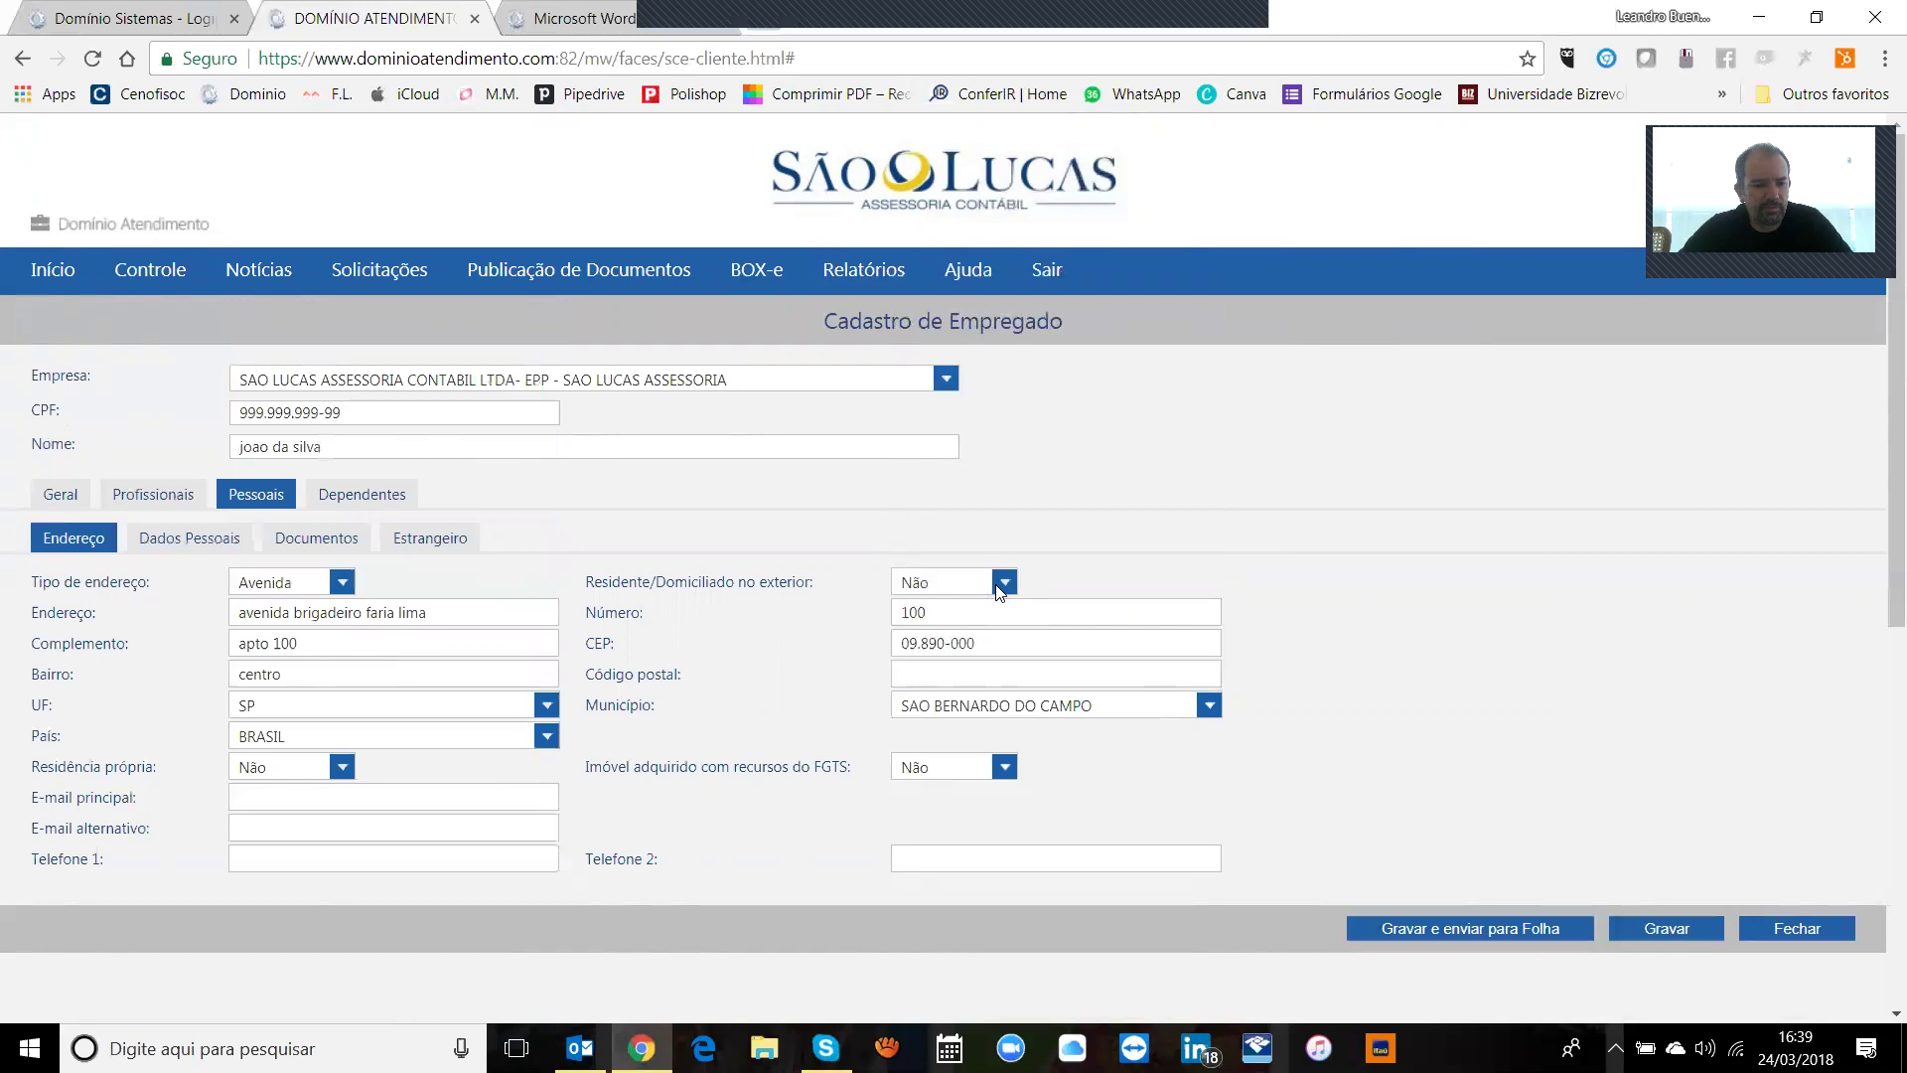
# Step: Keep Residência própria as Não and review the FGTS-financed property question
pyautogui.click(342, 766)
pyautogui.click(344, 767)
pyautogui.moveTo(688, 765); pyautogui.dragTo(860, 770)
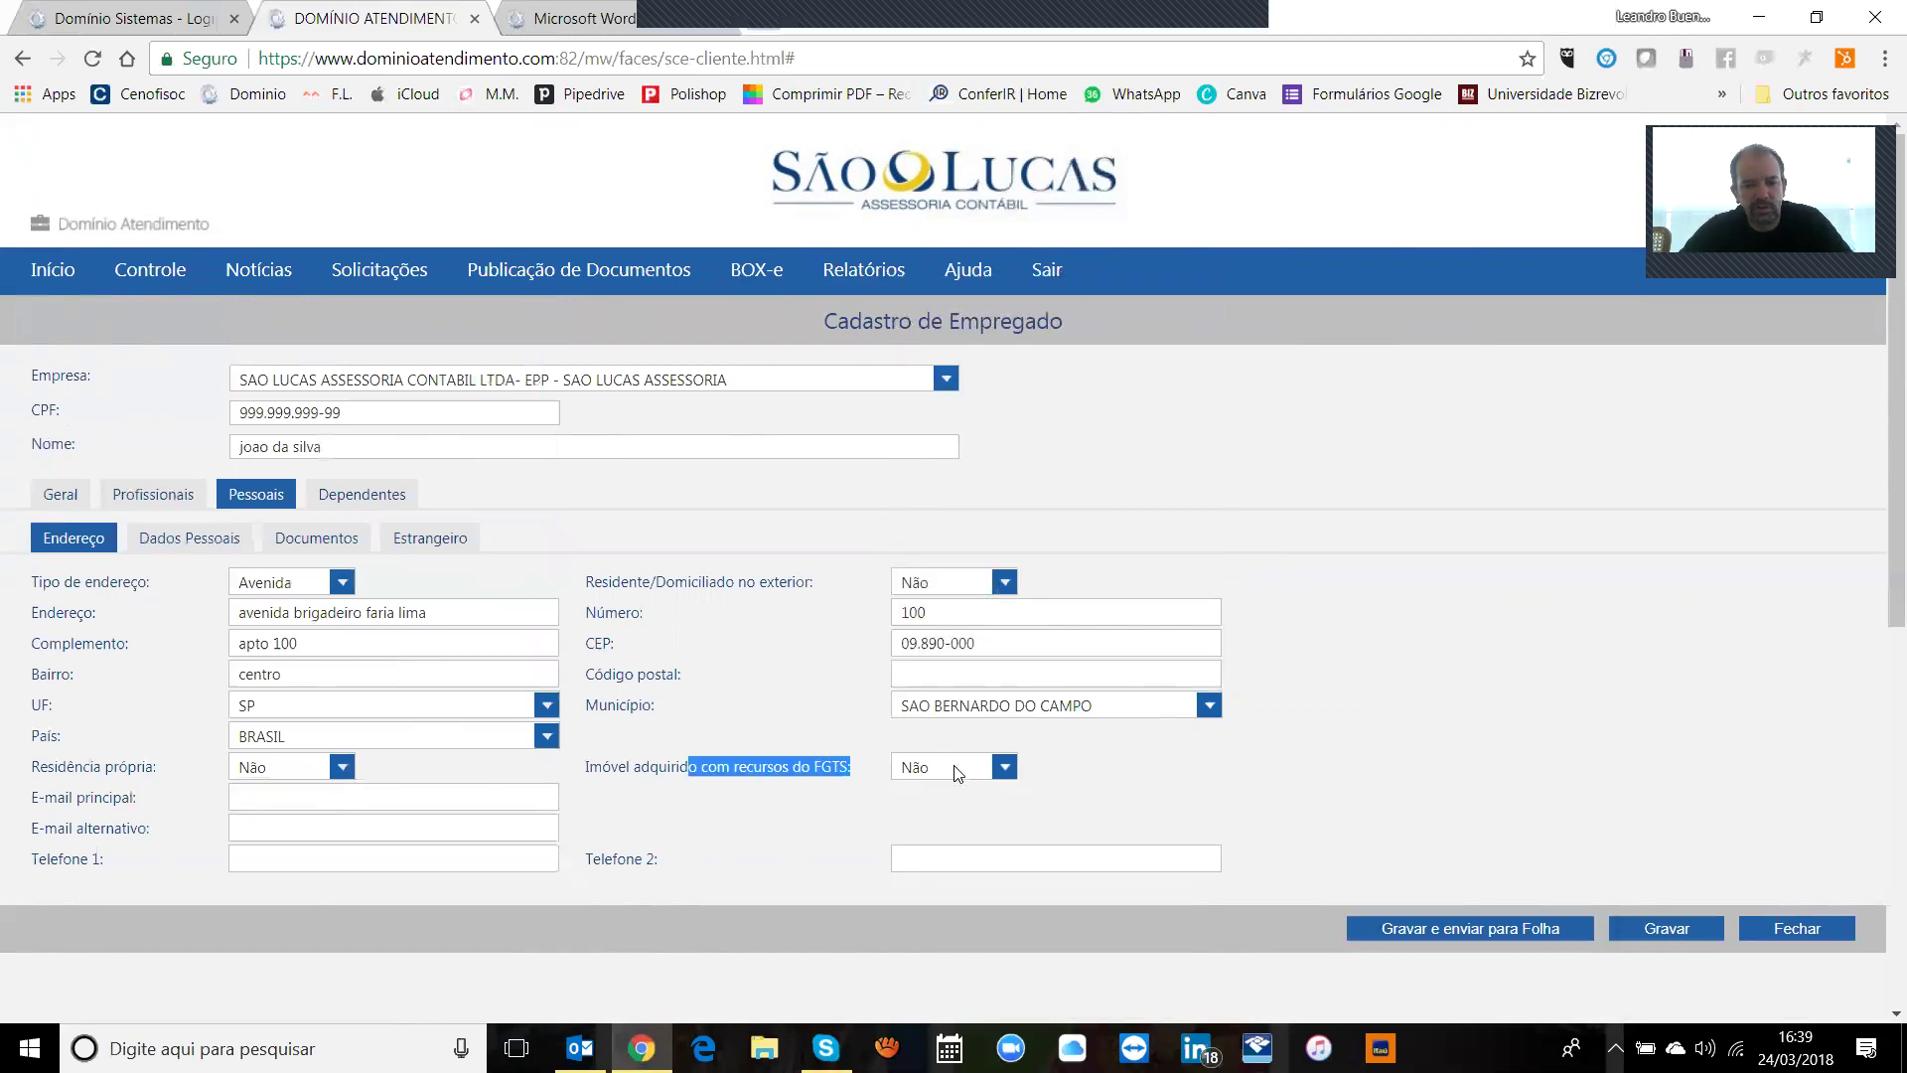
pyautogui.click(1025, 763)
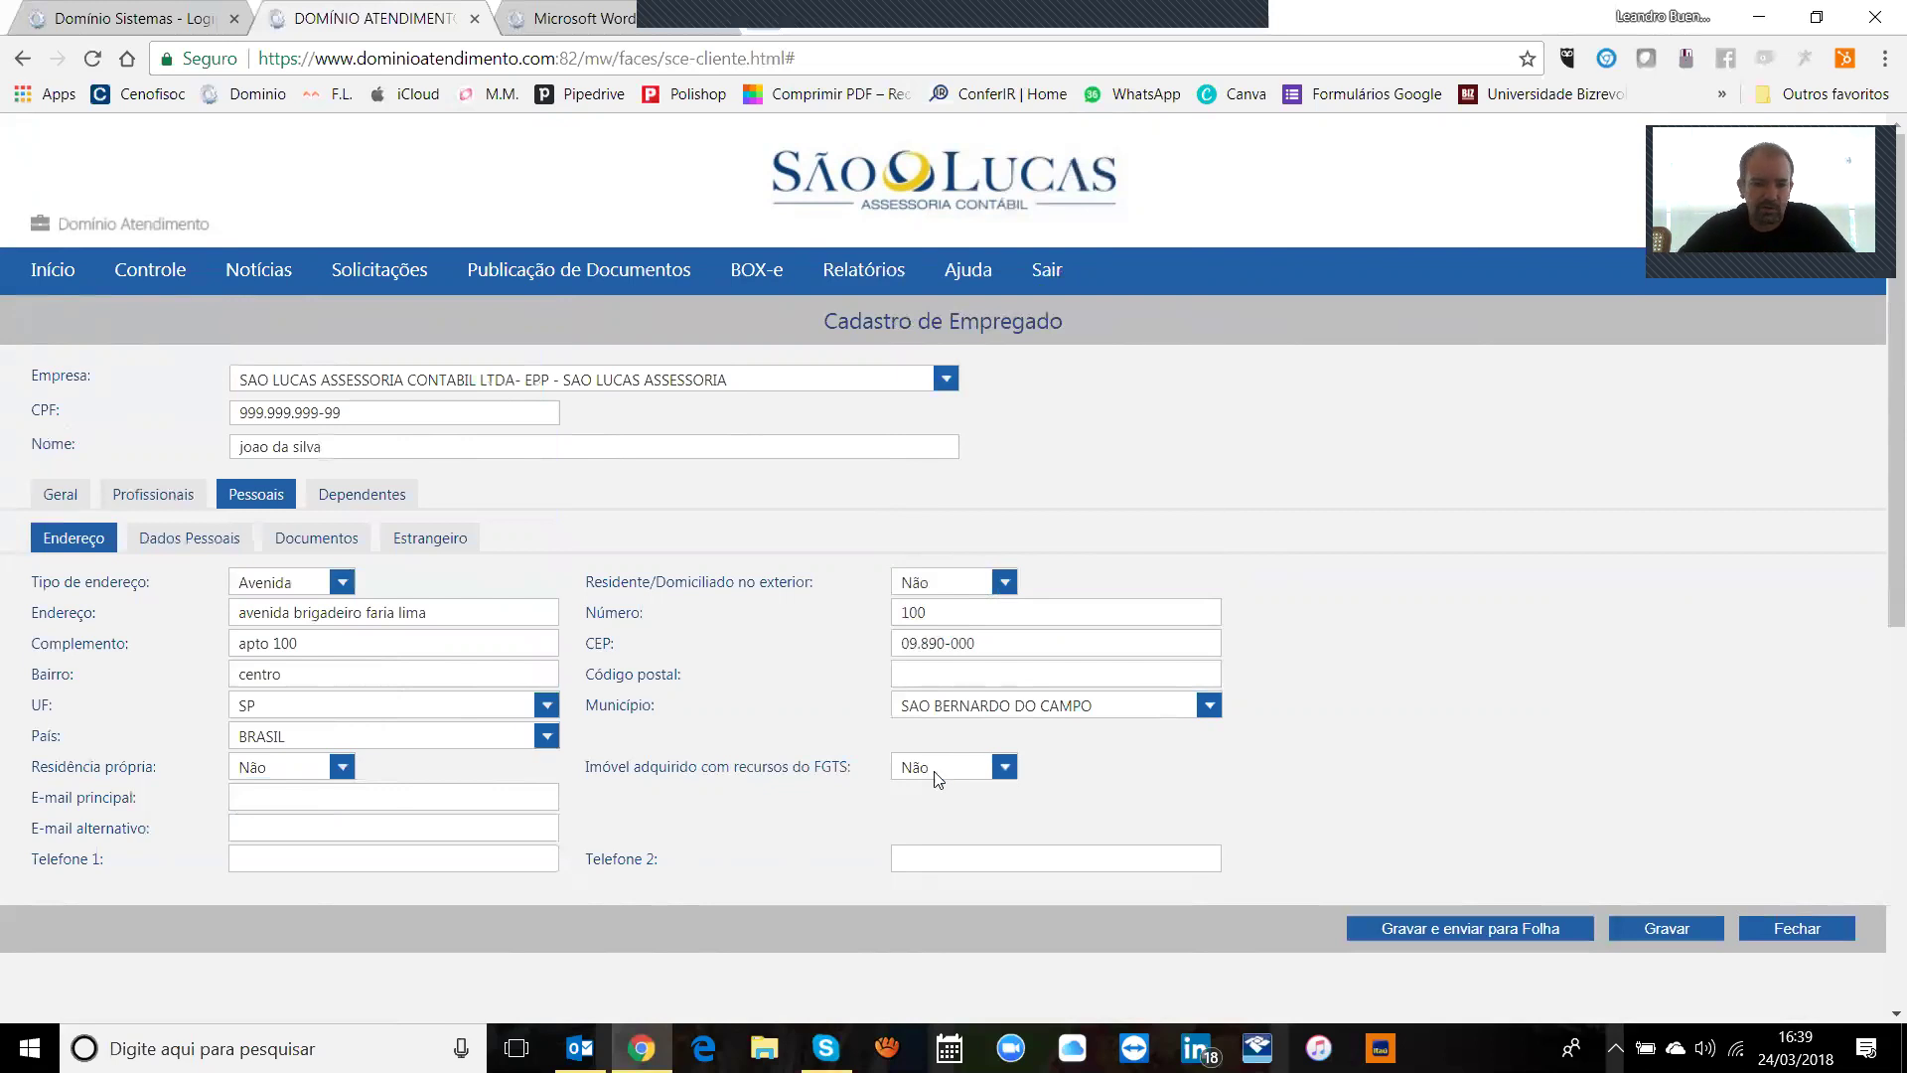
# Step: Step through the e-mail and phone number fields without entering data
pyautogui.click(497, 801)
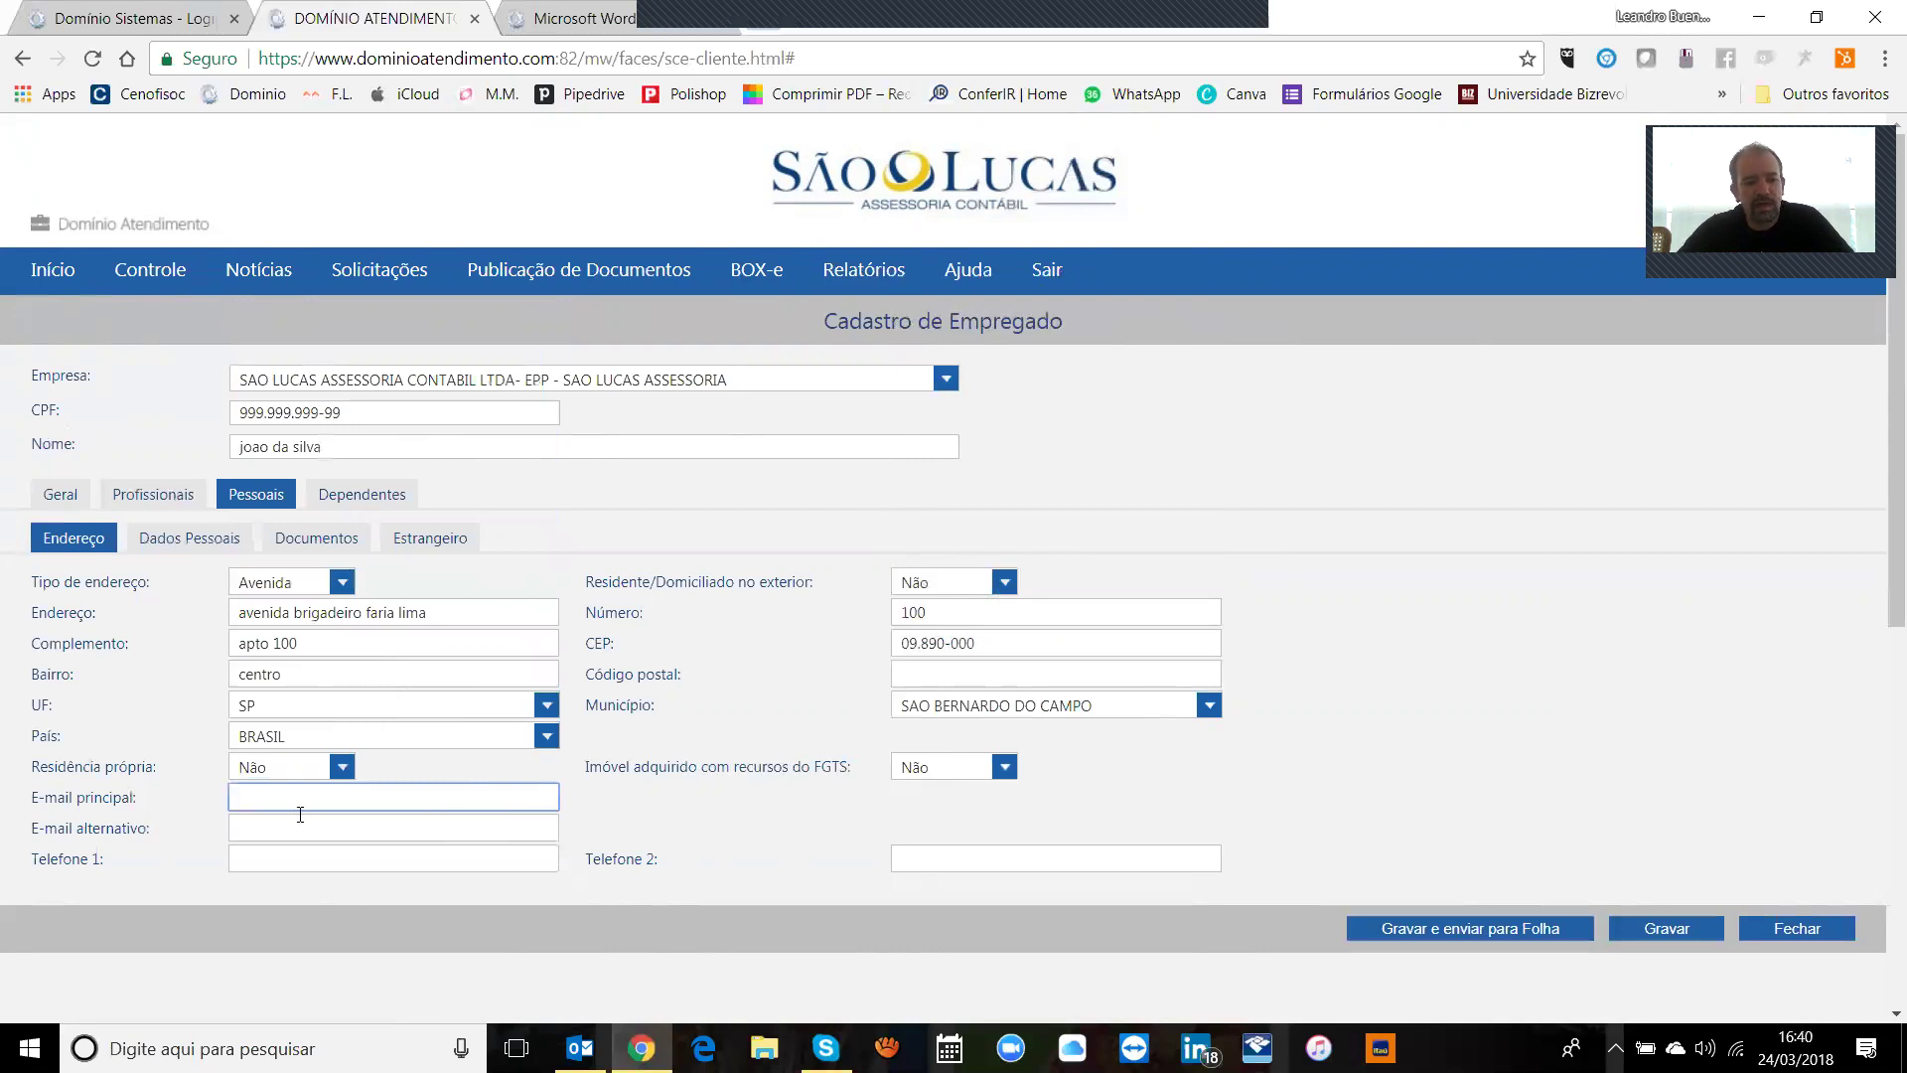
pyautogui.click(350, 818)
pyautogui.click(385, 858)
pyautogui.click(1034, 862)
pyautogui.click(486, 799)
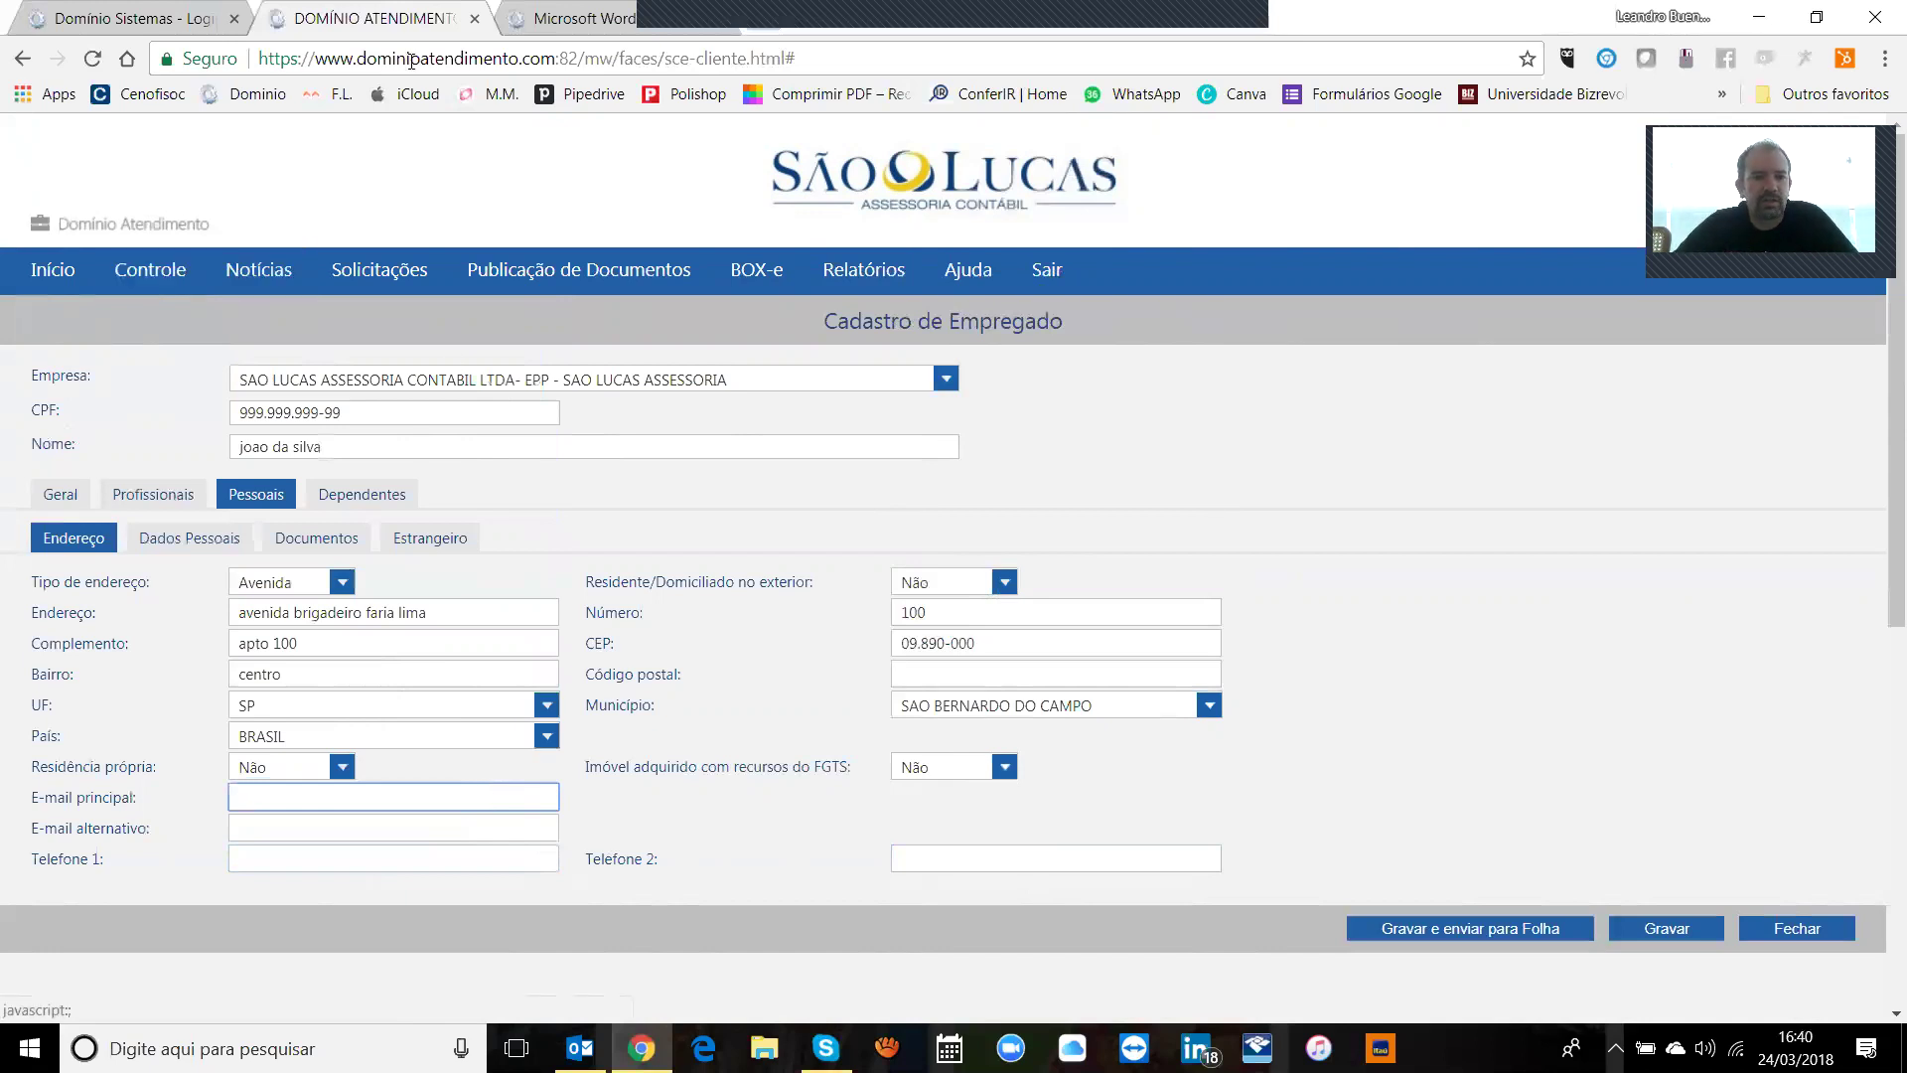
# Step: In Dados Pessoais, confirm birth date 01/01/1900, naturalization Não and Ensino Médio Completo
pyautogui.click(218, 540)
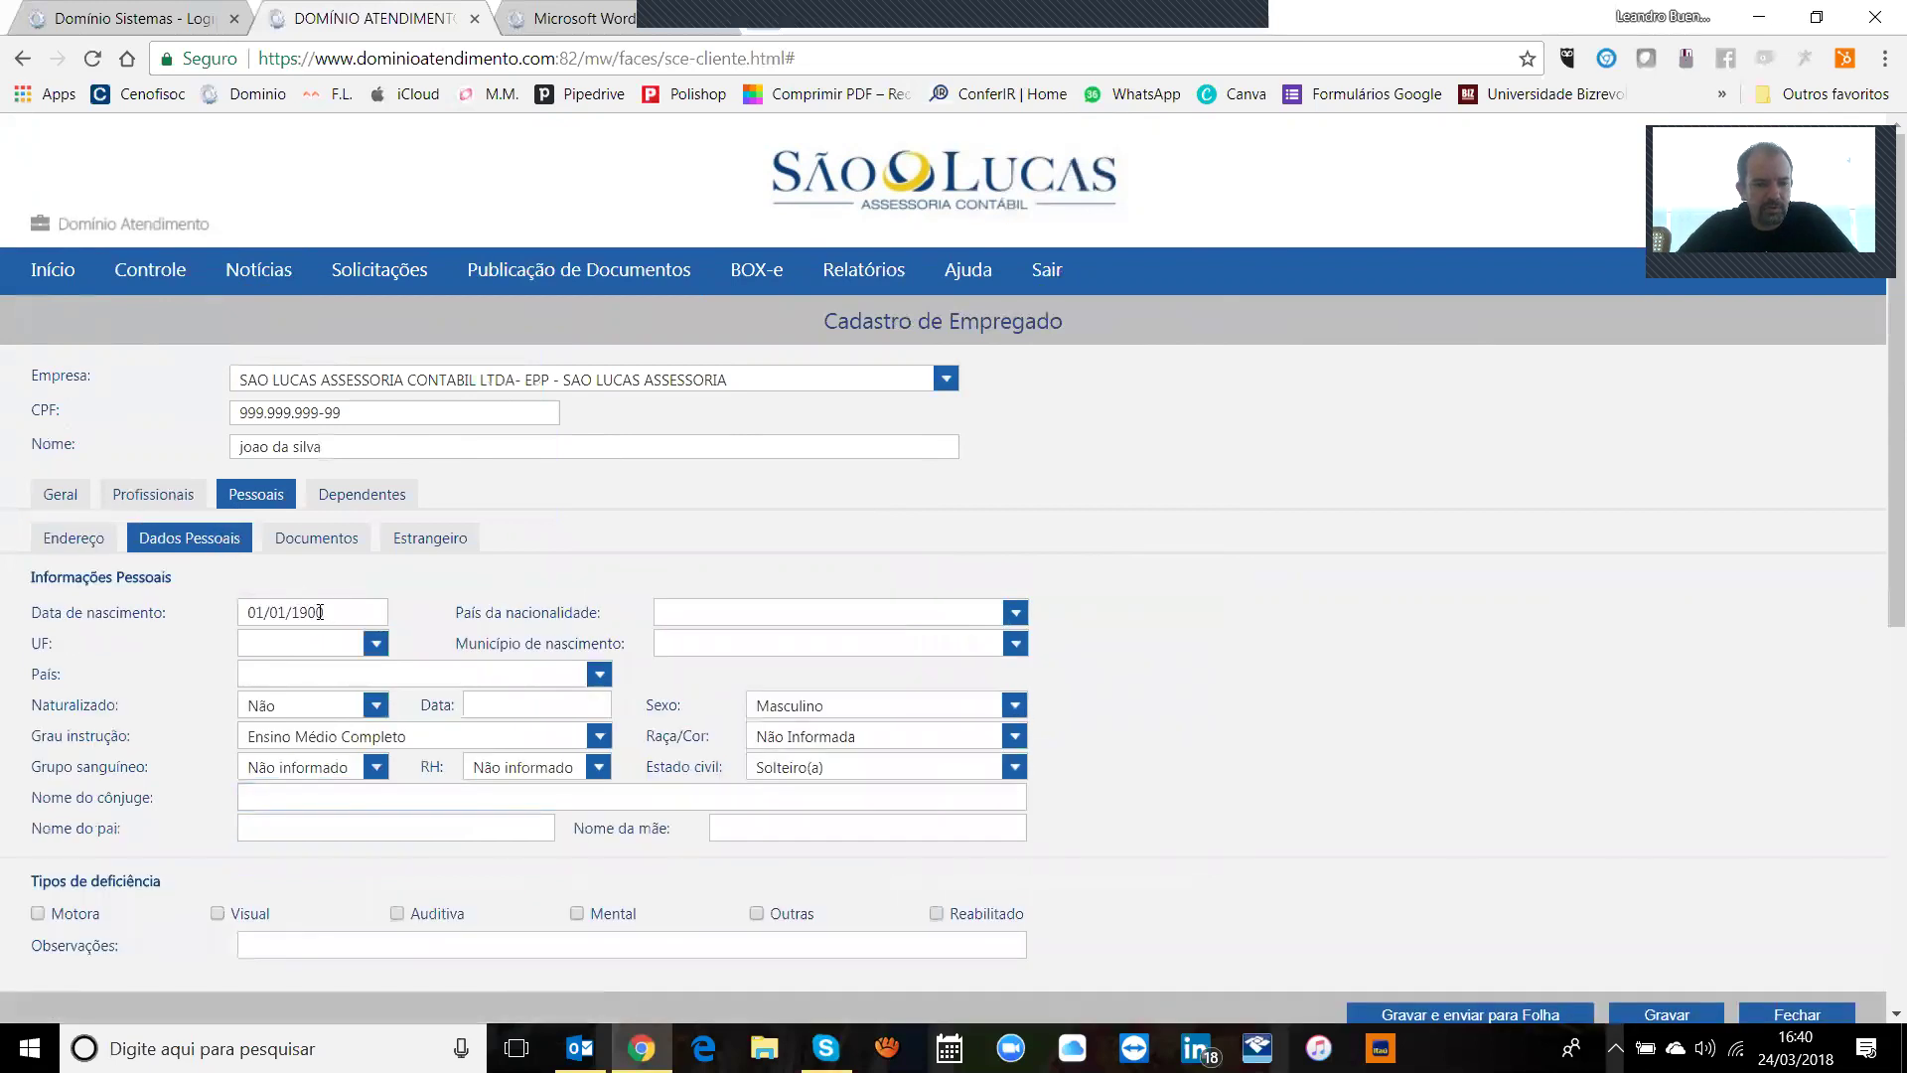
pyautogui.click(320, 612)
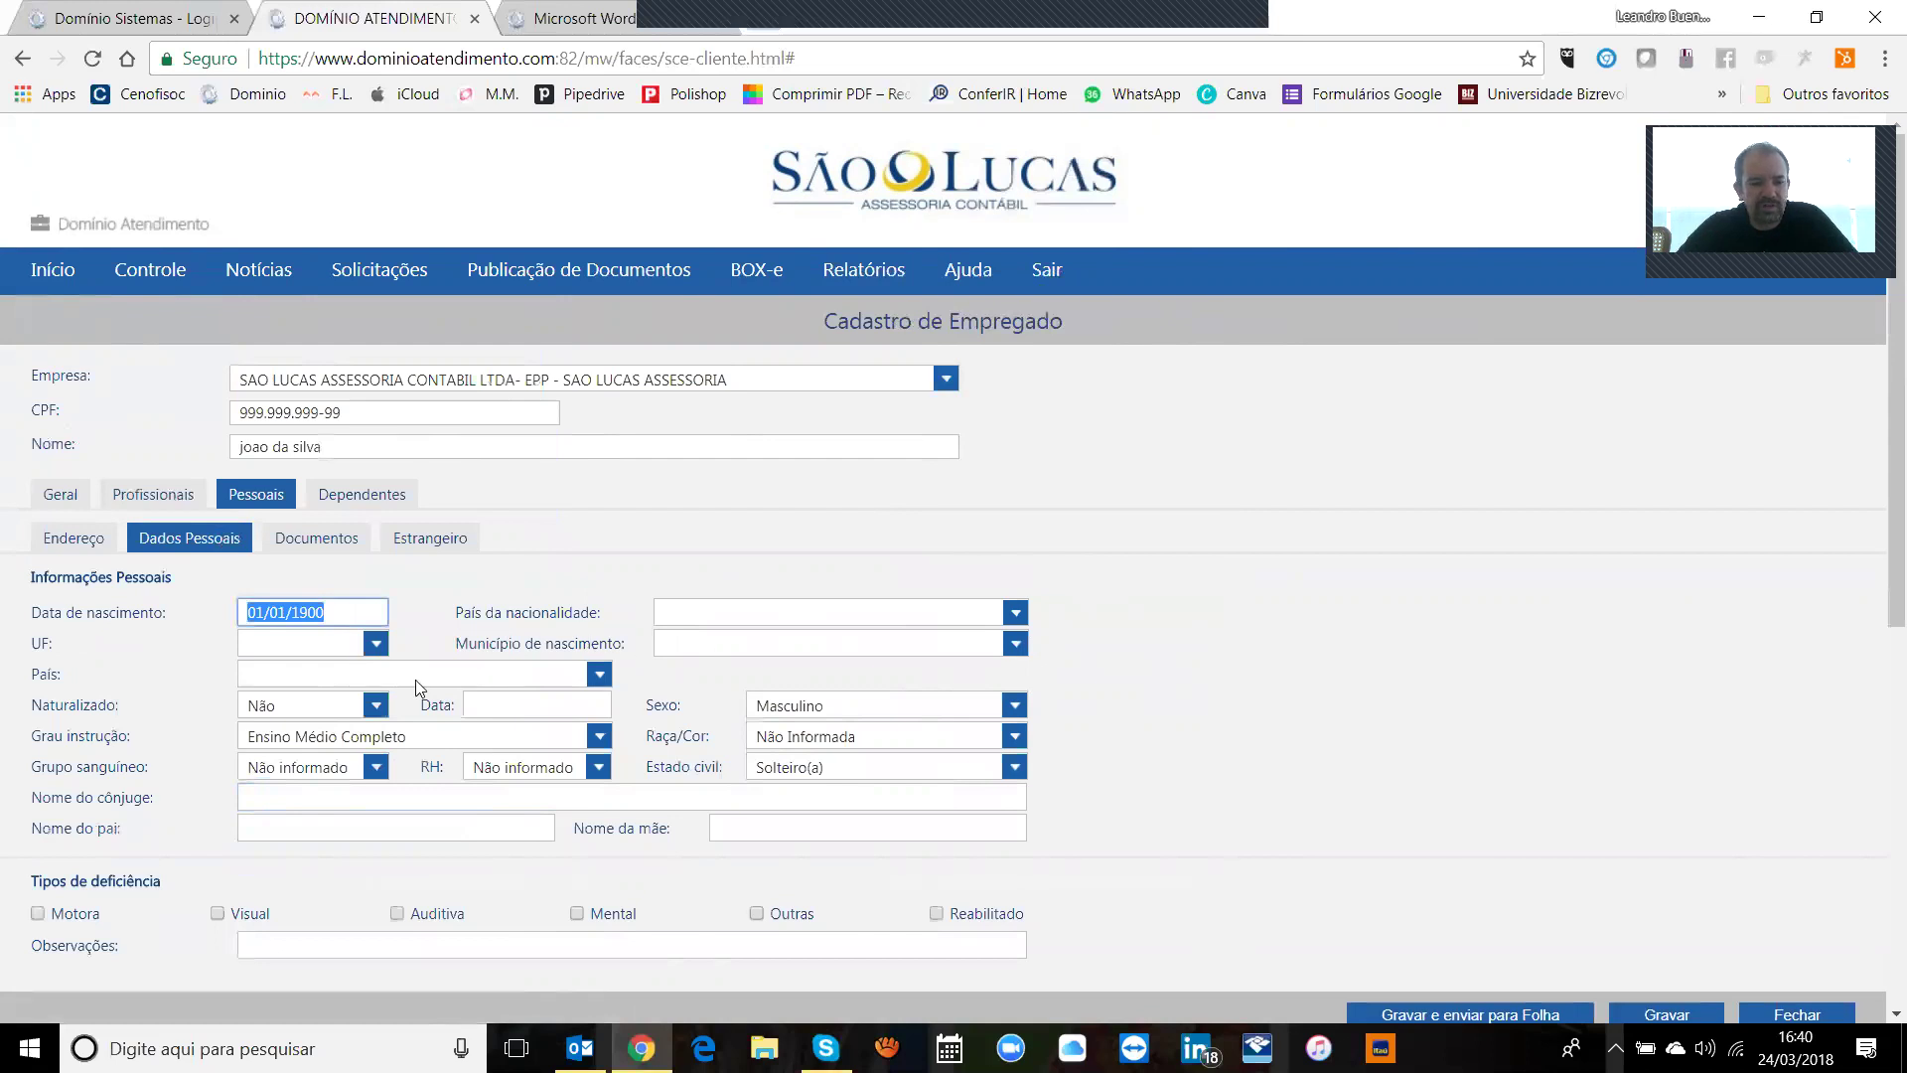
pyautogui.click(335, 704)
pyautogui.click(334, 704)
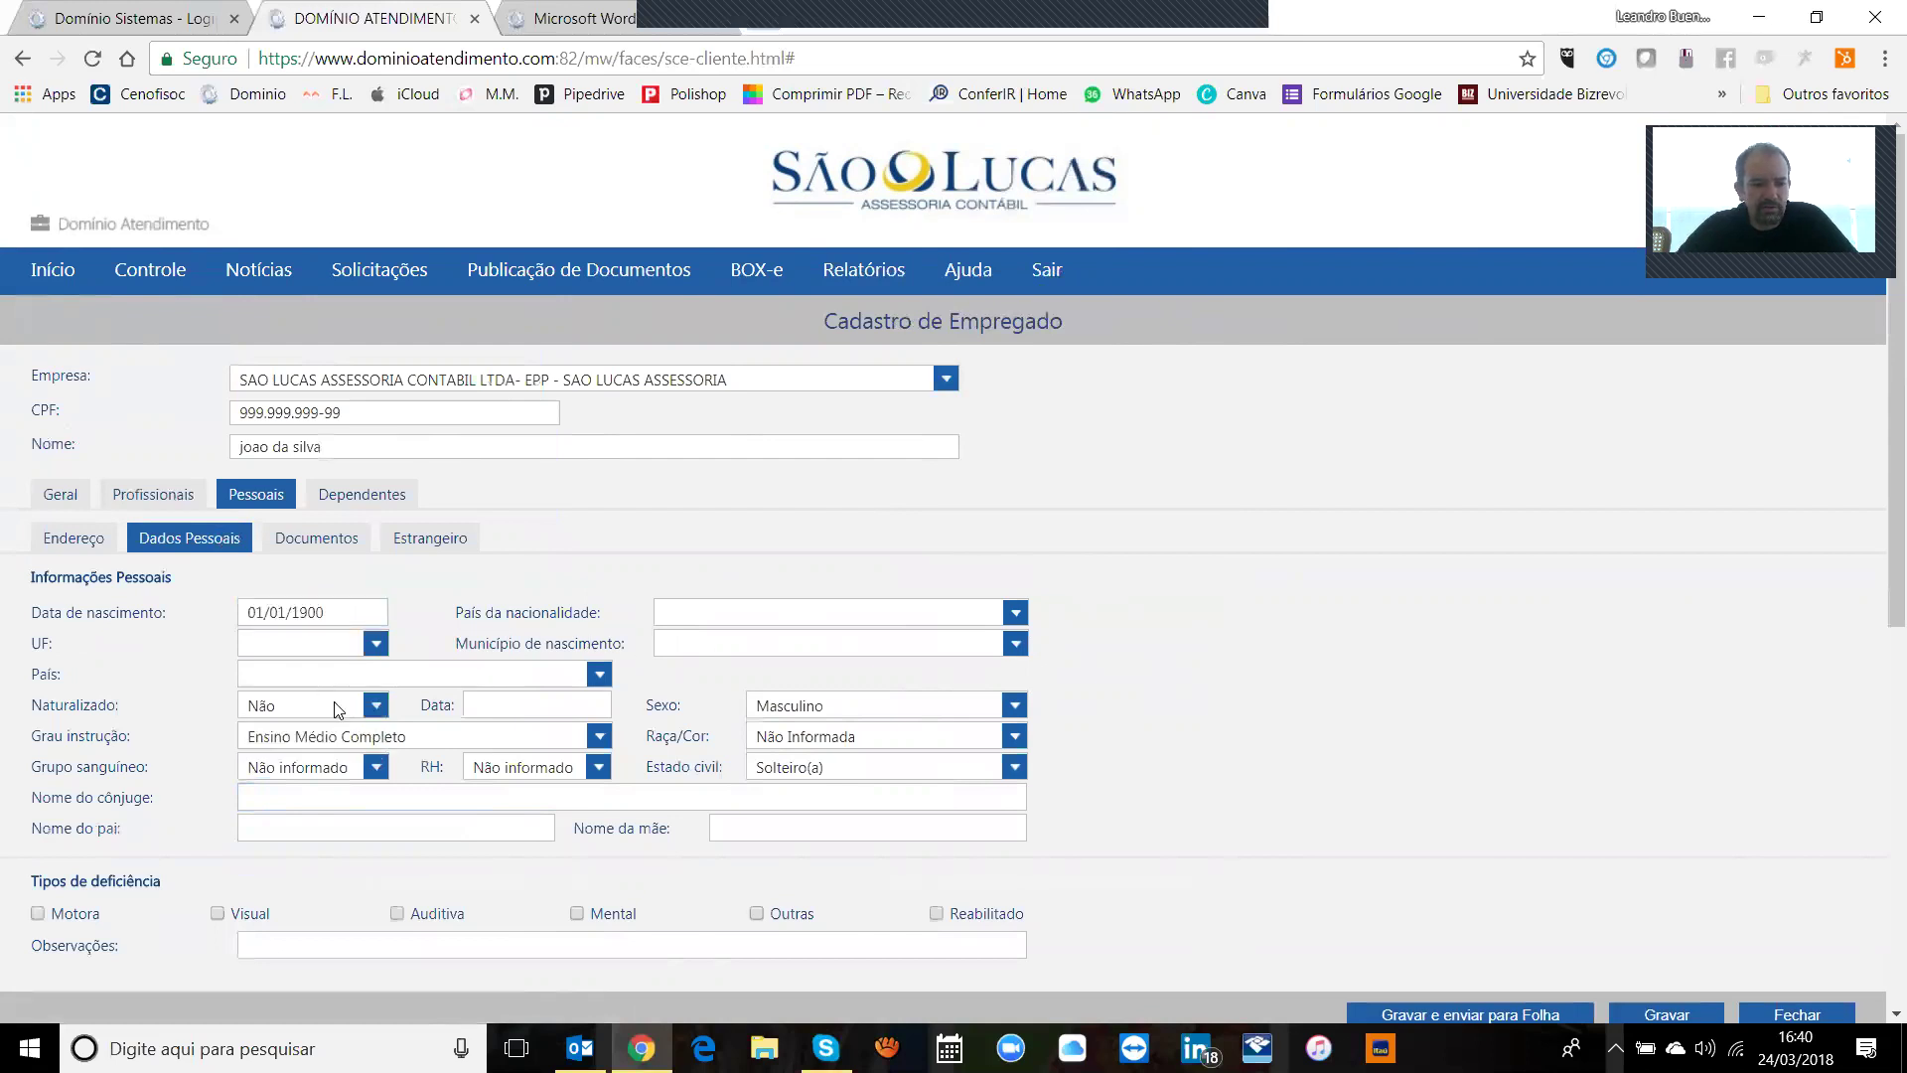
pyautogui.click(462, 740)
pyautogui.click(462, 740)
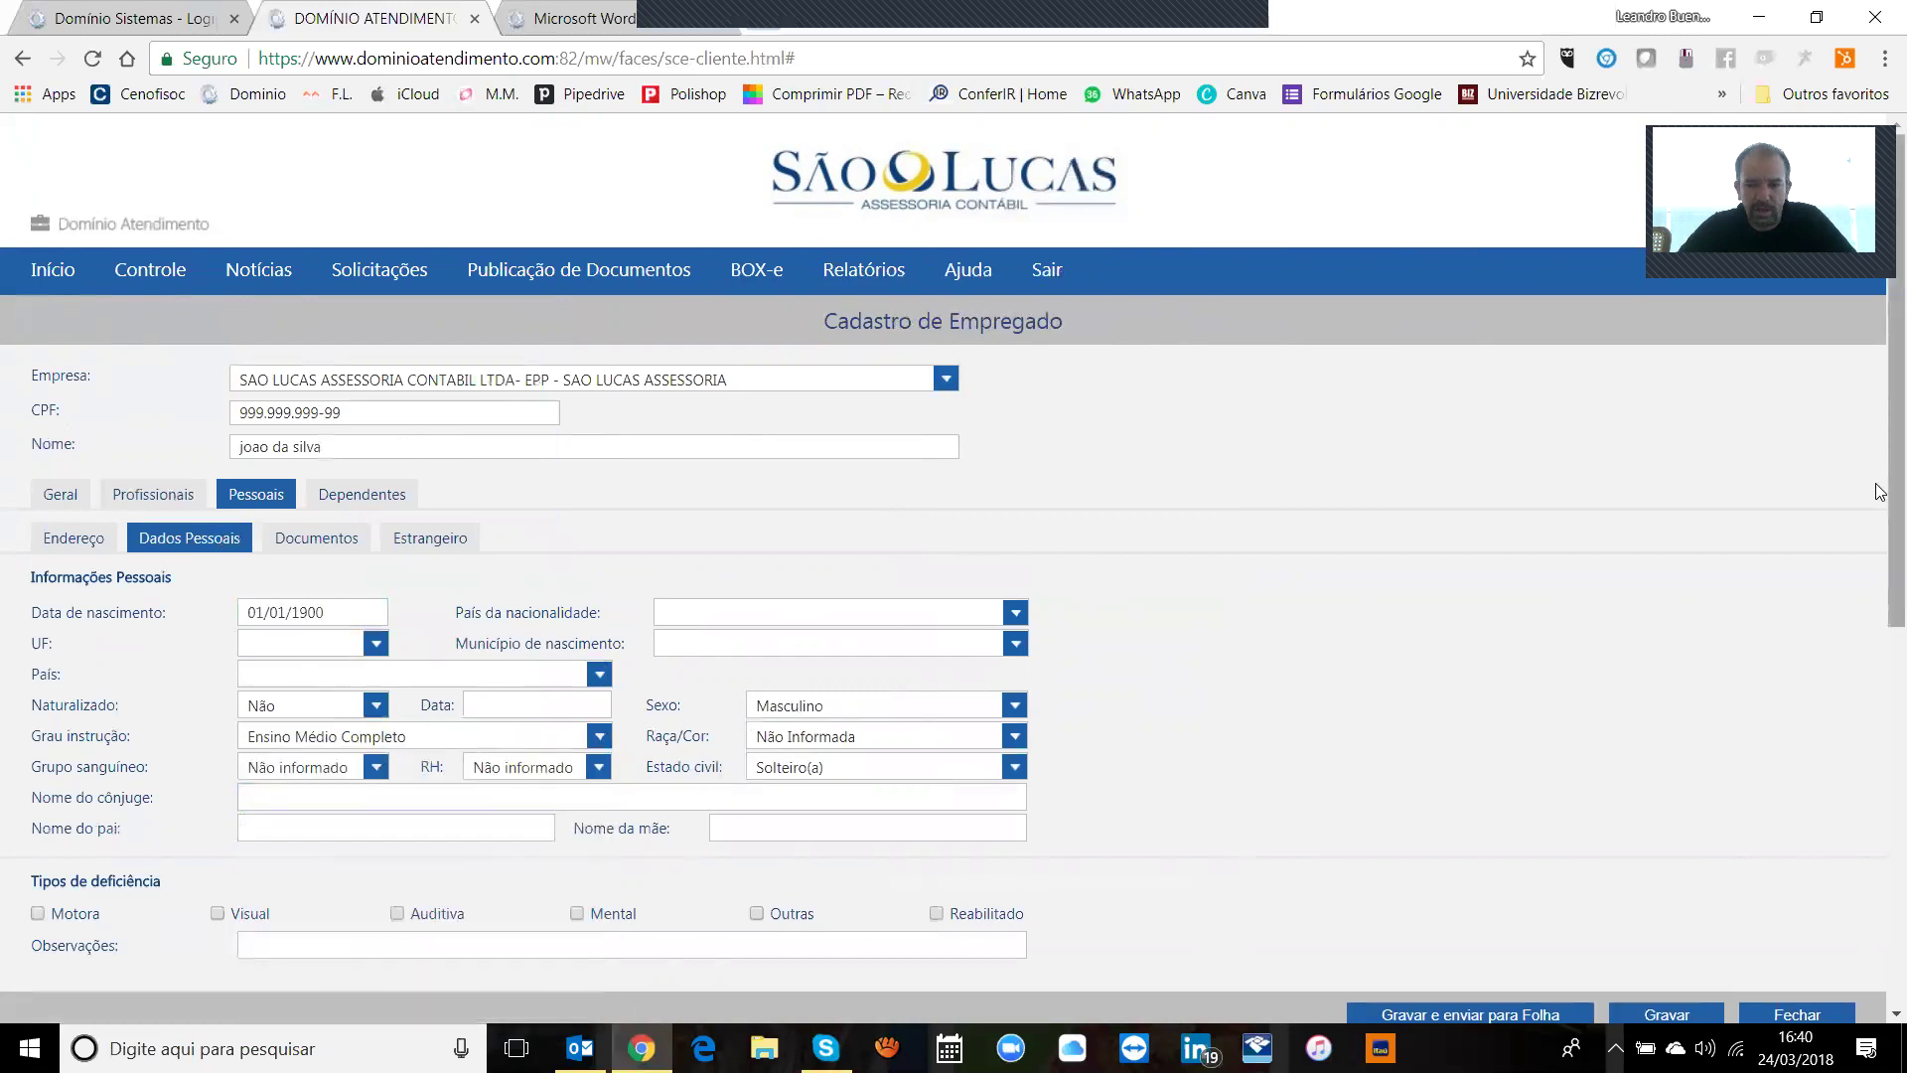
pyautogui.moveTo(1880, 485); pyautogui.dragTo(1879, 553)
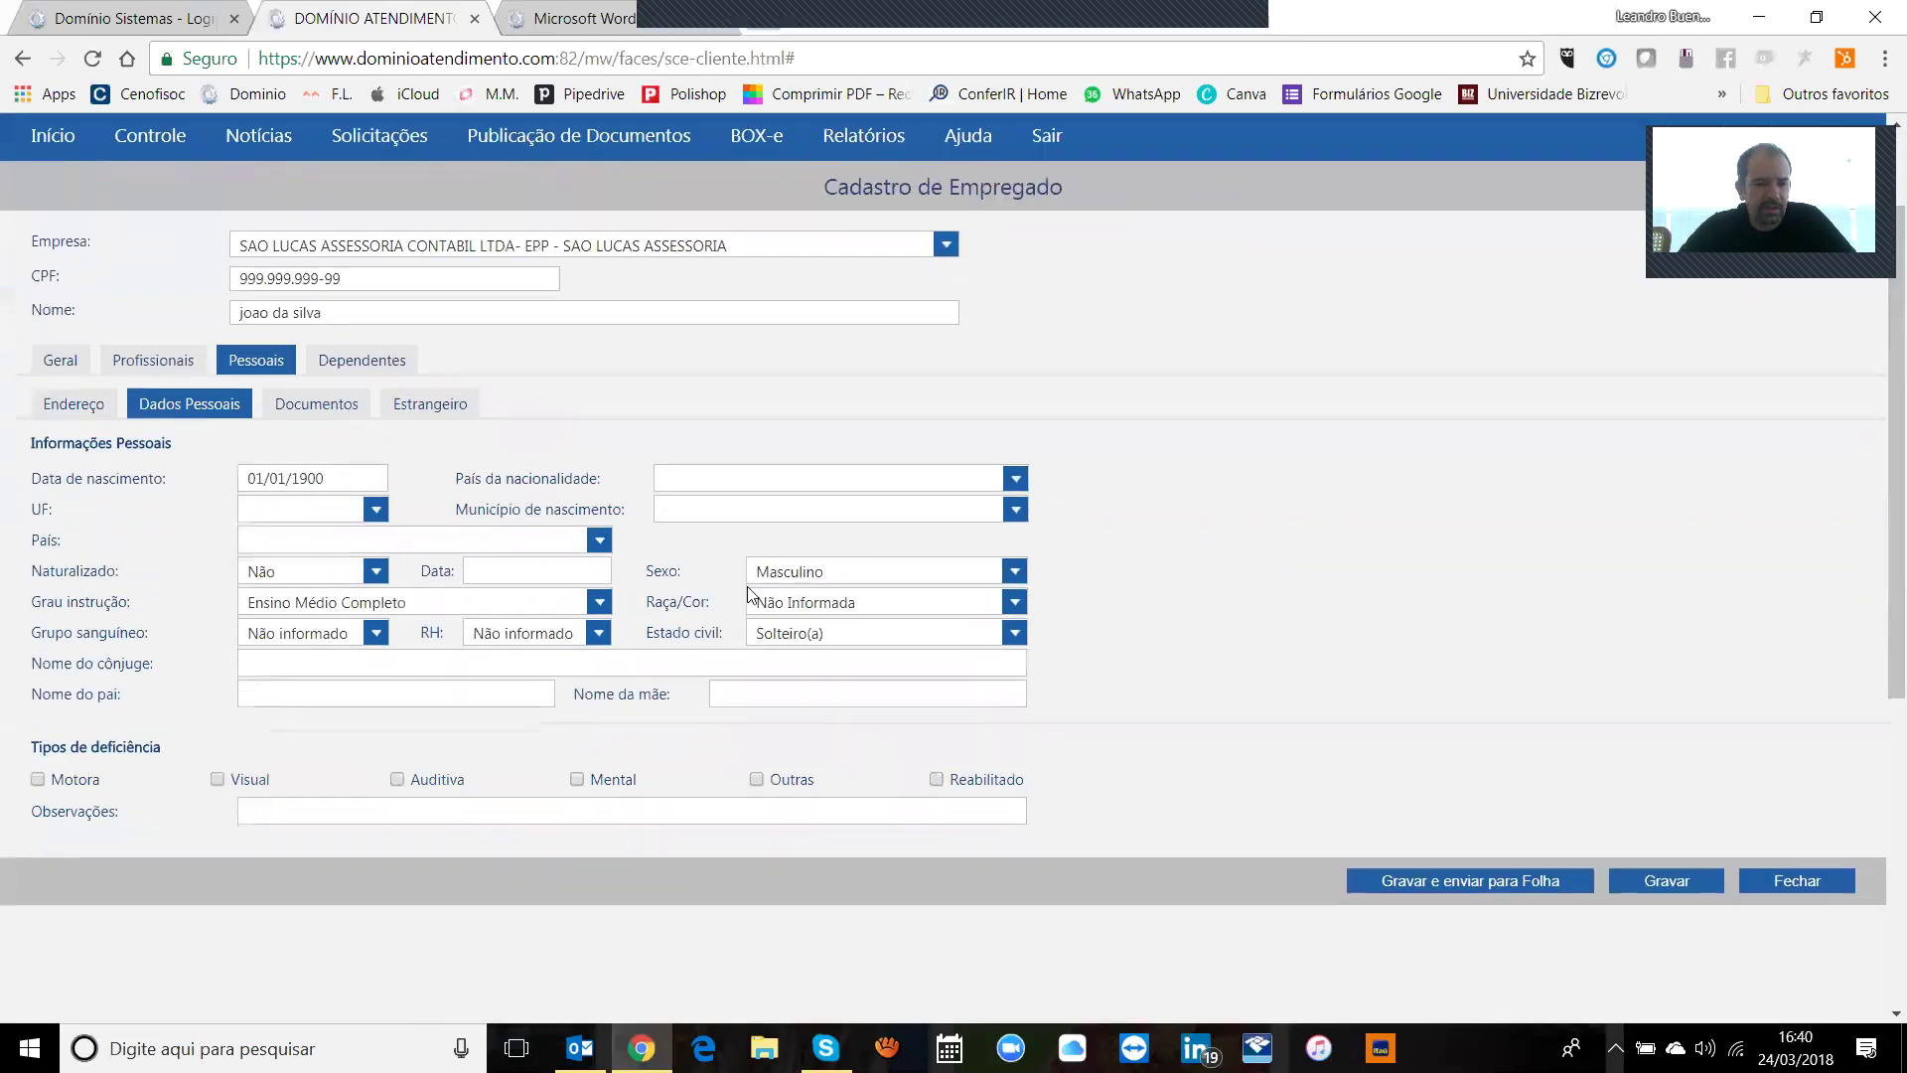
# Step: Leave blood group and Rh factor as Não informado and marital status Solteiro(a)
pyautogui.click(672, 658)
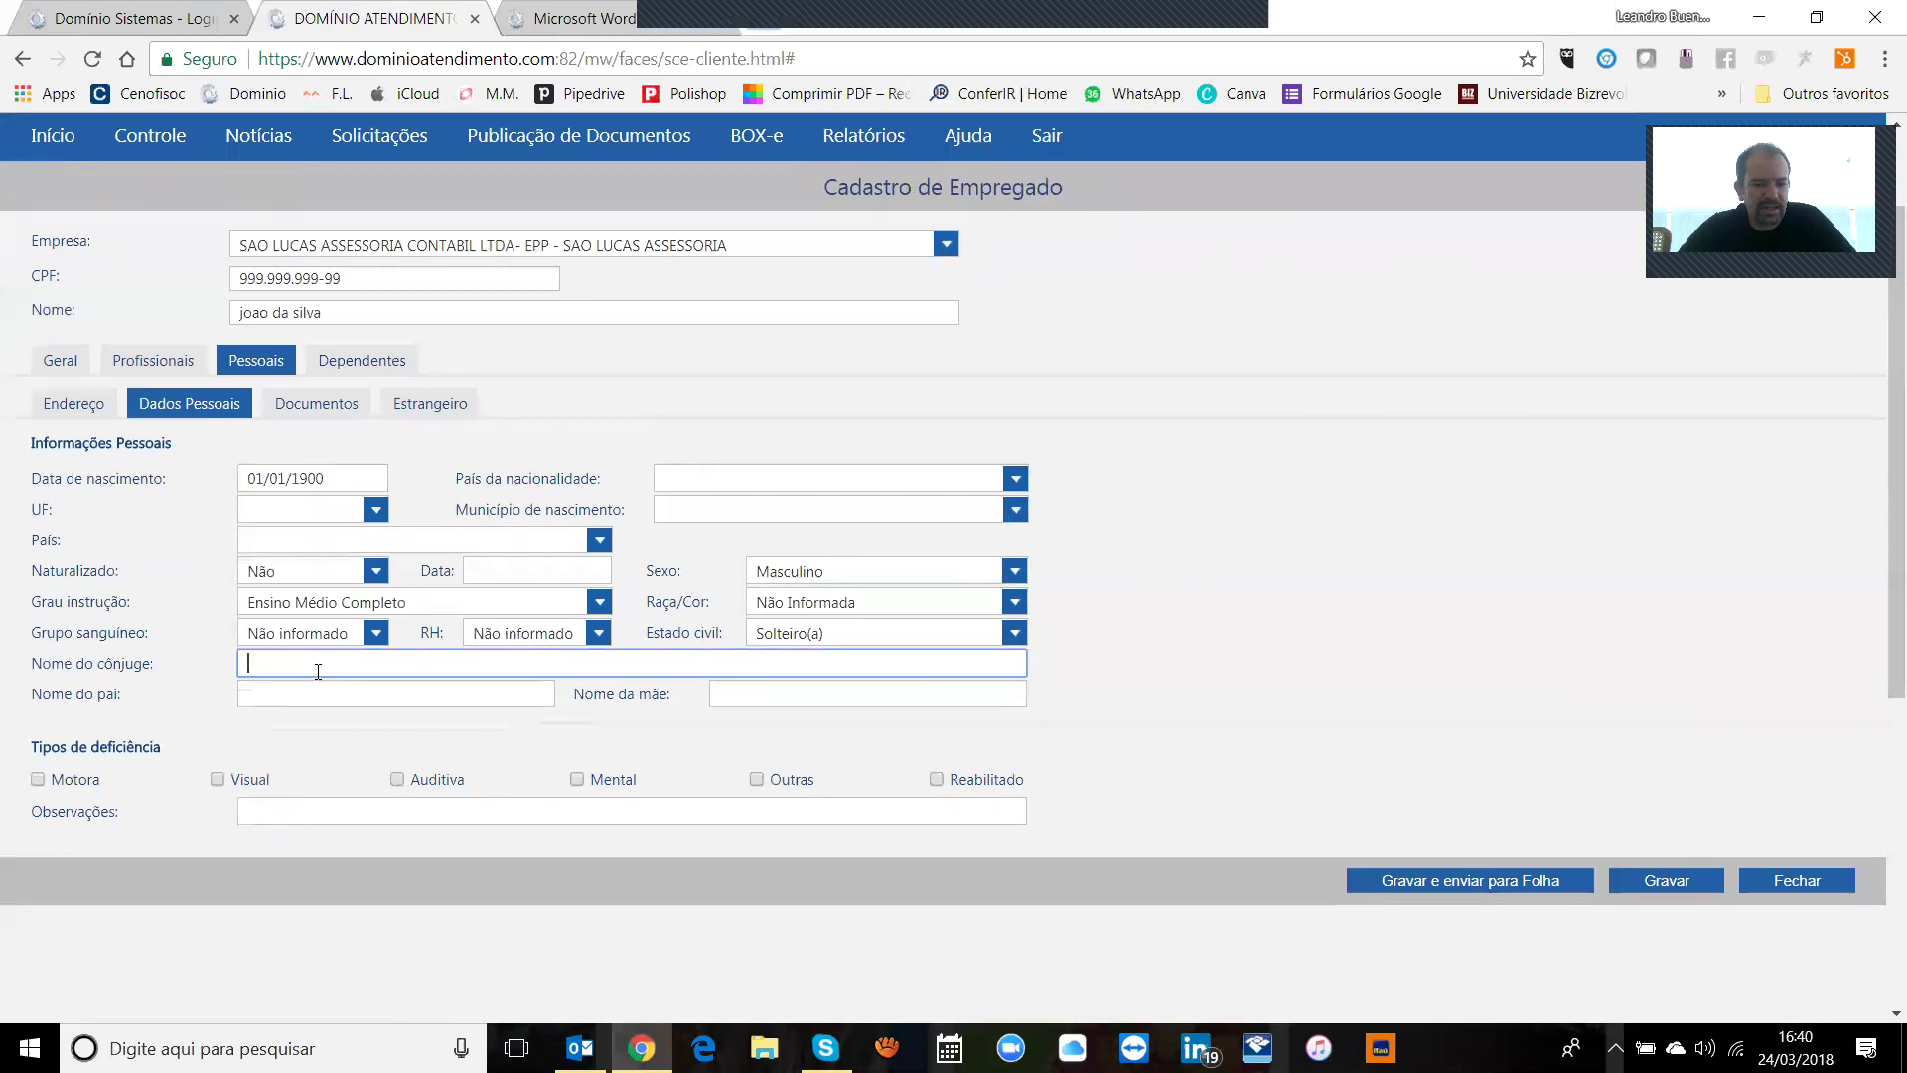
pyautogui.click(359, 639)
pyautogui.click(360, 643)
pyautogui.click(538, 647)
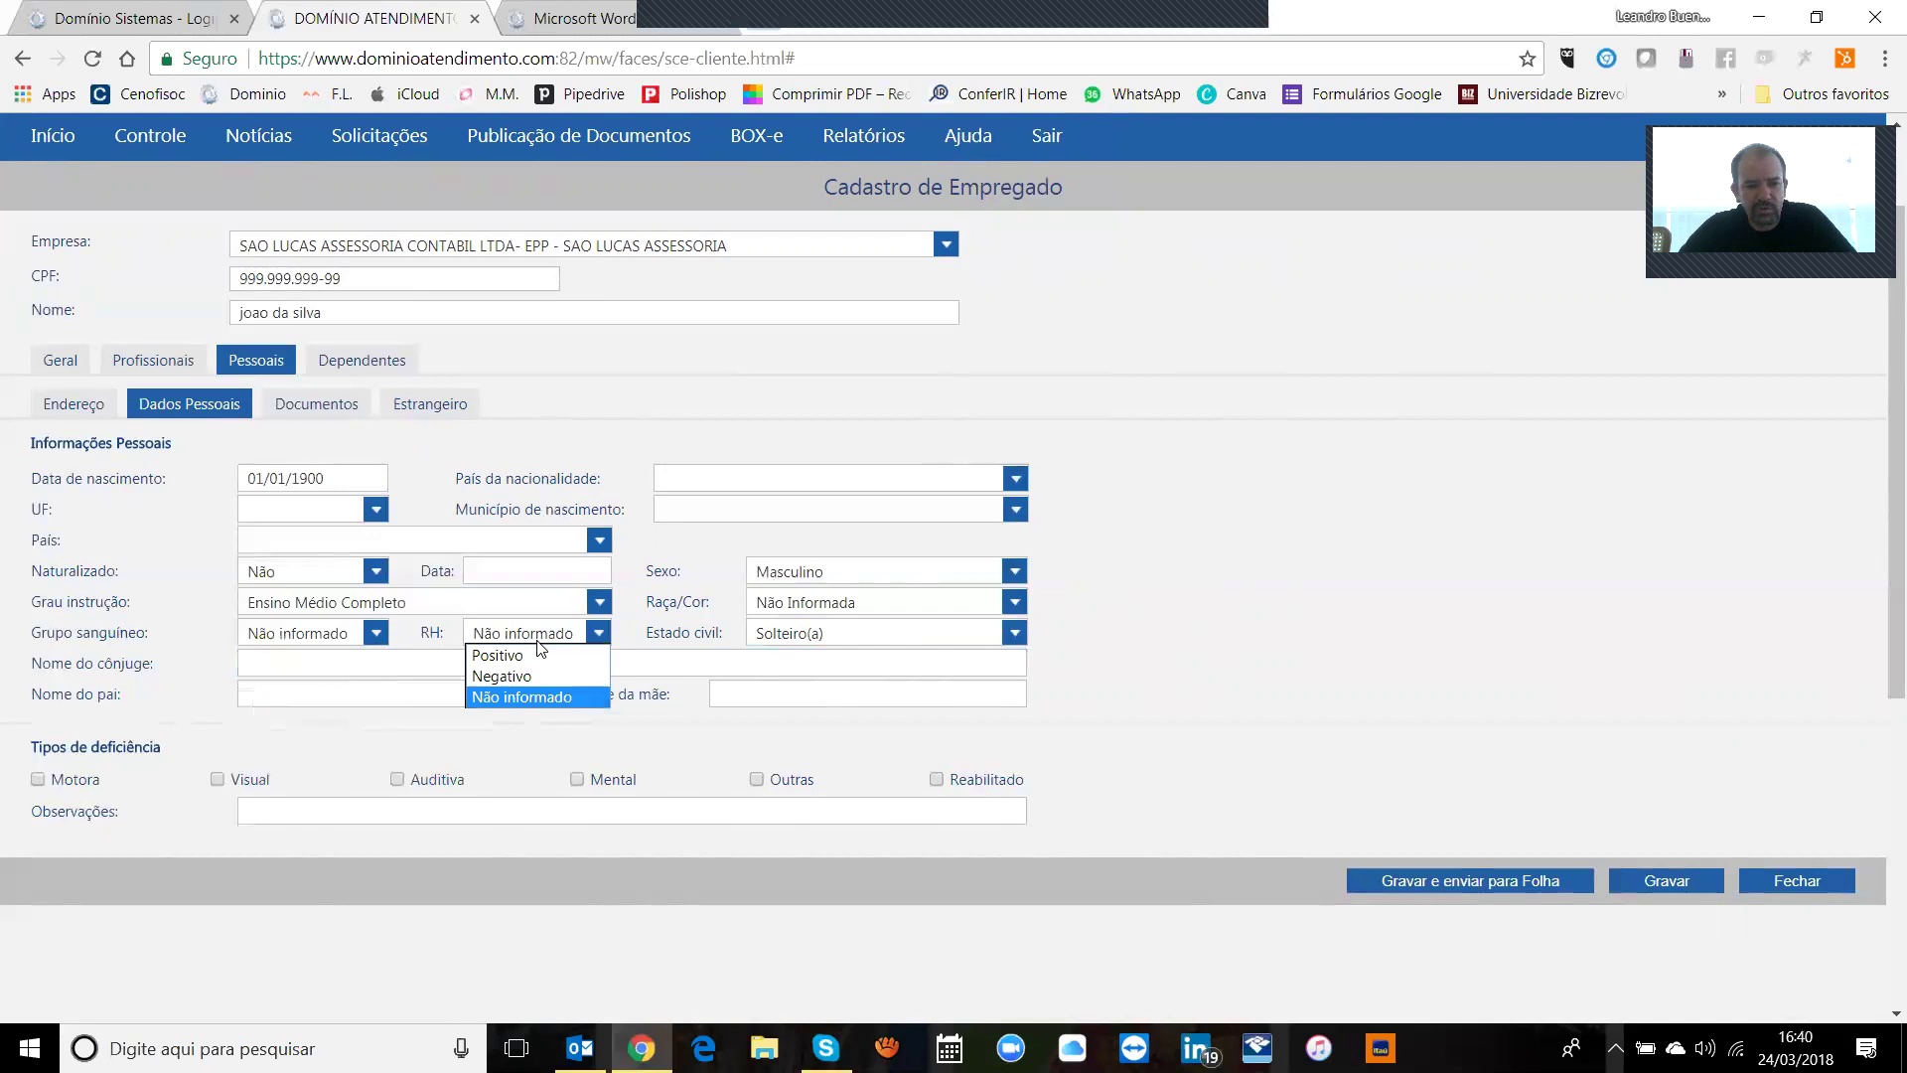
pyautogui.click(533, 636)
pyautogui.click(324, 637)
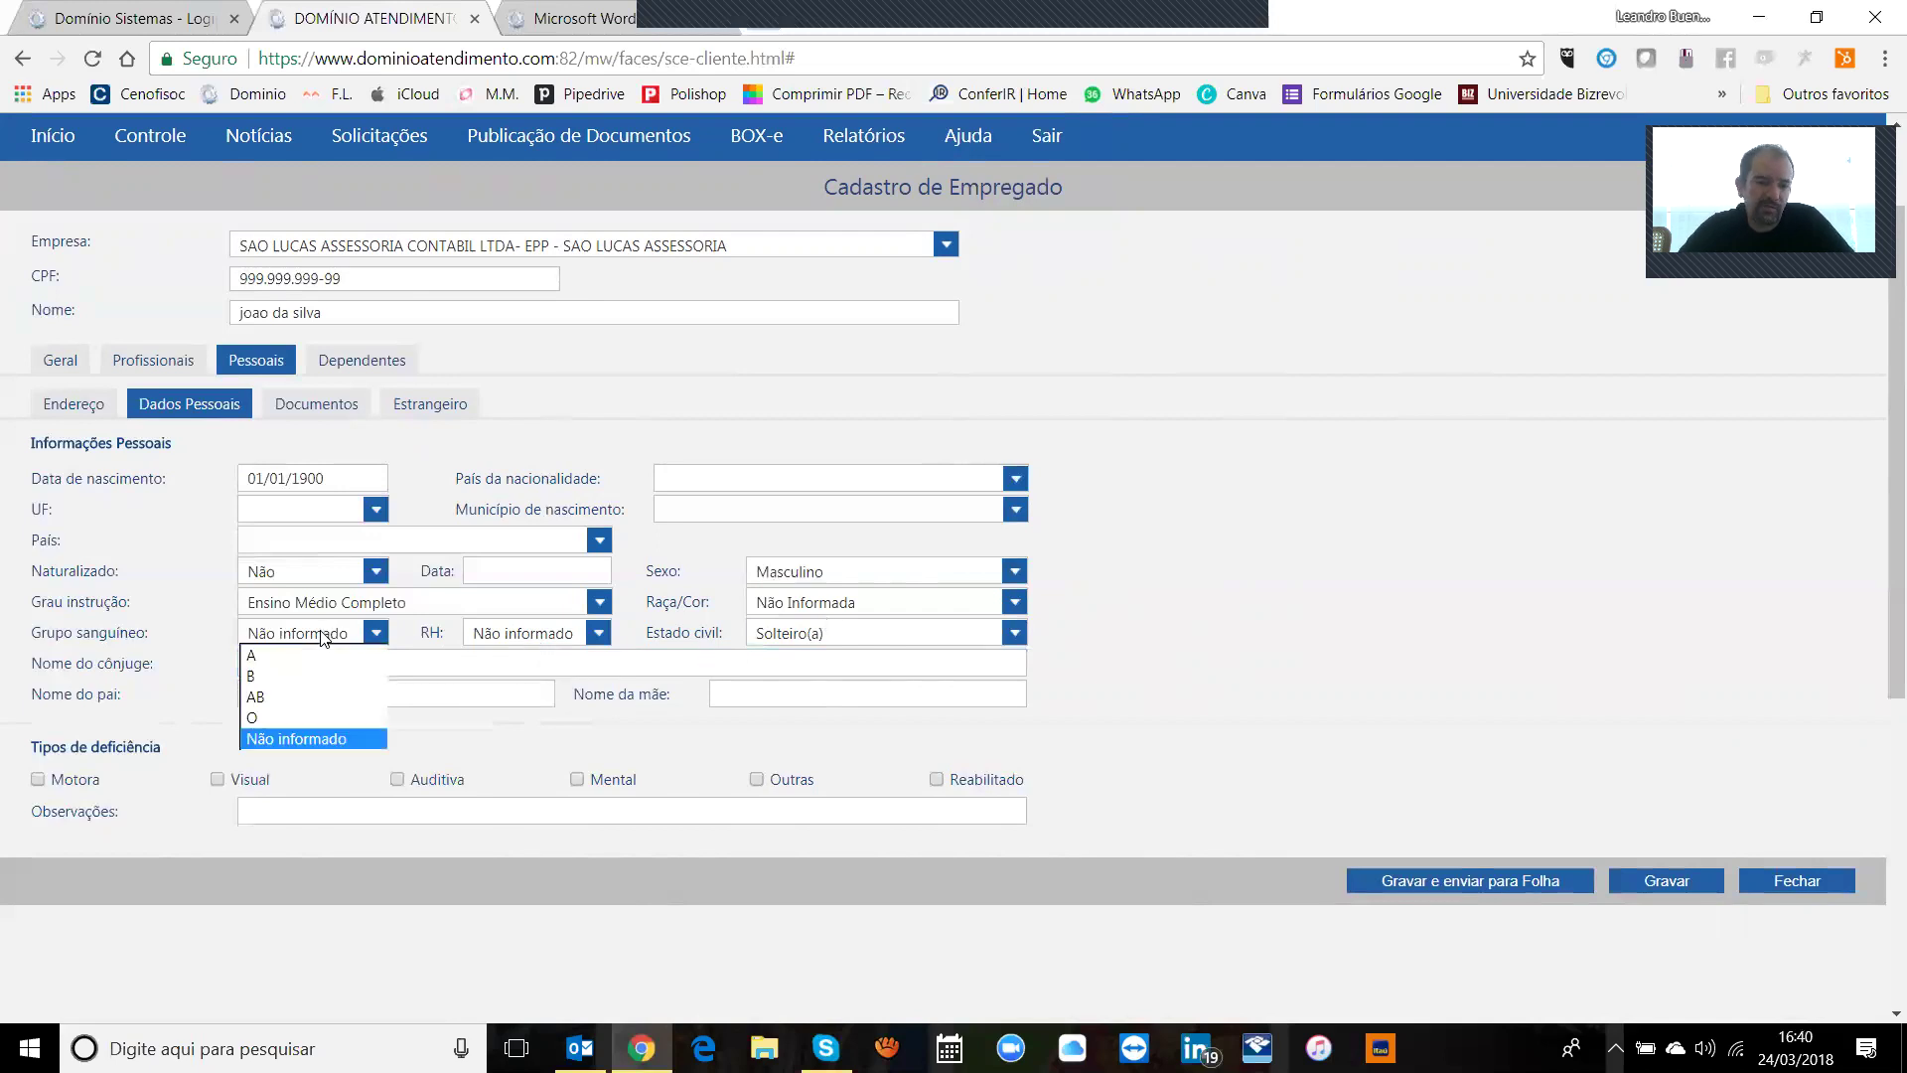
pyautogui.click(324, 637)
pyautogui.click(780, 637)
pyautogui.click(779, 637)
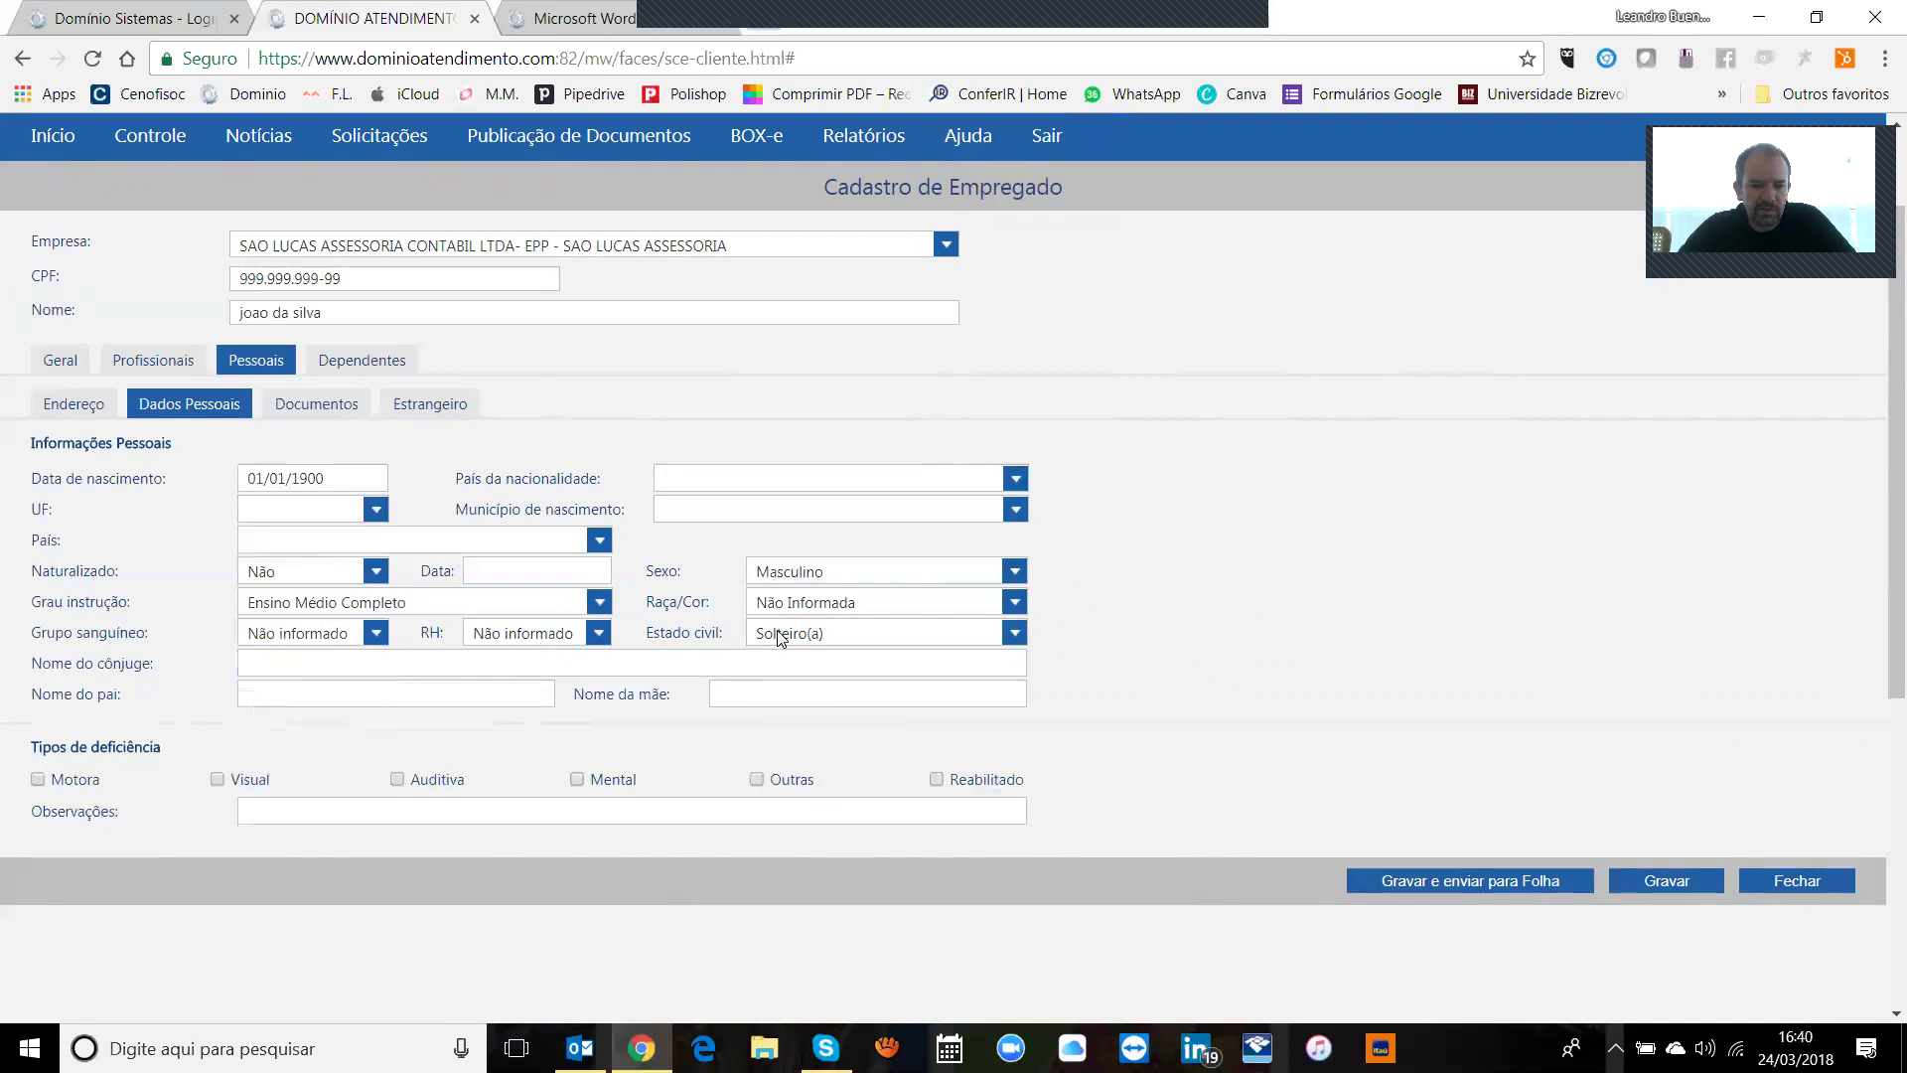
pyautogui.click(355, 637)
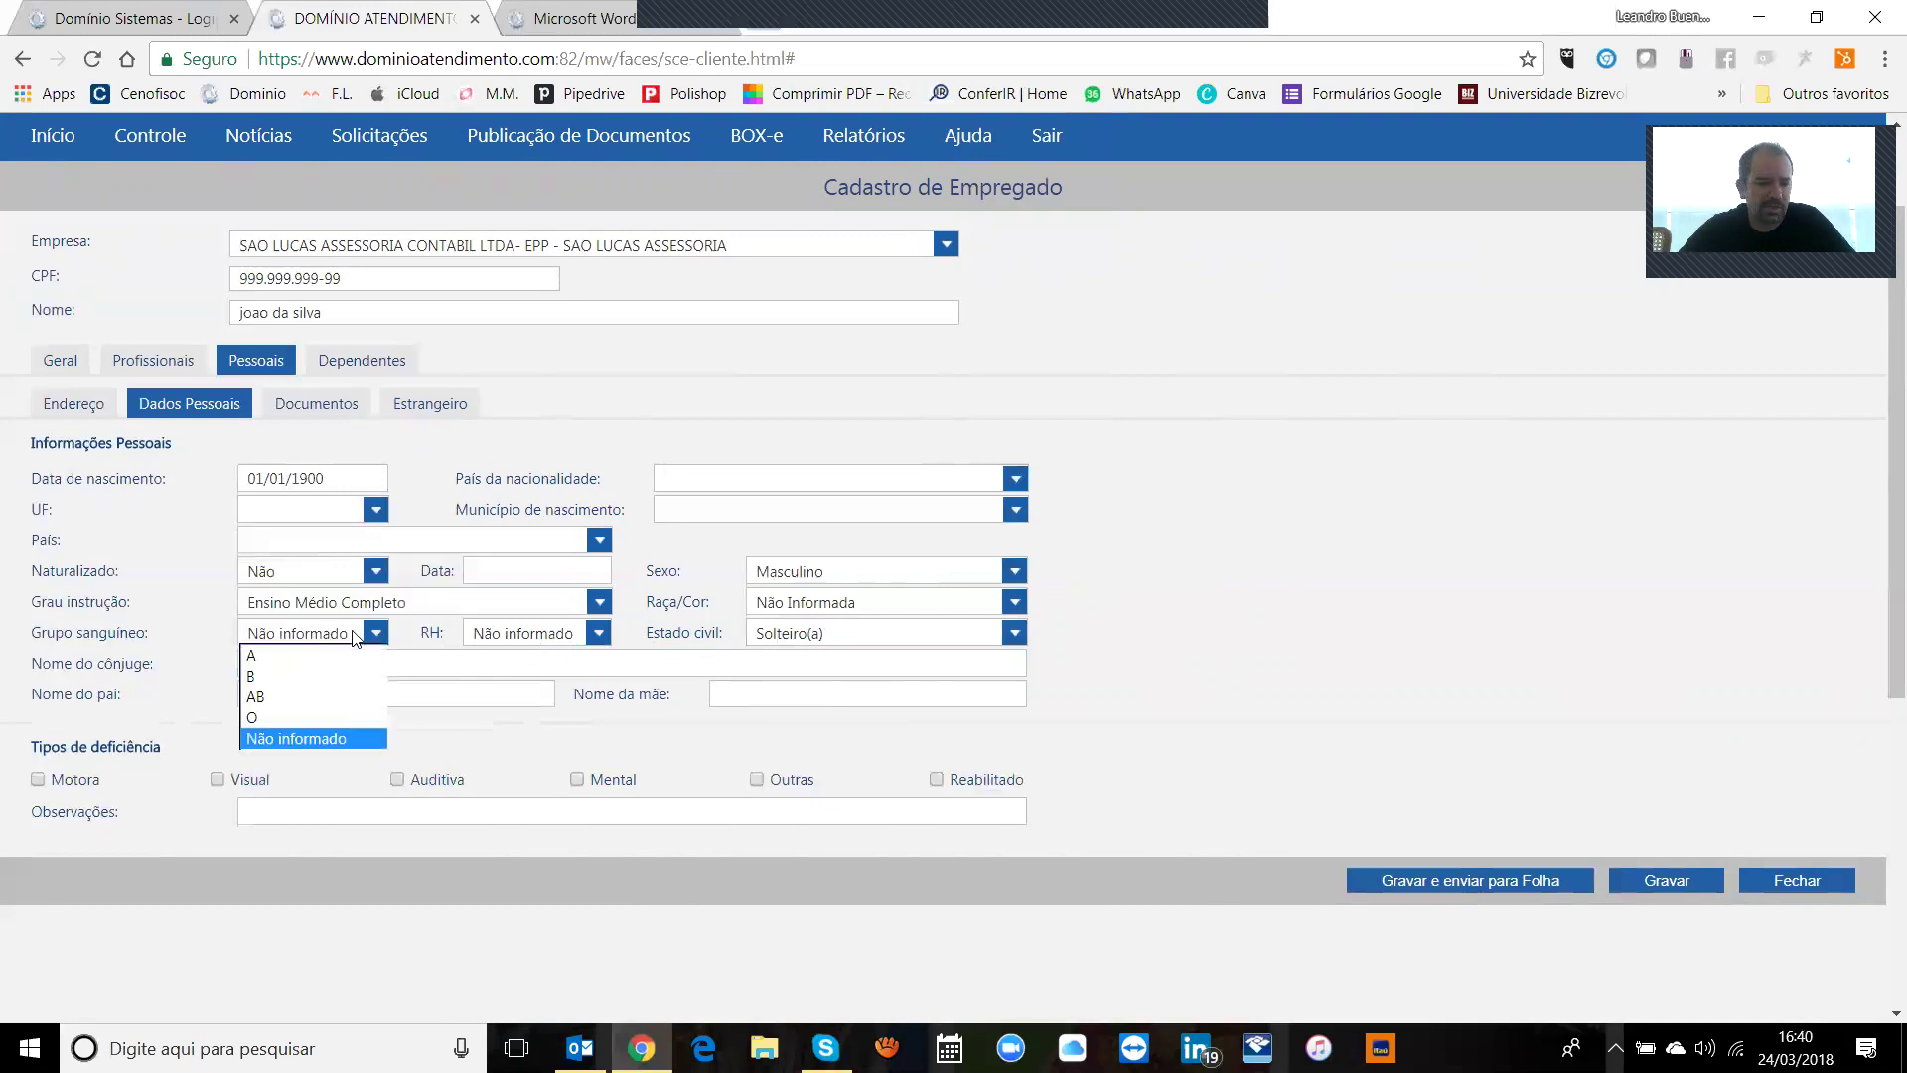
pyautogui.click(355, 636)
pyautogui.click(318, 694)
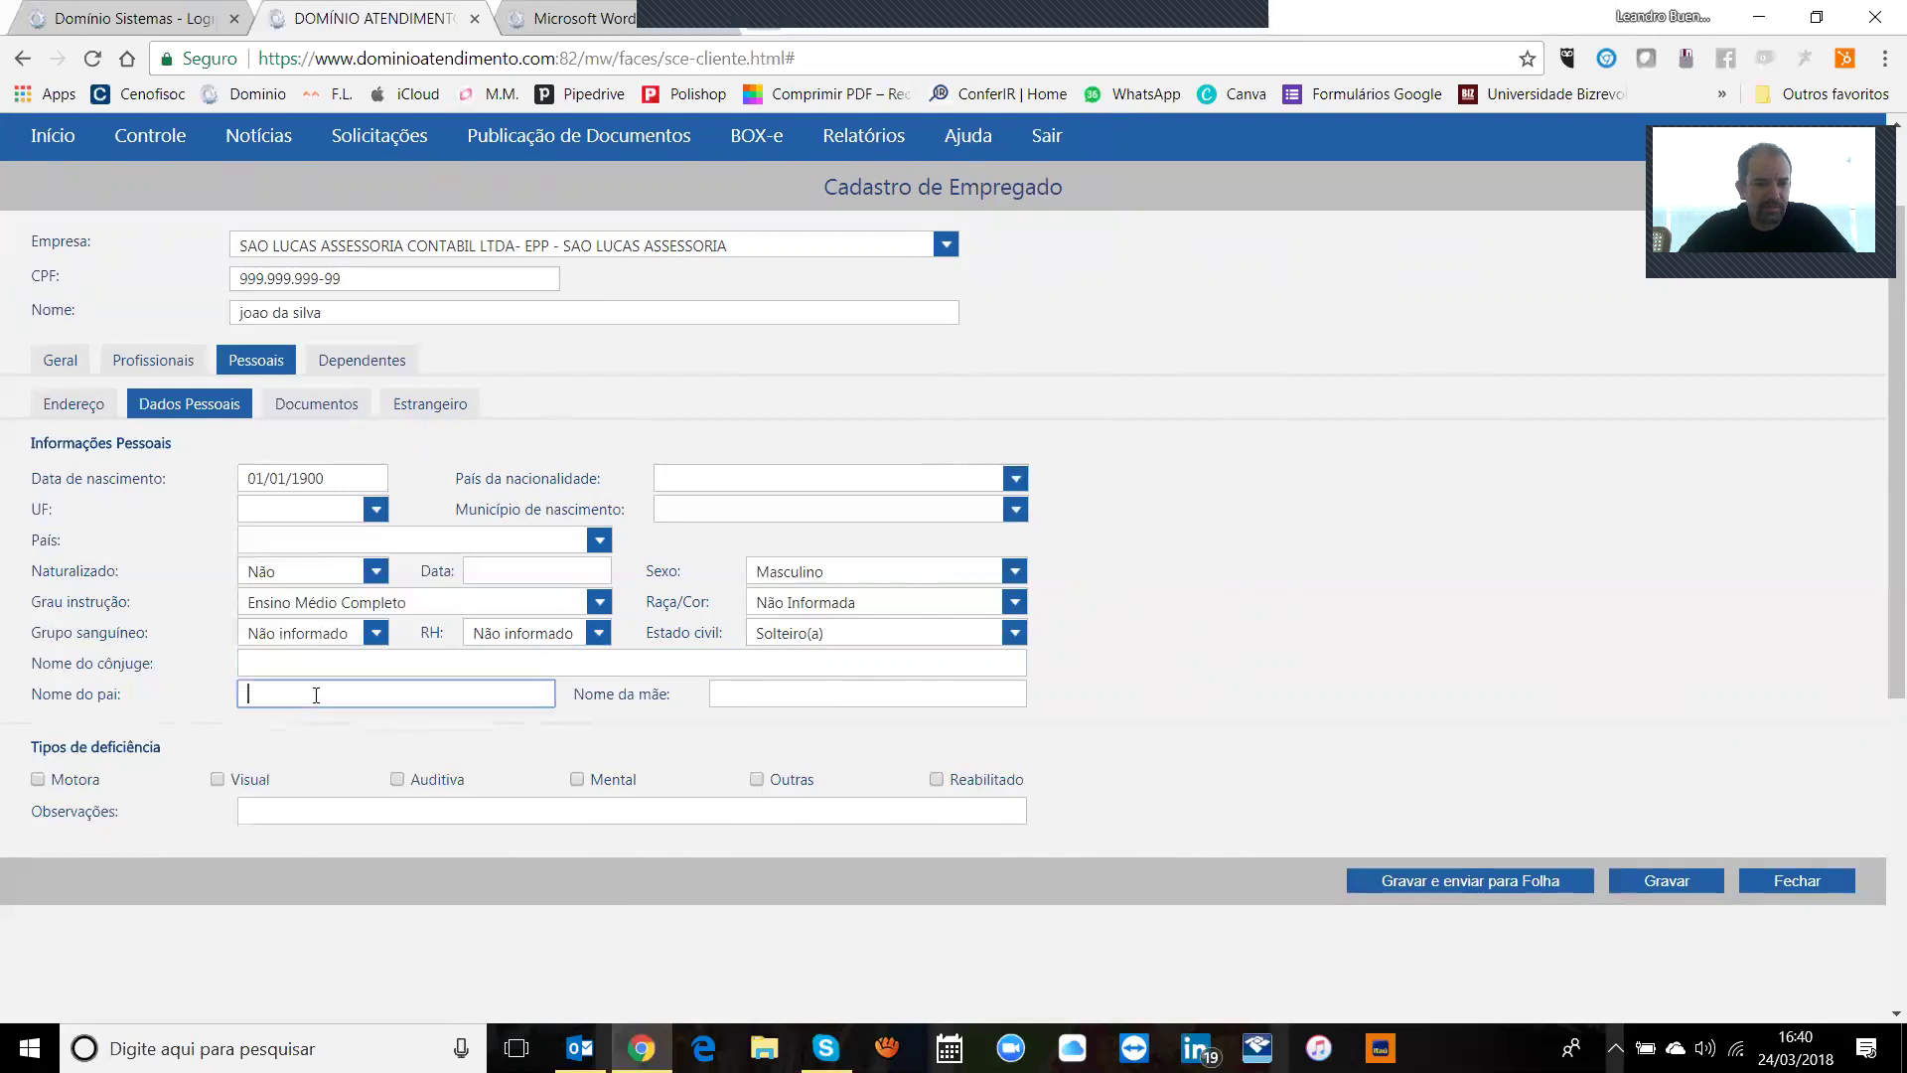
pyautogui.click(753, 696)
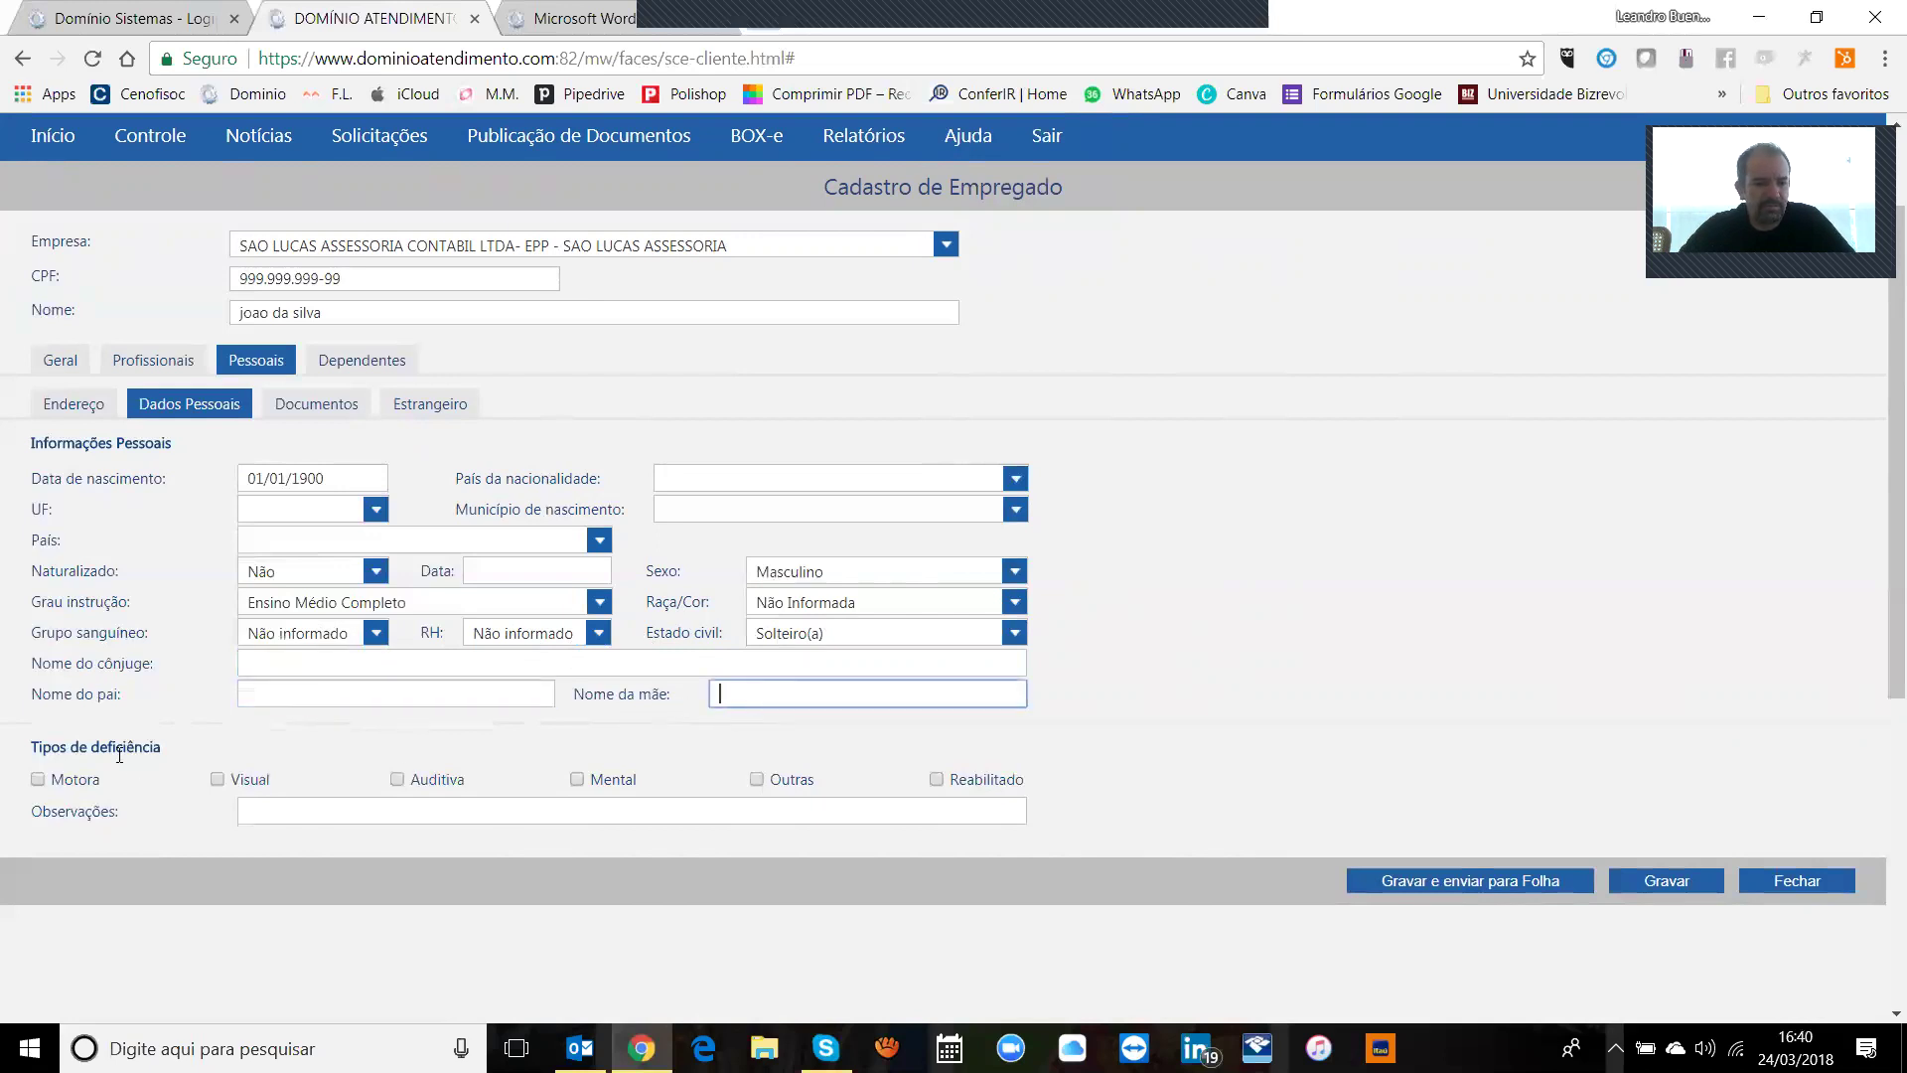
# Step: Type a 'motorista de caminhão' note in Observações, then erase it entirely
pyautogui.click(712, 814)
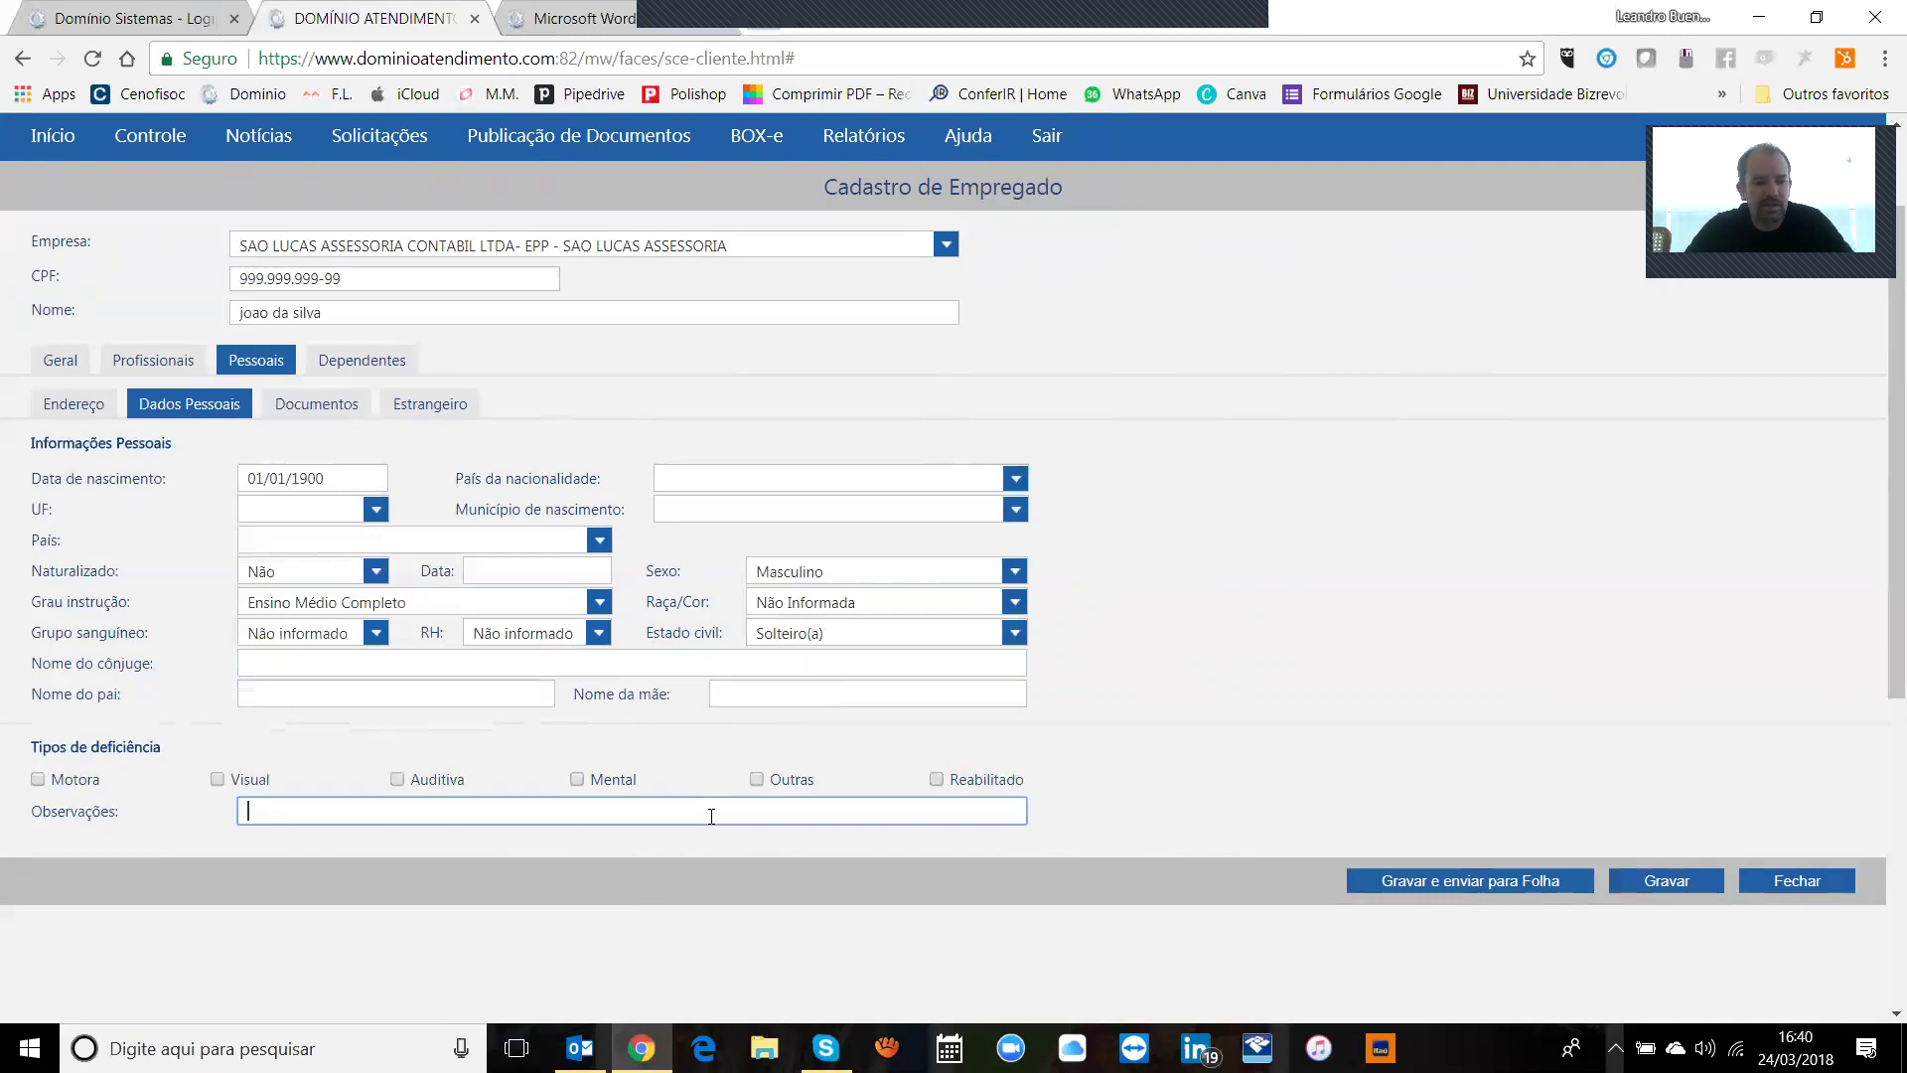
pyautogui.write('motob')
pyautogui.write('ista de caminbh')
pyautogui.press('BackSpace')
pyautogui.press('BackSpace')
pyautogui.write('hão')
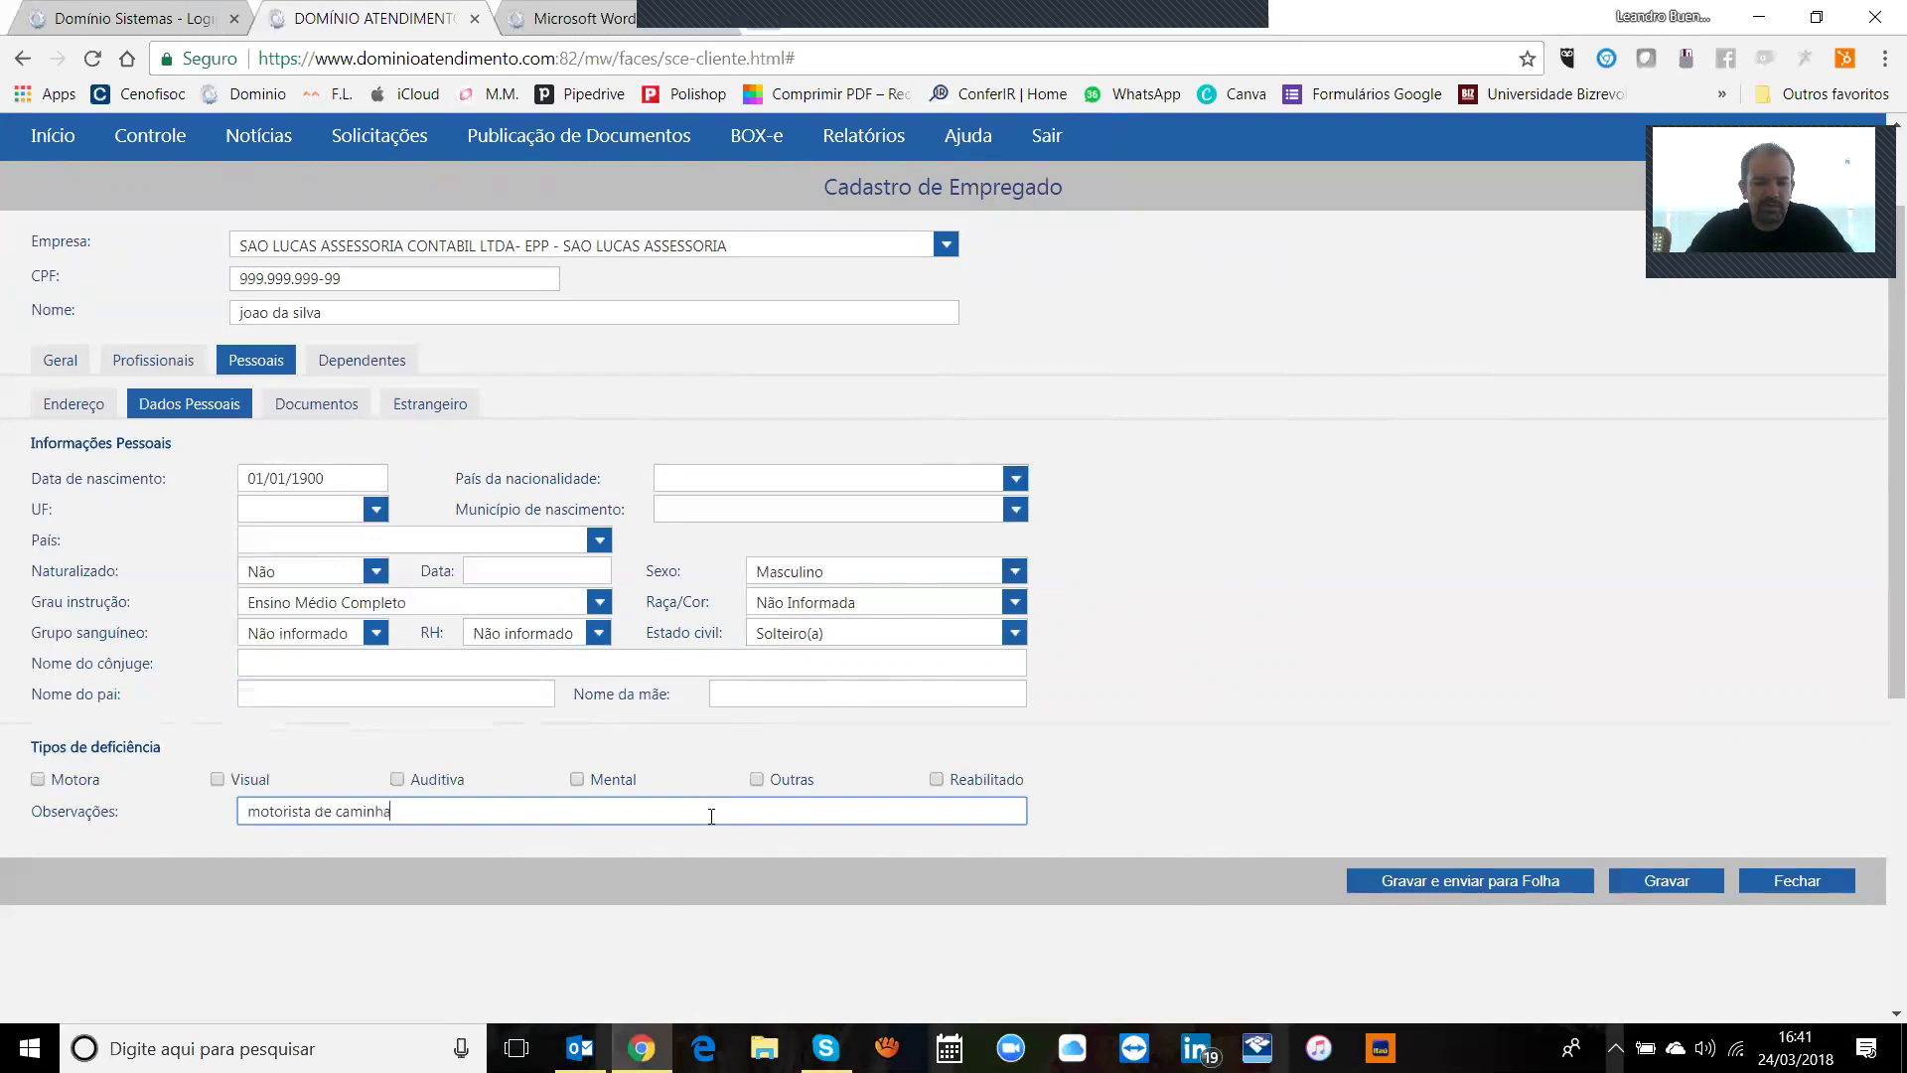
pyautogui.hotkey('ctrl', 'a')
pyautogui.press('BackSpace')
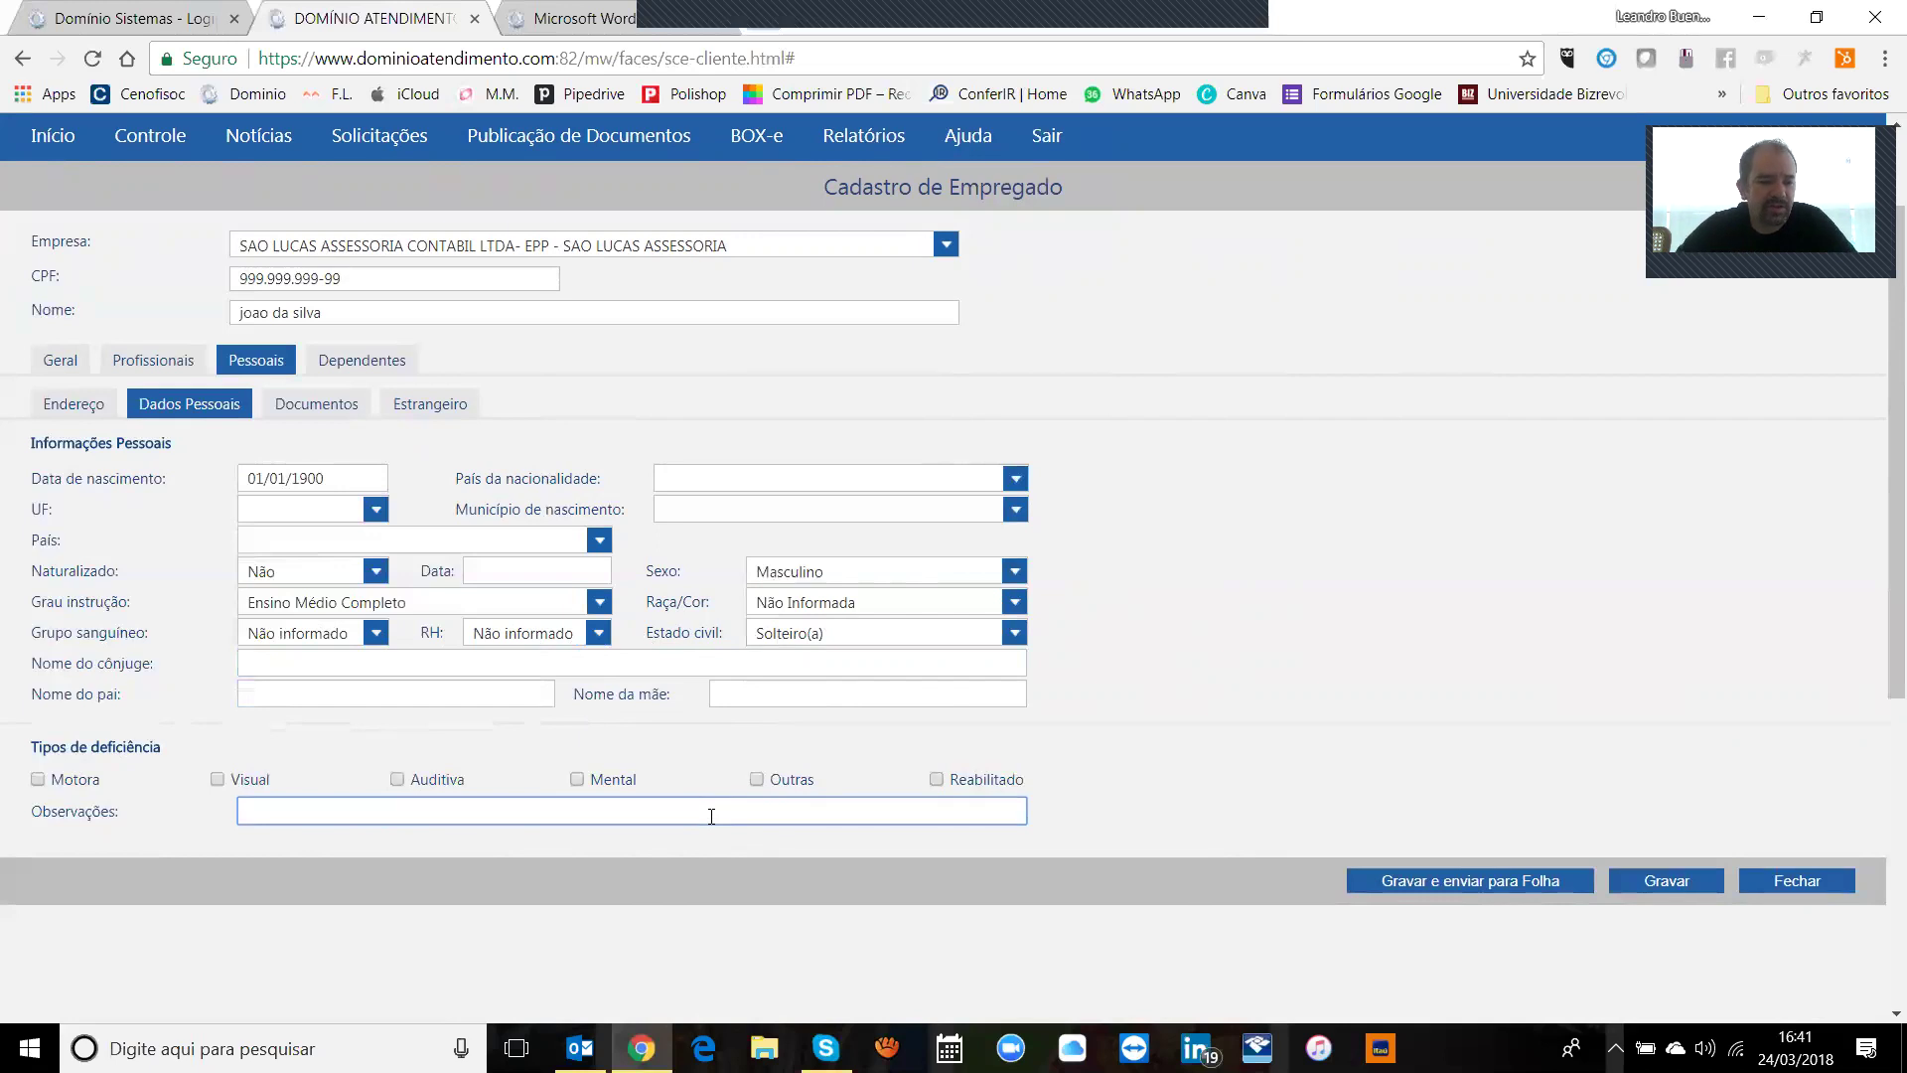
# Step: Open Documentos and pass through identity, voter, reservist and licence fields, leaving them blank
pyautogui.click(288, 415)
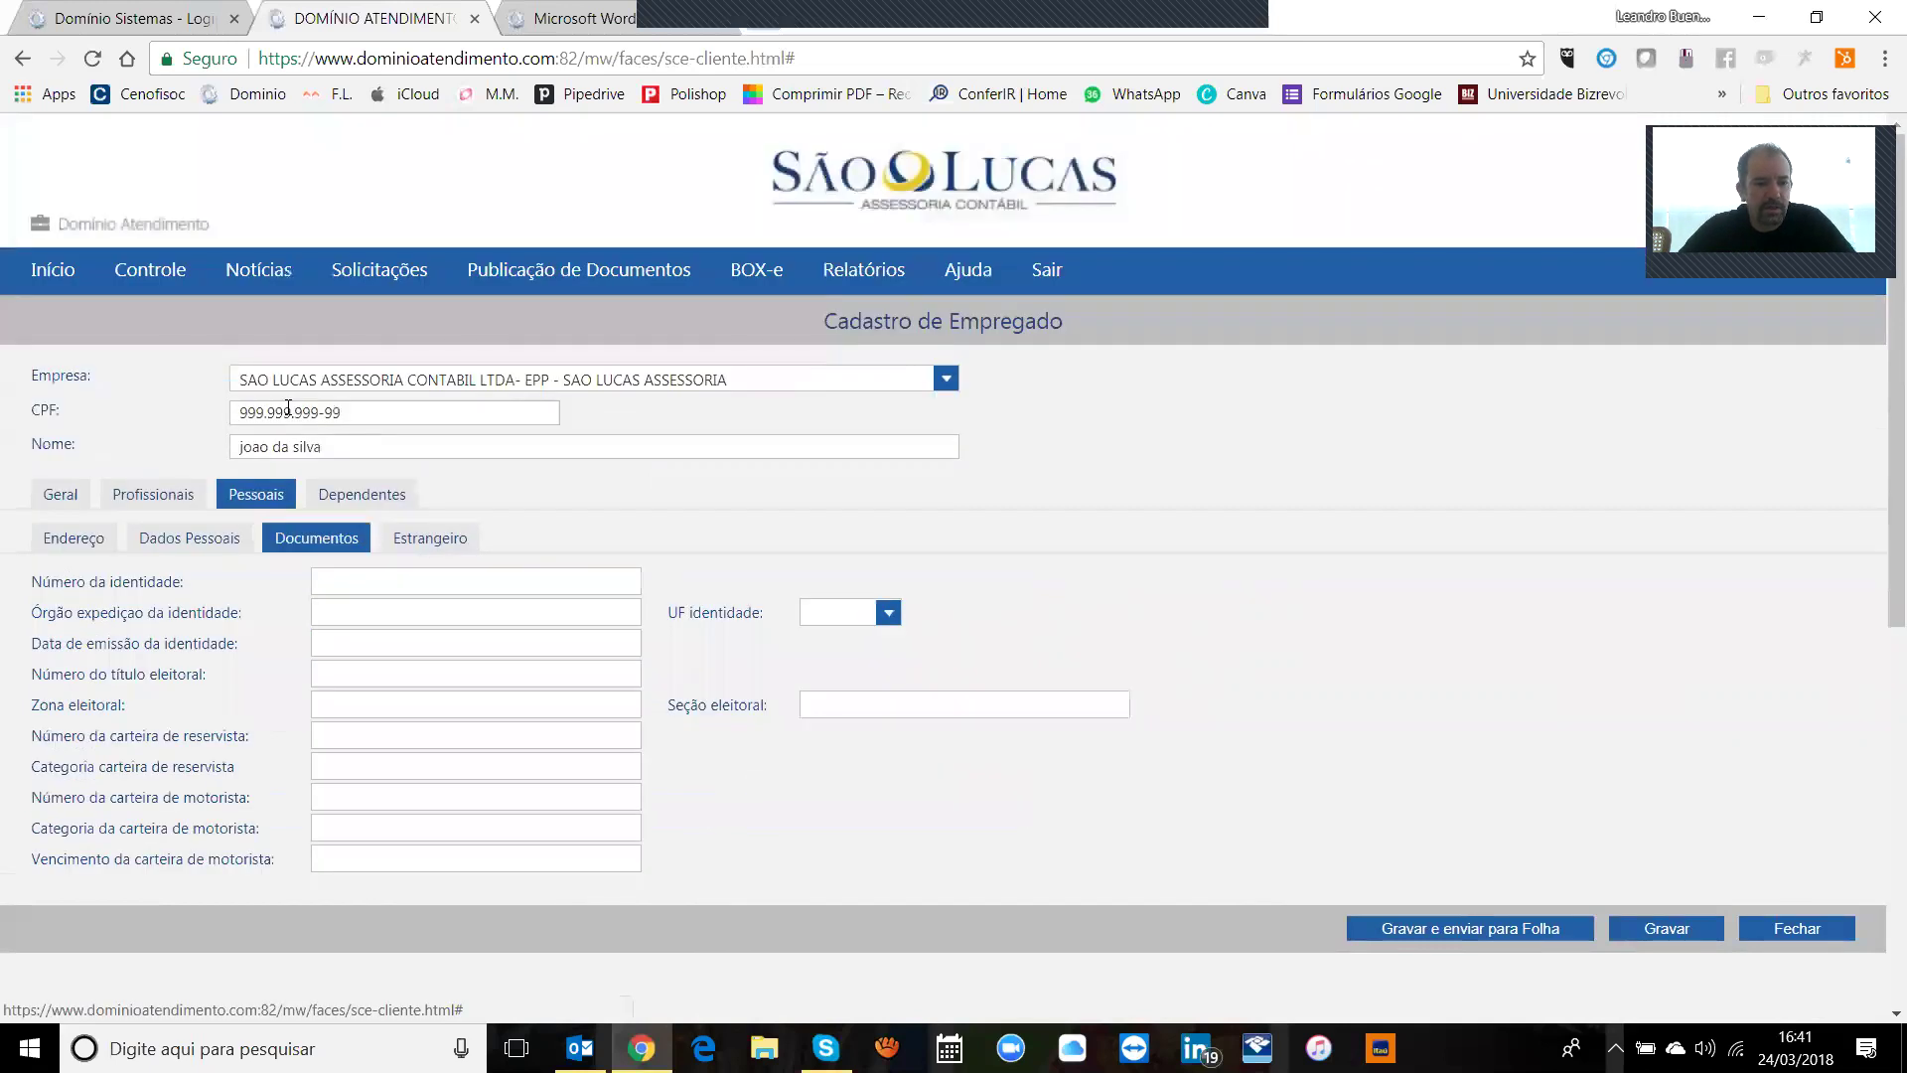
pyautogui.click(340, 591)
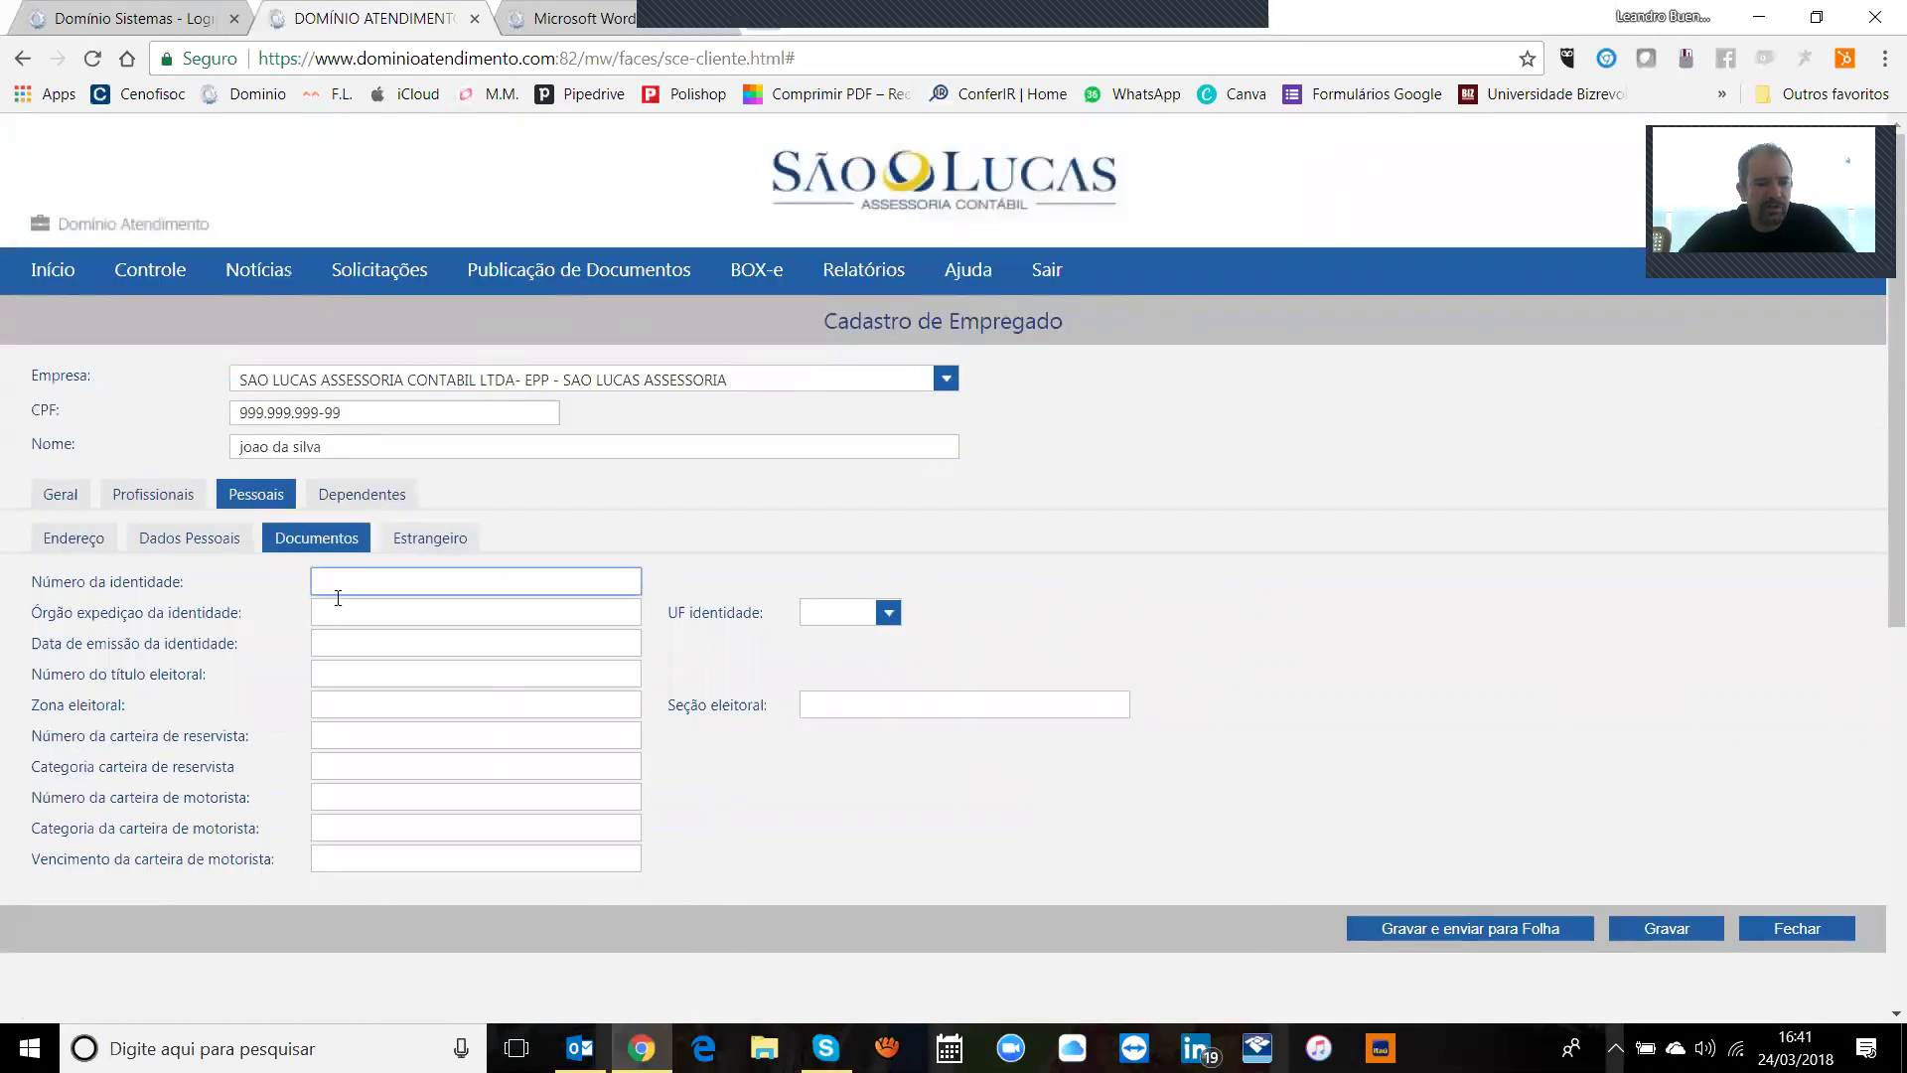
pyautogui.click(338, 608)
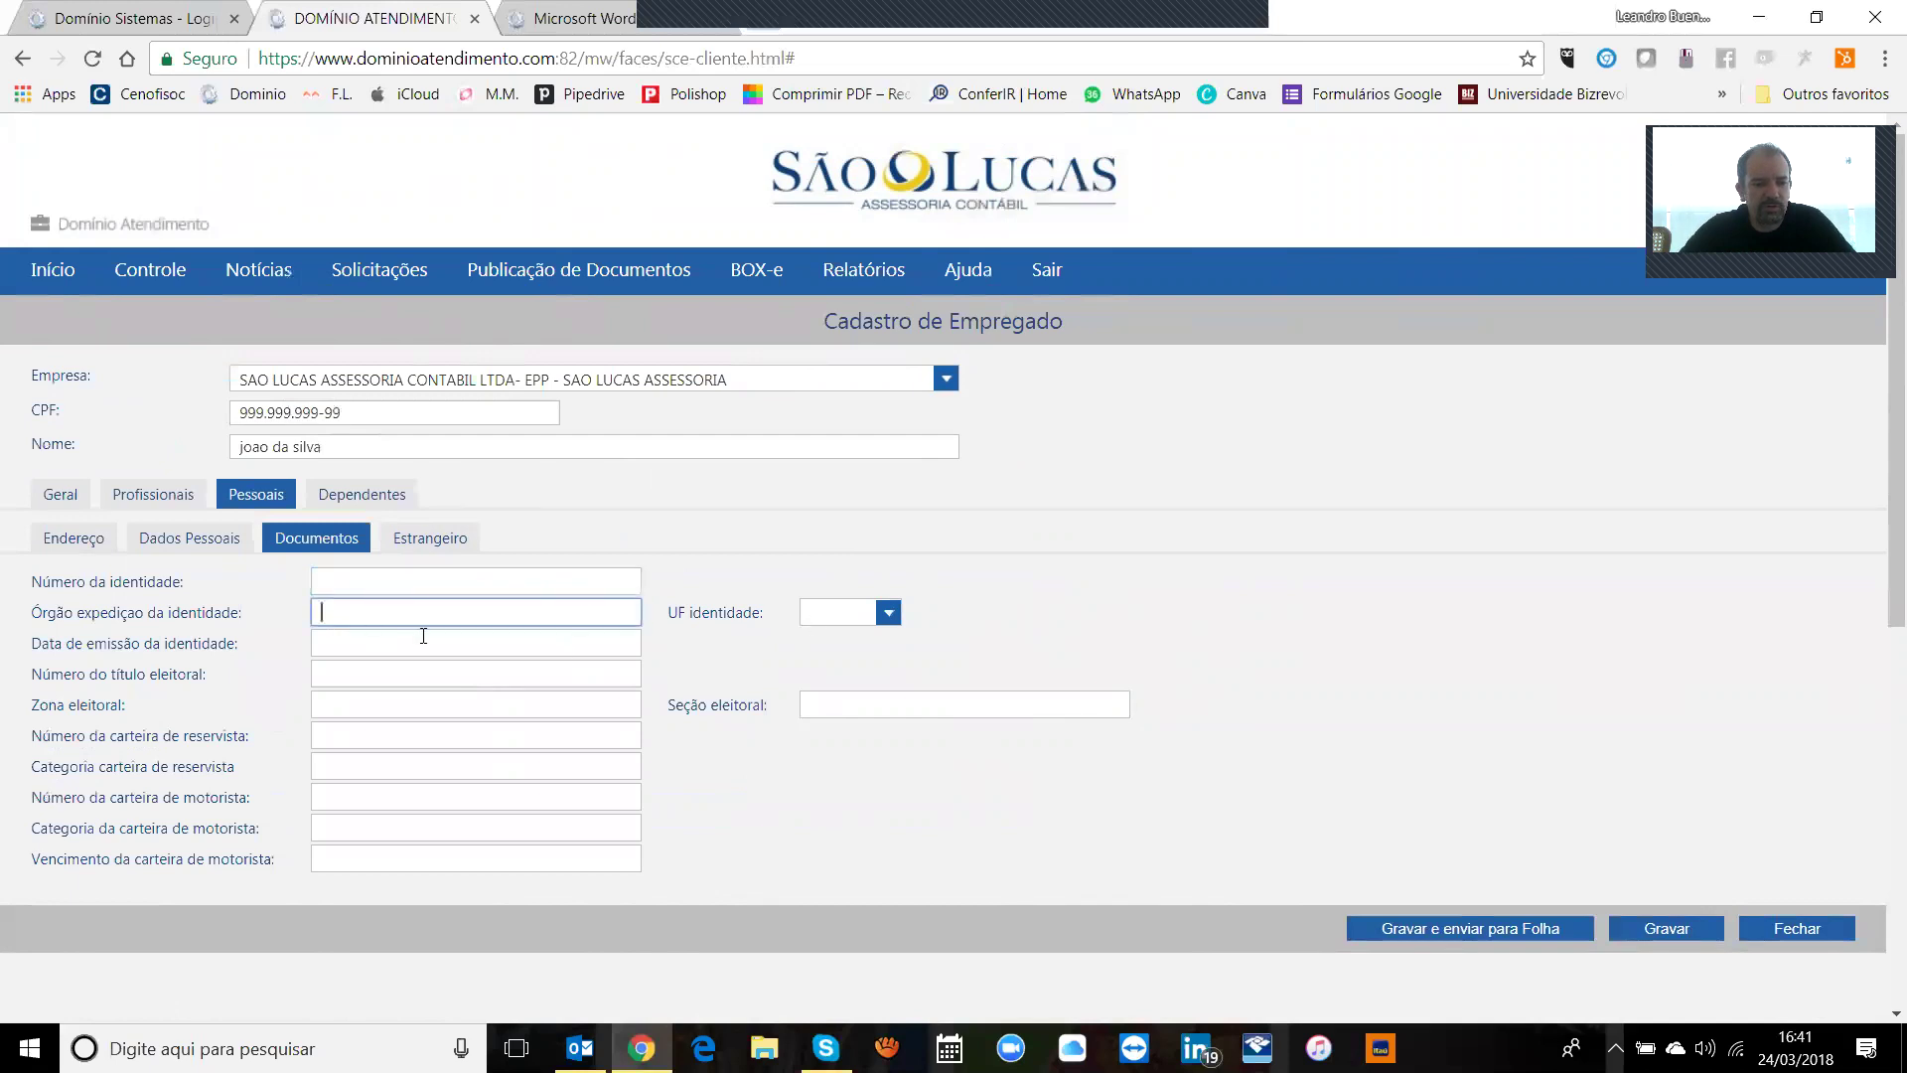
pyautogui.click(353, 648)
pyautogui.click(344, 675)
pyautogui.click(342, 725)
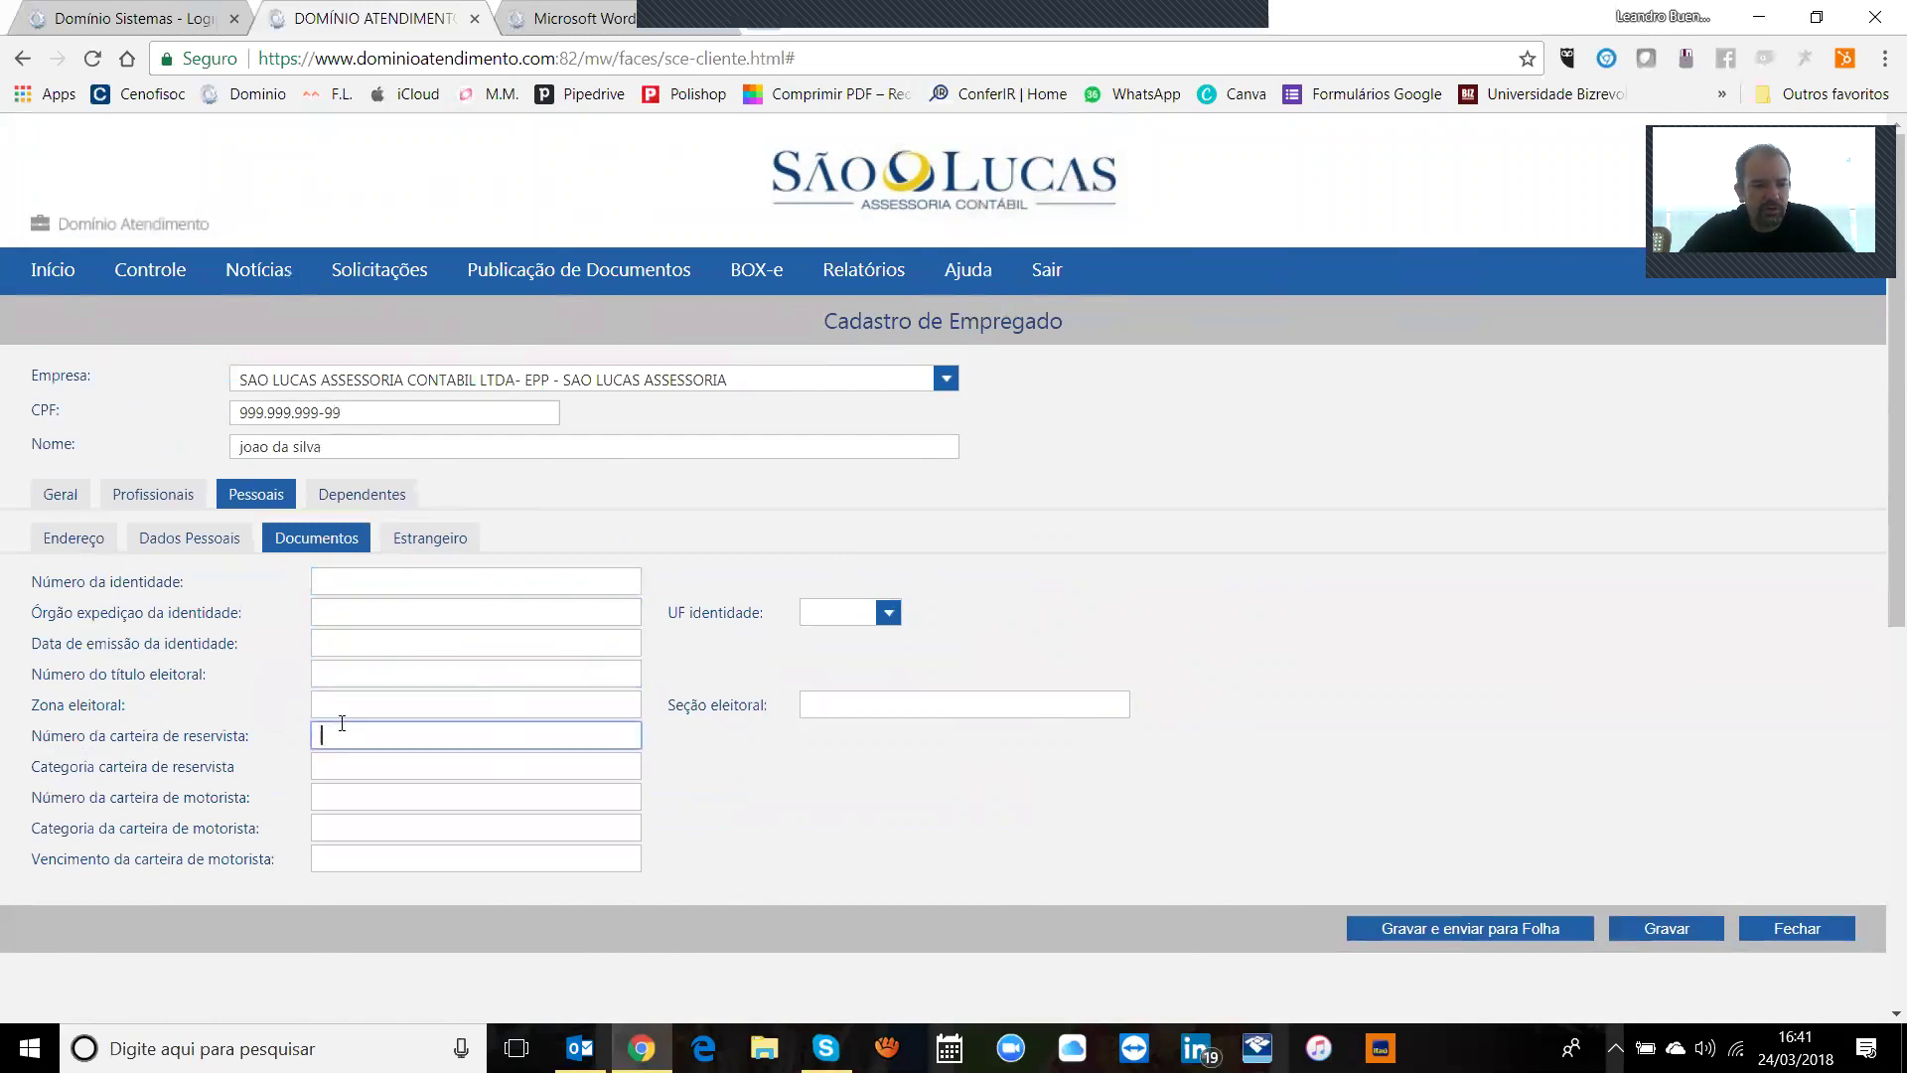
pyautogui.click(348, 773)
pyautogui.click(352, 798)
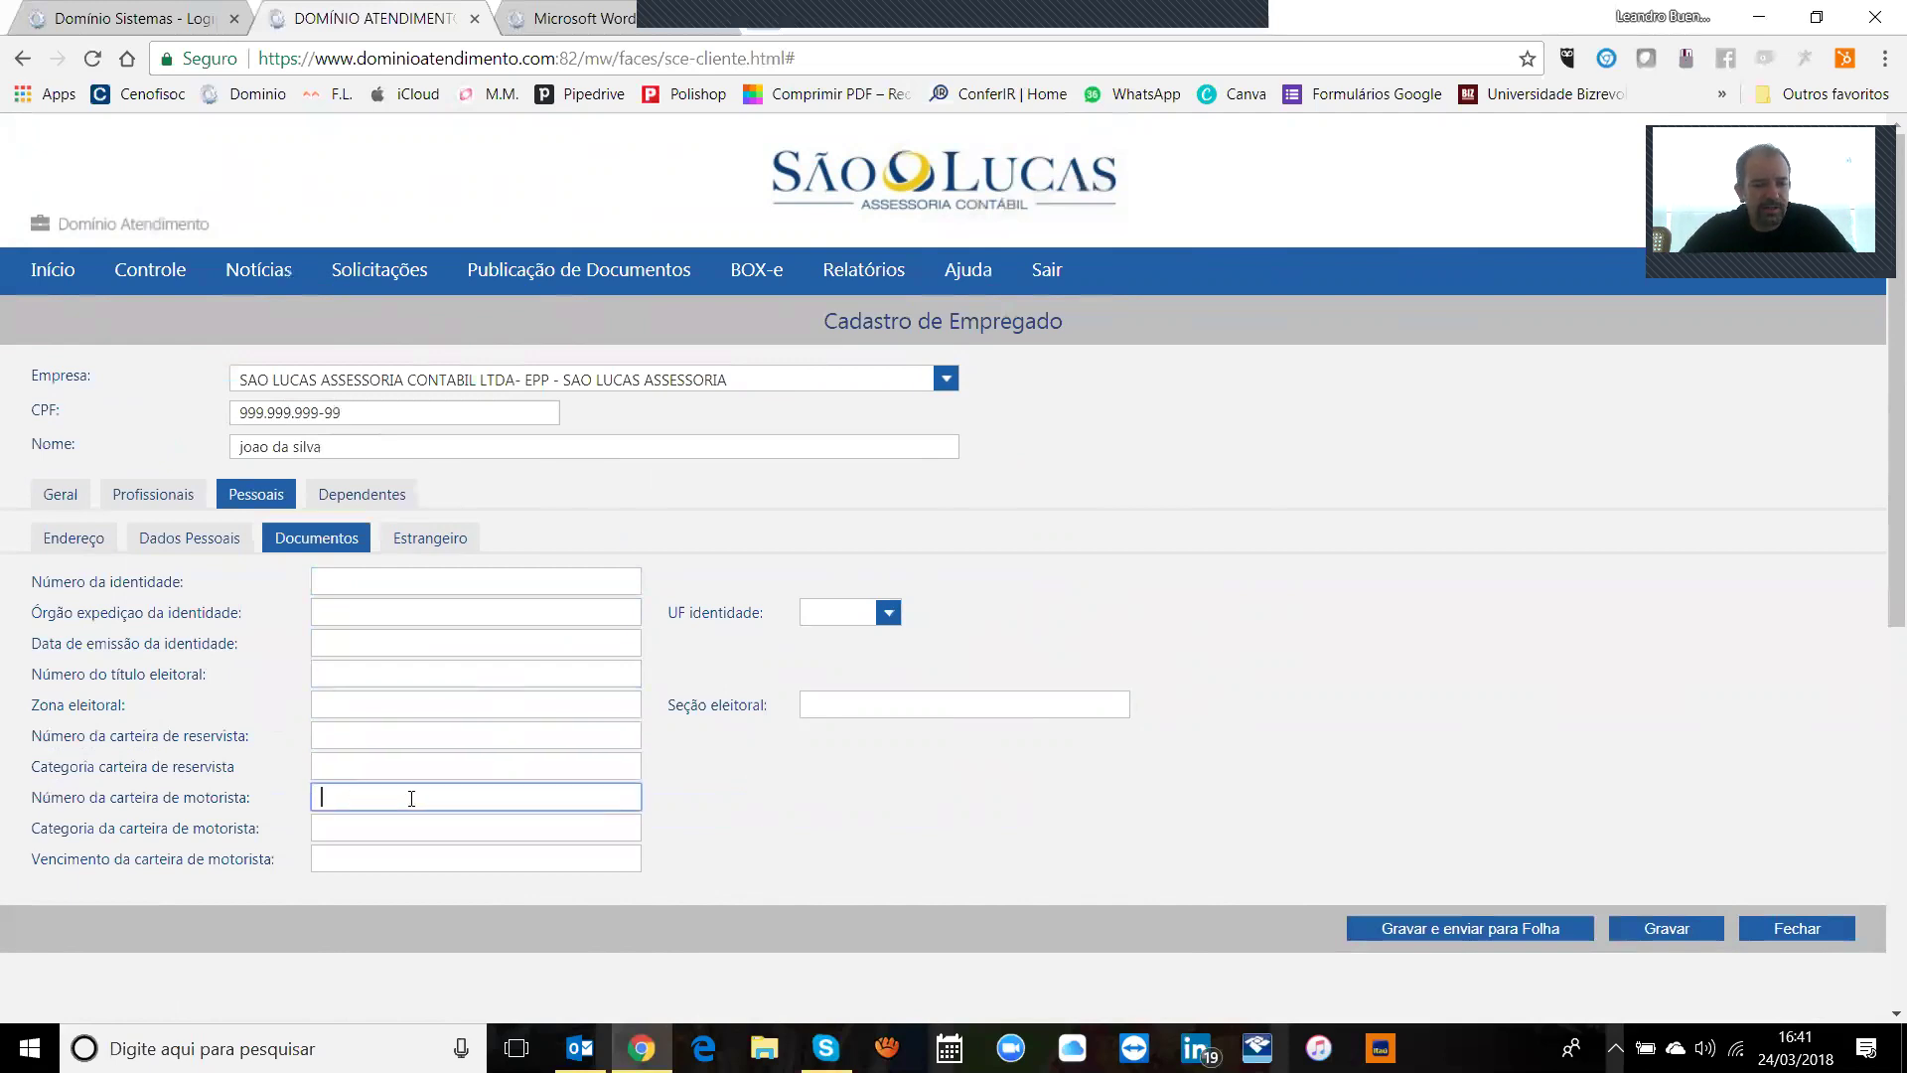
pyautogui.click(959, 700)
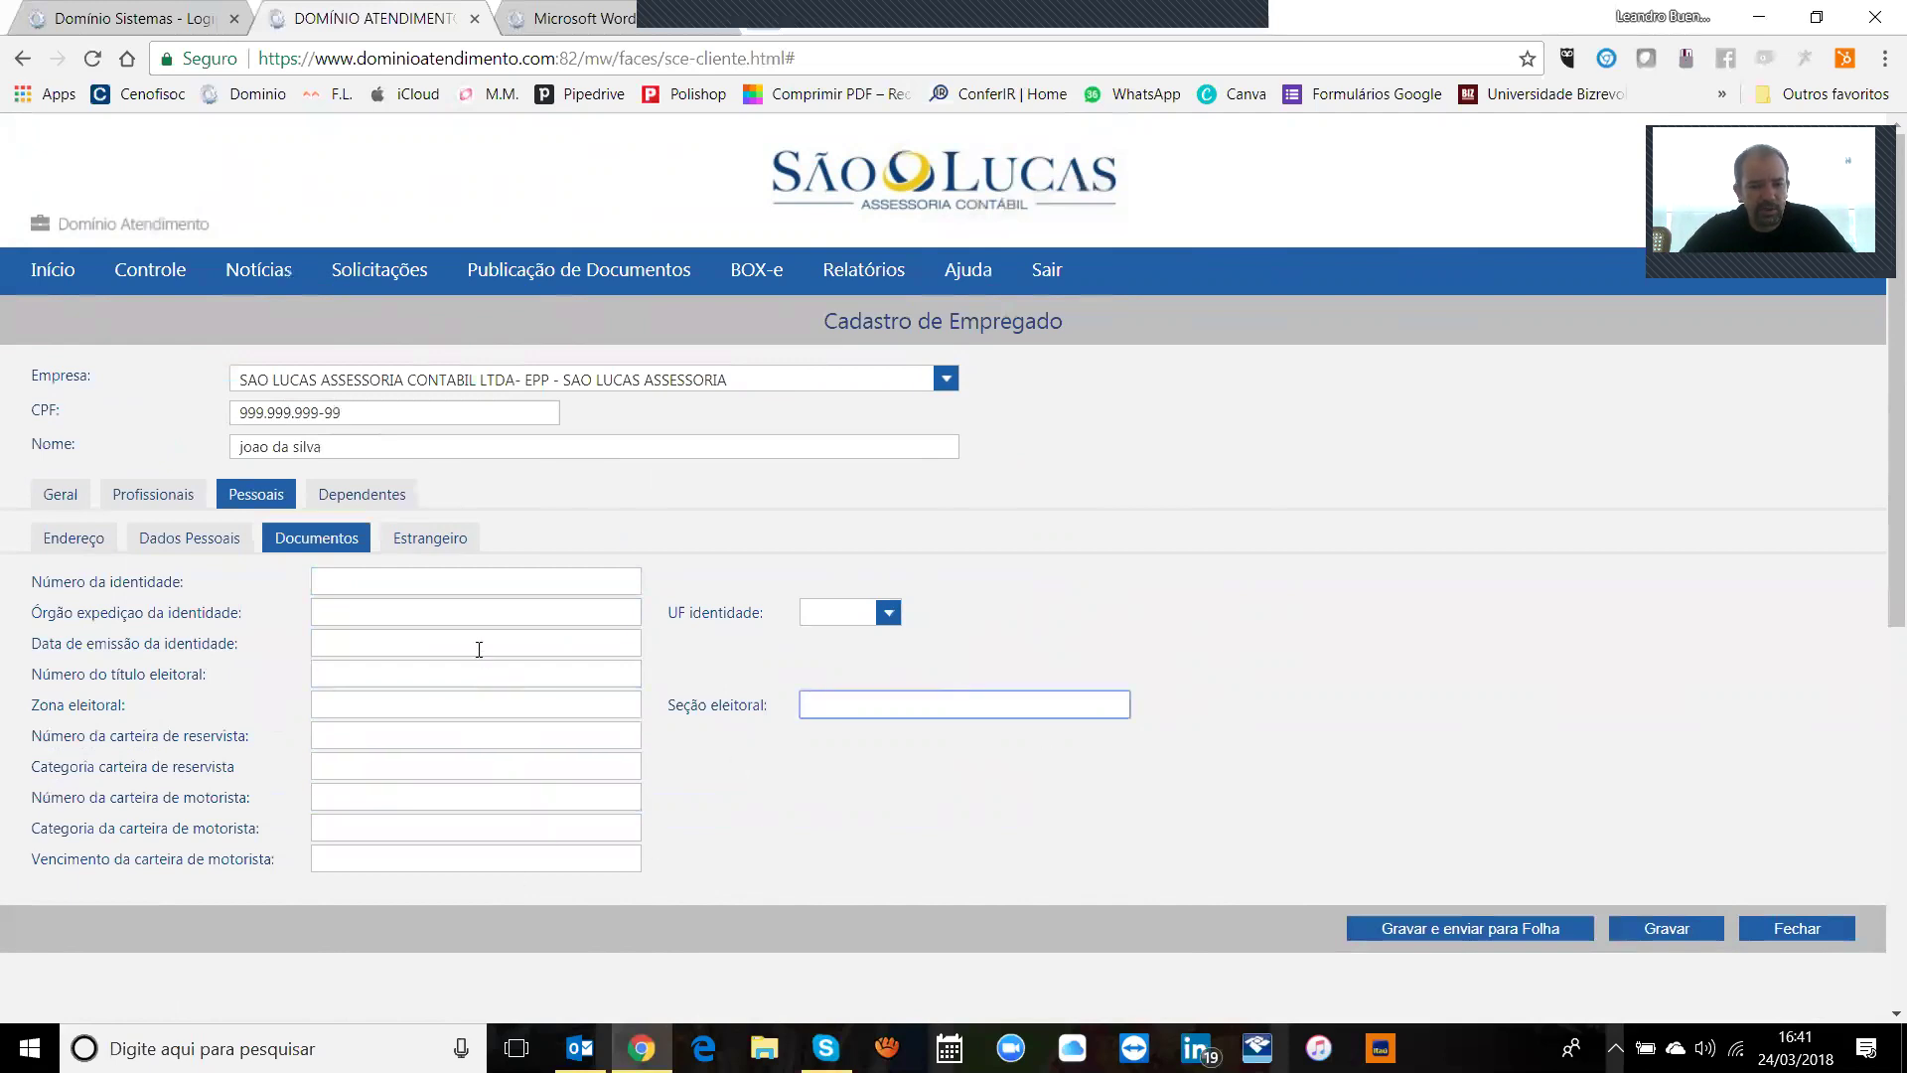
pyautogui.click(1083, 838)
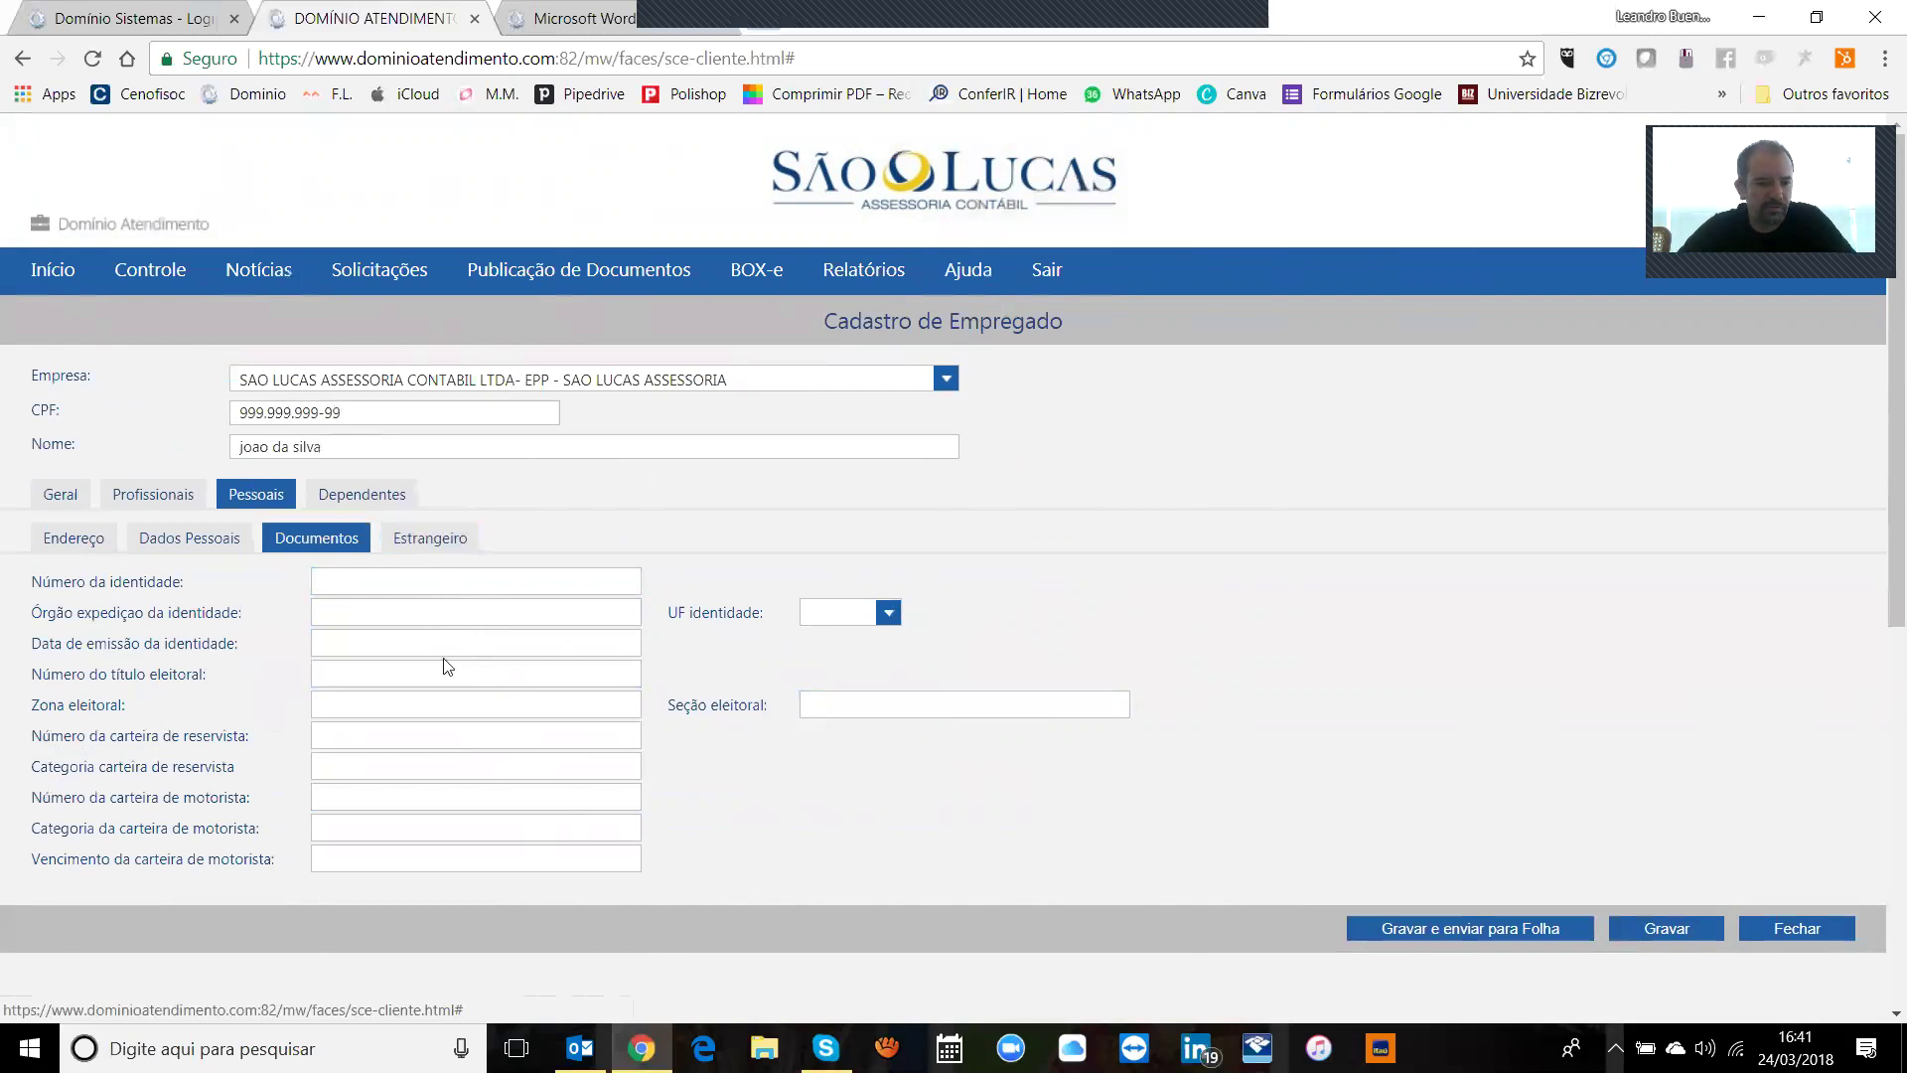
# Step: View Estrangeiro, then Dependentes, start a dependent but decline saving, and return to Pessoais
pyautogui.click(425, 546)
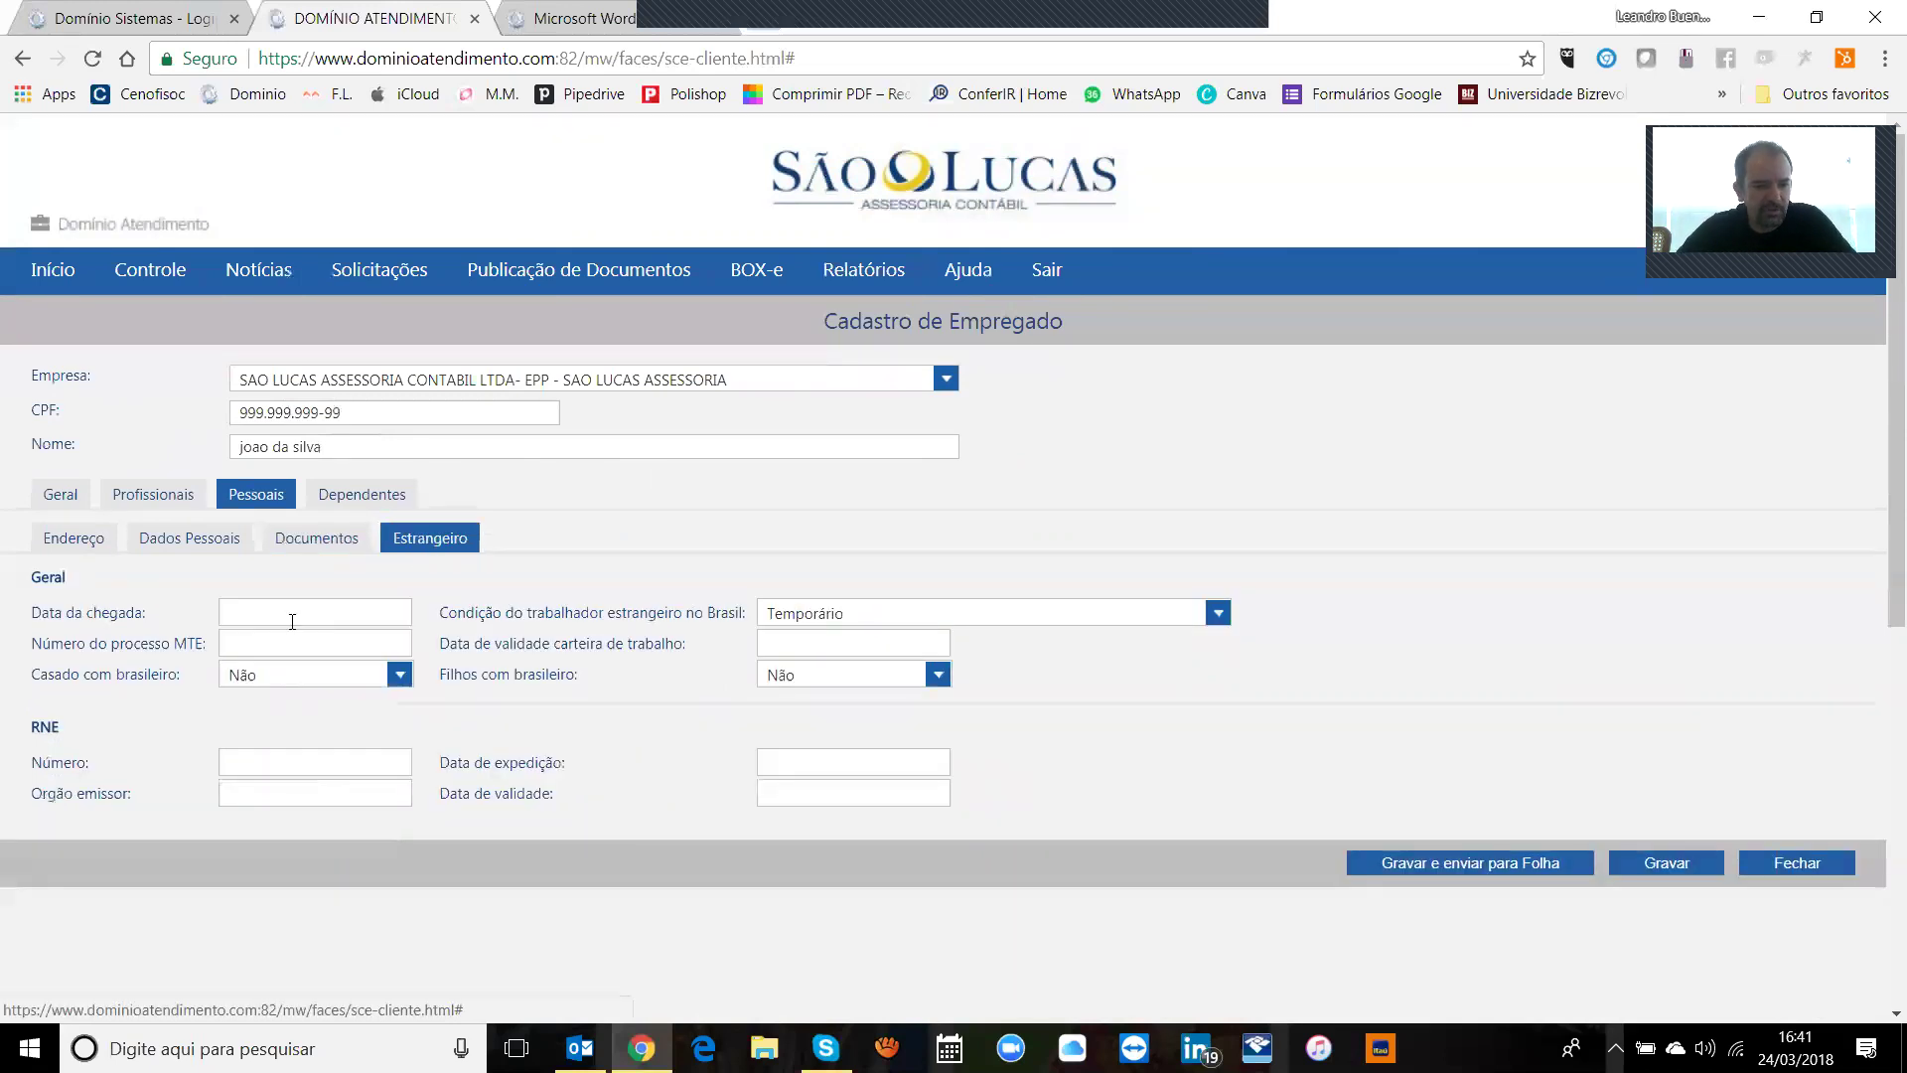
pyautogui.click(361, 502)
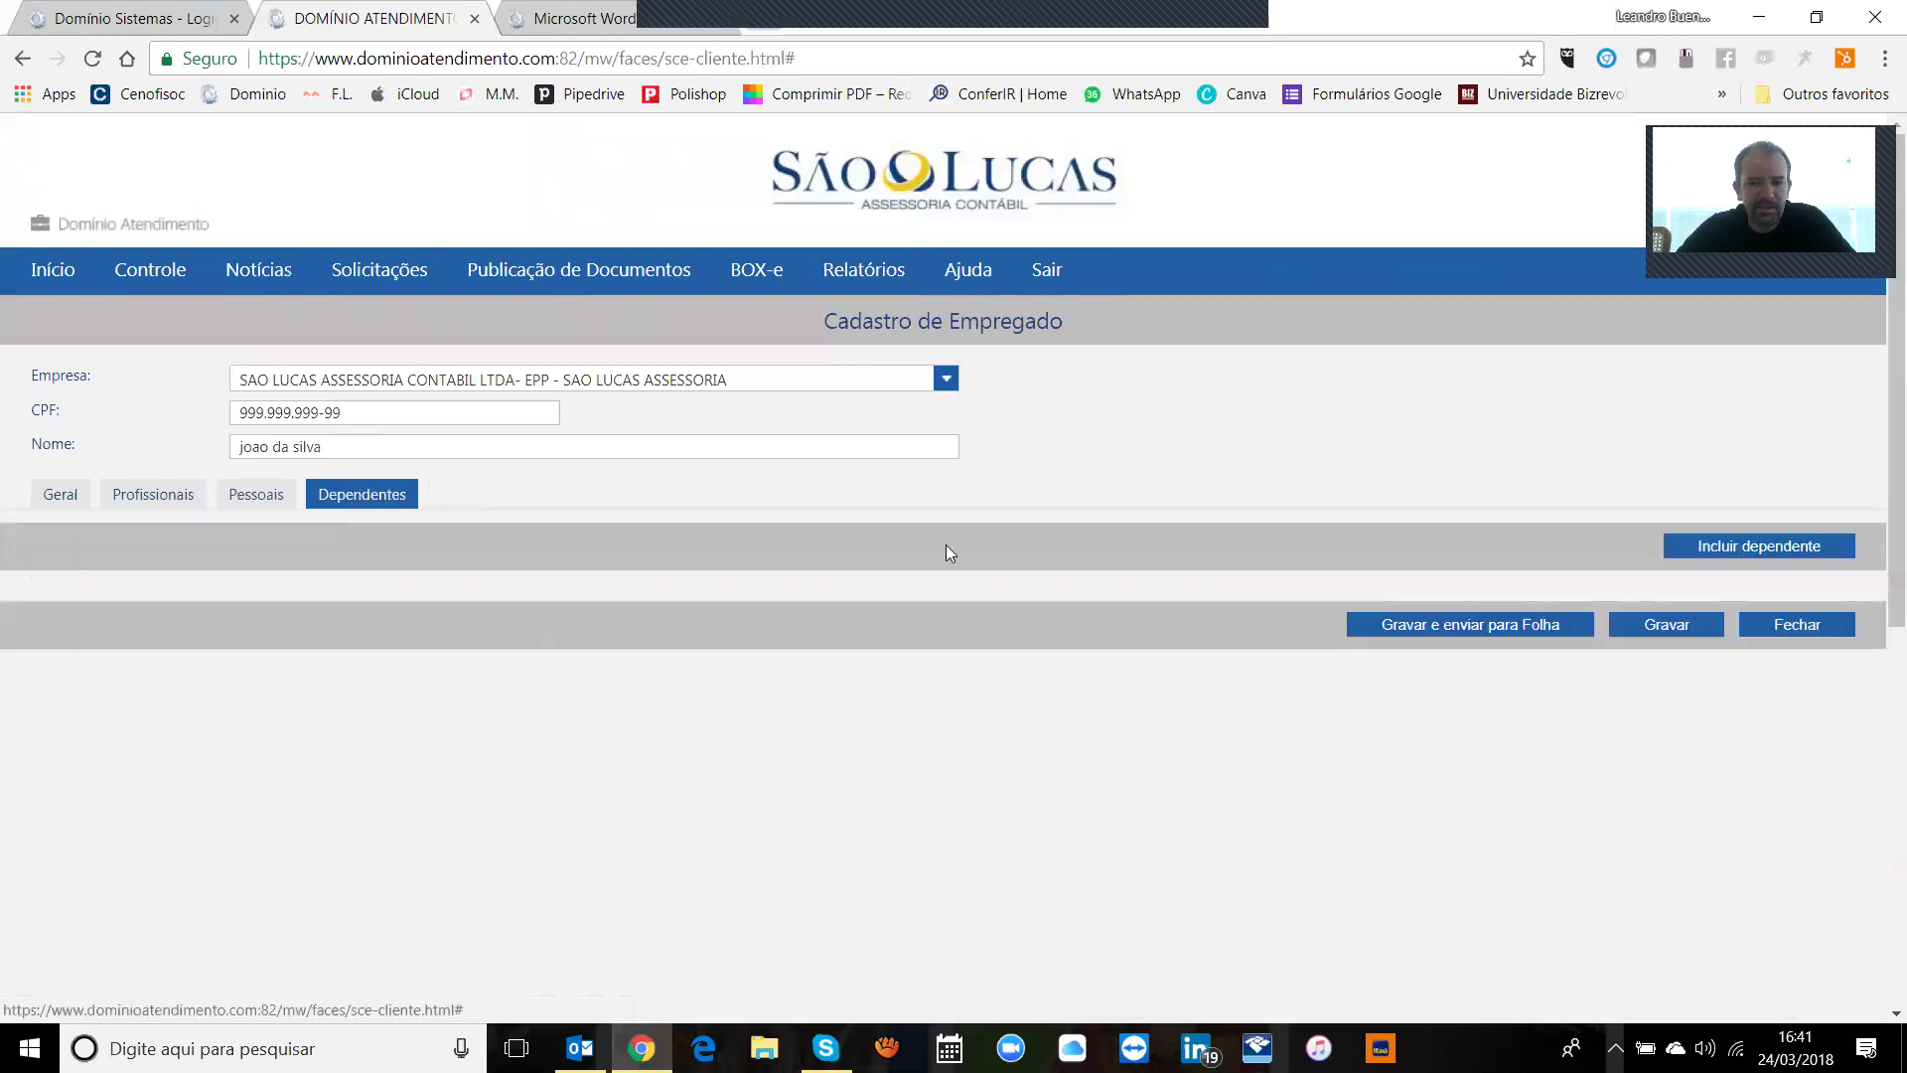
pyautogui.click(1758, 547)
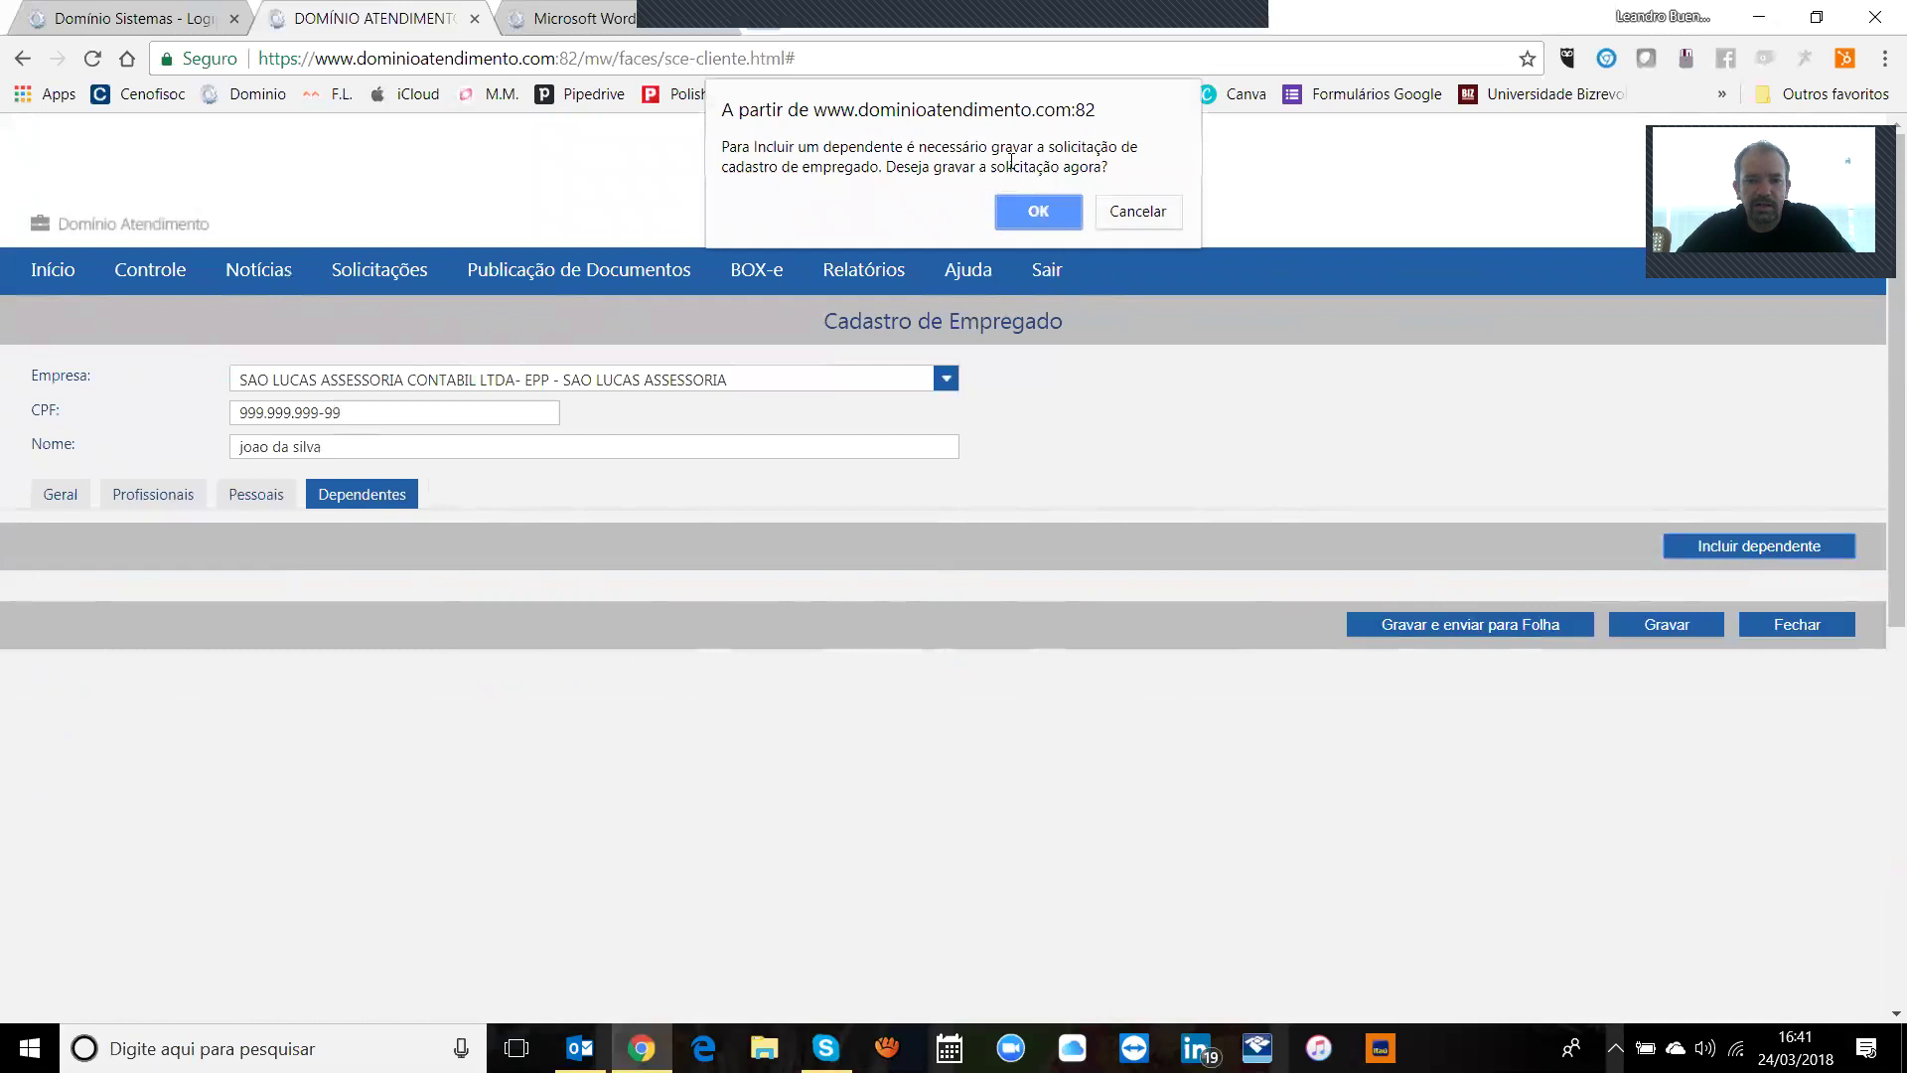
pyautogui.click(1138, 211)
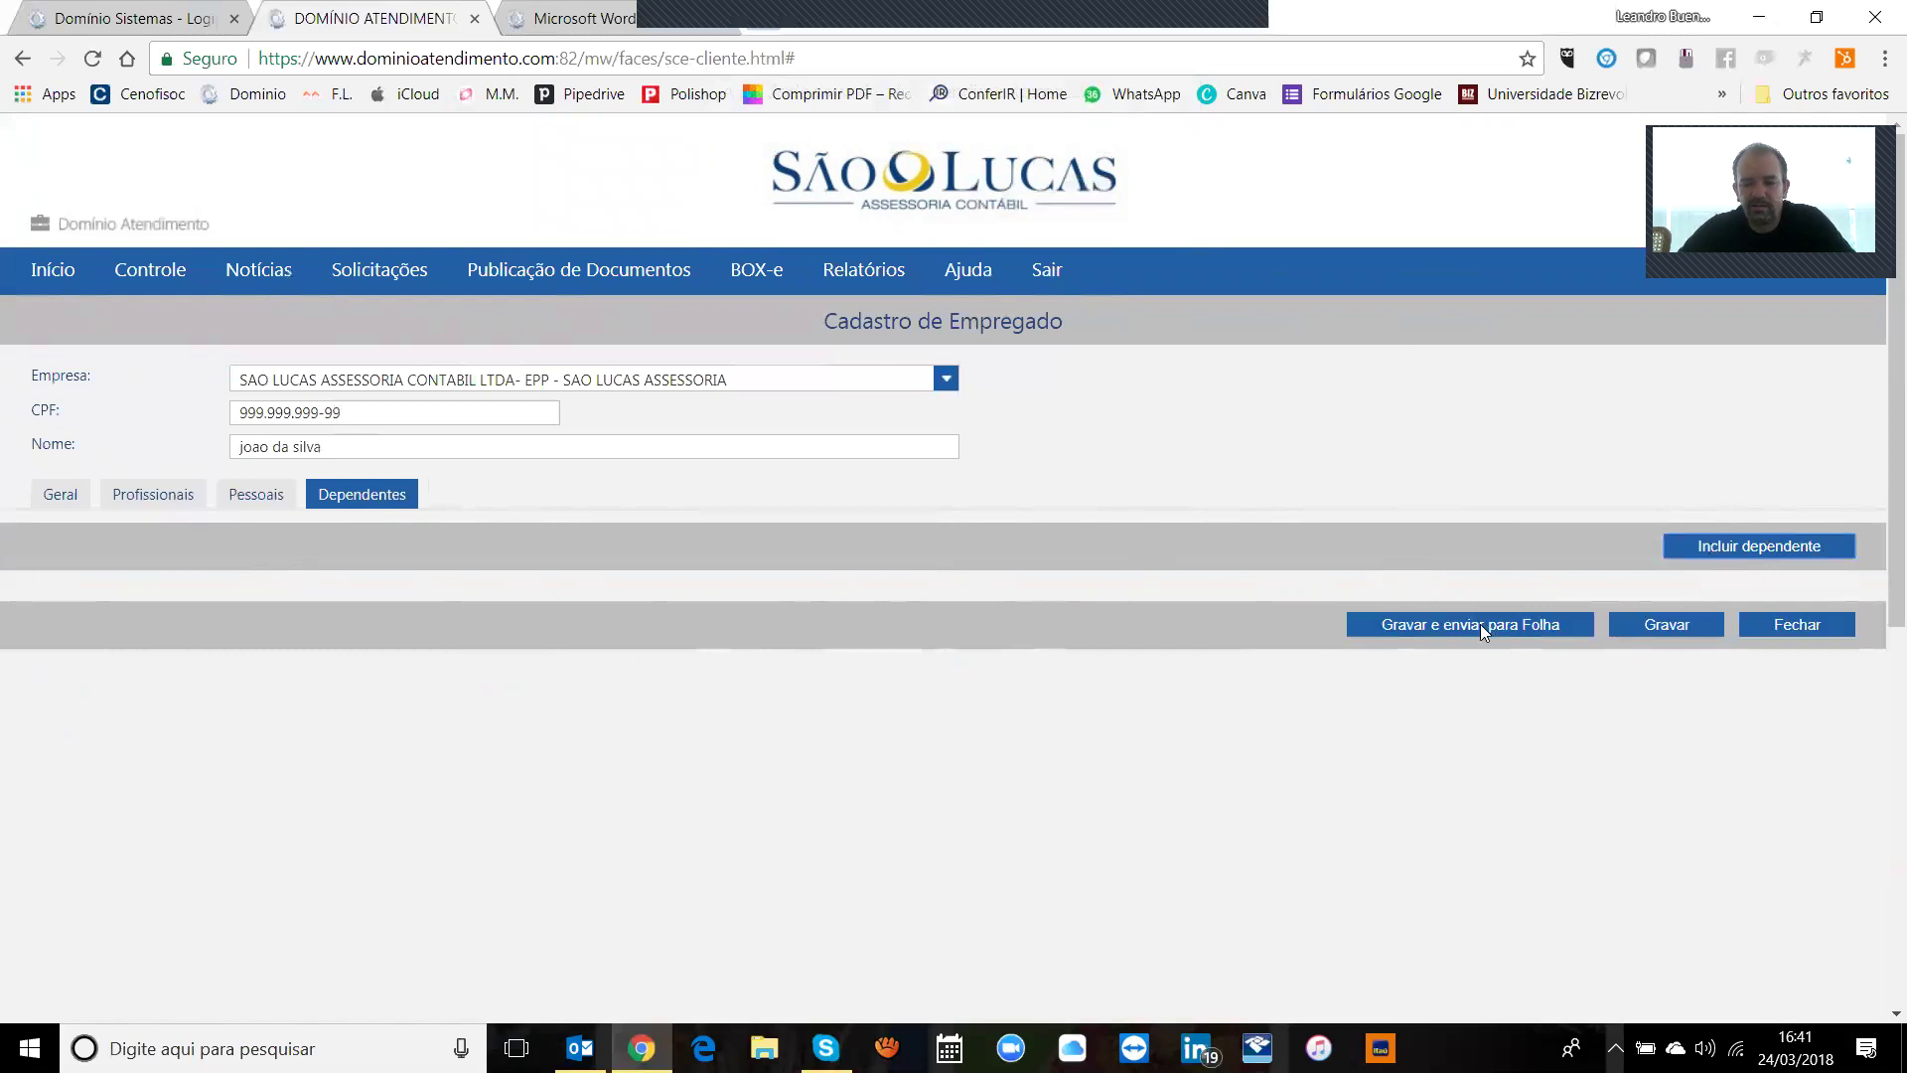
pyautogui.click(270, 492)
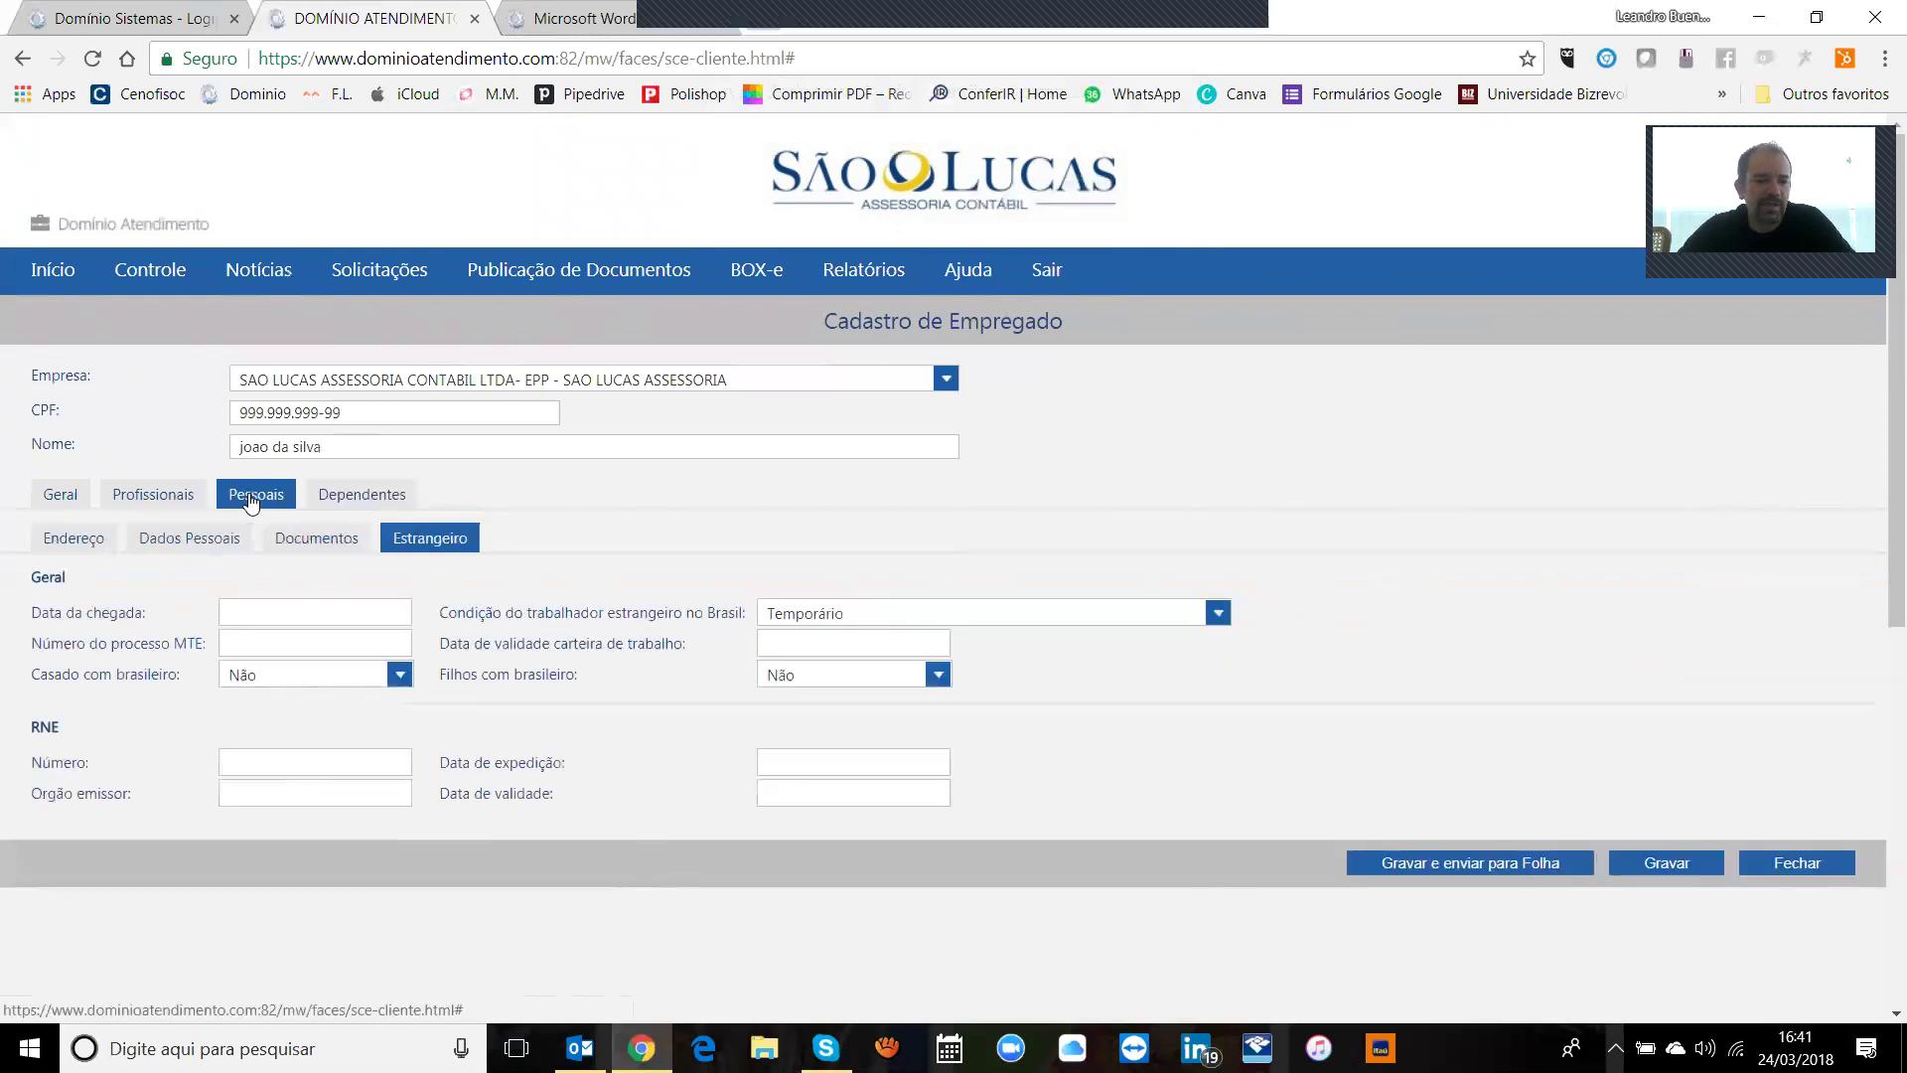
# Step: Attempt a save, then enter work card number 123, series 12, issue date 01/01/1900
pyautogui.click(1685, 869)
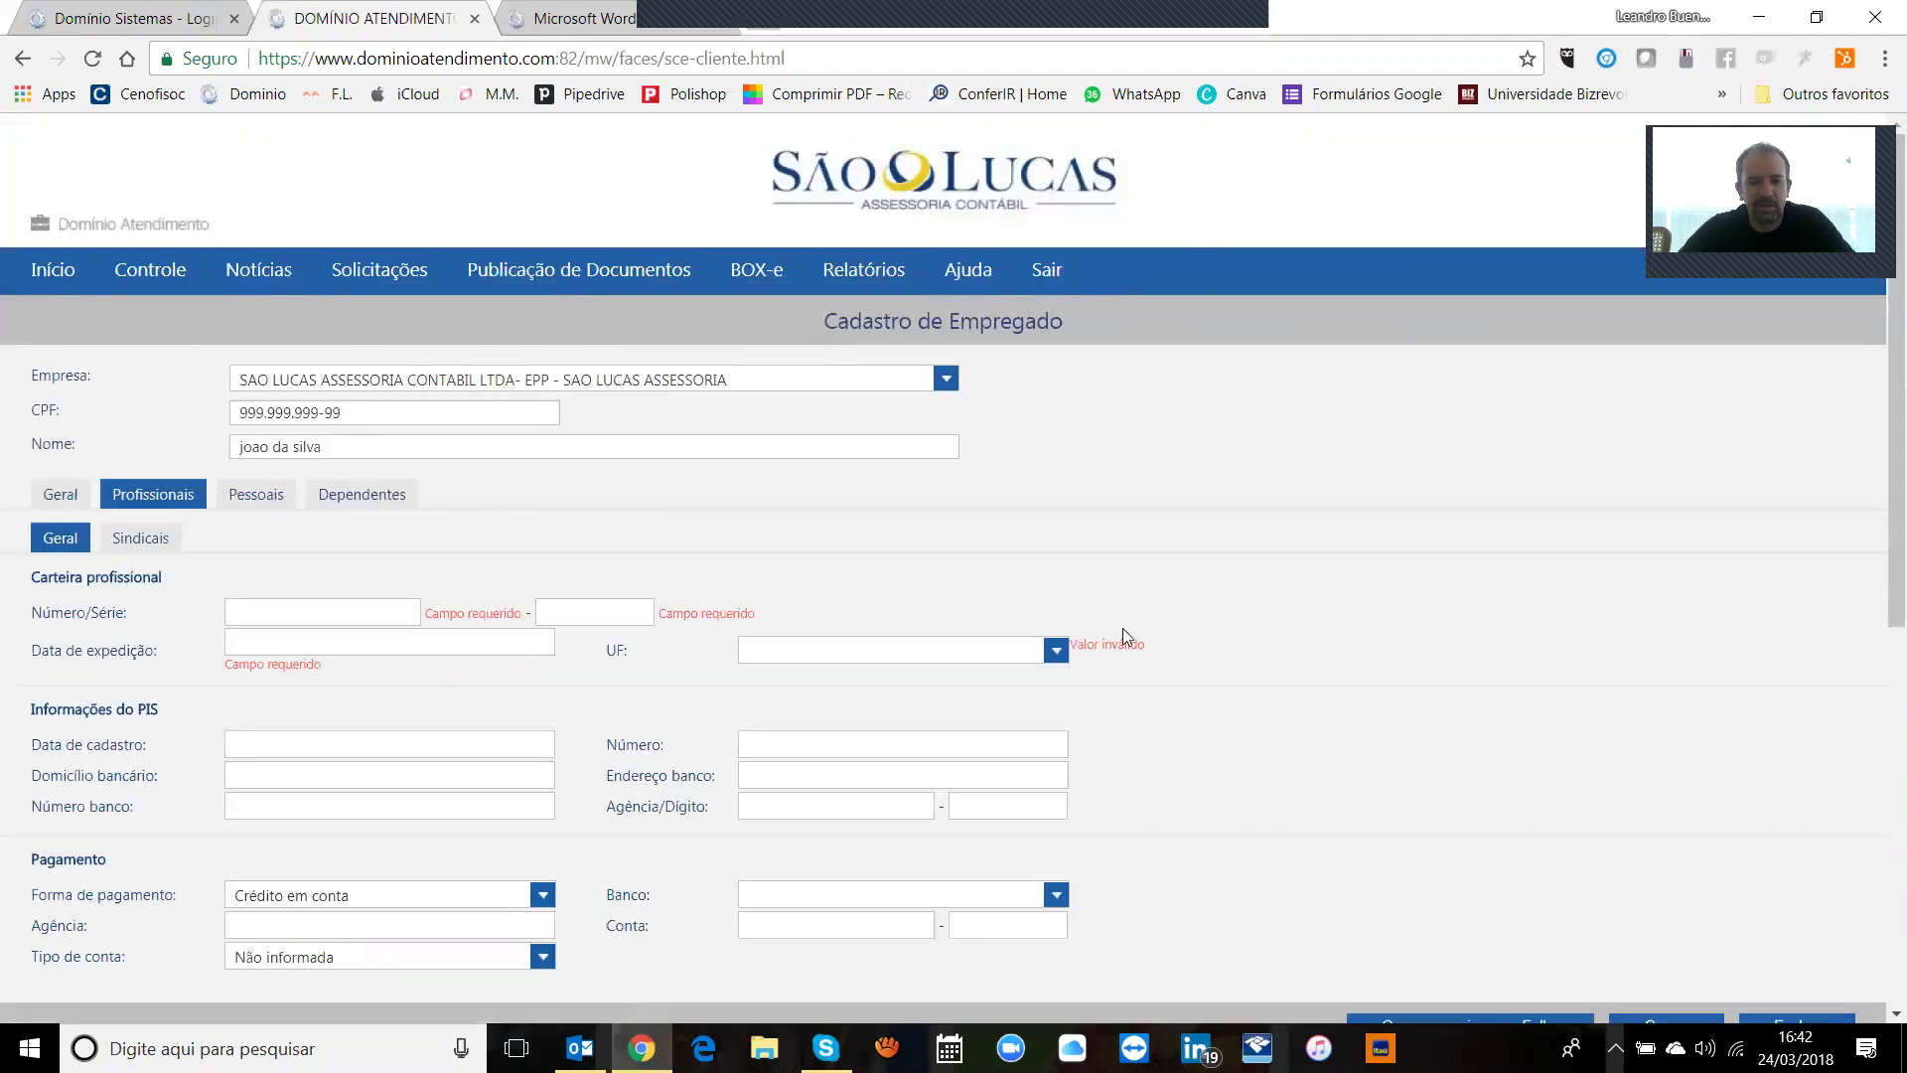
pyautogui.moveTo(1880, 487)
pyautogui.mouseDown()
pyautogui.moveTo(1880, 572)
pyautogui.moveTo(1880, 511)
pyautogui.mouseUp()
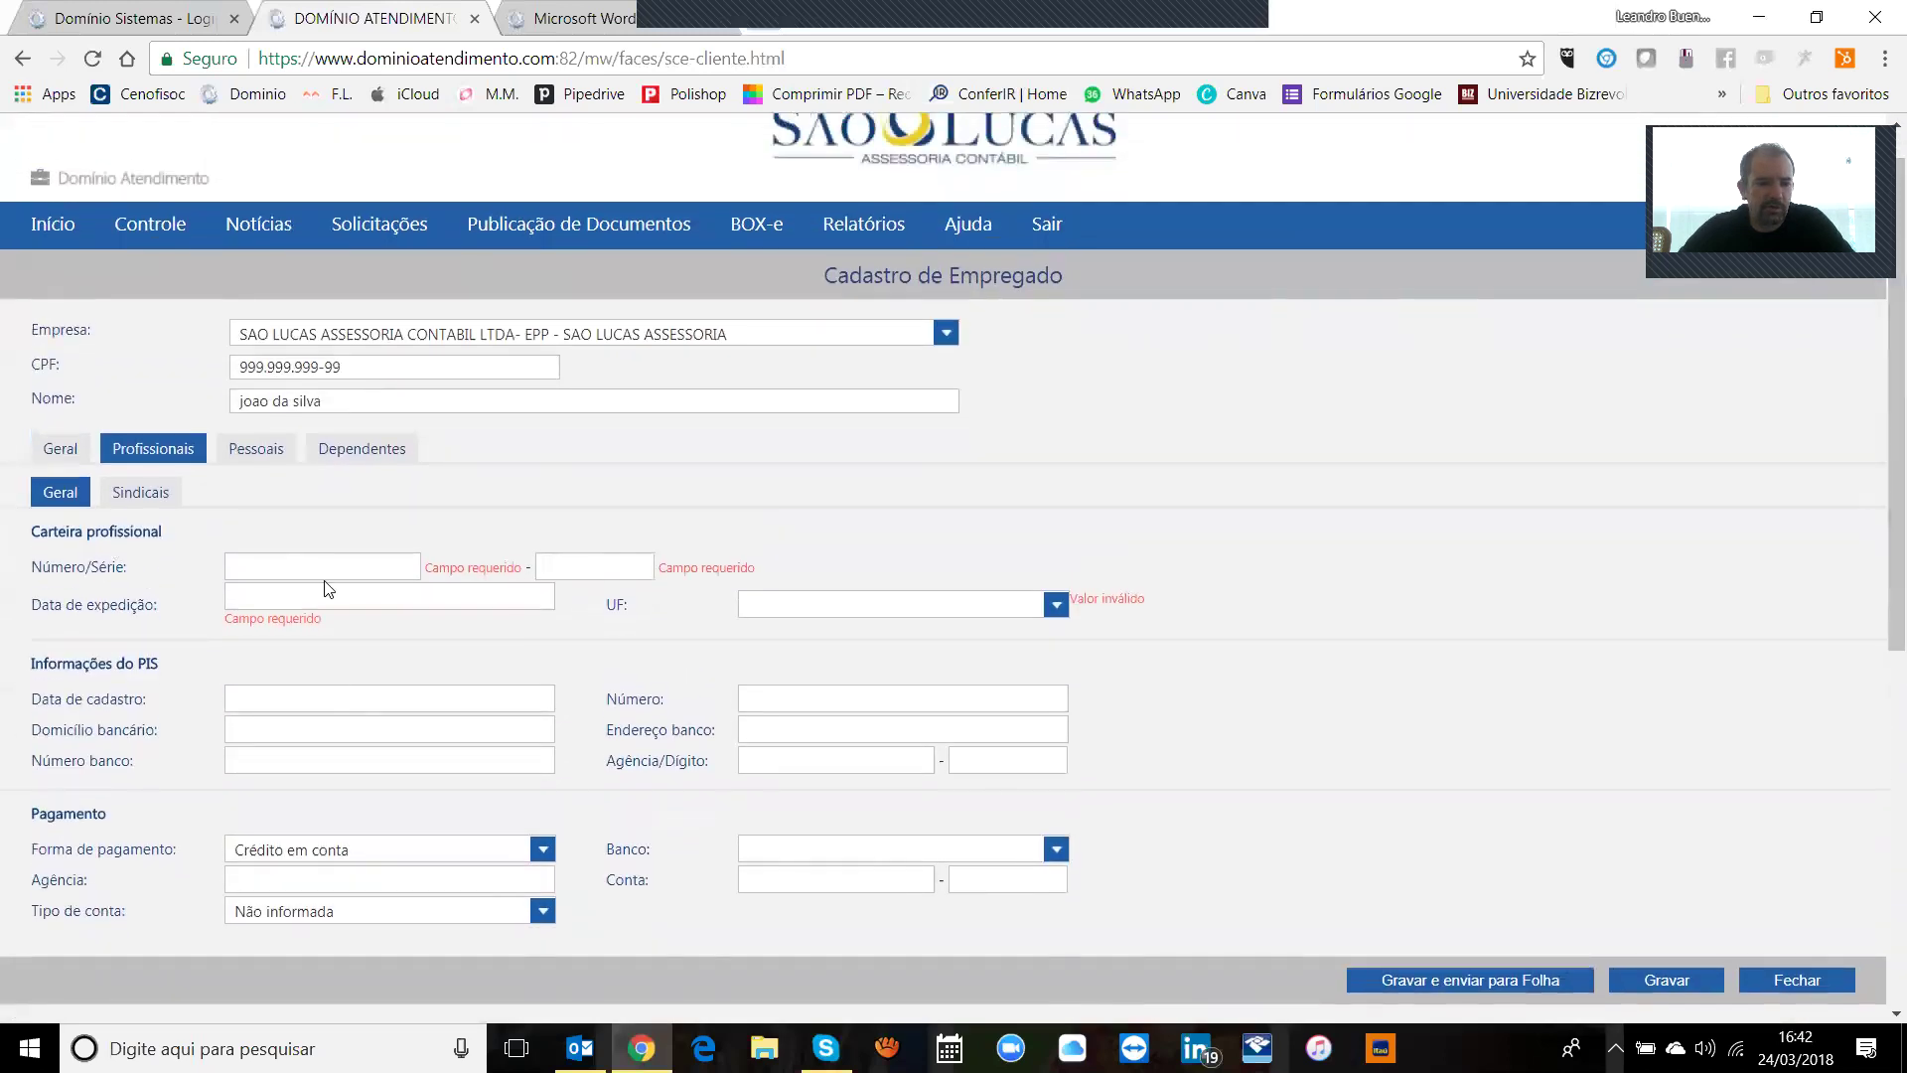
pyautogui.click(326, 510)
pyautogui.write('123')
pyautogui.press('Tab')
pyautogui.write('123')
pyautogui.press('BackSpace')
pyautogui.press('Tab')
pyautogui.write('01/01/')
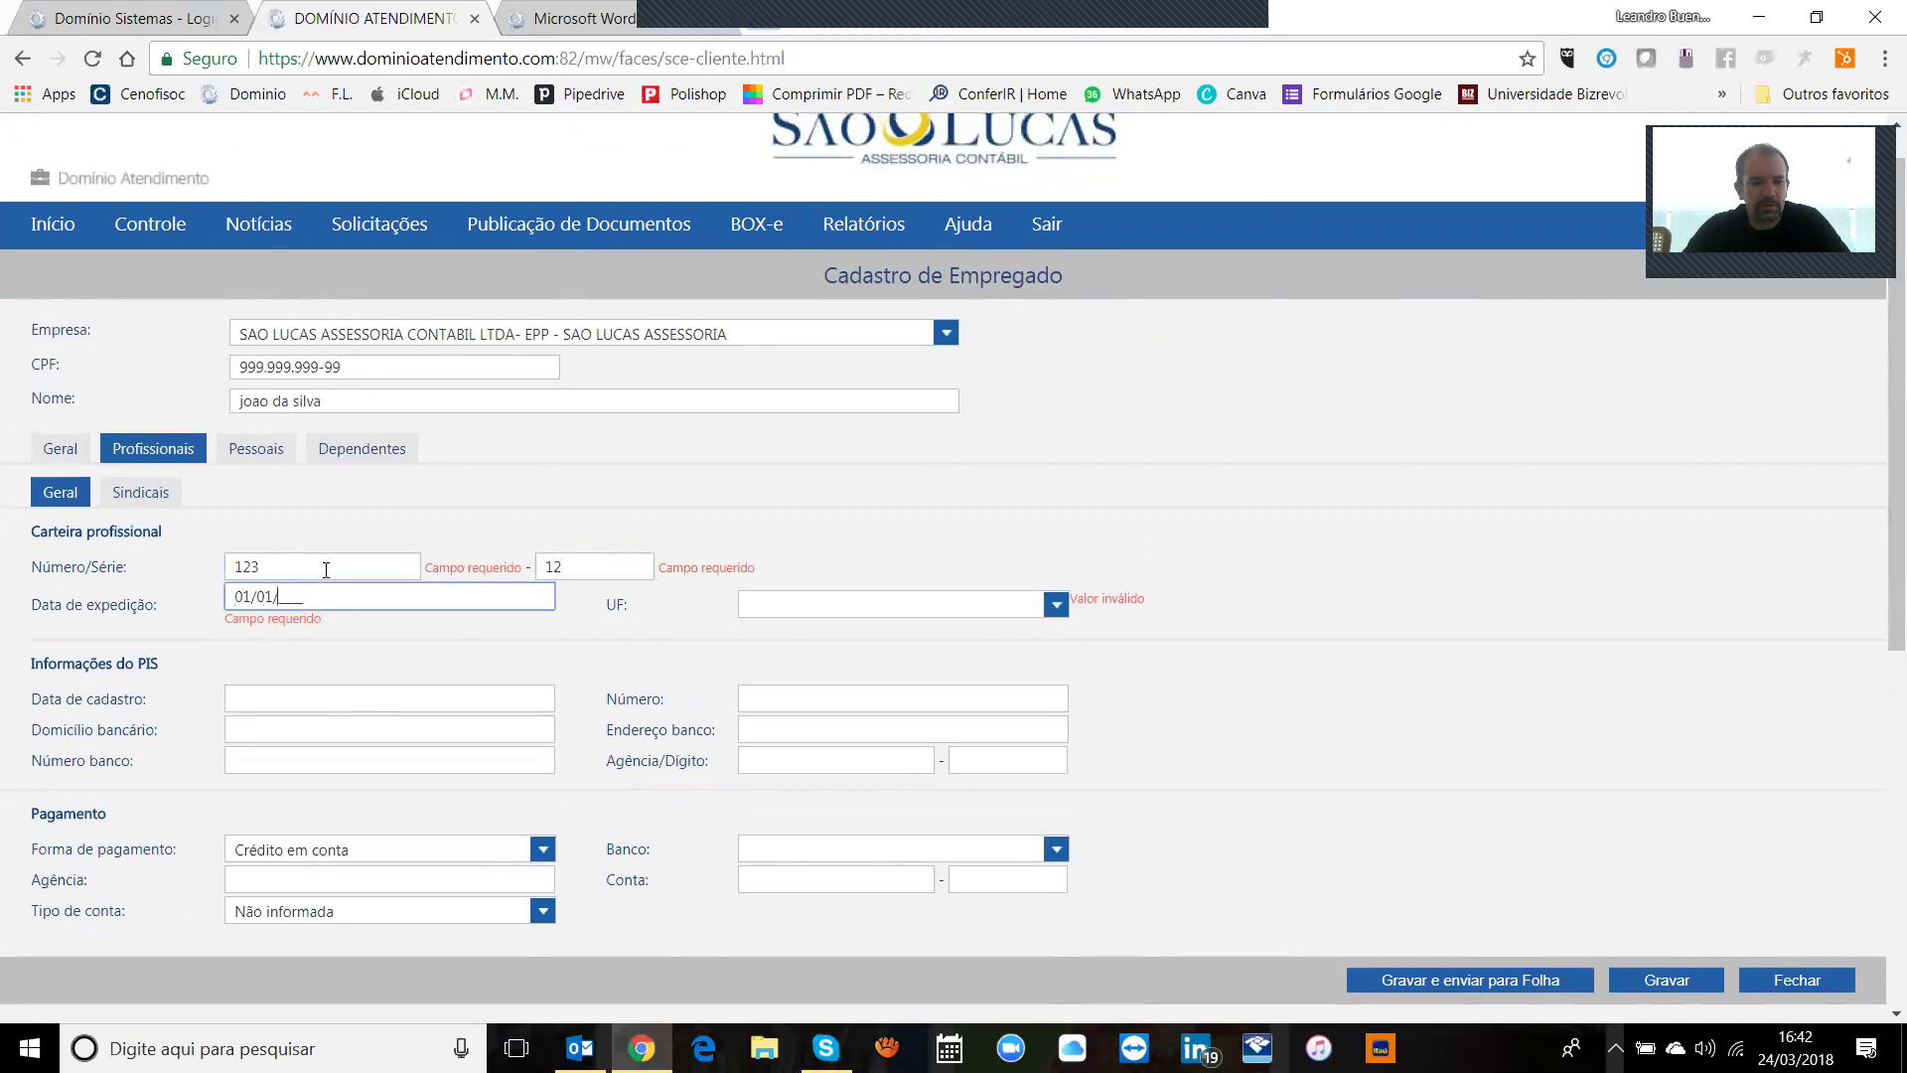
pyautogui.write('1900')
pyautogui.press('Tab')
pyautogui.press('Tab')
# Step: Set the work card UF to SP and save the registration again
pyautogui.click(927, 608)
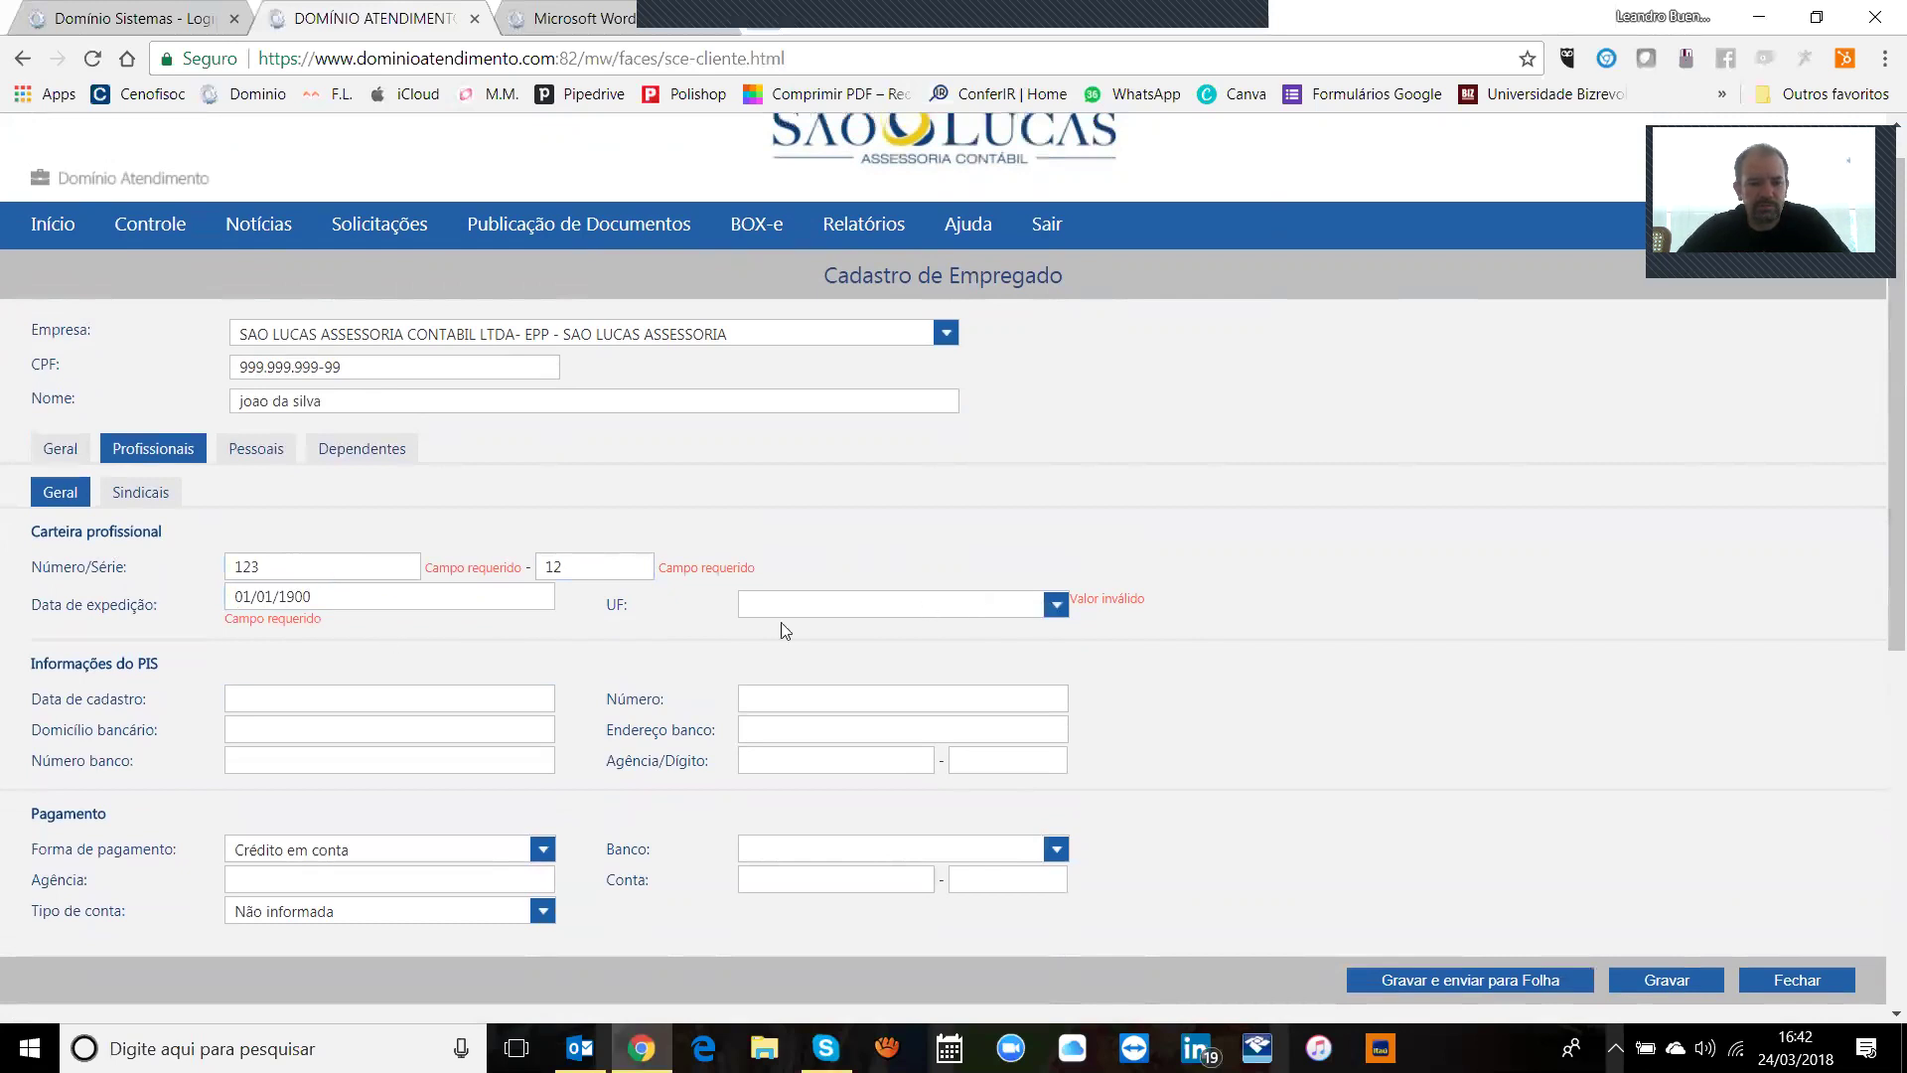
pyautogui.click(584, 566)
pyautogui.click(1055, 604)
pyautogui.moveTo(1055, 395); pyautogui.dragTo(1063, 534)
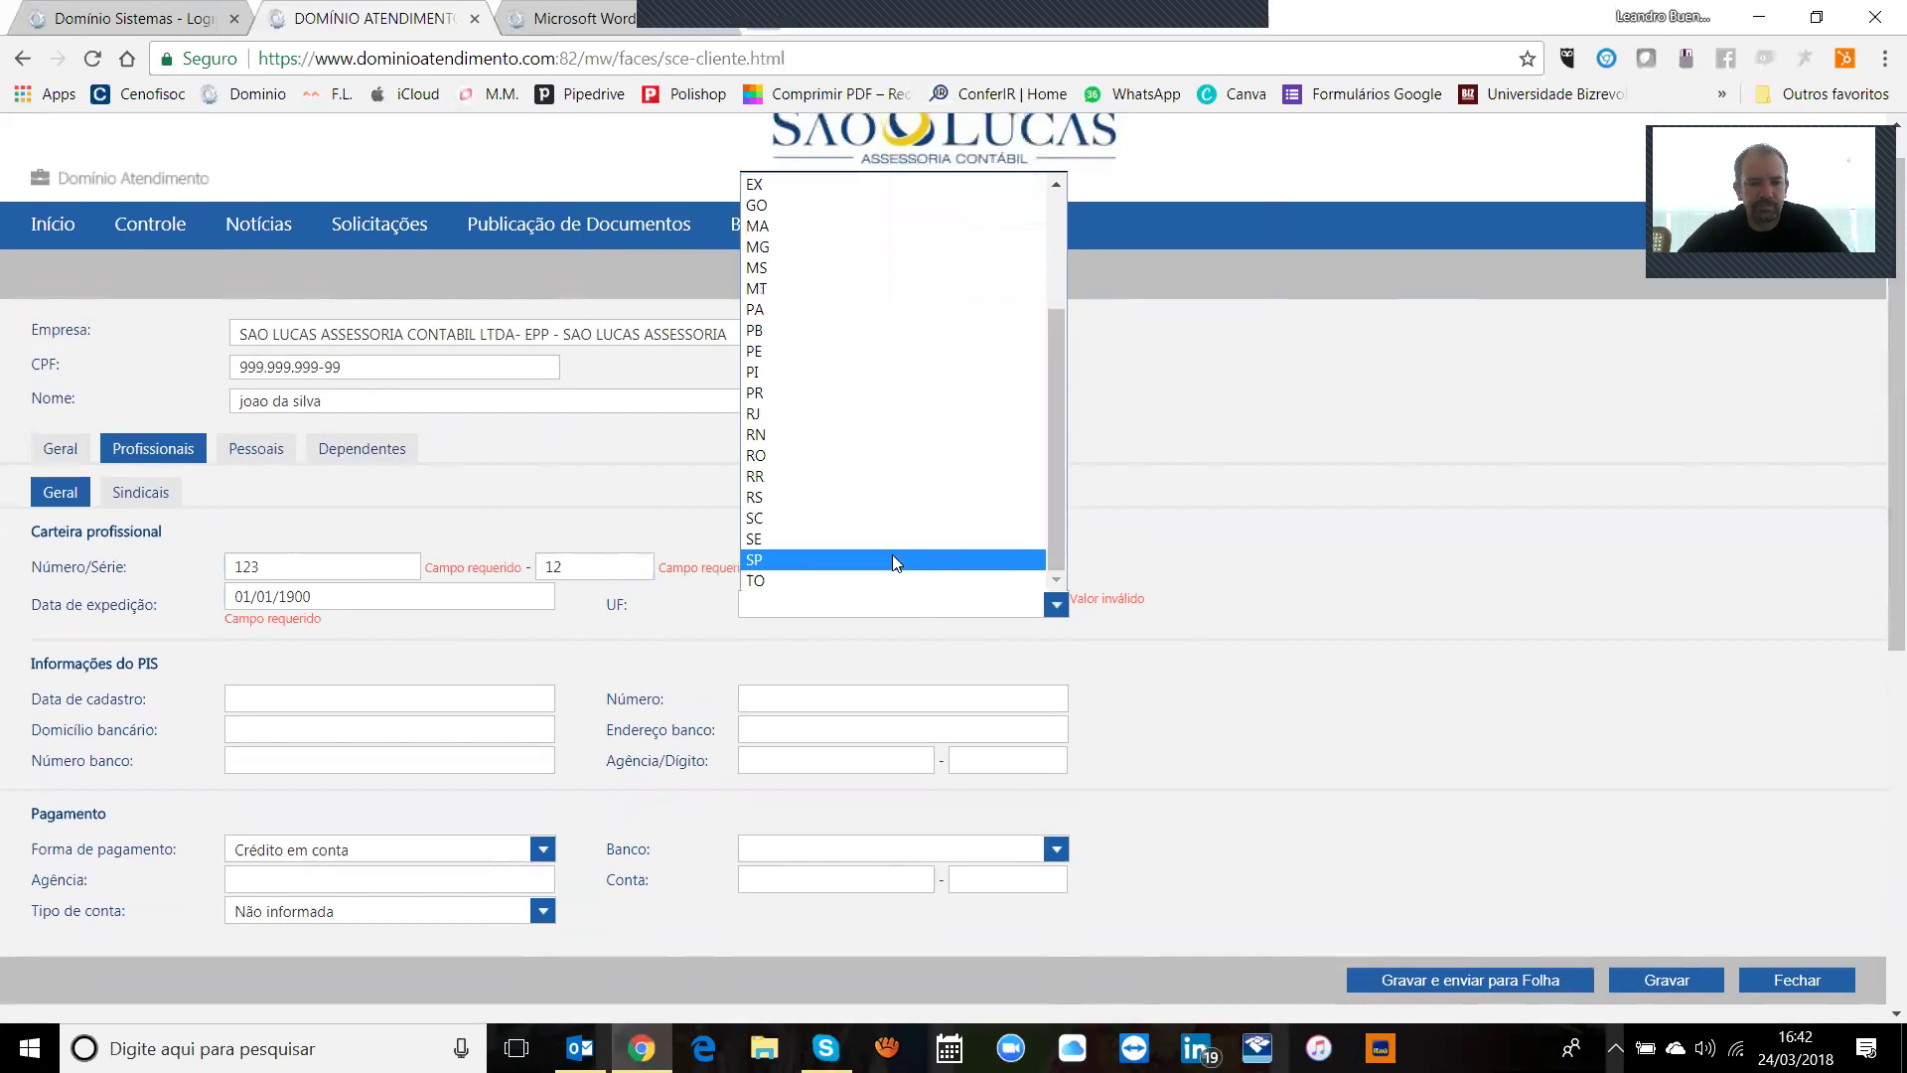
pyautogui.click(892, 561)
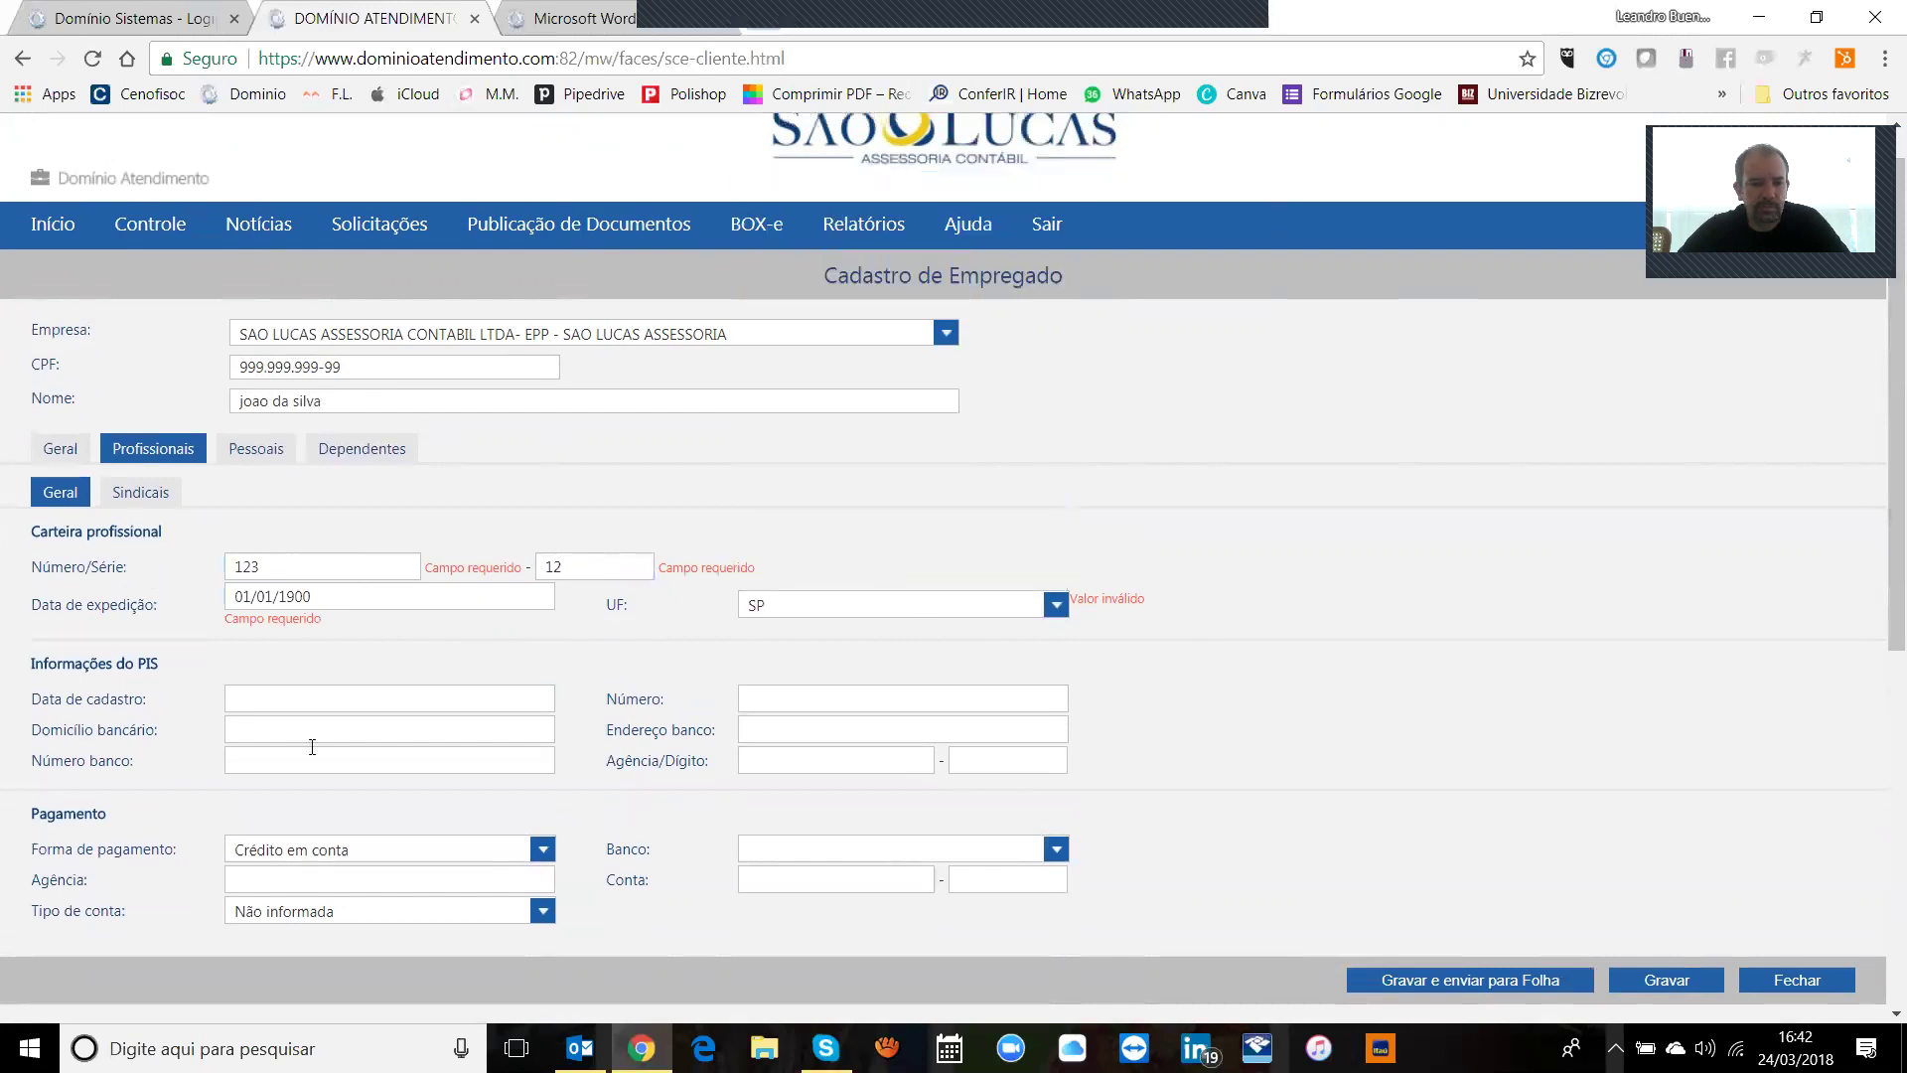
pyautogui.click(1685, 983)
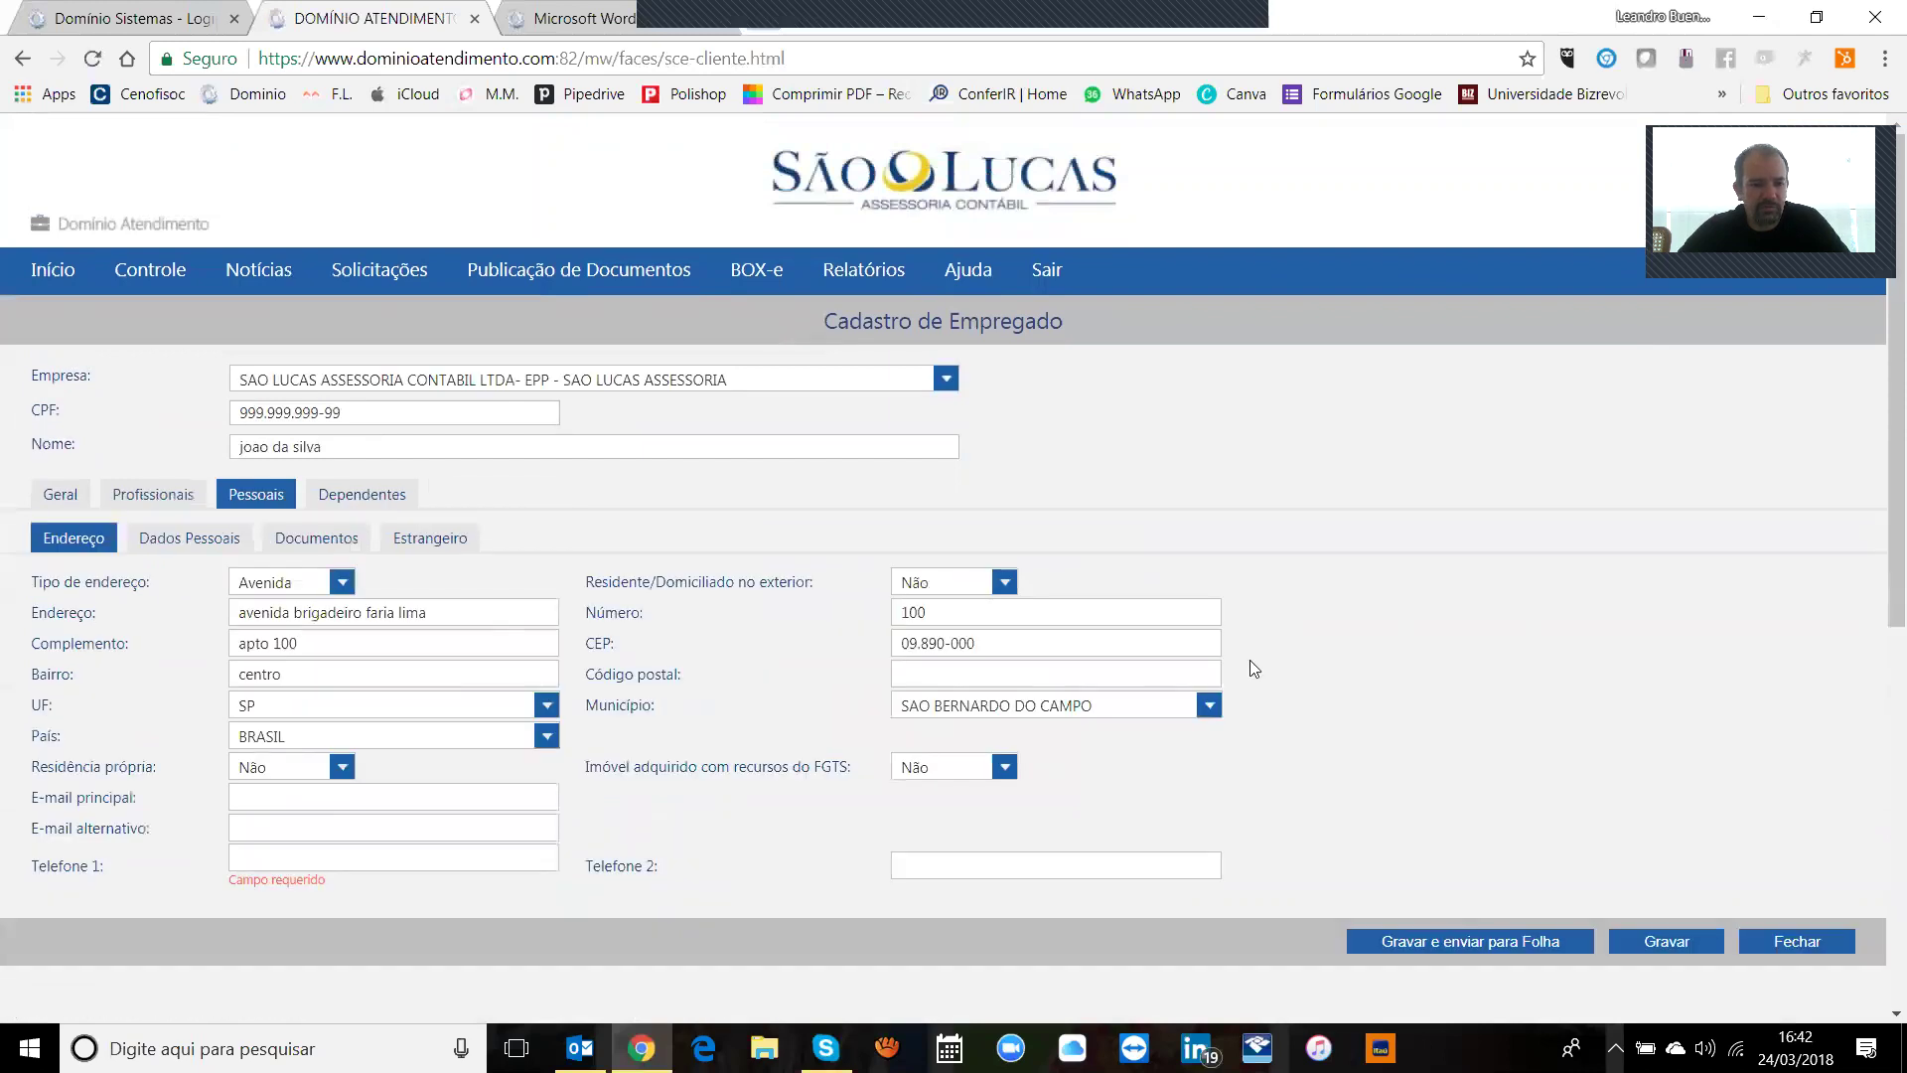
# Step: Fill in the employee's Telefone 1 number
pyautogui.click(521, 860)
pyautogui.press('BackSpace')
pyautogui.press('BackSpace')
pyautogui.press('BackSpace')
pyautogui.press('BackSpace')
pyautogui.press('BackSpace')
pyautogui.press('BackSpace')
pyautogui.press('BackSpace')
pyautogui.press('BackSpace')
pyautogui.press('BackSpace')
pyautogui.press('BackSpace')
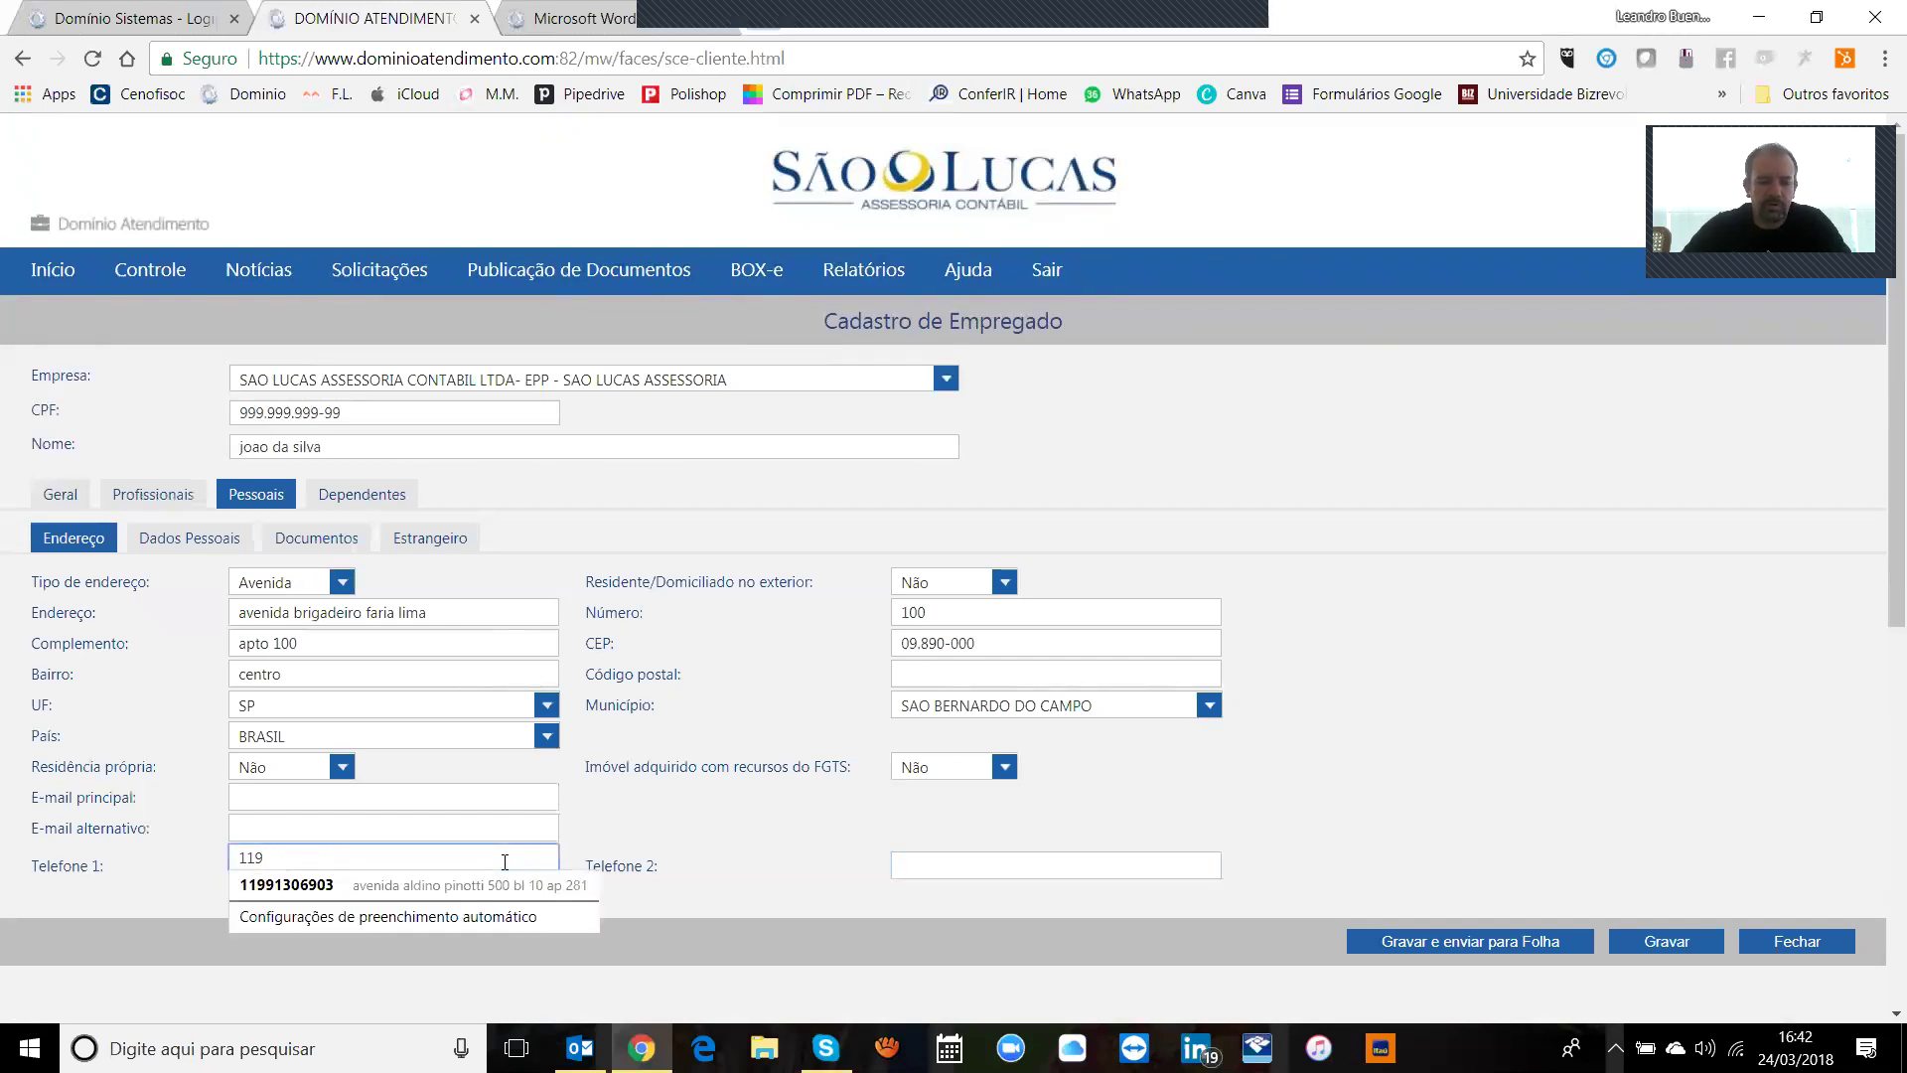
pyautogui.press('Tab')
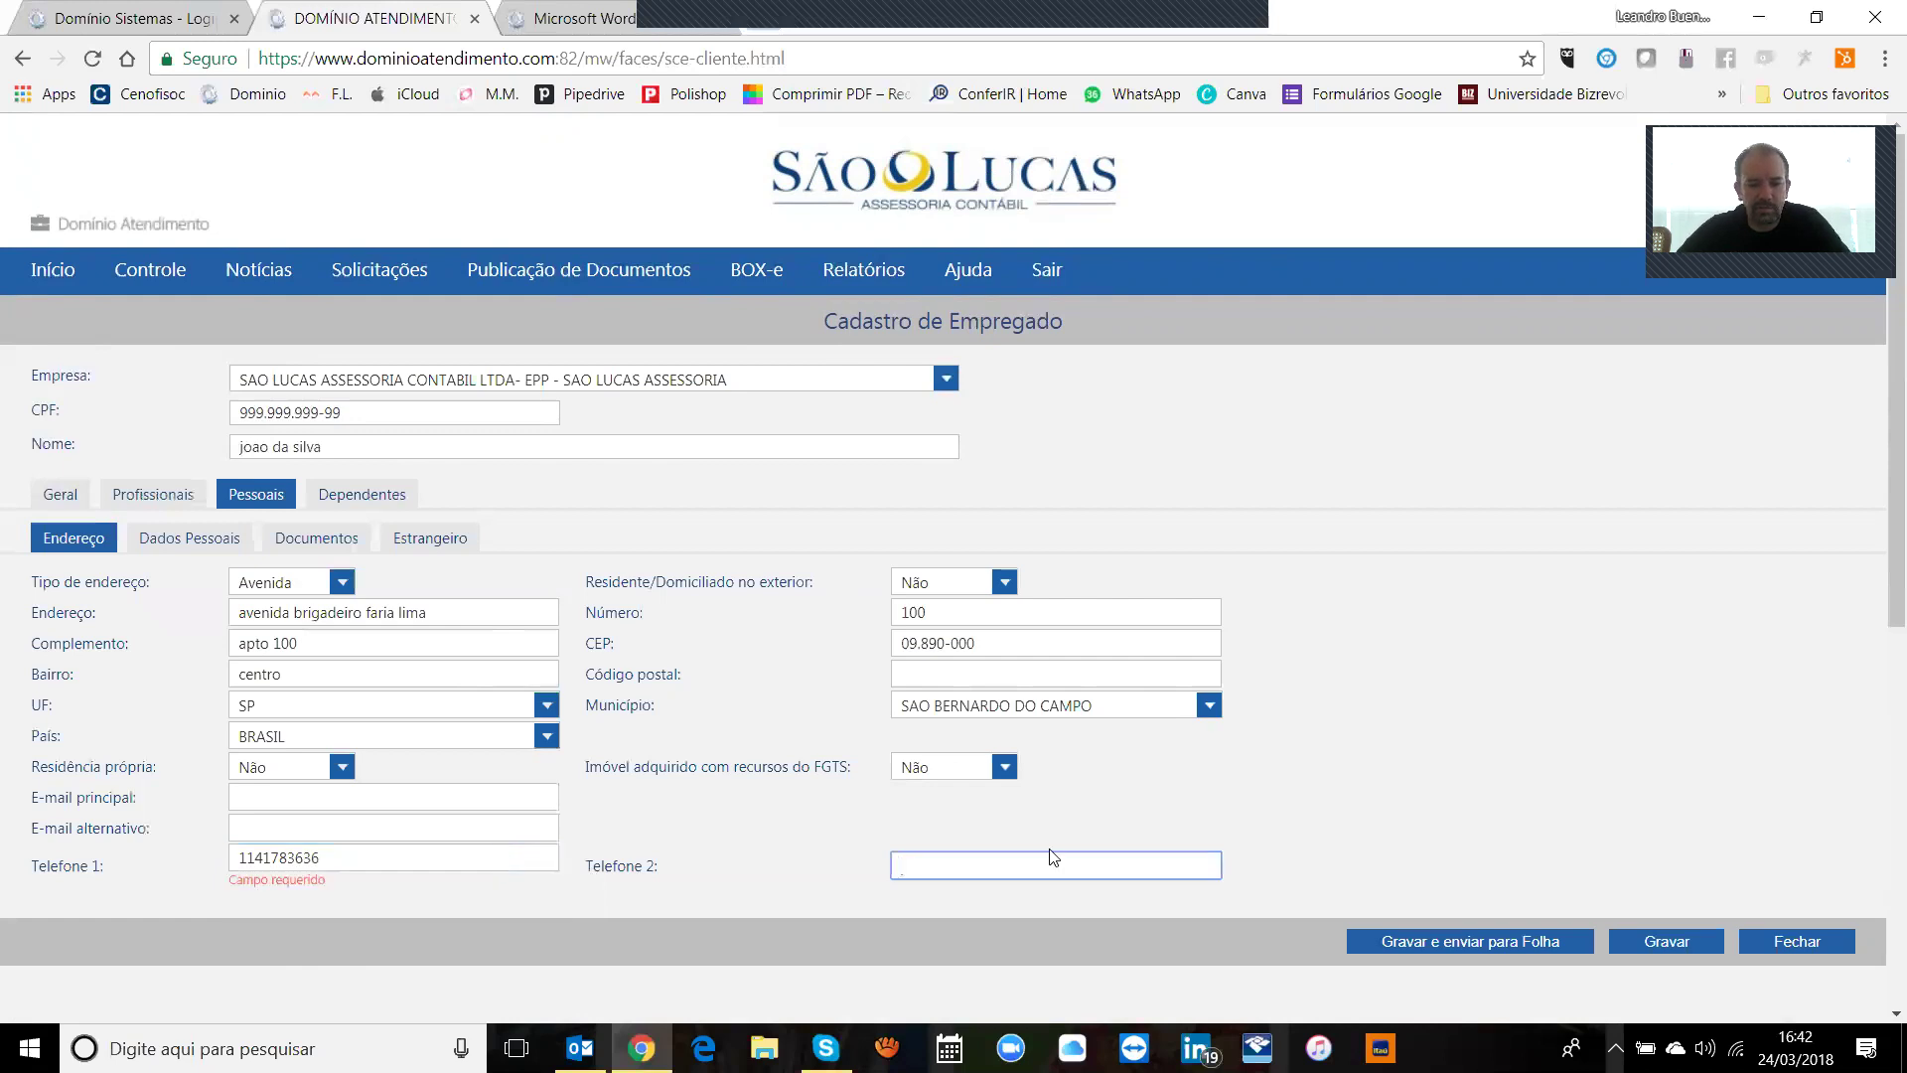
# Step: Save again and open the birth-state UF list on Dados Pessoais
pyautogui.click(1678, 944)
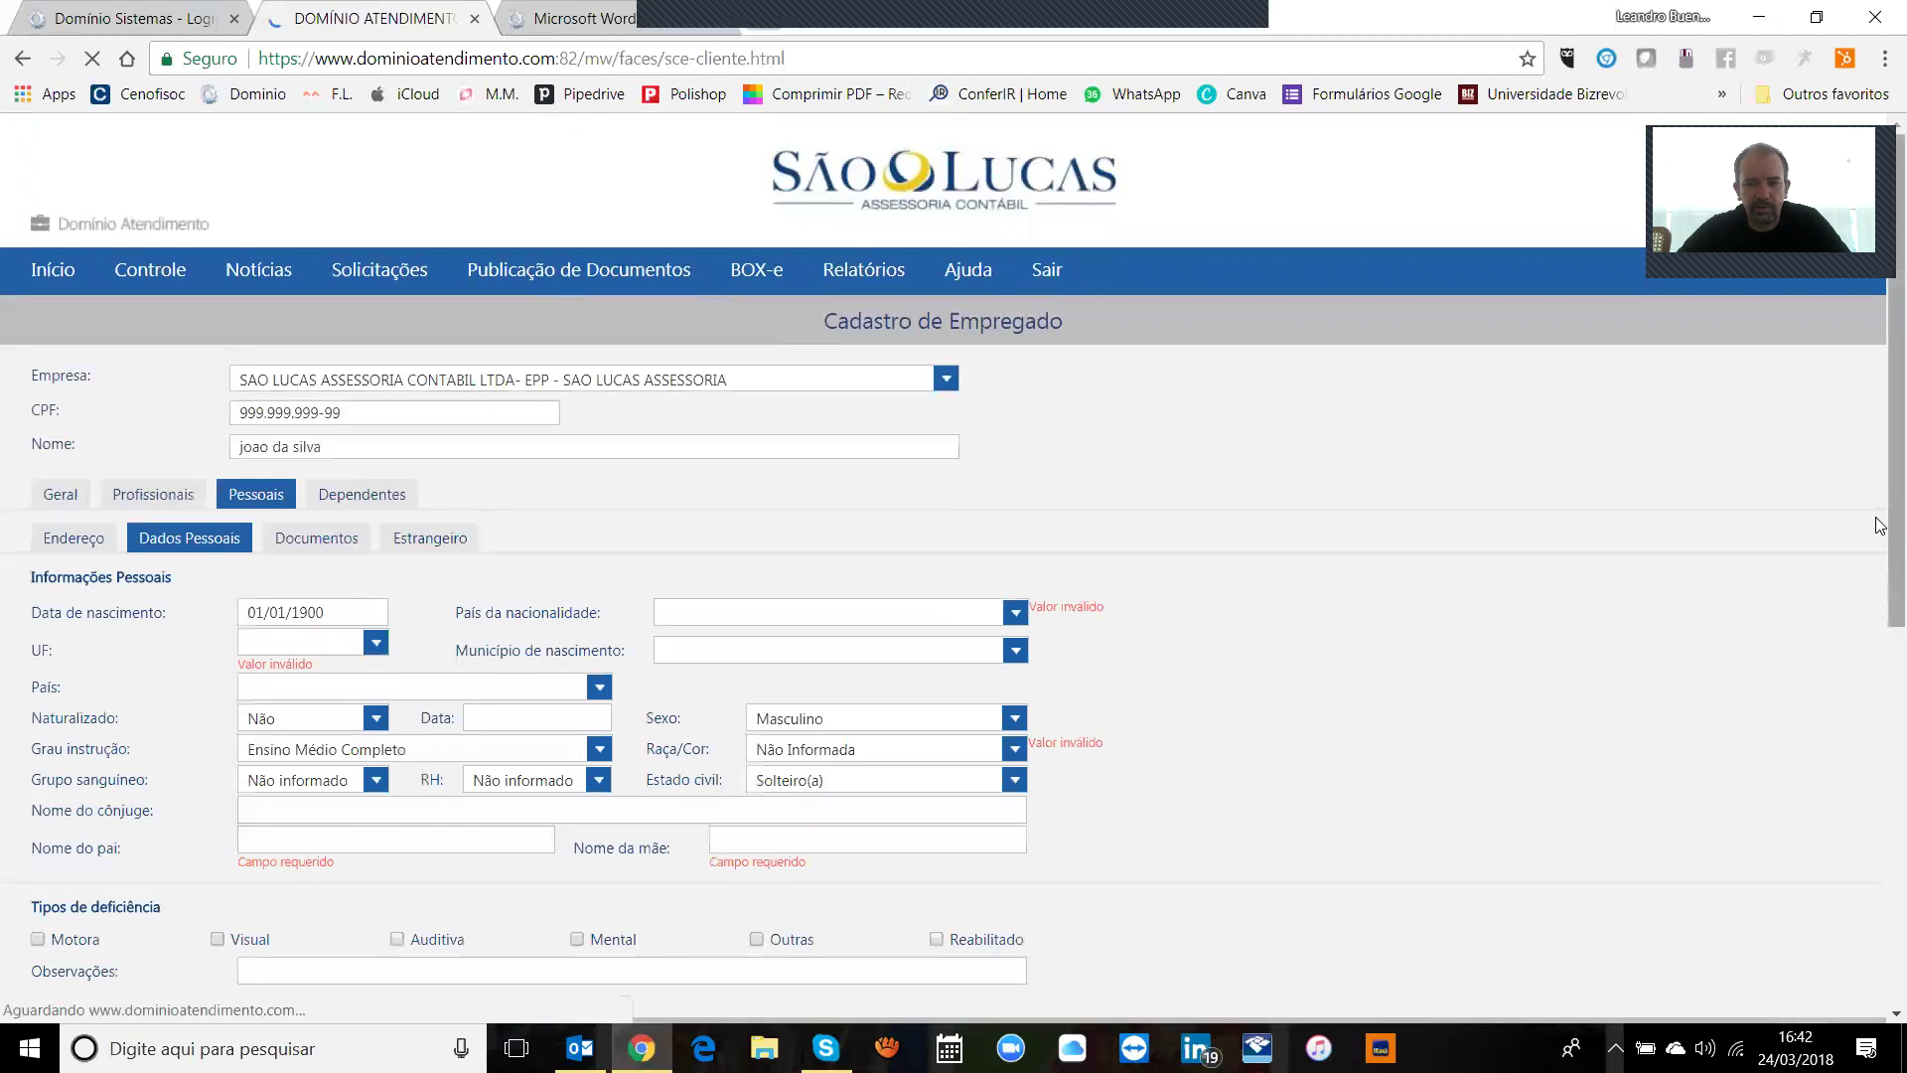
pyautogui.moveTo(1882, 495); pyautogui.dragTo(1881, 633)
pyautogui.scroll(2, 810, 556)
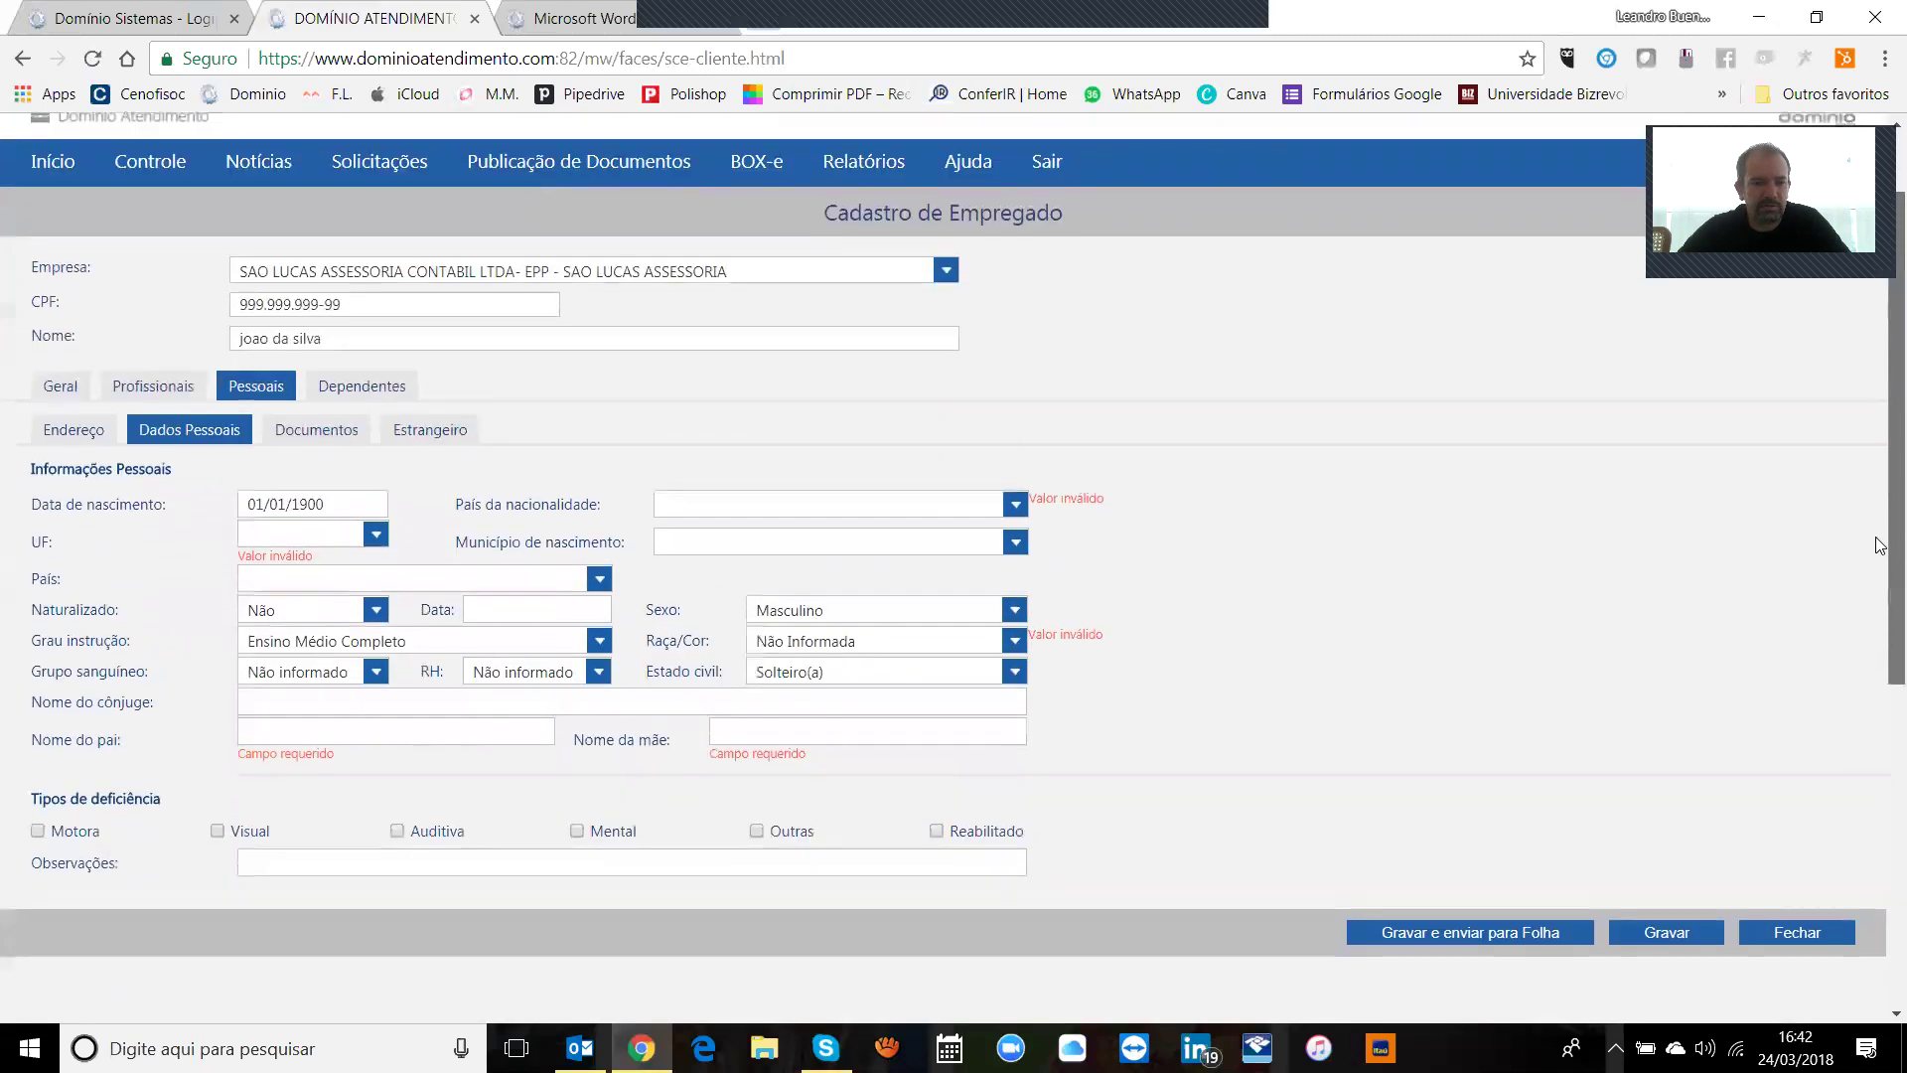
pyautogui.click(375, 547)
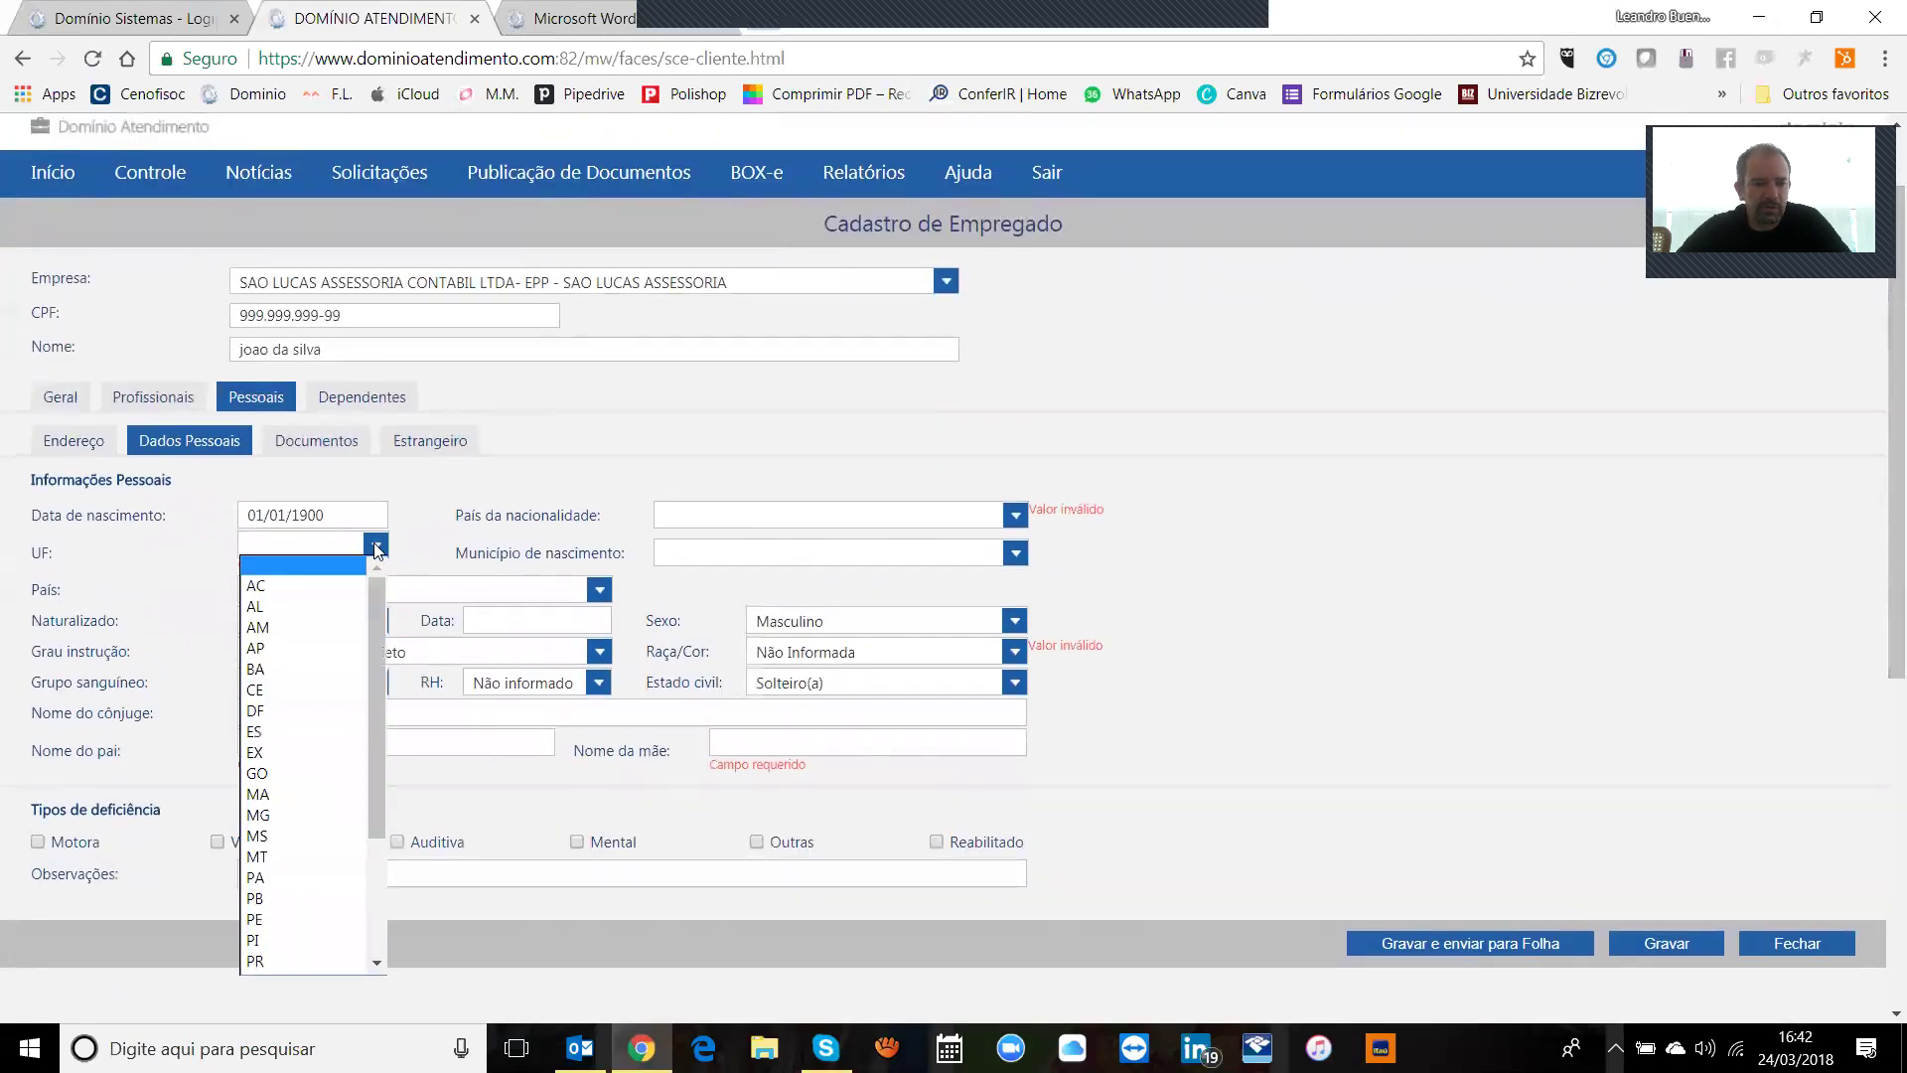
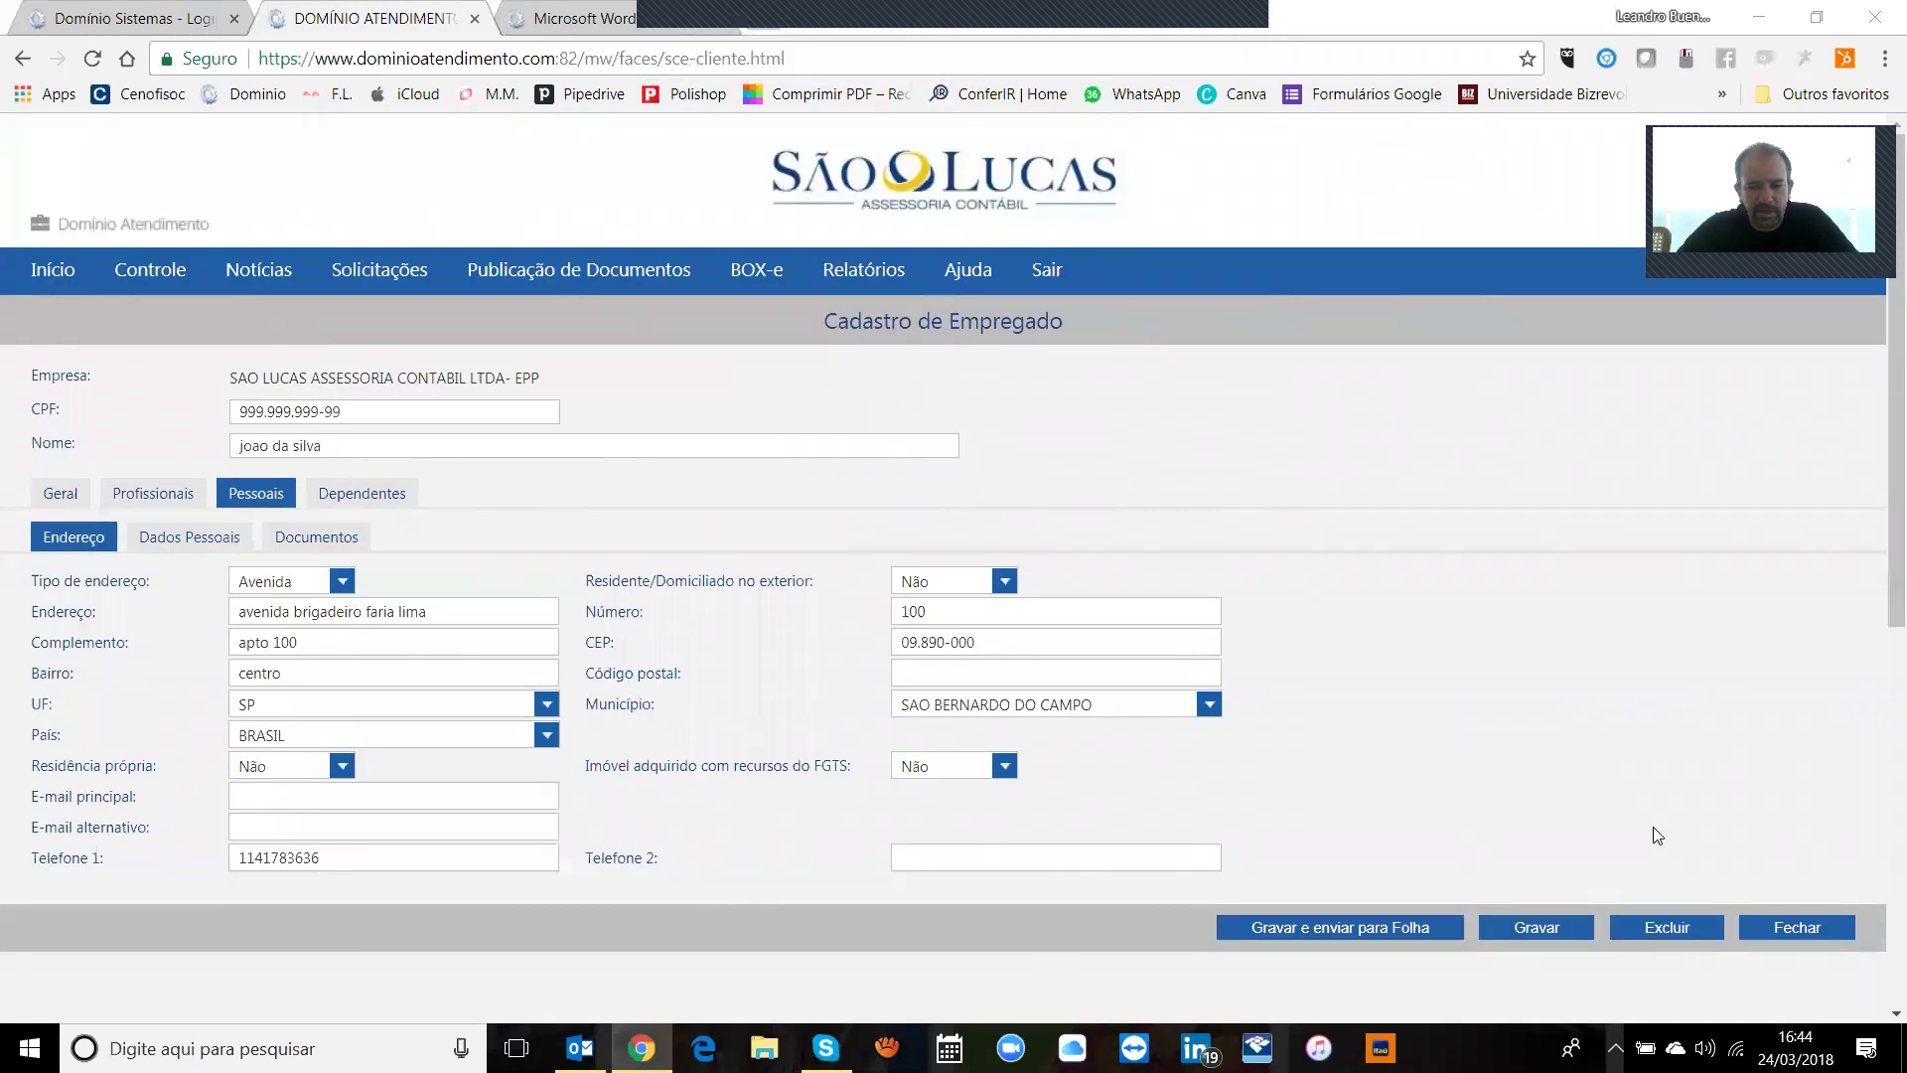
# Step: Save the employee registration with its address details, close it, and reopen it from the pending list
pyautogui.click(1574, 929)
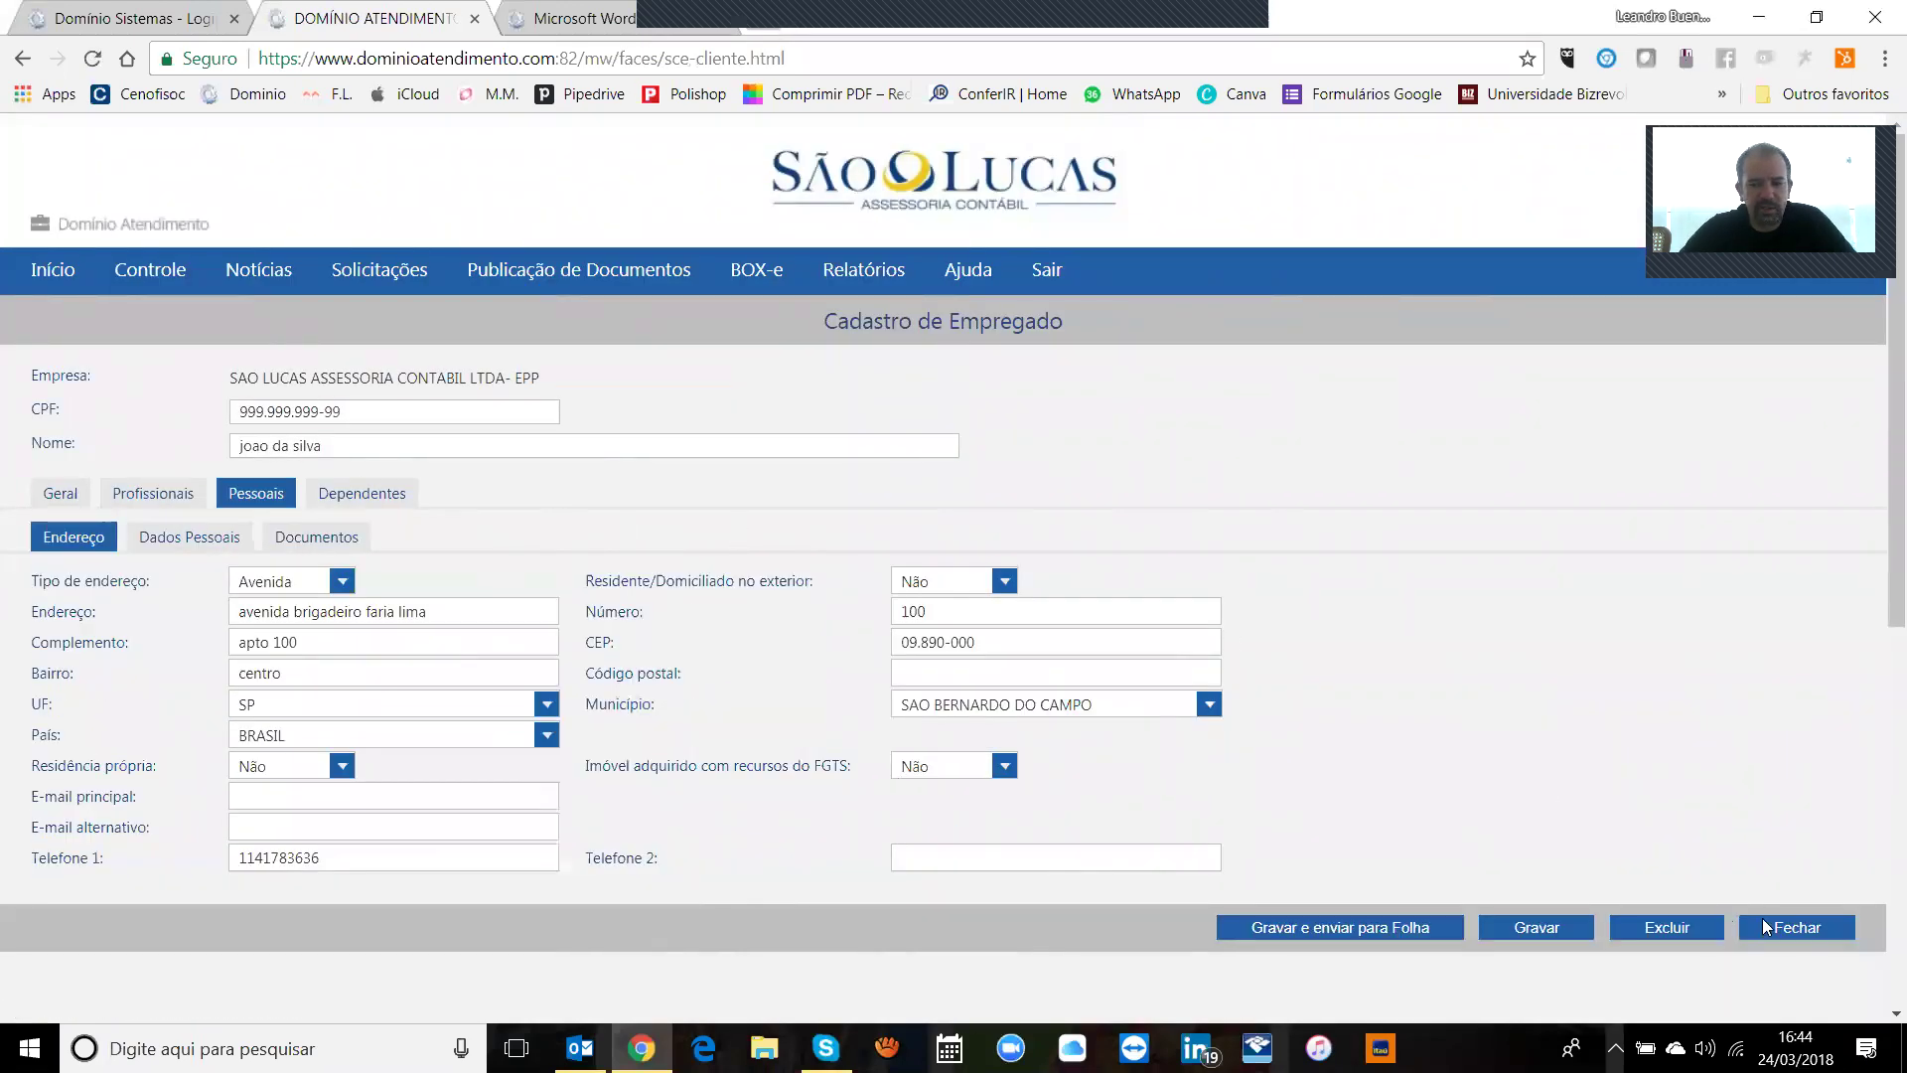
pyautogui.click(1749, 924)
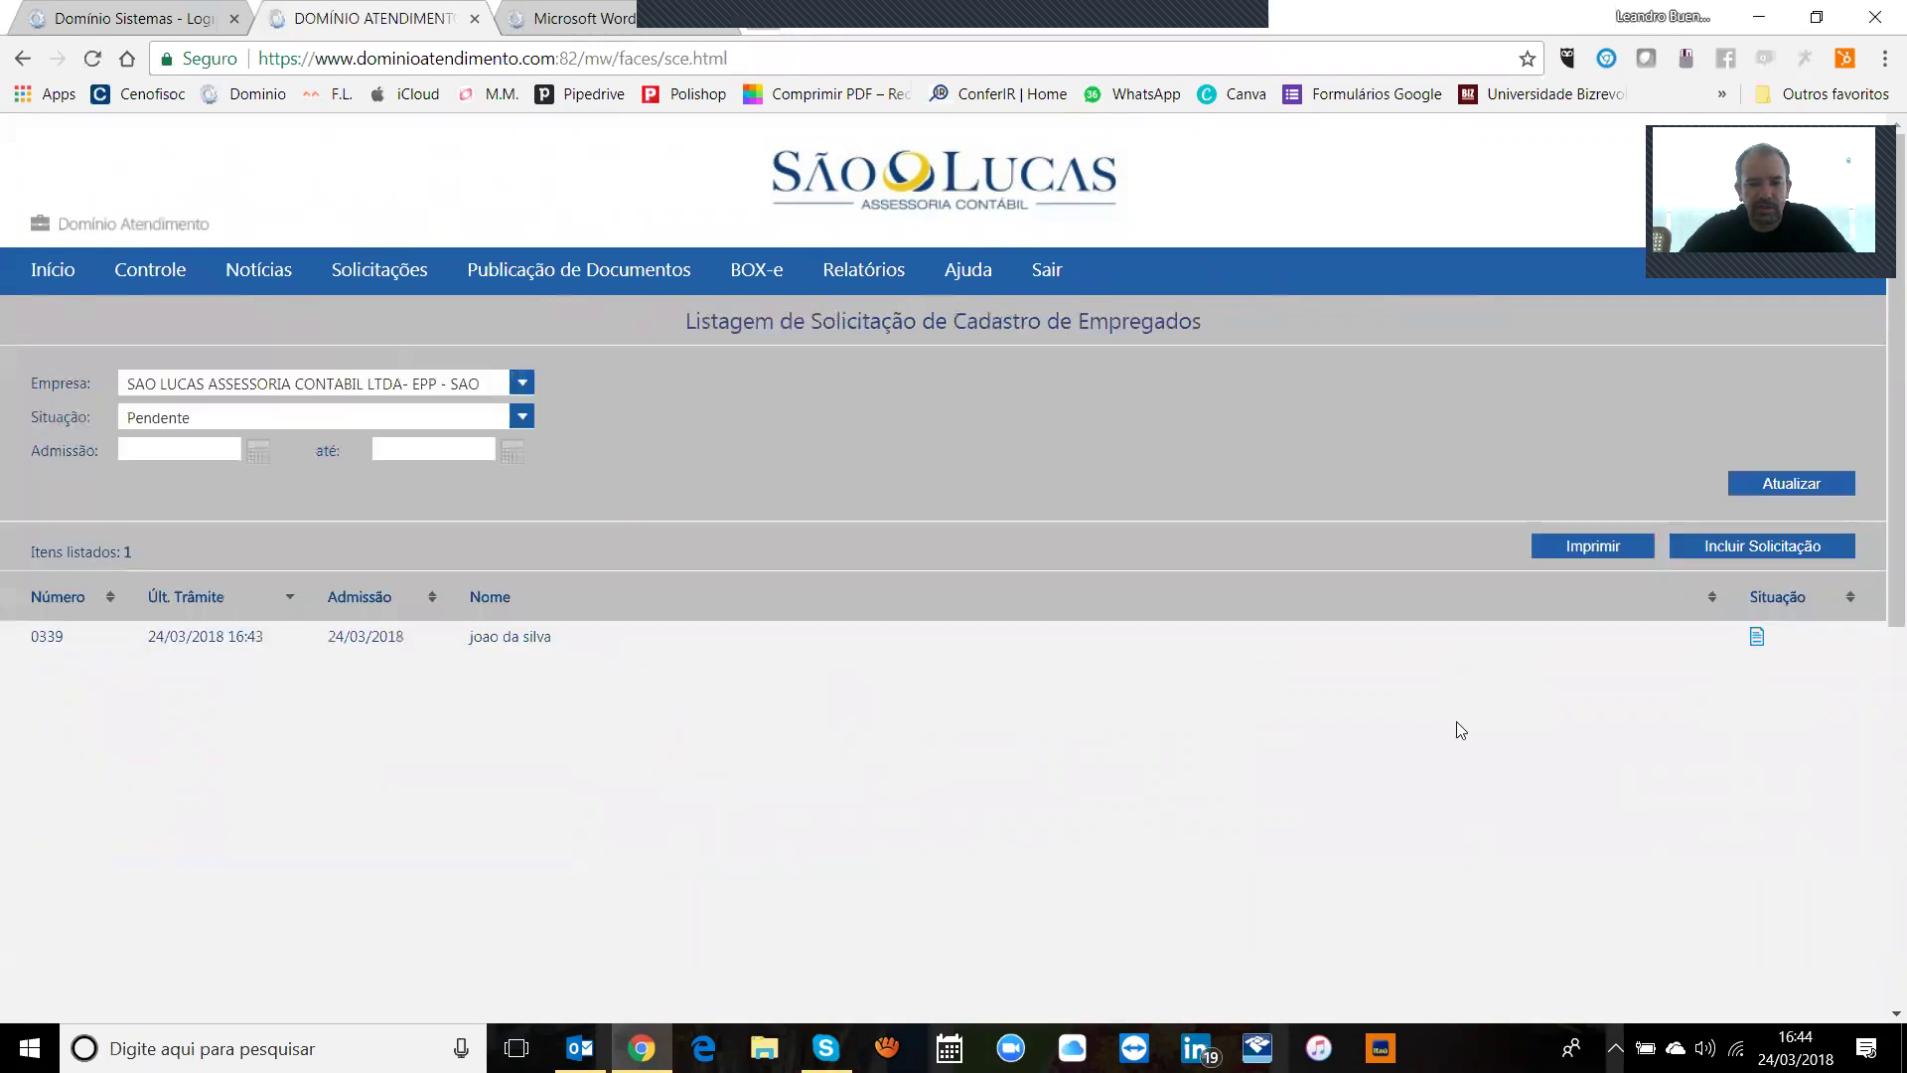
pyautogui.click(520, 645)
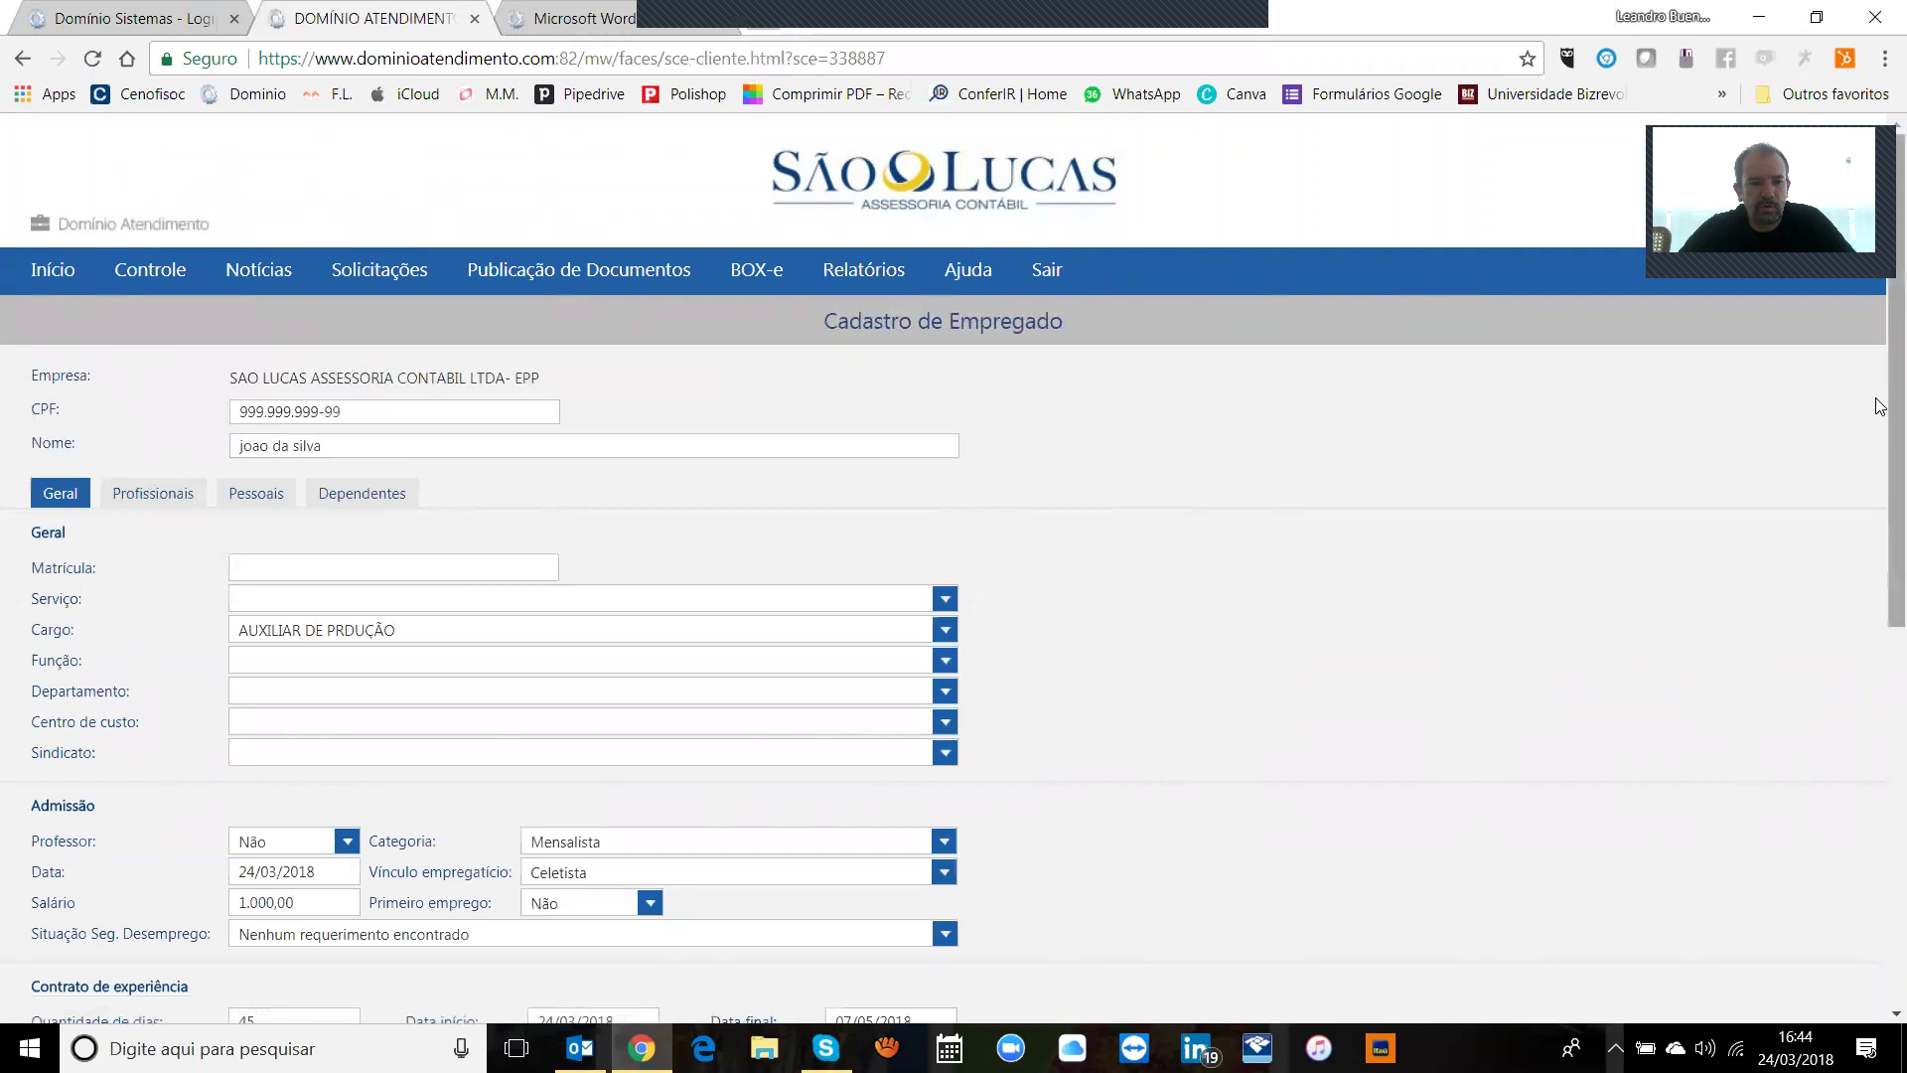
# Step: Review the reopened form's Mensalista, 1.000,00 salary, 45+45-day contract and 08:00 AS 18:00 schedule
pyautogui.scroll(-1, 1880, 454)
pyautogui.scroll(-5, 1880, 454)
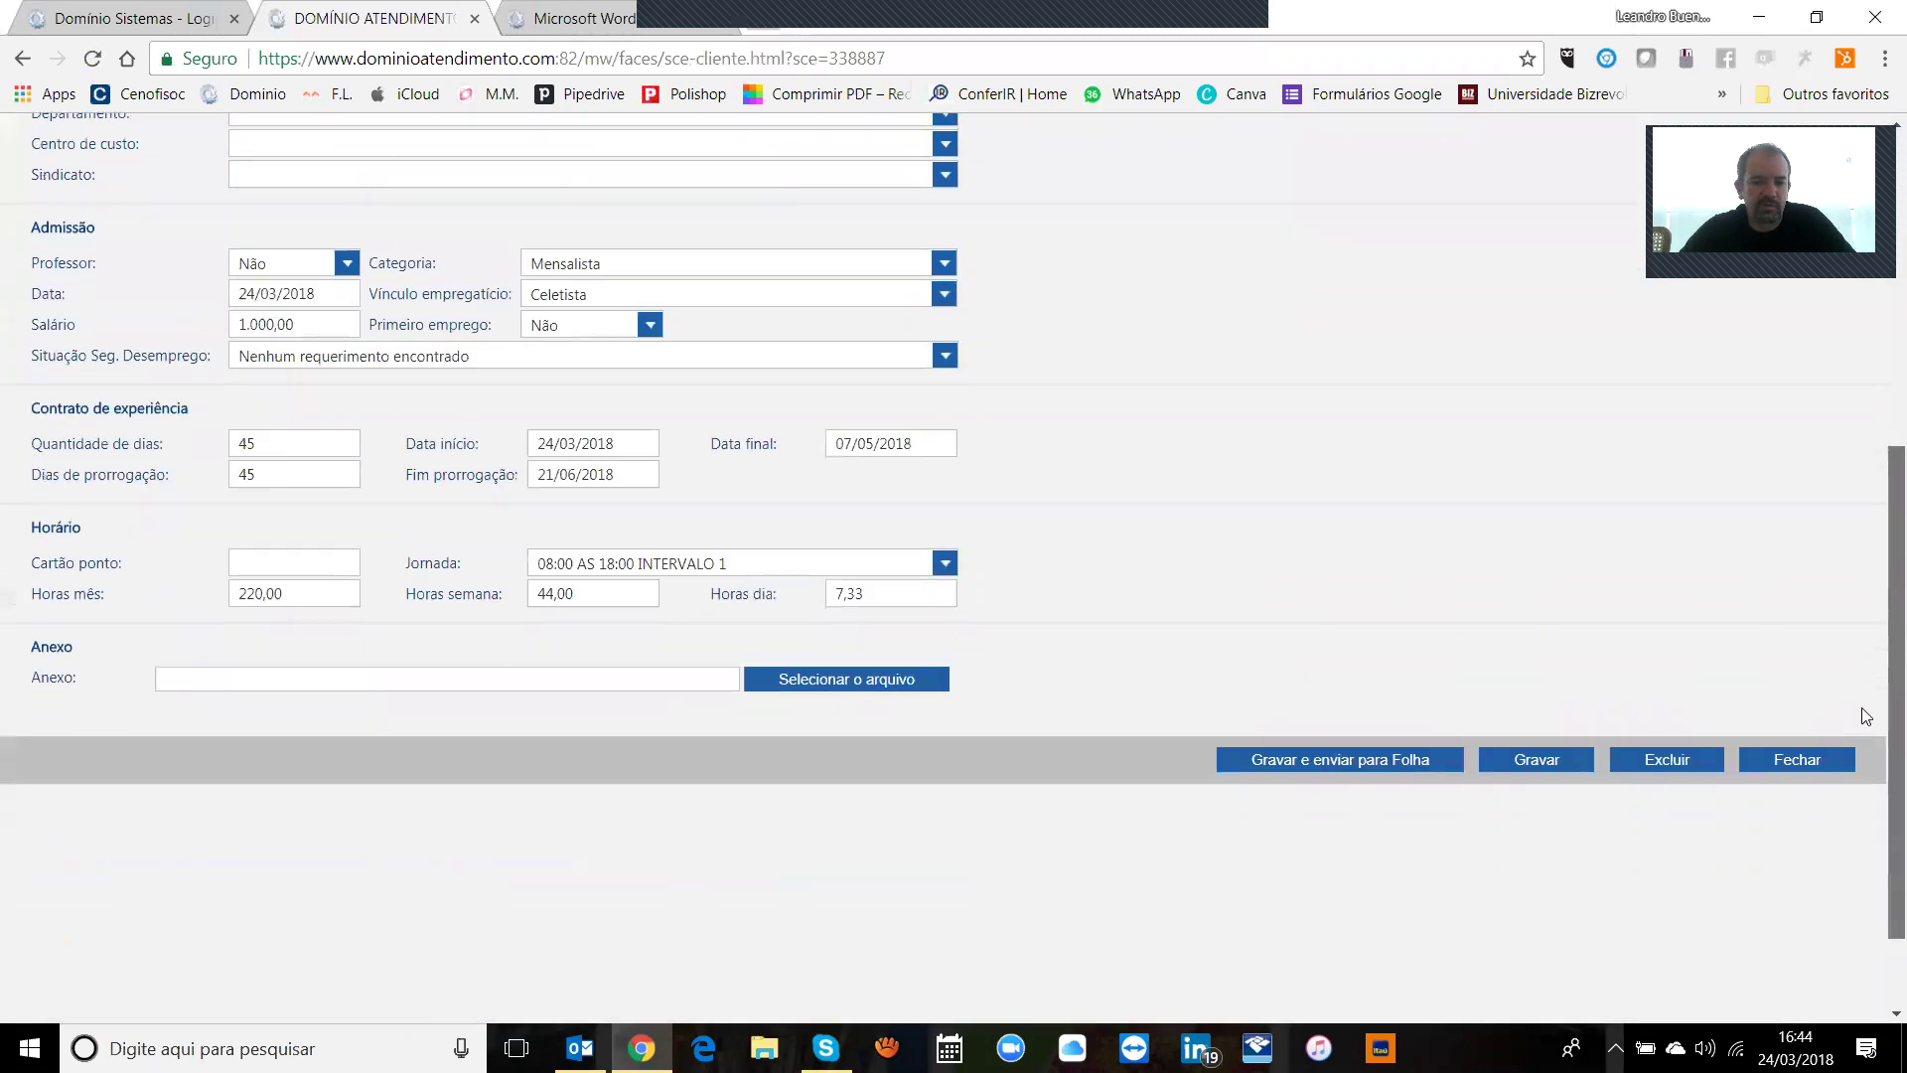
pyautogui.scroll(7, 1870, 693)
pyautogui.scroll(-5, 1872, 646)
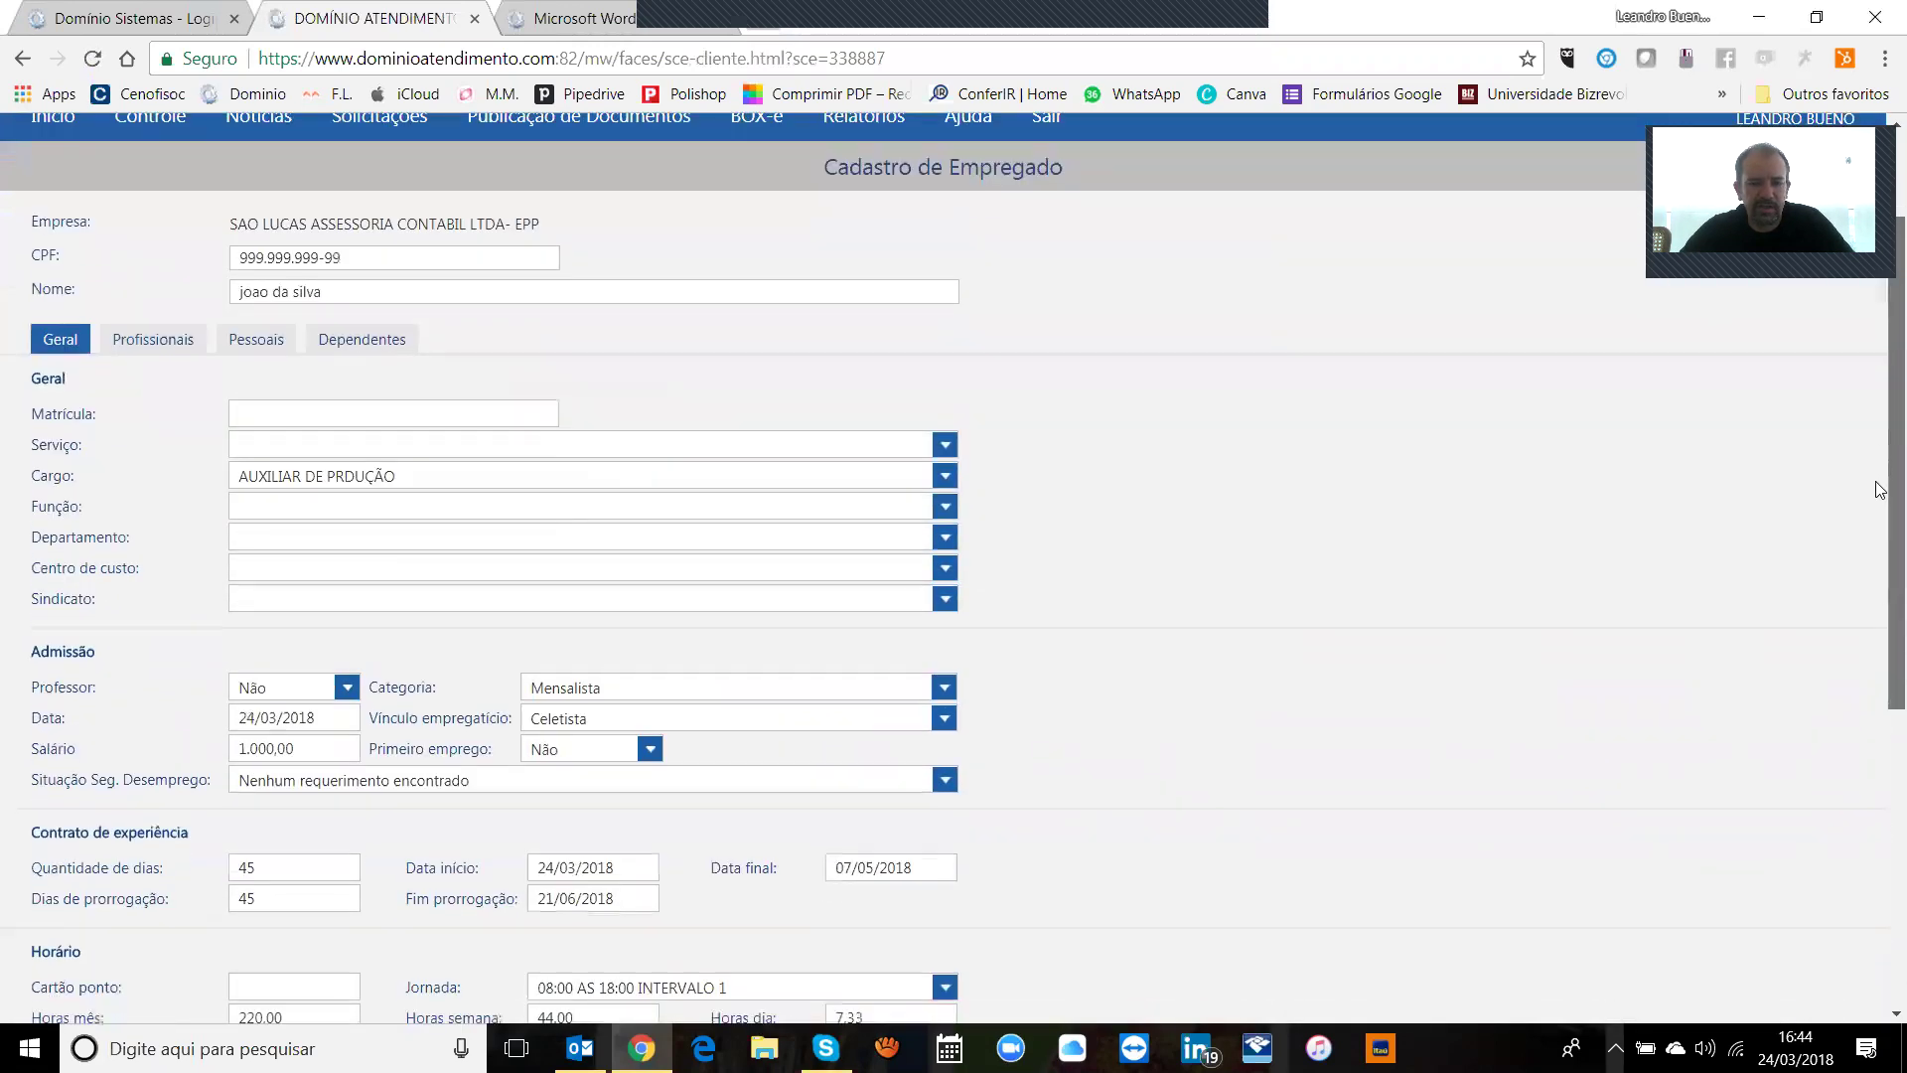
pyautogui.scroll(-2, 1868, 640)
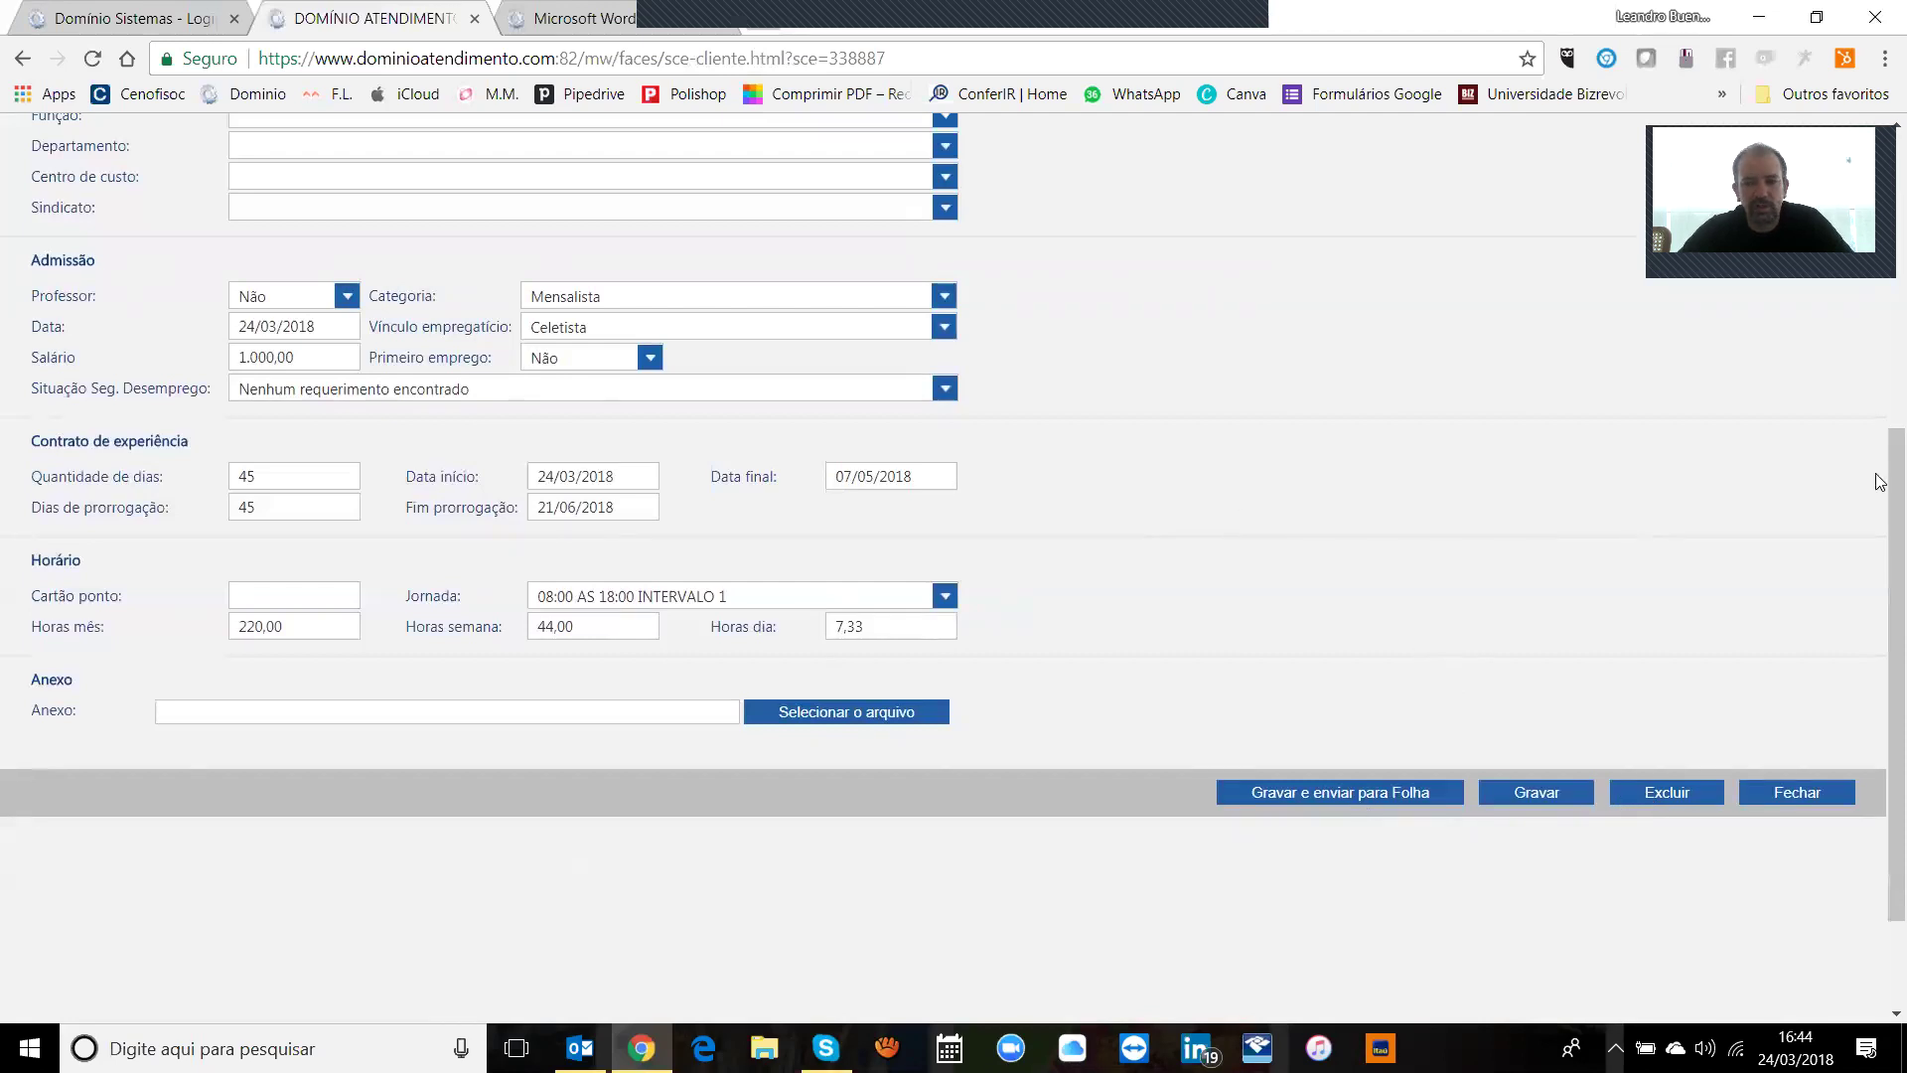
pyautogui.moveTo(1880, 481); pyautogui.dragTo(1880, 608)
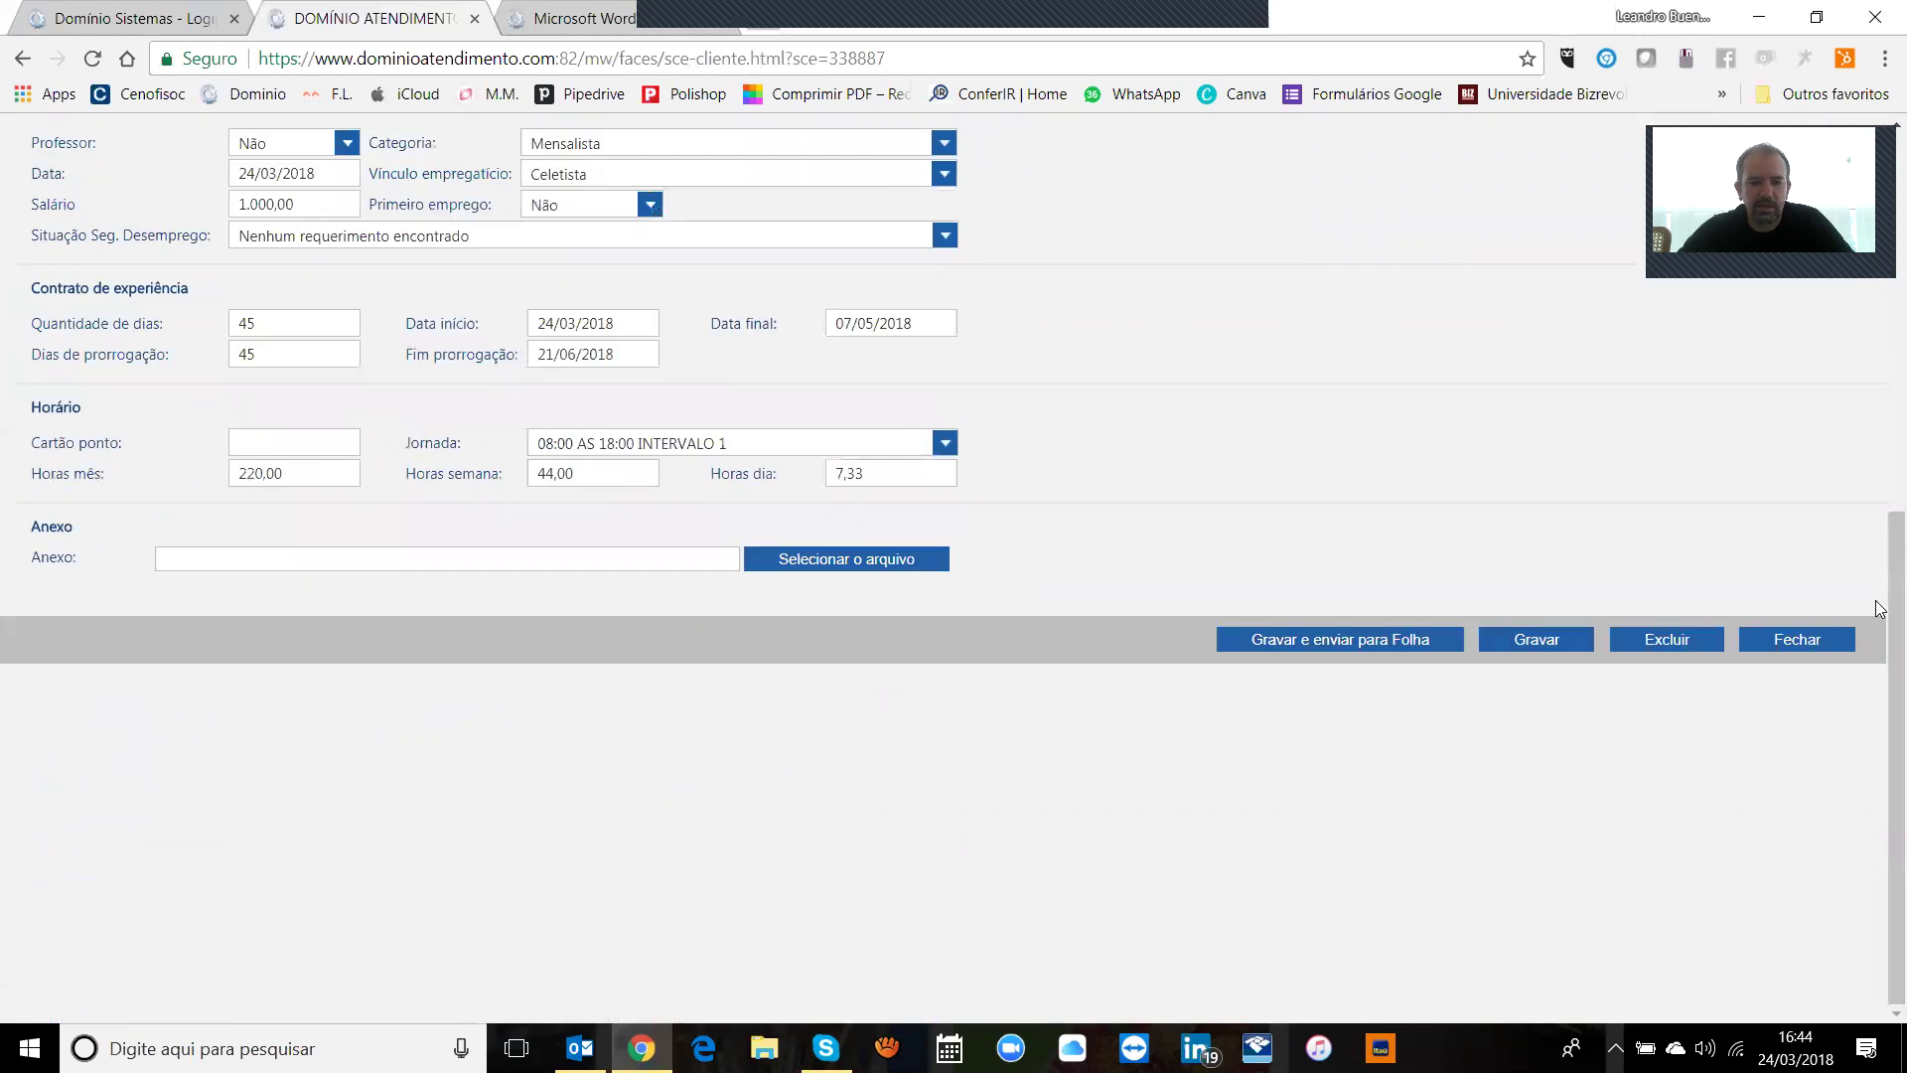
# Step: Send employee request 0339 to the office for payroll with Gravar e enviar para Folha
pyautogui.click(1331, 637)
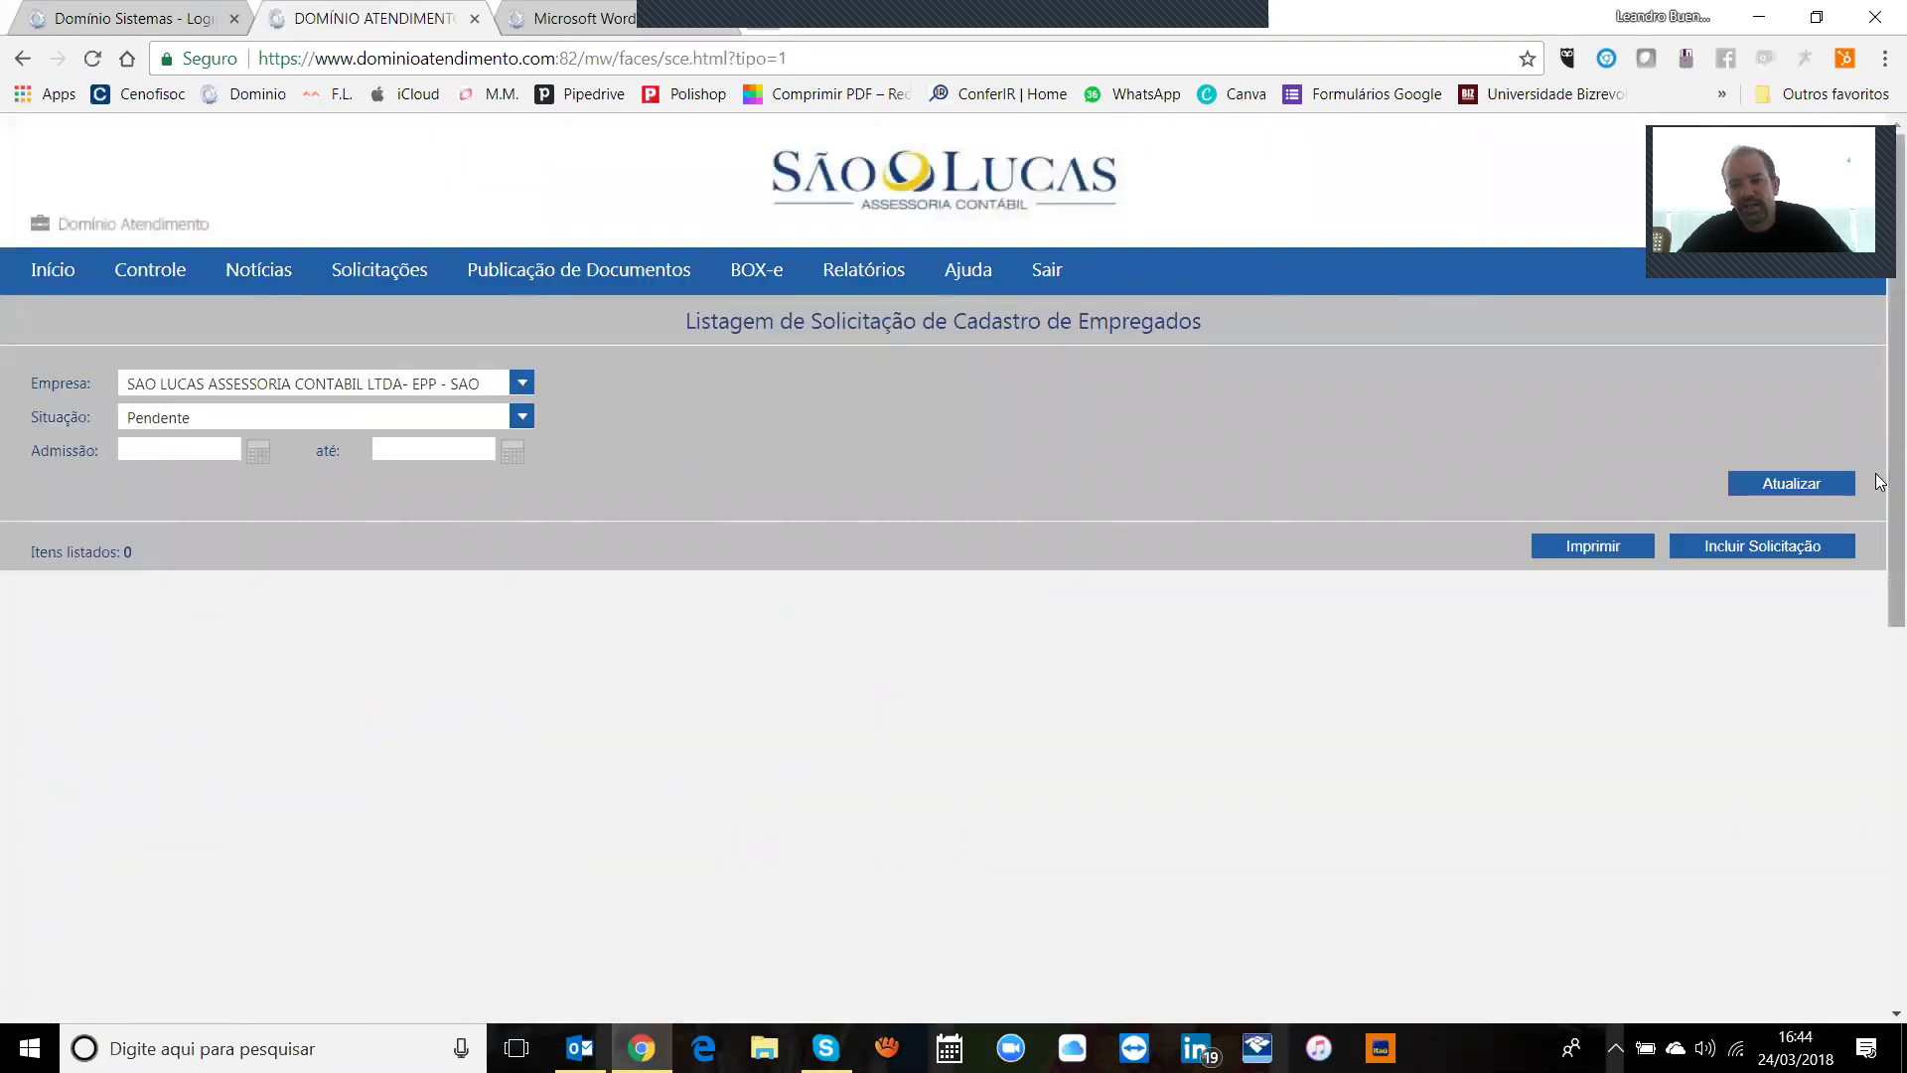
pyautogui.moveTo(1879, 481); pyautogui.dragTo(1886, 542)
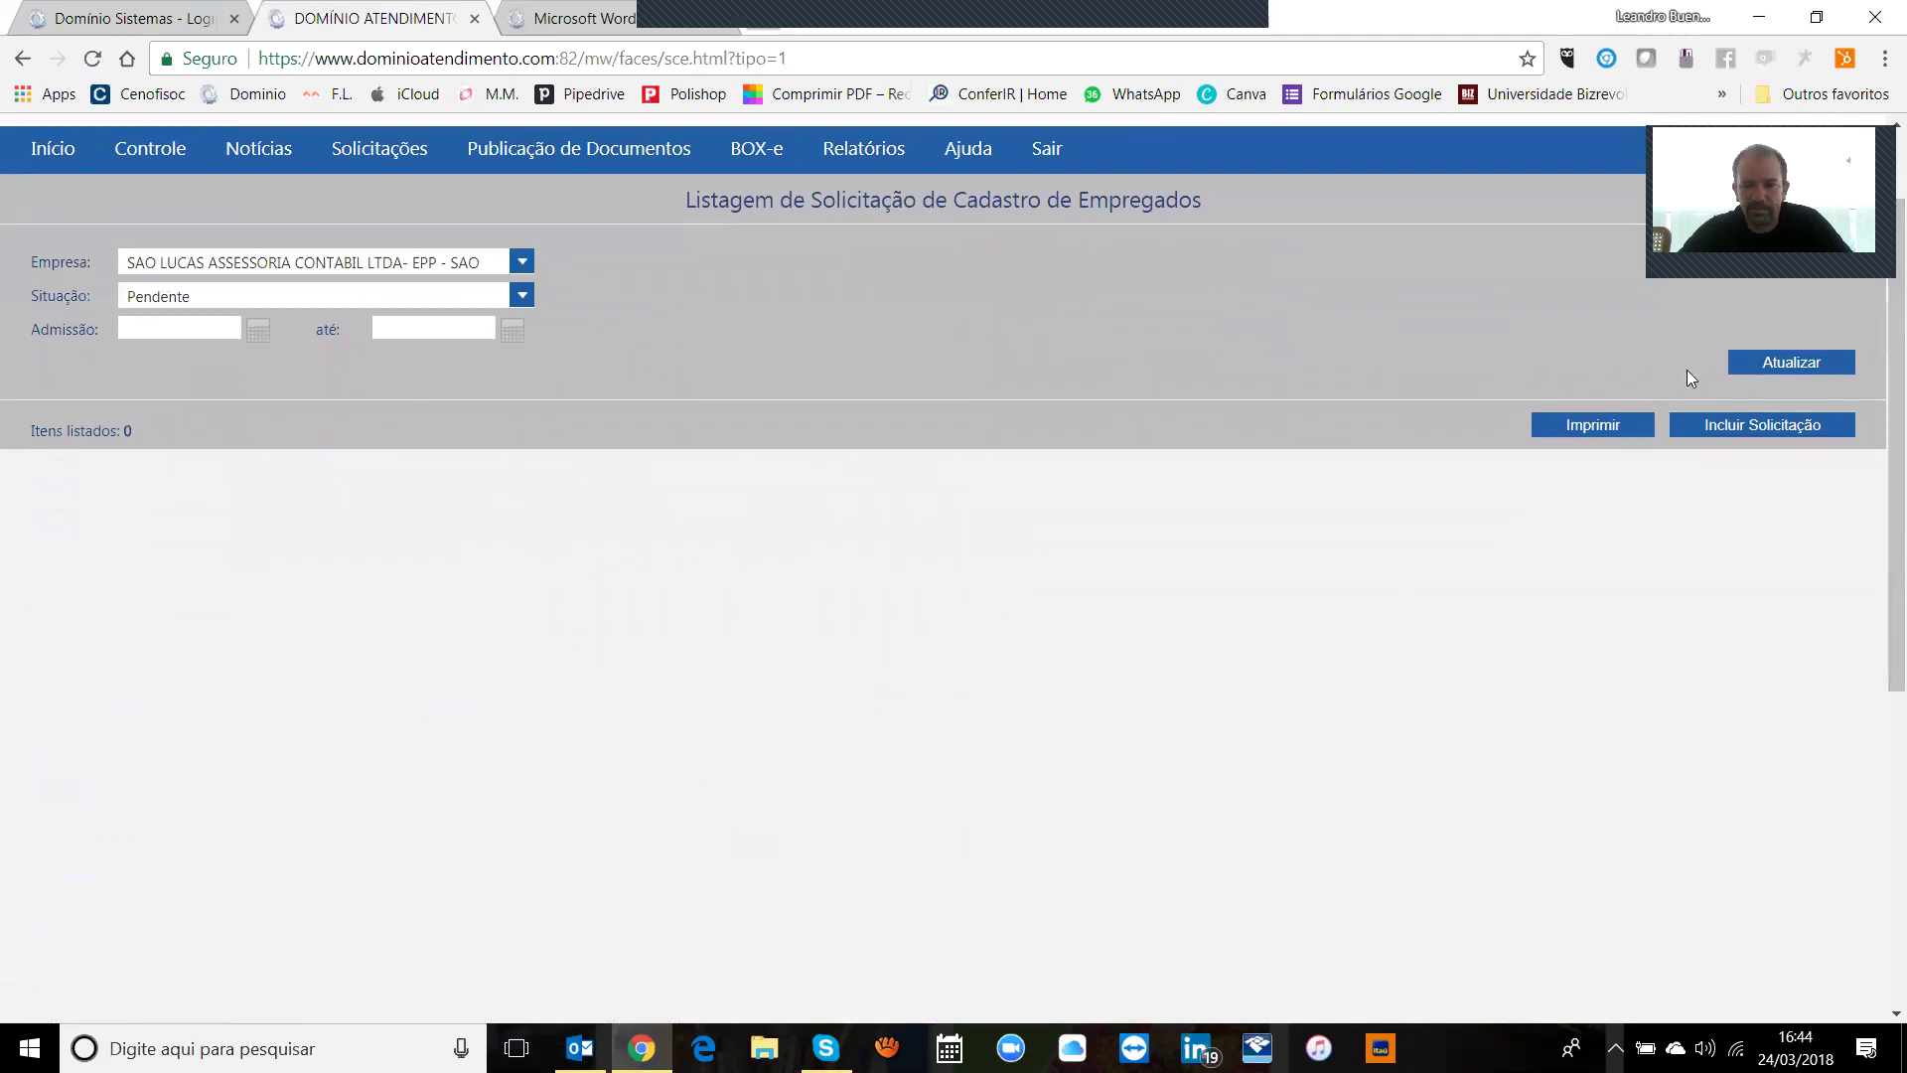
pyautogui.click(1744, 363)
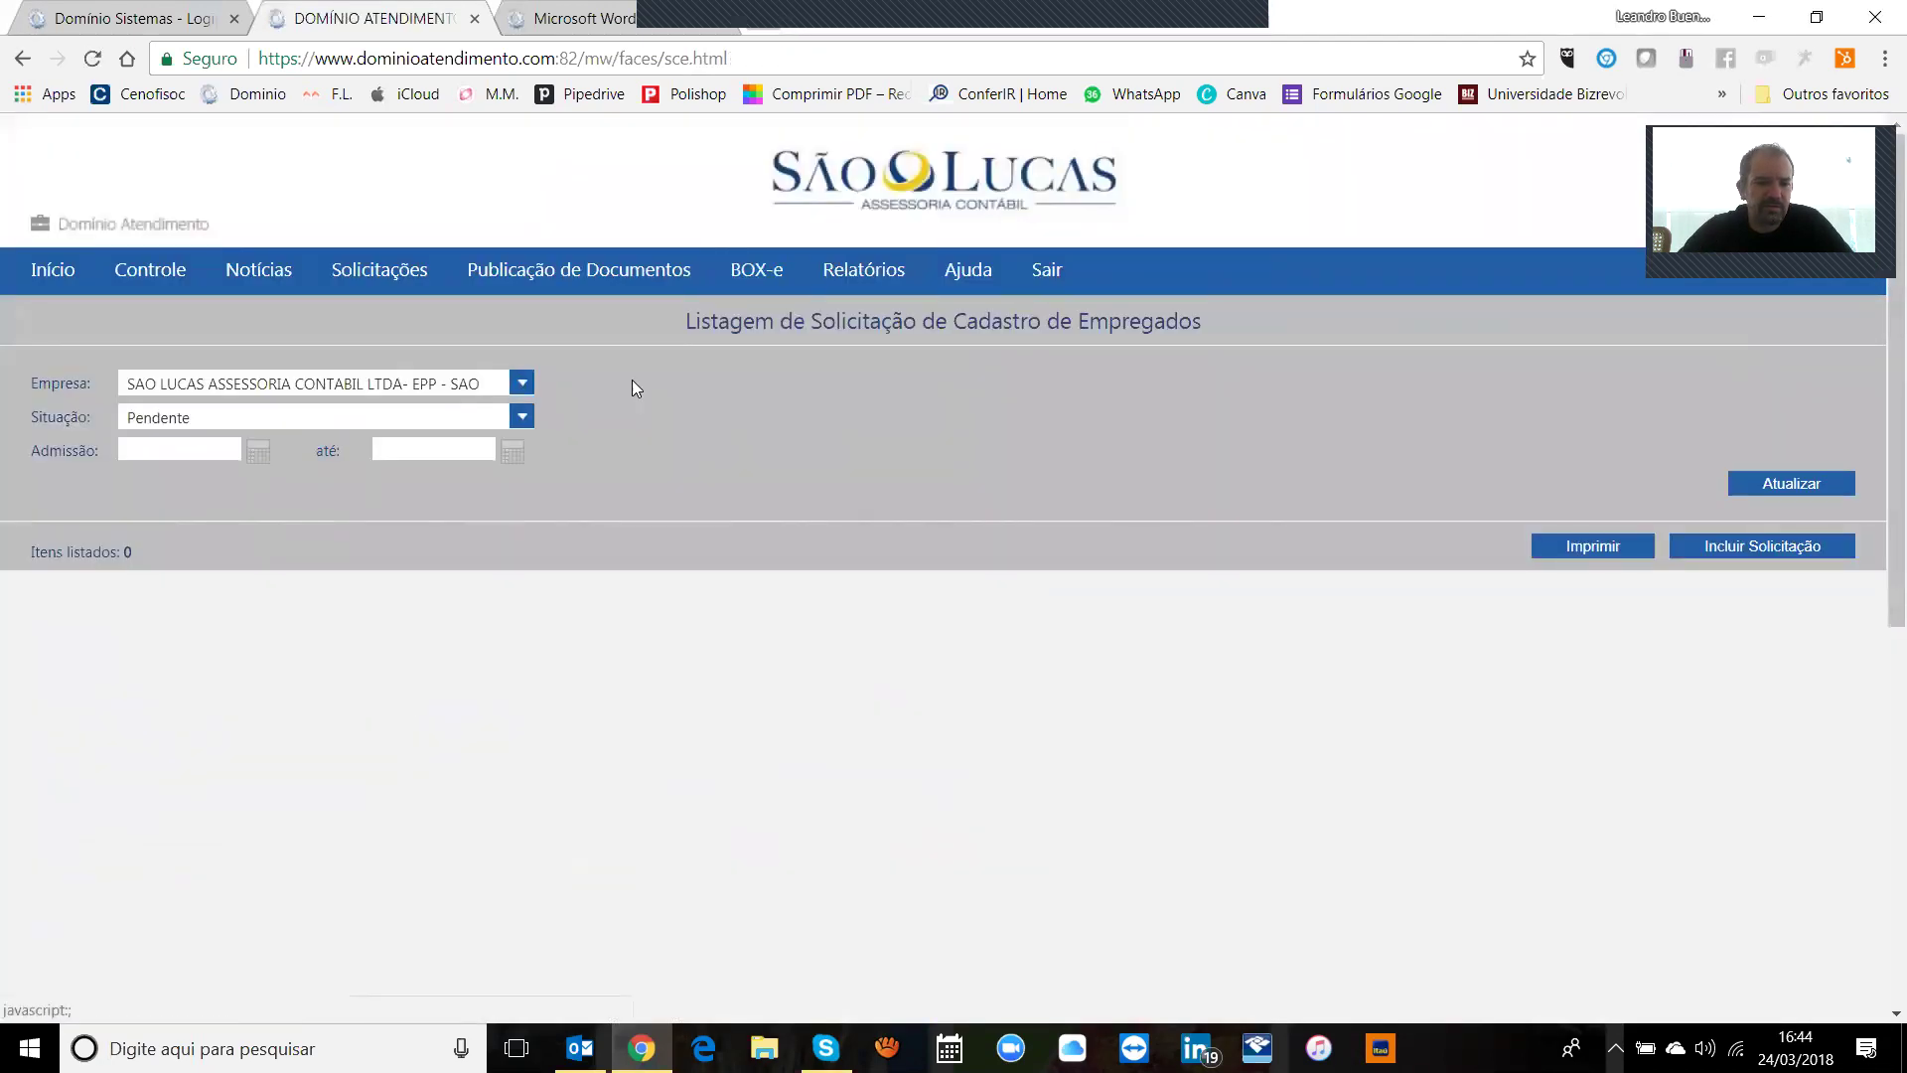
# Step: List requests with Situação set to Todos, check the status Legenda, and reopen the sent request
pyautogui.click(521, 417)
pyautogui.click(320, 438)
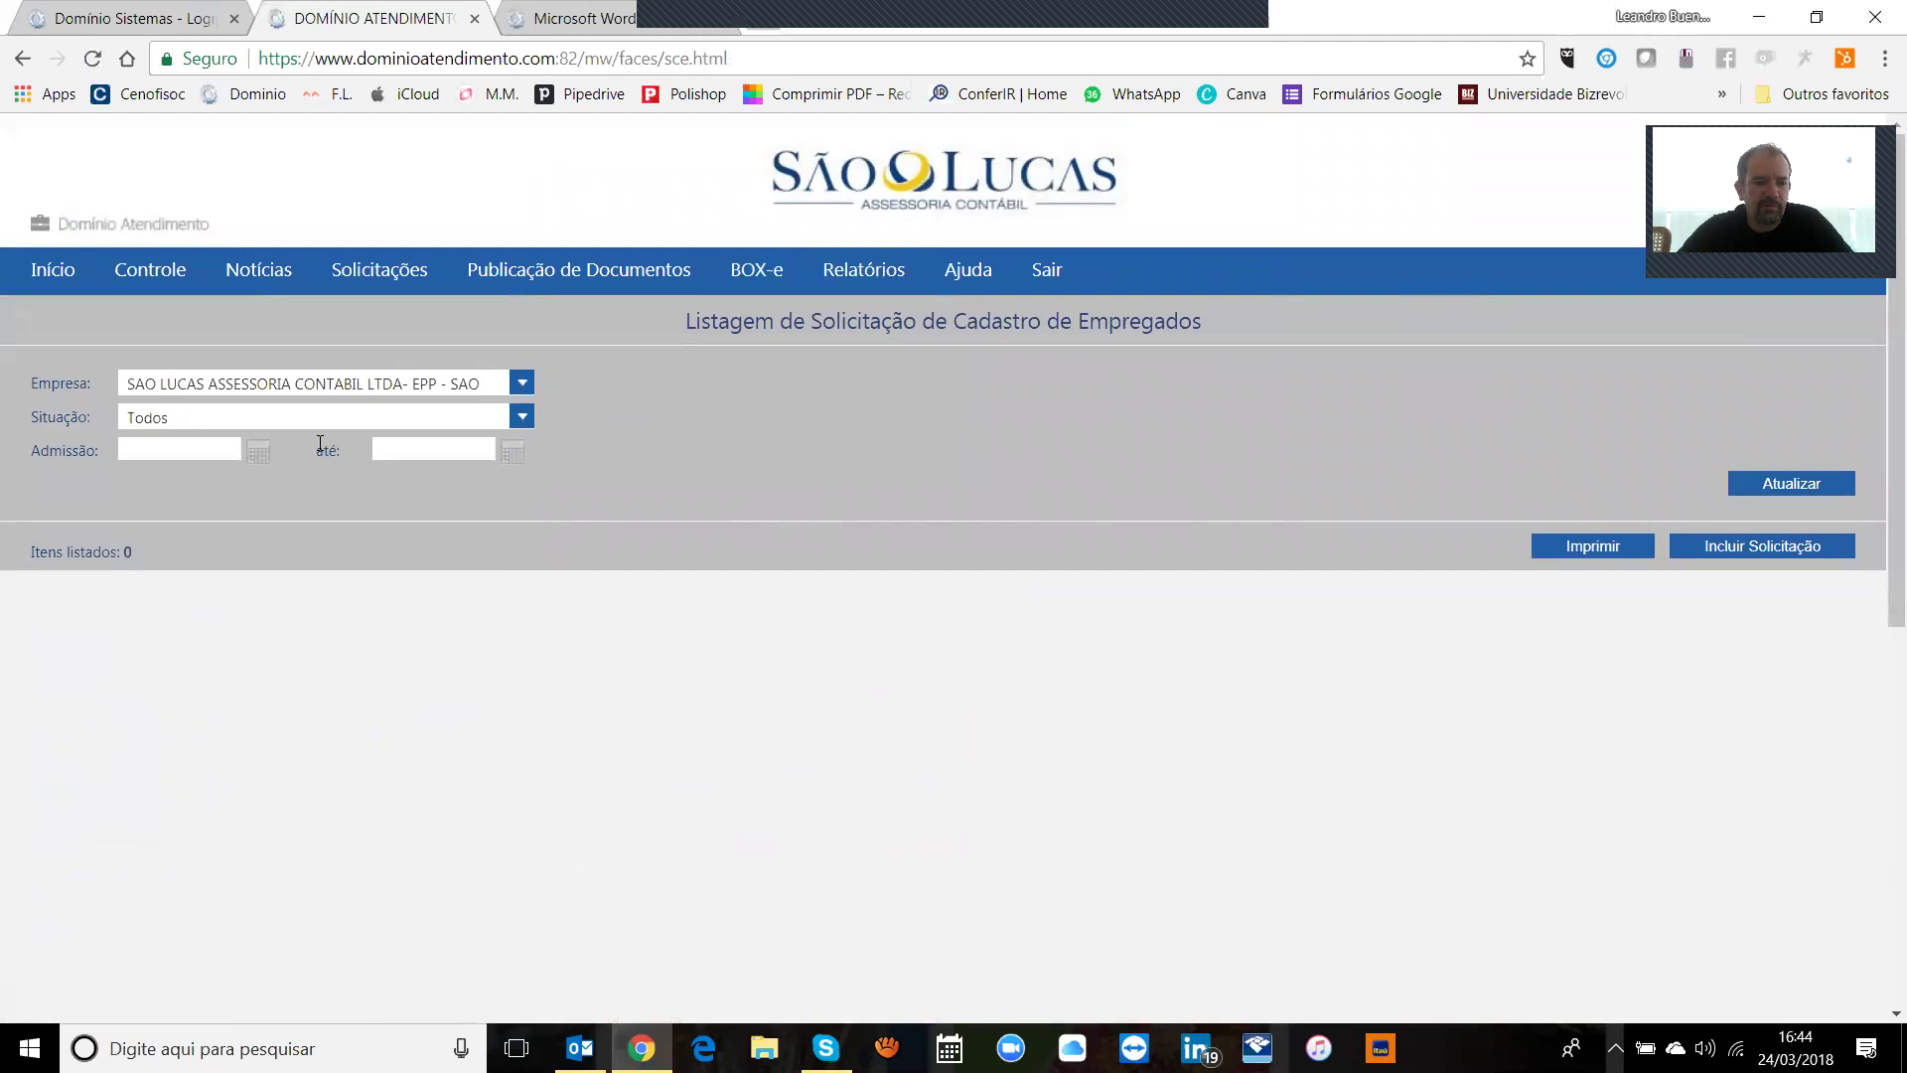
pyautogui.click(1778, 483)
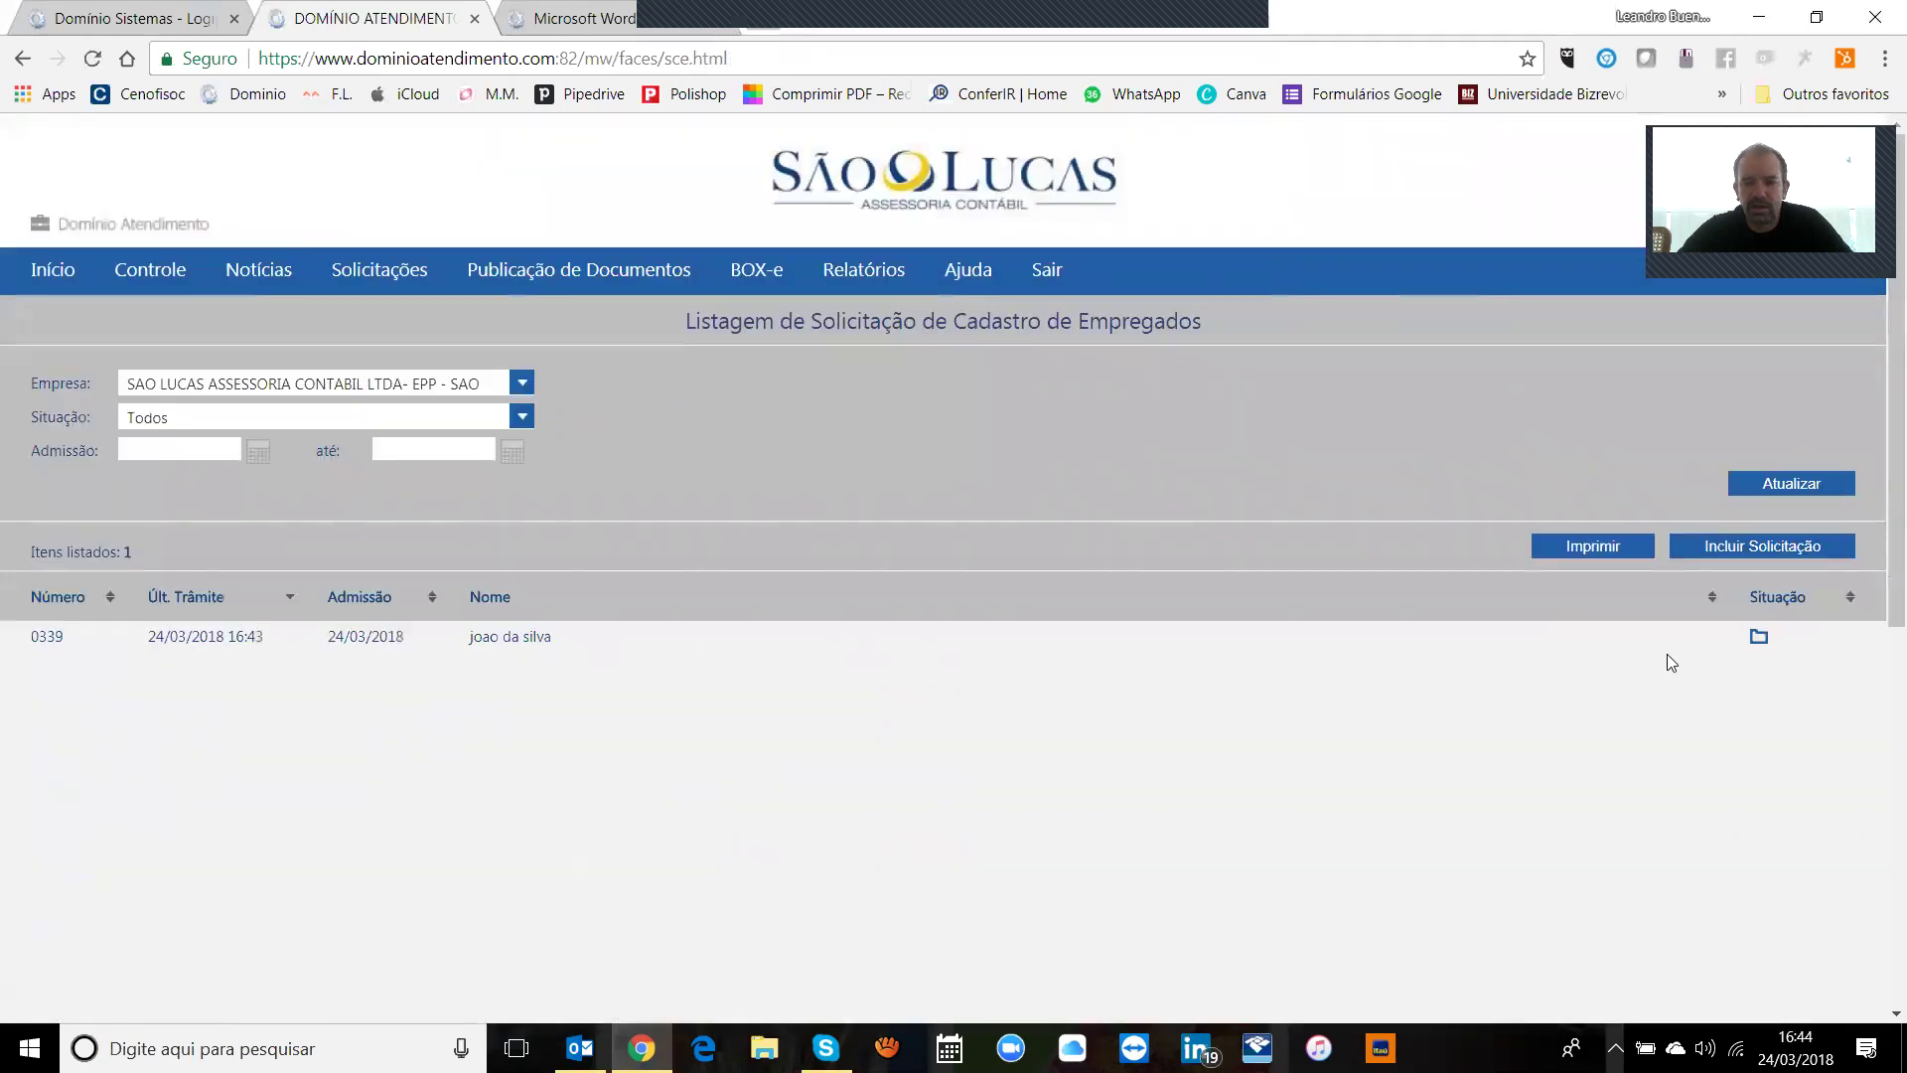
pyautogui.click(1758, 636)
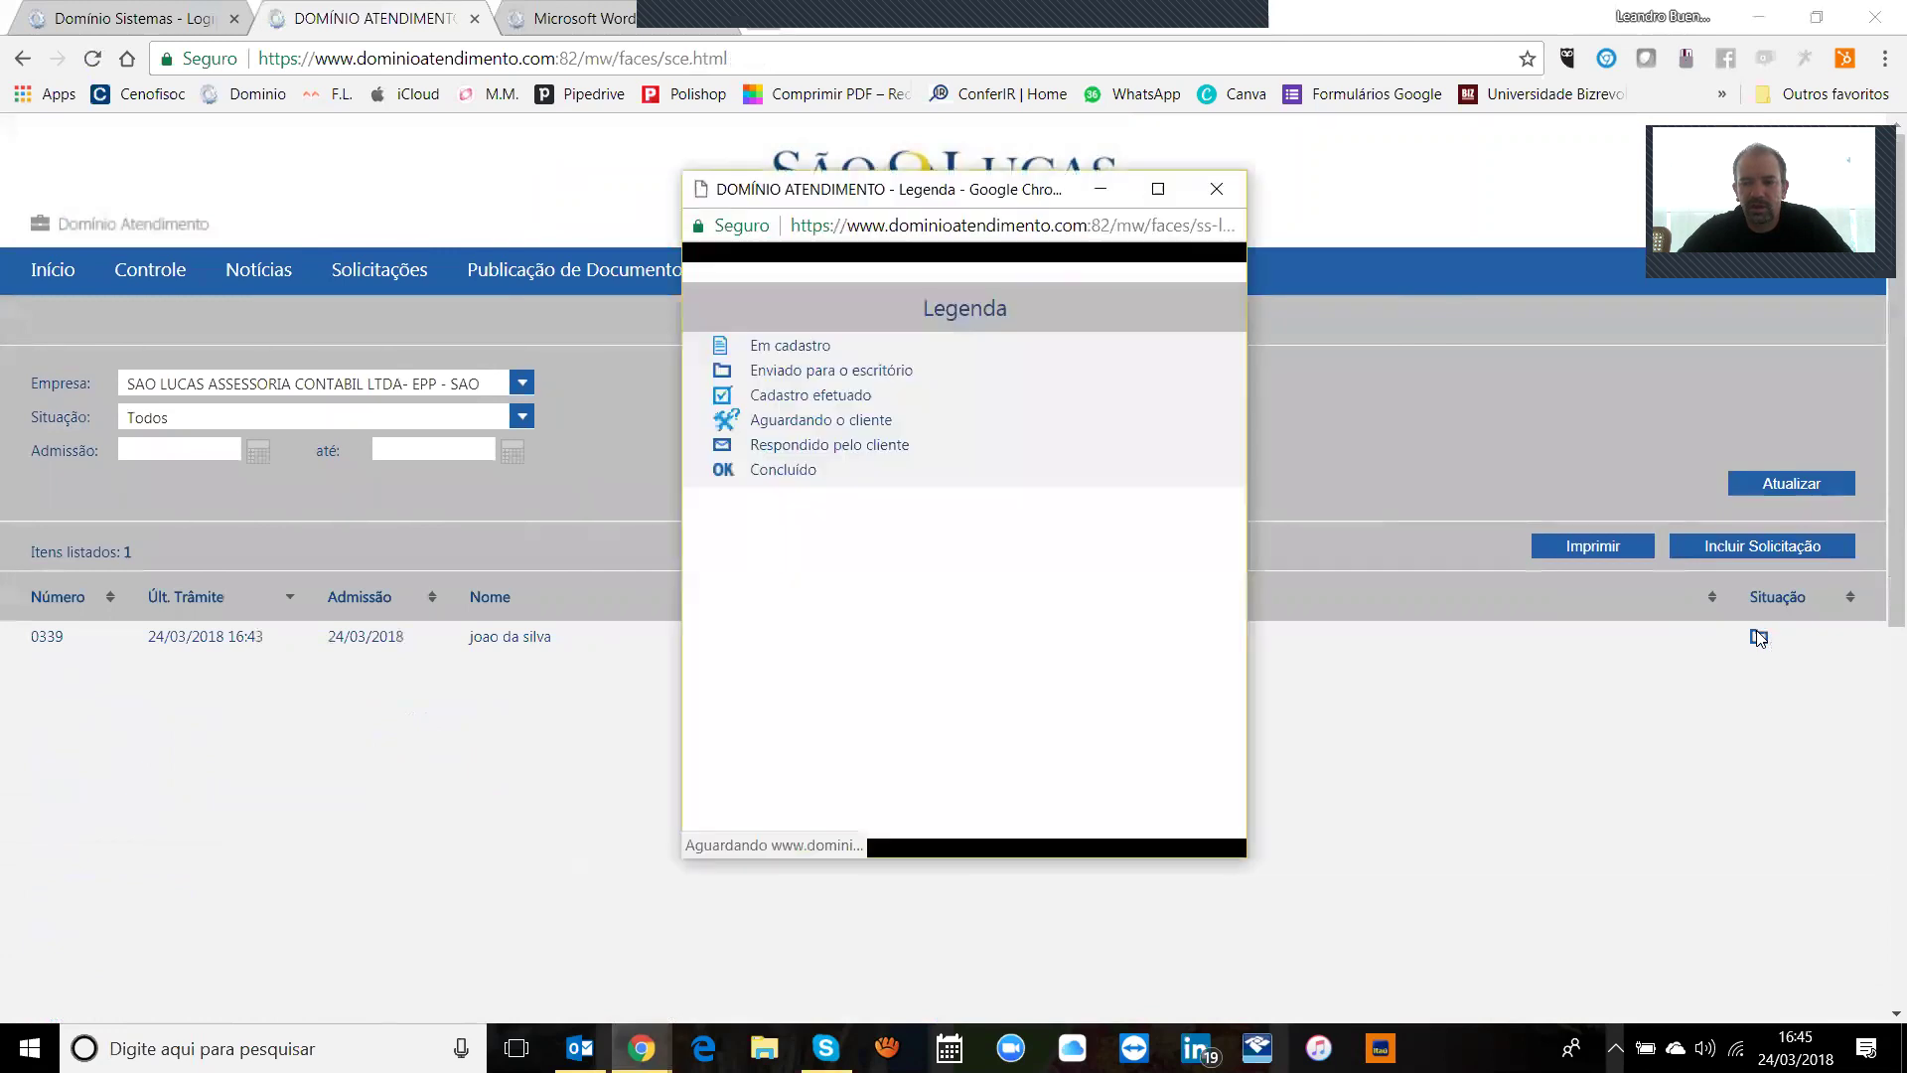
pyautogui.click(1228, 190)
pyautogui.click(481, 636)
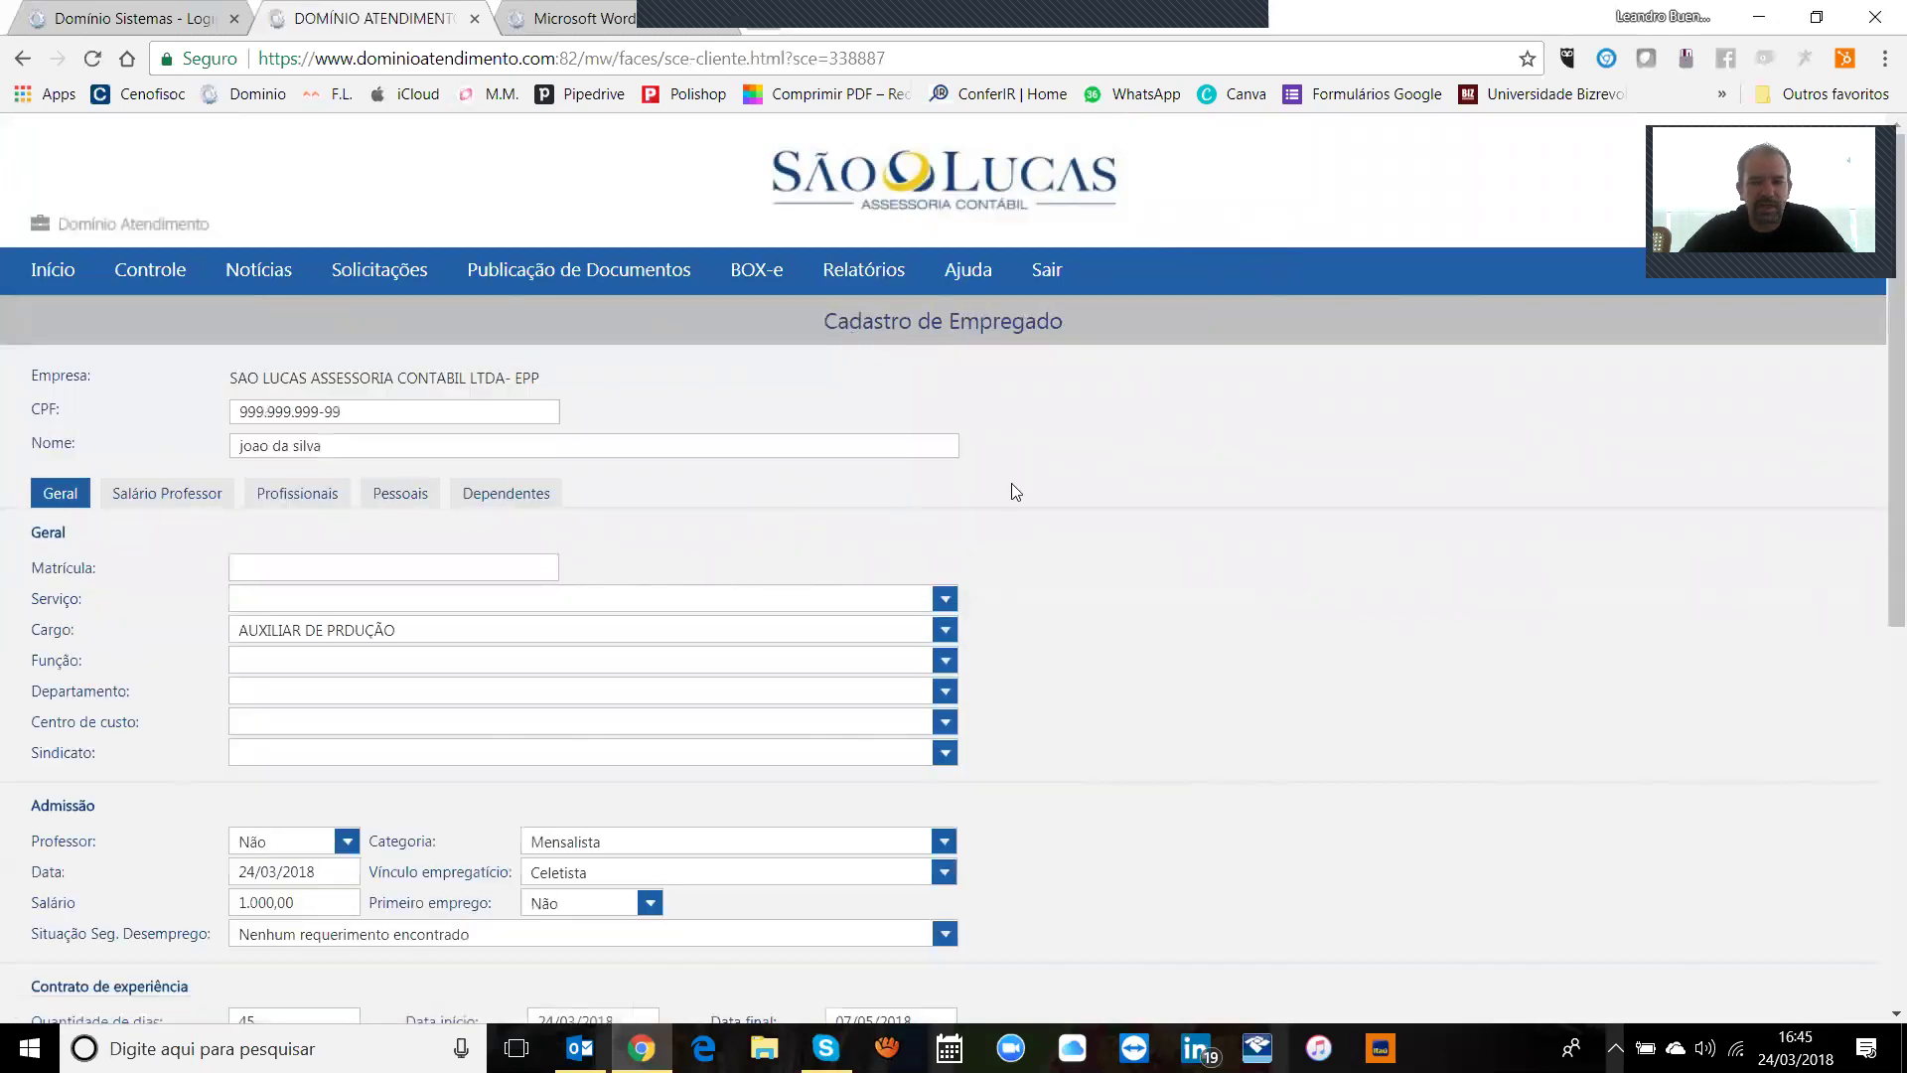
# Step: Review the sent request's Trâmites history and Salário Professor and Geral tabs, then go to Notícias
pyautogui.moveTo(1879, 452); pyautogui.dragTo(1879, 786)
pyautogui.moveTo(1879, 665); pyautogui.dragTo(1879, 410)
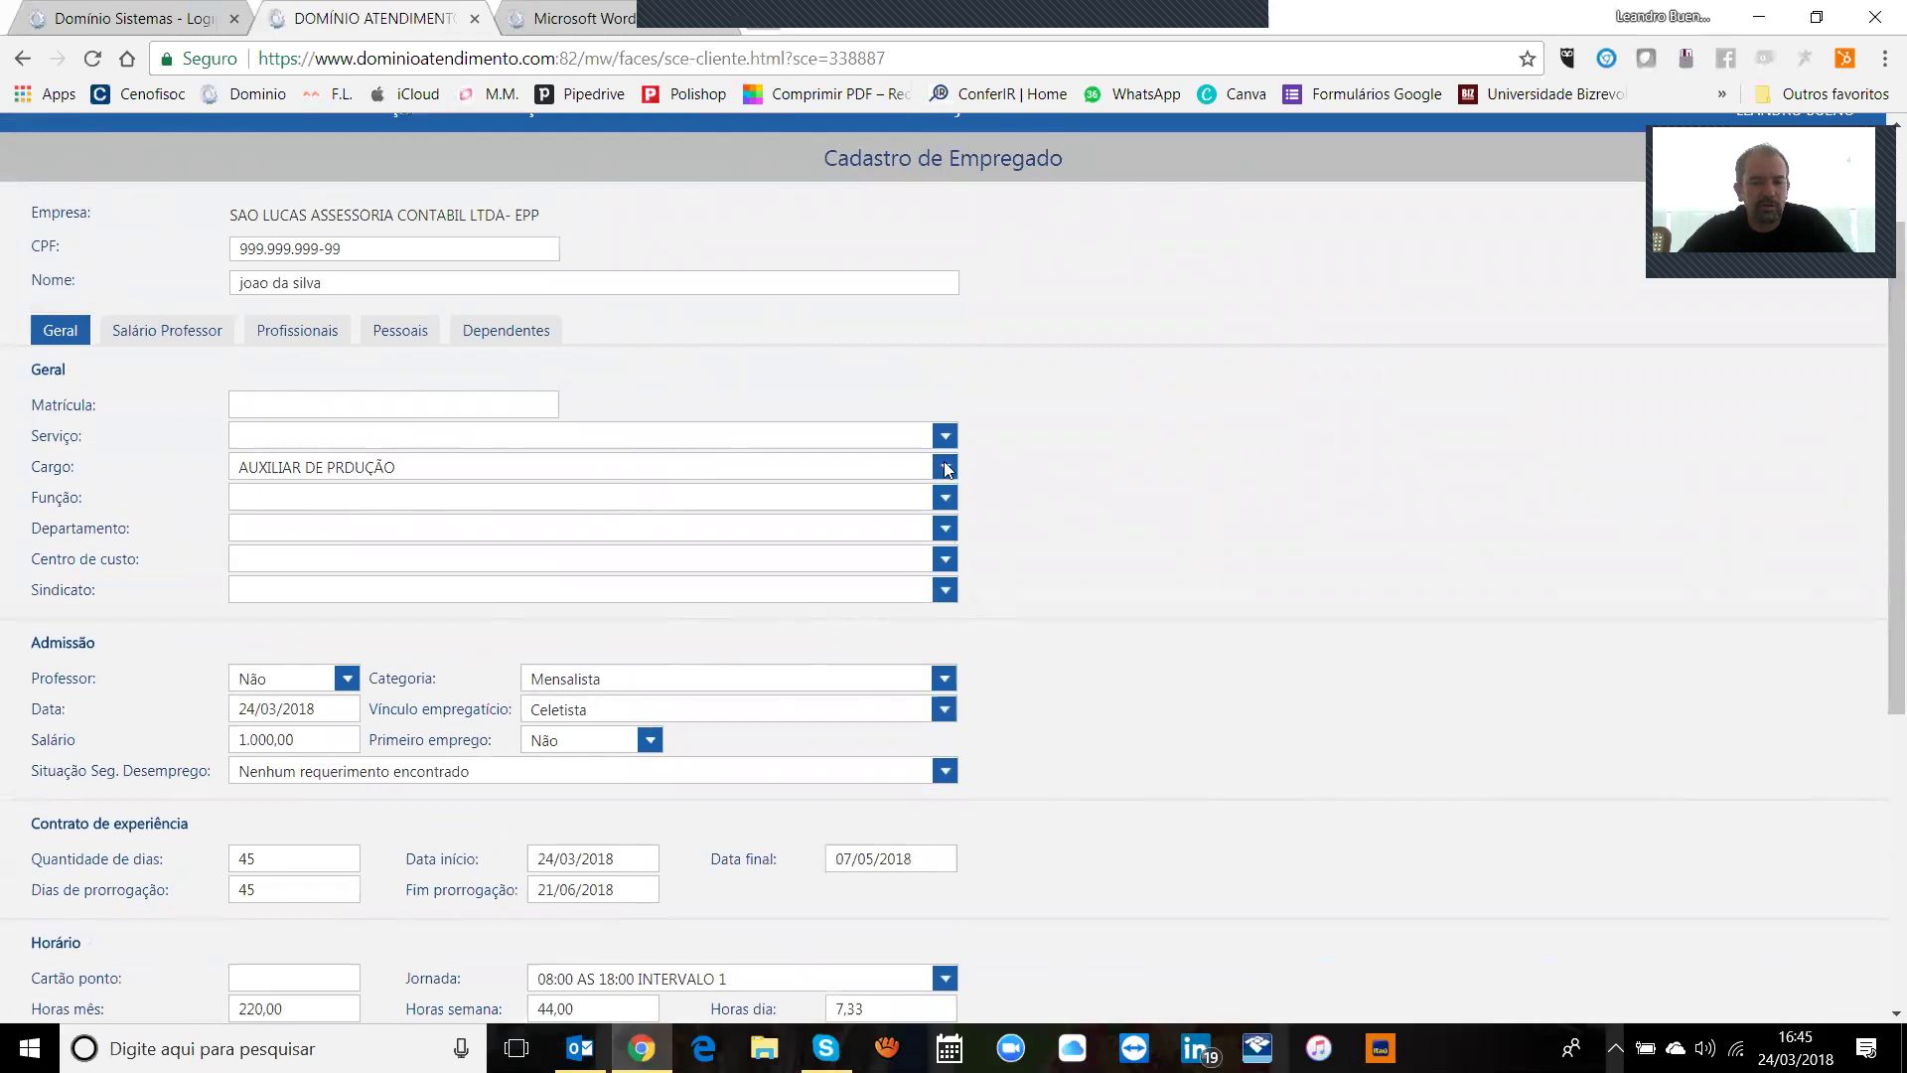
pyautogui.click(205, 328)
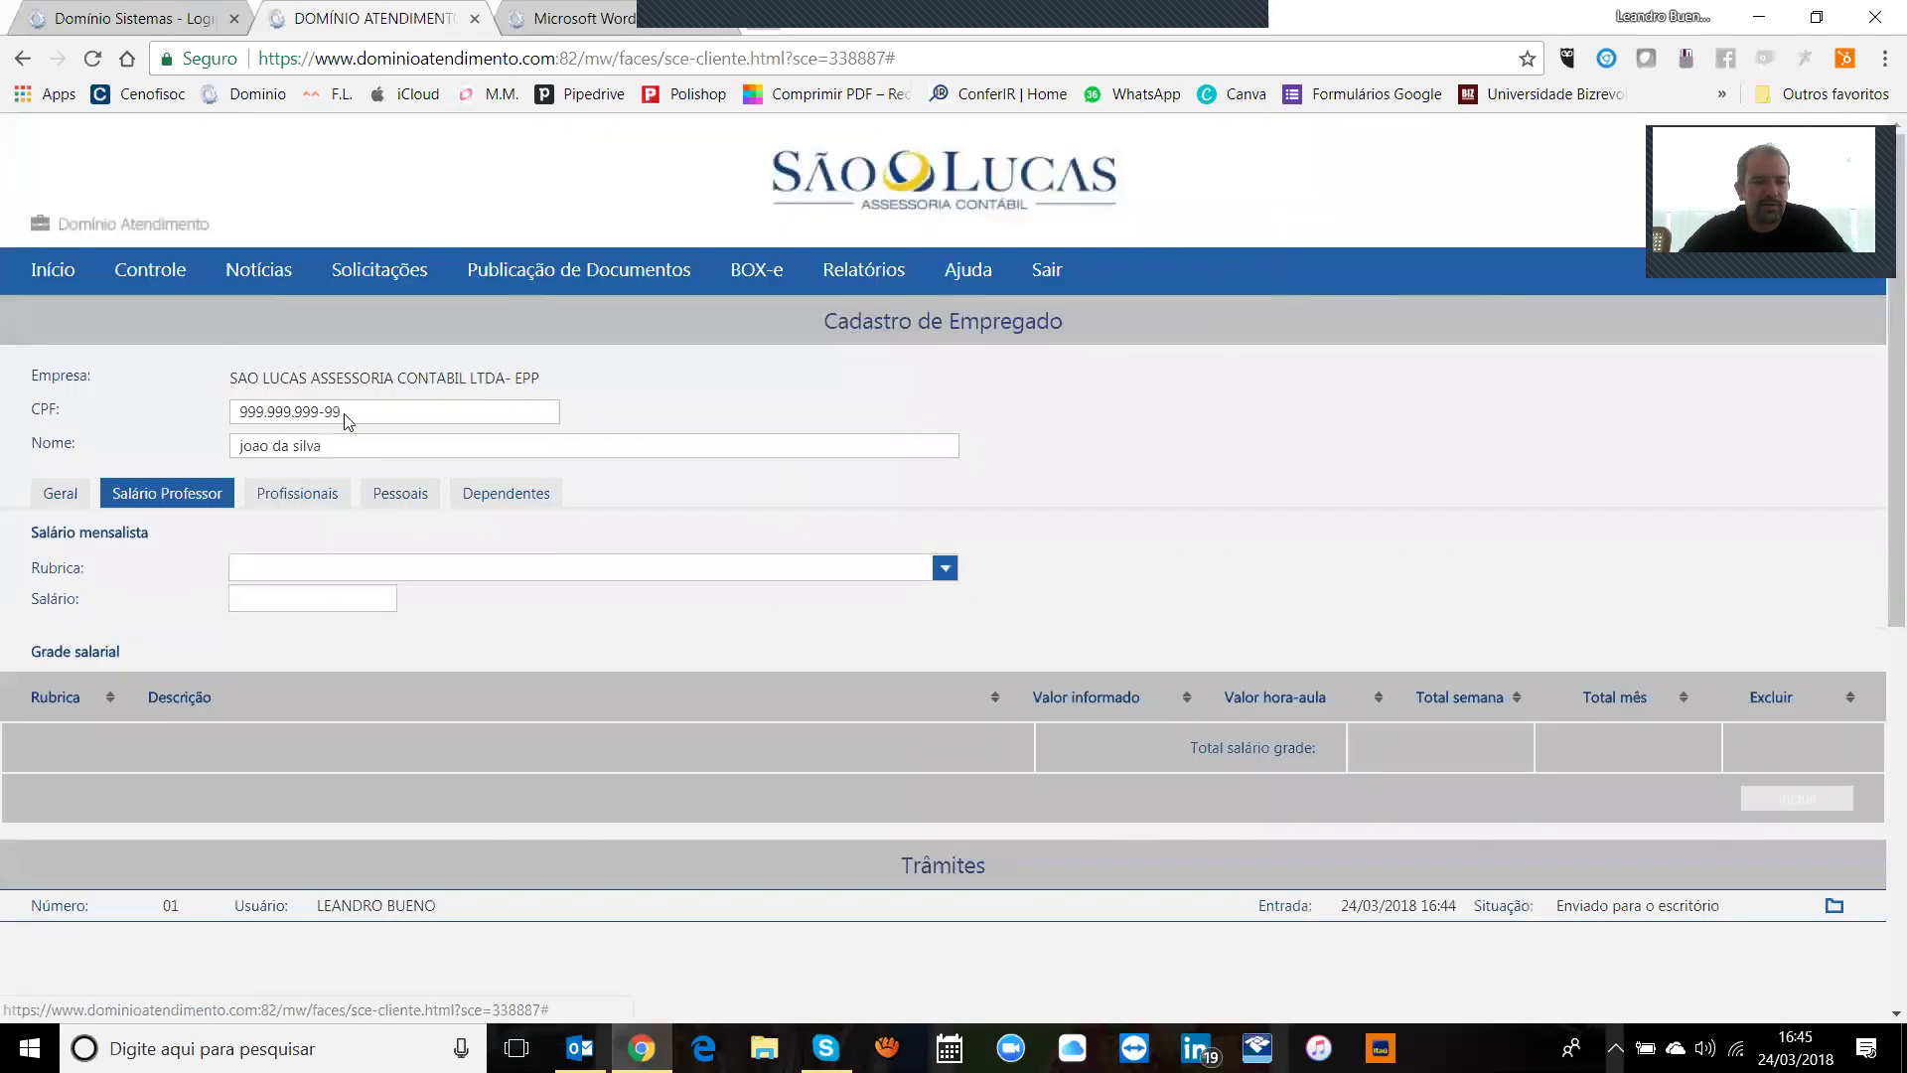
pyautogui.scroll(-3, 1880, 571)
pyautogui.scroll(2, 1879, 571)
pyautogui.click(60, 471)
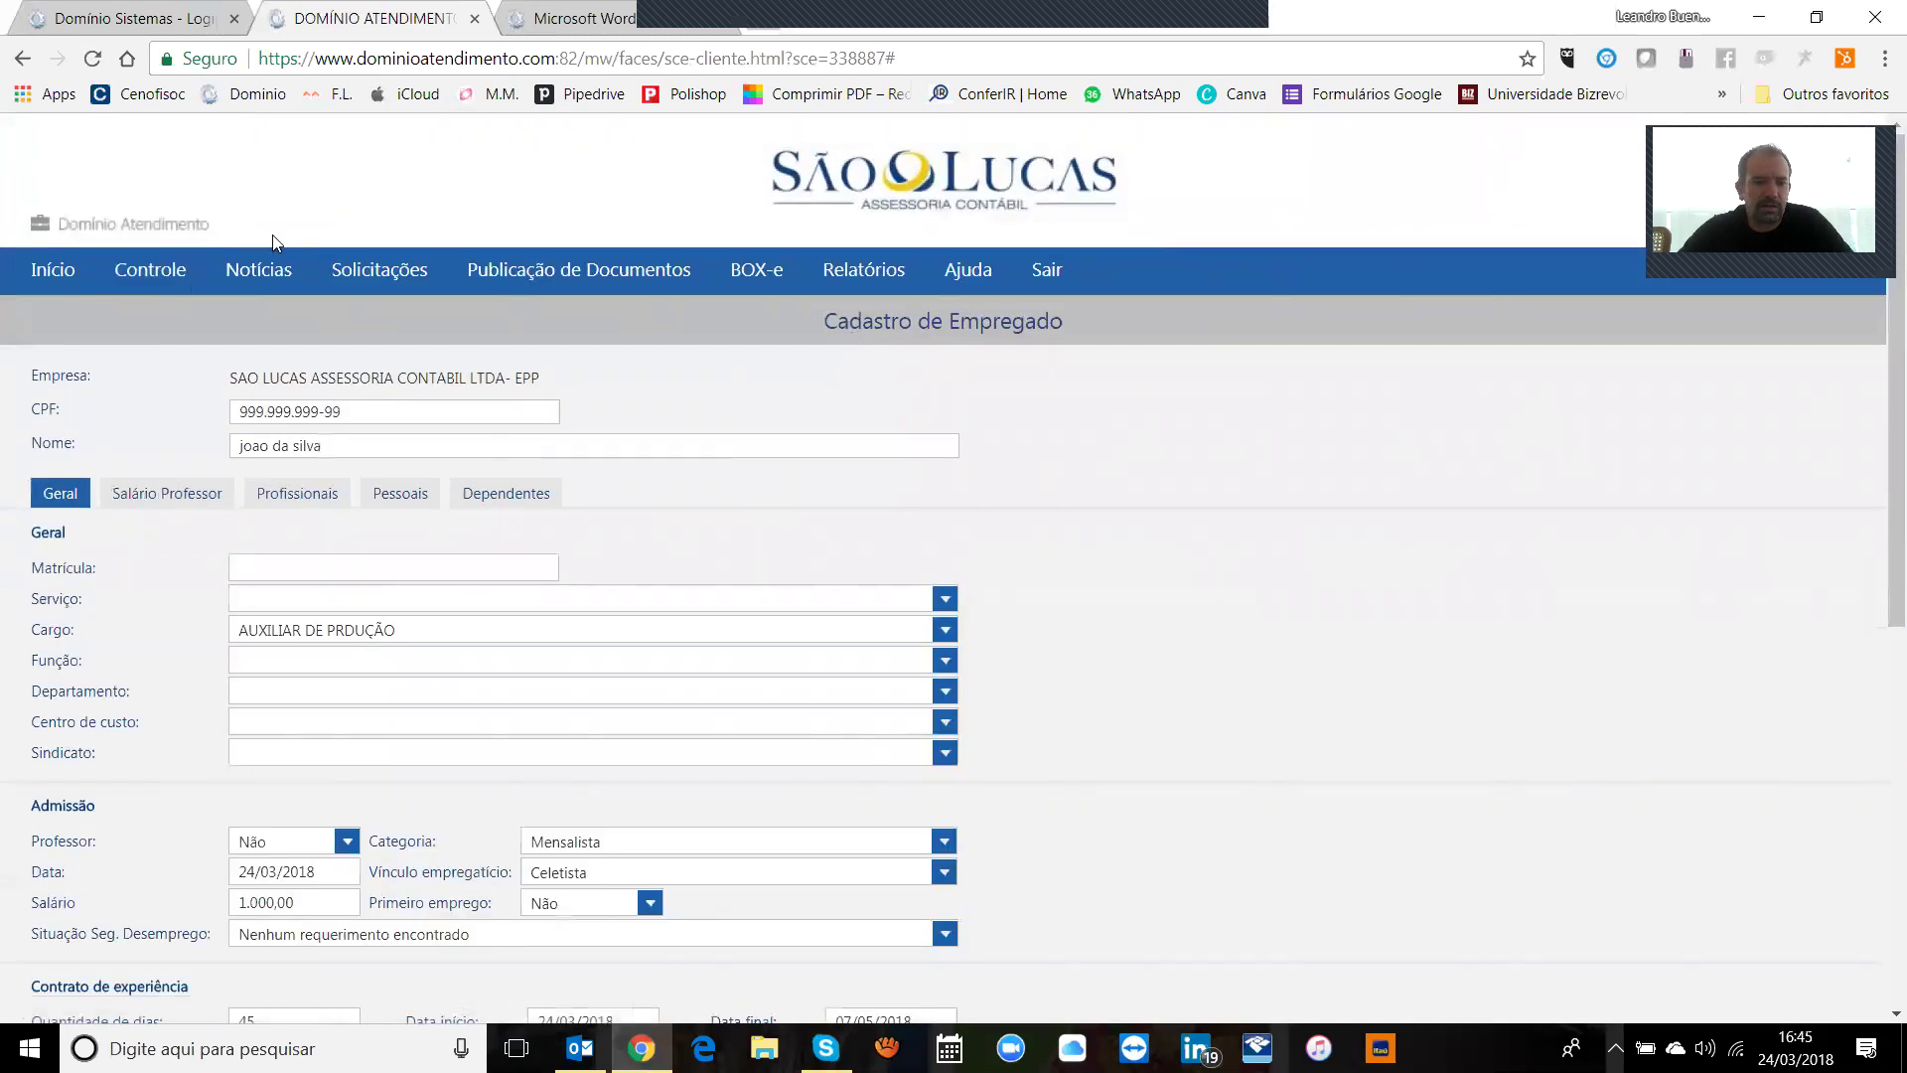
pyautogui.click(256, 270)
# Step: Filter employee registration requests to 'Enviado para o escritório', then open Cadastro de Contribuintes na Folha
pyautogui.moveTo(183, 278)
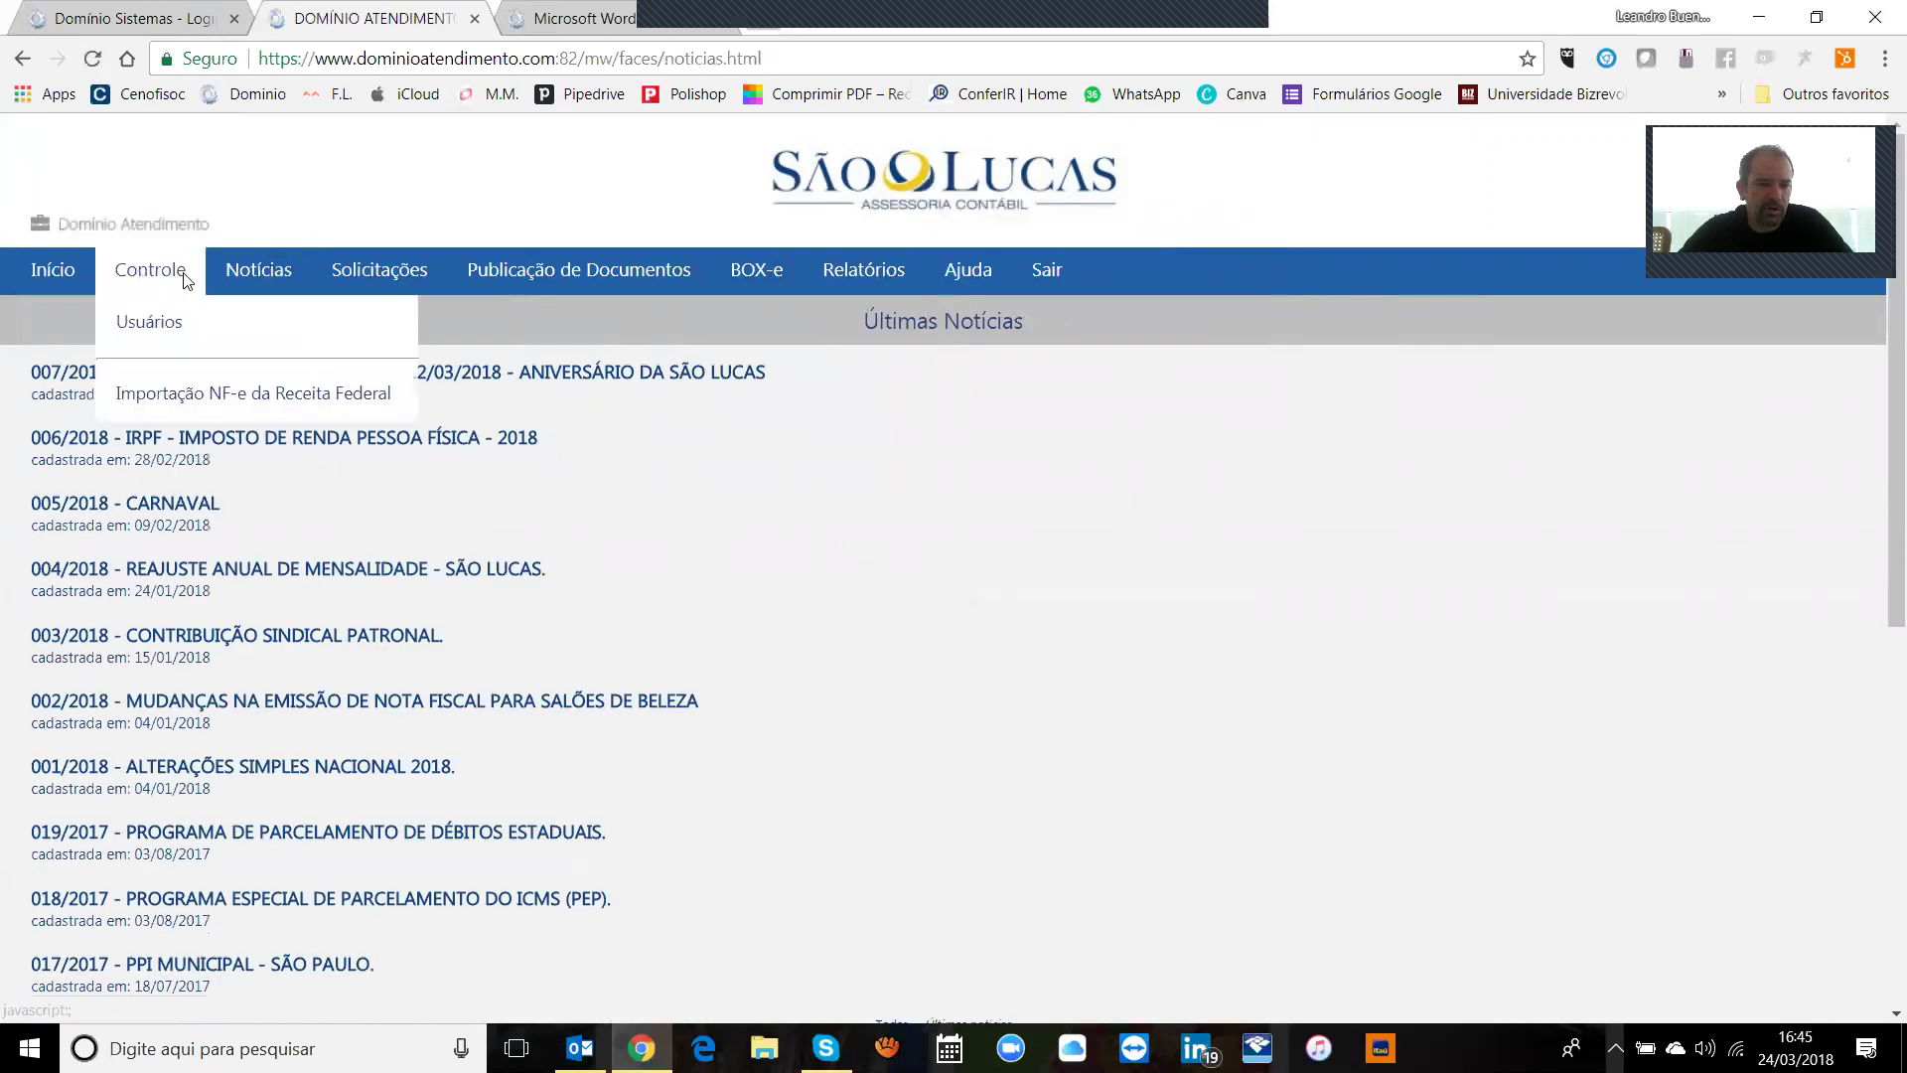
pyautogui.moveTo(381, 272)
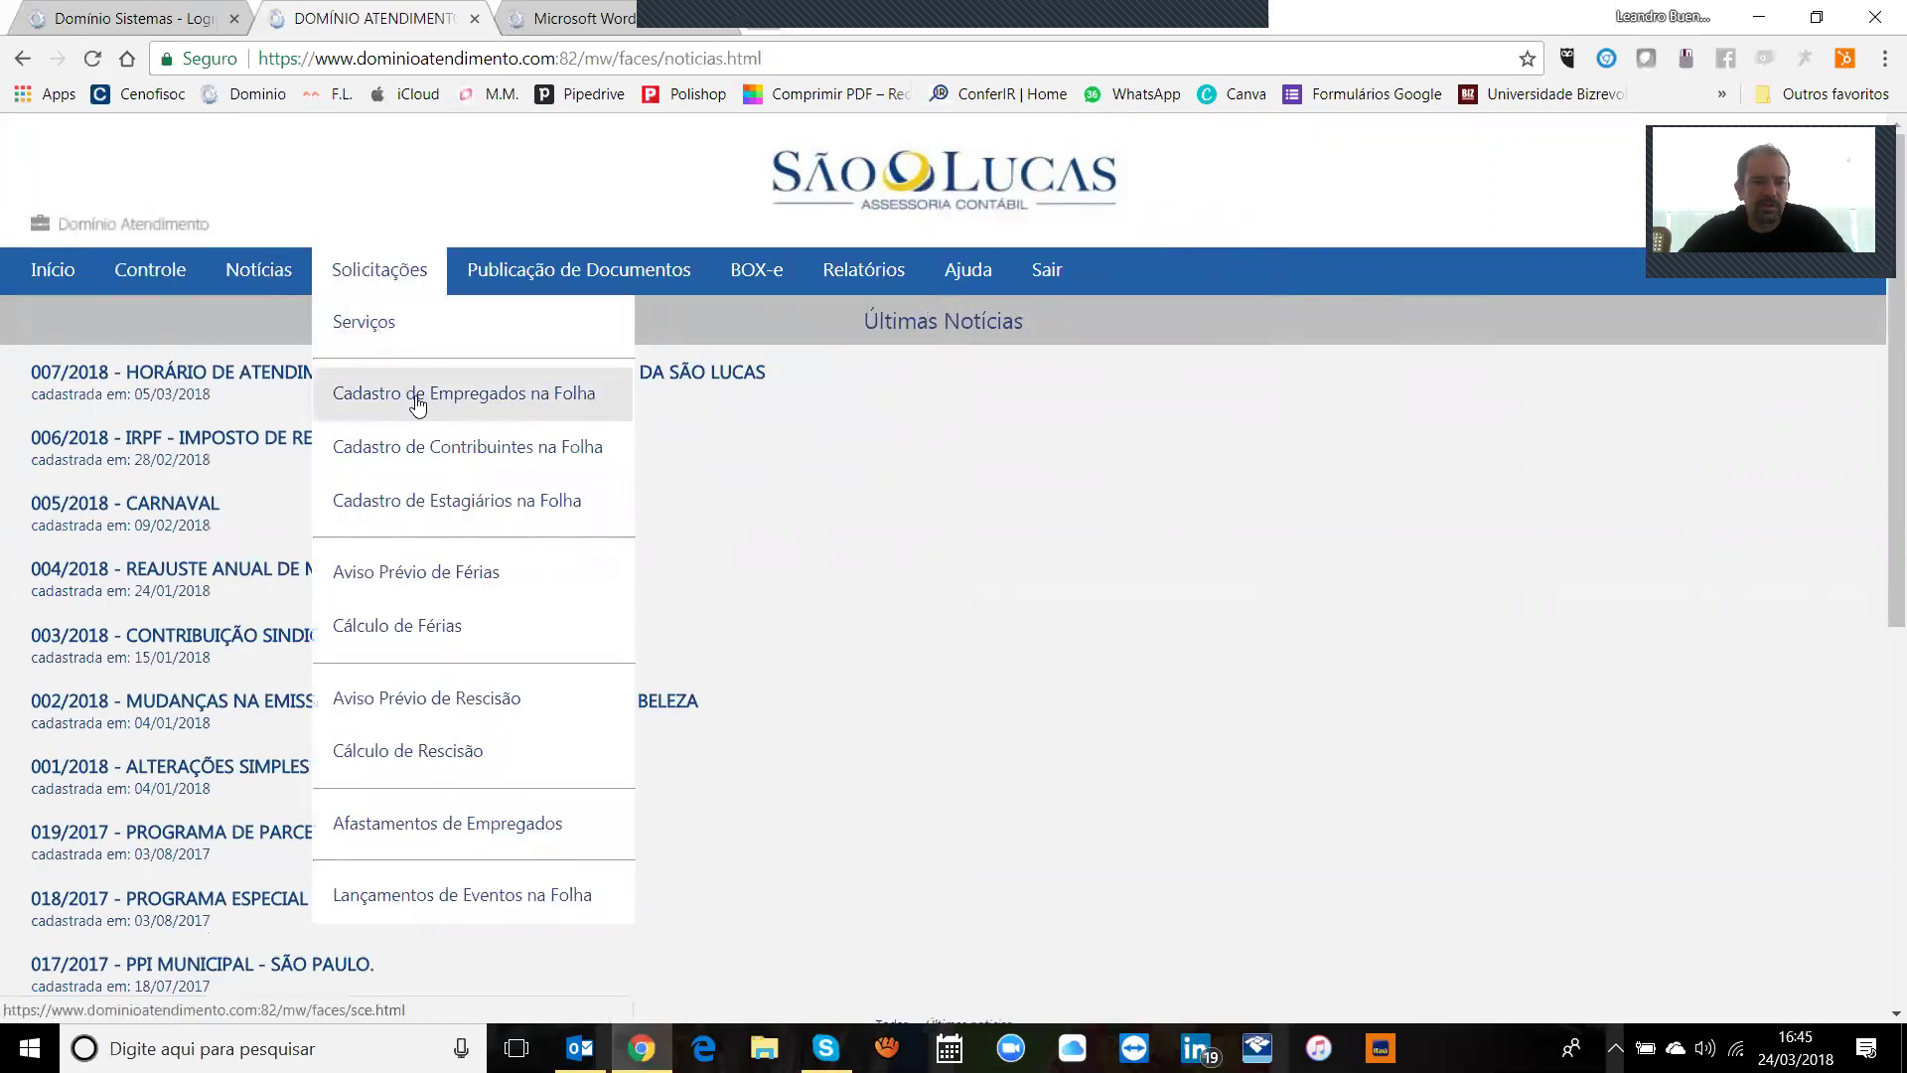
pyautogui.click(418, 397)
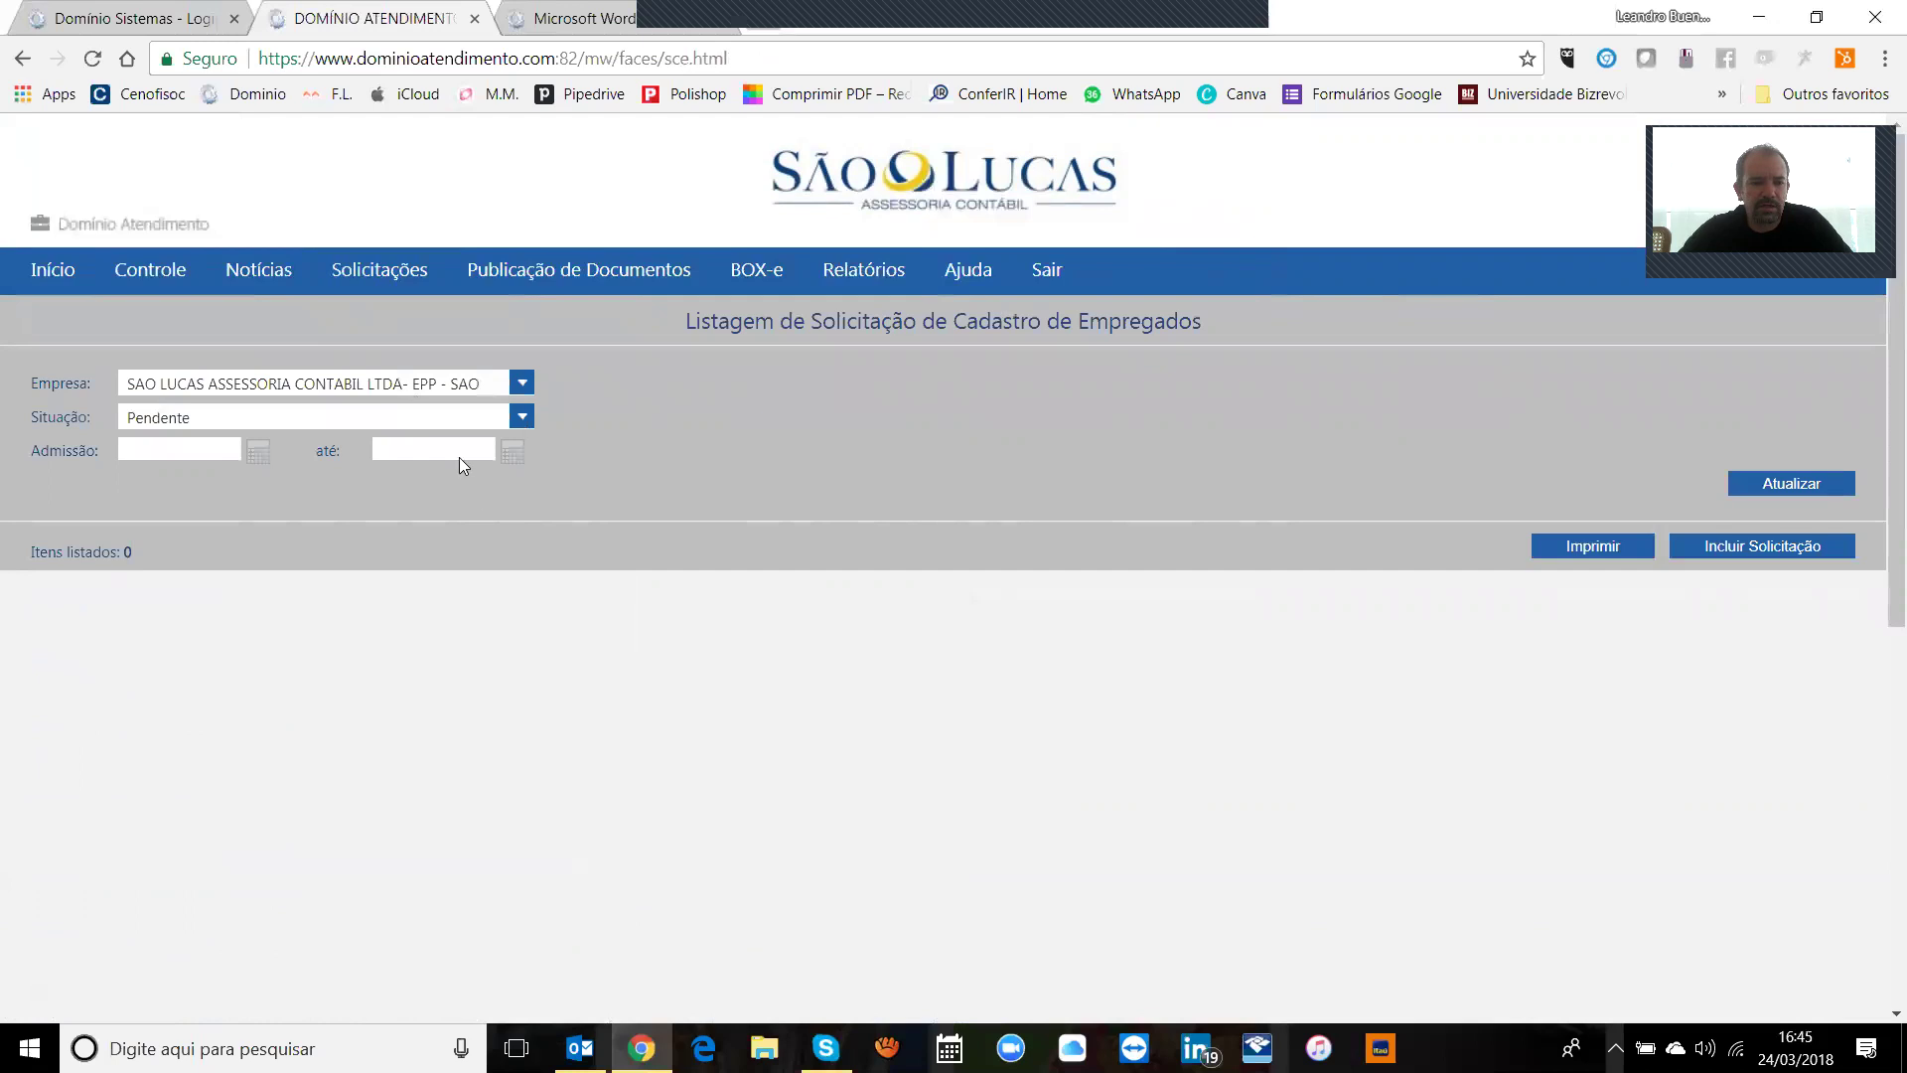
pyautogui.click(478, 431)
pyautogui.click(269, 506)
pyautogui.click(1774, 483)
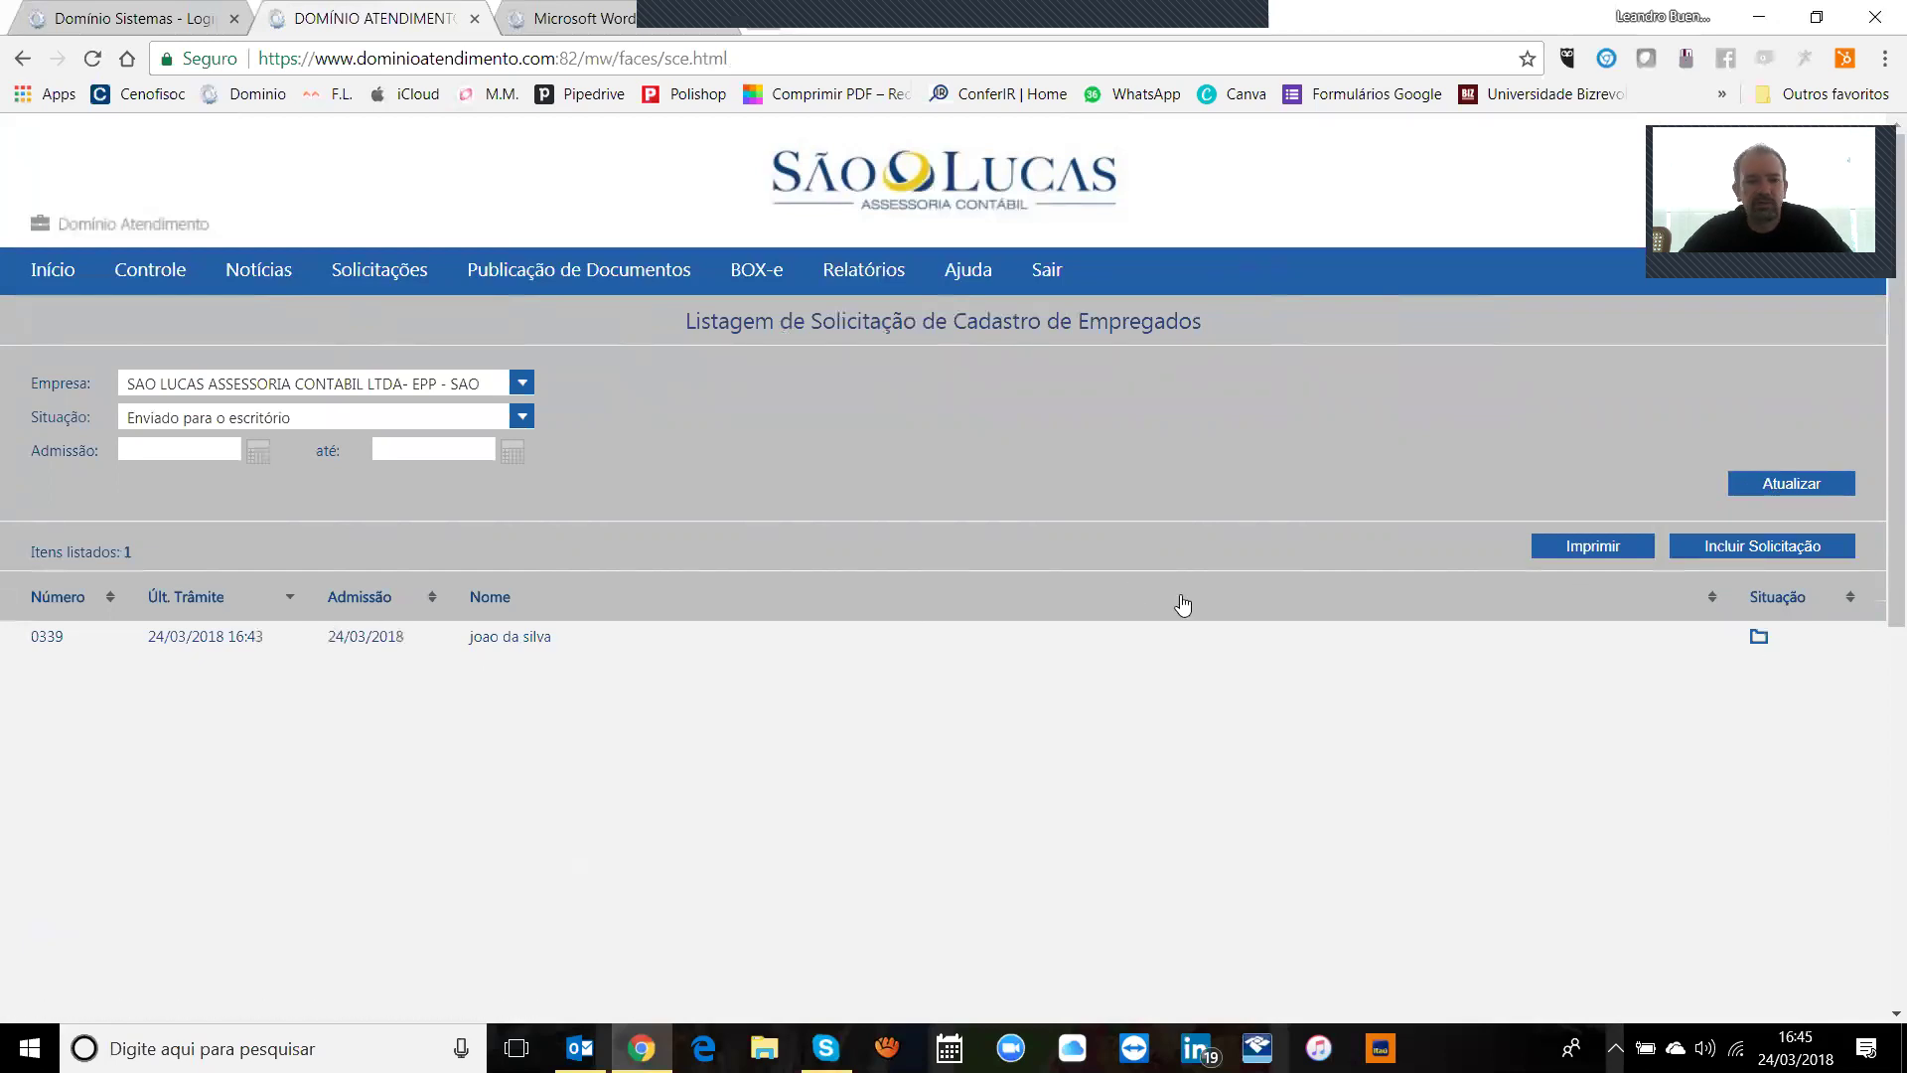
pyautogui.moveTo(361, 268)
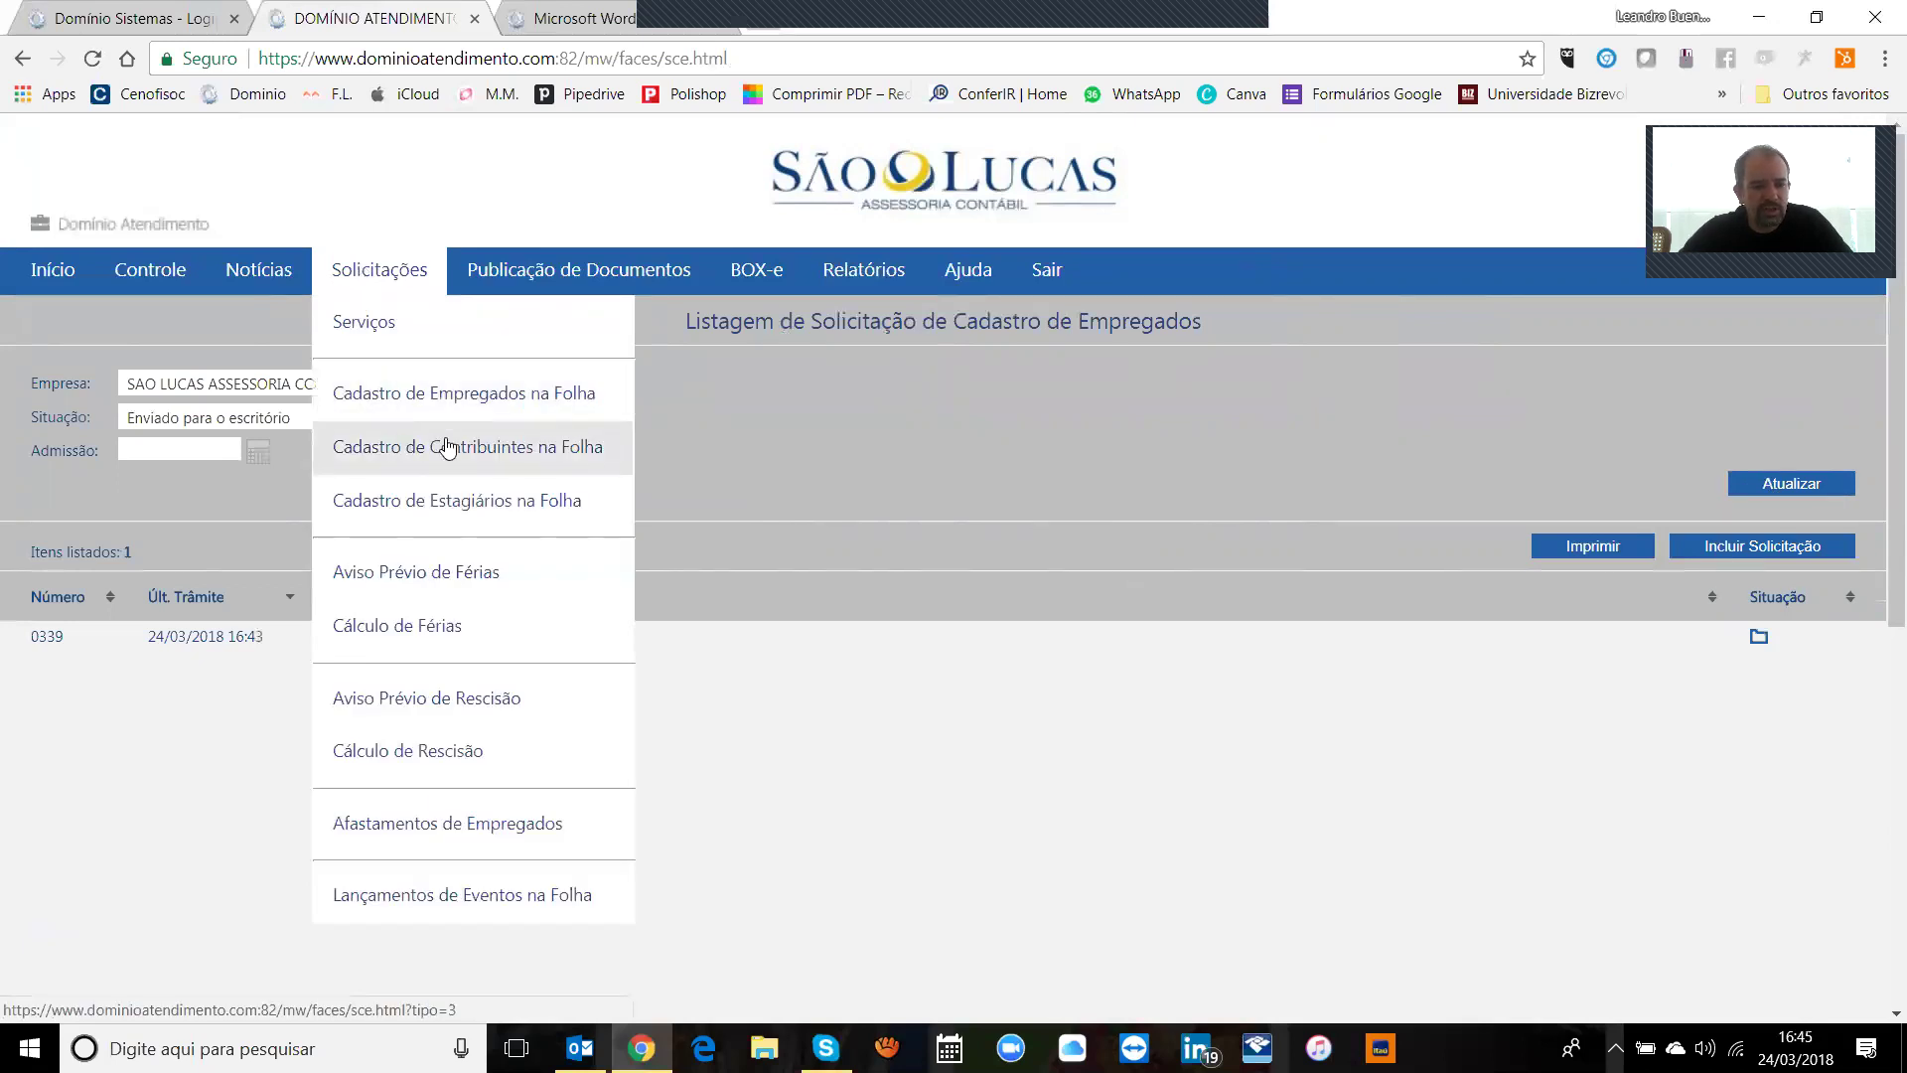
pyautogui.click(448, 448)
# Step: Start a new Cadastro de Contribuintes request, leaving SEFIP category at 00
pyautogui.click(1721, 546)
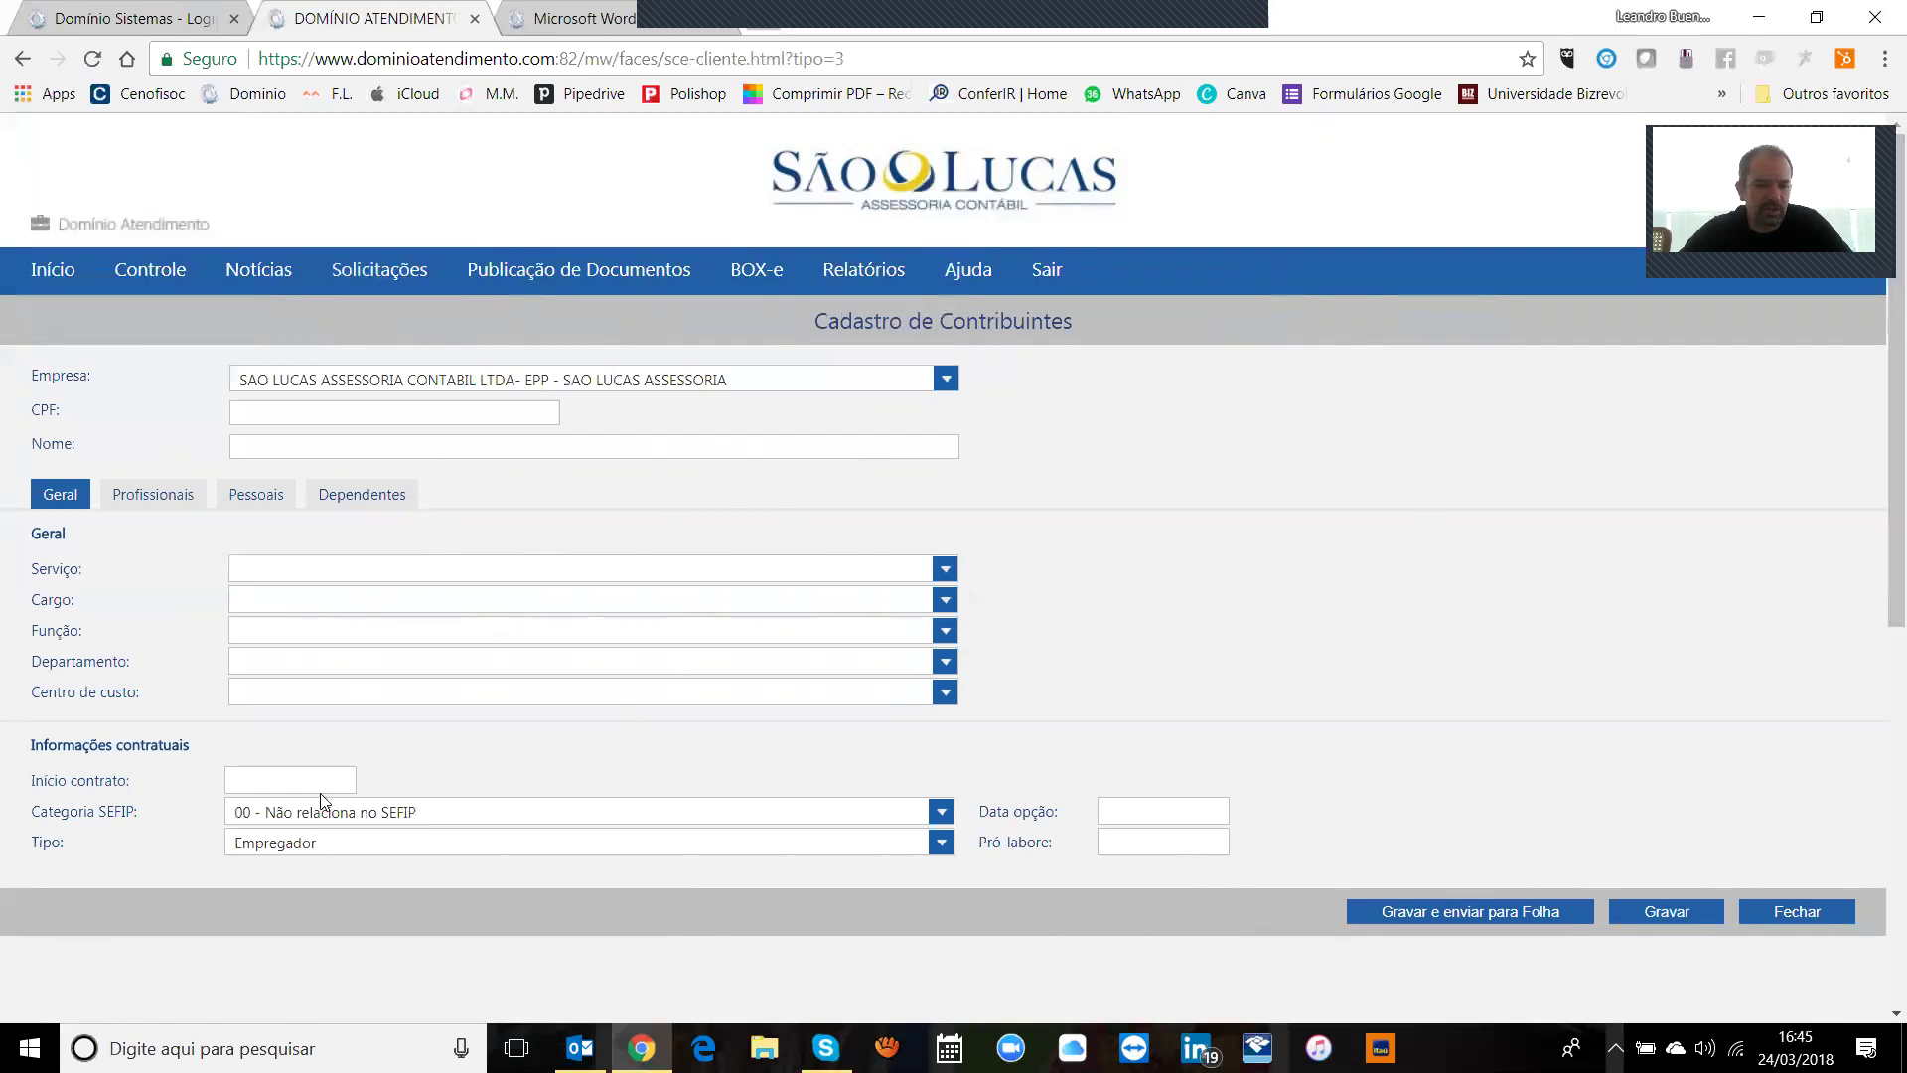
pyautogui.click(437, 815)
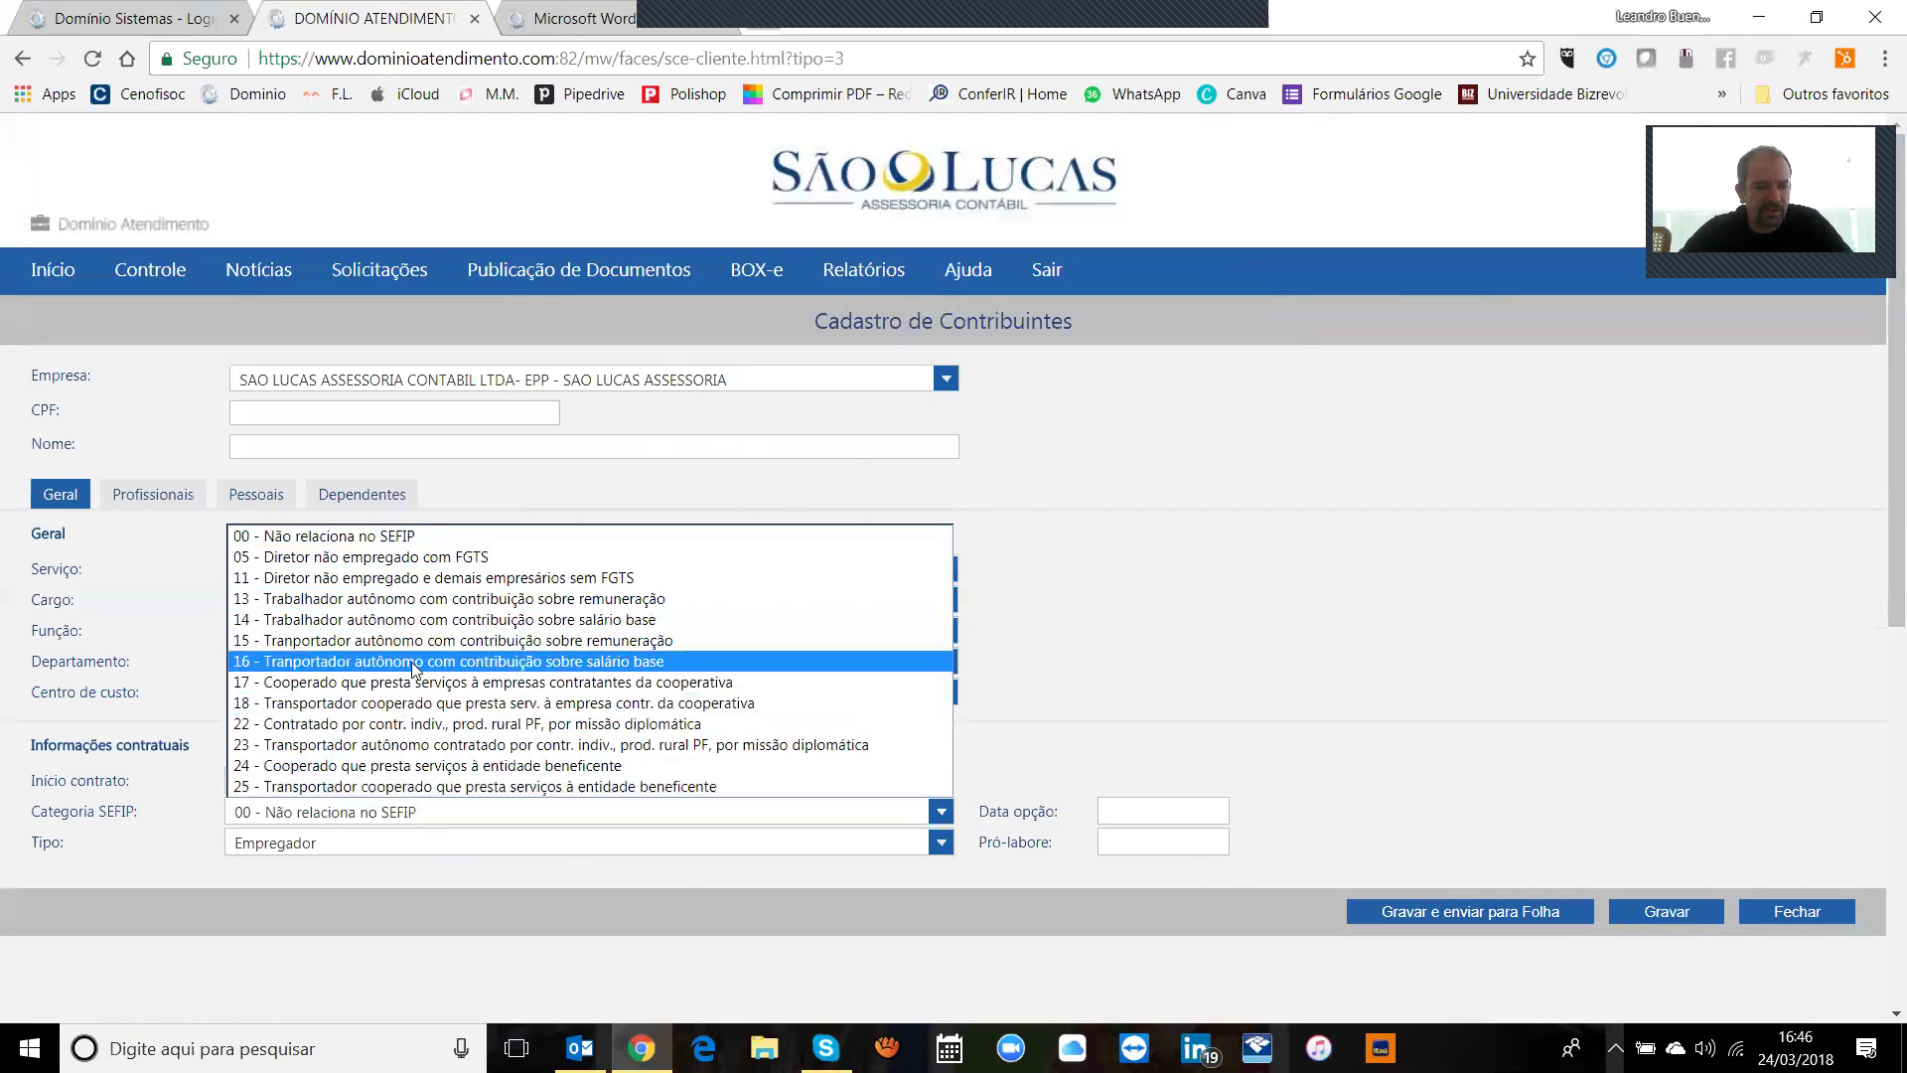
pyautogui.click(1145, 584)
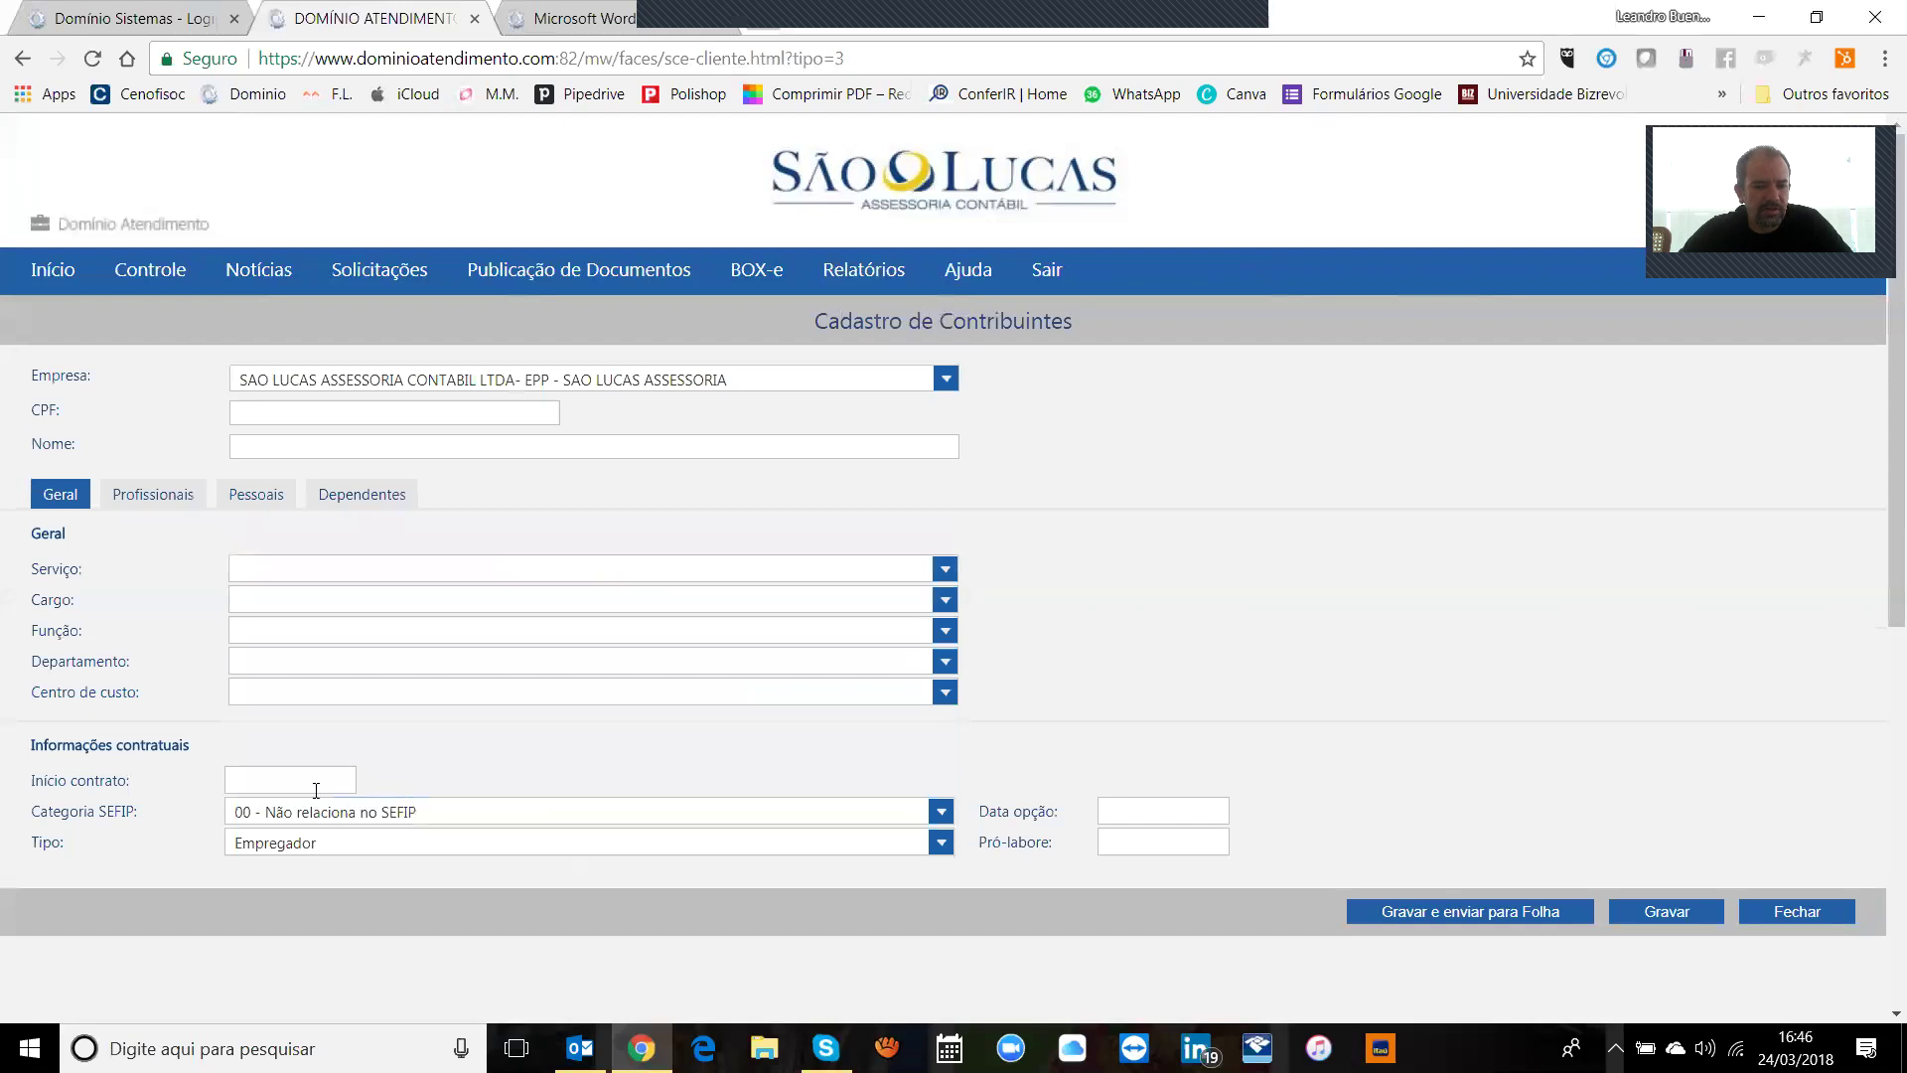
pyautogui.click(278, 783)
# Step: Browse the contributor form's payment, personal, dependents and professional sections, returning to Geral
pyautogui.click(170, 505)
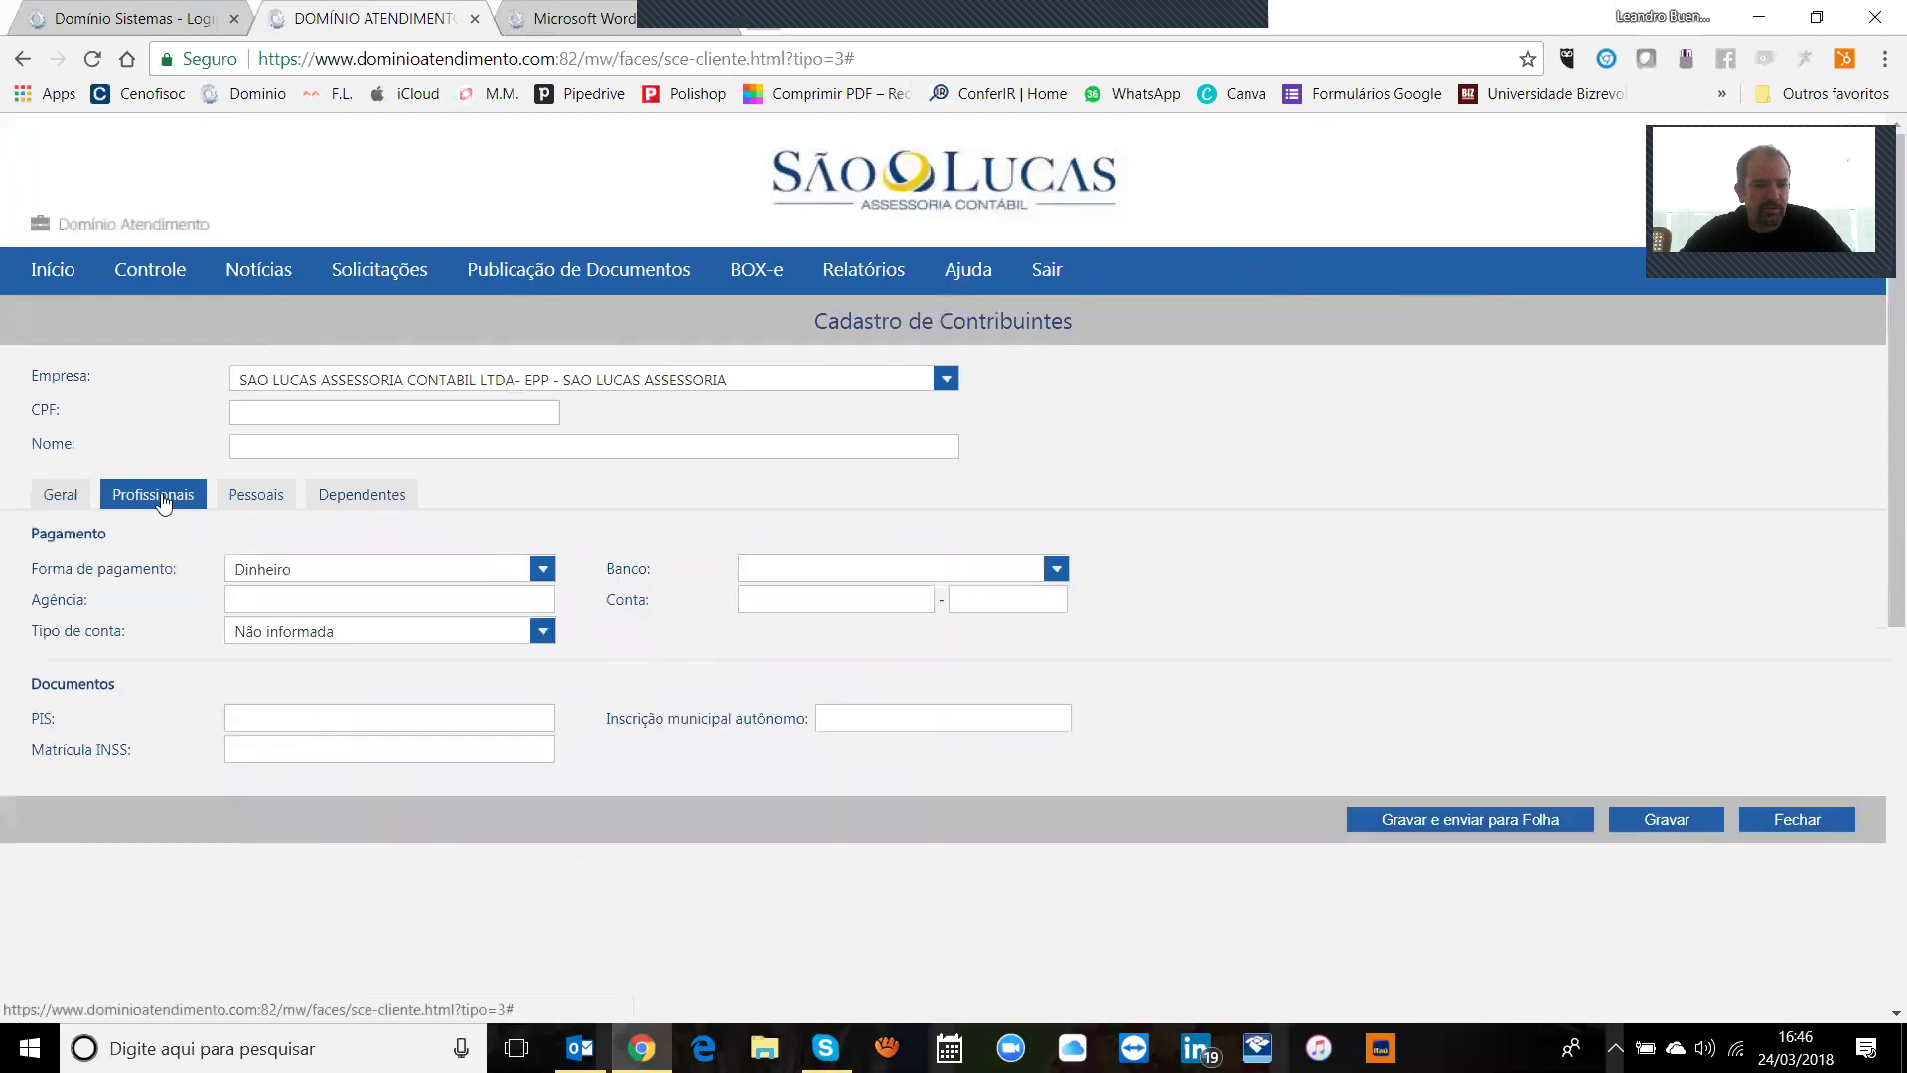
pyautogui.click(267, 509)
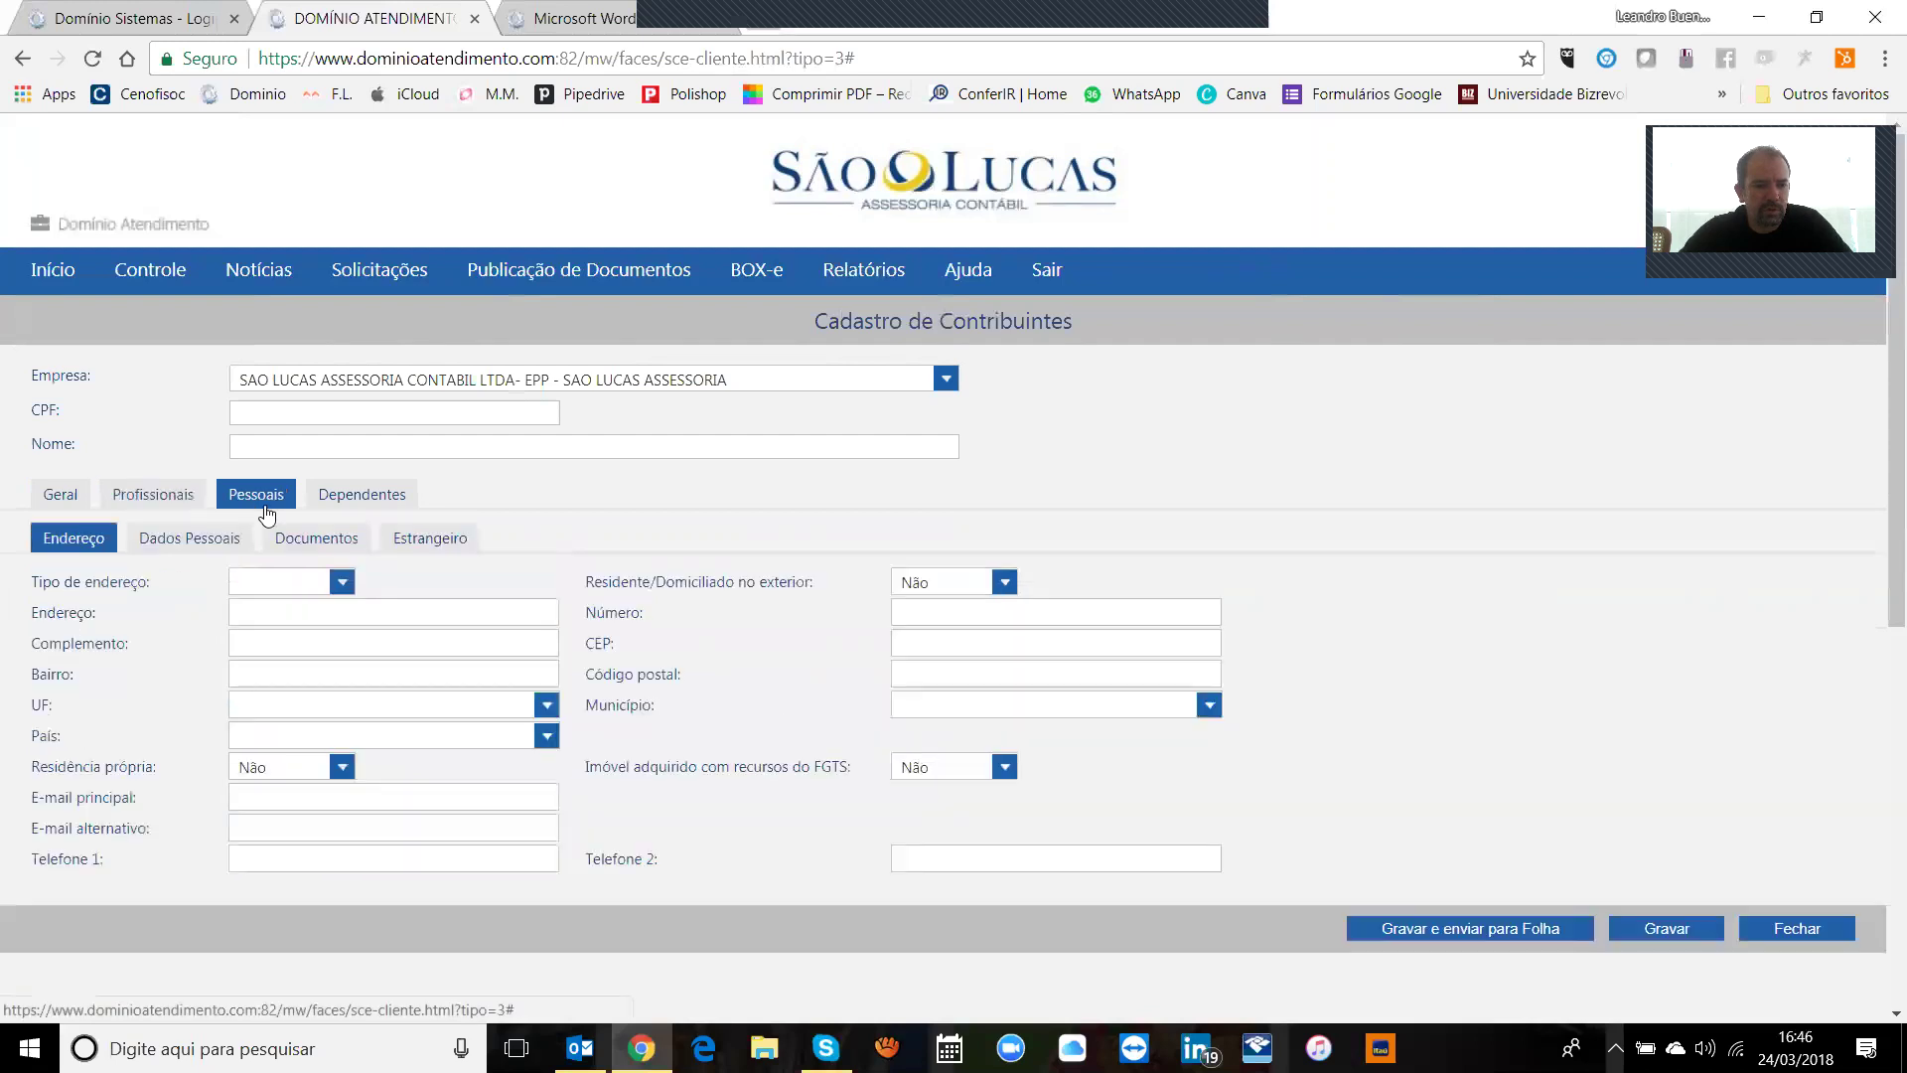
pyautogui.click(338, 506)
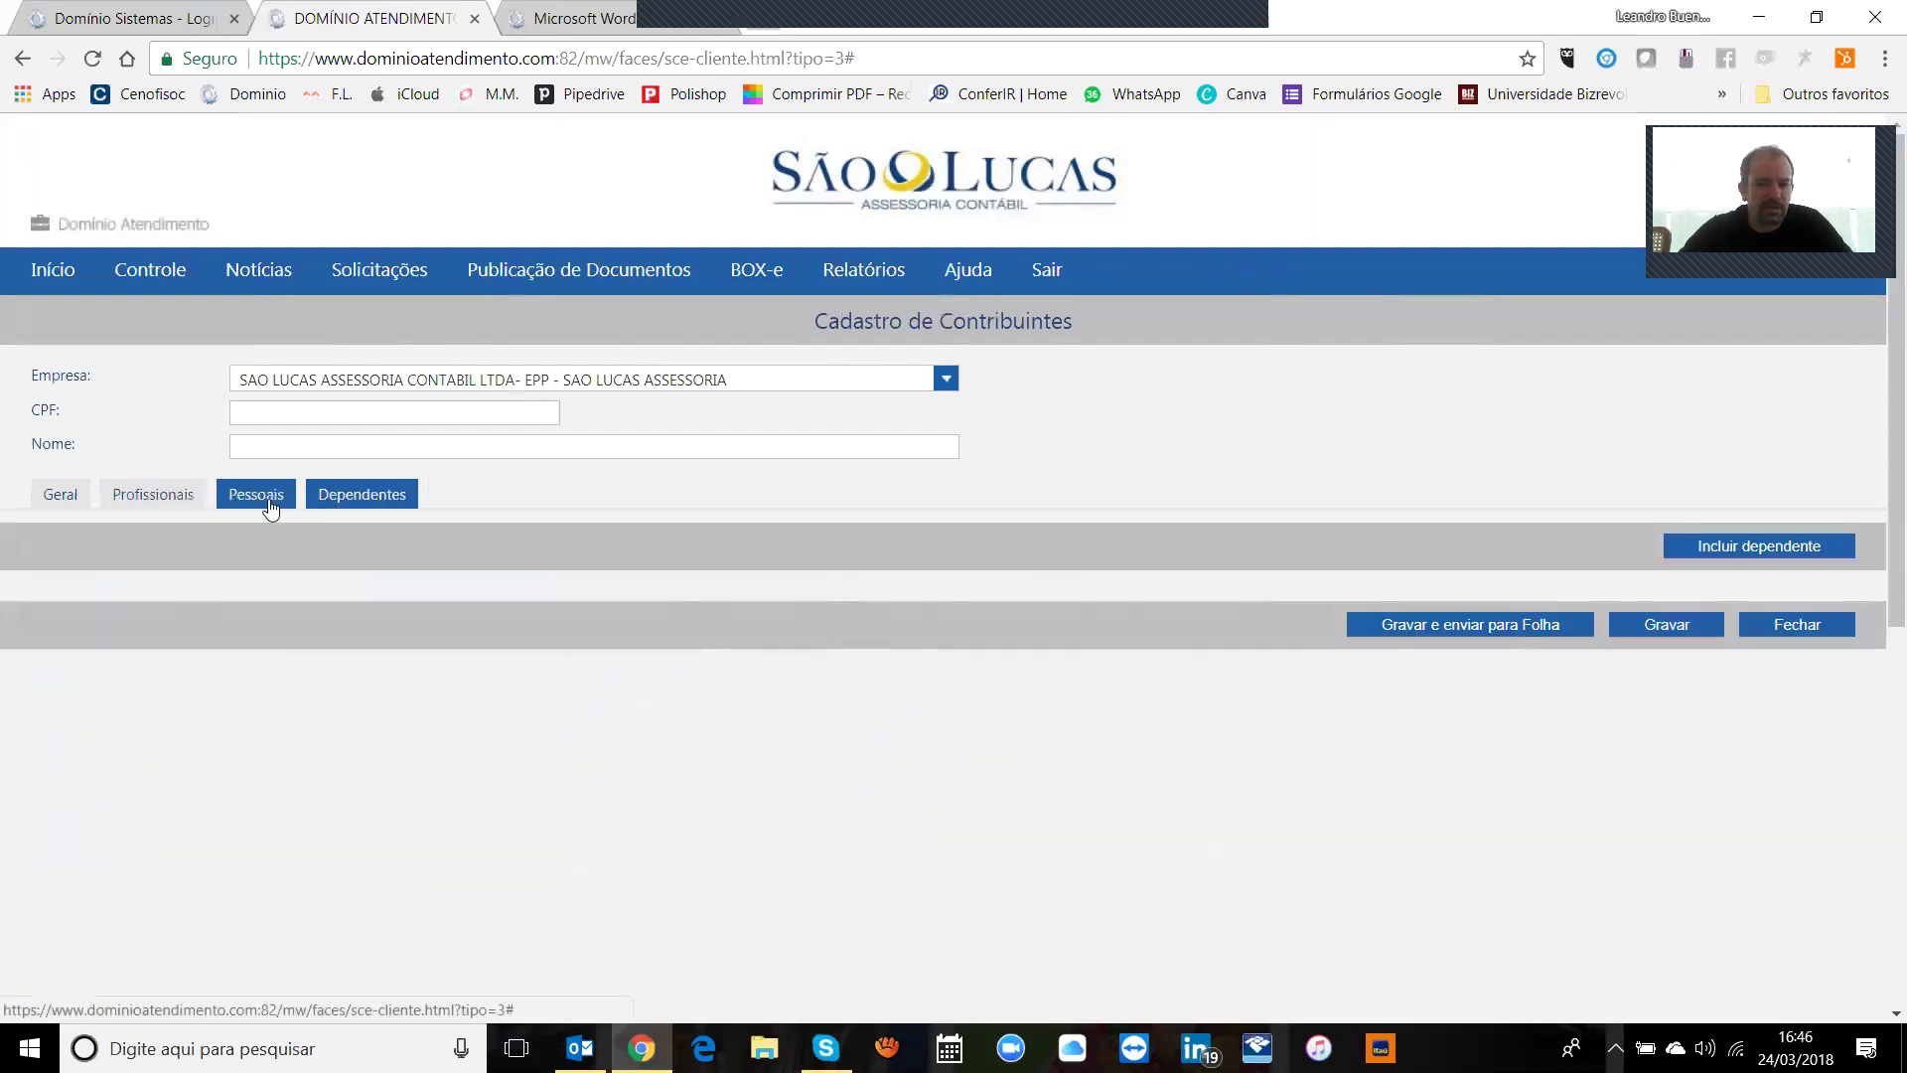
pyautogui.click(260, 502)
pyautogui.click(151, 501)
pyautogui.click(54, 504)
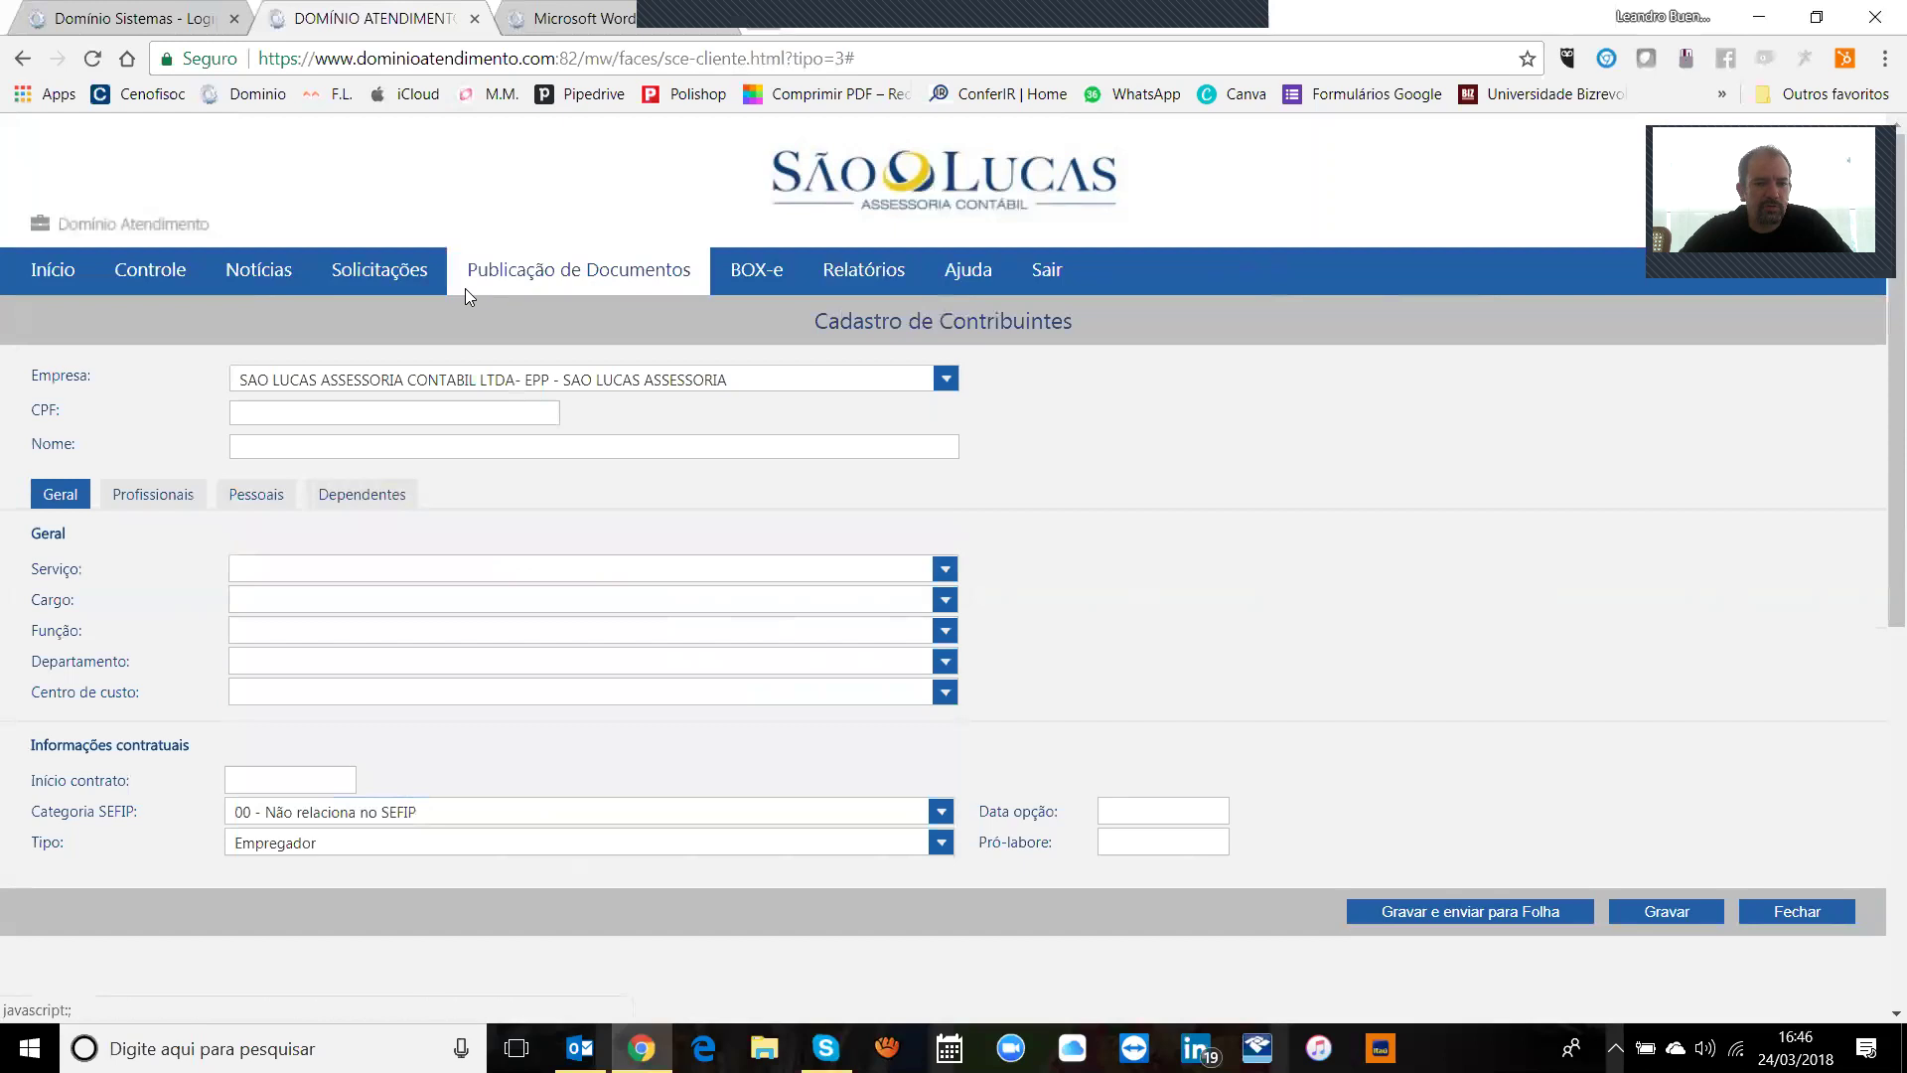
pyautogui.click(340, 276)
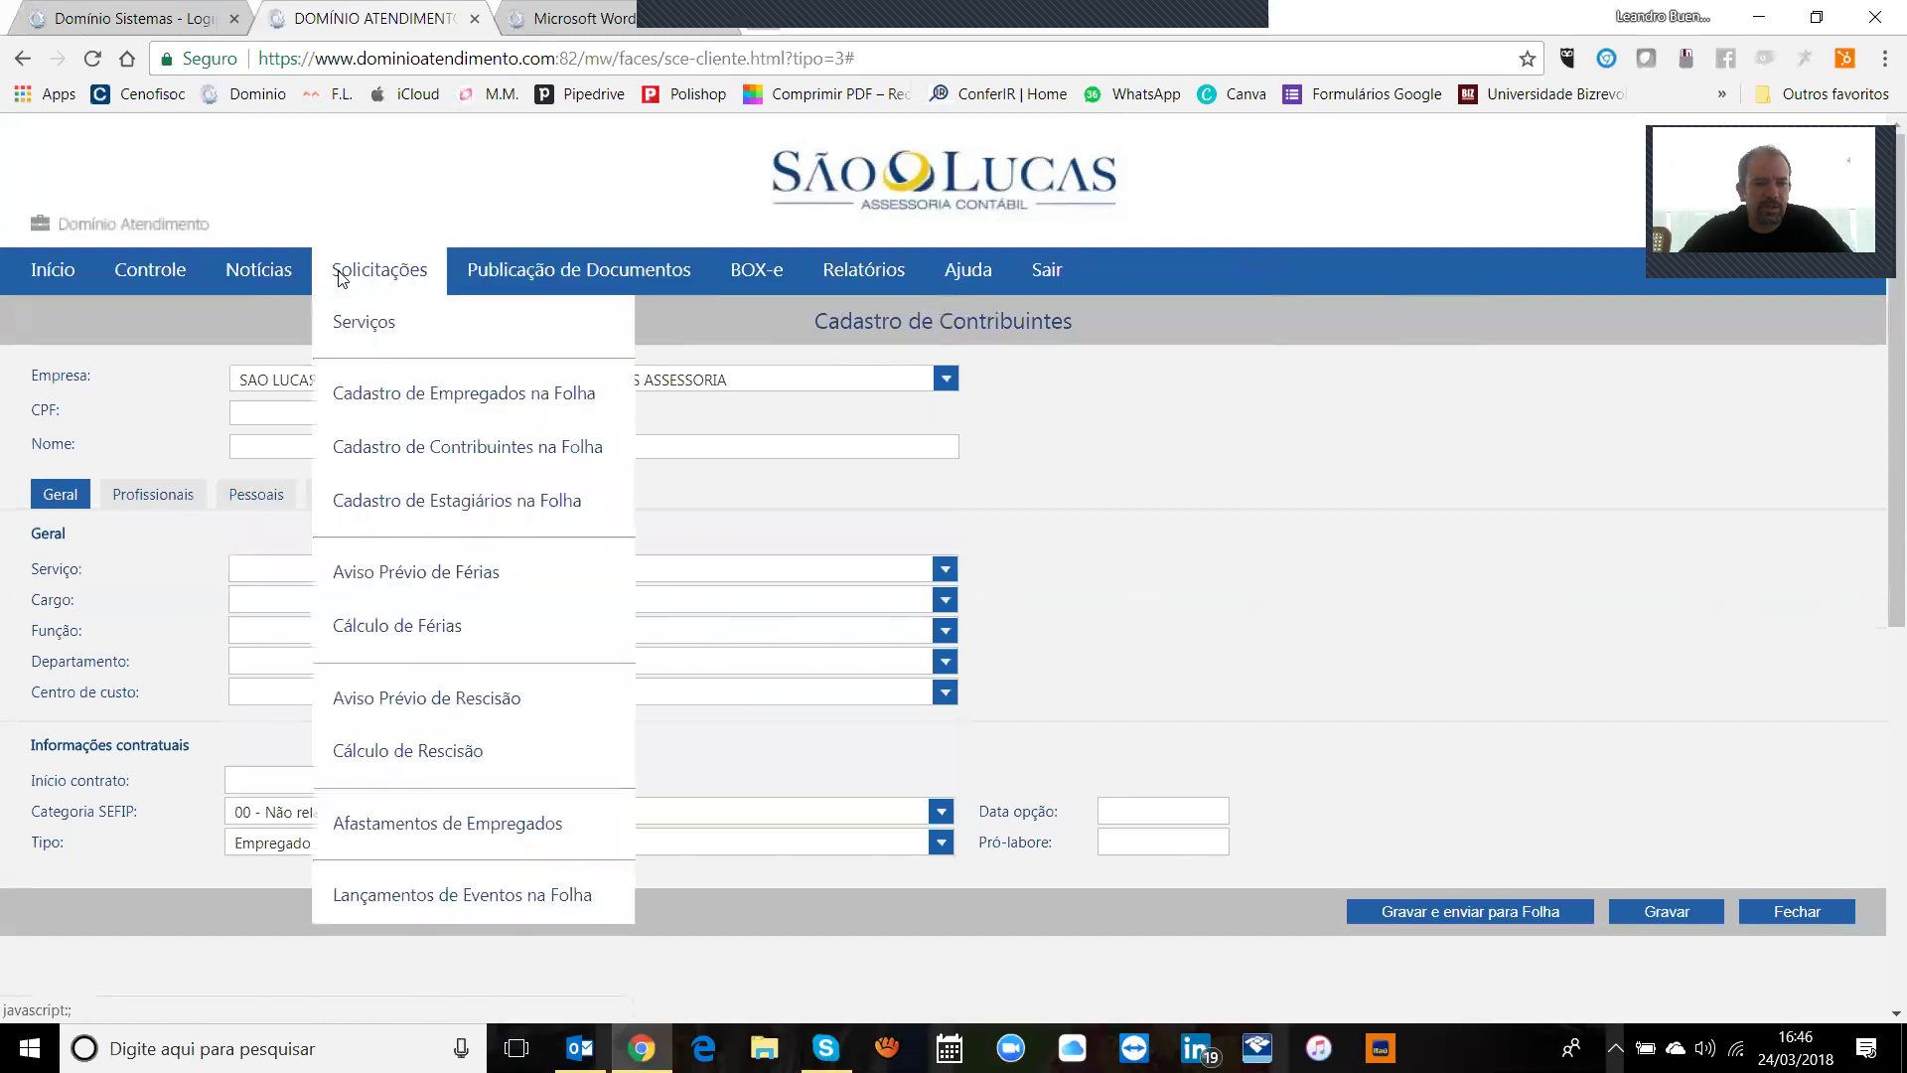
# Step: Start a new Cadastro de Estagiário request and review its Mensalista, 24/03/2018, 220,00-hour defaults
pyautogui.click(471, 502)
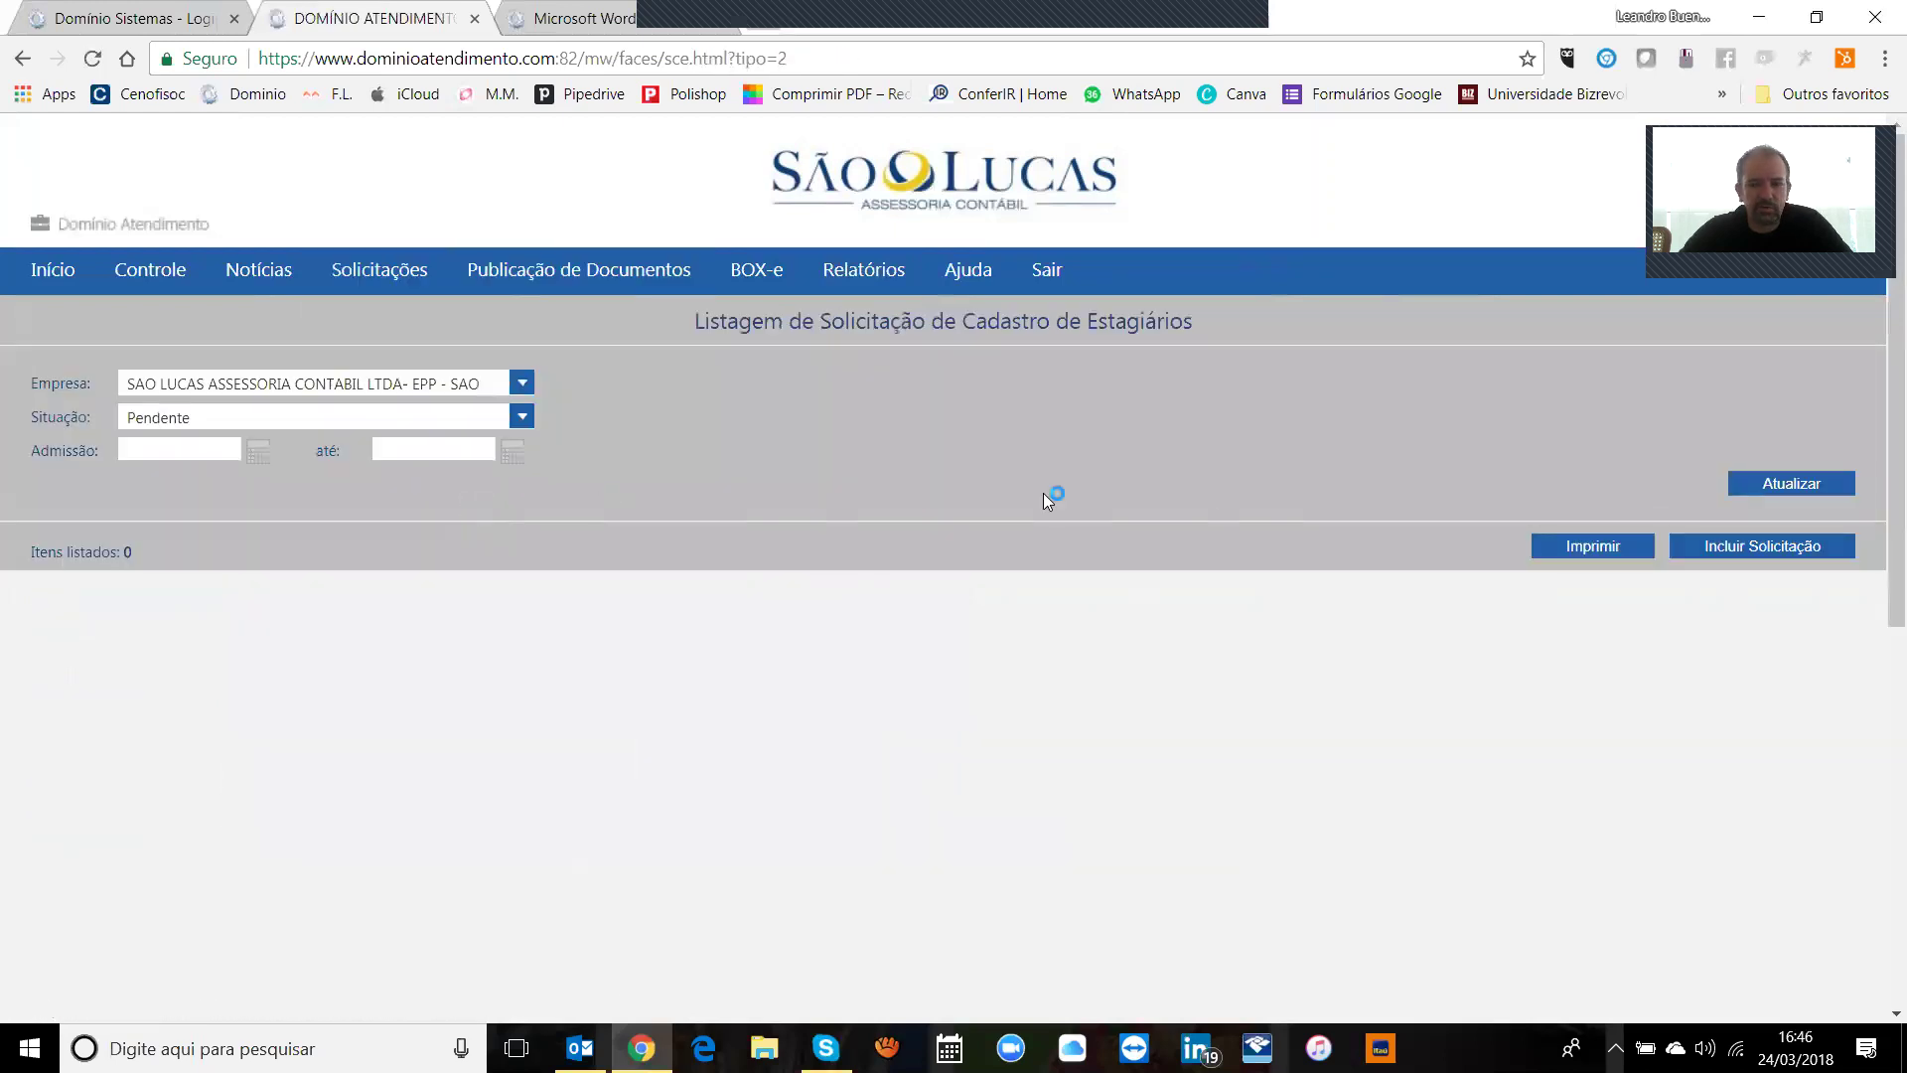
pyautogui.click(1719, 545)
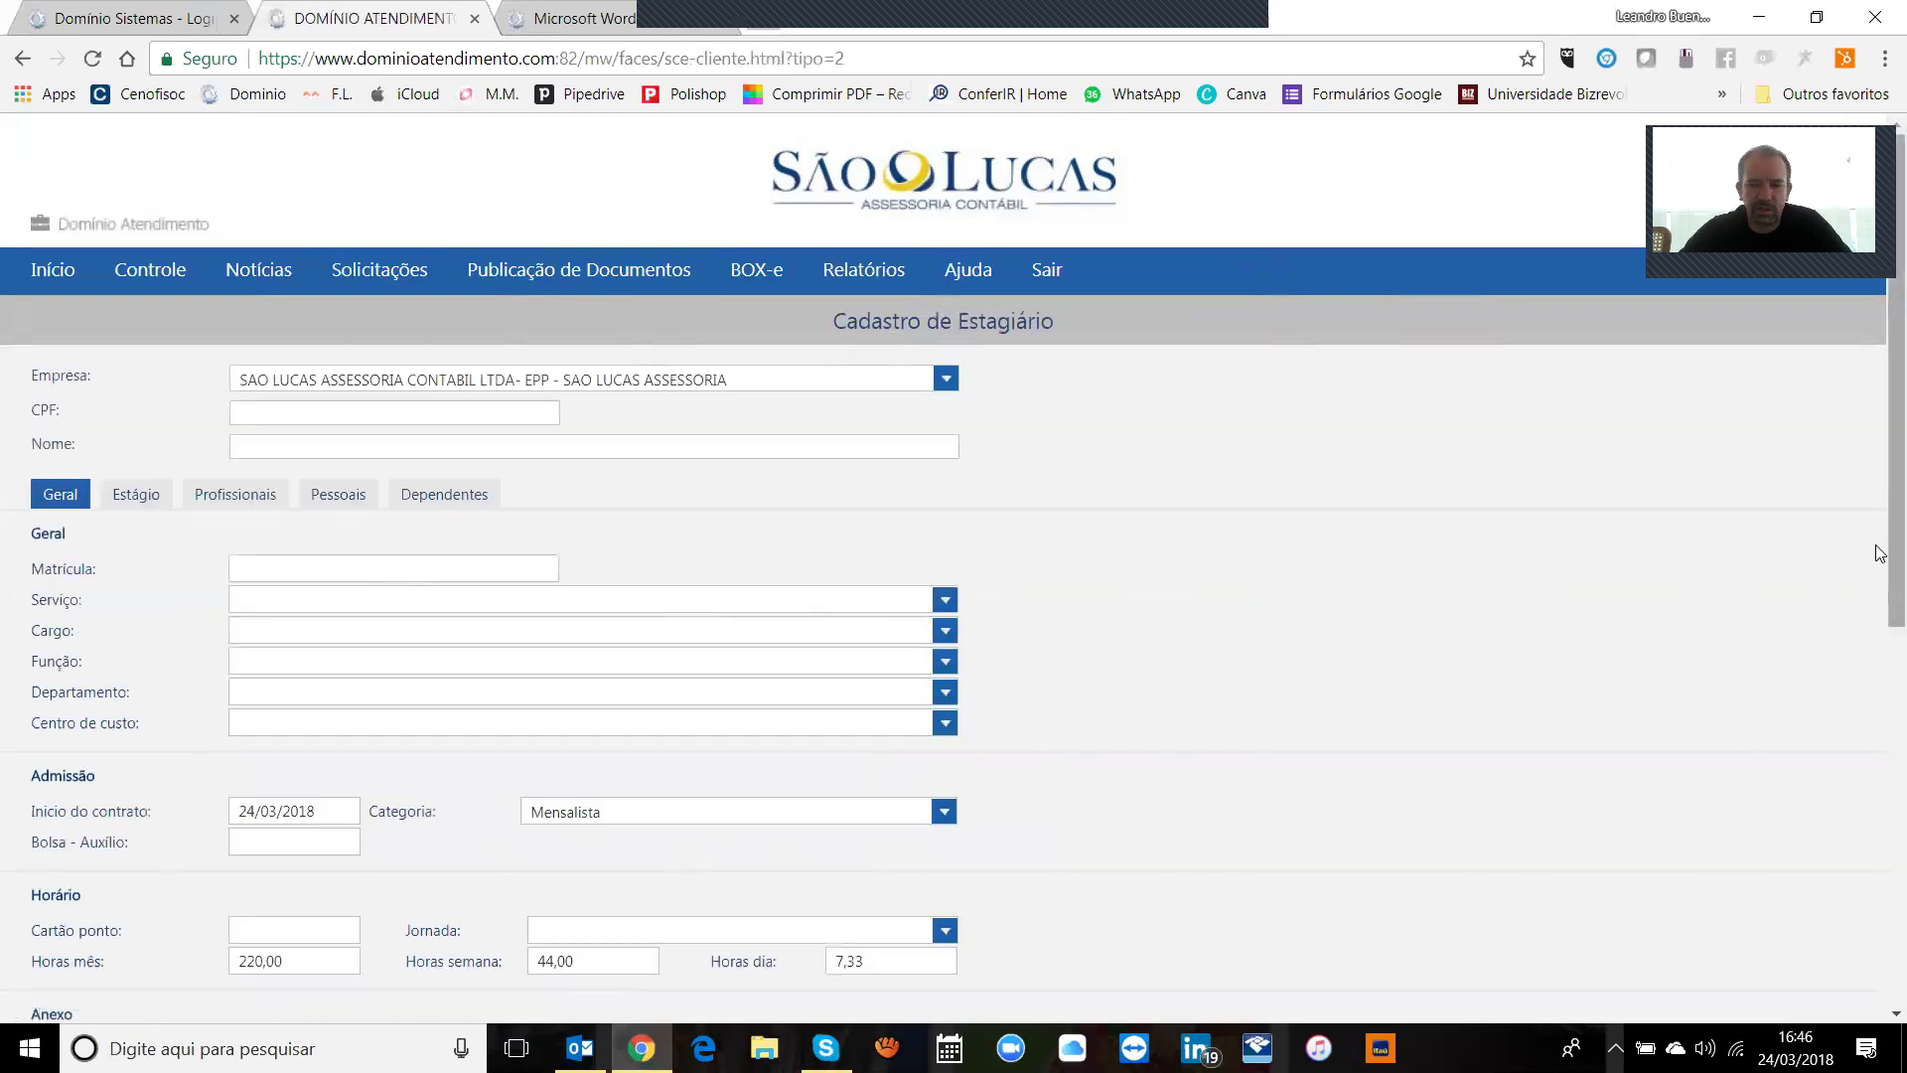
pyautogui.scroll(-3, 1880, 596)
pyautogui.scroll(4, 1879, 667)
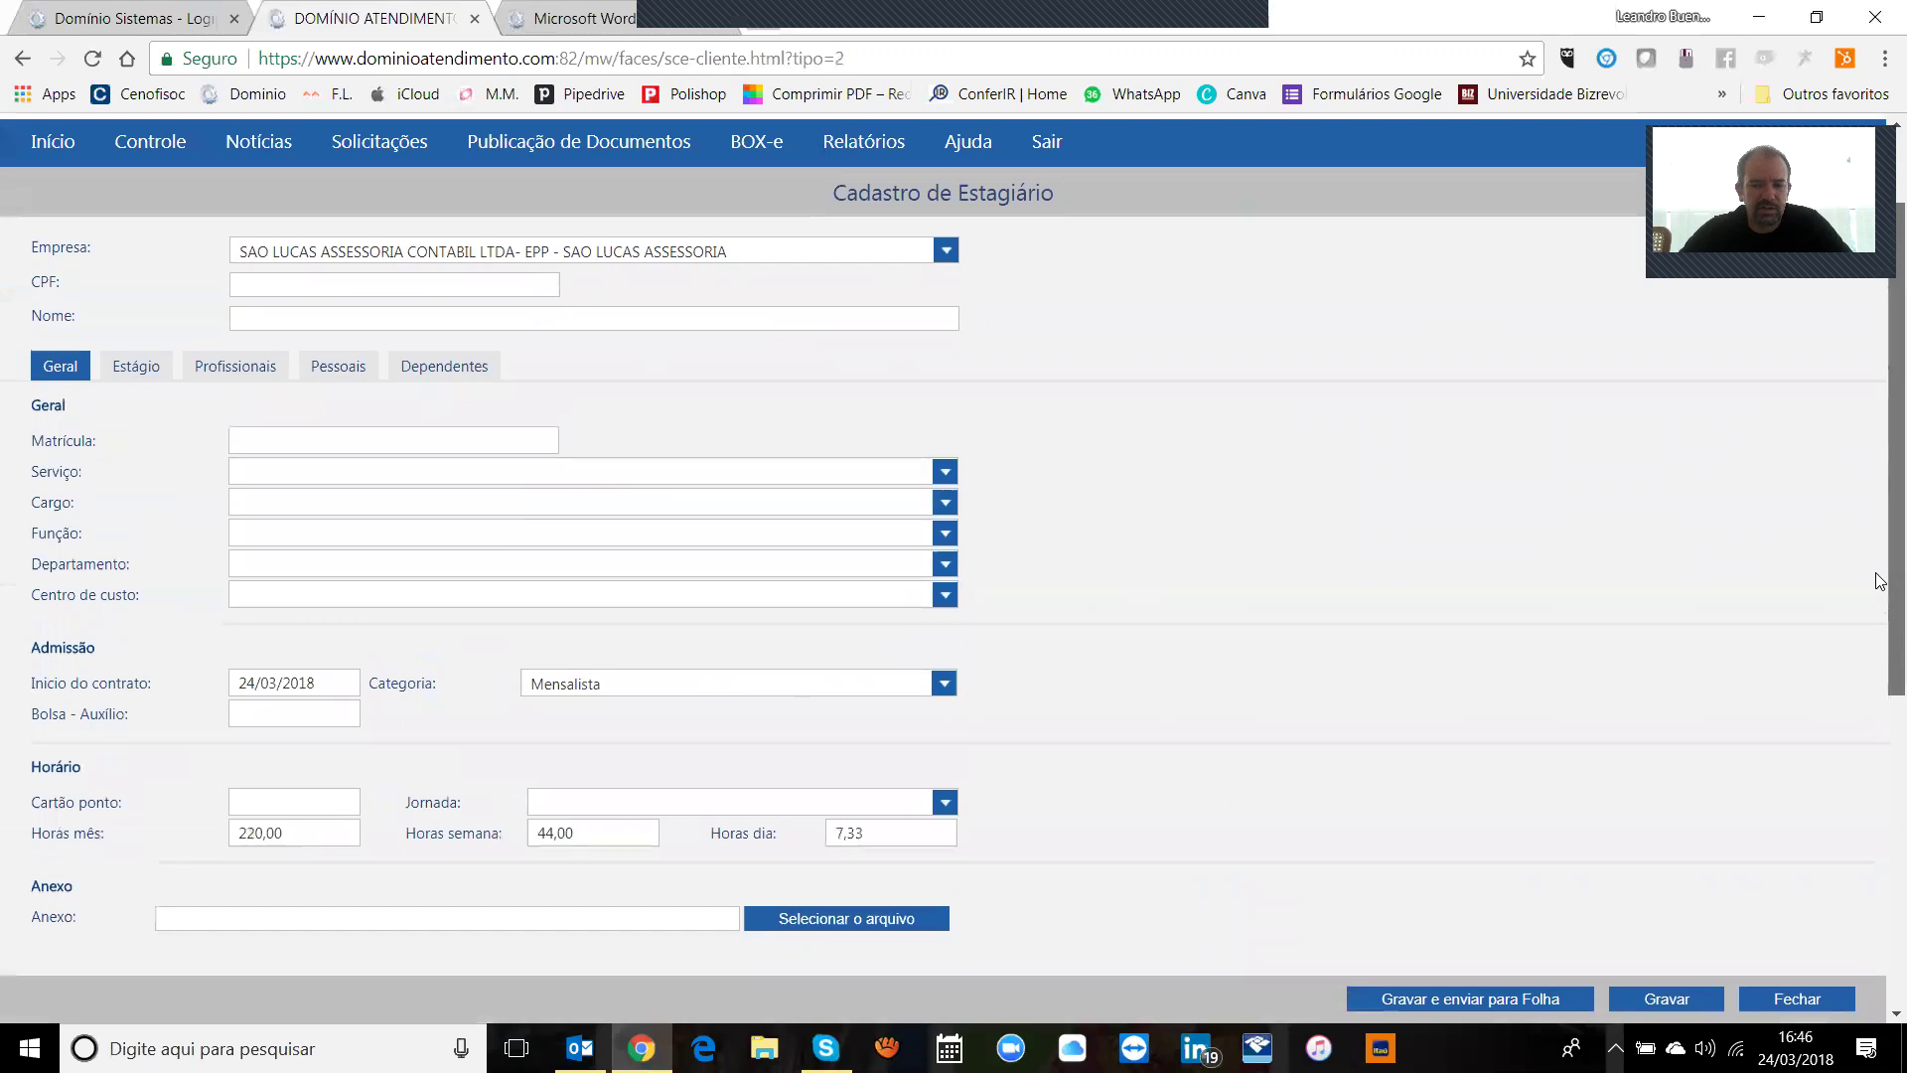
pyautogui.scroll(-3, 1464, 839)
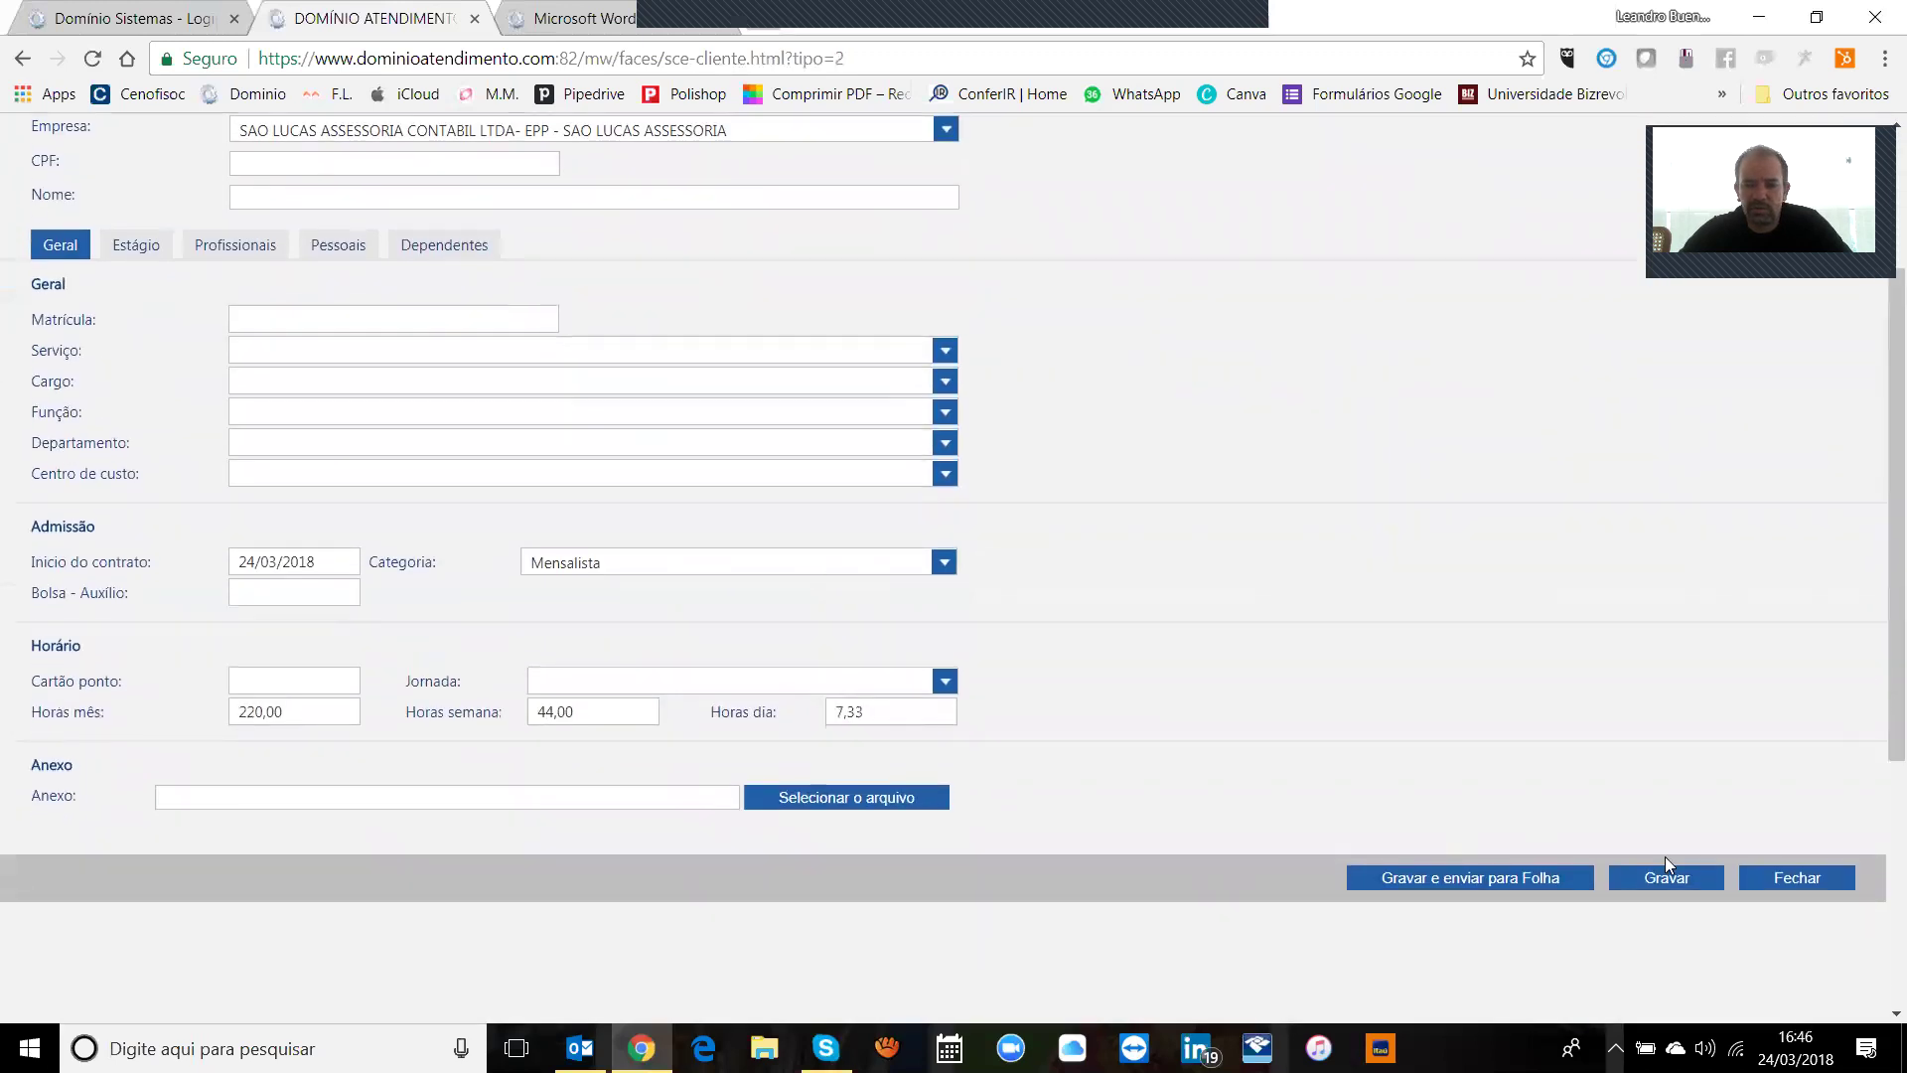
pyautogui.scroll(3, 531, 355)
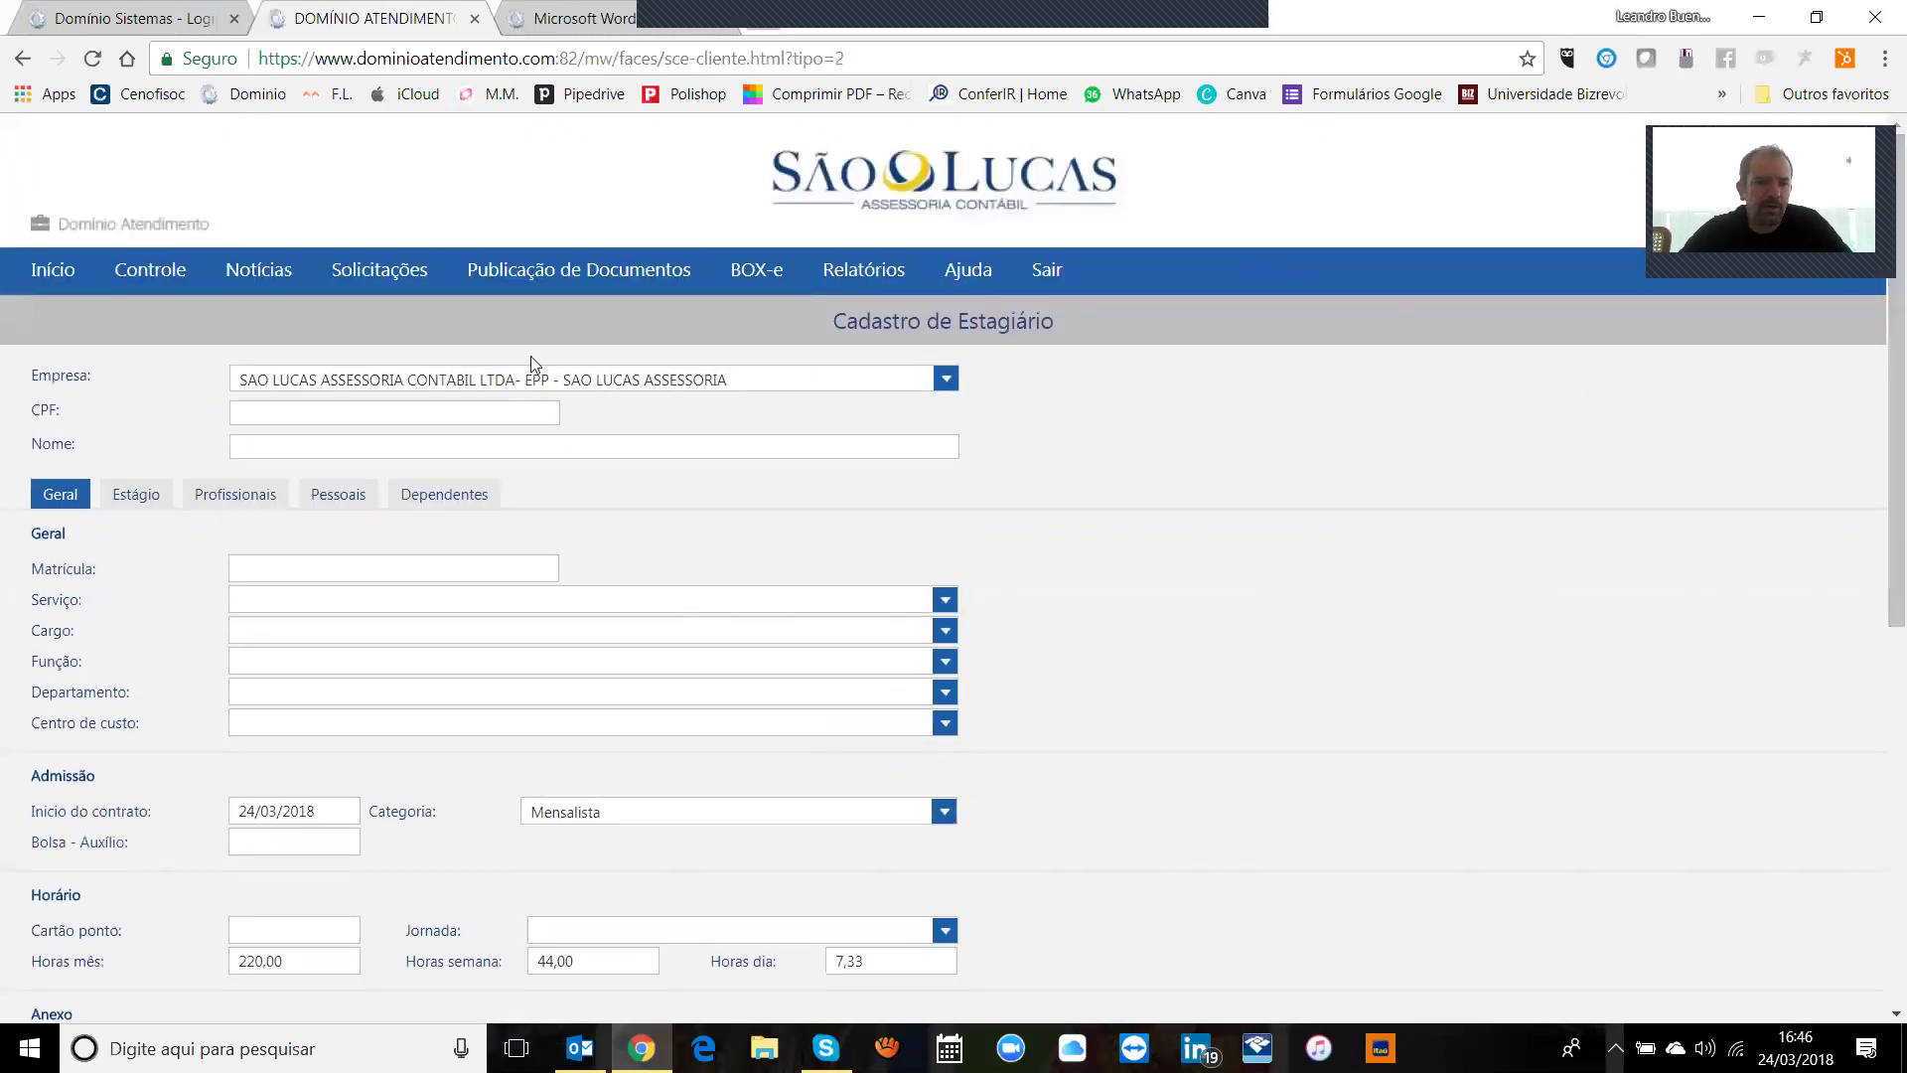
pyautogui.moveTo(427, 271)
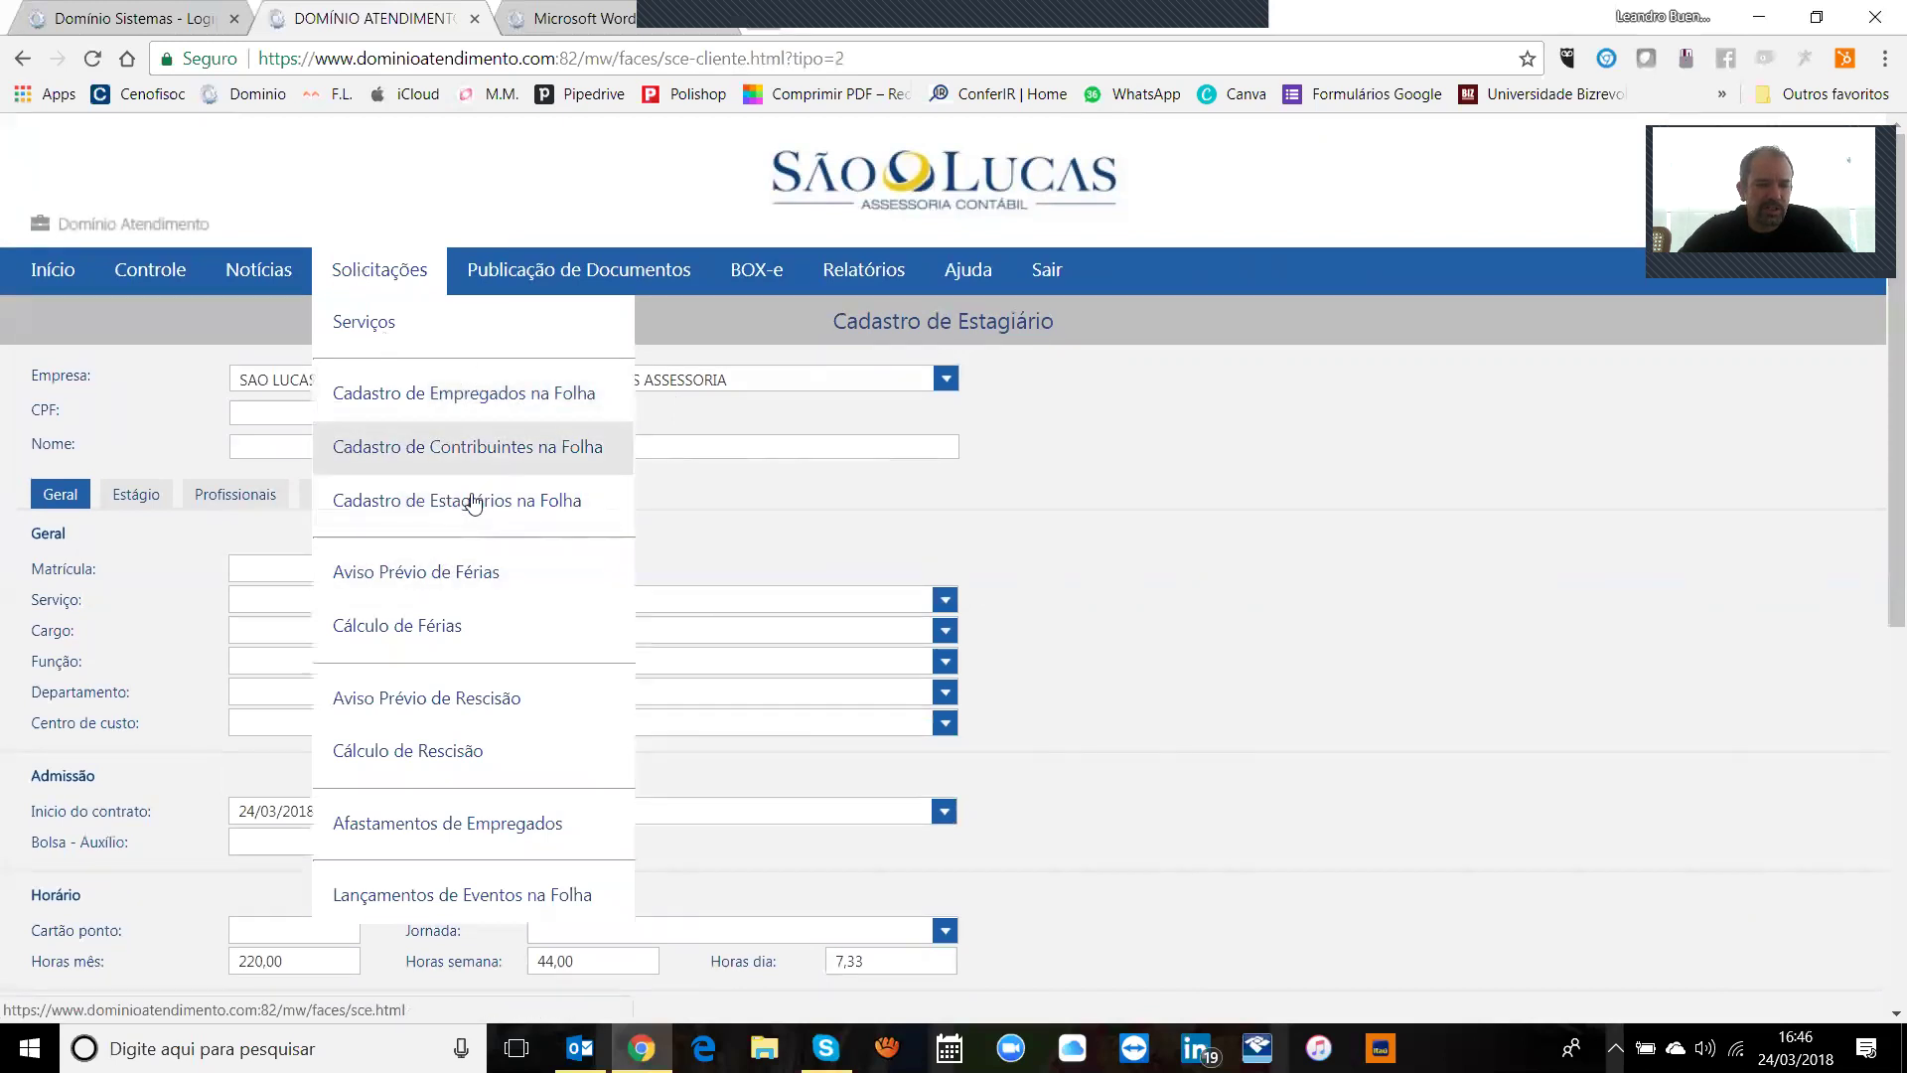
# Step: Start a new vacation notice request for the first employee and check their admission date
pyautogui.click(454, 593)
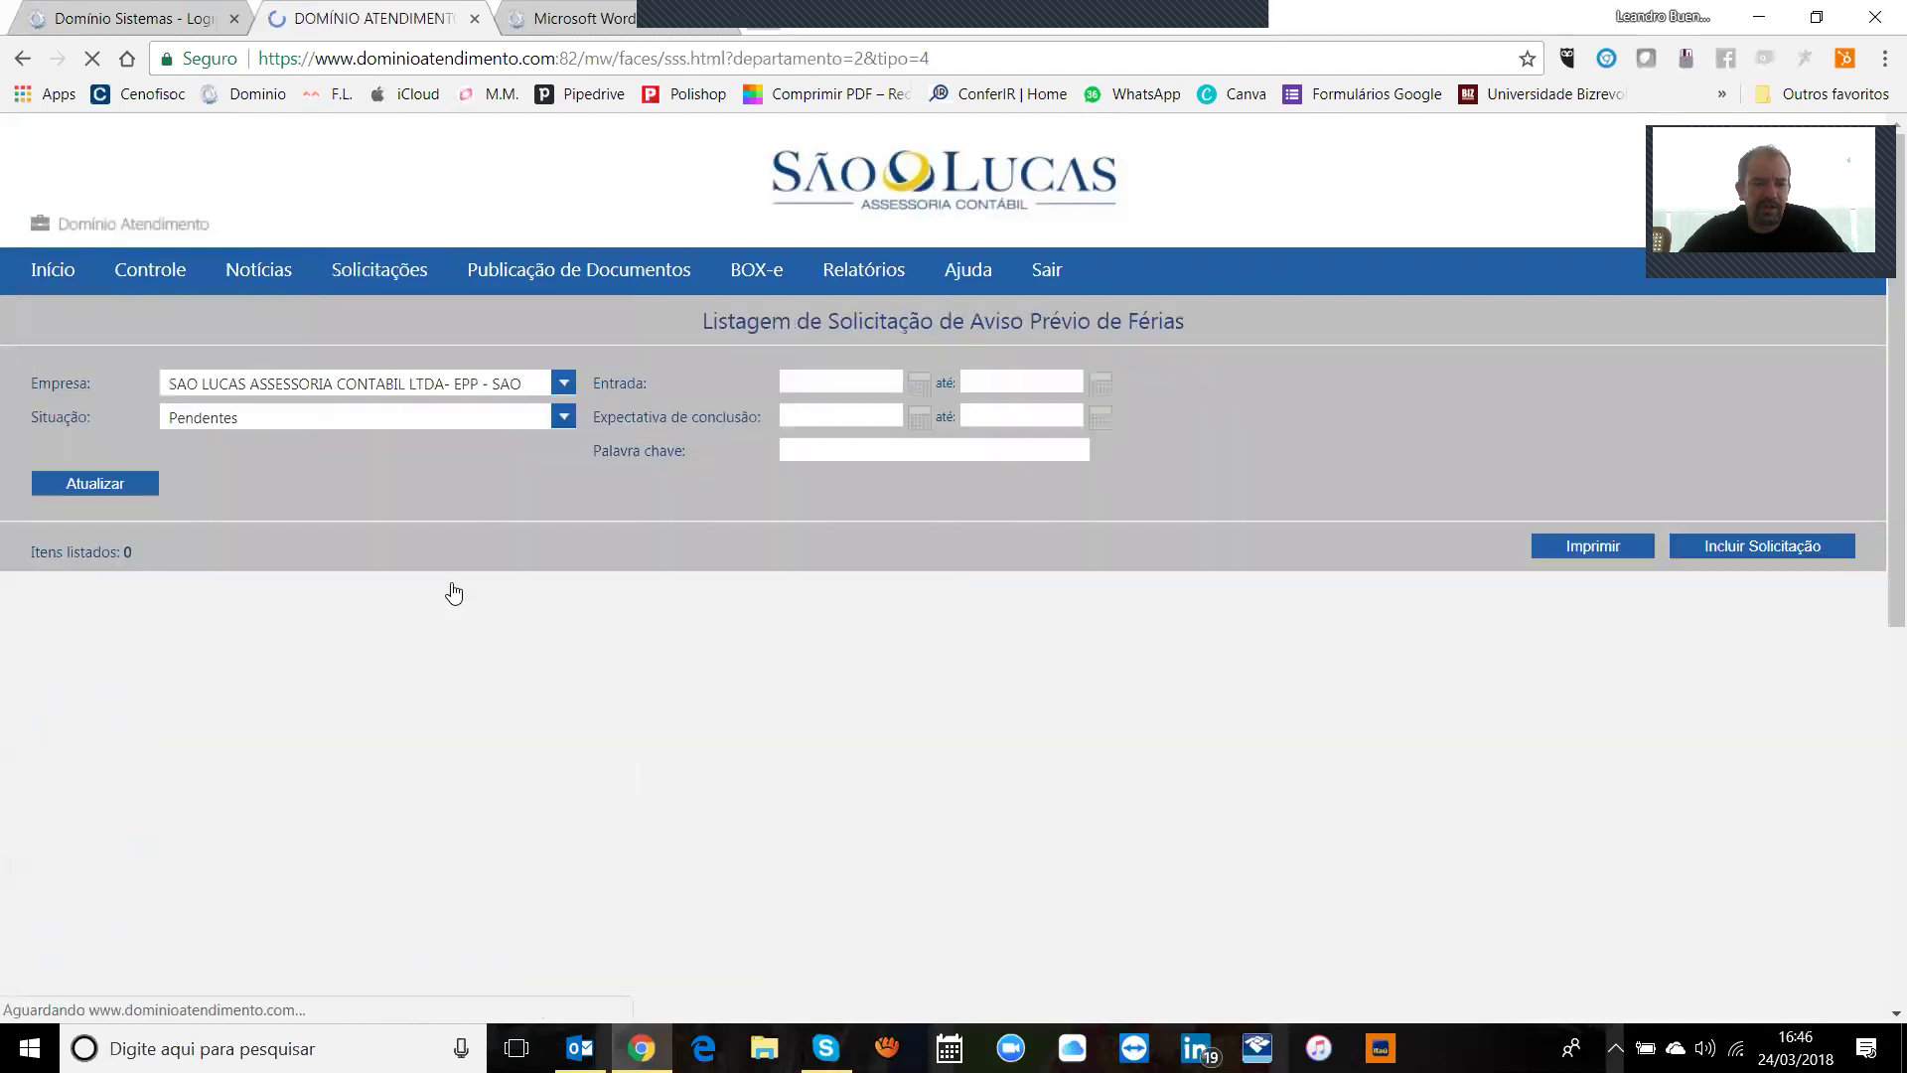
pyautogui.click(1689, 541)
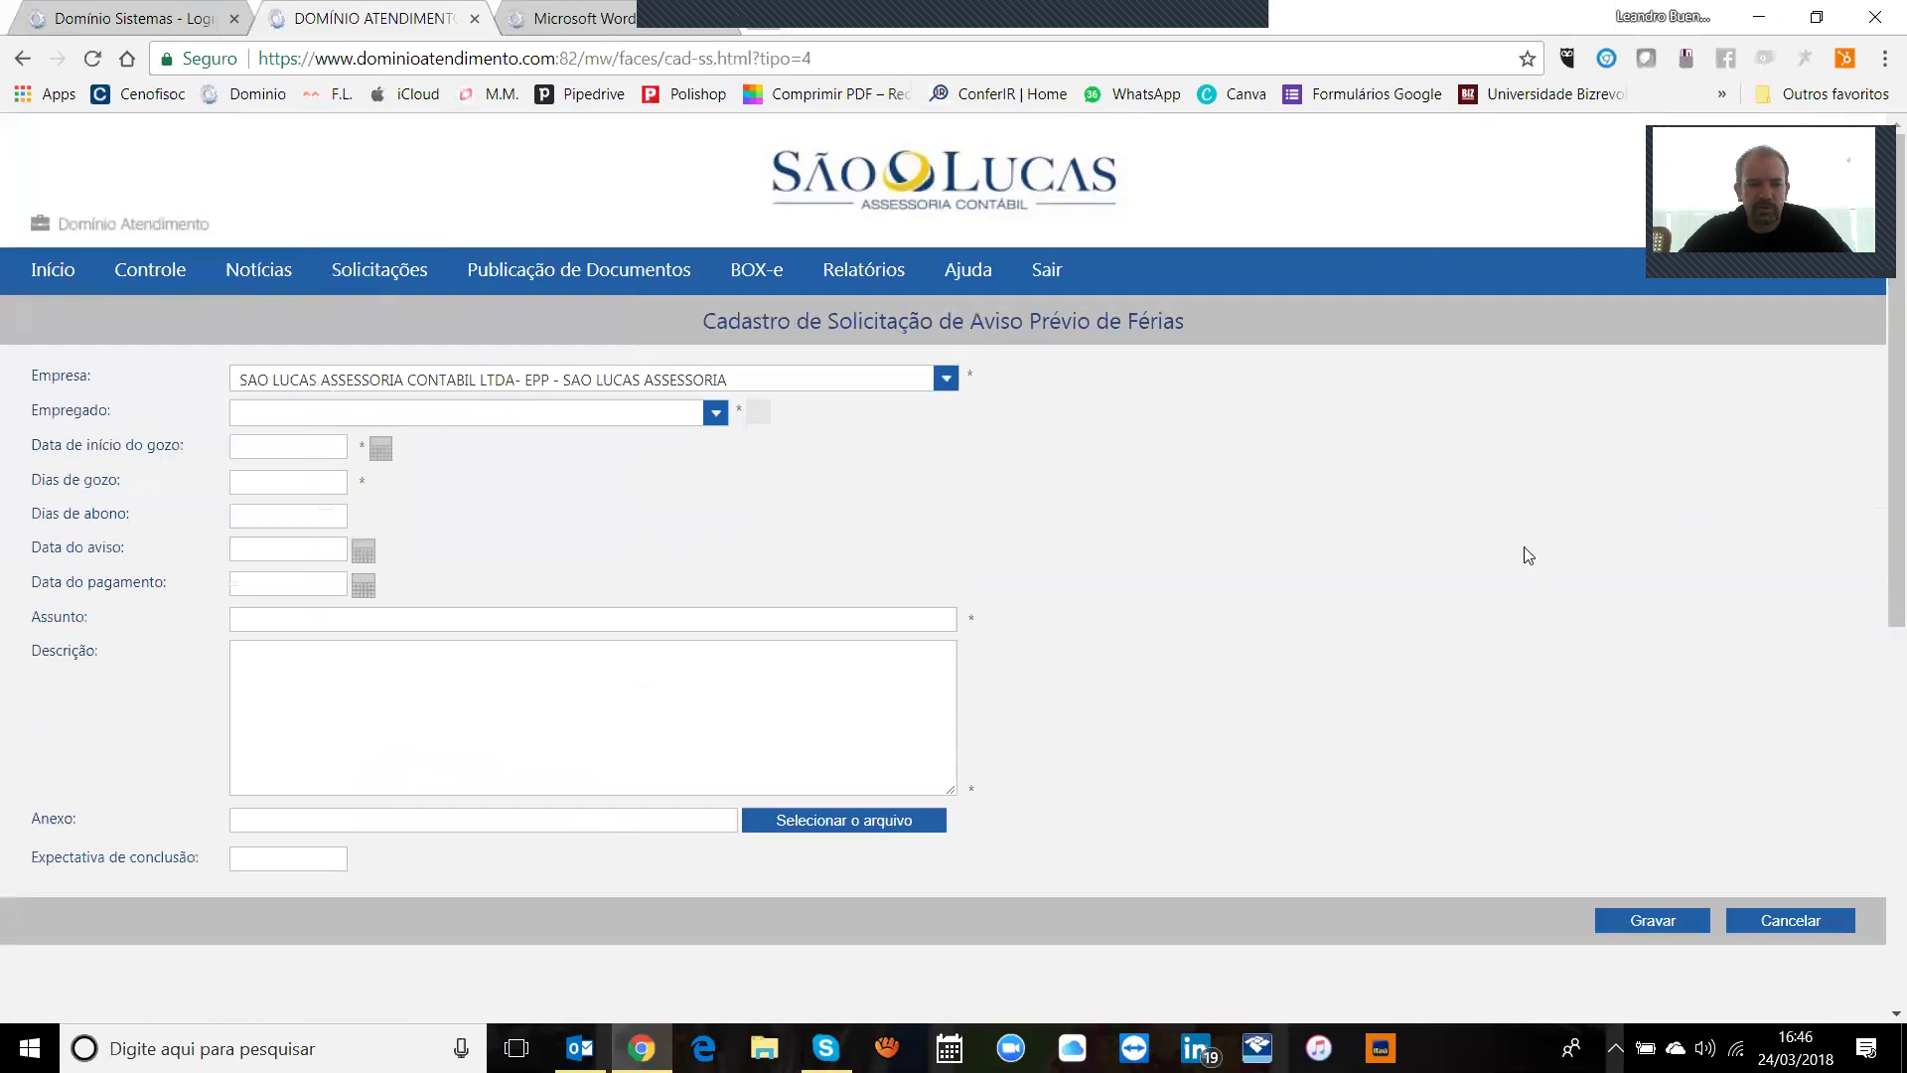
pyautogui.click(715, 412)
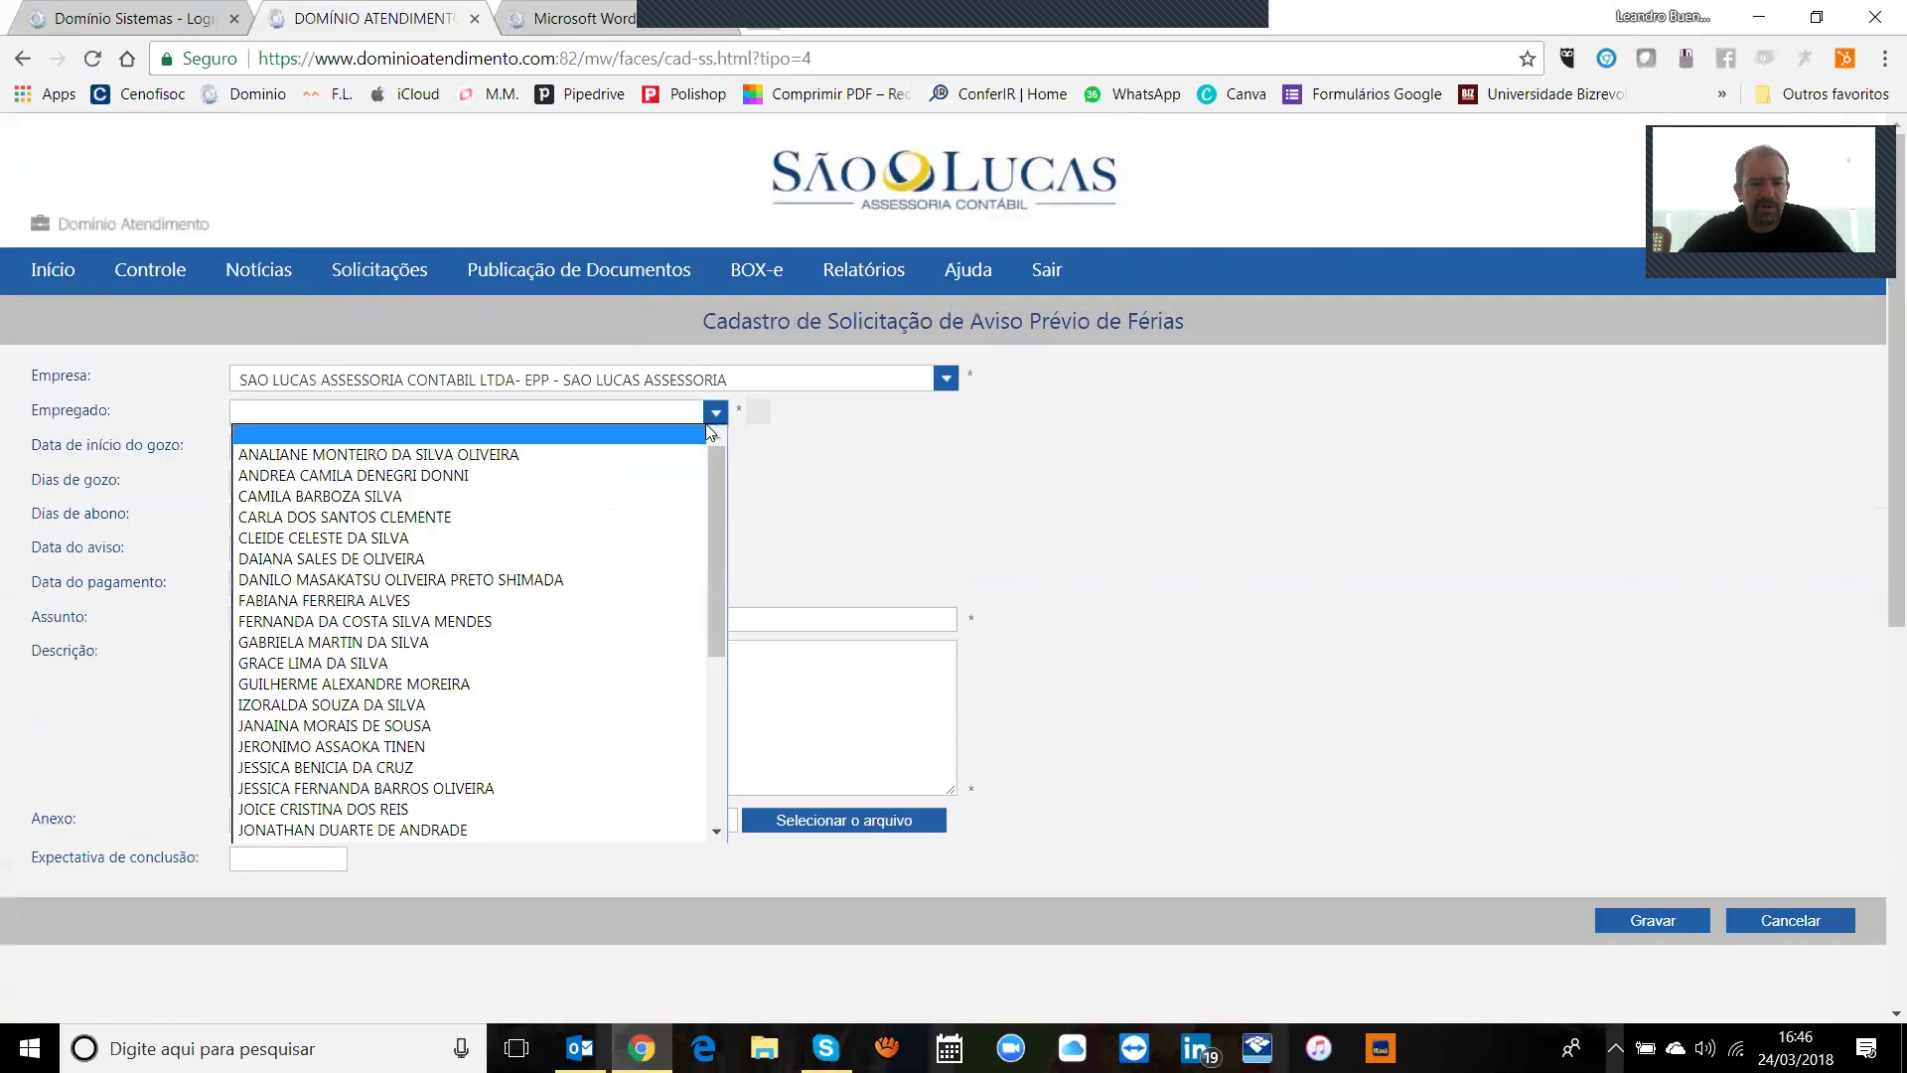
pyautogui.moveTo(721, 526); pyautogui.dragTo(725, 445)
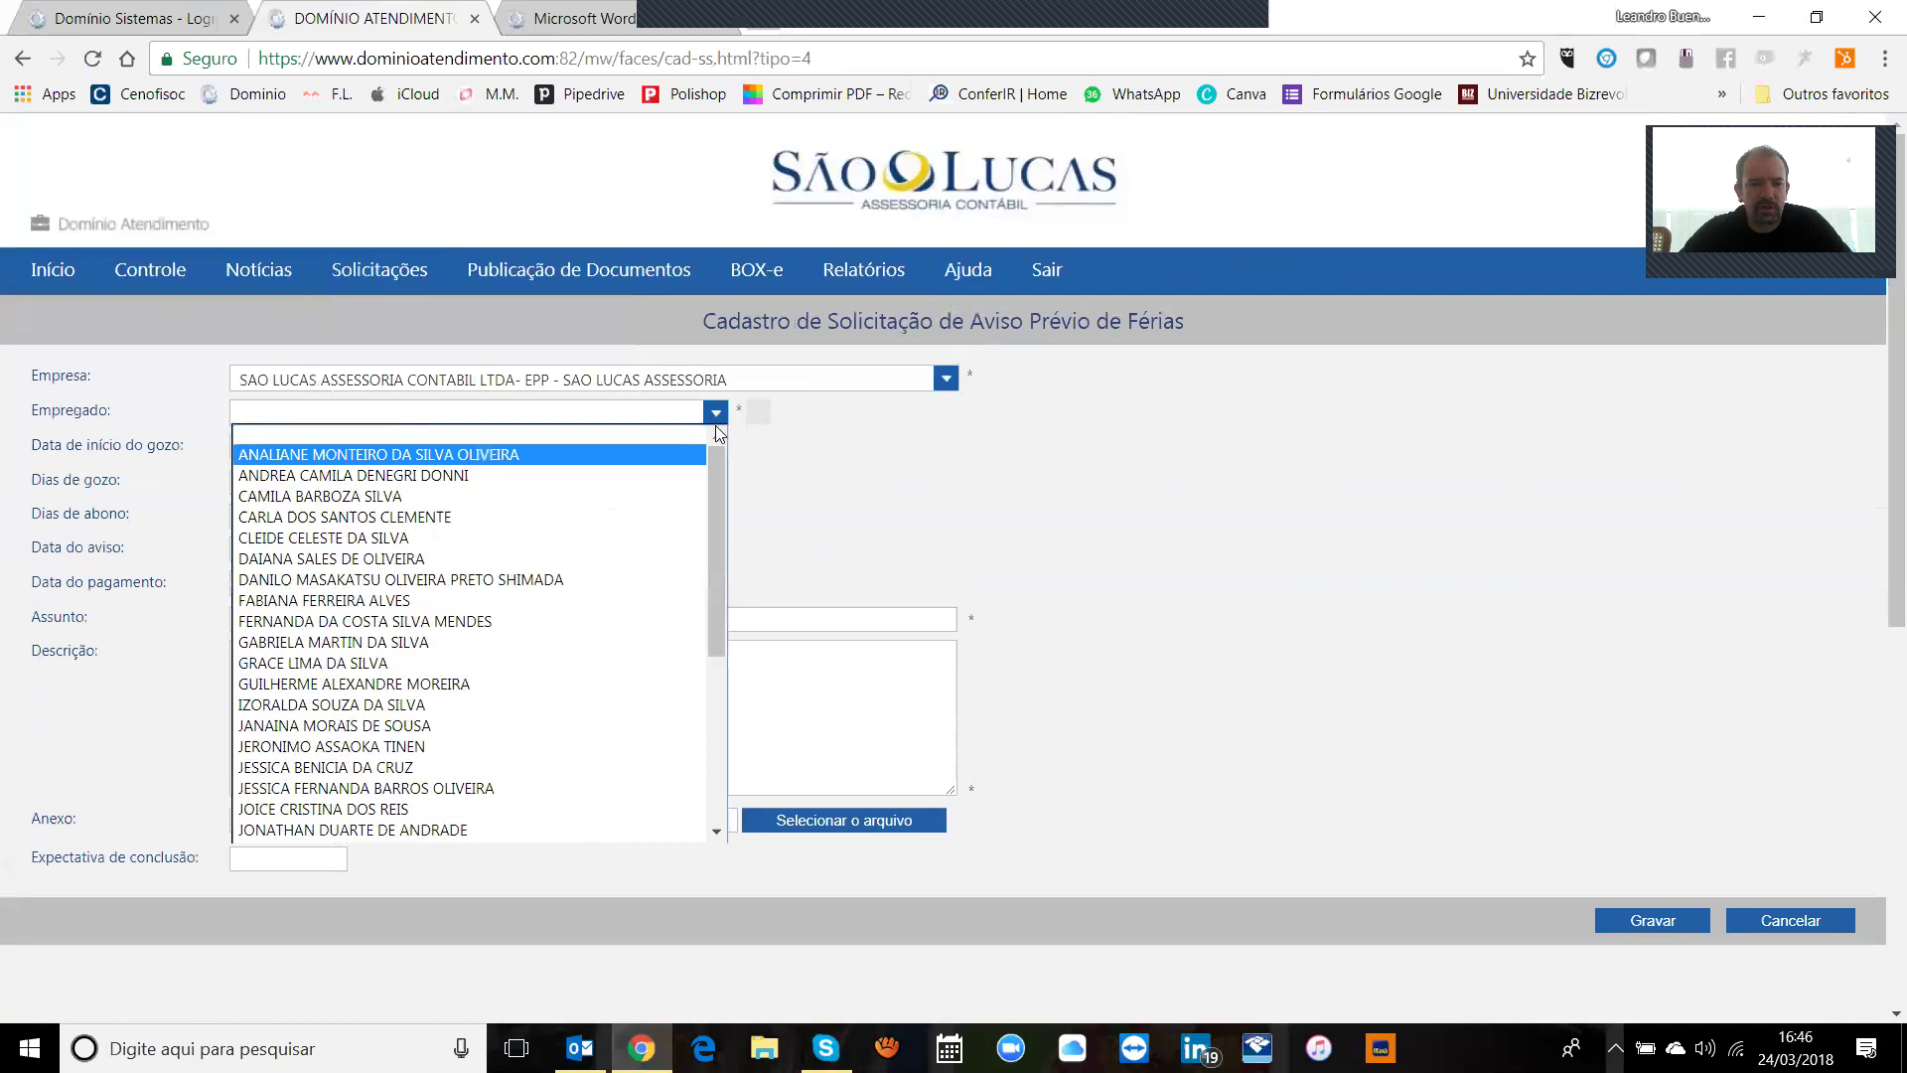
pyautogui.click(640, 455)
pyautogui.click(759, 415)
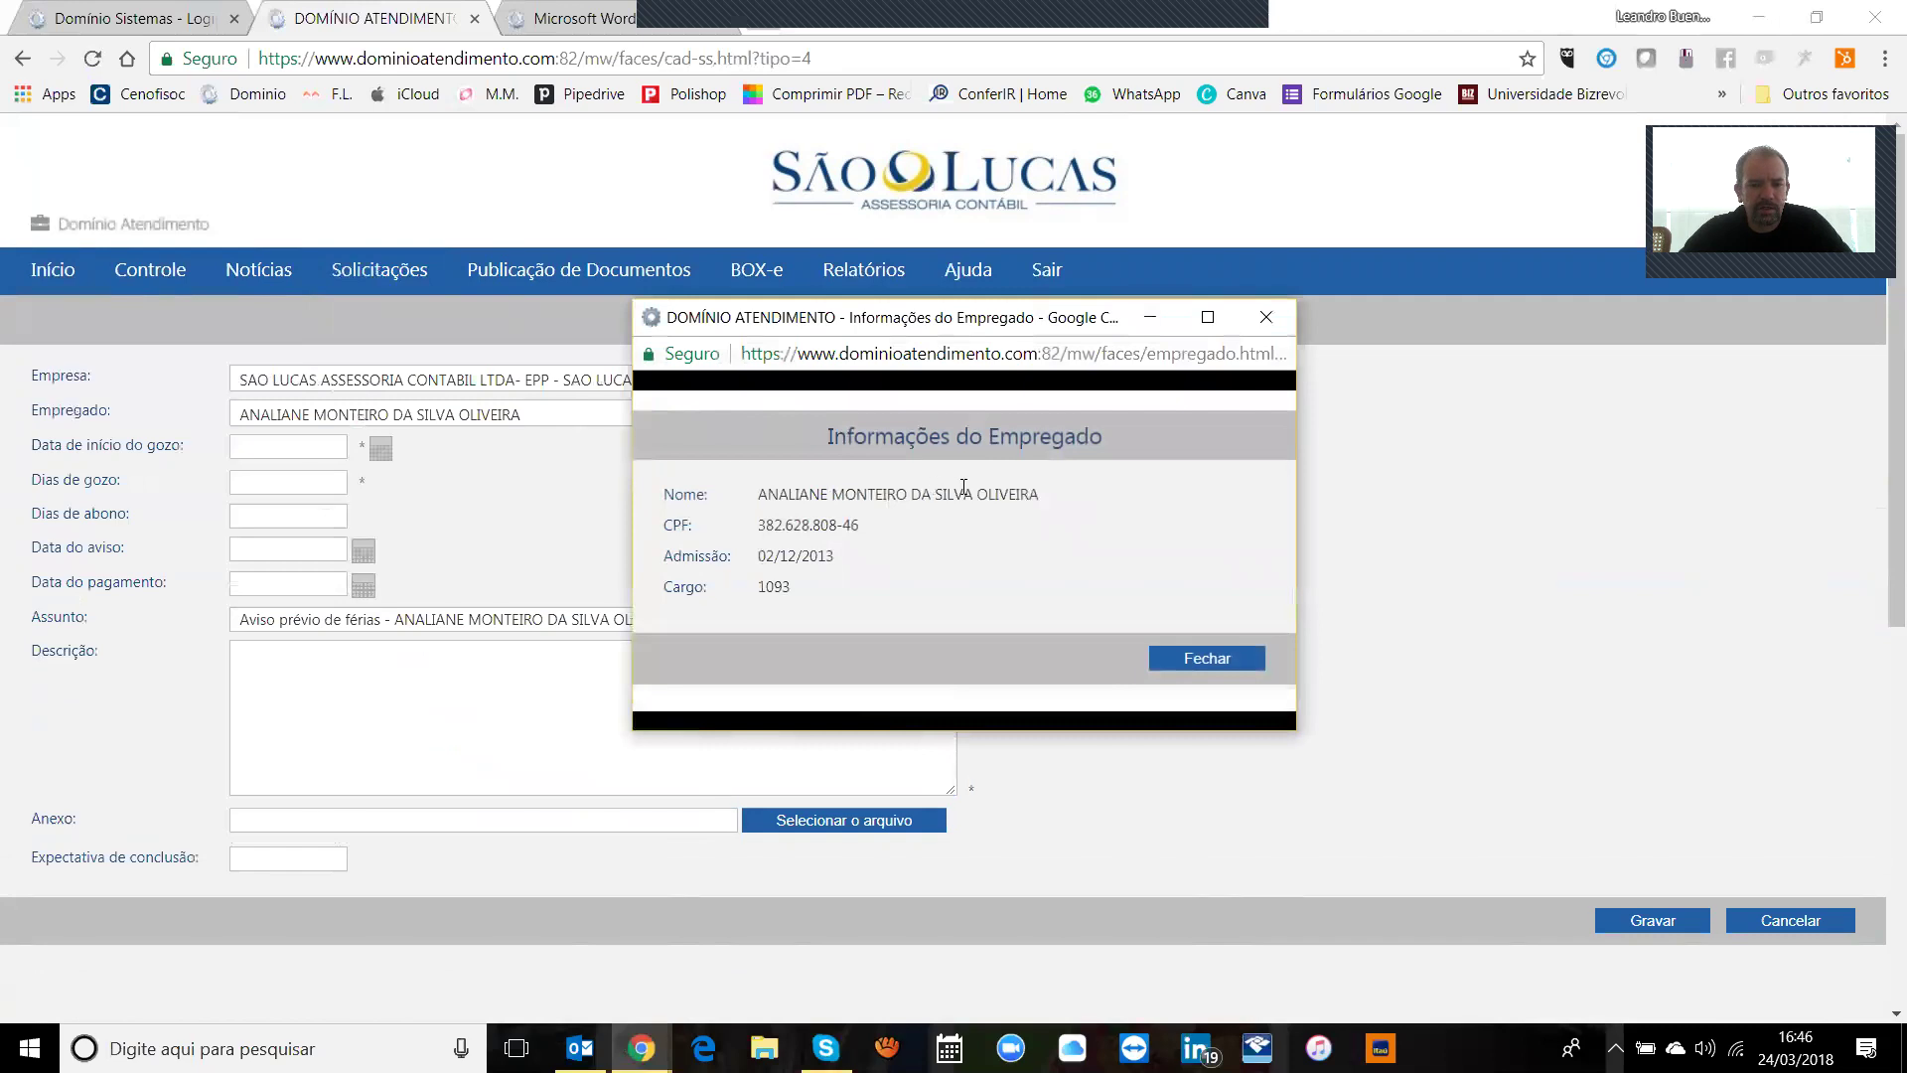
pyautogui.moveTo(762, 555); pyautogui.dragTo(860, 566)
pyautogui.click(856, 571)
pyautogui.click(1179, 658)
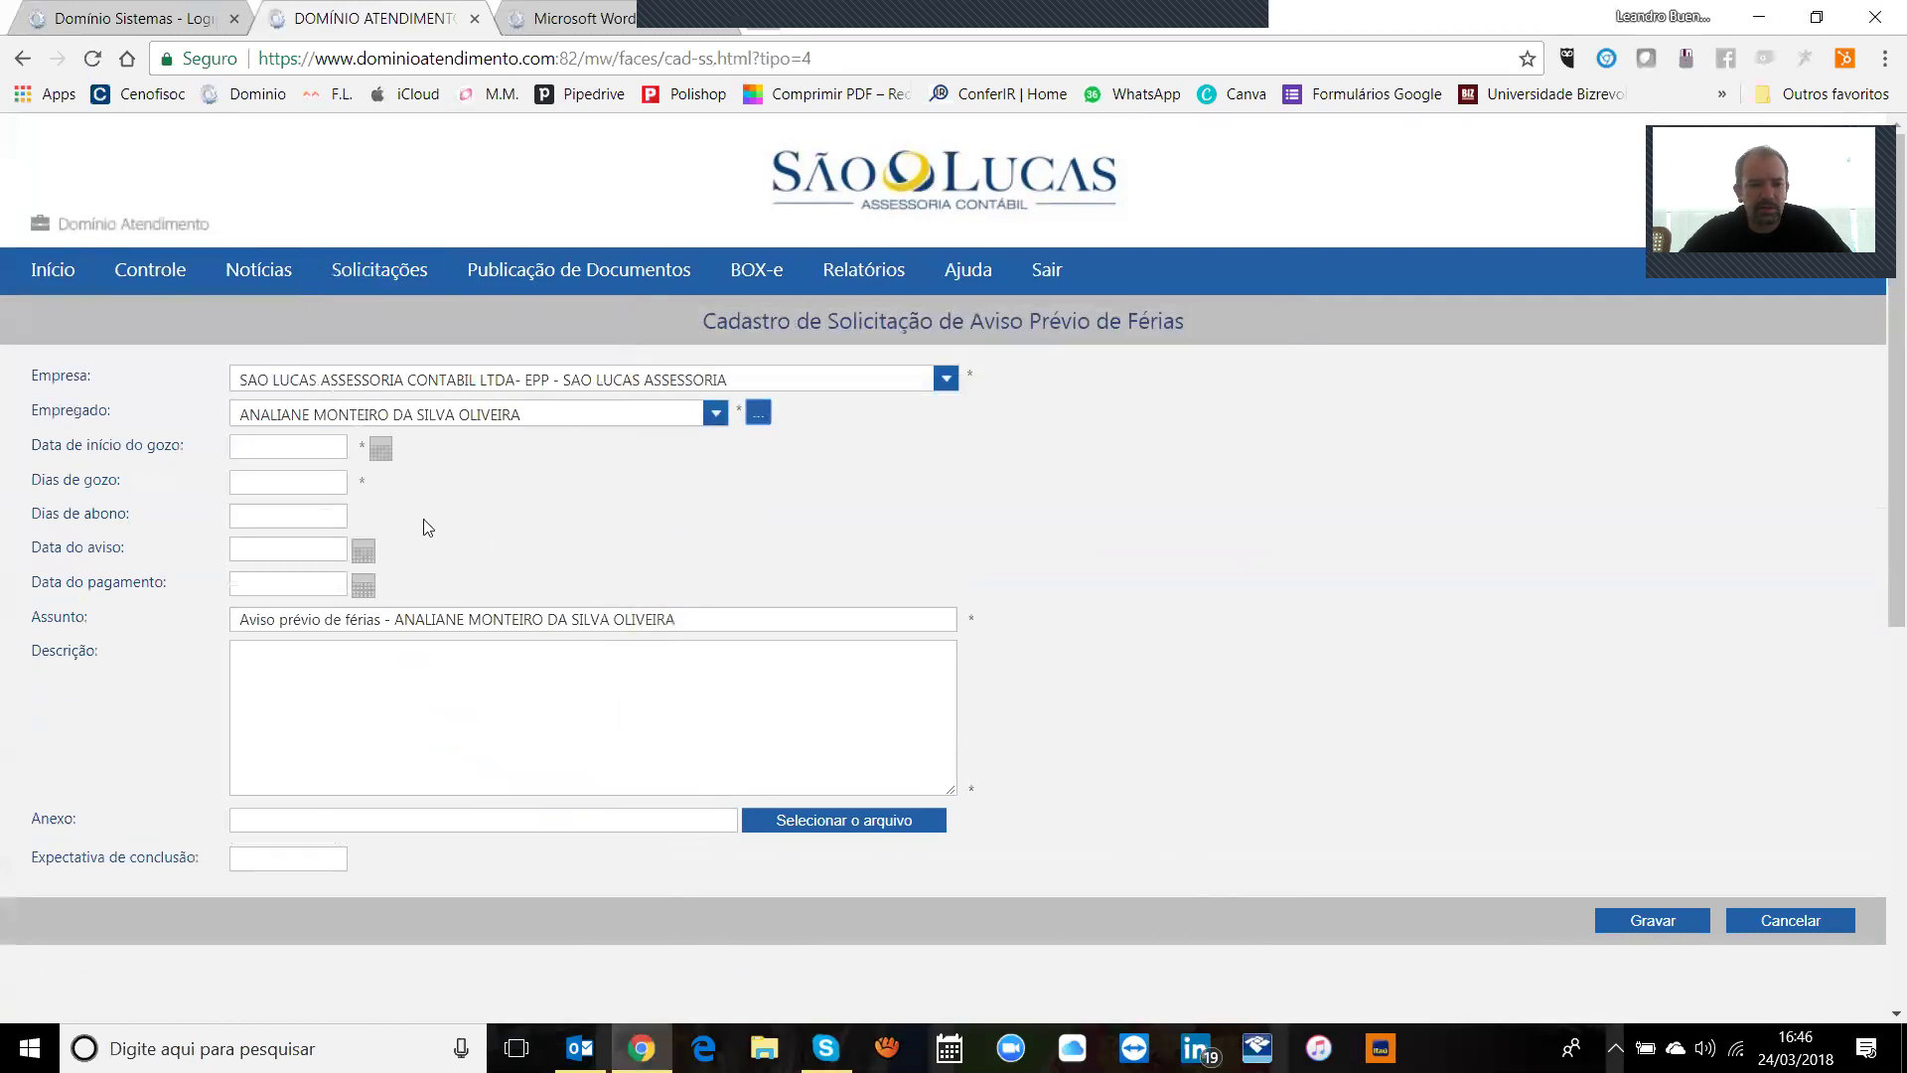
# Step: Set vacation start 02/04/2018 with 20 vacation days and 10 abono days
pyautogui.click(379, 452)
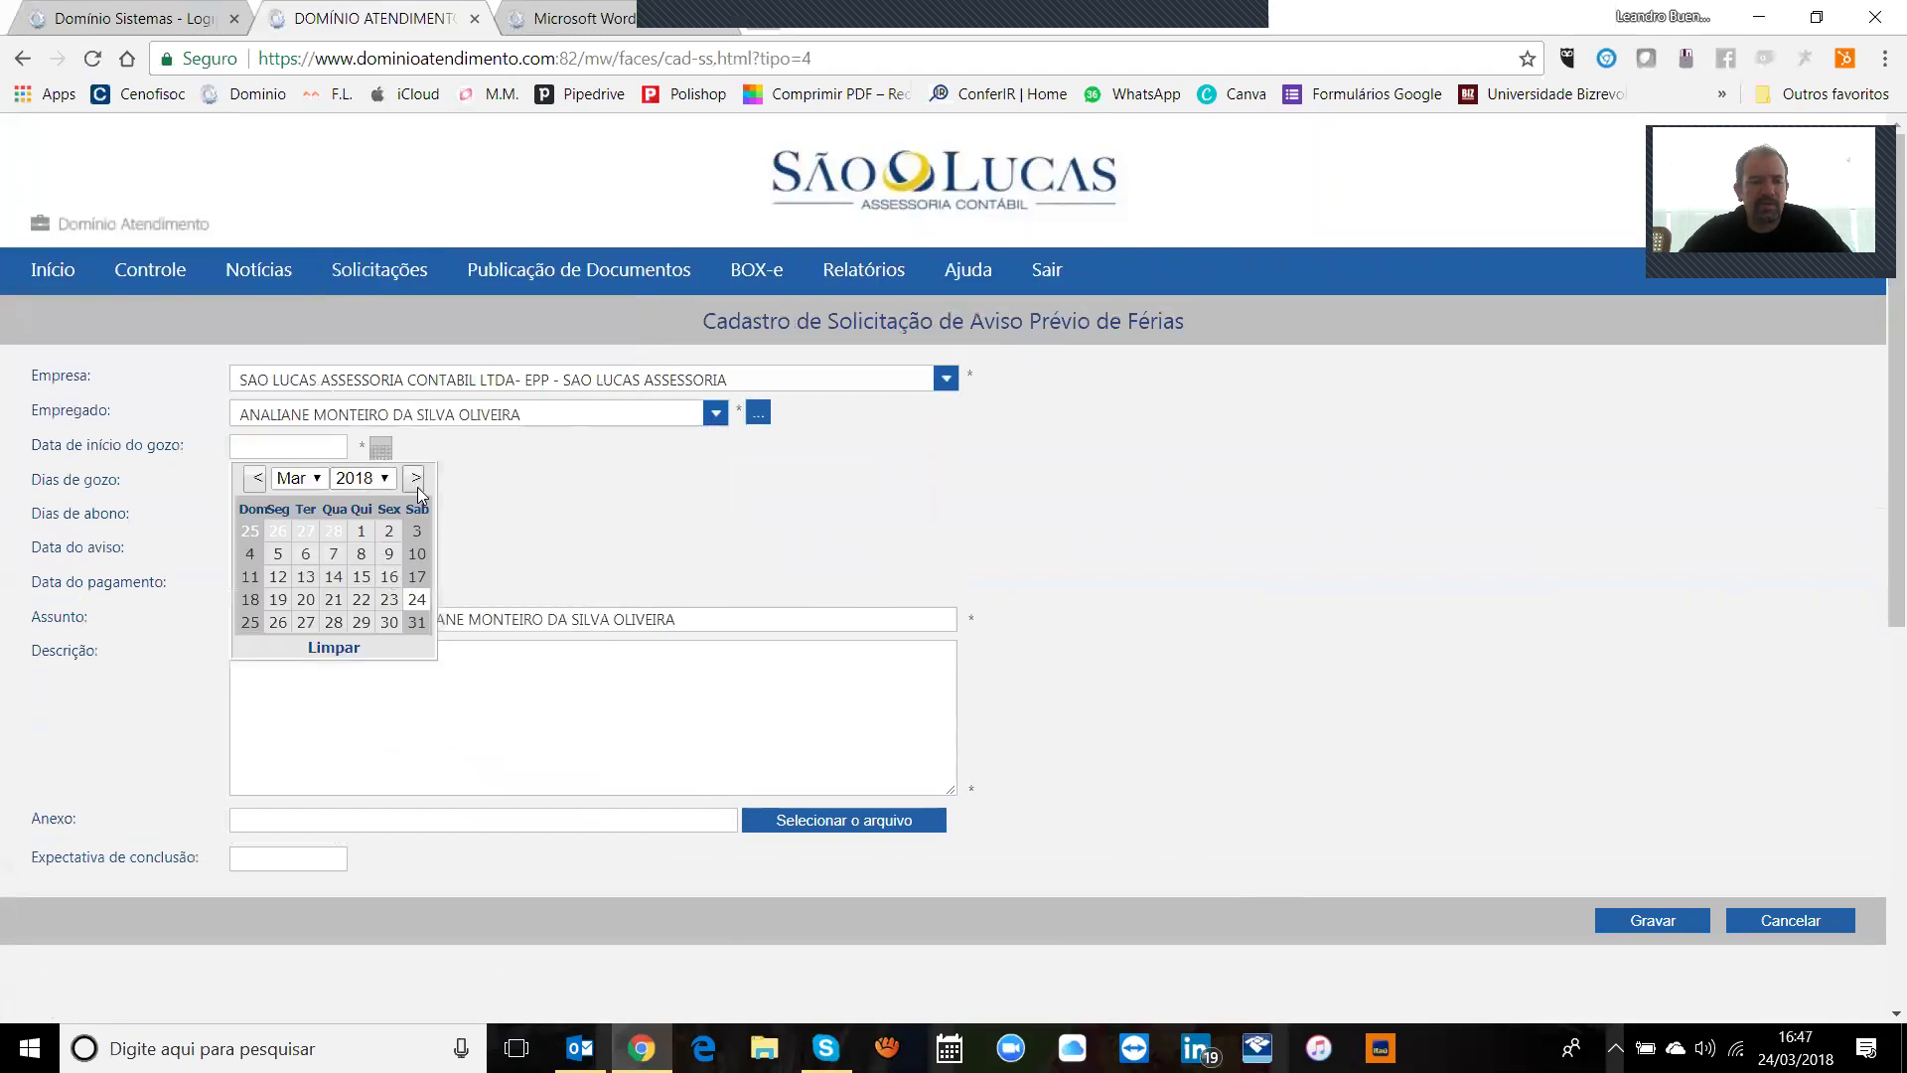
pyautogui.click(417, 479)
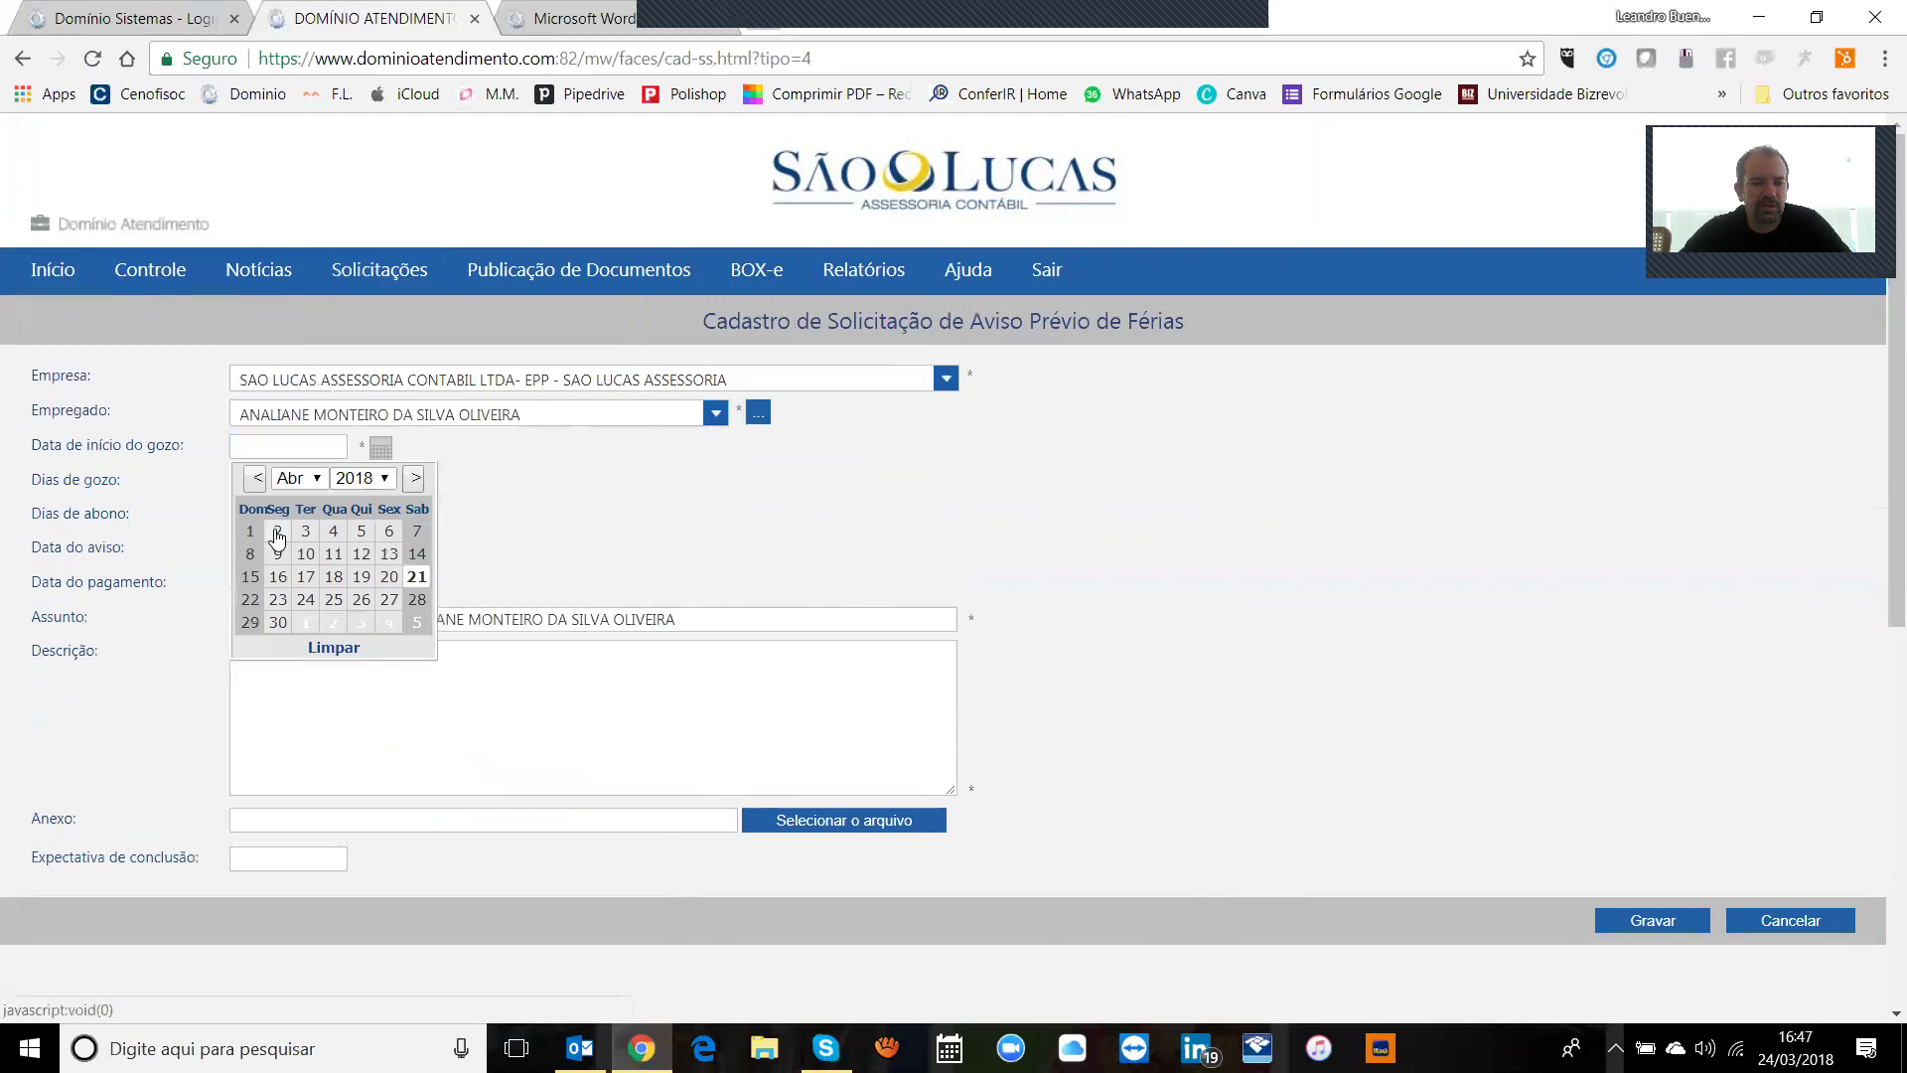
pyautogui.click(278, 534)
pyautogui.click(246, 482)
pyautogui.write('30')
pyautogui.press('Tab')
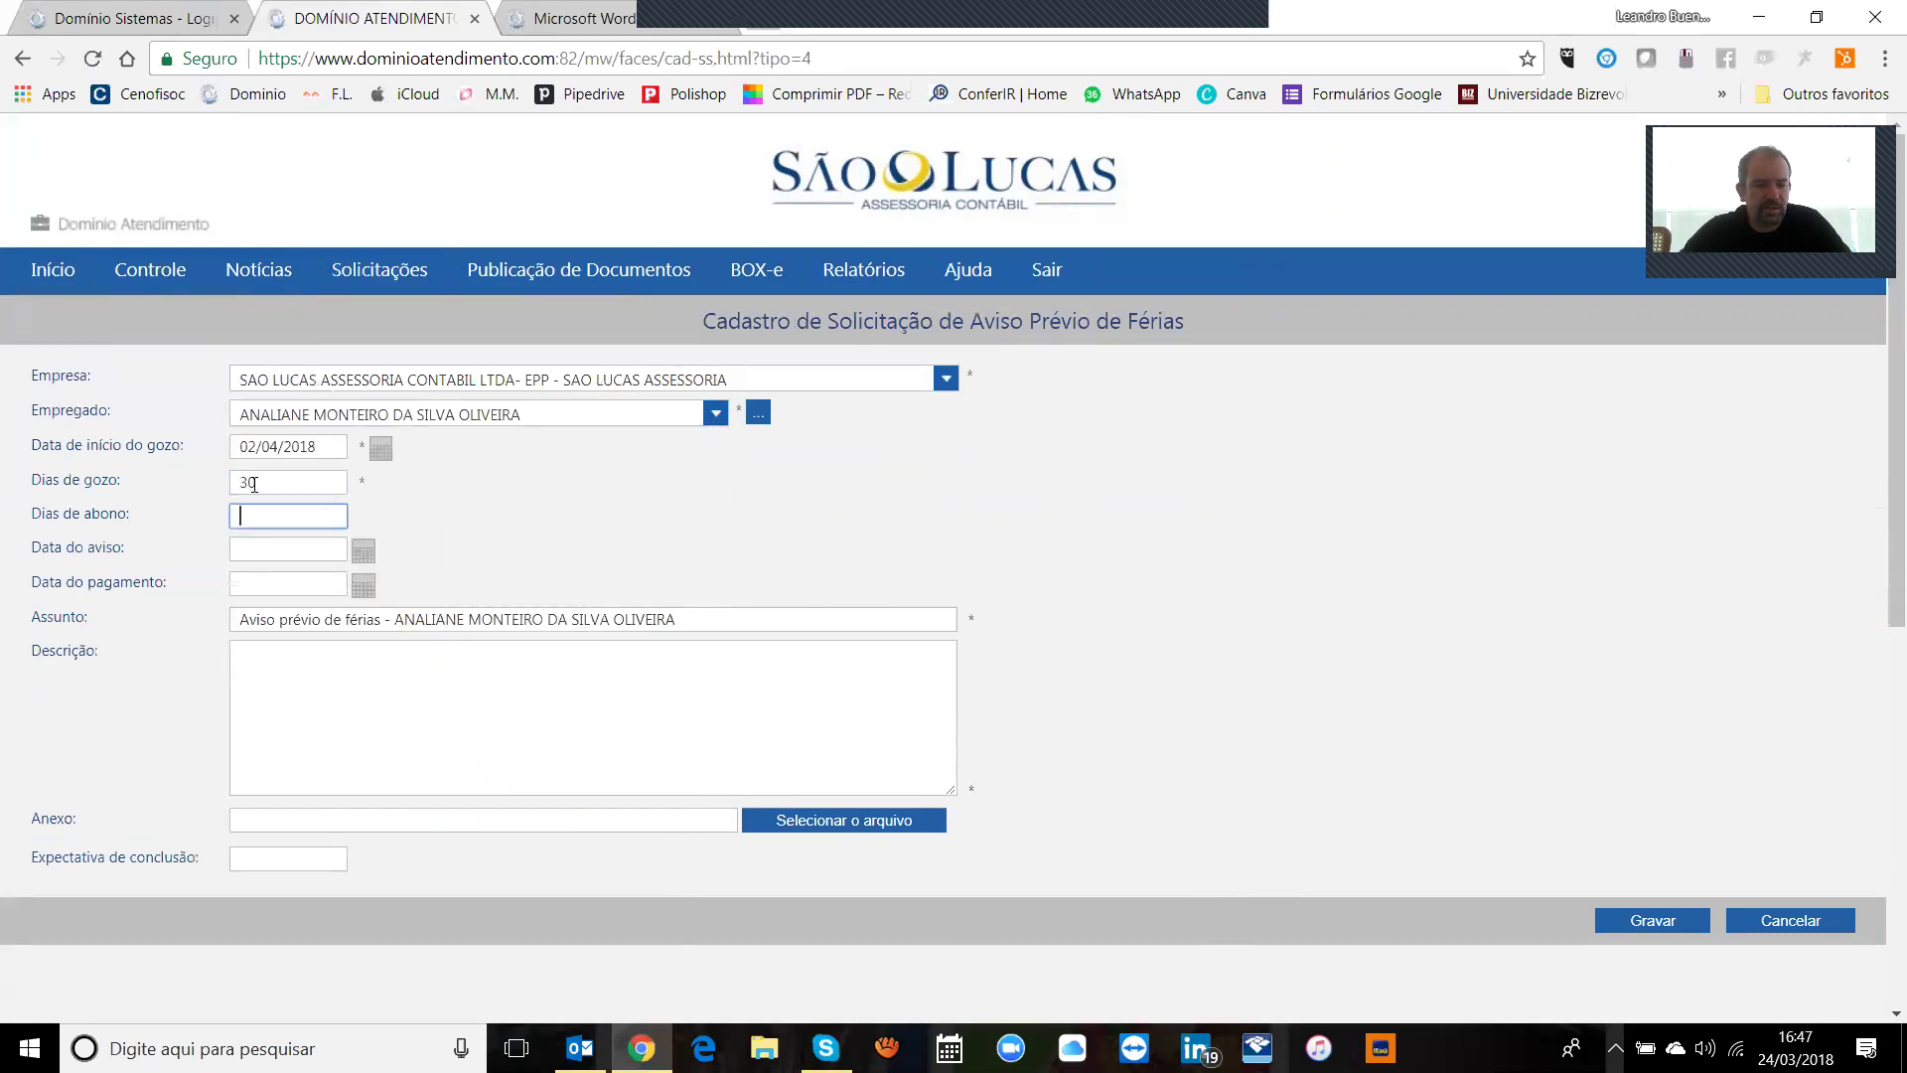
pyautogui.doubleClick(259, 484)
pyautogui.write('20')
pyautogui.press('Tab')
pyautogui.write('10')
pyautogui.press('Tab')
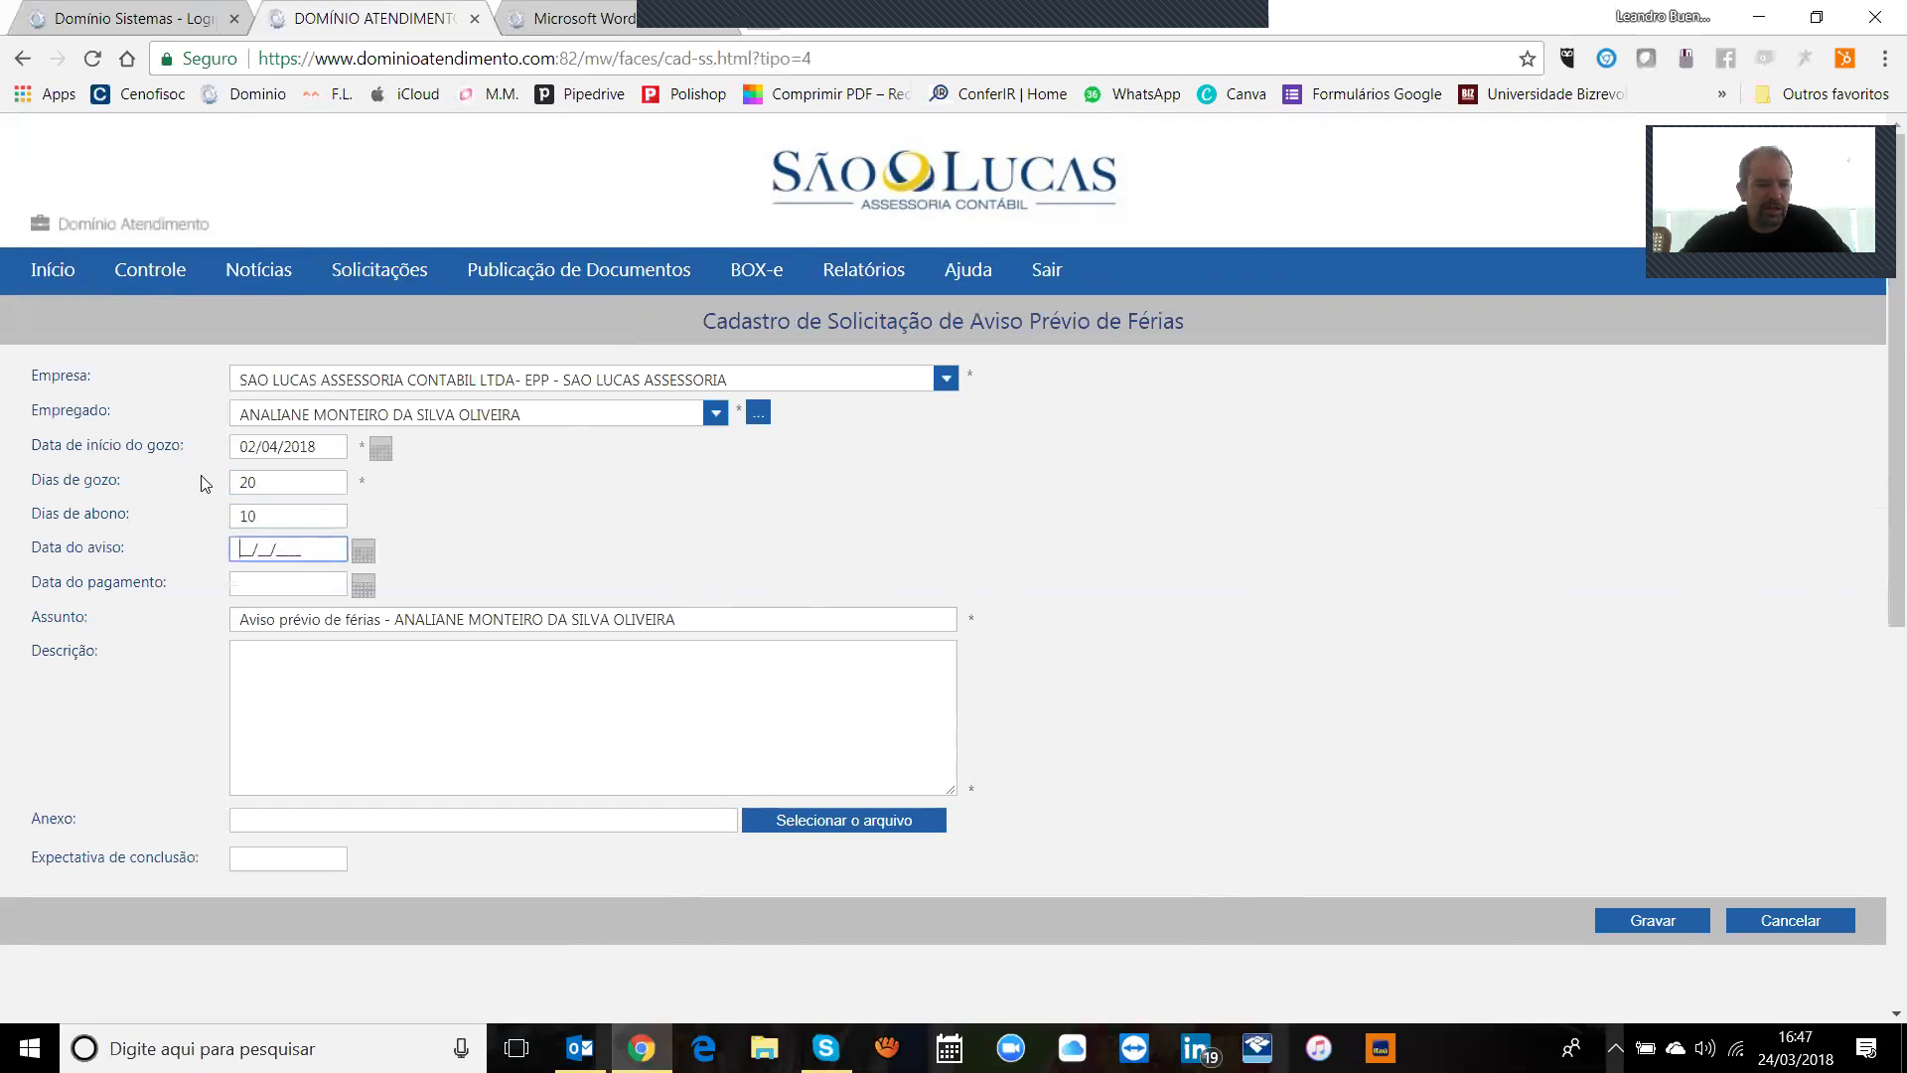
# Step: Set the notice date to 01/03/2018 and the payment date to 30/03/2018
pyautogui.click(364, 553)
pyautogui.click(257, 580)
pyautogui.click(416, 579)
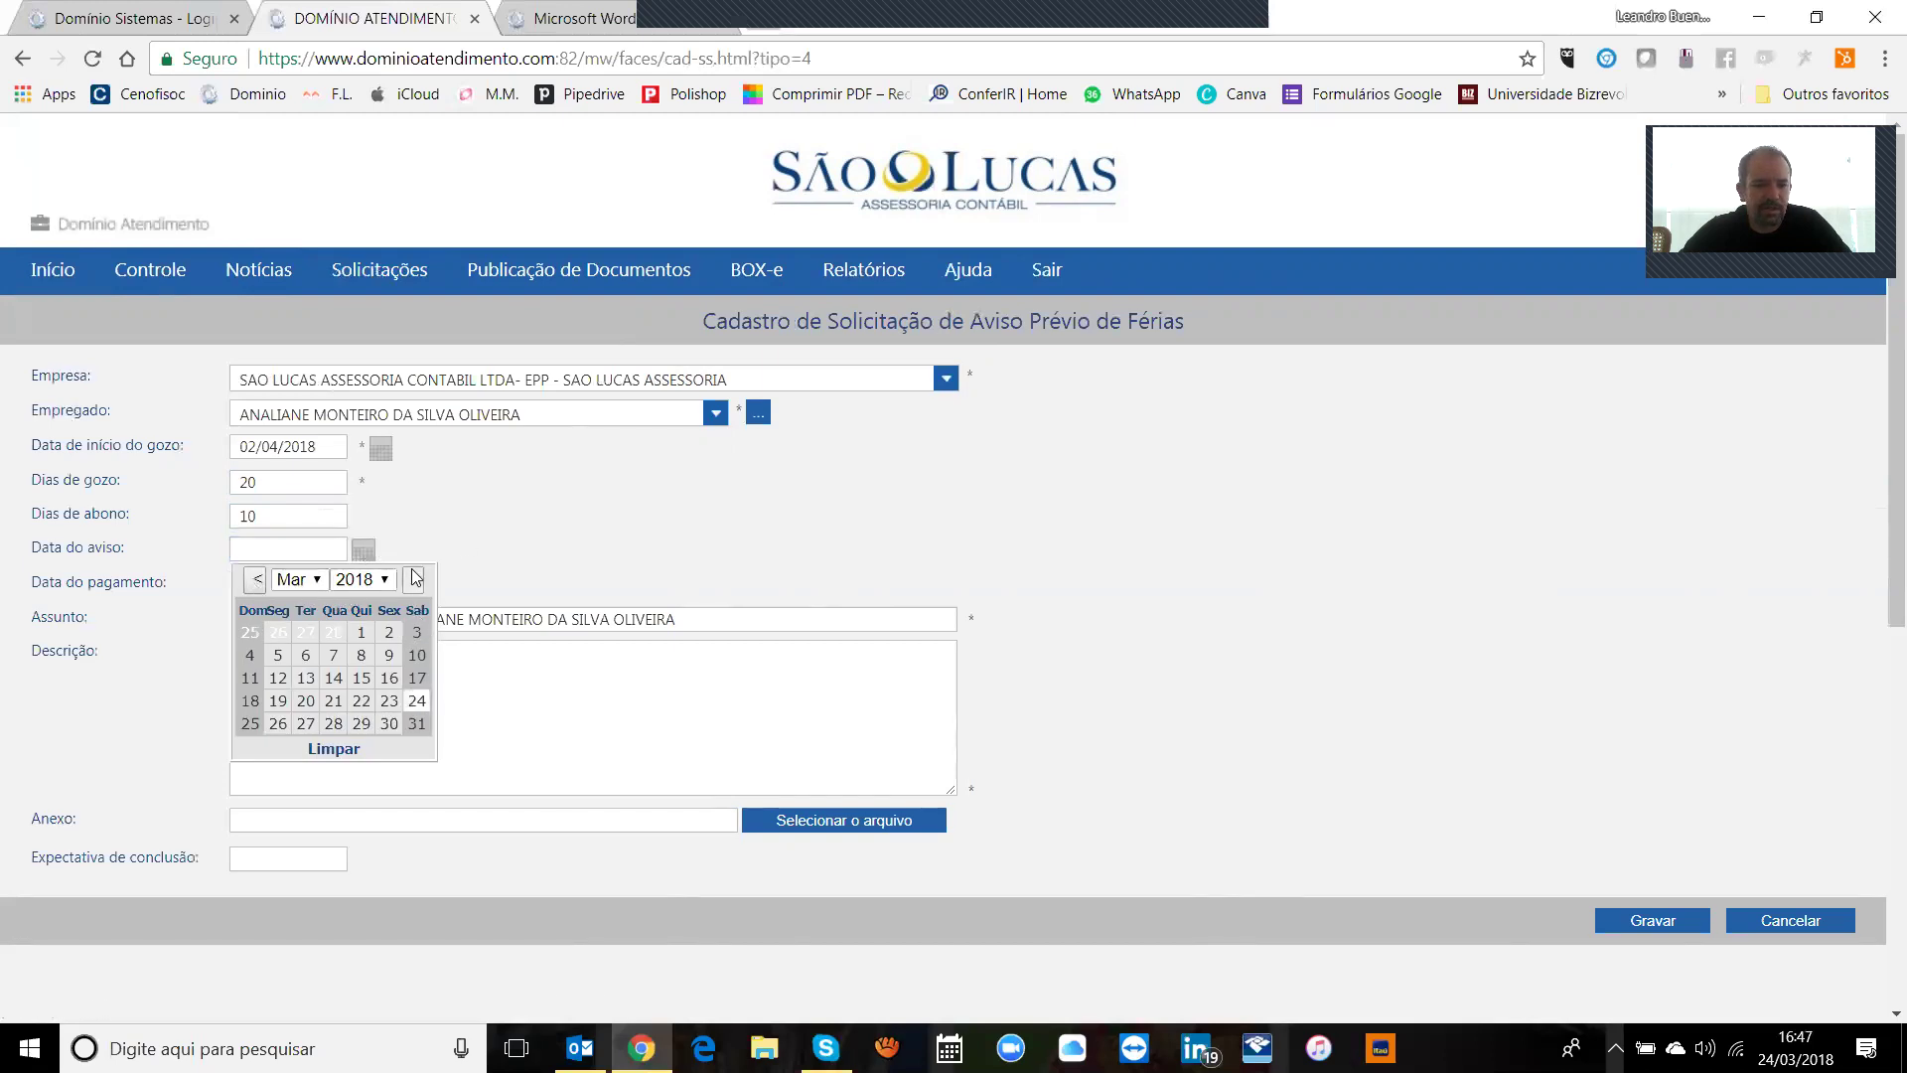
pyautogui.click(364, 634)
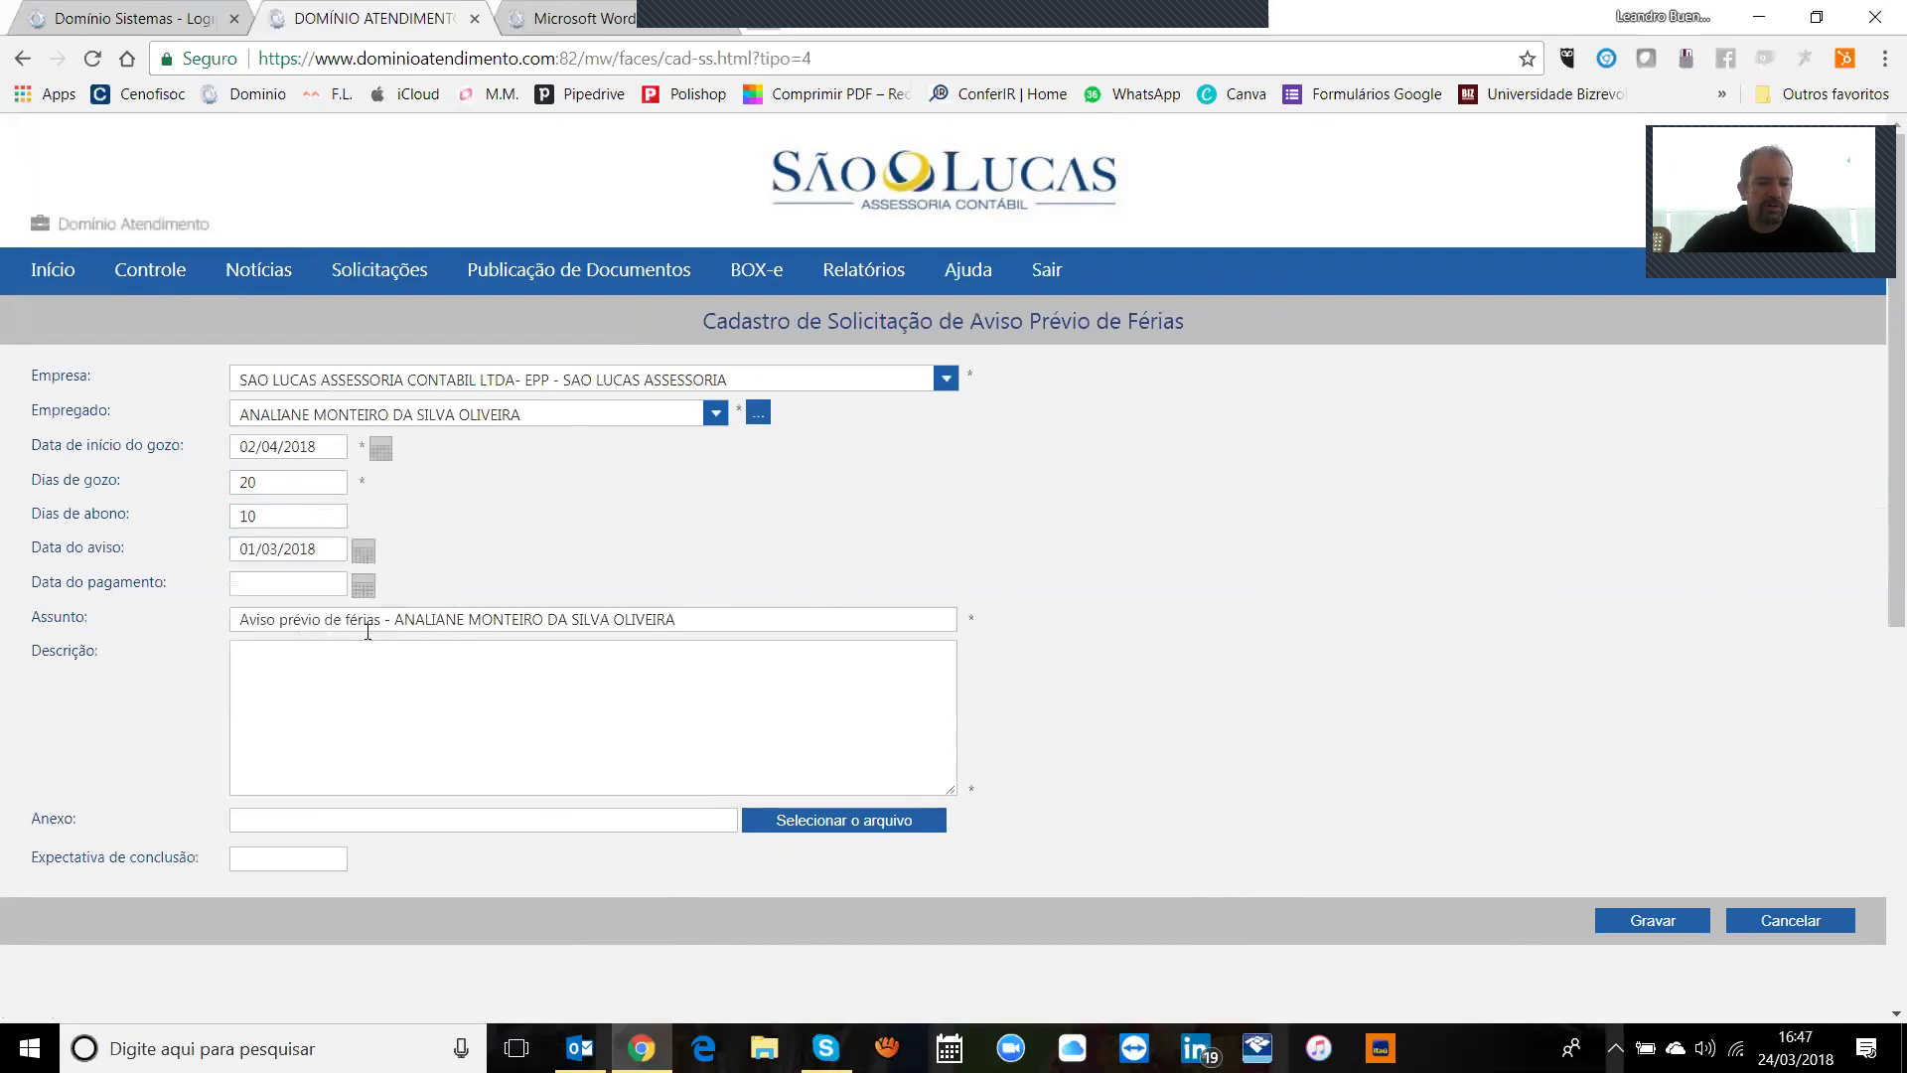
pyautogui.click(362, 587)
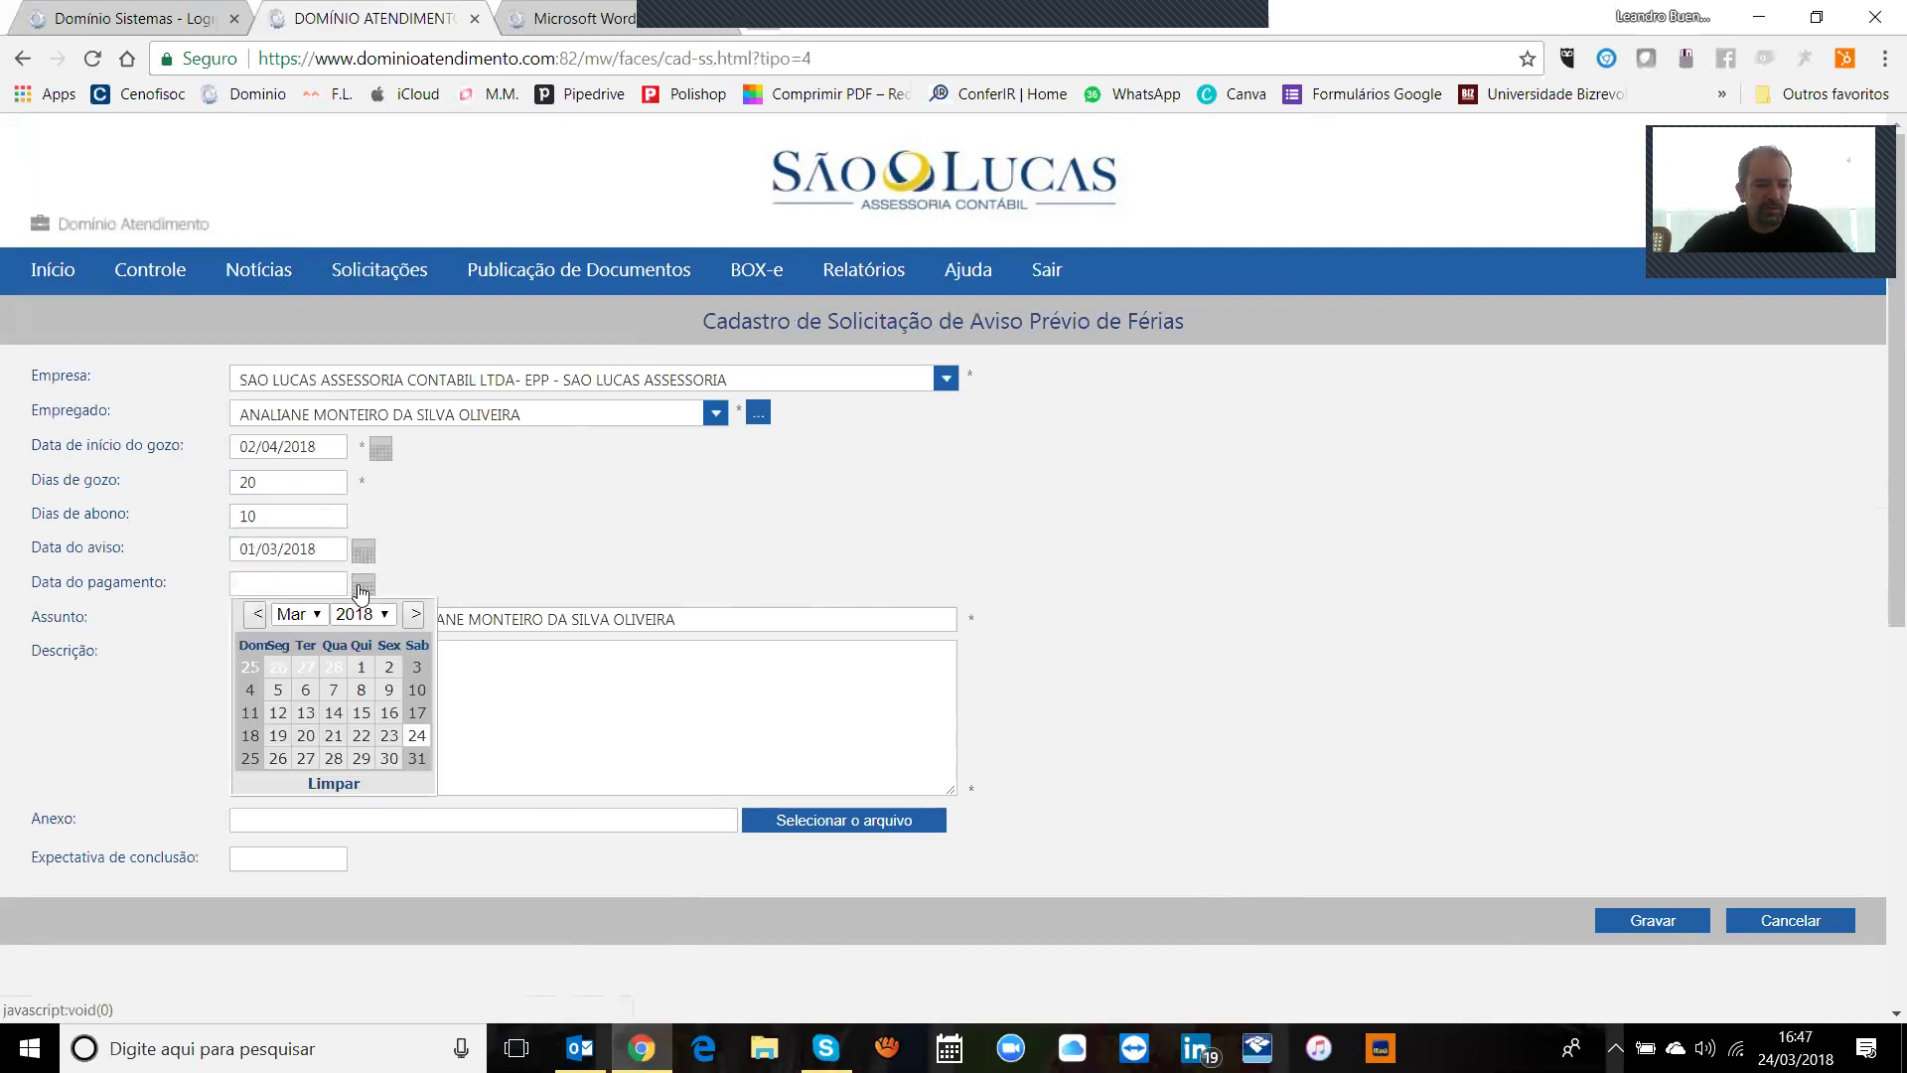
pyautogui.click(416, 616)
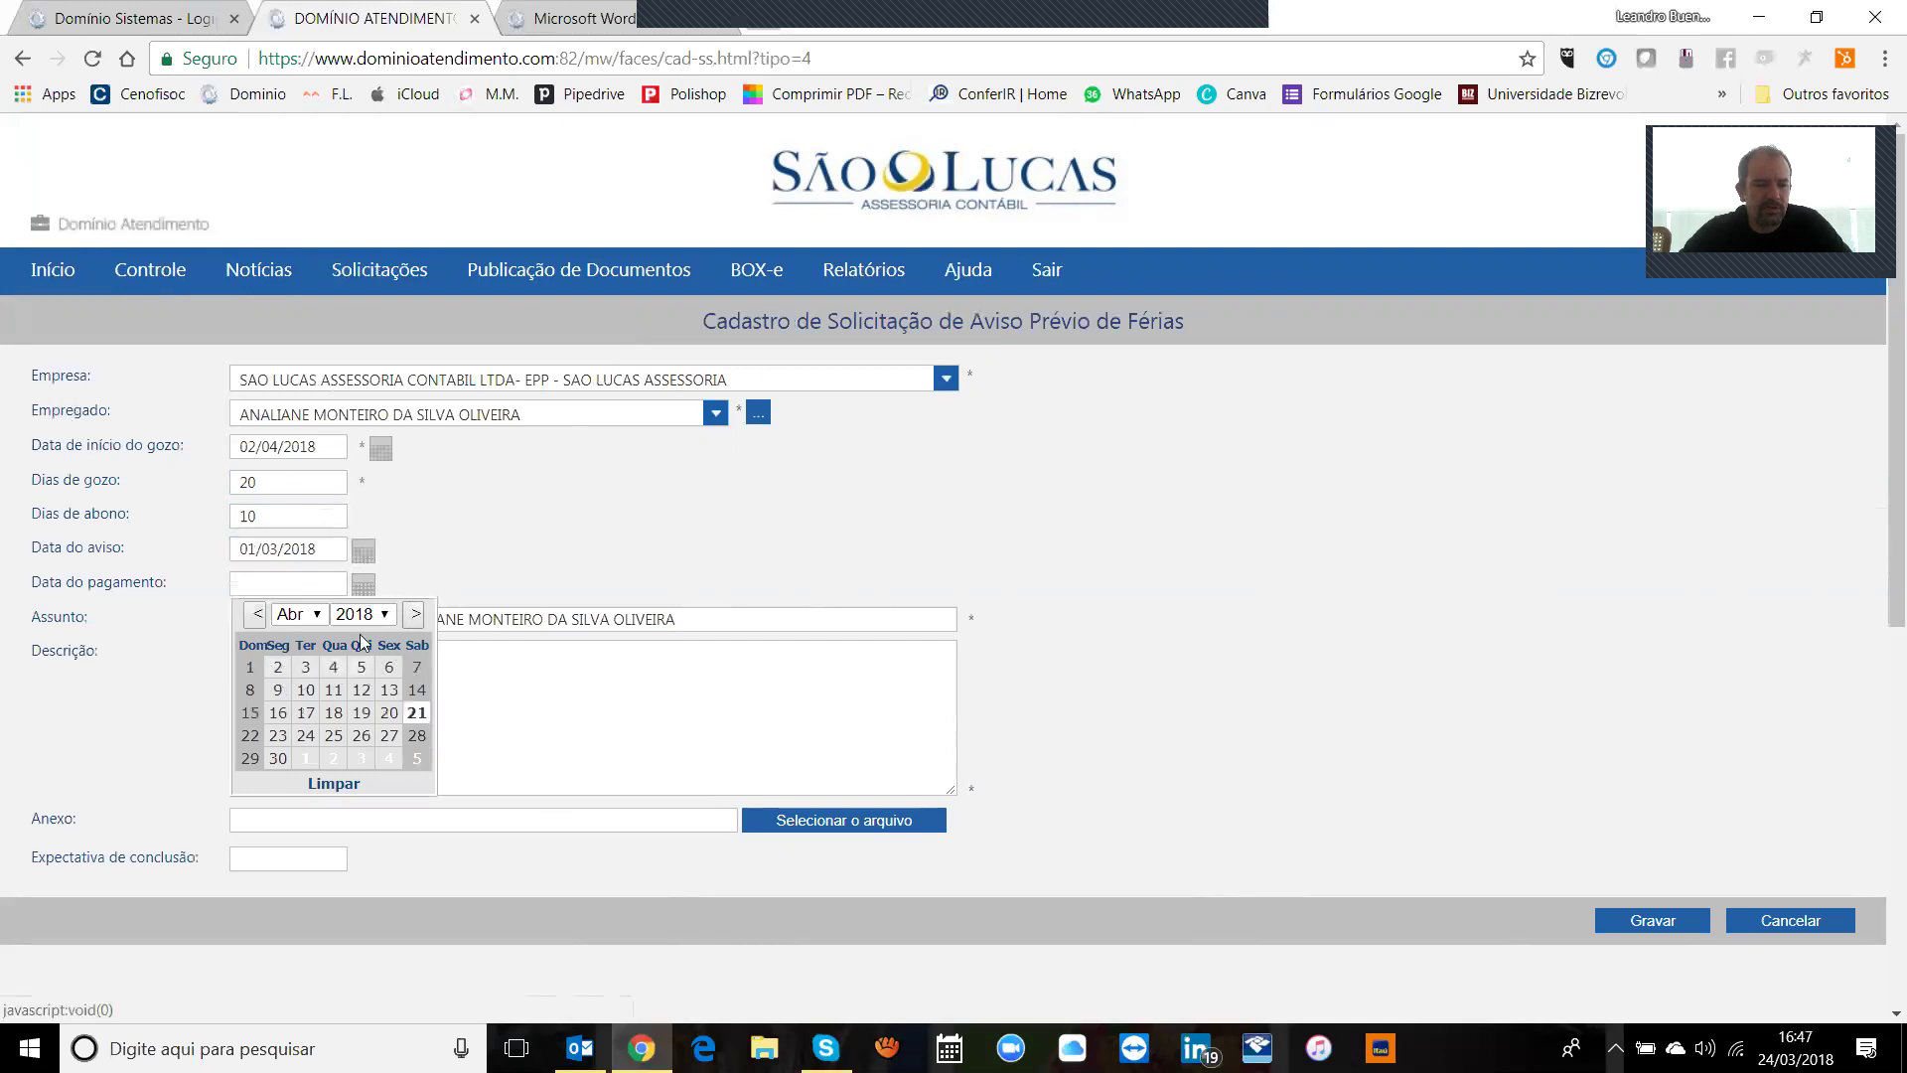
pyautogui.press('pageup')
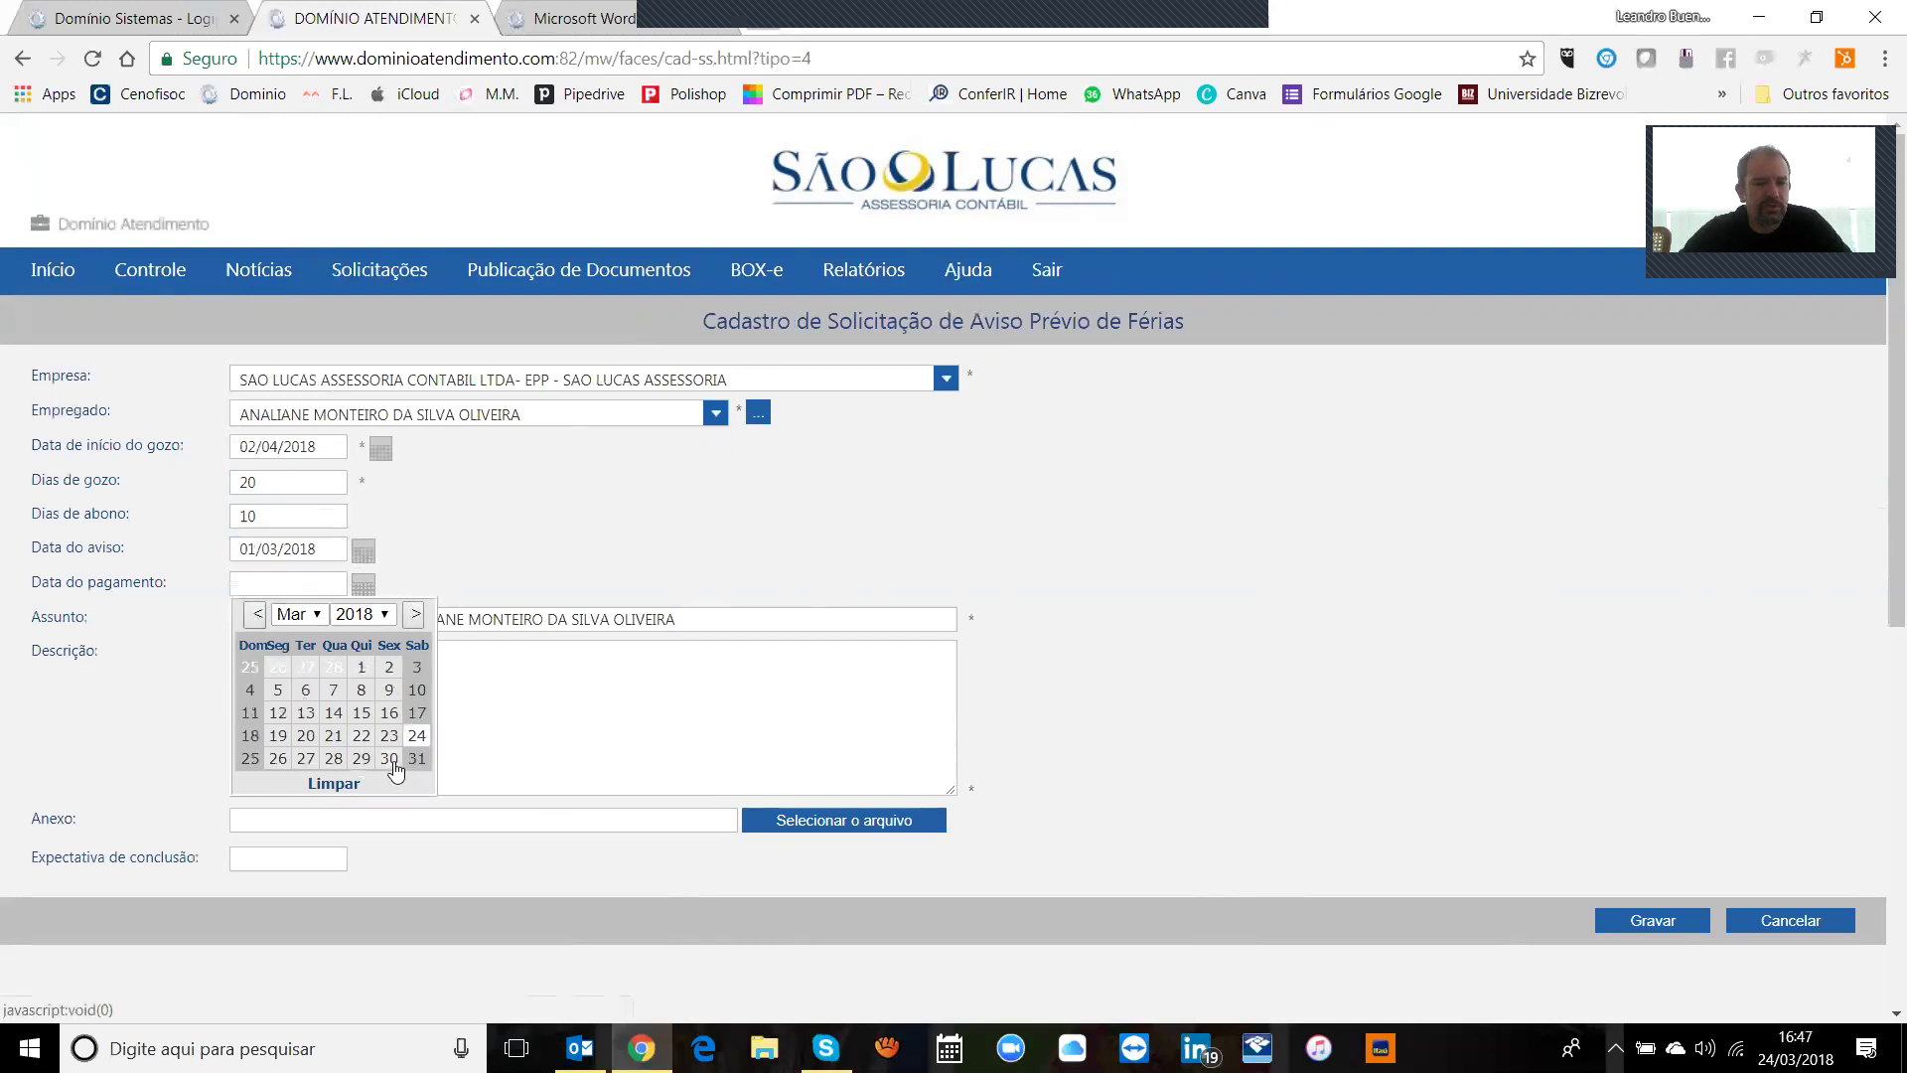
pyautogui.click(394, 761)
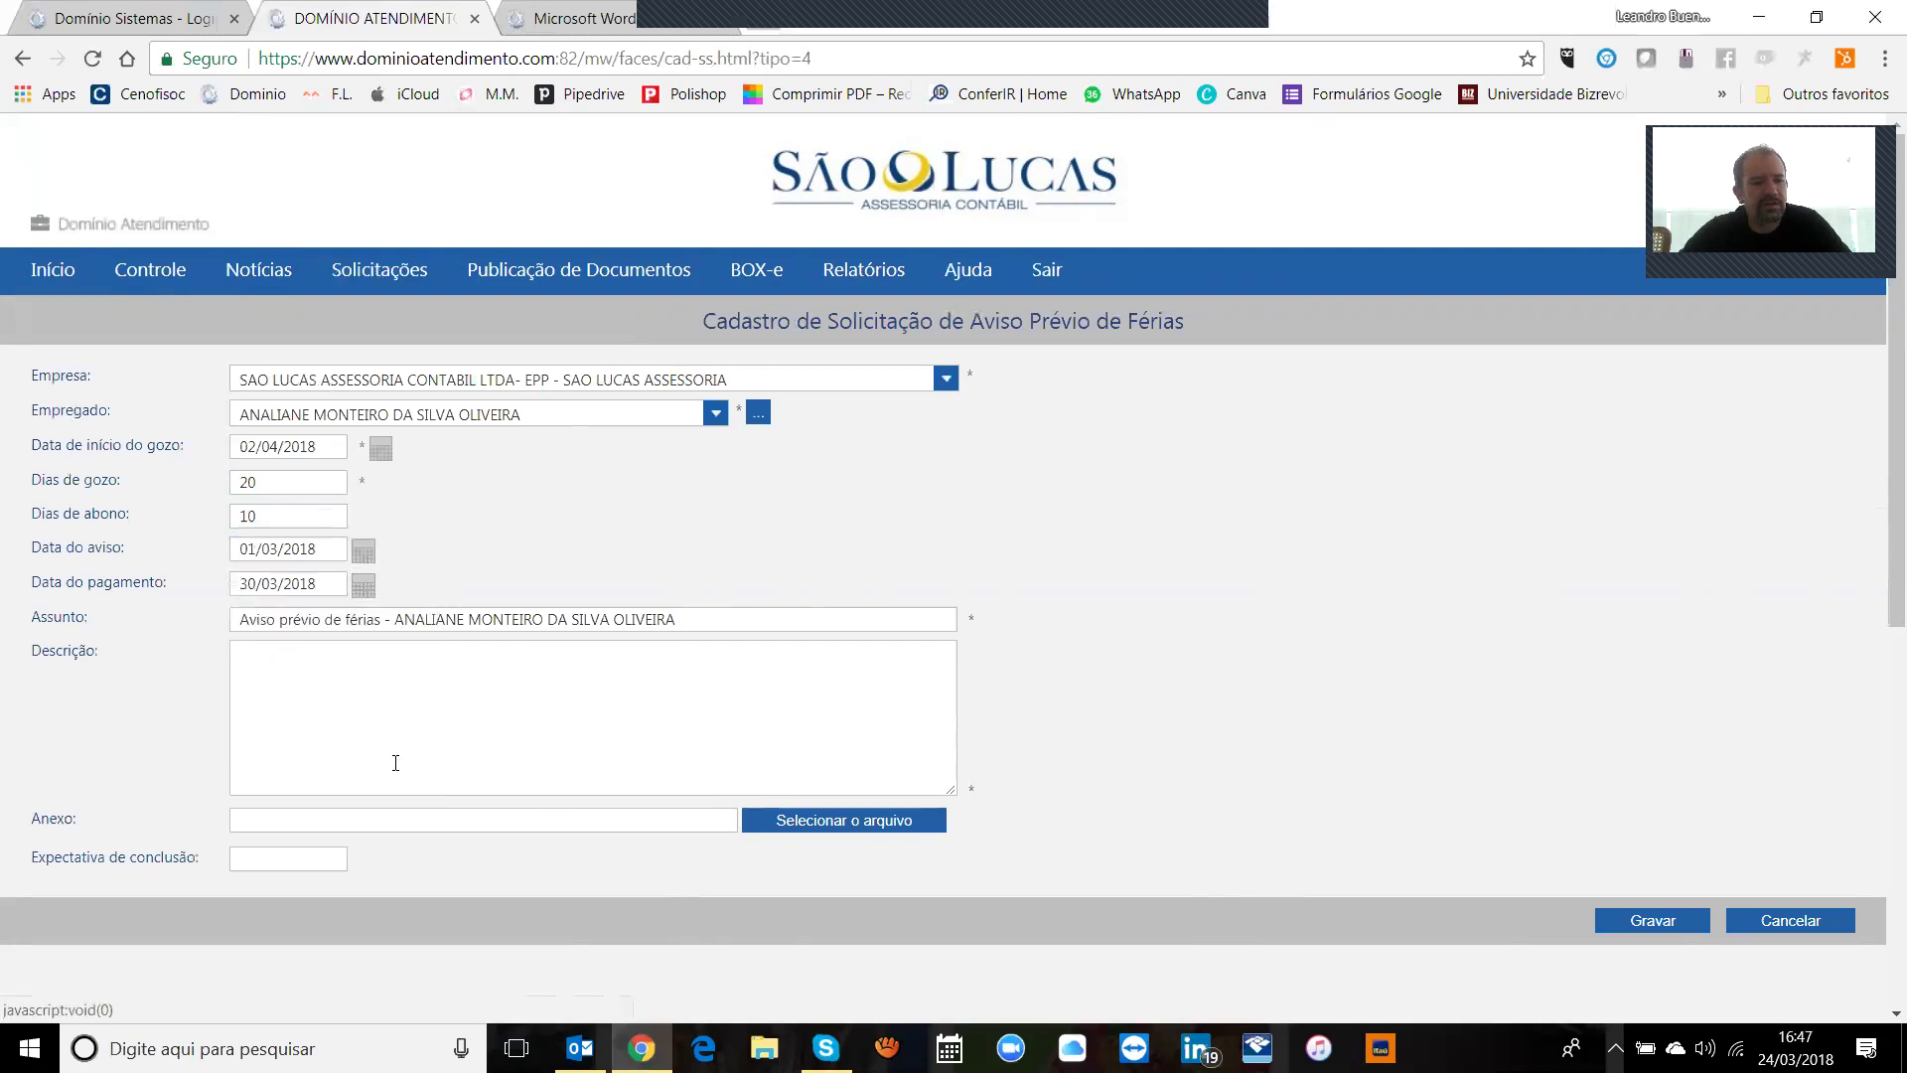
# Step: Add a forwarding description, set expected completion 25/03/2018, and save the request
pyautogui.click(508, 663)
pyautogui.write('favor')
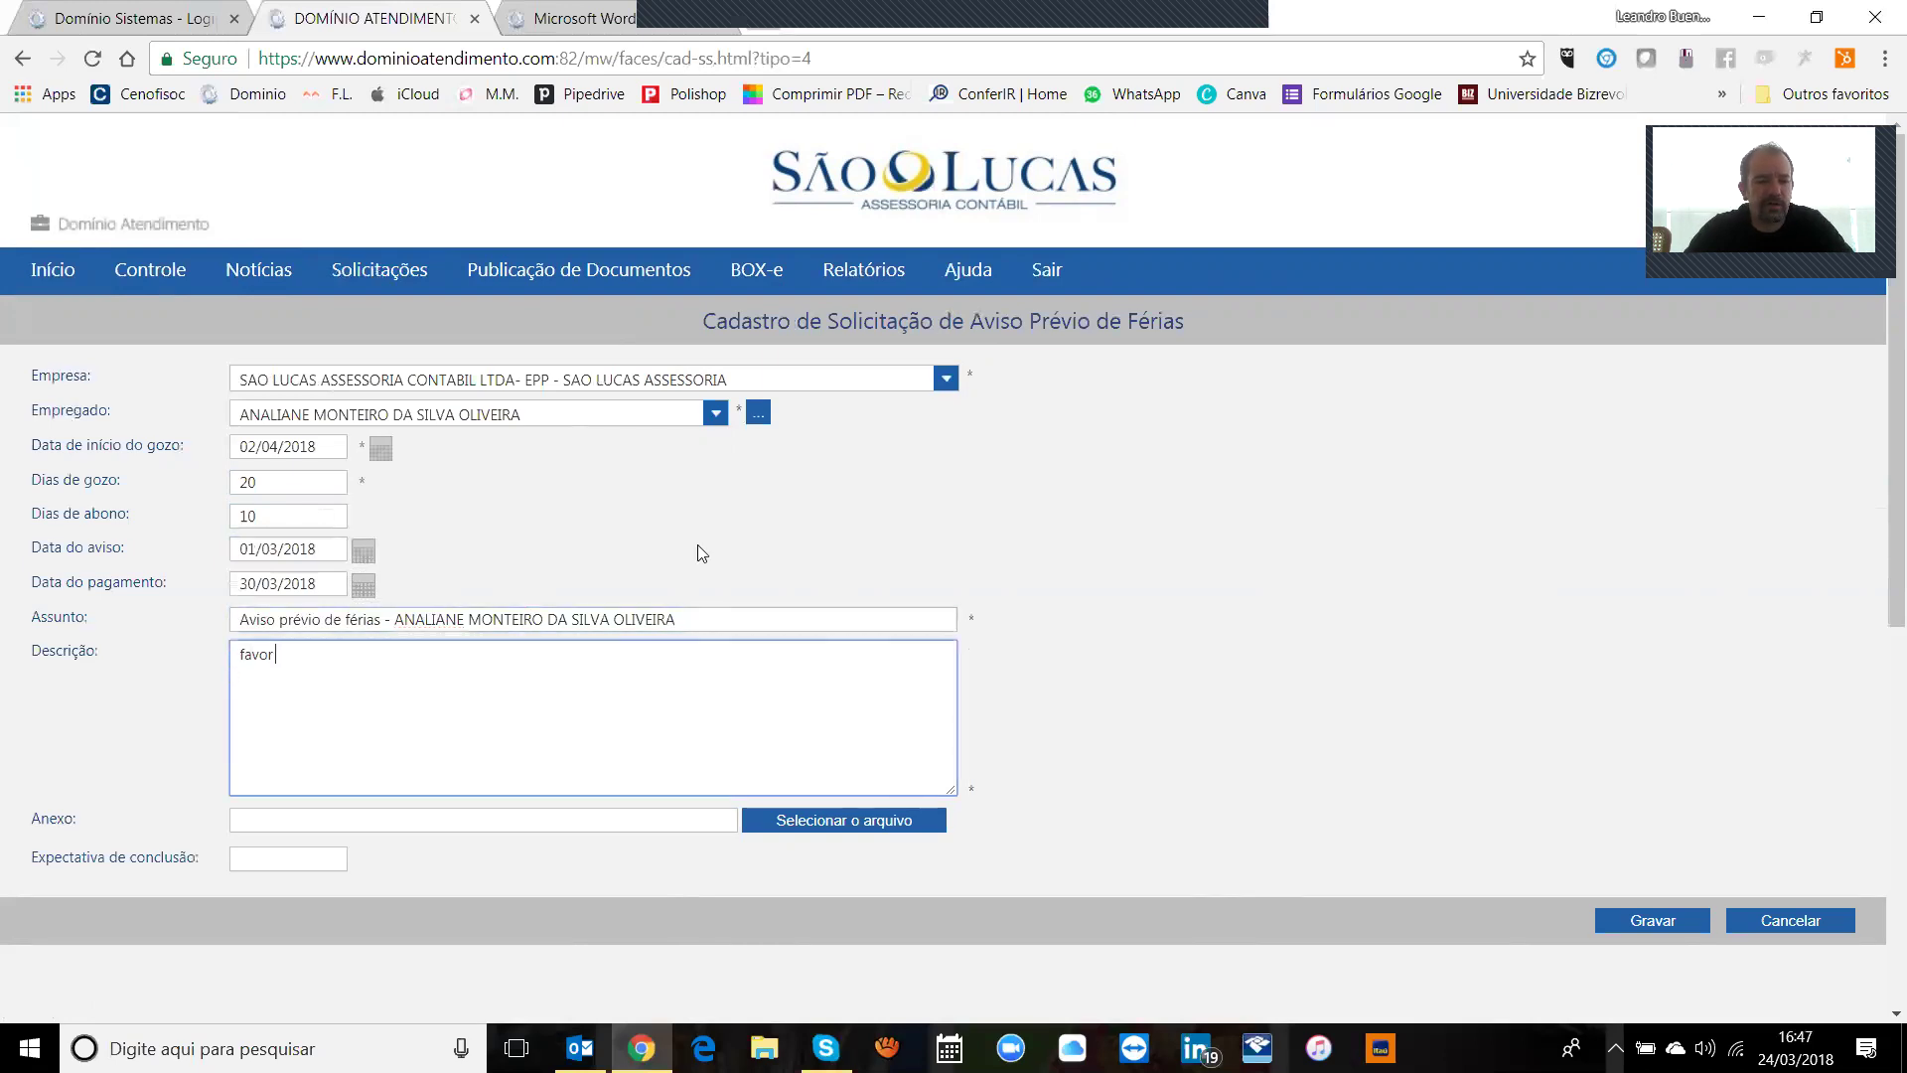
pyautogui.write(' encaminahr ferias da analiane')
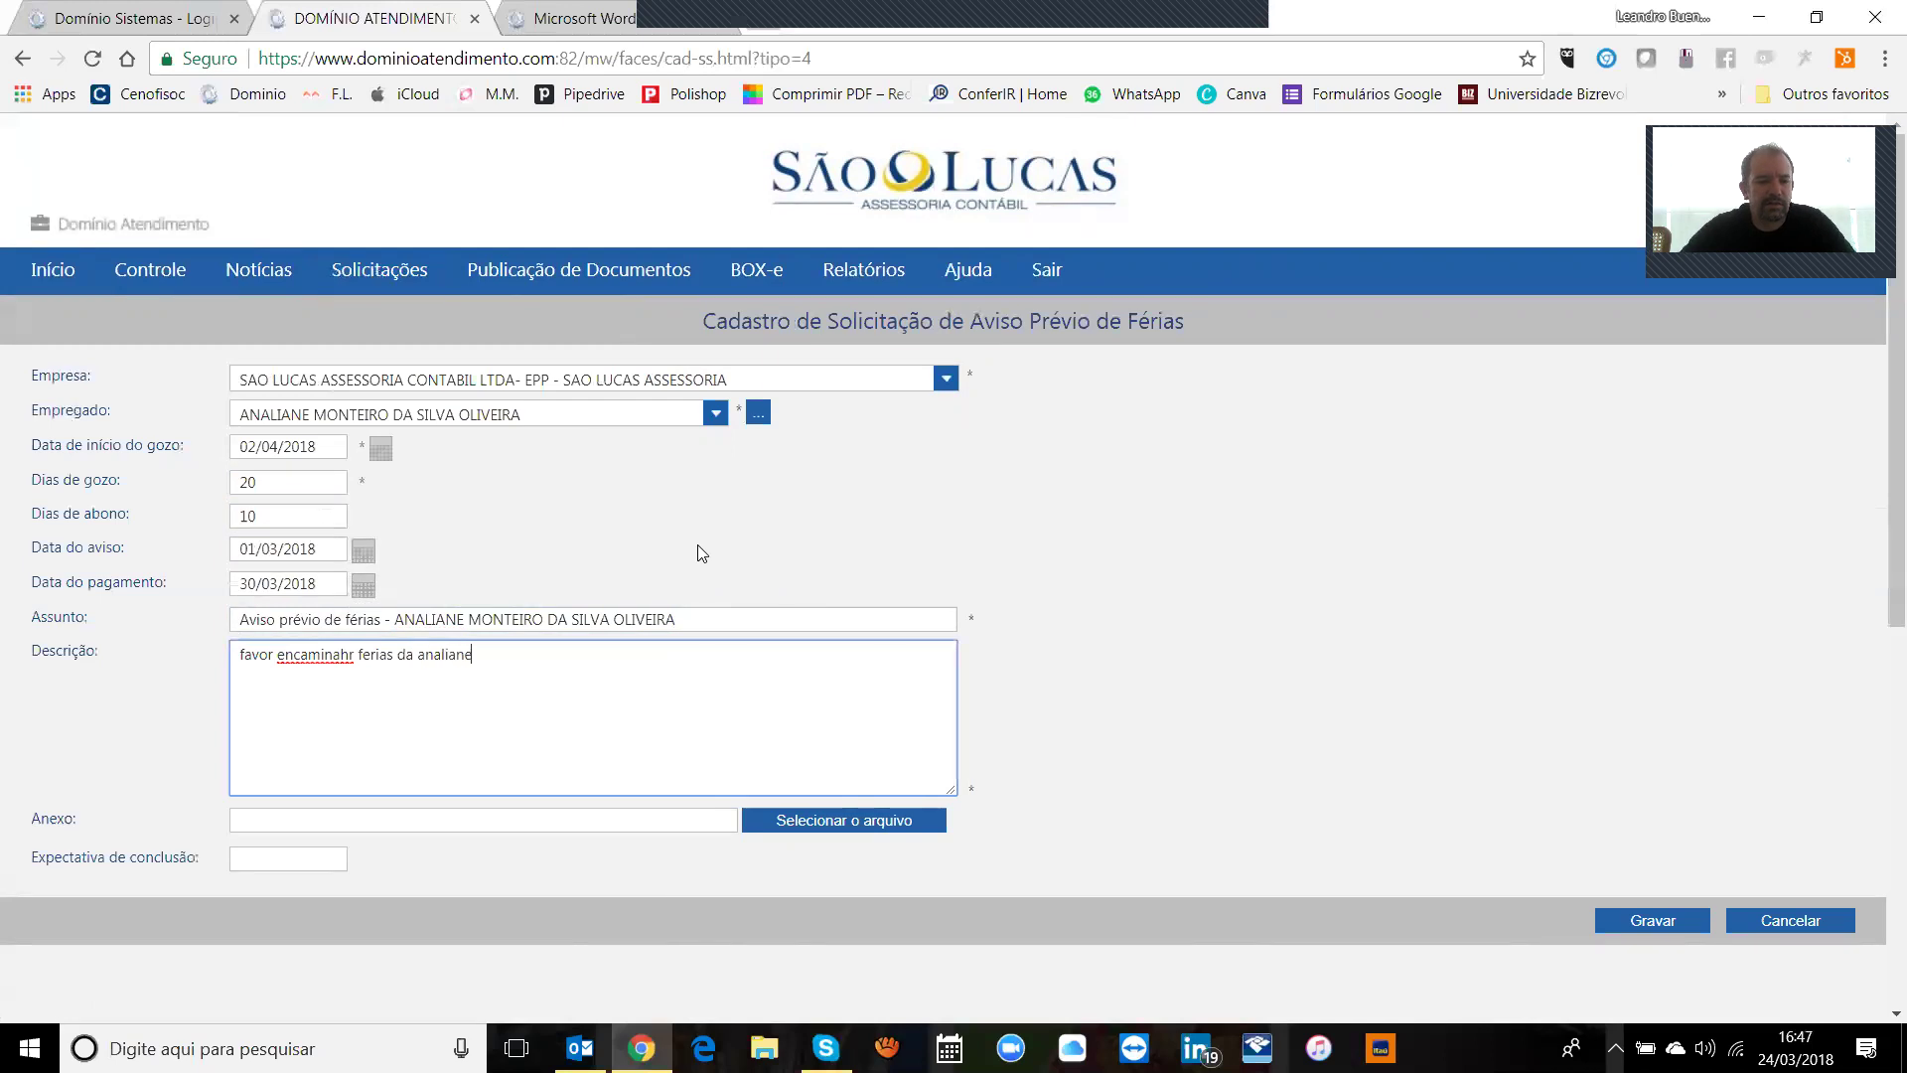
pyautogui.click(563, 828)
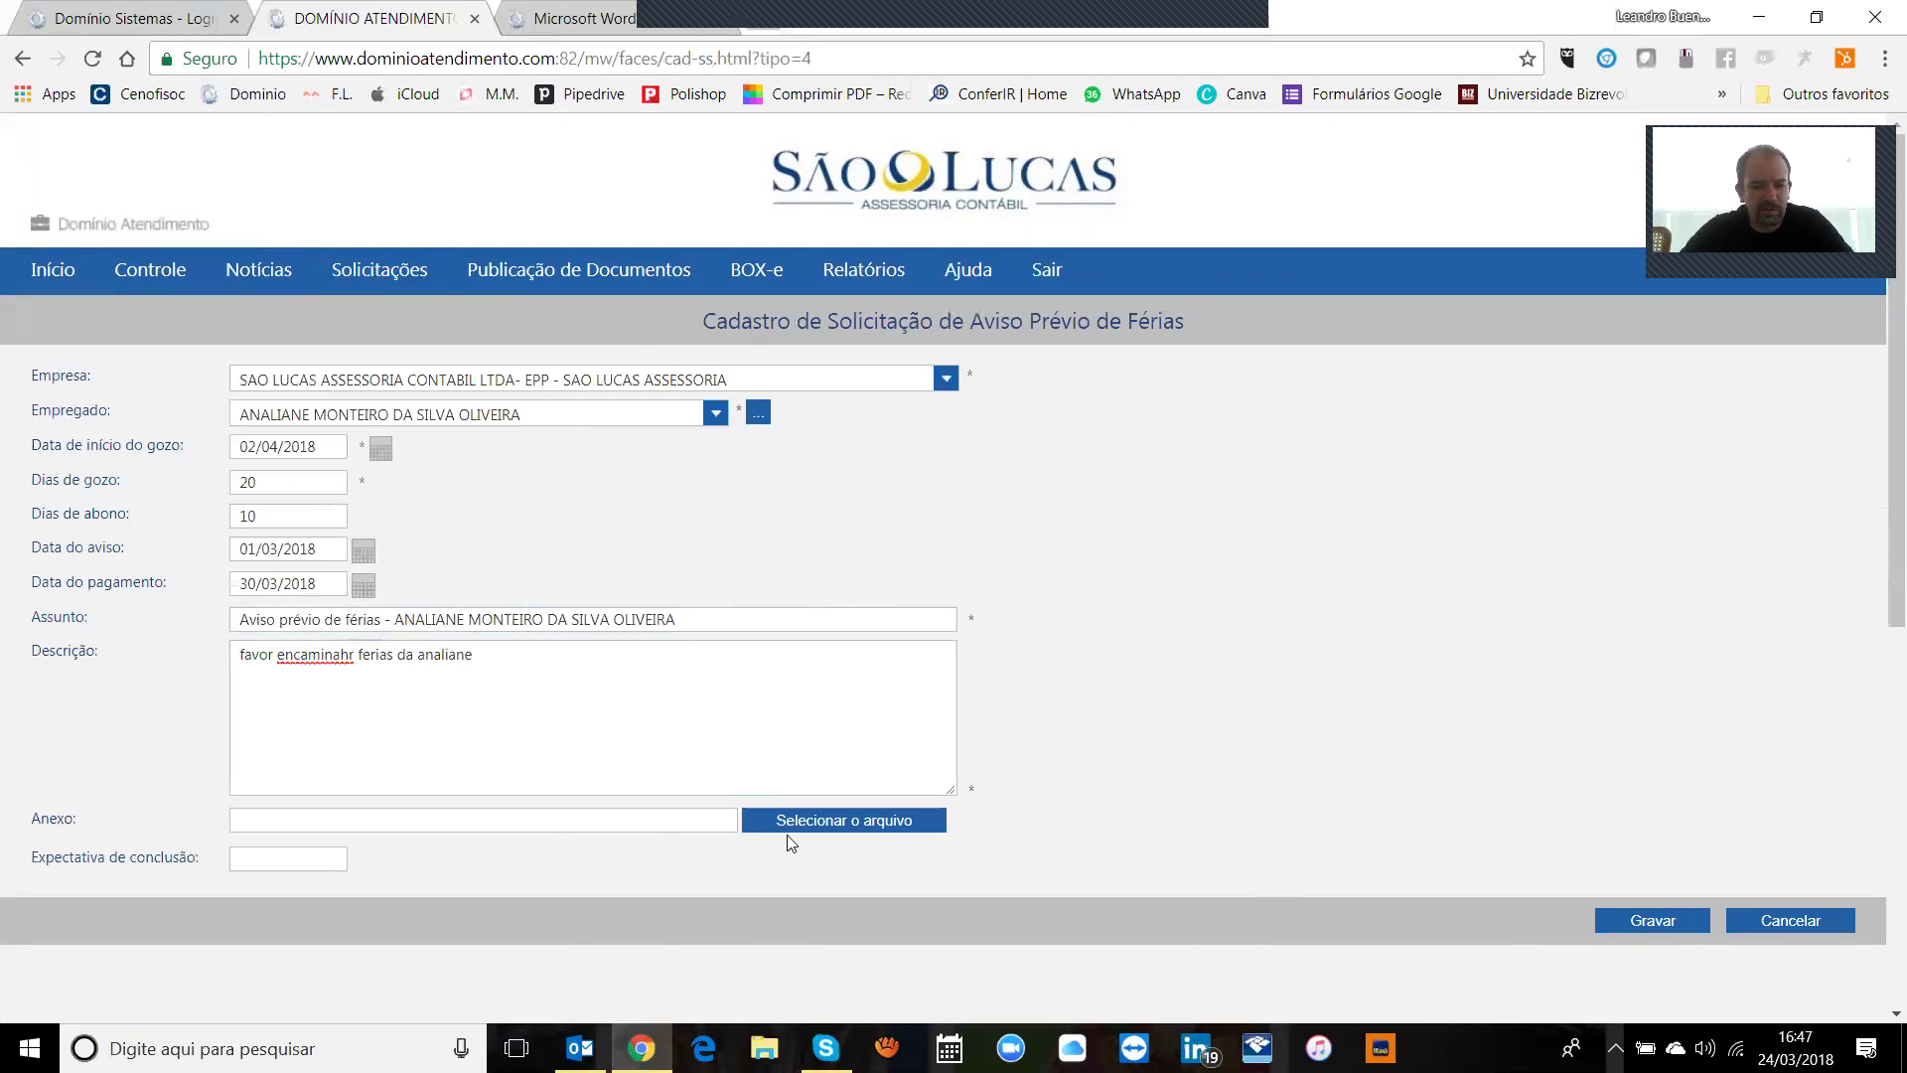
pyautogui.click(299, 865)
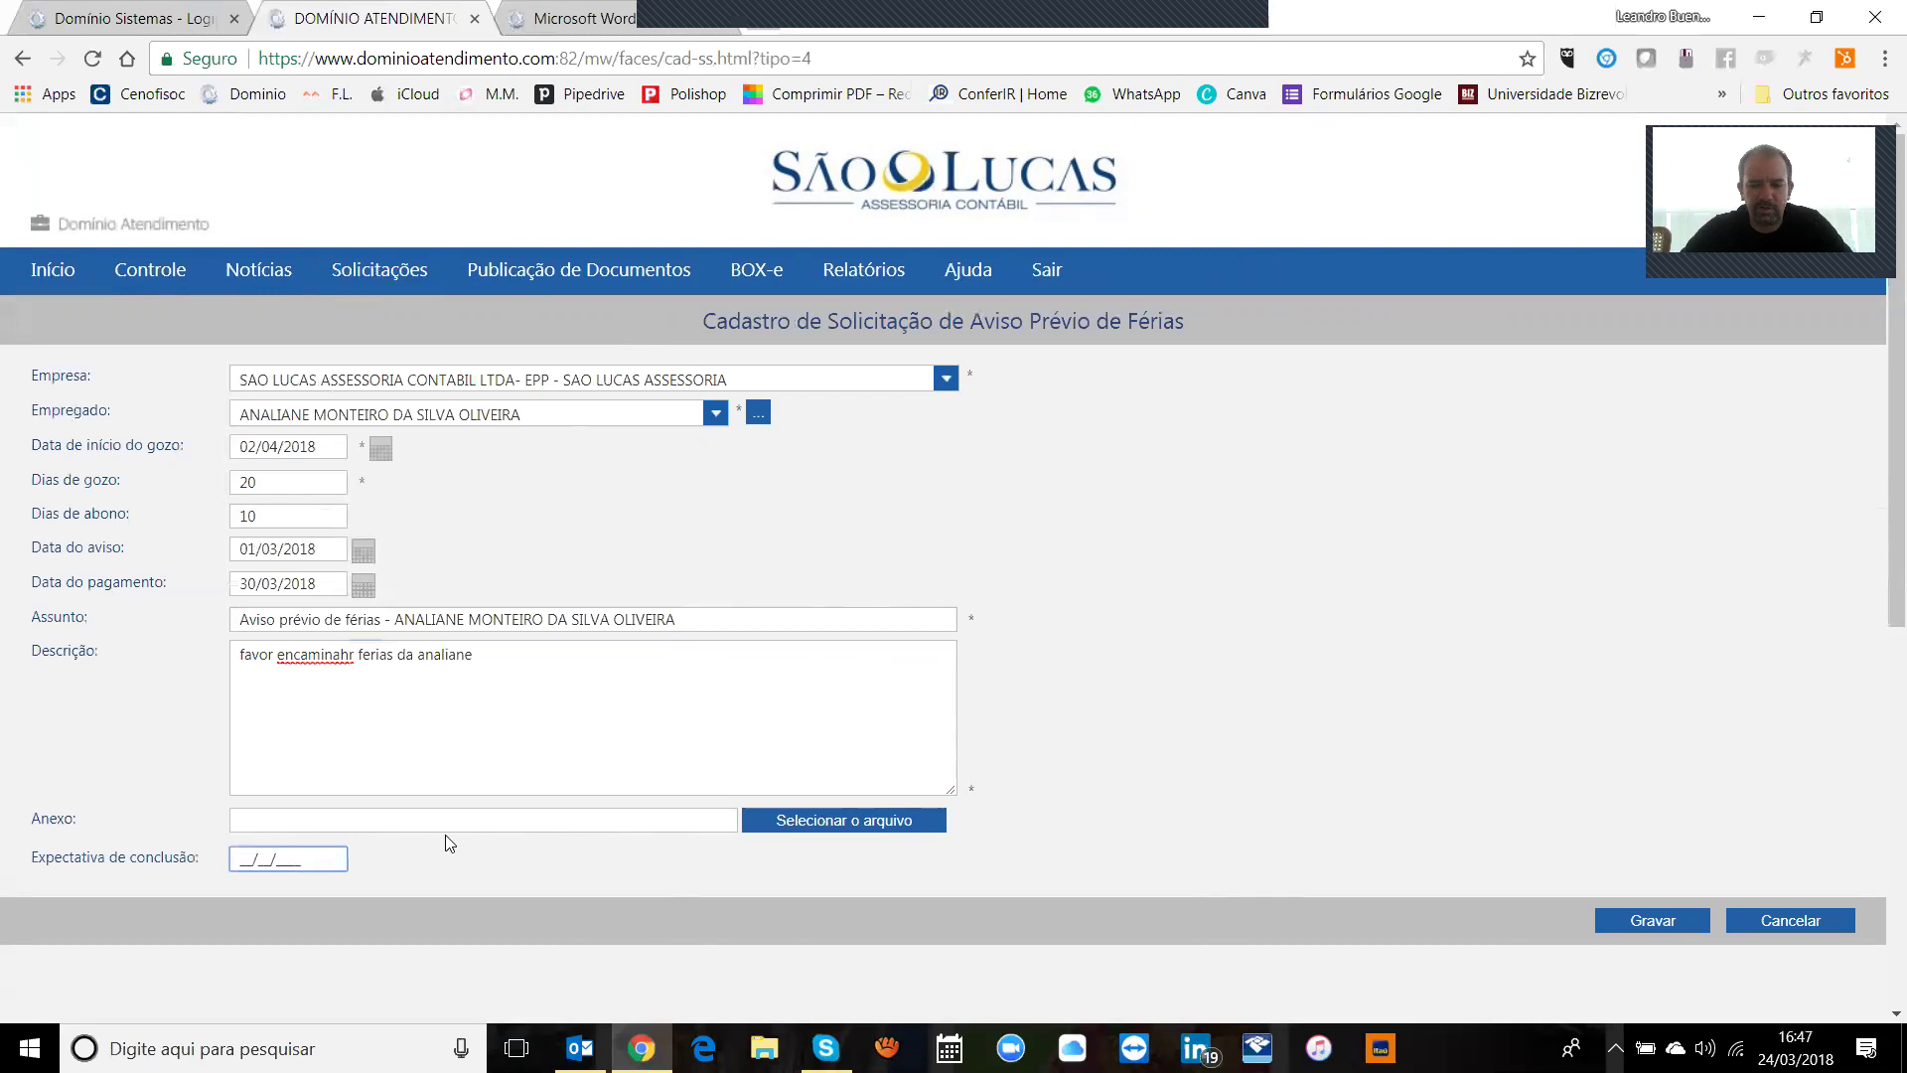
pyautogui.write('2')
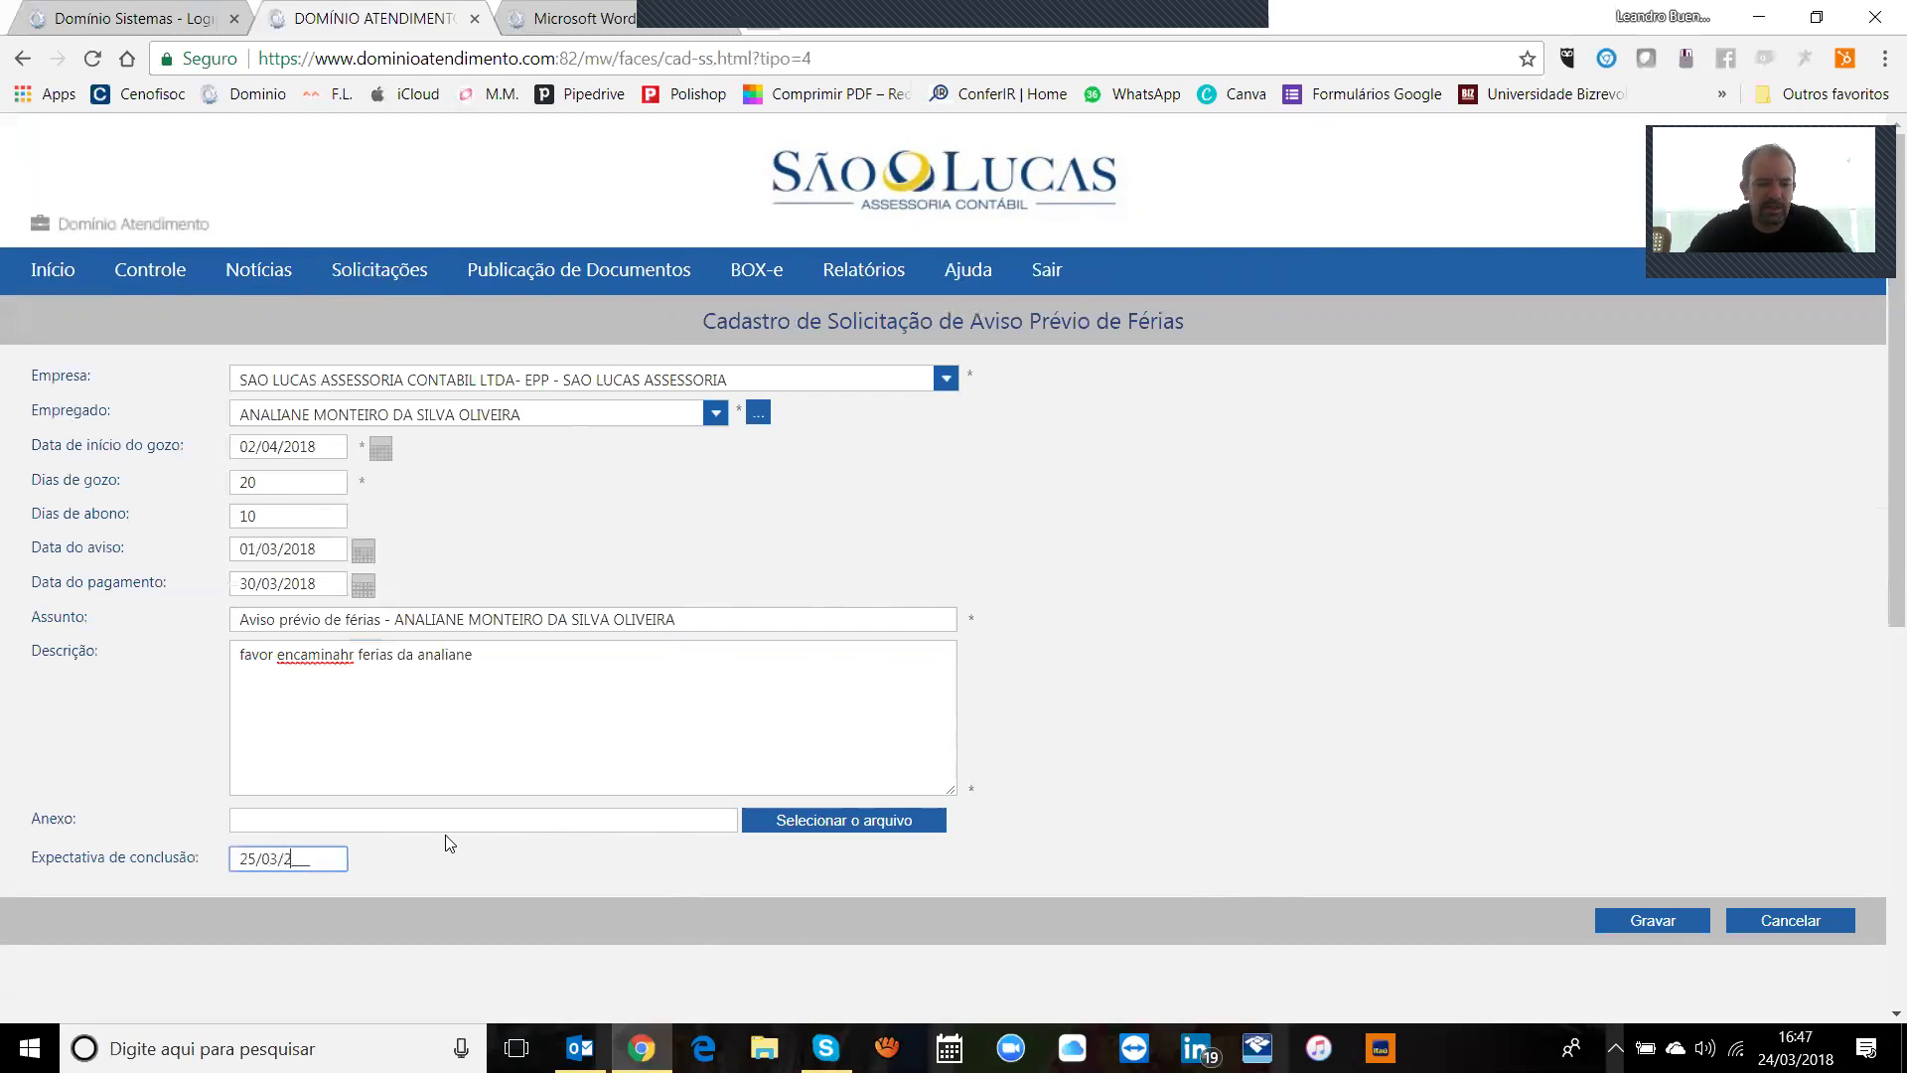
pyautogui.write('5032017')
pyautogui.press('BackSpace')
pyautogui.write('8')
pyautogui.click(449, 842)
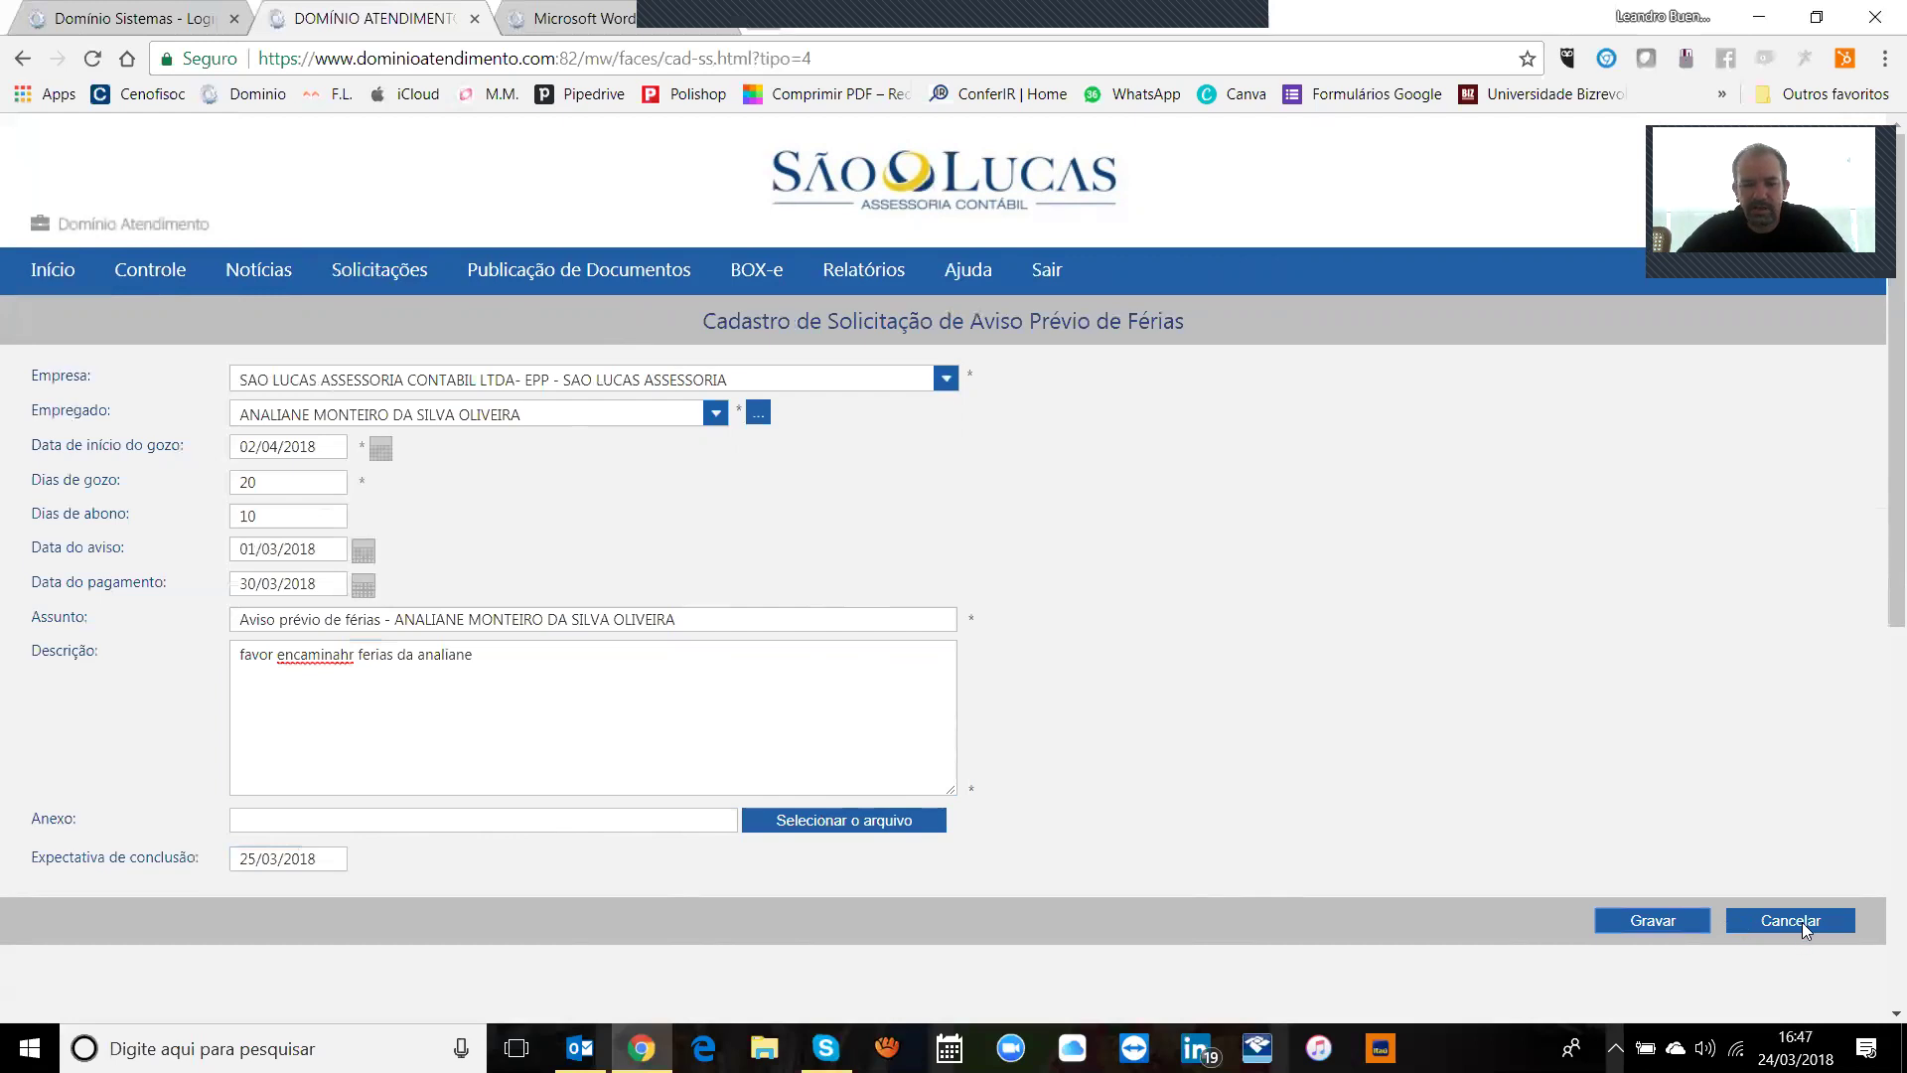
pyautogui.click(1653, 921)
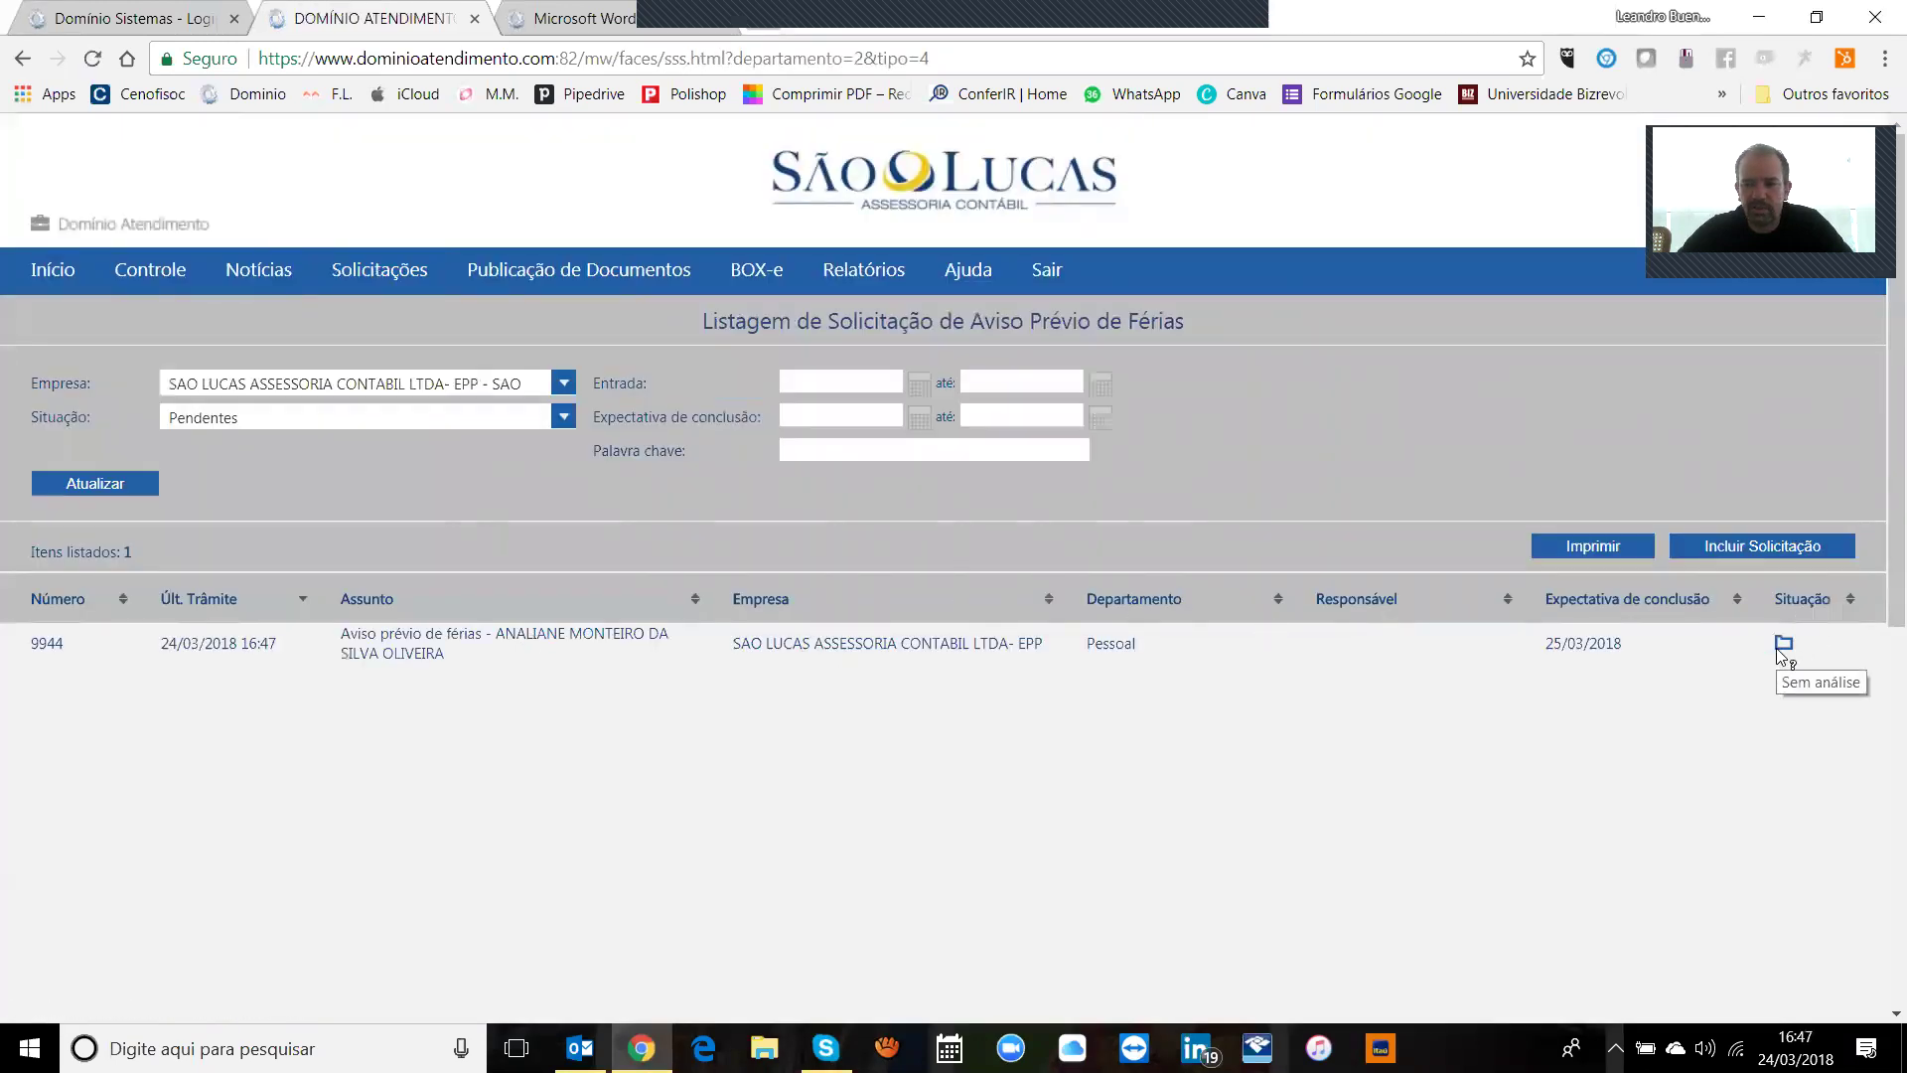
# Step: Open the saved vacation notice's SS detail page, showing status Sem análise and payment 30/03/2018
pyautogui.click(579, 645)
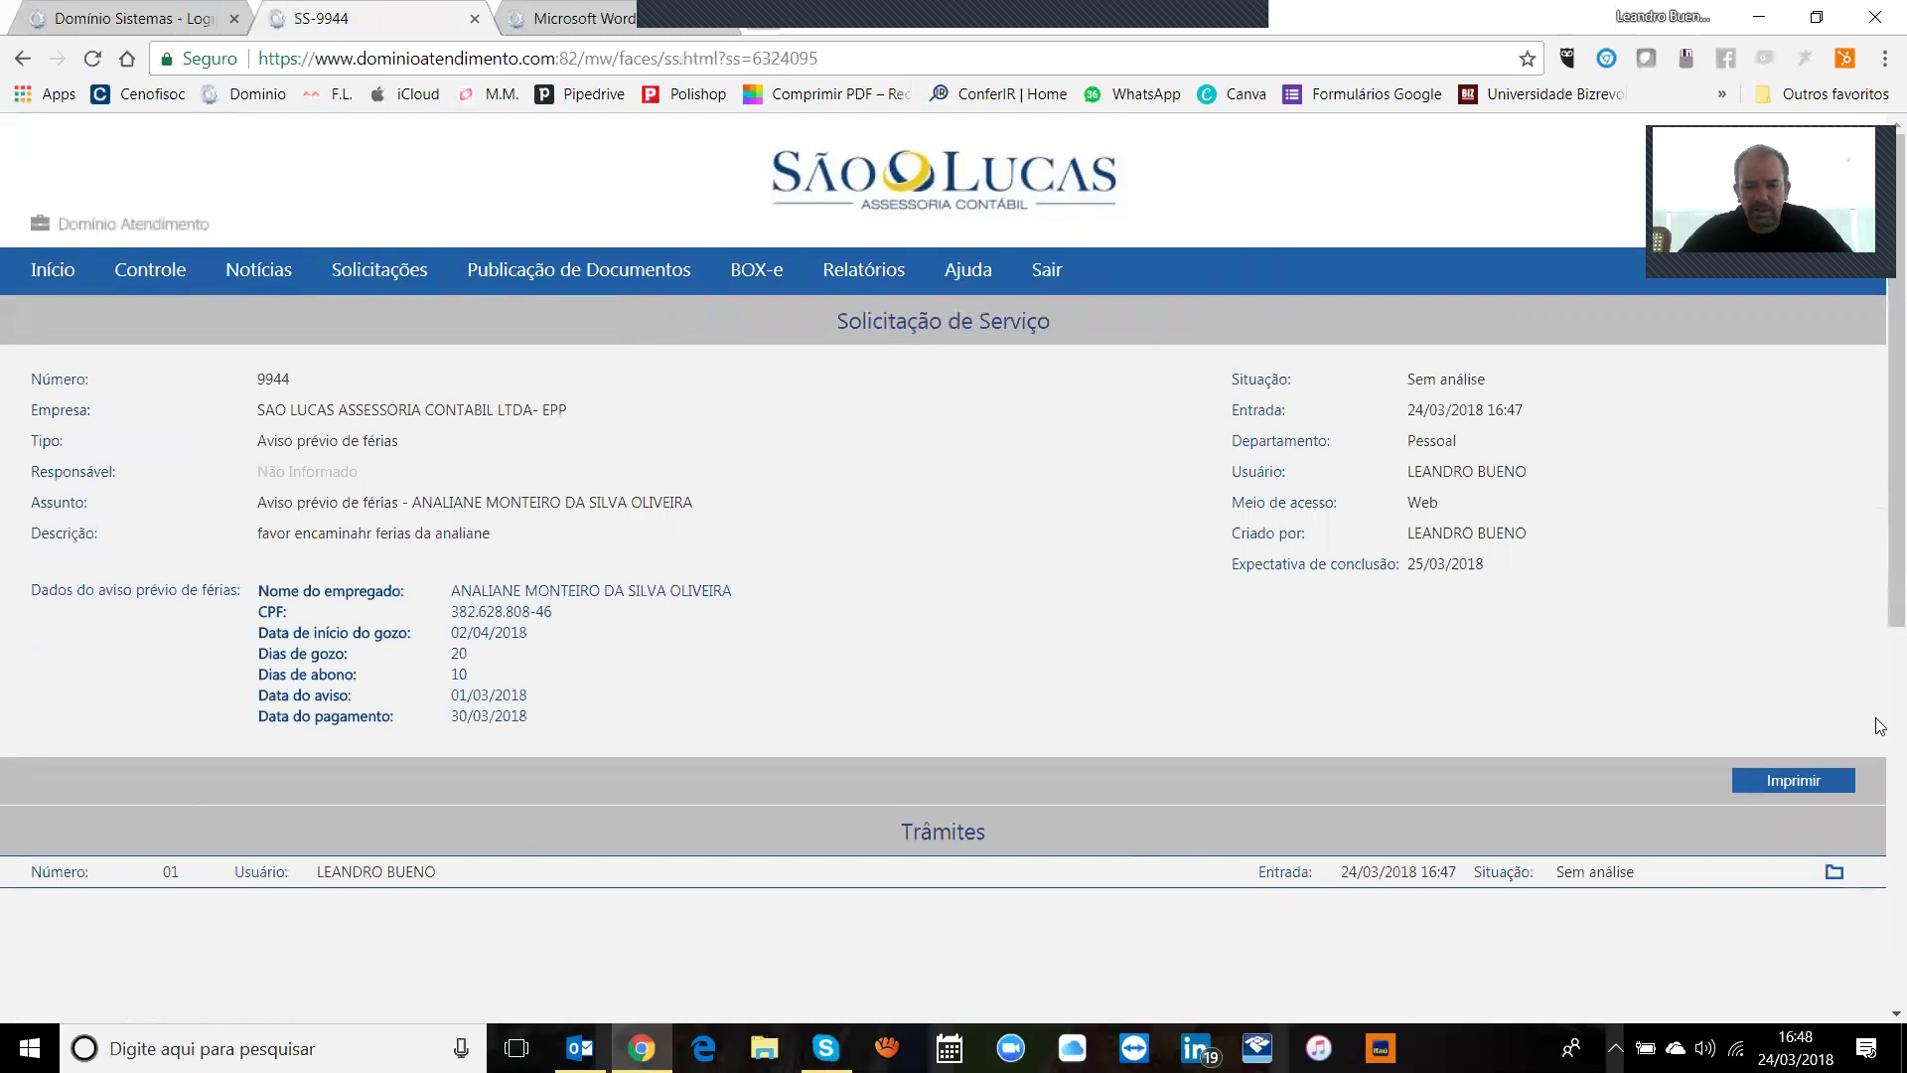
pyautogui.scroll(-2, 1880, 636)
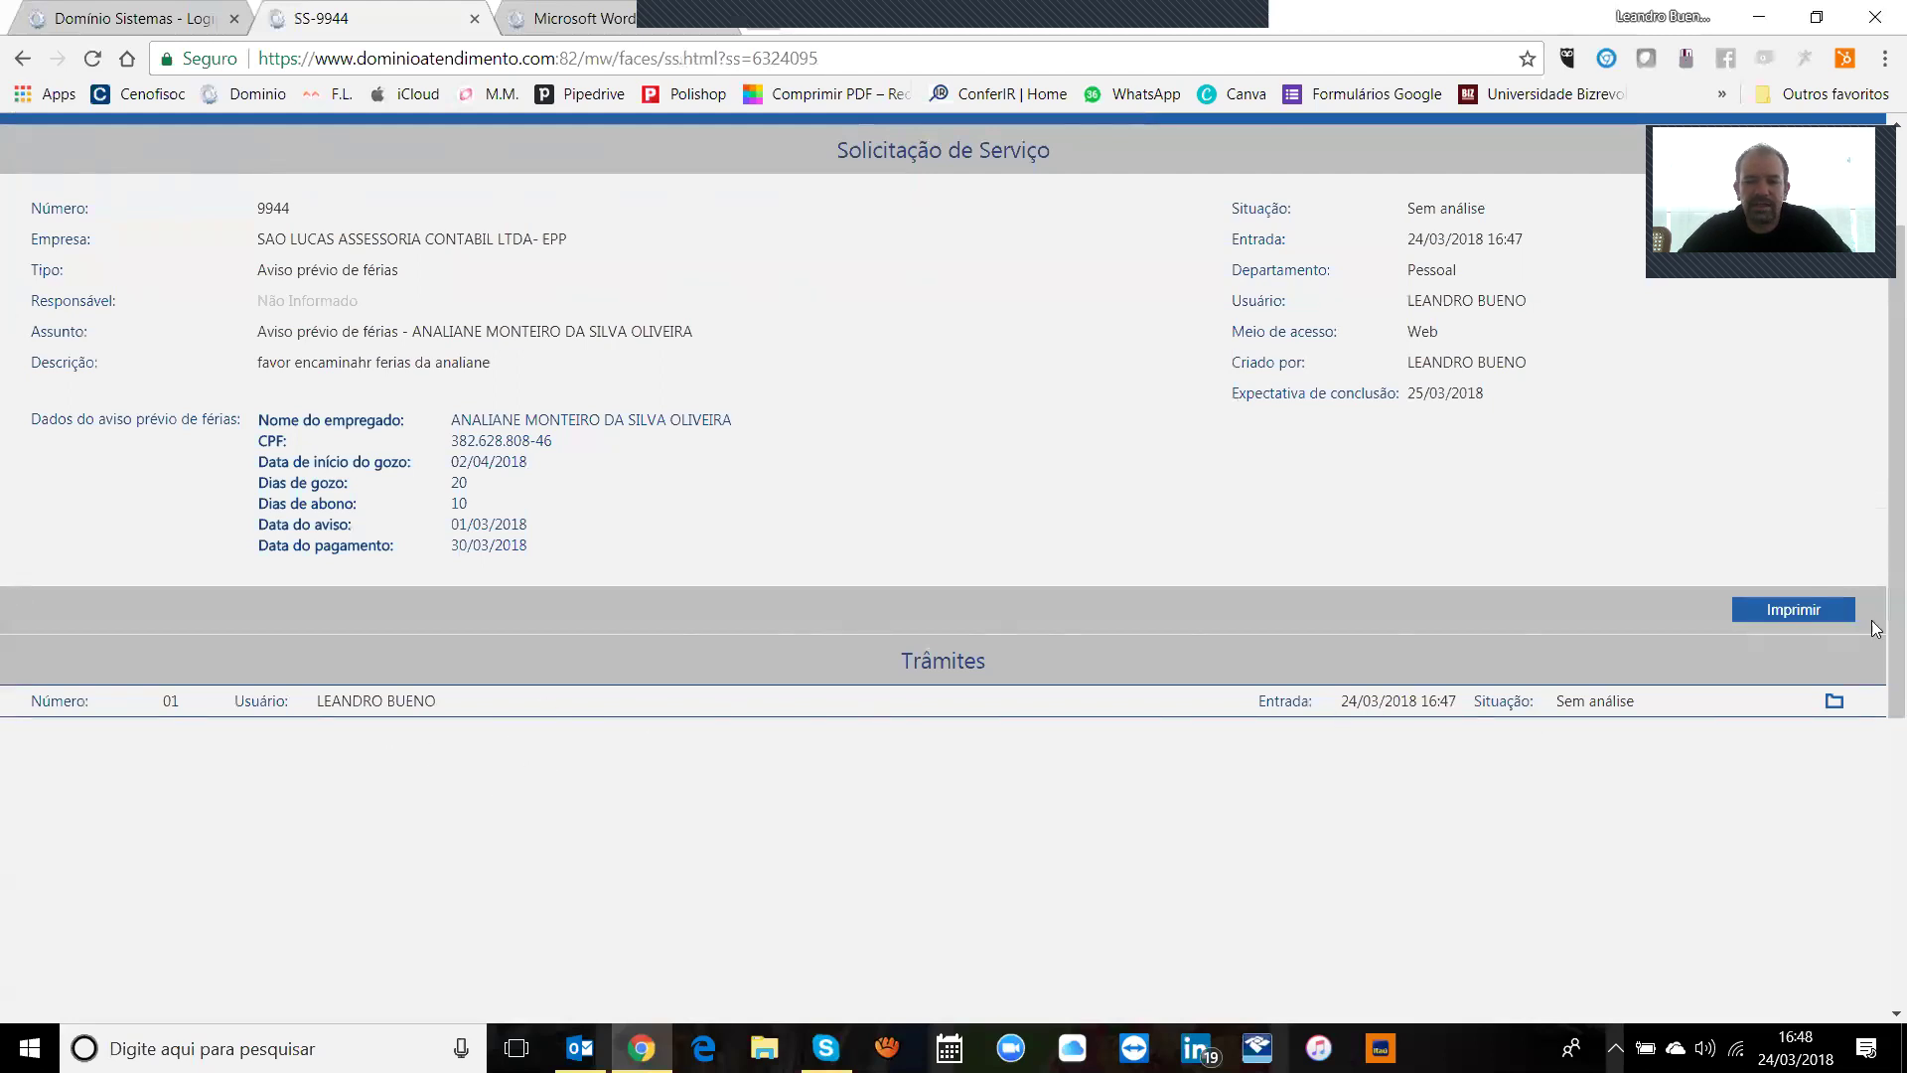
pyautogui.scroll(2, 1878, 557)
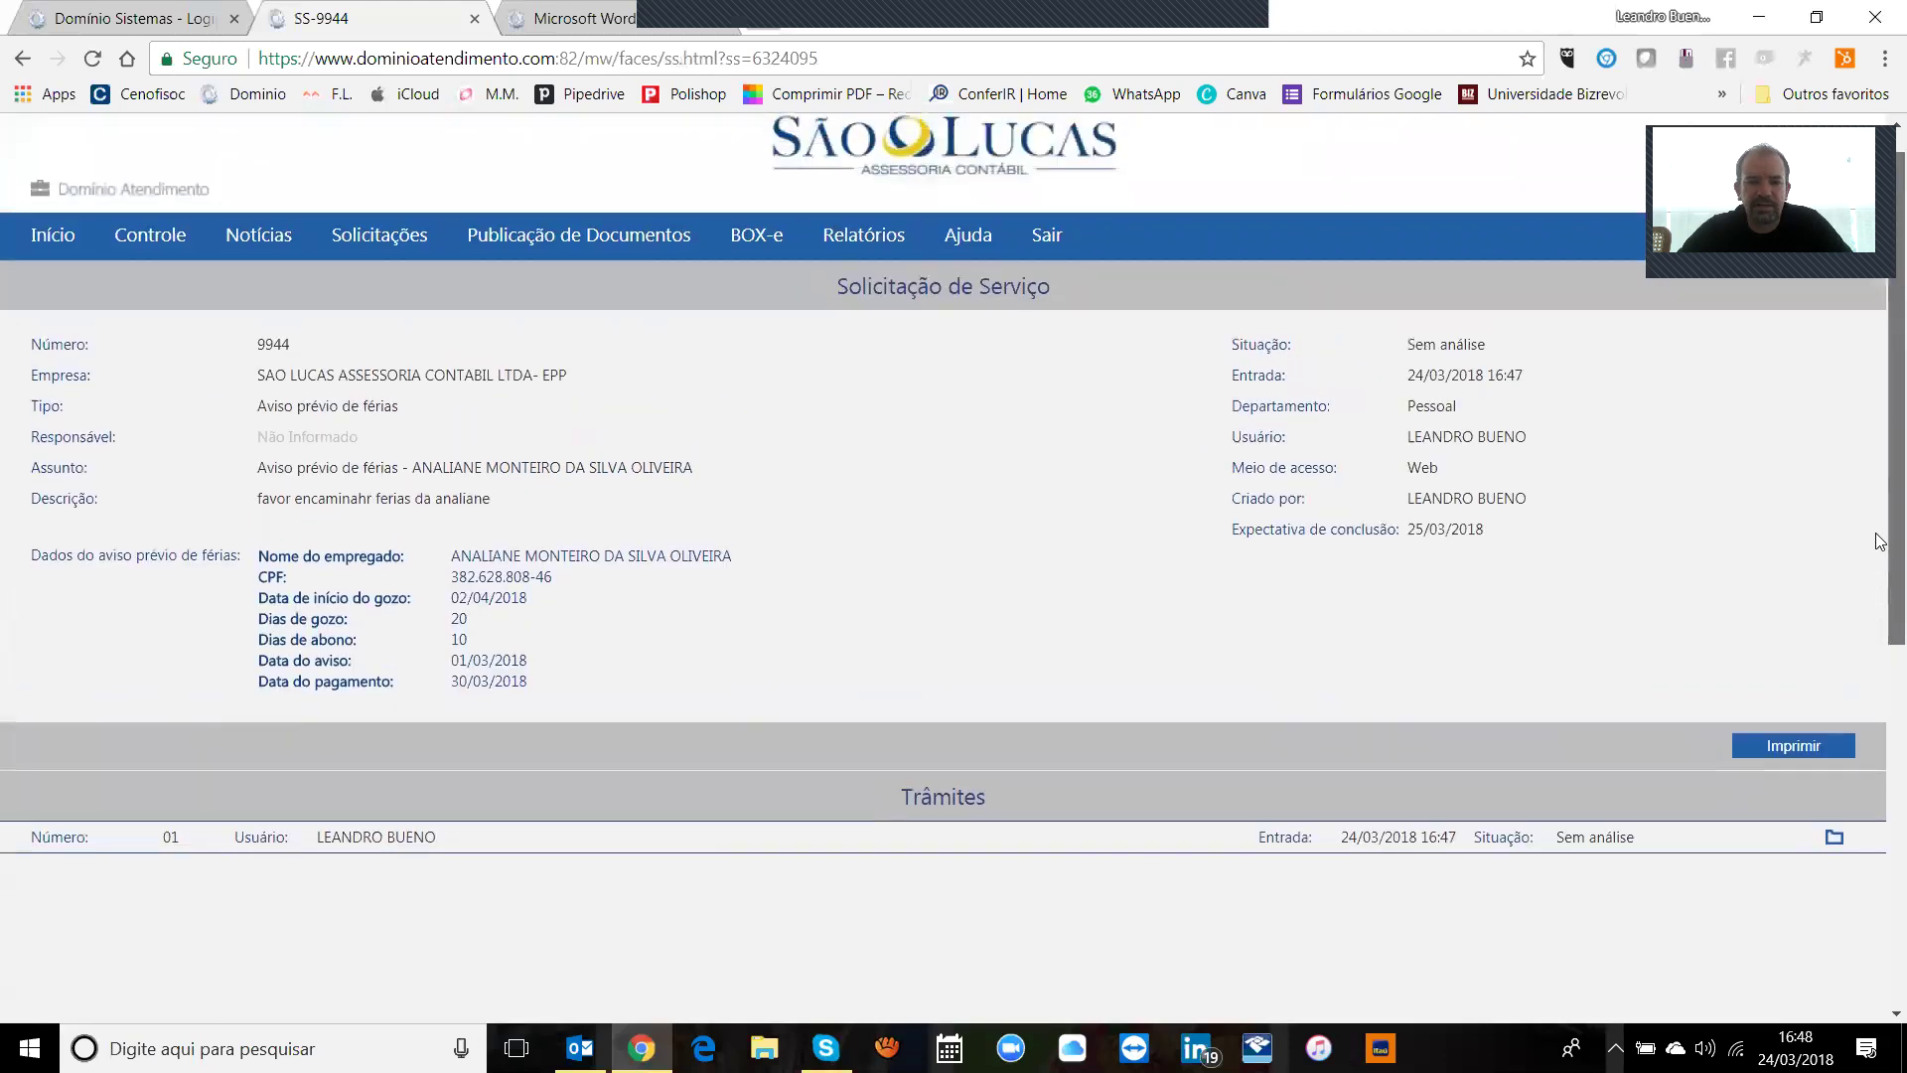
pyautogui.scroll(-1, 1878, 542)
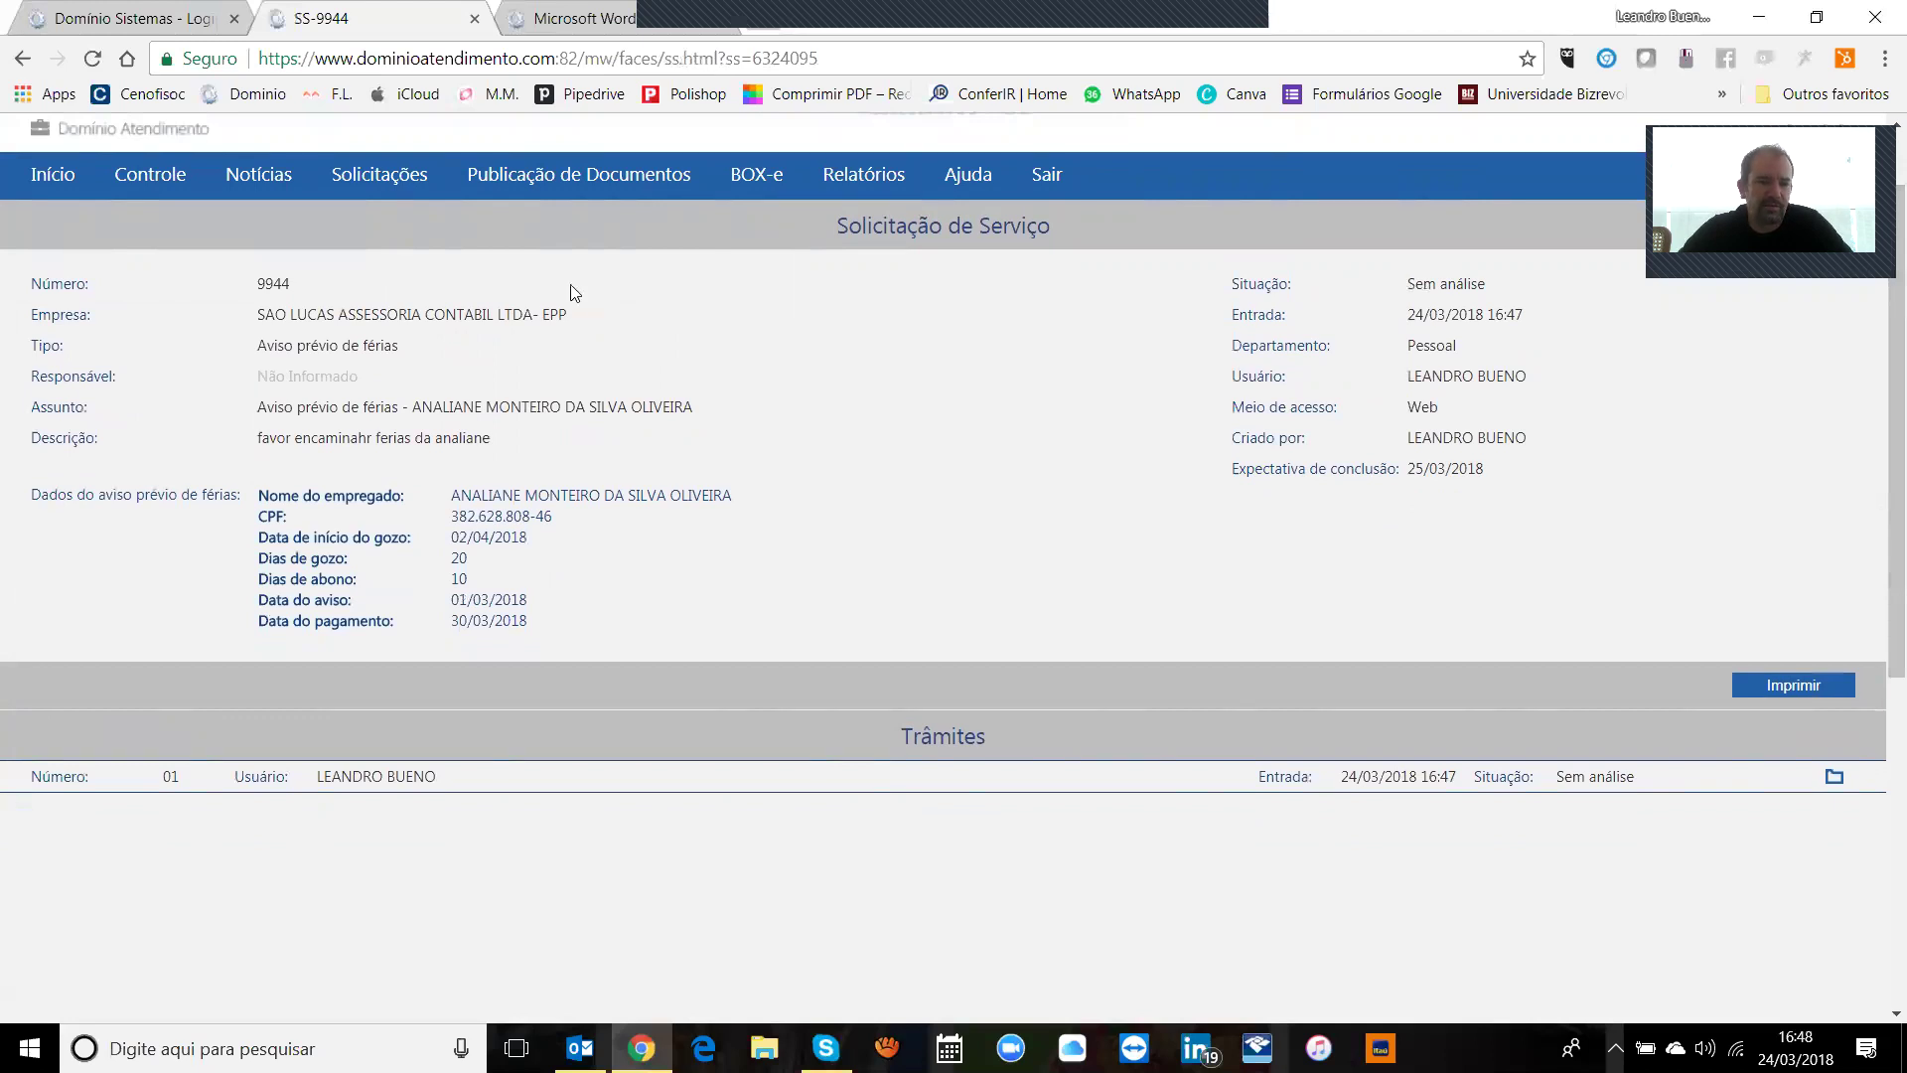
# Step: Start a new Cálculo de Férias request and select the first employee
pyautogui.moveTo(377, 189)
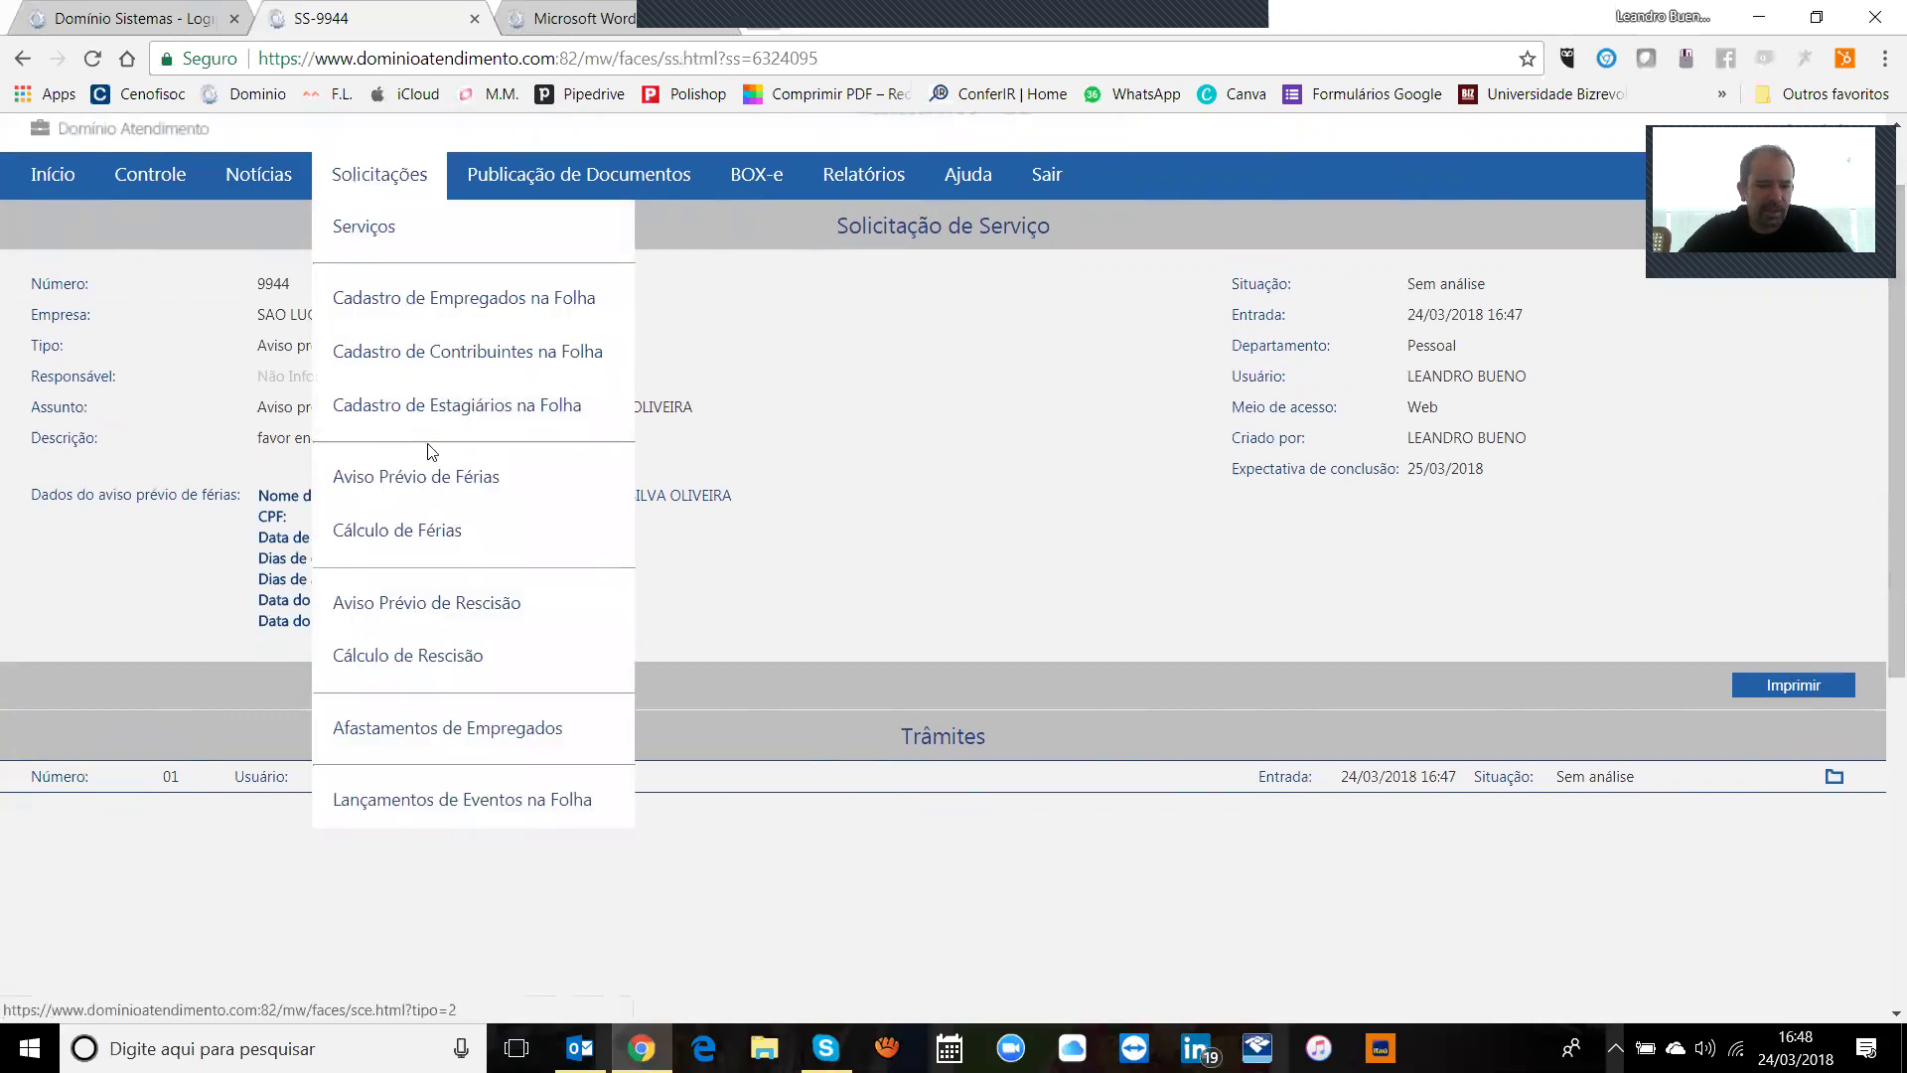
pyautogui.click(437, 539)
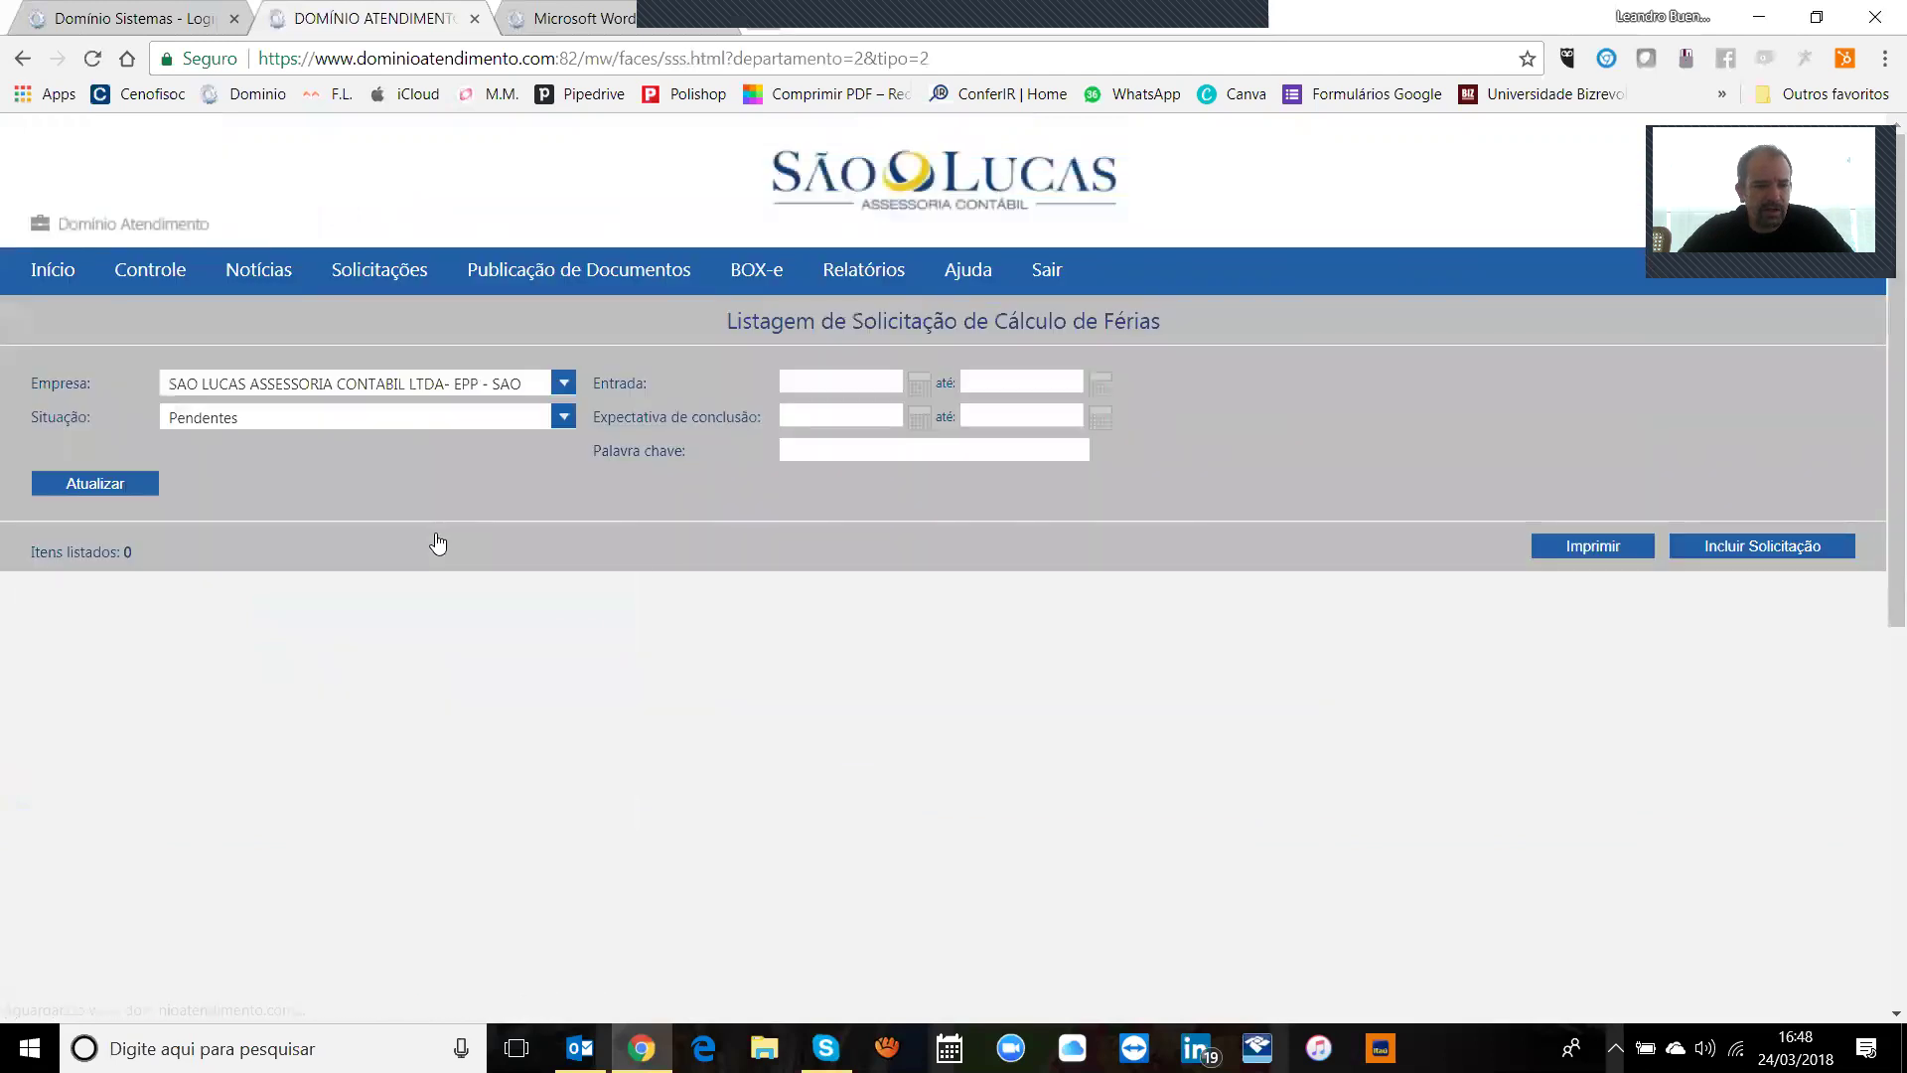
pyautogui.click(1717, 545)
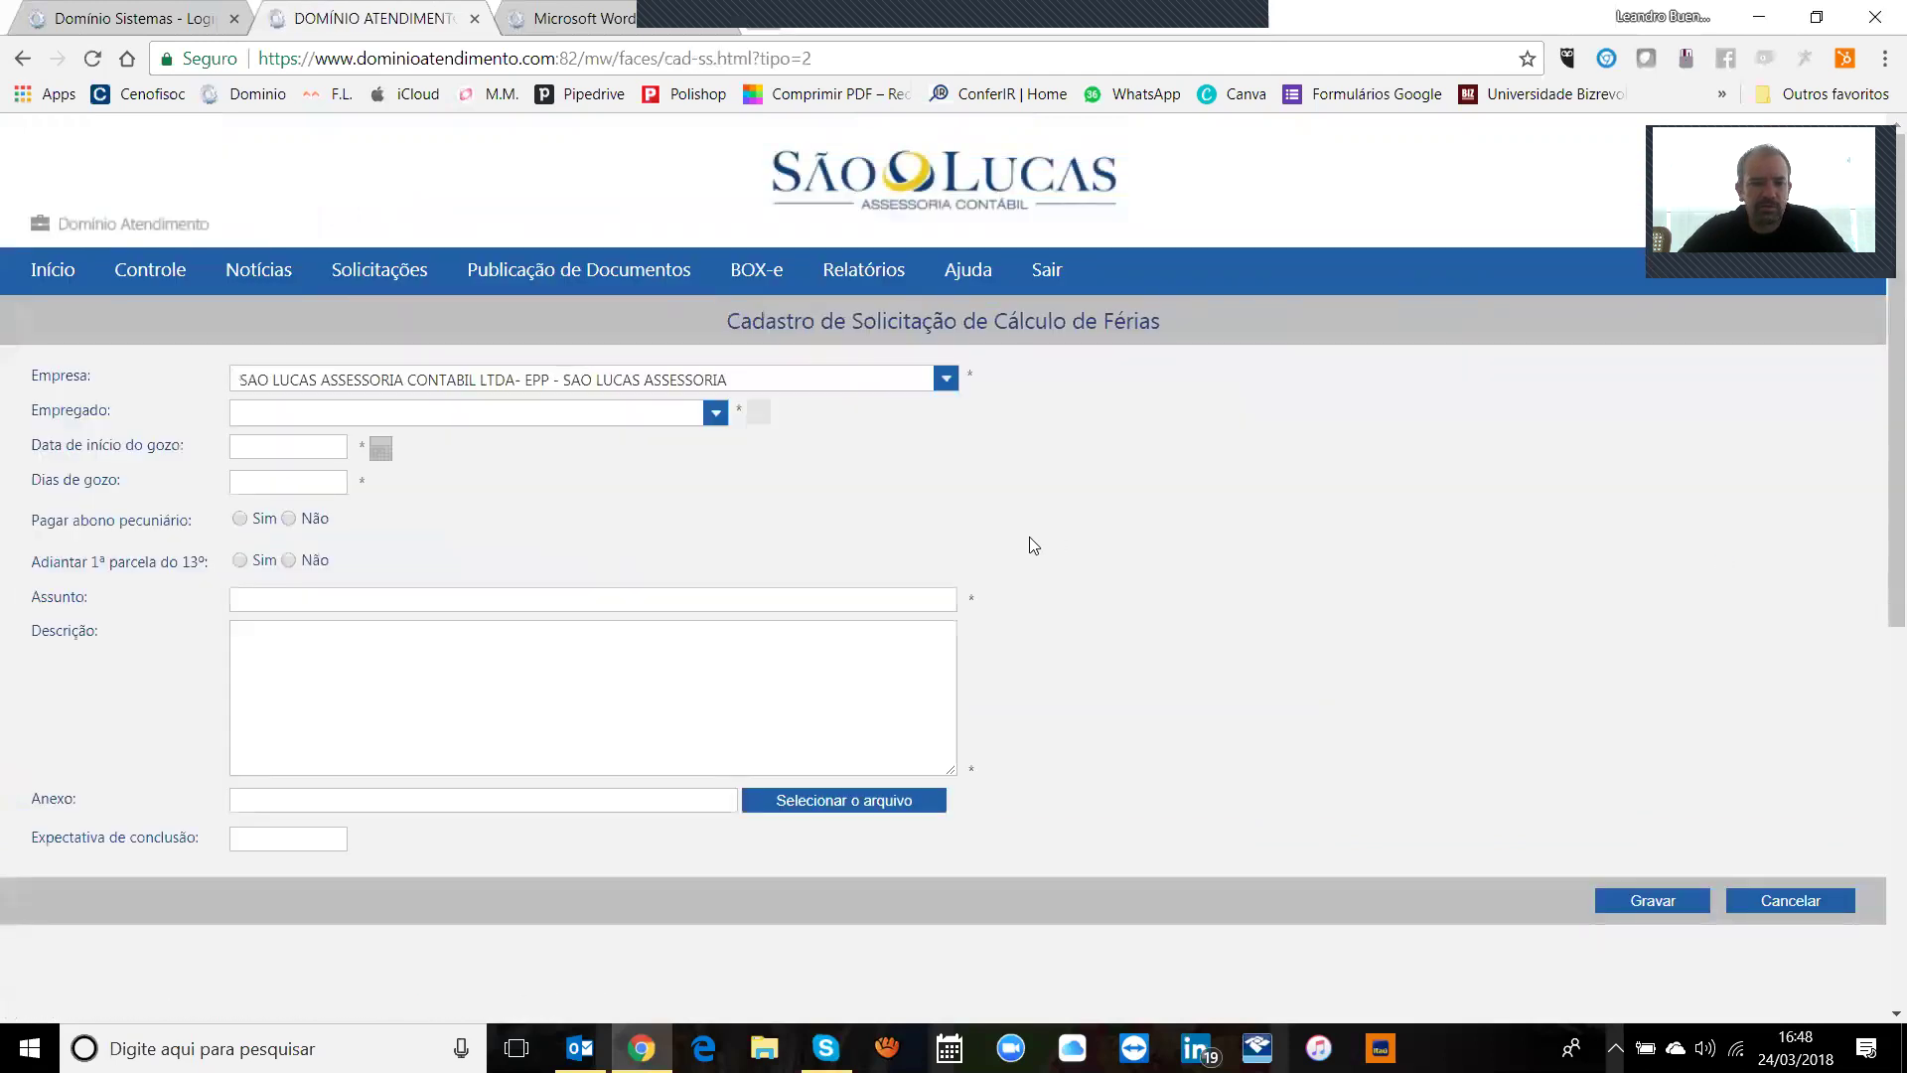
pyautogui.click(505, 384)
pyautogui.click(505, 383)
pyautogui.click(437, 377)
pyautogui.click(467, 381)
pyautogui.click(522, 413)
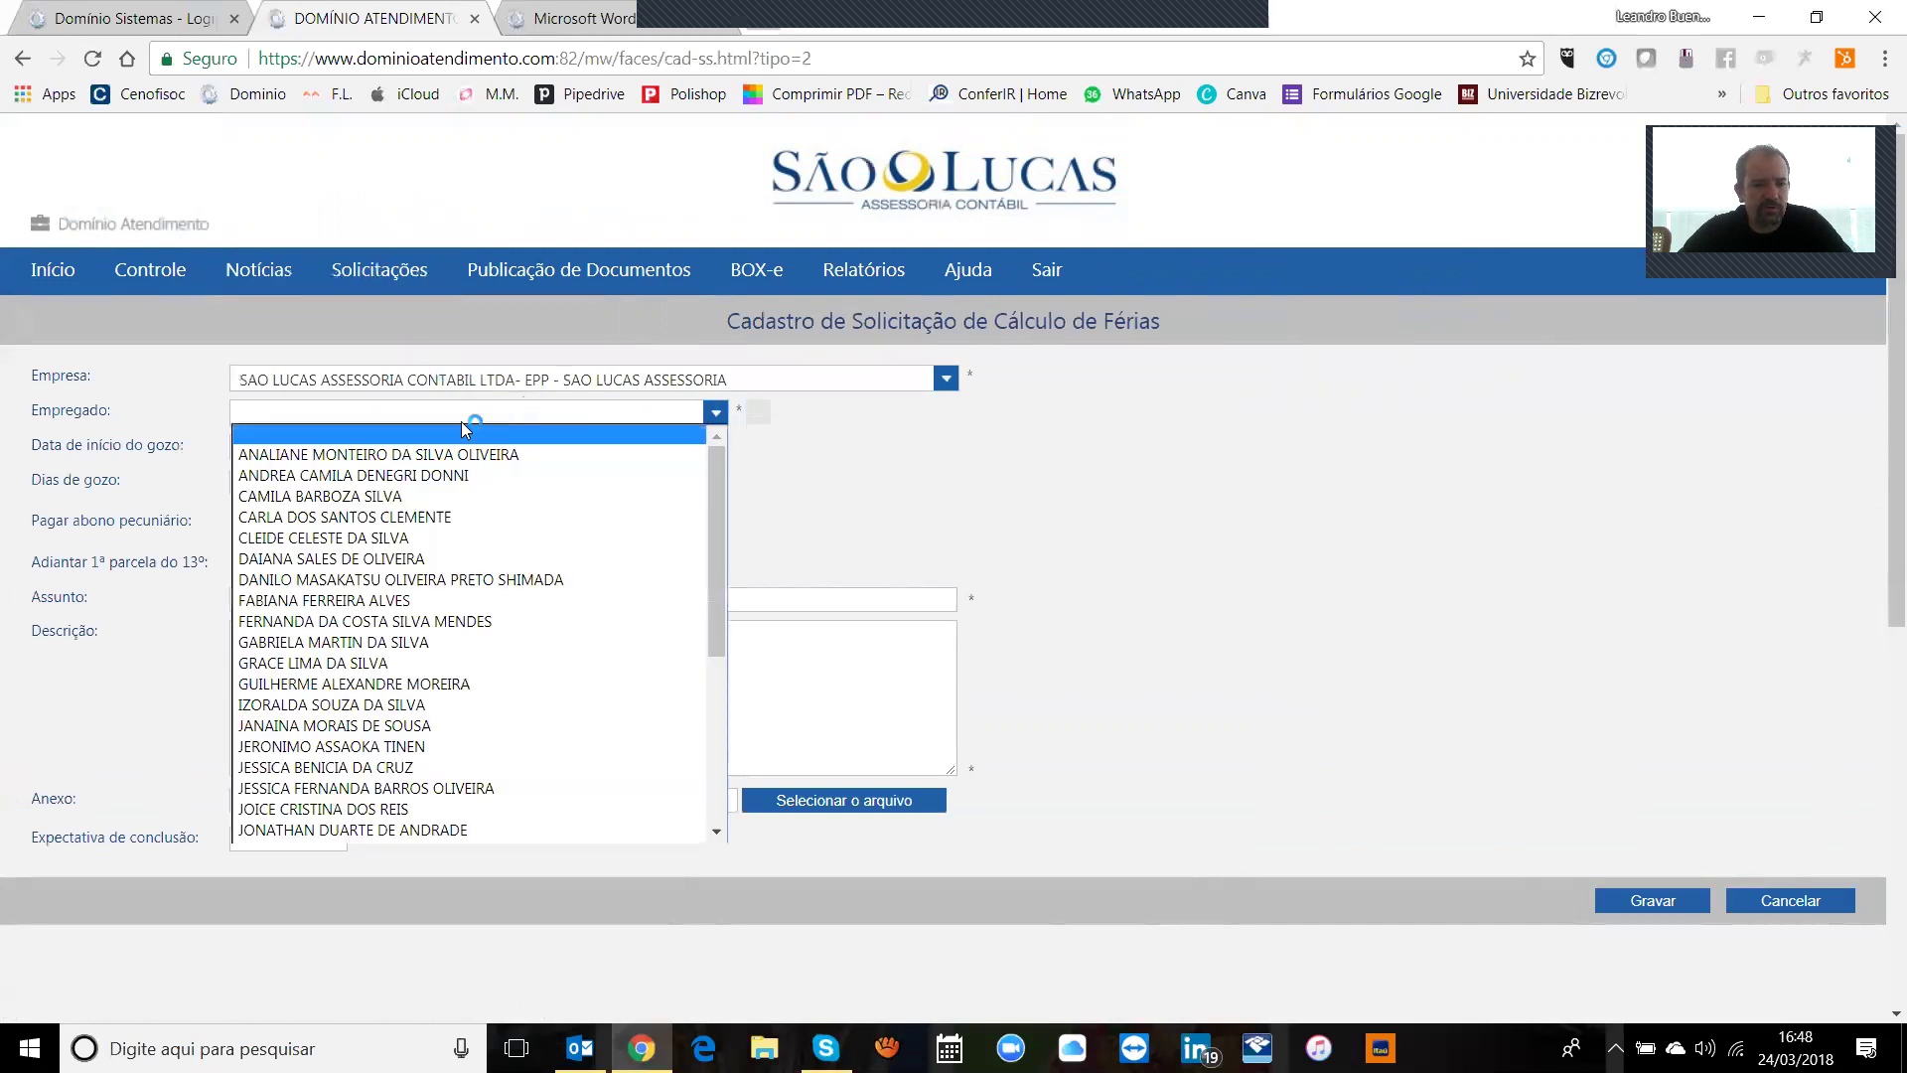
pyautogui.click(447, 429)
# Step: Set leave start 23/03/2018, 30 days, no cash allowance and no 13th salary advance
pyautogui.click(318, 455)
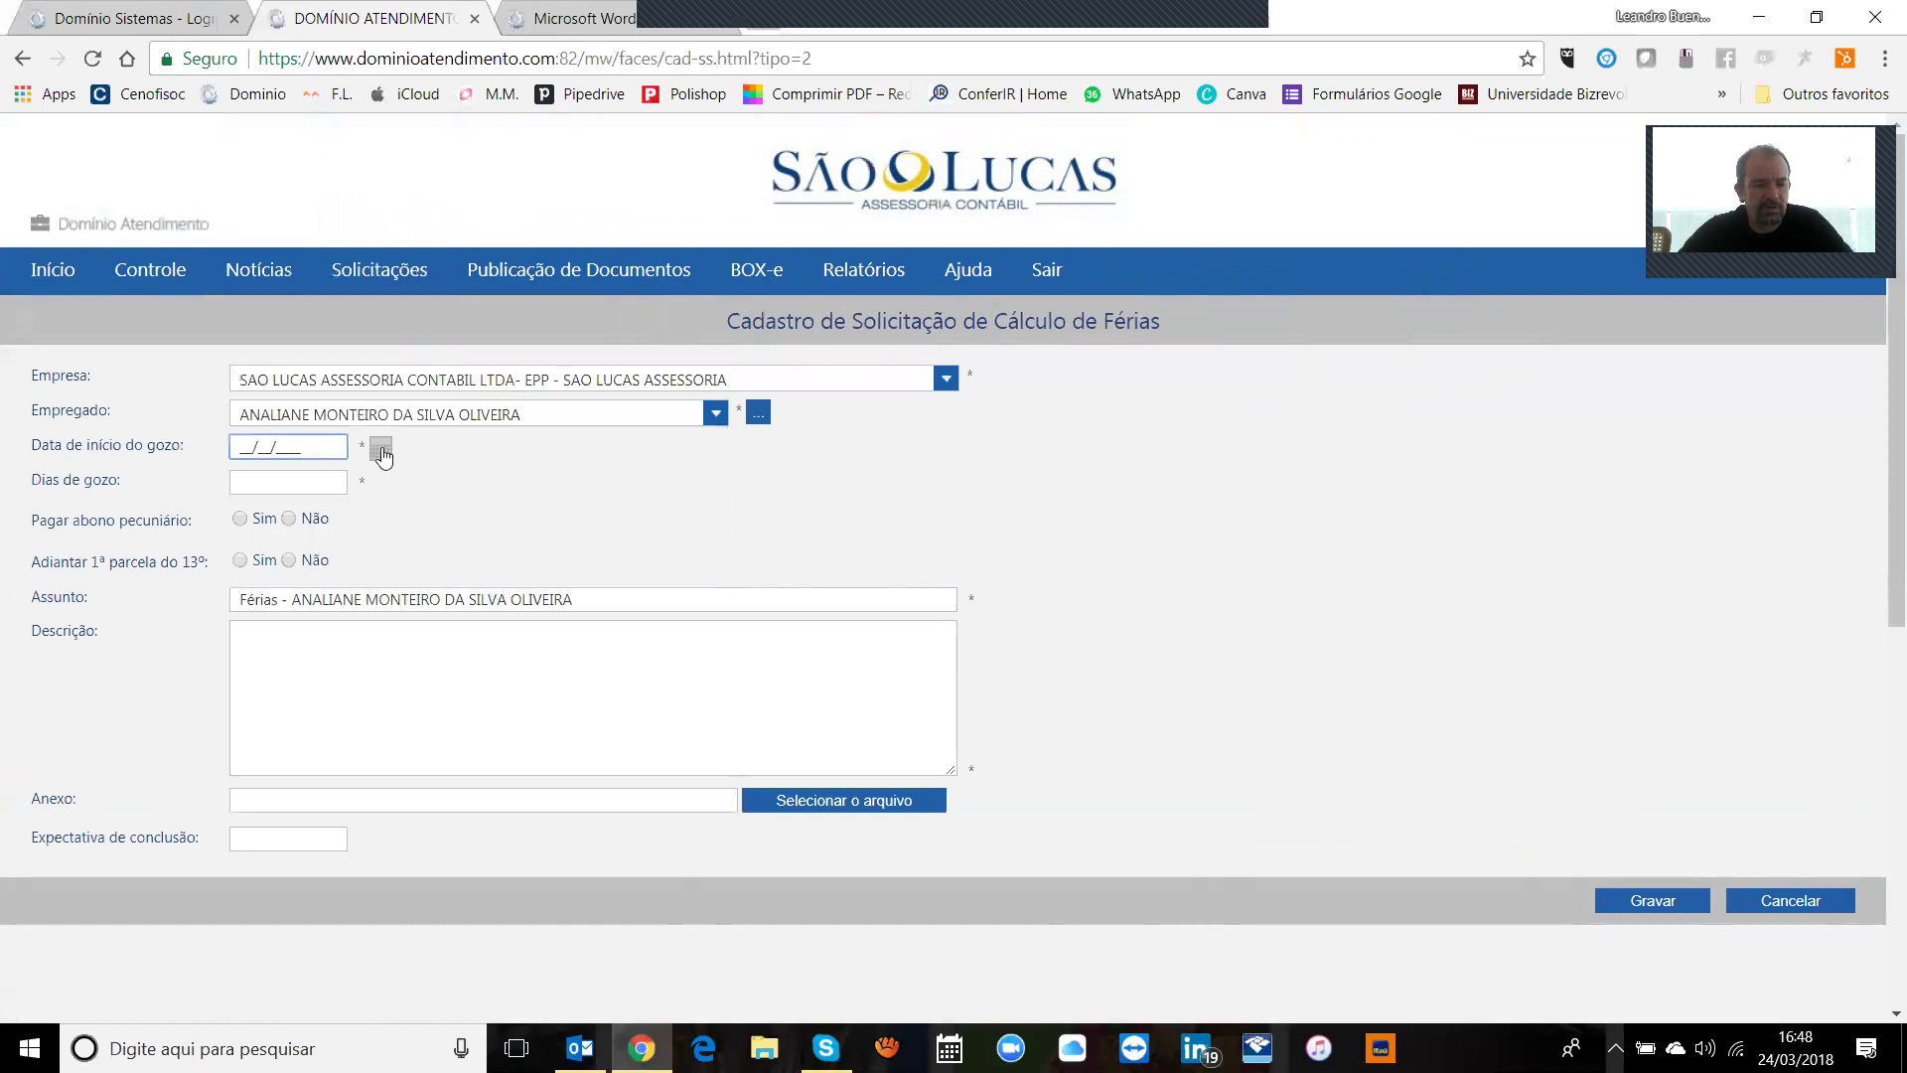
pyautogui.click(380, 449)
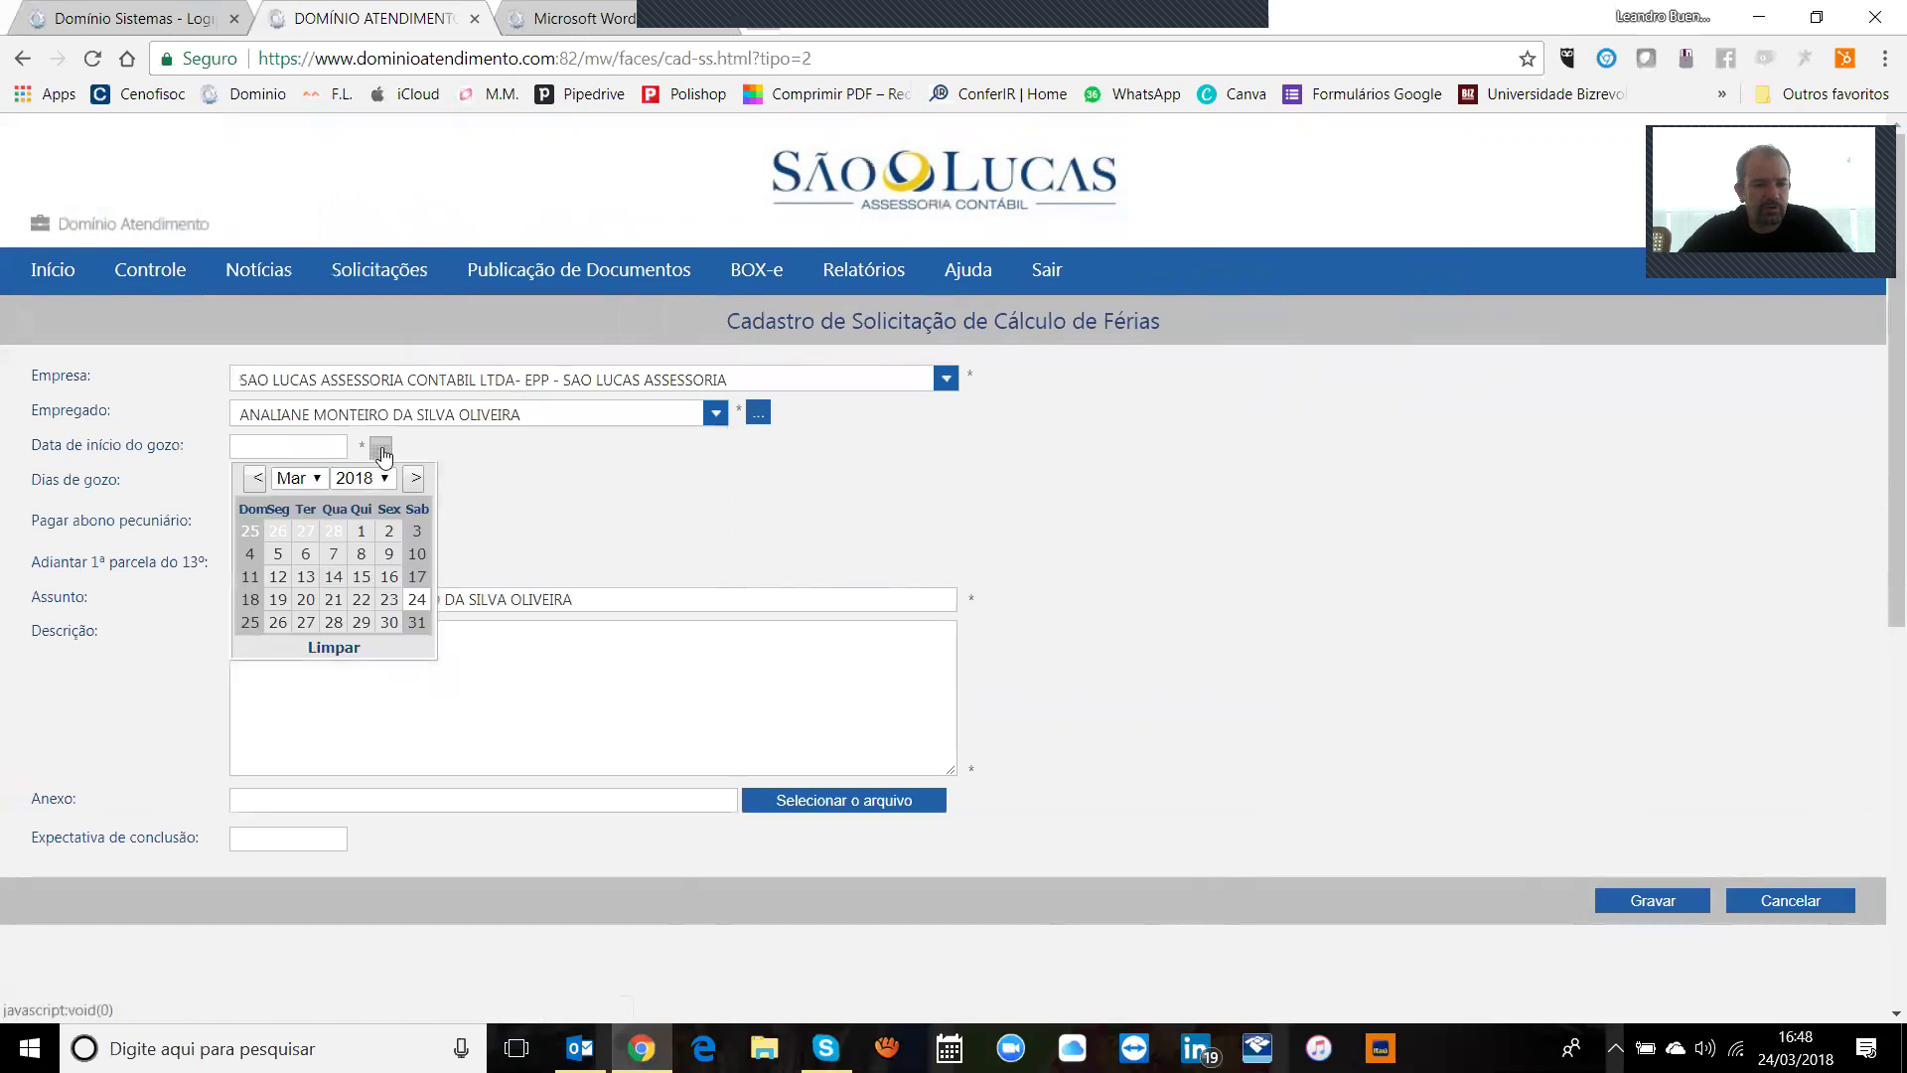
pyautogui.click(381, 599)
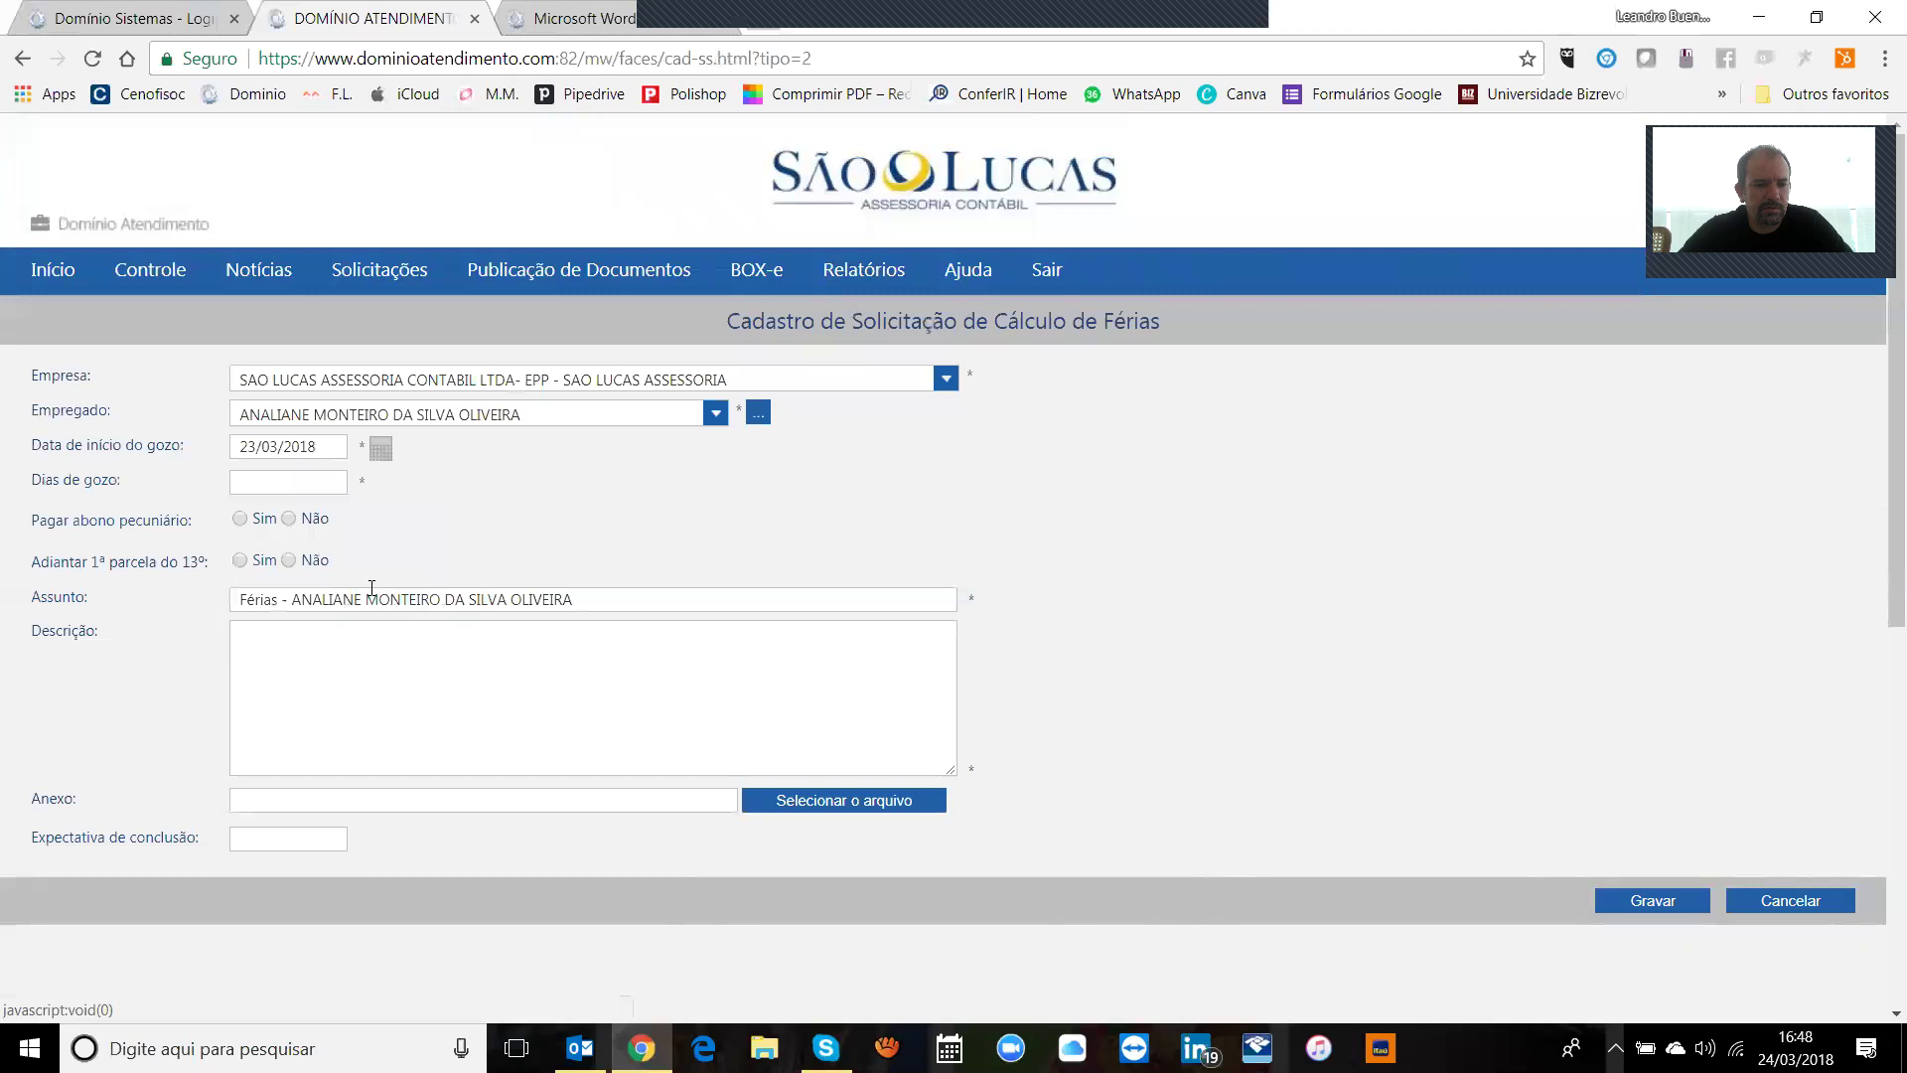
pyautogui.press('Tab')
pyautogui.write('30')
pyautogui.press('Tab')
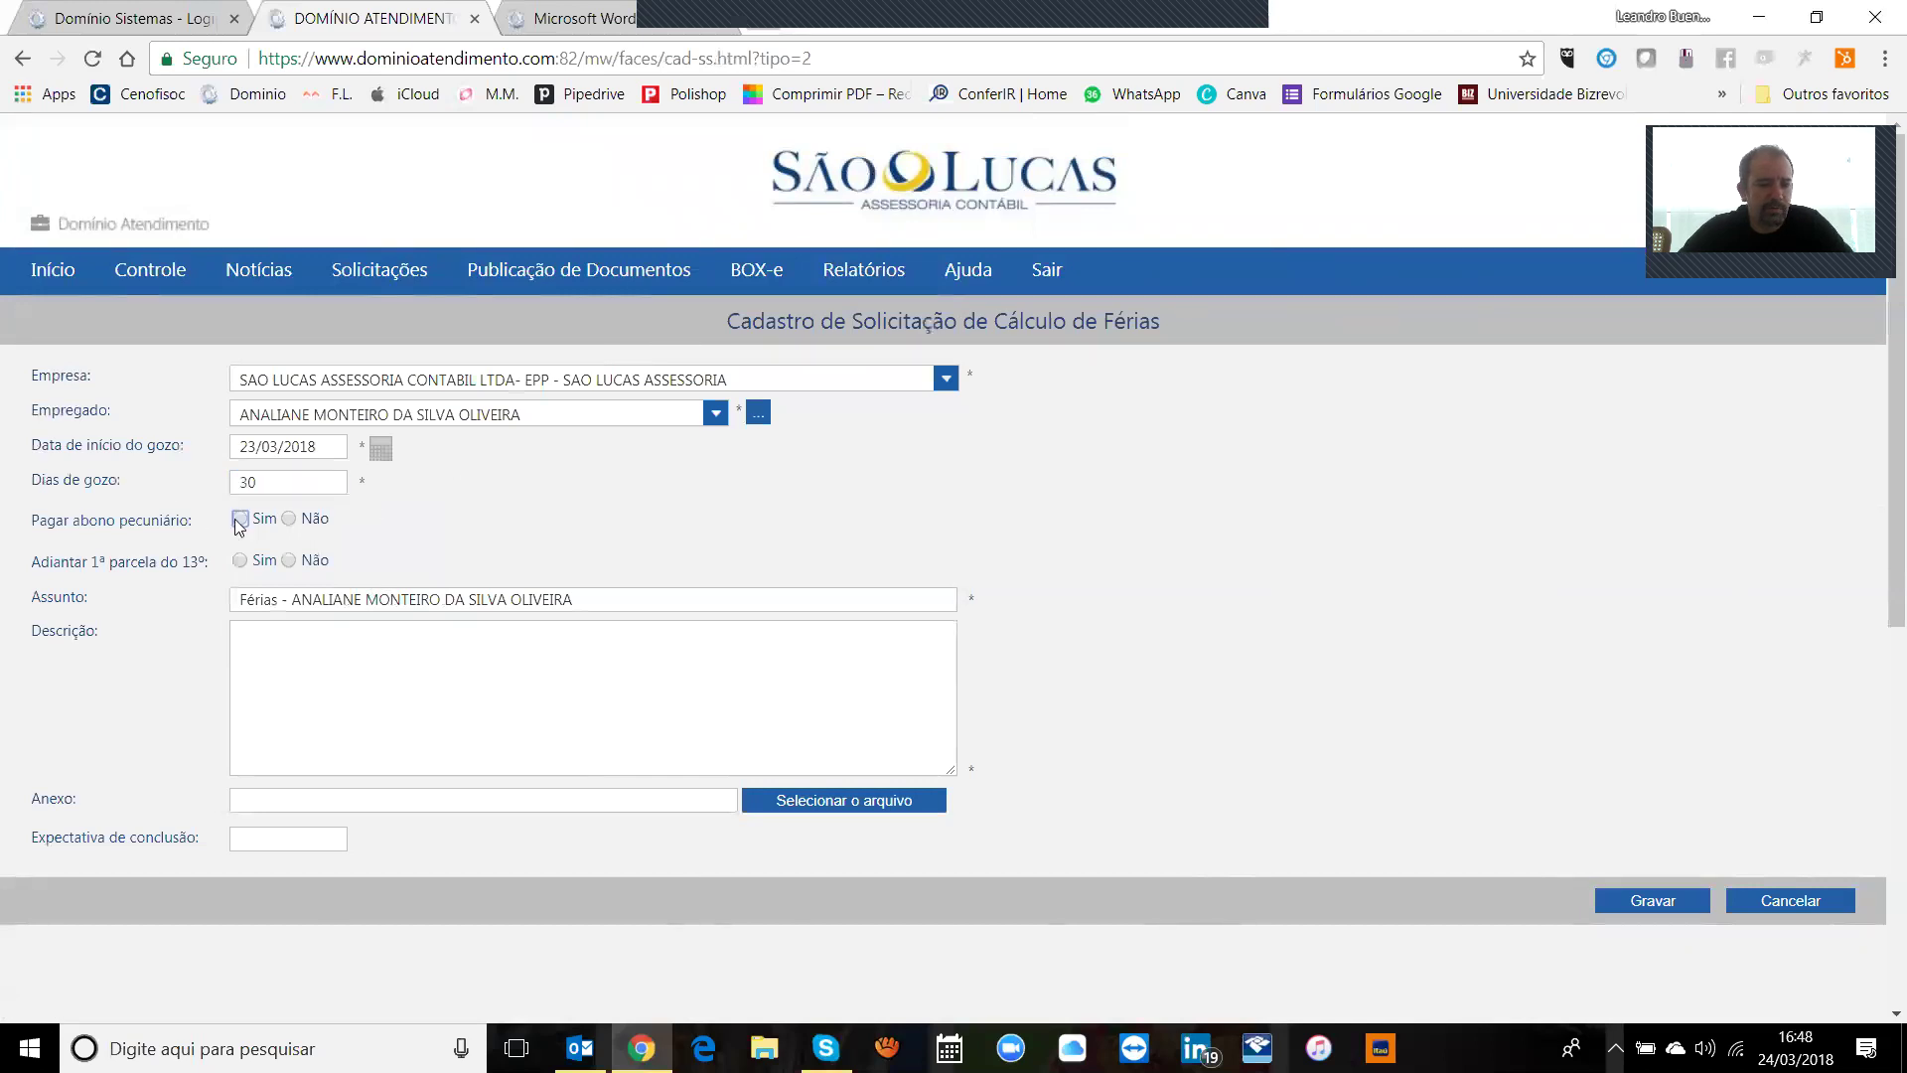
pyautogui.click(248, 519)
pyautogui.press('Right')
pyautogui.moveTo(254, 504); pyautogui.dragTo(257, 532)
pyautogui.click(240, 562)
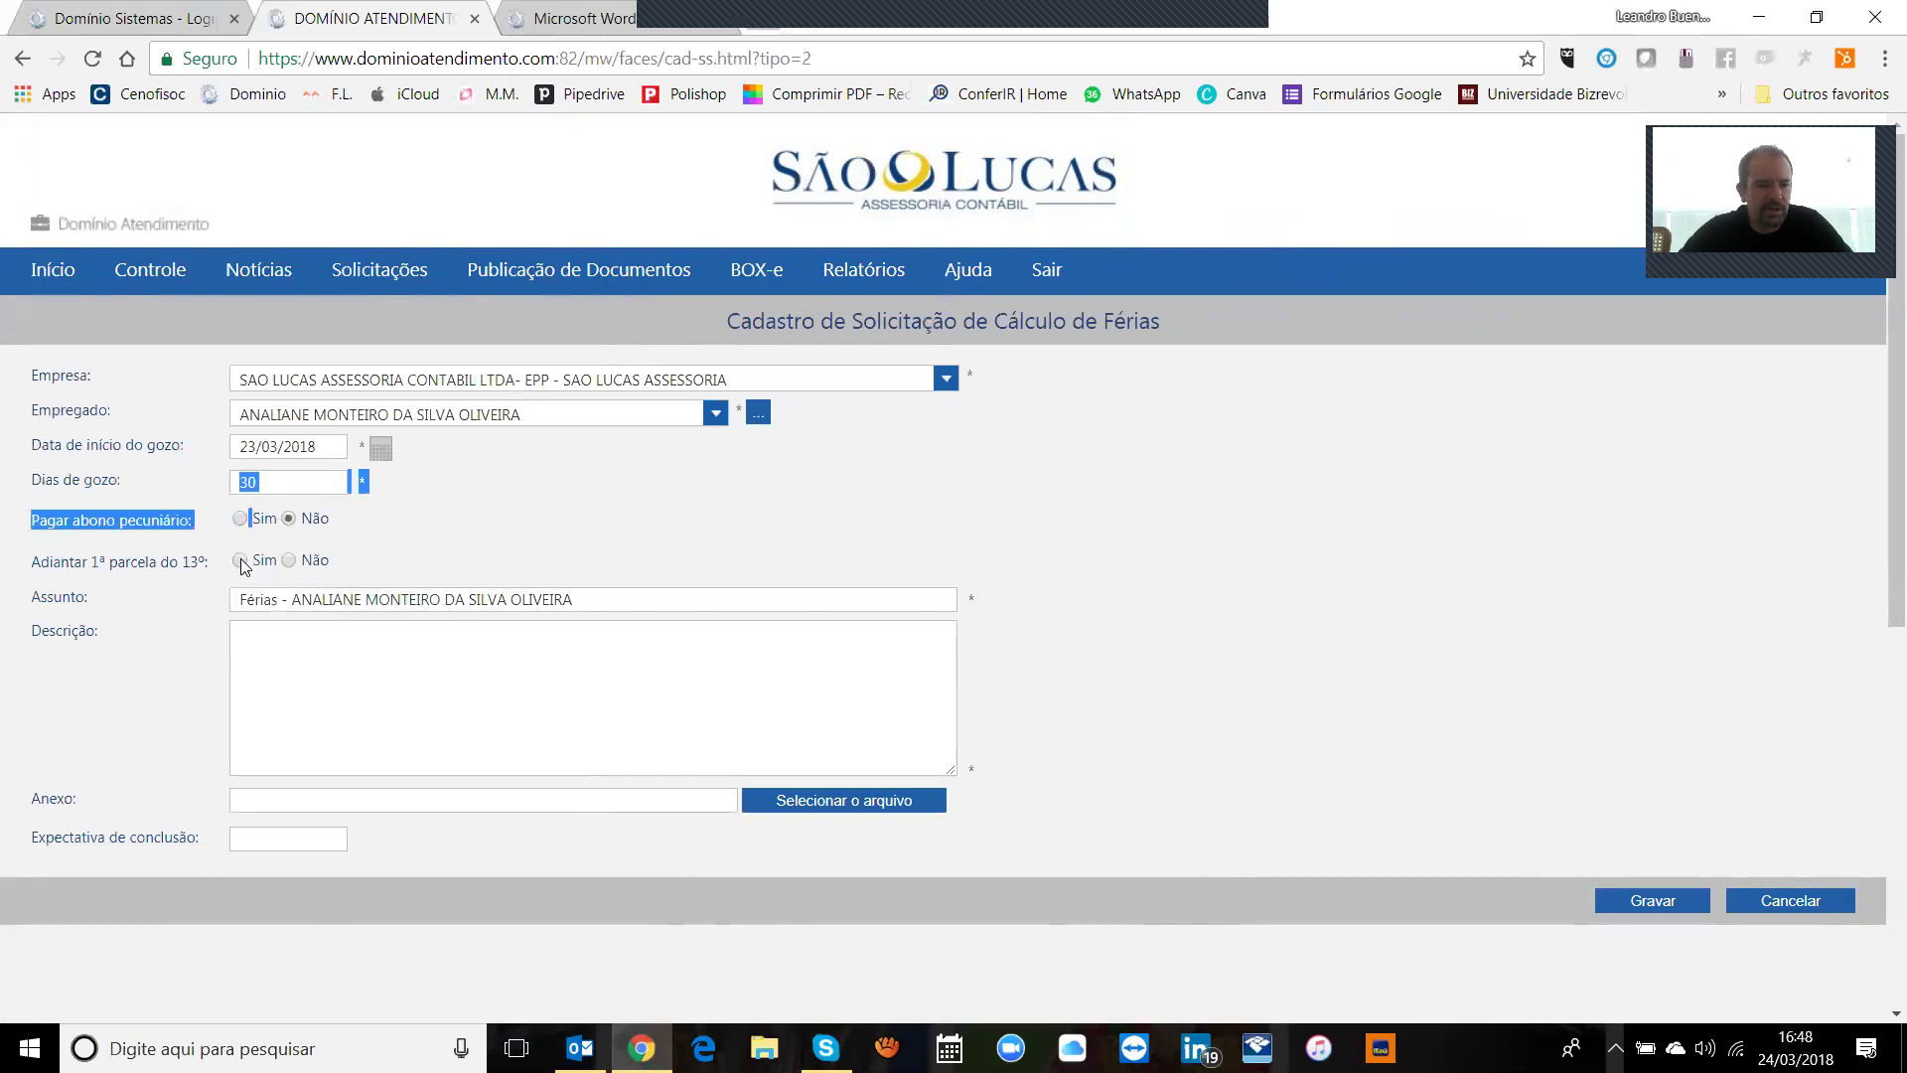
pyautogui.click(289, 560)
# Step: Describe the request as a note asking to forward the employee's vacation, leaving completion date blank
pyautogui.click(460, 671)
pyautogui.write('favor')
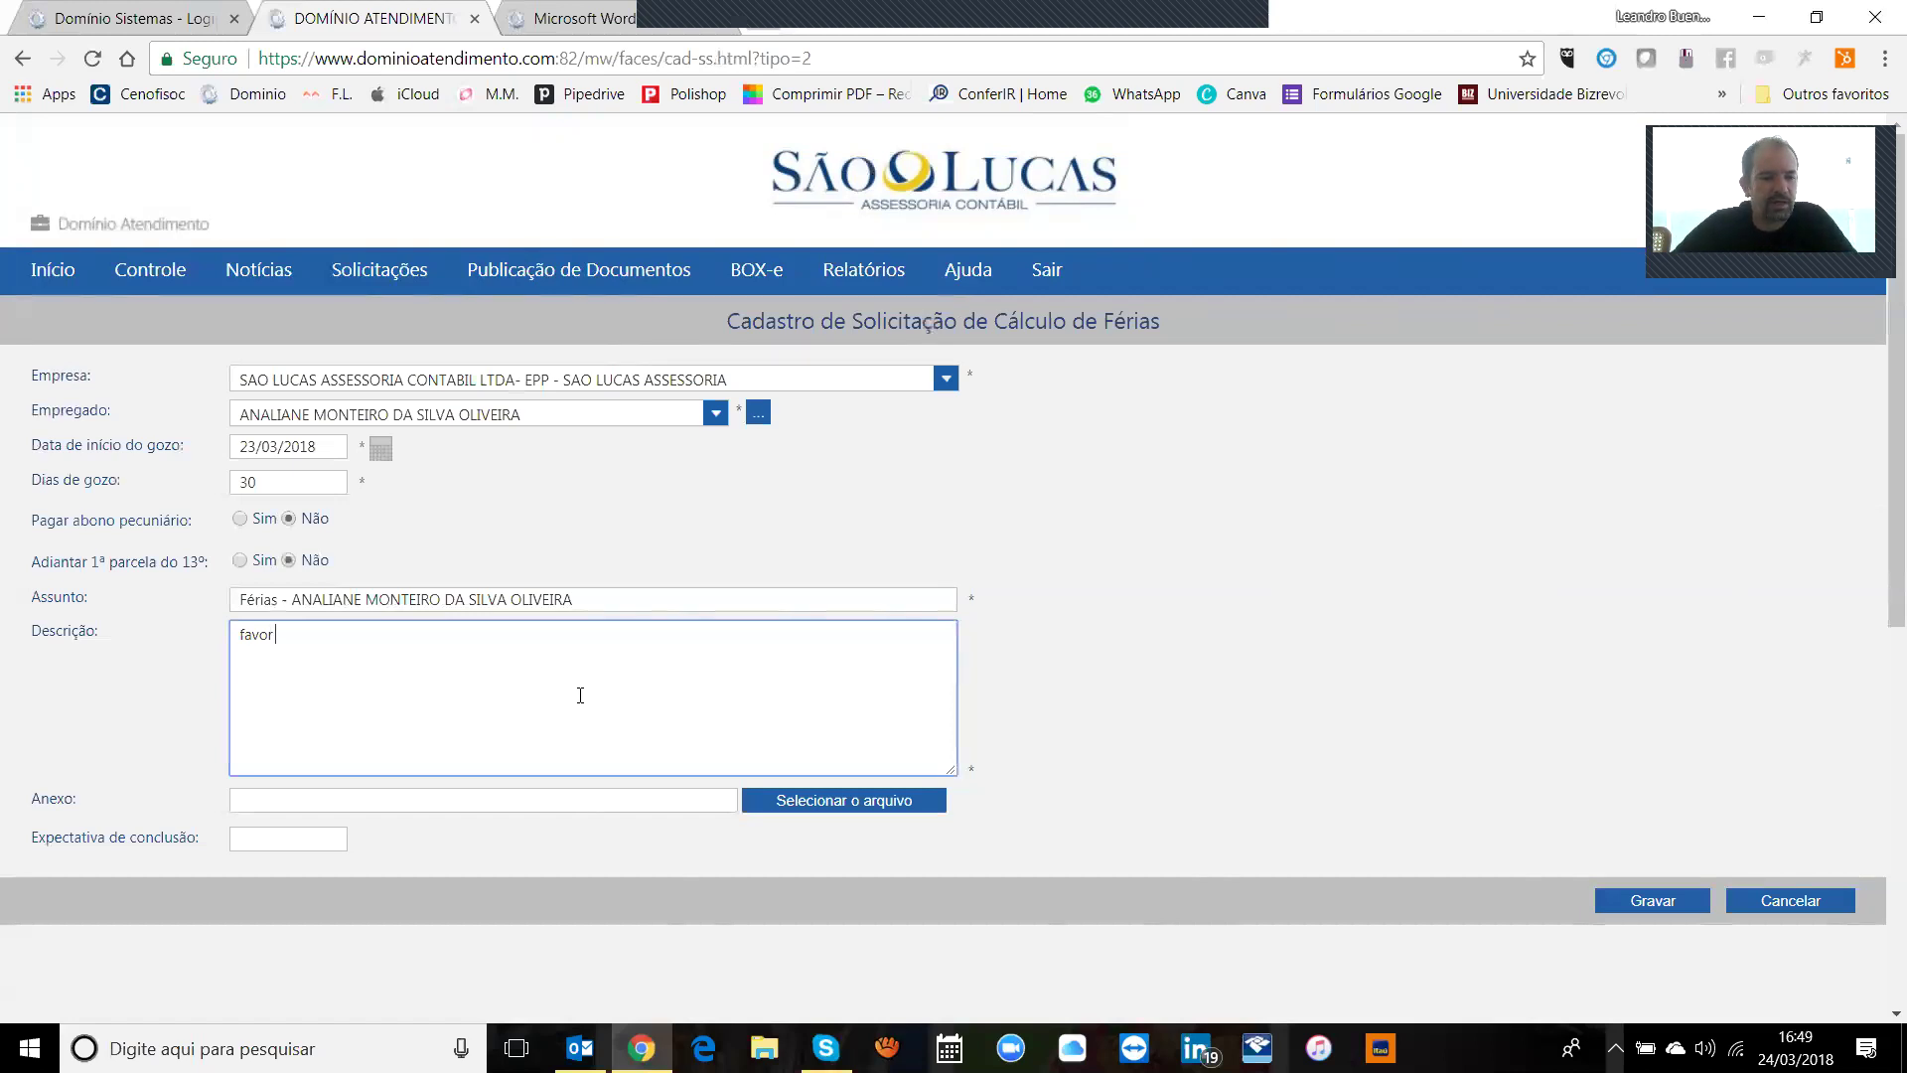
pyautogui.write('encaminahr')
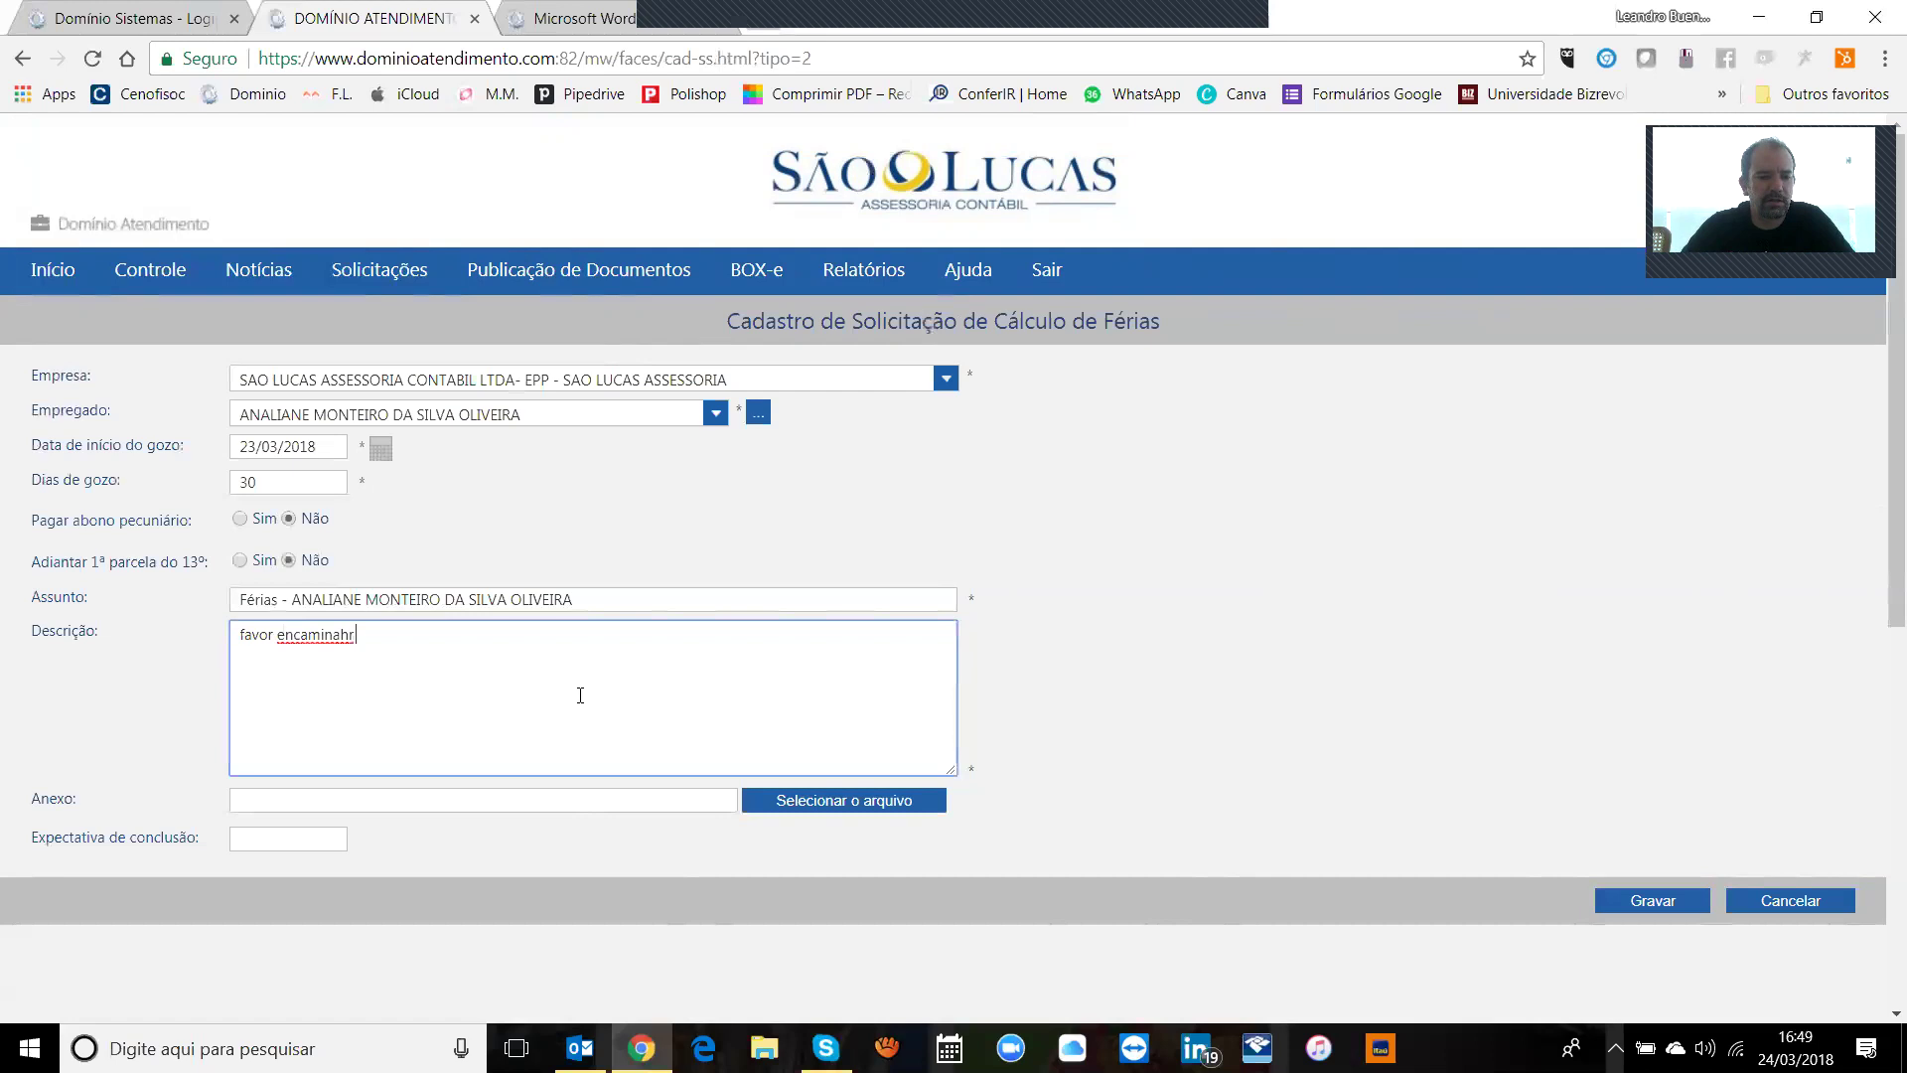
pyautogui.write(' ferias da analiane')
pyautogui.click(256, 826)
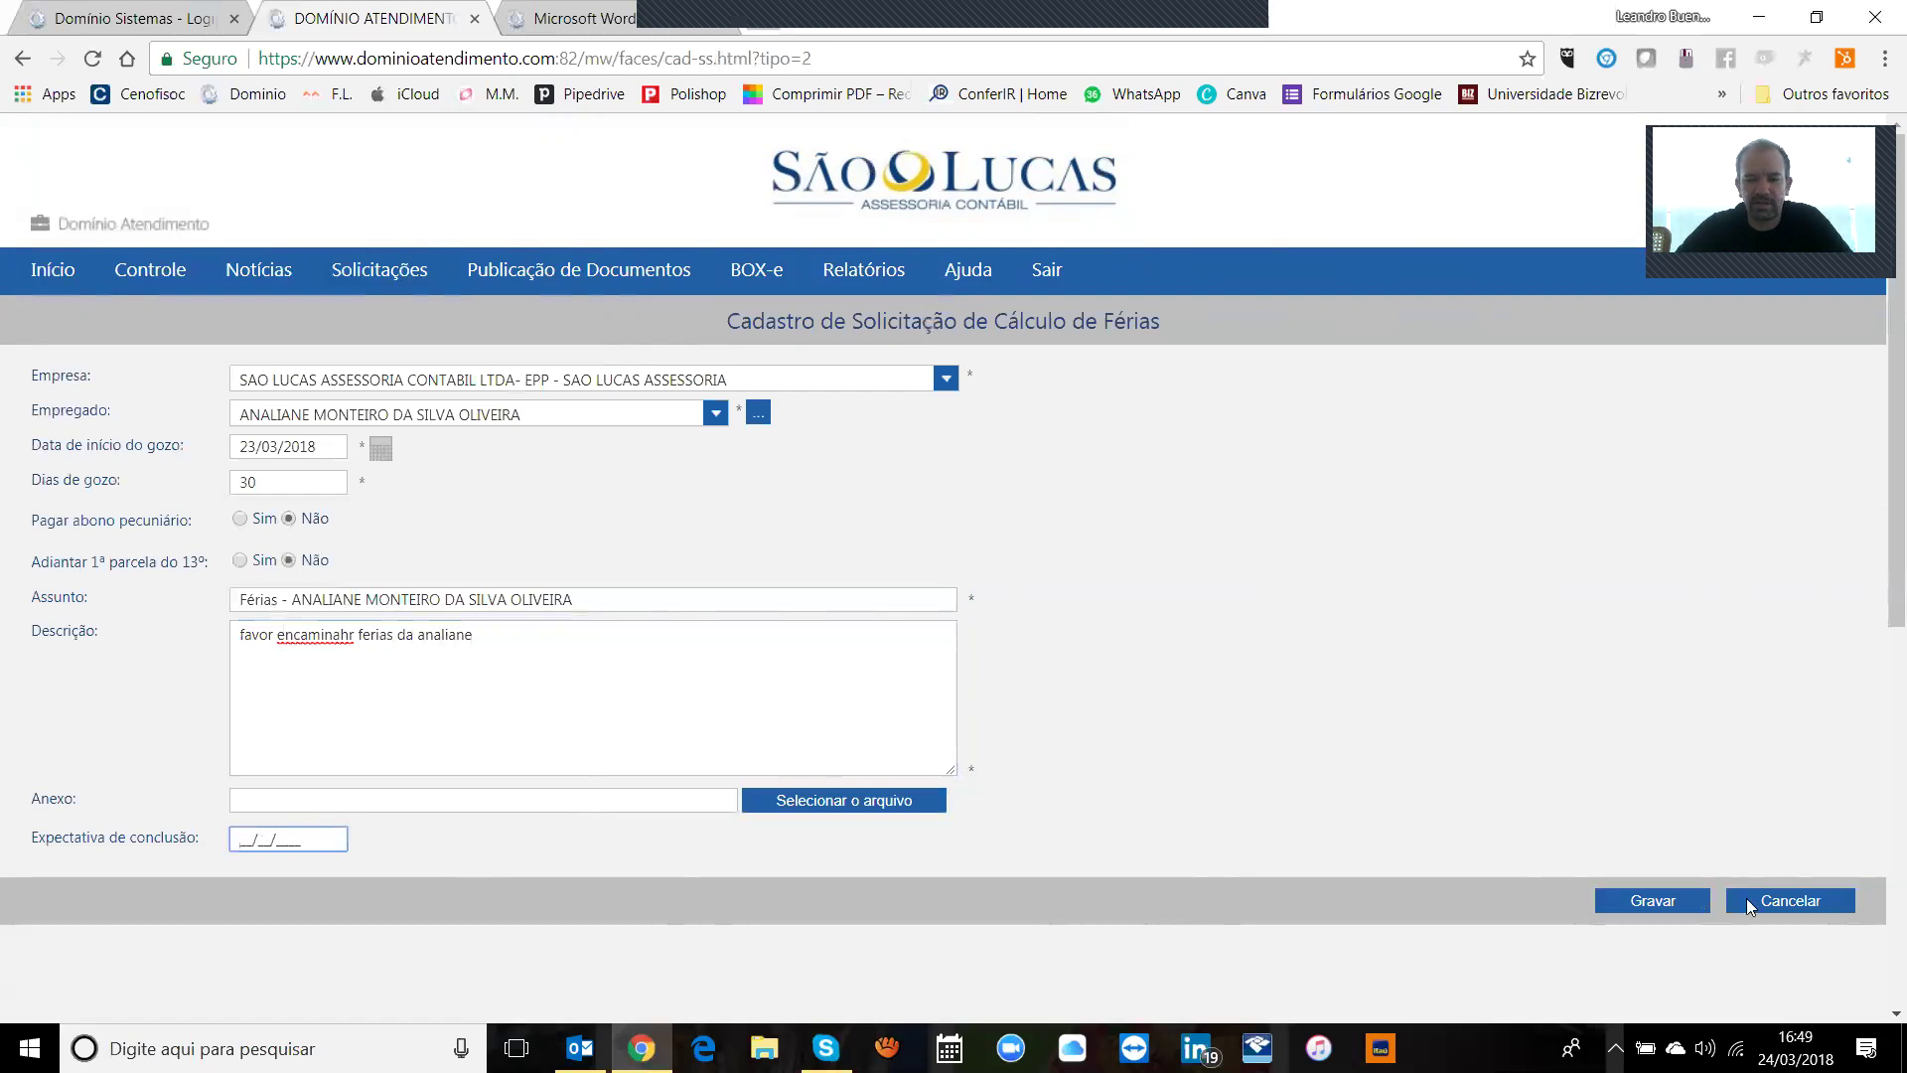
pyautogui.click(1826, 886)
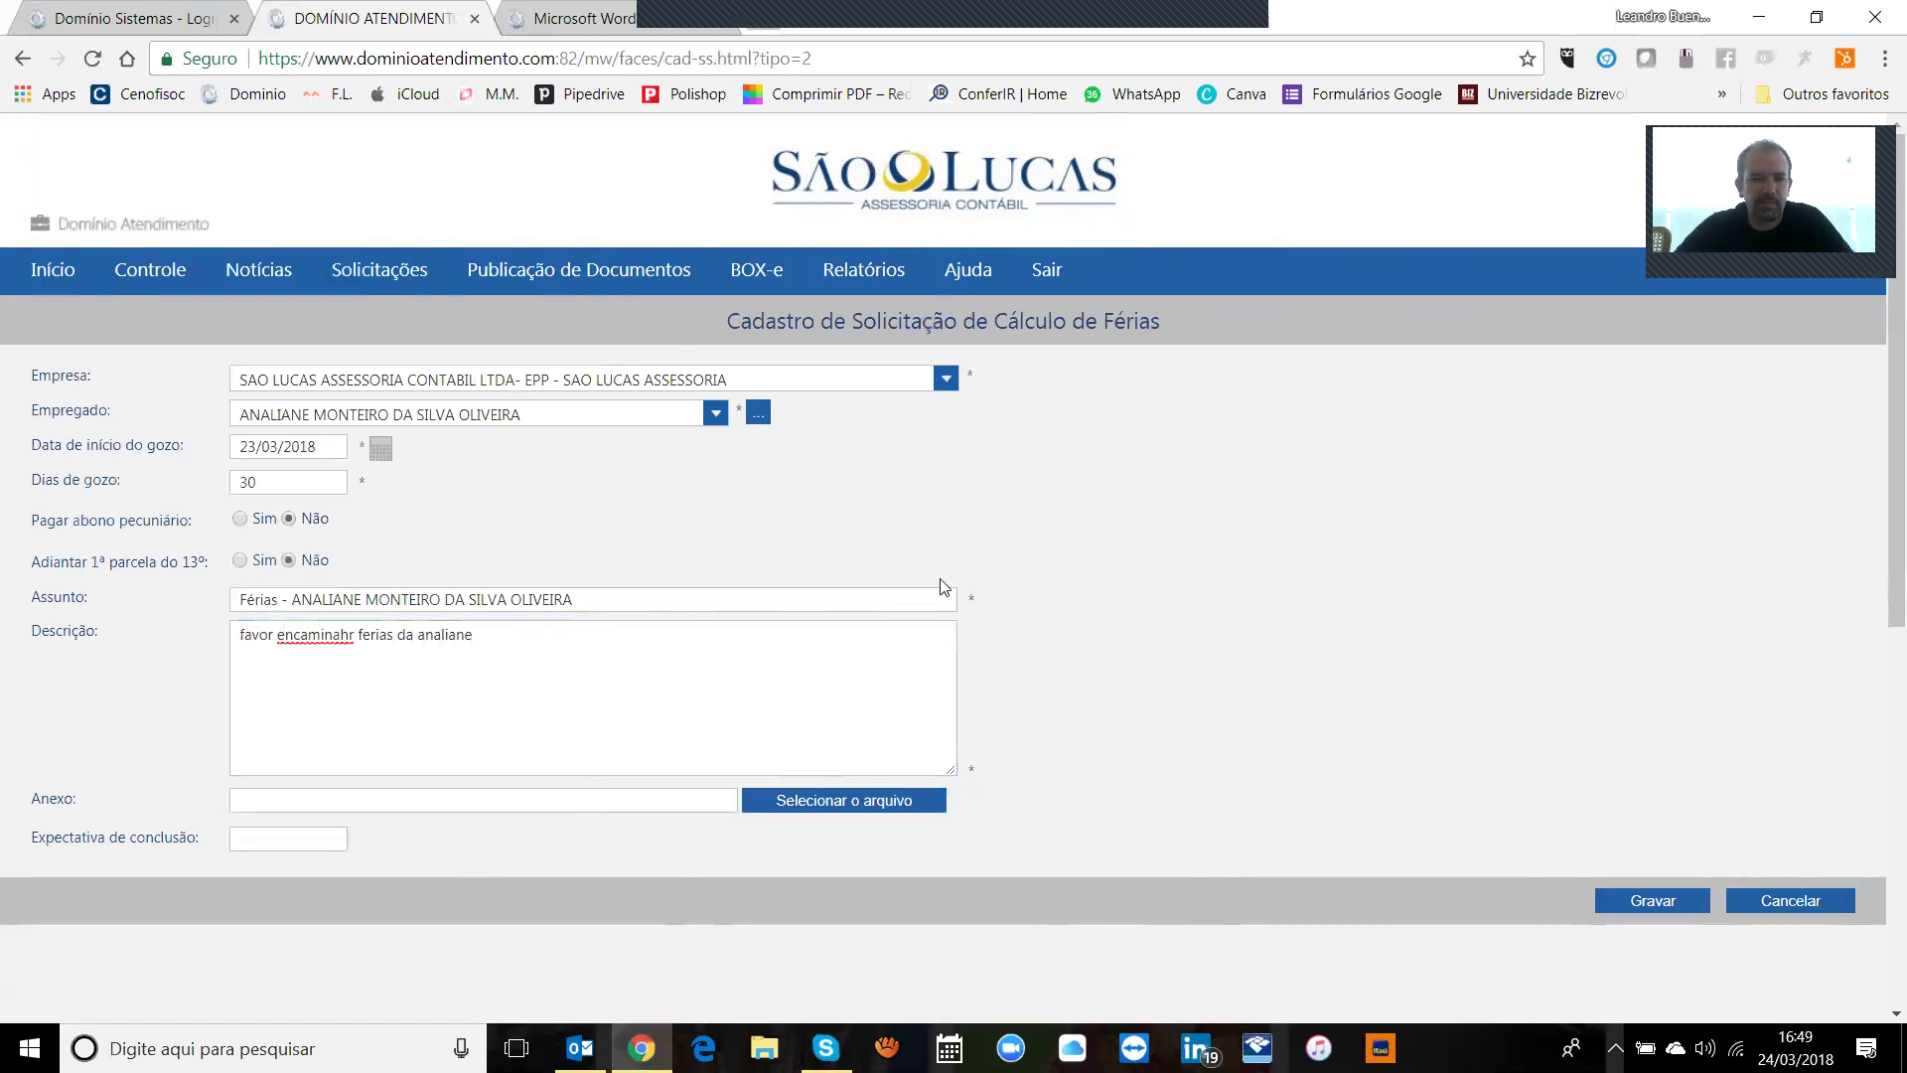
# Step: Start a new termination notice request for the first employee in the list
pyautogui.click(405, 282)
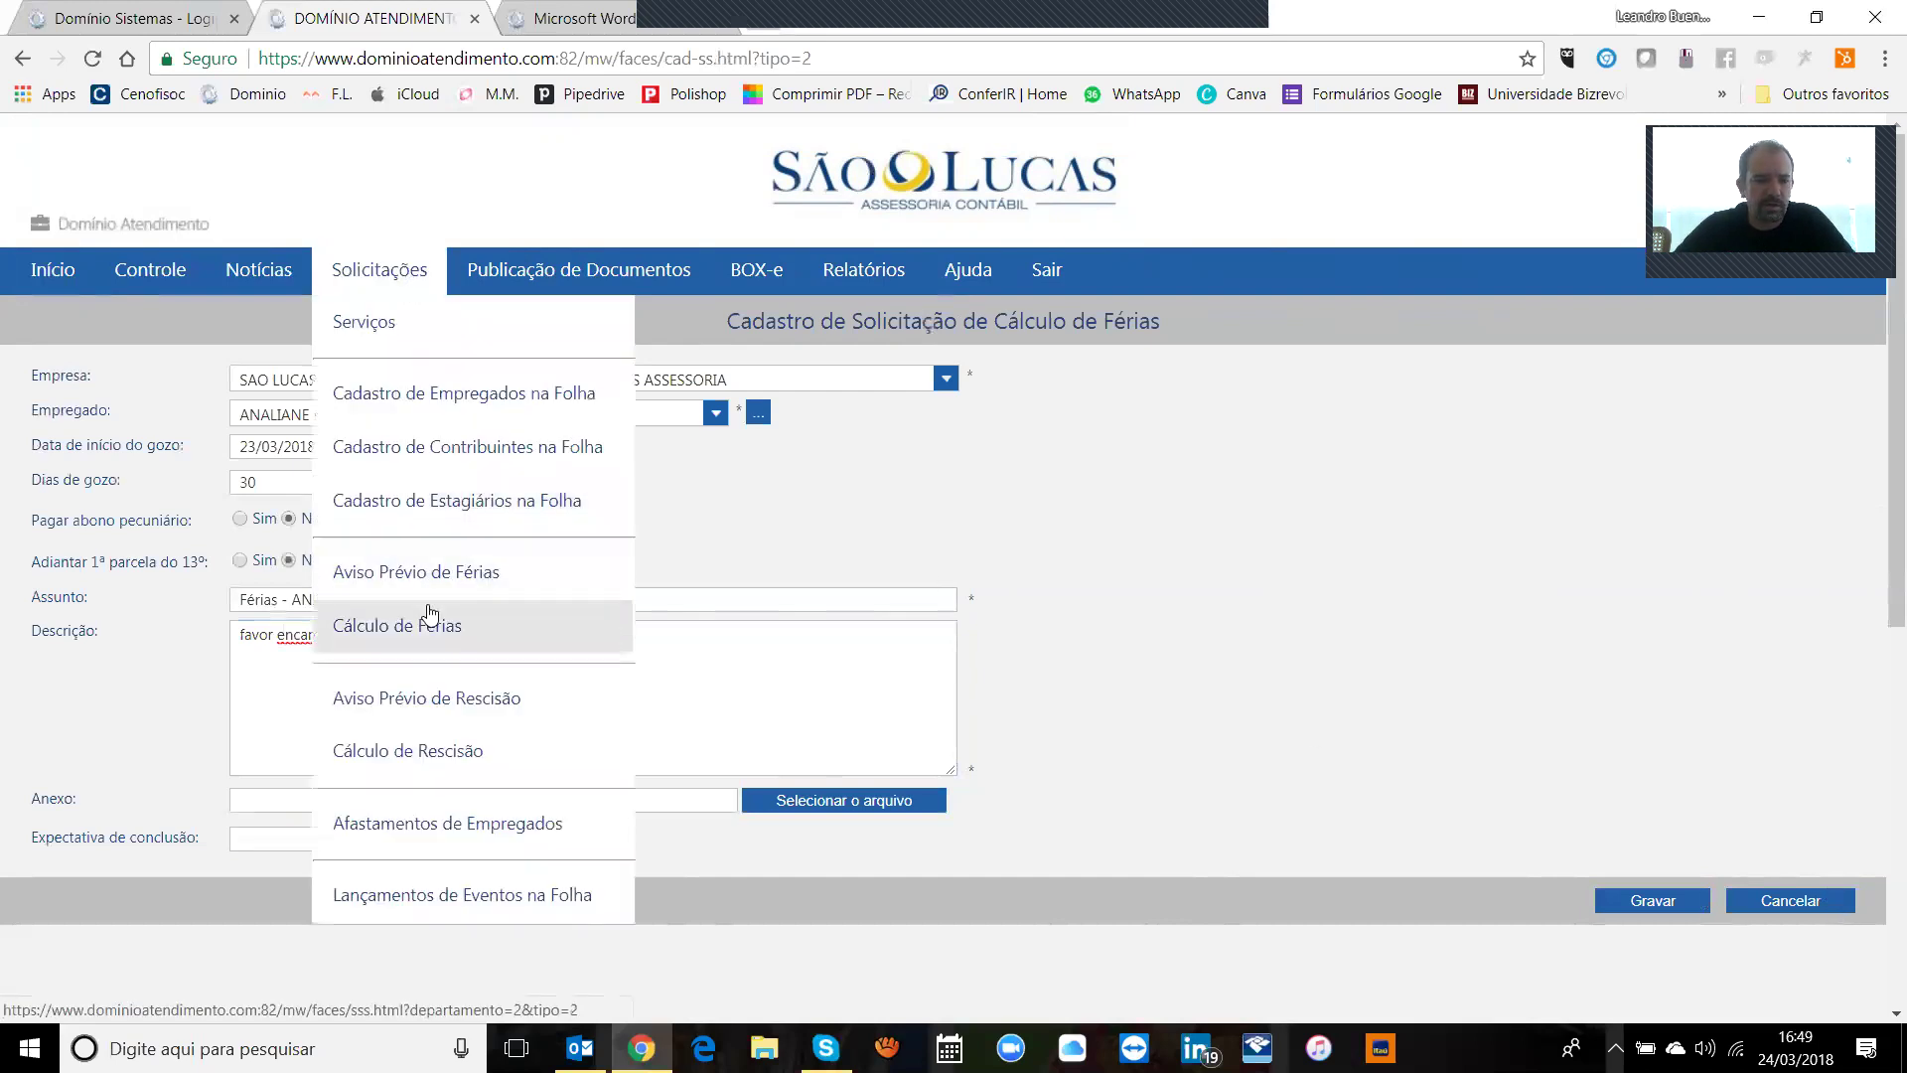
pyautogui.click(453, 700)
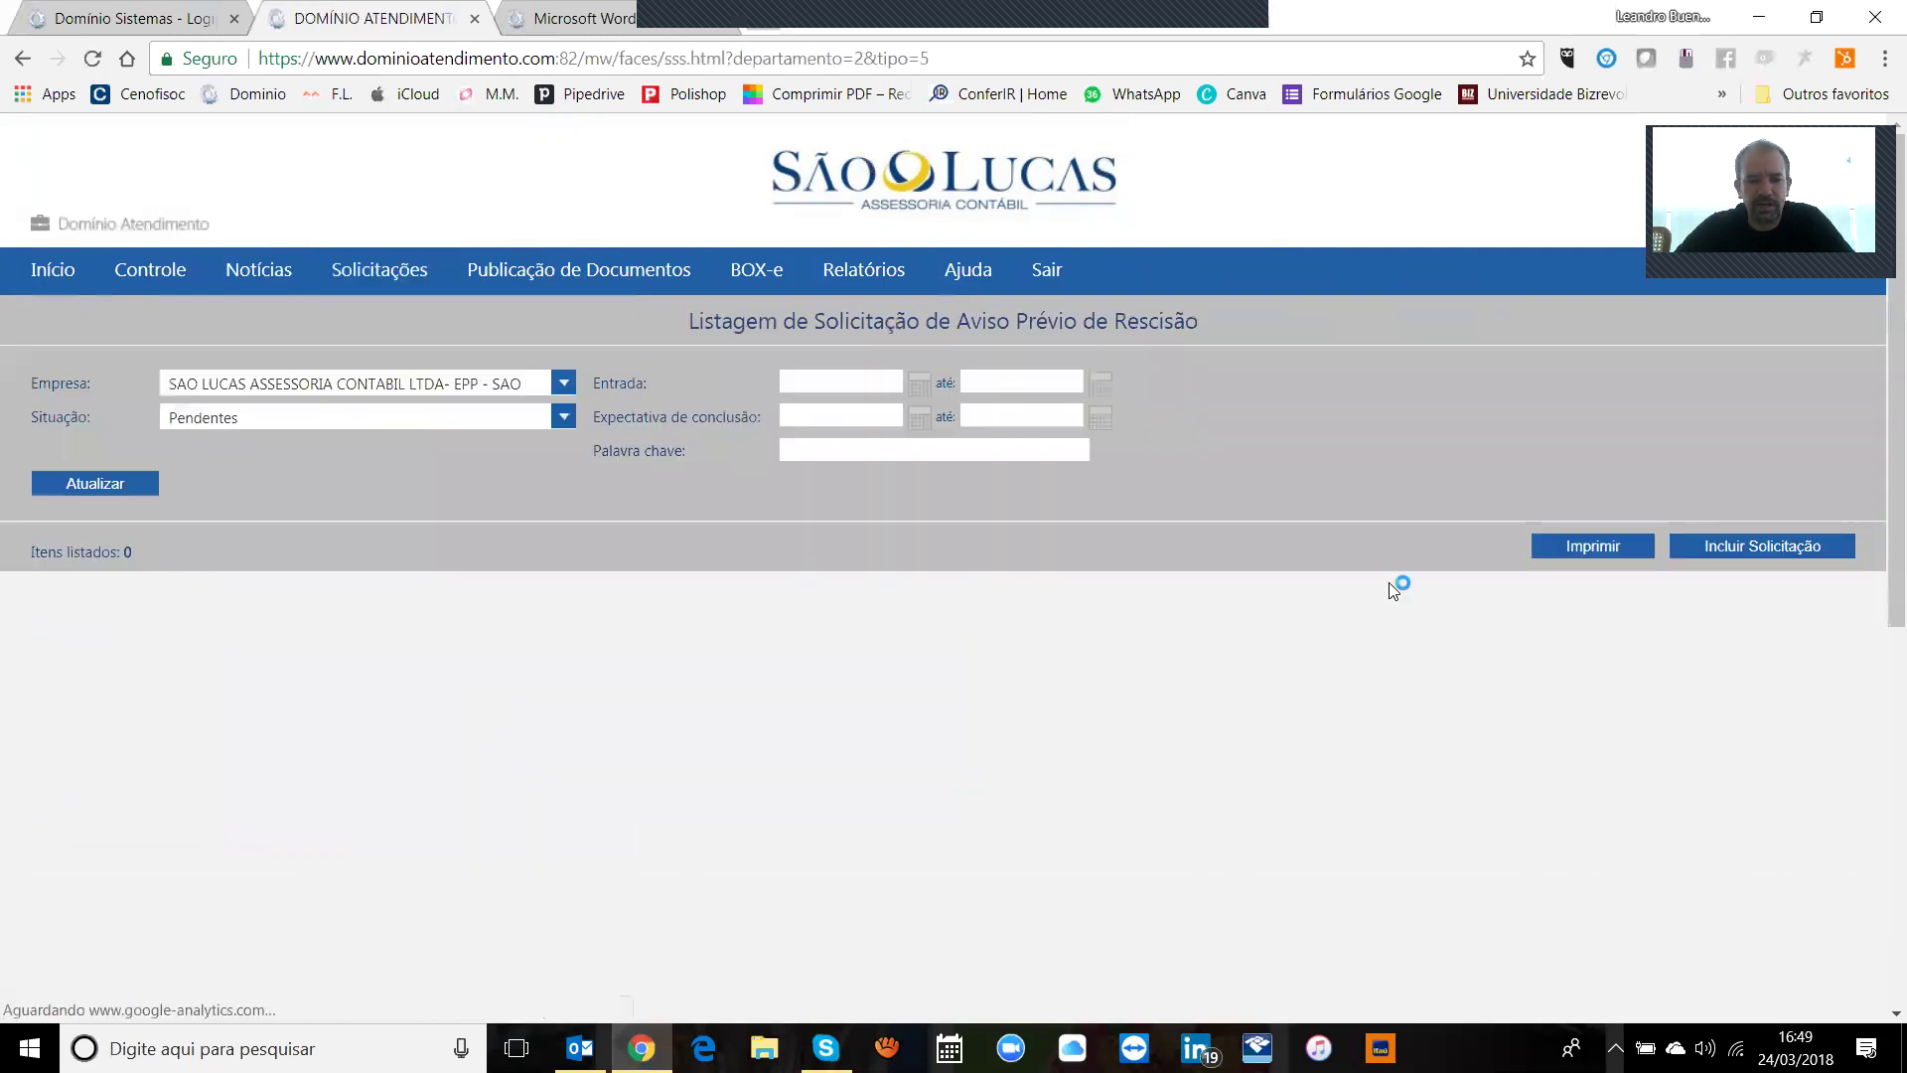
pyautogui.click(1729, 544)
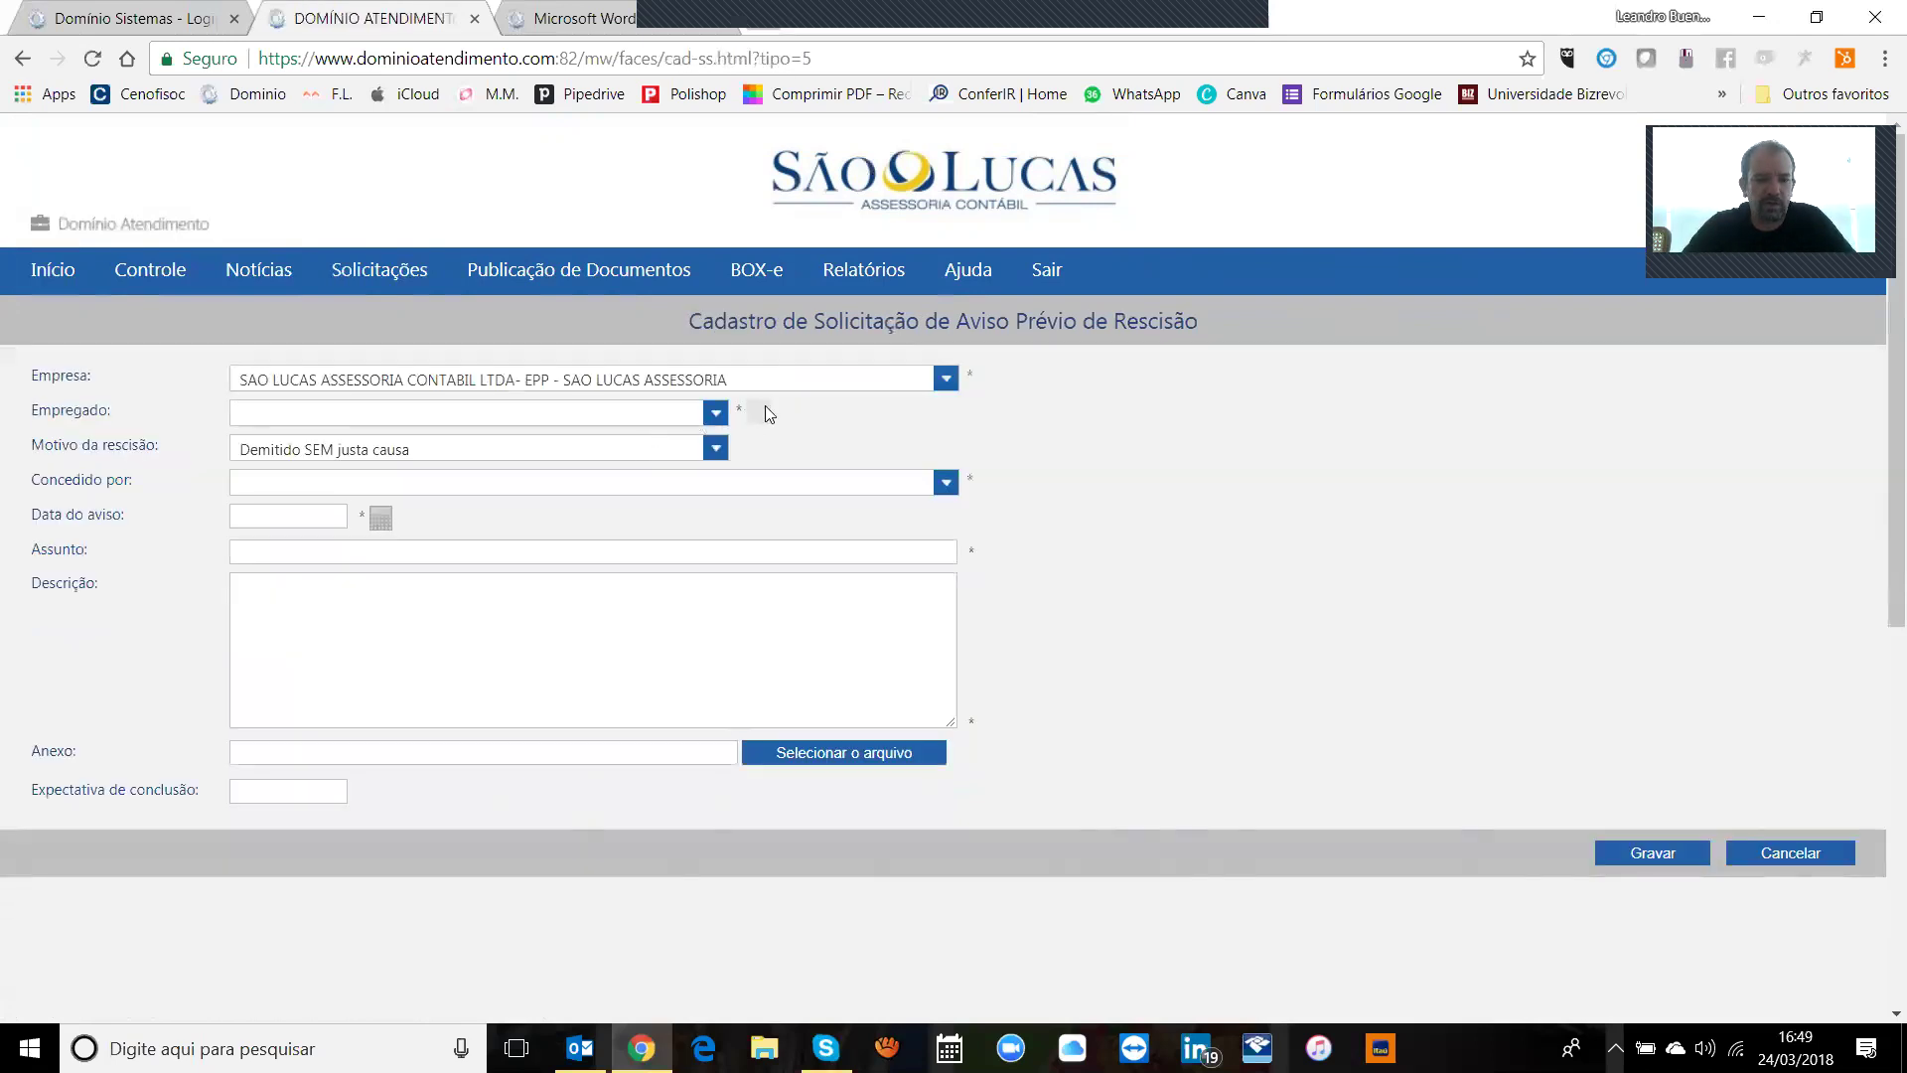
pyautogui.click(713, 411)
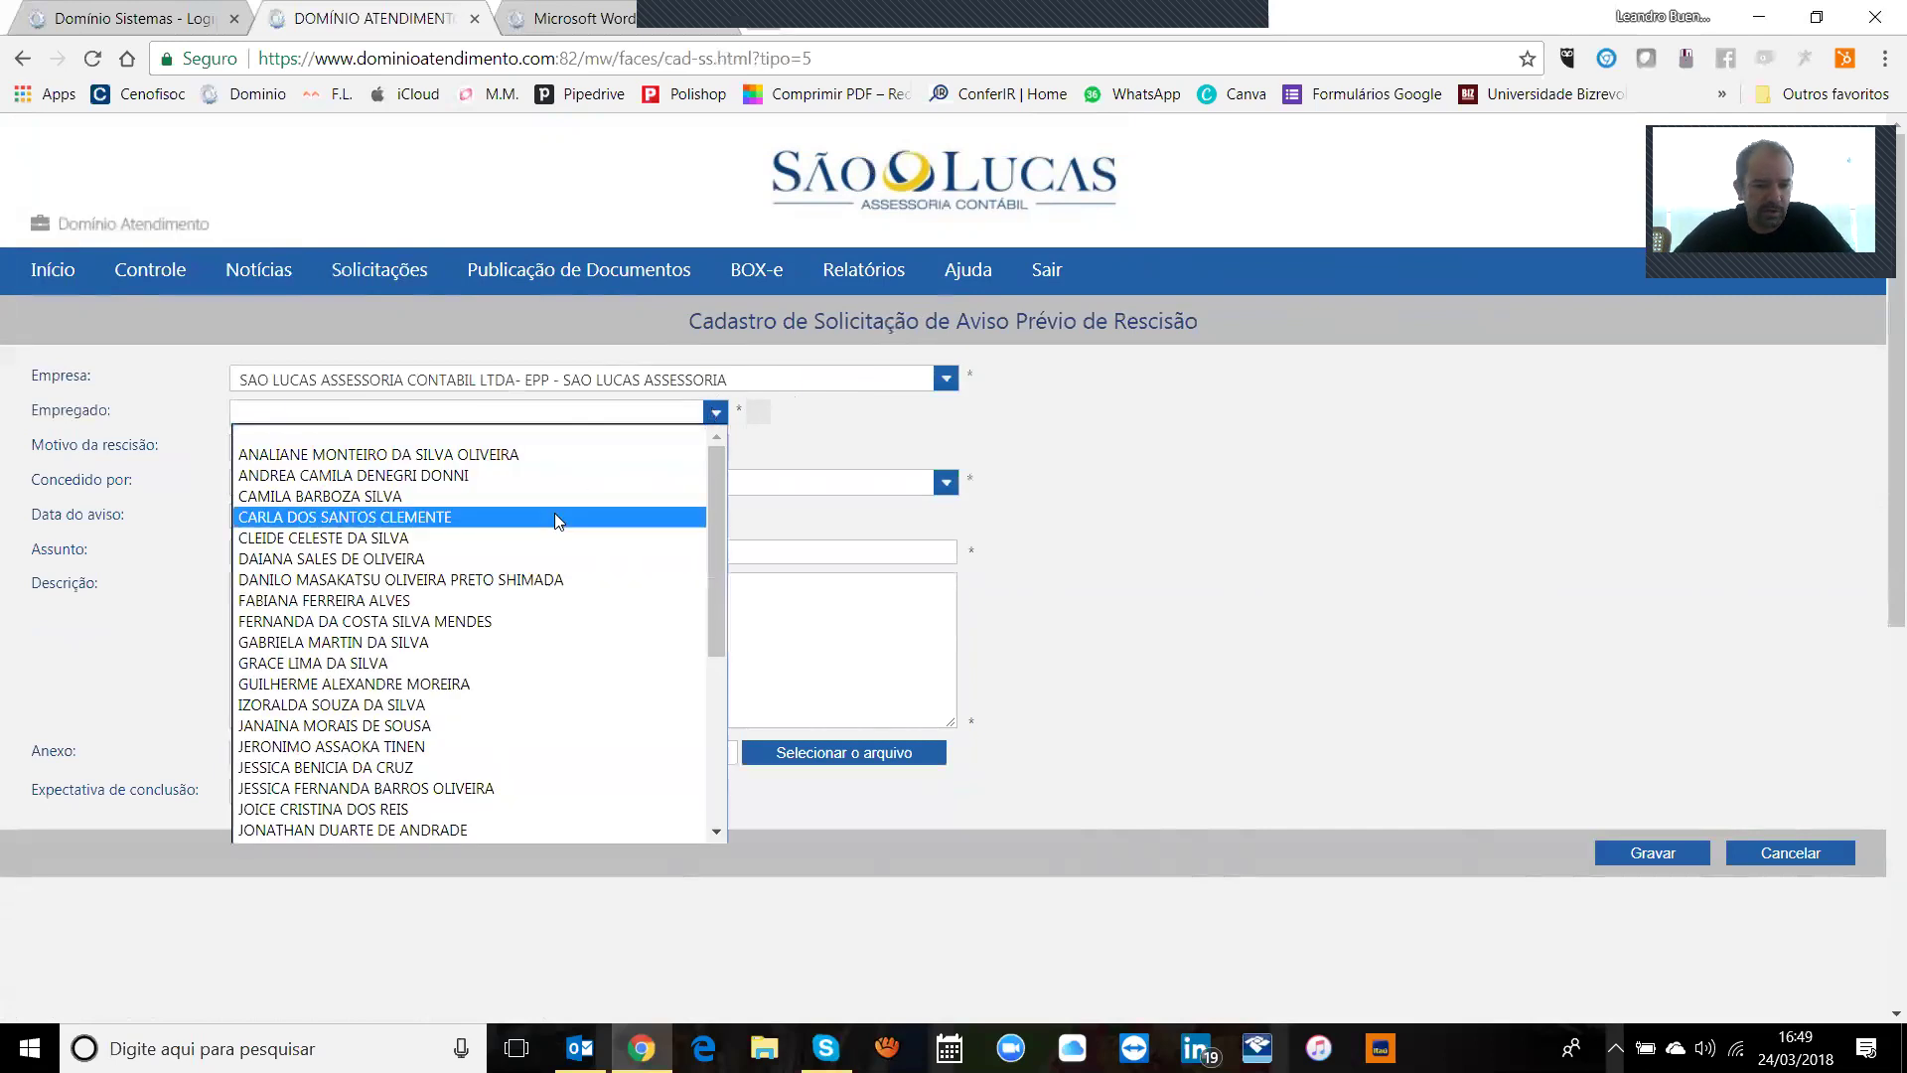
pyautogui.click(547, 455)
# Step: Set reason Demitido SEM justa causa, notice given by Empregador, notice date 26/03/2018
pyautogui.click(439, 452)
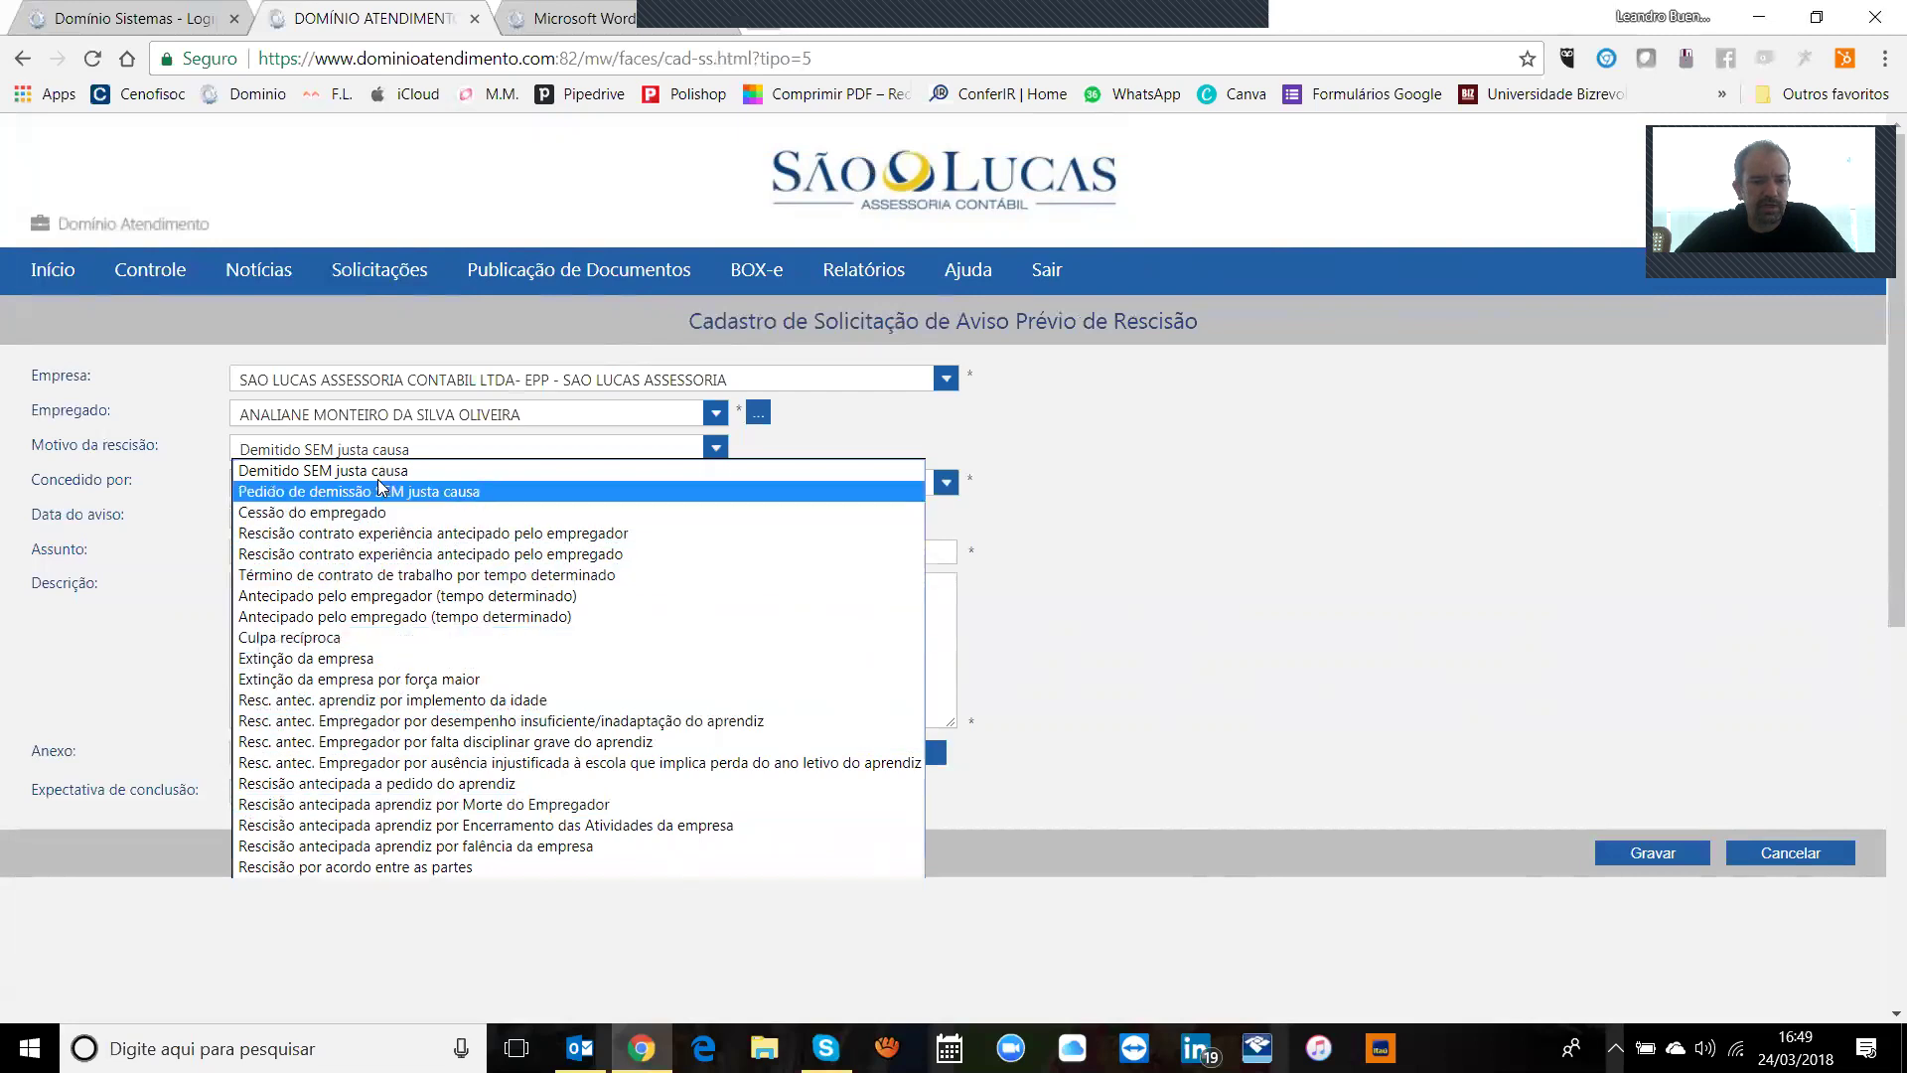
pyautogui.click(379, 472)
pyautogui.click(441, 453)
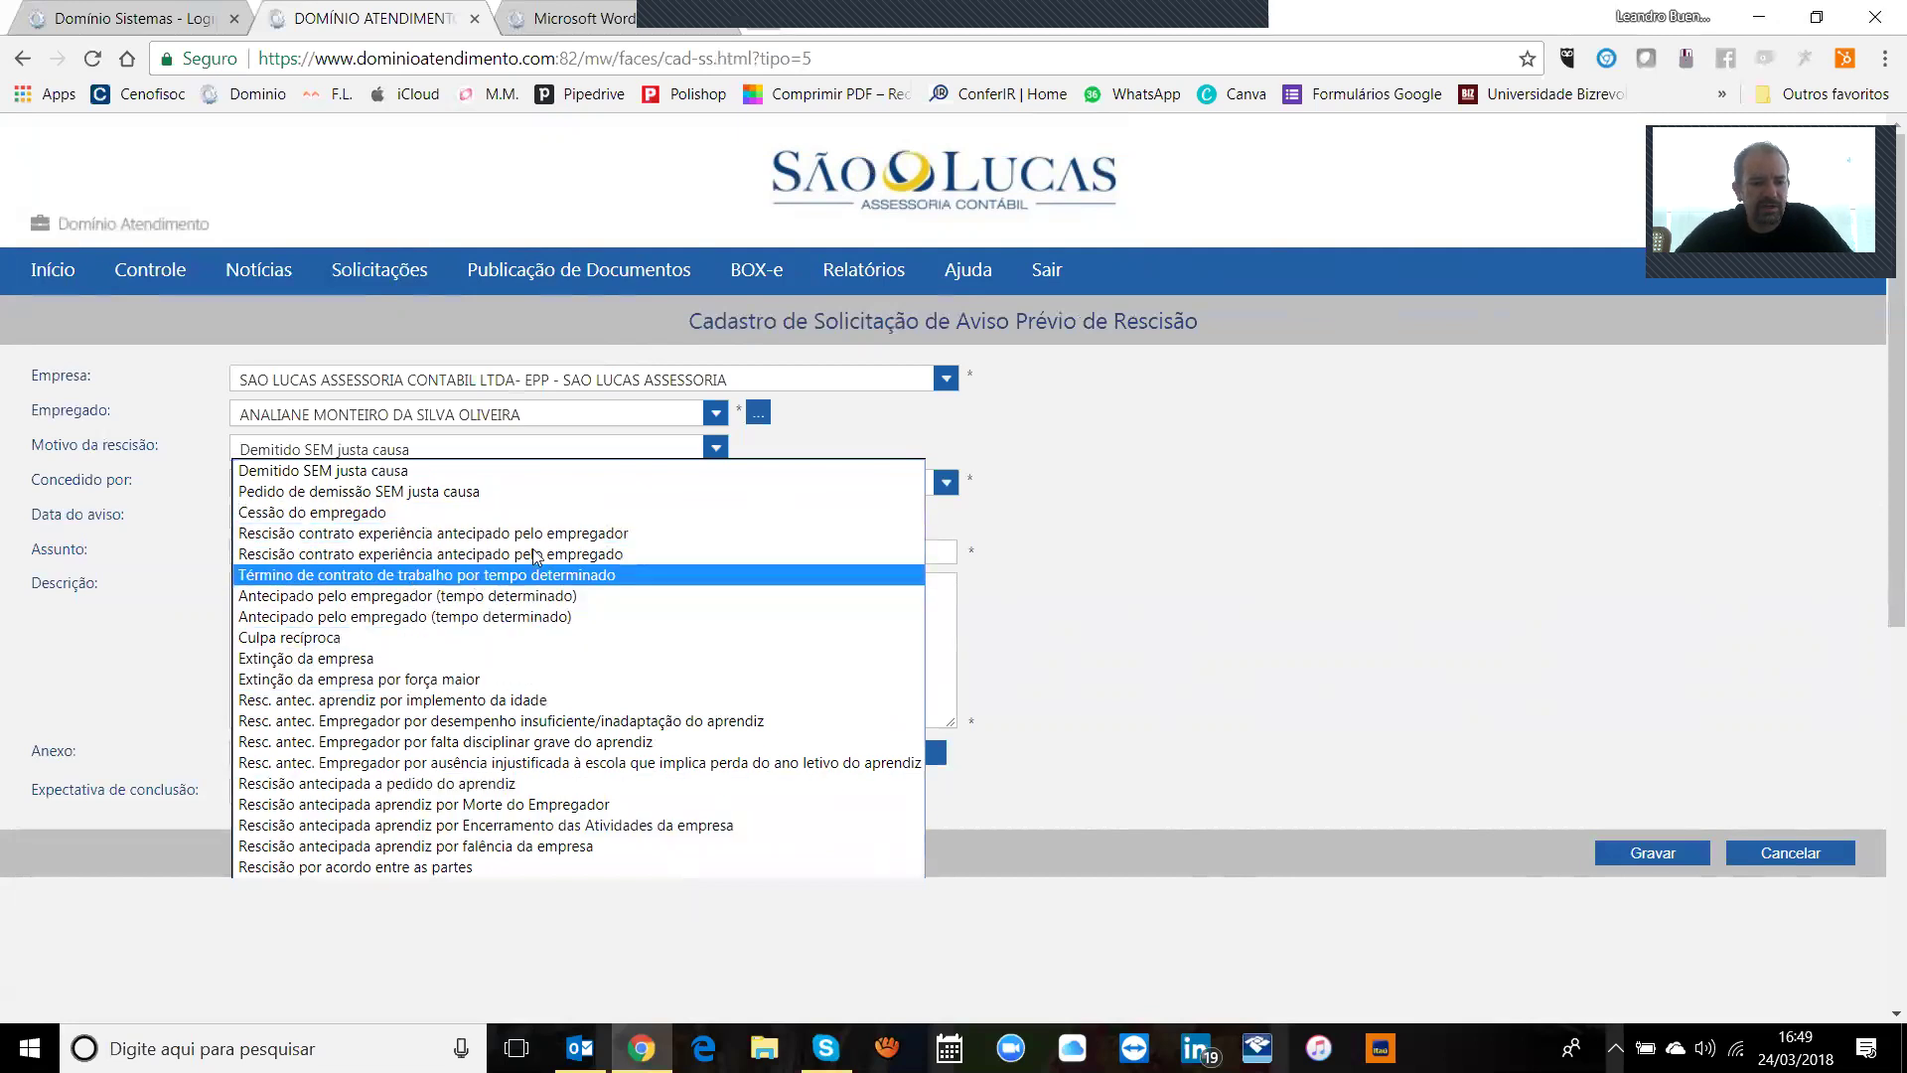
pyautogui.click(375, 471)
pyautogui.click(487, 487)
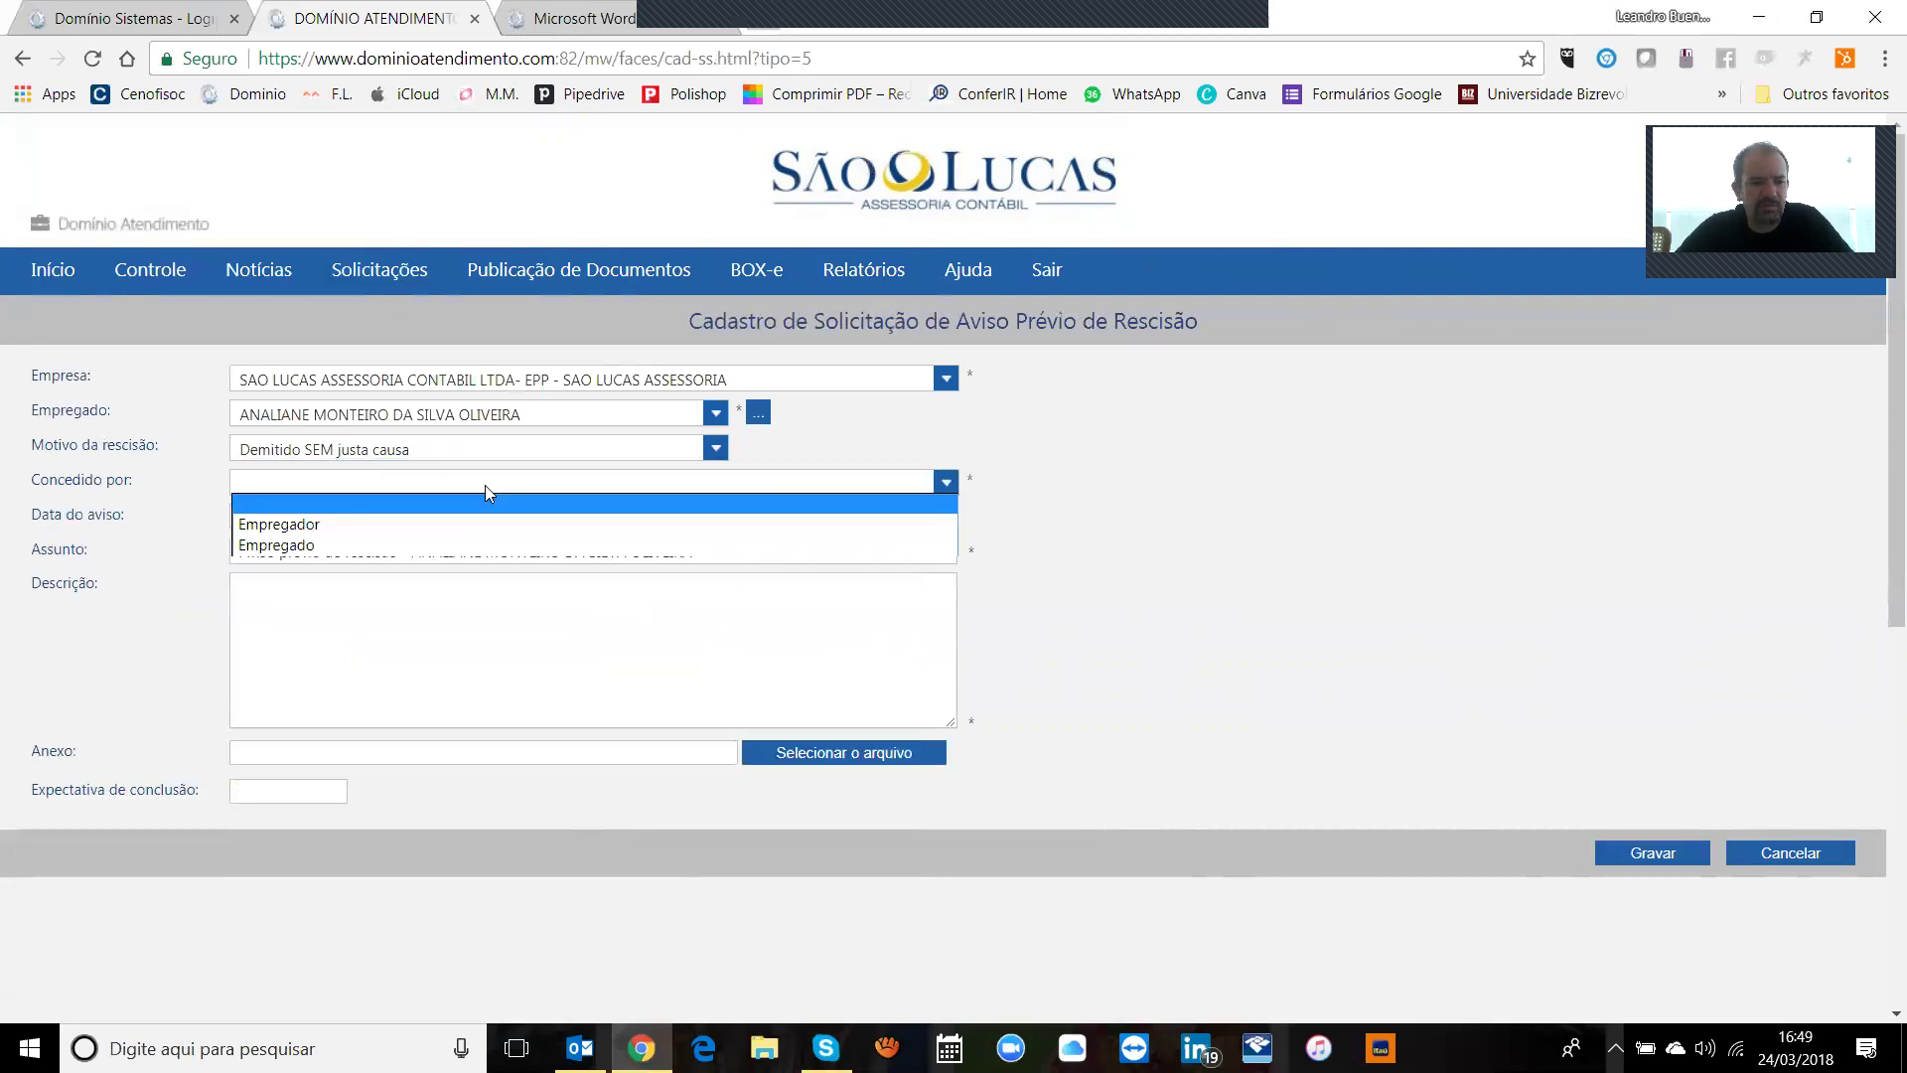
pyautogui.click(311, 530)
pyautogui.click(370, 484)
pyautogui.click(332, 544)
pyautogui.click(339, 491)
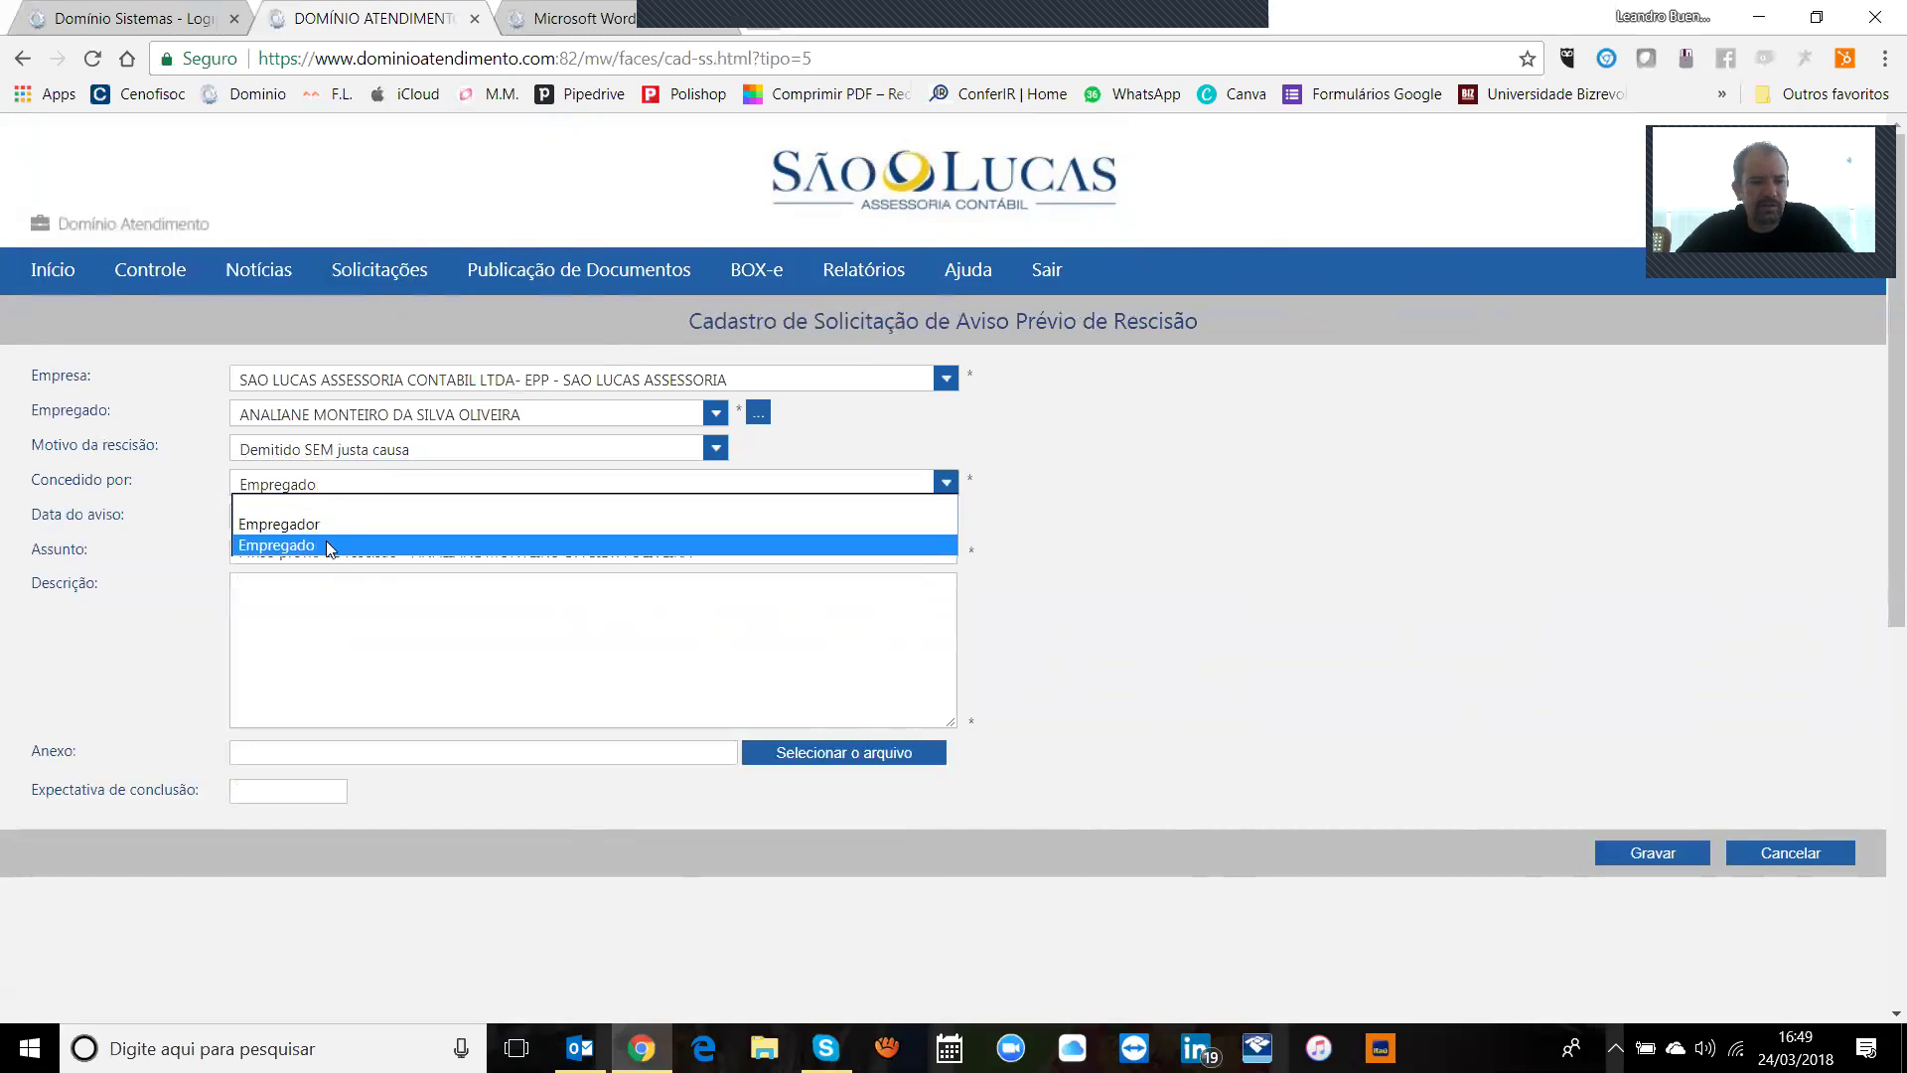
pyautogui.click(328, 527)
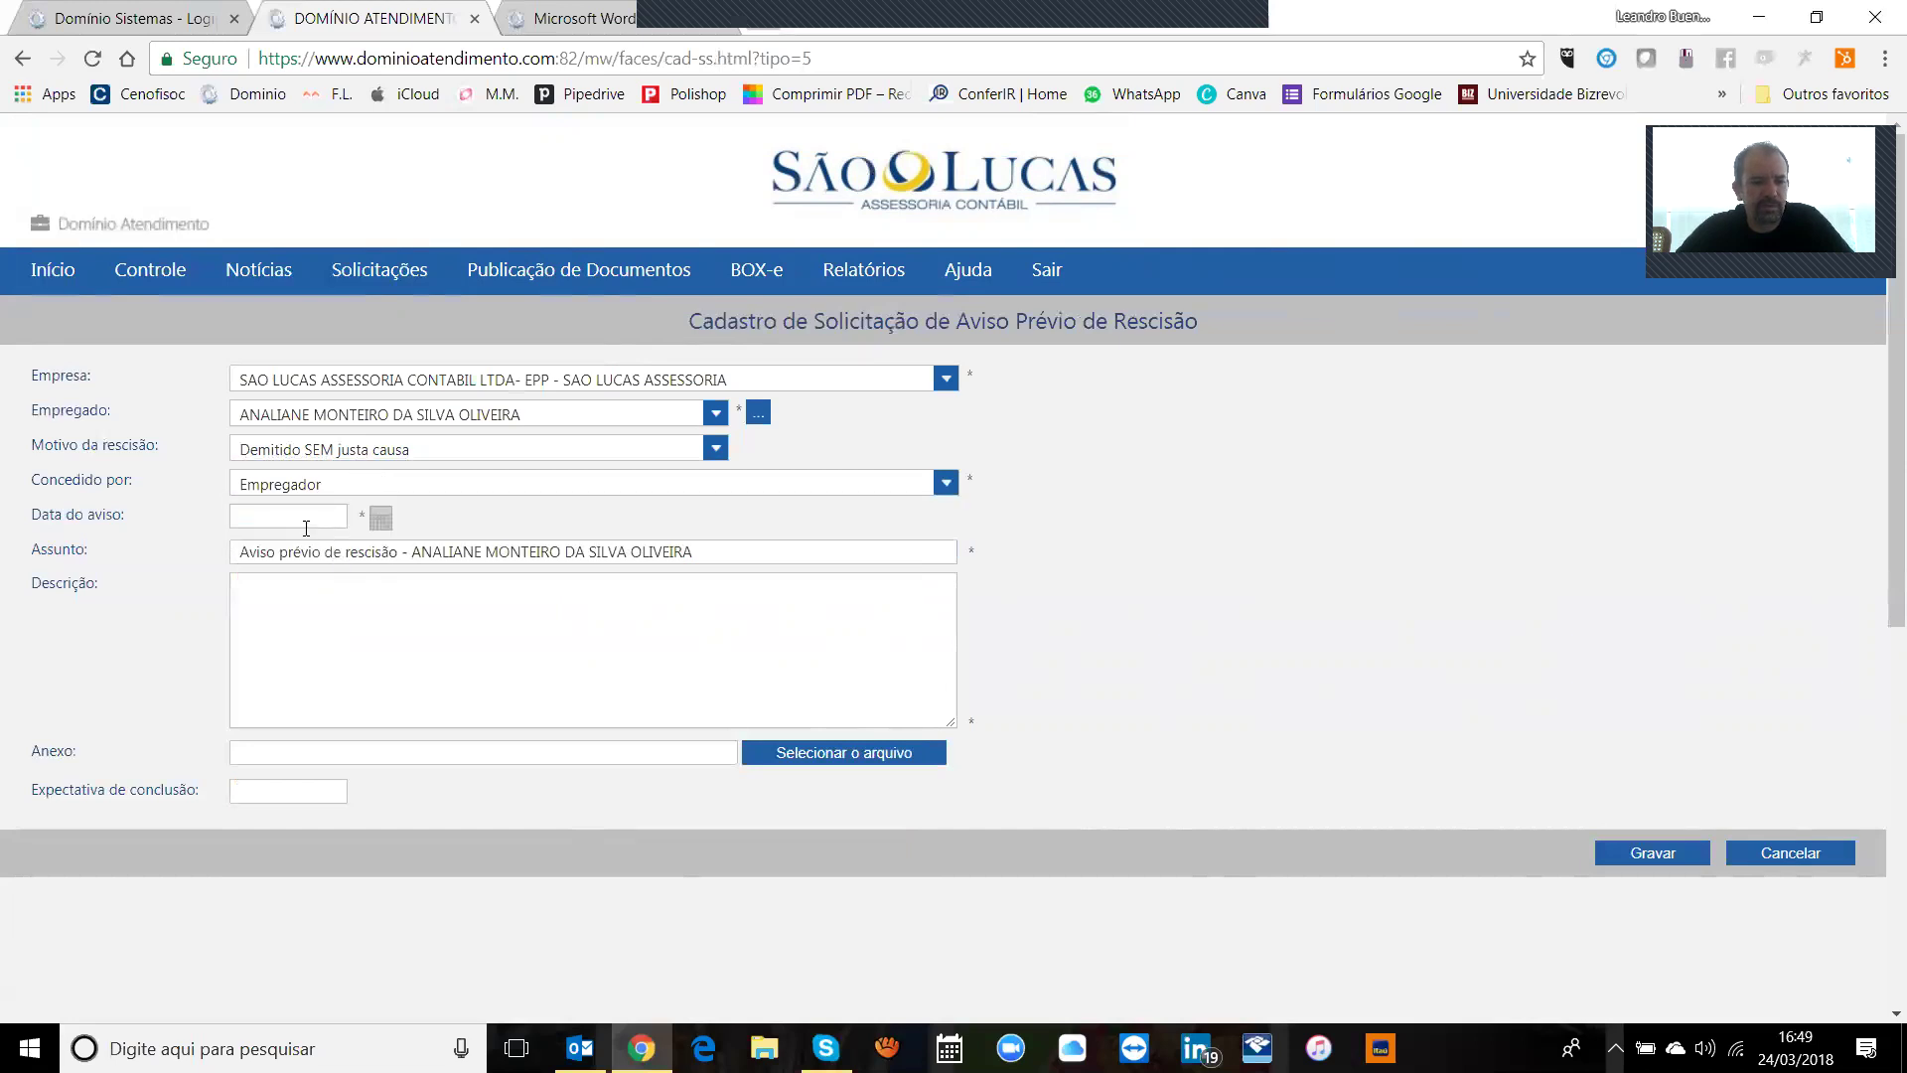
pyautogui.click(380, 518)
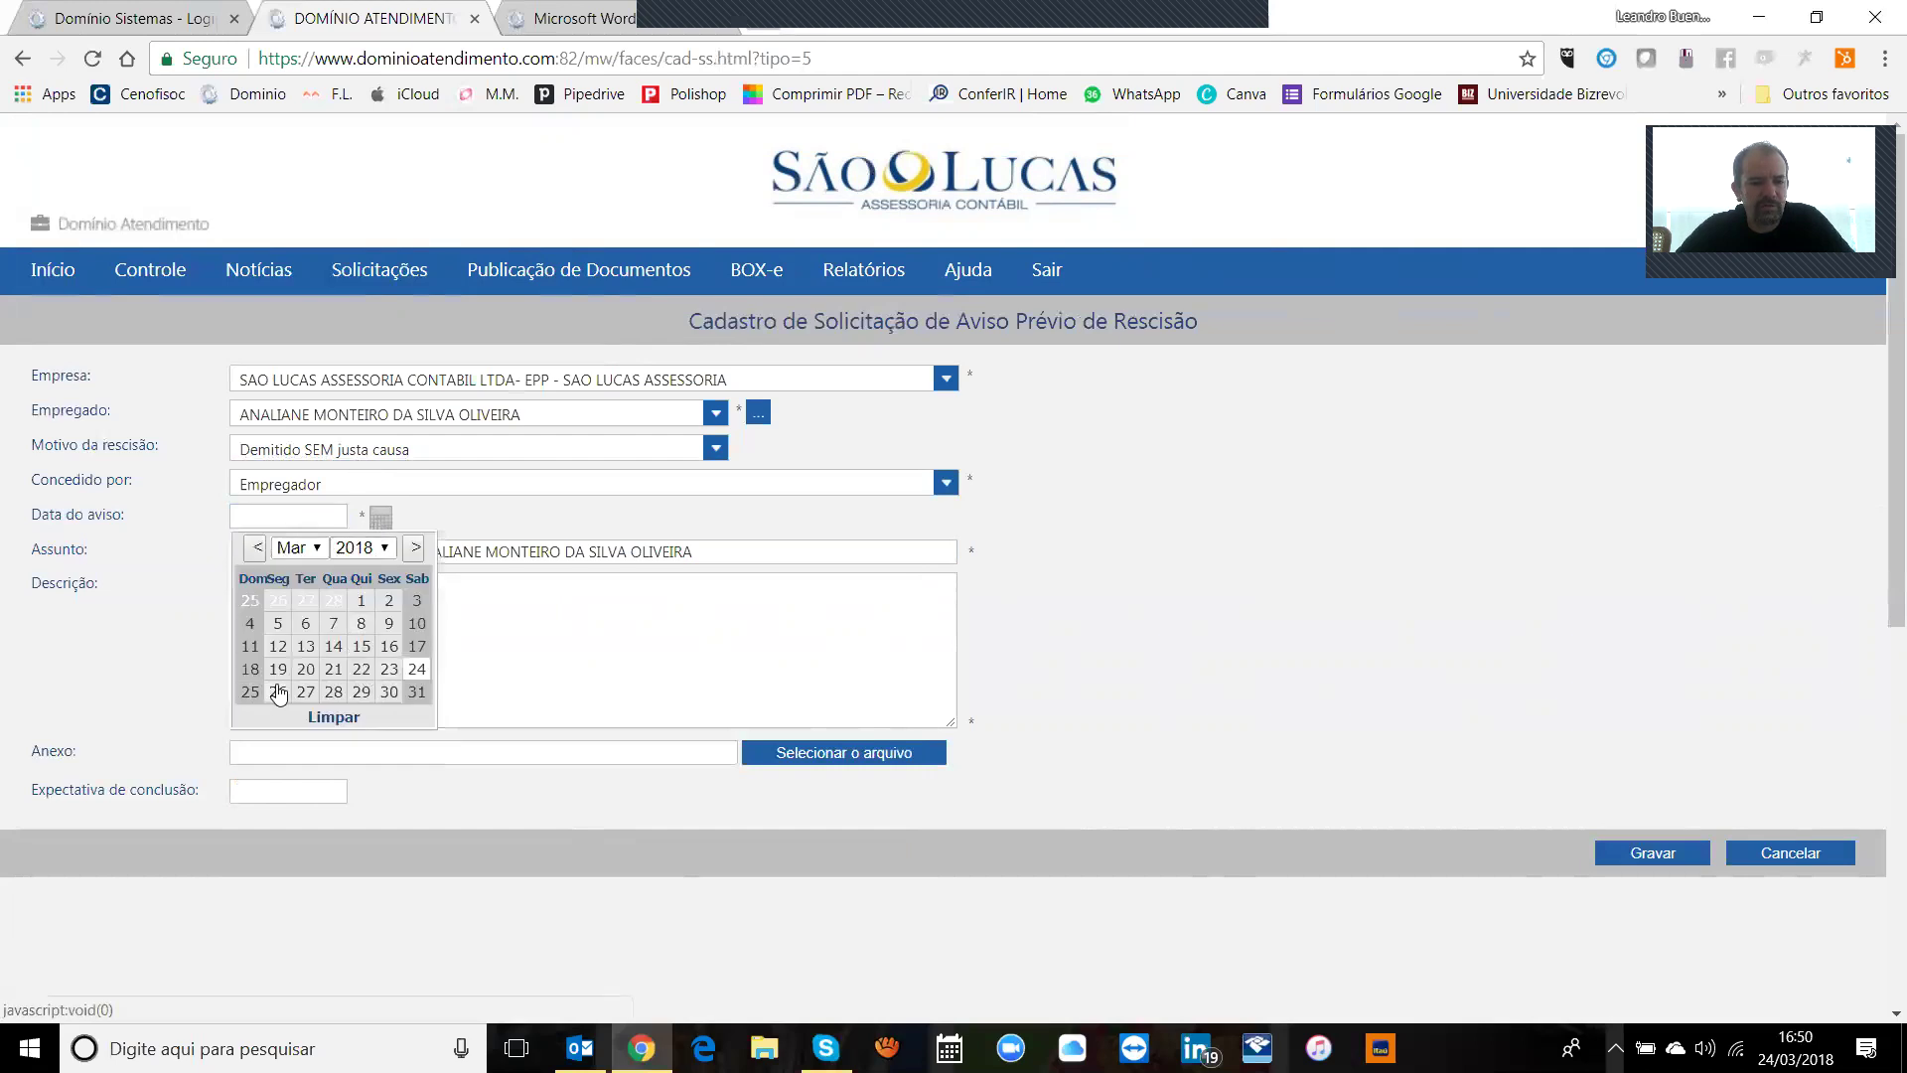
pyautogui.click(278, 692)
# Step: Type then remove the description, and set expected completion to 25/03/2018
pyautogui.click(449, 617)
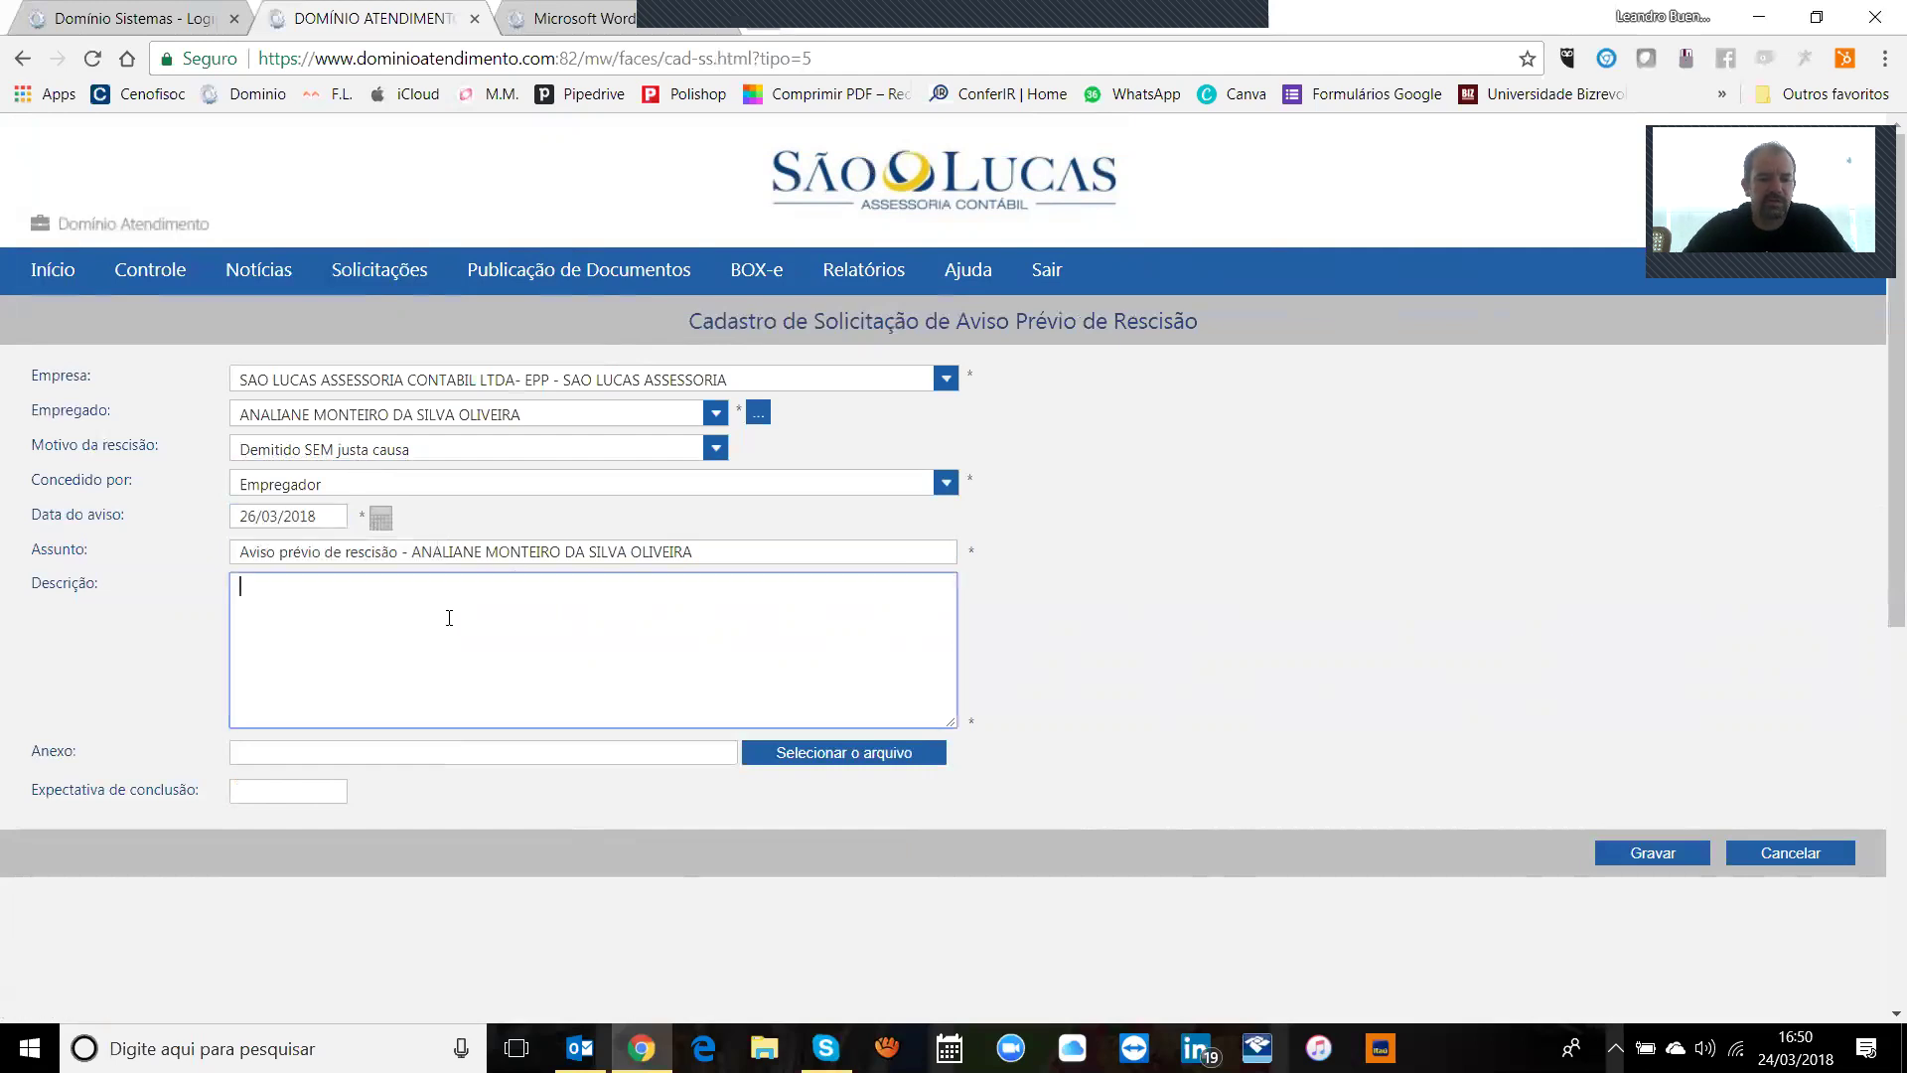
pyautogui.write('favor providenciar aviso previo')
pyautogui.press('Tab')
pyautogui.moveTo(443, 588); pyautogui.dragTo(193, 584)
pyautogui.press('BackSpace')
pyautogui.press('Tab')
pyautogui.click(293, 791)
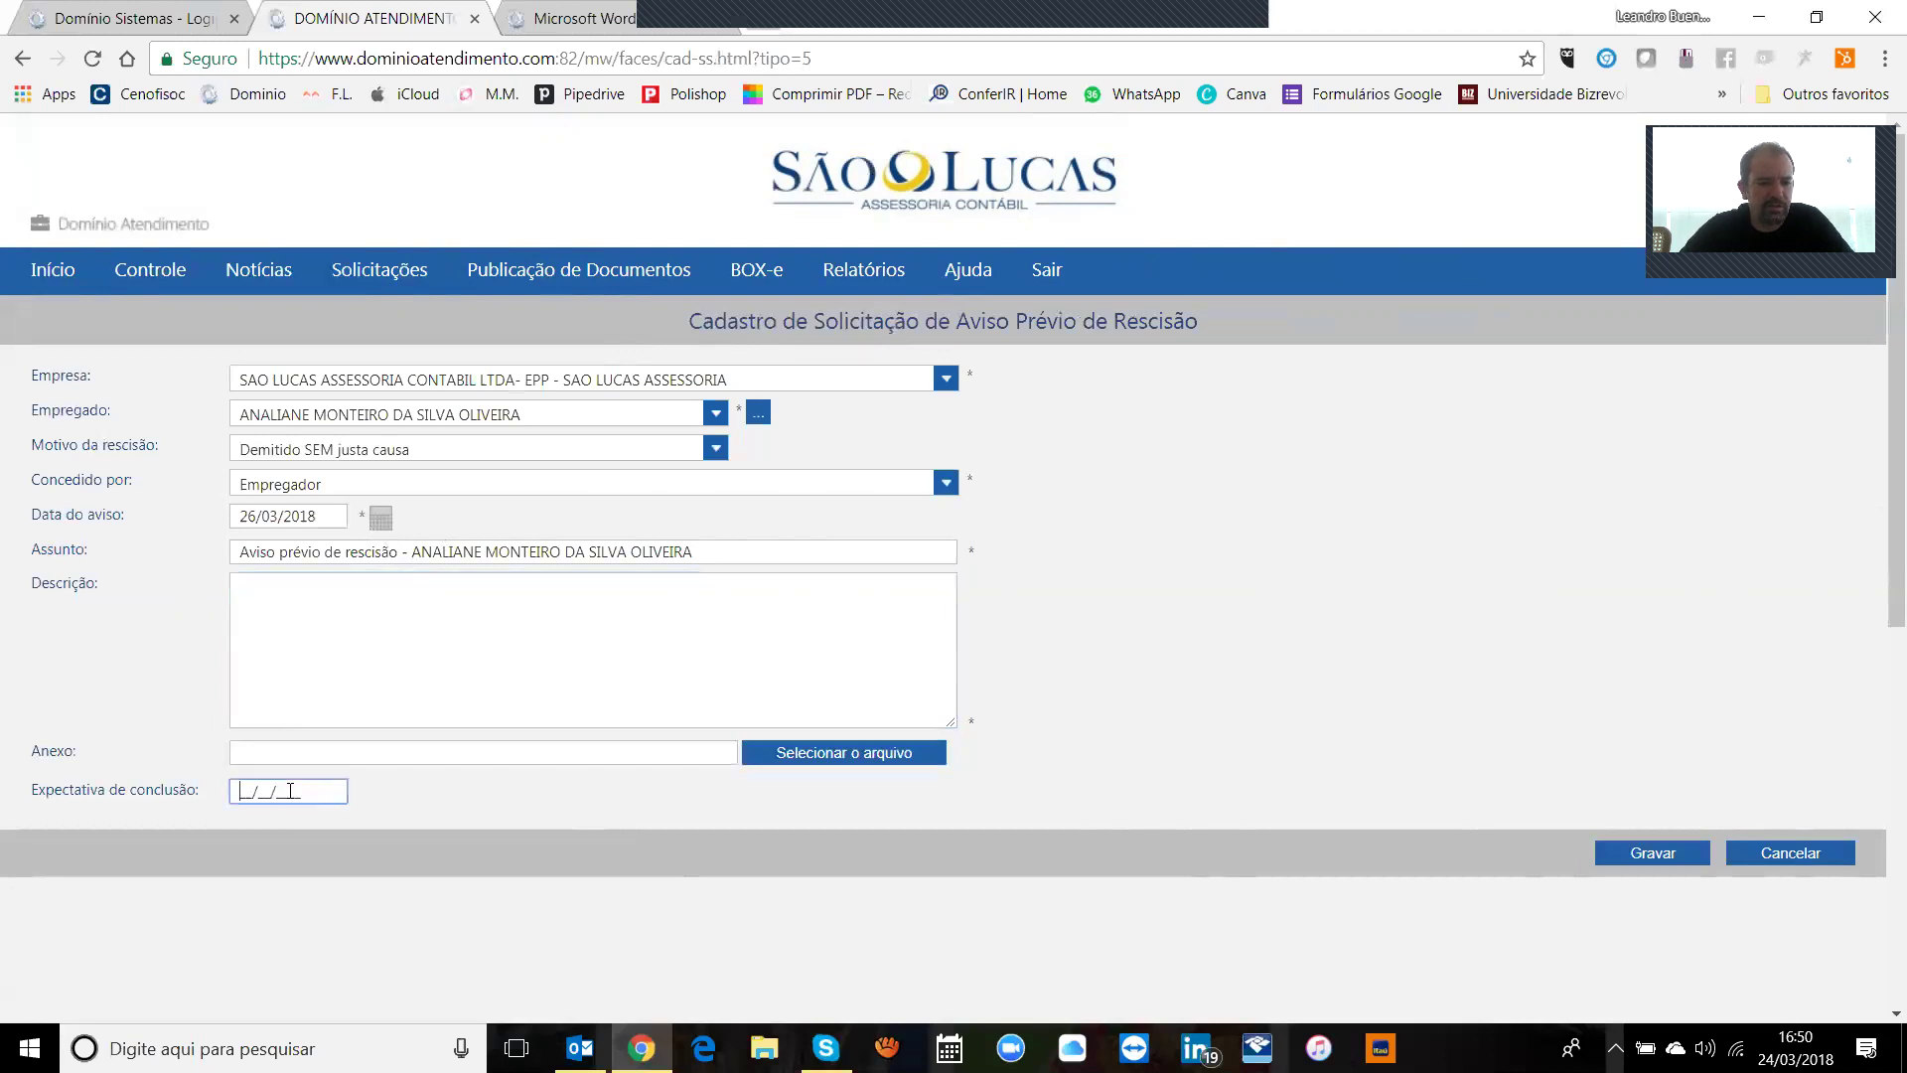
pyautogui.write('25/')
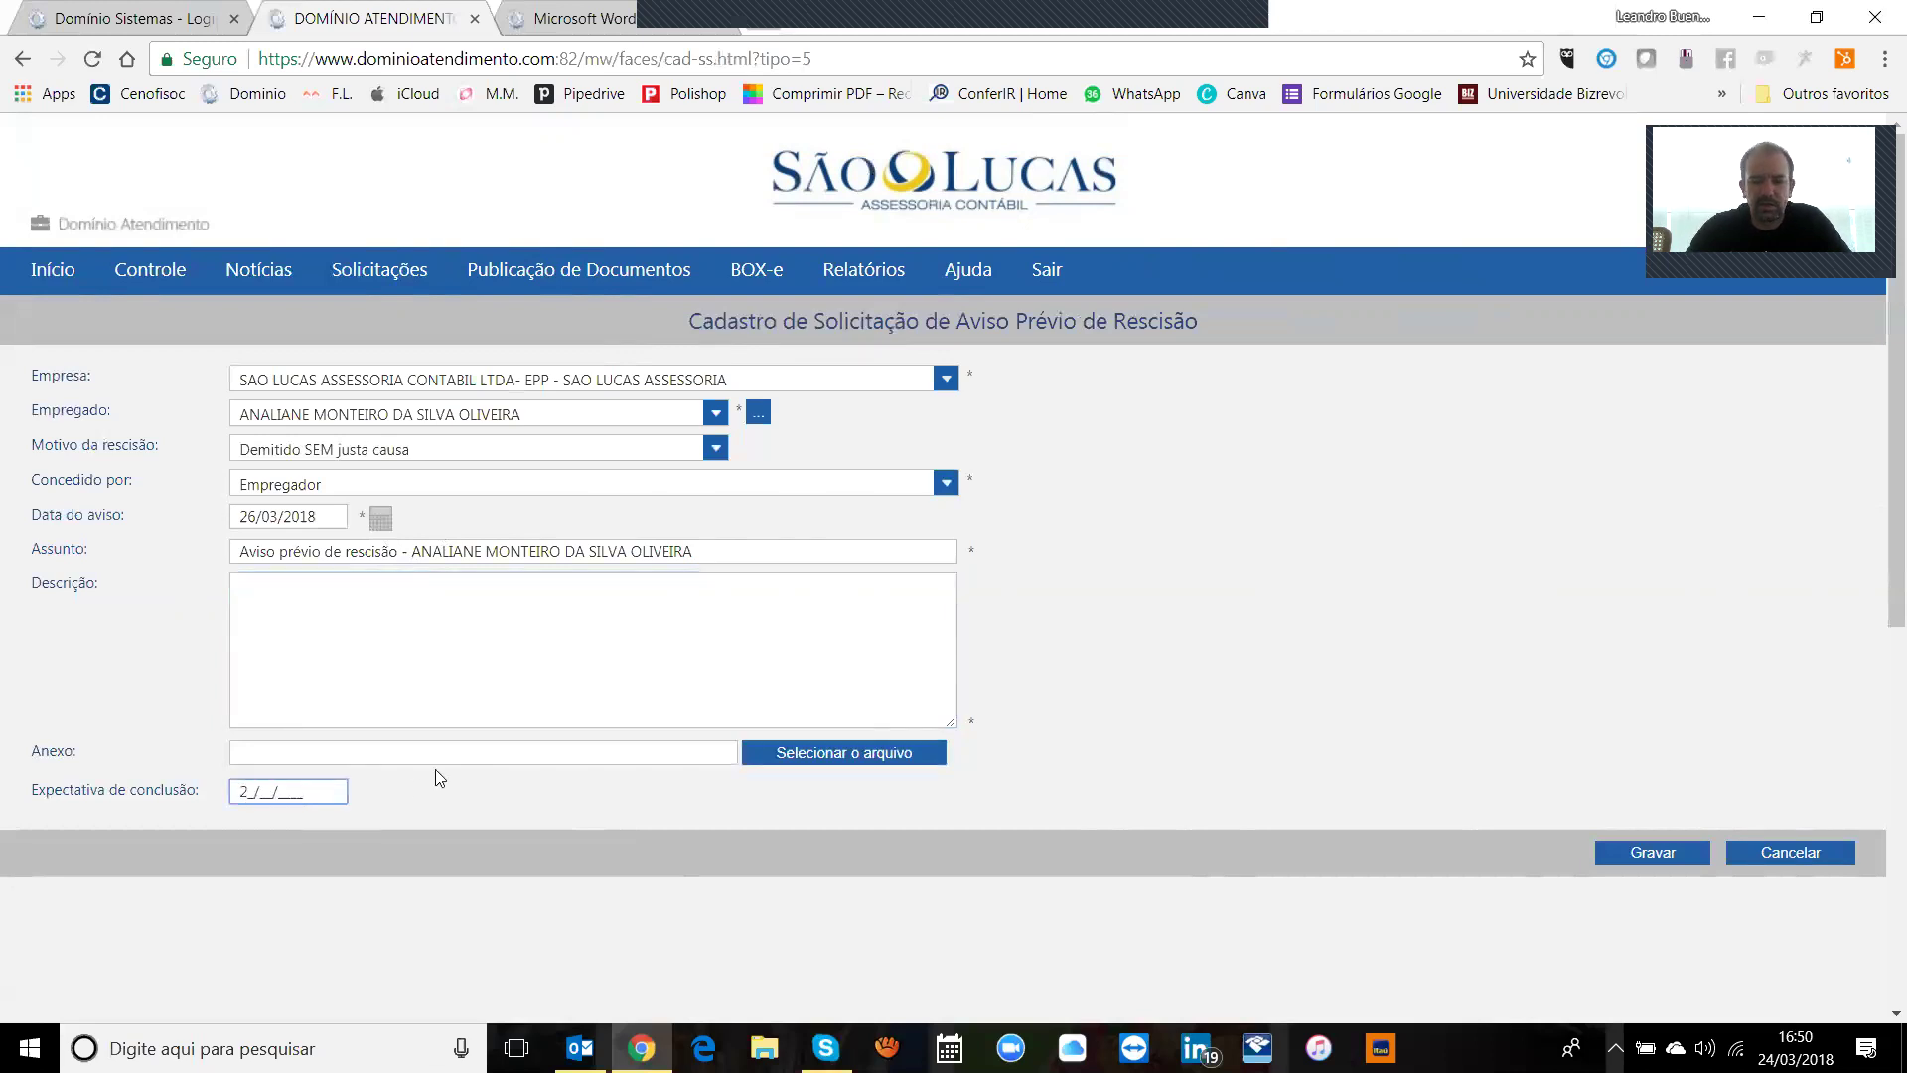
pyautogui.write('03/2018')
pyautogui.press('Tab')
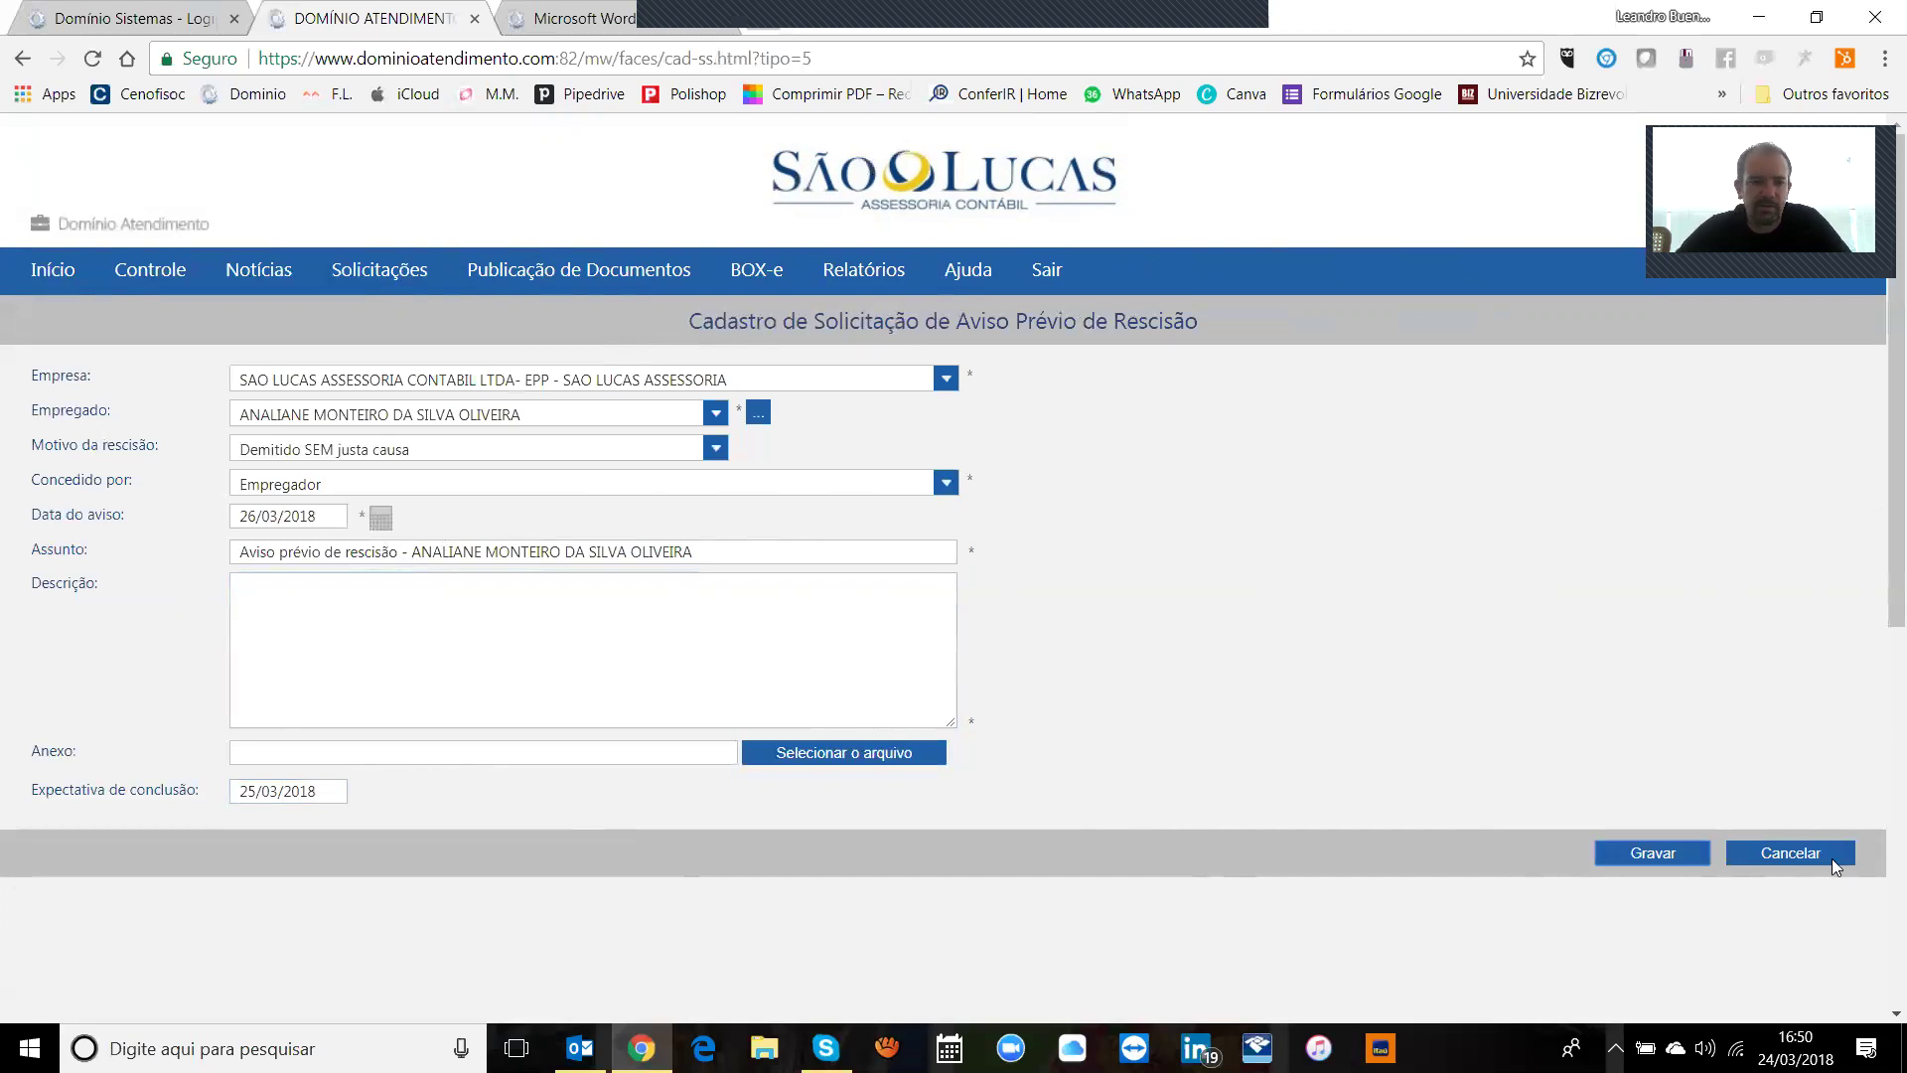
# Step: Start a new Cálculo de Rescisão request and choose the employee
pyautogui.click(374, 284)
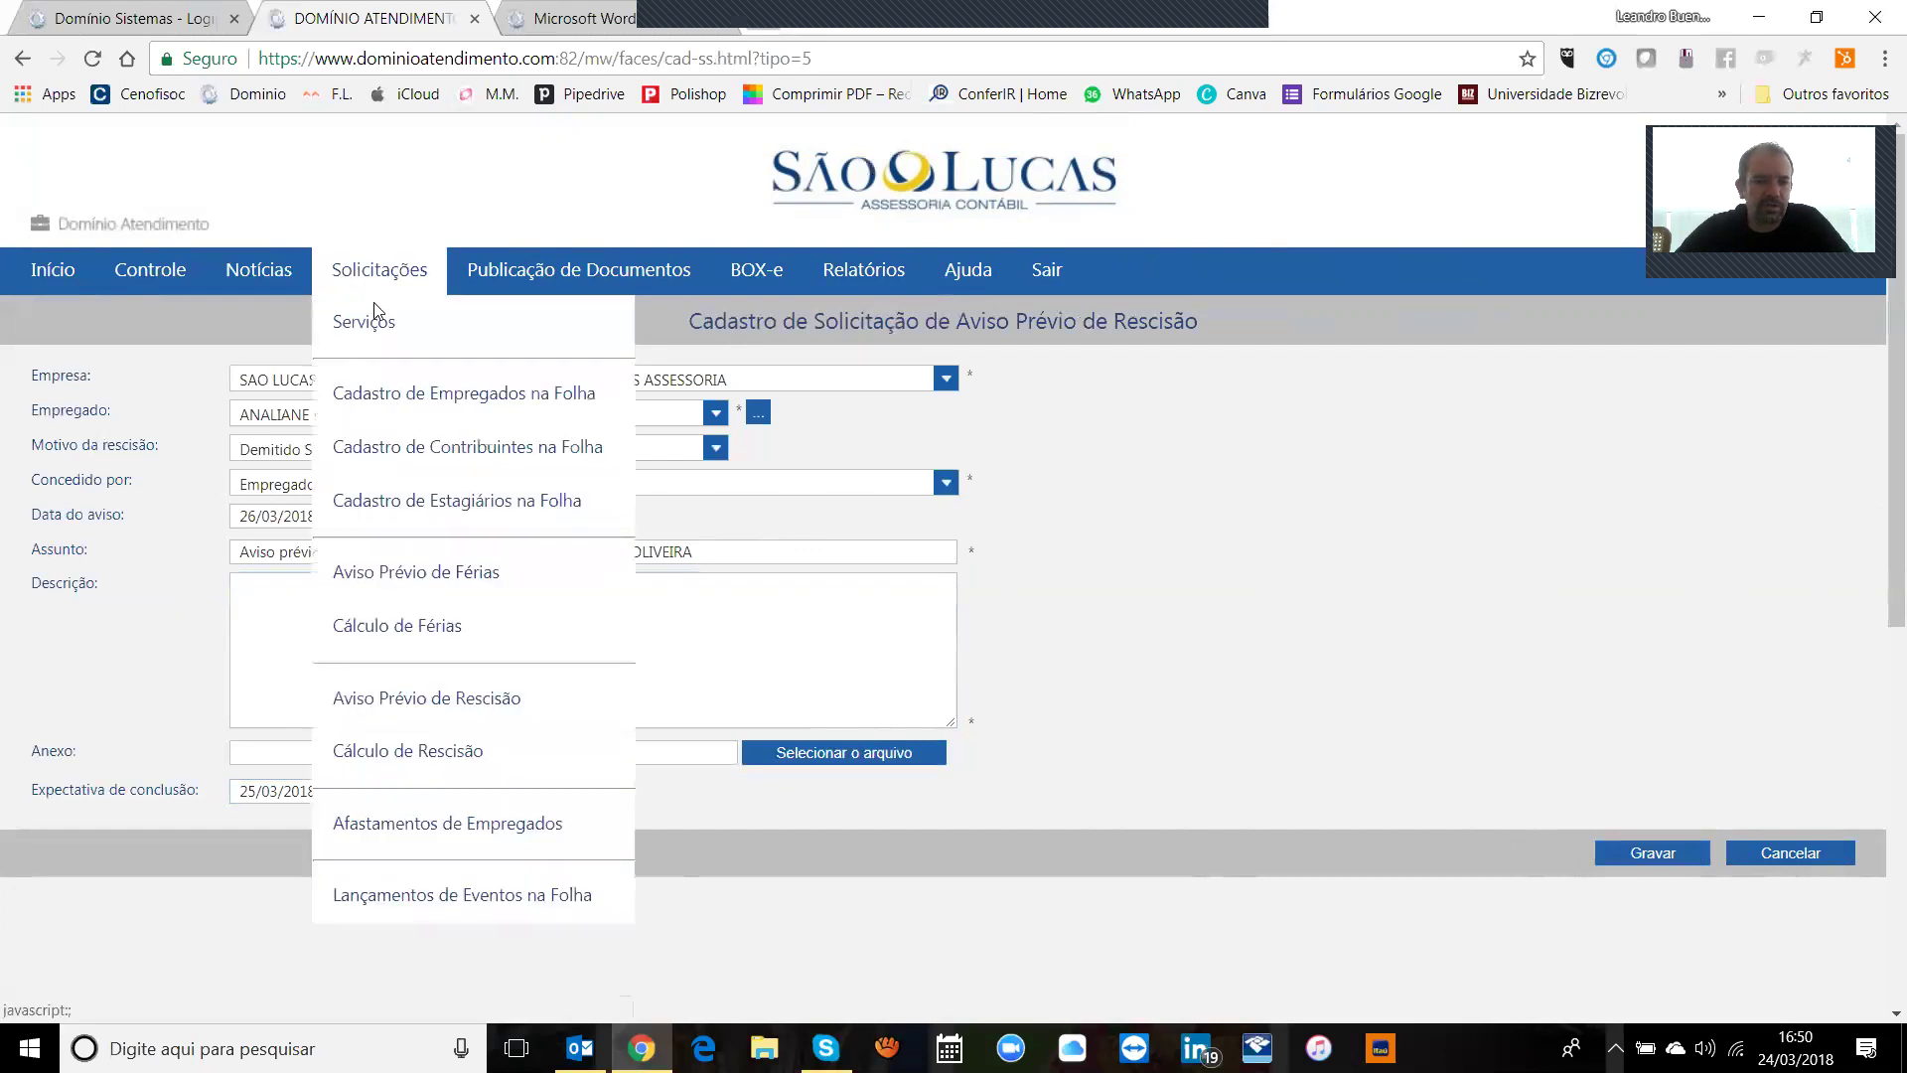
pyautogui.click(431, 750)
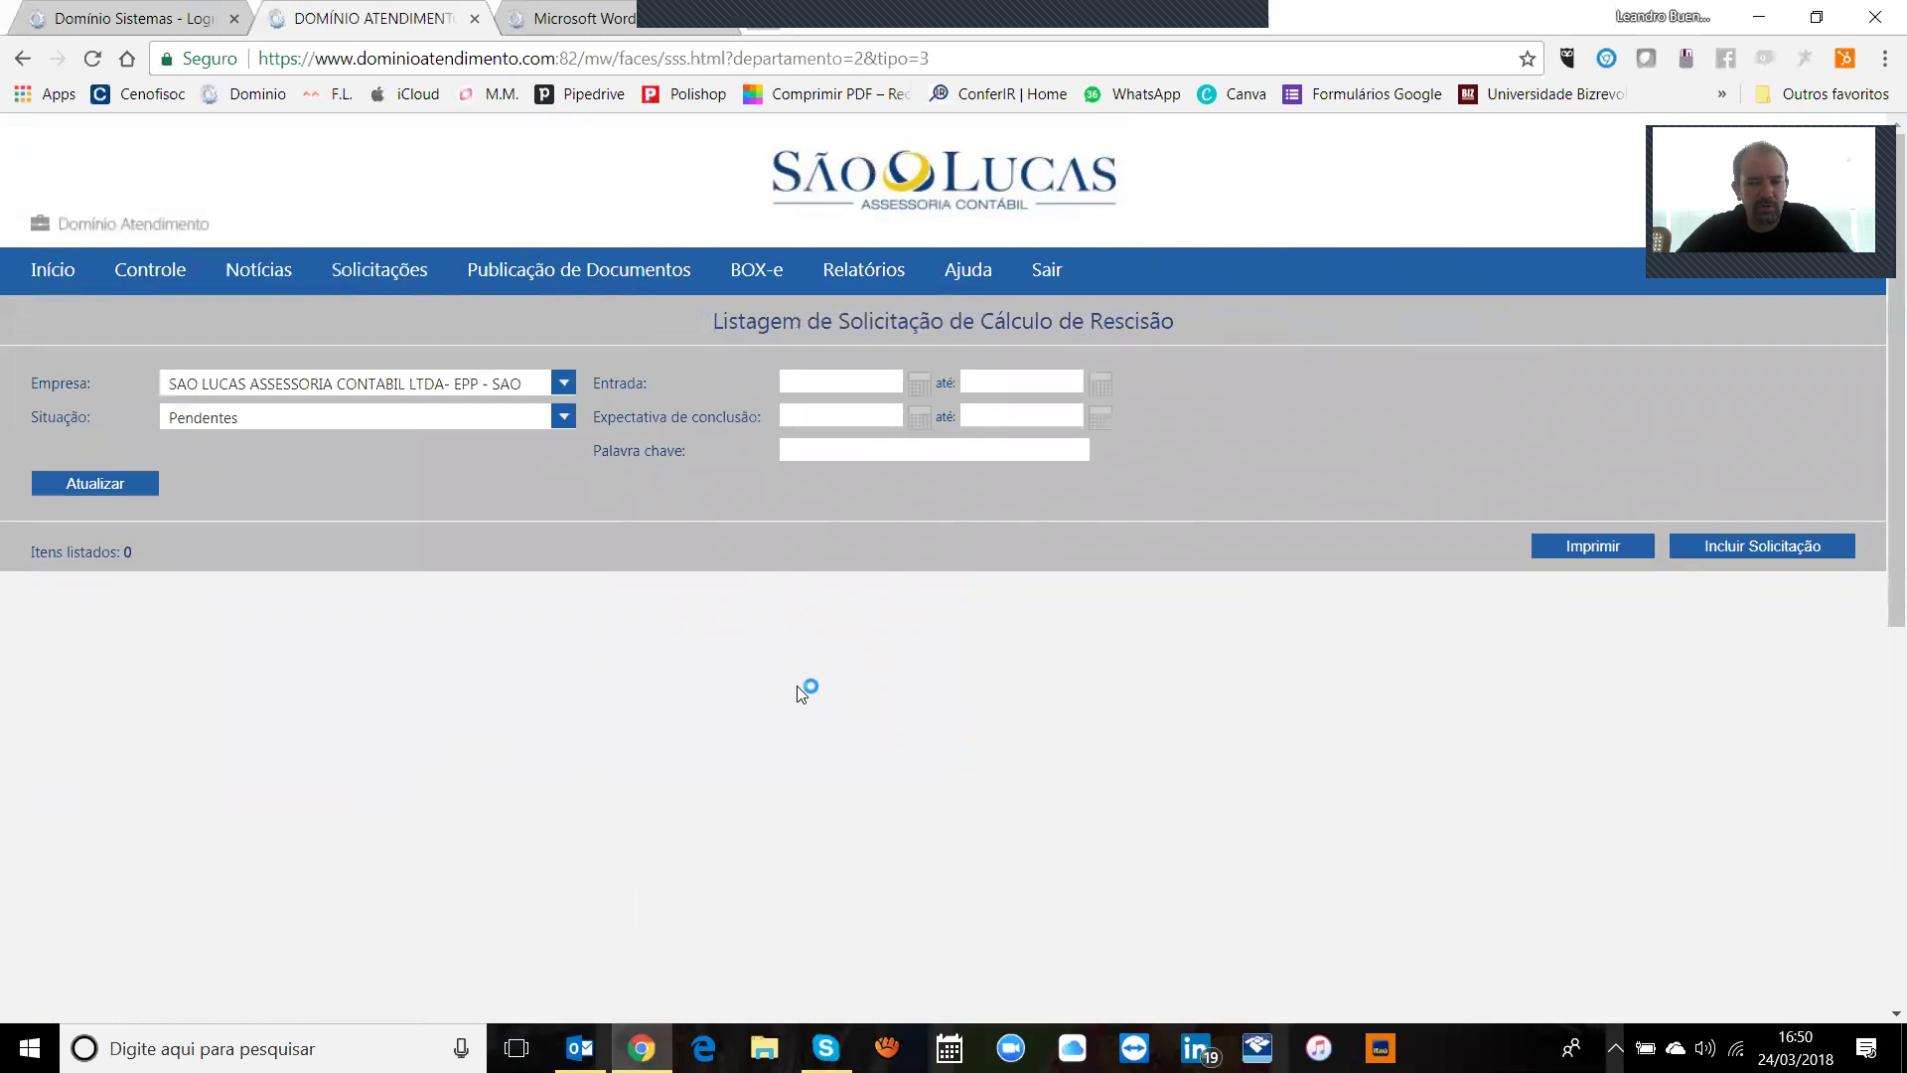
pyautogui.click(1730, 546)
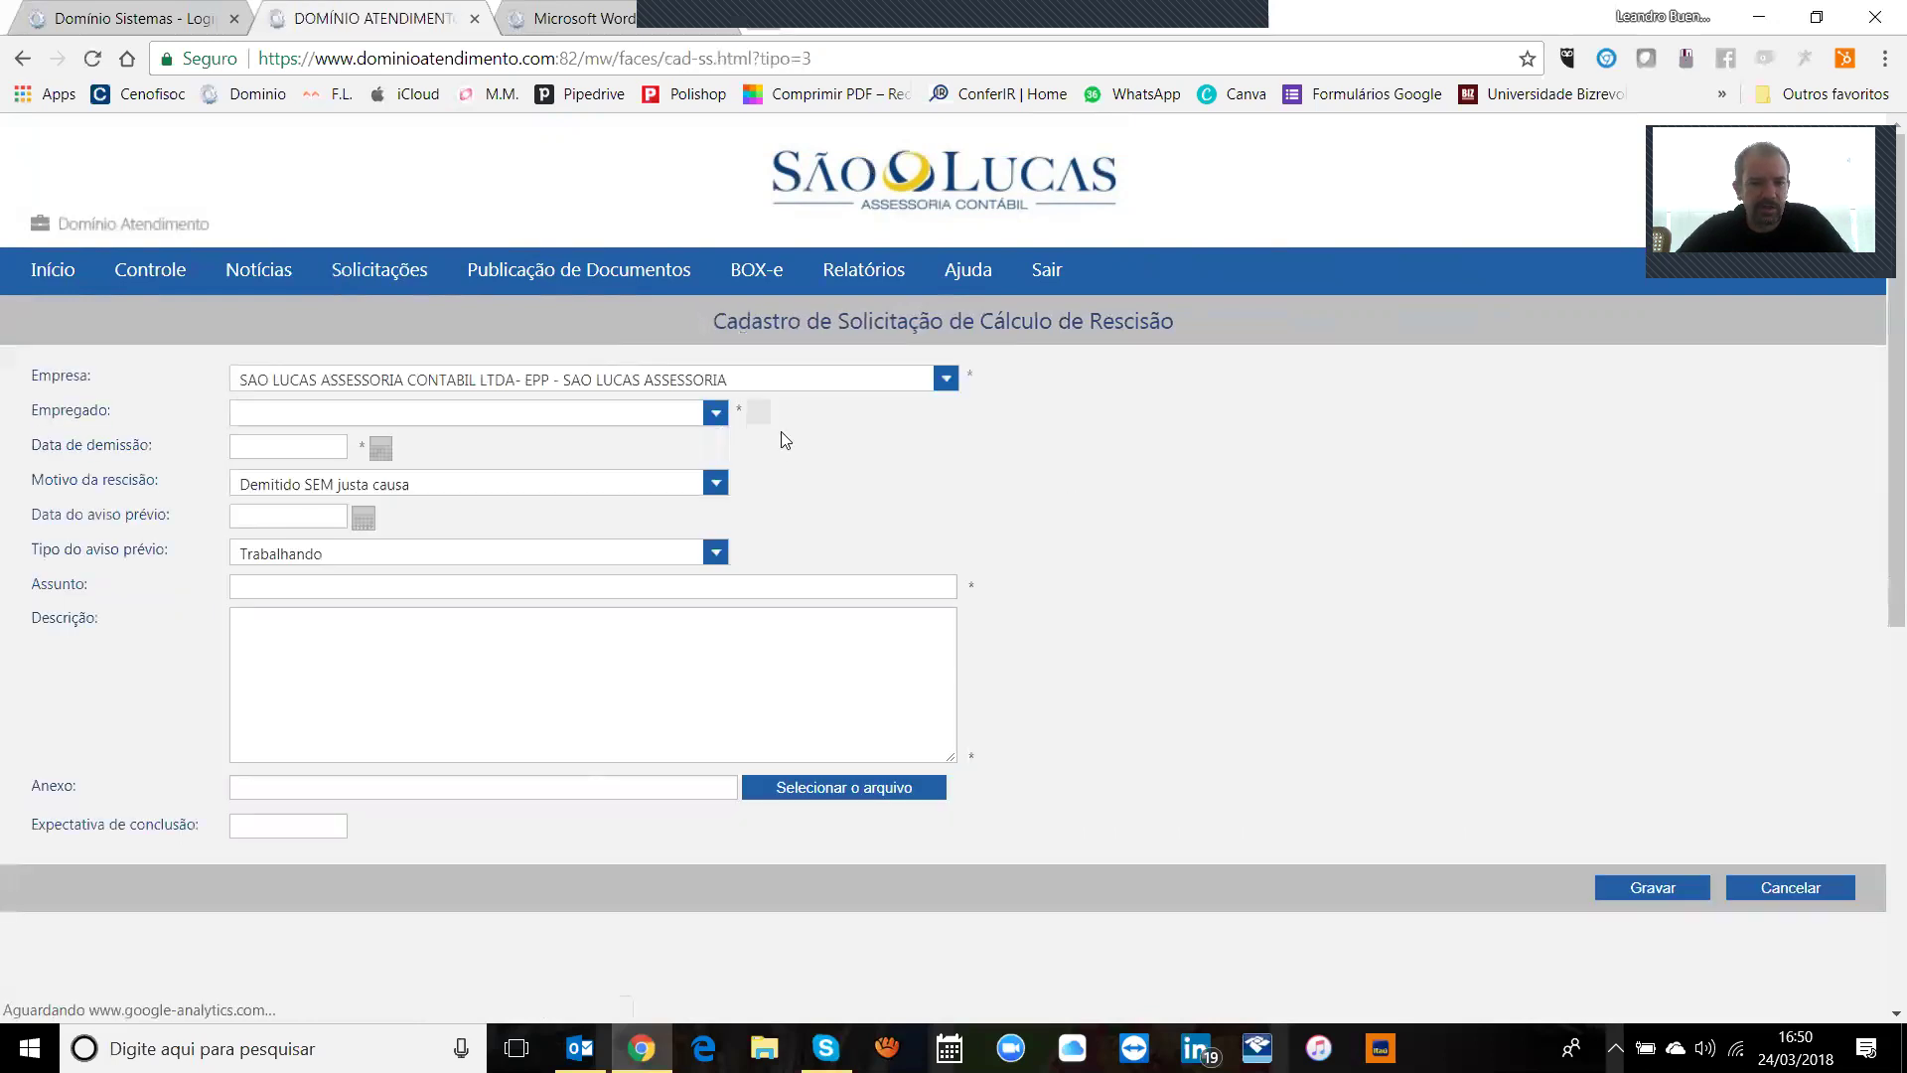
pyautogui.click(685, 410)
pyautogui.click(465, 433)
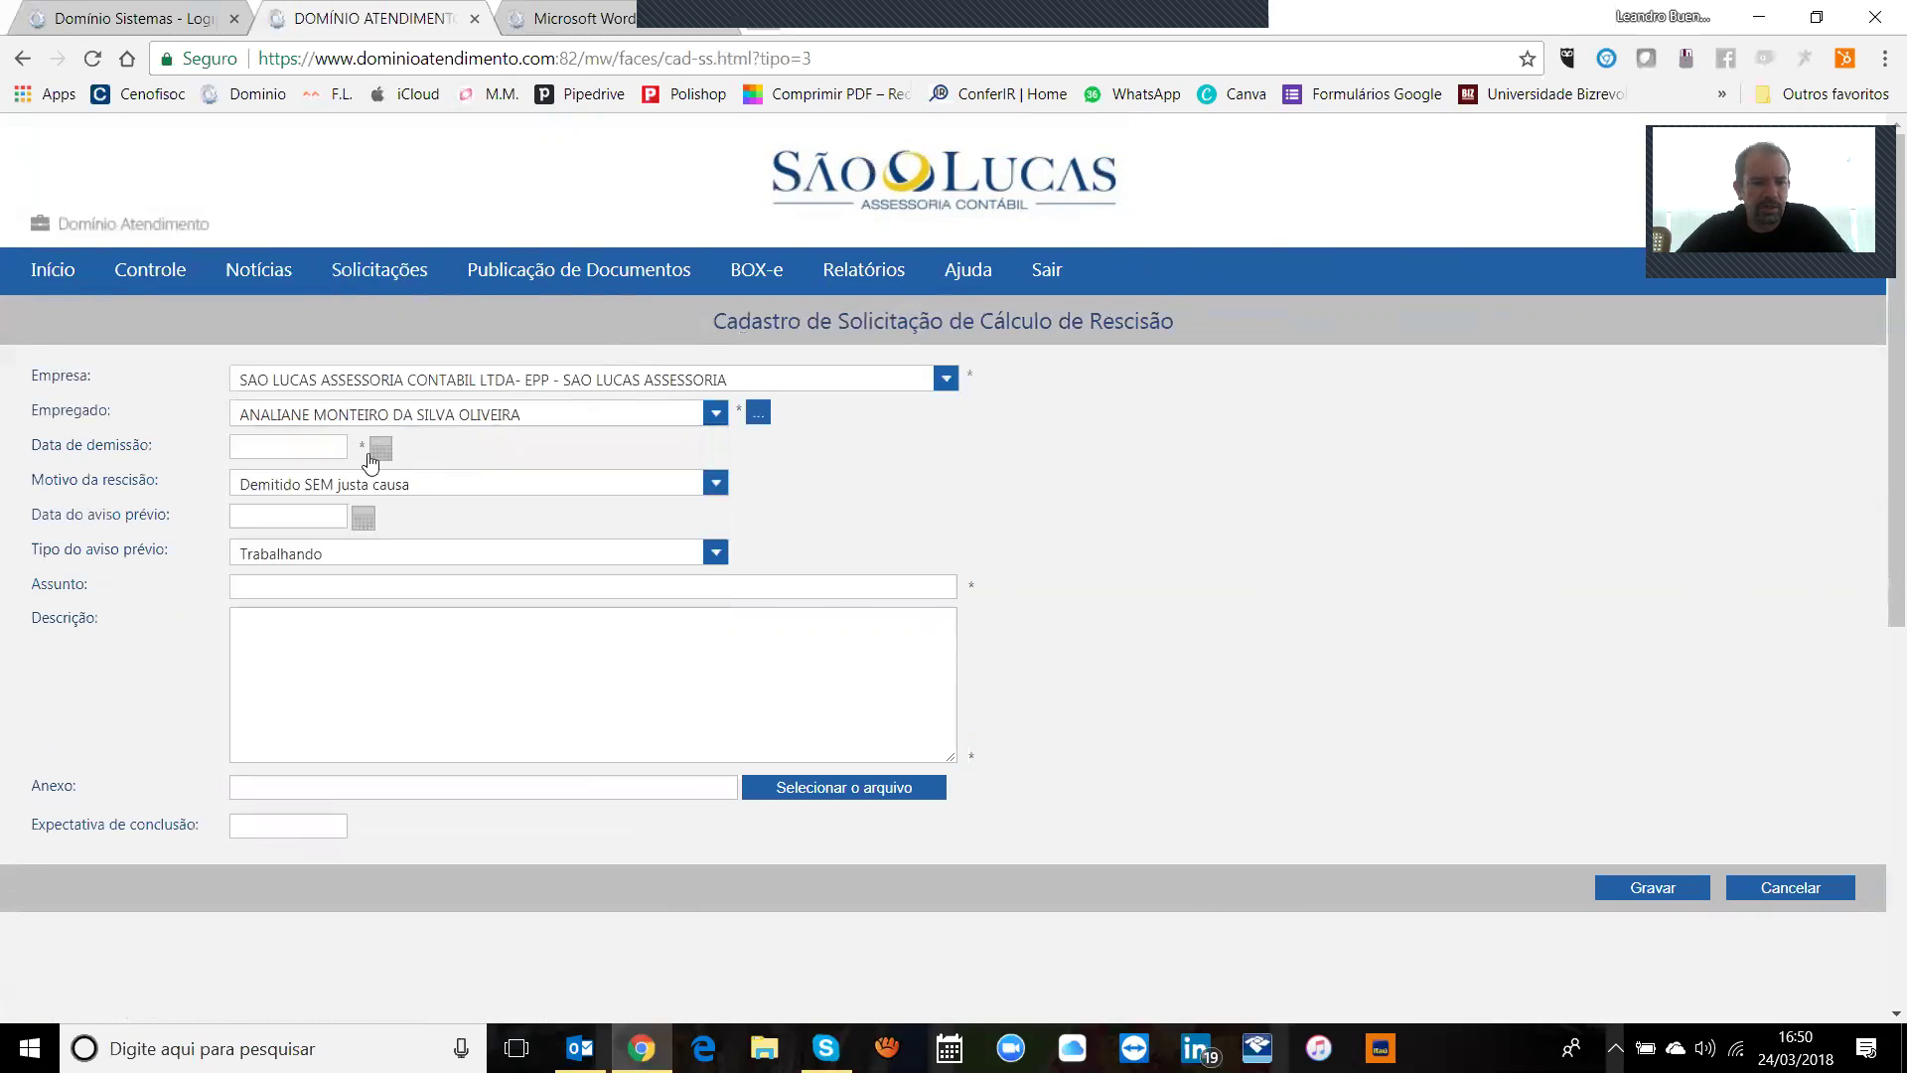
# Step: Set dismissal date 26/03/2018, keep notice type Trabalhando, then cancel the request
pyautogui.click(336, 448)
pyautogui.click(380, 448)
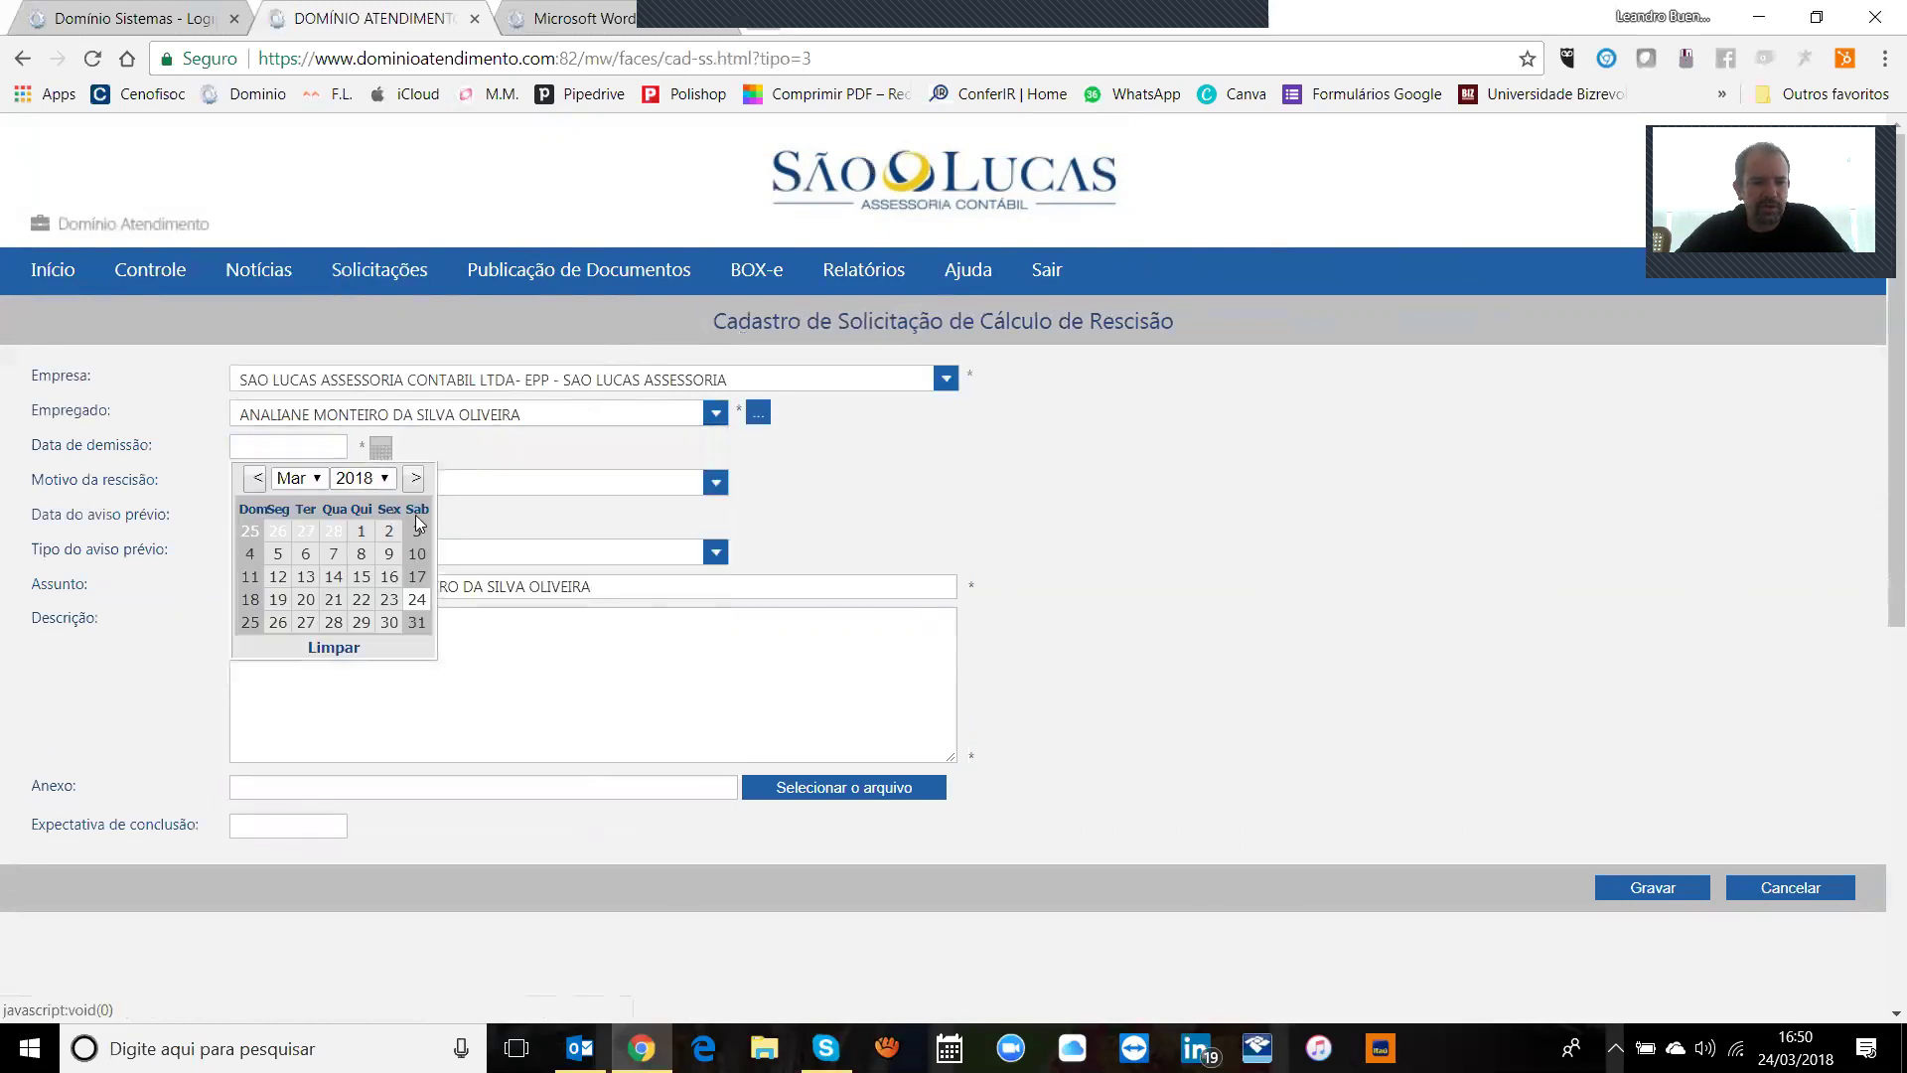
pyautogui.click(277, 624)
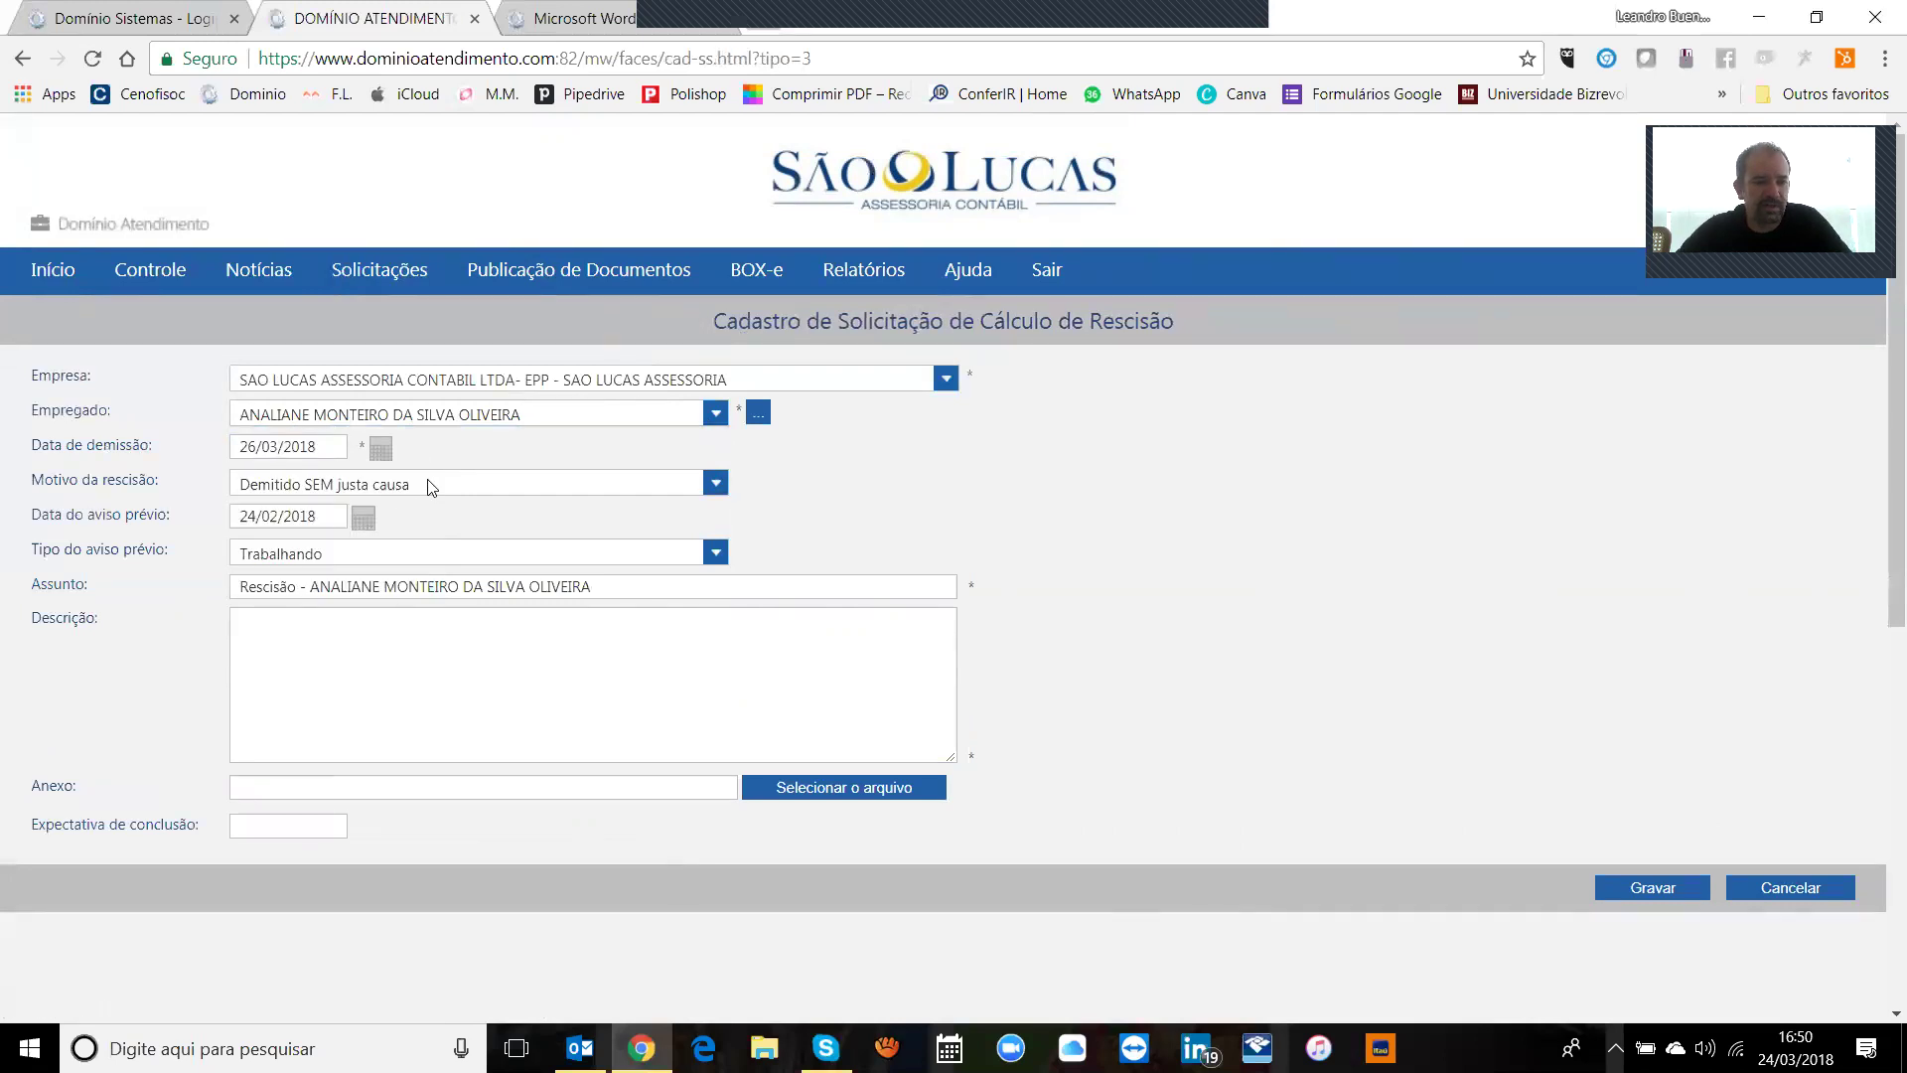
pyautogui.doubleClick(467, 552)
pyautogui.click(467, 552)
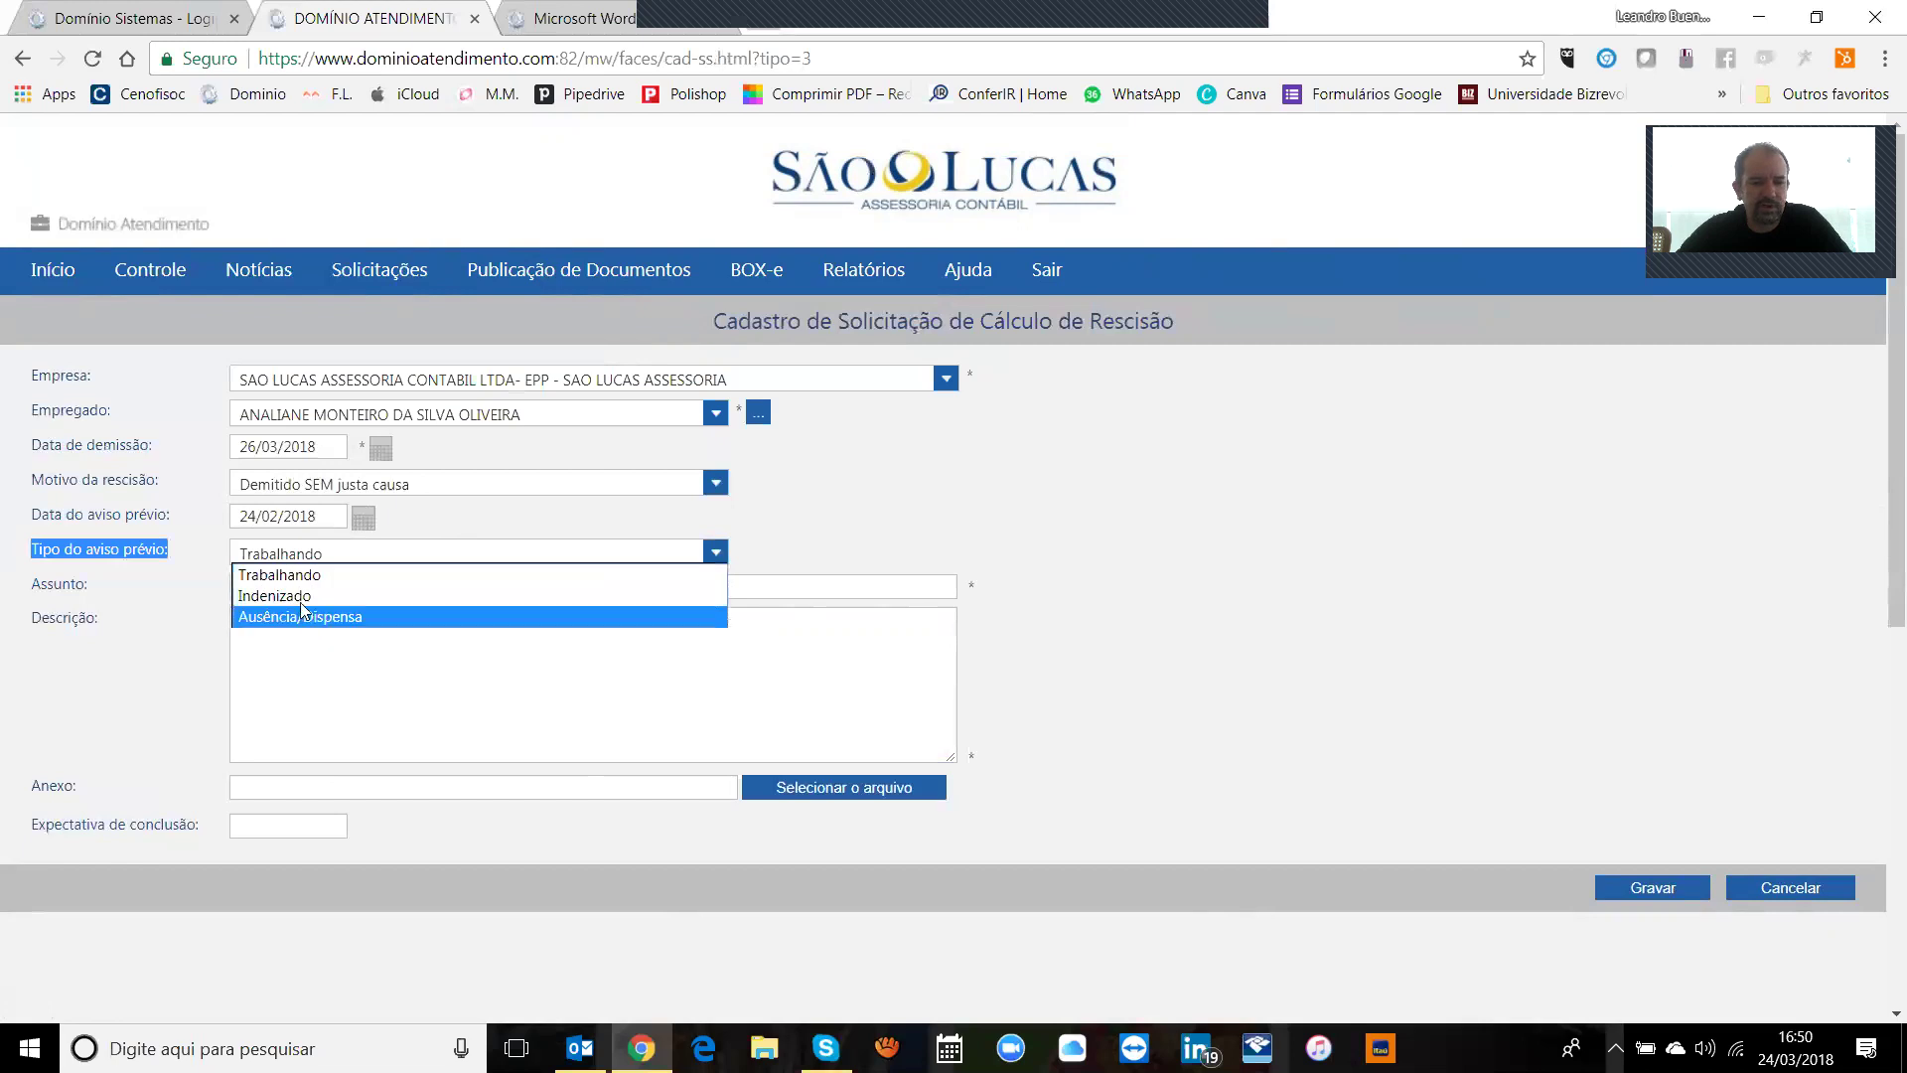
pyautogui.click(525, 682)
pyautogui.click(300, 834)
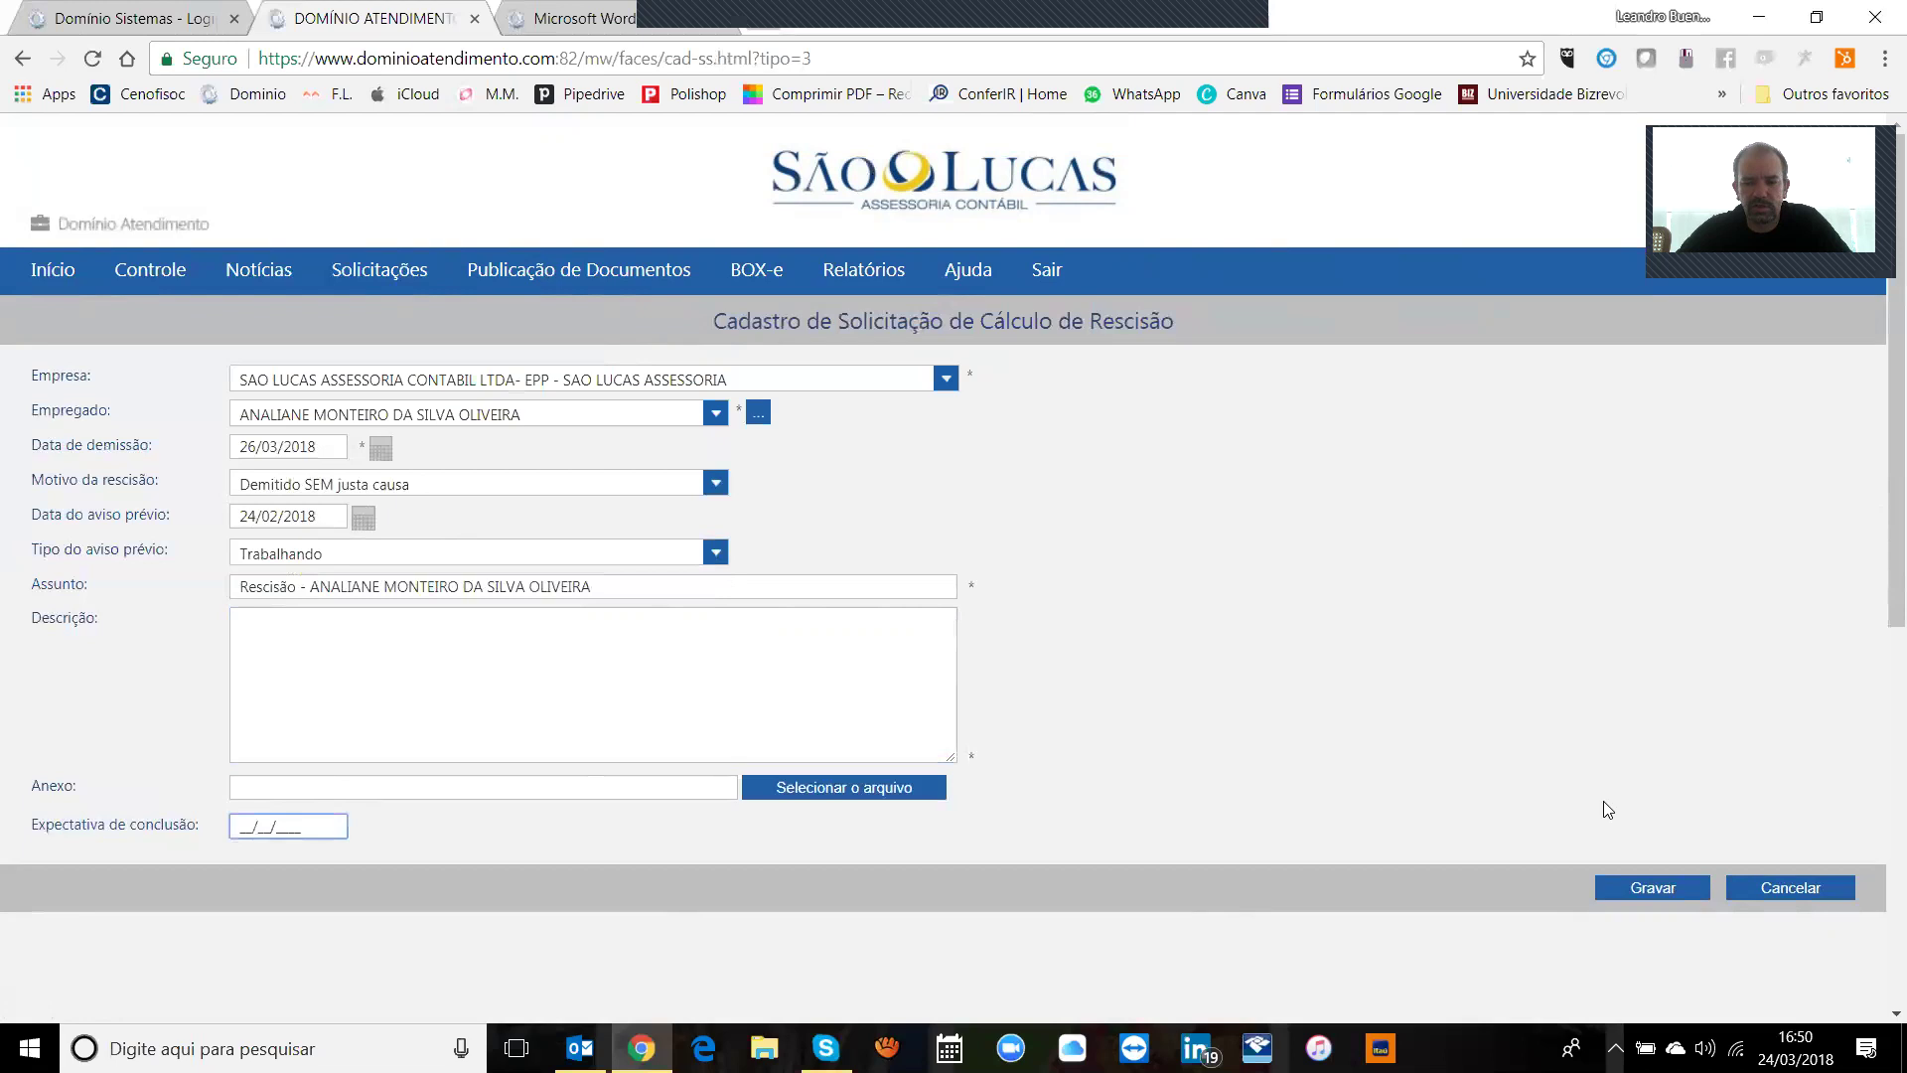
pyautogui.click(1806, 890)
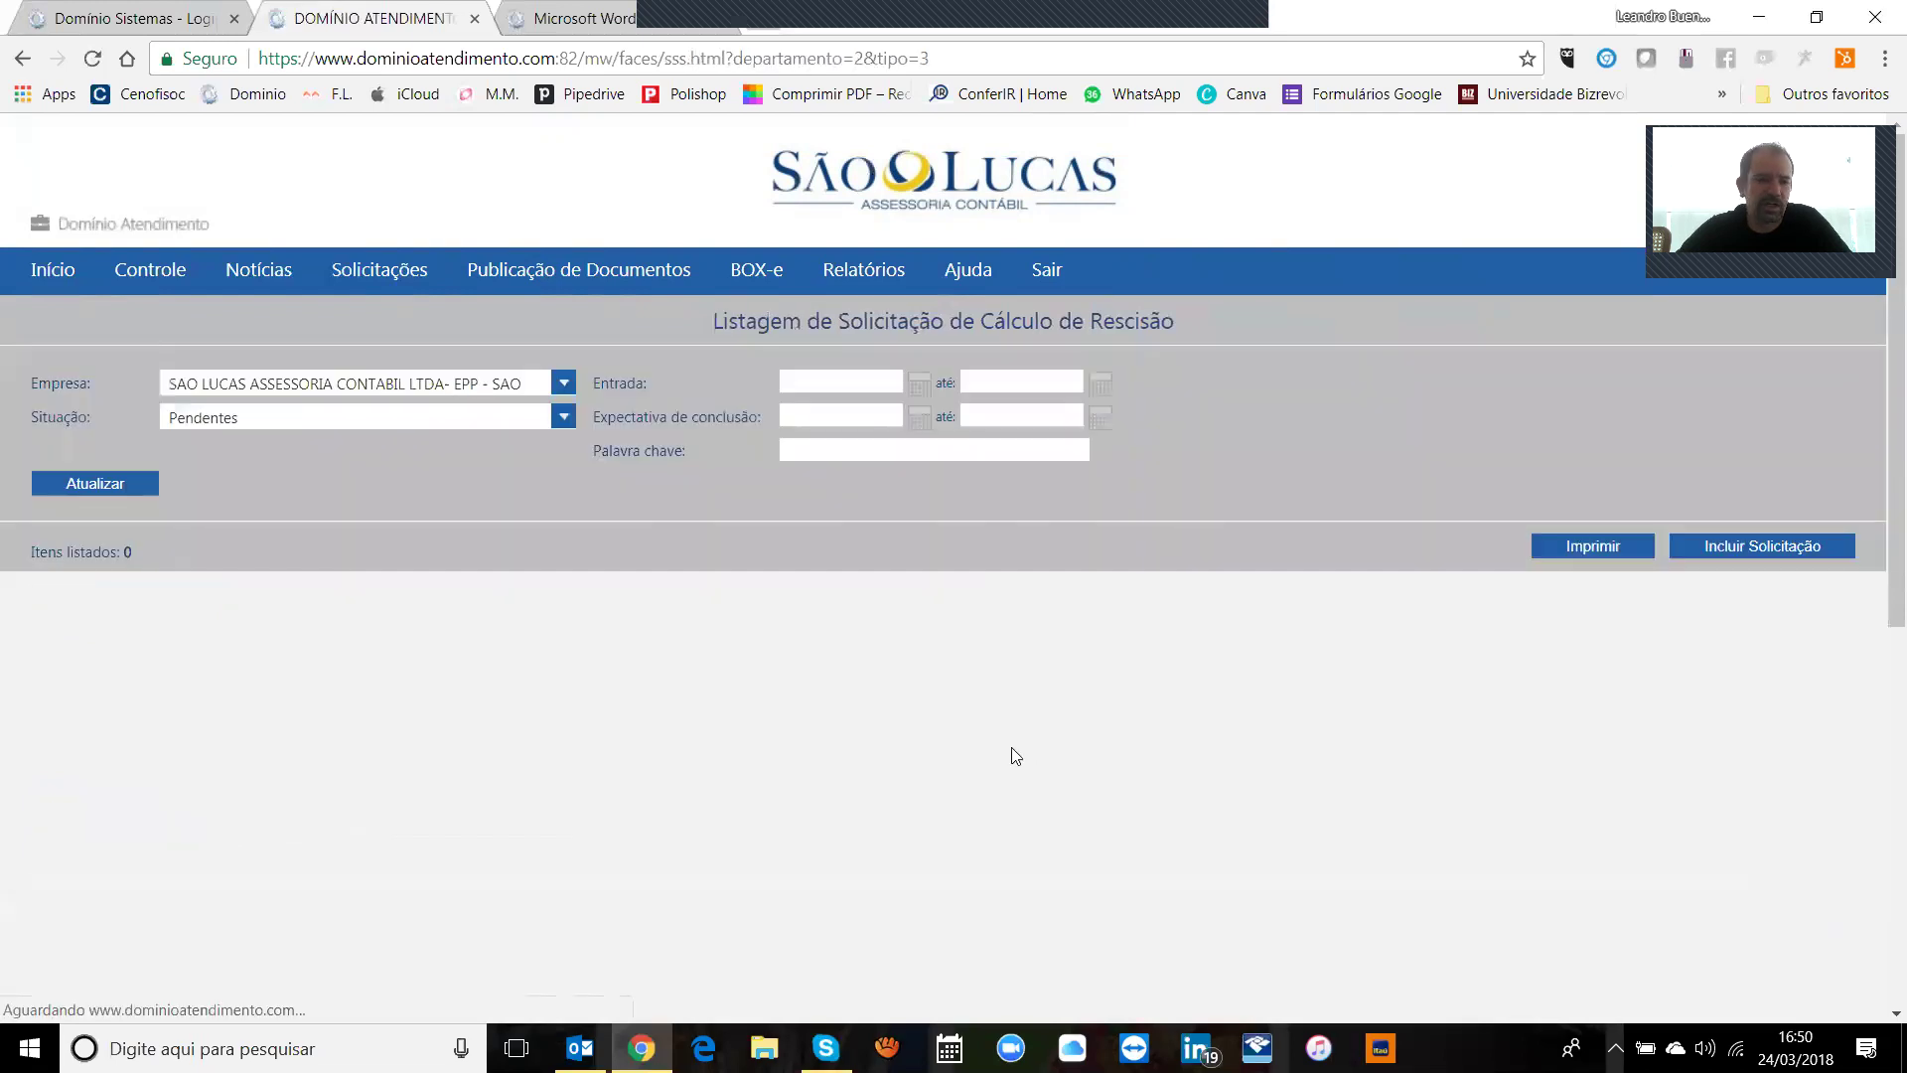
pyautogui.moveTo(394, 282)
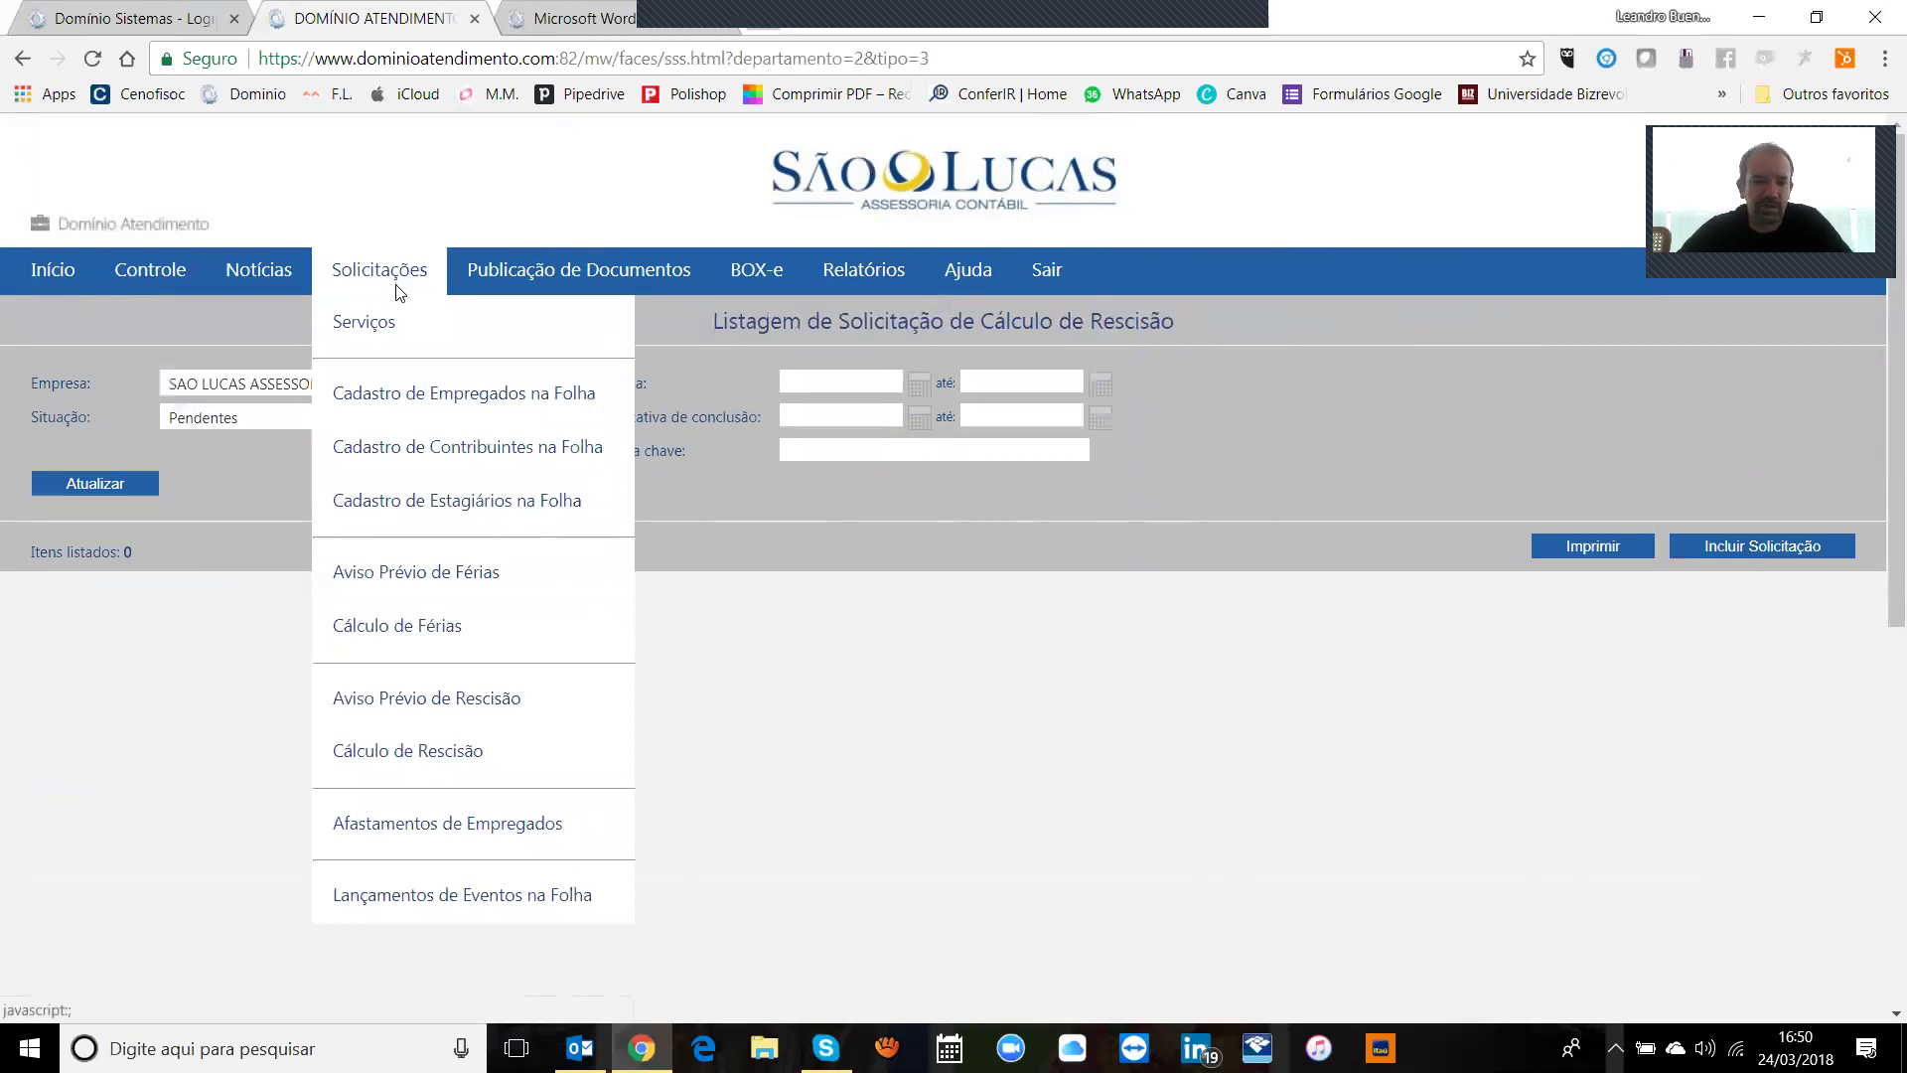
# Step: Start a new employee leave request with type Acid. Trabalho período superior a 15 dias
pyautogui.click(465, 824)
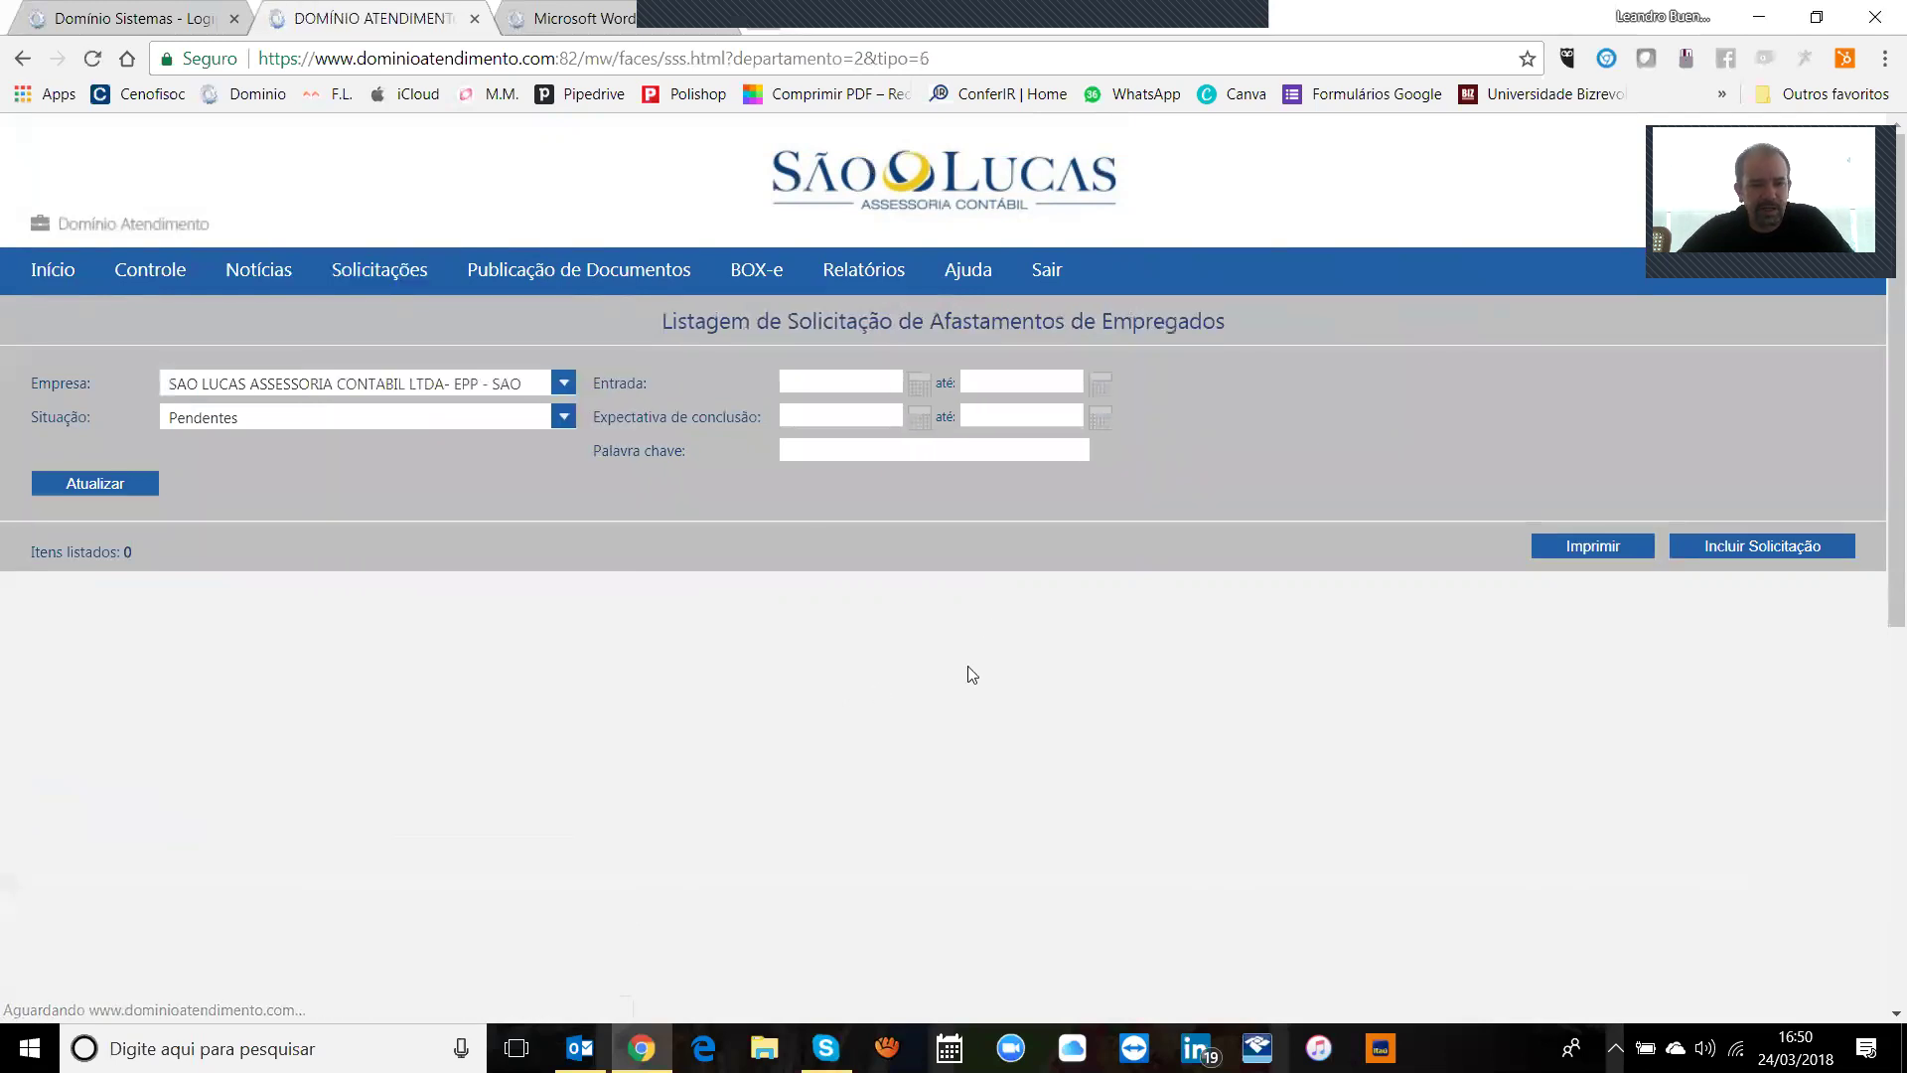
pyautogui.click(1752, 550)
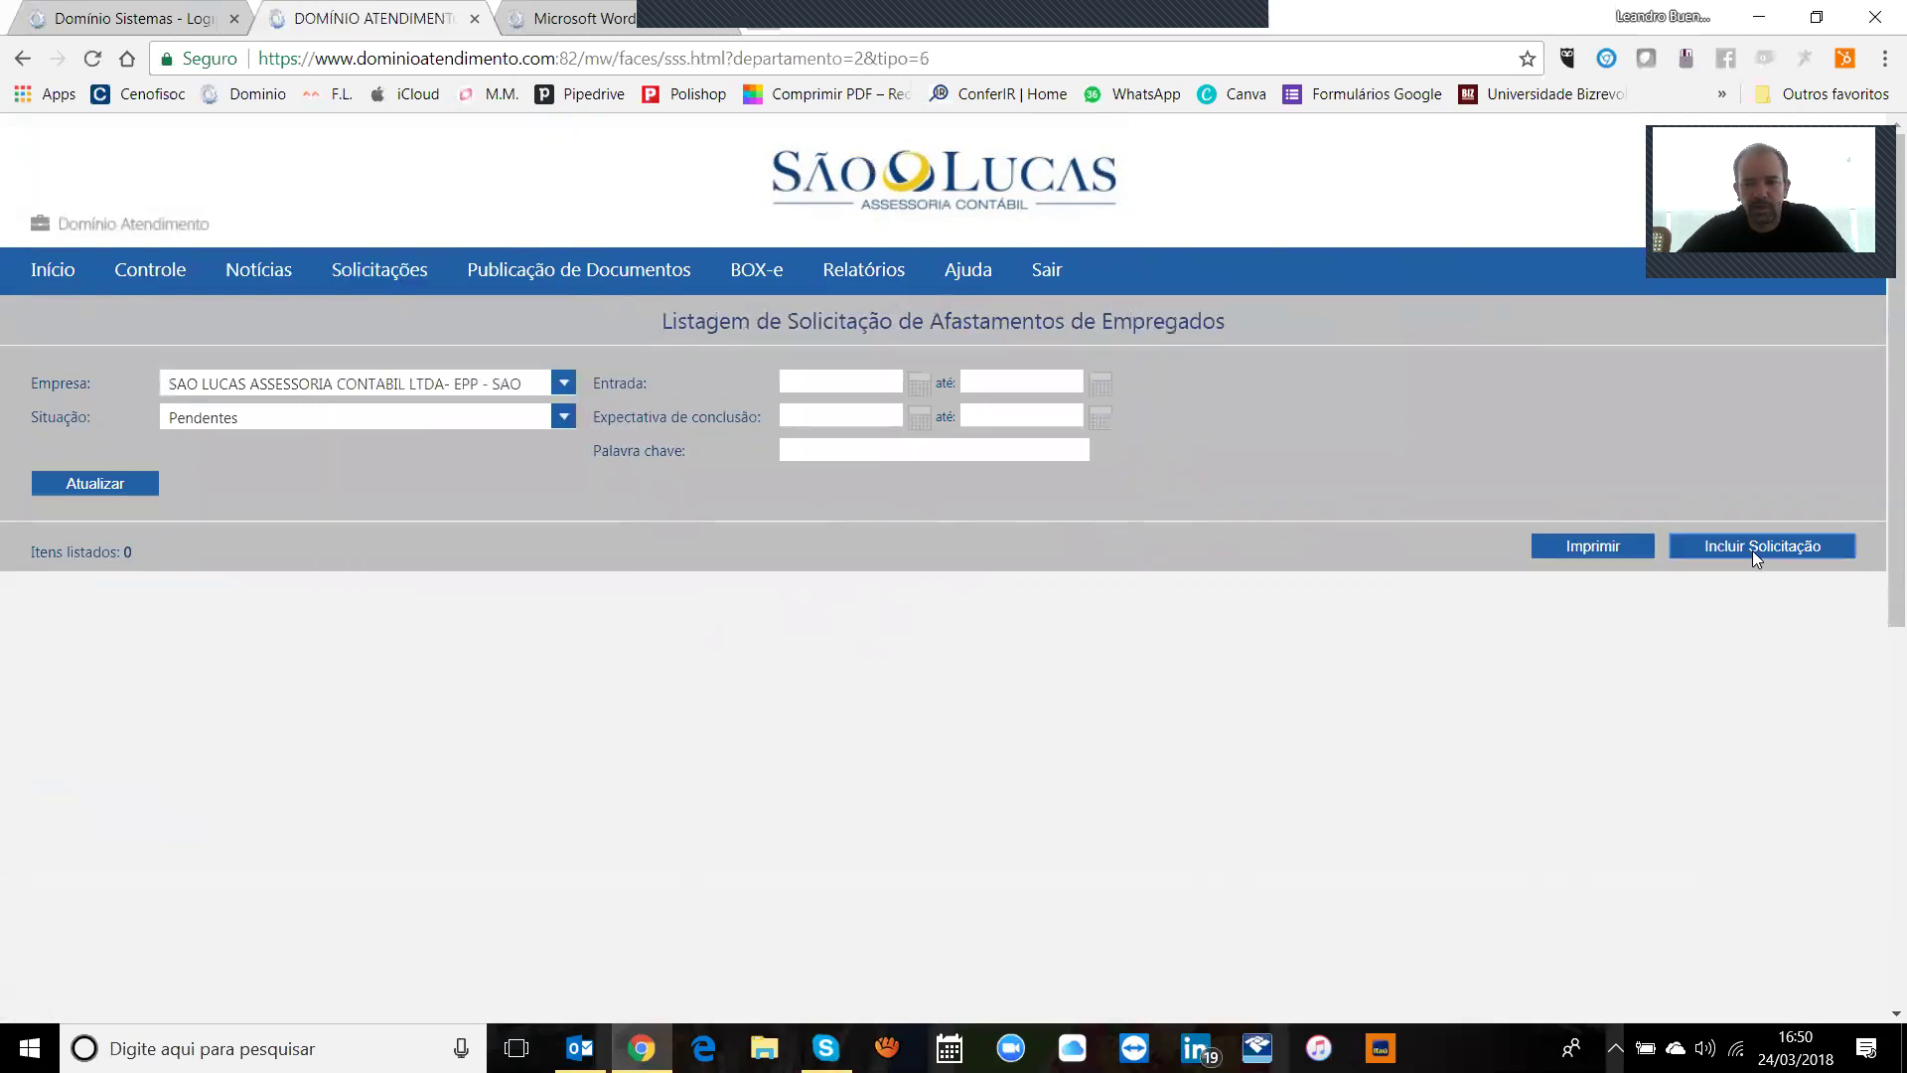
pyautogui.click(656, 454)
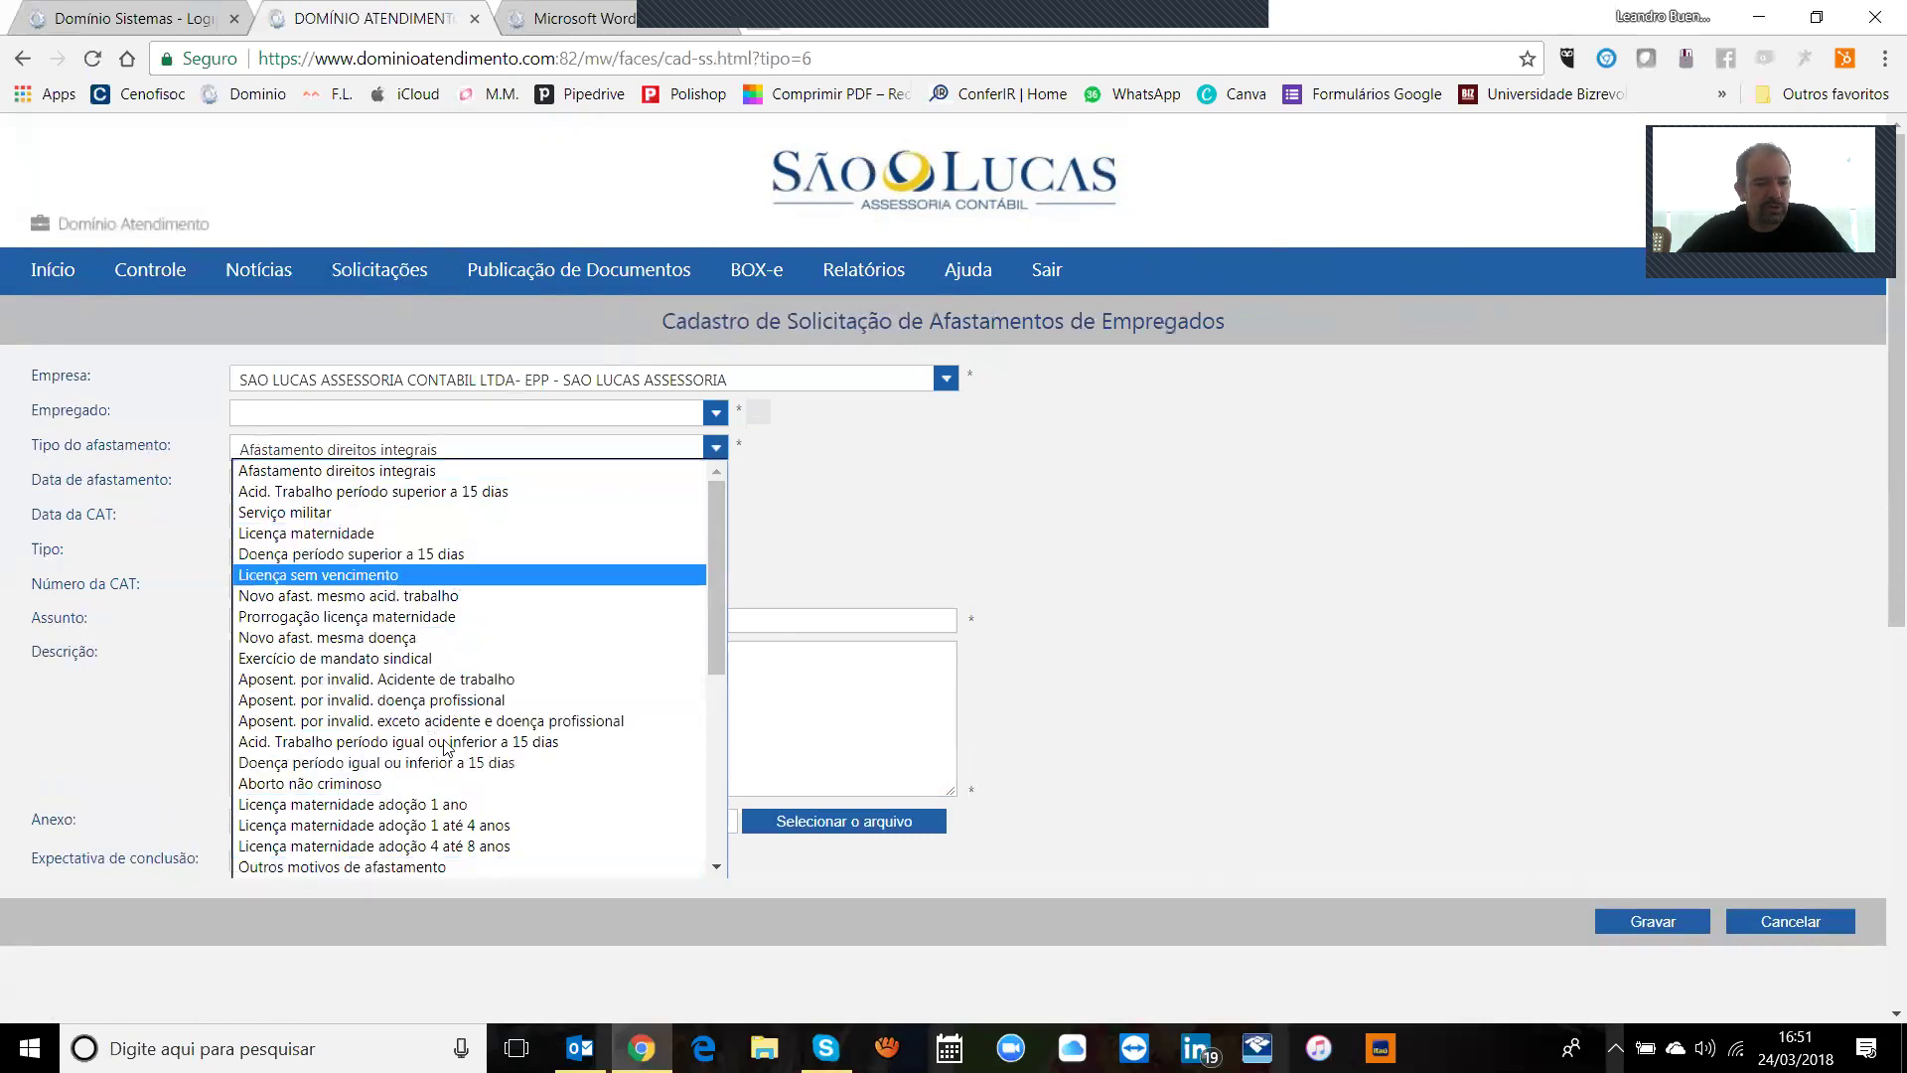
pyautogui.click(878, 594)
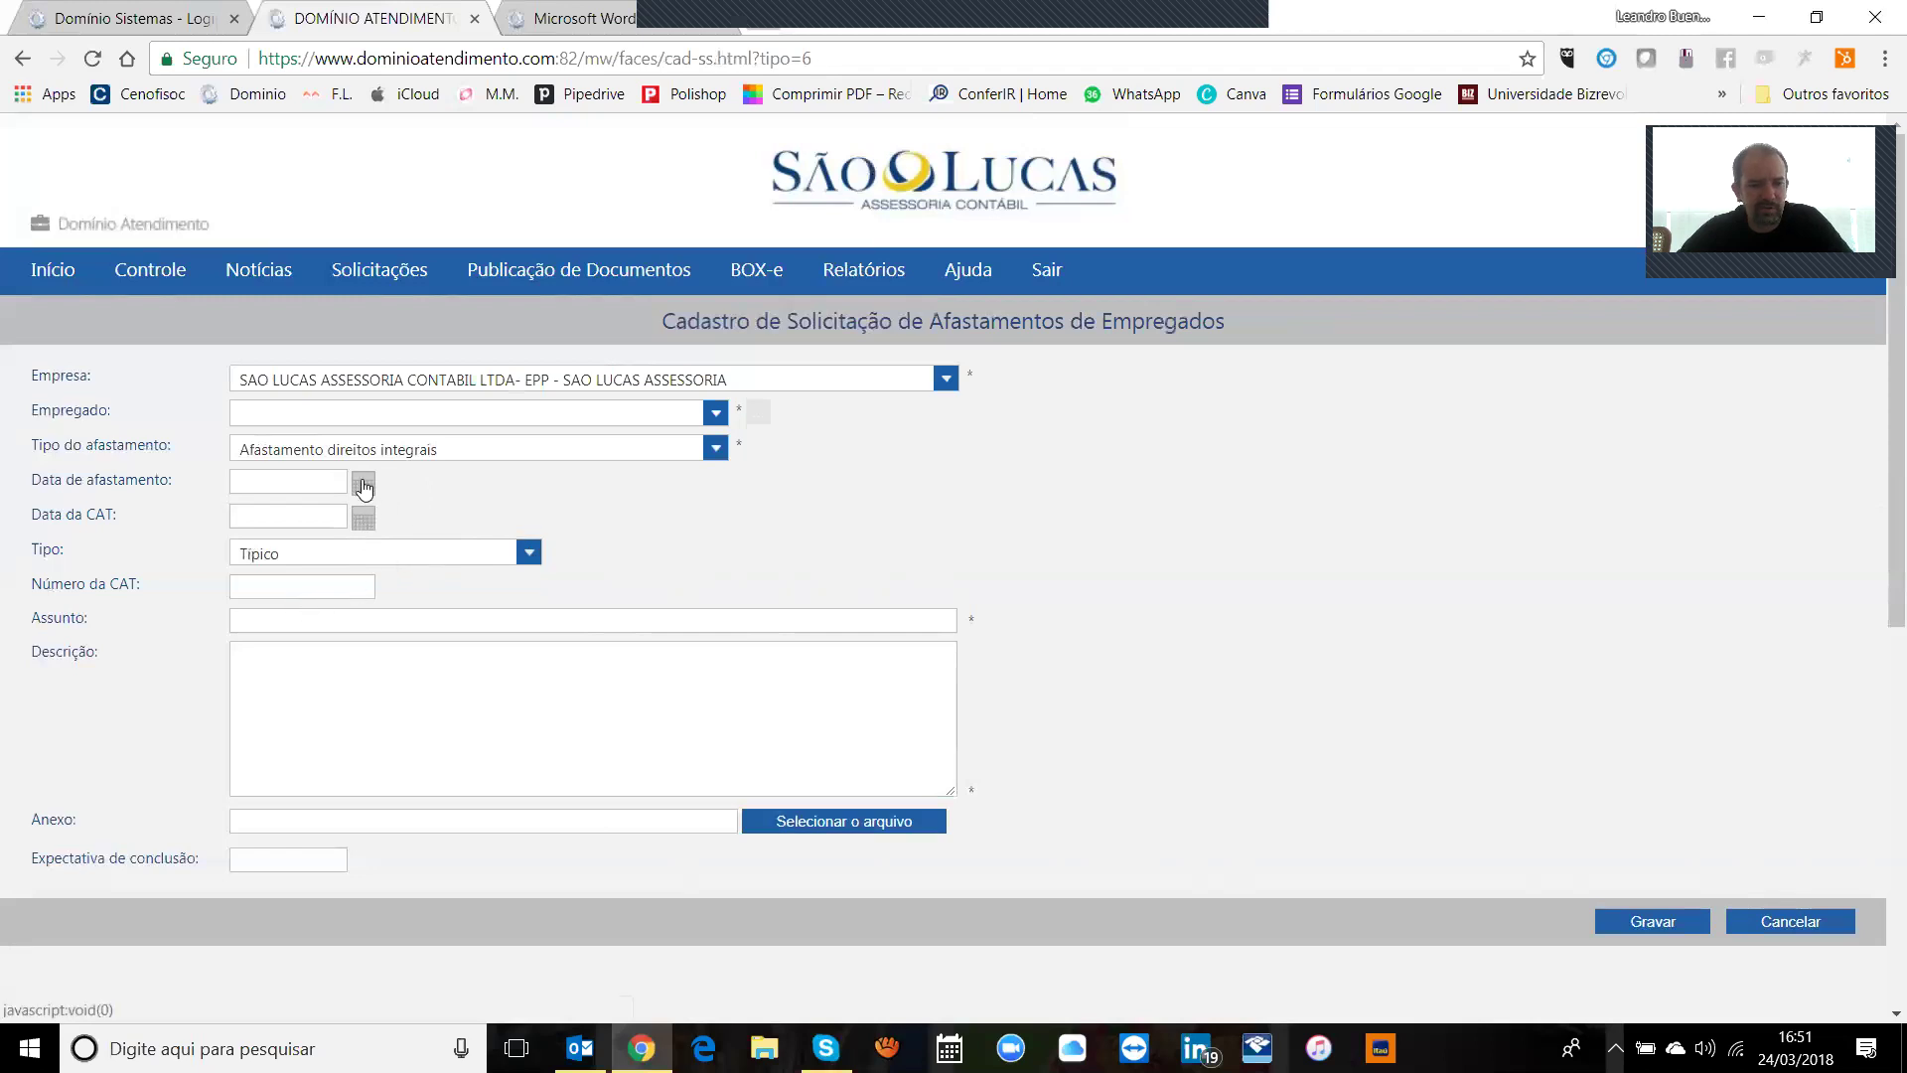
pyautogui.click(425, 453)
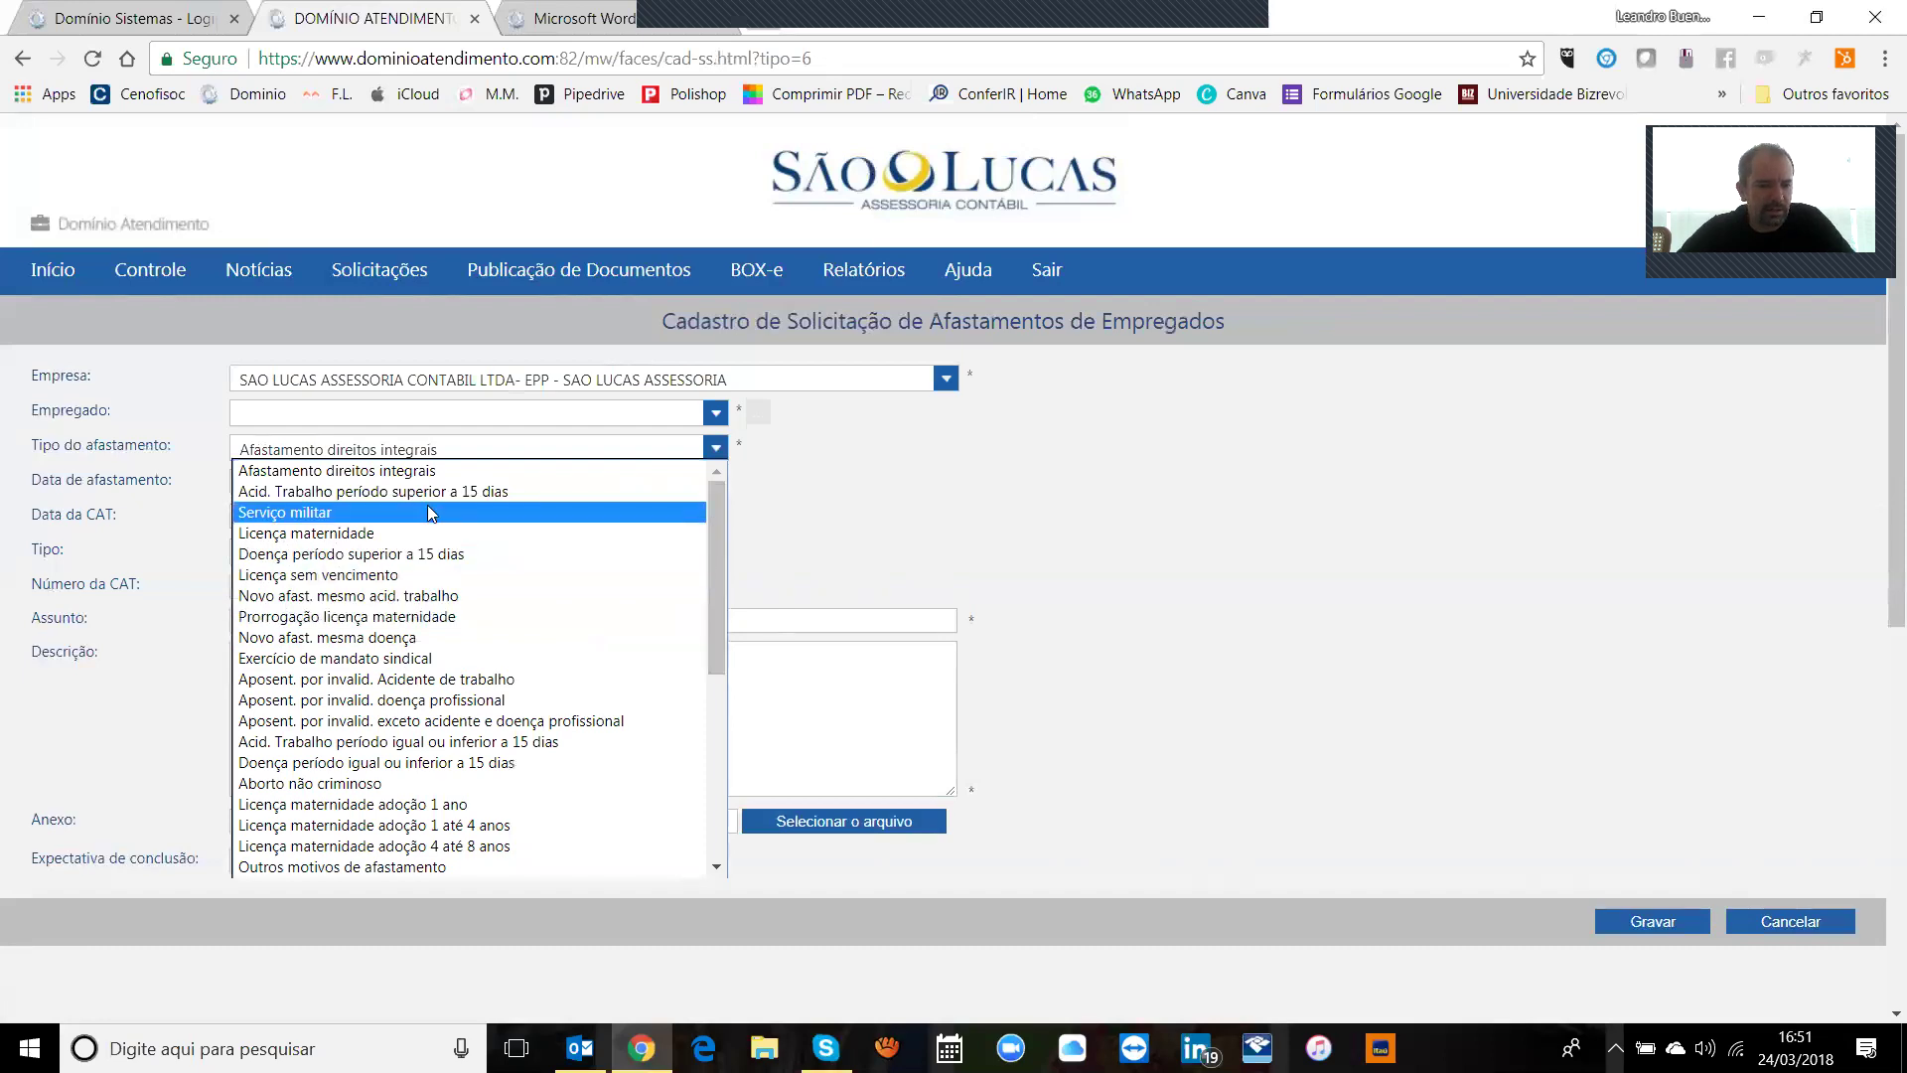
pyautogui.click(395, 494)
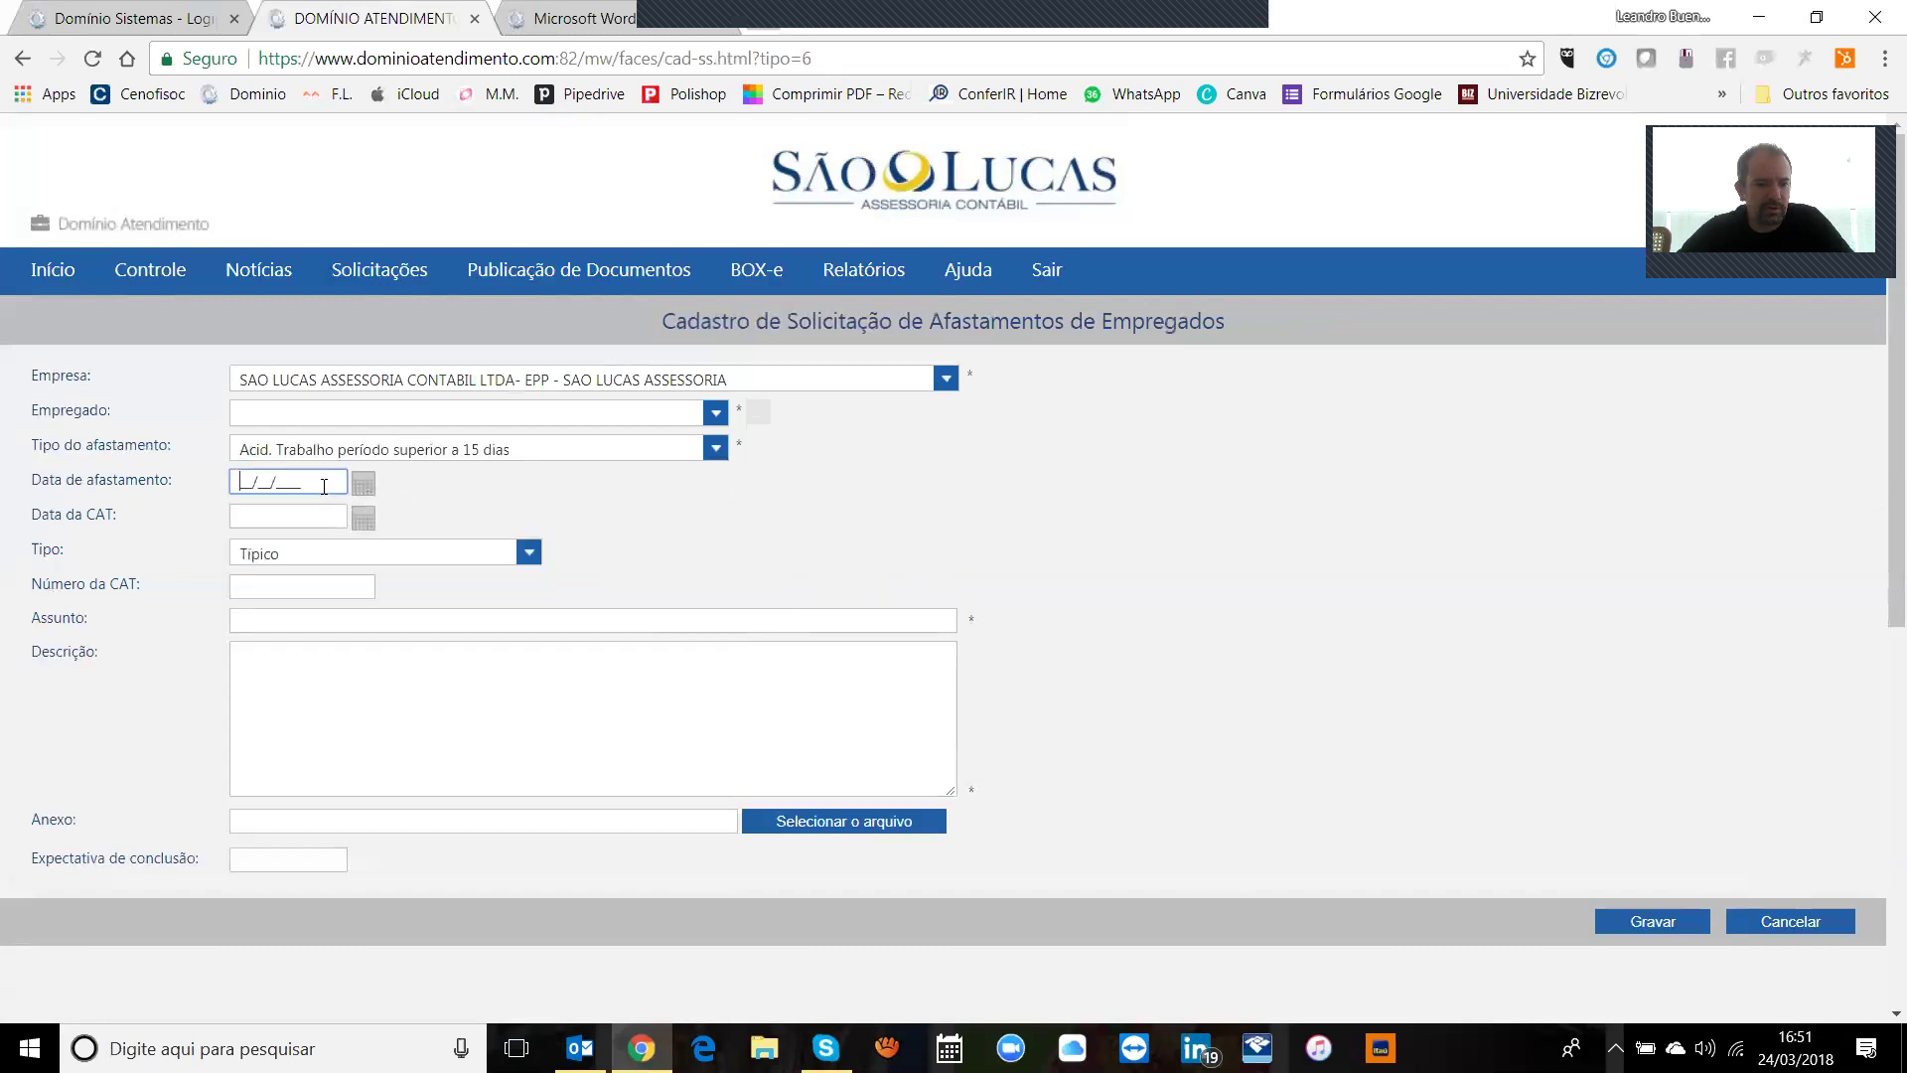
# Step: Set leave date and CAT date to 19/03/2018, keeping accident type Típico
pyautogui.click(362, 483)
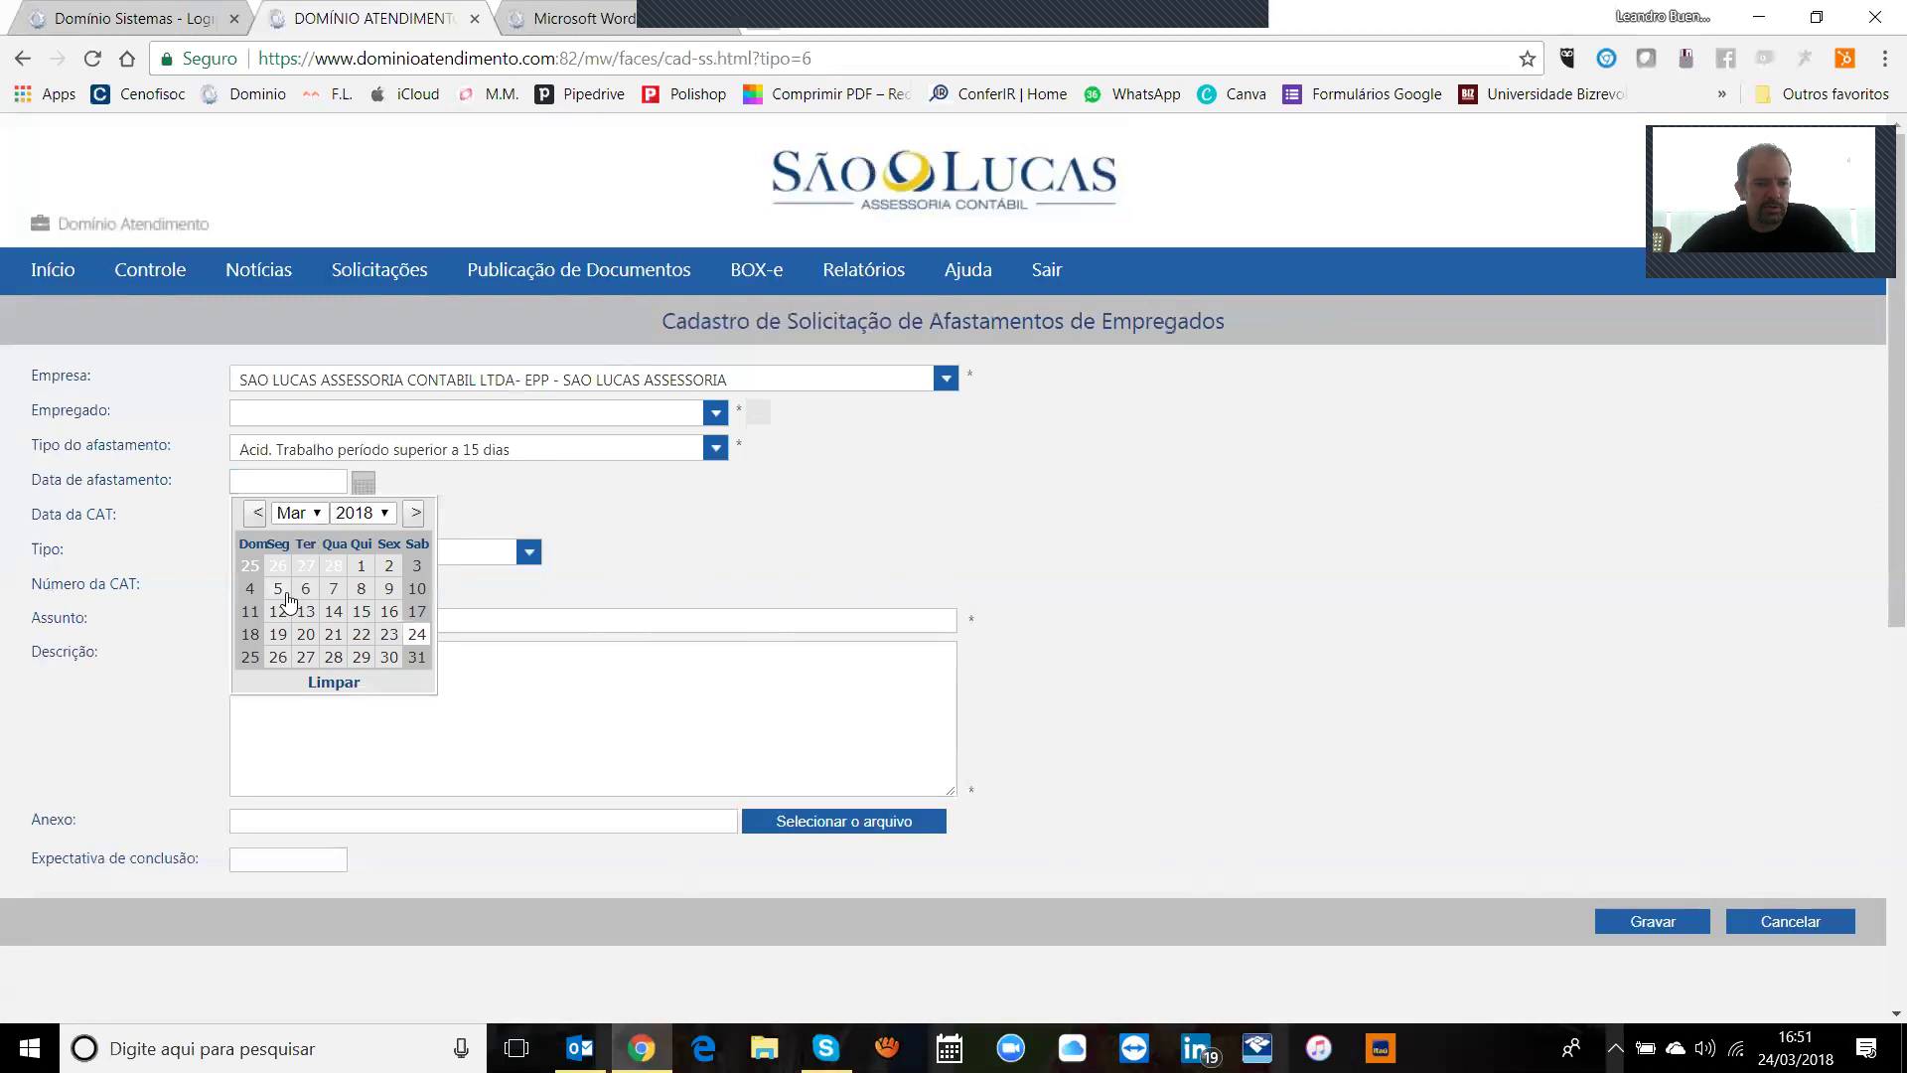
pyautogui.click(287, 636)
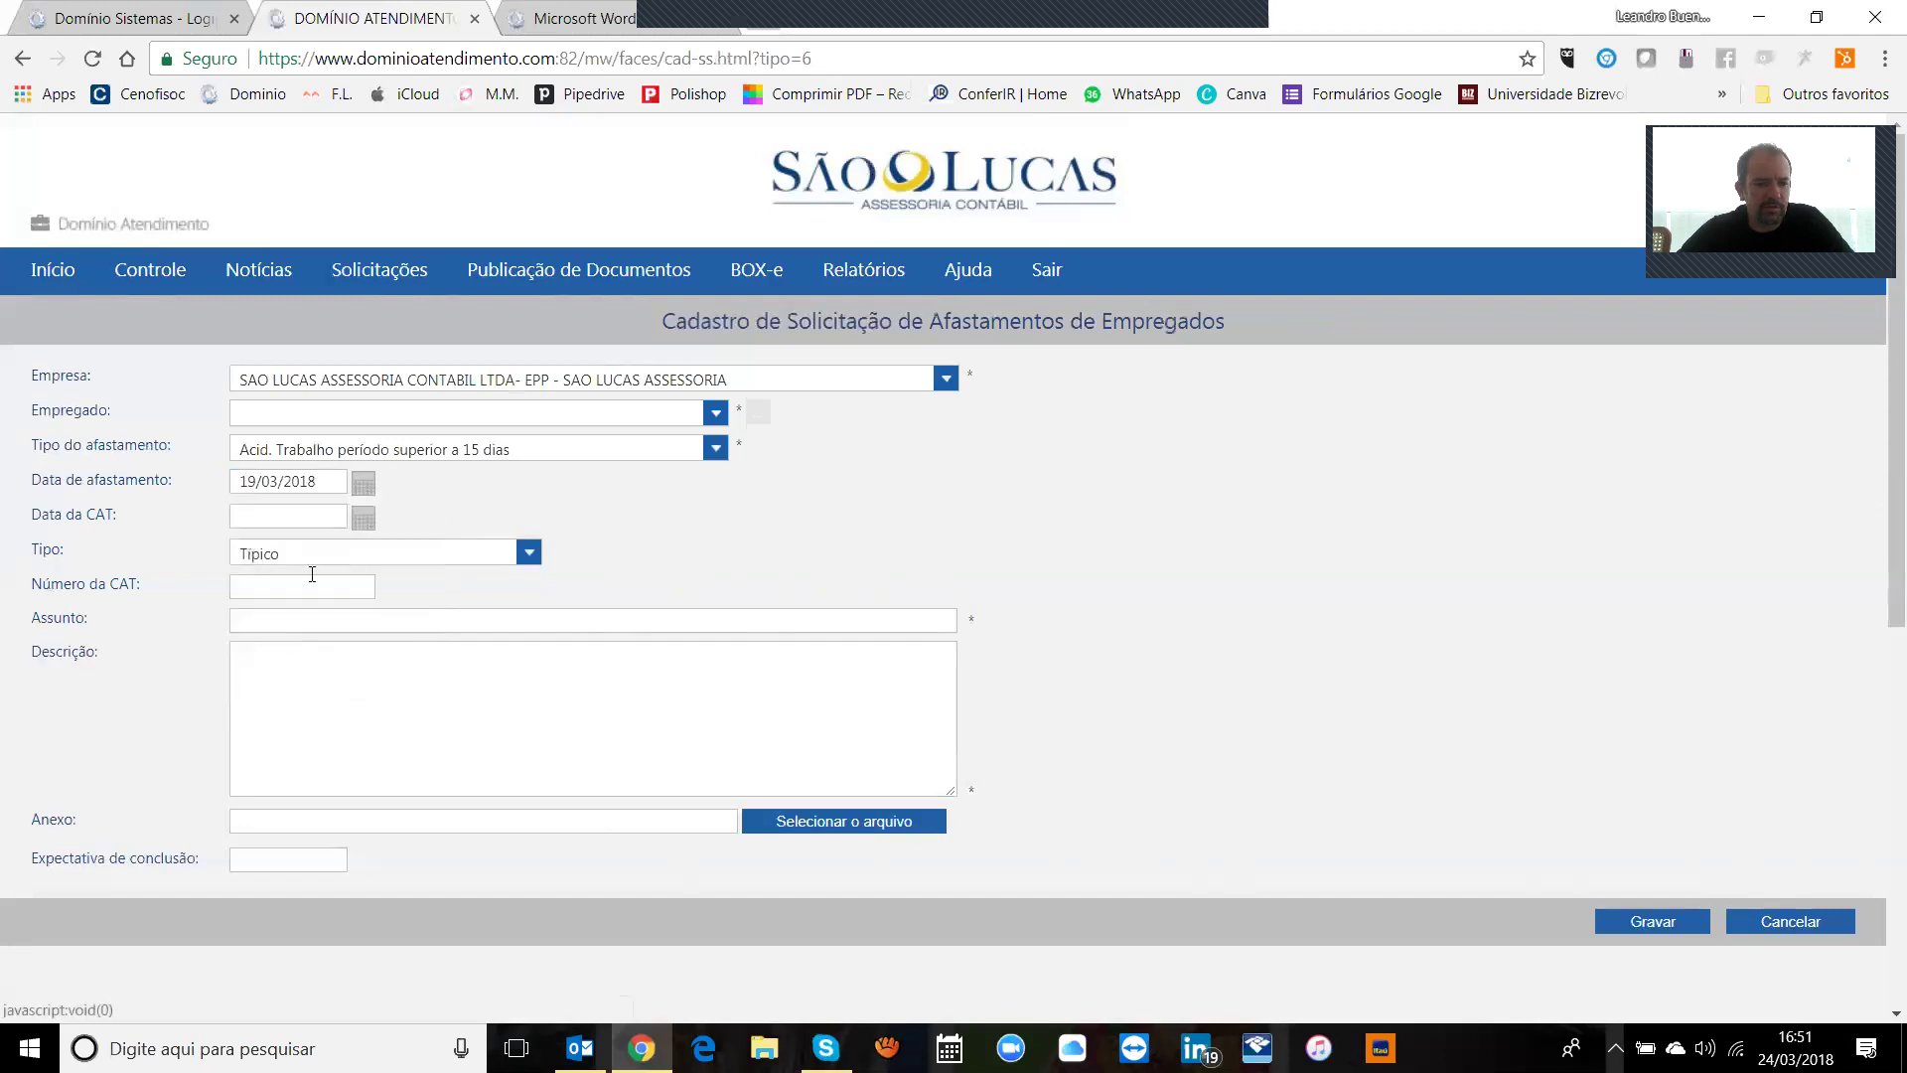
pyautogui.click(362, 518)
pyautogui.click(278, 669)
pyautogui.click(320, 557)
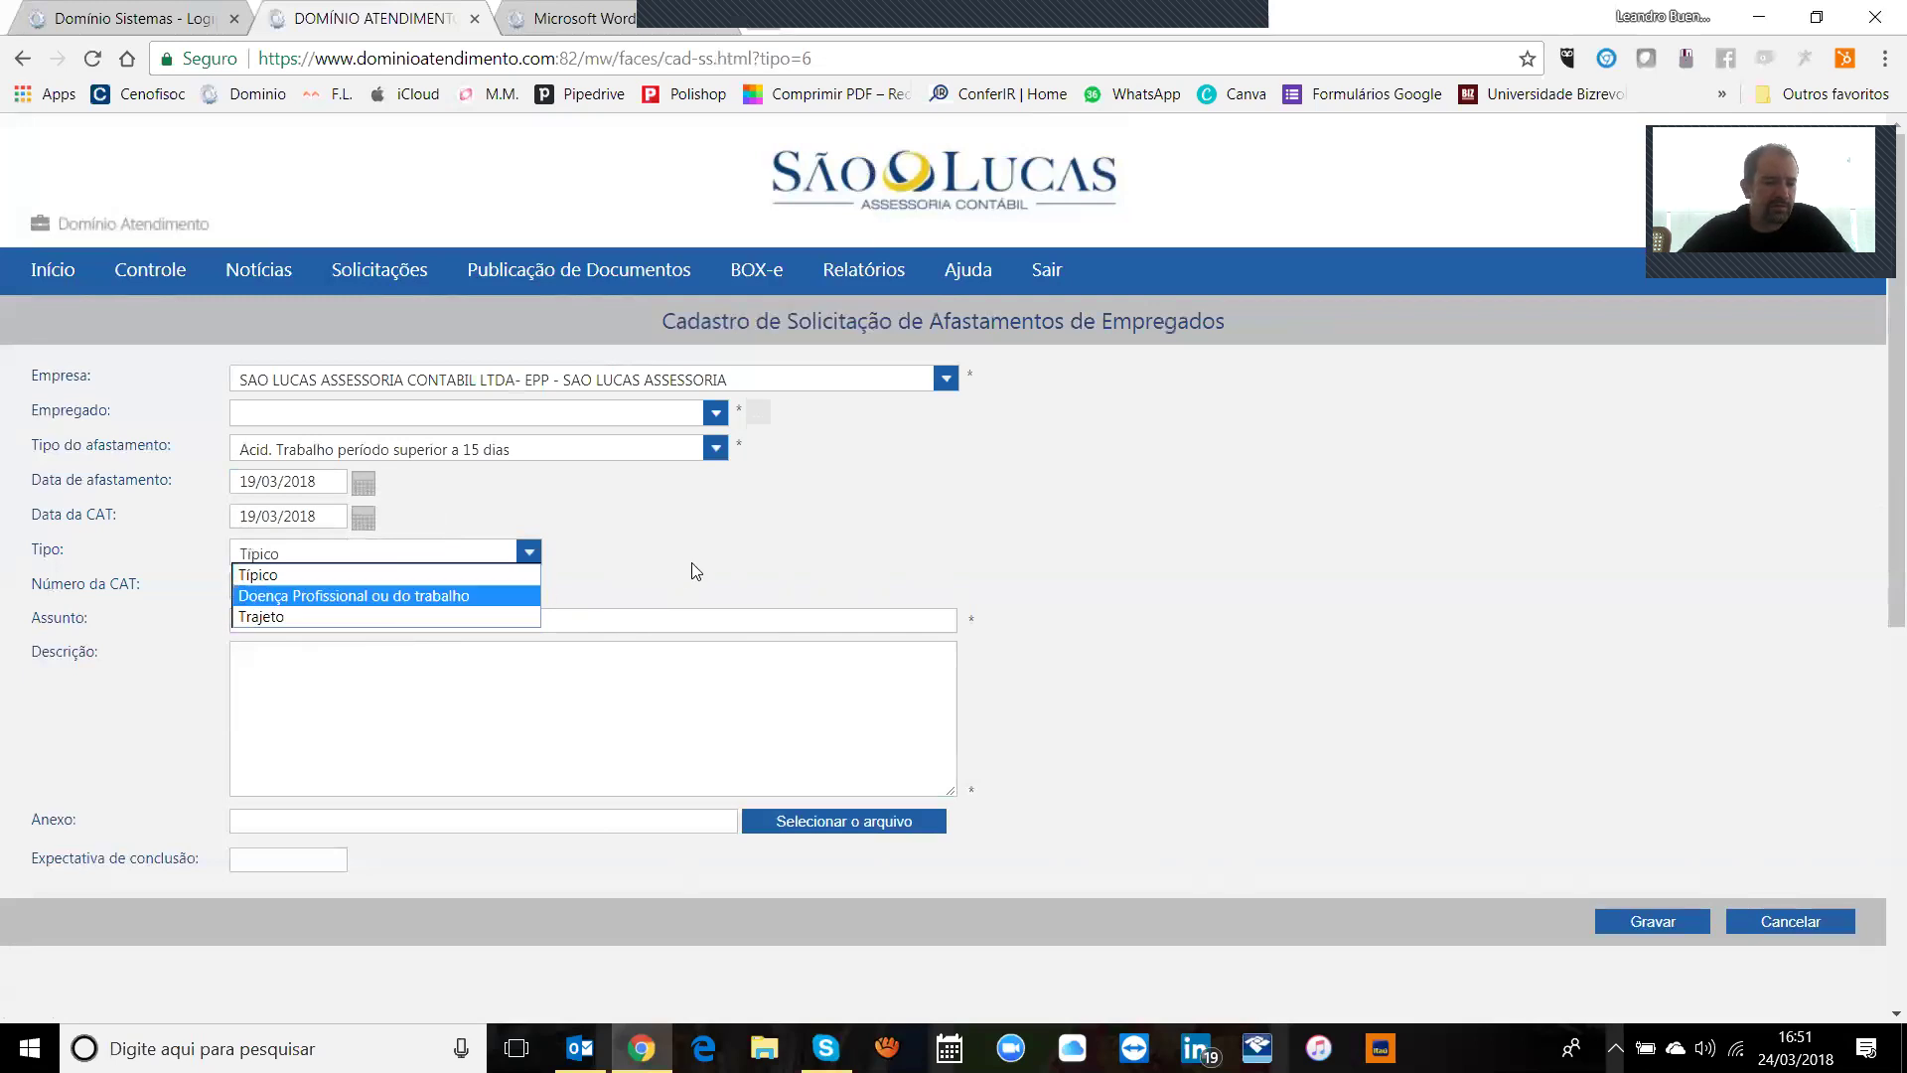
pyautogui.click(594, 562)
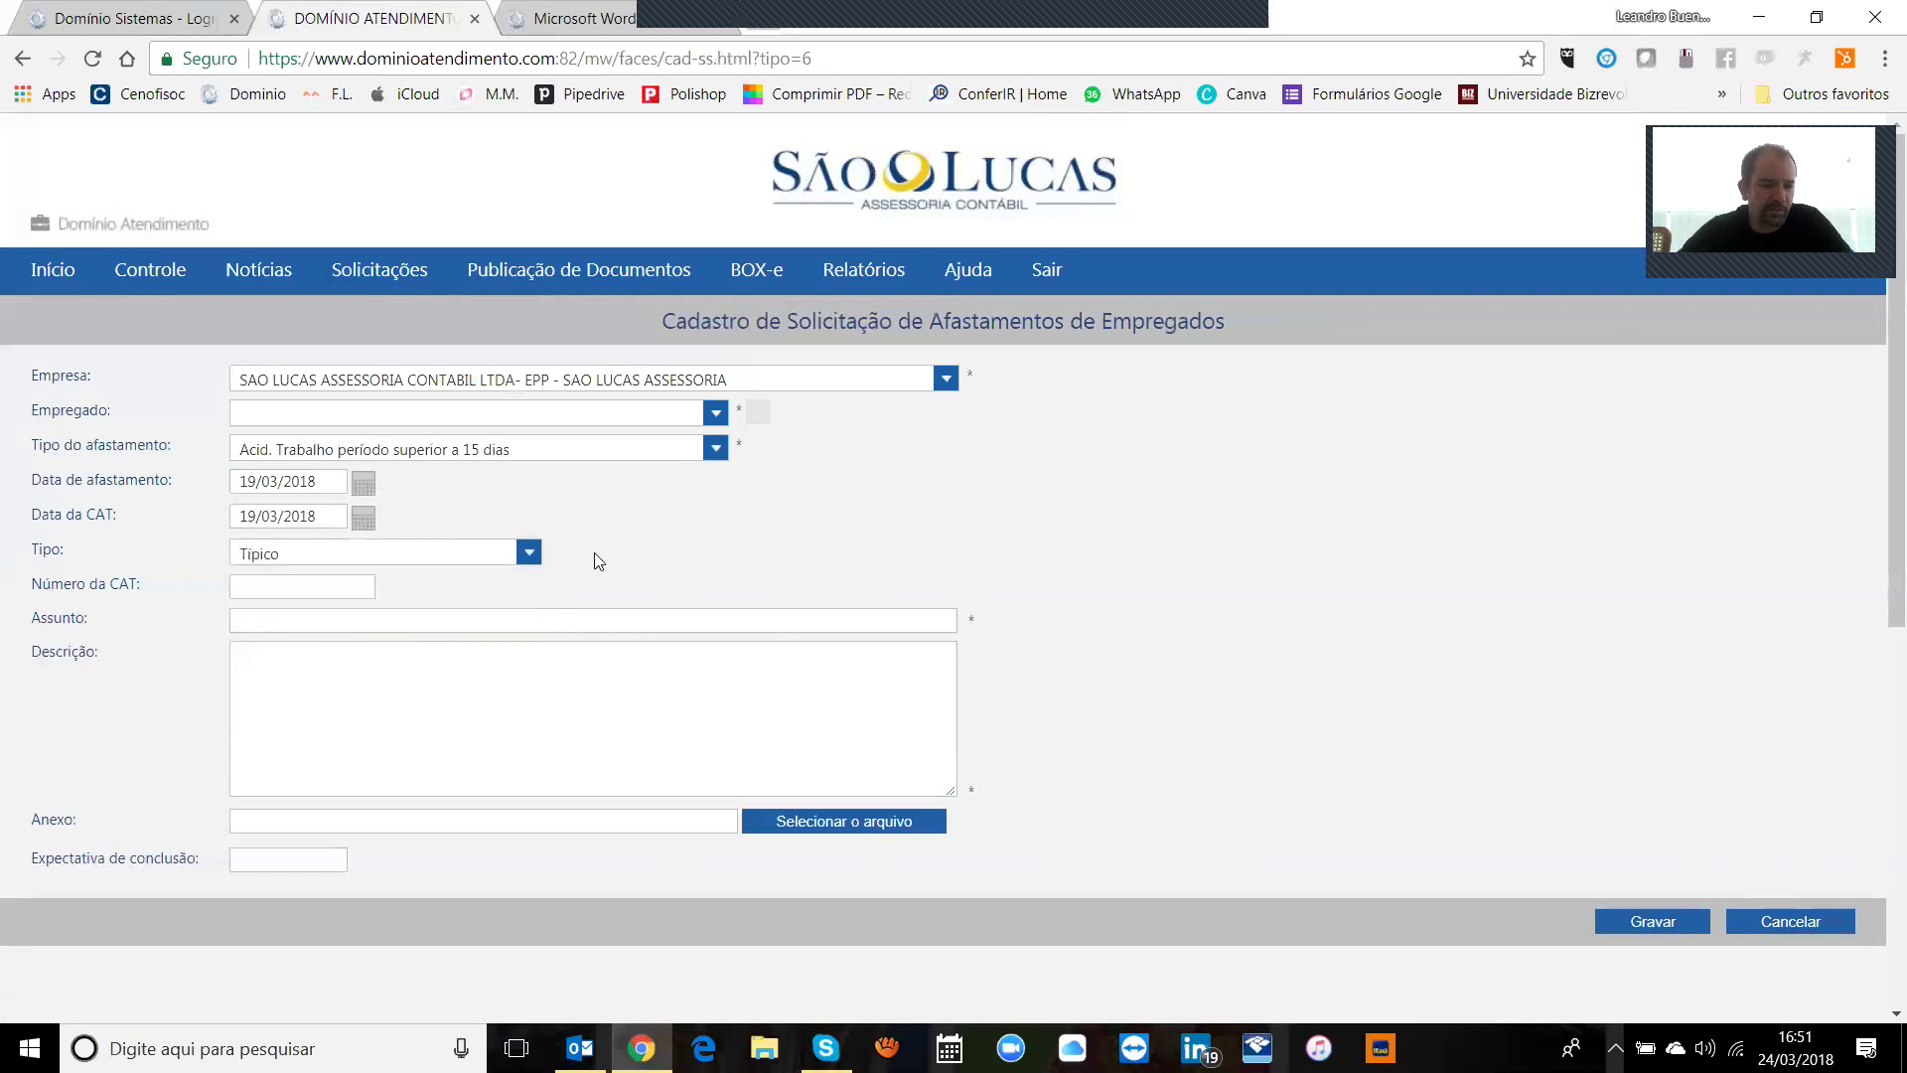
pyautogui.click(511, 558)
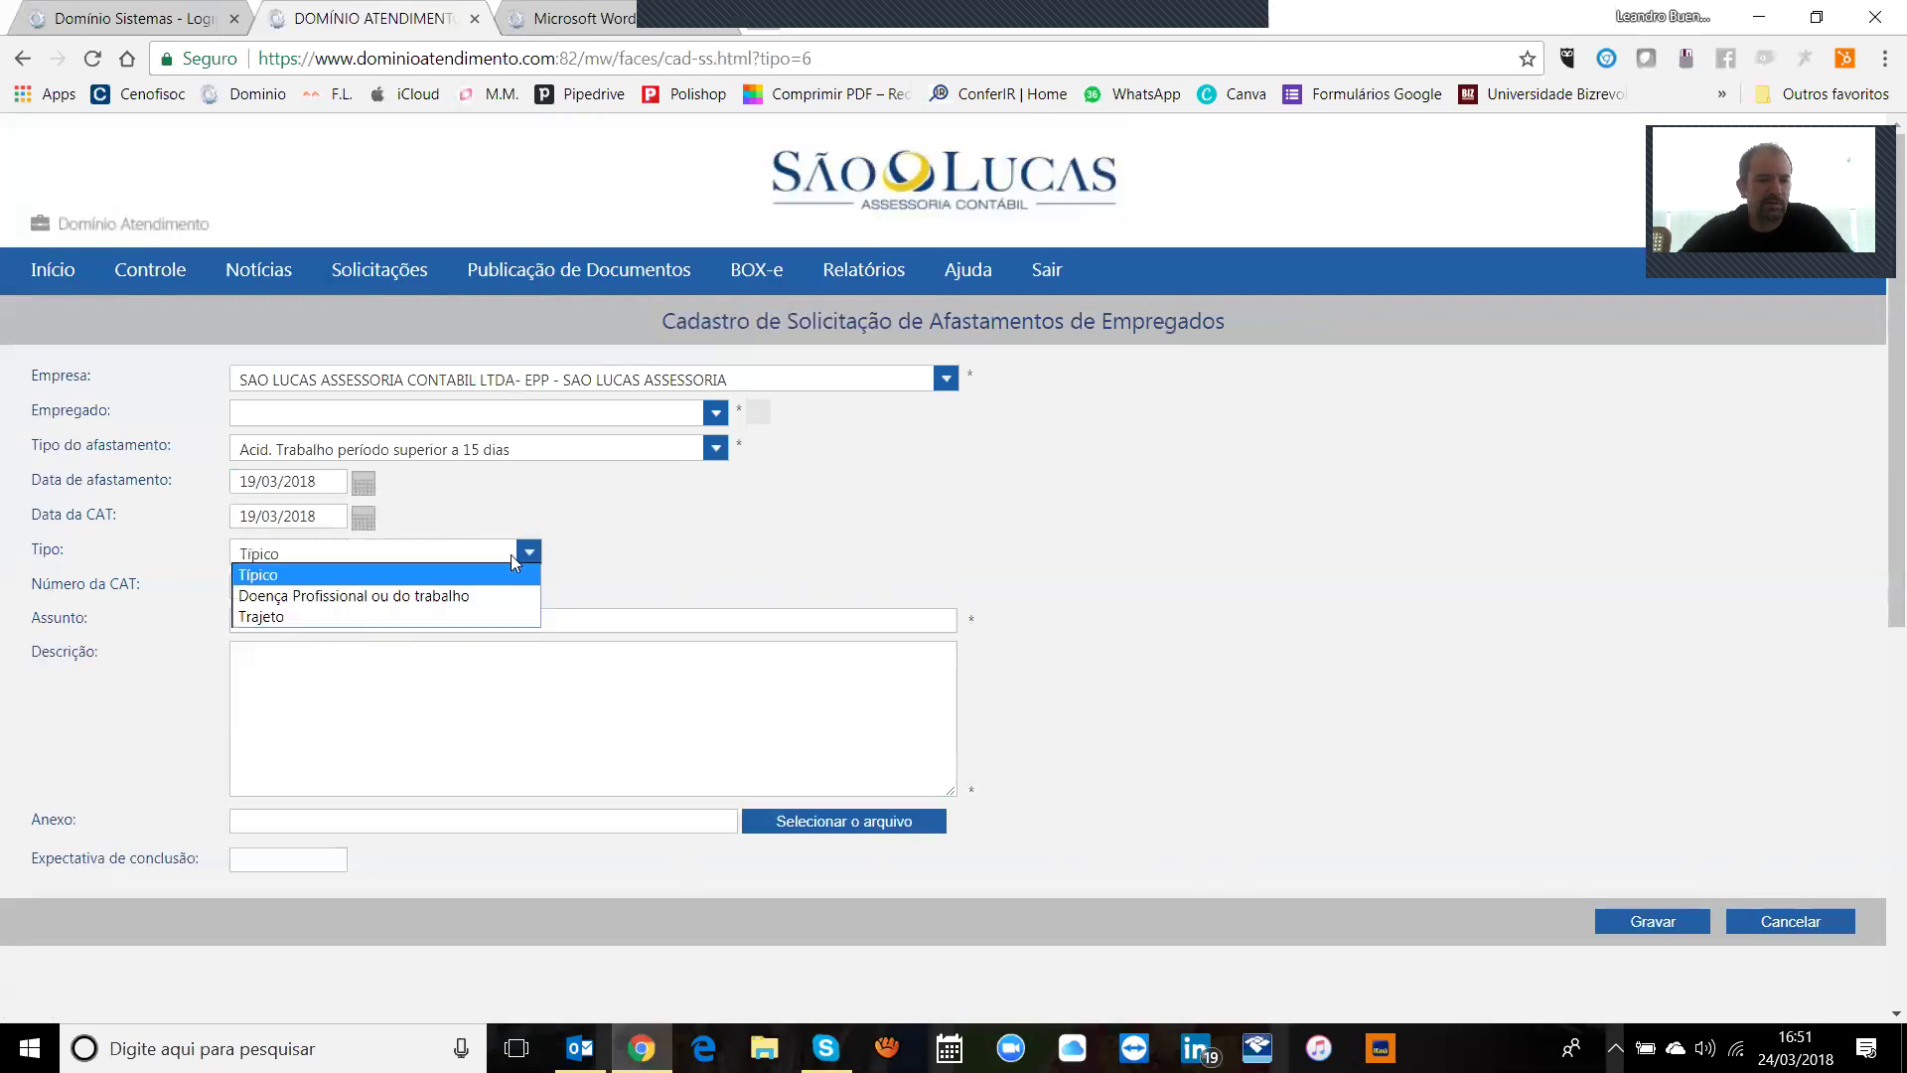
pyautogui.click(628, 551)
# Step: Pass over CAT number, subject, description and completion date, then cancel the leave request
pyautogui.click(354, 592)
pyautogui.click(345, 621)
pyautogui.click(368, 725)
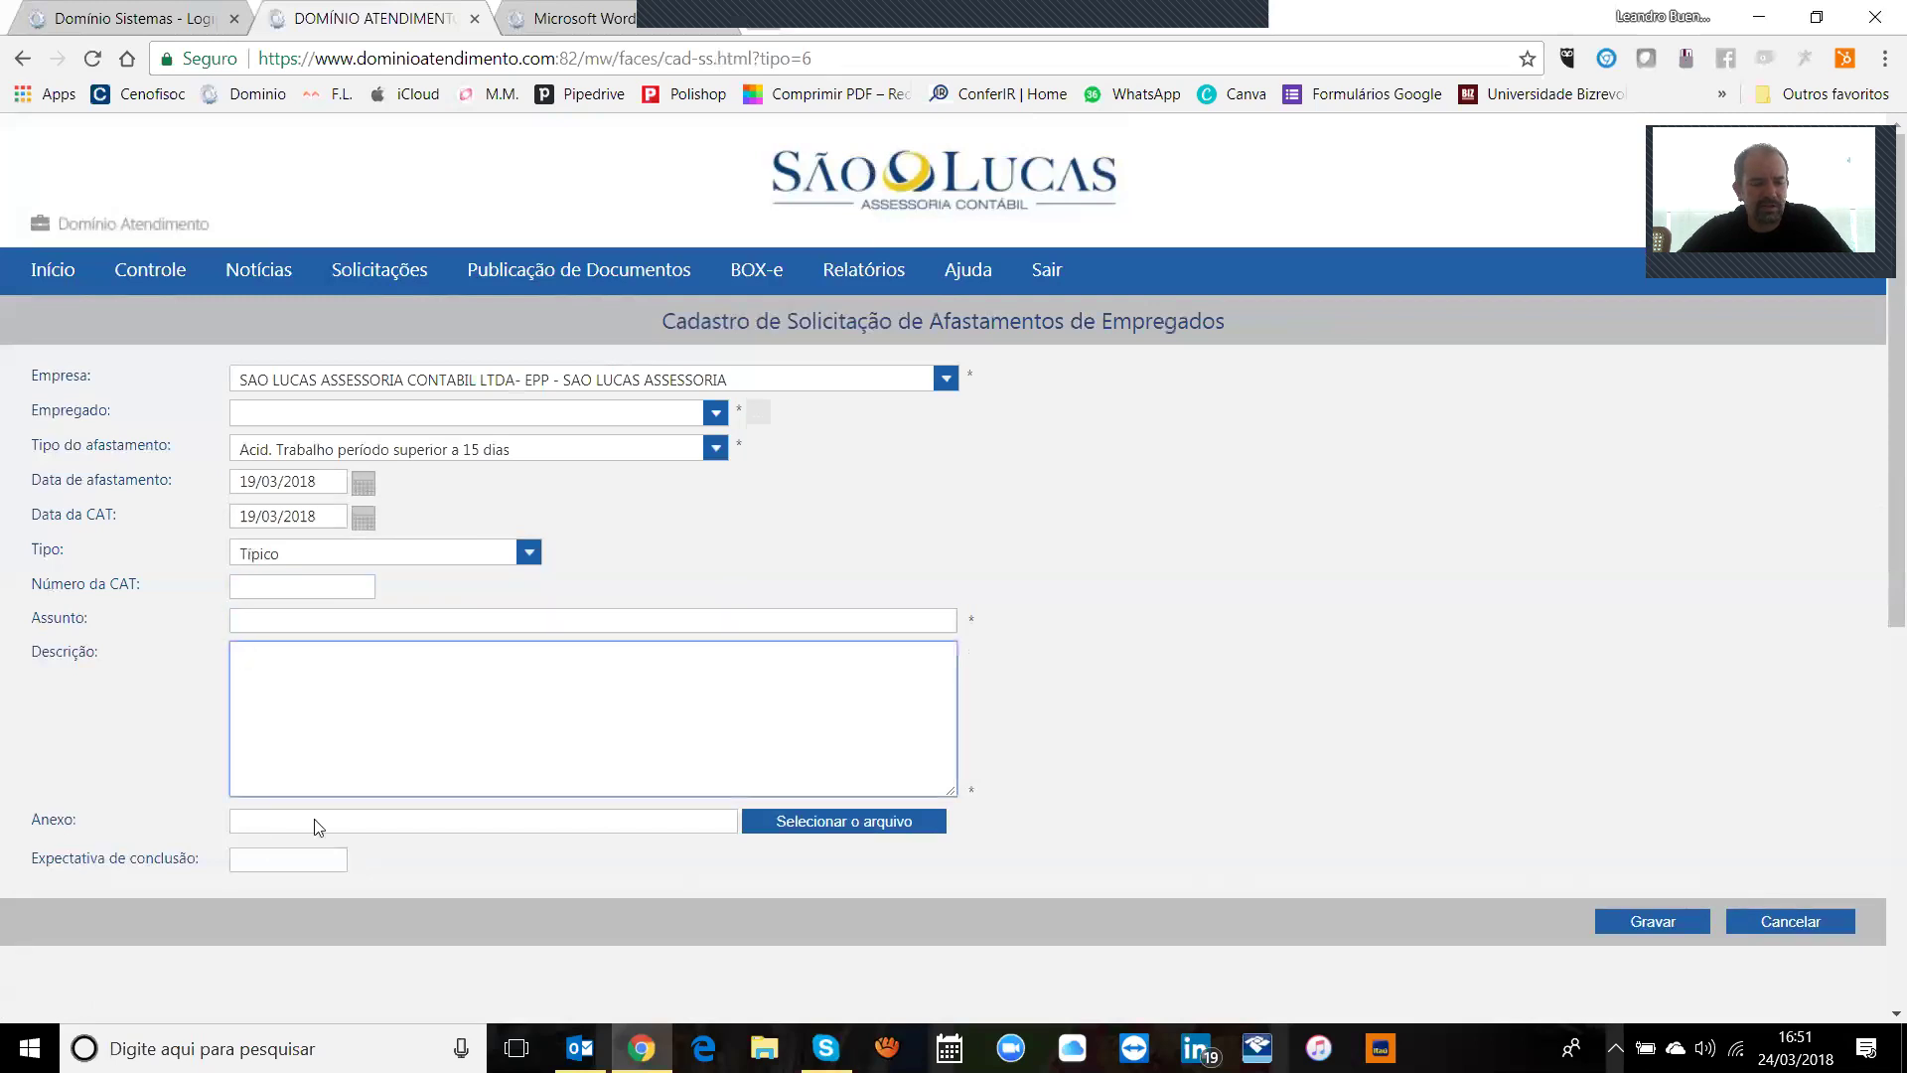
pyautogui.click(286, 863)
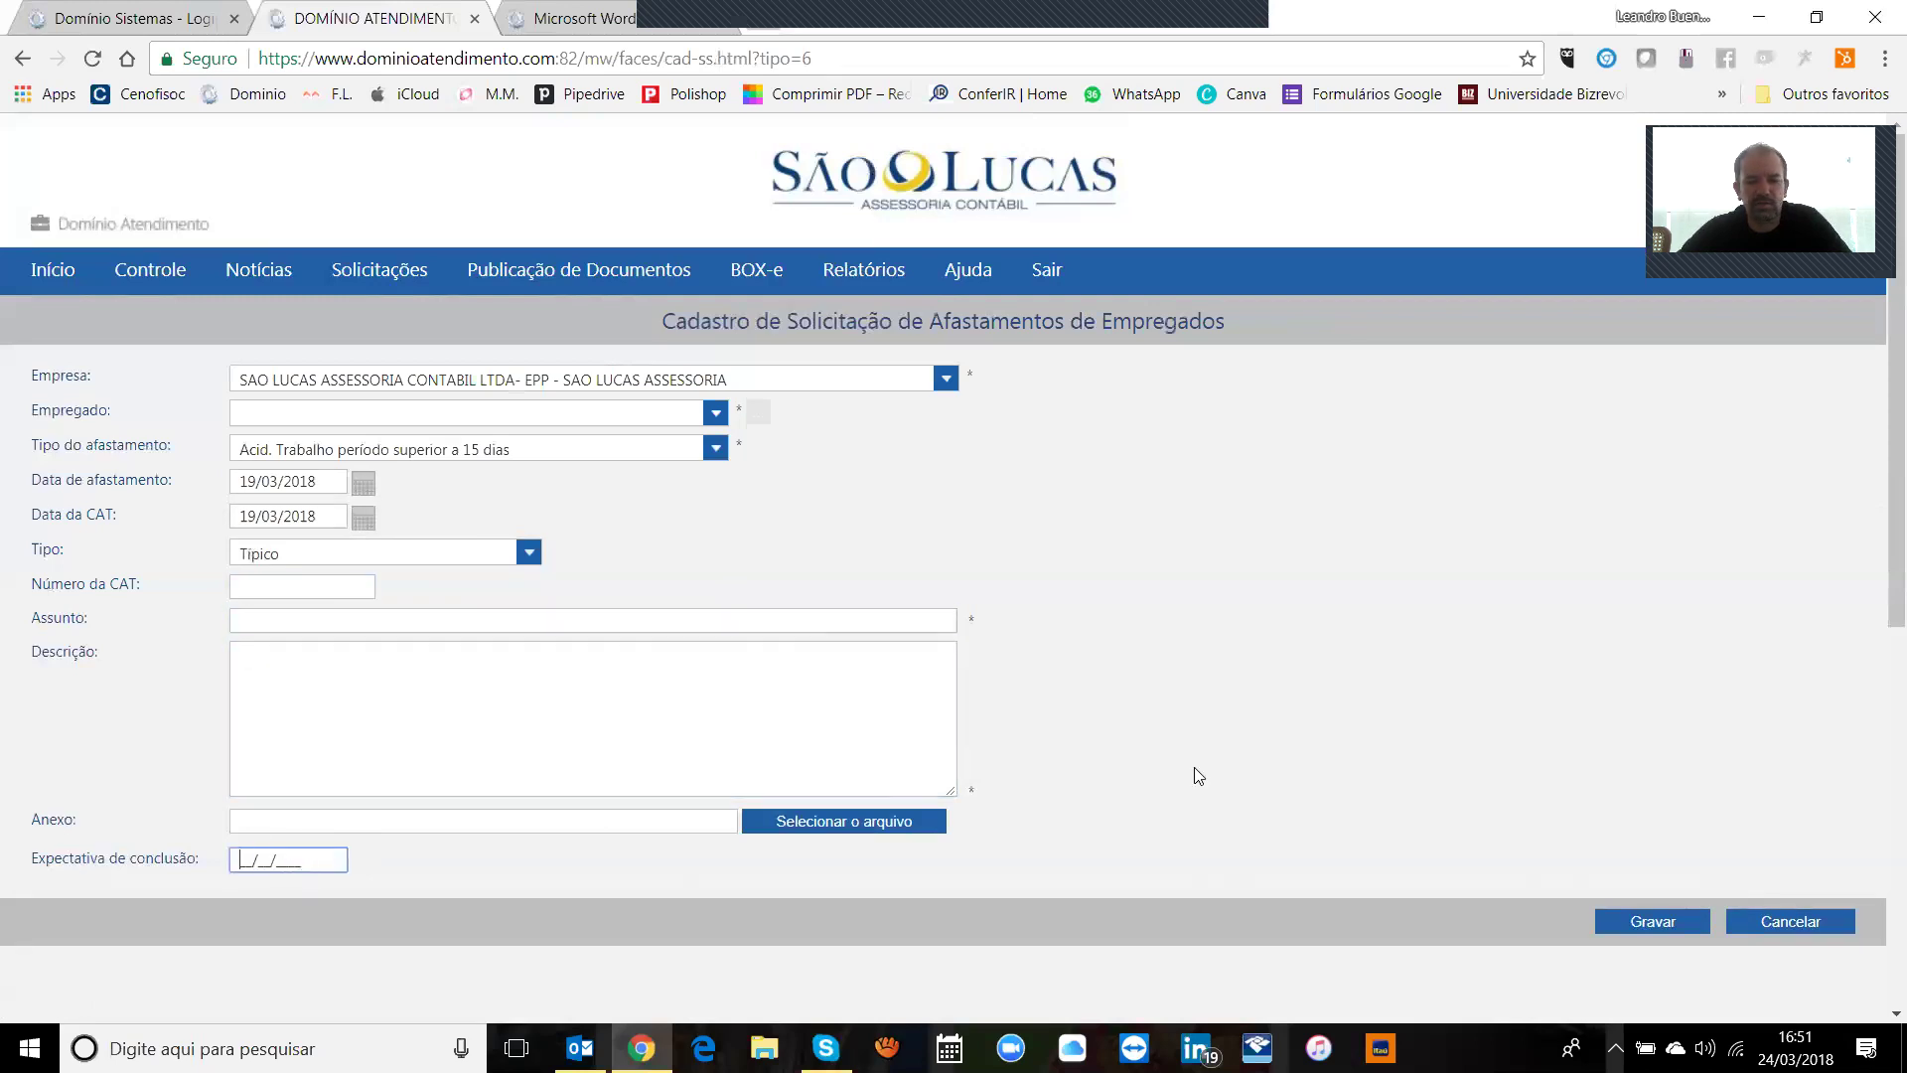
pyautogui.click(1767, 924)
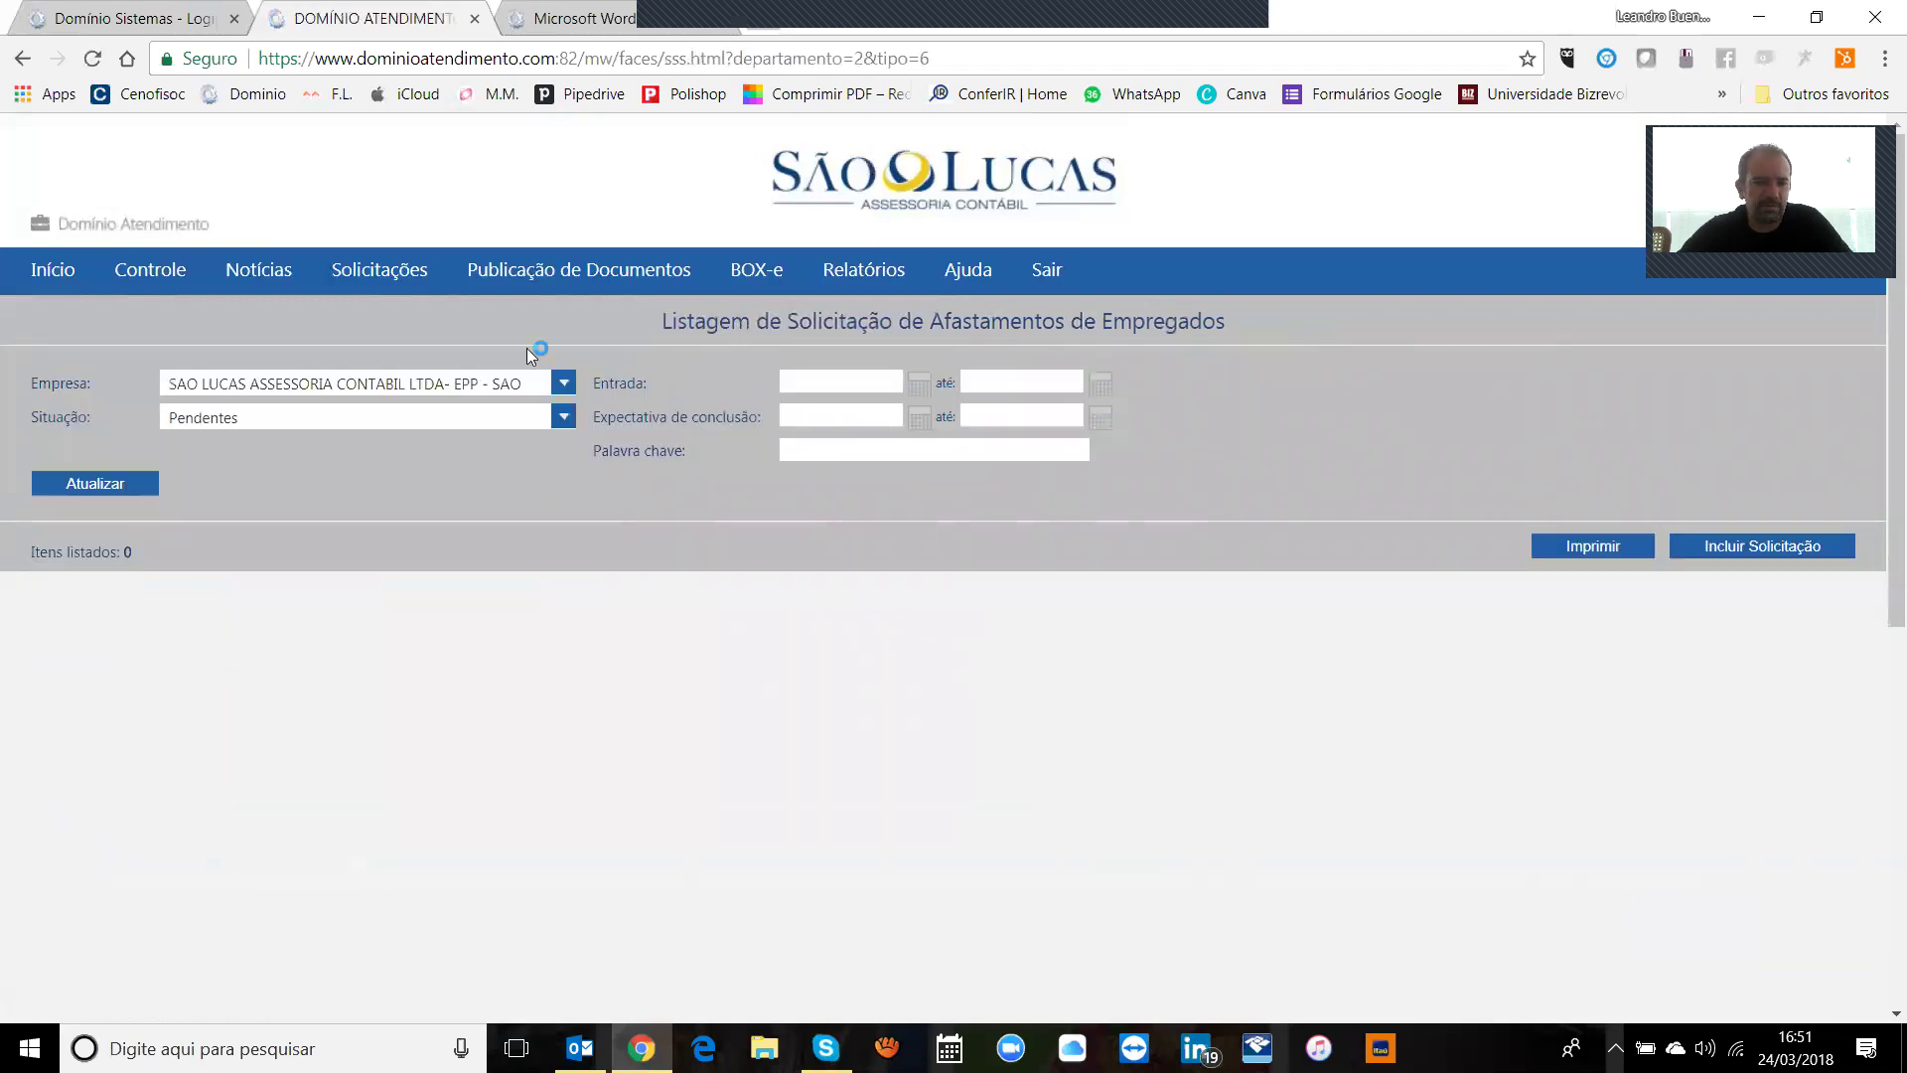
# Step: Open the Lançamentos de Eventos na Folha listing, start a request and cancel it
pyautogui.moveTo(397, 274)
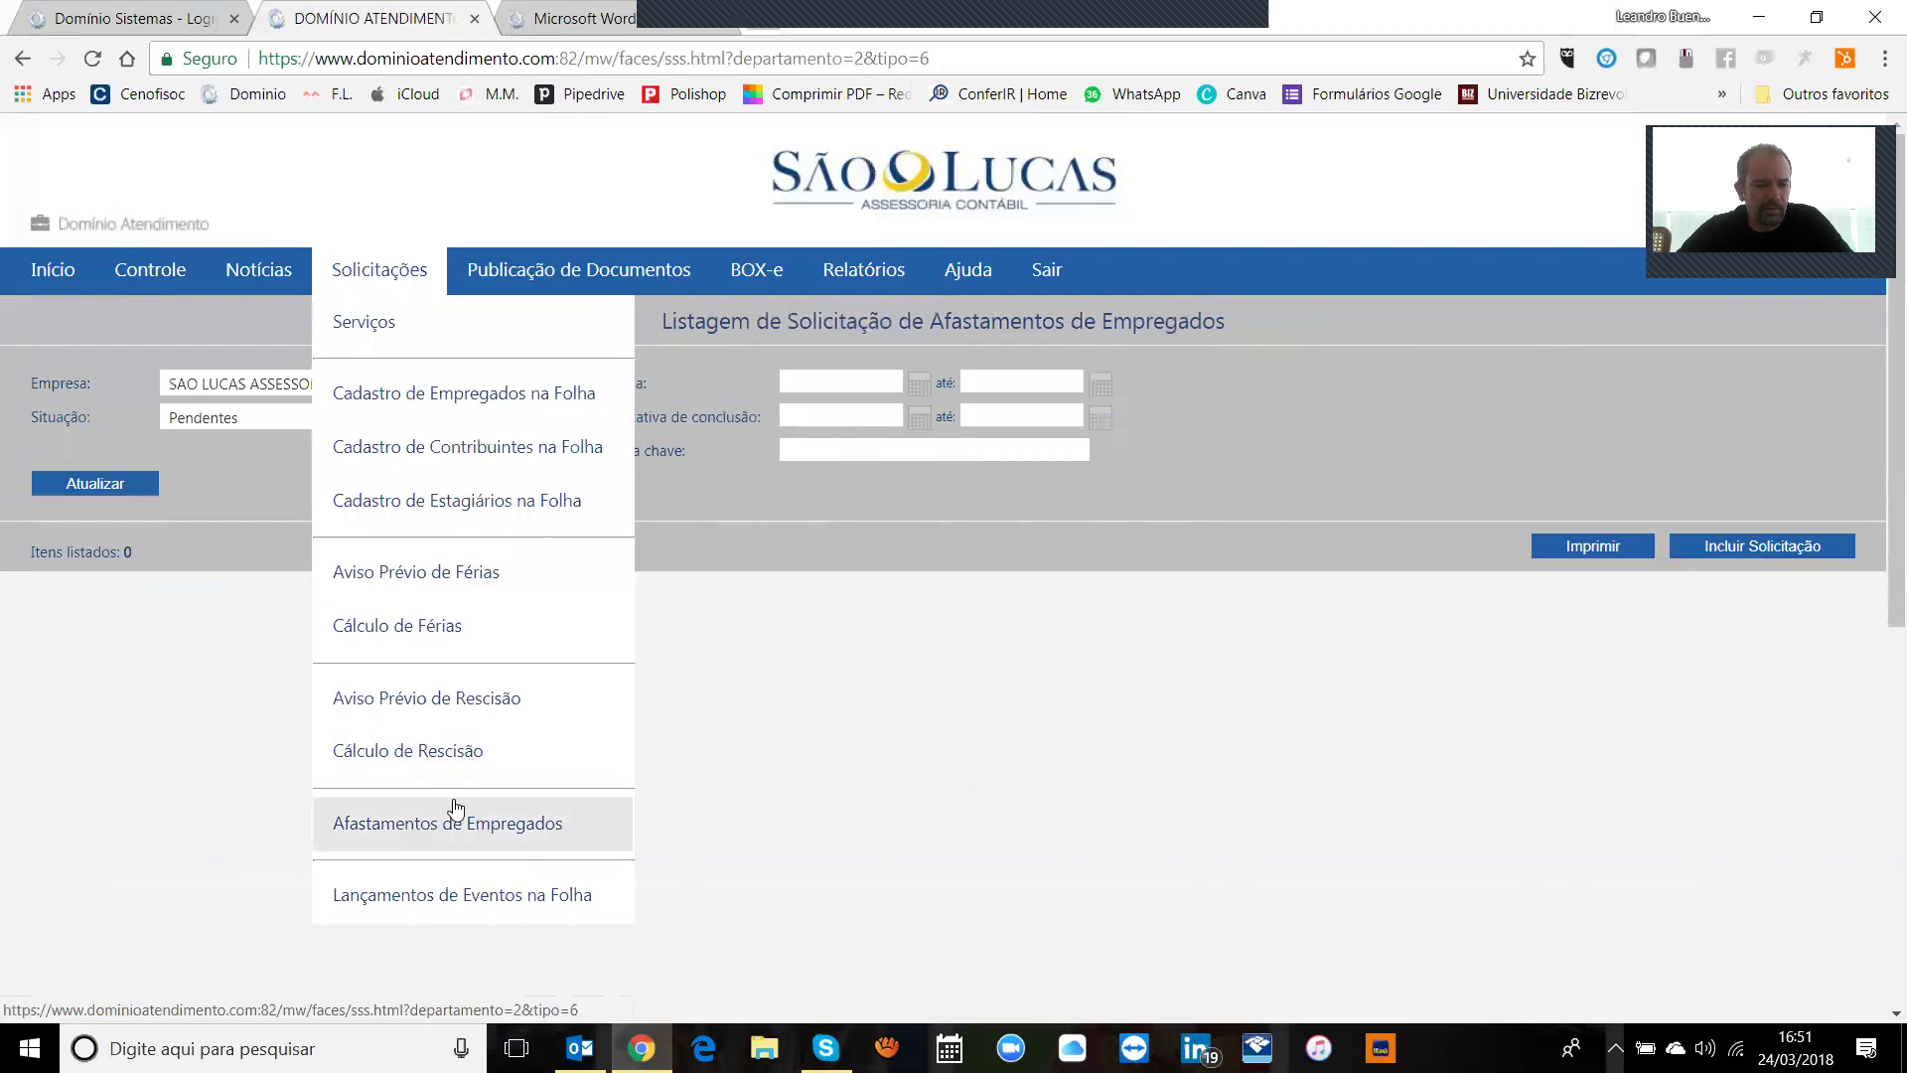
pyautogui.click(467, 896)
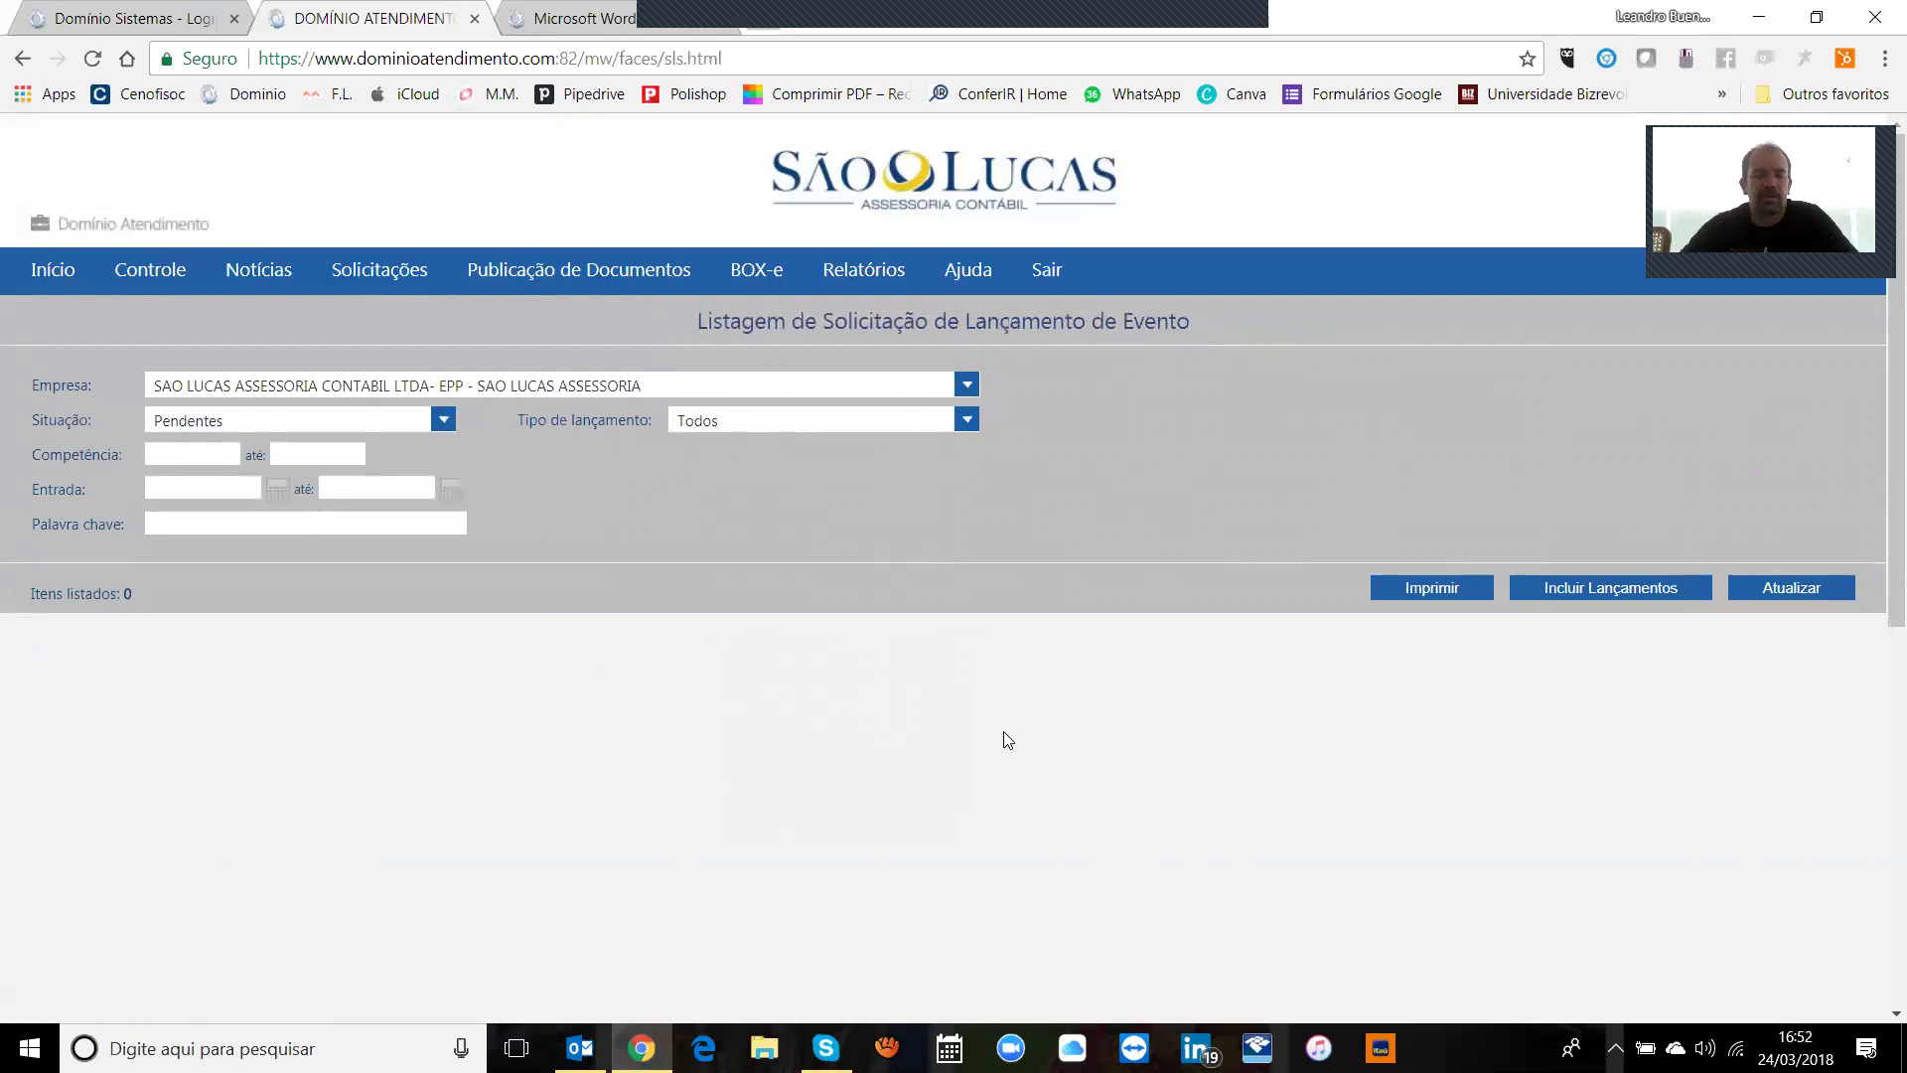
pyautogui.click(1585, 582)
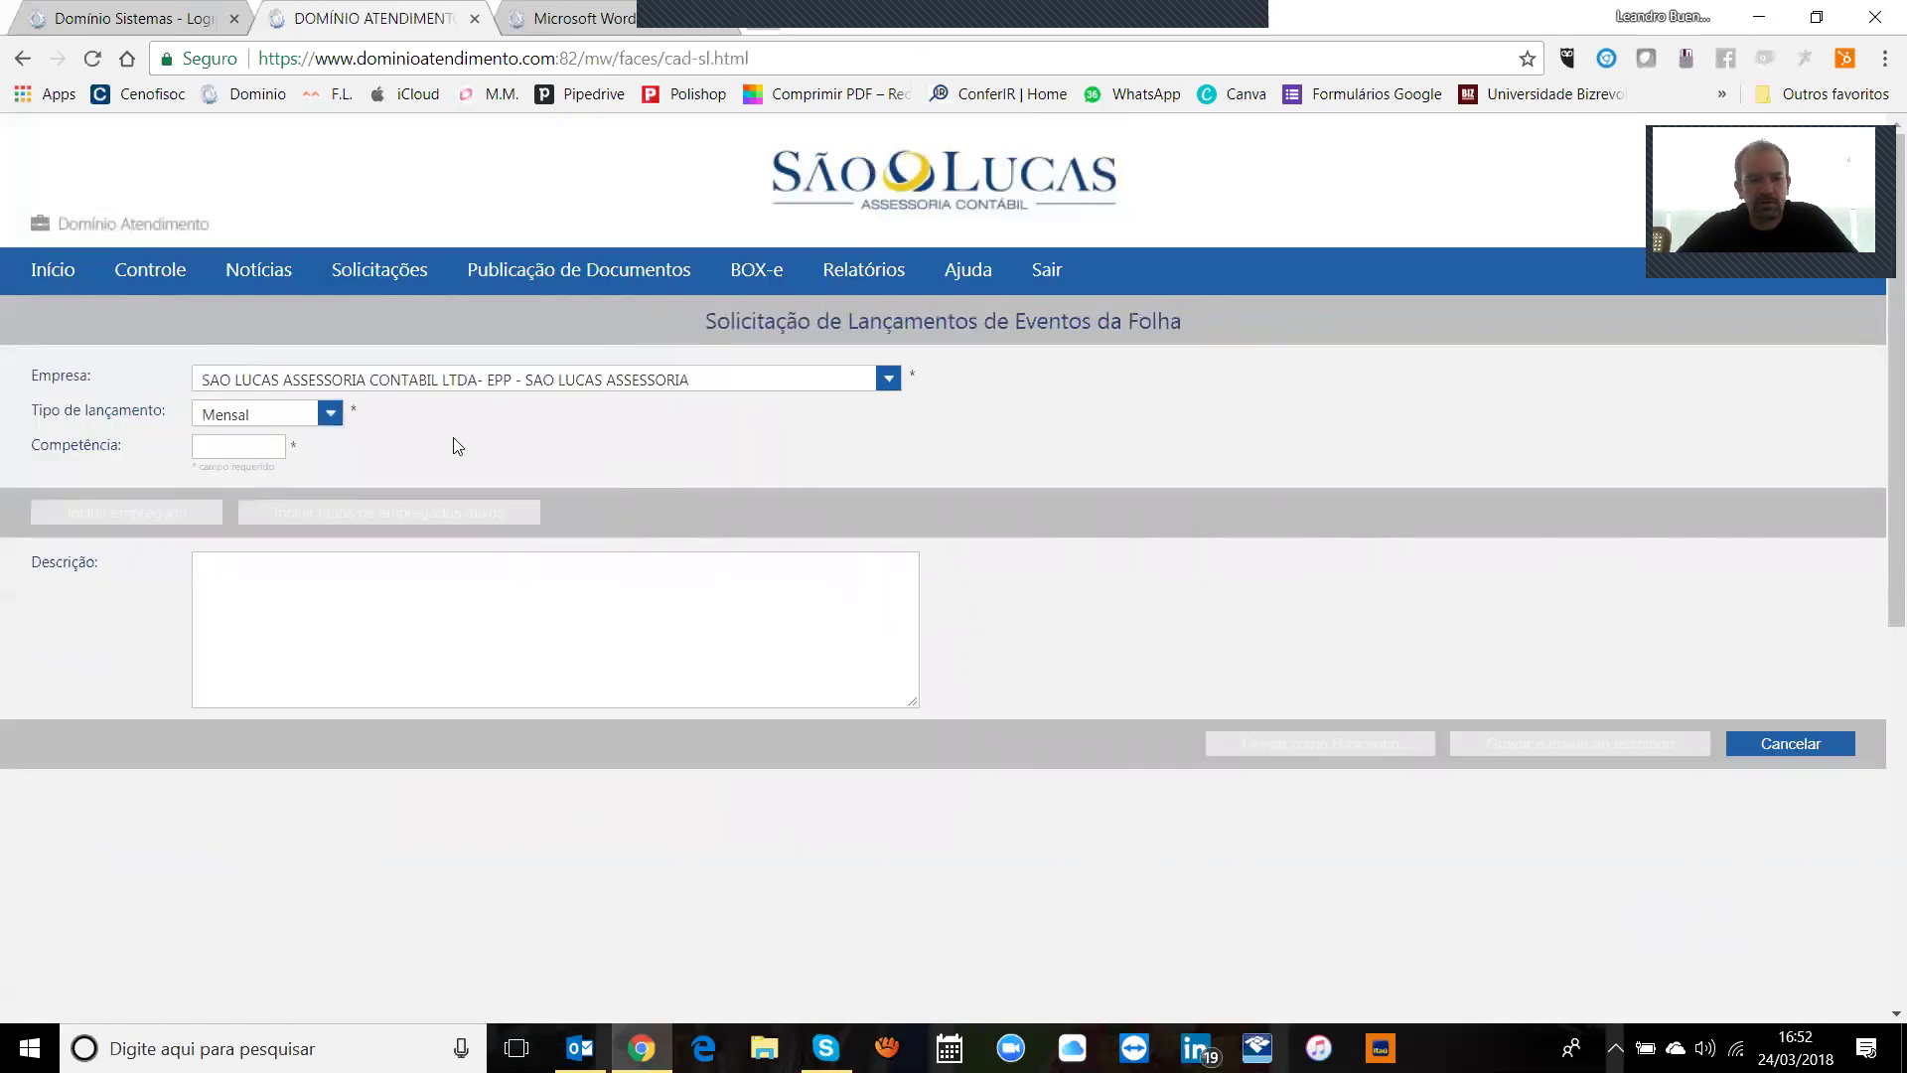
pyautogui.click(1788, 744)
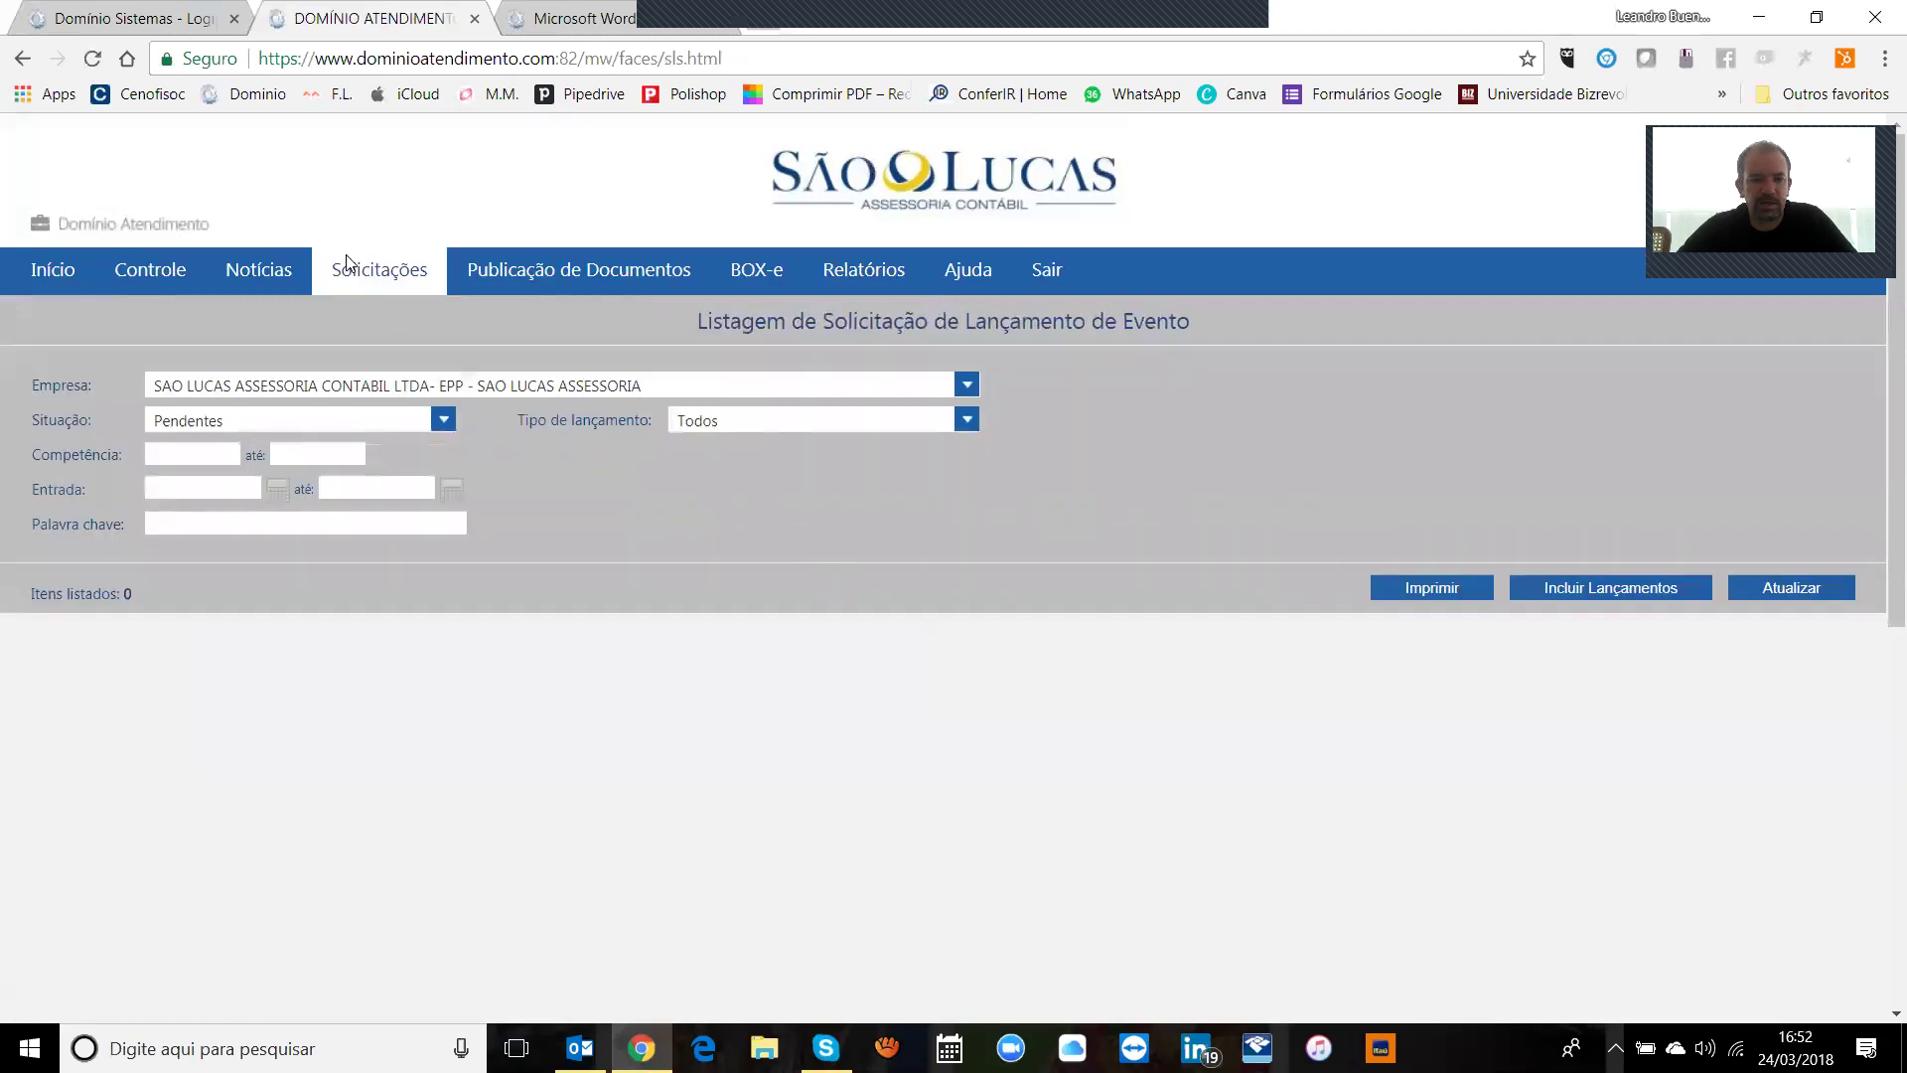
# Step: Start a new Mensal payroll event request for competência 03/2018 with all active employees
pyautogui.moveTo(358, 283)
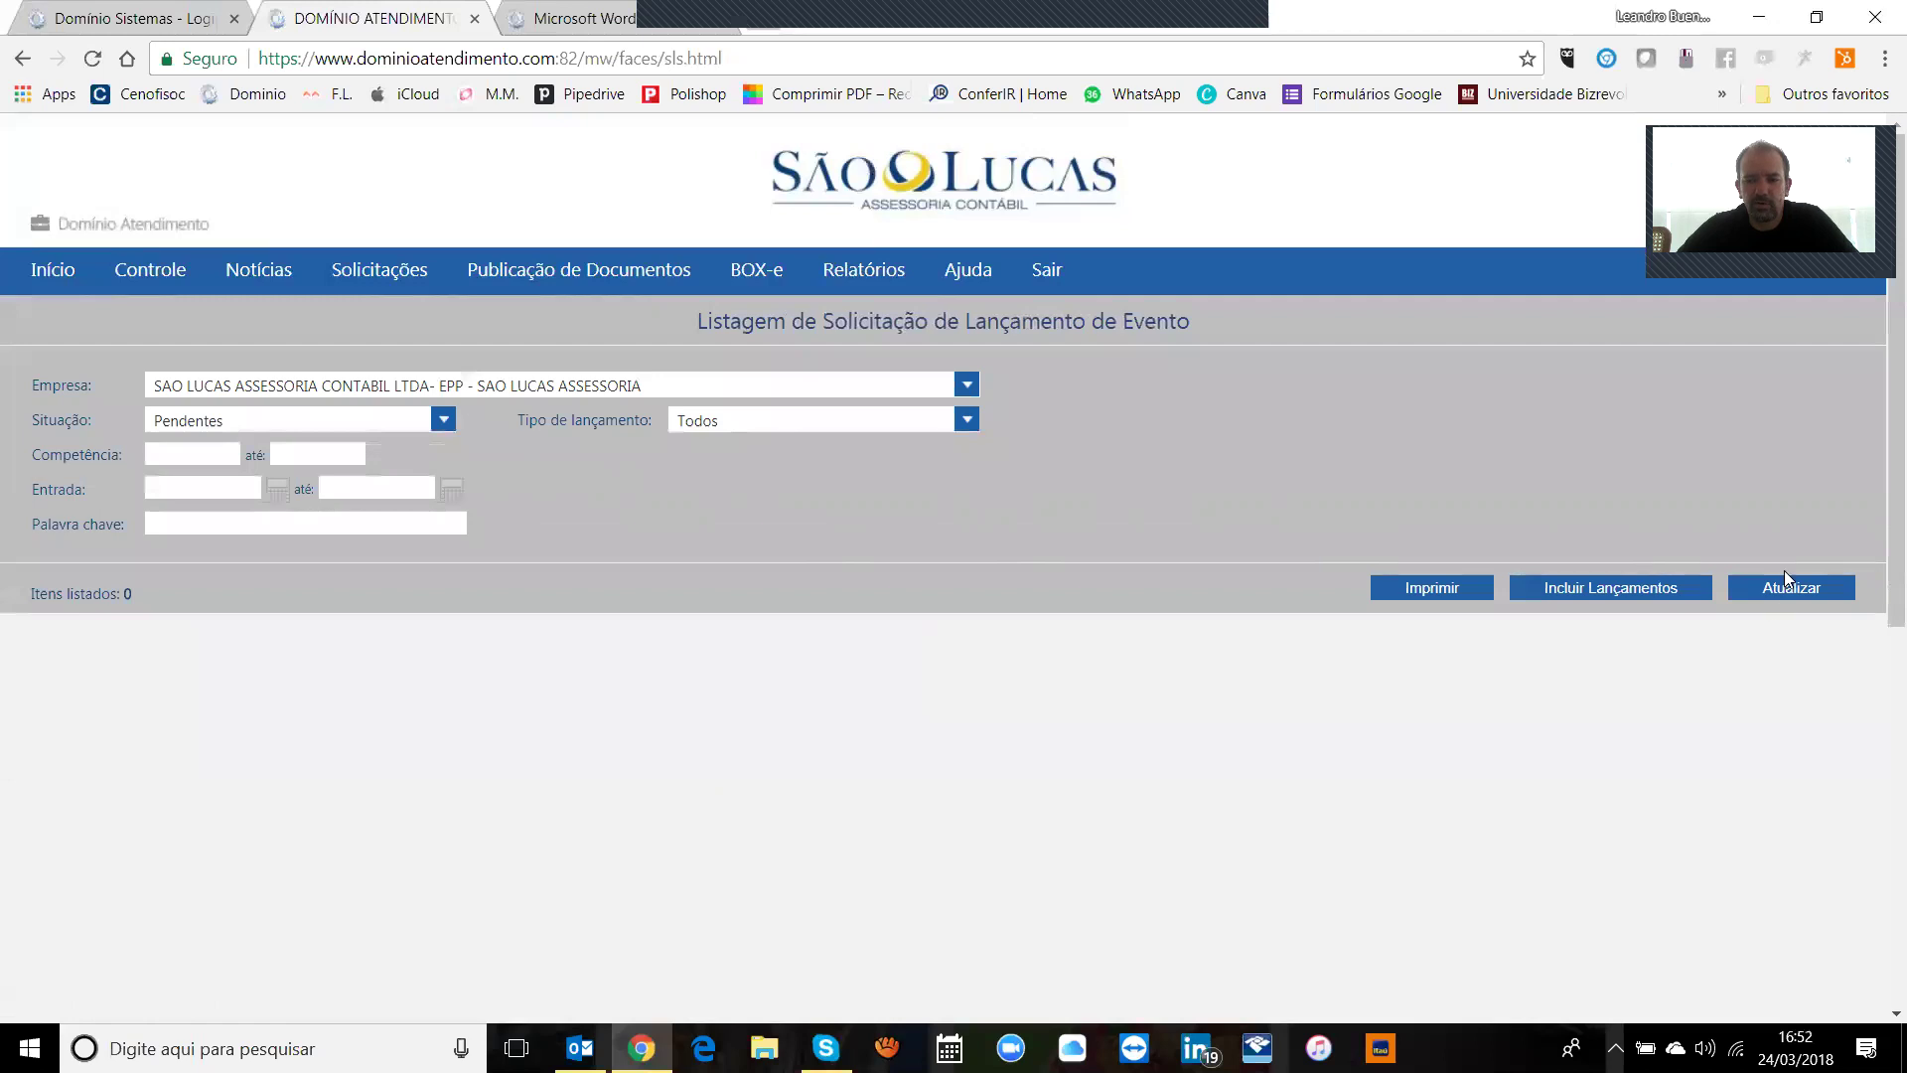
pyautogui.click(1662, 588)
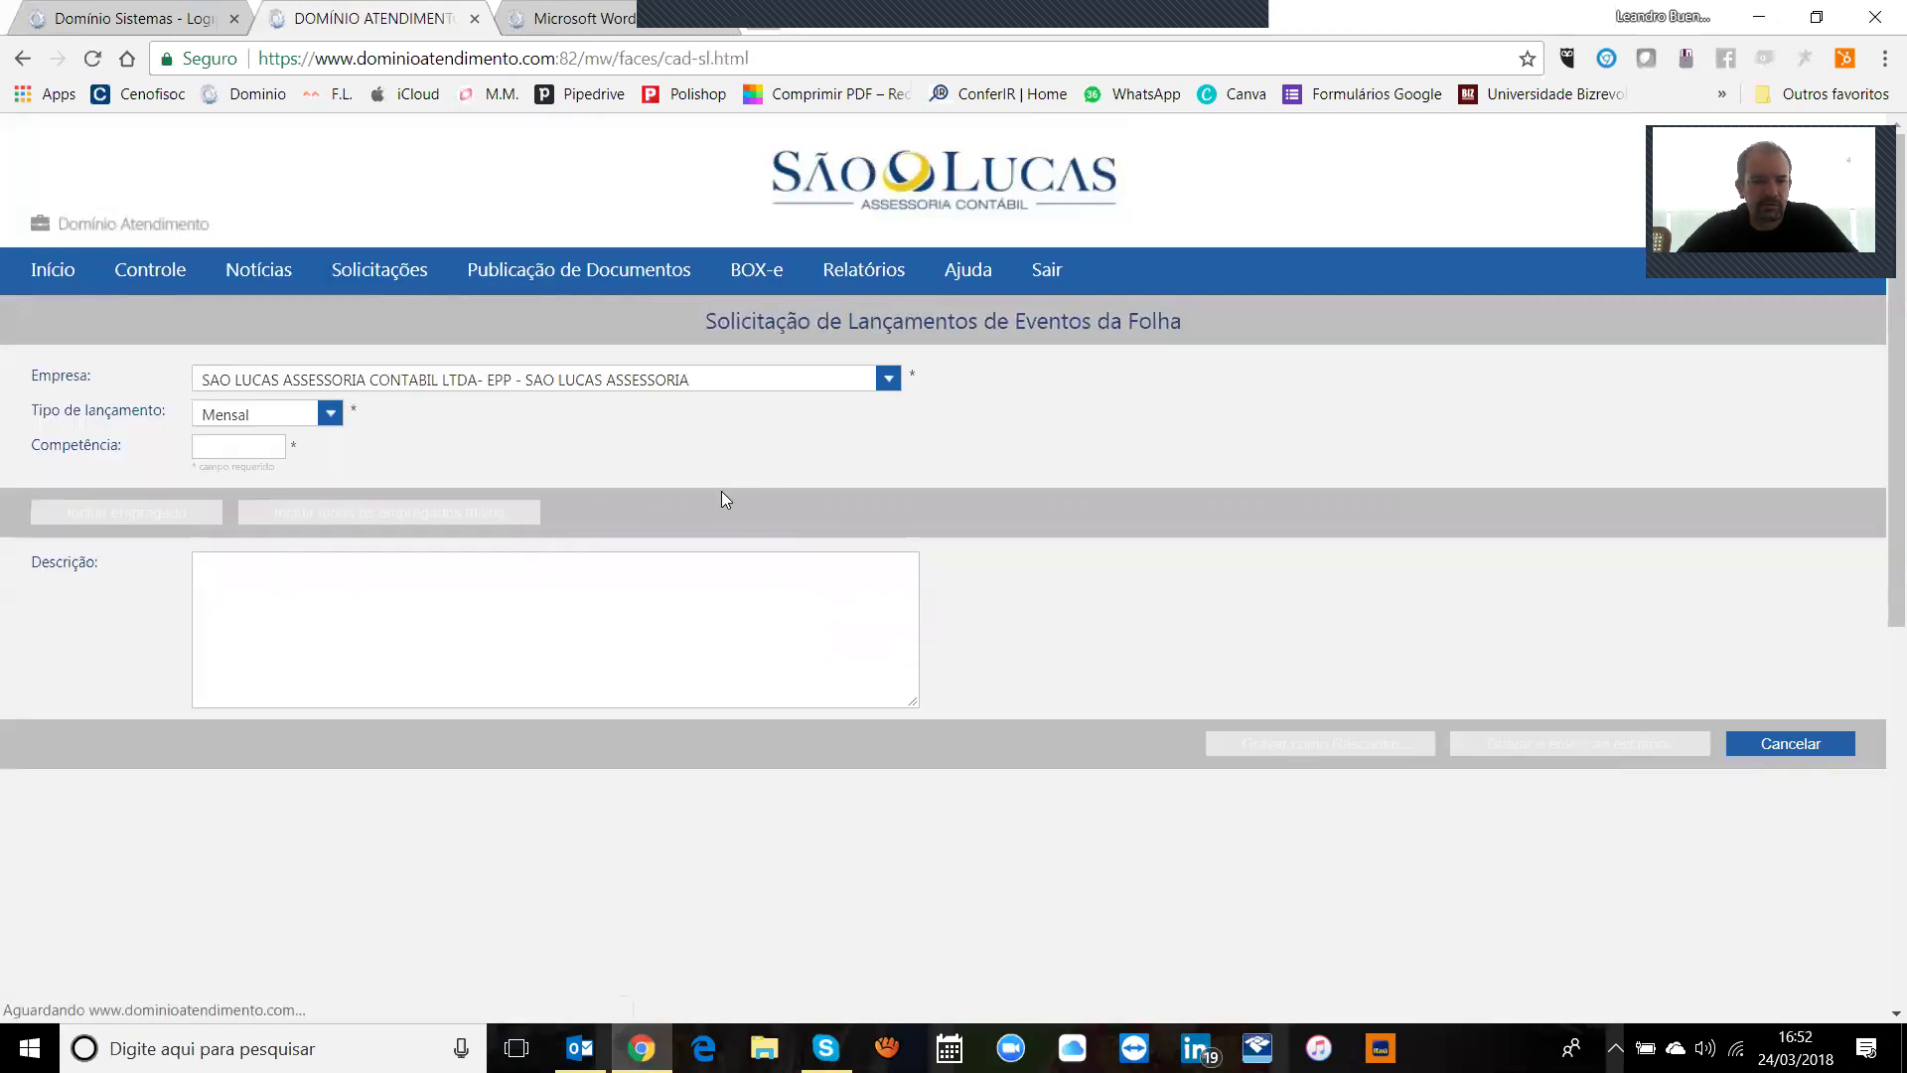
pyautogui.click(318, 422)
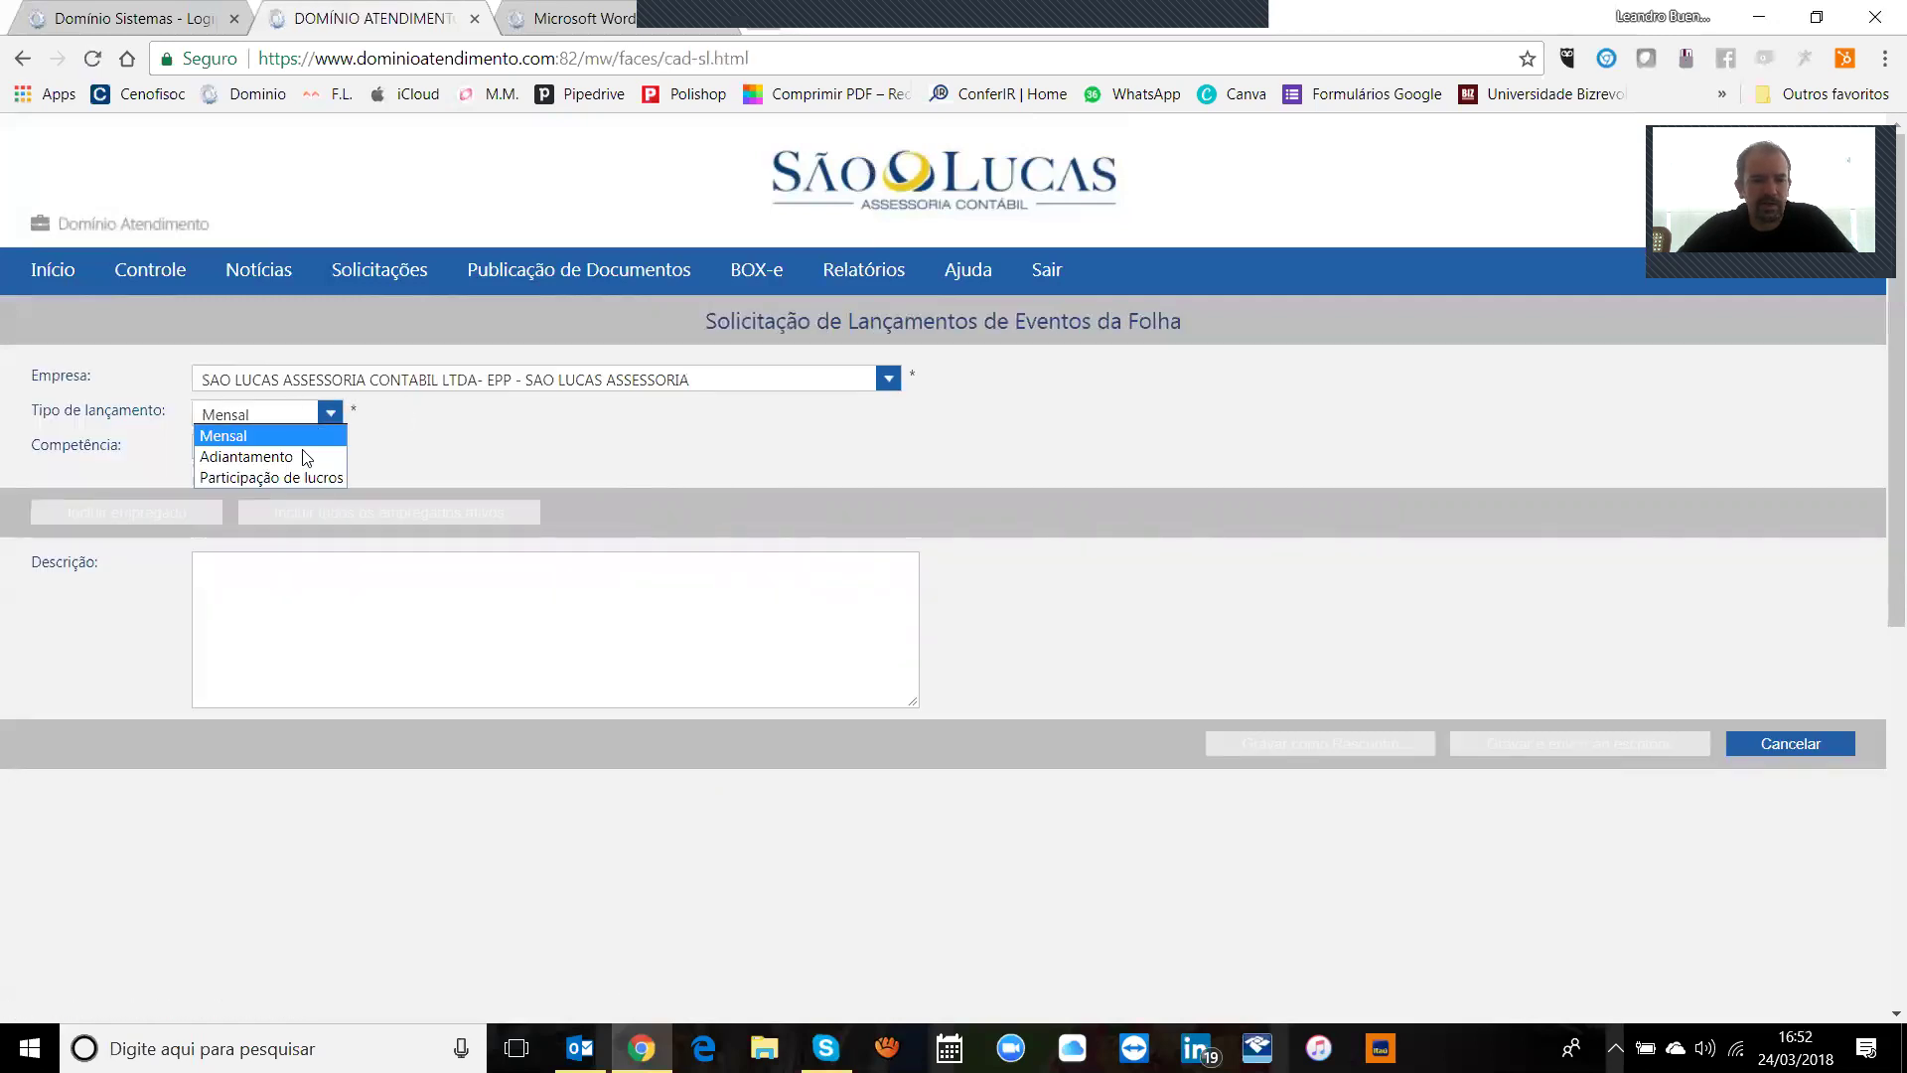
pyautogui.click(262, 436)
pyautogui.click(261, 446)
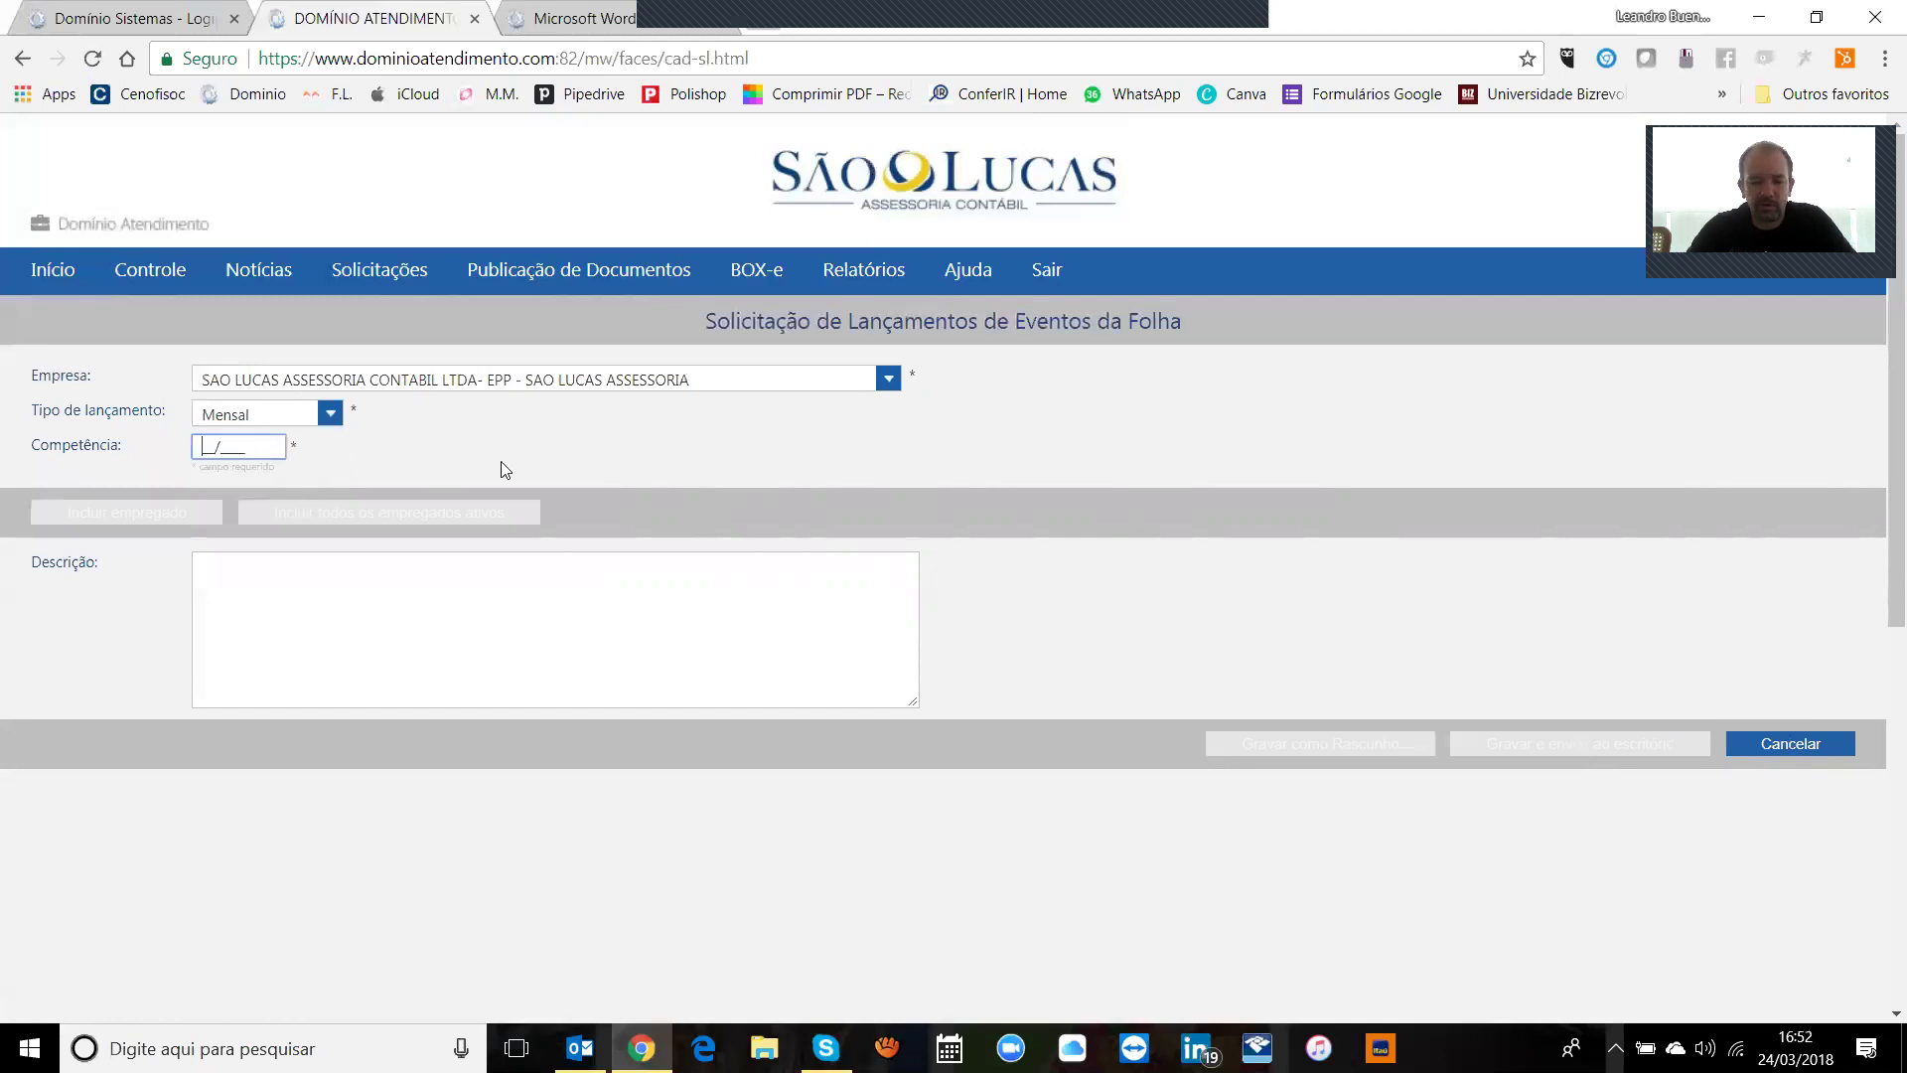
pyautogui.write('032018')
pyautogui.press('Tab')
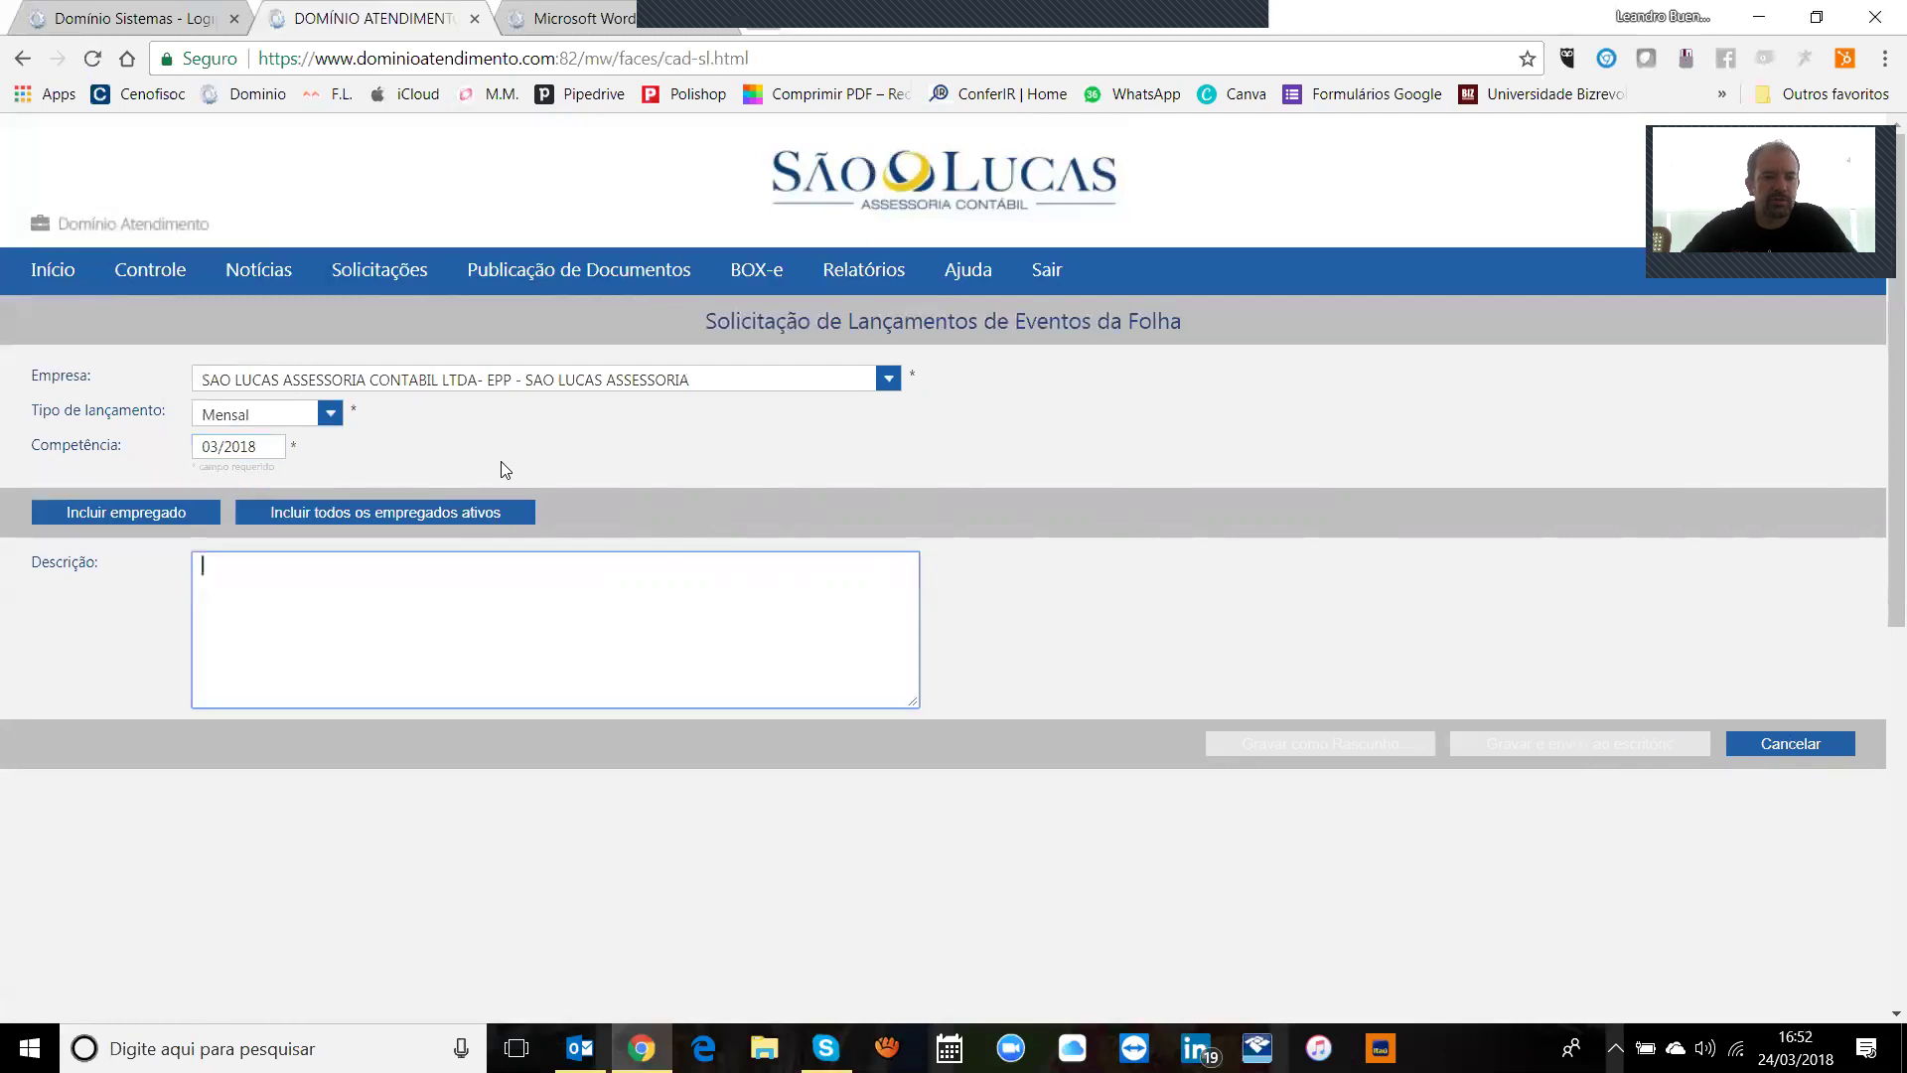
pyautogui.click(359, 511)
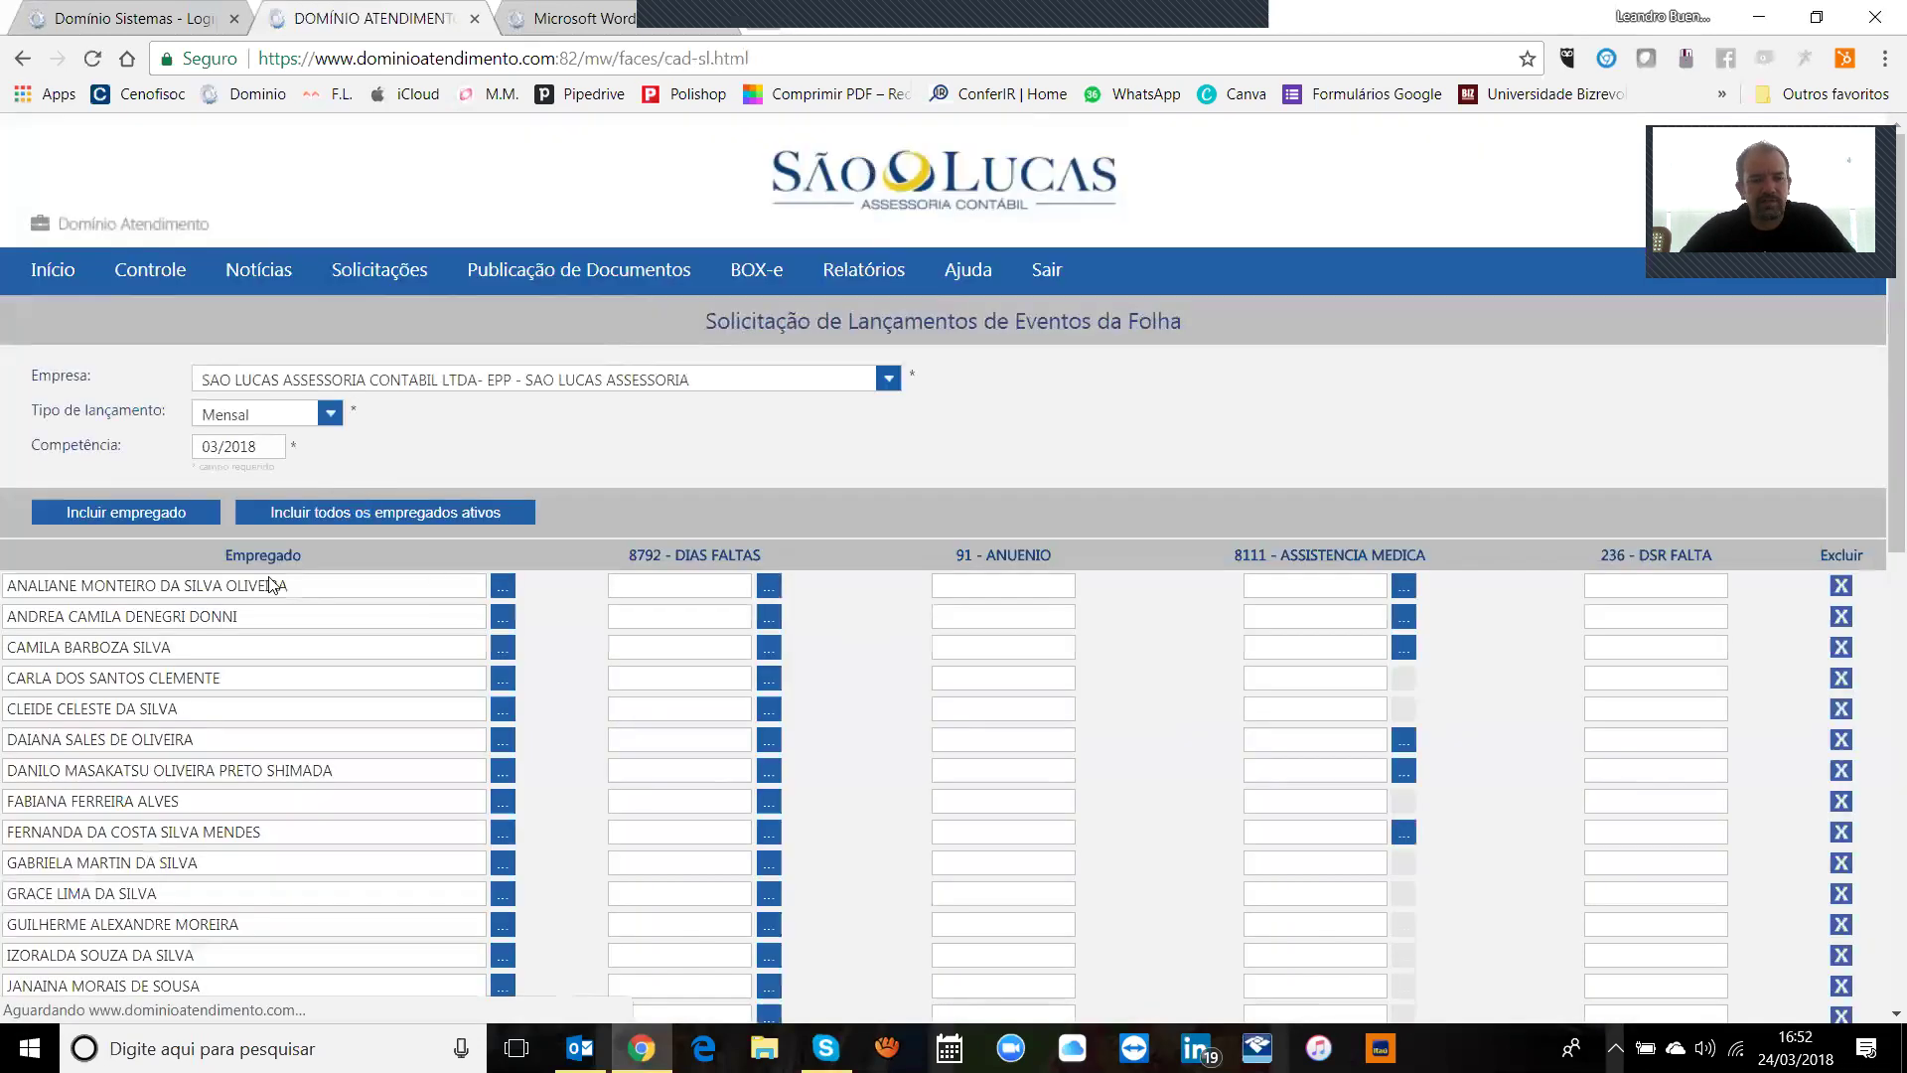
# Step: Highlight the DIAS FALTAS, ANUENIO, ASSISTENCIA MEDICA and DSR FALTA event columns
pyautogui.scroll(-4, 1880, 533)
pyautogui.moveTo(1881, 534); pyautogui.dragTo(1878, 216)
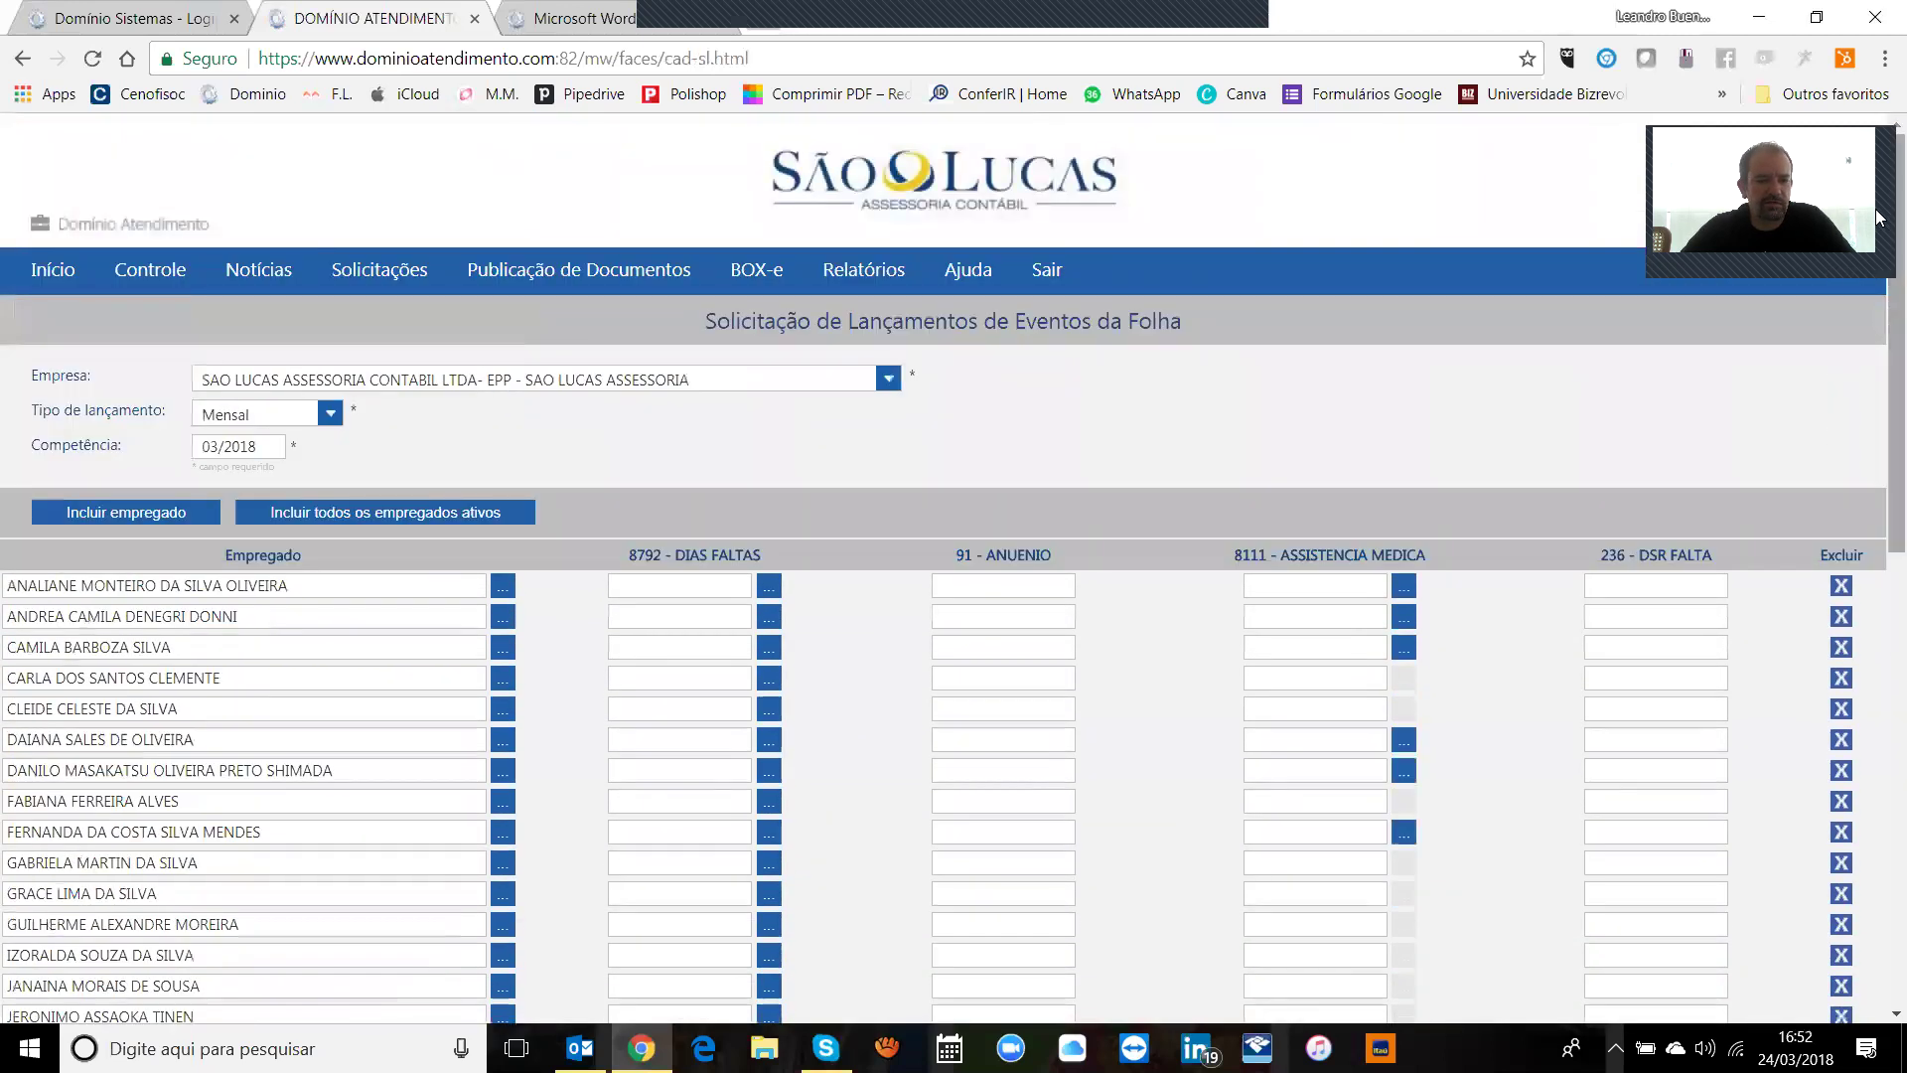
pyautogui.moveTo(628, 556); pyautogui.dragTo(777, 555)
pyautogui.moveTo(954, 557); pyautogui.dragTo(1053, 555)
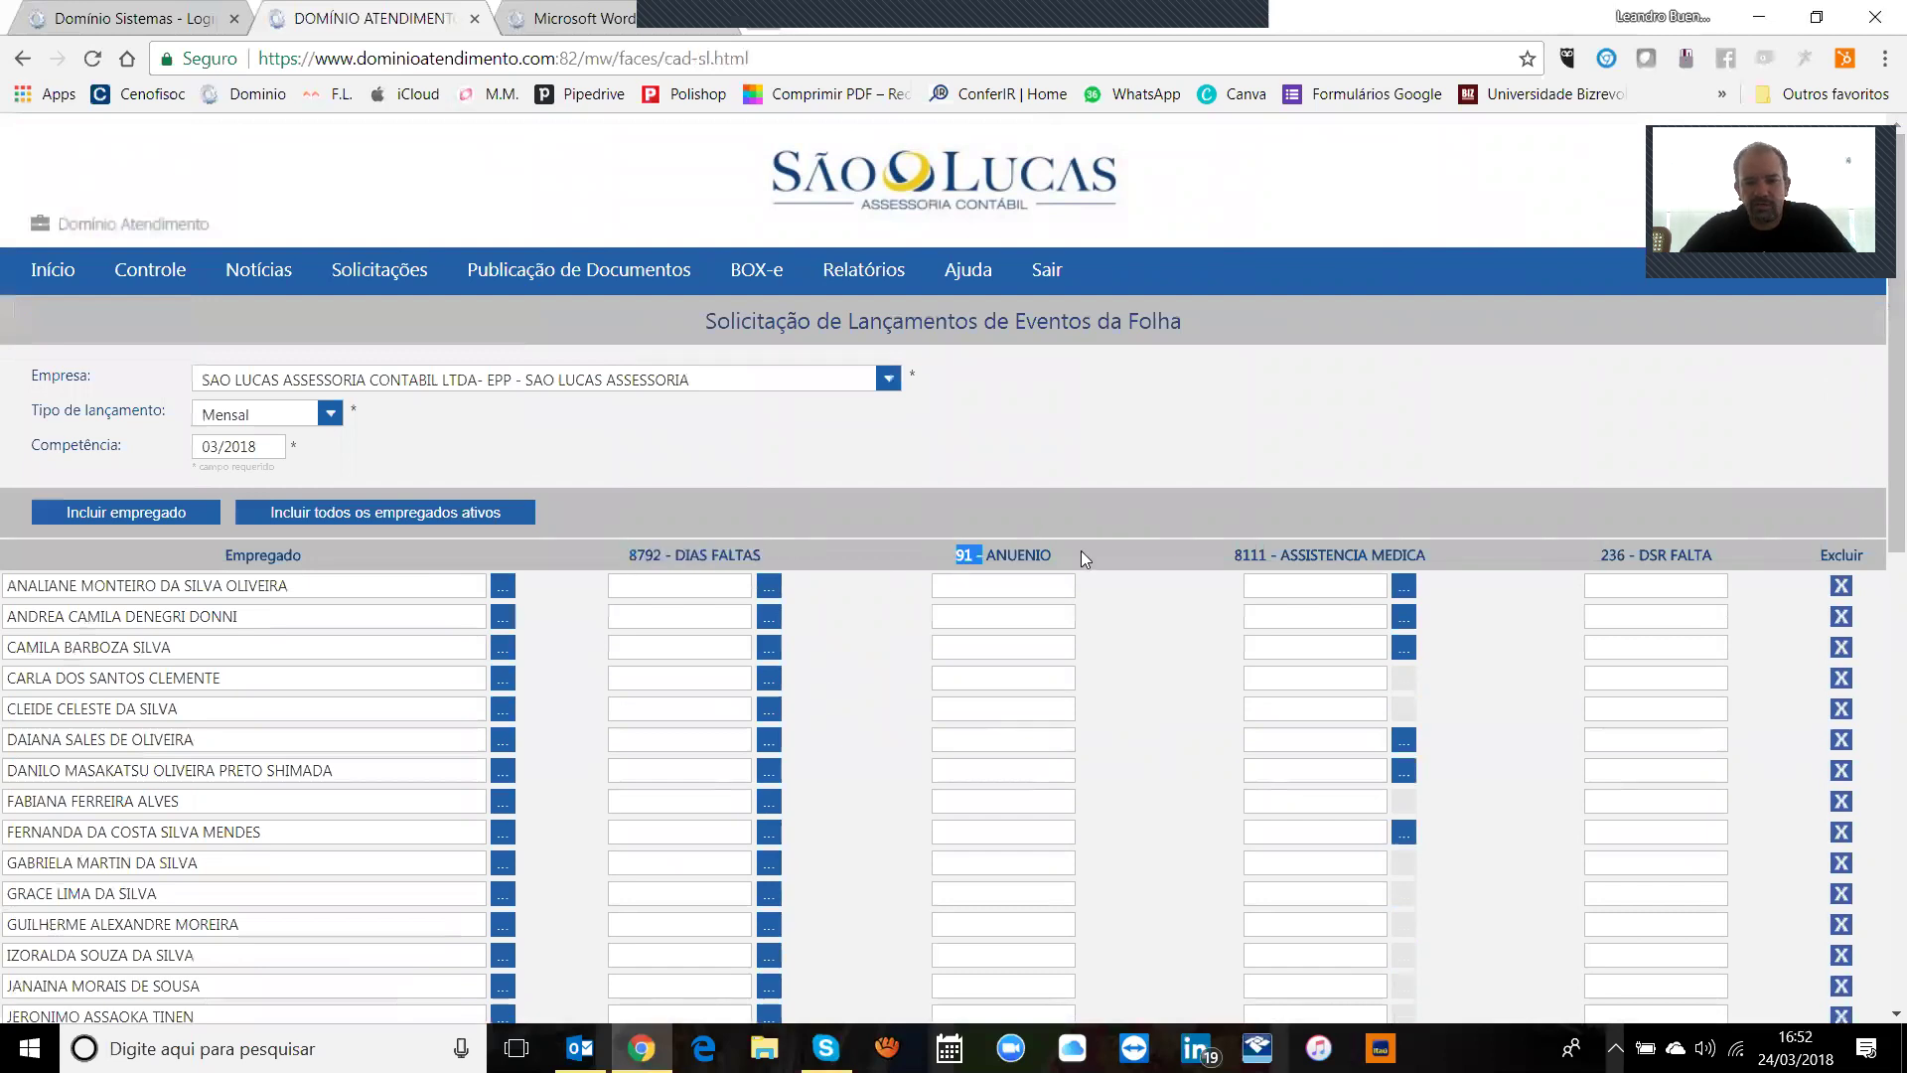
pyautogui.moveTo(1233, 555); pyautogui.dragTo(1359, 554)
pyautogui.moveTo(1592, 556); pyautogui.dragTo(1714, 554)
pyautogui.click(1545, 542)
# Step: Review the ASSISTENCIA MEDICA and ANUENIO columns and the first employee's DSR FALTA entry
pyautogui.scroll(-1, 1881, 425)
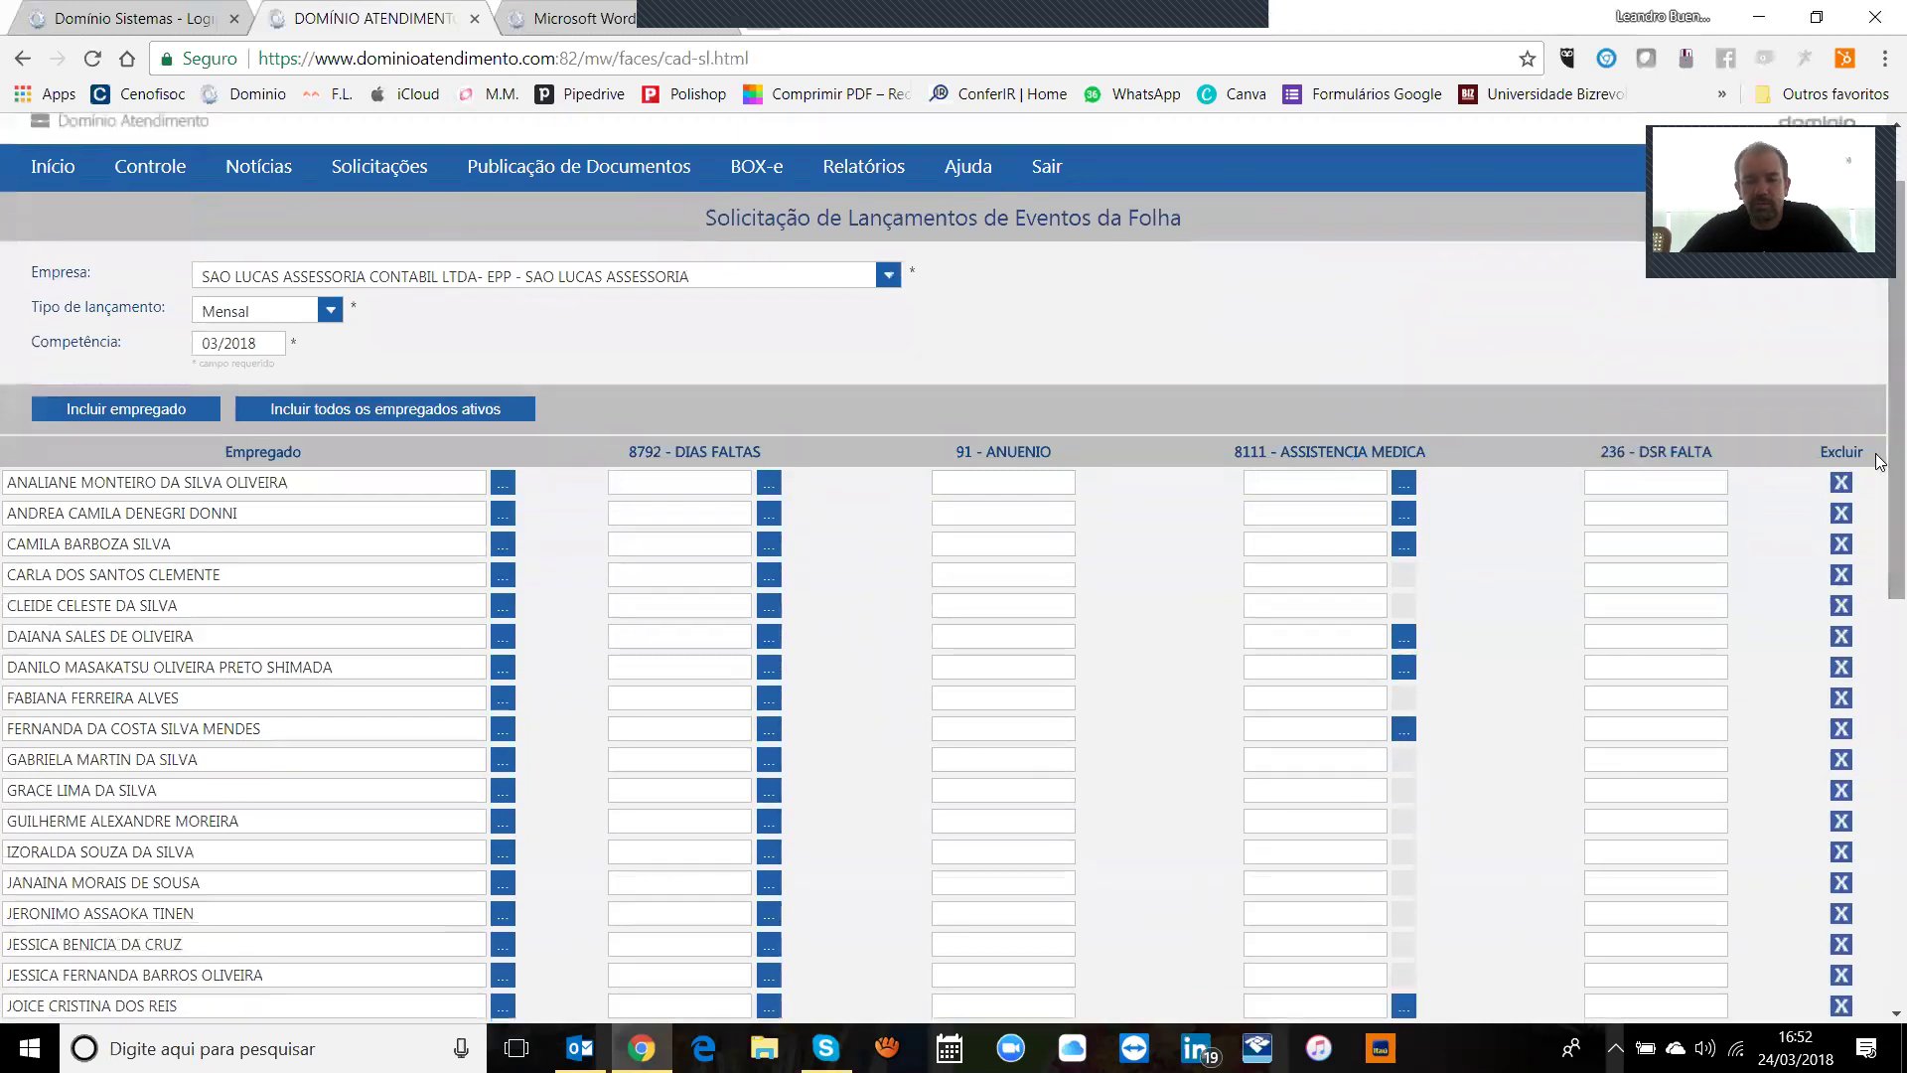
pyautogui.moveTo(1428, 453)
pyautogui.mouseDown()
pyautogui.moveTo(1221, 455)
pyautogui.moveTo(1448, 456)
pyautogui.mouseUp()
pyautogui.click(1224, 453)
pyautogui.click(1447, 455)
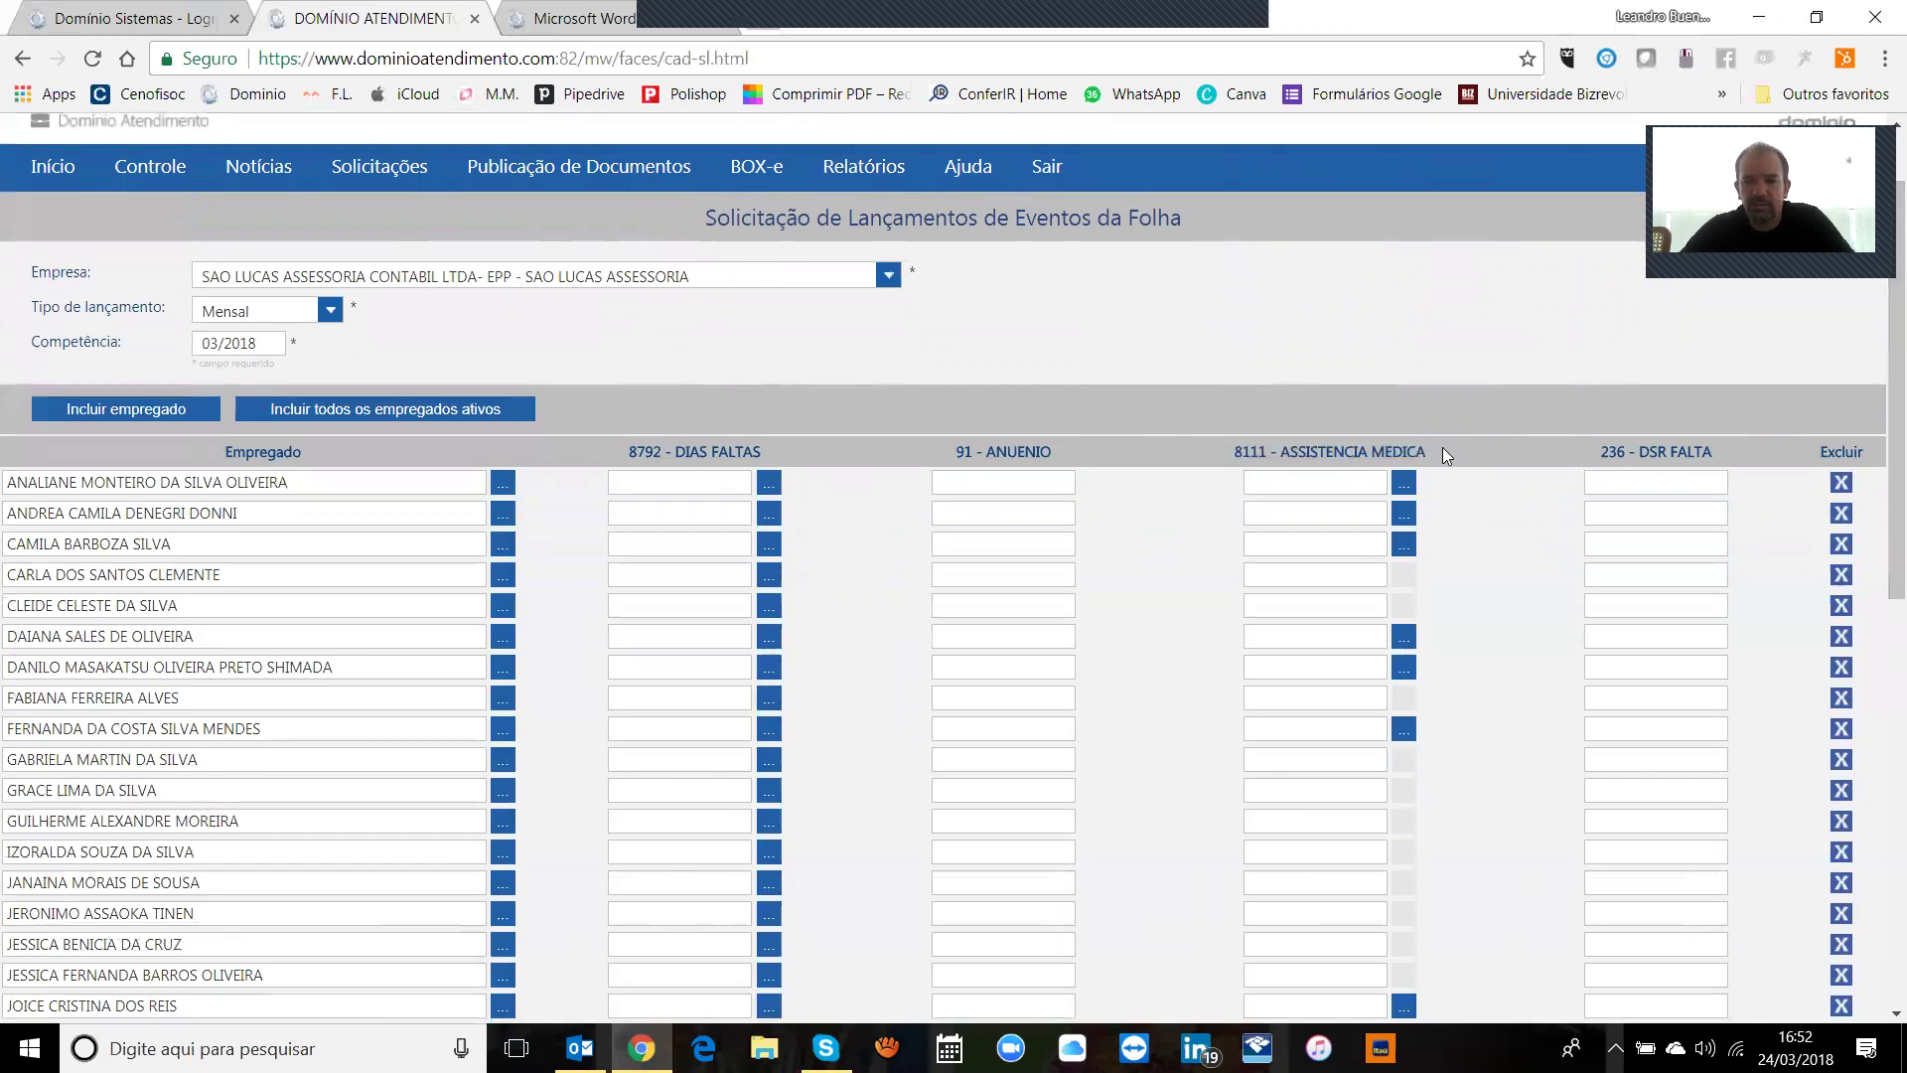
pyautogui.moveTo(951, 453)
pyautogui.mouseDown()
pyautogui.moveTo(1053, 449)
pyautogui.moveTo(933, 459)
pyautogui.mouseUp()
pyautogui.click(1053, 449)
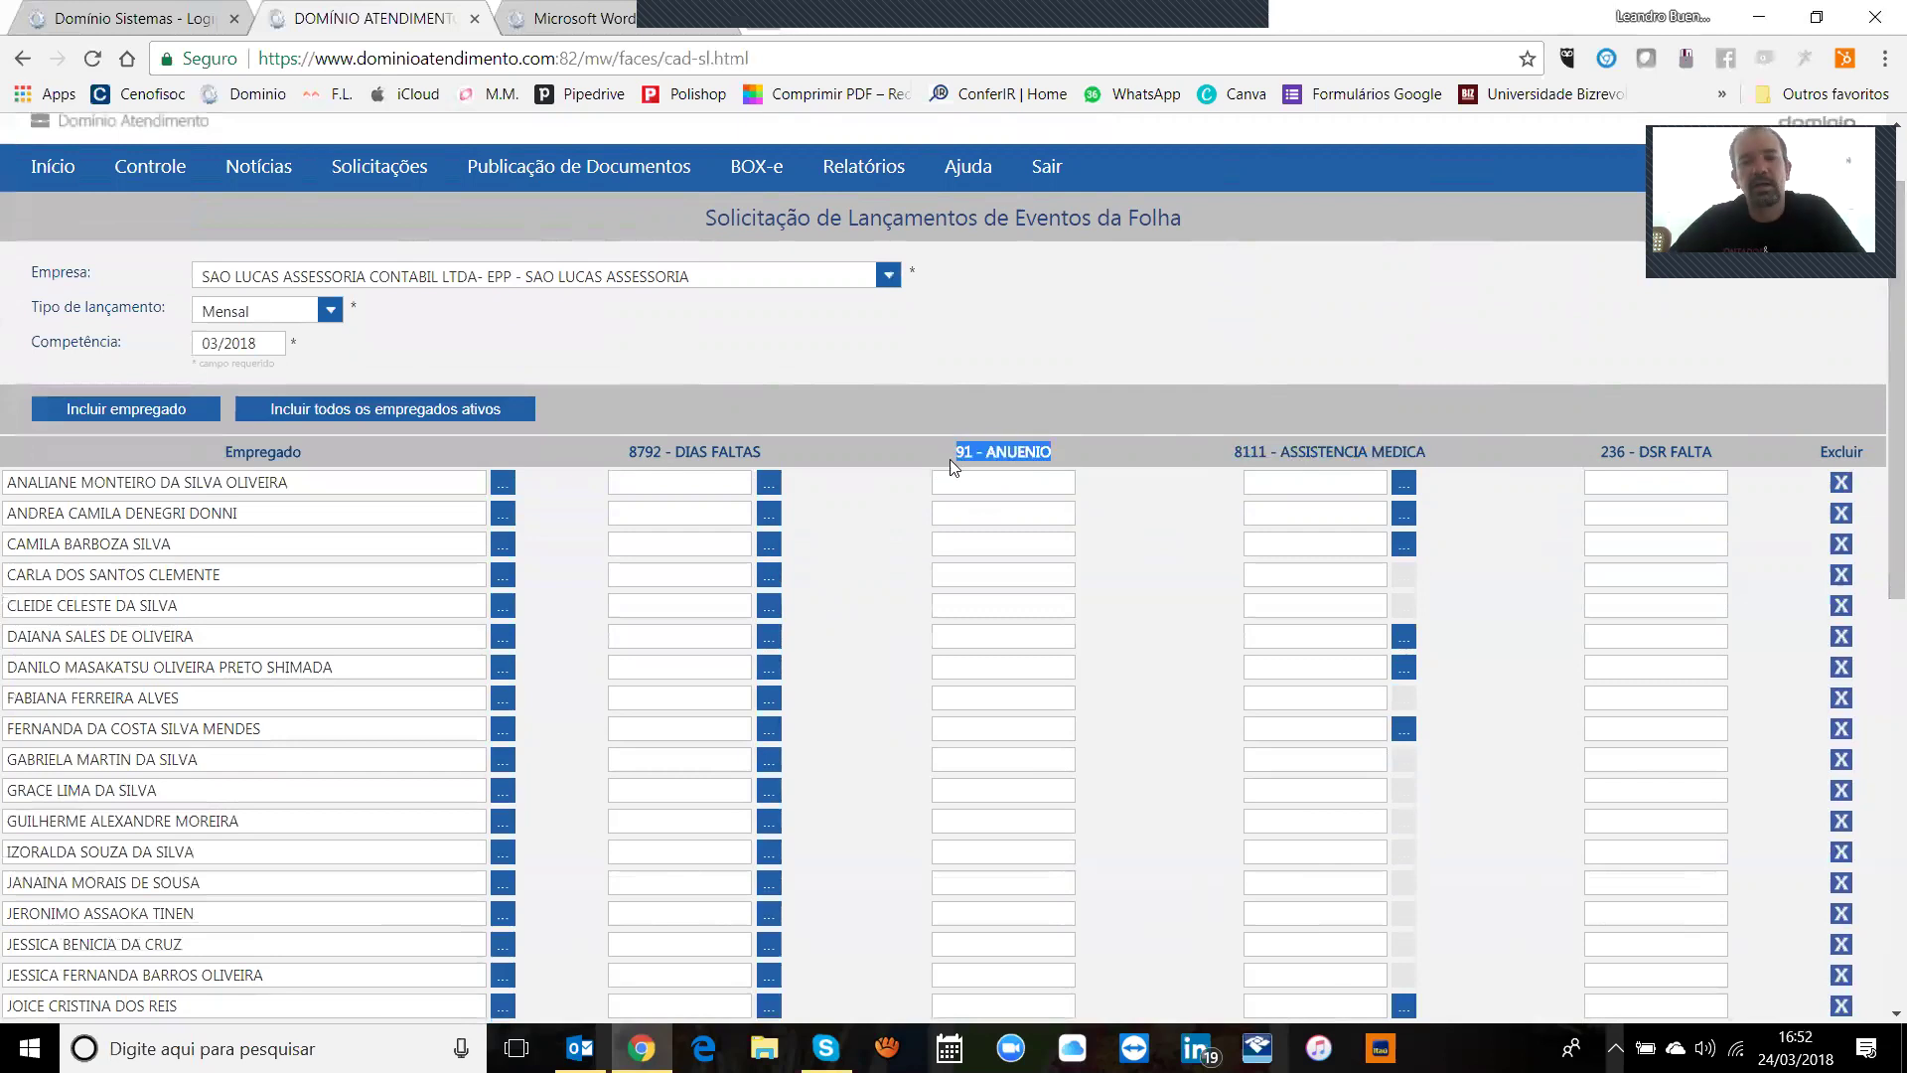
pyautogui.click(995, 455)
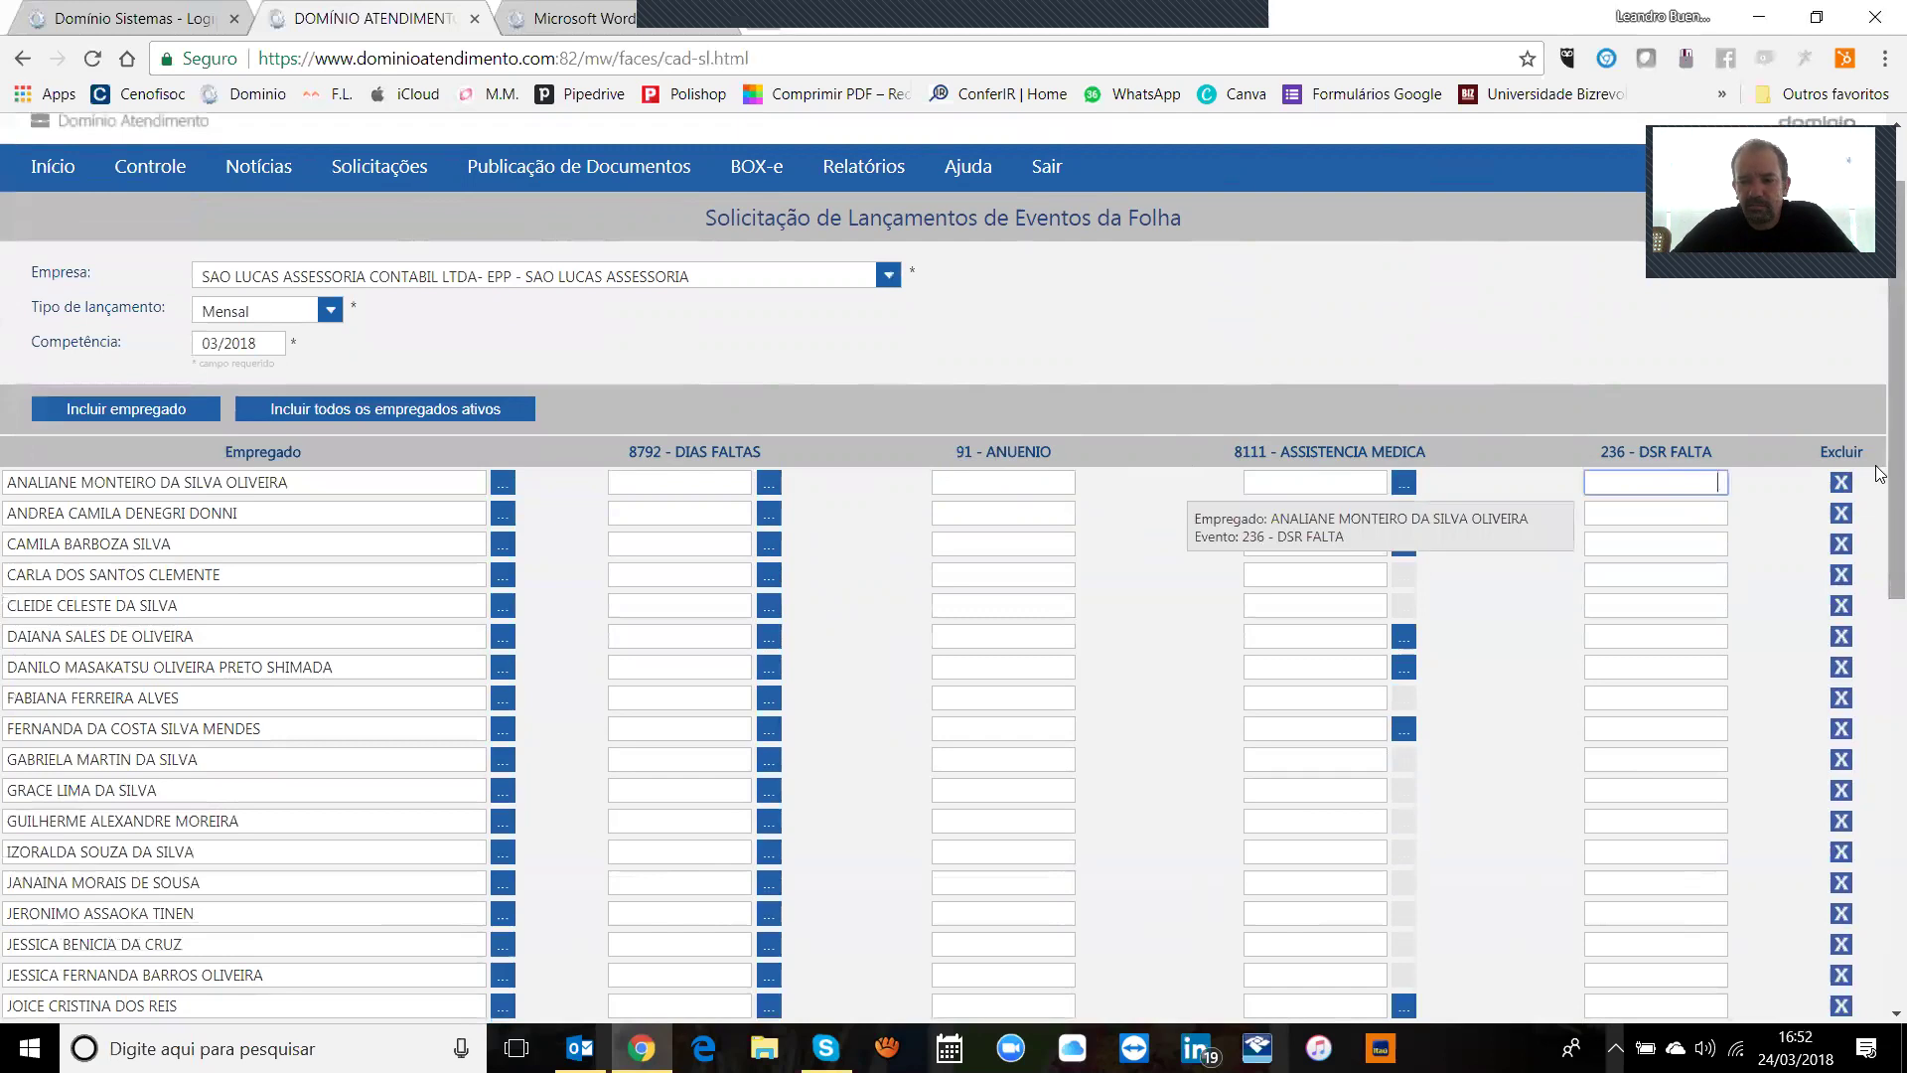
pyautogui.moveTo(1597, 453); pyautogui.dragTo(686, 486)
pyautogui.click(685, 486)
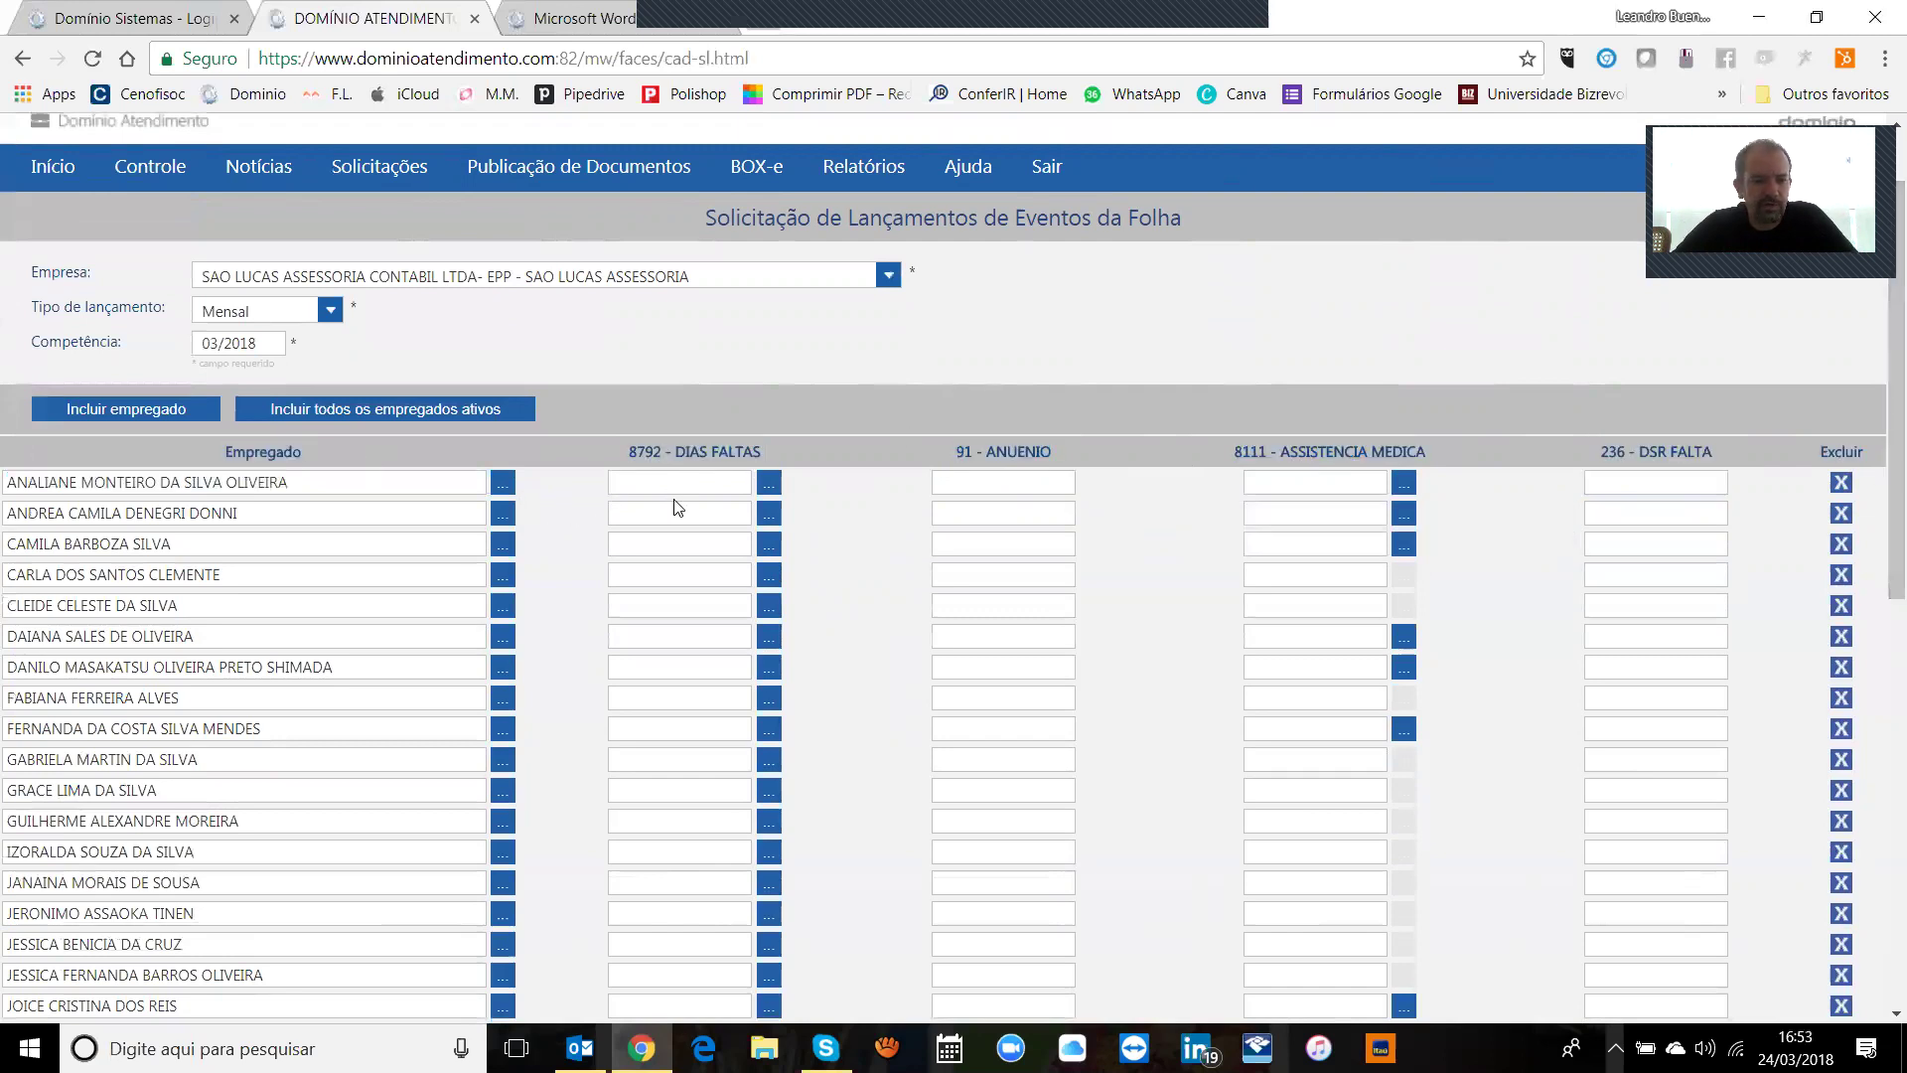
pyautogui.click(770, 486)
# Step: Add absence date 26/03/2018 for the first employee and close the absence window
pyautogui.click(806, 485)
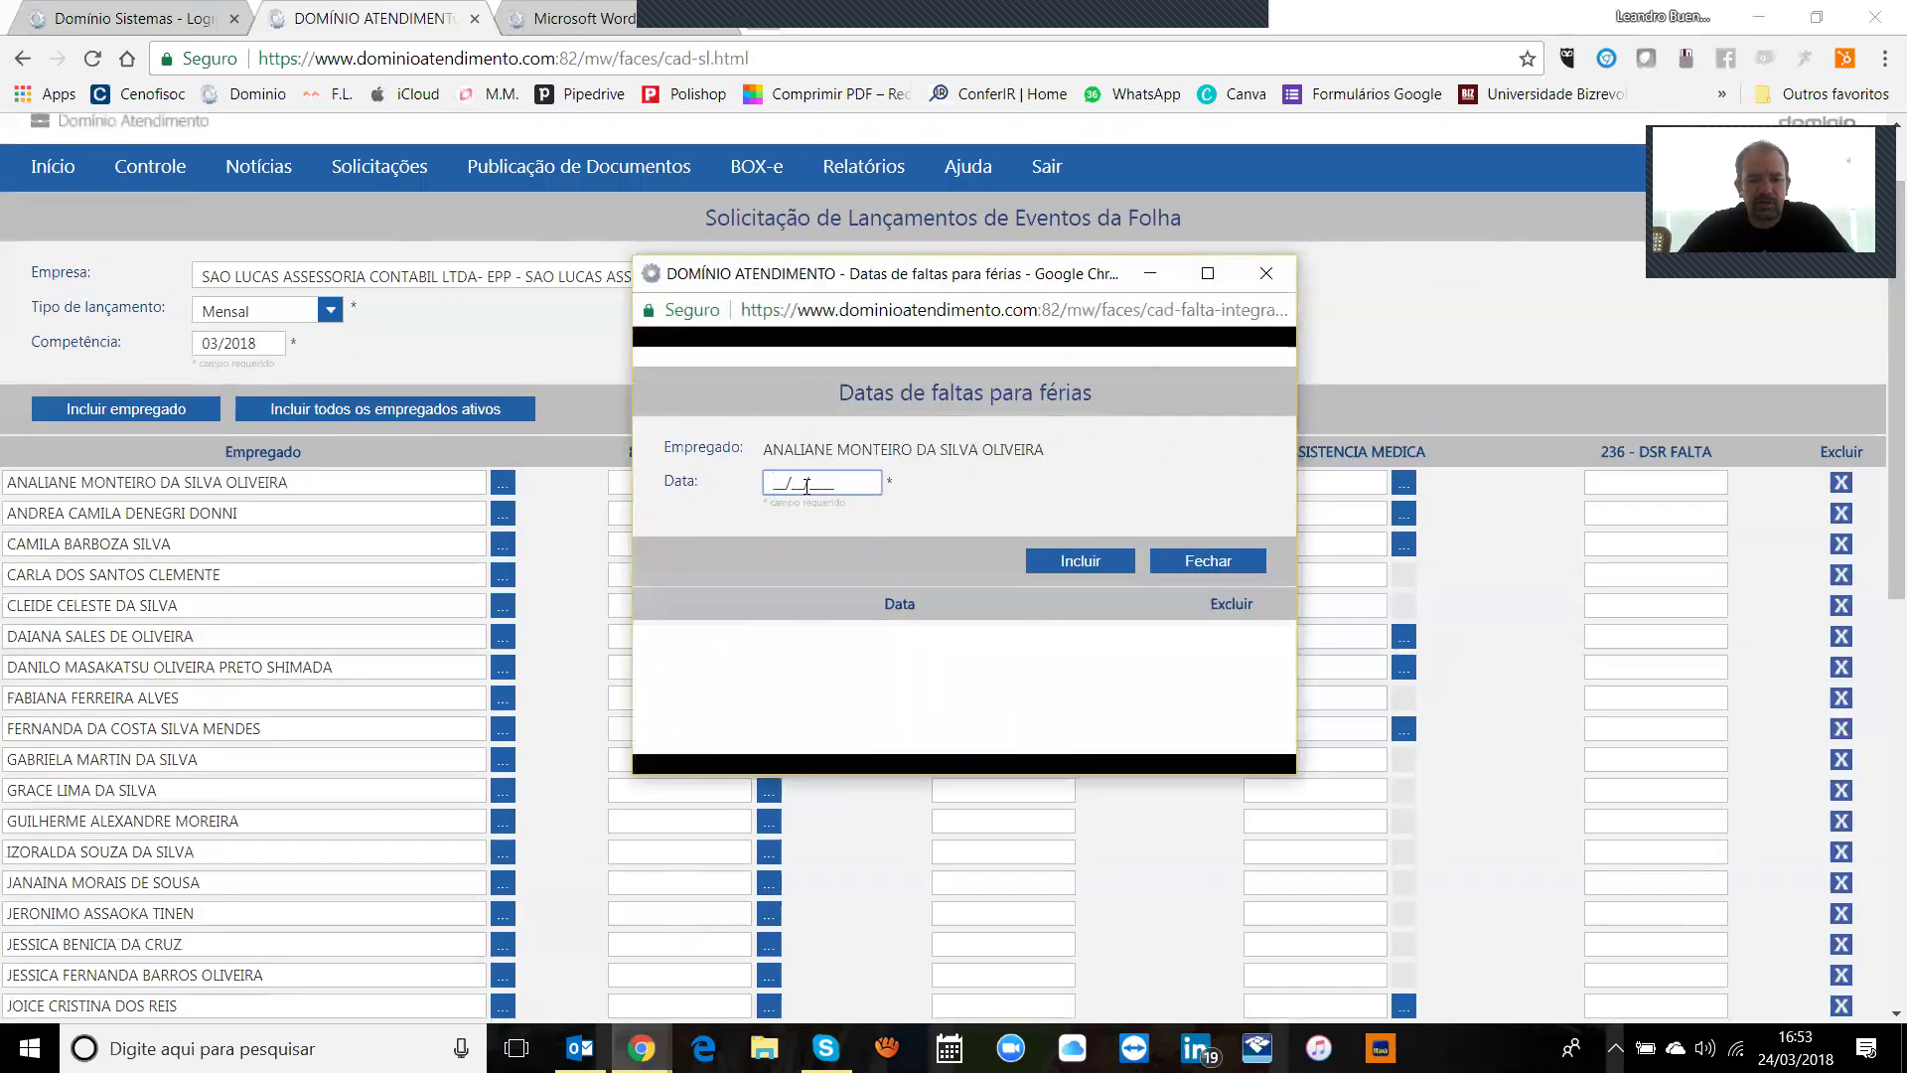
pyautogui.write('26/03/')
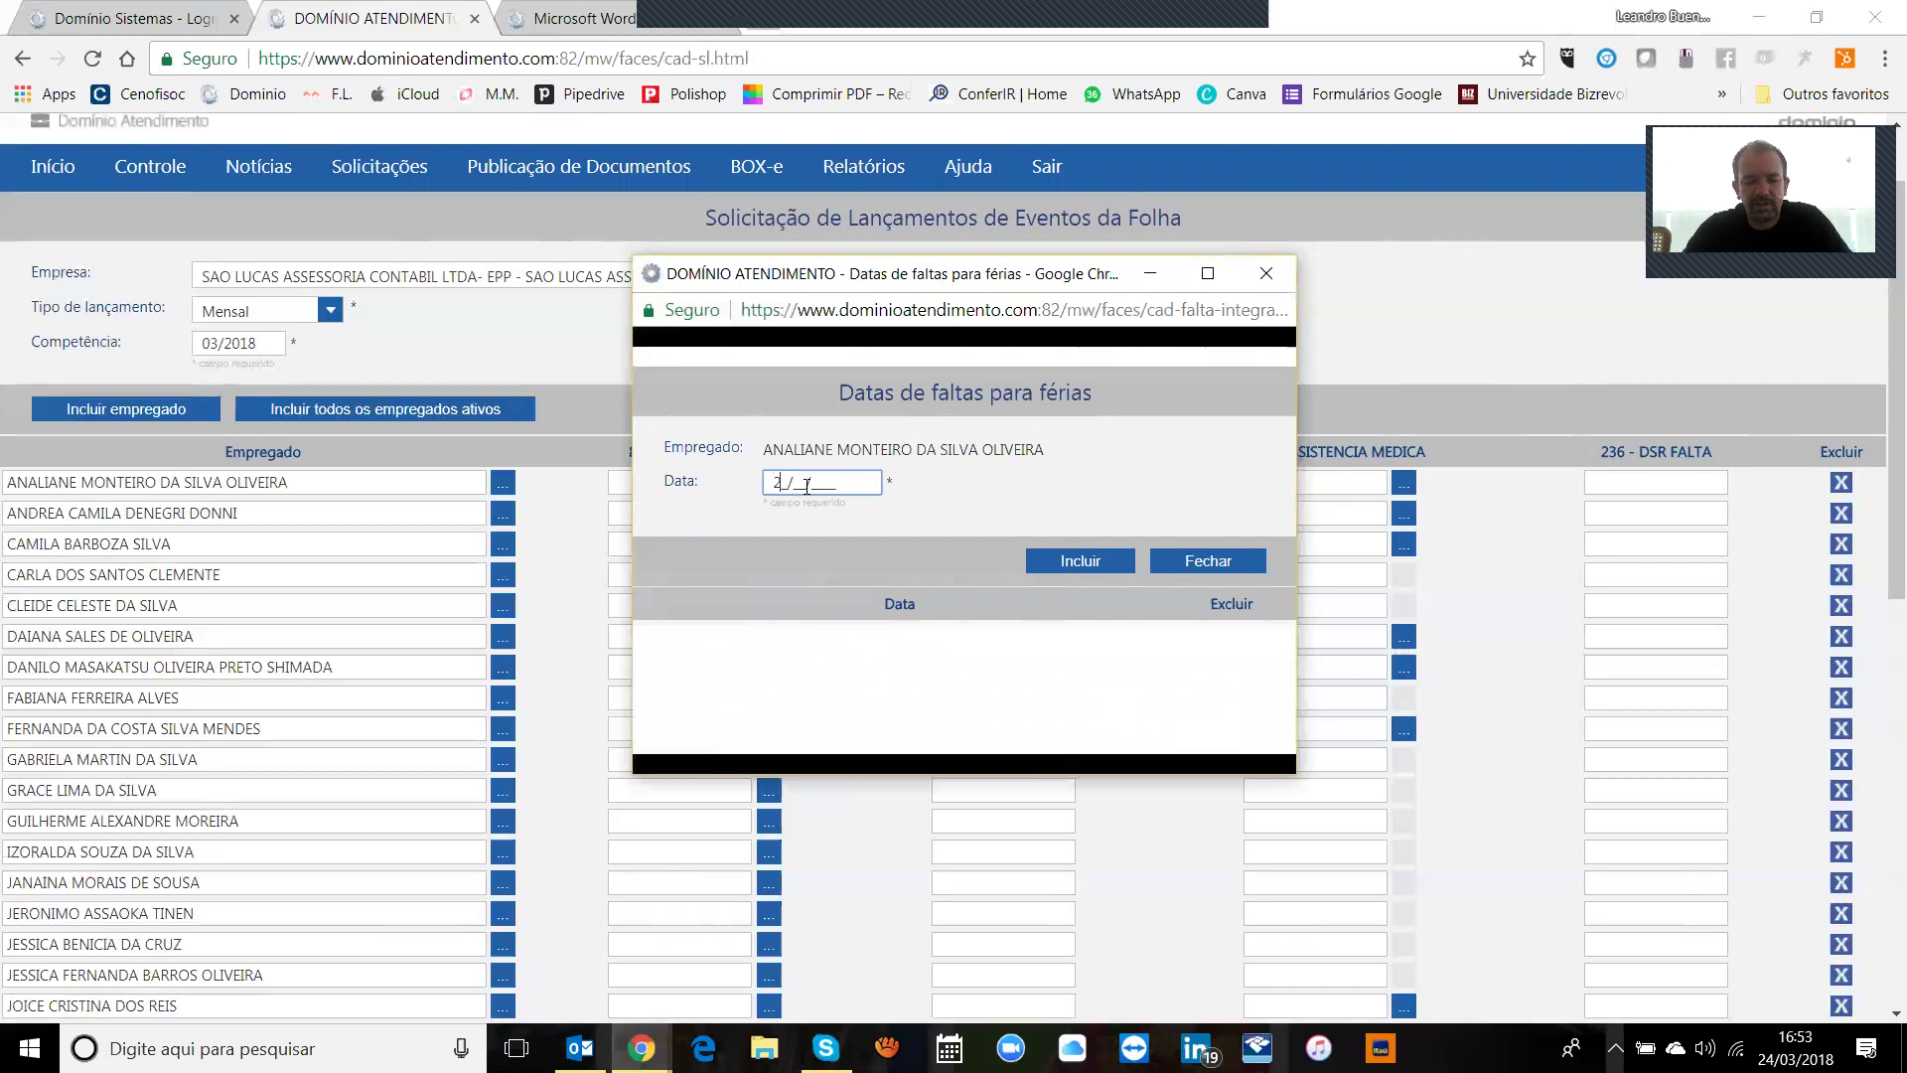
pyautogui.write('2018')
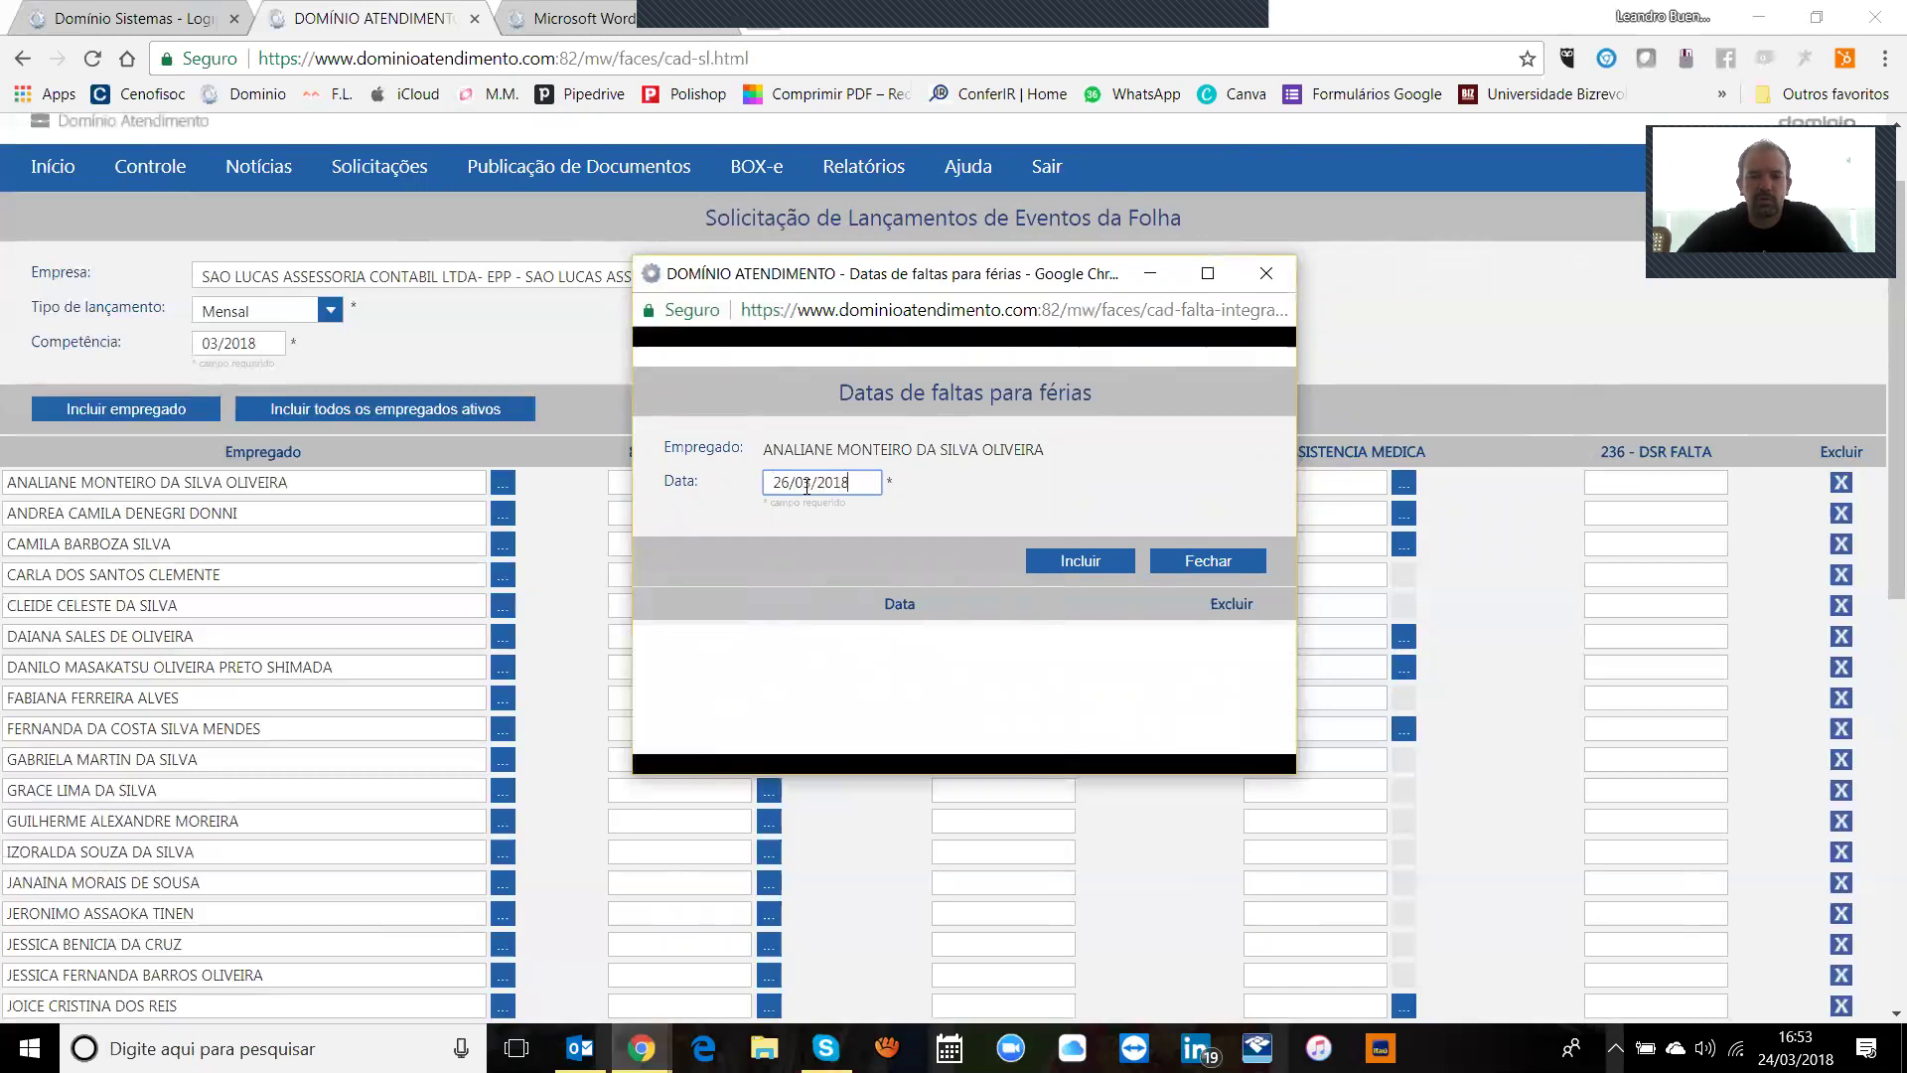
pyautogui.click(1071, 560)
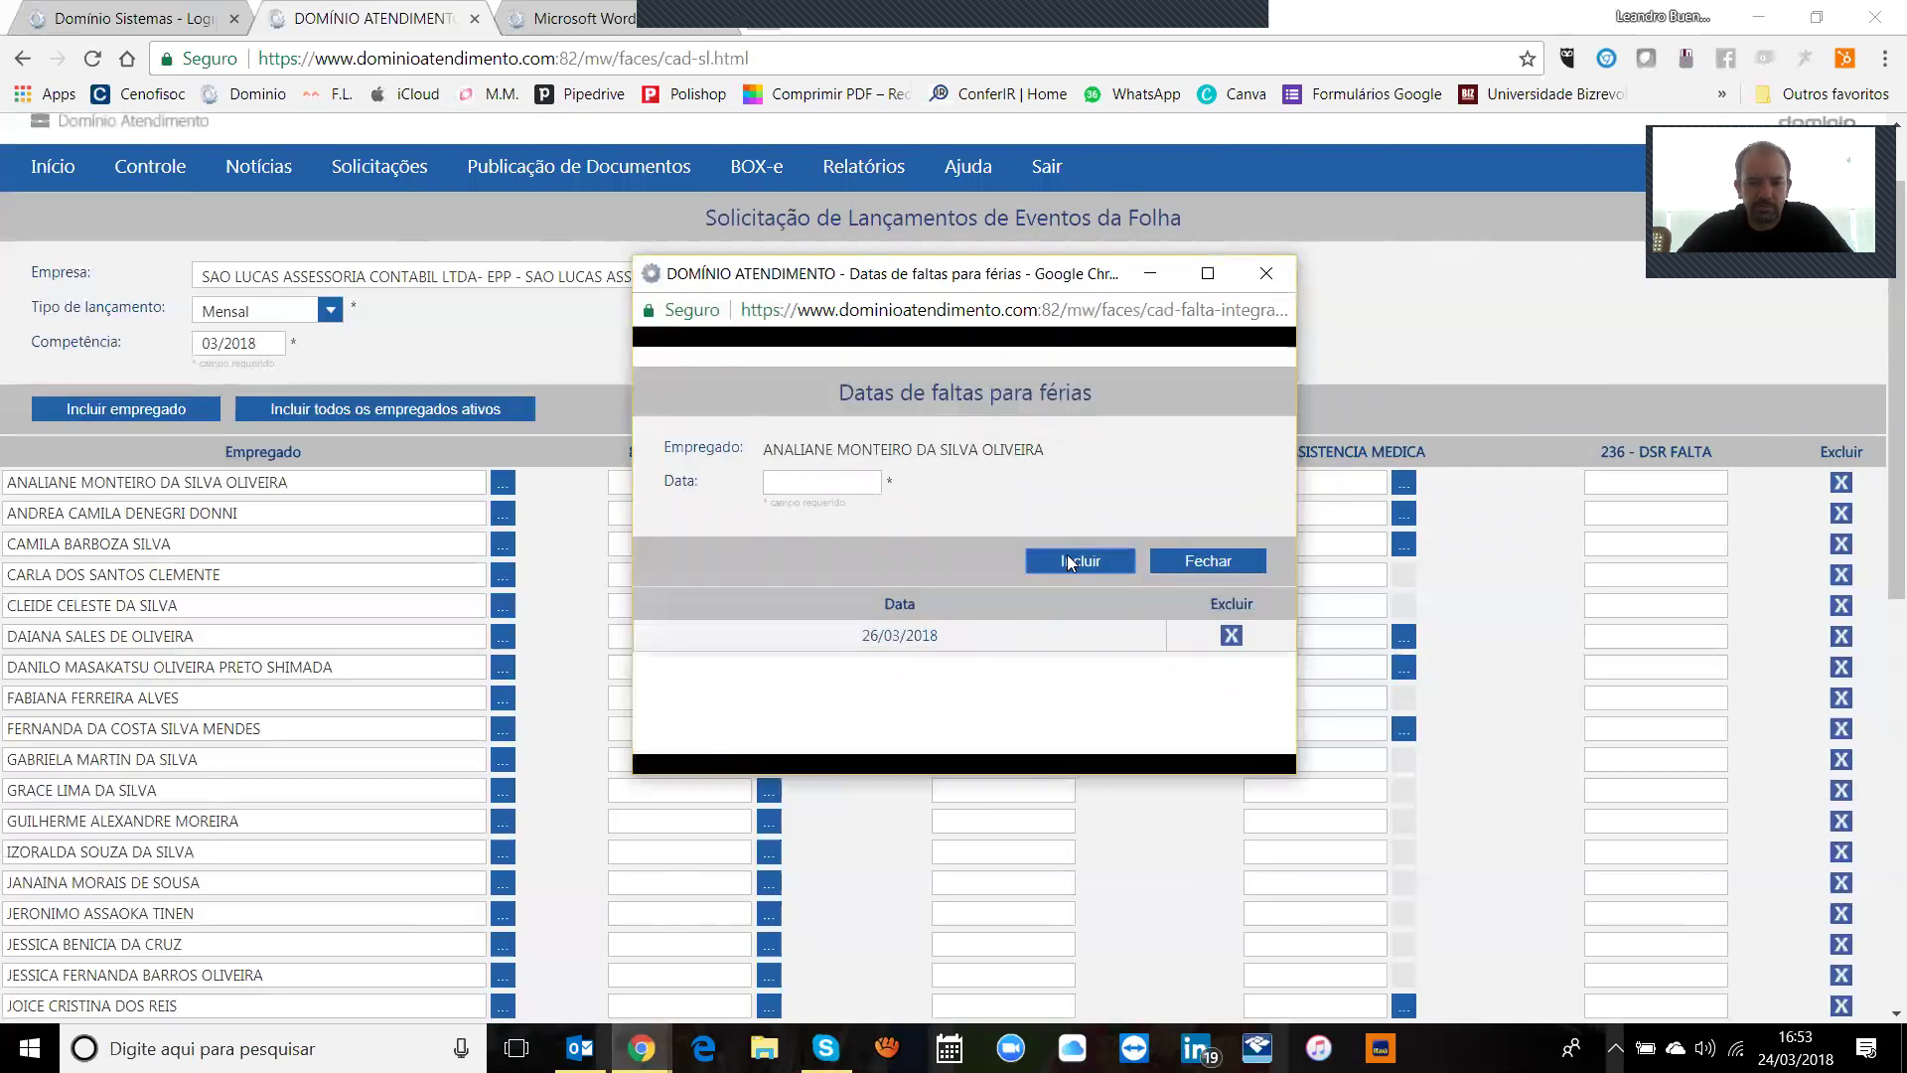
pyautogui.click(1267, 272)
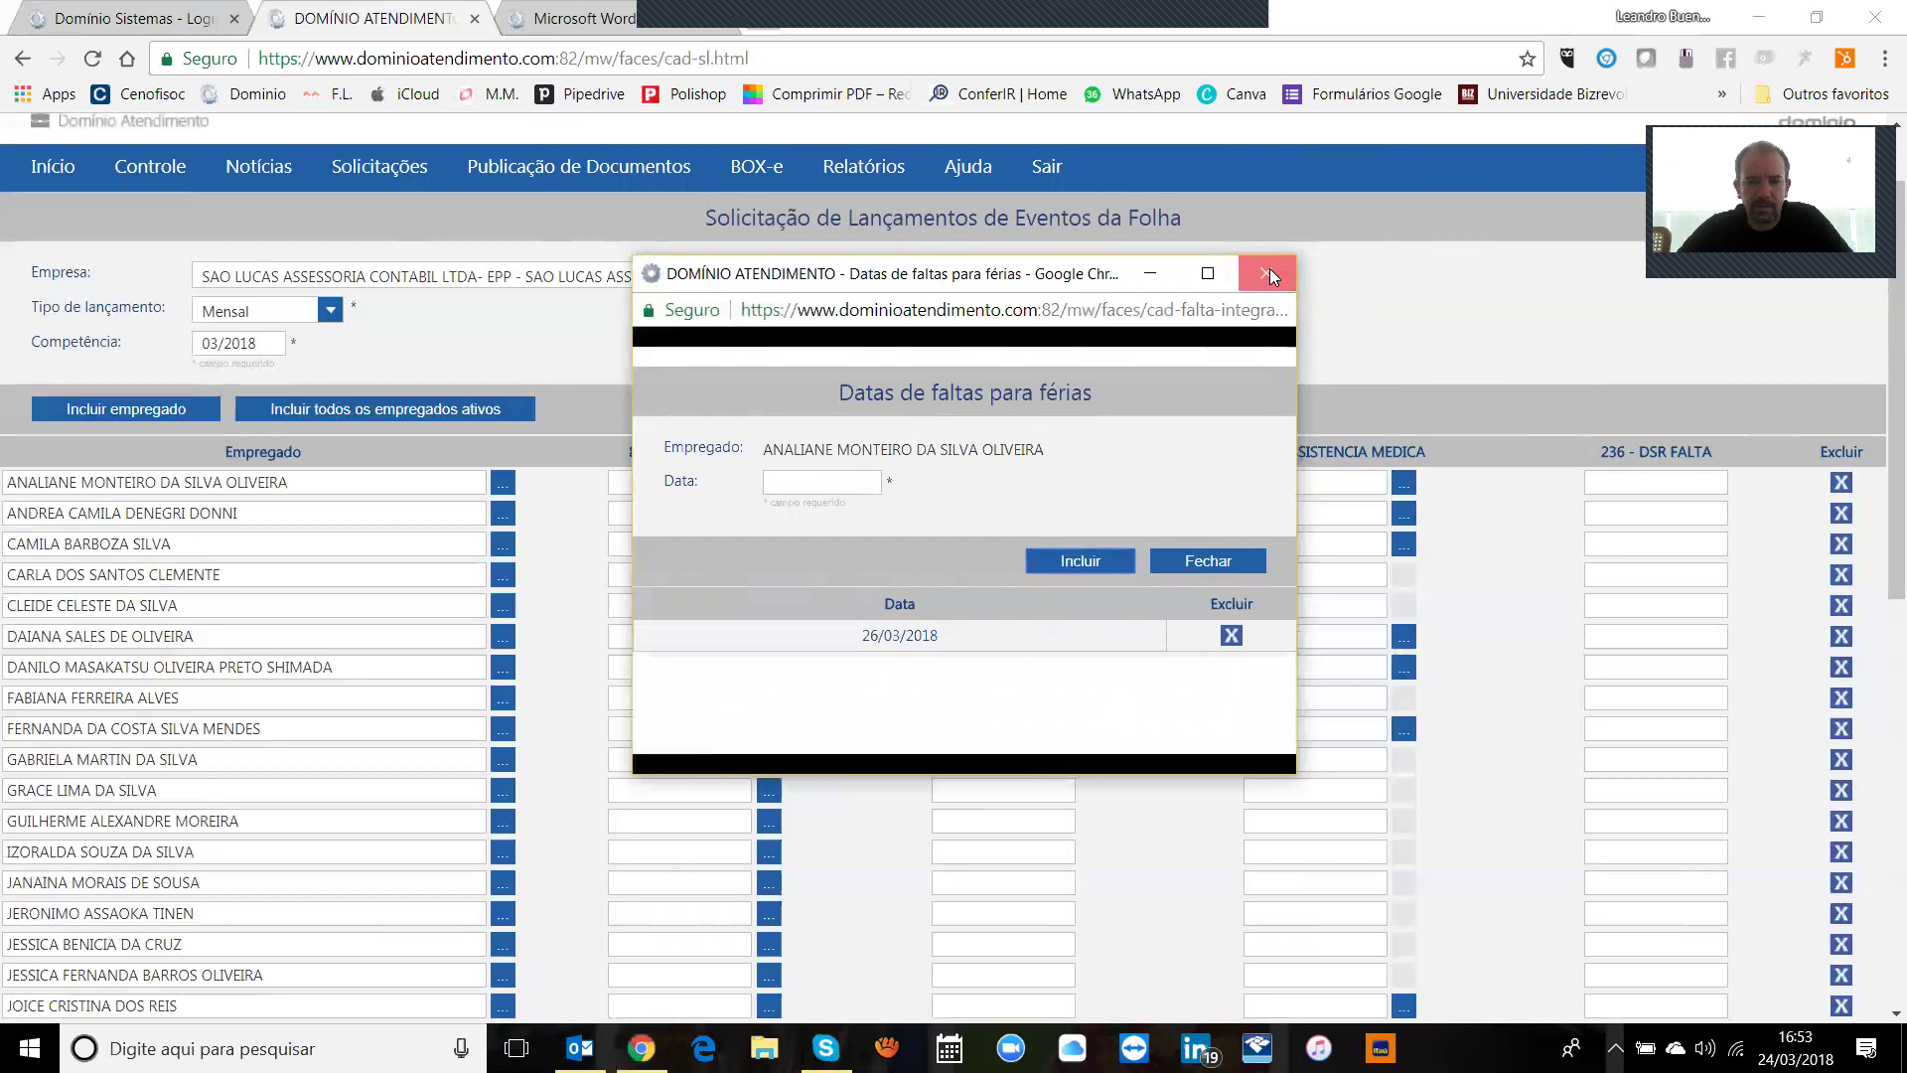
pyautogui.click(975, 481)
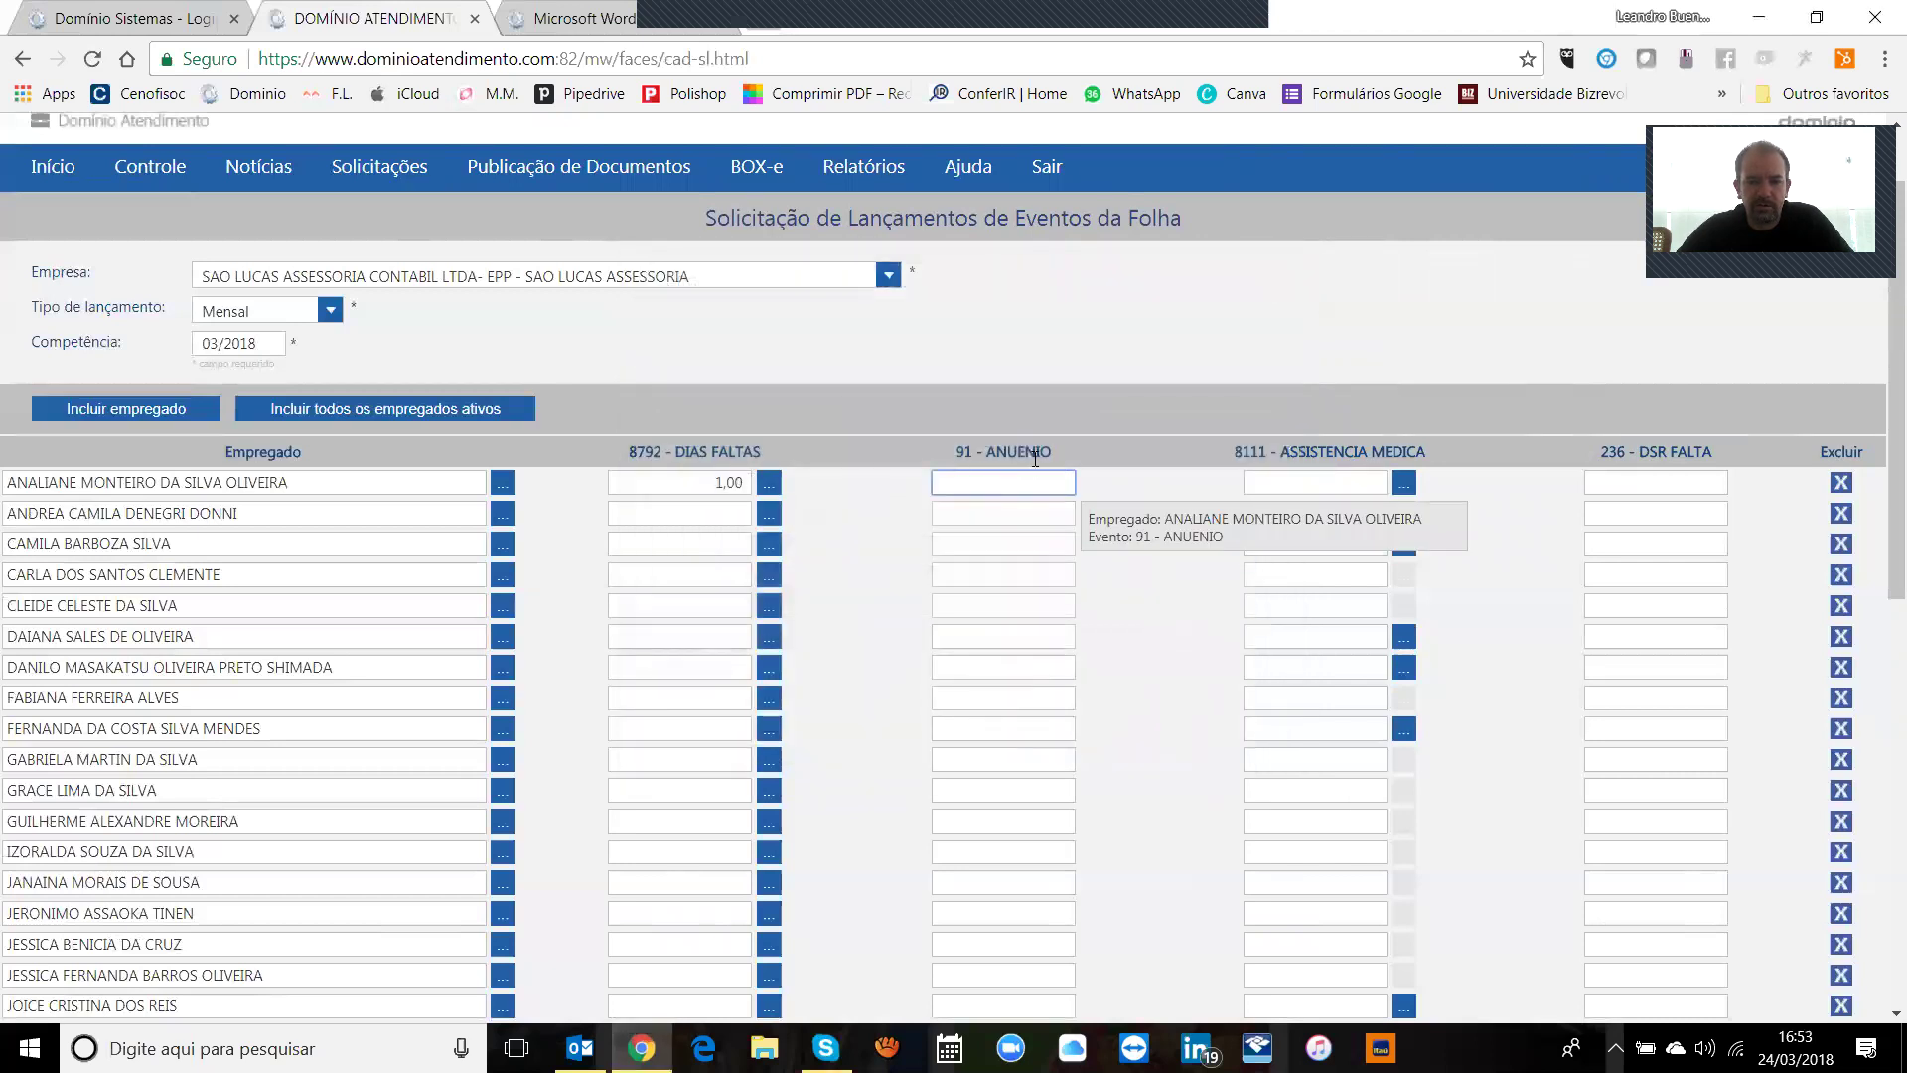
# Step: Enter 10 as the first employee's ANUENIO value
pyautogui.write('10')
pyautogui.press('Tab')
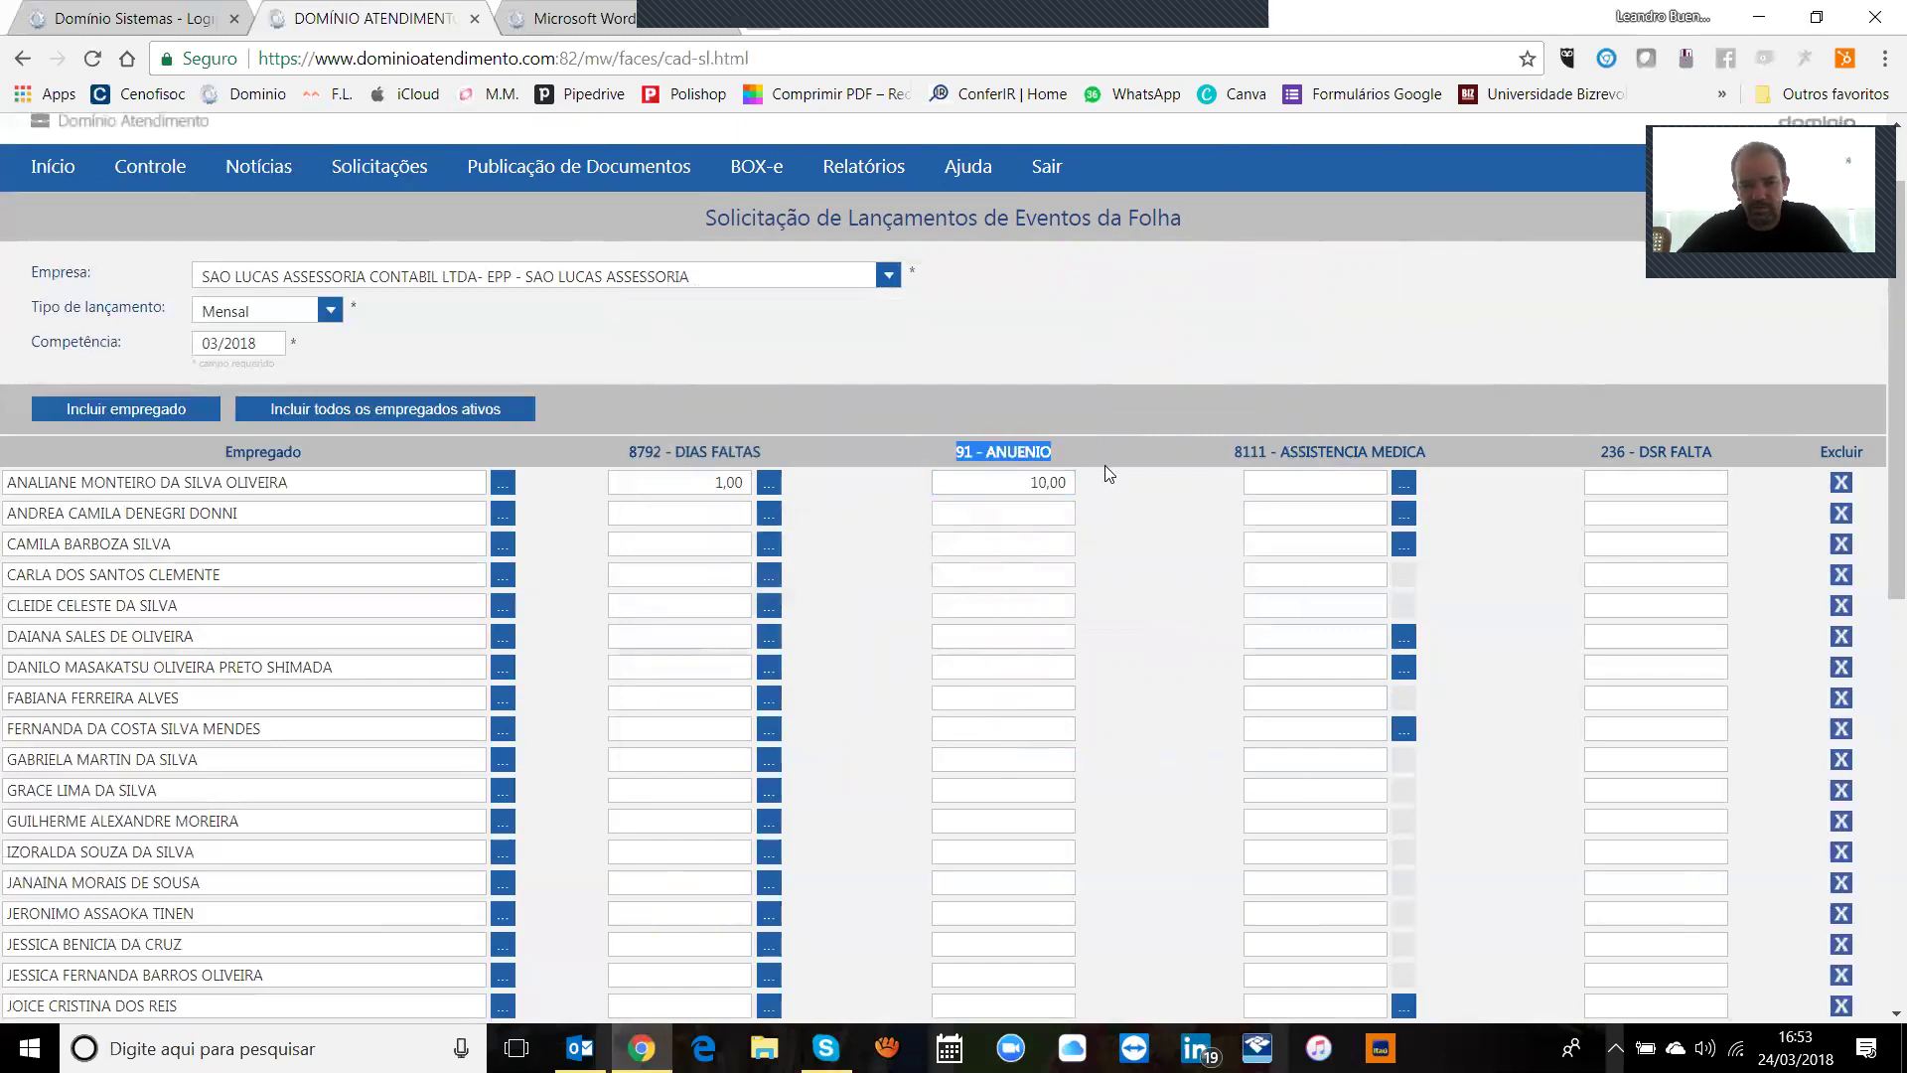
pyautogui.moveTo(936, 445); pyautogui.dragTo(1073, 441)
pyautogui.click(1055, 482)
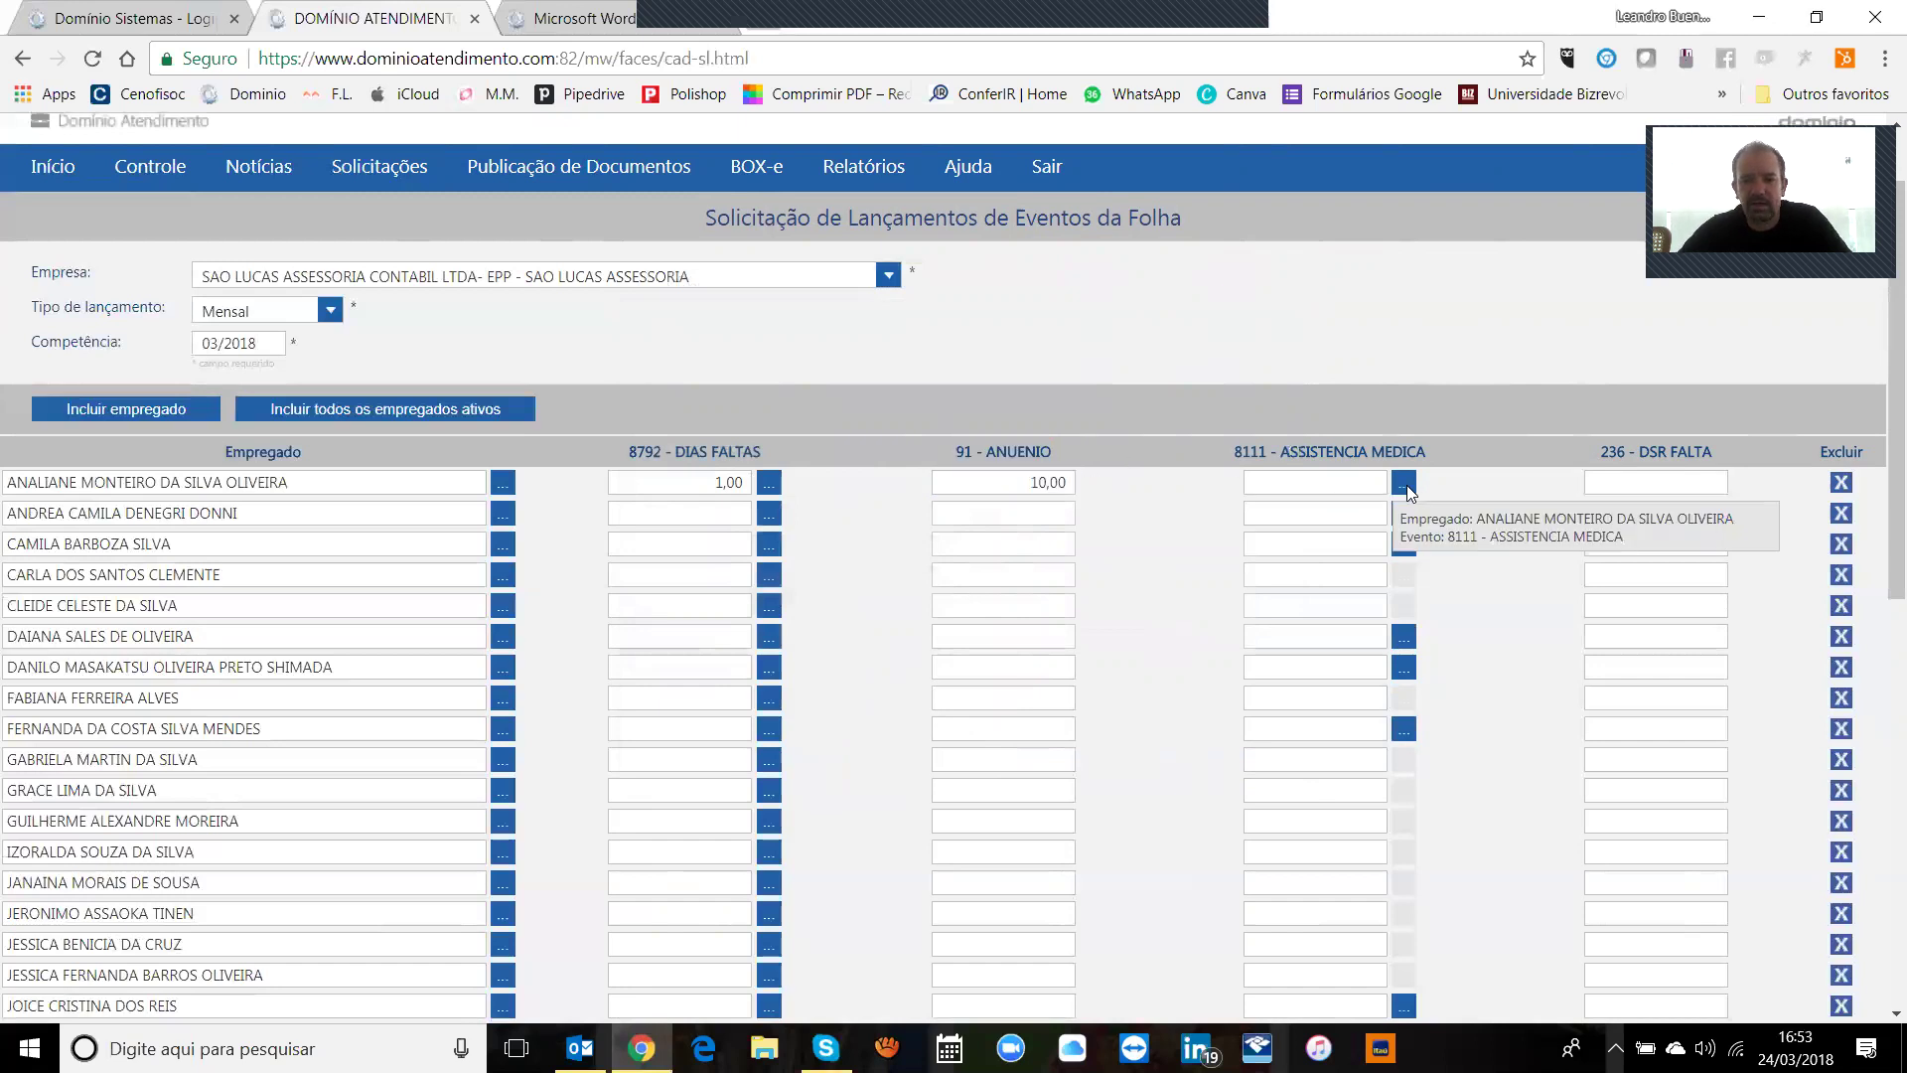
# Step: Save a health plan discount with operator NOTRE DAME INTERMEDICA SAUDE SA
pyautogui.click(1404, 484)
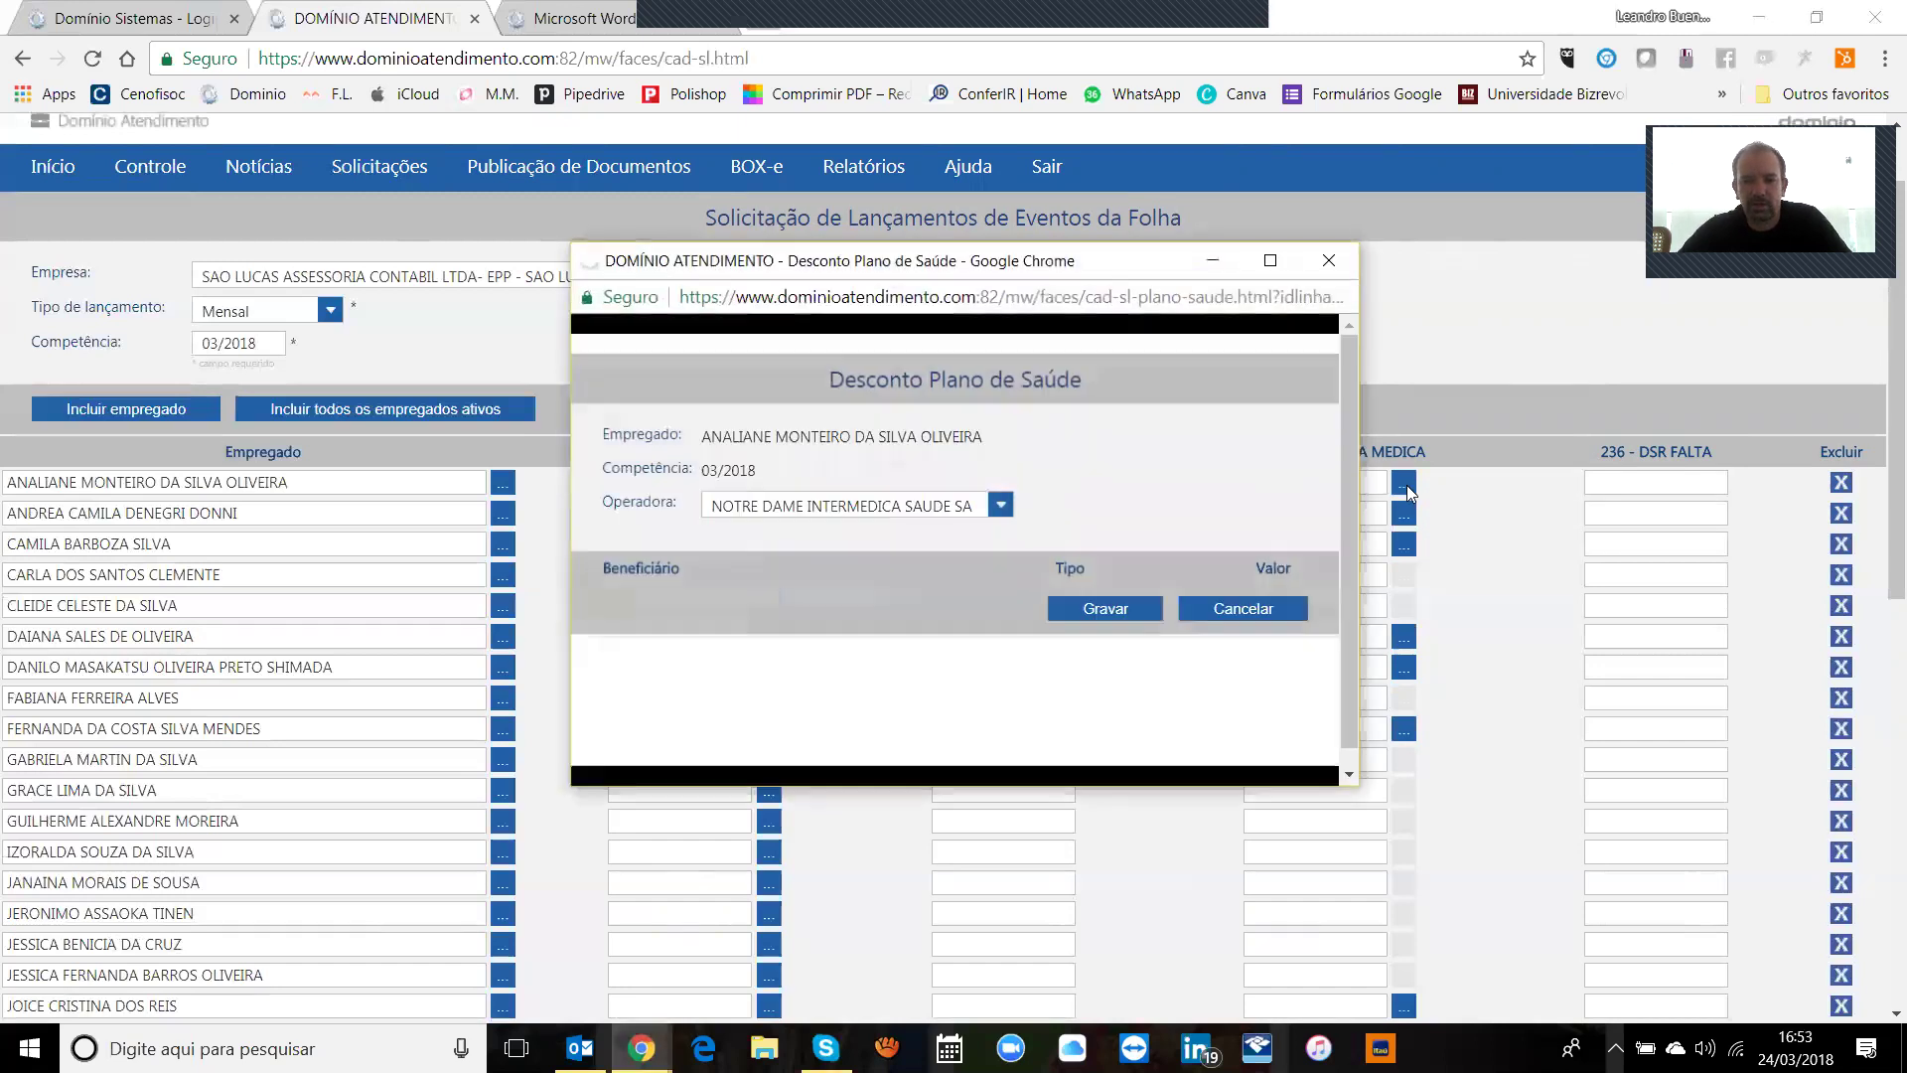
pyautogui.click(961, 507)
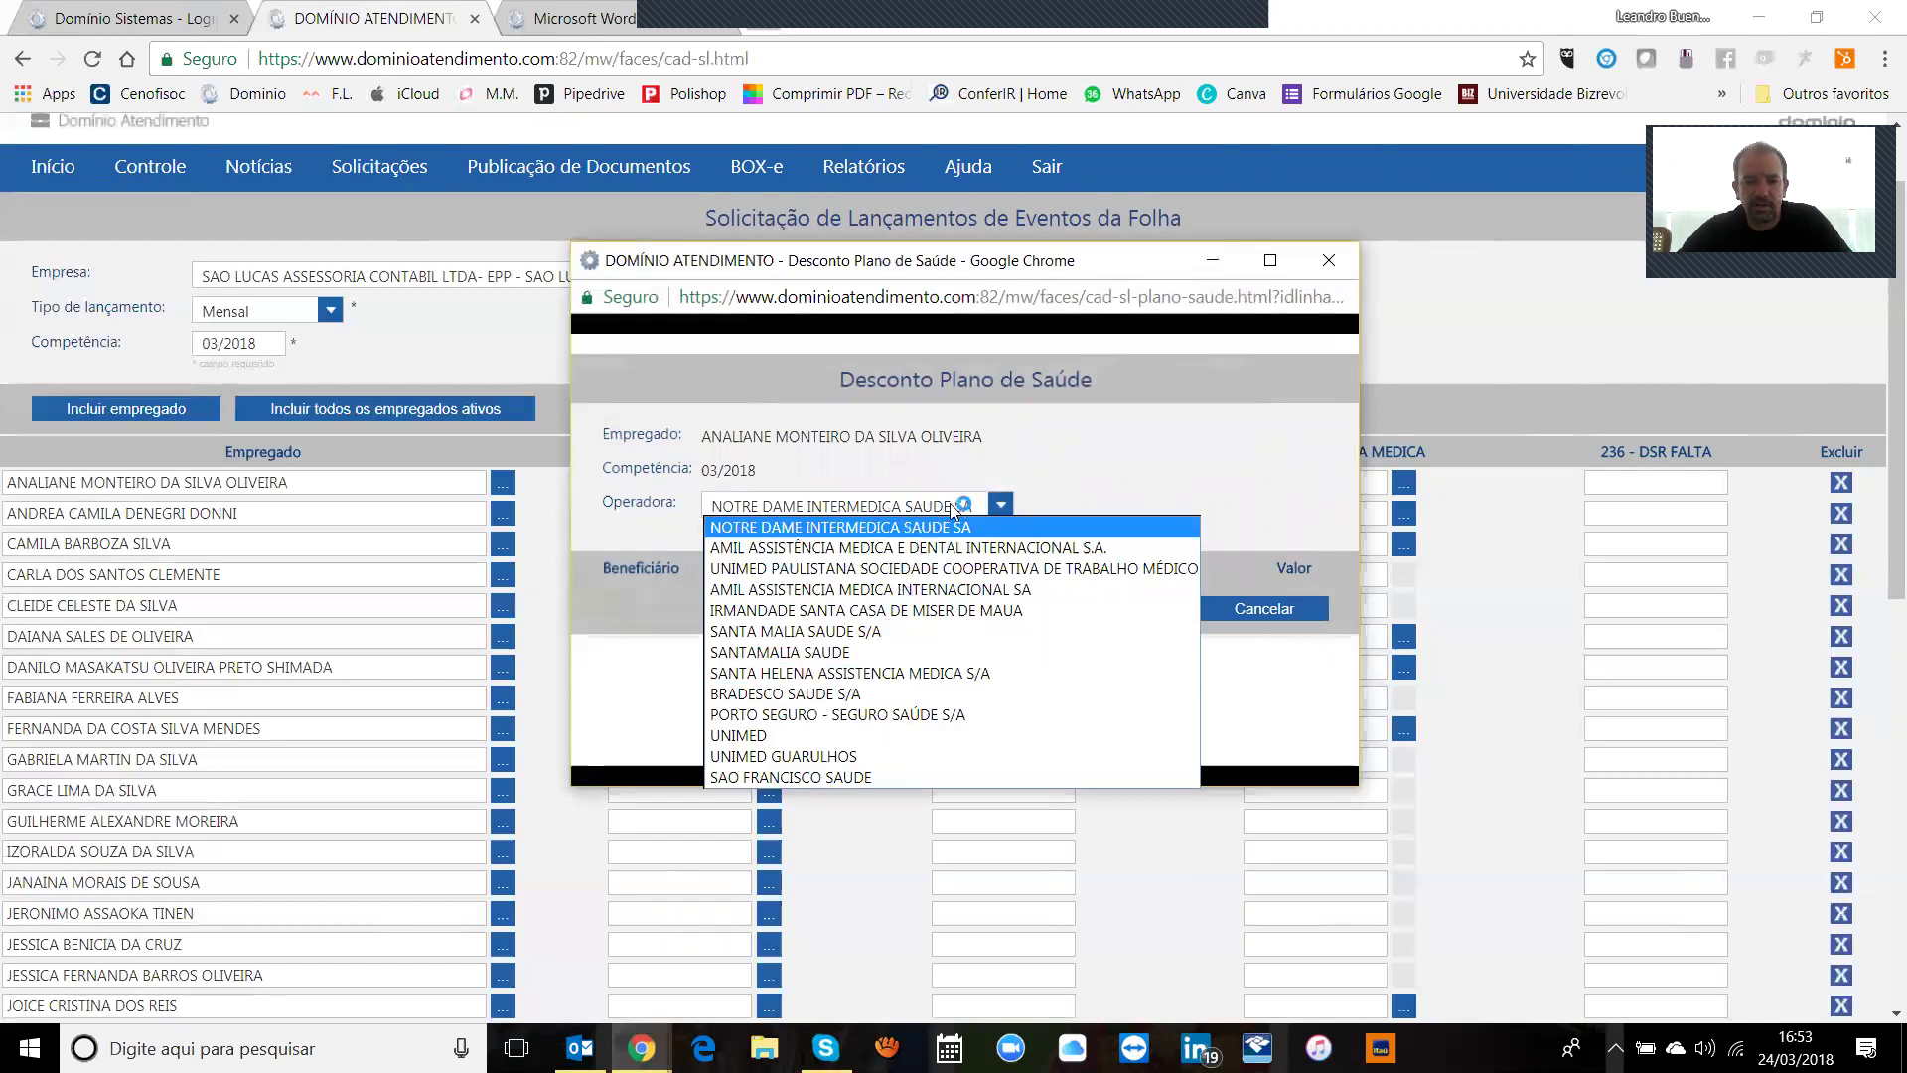
pyautogui.click(929, 528)
pyautogui.click(1109, 606)
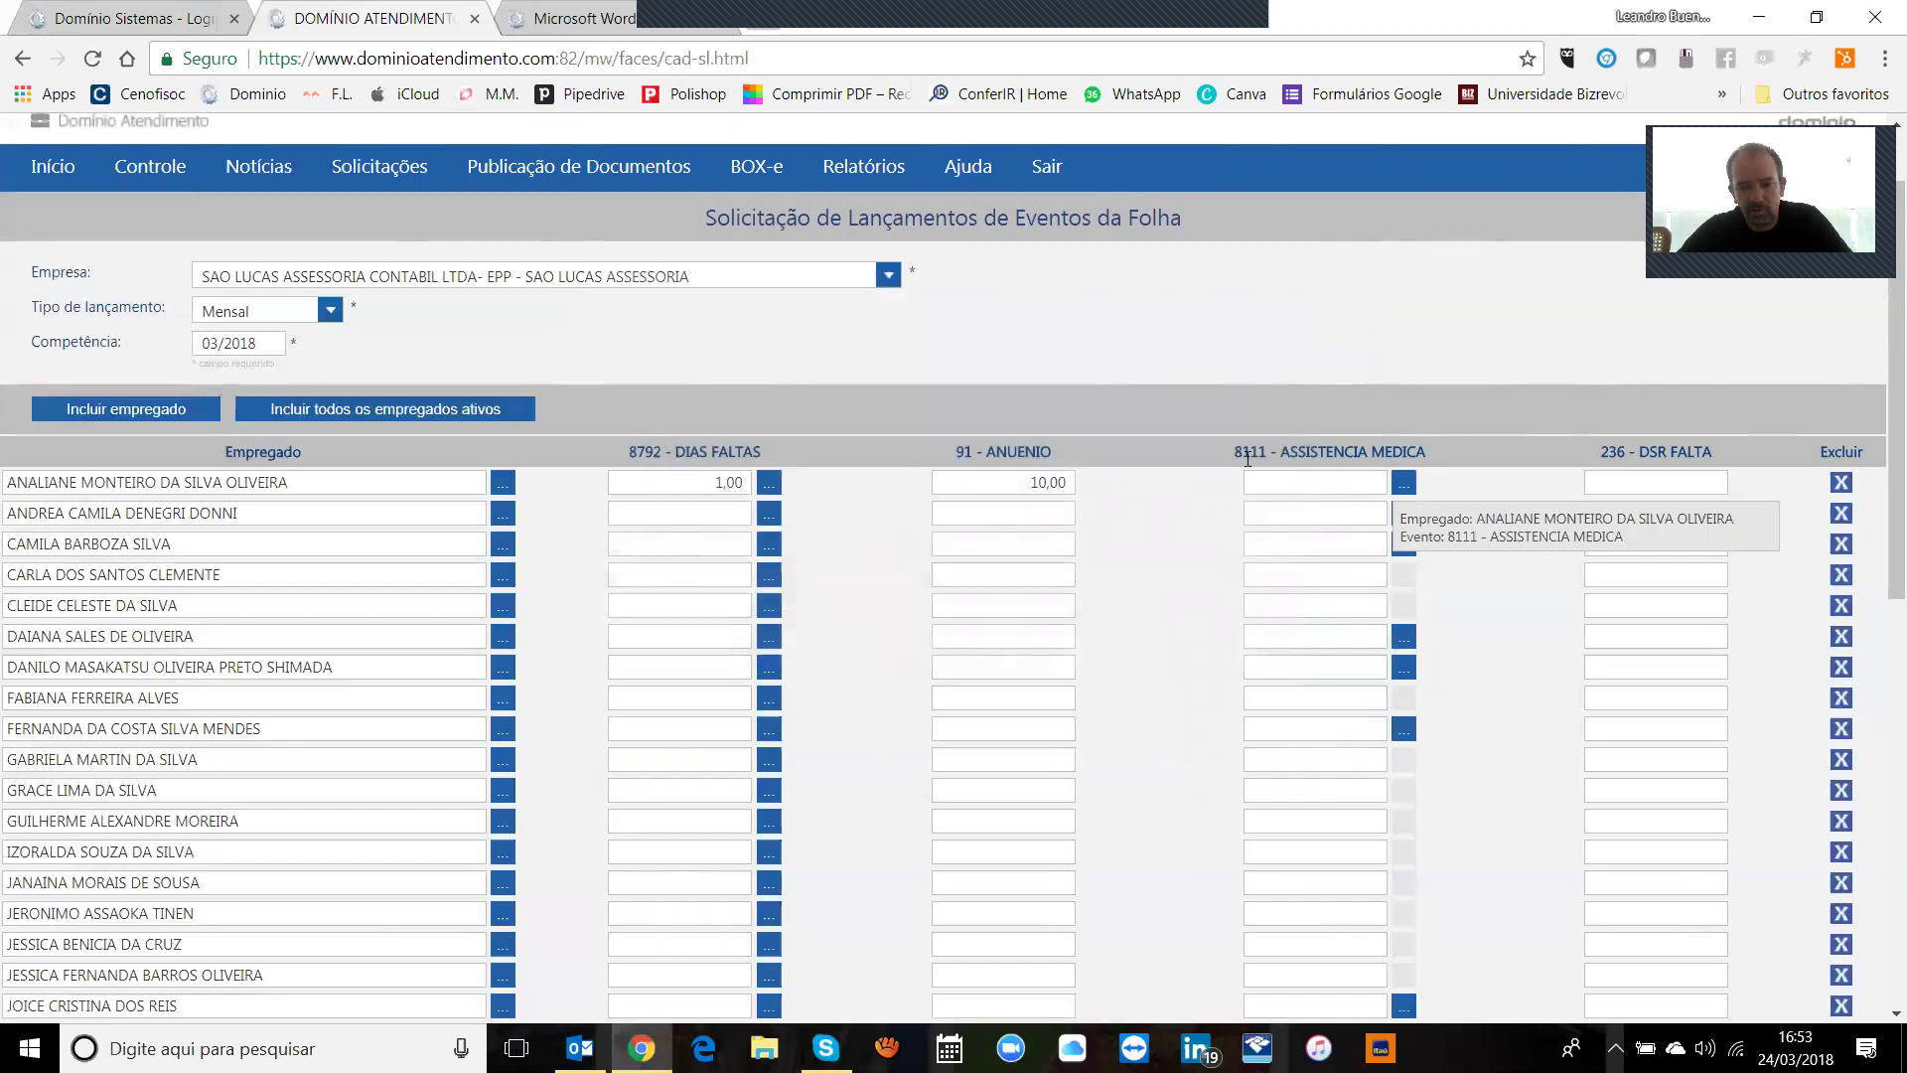
# Step: Enter 1 as the first employee's DSR FALTA value
pyautogui.moveTo(1280, 452); pyautogui.dragTo(1362, 443)
pyautogui.click(1631, 479)
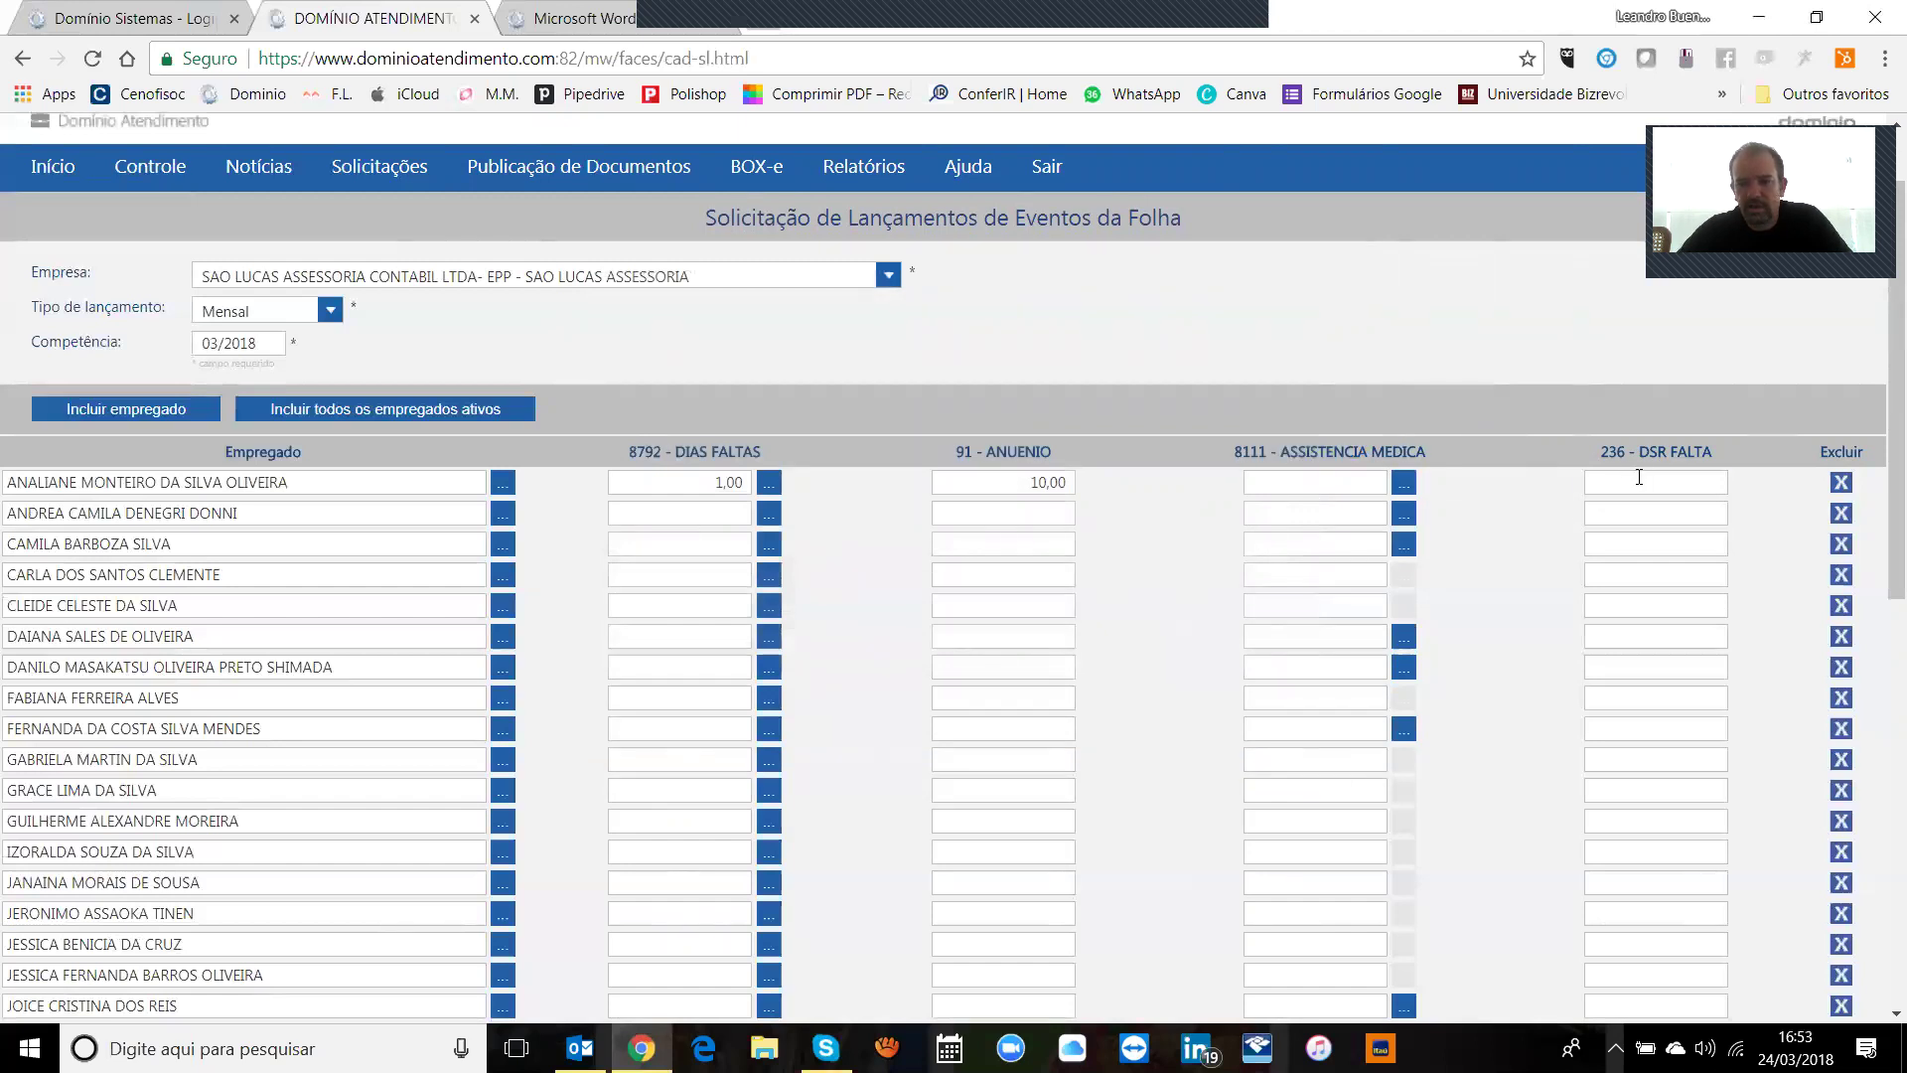
pyautogui.write('1')
pyautogui.press('Tab')
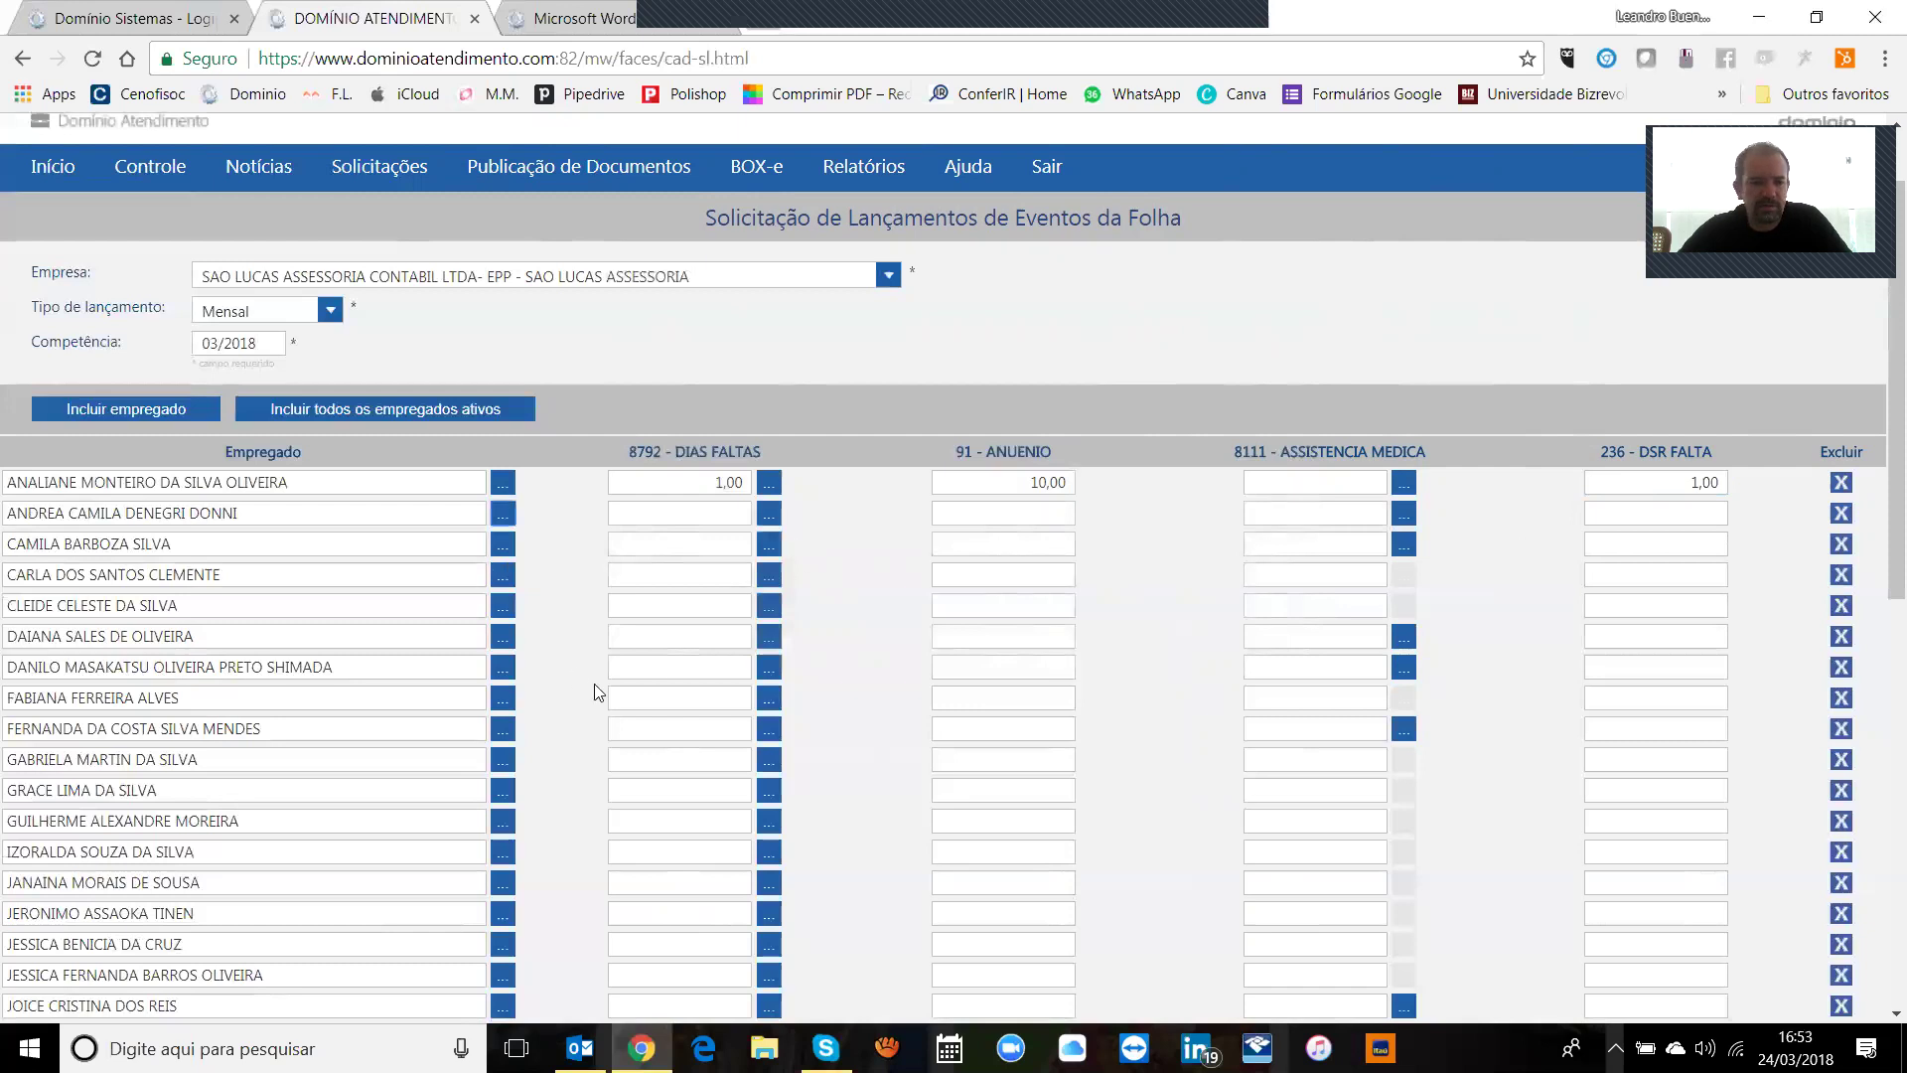
pyautogui.scroll(-6, 1881, 447)
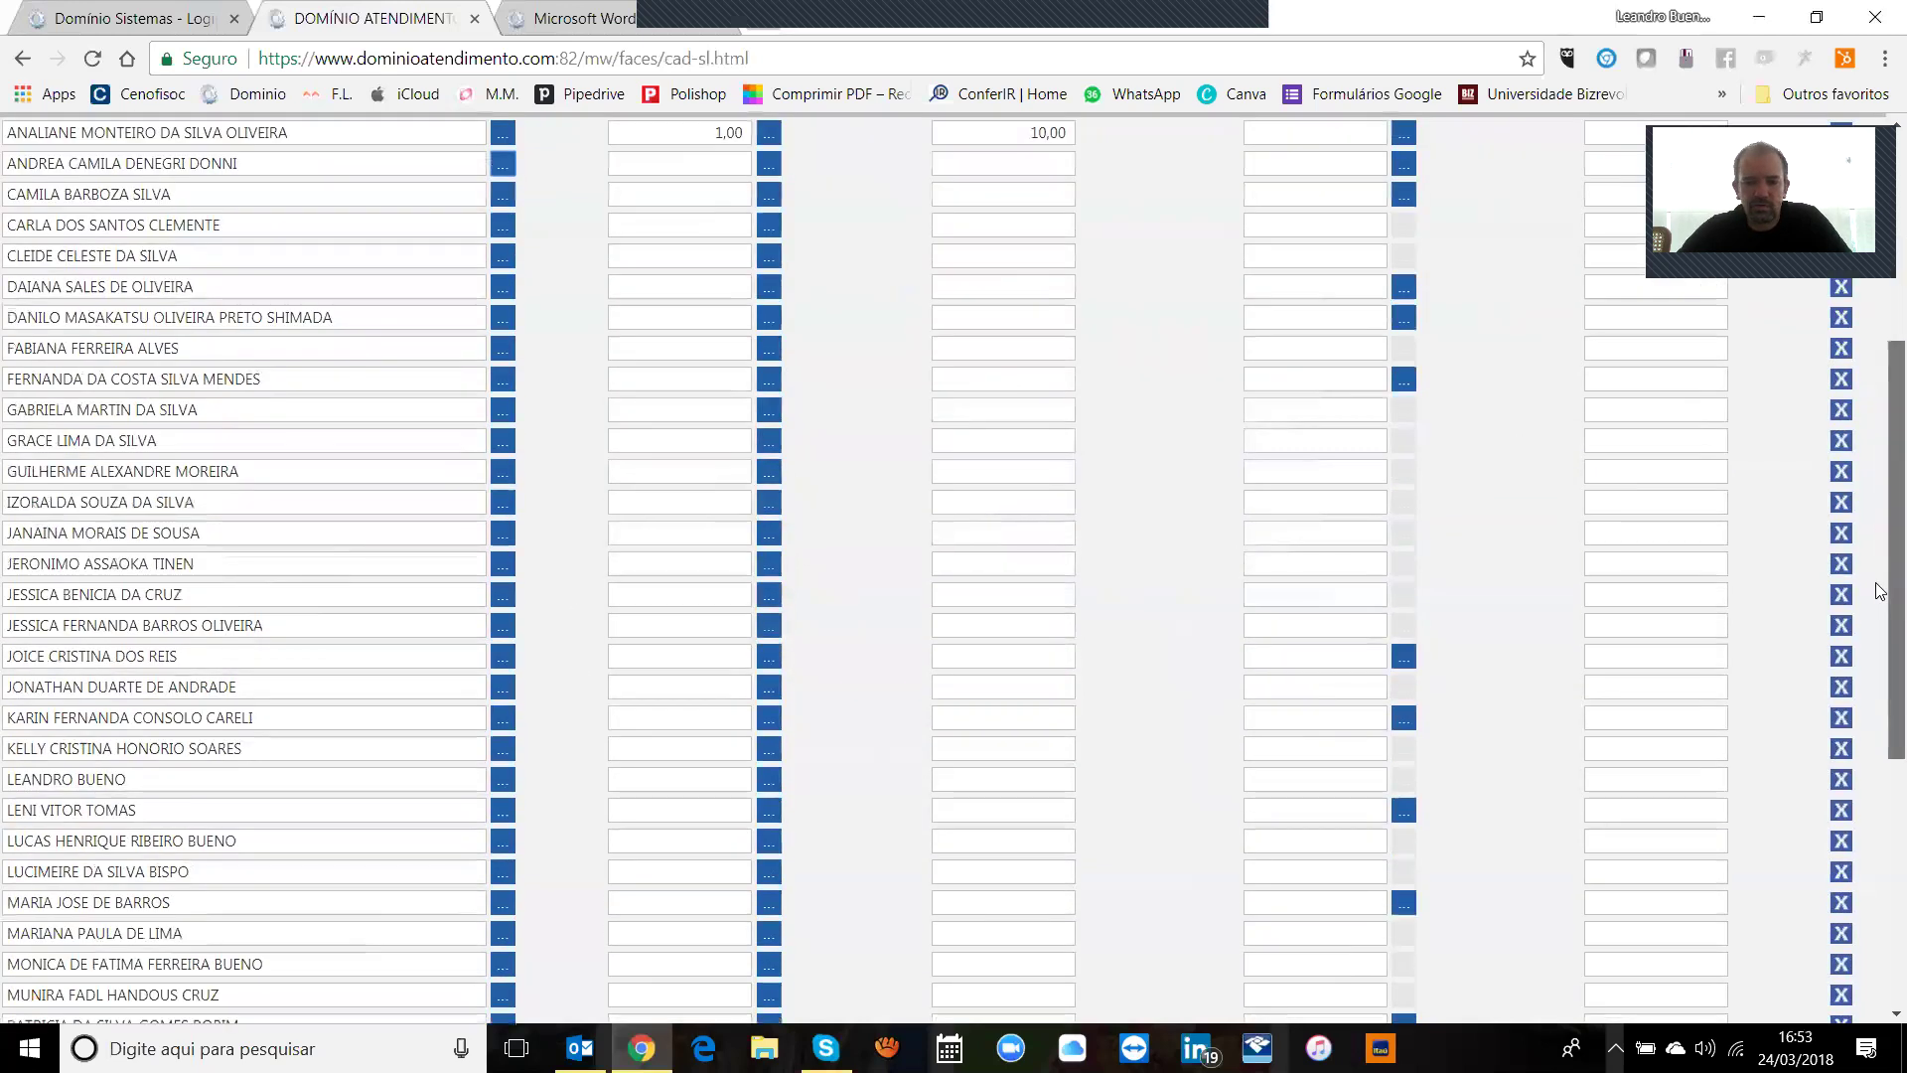
pyautogui.scroll(7, 1880, 452)
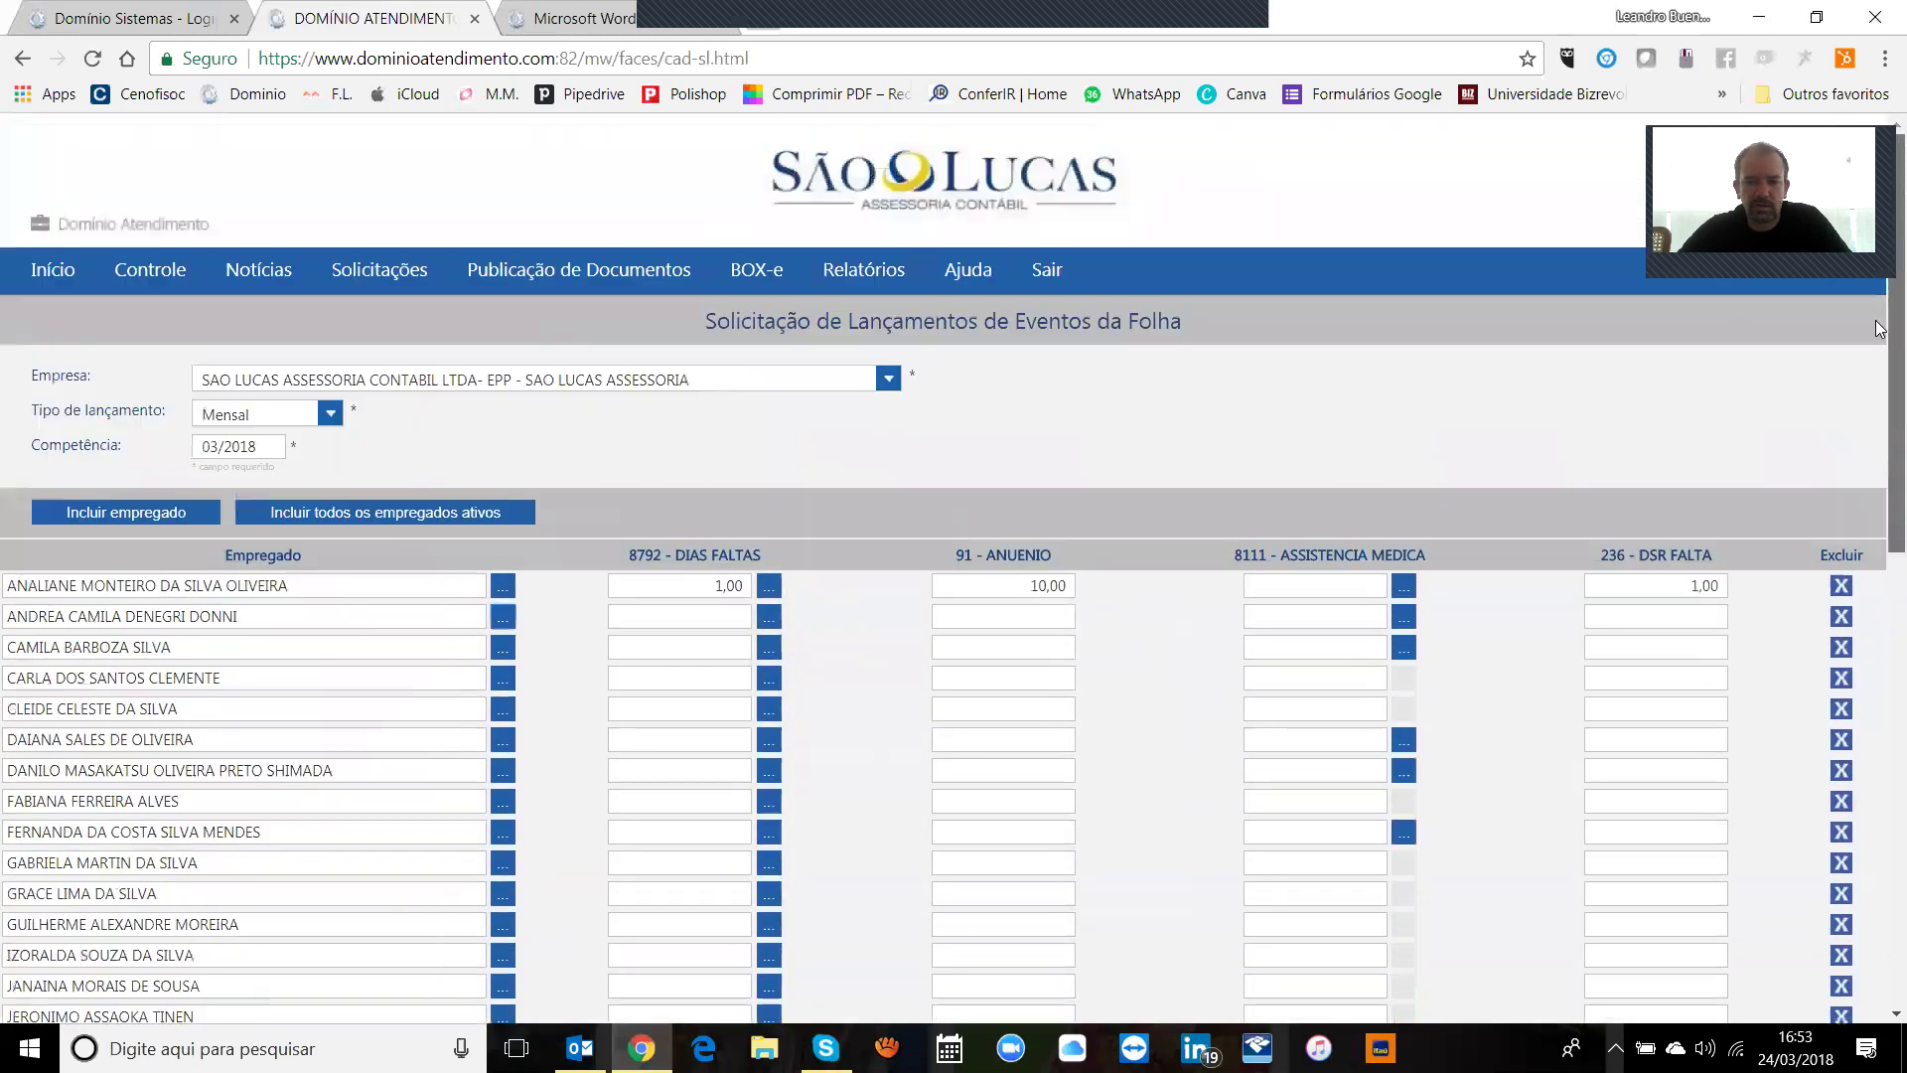
pyautogui.click(1842, 586)
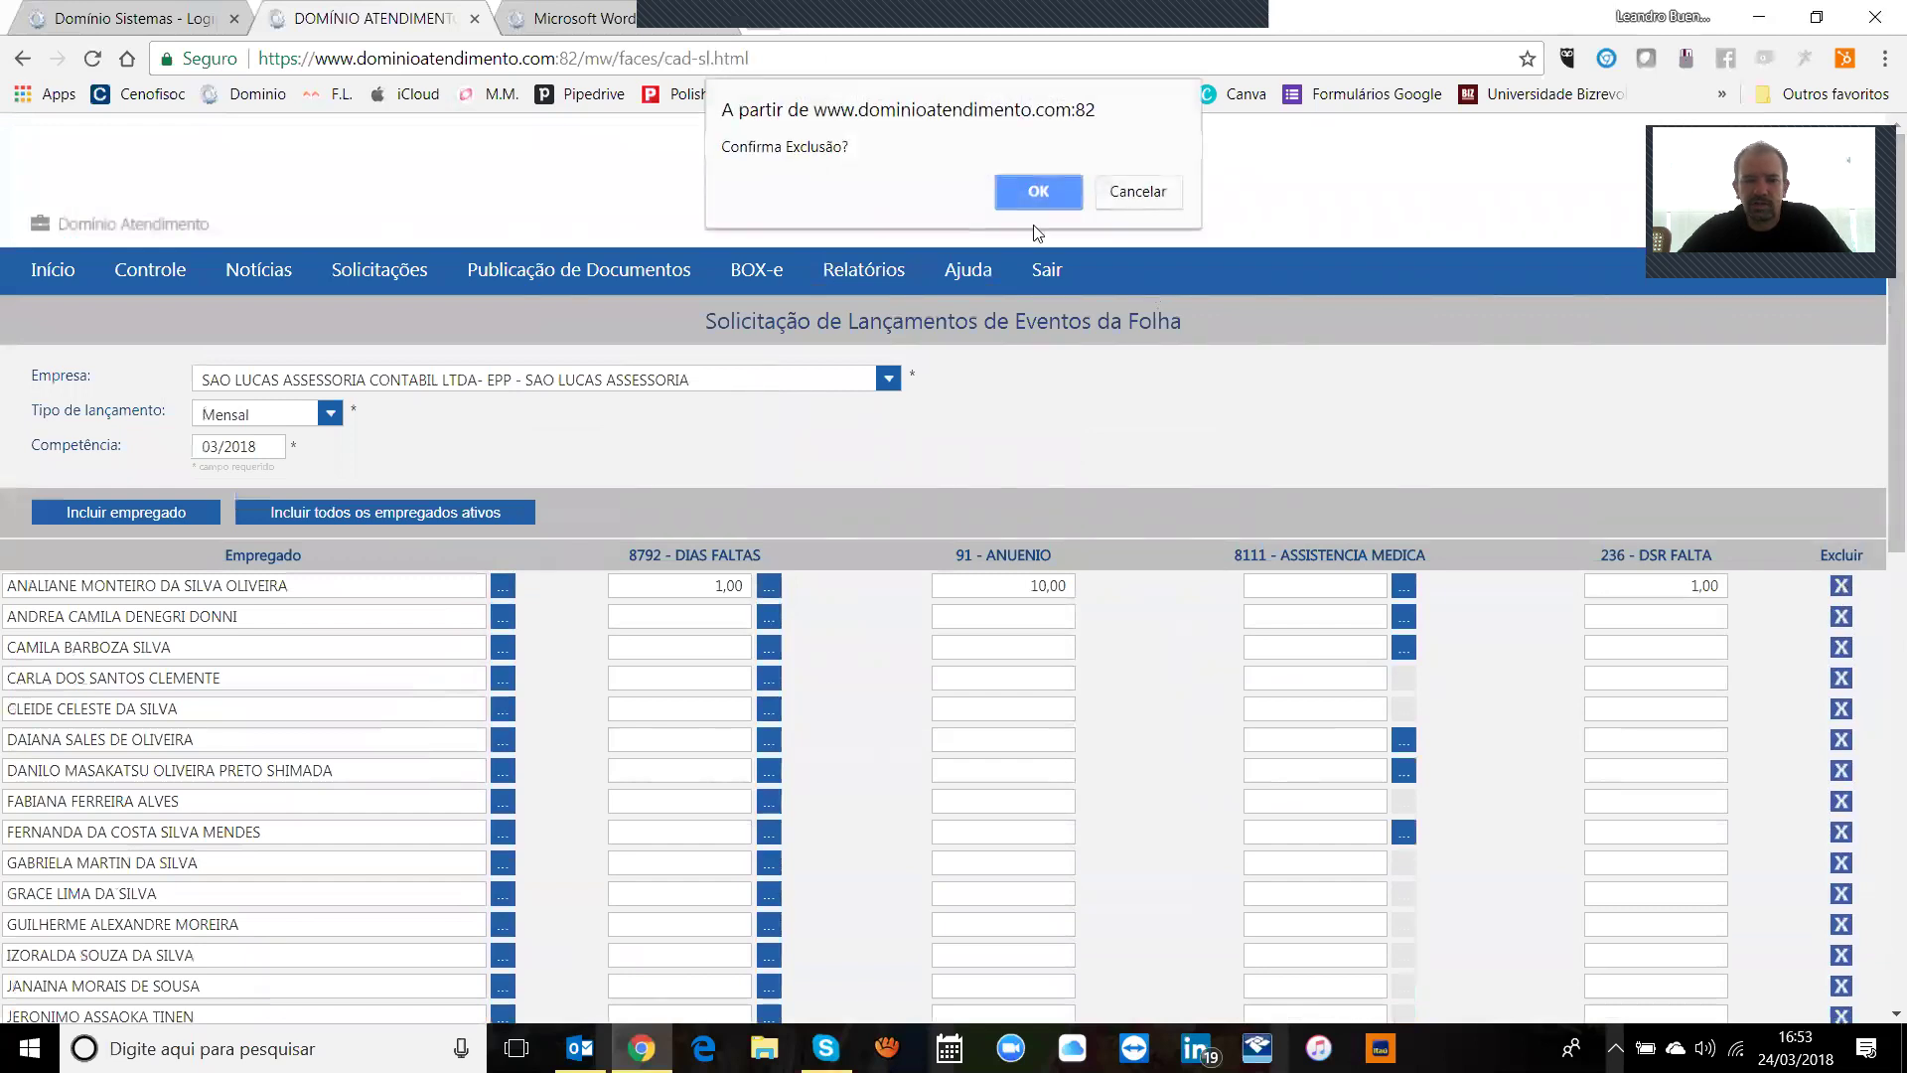
pyautogui.click(1138, 190)
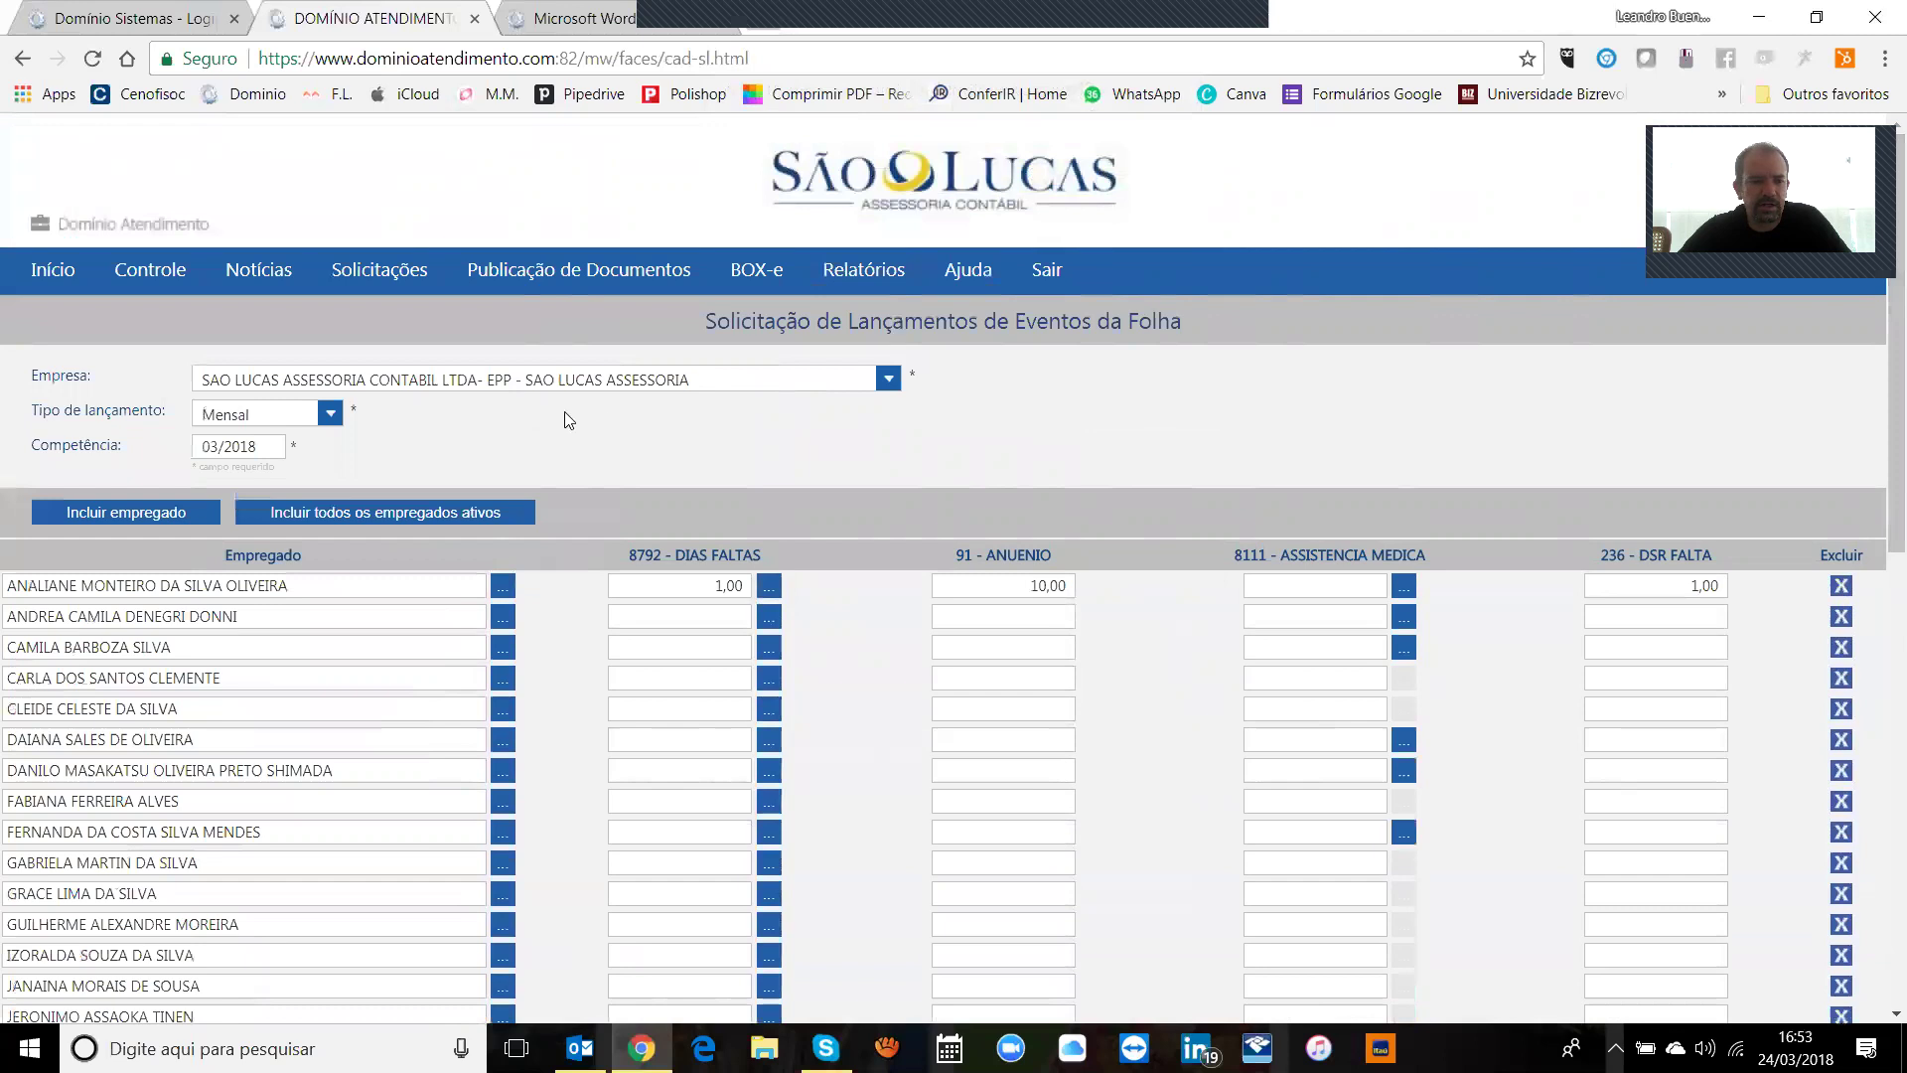
pyautogui.click(189, 514)
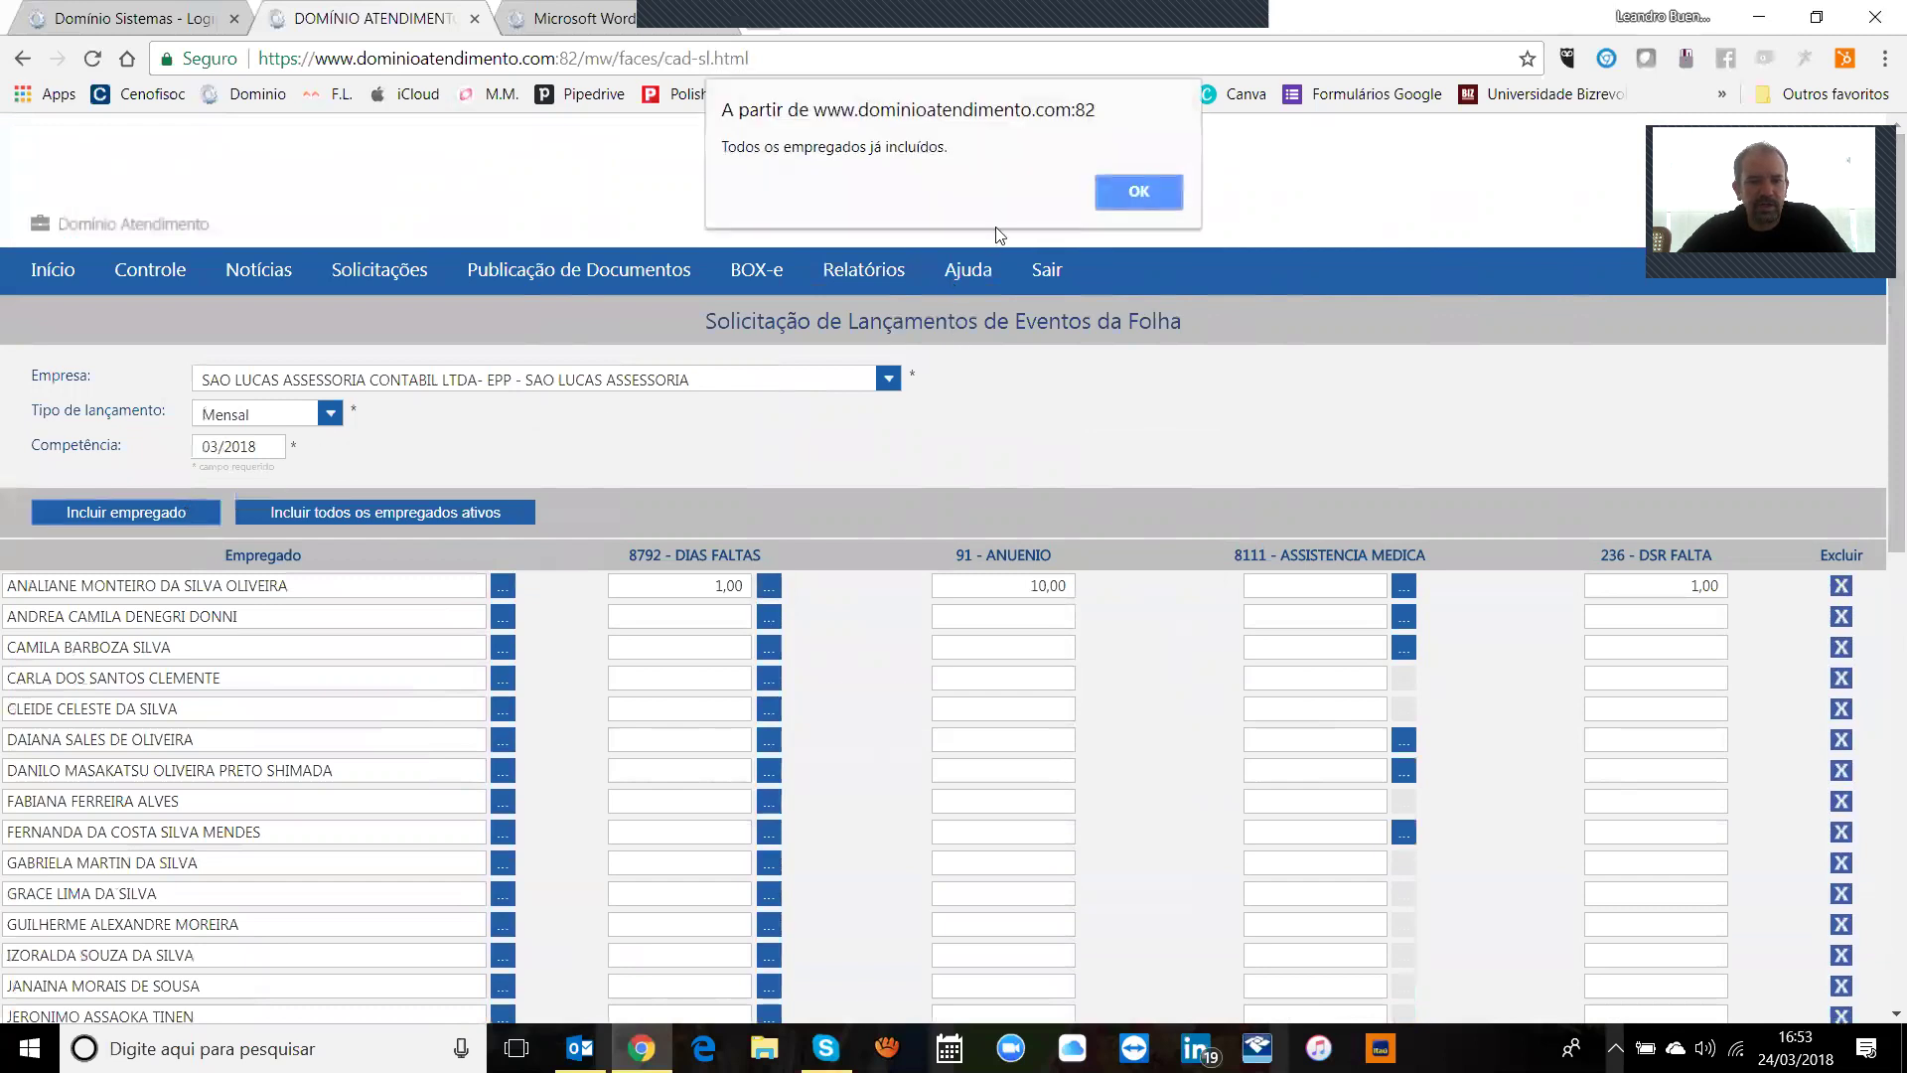
pyautogui.click(1127, 192)
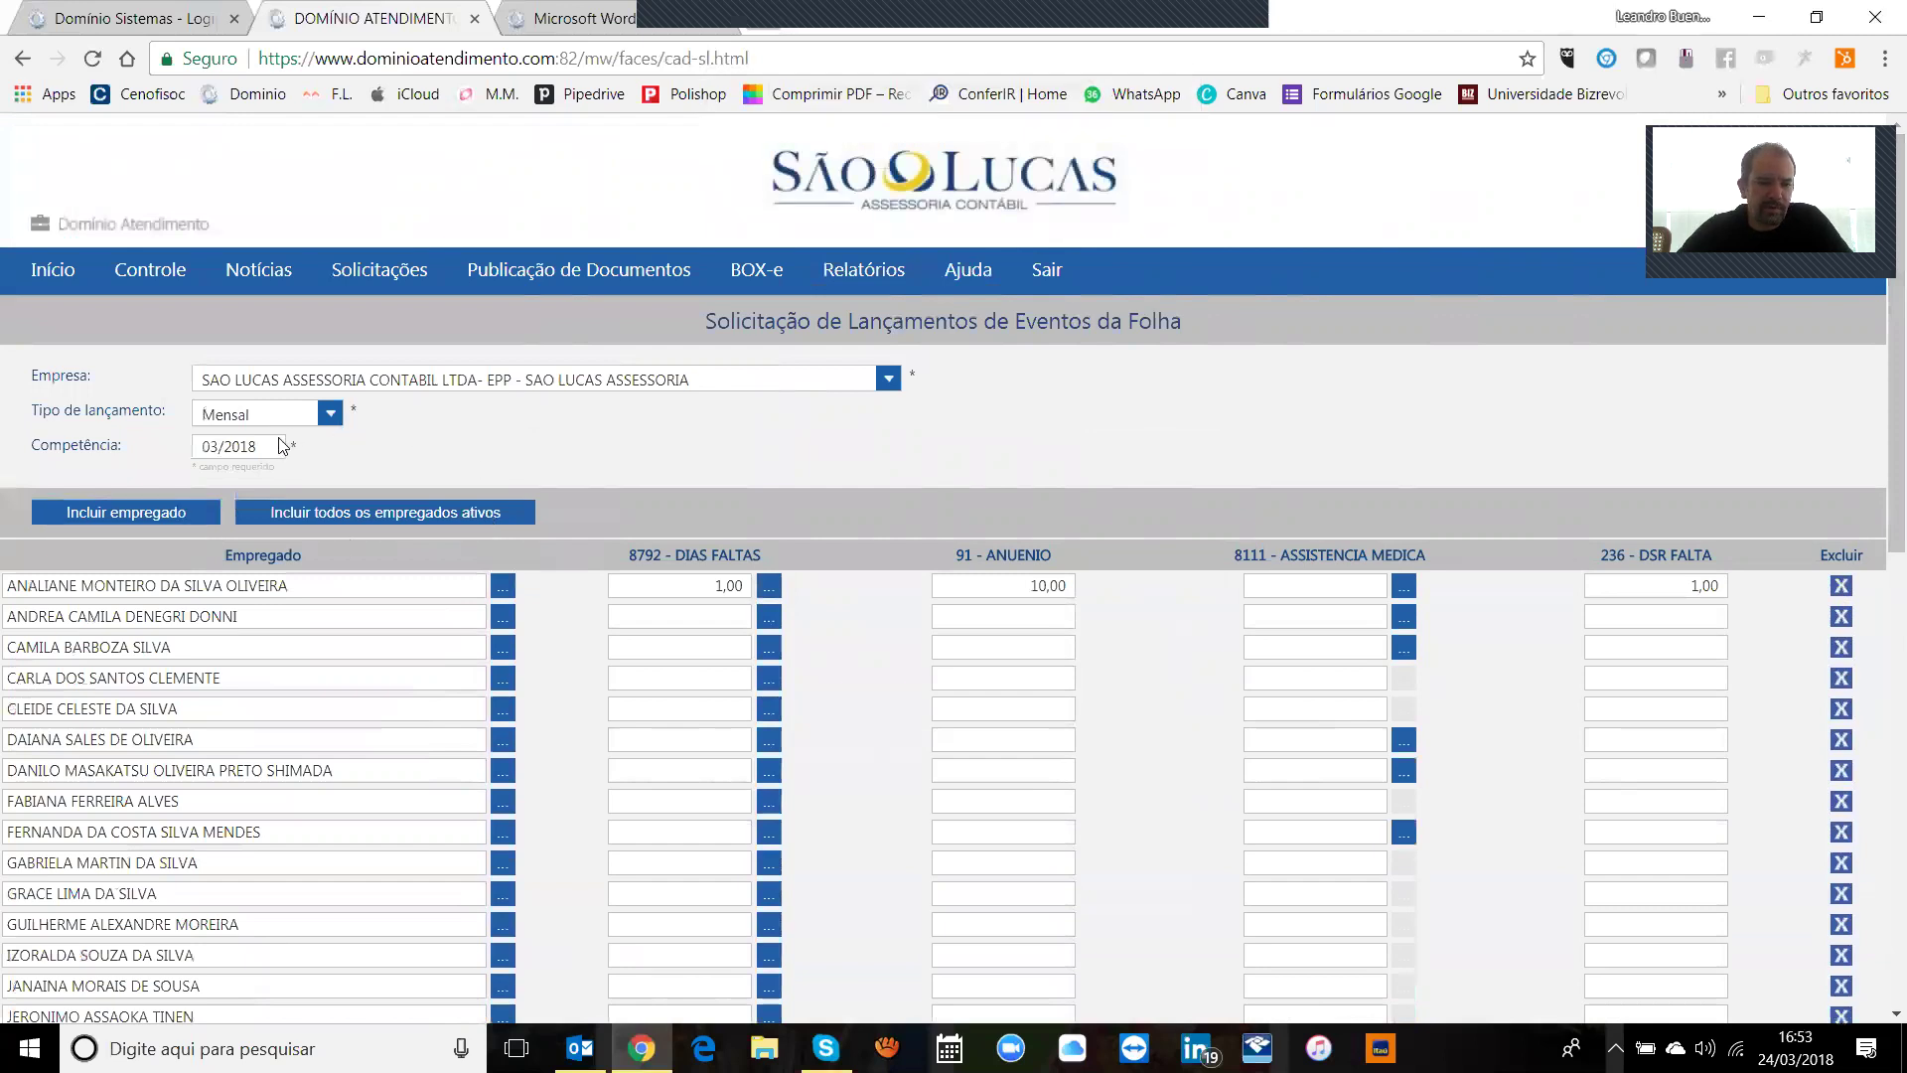
pyautogui.moveTo(1881, 448); pyautogui.dragTo(1881, 936)
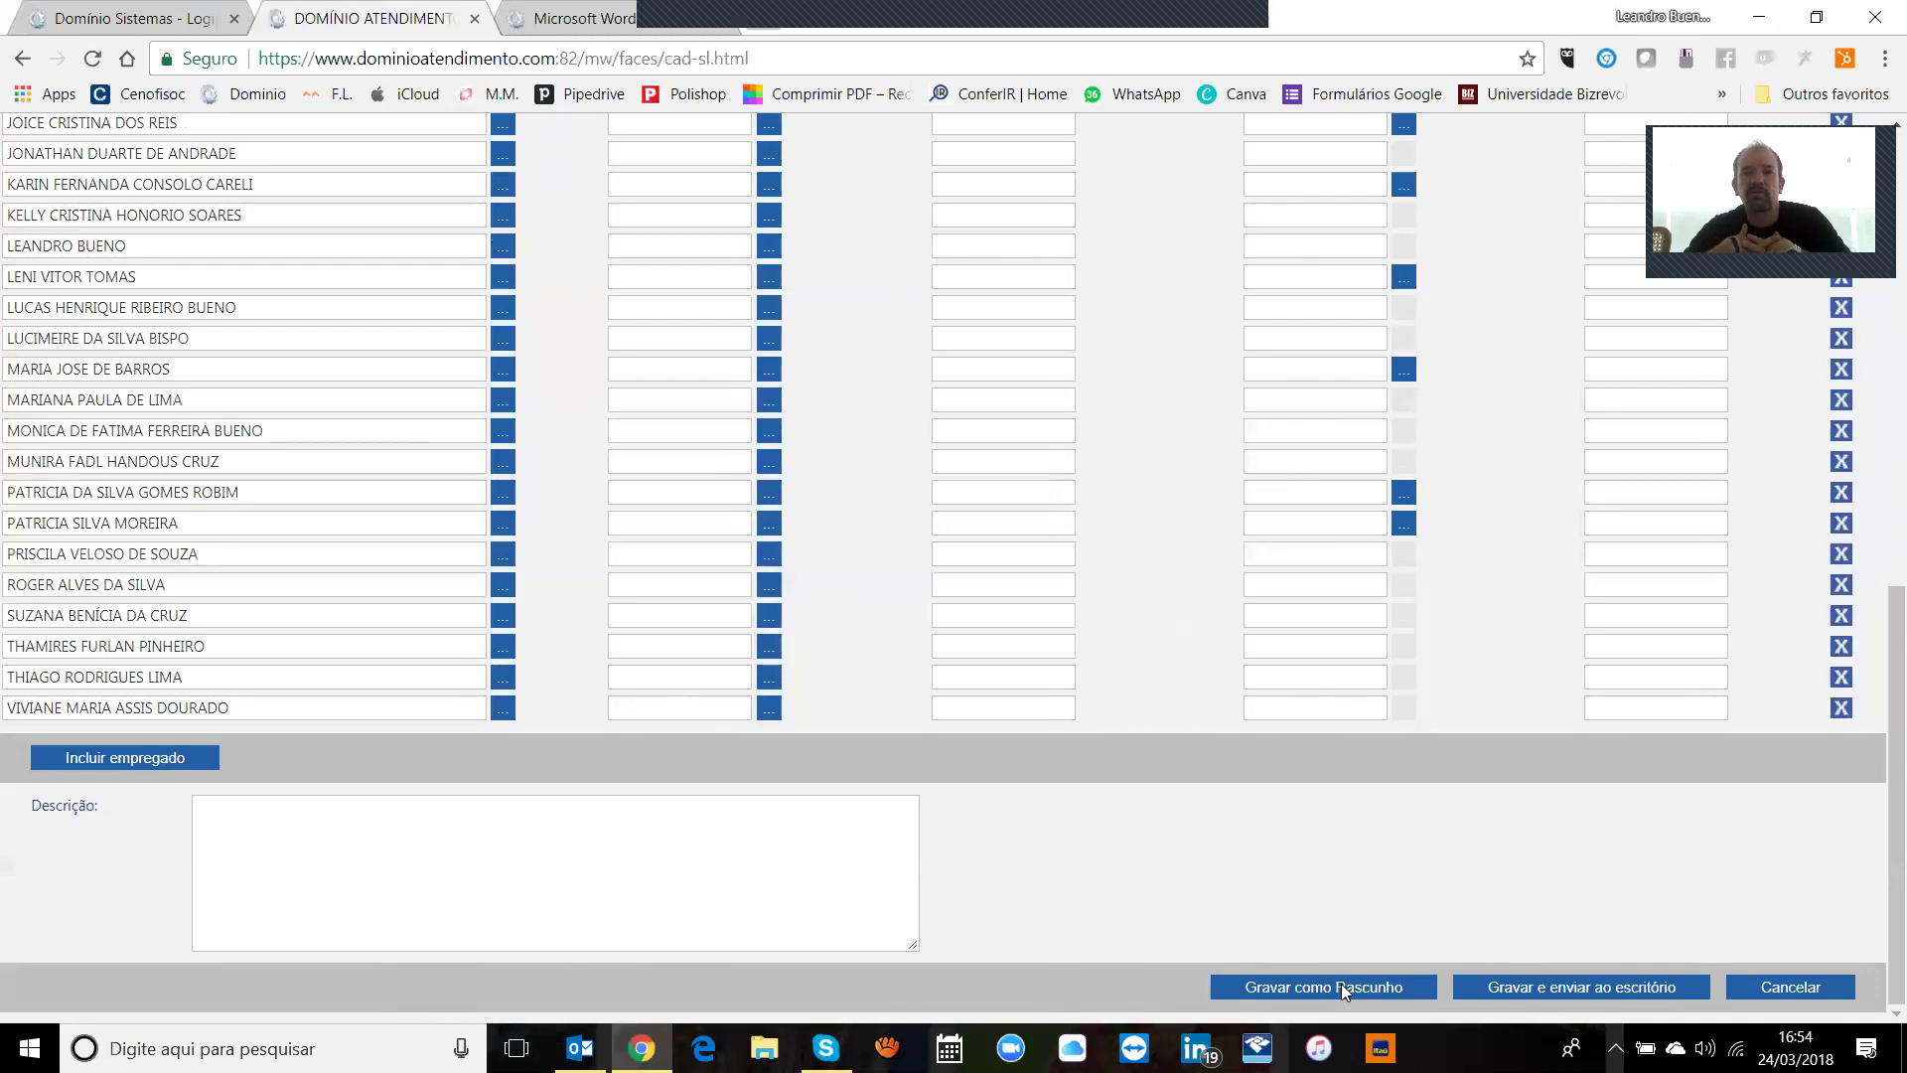
# Step: Save the request as a draft, reopen draft 0078 and add all active employees
pyautogui.click(1341, 985)
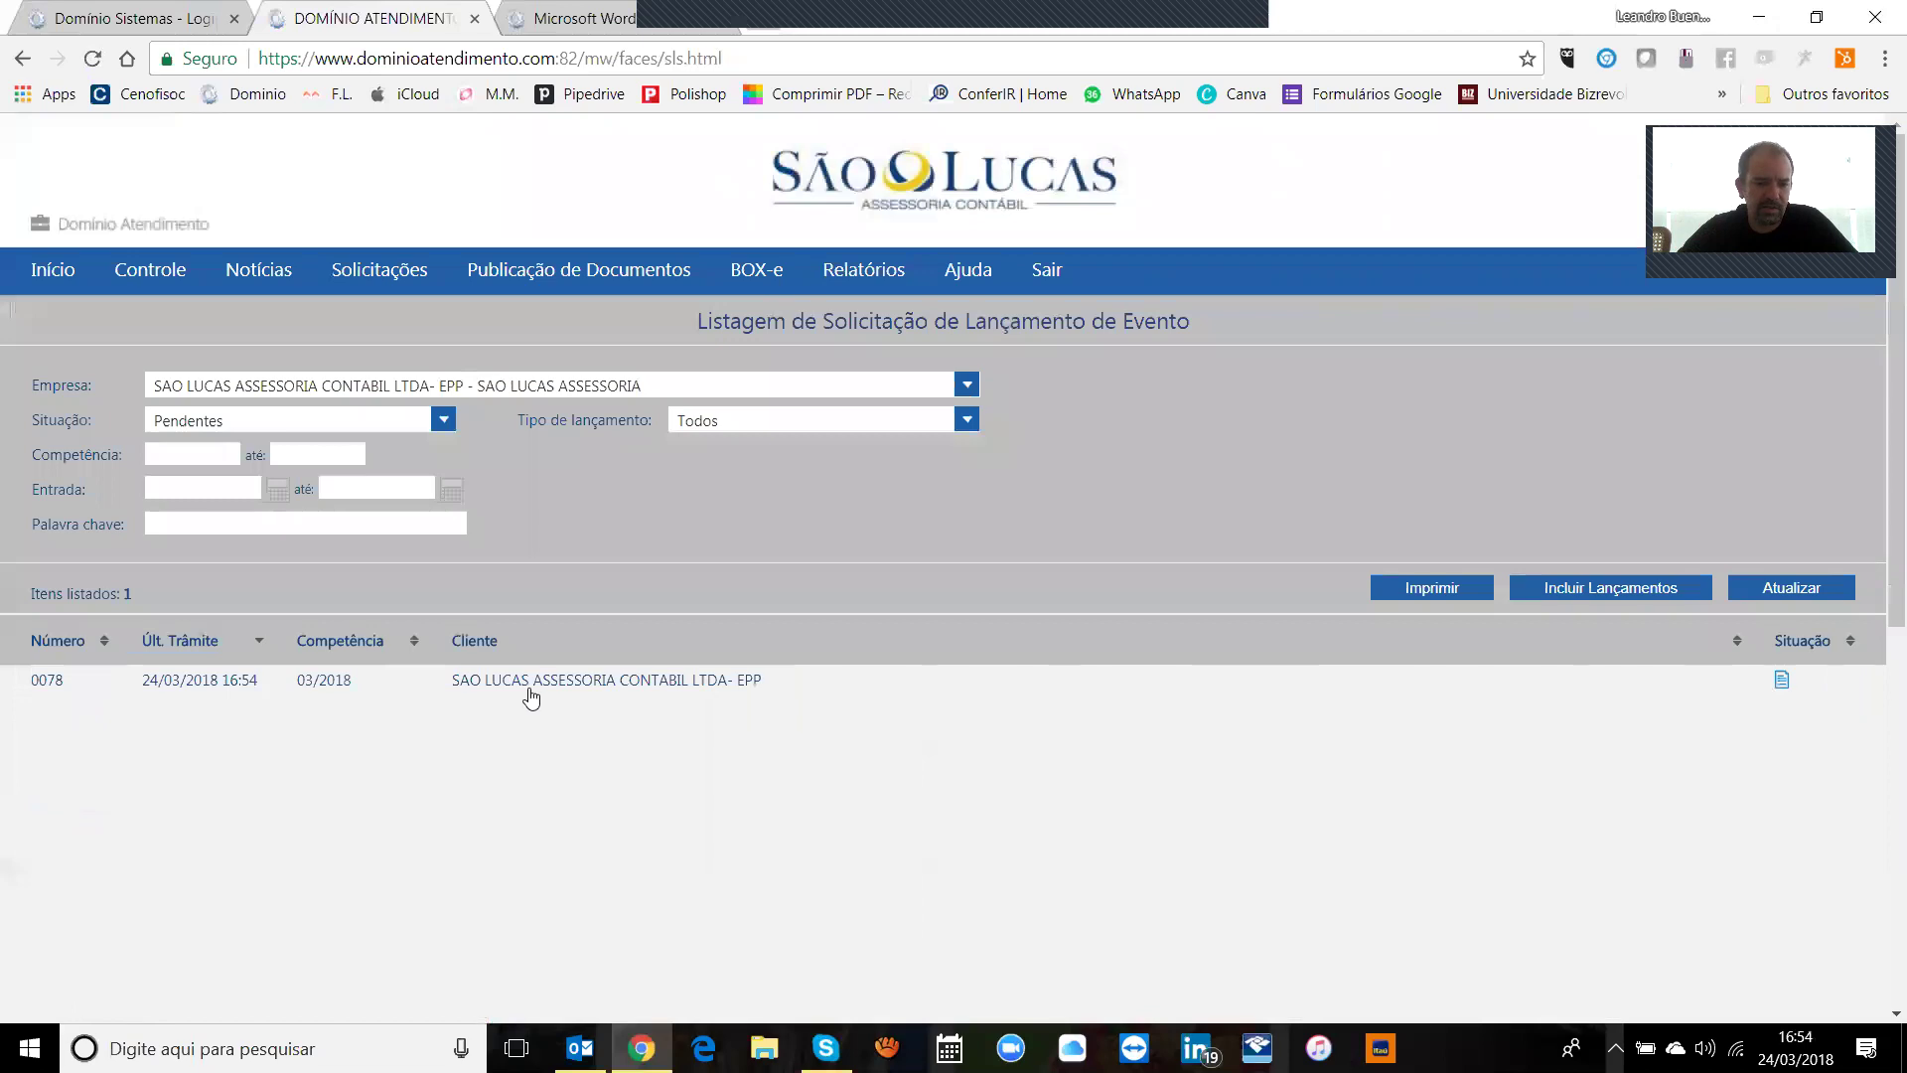
pyautogui.click(528, 685)
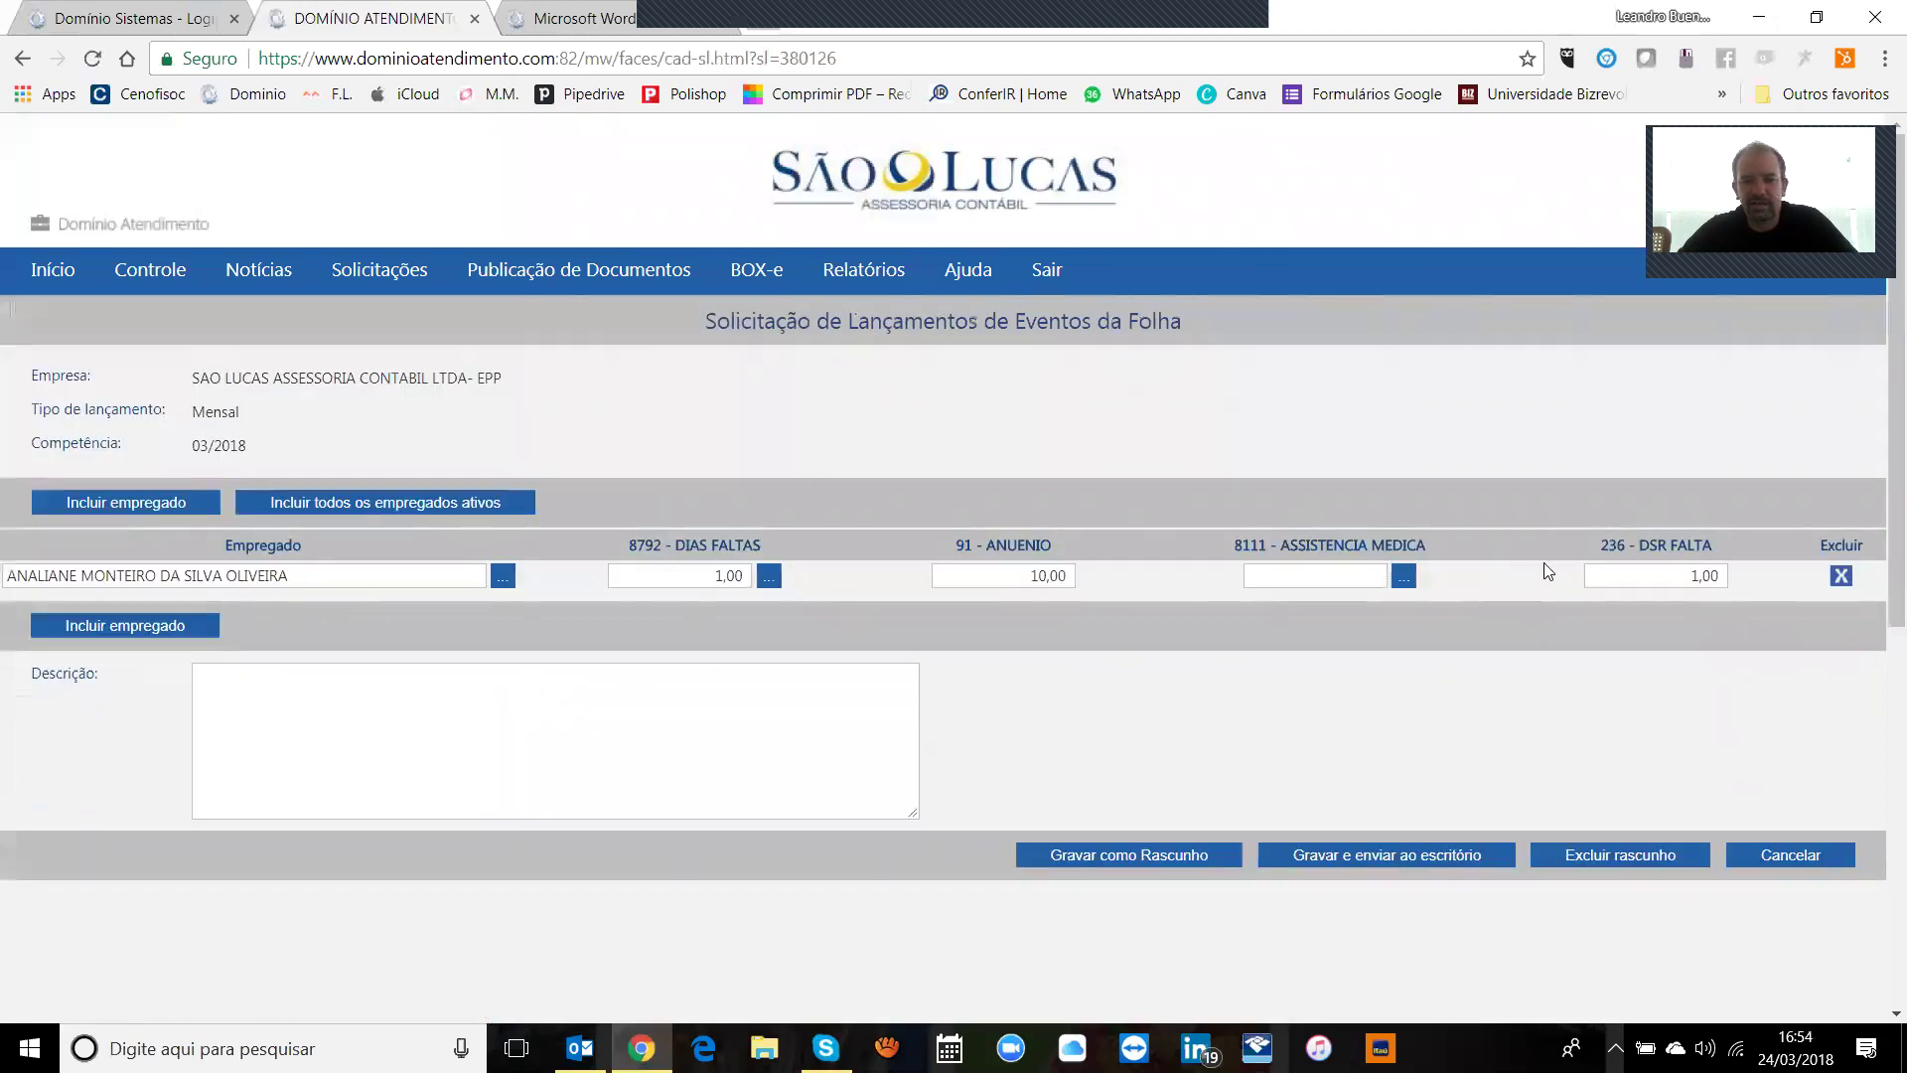
pyautogui.scroll(-1, 1879, 496)
pyautogui.scroll(1, 1880, 495)
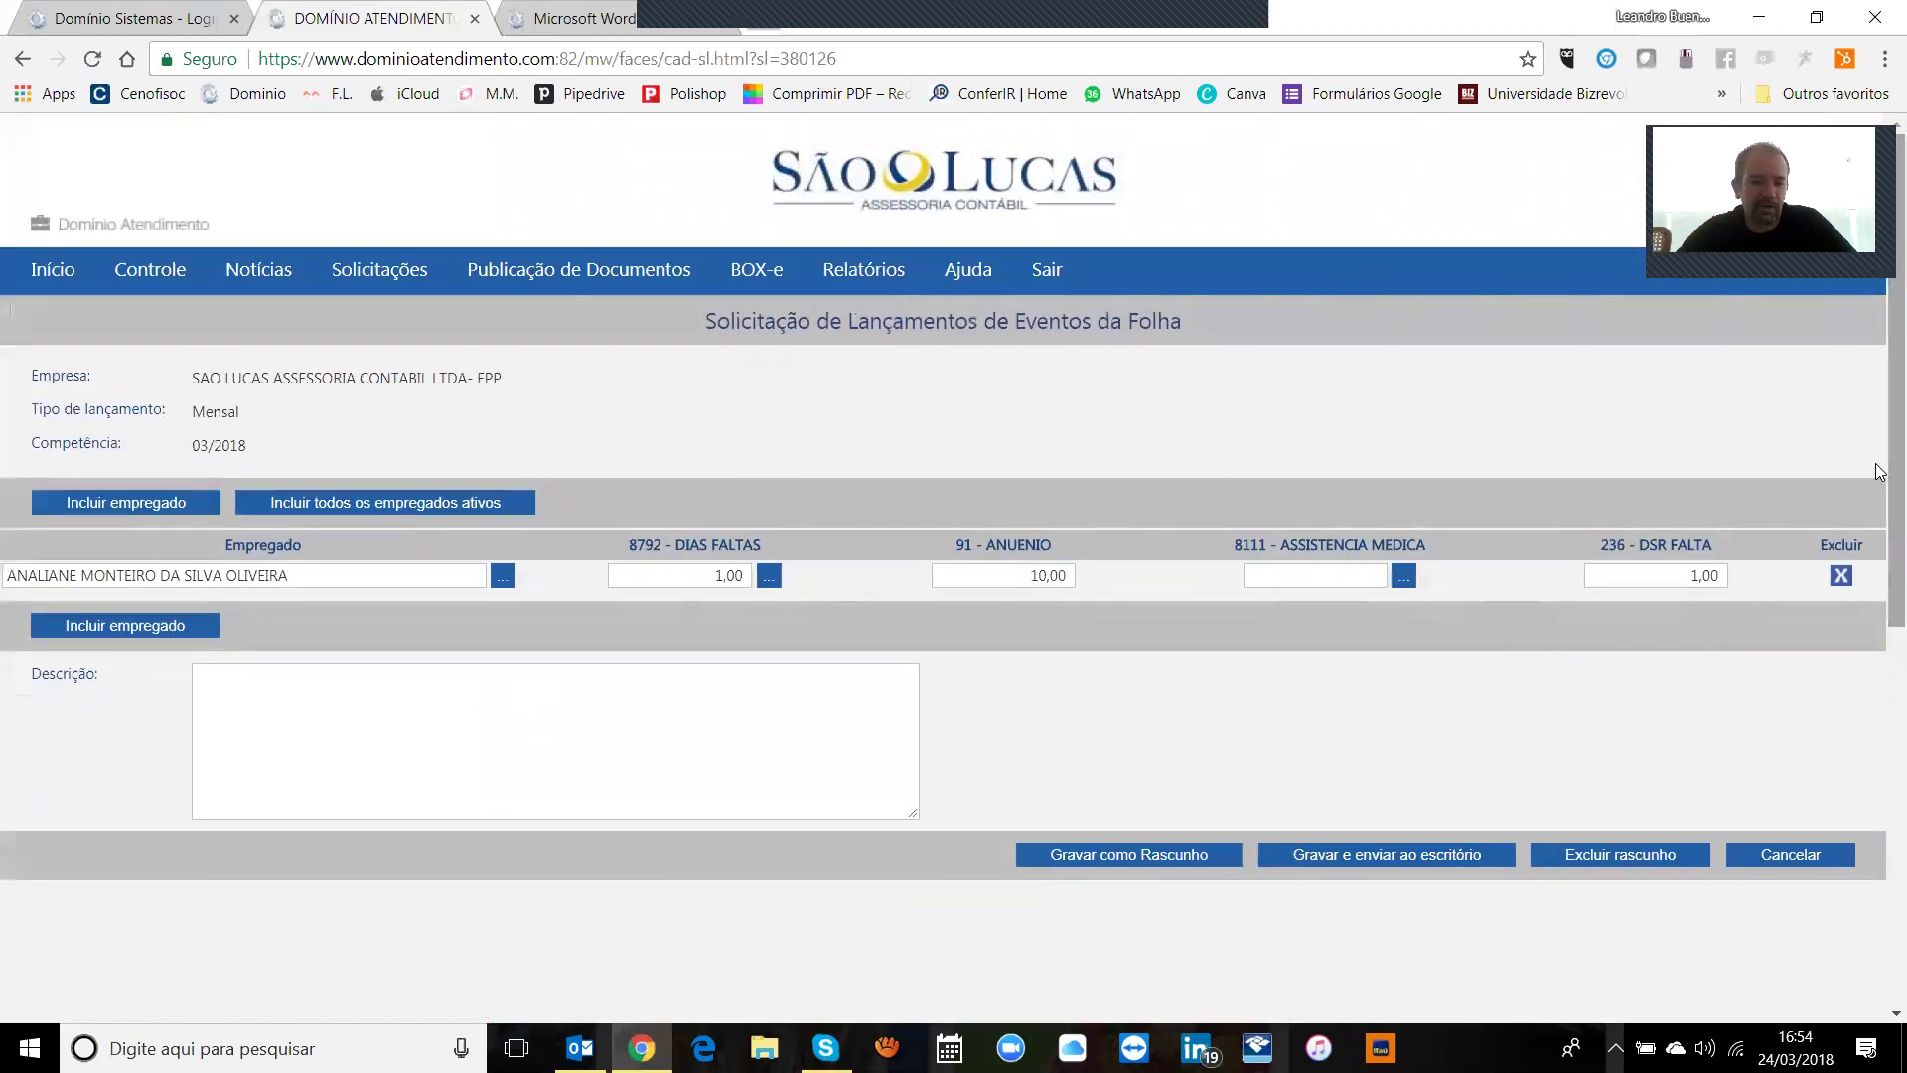
pyautogui.scroll(-1, 1880, 467)
pyautogui.scroll(1, 1880, 437)
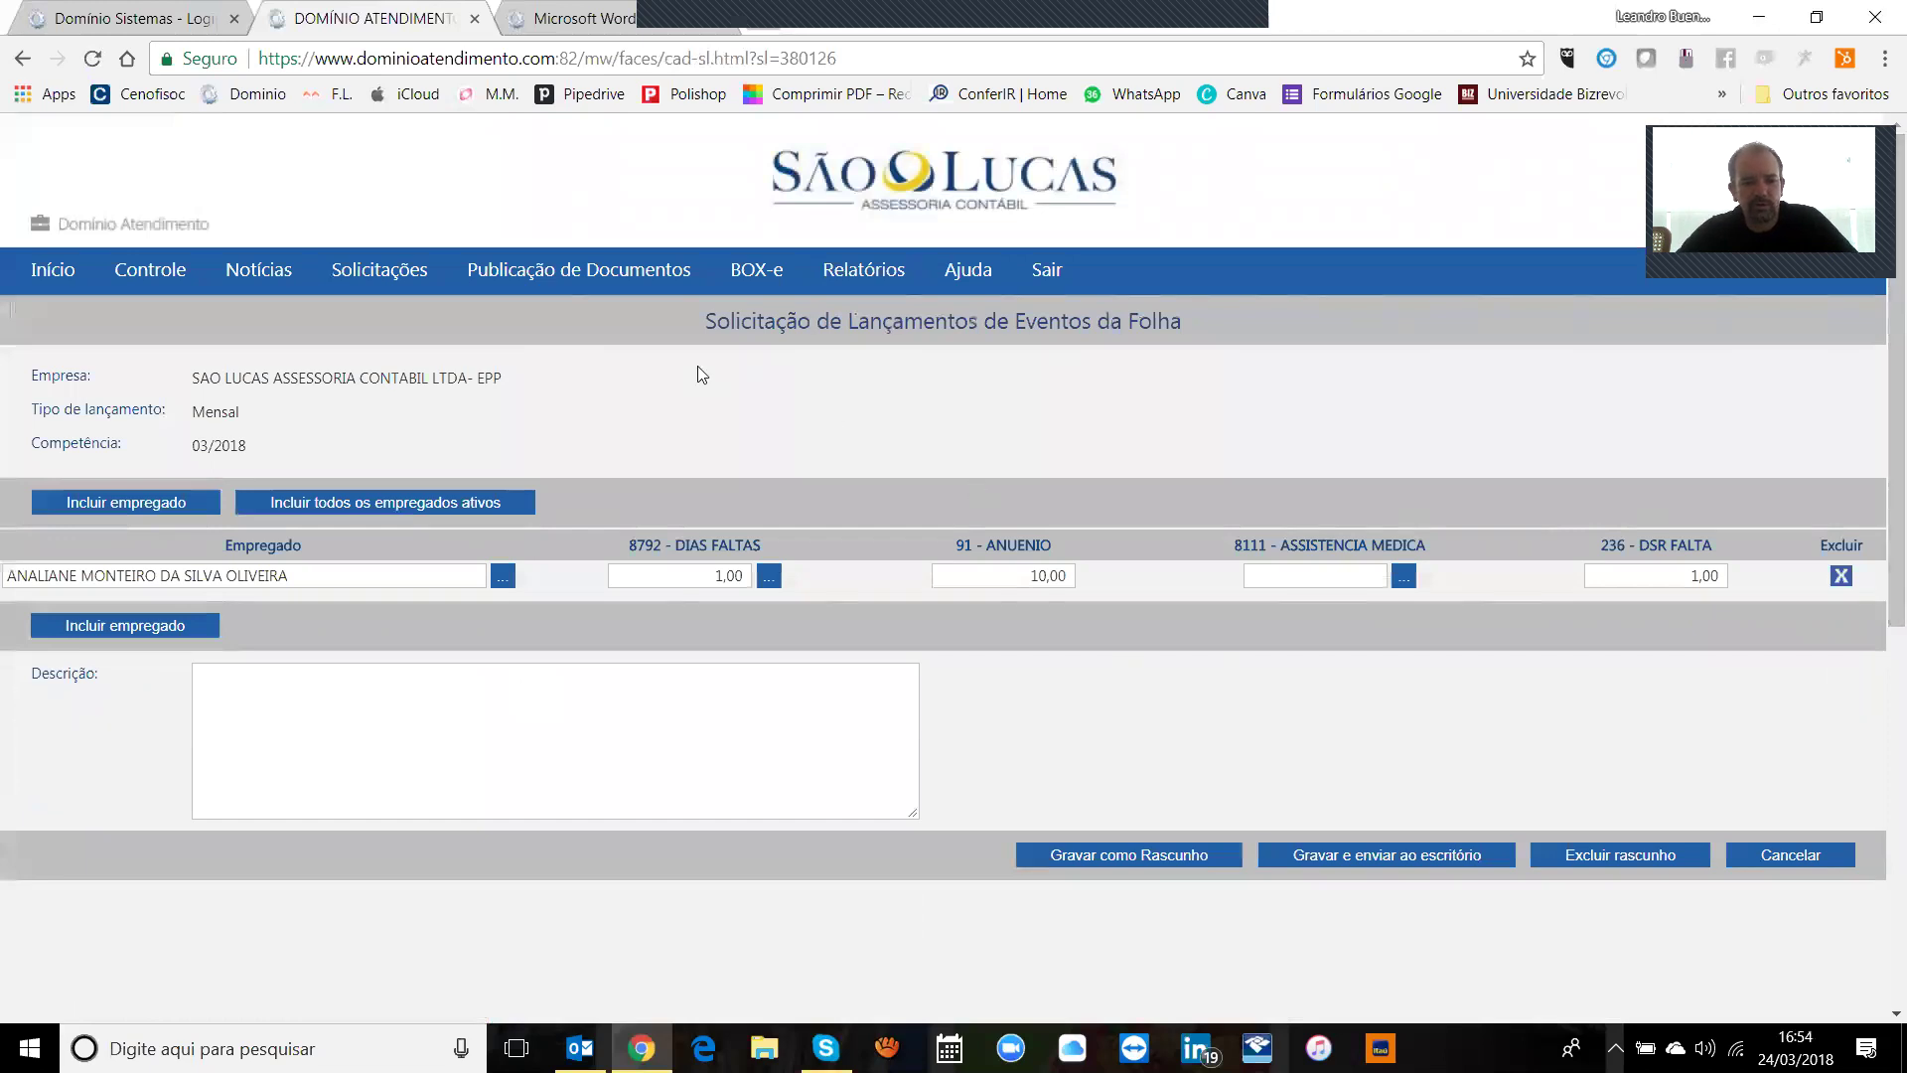
pyautogui.click(415, 500)
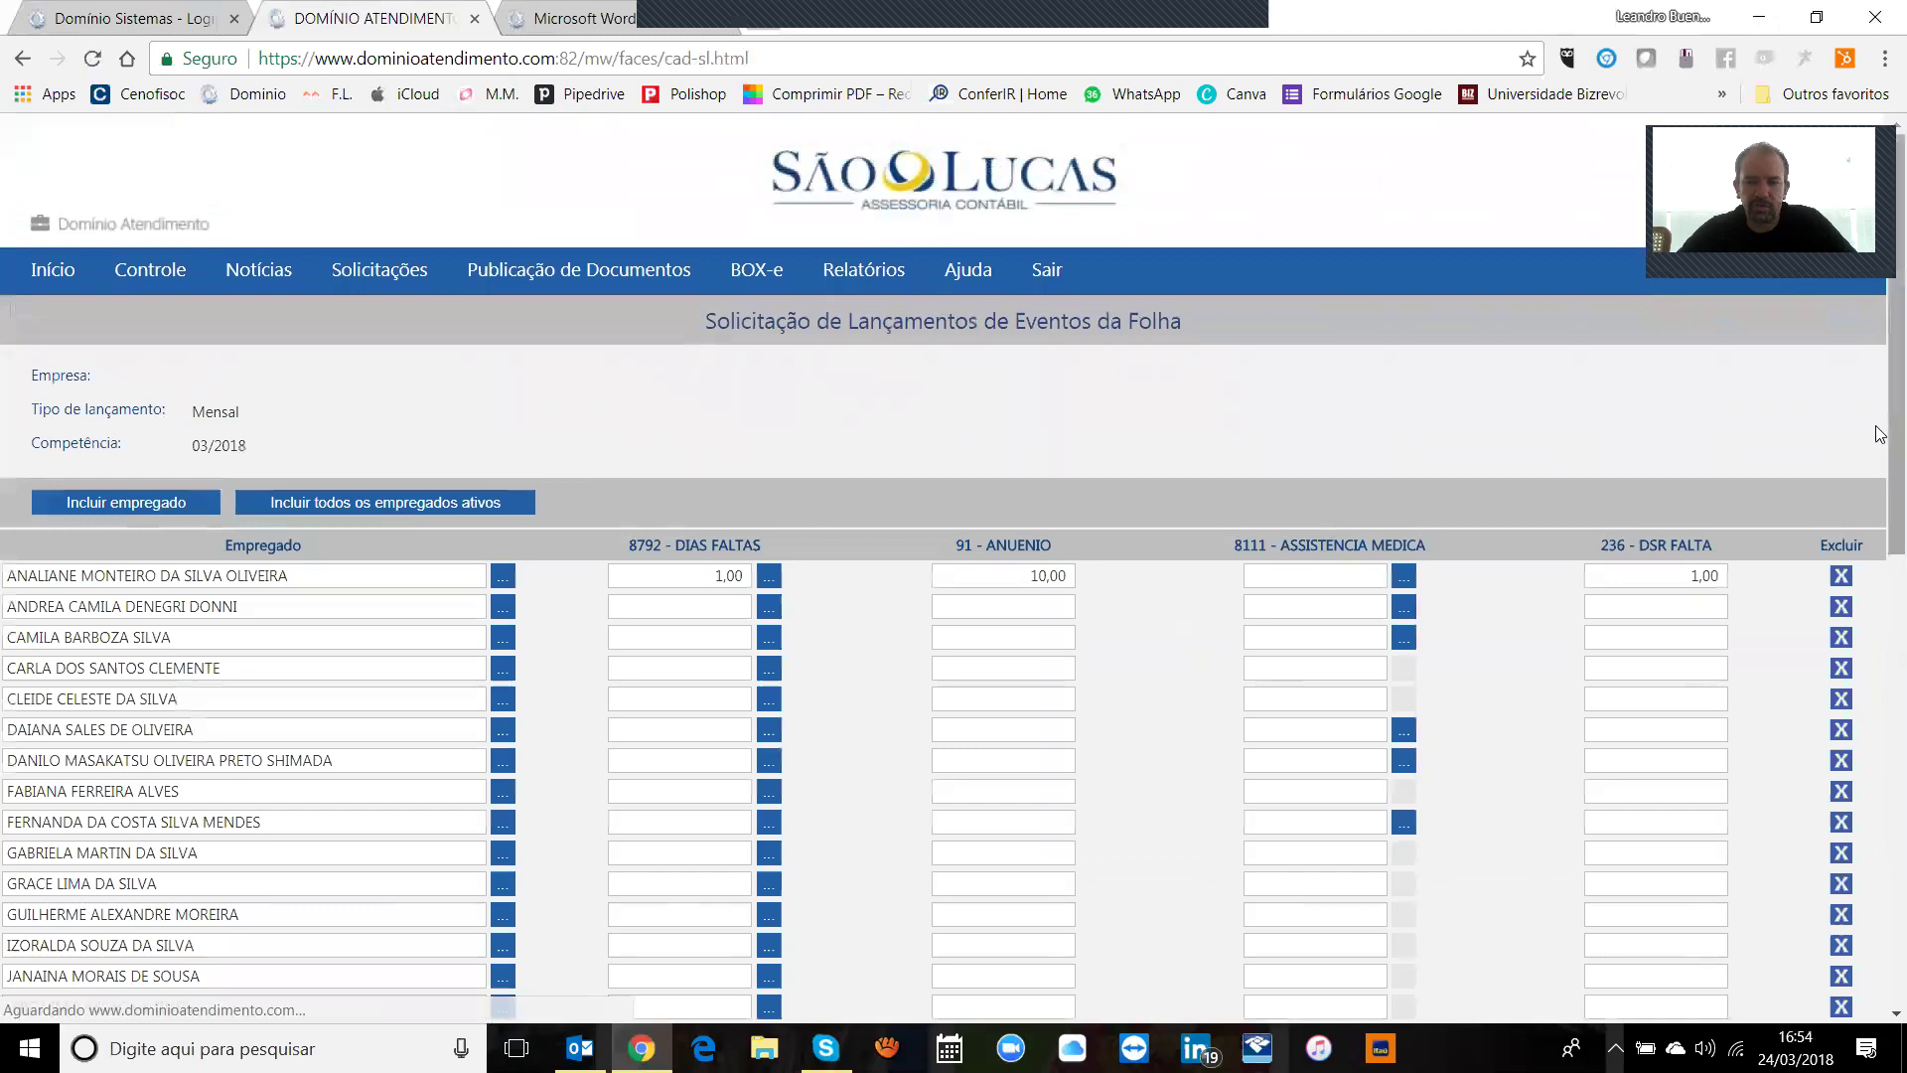
# Step: Delete the draft request and confirm the deletion
pyautogui.scroll(-4, 1880, 435)
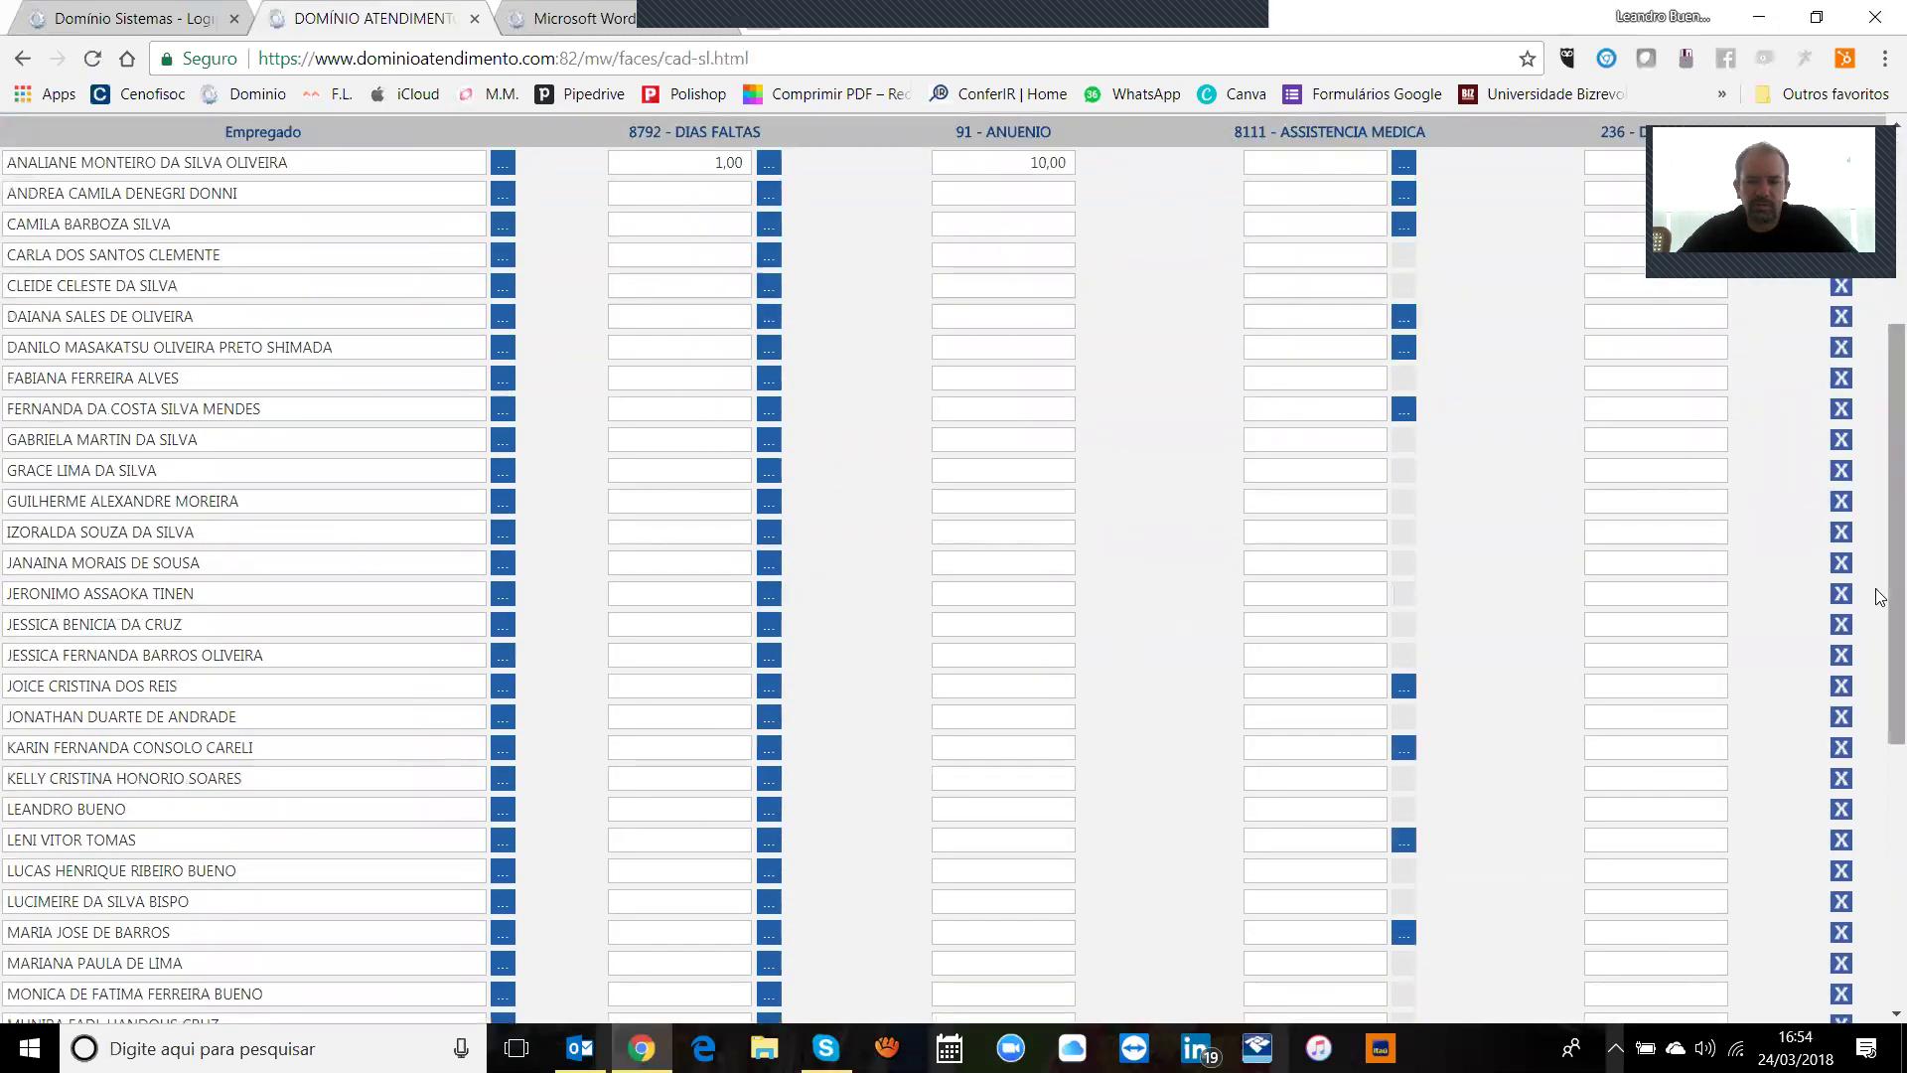
pyautogui.scroll(-6, 1880, 596)
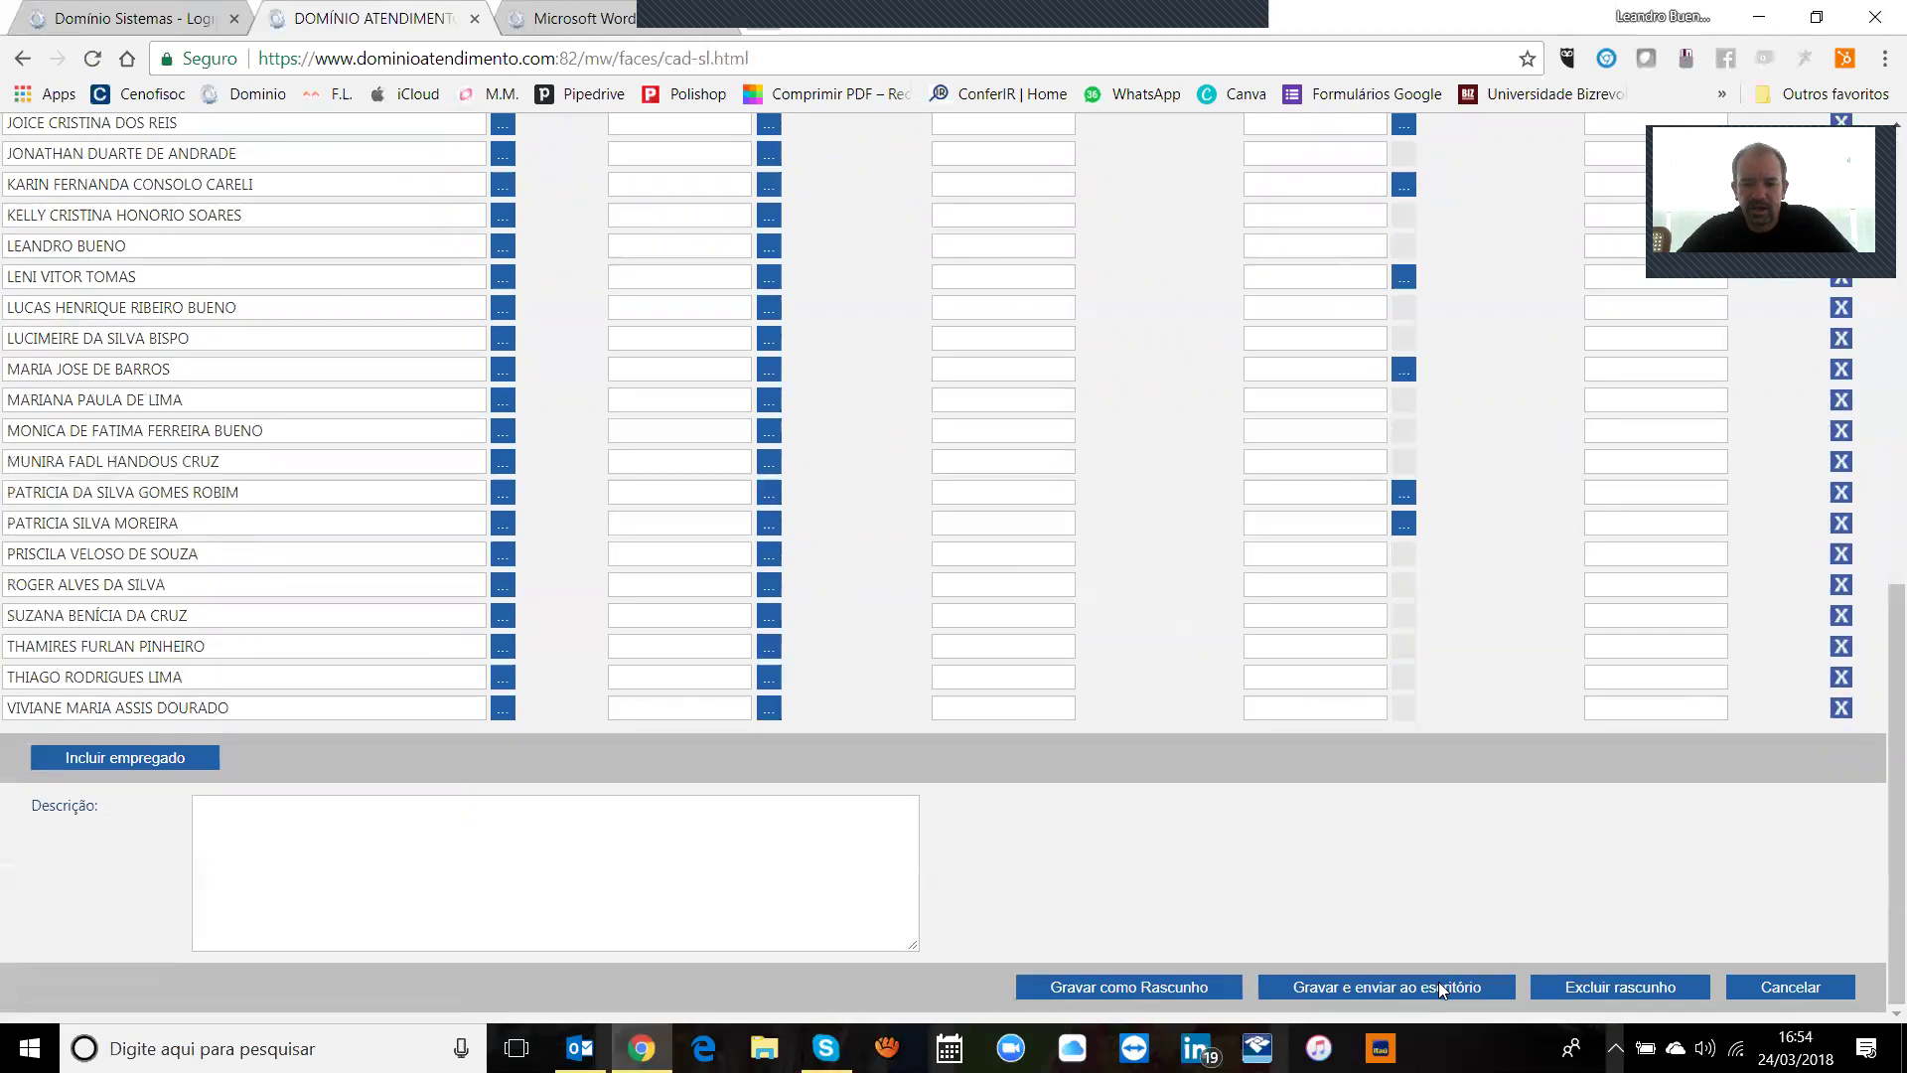
pyautogui.click(1593, 988)
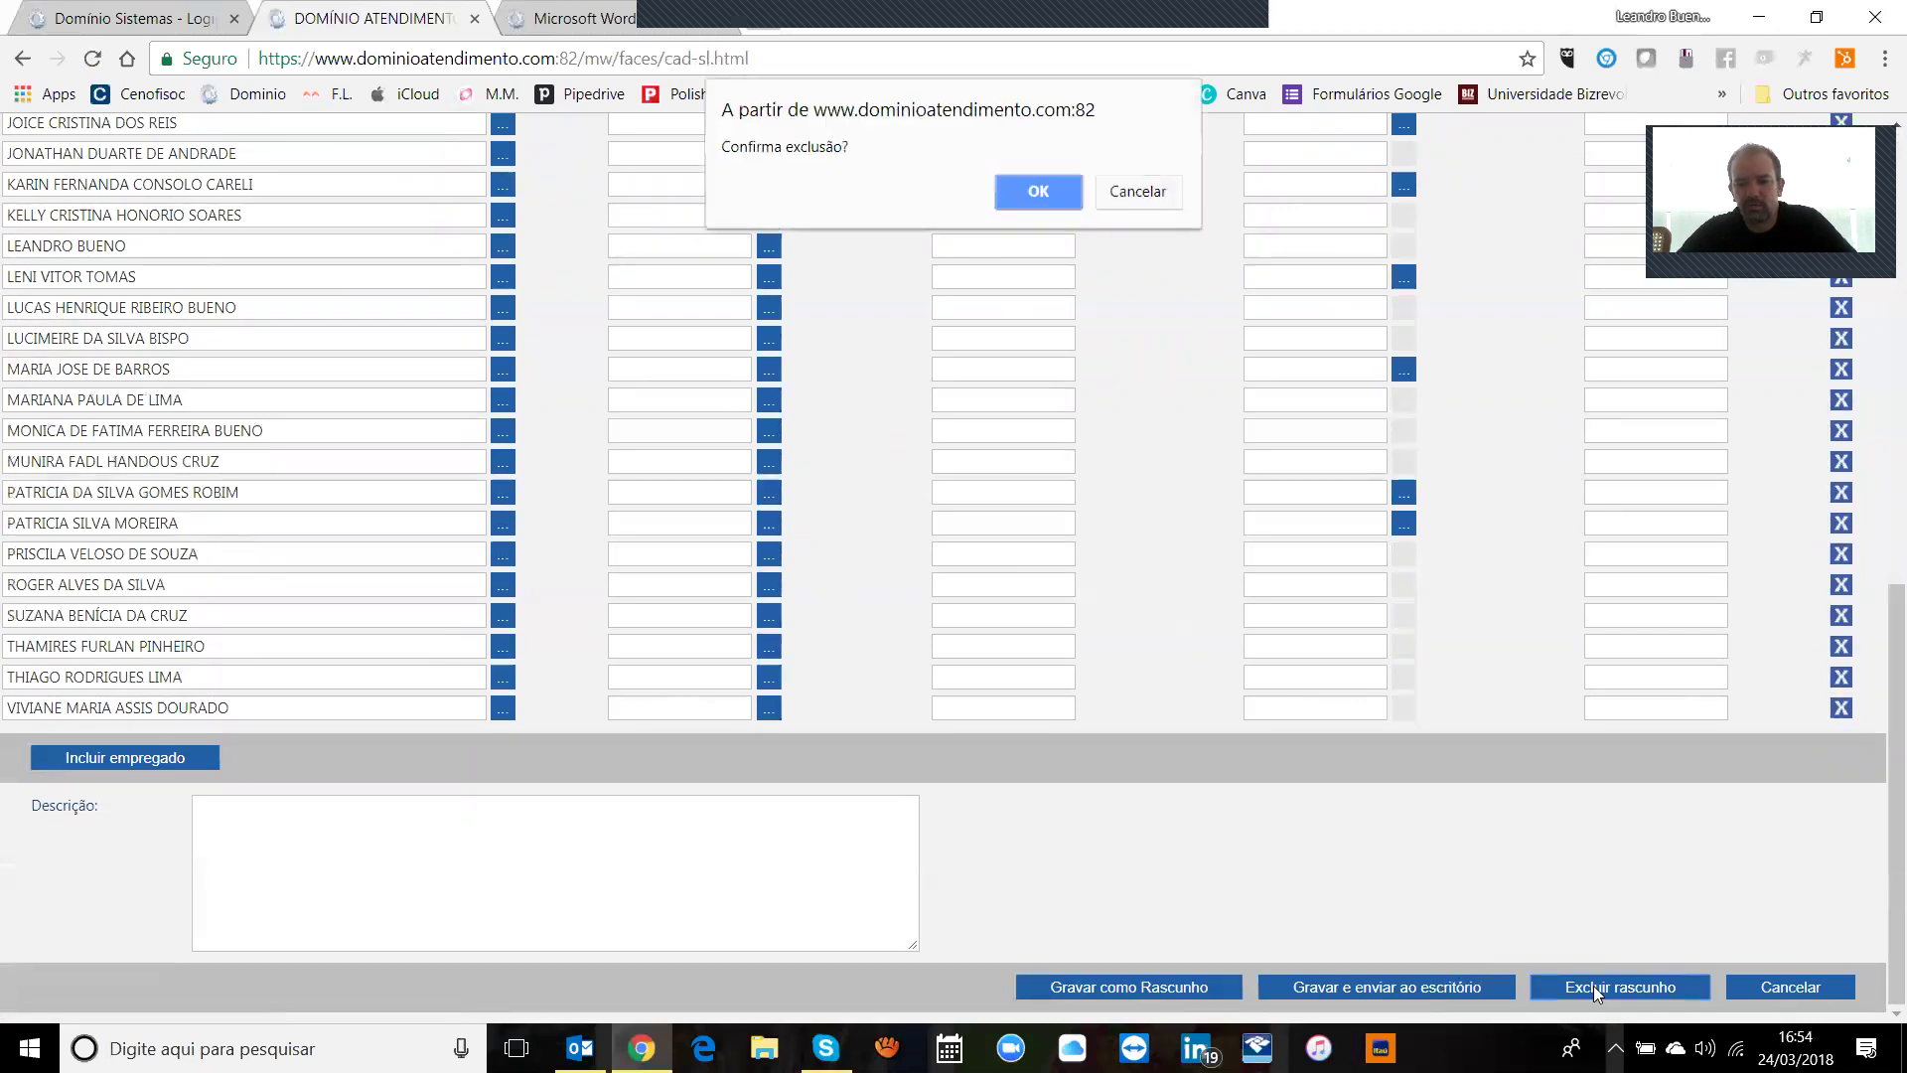
pyautogui.click(1033, 193)
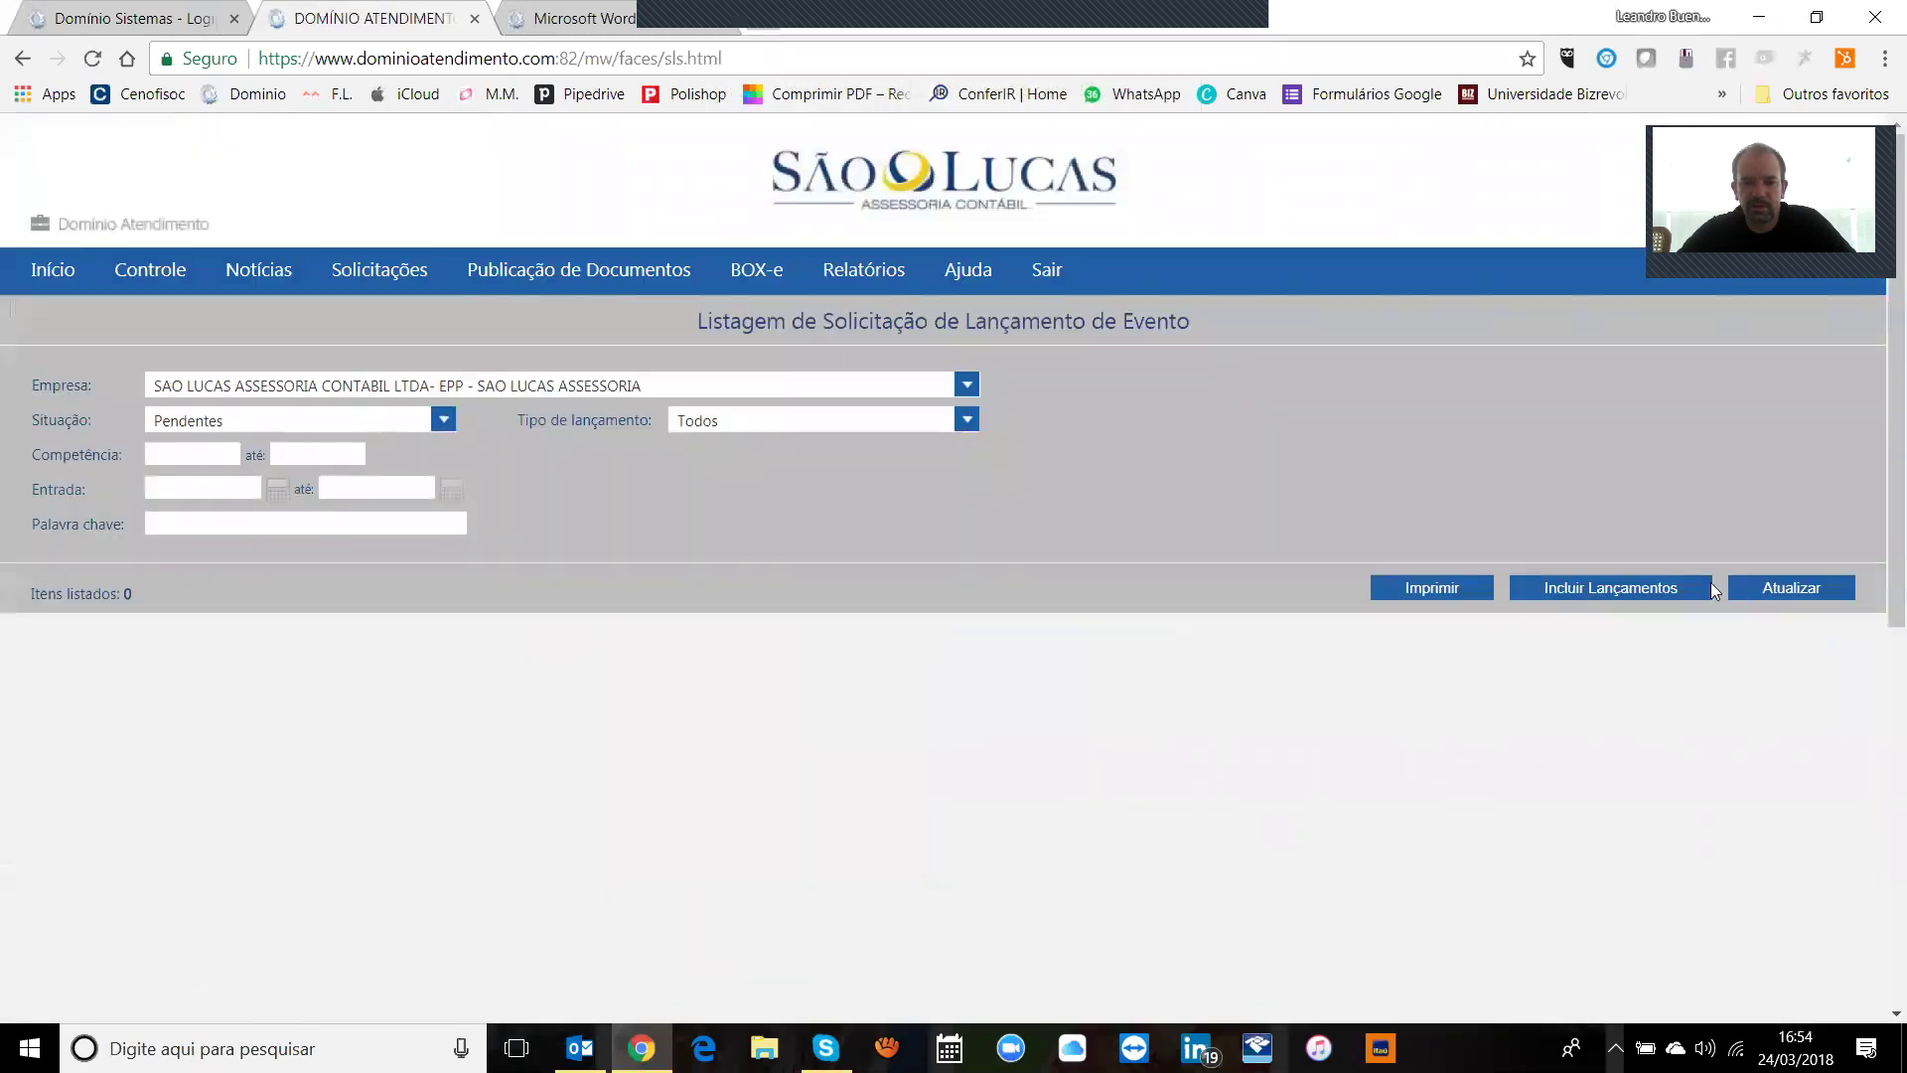
# Step: Create a new payroll events request for 03/2018 including all active employees
pyautogui.click(1689, 584)
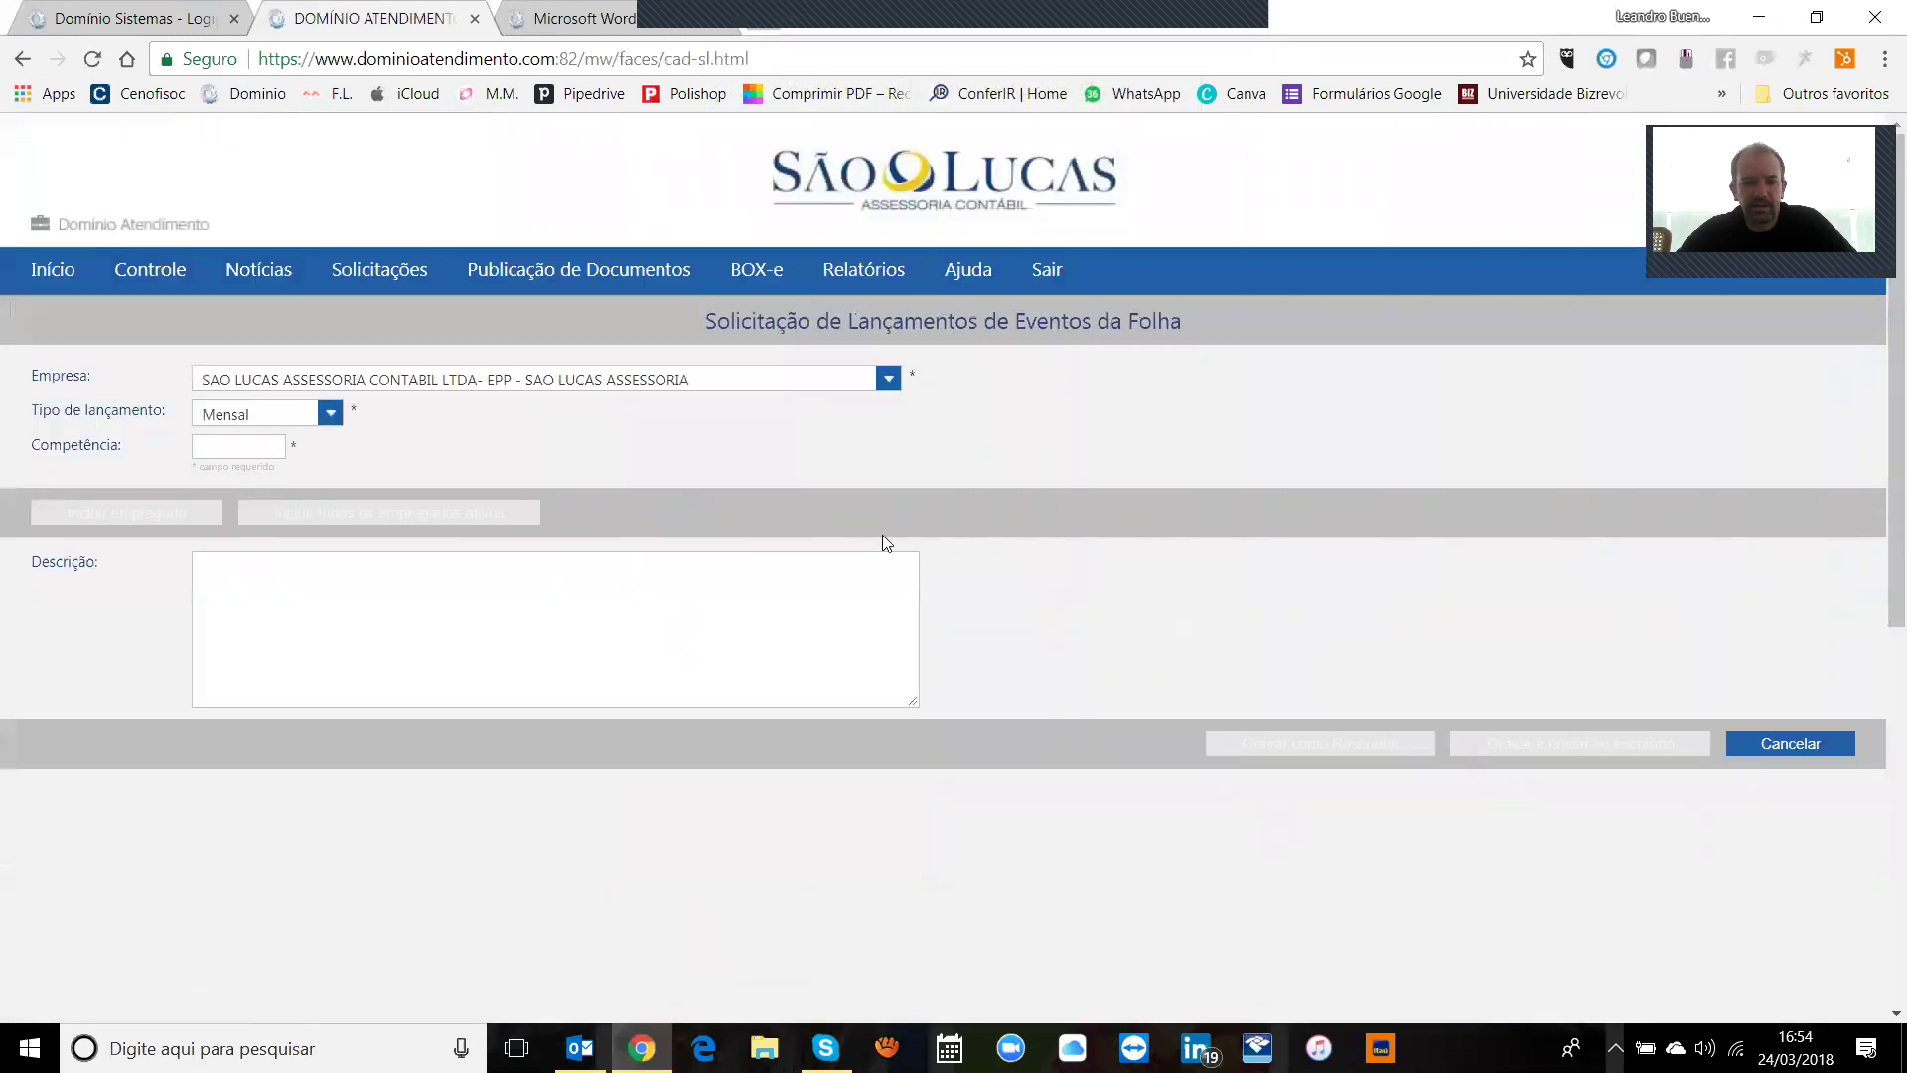
pyautogui.click(248, 447)
pyautogui.write('03/2018')
pyautogui.press('Tab')
pyautogui.click(321, 511)
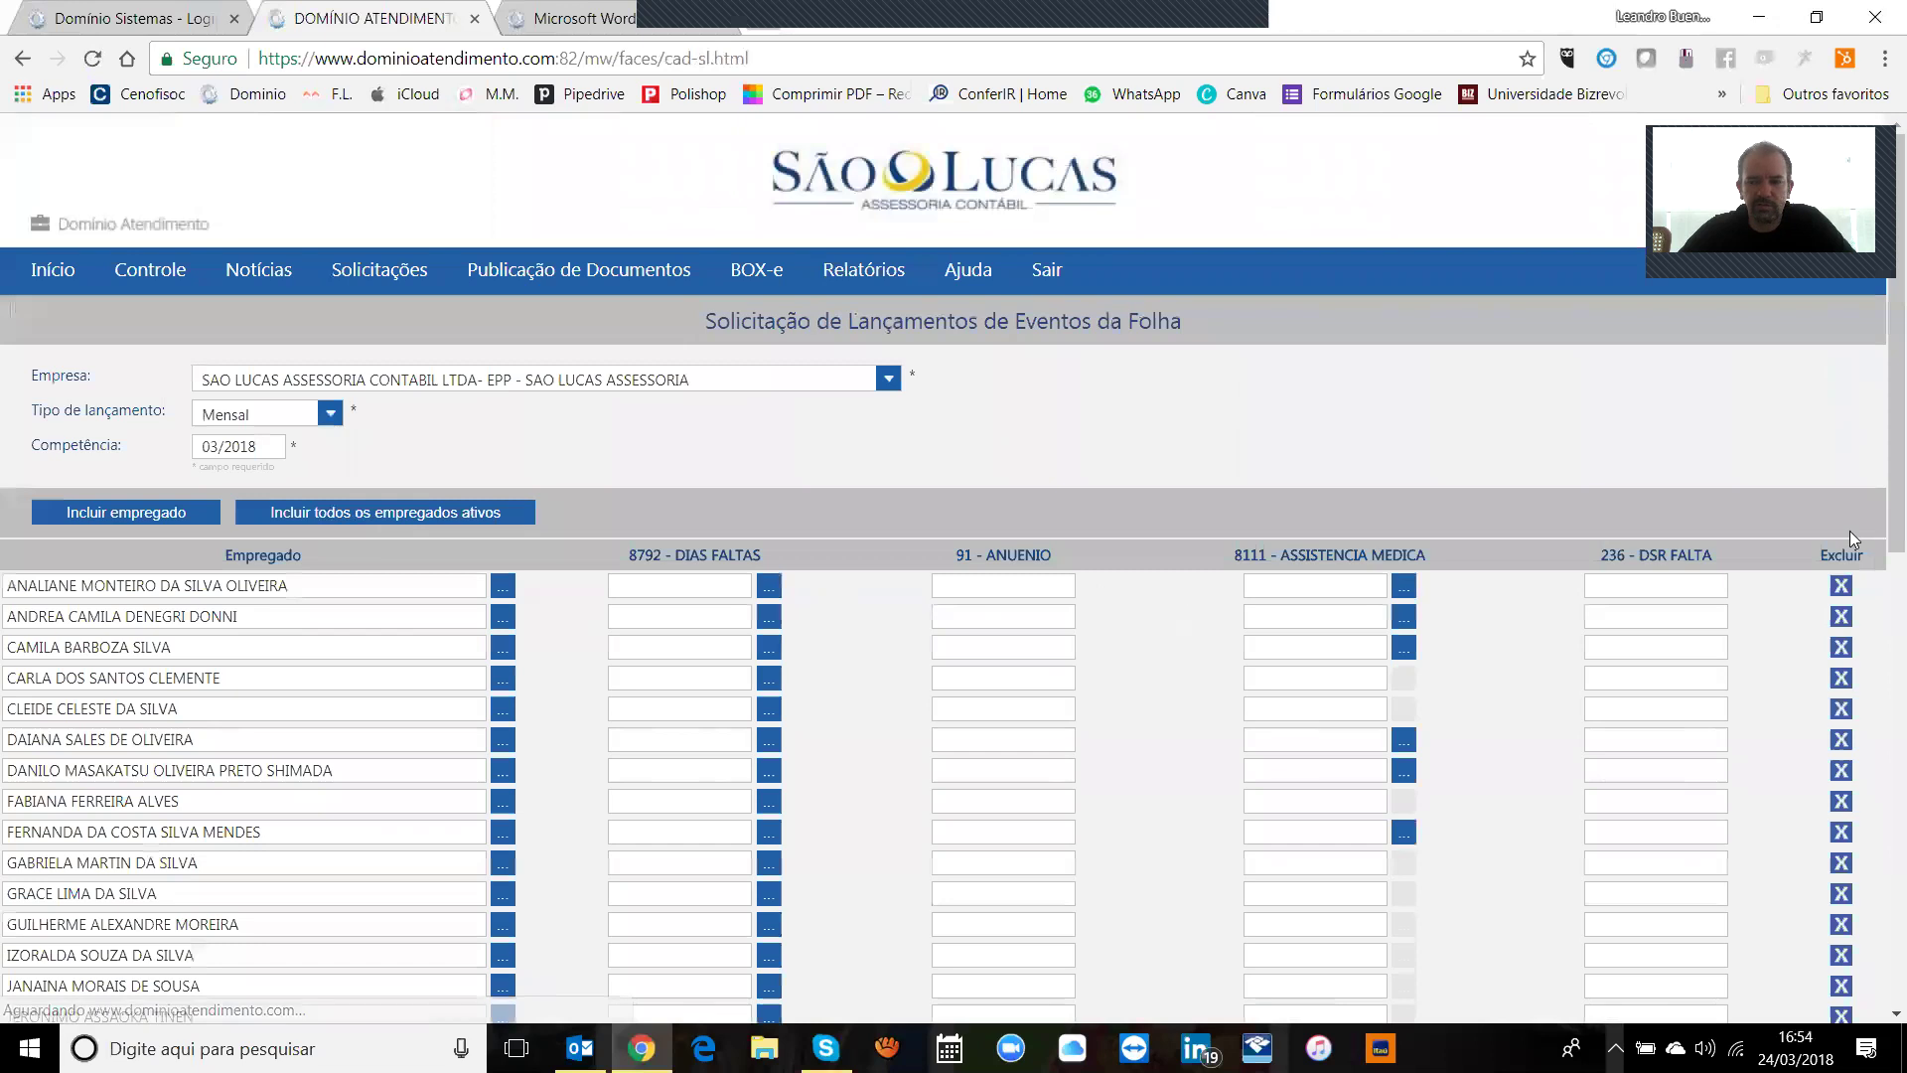
pyautogui.scroll(-10, 1849, 540)
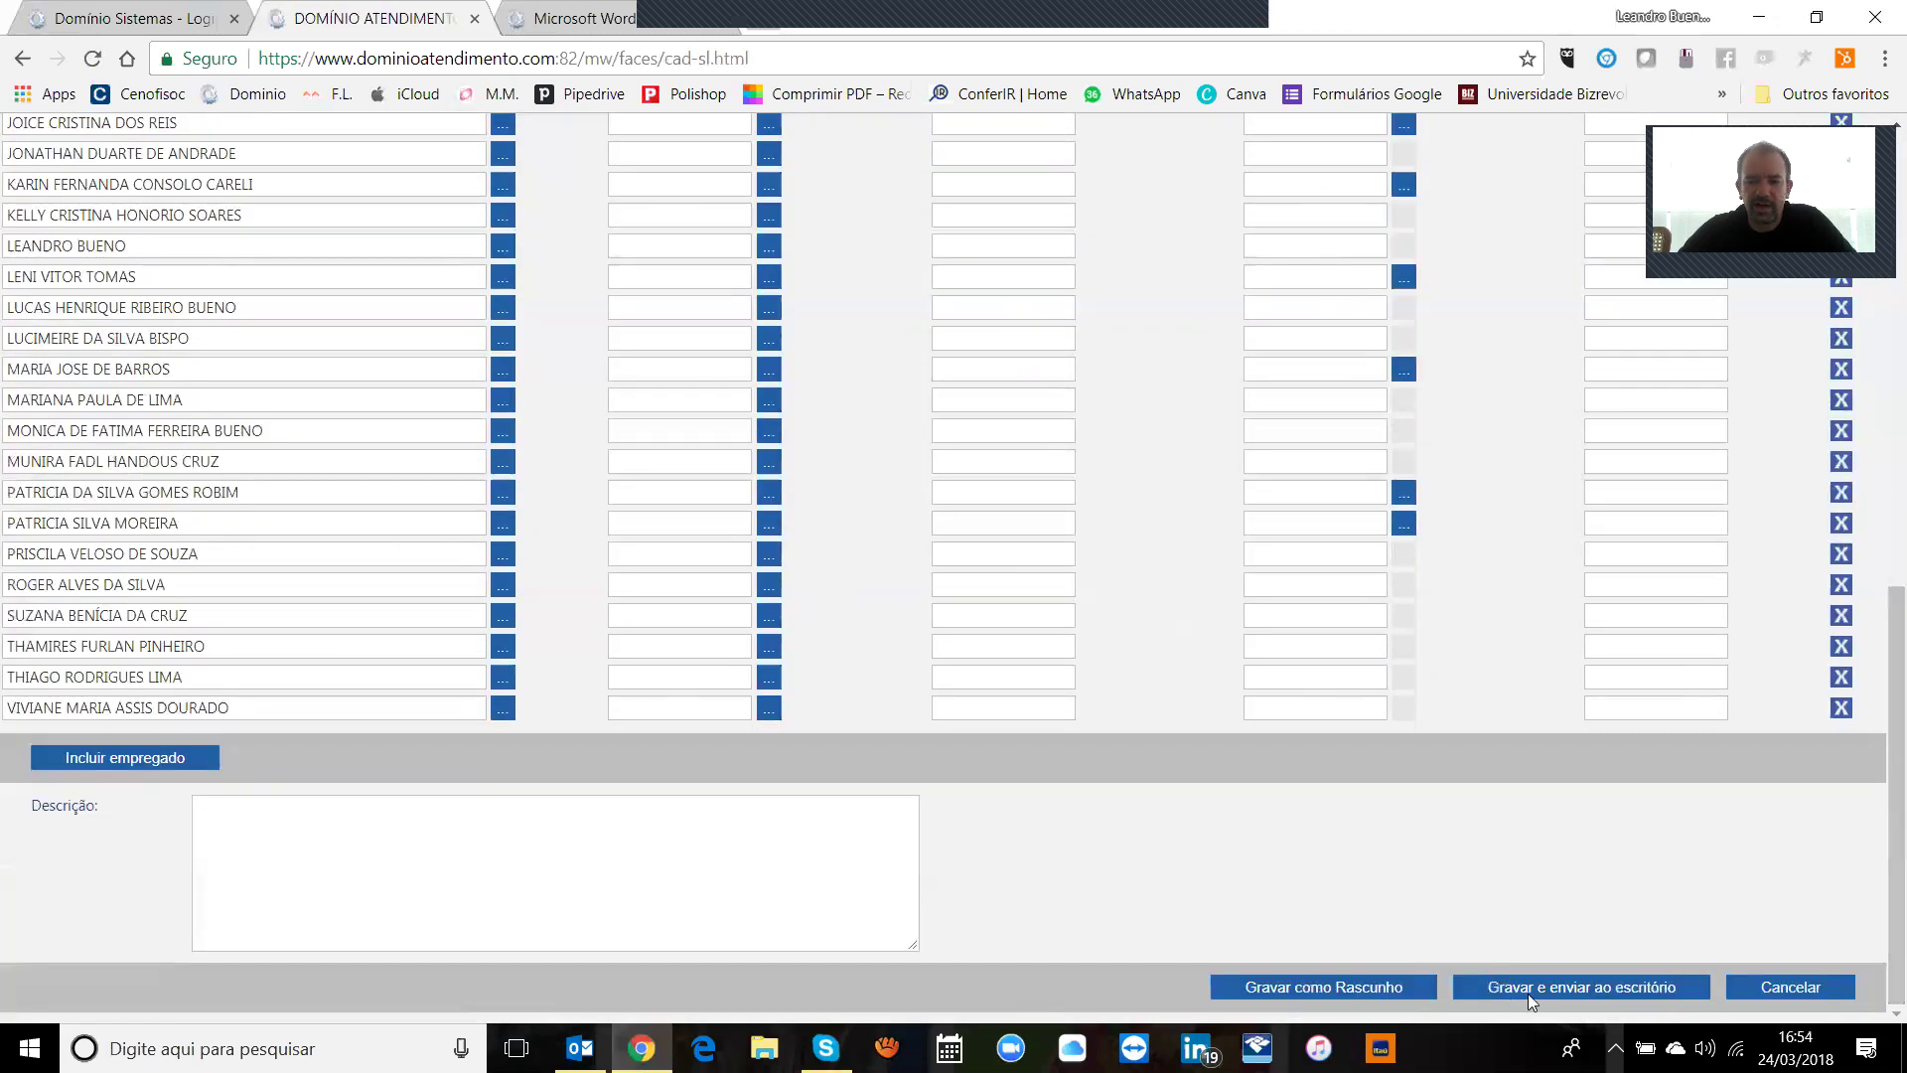
pyautogui.moveTo(1880, 632); pyautogui.dragTo(1877, 217)
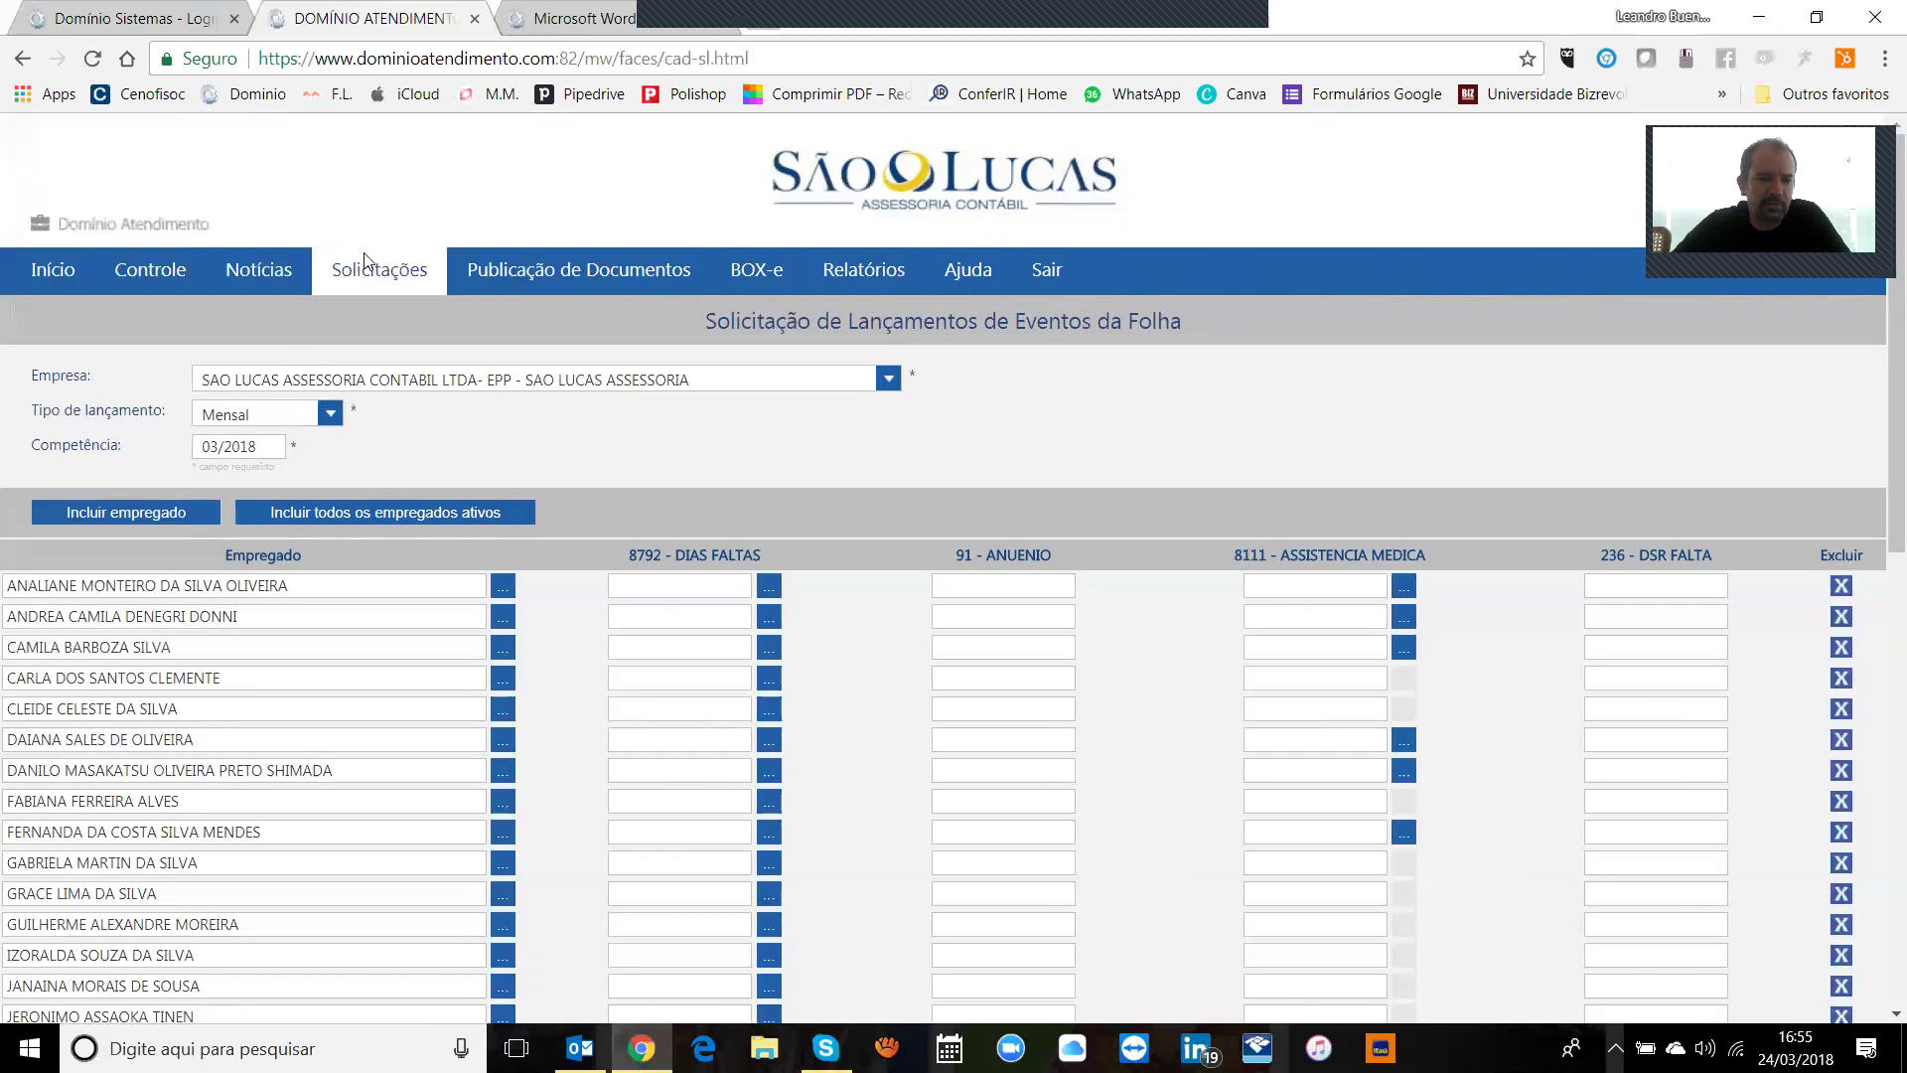
pyautogui.moveTo(366, 264)
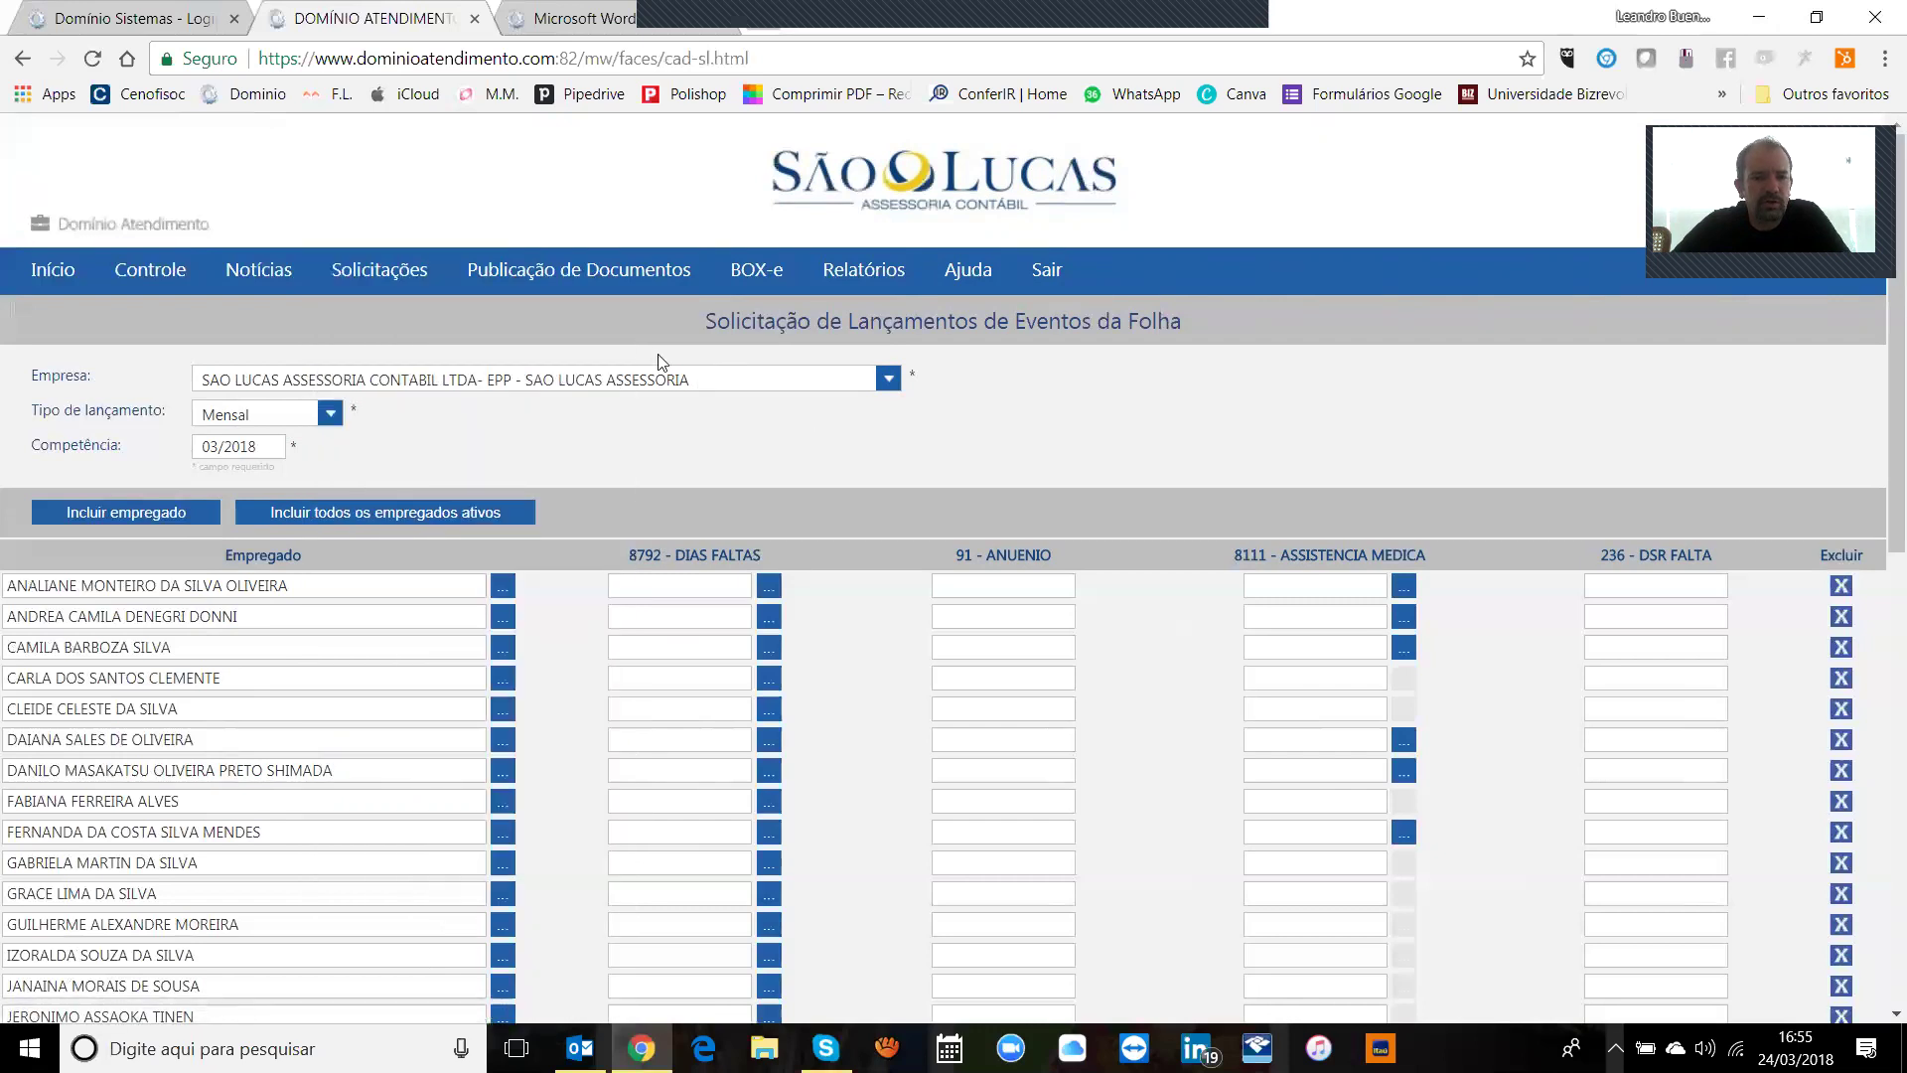
# Step: Open Documentos Publicados, refresh it, and expand Certidão Negativa de Débito
pyautogui.moveTo(571, 277)
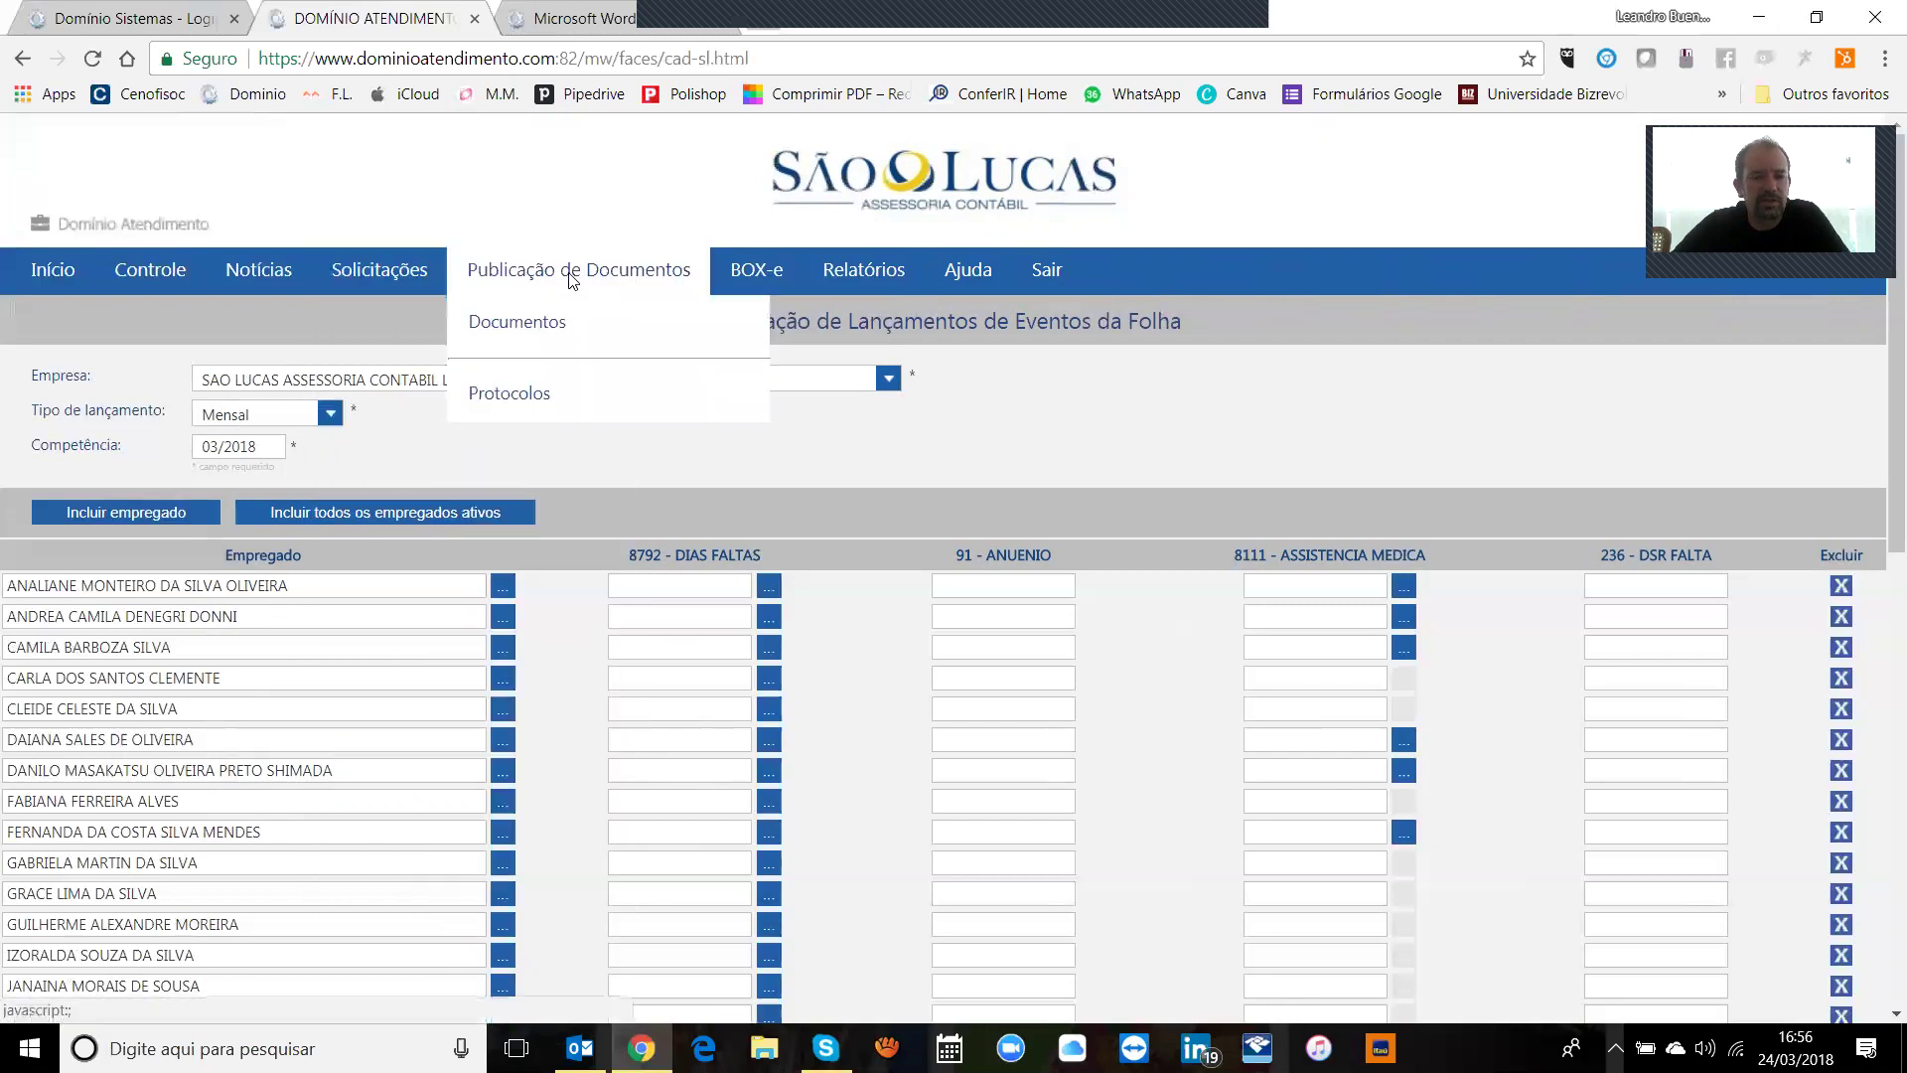
pyautogui.click(545, 332)
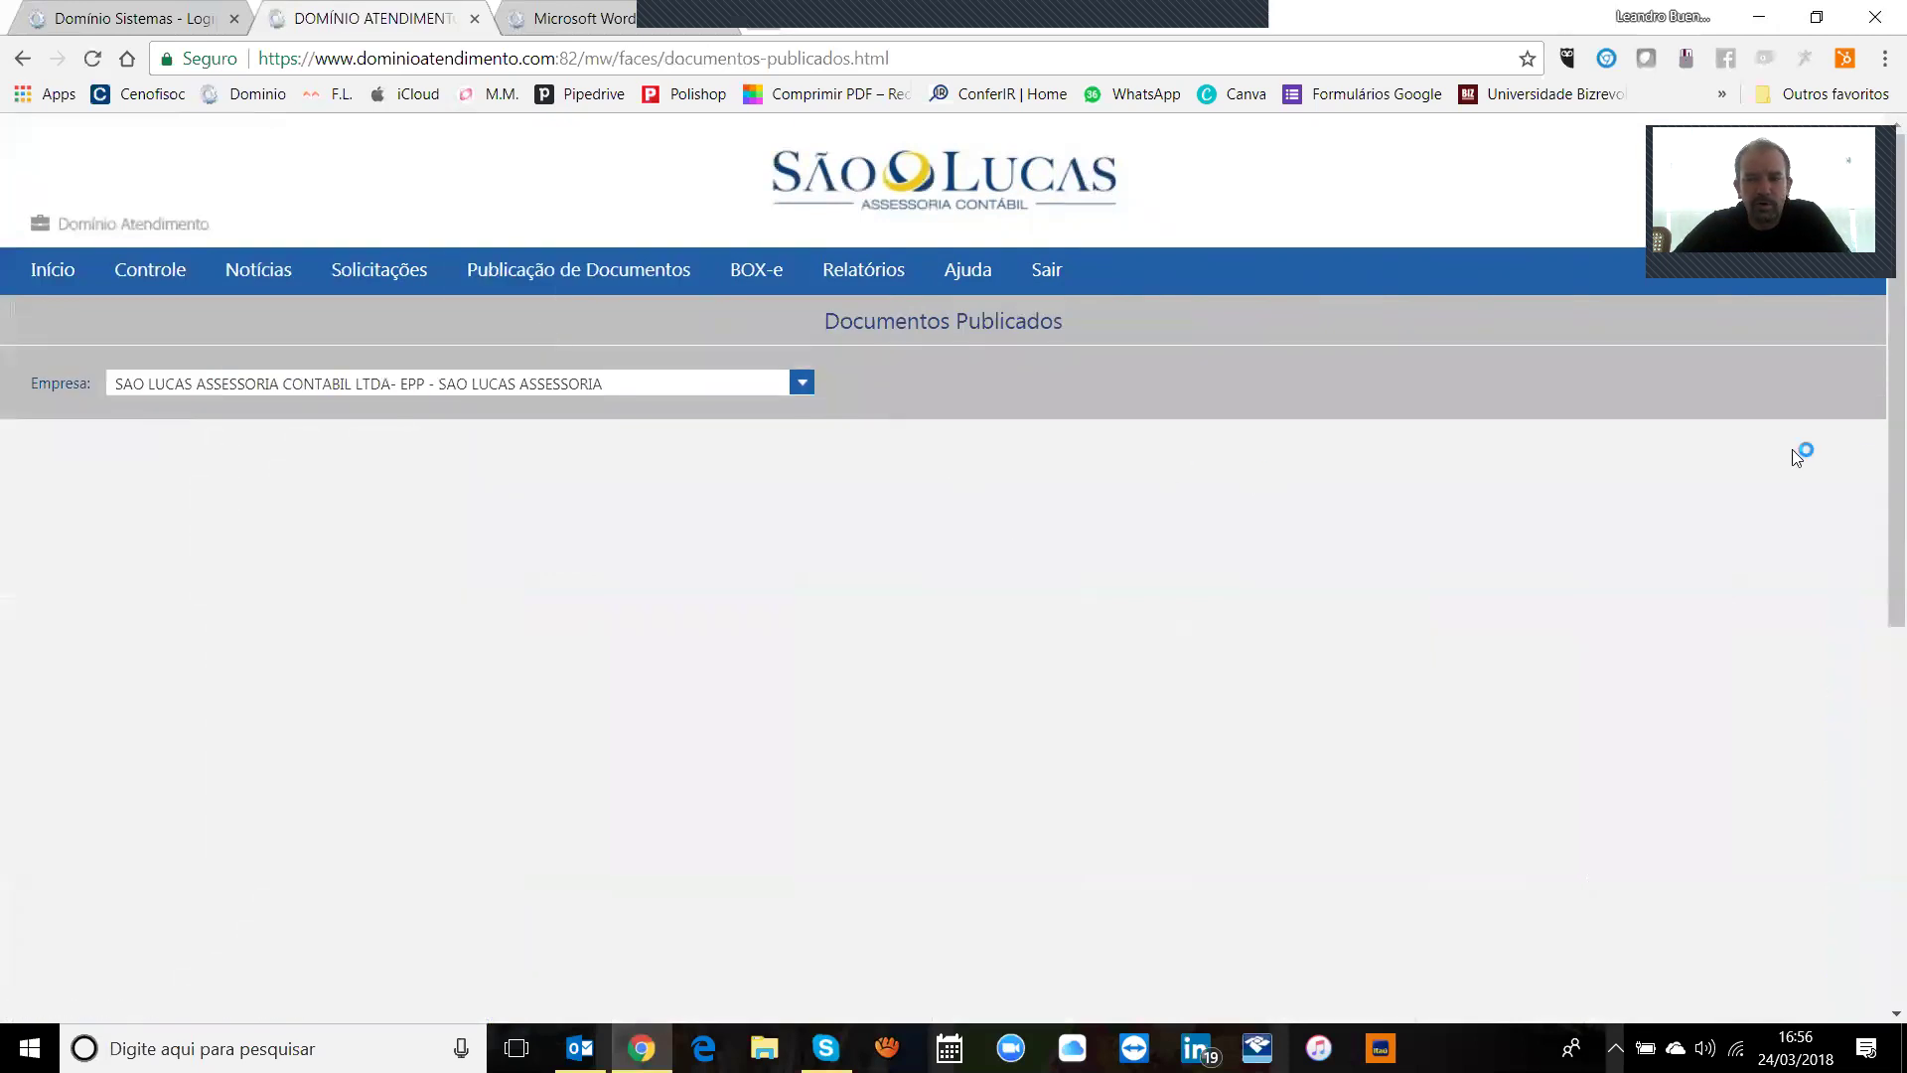
pyautogui.scroll(-1, 1880, 402)
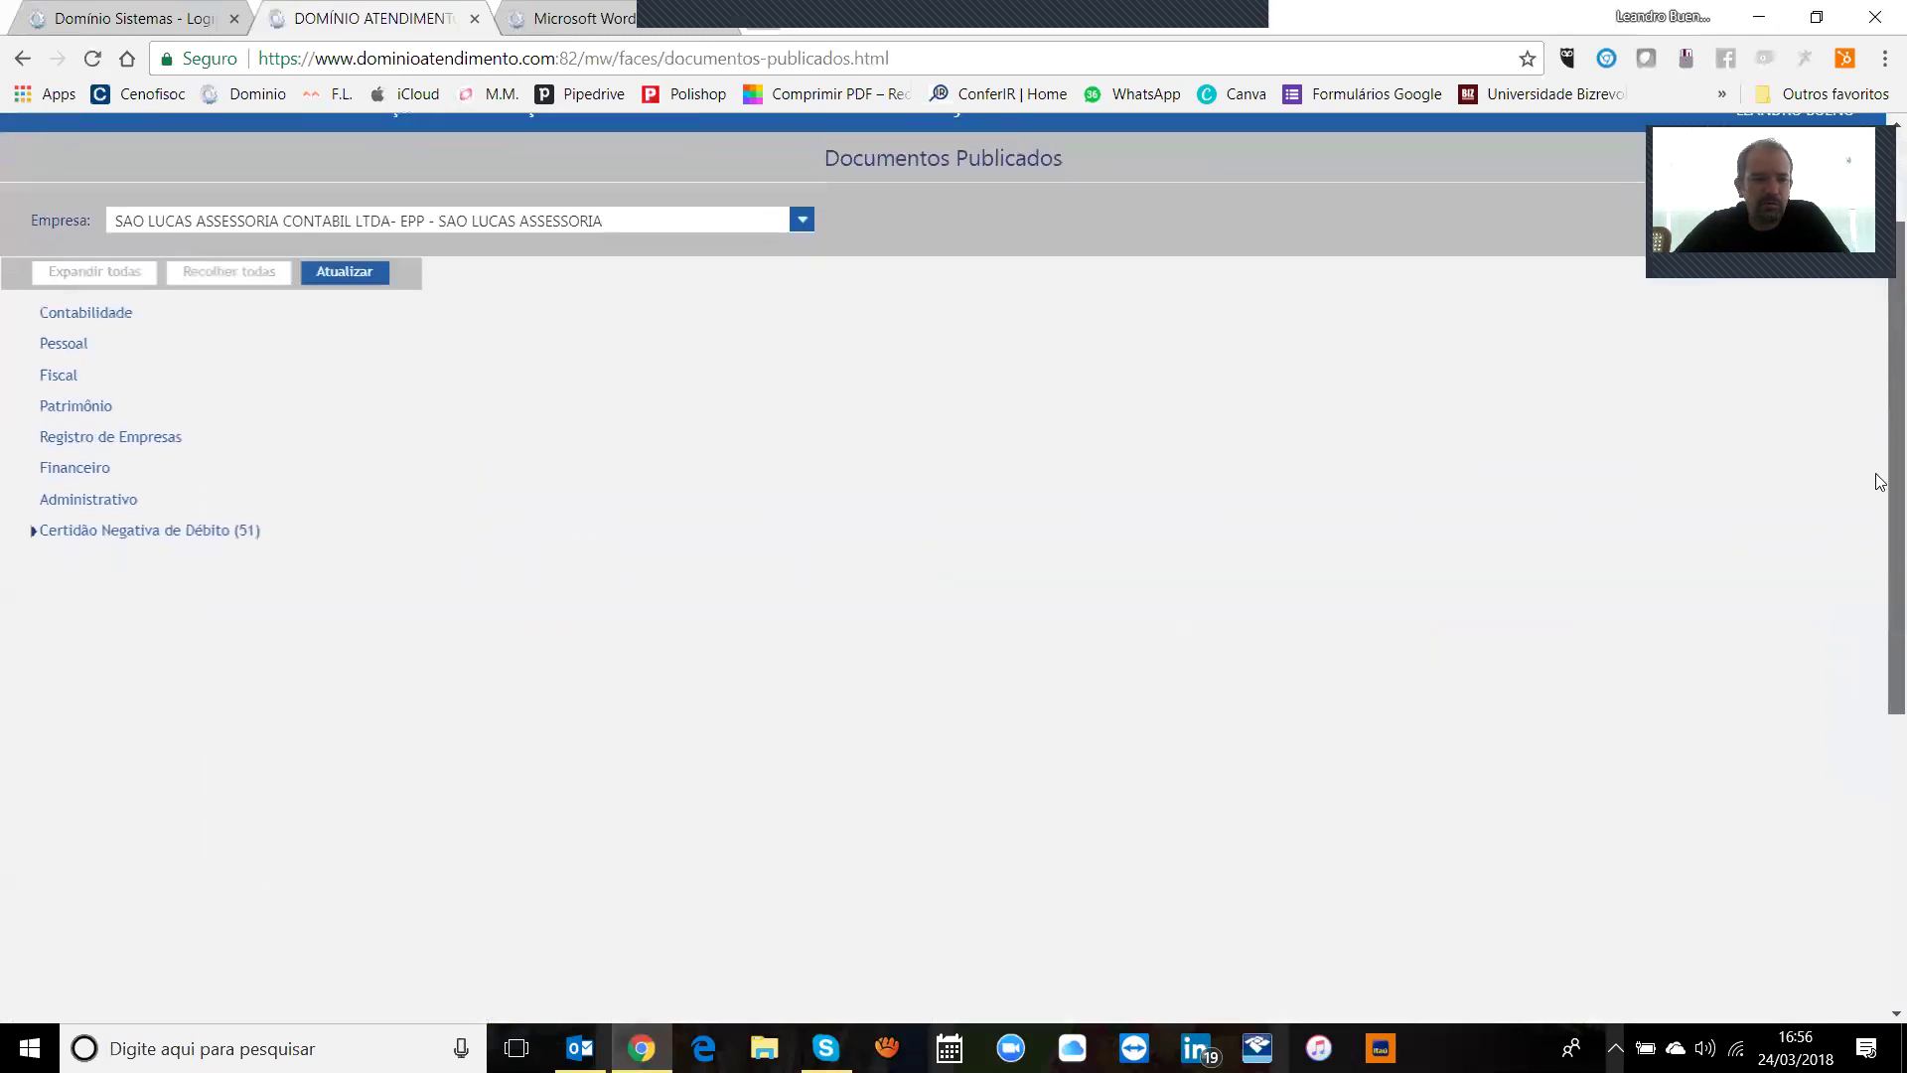
pyautogui.scroll(1, 1880, 415)
pyautogui.click(362, 409)
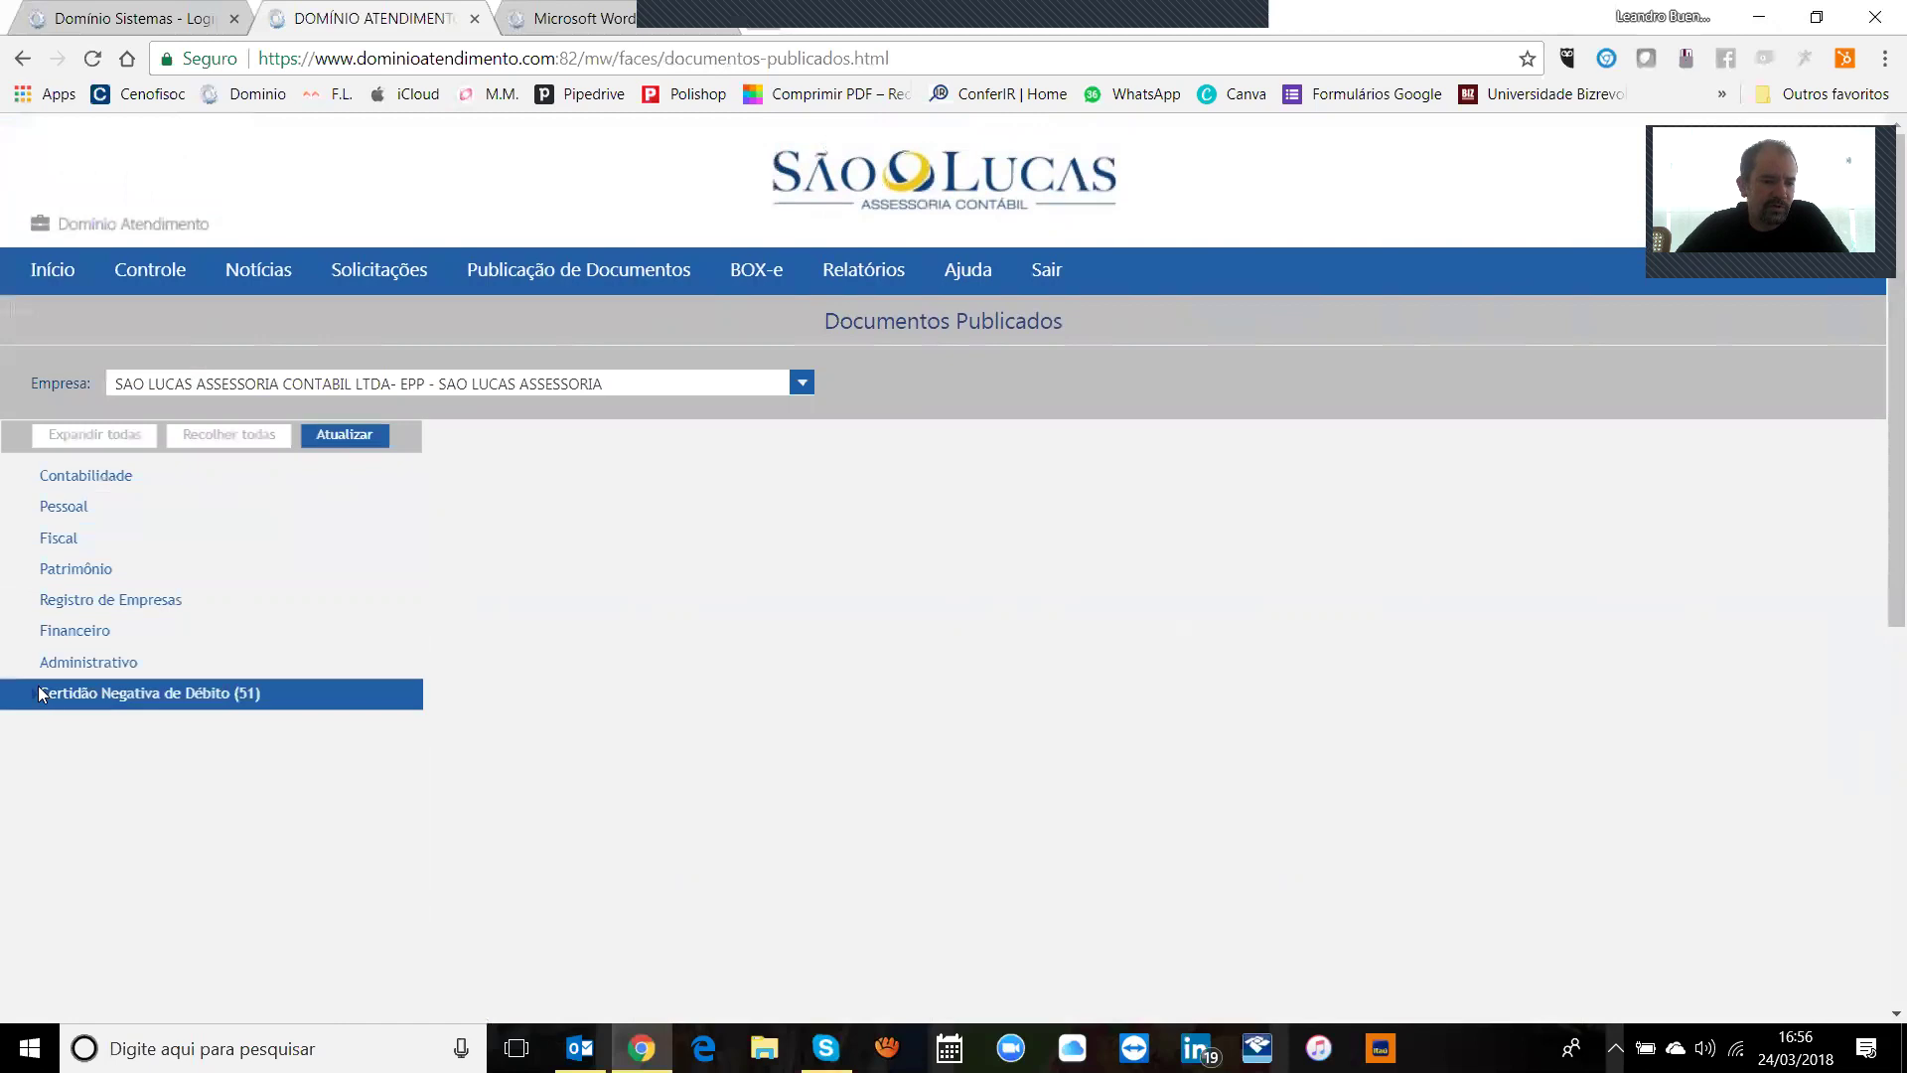
pyautogui.click(38, 698)
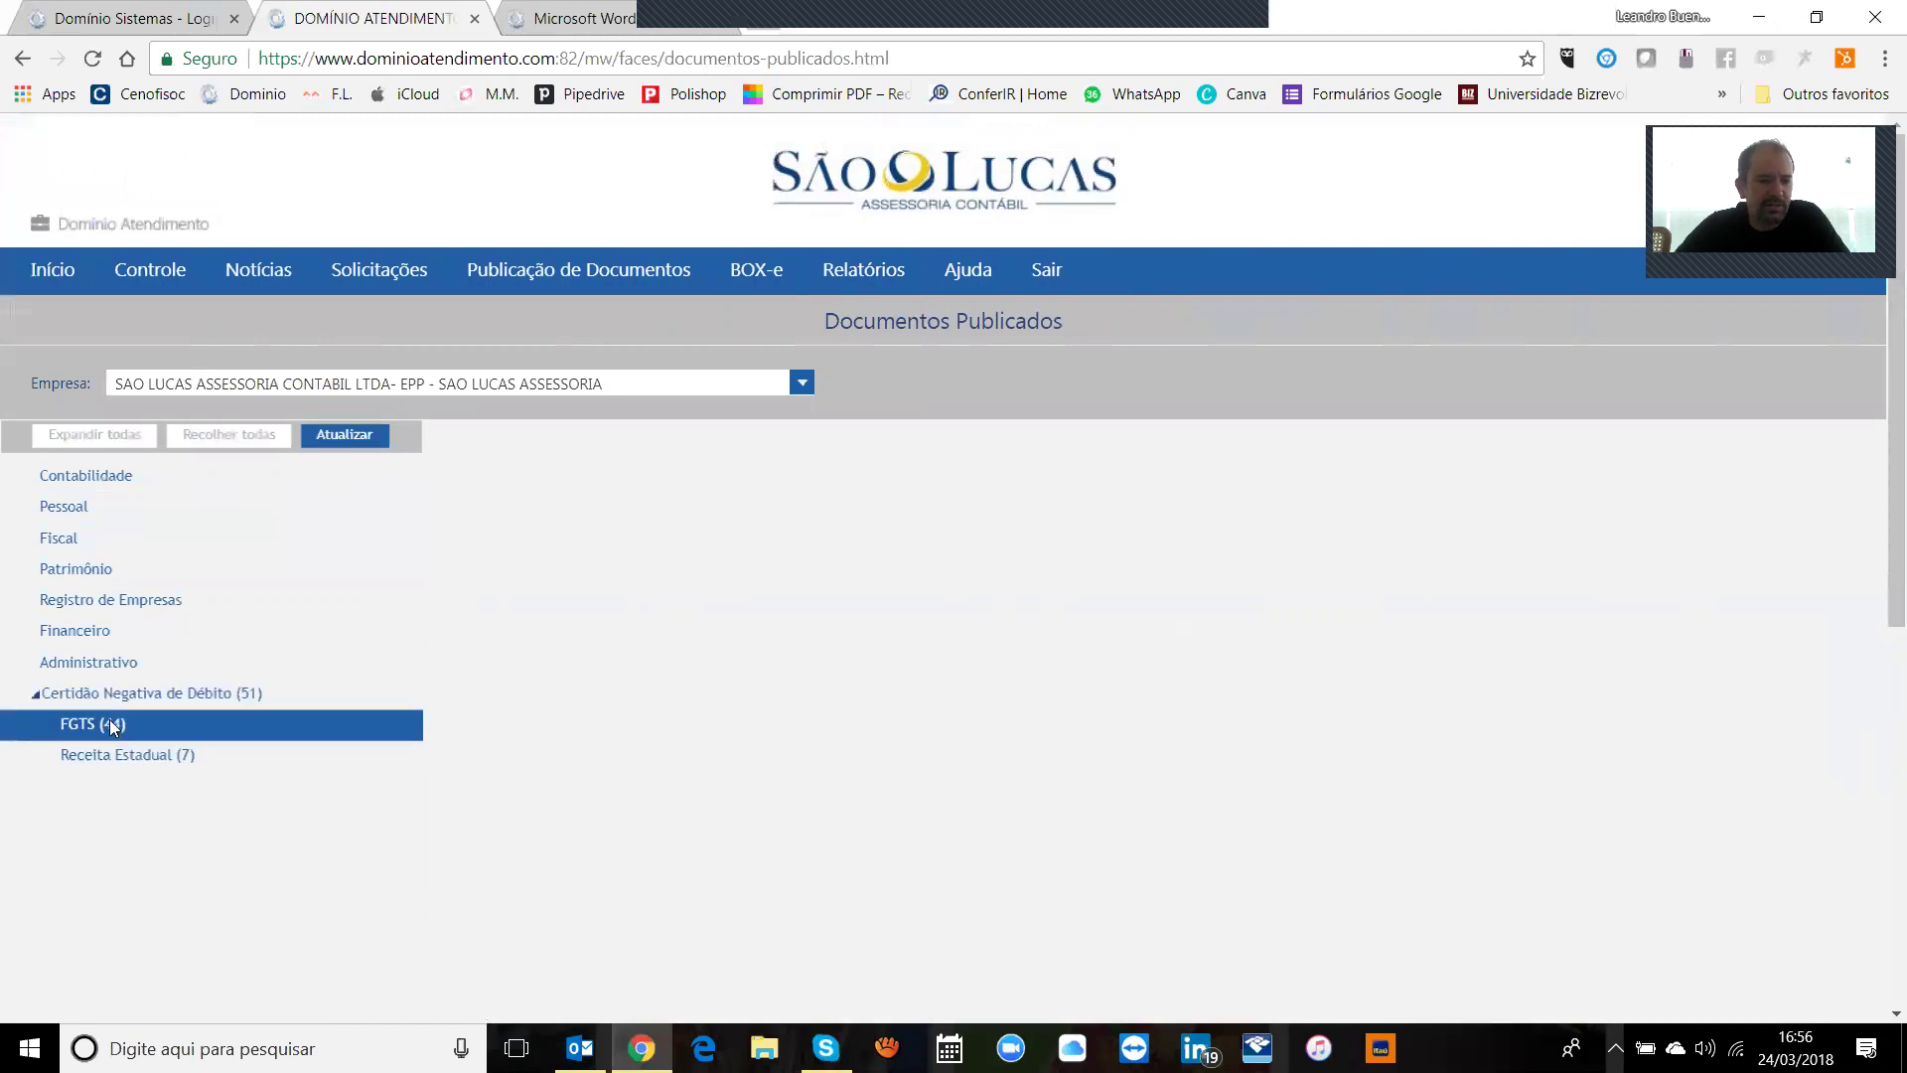